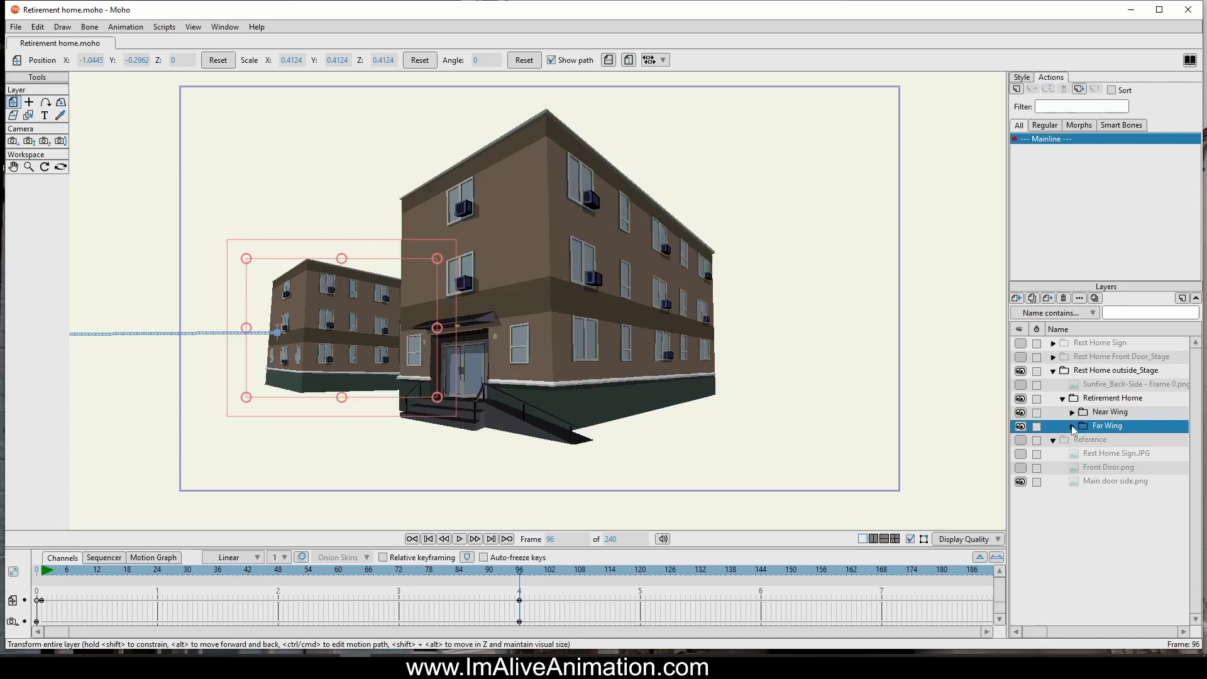
# Step: Expand the Near Wing group and toggle the Front Door group's visibility to compare the building with and without its entrance
pyautogui.scroll(3, 467, 383)
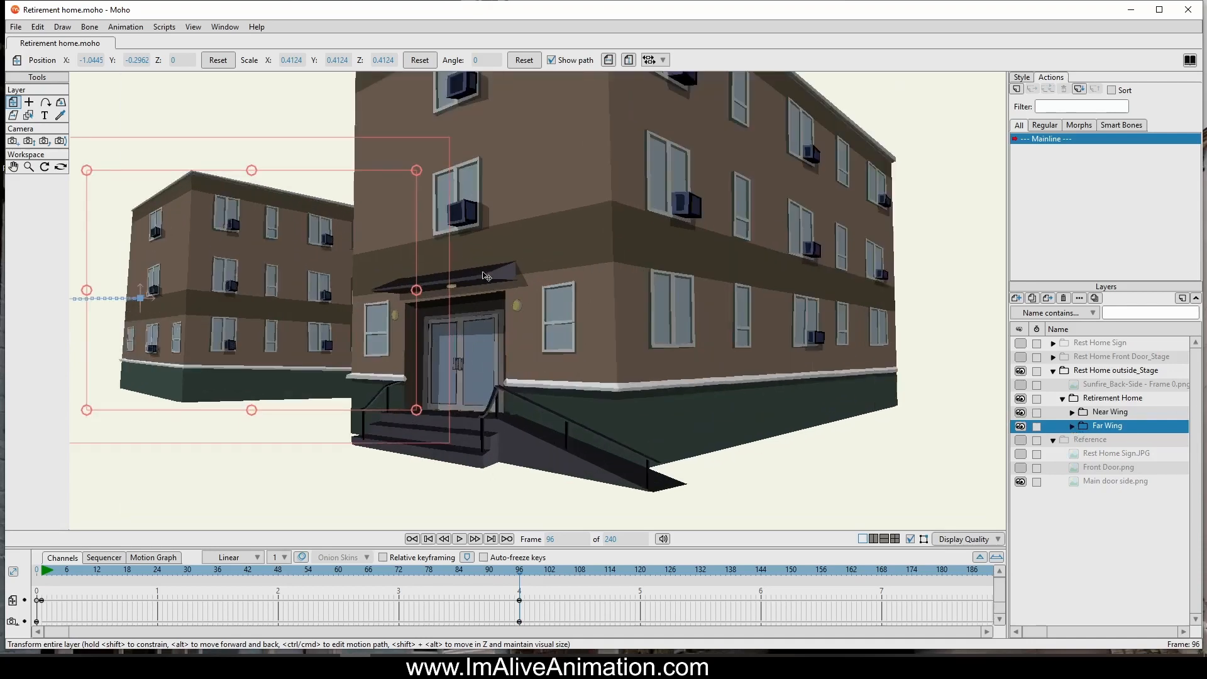
pyautogui.click(1072, 412)
pyautogui.click(1021, 427)
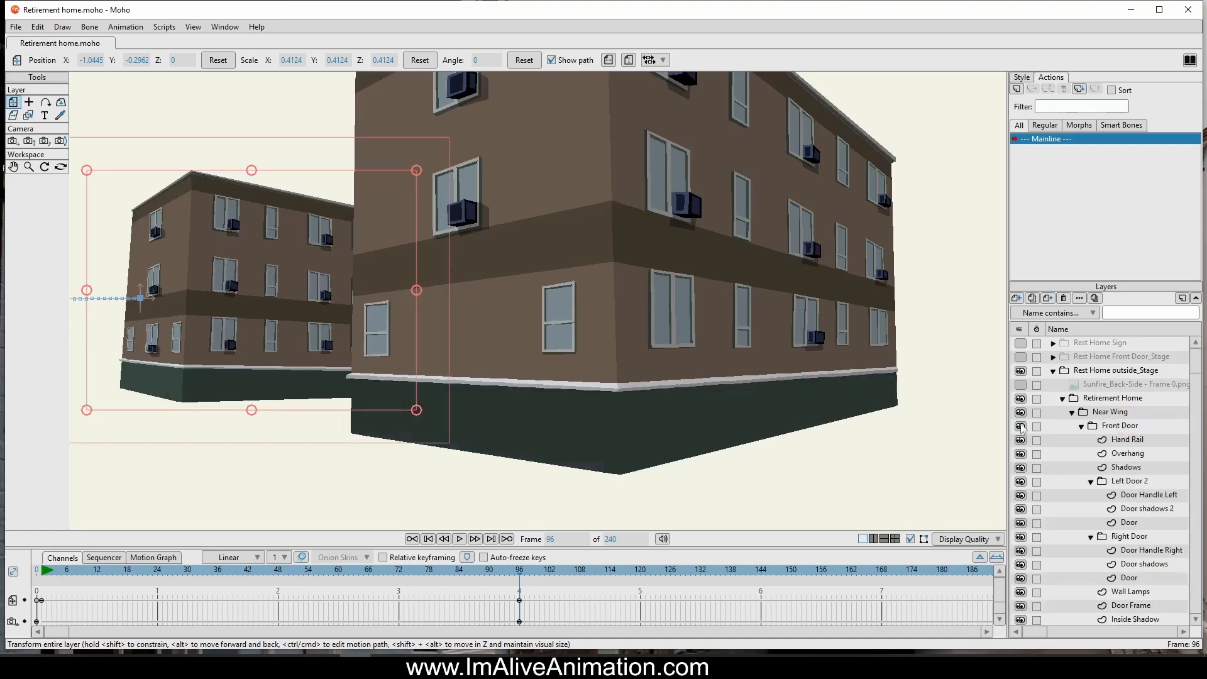
pyautogui.click(1020, 427)
pyautogui.click(1020, 426)
pyautogui.click(1021, 426)
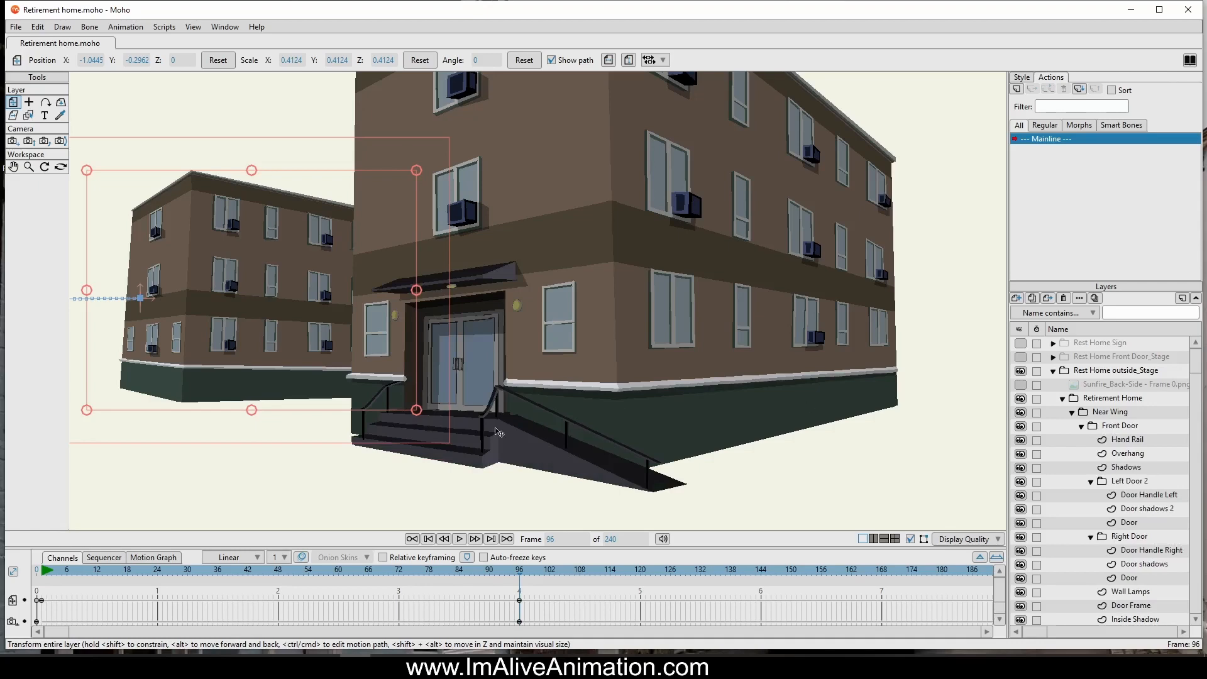
# Step: Inspect the air-conditioning unit on the near wing up close, followed by the facade as a whole
pyautogui.scroll(3, 577, 403)
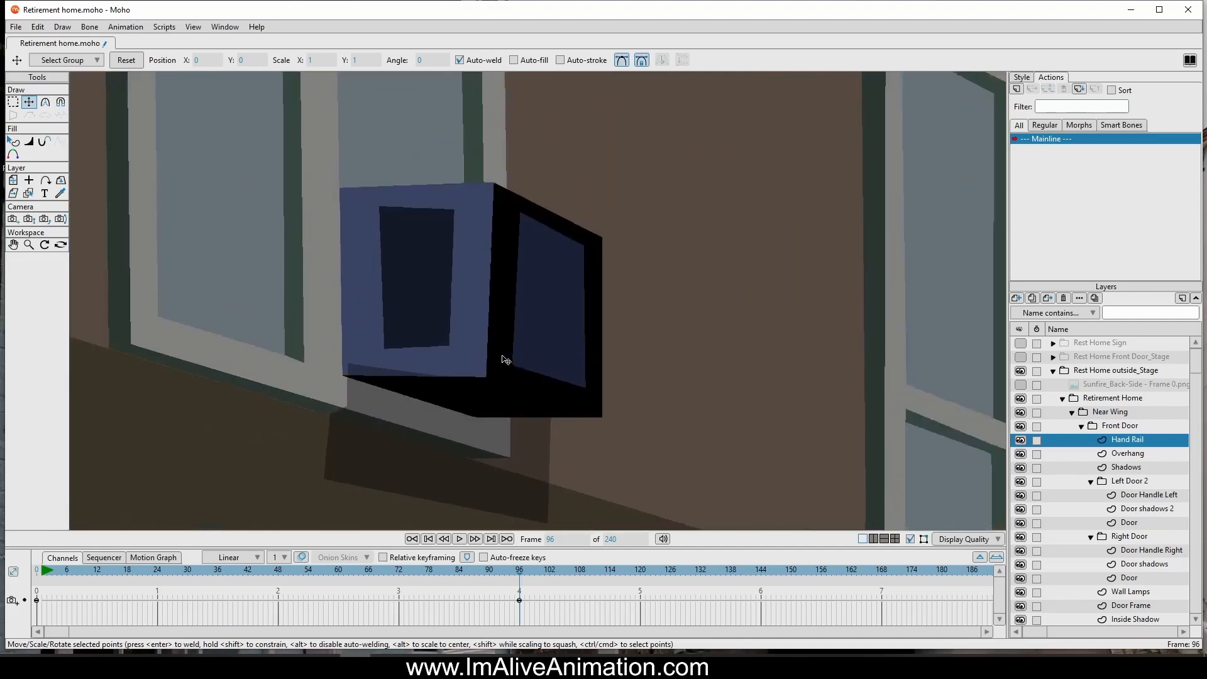
pyautogui.moveTo(502, 356); pyautogui.dragTo(510, 363)
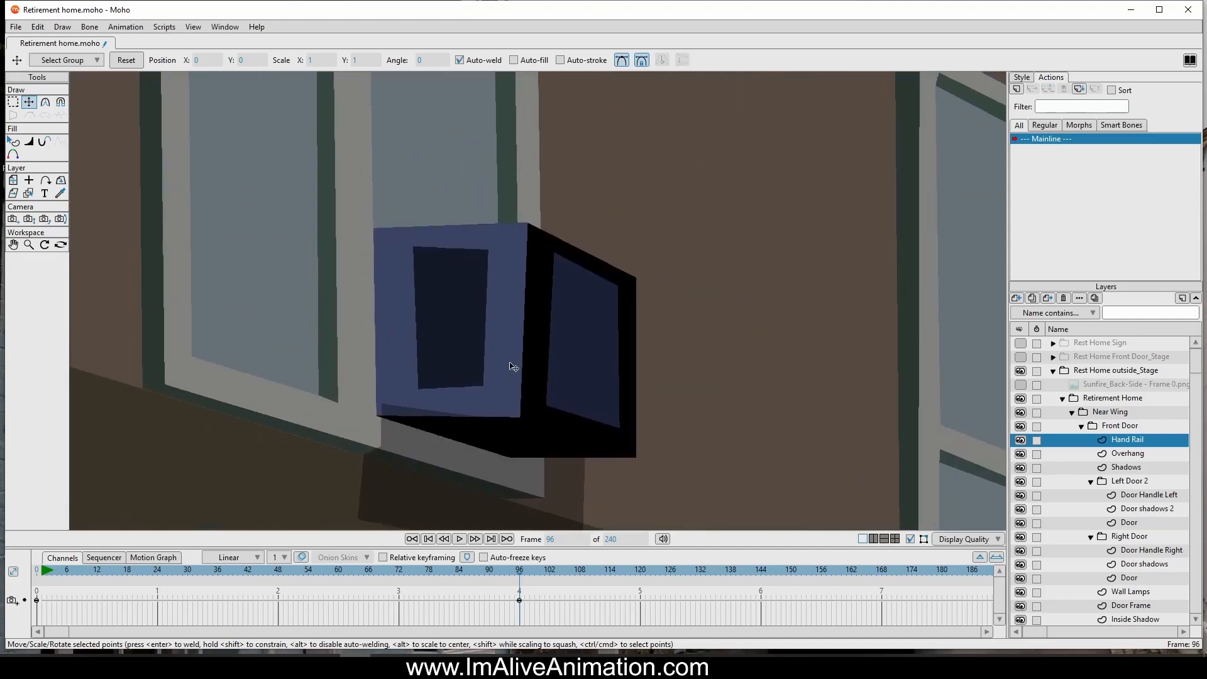
pyautogui.scroll(-10, 605, 316)
pyautogui.scroll(3, 586, 379)
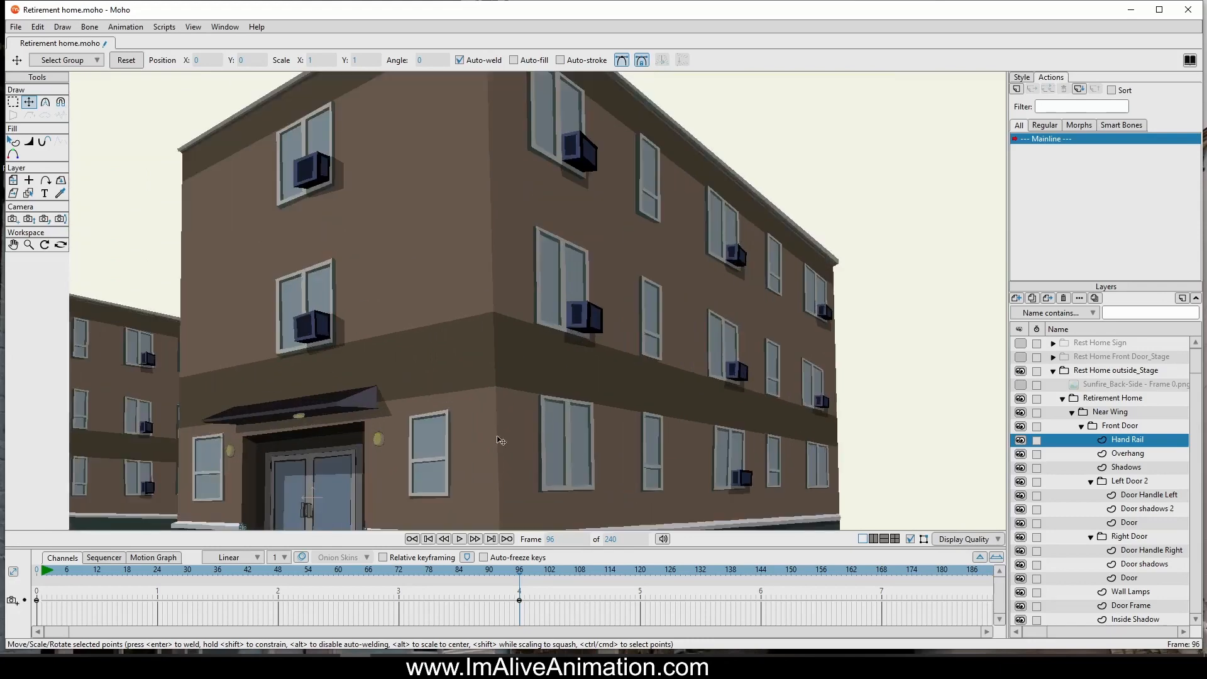
pyautogui.moveTo(498, 441); pyautogui.dragTo(586, 346)
pyautogui.scroll(-2, 586, 346)
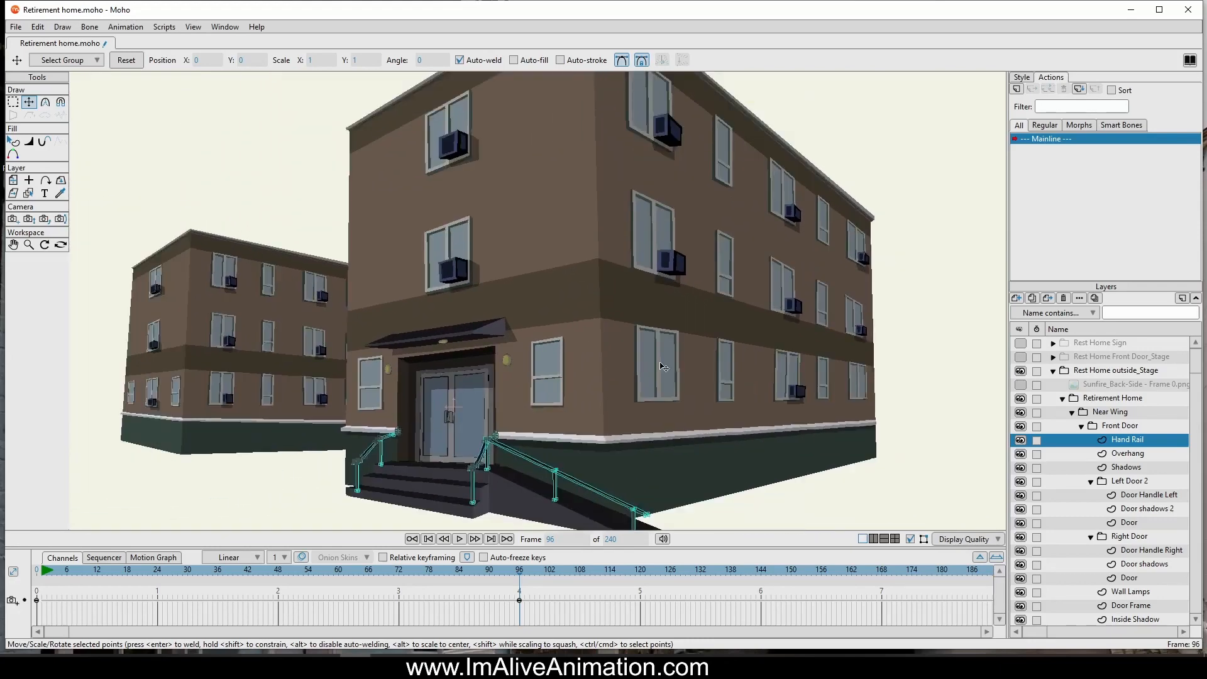
# Step: Render a preview of frame 96, and close it to return to the full building
pyautogui.hotkey('ctrl', 'r')
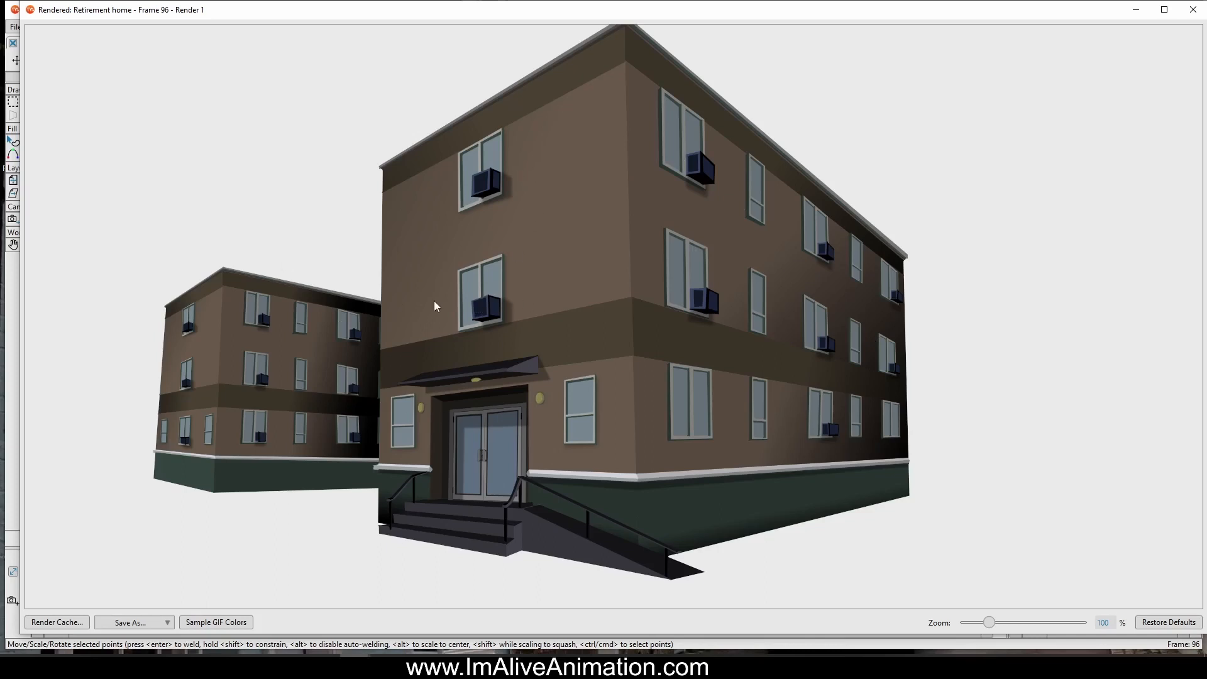
pyautogui.press('Escape')
pyautogui.moveTo(741, 269); pyautogui.dragTo(637, 287)
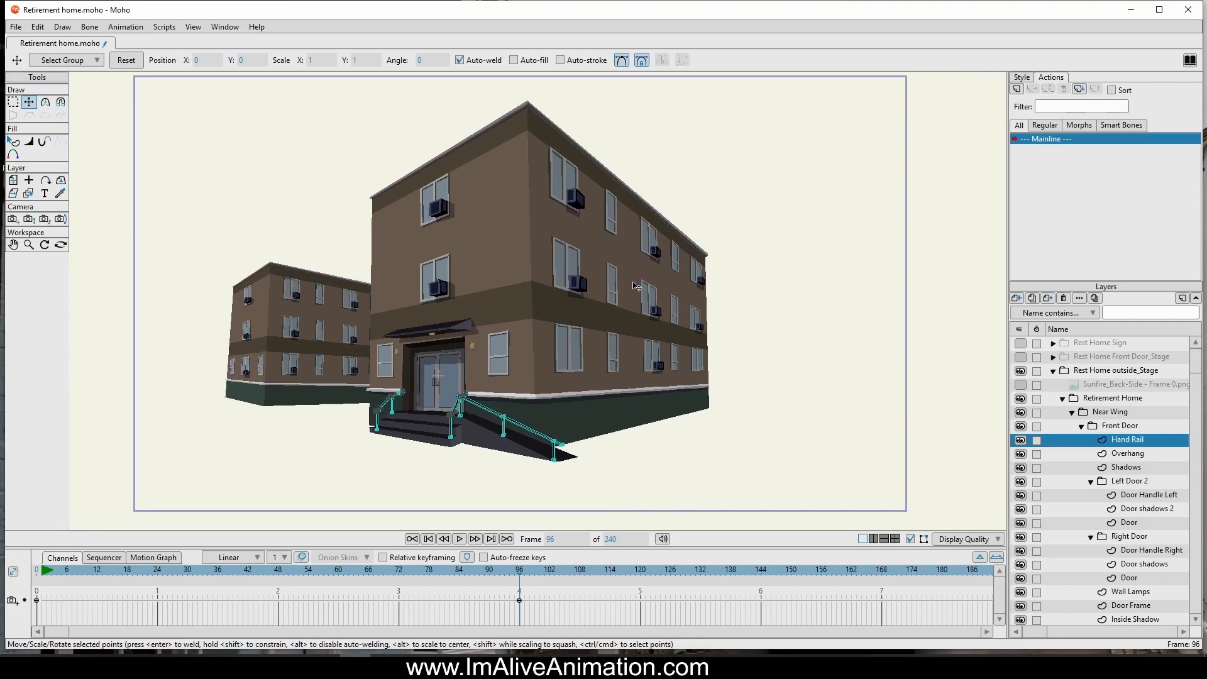
# Step: Toggle the Retirement Home group's visibility over the Main door side.png reference to compare the drawing with the photo
pyautogui.scroll(-3, 1105, 414)
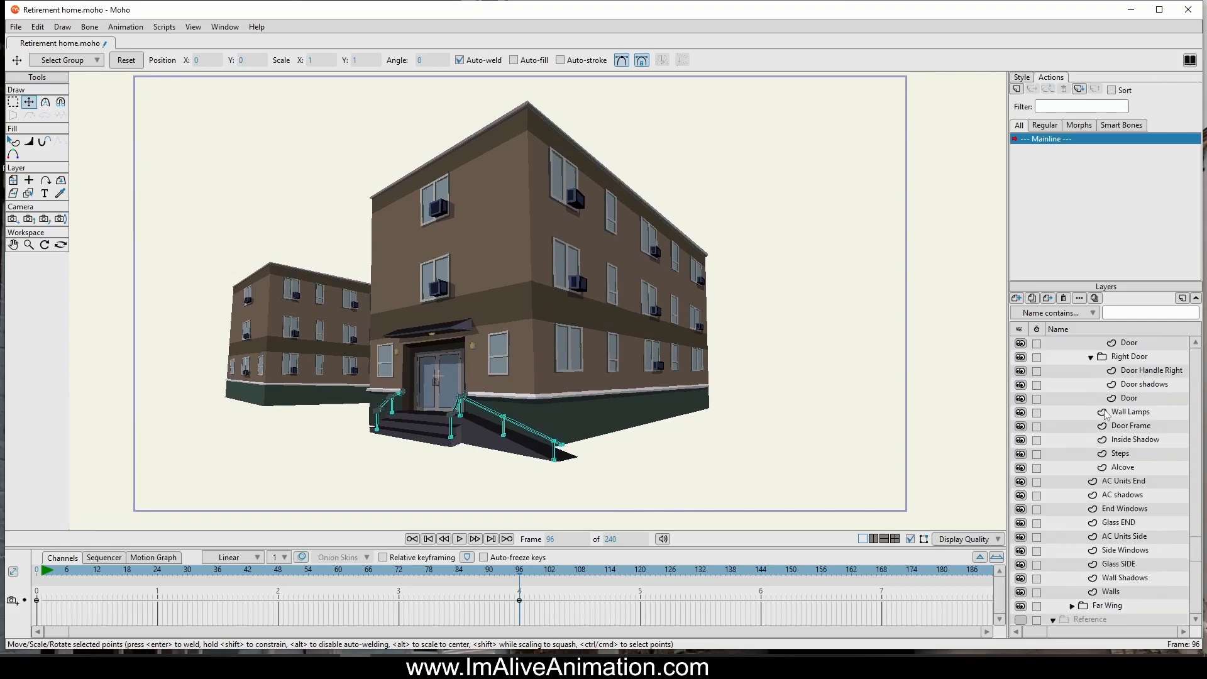
pyautogui.scroll(-1, 1105, 414)
pyautogui.scroll(-1, 1105, 414)
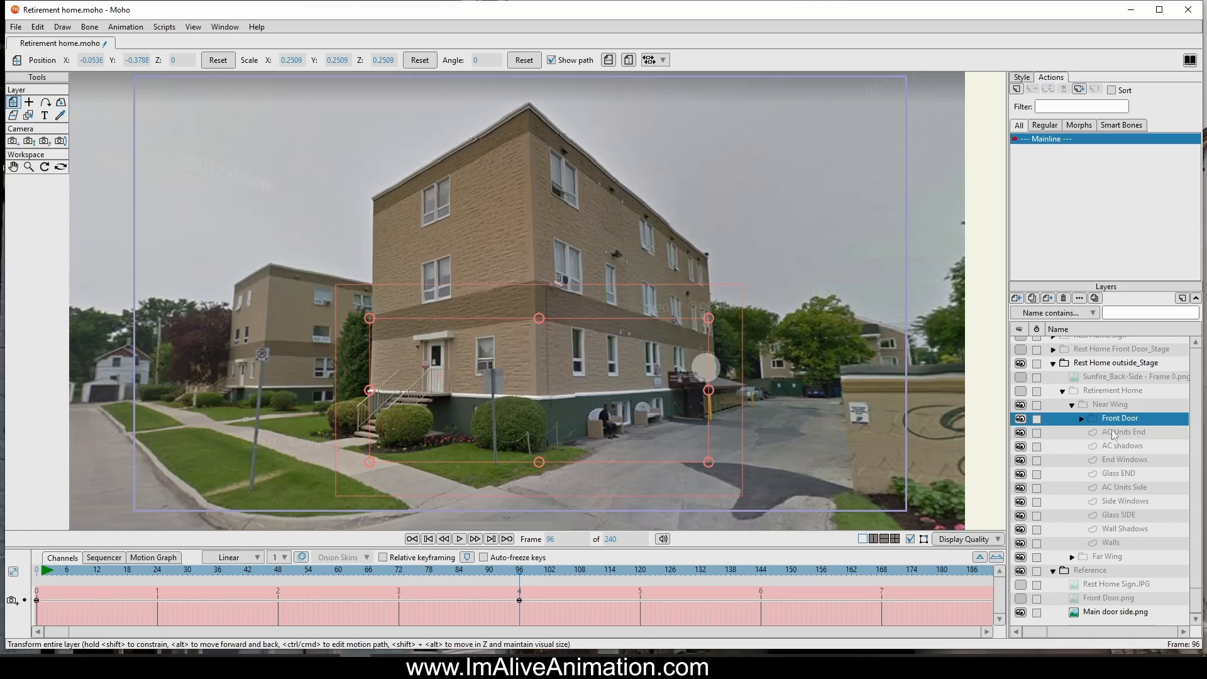
pyautogui.click(1021, 391)
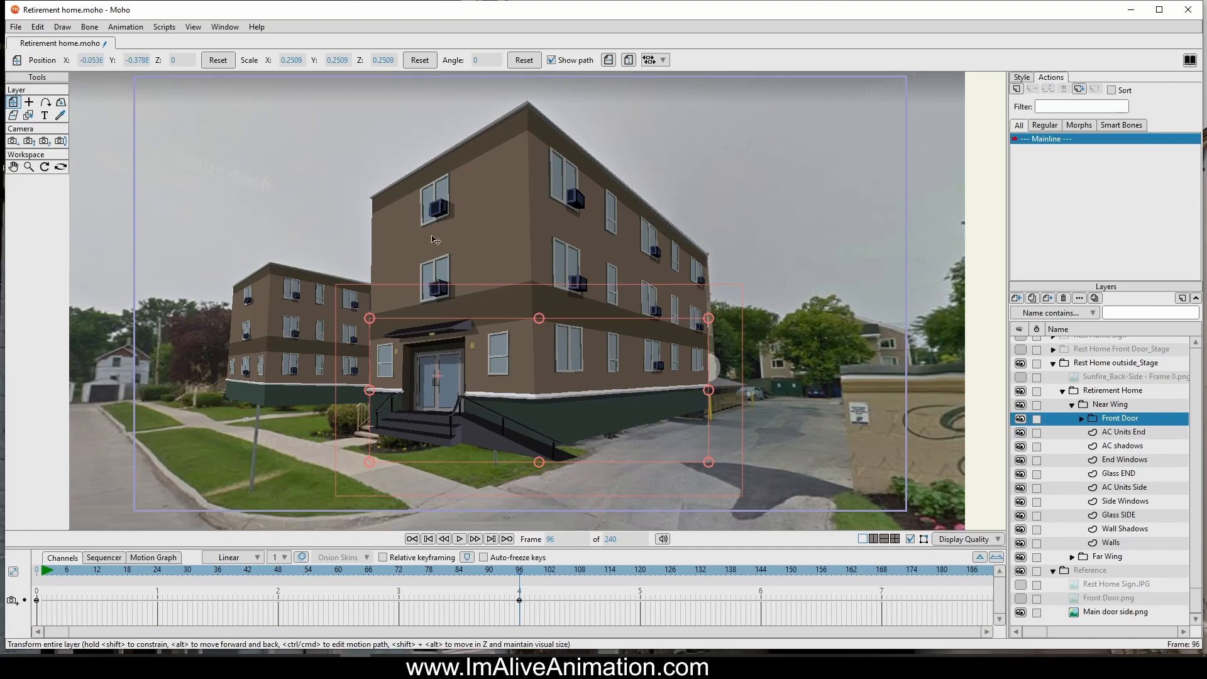
pyautogui.click(1020, 391)
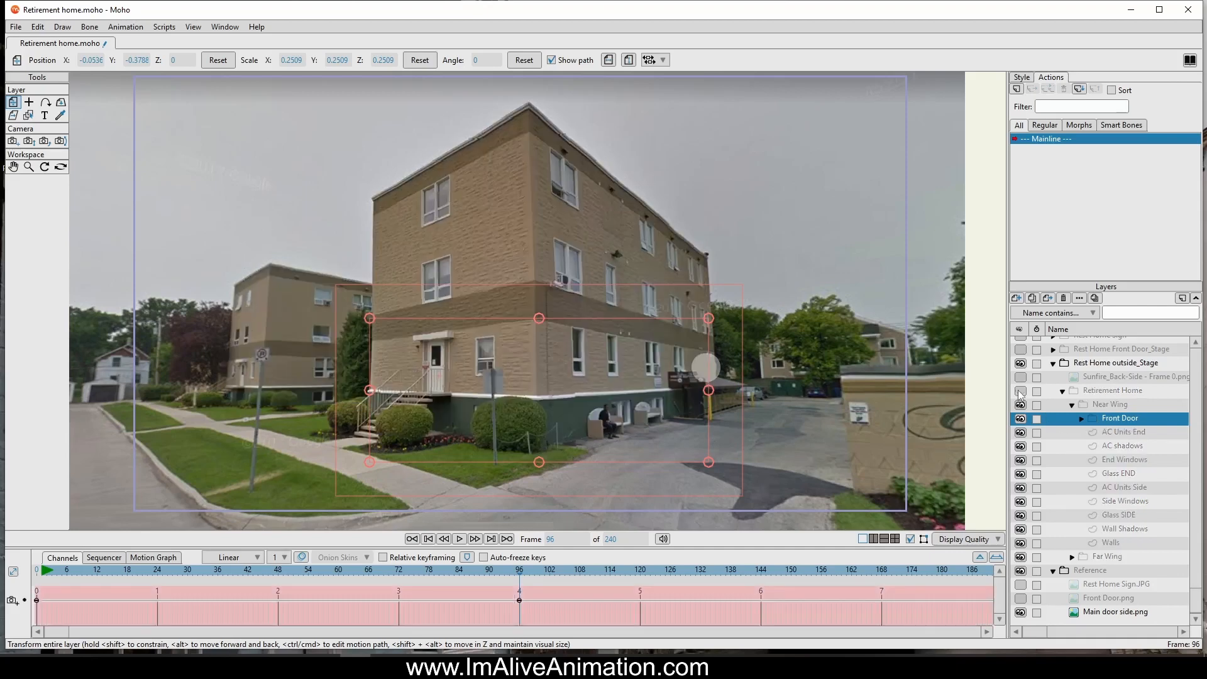
pyautogui.click(1021, 391)
pyautogui.click(1021, 391)
pyautogui.click(1021, 392)
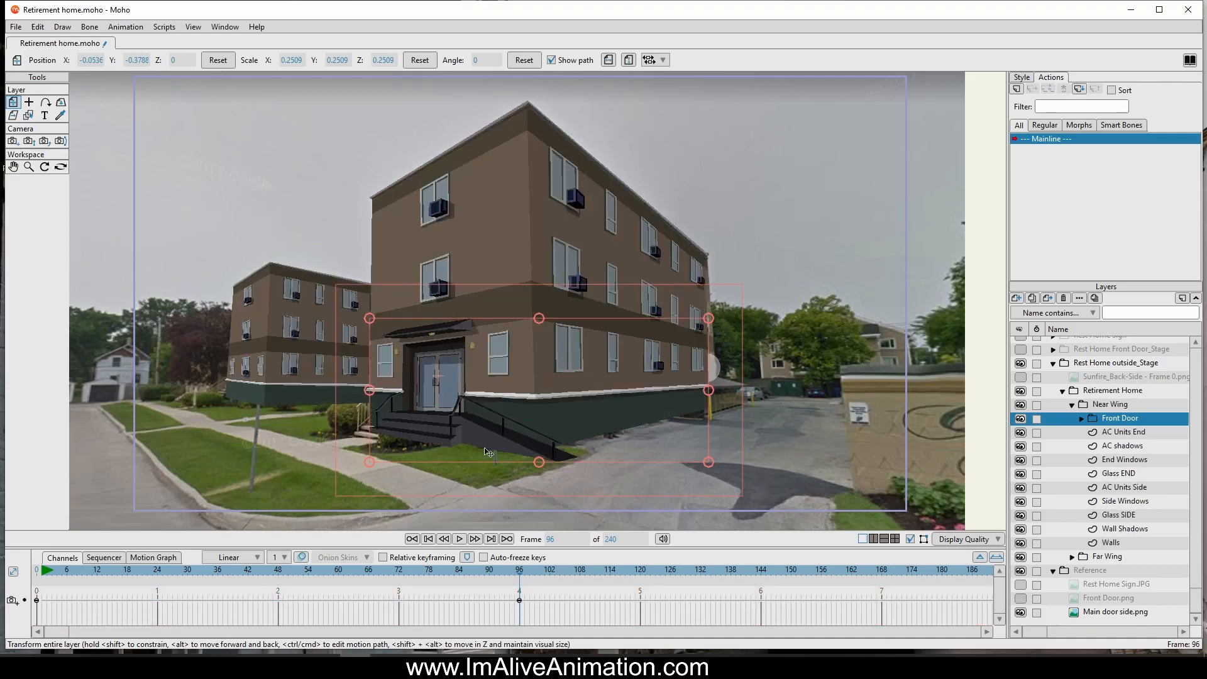
# Step: Show the Front Door.png reference and hide the Retirement Home group to view the door photo unobstructed
pyautogui.click(1020, 598)
pyautogui.scroll(1, 1045, 522)
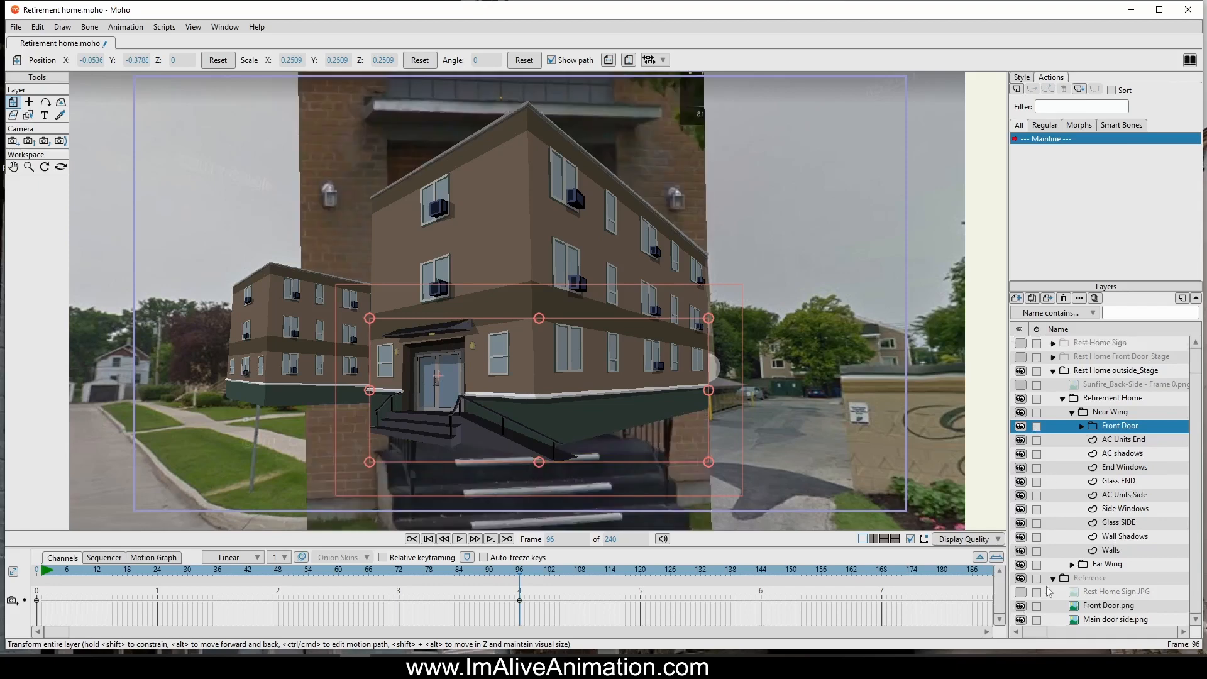
pyautogui.click(1021, 398)
pyautogui.scroll(-2, 738, 322)
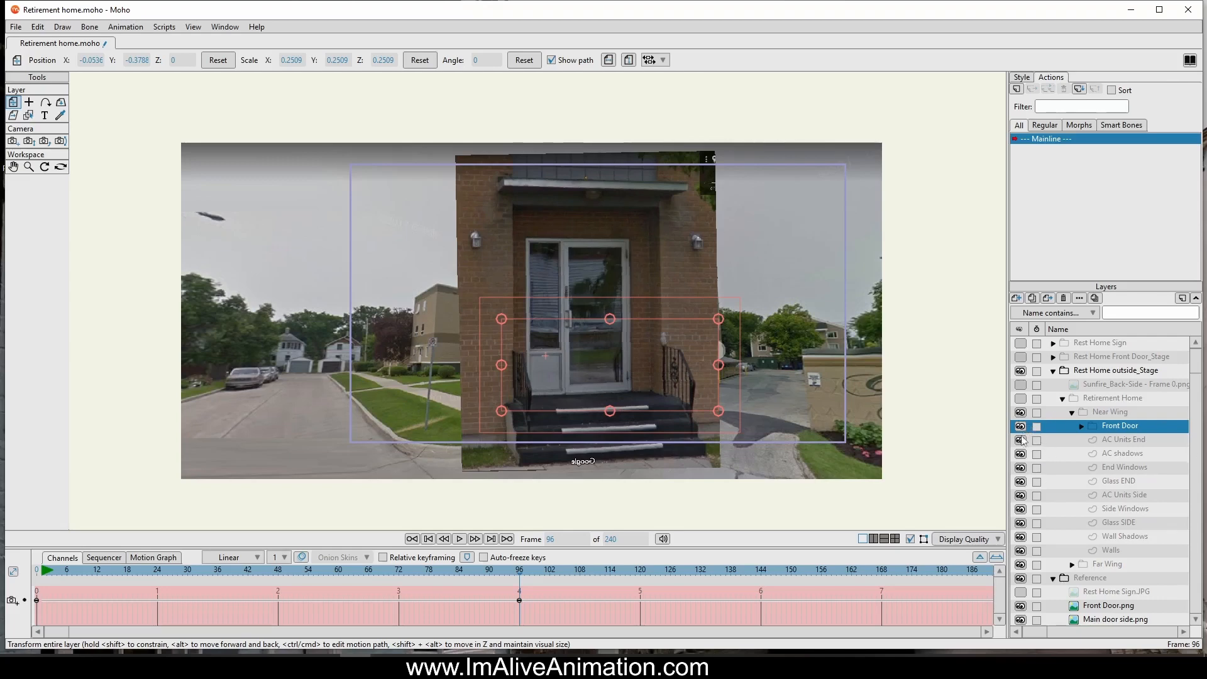
# Step: Show the Rest Home Front Door_Stage group and examine its double doors, steps and ramp against the reference photos
pyautogui.click(1021, 357)
pyautogui.scroll(4, 587, 301)
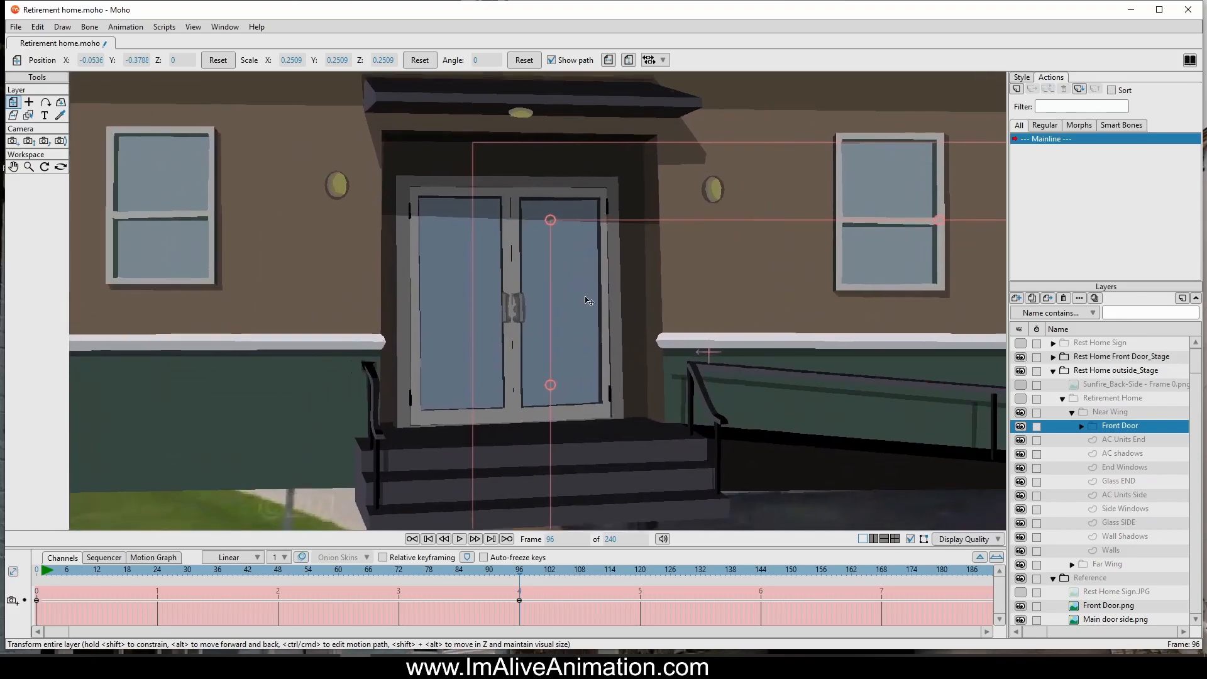
pyautogui.moveTo(585, 297); pyautogui.dragTo(587, 292)
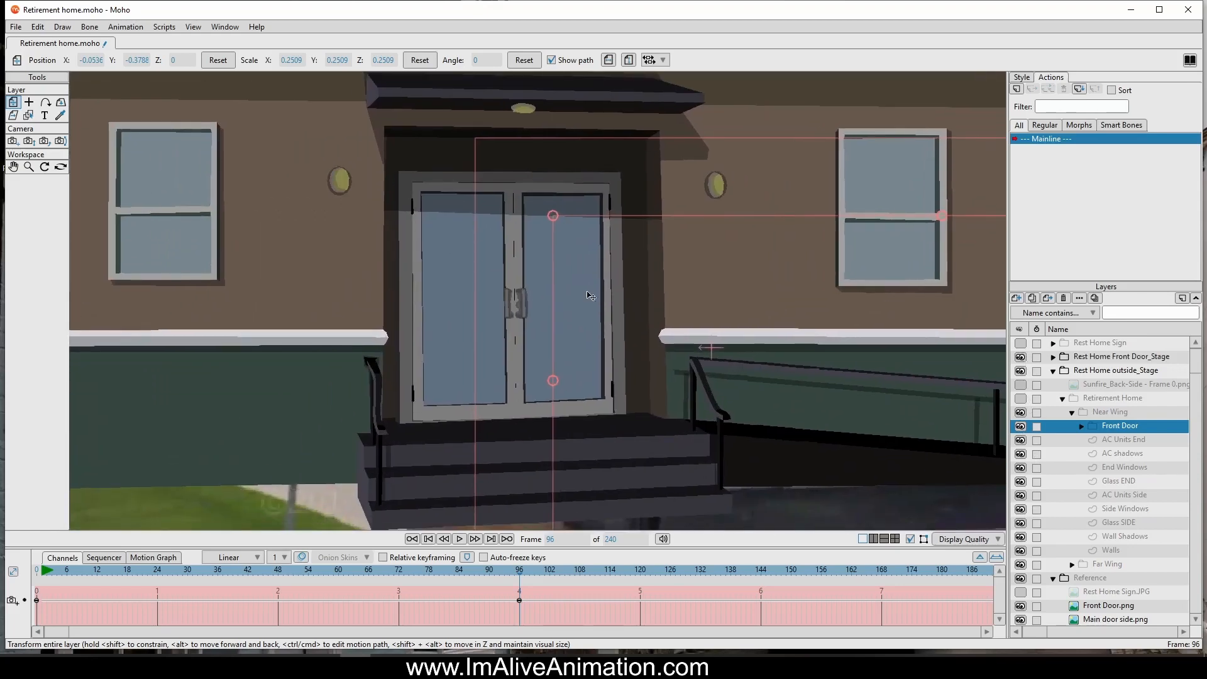
pyautogui.scroll(-3, 590, 295)
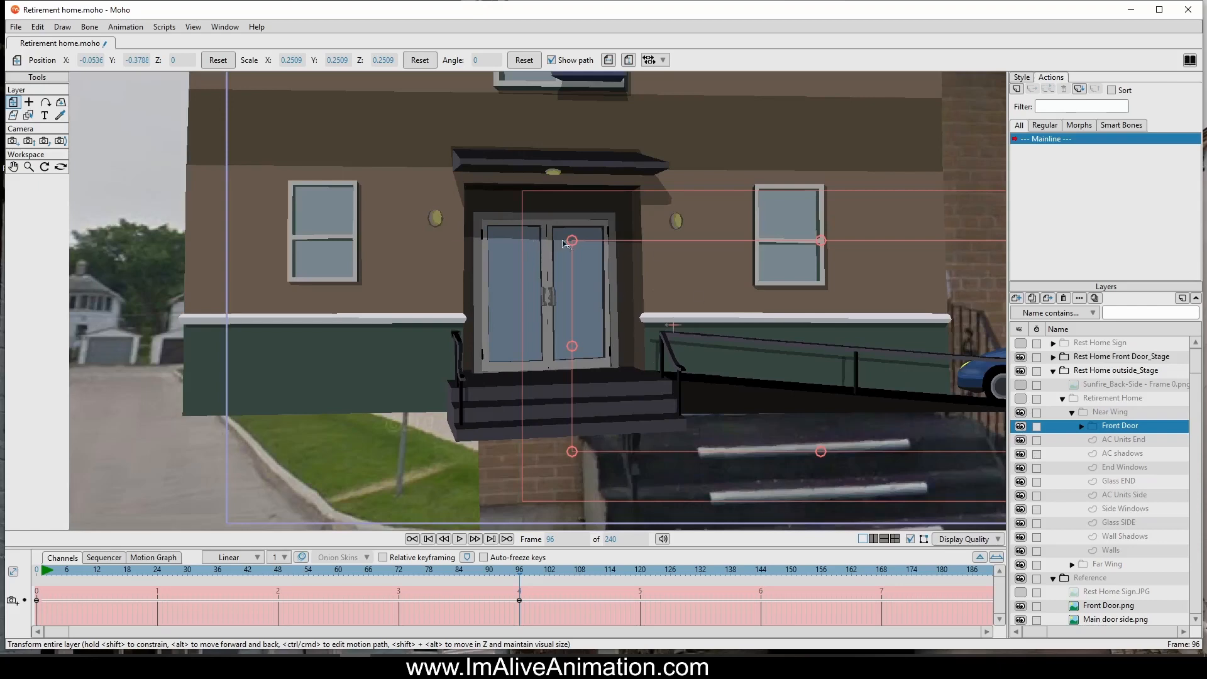
pyautogui.scroll(3, 591, 315)
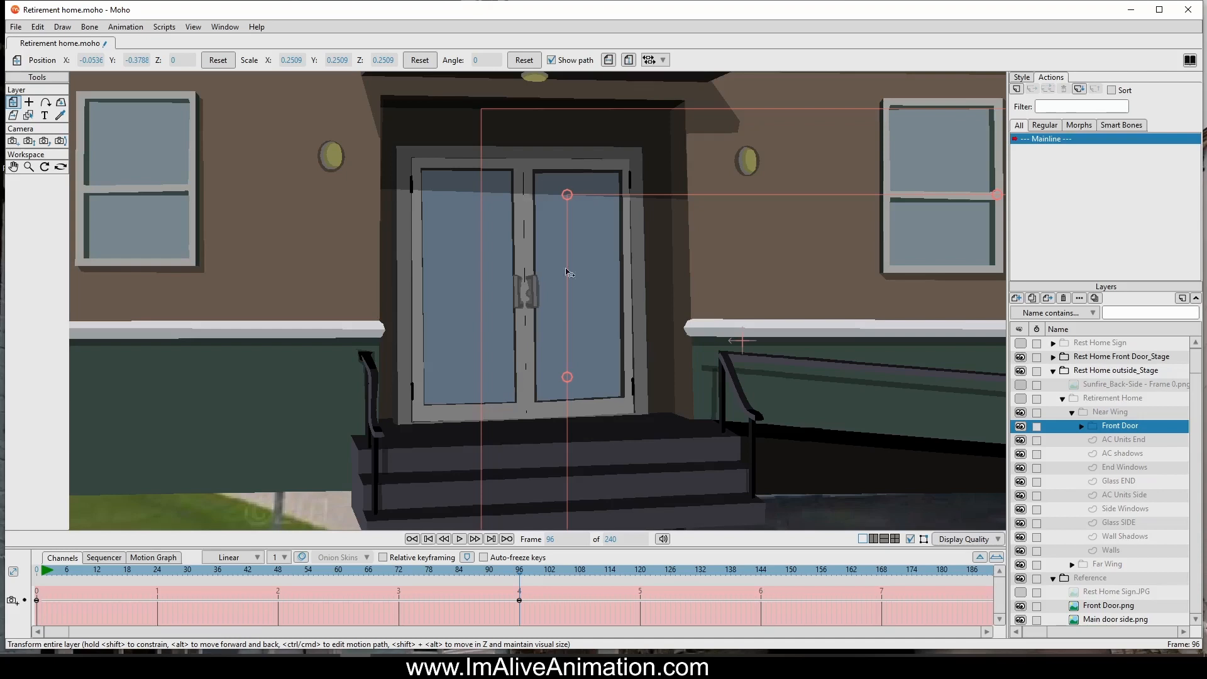
pyautogui.scroll(-2, 369, 279)
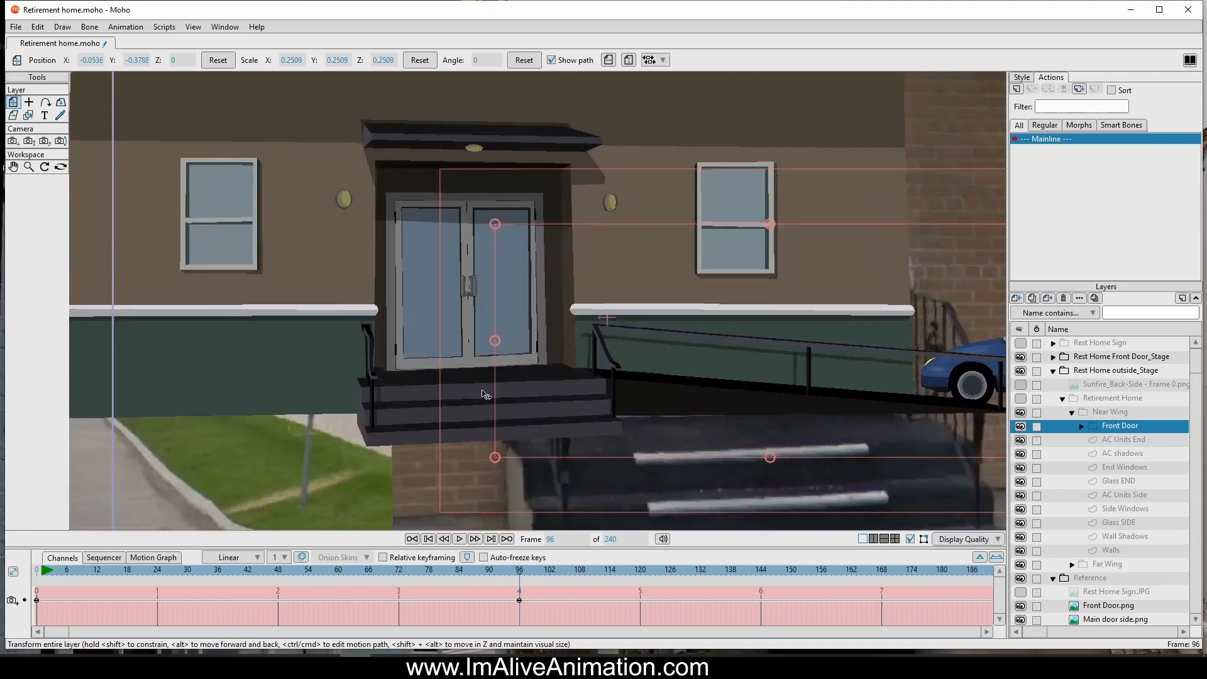
pyautogui.moveTo(676, 351); pyautogui.dragTo(623, 302)
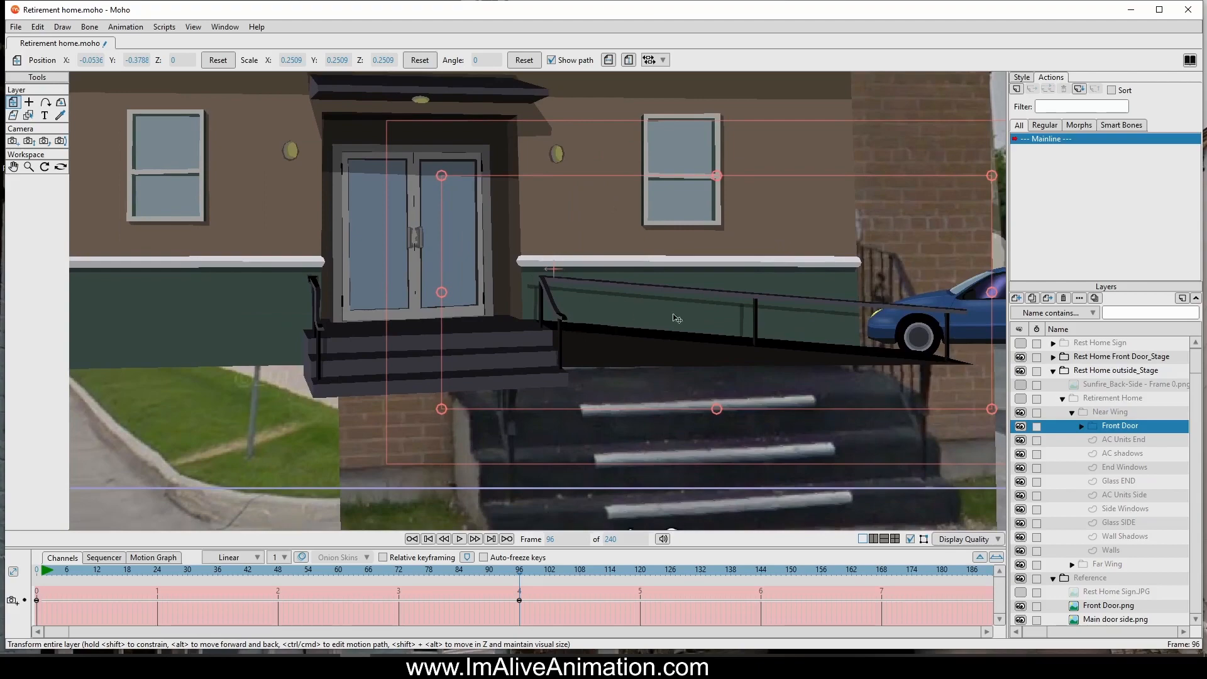
# Step: Examine the outside stage's entrance and ramp over the street photo, and hide the Reference group
pyautogui.scroll(-3, 736, 346)
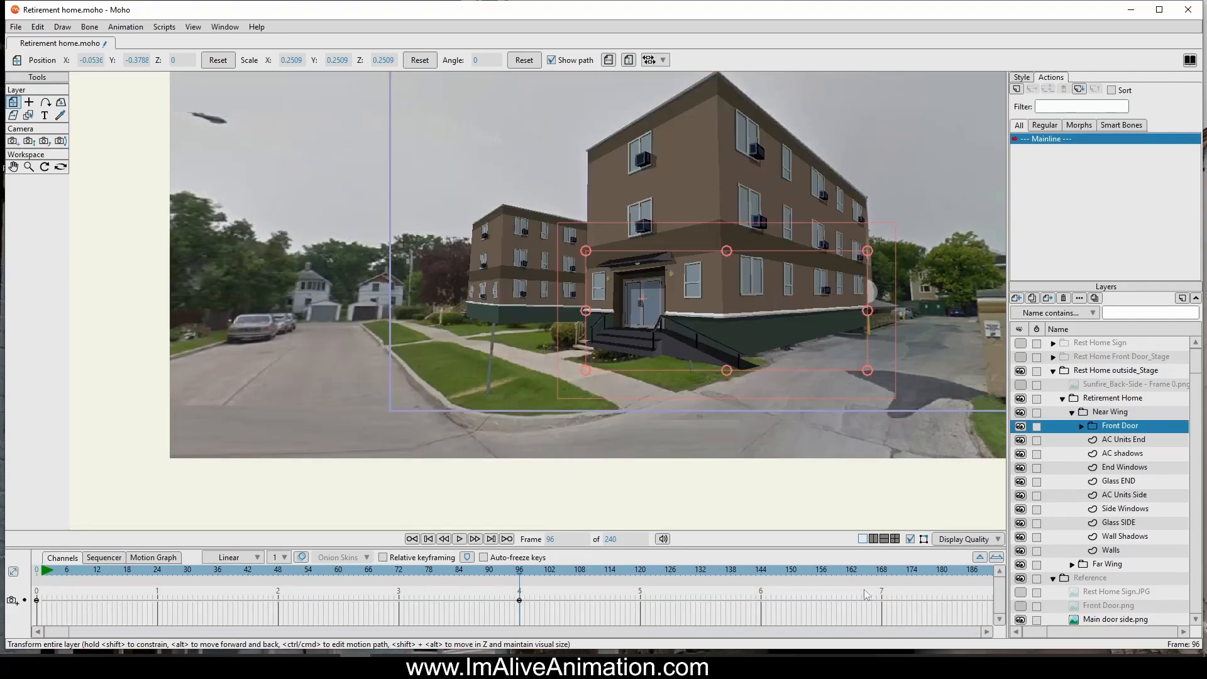
pyautogui.scroll(3, 487, 236)
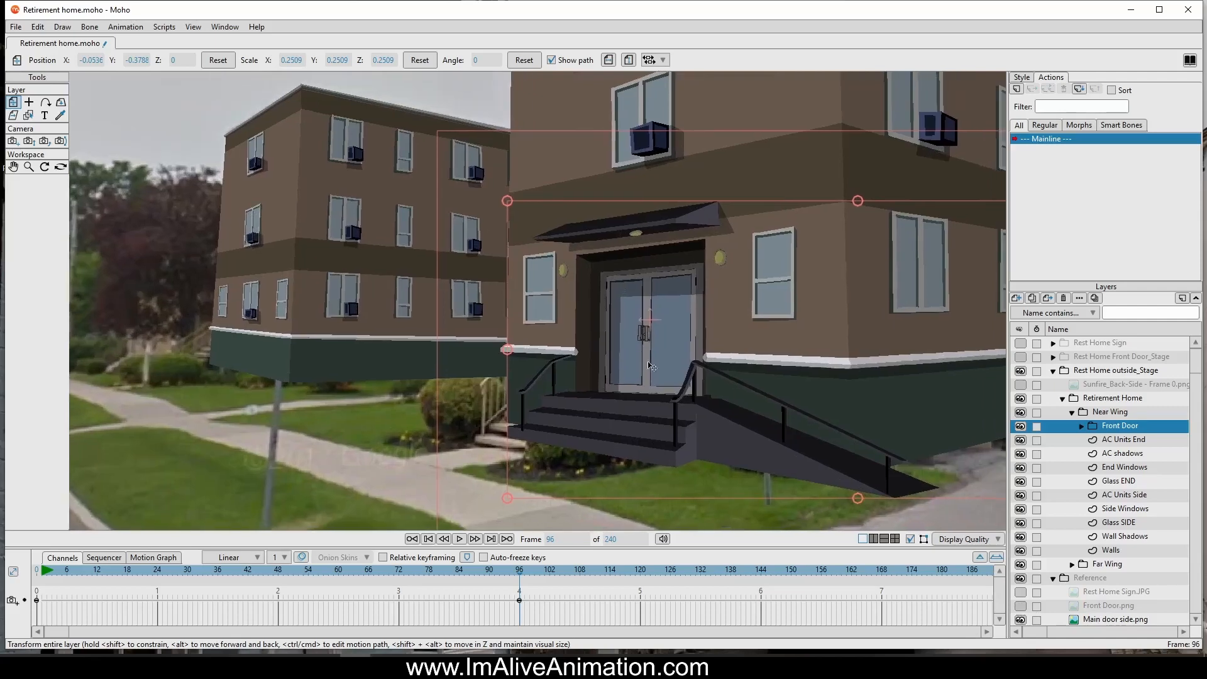
pyautogui.scroll(3, 487, 236)
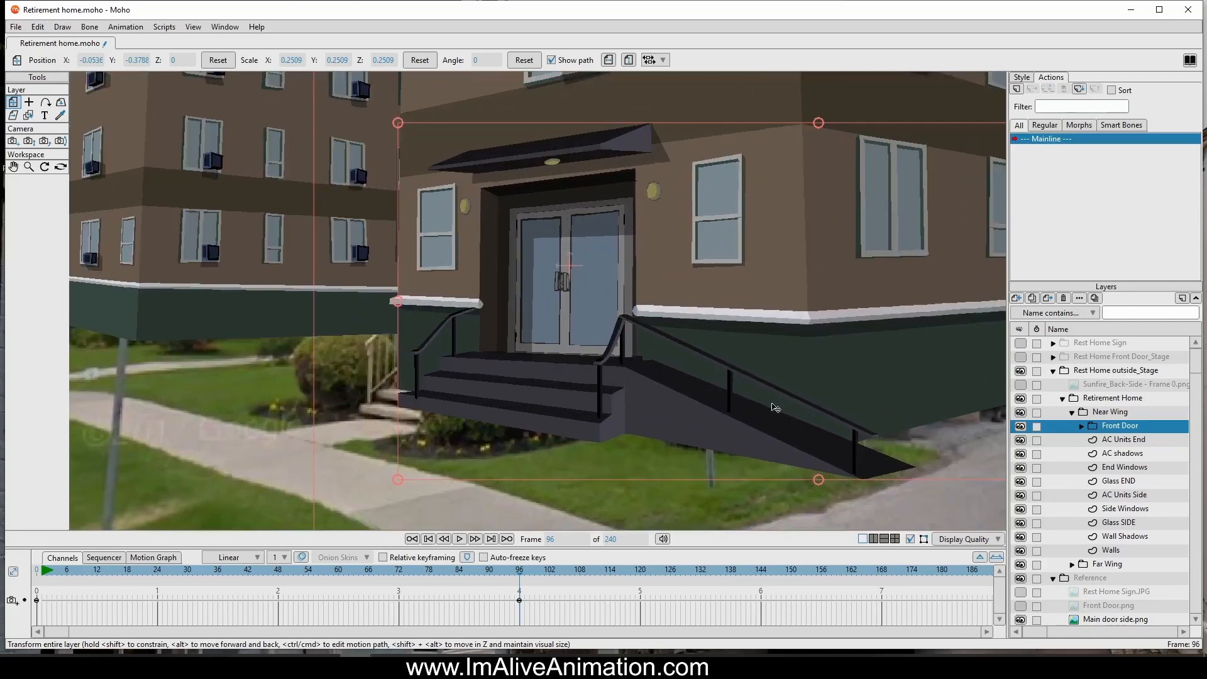
pyautogui.scroll(-3, 842, 421)
pyautogui.moveTo(709, 335); pyautogui.dragTo(454, 337)
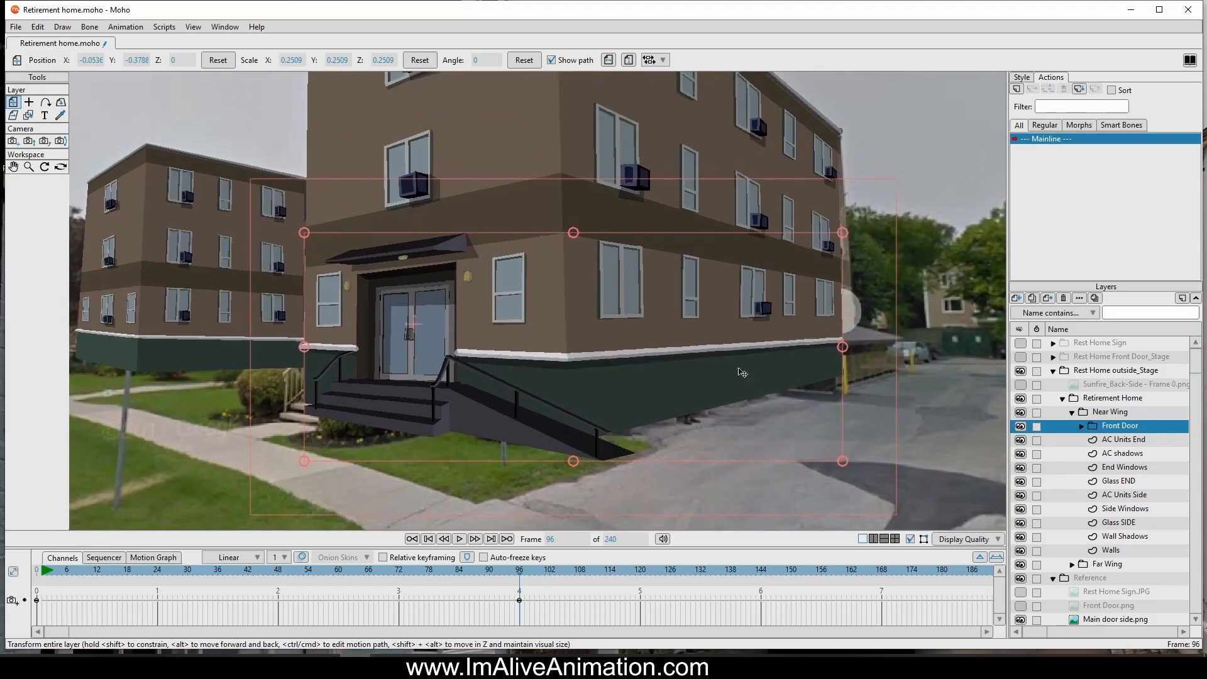
pyautogui.click(1022, 578)
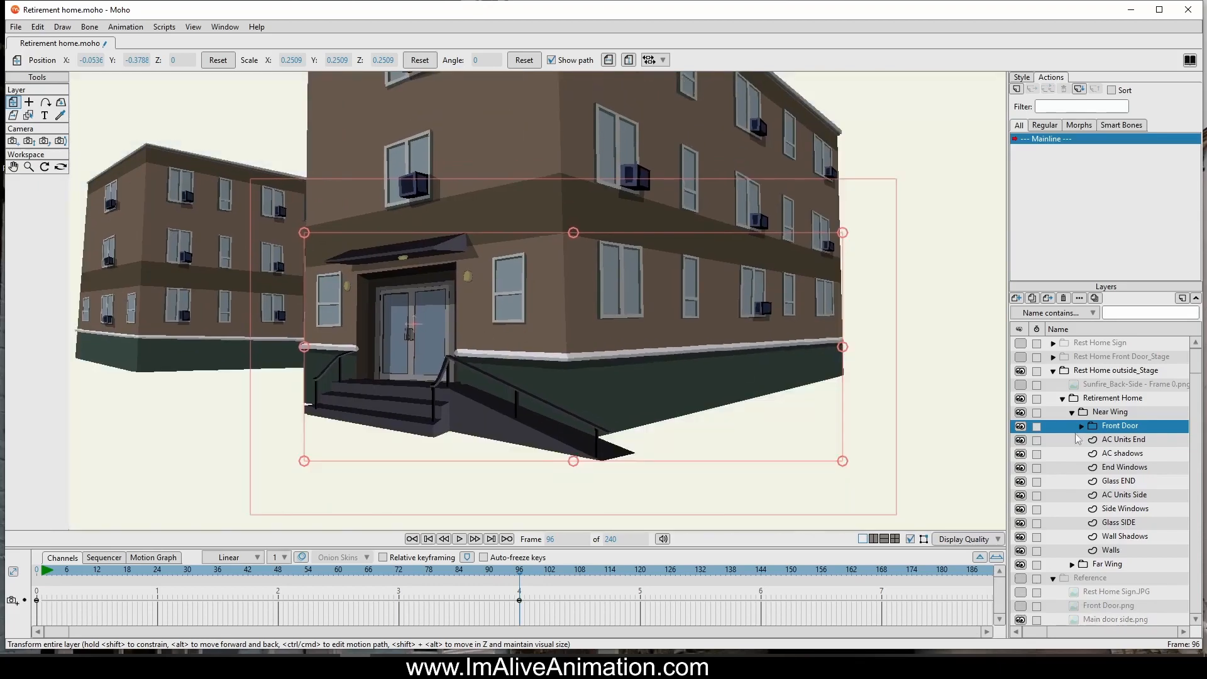
# Step: Show the Rest Home Front Door_Stage group and examine its entrance, side wall and parked car
pyautogui.click(1020, 357)
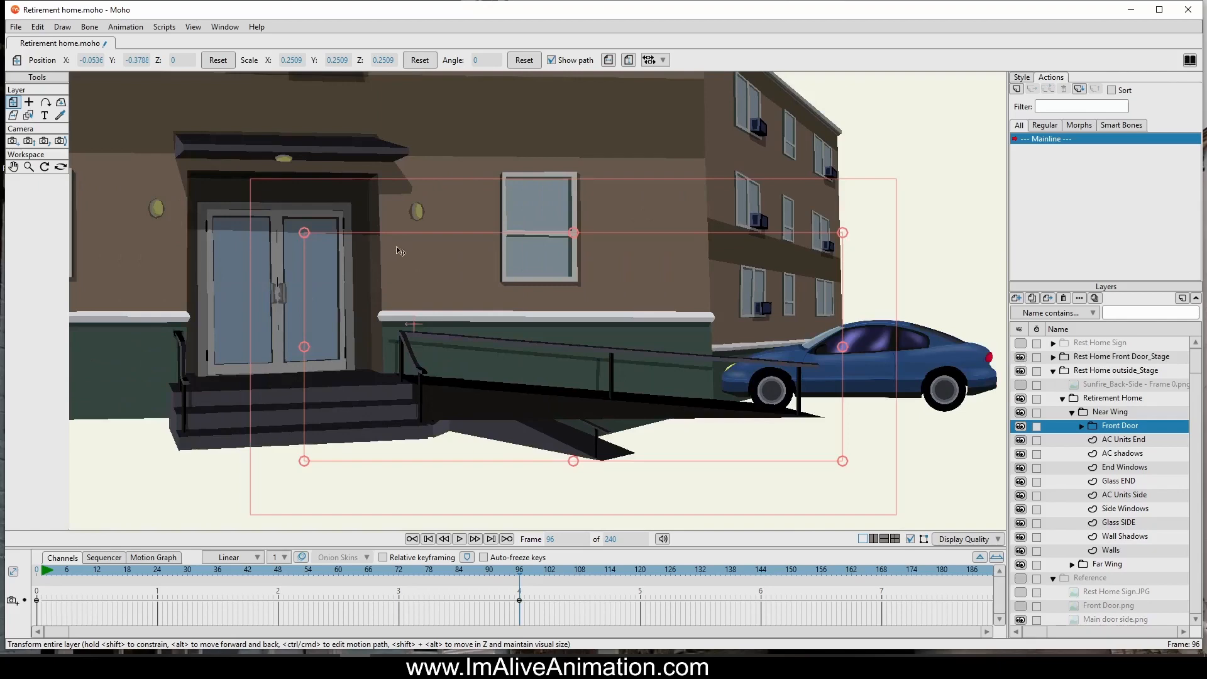
pyautogui.scroll(-5, 398, 252)
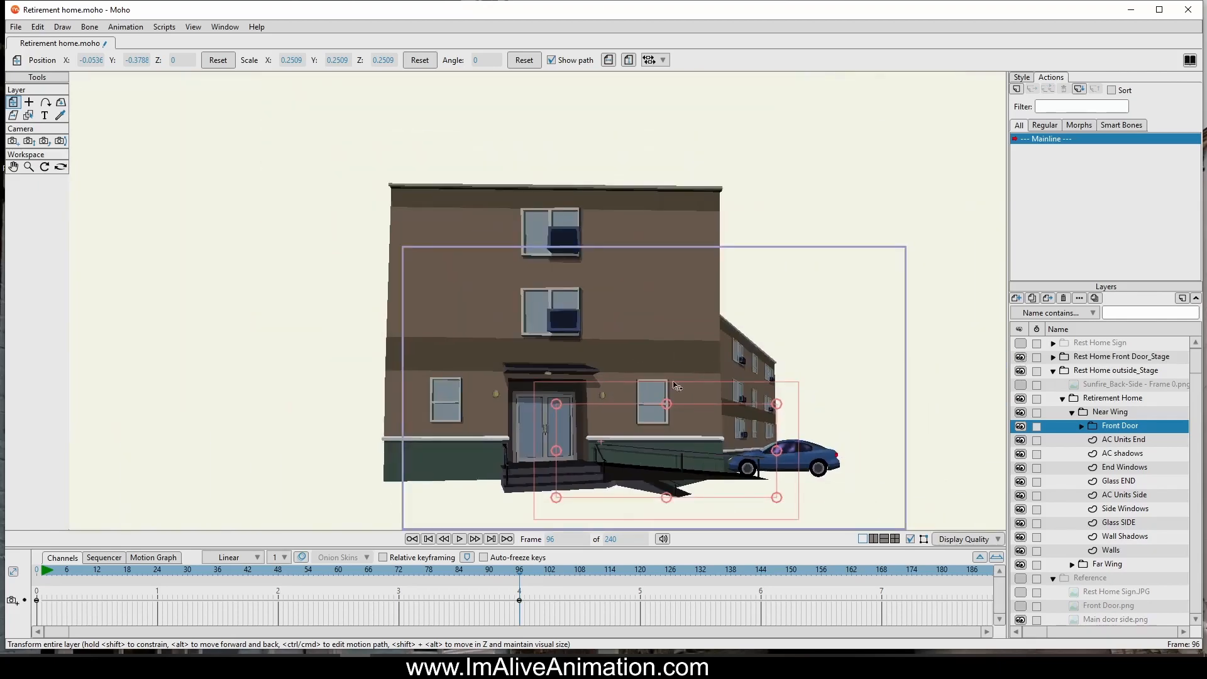
pyautogui.scroll(3, 677, 386)
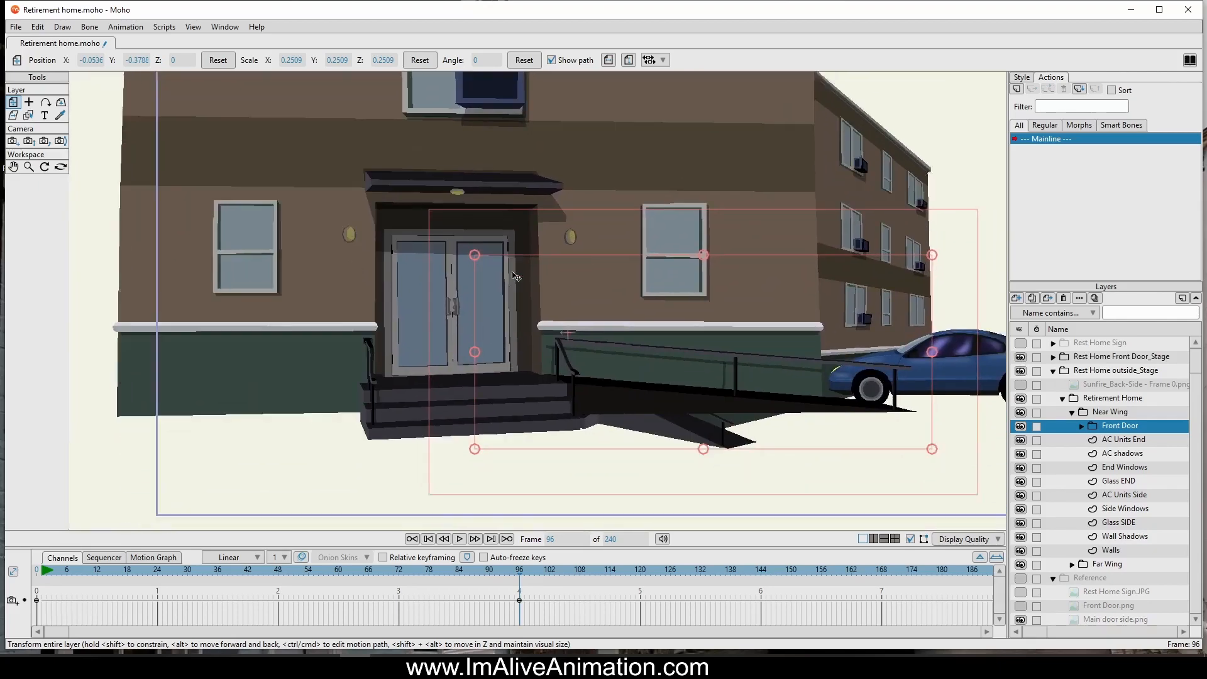
pyautogui.moveTo(512, 275); pyautogui.dragTo(510, 252)
pyautogui.moveTo(613, 313); pyautogui.dragTo(401, 359)
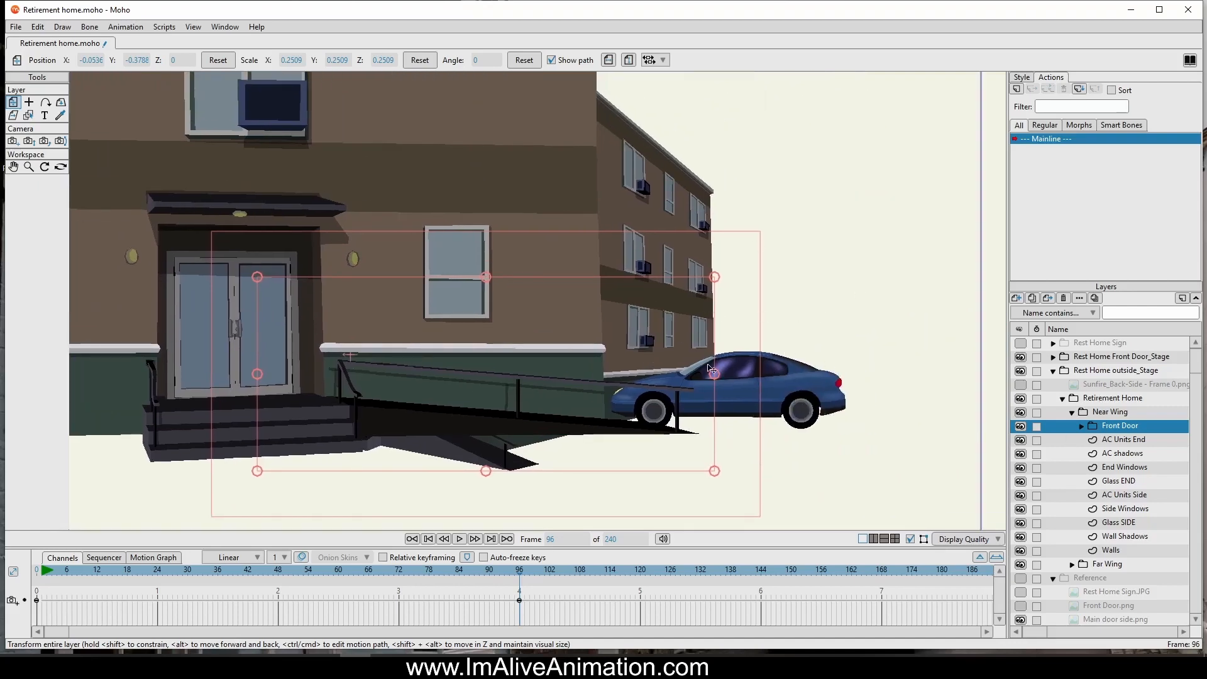
pyautogui.scroll(-2, 731, 340)
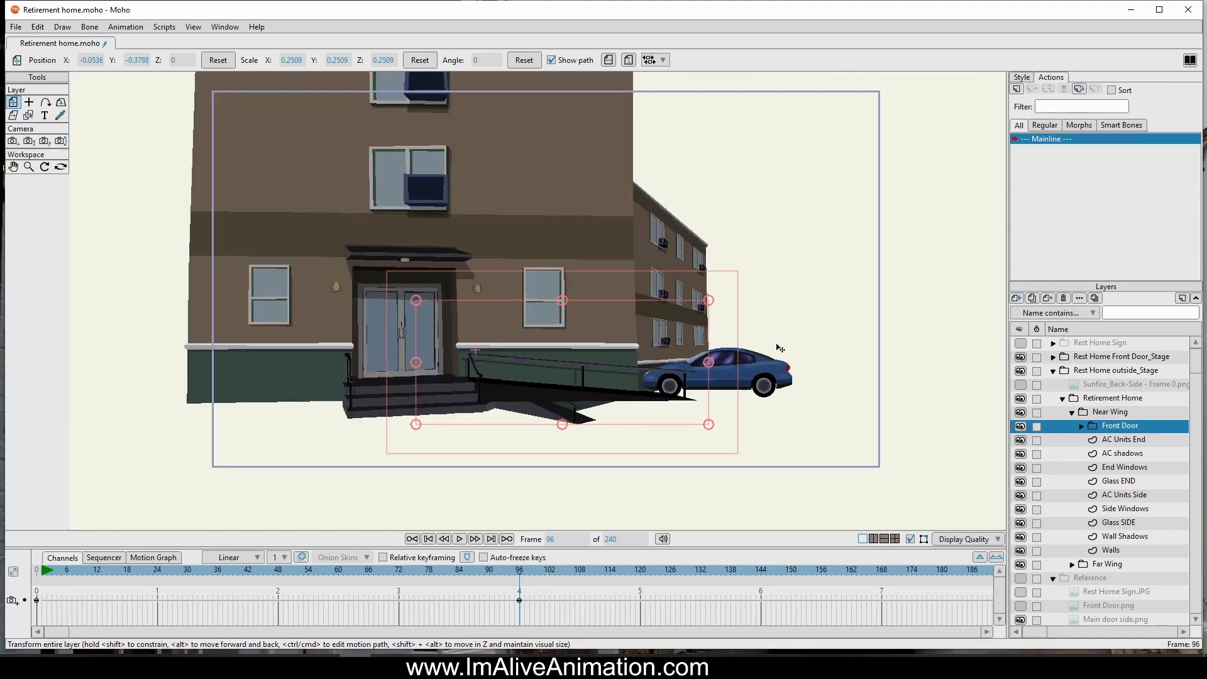
# Step: Toggle the Rest Home Front Door_Stage group off and back on to compare the two building views
pyautogui.click(1020, 357)
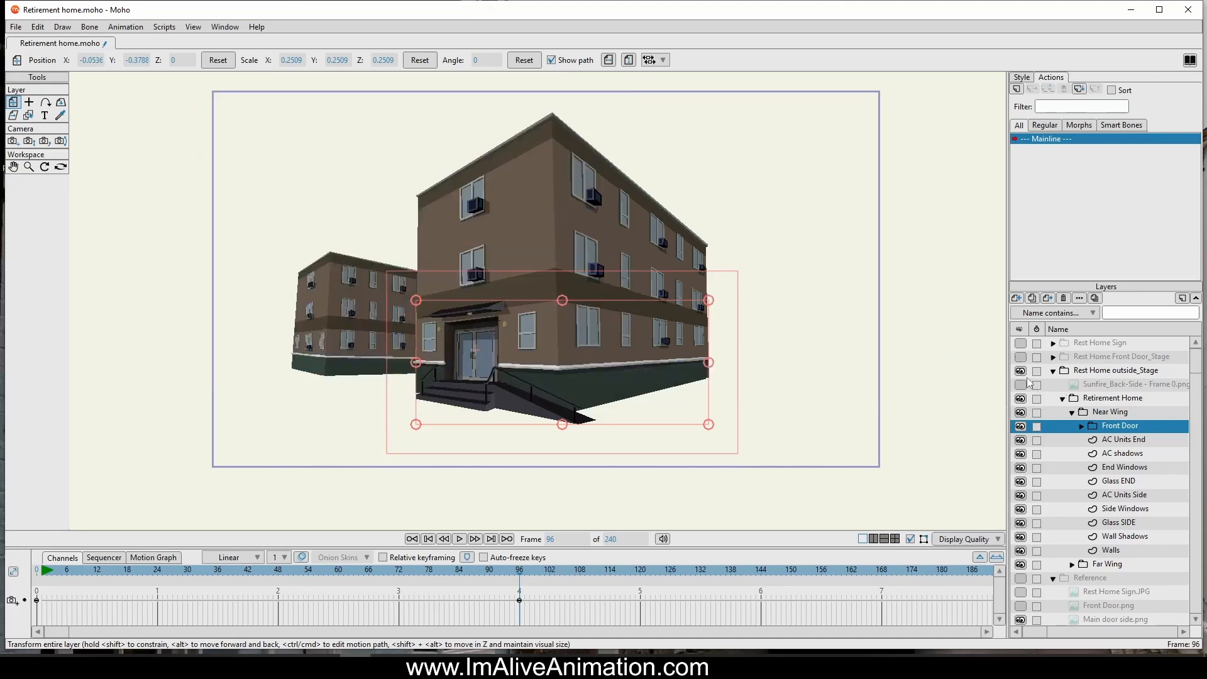
pyautogui.click(1021, 357)
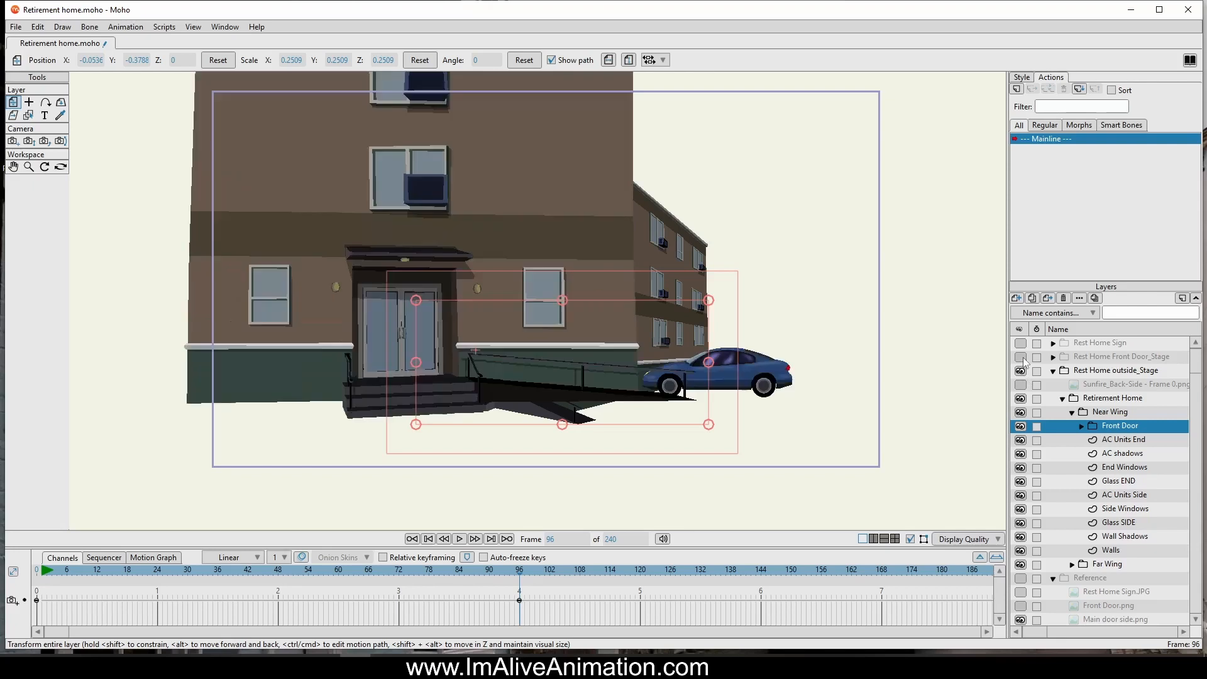
pyautogui.click(982, 380)
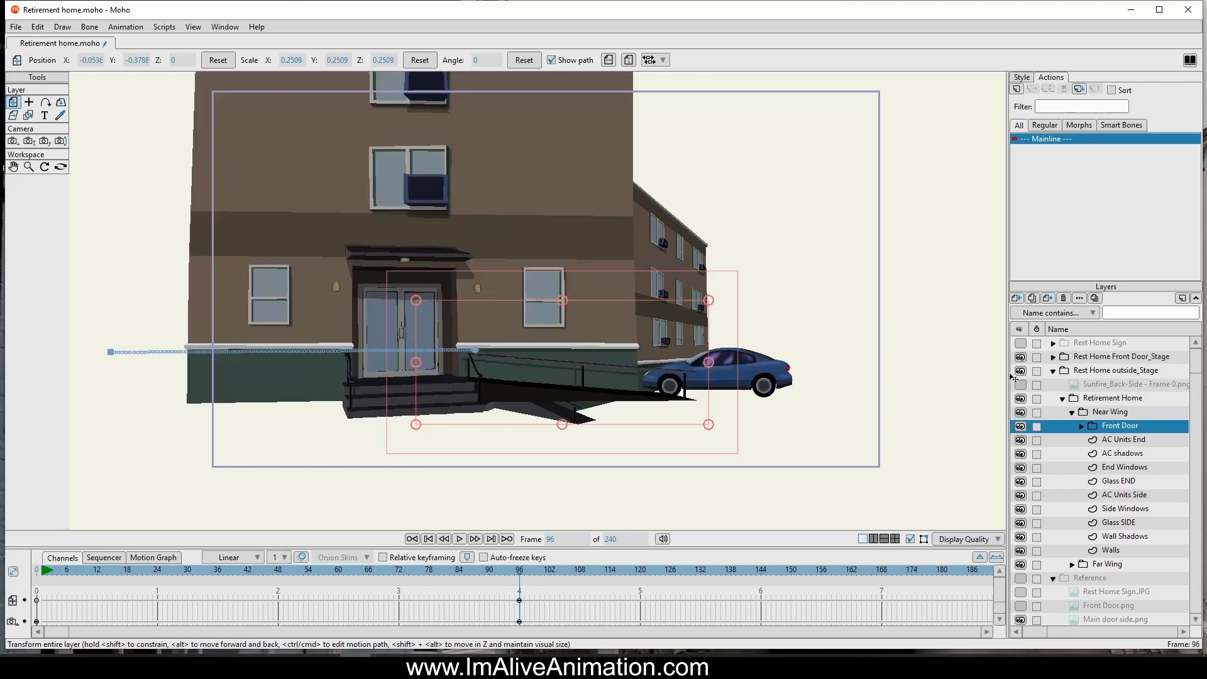
# Step: Hide the Rest Home Front Door_Stage group, show the Rest Home Sign group and examine the sign beside the building
pyautogui.click(1021, 357)
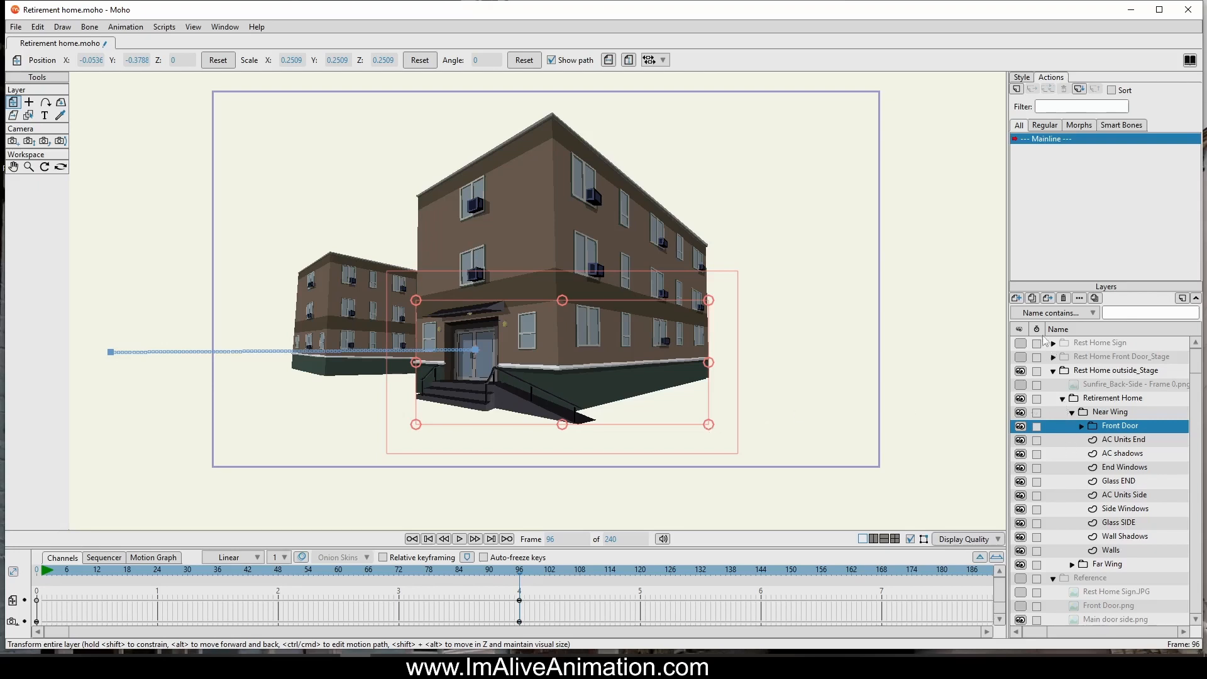
pyautogui.click(1021, 343)
pyautogui.scroll(5, 654, 335)
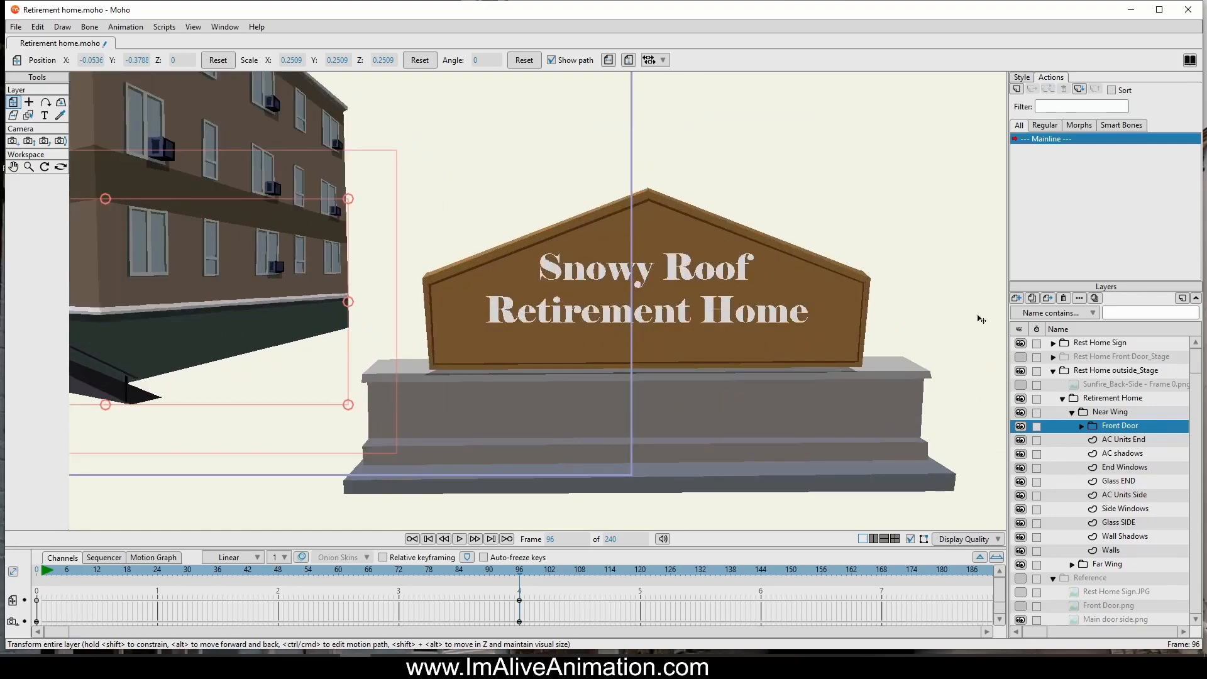
pyautogui.scroll(-4, 535, 280)
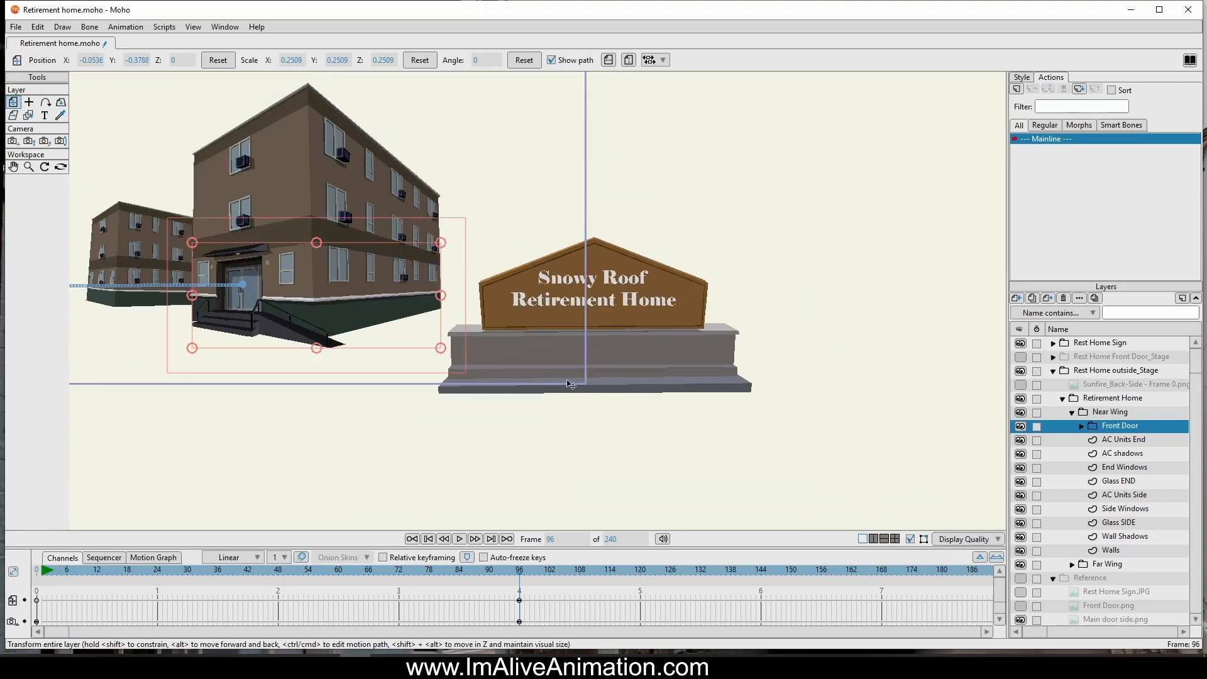
pyautogui.scroll(-2, 525, 345)
pyautogui.moveTo(525, 346); pyautogui.dragTo(703, 367)
pyautogui.scroll(4, 707, 367)
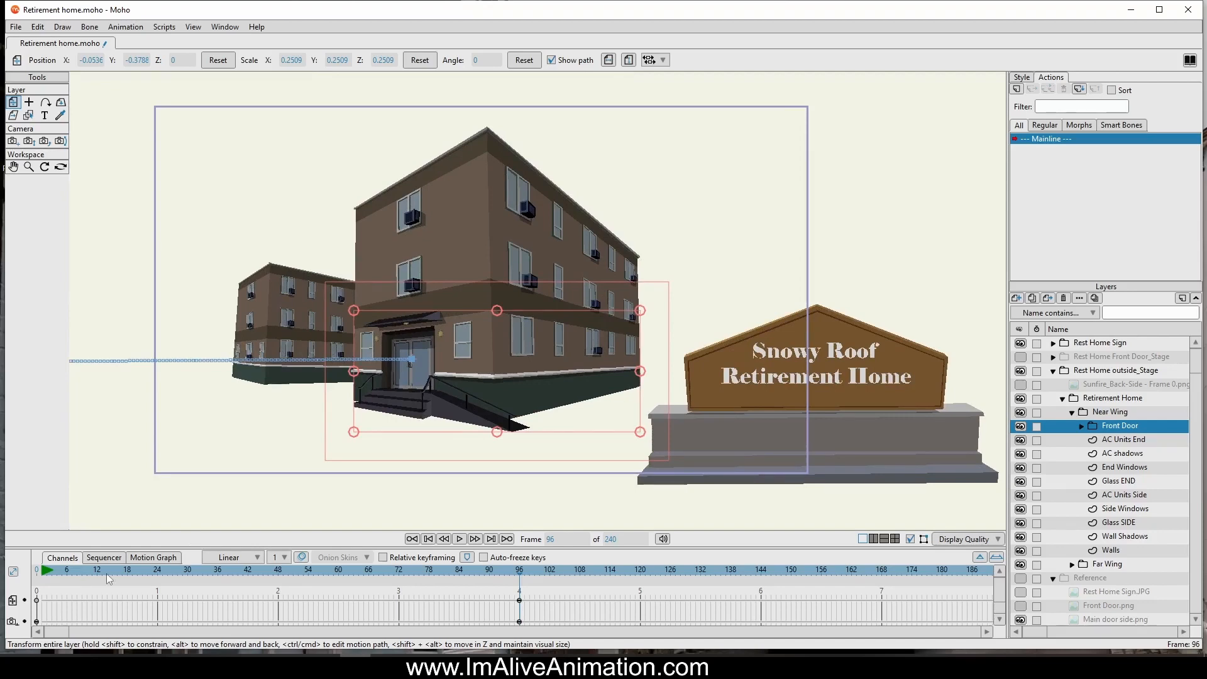
# Step: Play and scrub the animation from frame 0 to review the camera move from the sign to the building
pyautogui.moveTo(113, 570); pyautogui.dragTo(36, 589)
pyautogui.scroll(-2, 176, 441)
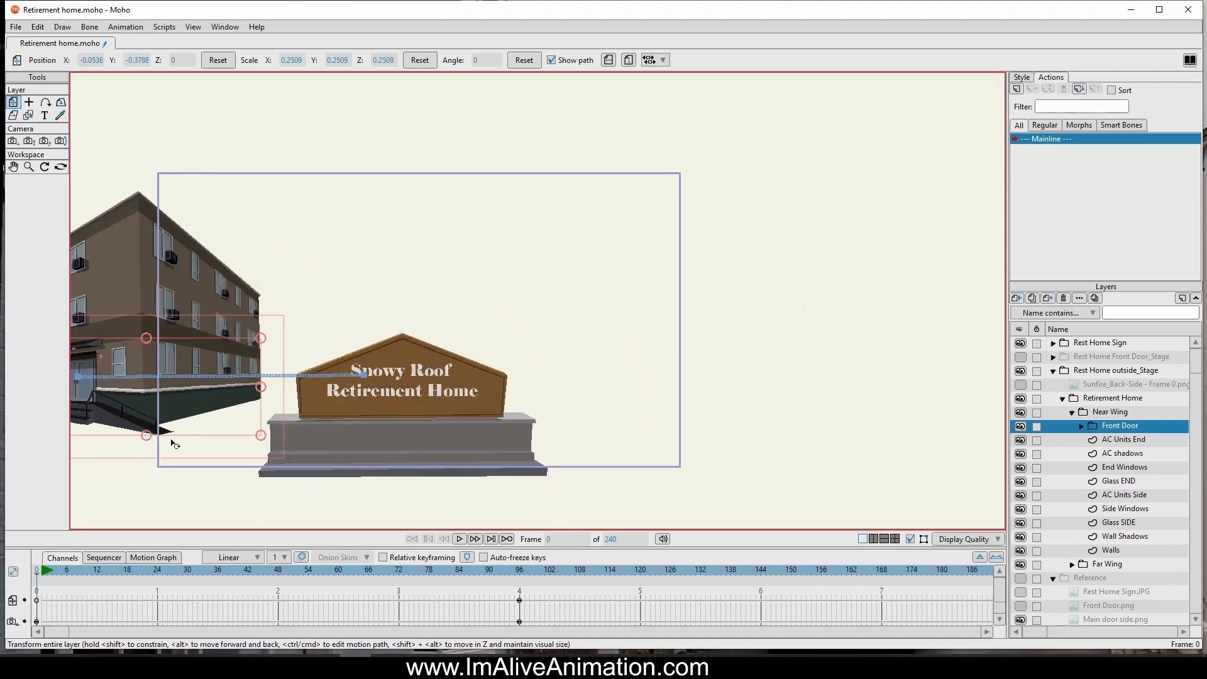
pyautogui.moveTo(175, 441); pyautogui.dragTo(288, 425)
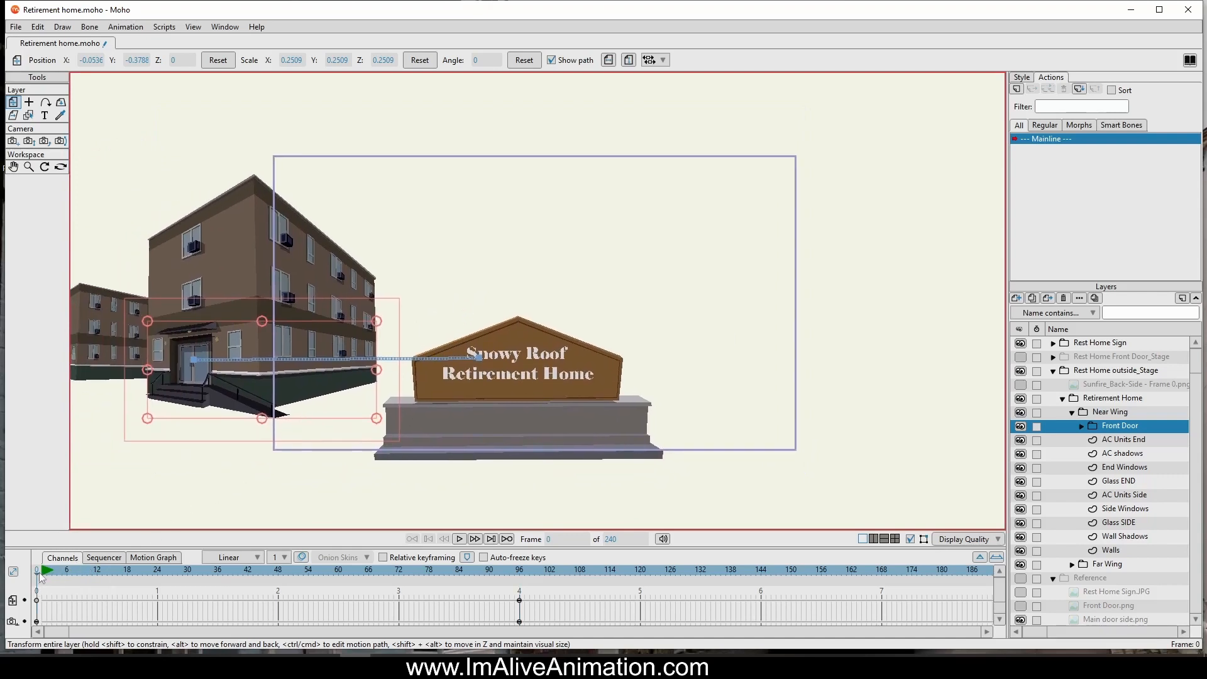
pyautogui.press('space')
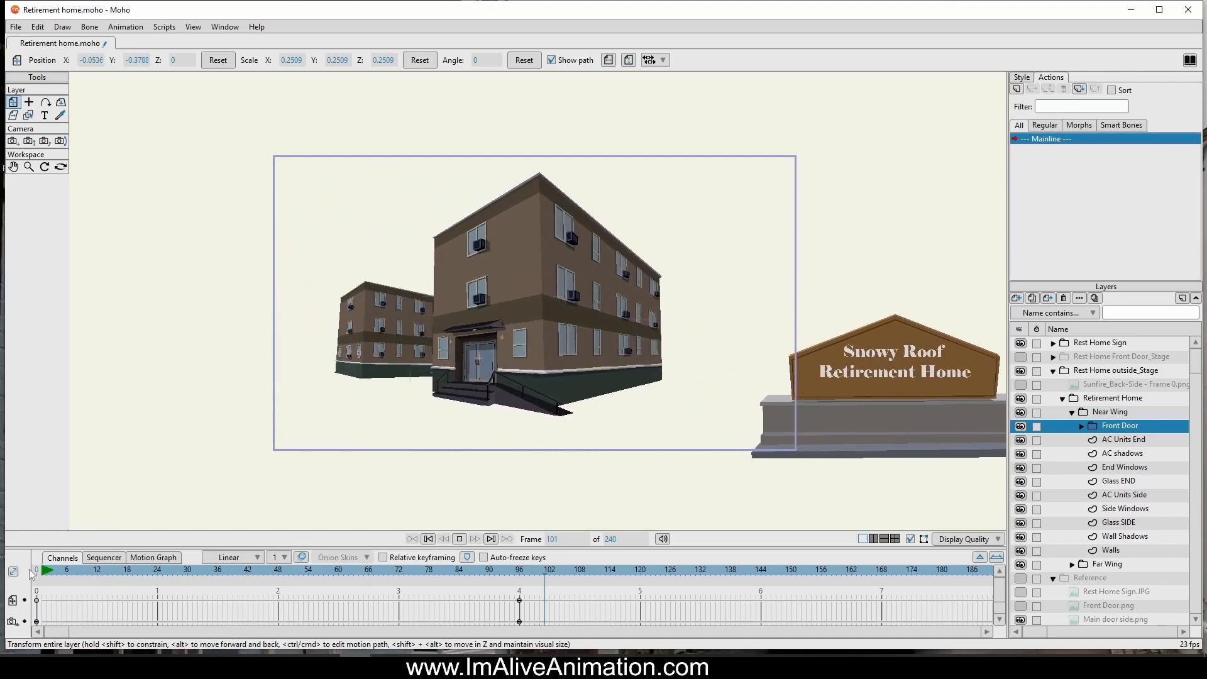
pyautogui.moveTo(42, 571); pyautogui.dragTo(396, 572)
pyautogui.moveTo(84, 579); pyautogui.dragTo(38, 575)
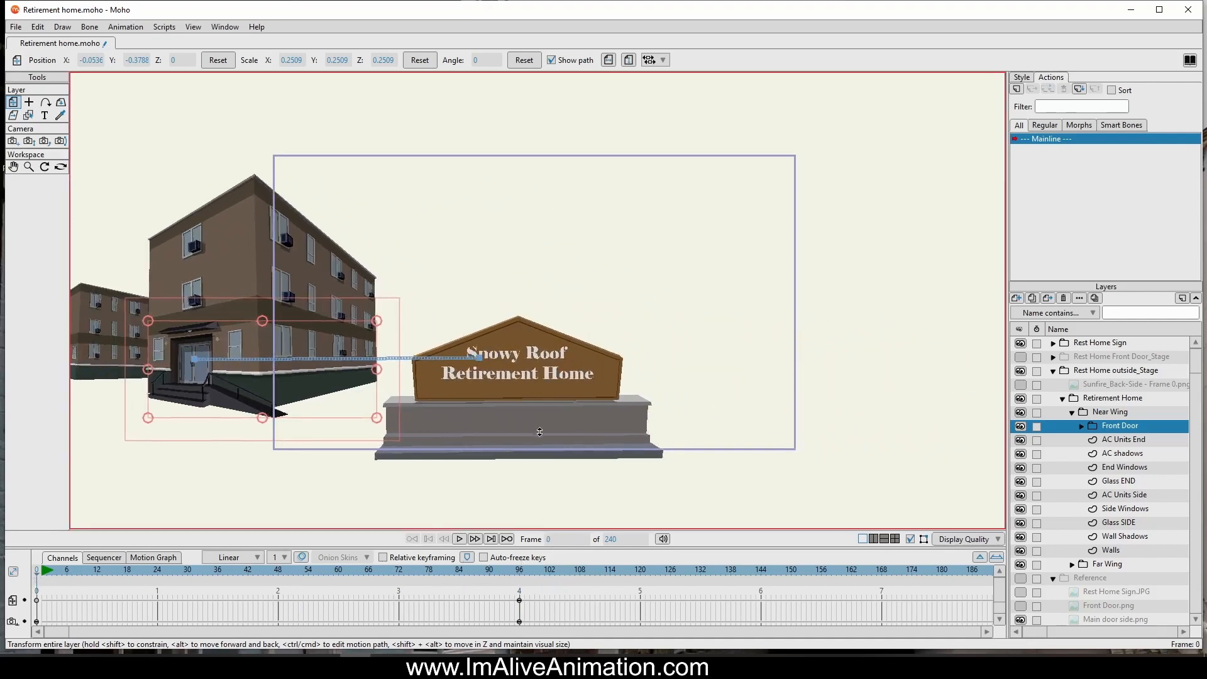
# Step: Enlarge the timeline and delete all layer and camera keyframes at frames 0 and 96
pyautogui.moveTo(553, 549); pyautogui.dragTo(554, 431)
pyautogui.moveTo(619, 563); pyautogui.dragTo(10, 478)
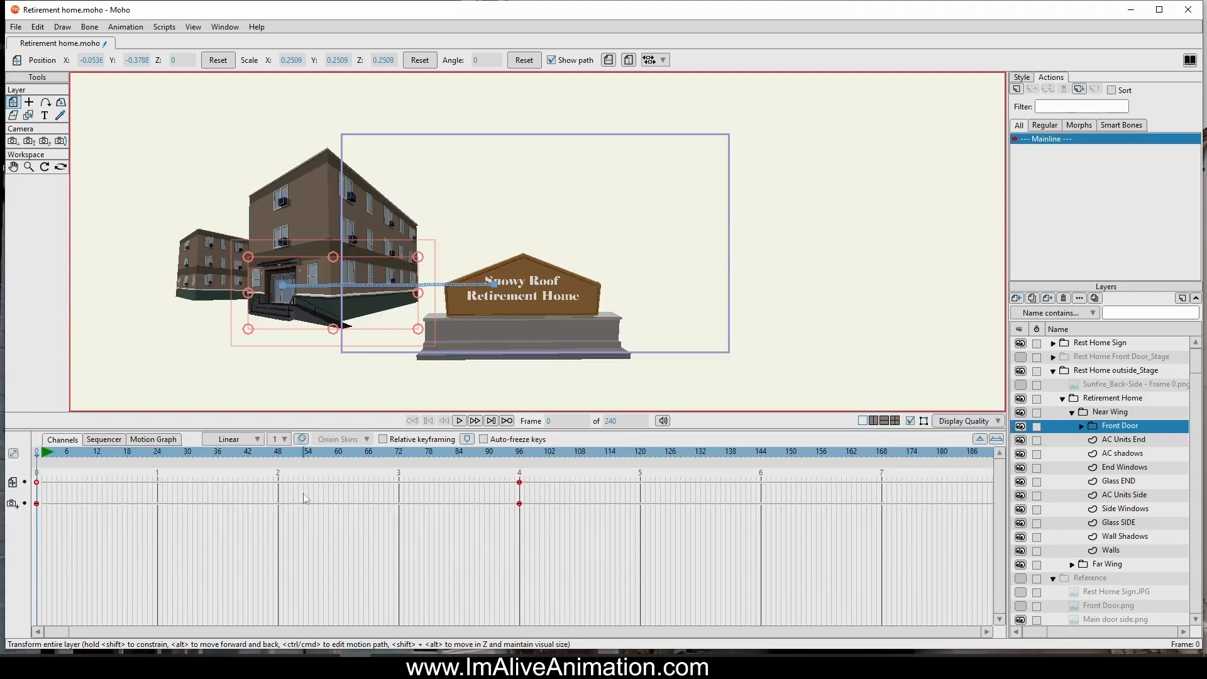
pyautogui.press('Delete')
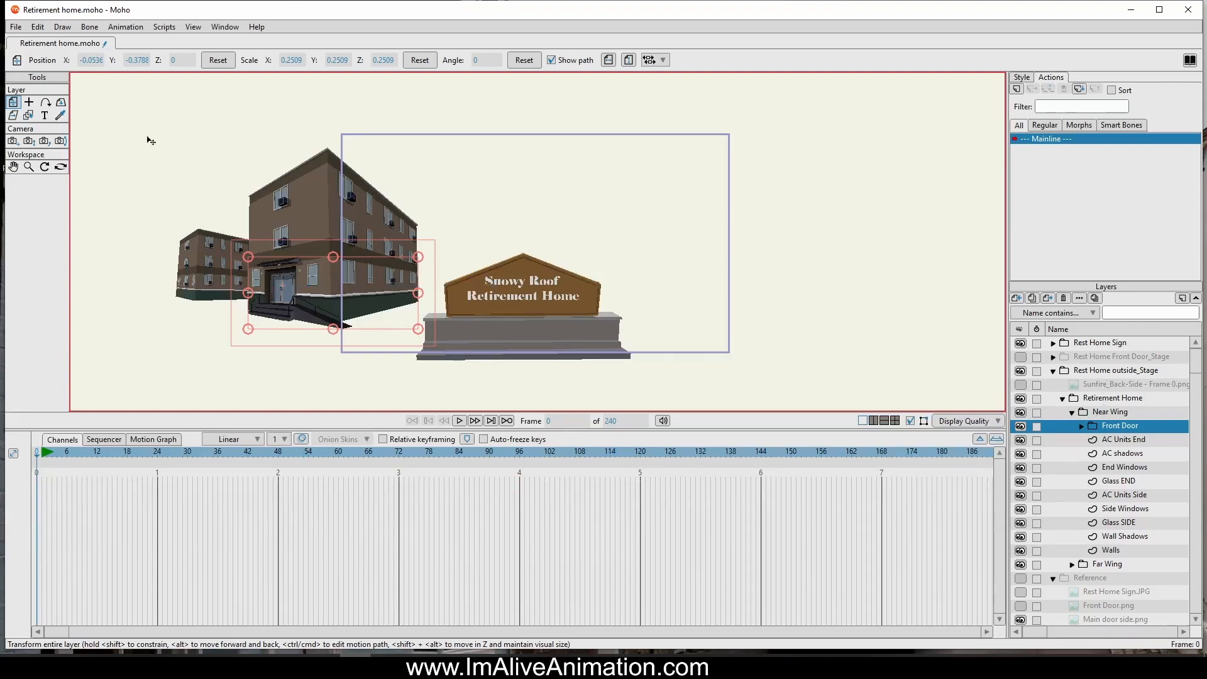
# Step: Reset the camera's tracking position at frame 0 and shrink the timeline to enlarge the canvas
pyautogui.click(15, 141)
pyautogui.click(241, 62)
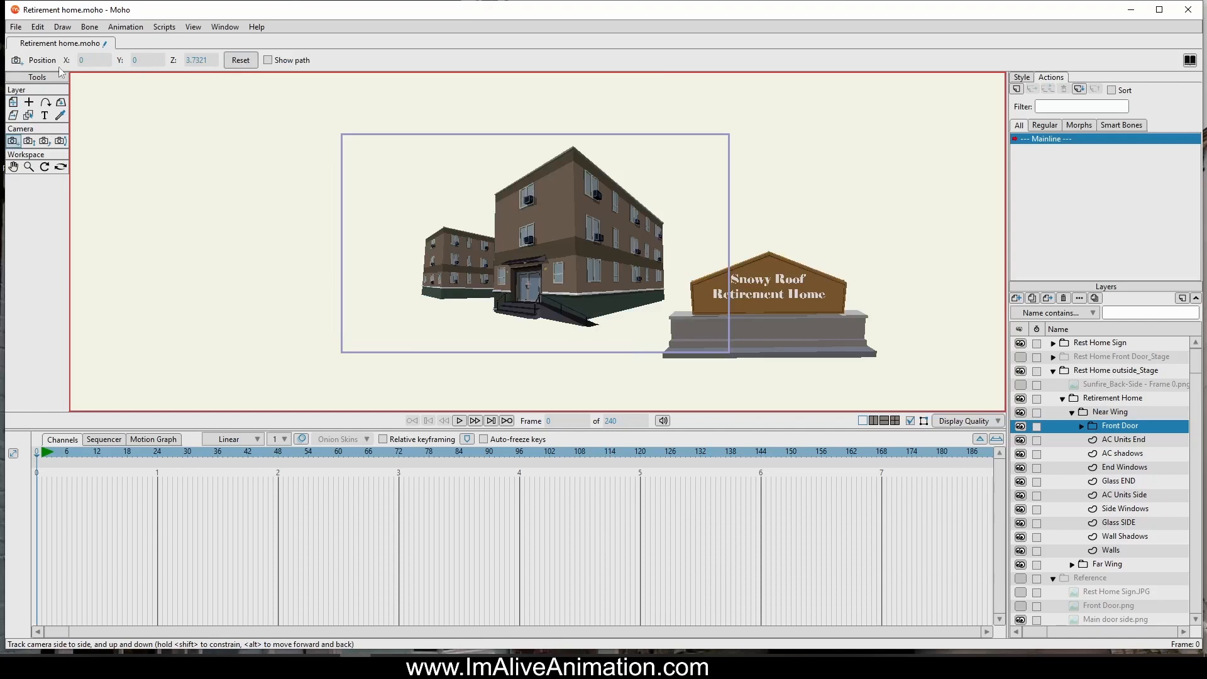
pyautogui.scroll(10, 557, 205)
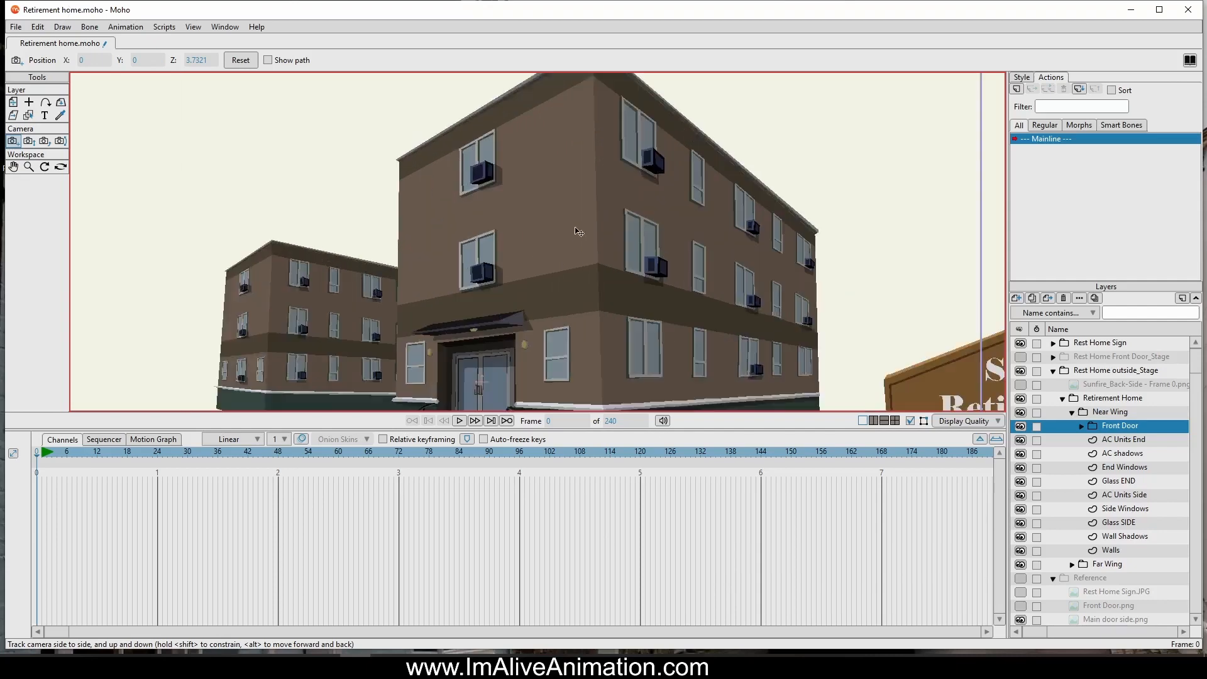
pyautogui.scroll(-6, 579, 232)
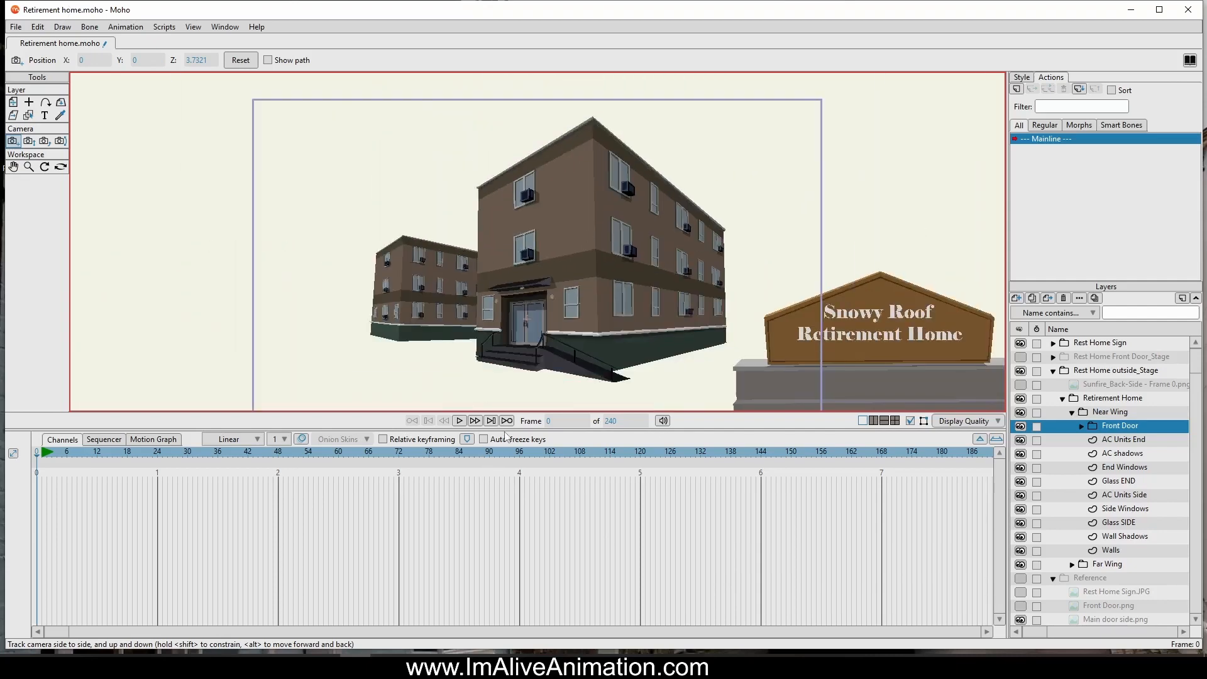
pyautogui.moveTo(504, 432); pyautogui.dragTo(504, 585)
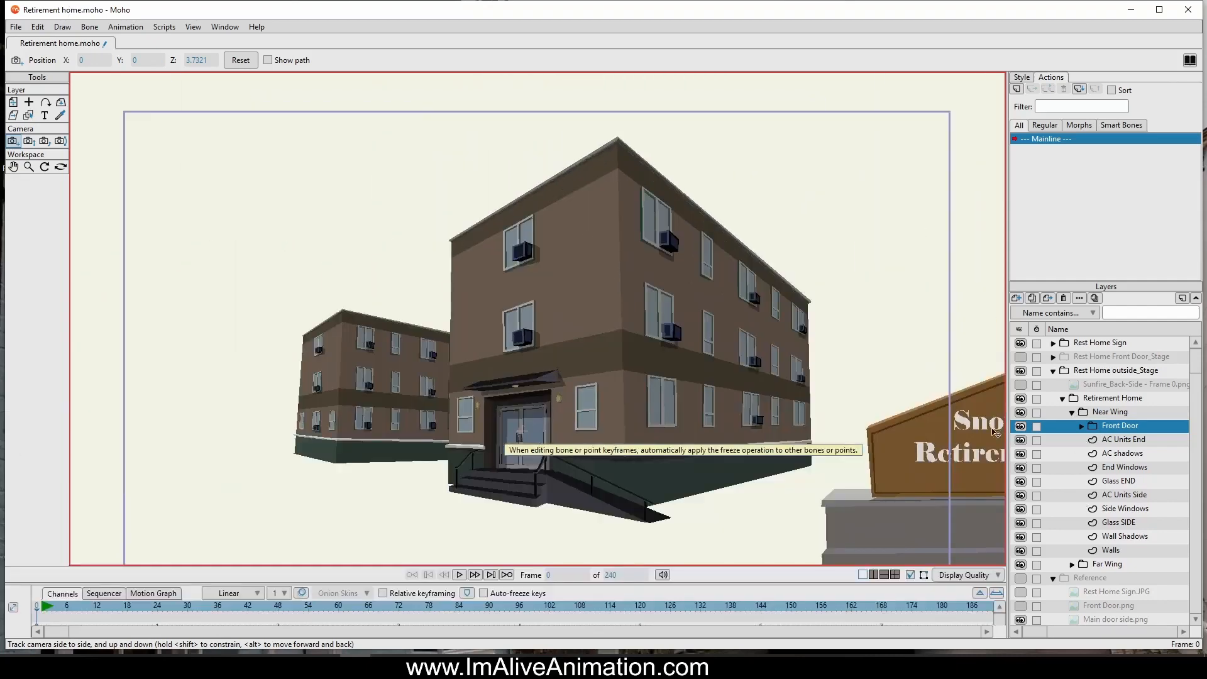
# Step: Hide the Rest Home Sign group and show the Reference group with the street photo behind the building
pyautogui.click(1021, 344)
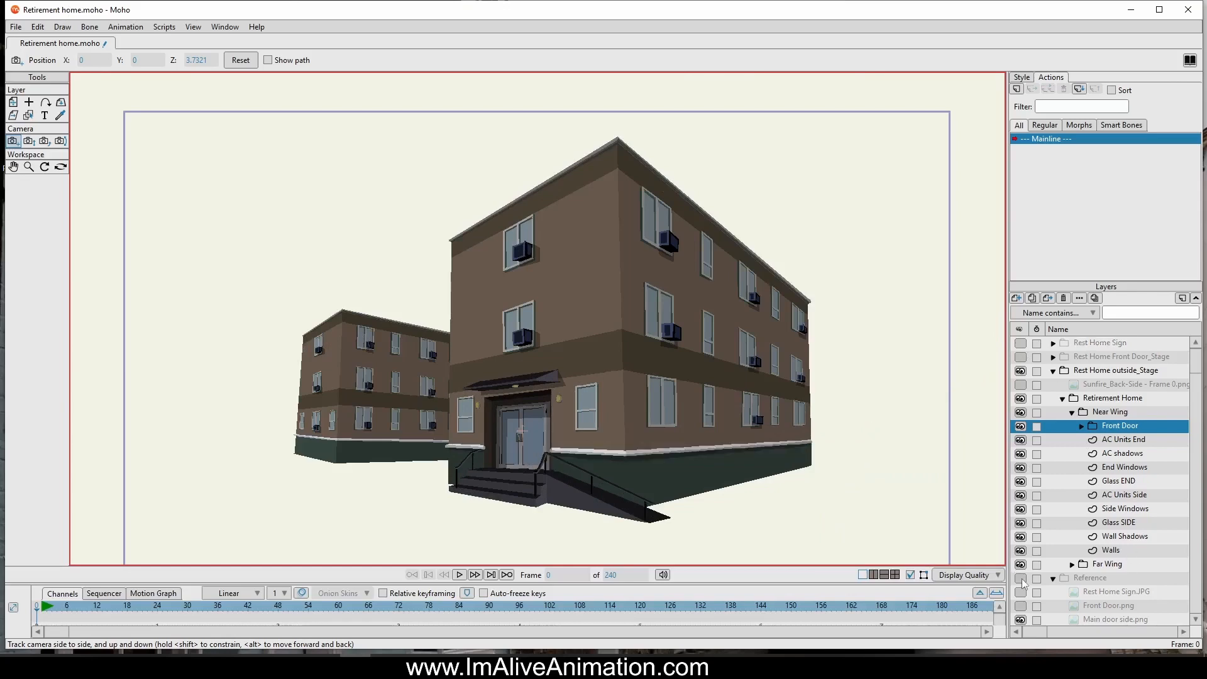
pyautogui.click(1021, 577)
pyautogui.scroll(-4, 537, 351)
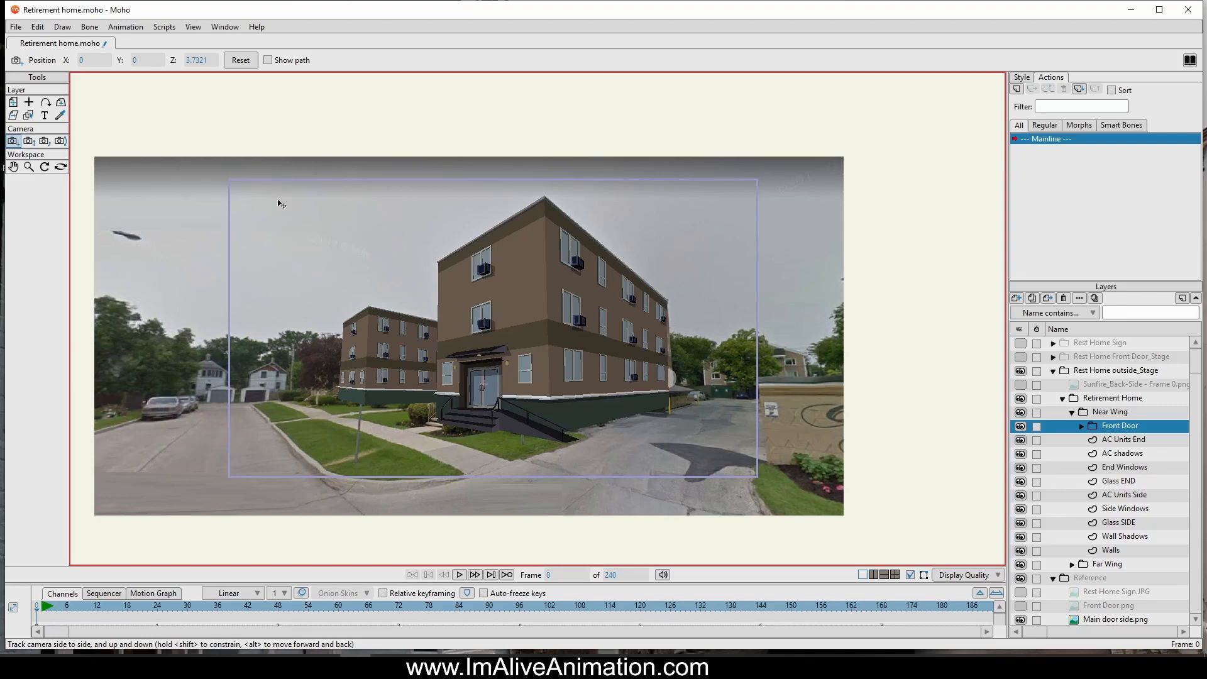
# Step: Collapse the Retirement Home group and make Rest Home outside_Stage the active layer, leaving Rest Home Front Door_Stage hidden
pyautogui.click(1063, 400)
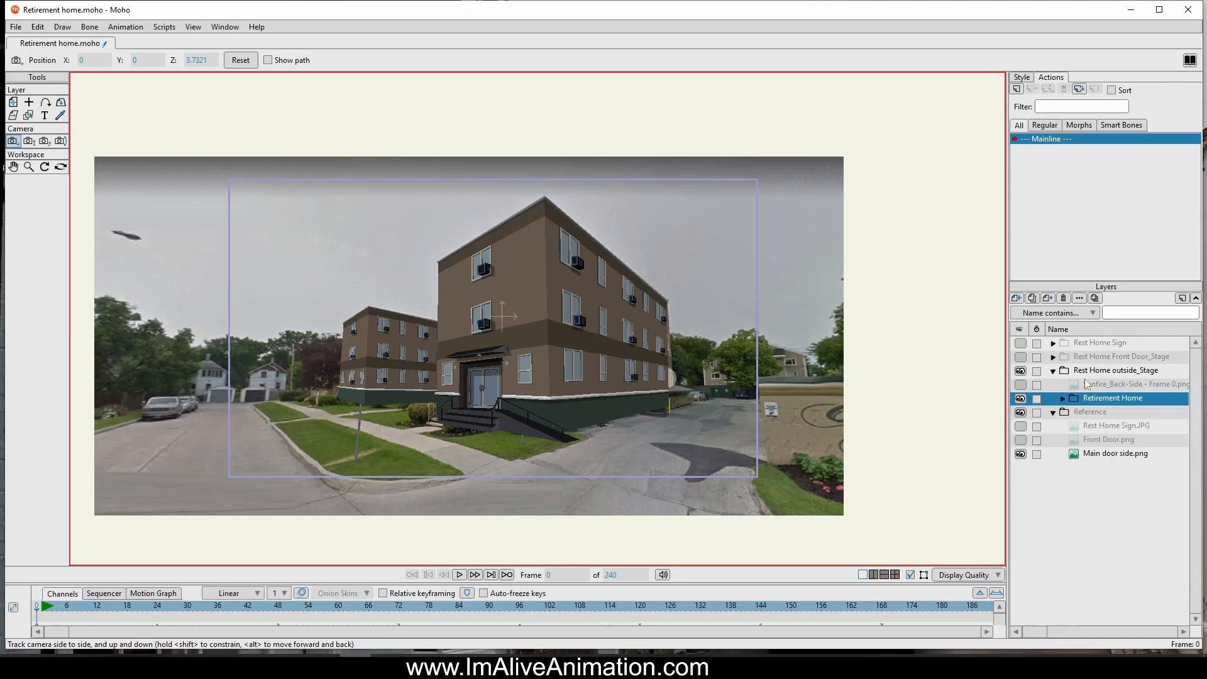
pyautogui.click(1125, 371)
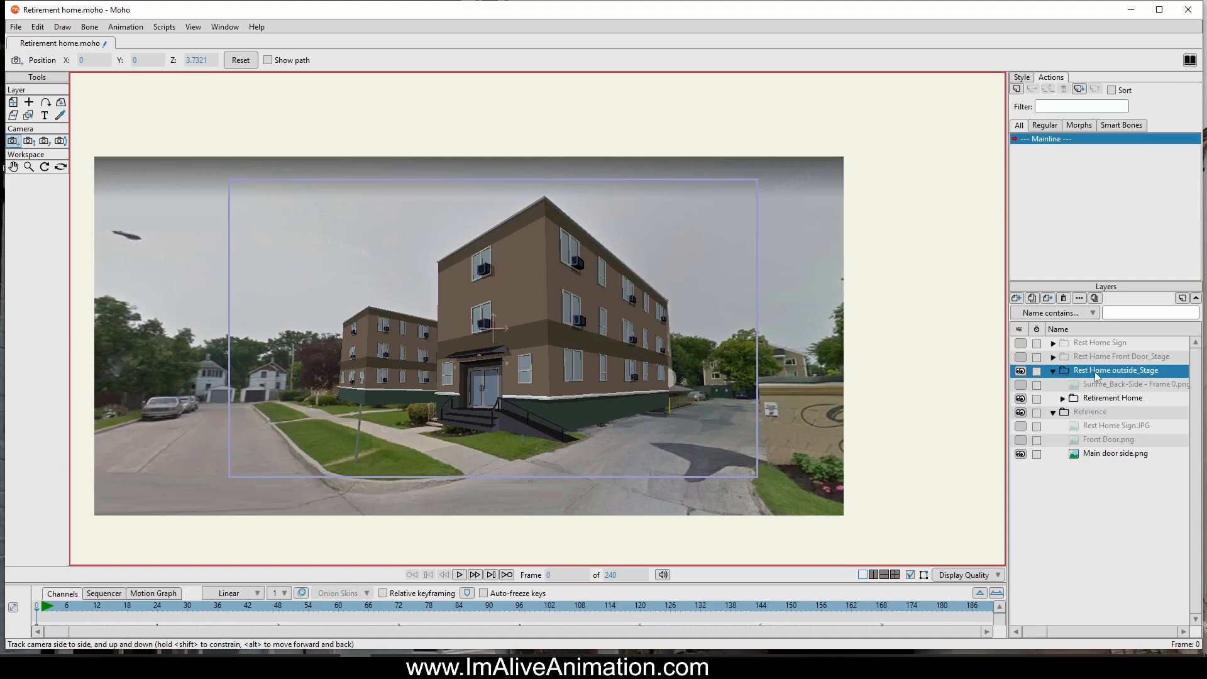
pyautogui.click(1103, 356)
pyautogui.click(1023, 356)
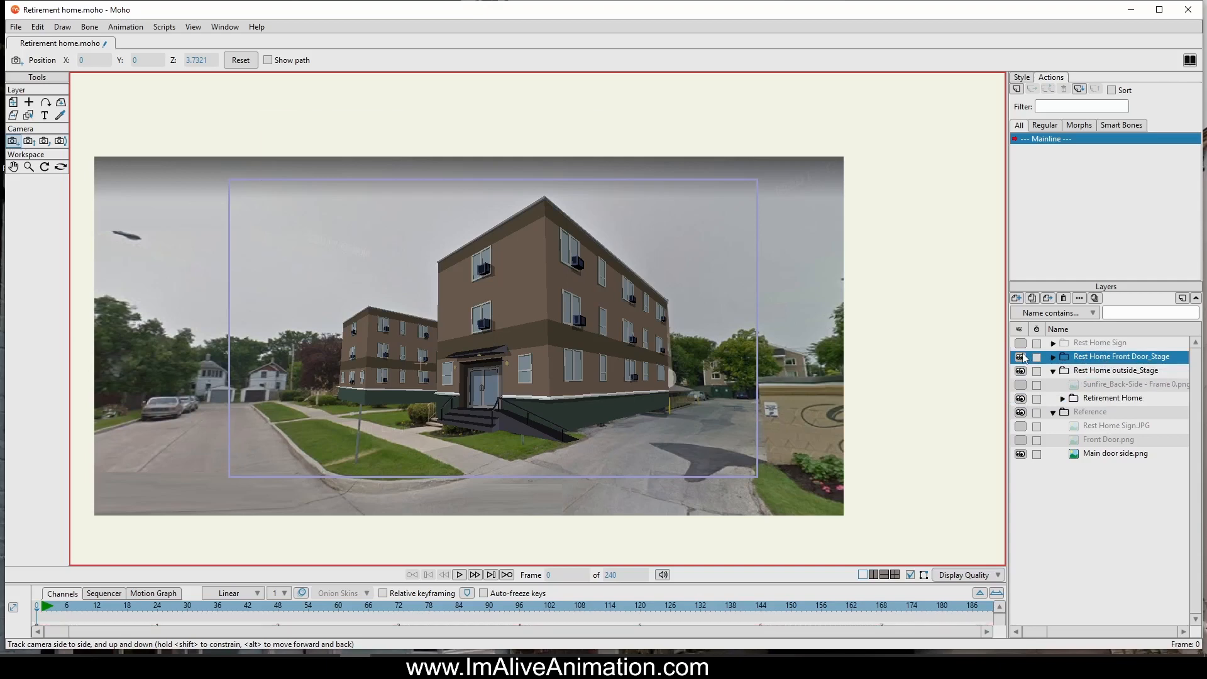
pyautogui.click(1023, 355)
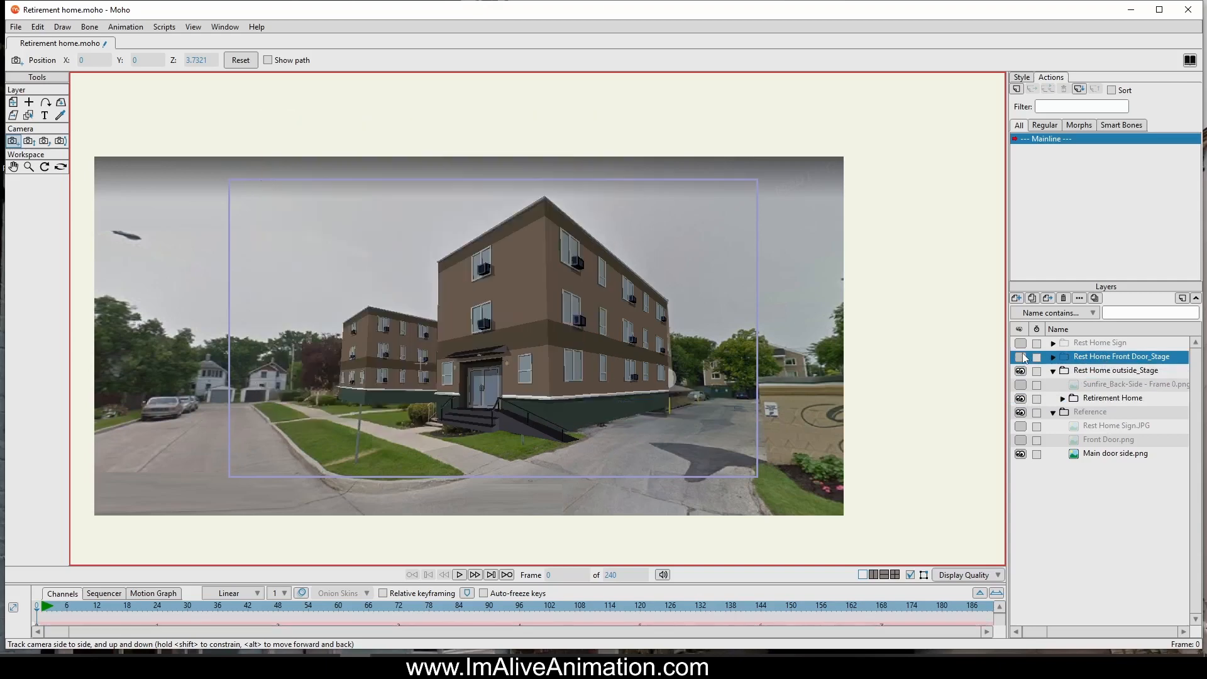
pyautogui.click(1104, 373)
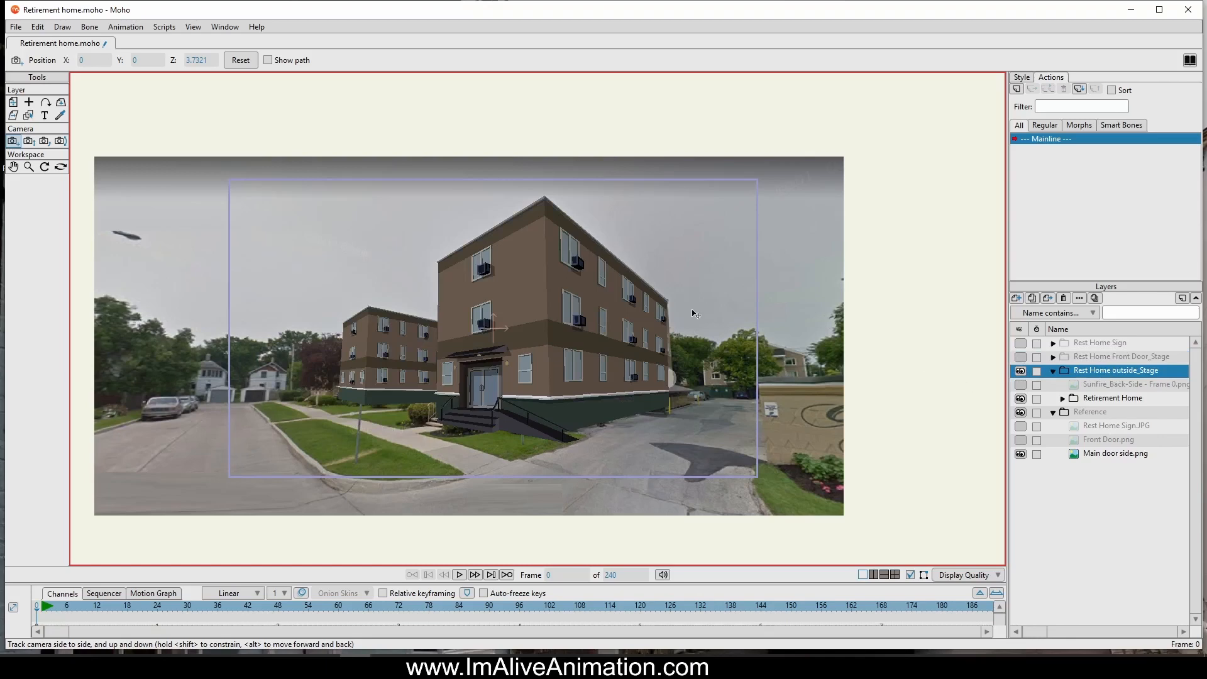
# Step: Toggle the Rest Home outside_Stage group off and back on to examine the road, grass and sidewalks in the street photo
pyautogui.scroll(3, 453, 292)
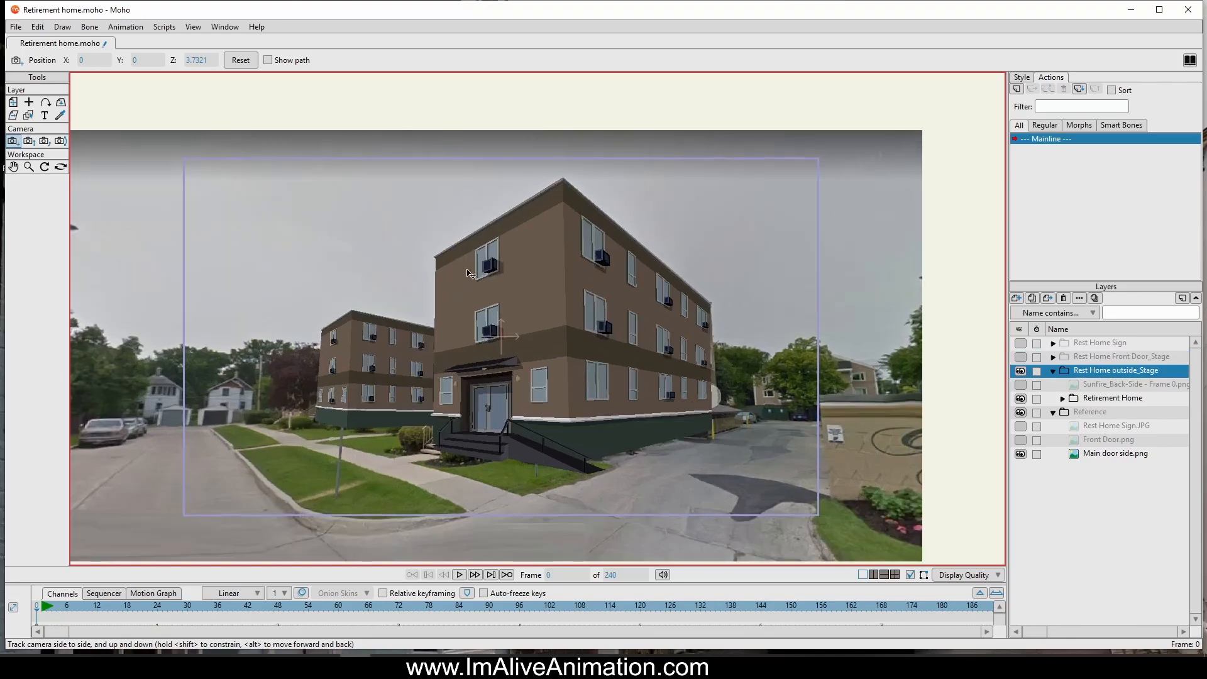
pyautogui.scroll(-3, 484, 258)
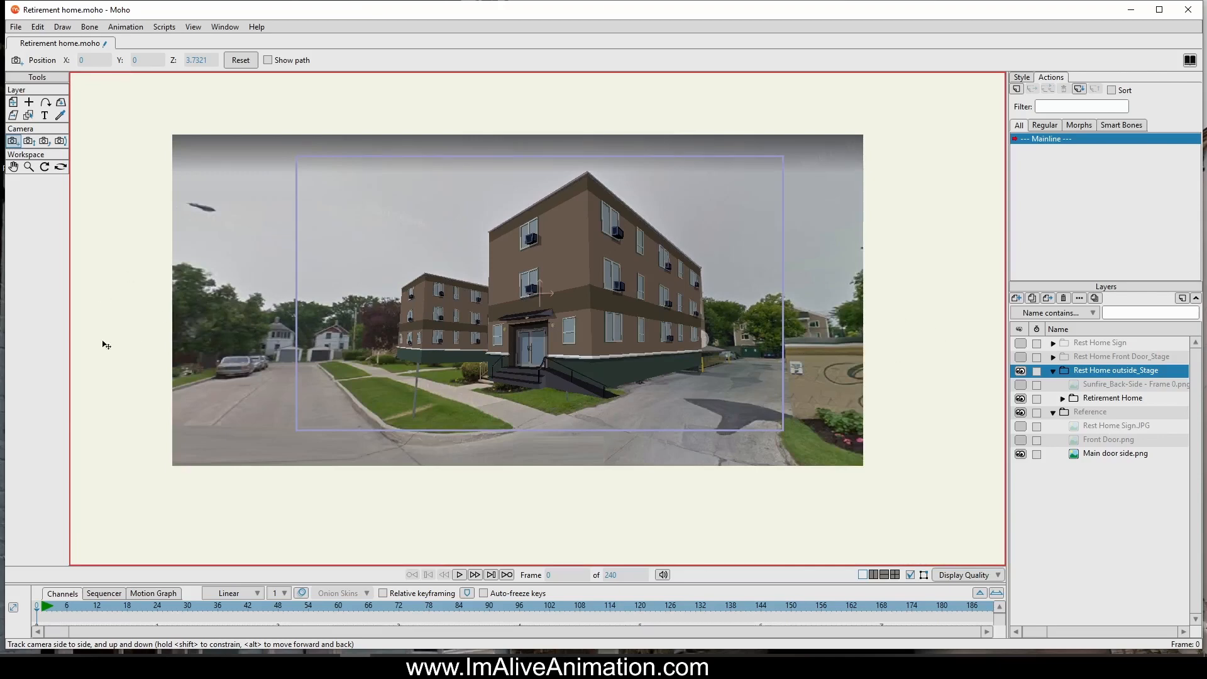
pyautogui.scroll(5, 411, 382)
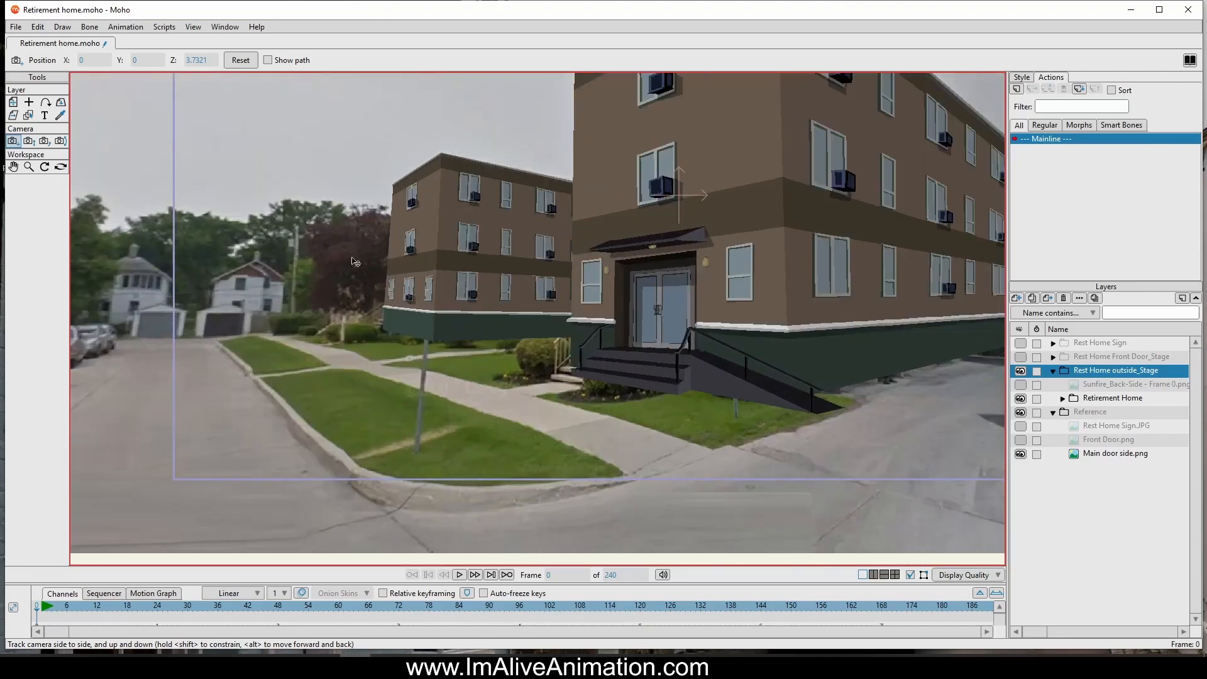
pyautogui.click(1021, 371)
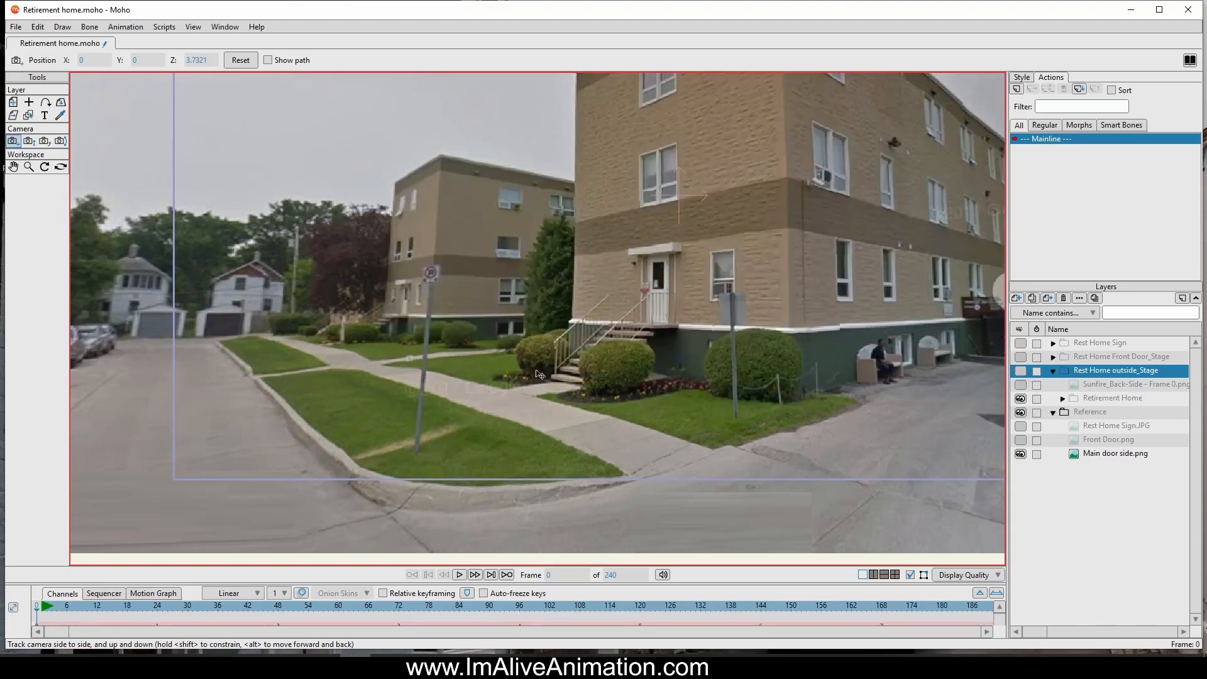
pyautogui.click(1020, 370)
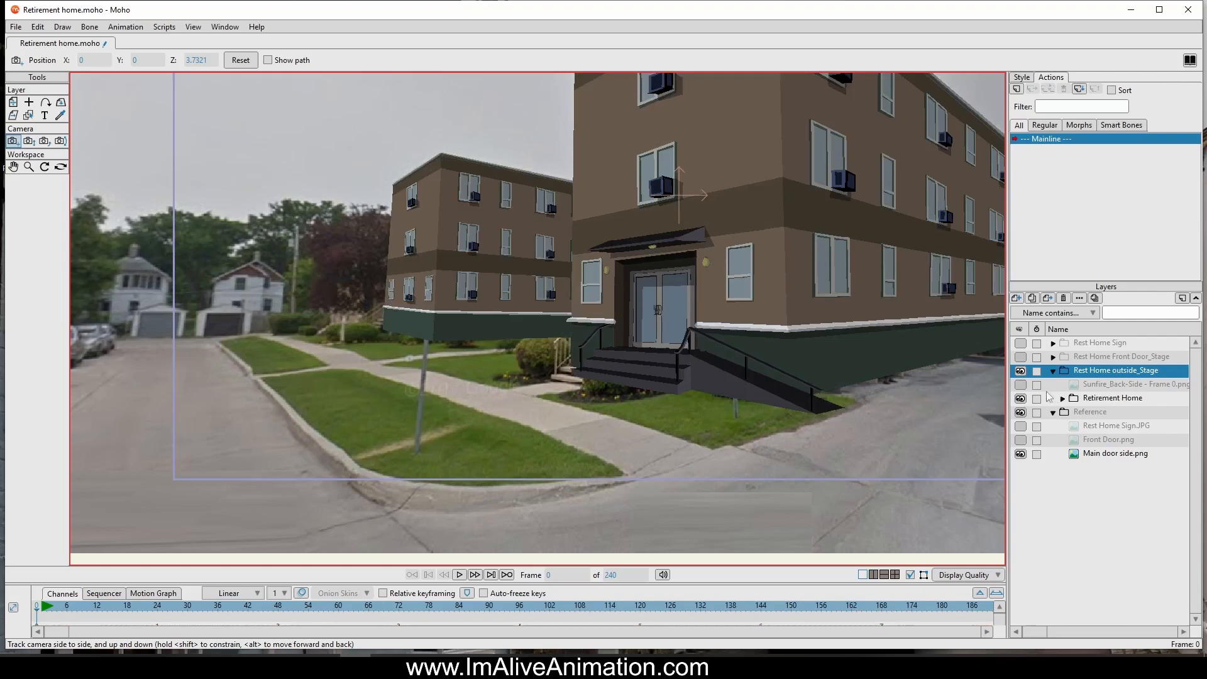
pyautogui.scroll(-2, 885, 376)
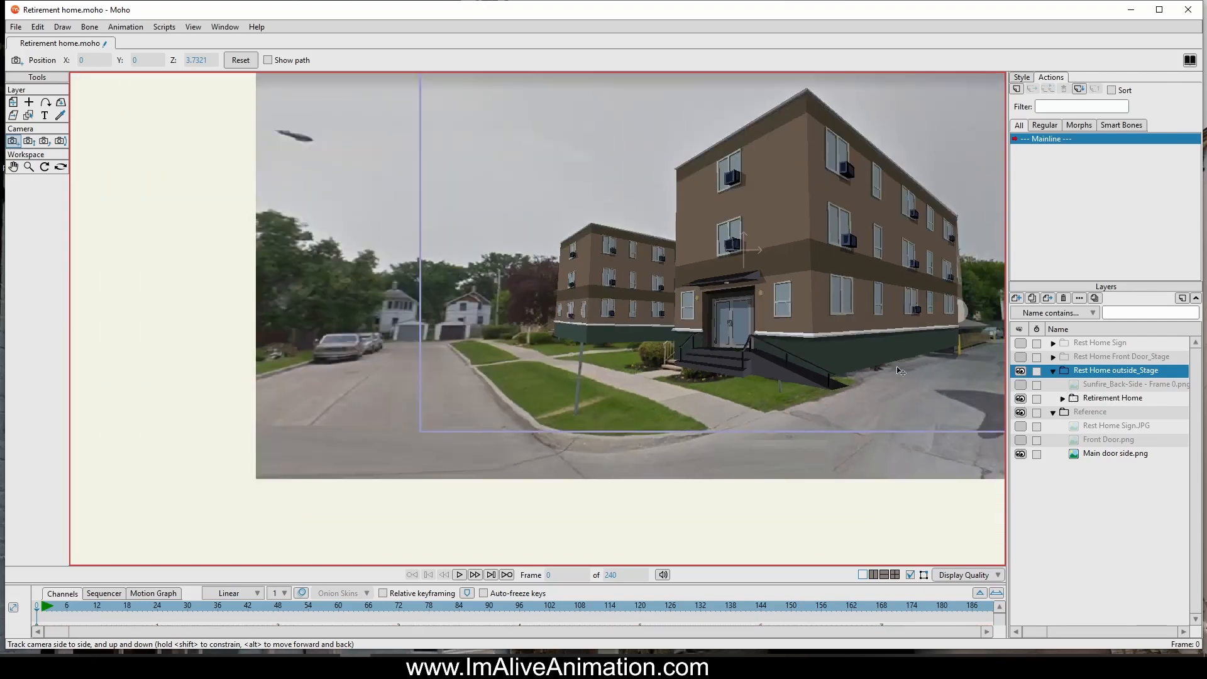
pyautogui.moveTo(902, 371); pyautogui.dragTo(757, 331)
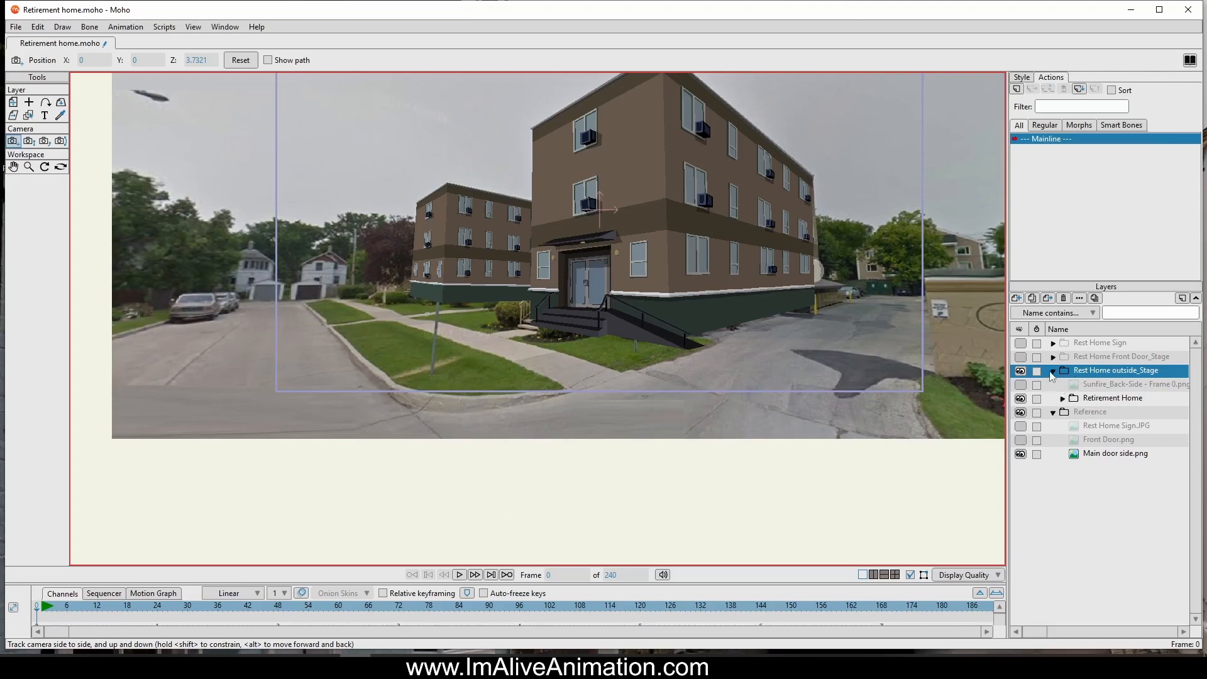
# Step: Add a vector layer named Road inside the Rest Home outside_Stage group, directly below Retirement Home
pyautogui.click(1016, 298)
pyautogui.click(1031, 312)
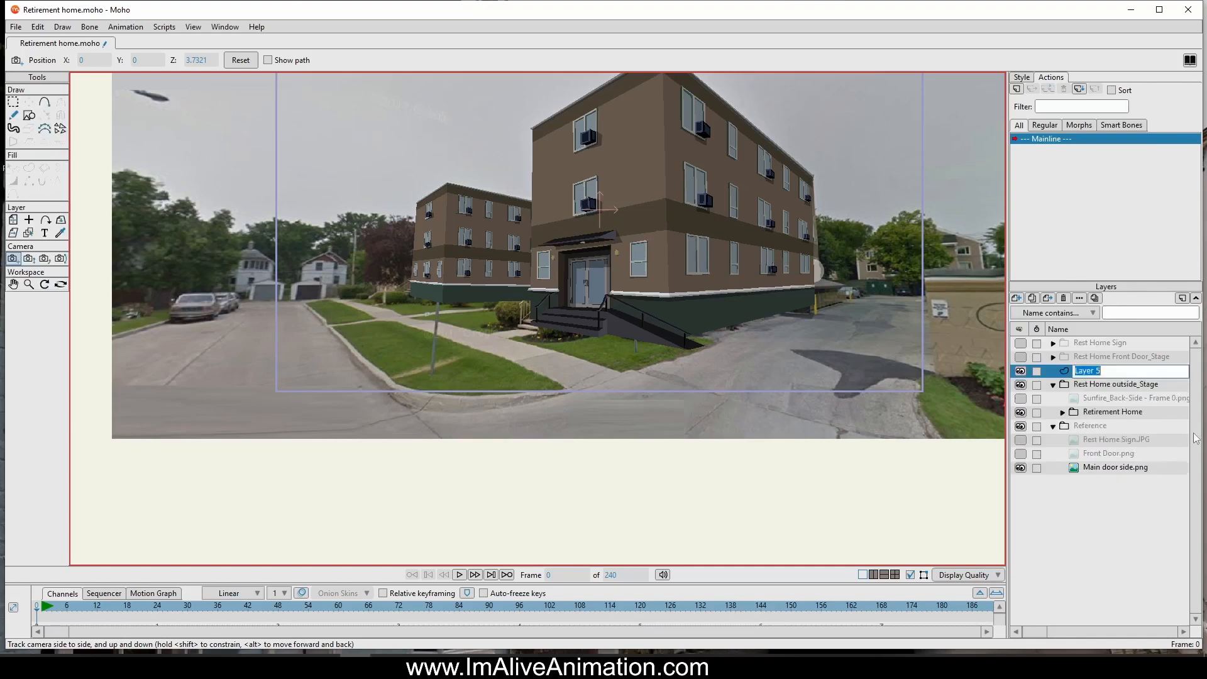
pyautogui.press('Return')
pyautogui.moveTo(1104, 385); pyautogui.dragTo(1140, 431)
pyautogui.doubleClick(1107, 416)
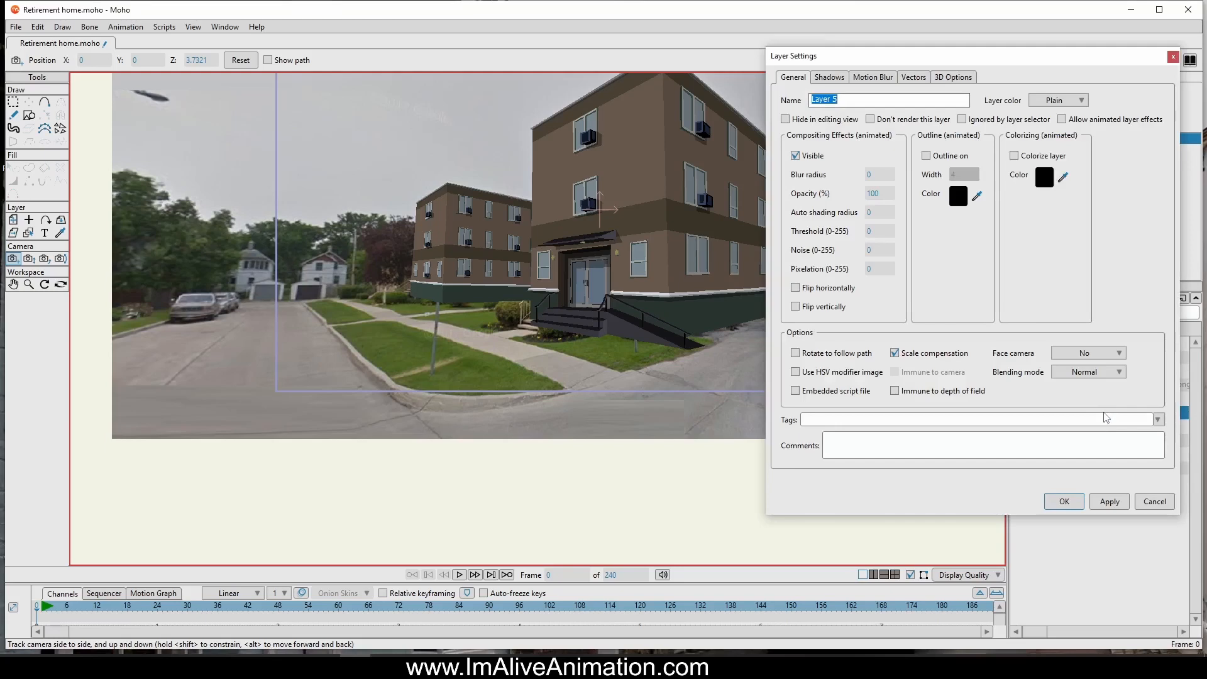
pyautogui.write('Road')
pyautogui.press('Return')
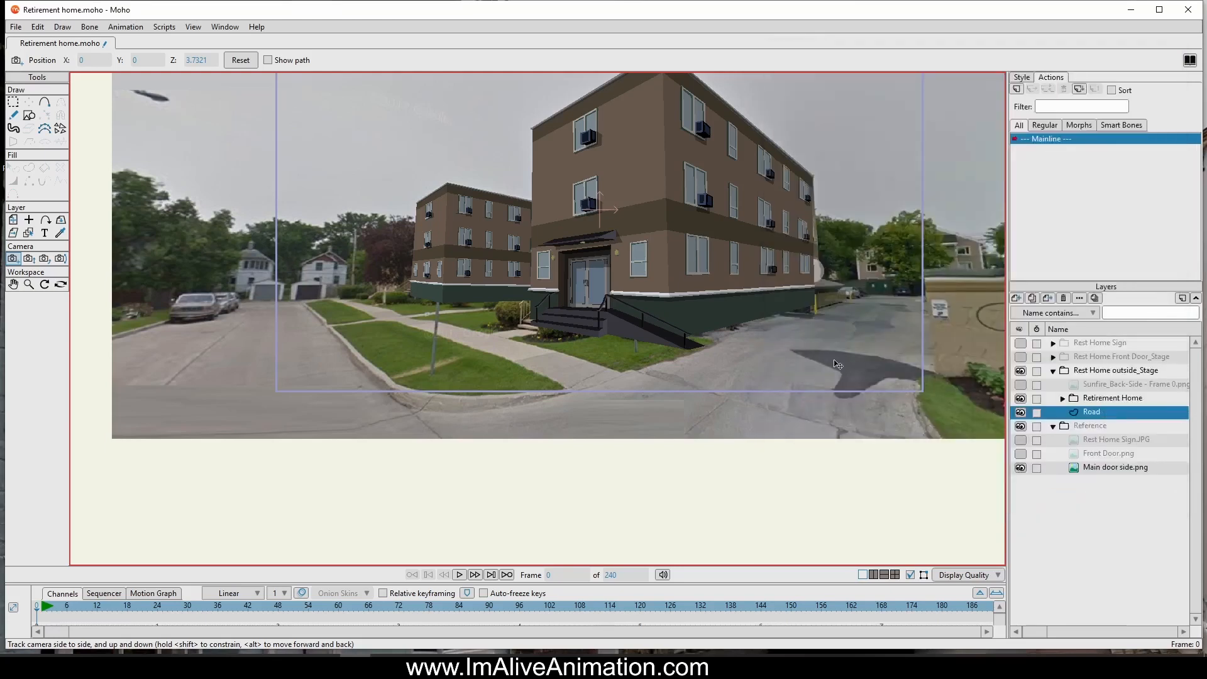
pyautogui.click(44, 102)
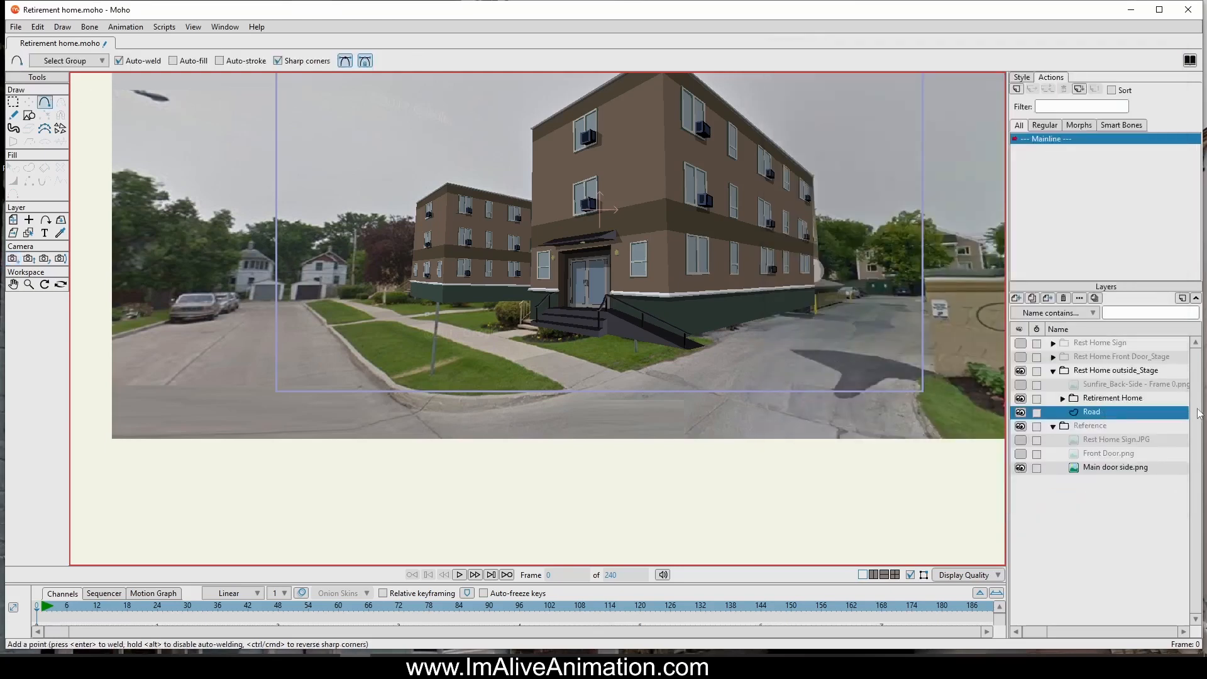
pyautogui.scroll(3, 758, 357)
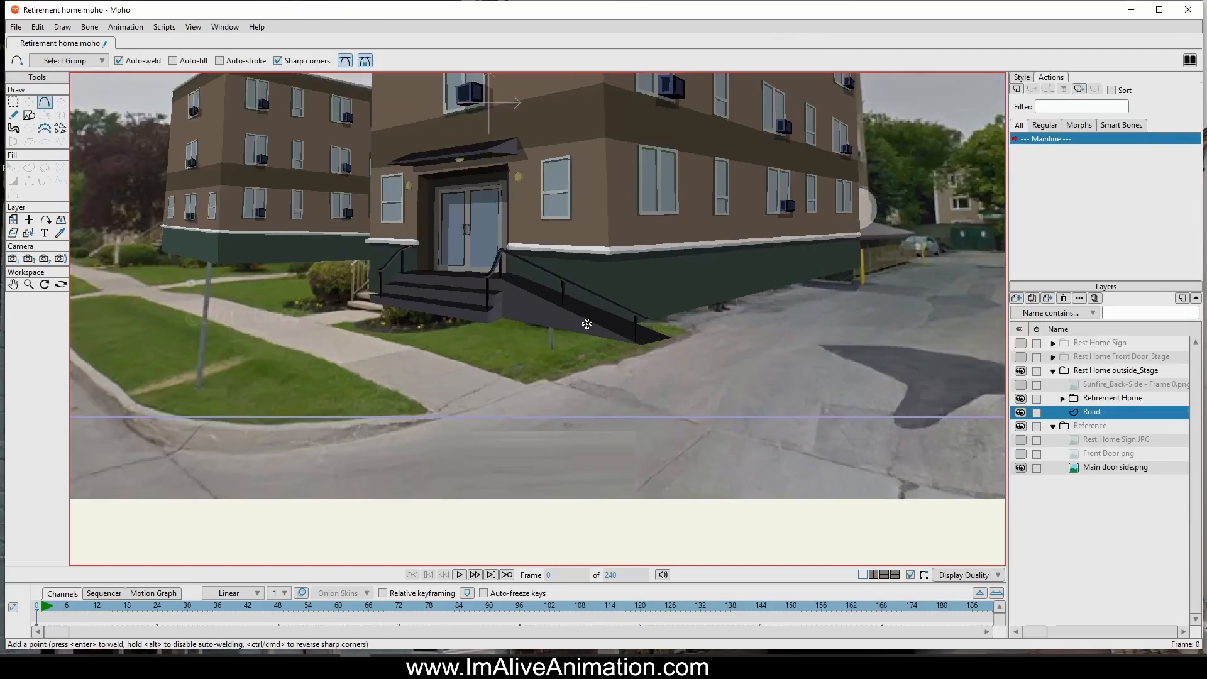
pyautogui.scroll(-2, 658, 294)
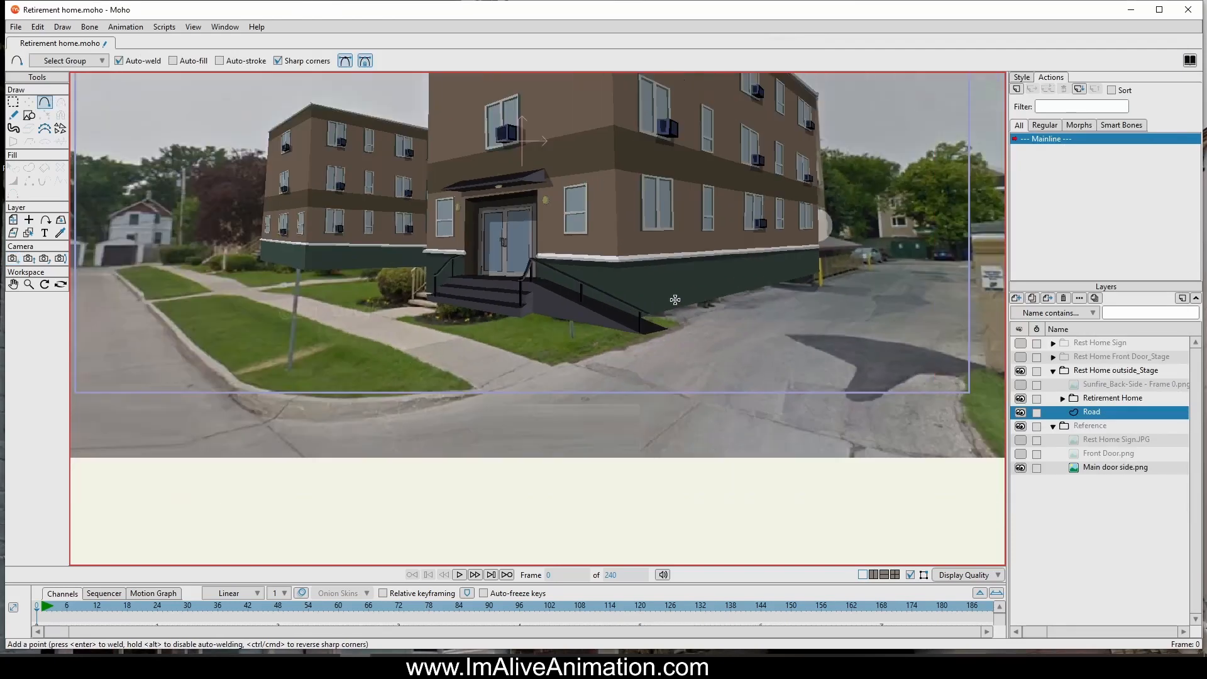
pyautogui.click(615, 308)
pyautogui.moveTo(767, 266); pyautogui.dragTo(845, 251)
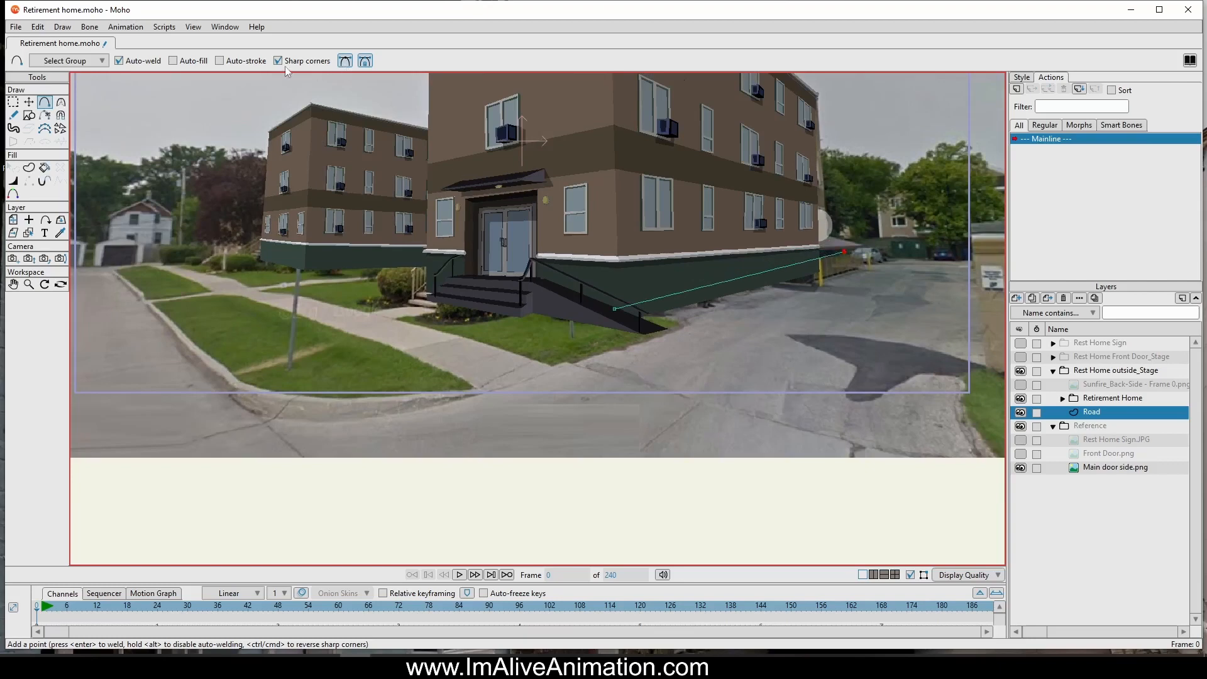
pyautogui.click(29, 102)
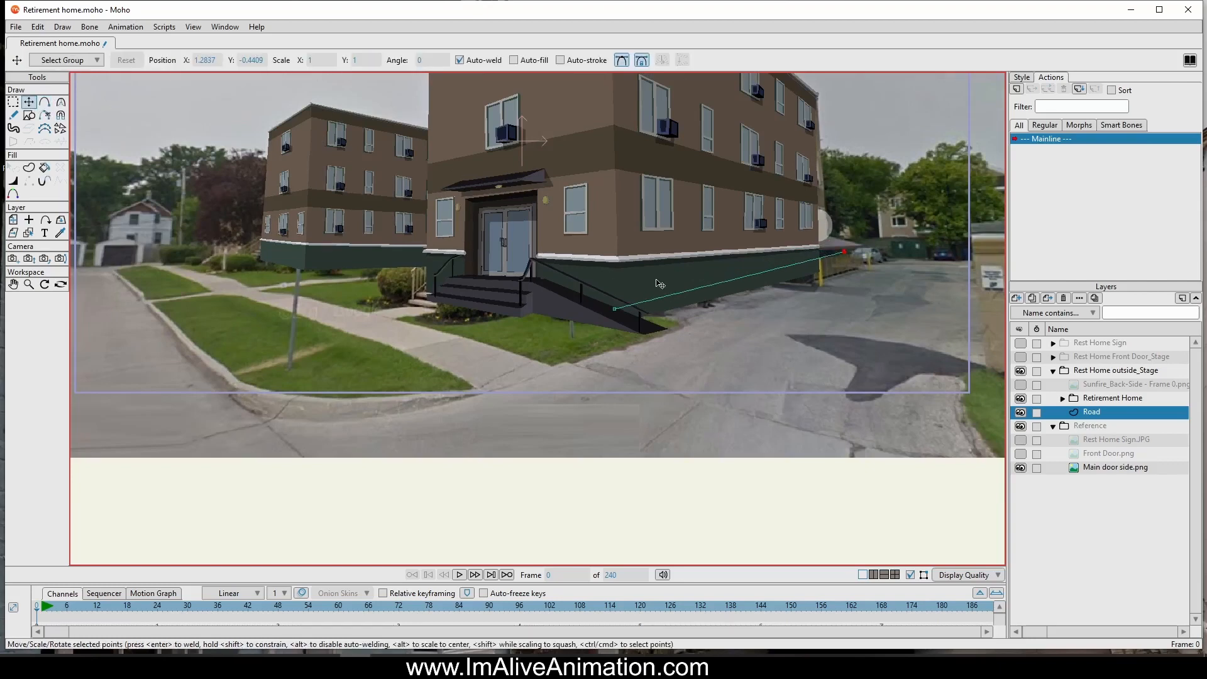
pyautogui.click(676, 294)
pyautogui.press('Delete')
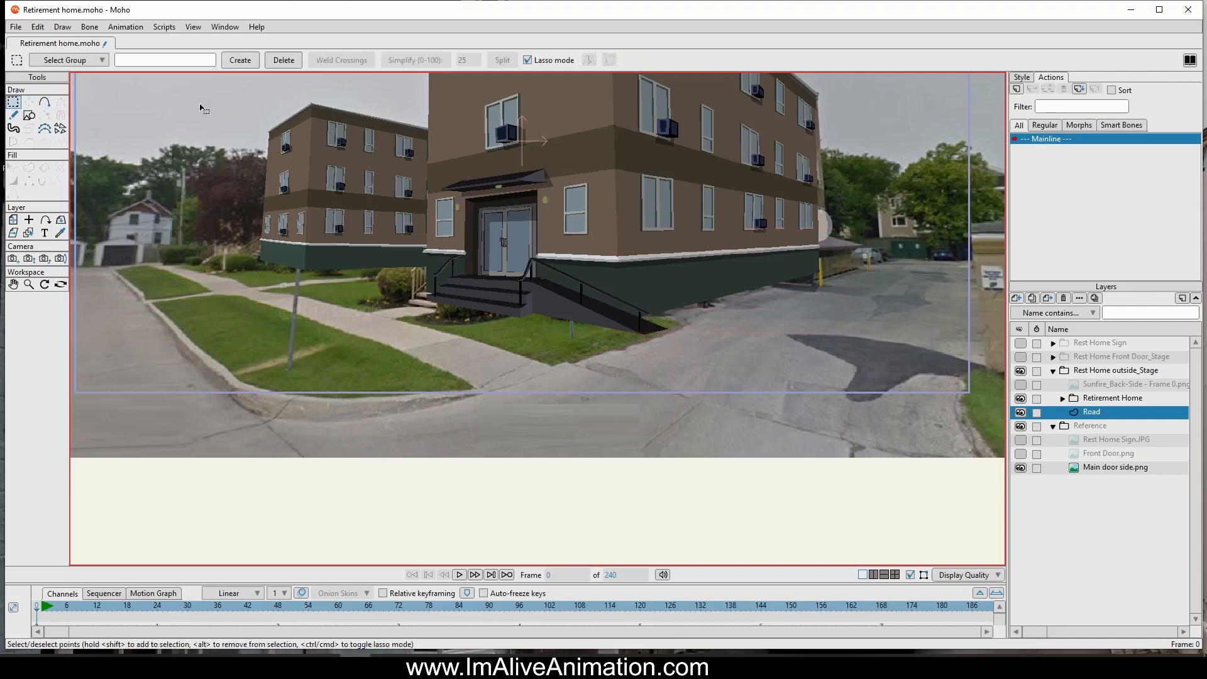
# Step: Turn off sharp corners and draw a closed road outline on the Road layer, passing behind the building and extending beyond the street photo's sides and lower edge
pyautogui.click(44, 102)
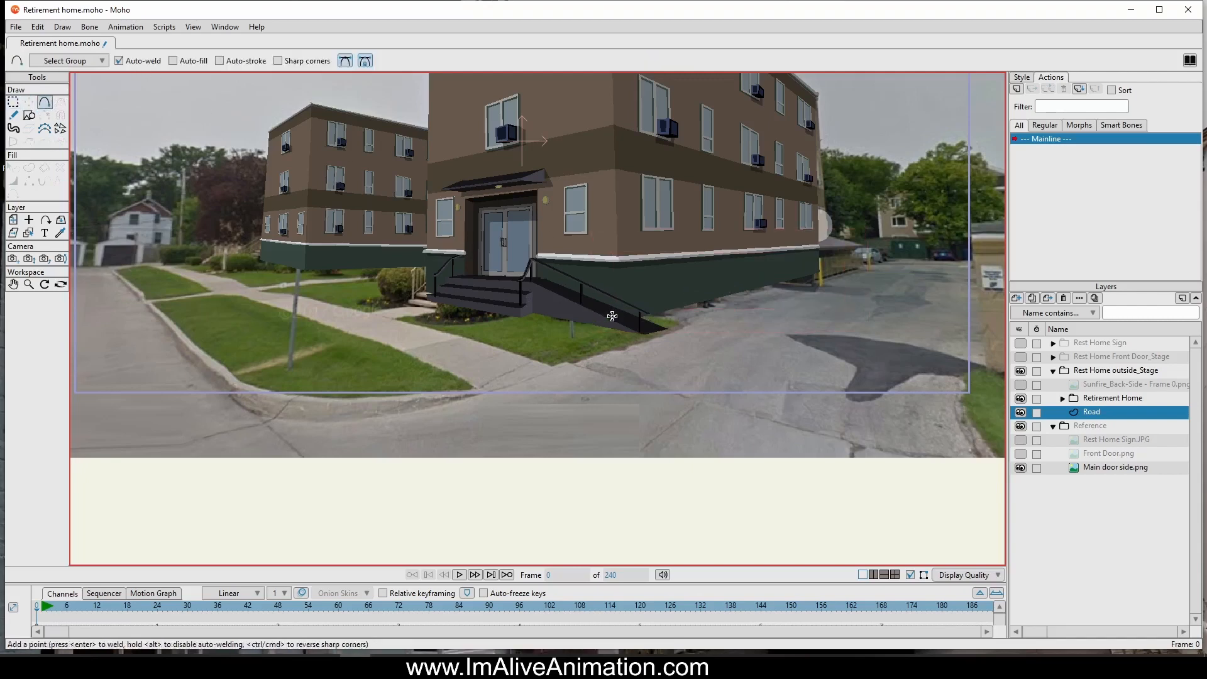
pyautogui.moveTo(612, 317); pyautogui.dragTo(730, 278)
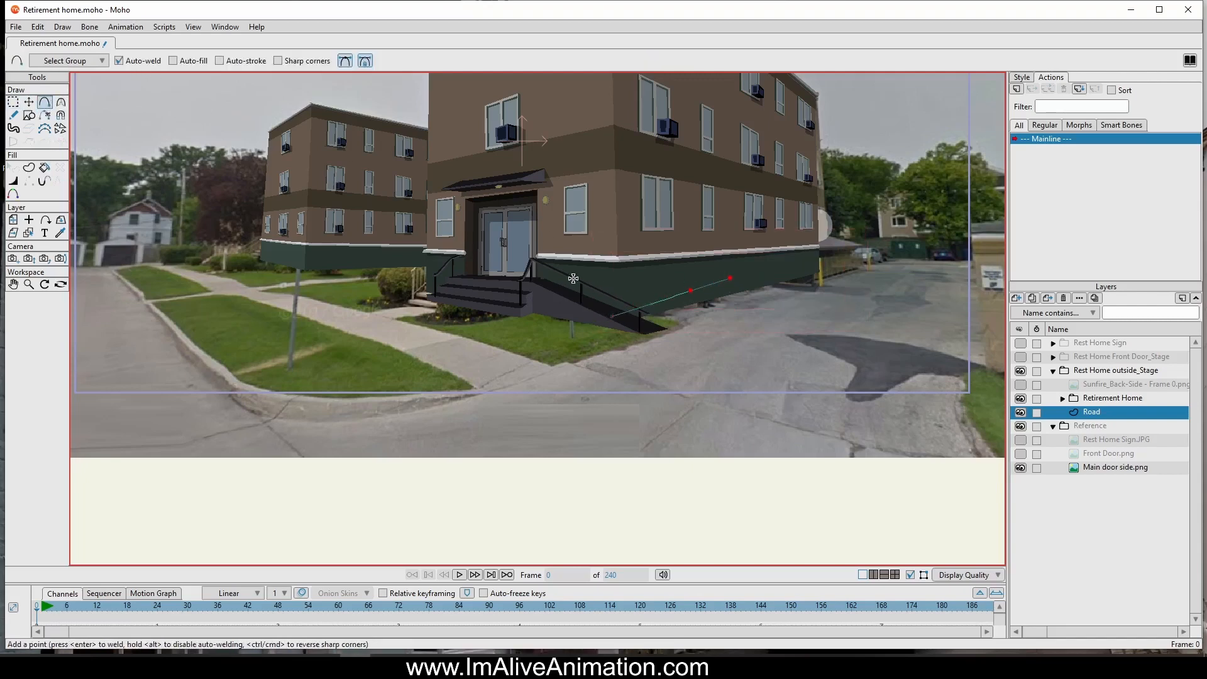
pyautogui.hotkey('ctrl', 'z')
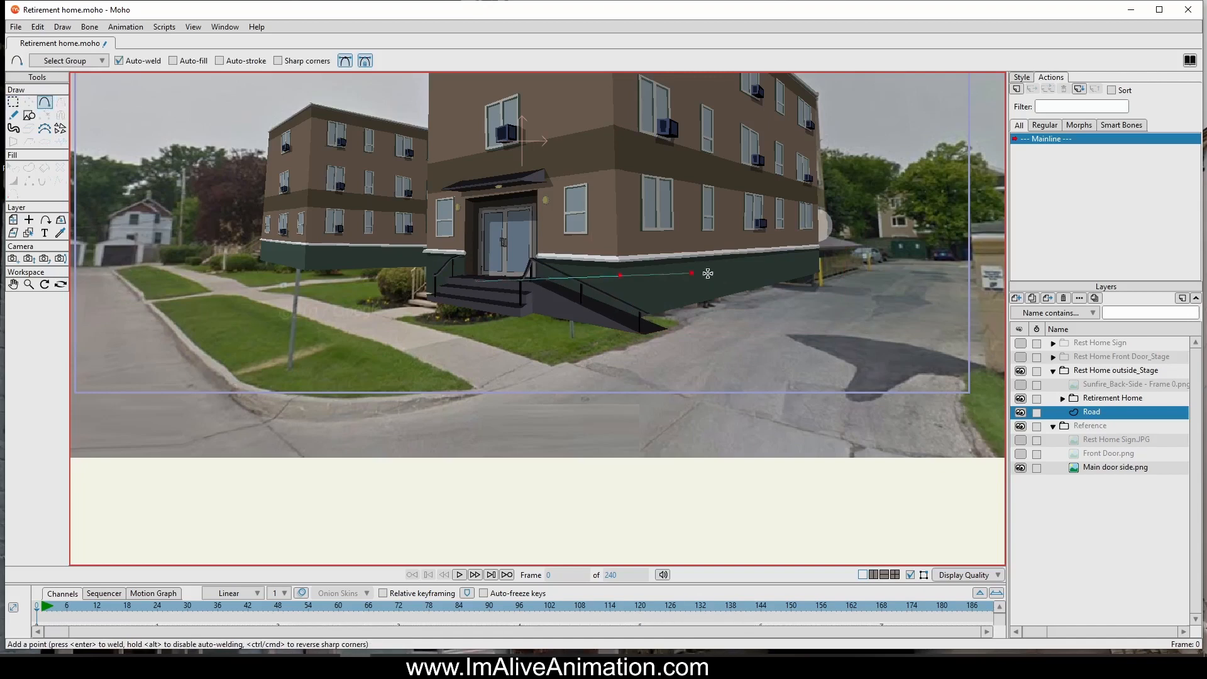
pyautogui.moveTo(479, 279)
pyautogui.mouseDown()
pyautogui.moveTo(971, 260)
pyautogui.moveTo(585, 249)
pyautogui.moveTo(911, 237)
pyautogui.moveTo(951, 504)
pyautogui.mouseUp()
pyautogui.scroll(-2, 971, 261)
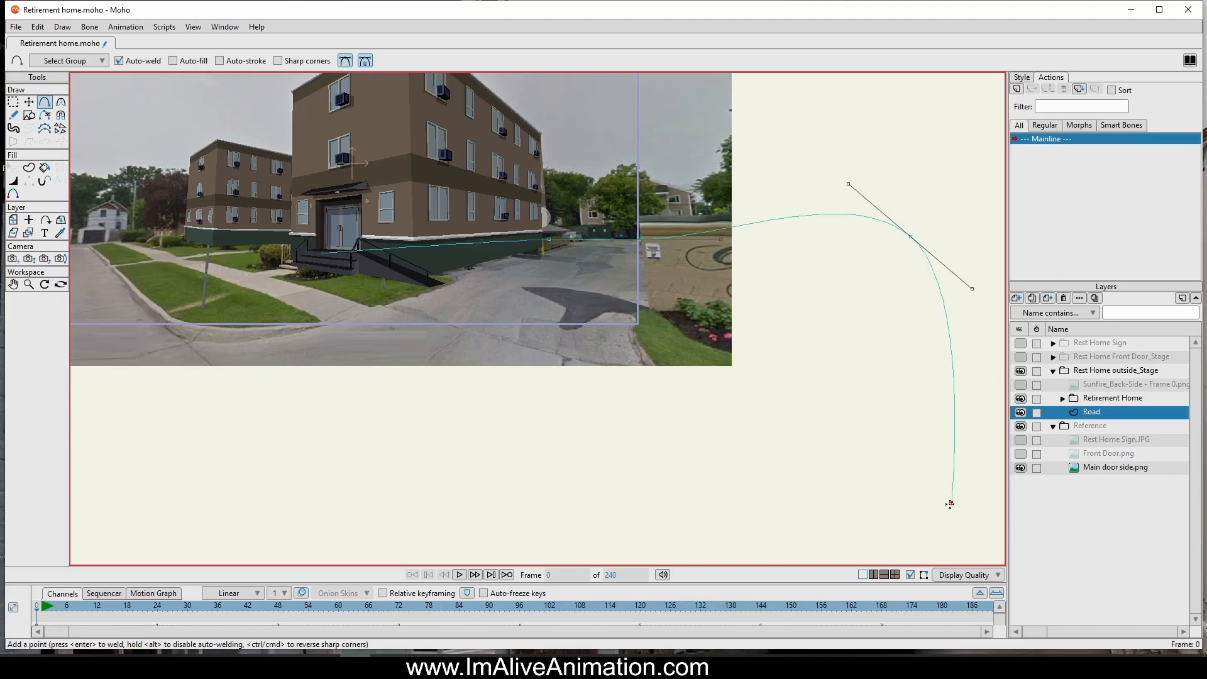
pyautogui.scroll(-2, 742, 436)
pyautogui.moveTo(768, 486); pyautogui.dragTo(927, 403)
pyautogui.moveTo(745, 382); pyautogui.dragTo(648, 388)
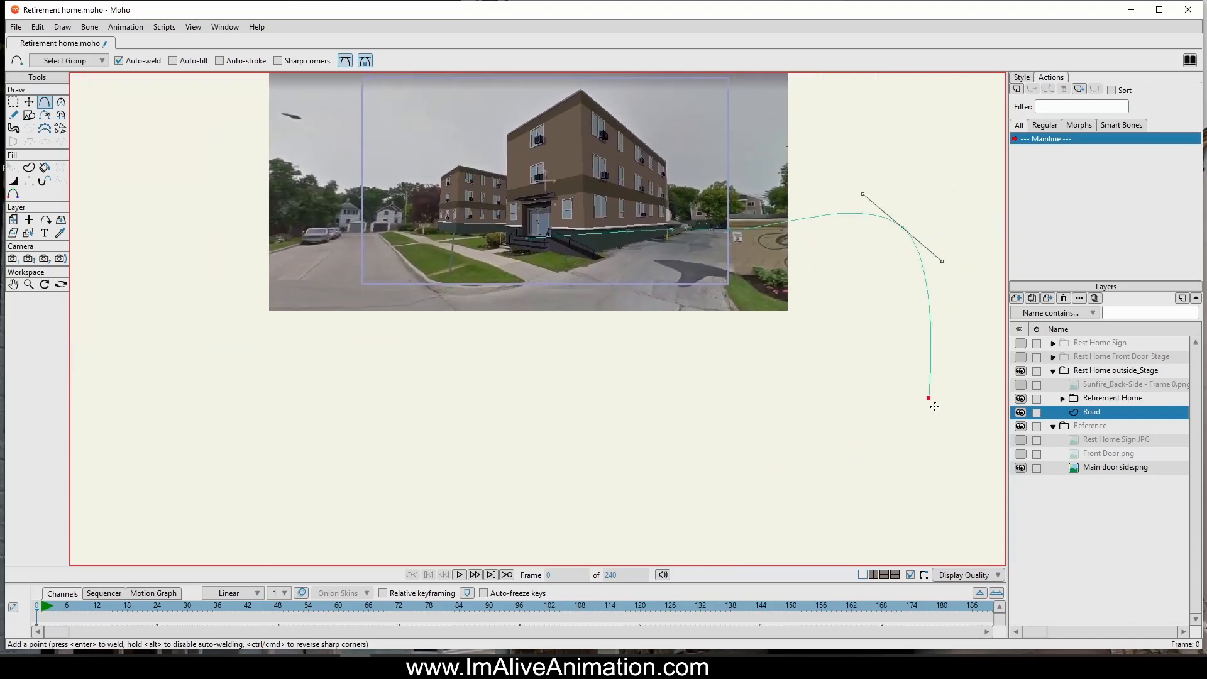
pyautogui.moveTo(929, 399); pyautogui.dragTo(526, 239)
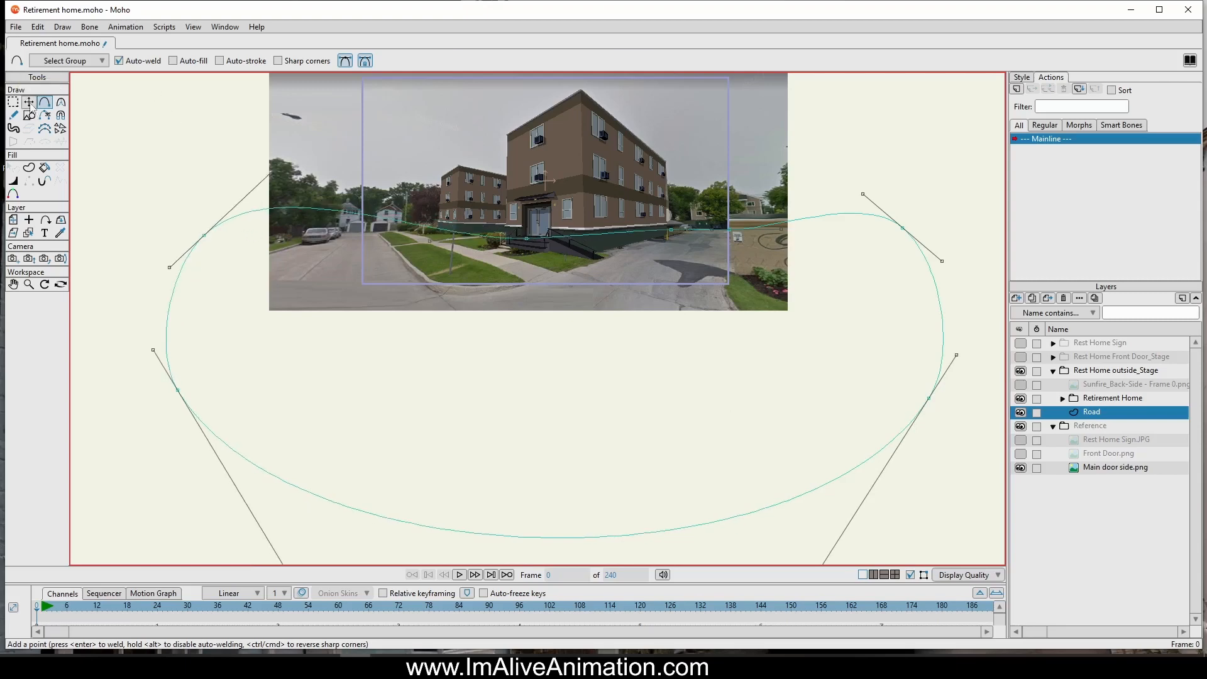
# Step: Adjust the curve handles at the road outline's two left corners to flatten the far edge along the horizon and straighten the left side
pyautogui.click(28, 101)
pyautogui.scroll(3, 244, 252)
pyautogui.scroll(-1, 295, 220)
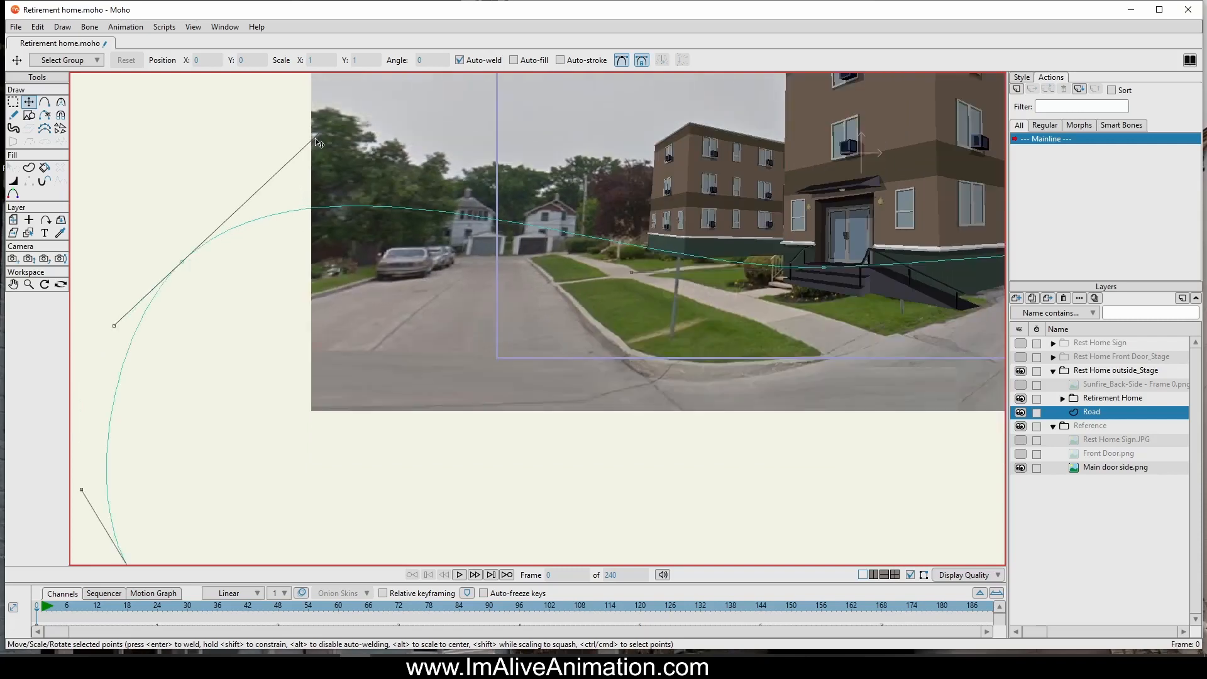
pyautogui.moveTo(316, 138); pyautogui.dragTo(331, 244)
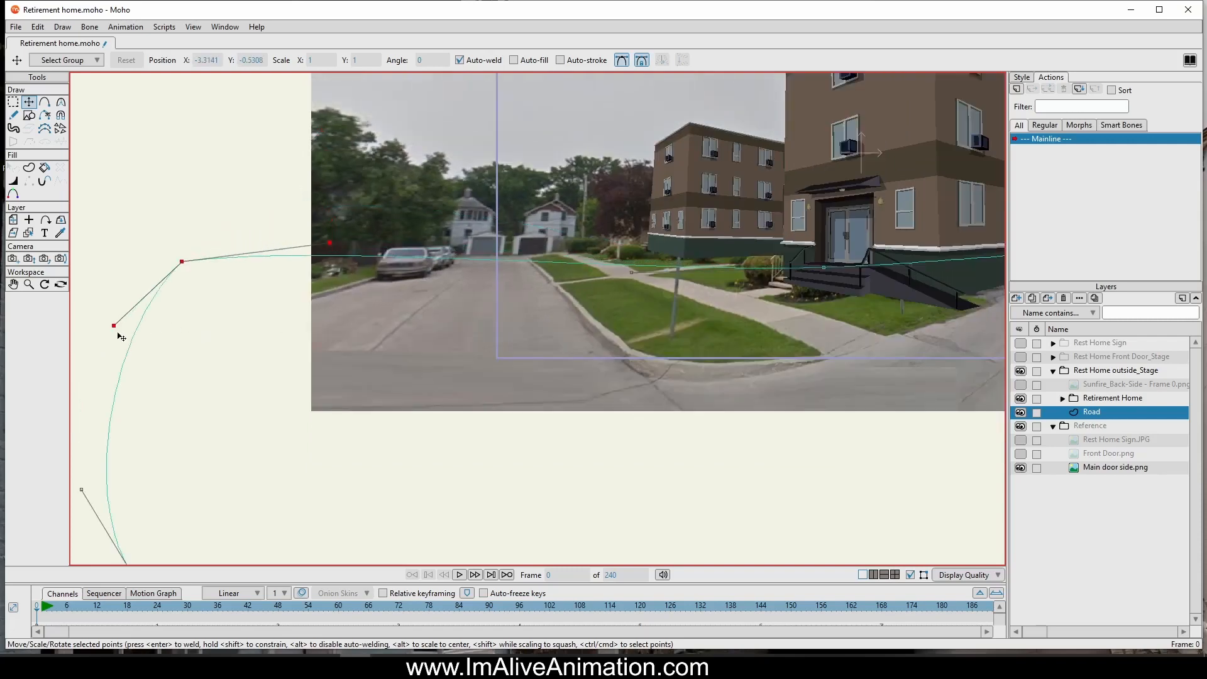
pyautogui.moveTo(115, 326); pyautogui.dragTo(158, 325)
pyautogui.scroll(-2, 228, 369)
pyautogui.moveTo(217, 362); pyautogui.dragTo(169, 310)
pyautogui.moveTo(98, 398); pyautogui.dragTo(146, 371)
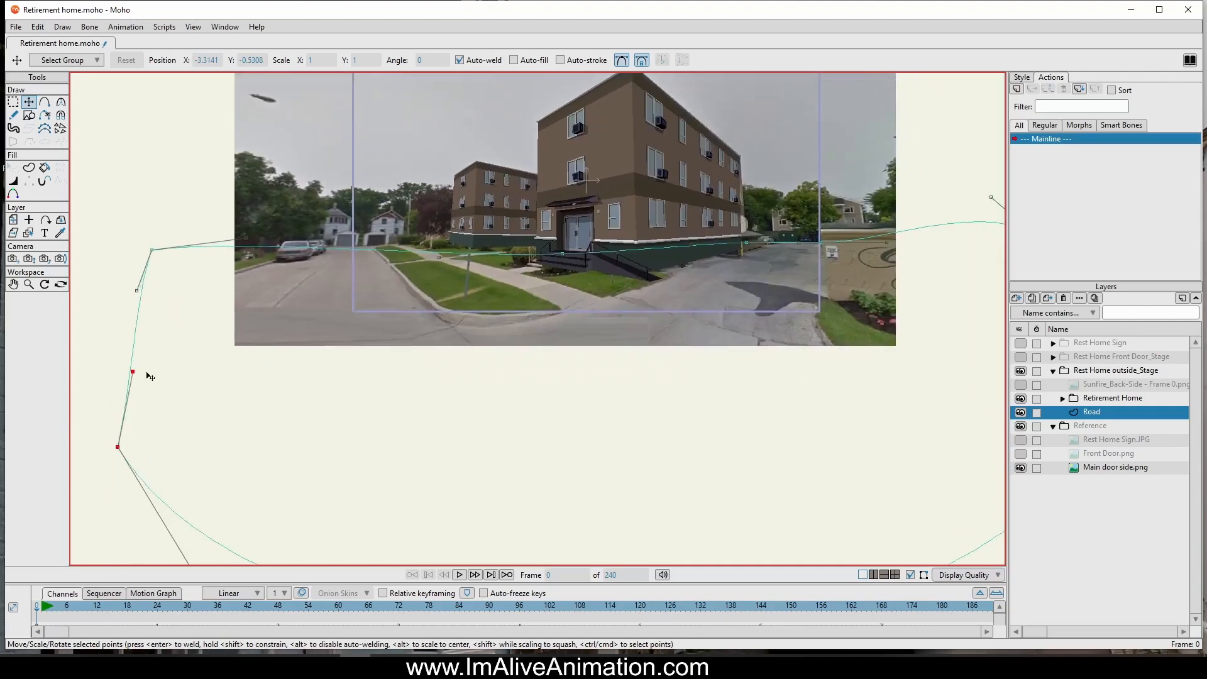
pyautogui.scroll(-3, 176, 396)
pyautogui.moveTo(221, 549); pyautogui.dragTo(263, 425)
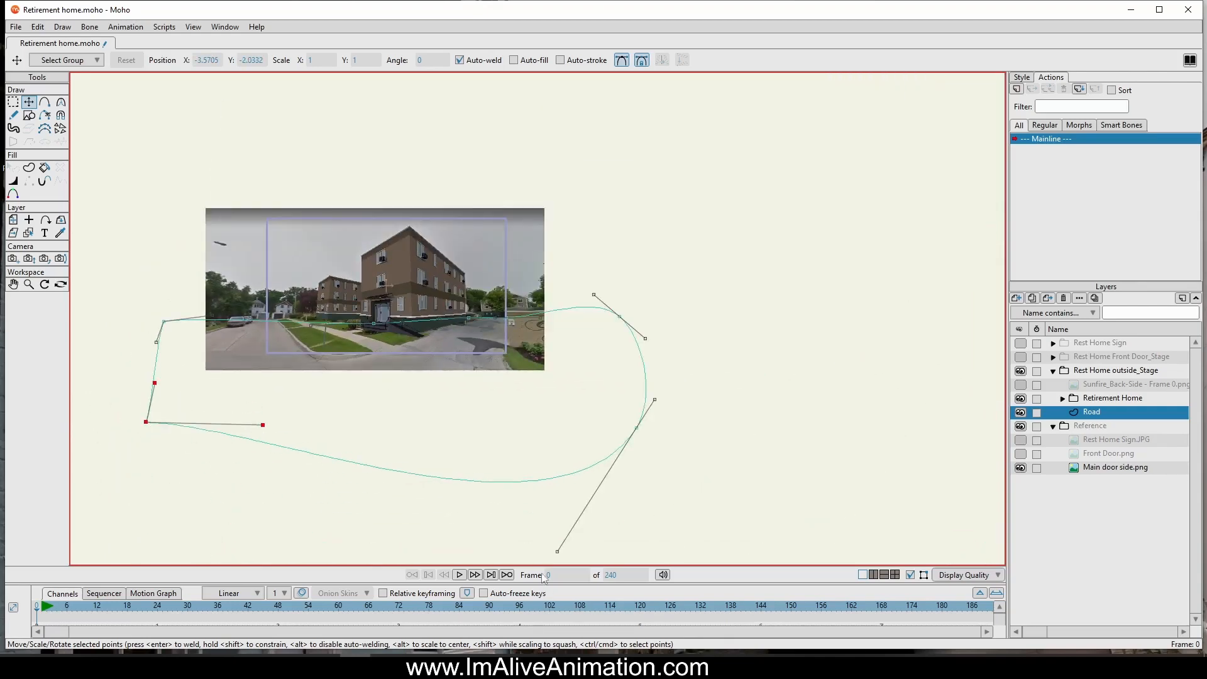
# Step: Adjust the curve handles at the road outline's two right corners to straighten the near, right and far edges
pyautogui.moveTo(557, 552); pyautogui.dragTo(563, 426)
pyautogui.moveTo(659, 384); pyautogui.dragTo(636, 340)
pyautogui.scroll(4, 574, 325)
pyautogui.moveTo(631, 244); pyautogui.dragTo(647, 304)
pyautogui.scroll(3, 375, 310)
pyautogui.moveTo(324, 391); pyautogui.dragTo(485, 310)
pyautogui.scroll(4, 485, 310)
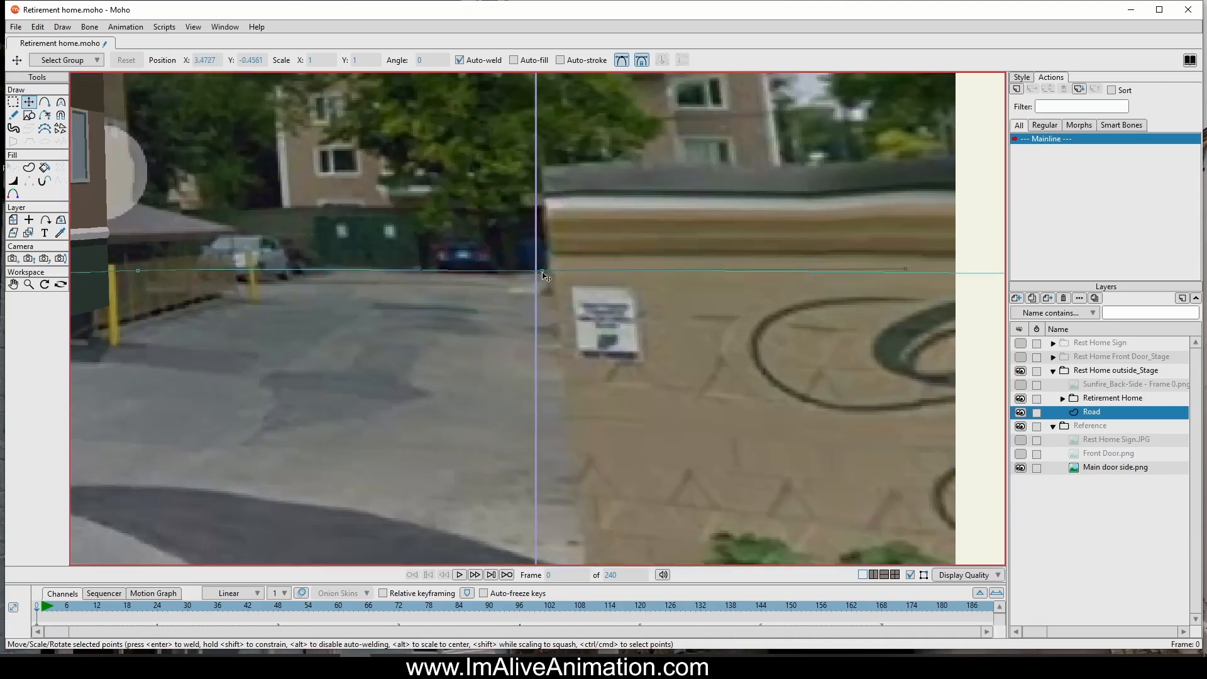
# Step: Fine-tune the outline's far-edge points and handles to follow the back of the parking lot and tuck behind the building's rear corner
pyautogui.moveTo(542, 271); pyautogui.dragTo(545, 273)
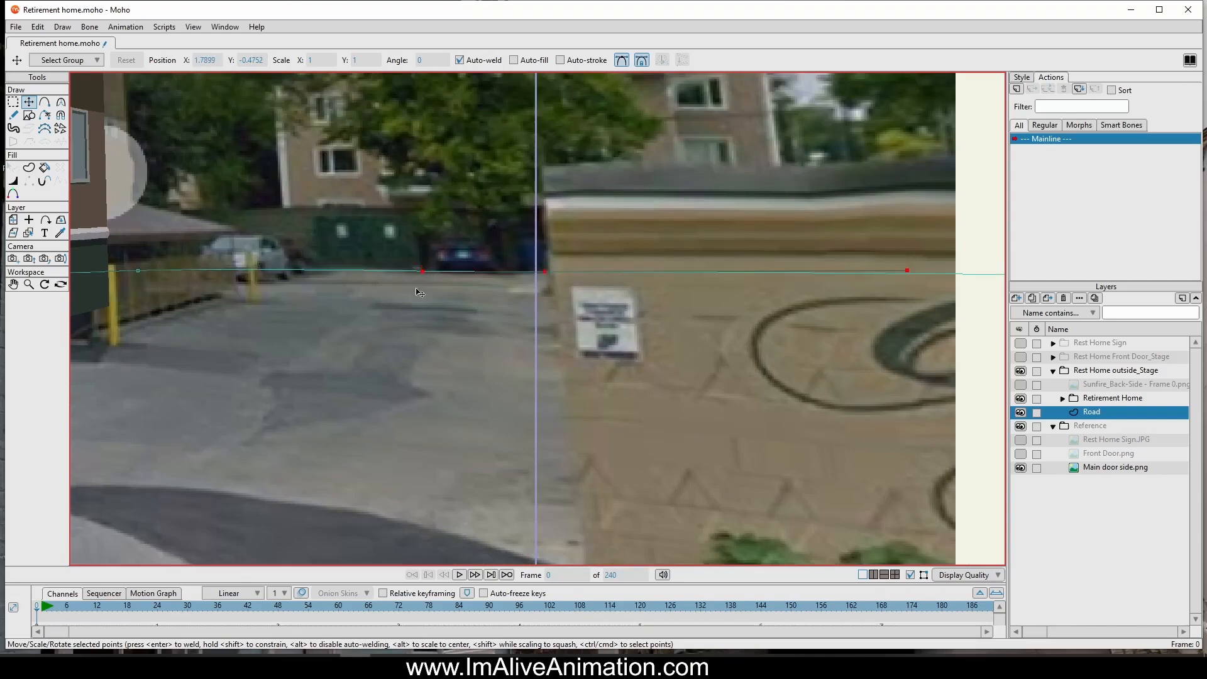
pyautogui.scroll(-3, 380, 291)
pyautogui.moveTo(379, 291); pyautogui.dragTo(661, 223)
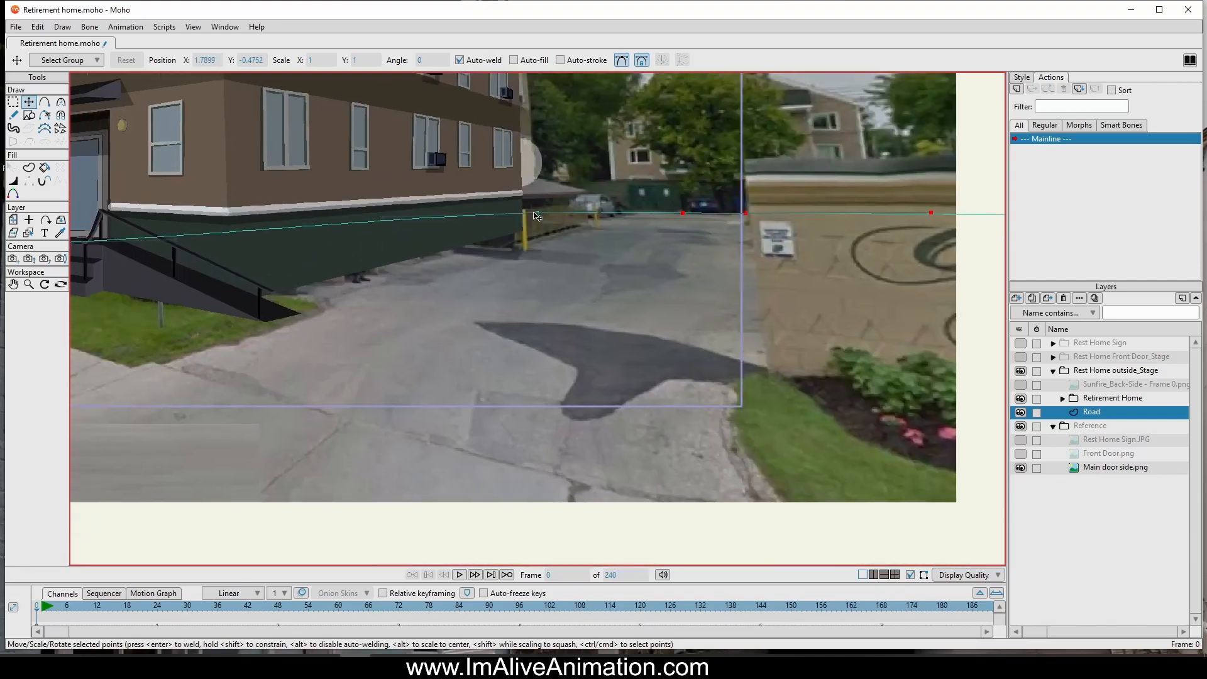
pyautogui.moveTo(537, 214); pyautogui.dragTo(518, 223)
pyautogui.scroll(-2, 224, 250)
pyautogui.moveTo(108, 279); pyautogui.dragTo(445, 206)
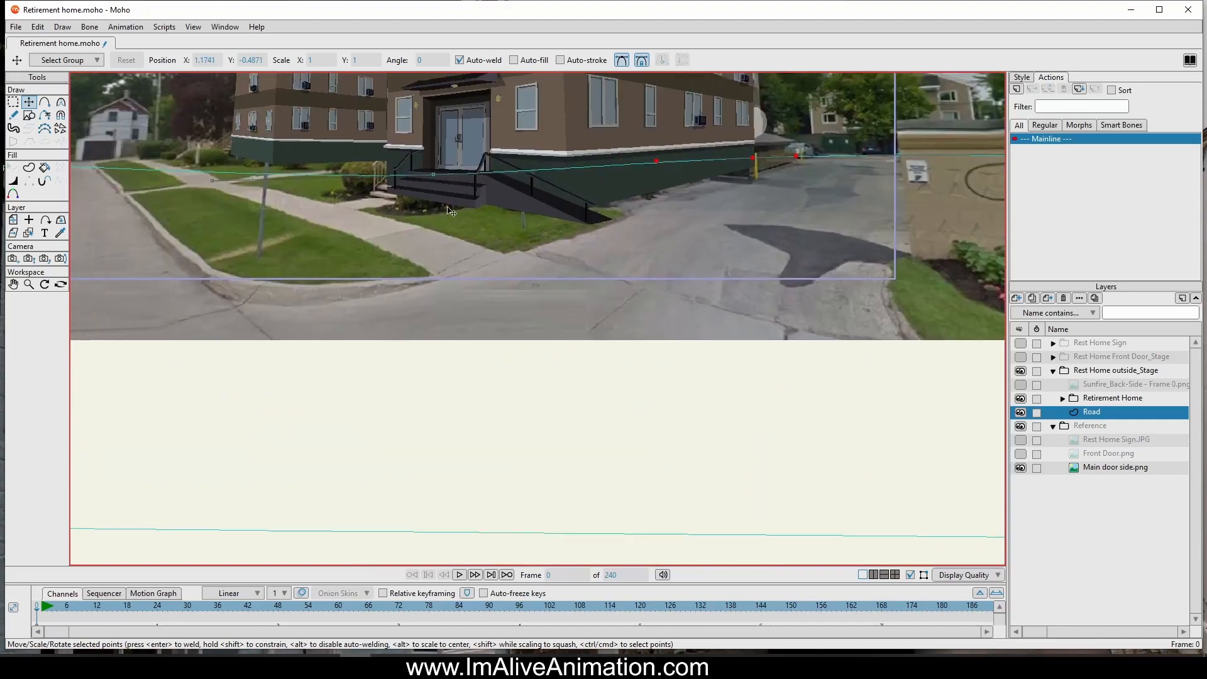
pyautogui.moveTo(283, 206); pyautogui.dragTo(364, 211)
pyautogui.scroll(-1, 367, 215)
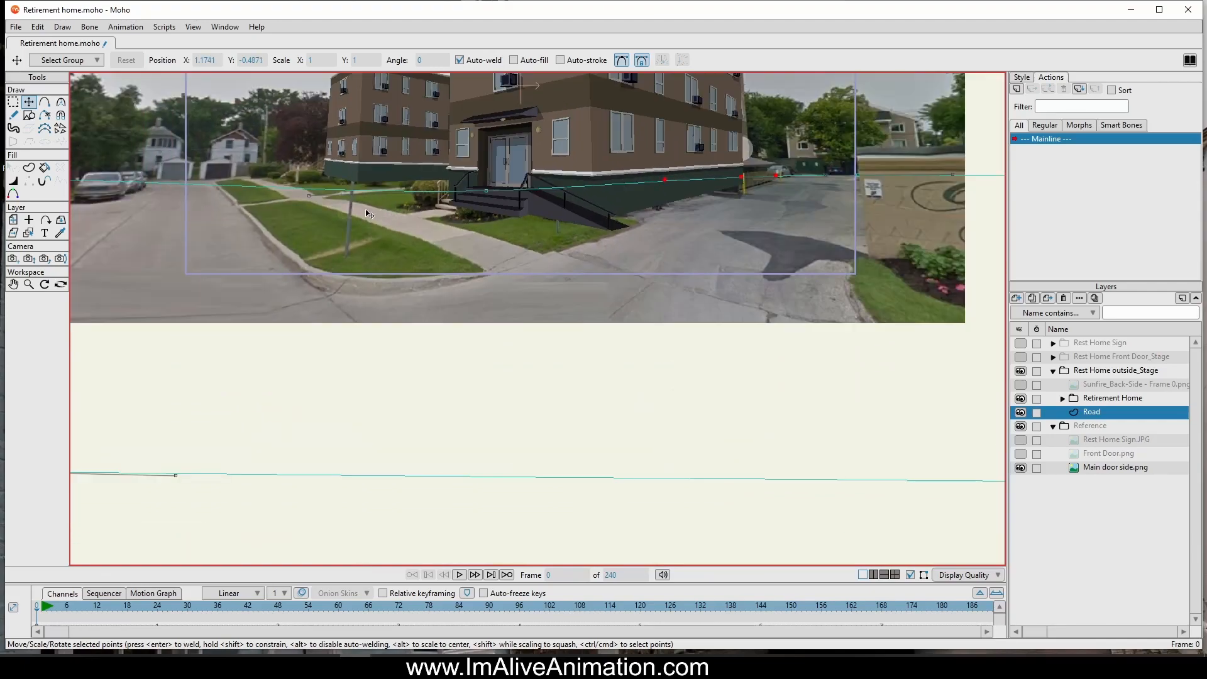
pyautogui.scroll(-2, 369, 215)
pyautogui.moveTo(144, 162); pyautogui.dragTo(242, 216)
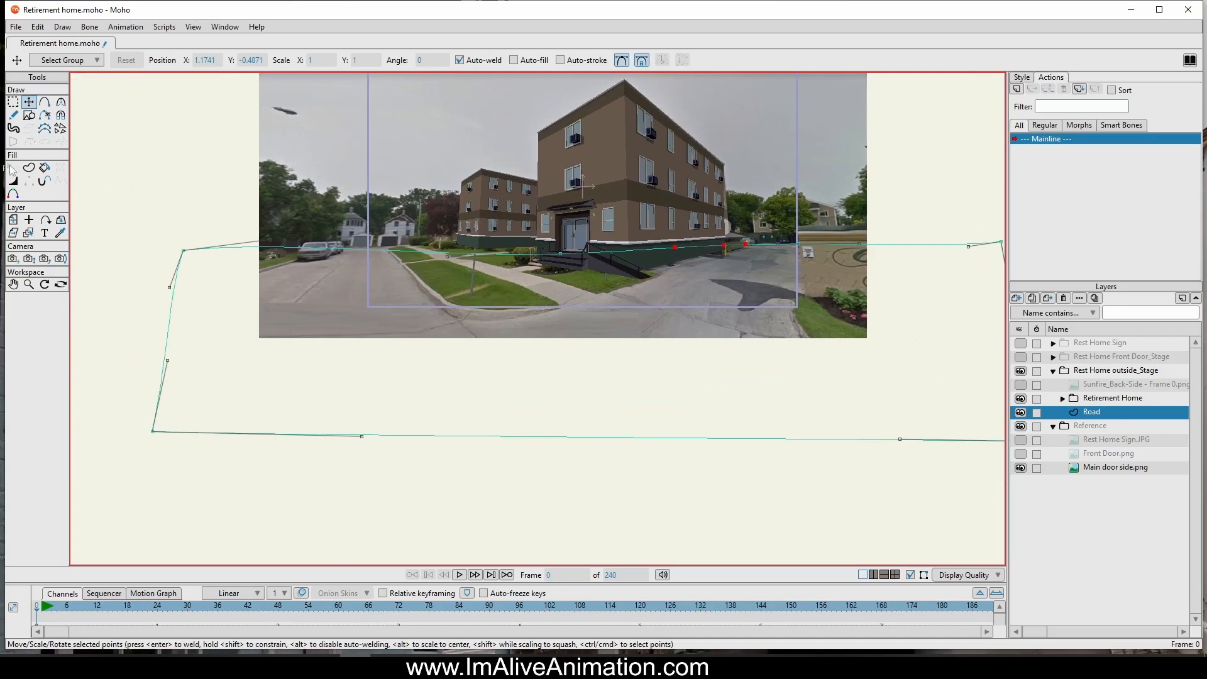
# Step: Create a fill-only shape from the closed road outline
pyautogui.click(28, 168)
pyautogui.click(367, 437)
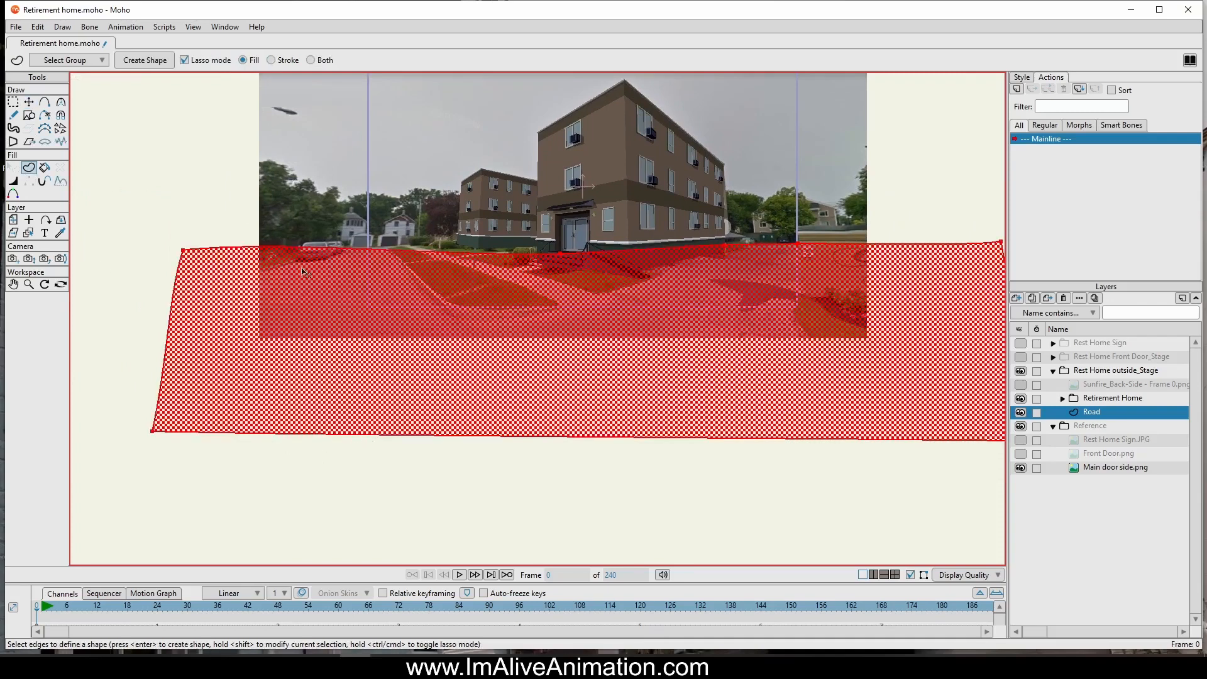
pyautogui.click(128, 60)
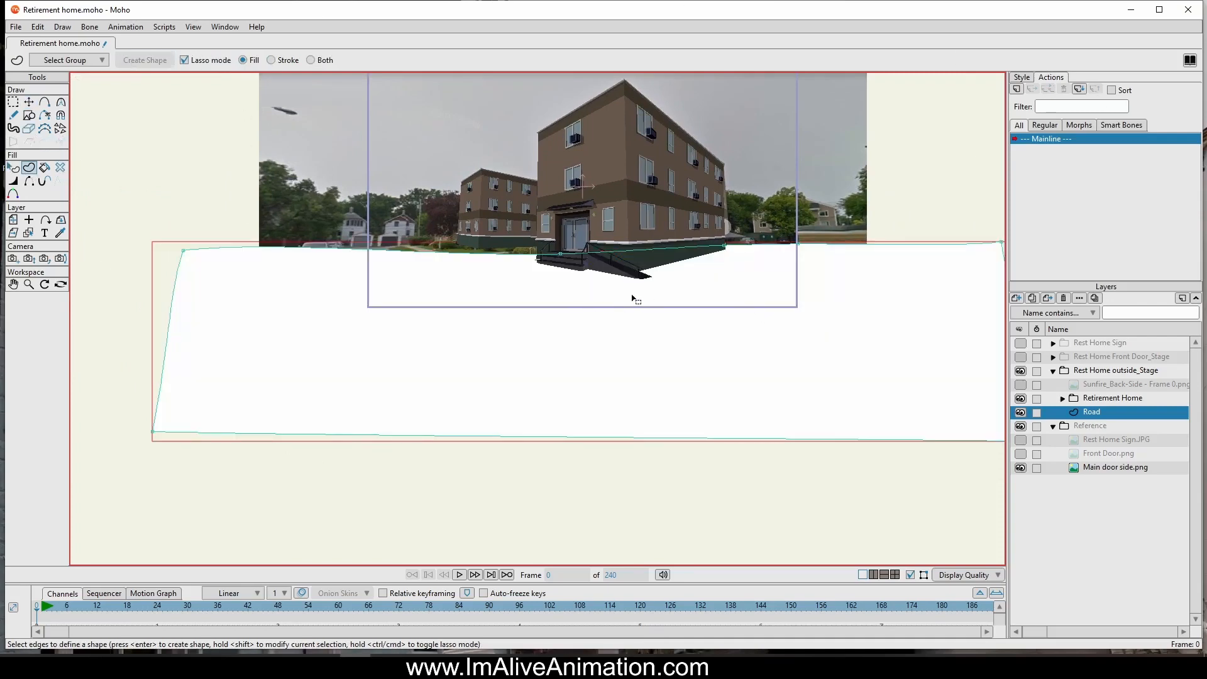
# Step: Shift the road shape down to uncover the street photo and fill it with a grey sampled from the driveway pavement
pyautogui.click(28, 102)
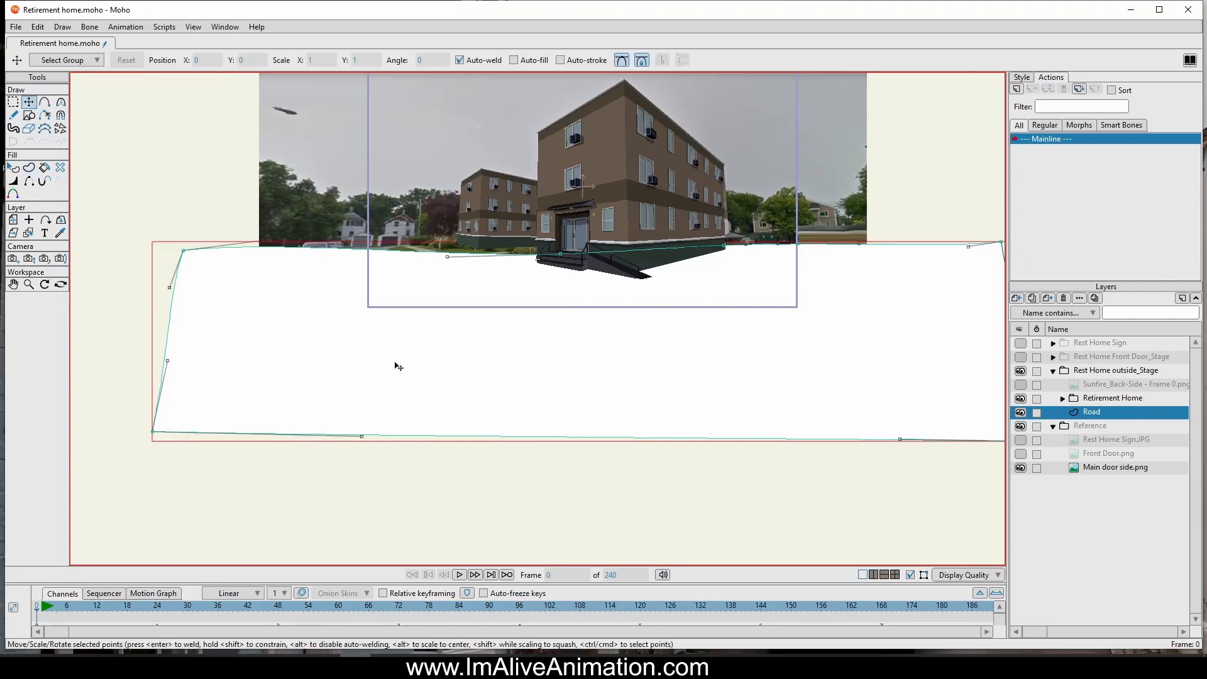
pyautogui.moveTo(364, 366); pyautogui.dragTo(376, 408)
pyautogui.moveTo(549, 386); pyautogui.dragTo(552, 410)
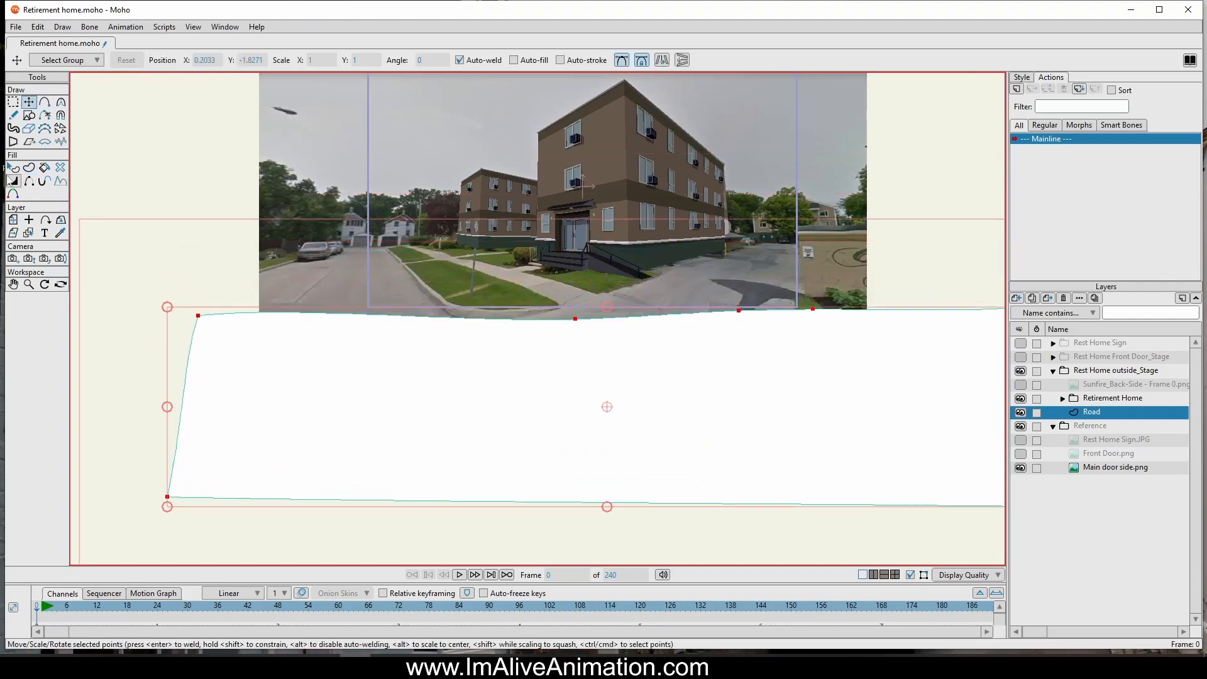
pyautogui.click(13, 167)
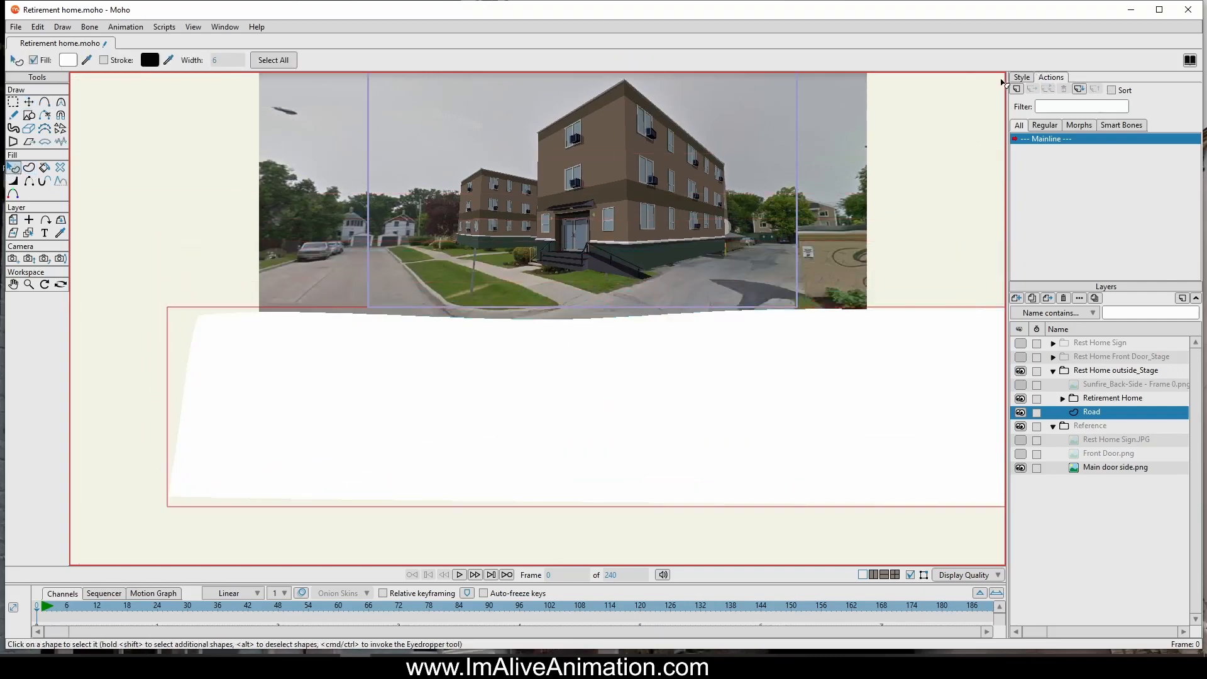
pyautogui.click(1022, 77)
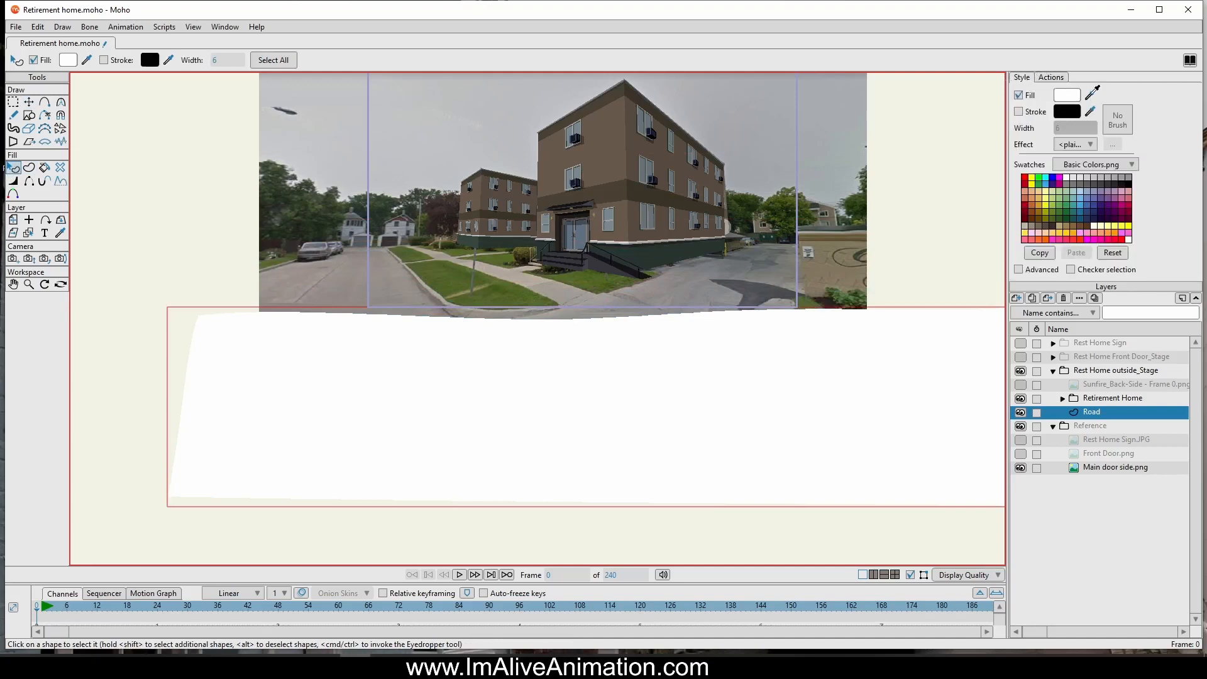
pyautogui.keyDown('ctrl'); pyautogui.click(381, 279); pyautogui.keyUp('ctrl')
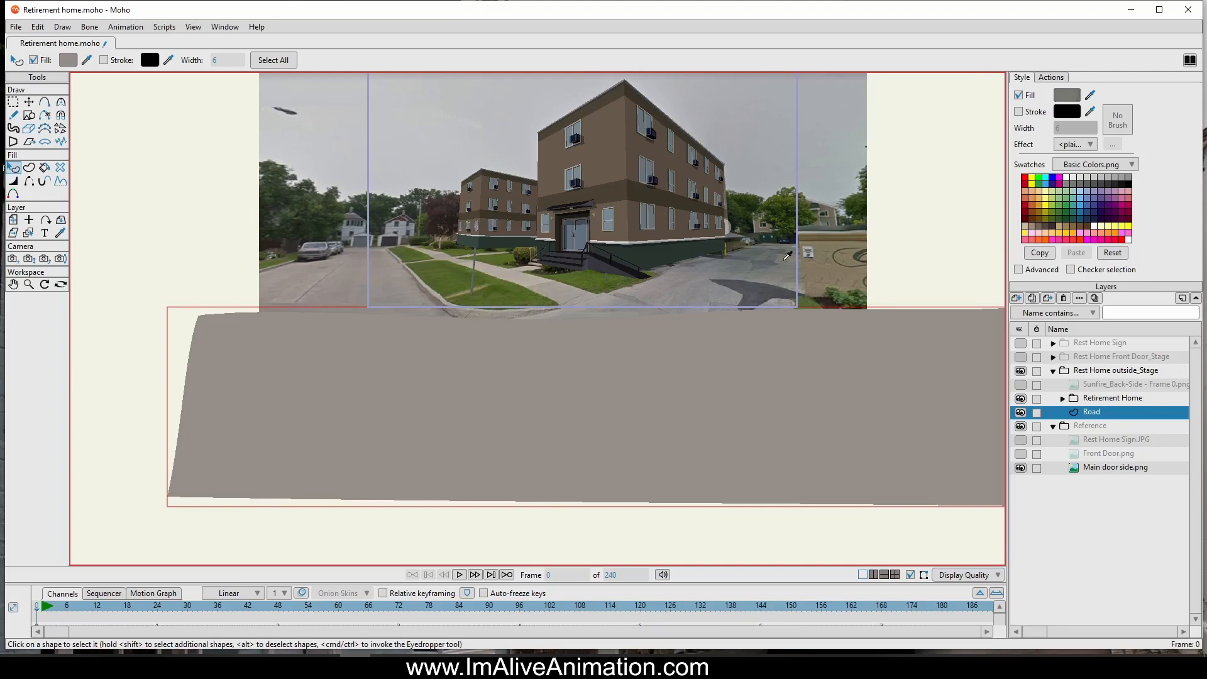
pyautogui.click(764, 258)
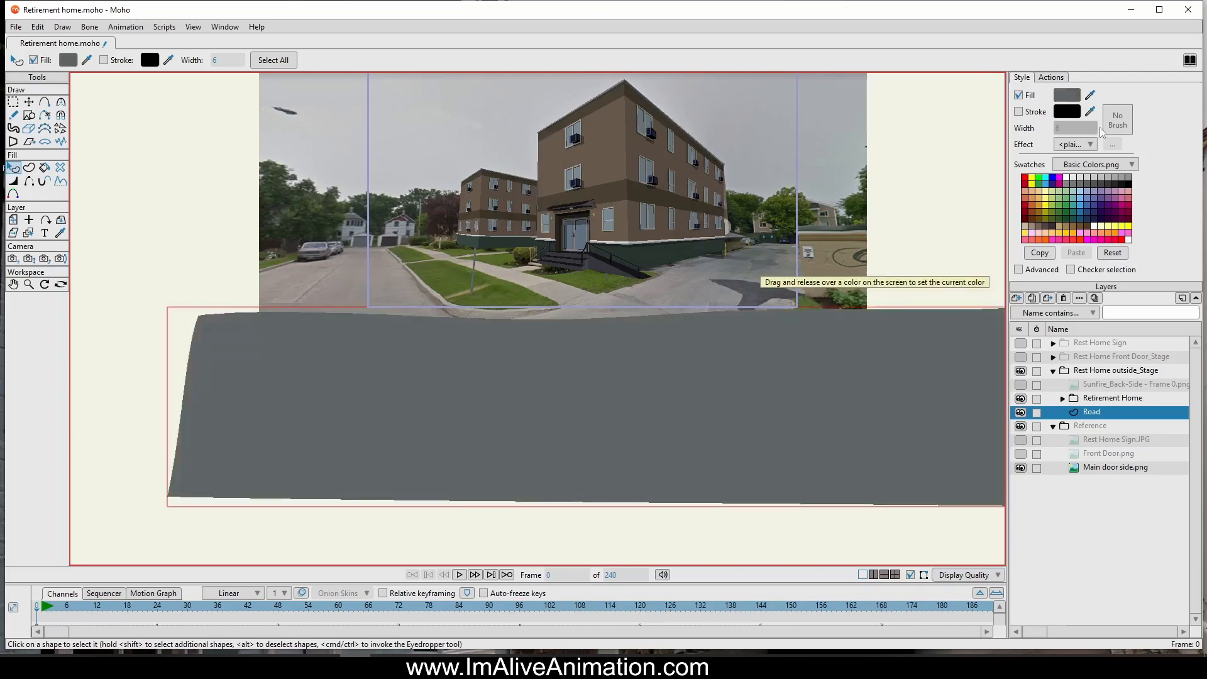
pyautogui.moveTo(1091, 96); pyautogui.dragTo(702, 294)
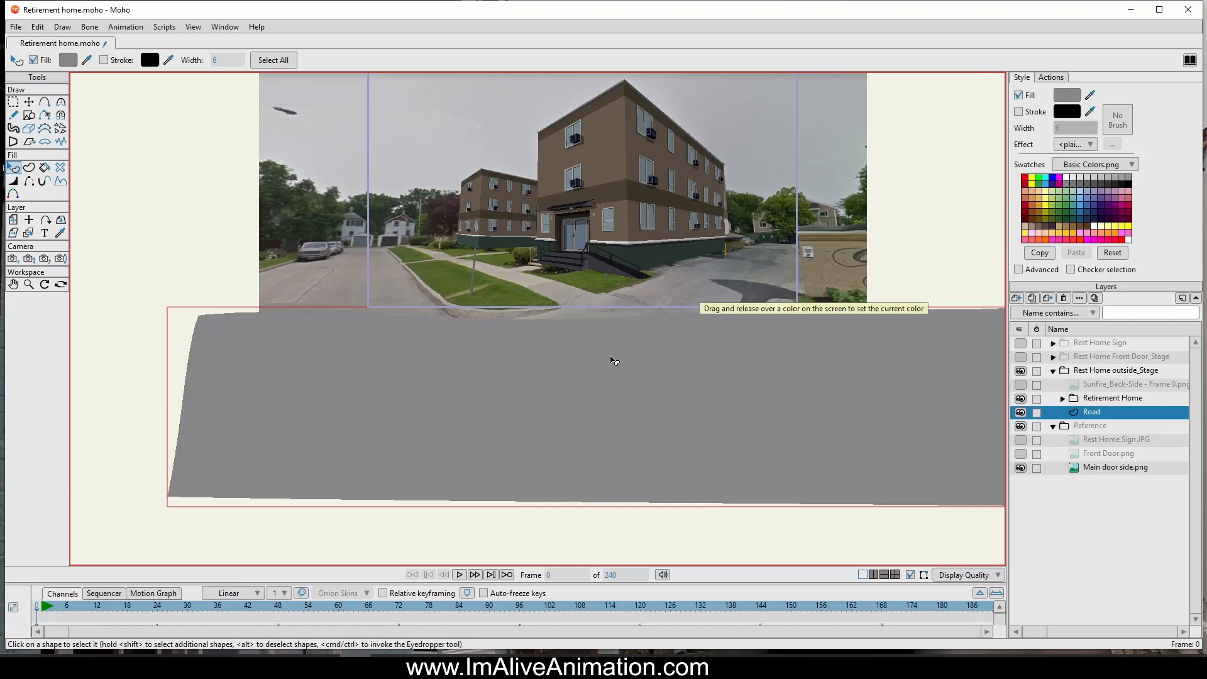
# Step: Move the whole road shape back up behind the building, with its far edge along the photo's horizon
pyautogui.click(44, 102)
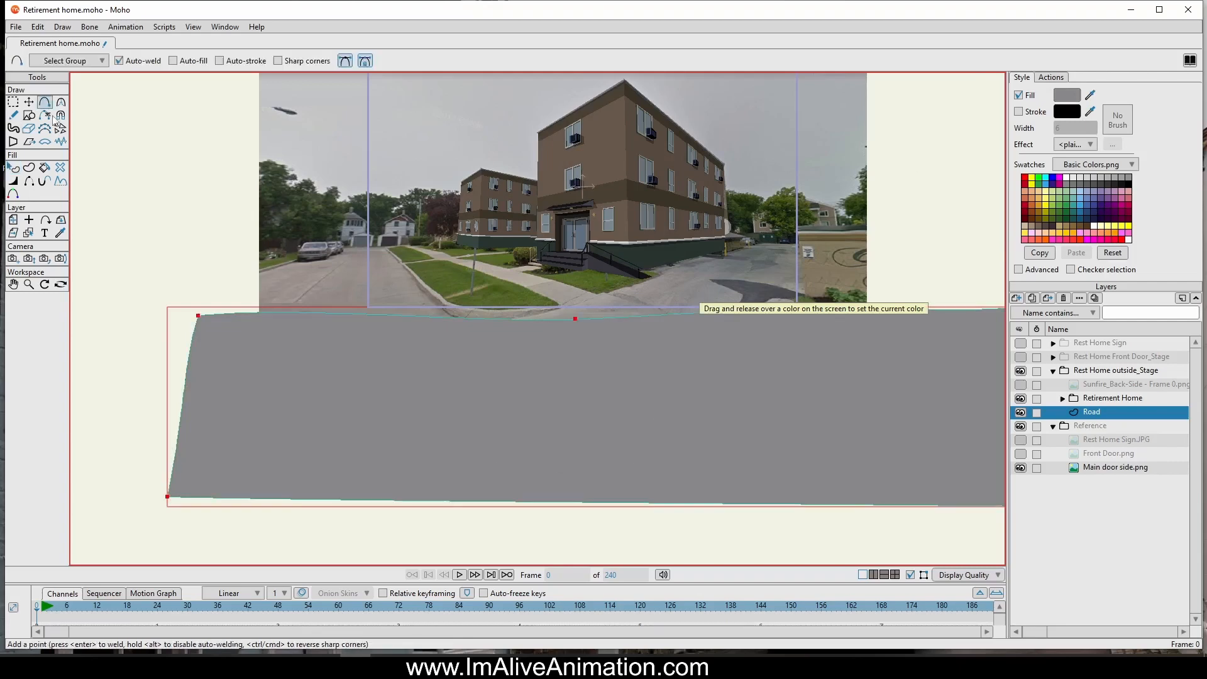
pyautogui.click(28, 101)
pyautogui.moveTo(737, 412); pyautogui.dragTo(679, 344)
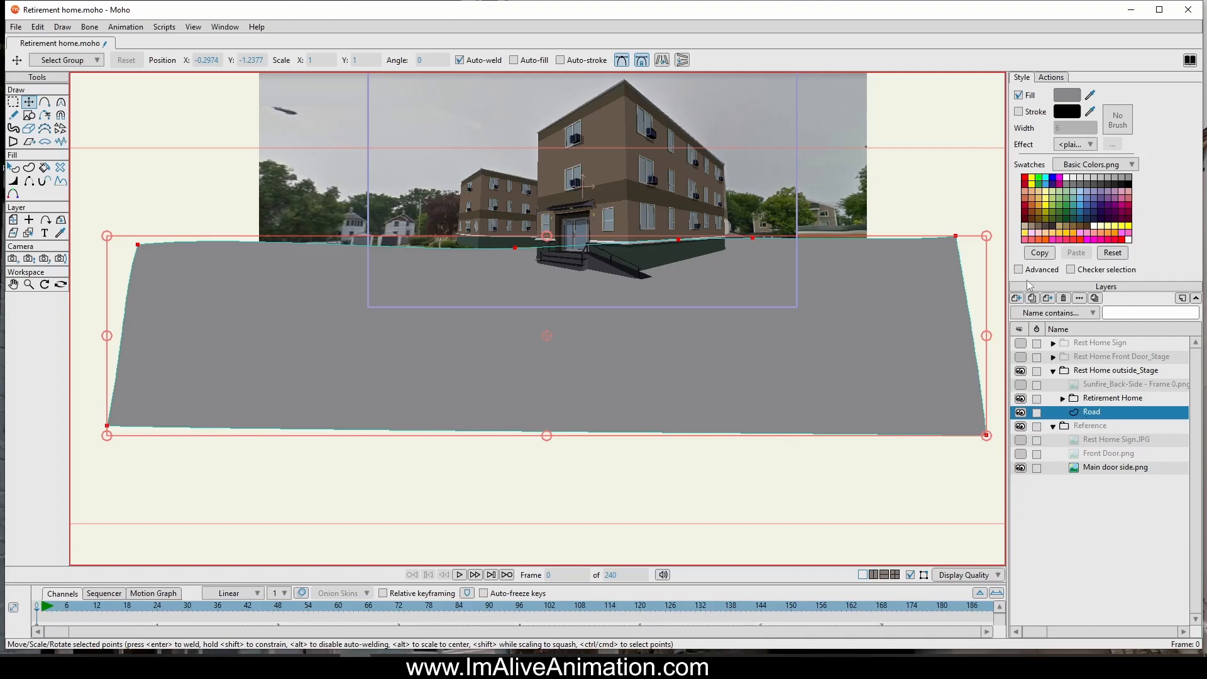
# Step: Add a vector layer above the Road layer and name it "curbs"
pyautogui.click(1017, 299)
pyautogui.click(1041, 317)
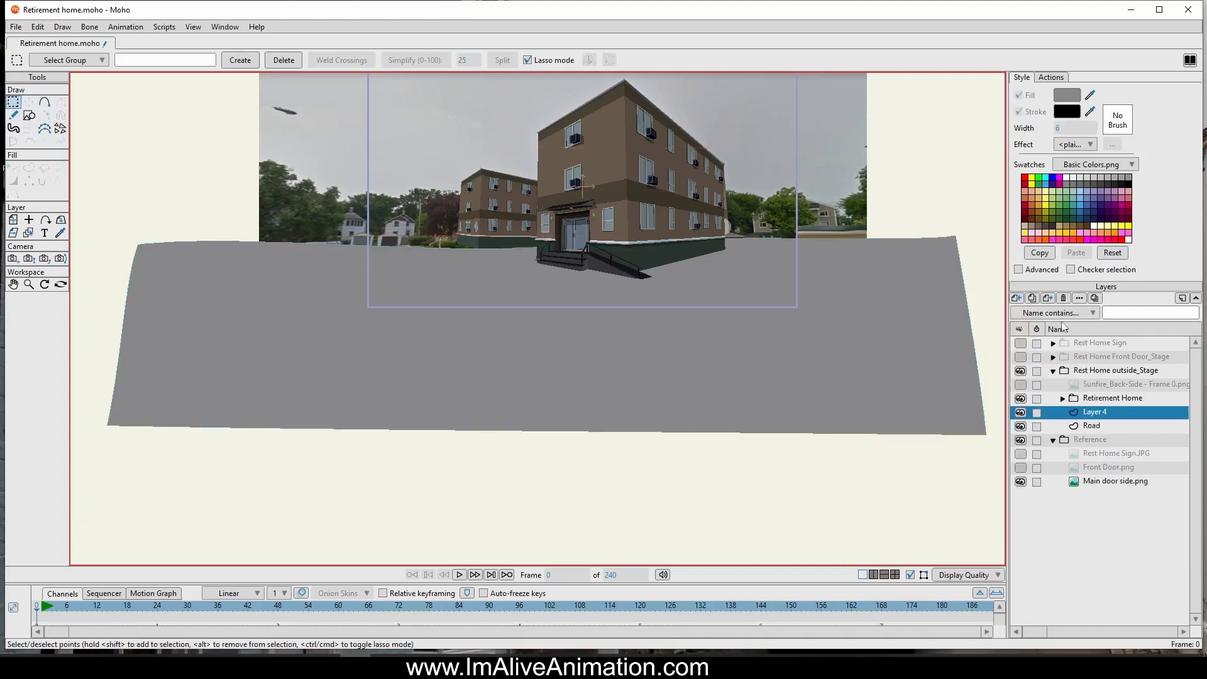
pyautogui.doubleClick(1097, 412)
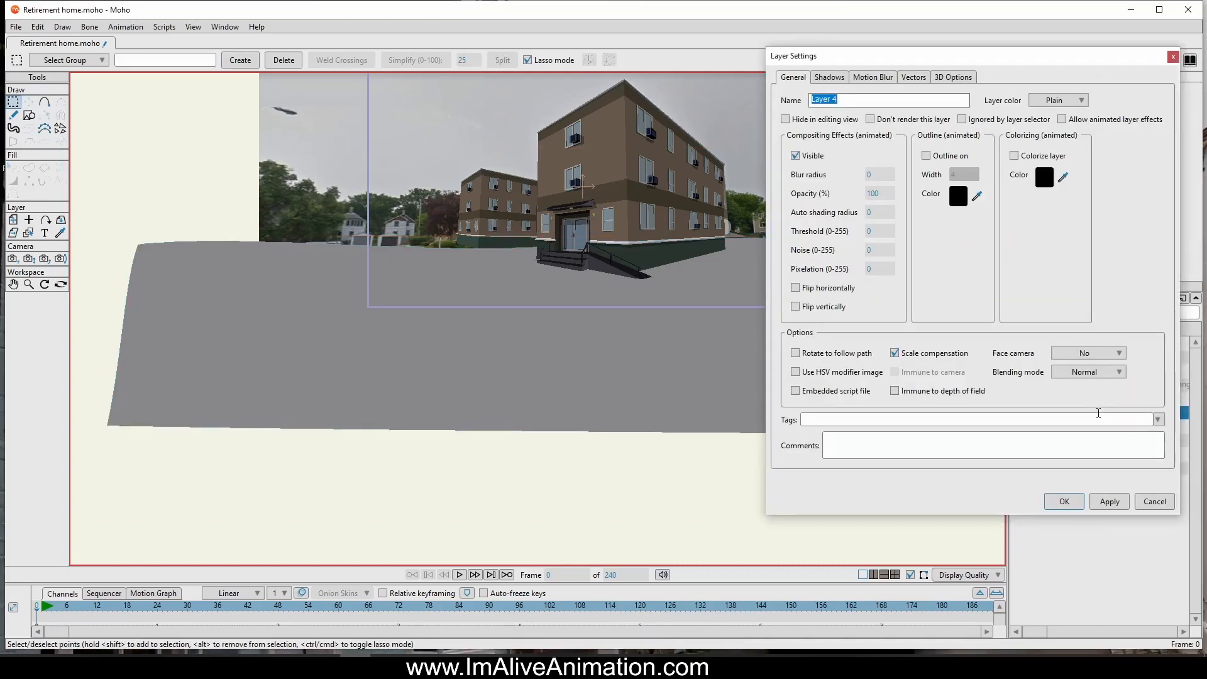
pyautogui.write('Ker')
pyautogui.press('Return')
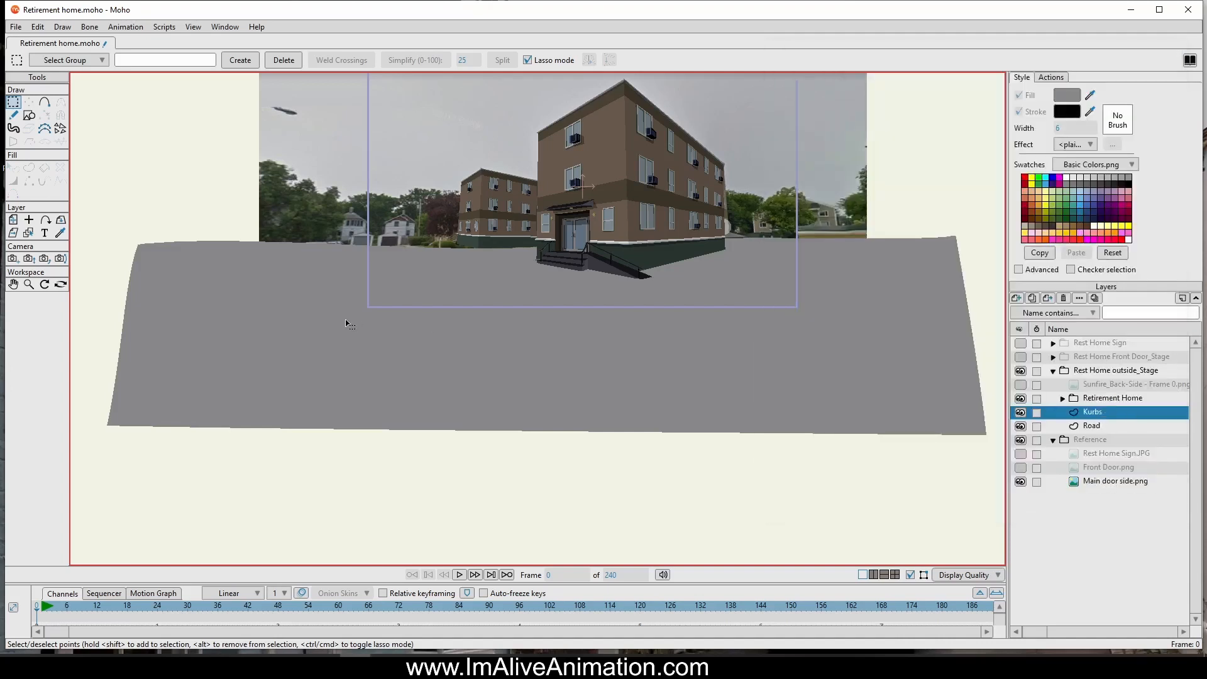
pyautogui.doubleClick(1130, 412)
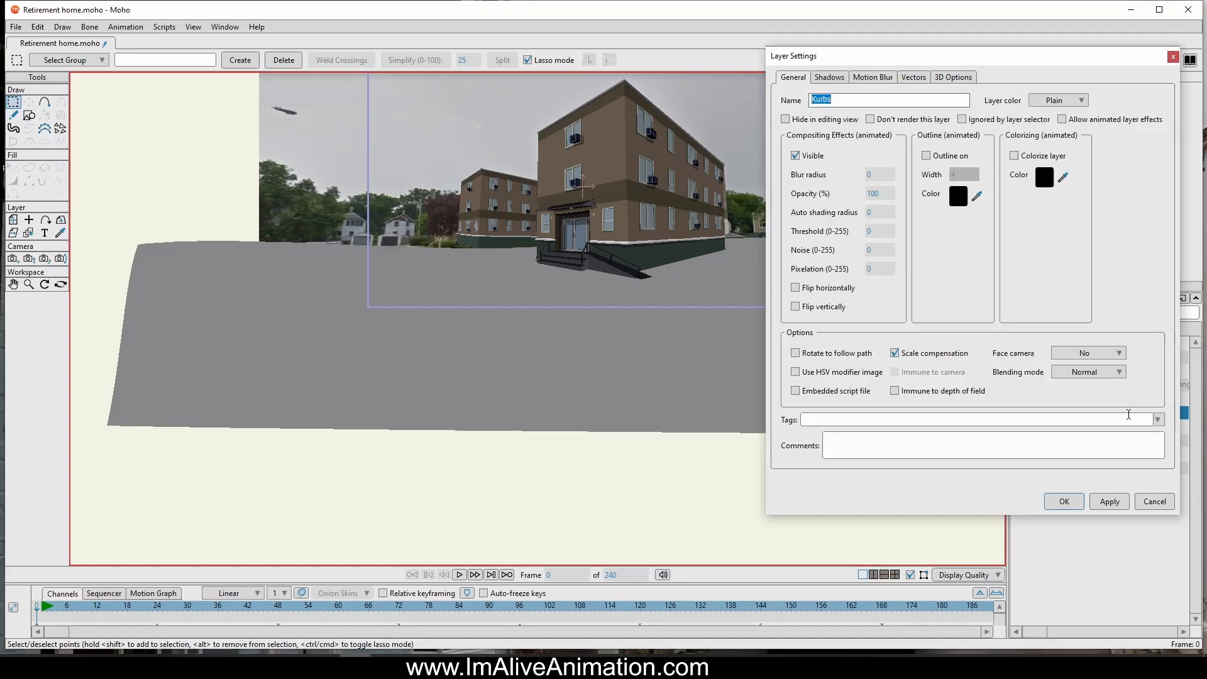
pyautogui.press('Home')
pyautogui.press('Return')
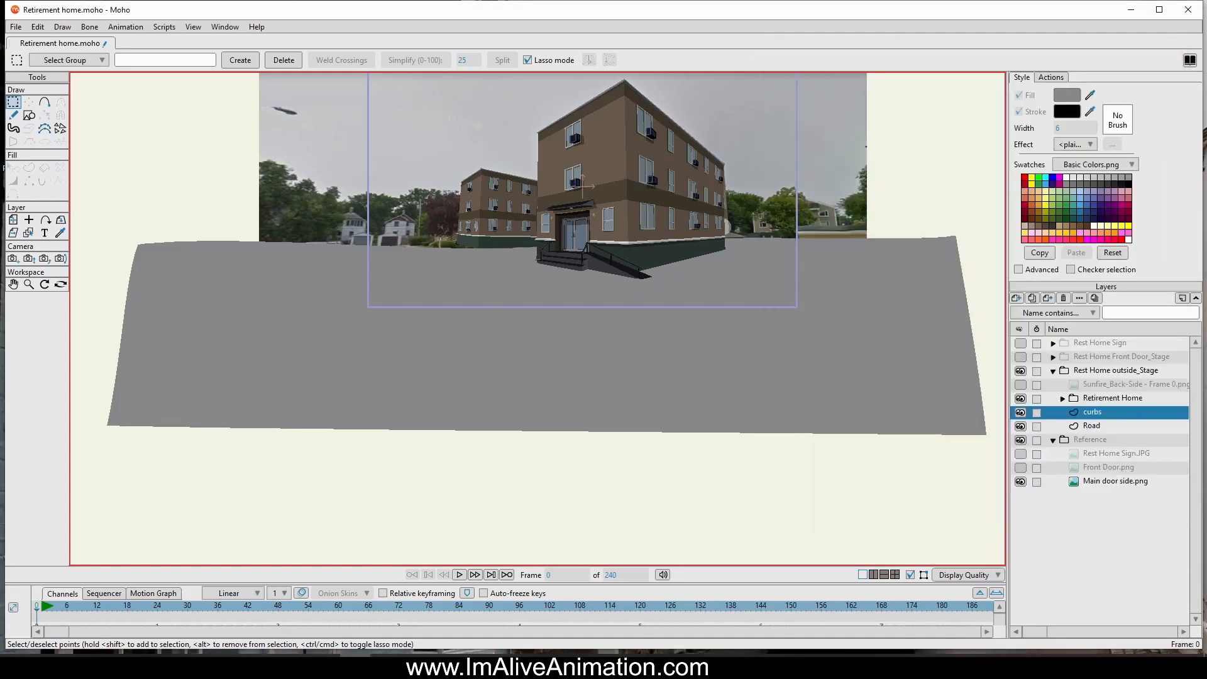
# Step: Hide the Road layer and trace the curb's street-side base from its far end near the garages to the near lawn corner, ending across the curb
pyautogui.click(1020, 426)
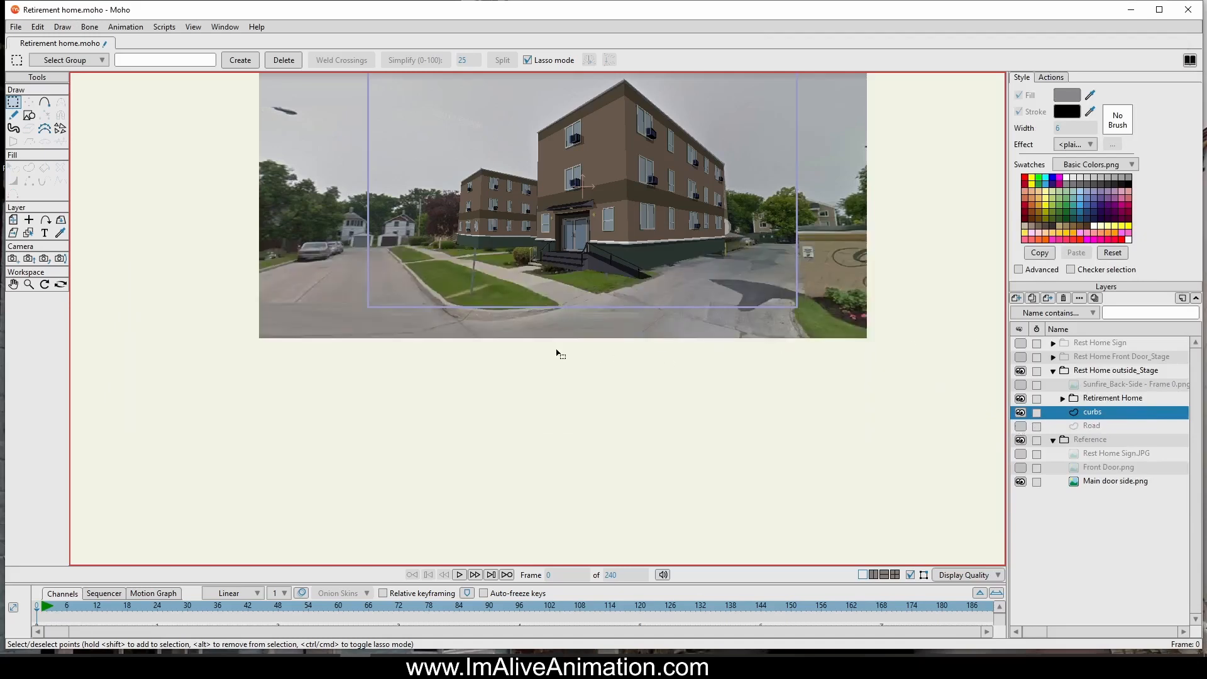
pyautogui.scroll(4, 472, 351)
pyautogui.moveTo(298, 247); pyautogui.dragTo(342, 323)
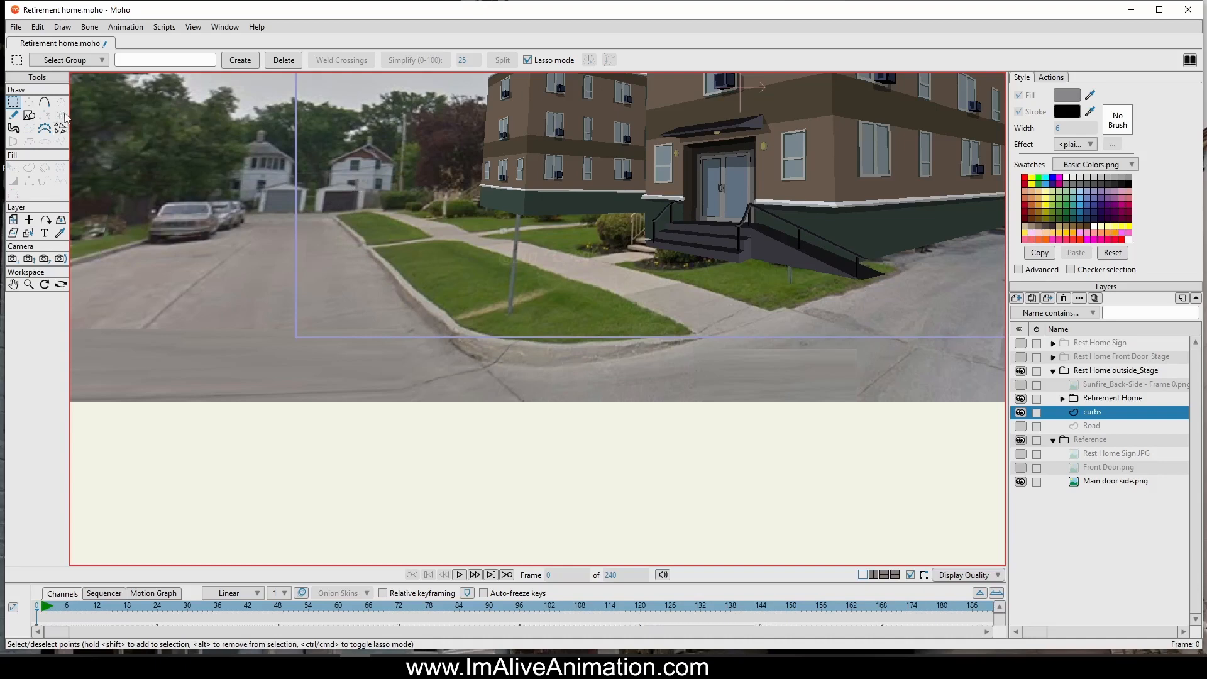
pyautogui.click(44, 102)
pyautogui.moveTo(827, 346); pyautogui.dragTo(915, 326)
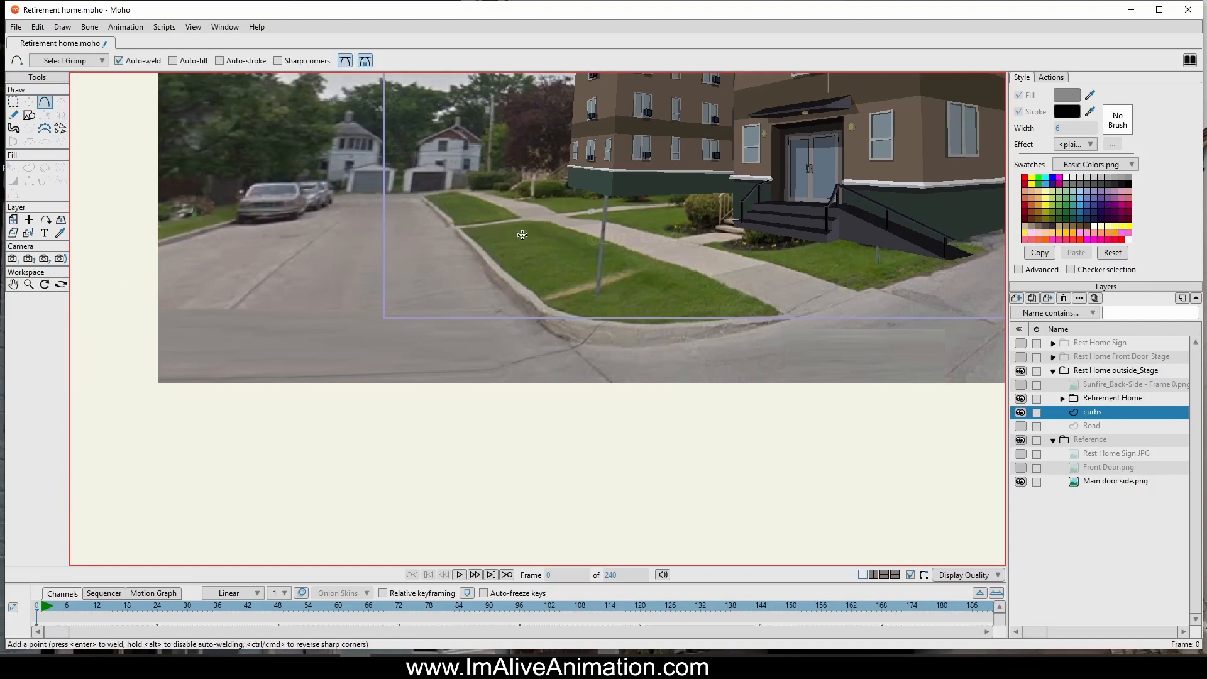
pyautogui.scroll(2, 519, 230)
pyautogui.scroll(1, 397, 206)
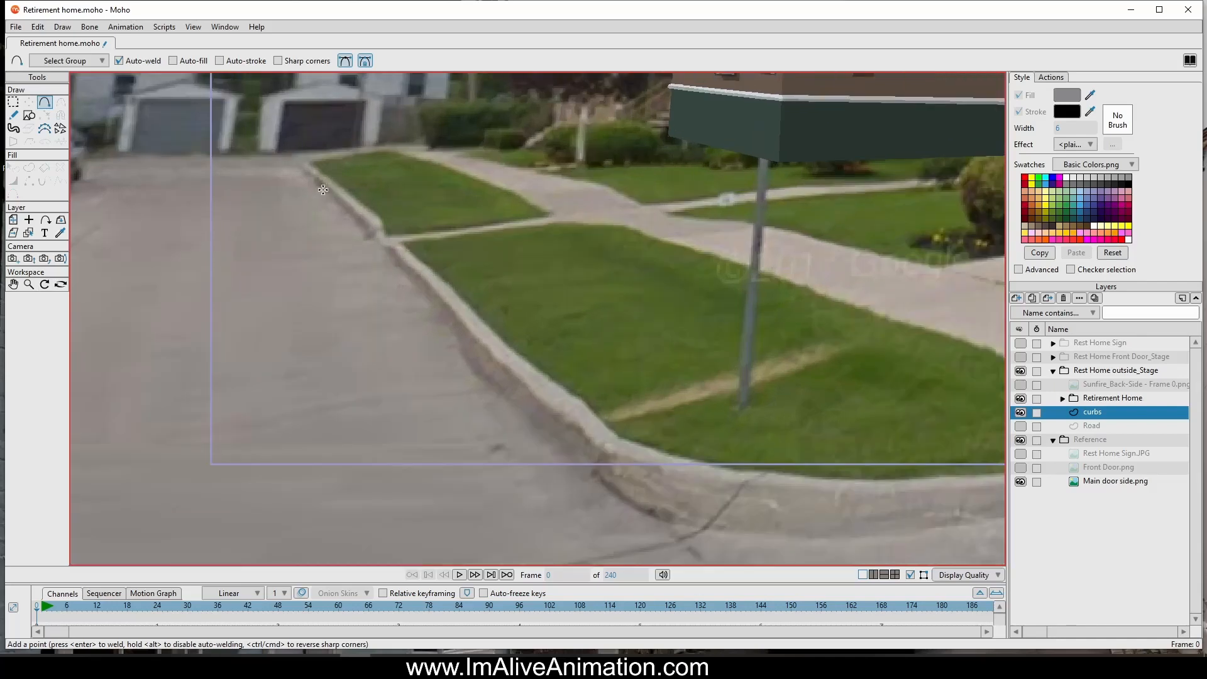
pyautogui.click(296, 163)
pyautogui.click(381, 253)
pyautogui.click(466, 345)
pyautogui.scroll(-2, 605, 394)
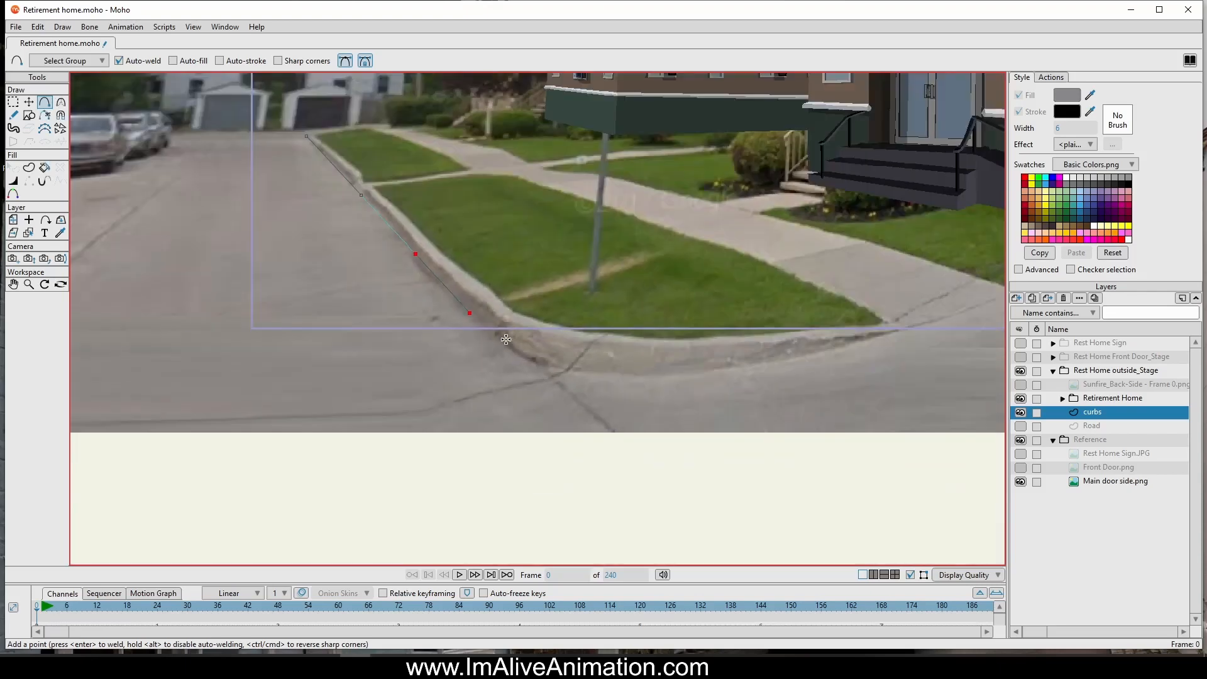
pyautogui.moveTo(470, 313); pyautogui.dragTo(486, 334)
pyautogui.click(519, 313)
# Step: Trace the upper edge of the curb face from the far end, past the walkway opening, to the near end
pyautogui.scroll(4, 441, 198)
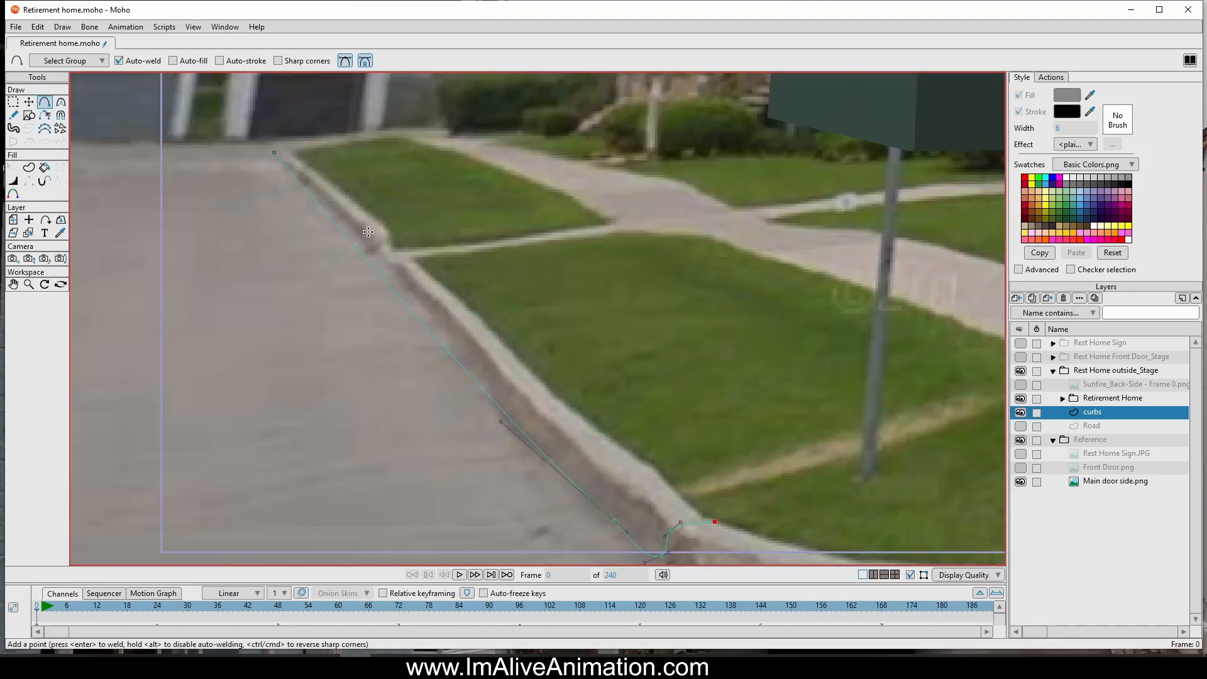
pyautogui.moveTo(371, 233); pyautogui.dragTo(278, 151)
pyautogui.click(373, 239)
pyautogui.moveTo(373, 241); pyautogui.dragTo(674, 530)
# Step: Adjust the curb outline's near-end points and handles to fit the photo where the curb starts to bend around the lawn
pyautogui.click(28, 102)
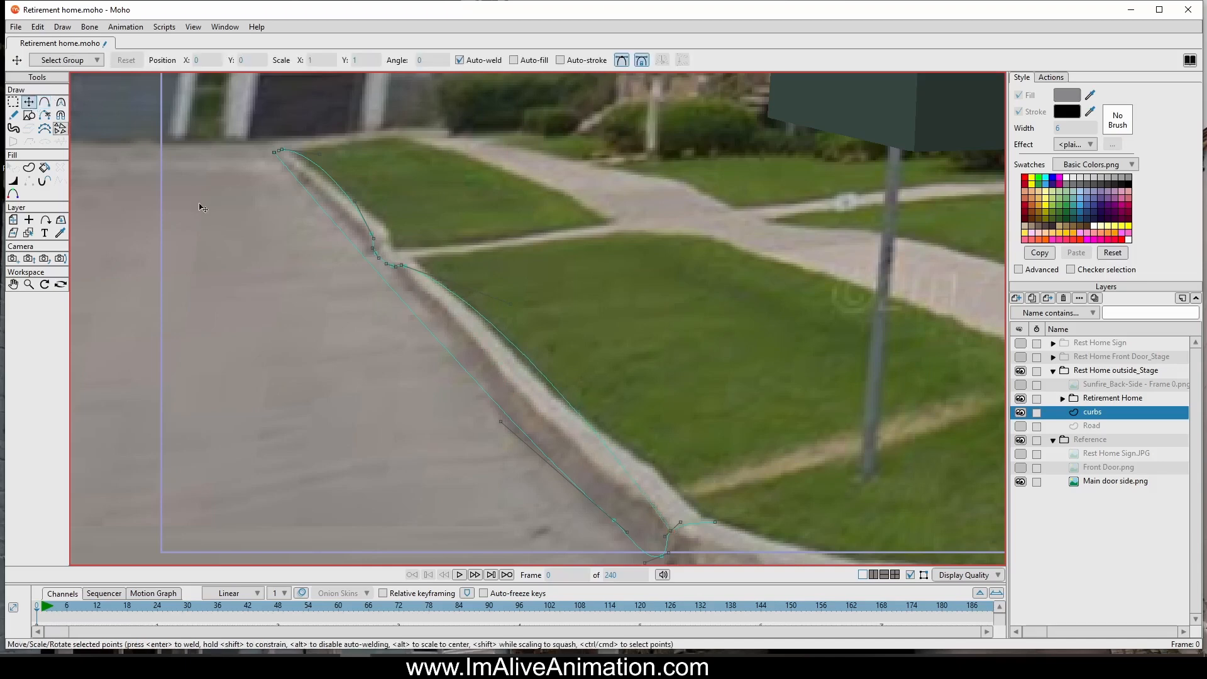
pyautogui.moveTo(523, 307); pyautogui.dragTo(488, 346)
pyautogui.moveTo(677, 518); pyautogui.dragTo(647, 497)
pyautogui.moveTo(675, 539); pyautogui.dragTo(677, 536)
pyautogui.scroll(5, 686, 523)
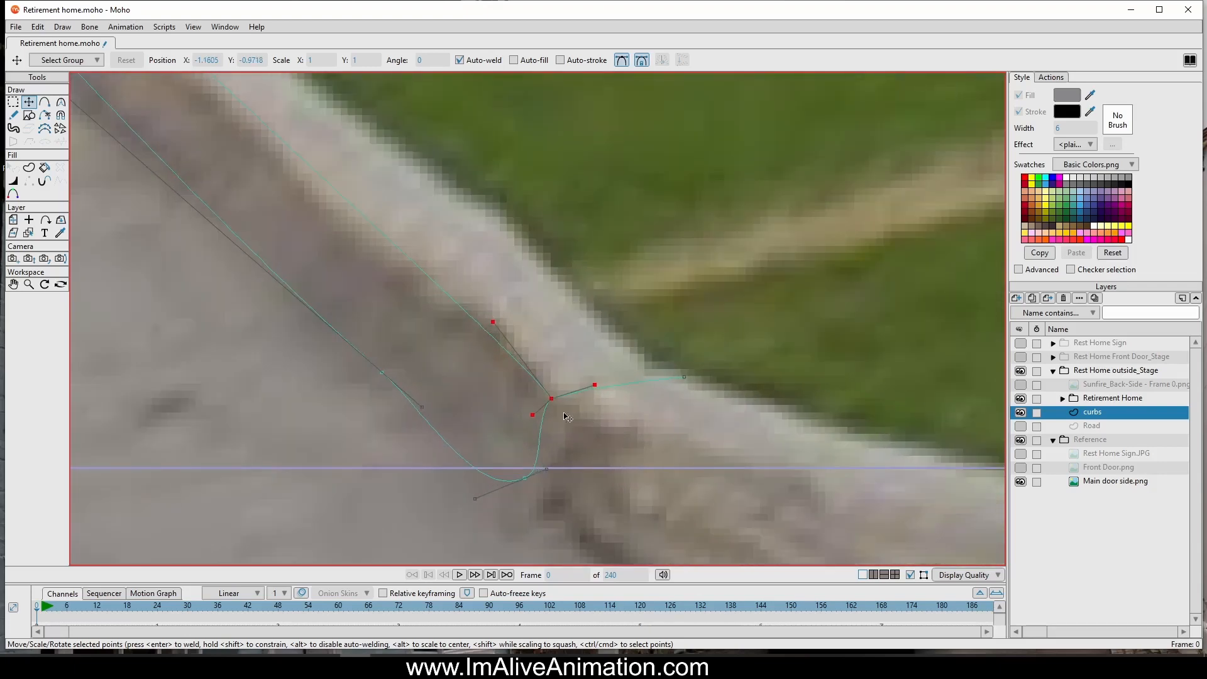
pyautogui.moveTo(554, 426); pyautogui.dragTo(542, 430)
pyautogui.moveTo(526, 483); pyautogui.dragTo(562, 473)
pyautogui.moveTo(502, 545); pyautogui.dragTo(503, 479)
pyautogui.moveTo(549, 518); pyautogui.dragTo(550, 519)
pyautogui.click(666, 375)
pyautogui.moveTo(663, 379); pyautogui.dragTo(660, 370)
# Step: Reshape the curb face's upper edge with its handles so it follows the curb from the walkway opening towards the near end
pyautogui.scroll(-5, 555, 294)
pyautogui.moveTo(394, 191); pyautogui.dragTo(494, 512)
pyautogui.moveTo(385, 376); pyautogui.dragTo(442, 404)
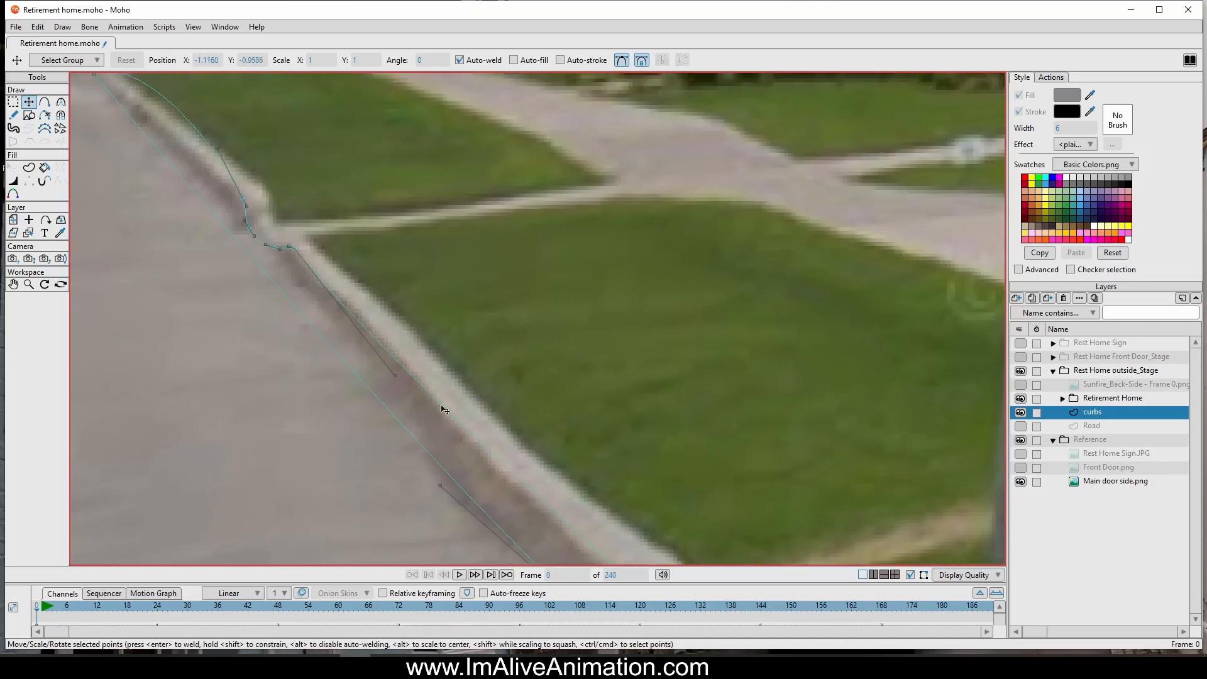
pyautogui.moveTo(275, 277); pyautogui.dragTo(475, 376)
pyautogui.scroll(4, 479, 378)
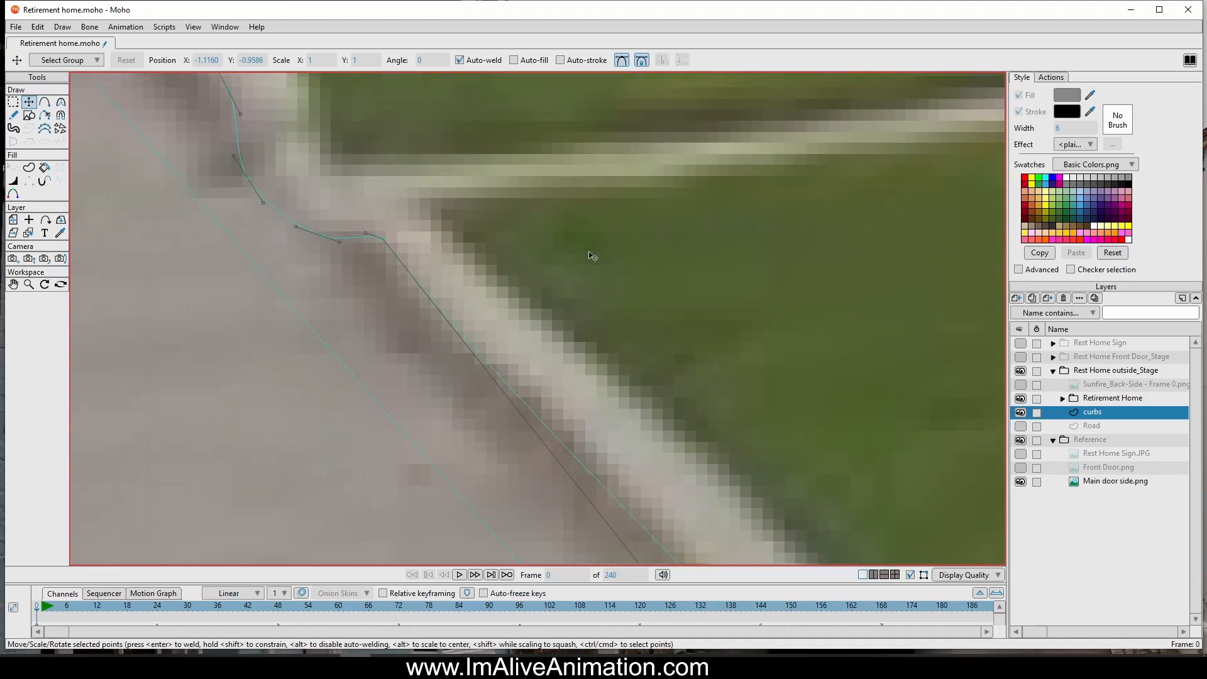
pyautogui.scroll(-4, 589, 256)
pyautogui.moveTo(653, 378); pyautogui.dragTo(431, 308)
pyautogui.moveTo(420, 369); pyautogui.dragTo(335, 277)
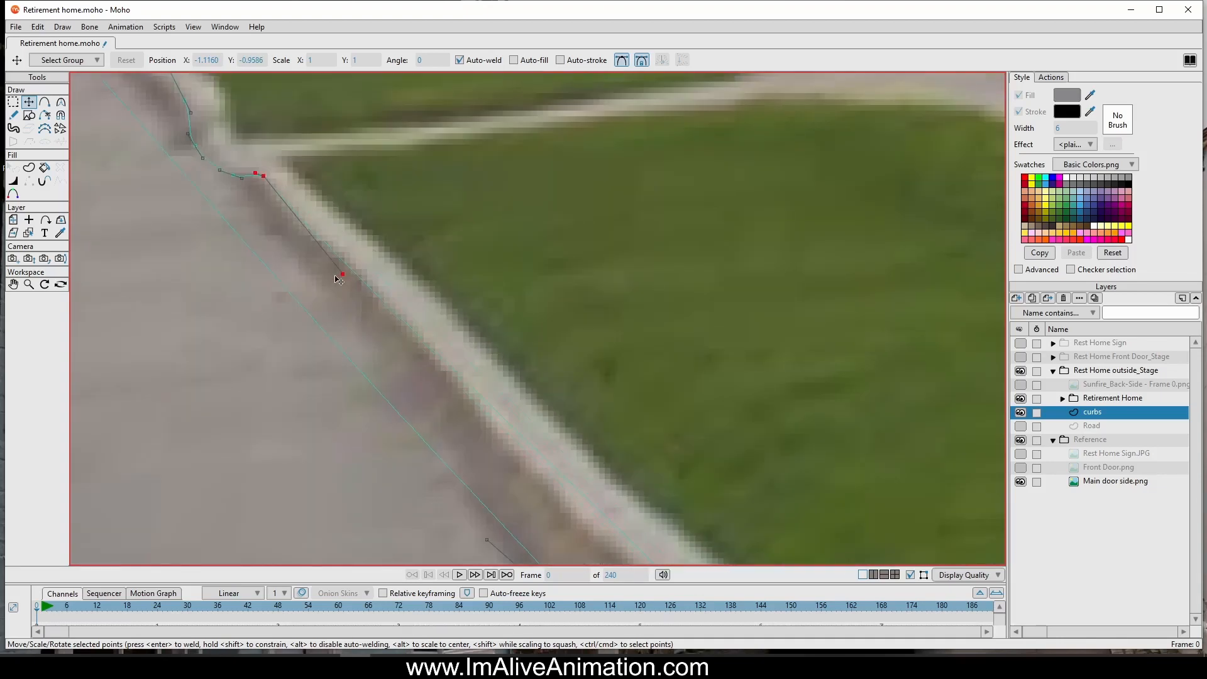
pyautogui.scroll(-3, 338, 280)
# Step: Reposition the points and handles where the curb face dips at the walkway opening
pyautogui.scroll(4, 444, 358)
pyautogui.moveTo(379, 371); pyautogui.dragTo(377, 379)
pyautogui.moveTo(248, 254); pyautogui.dragTo(232, 259)
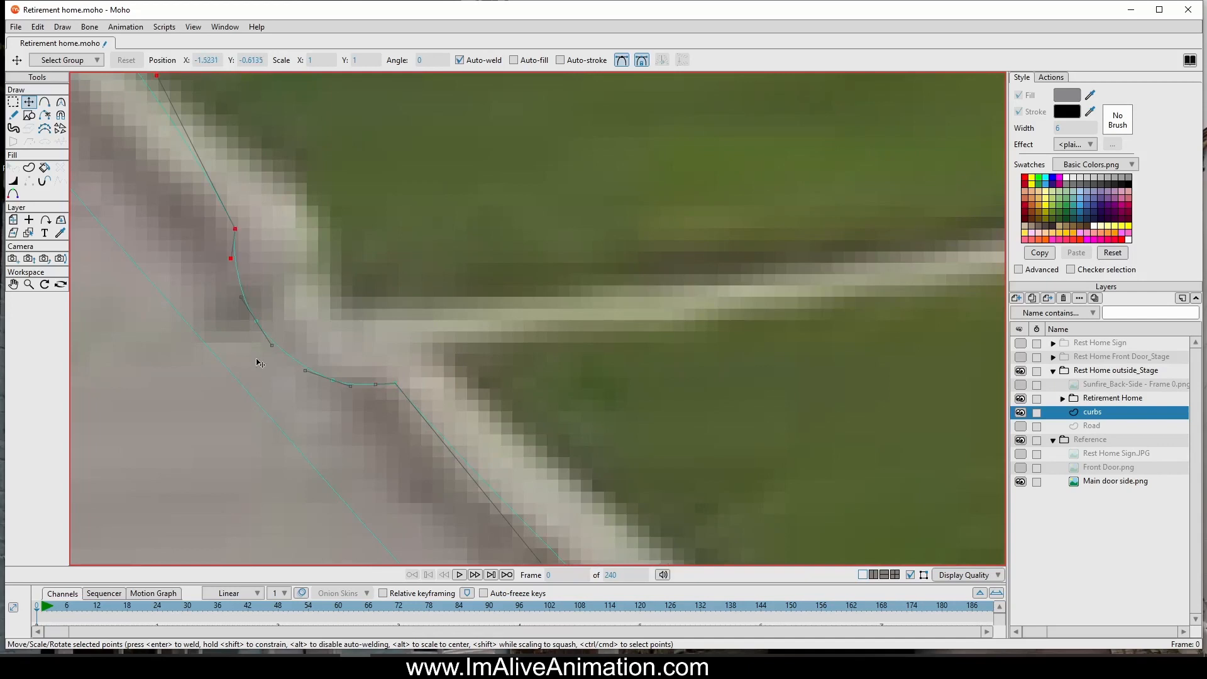
pyautogui.moveTo(272, 345); pyautogui.dragTo(312, 365)
pyautogui.moveTo(257, 320); pyautogui.dragTo(258, 313)
pyautogui.moveTo(232, 259); pyautogui.dragTo(254, 297)
pyautogui.scroll(-4, 380, 356)
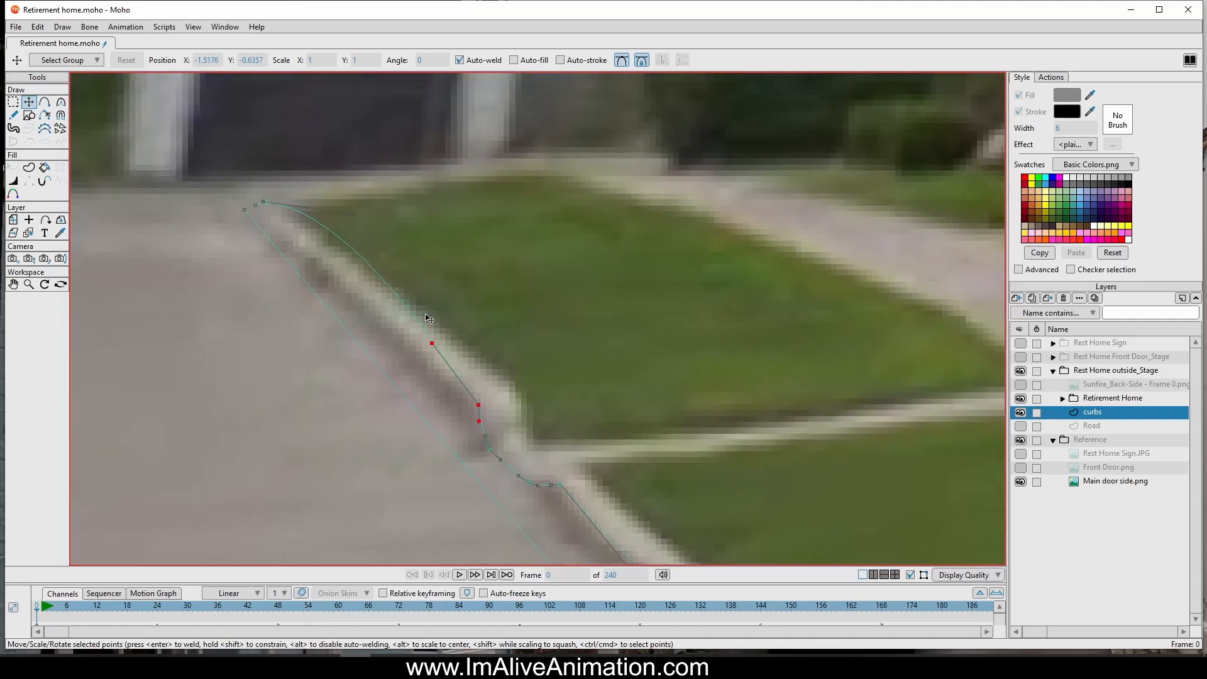
# Step: Align both edges of the far curb section with the photo by adjusting the handles between the walkway opening and the far tip
pyautogui.moveTo(425, 314); pyautogui.dragTo(422, 325)
pyautogui.moveTo(352, 215); pyautogui.dragTo(338, 281)
pyautogui.scroll(5, 296, 220)
pyautogui.moveTo(241, 194); pyautogui.dragTo(413, 203)
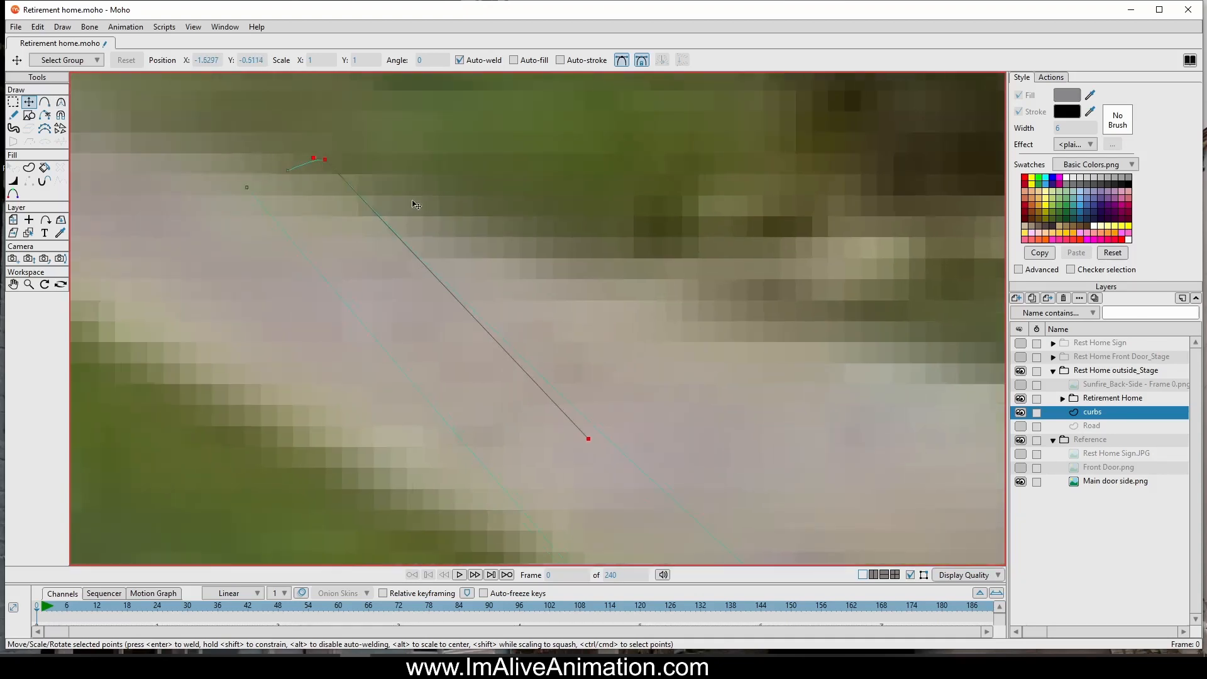
pyautogui.scroll(-1, 305, 189)
pyautogui.moveTo(294, 183); pyautogui.dragTo(264, 195)
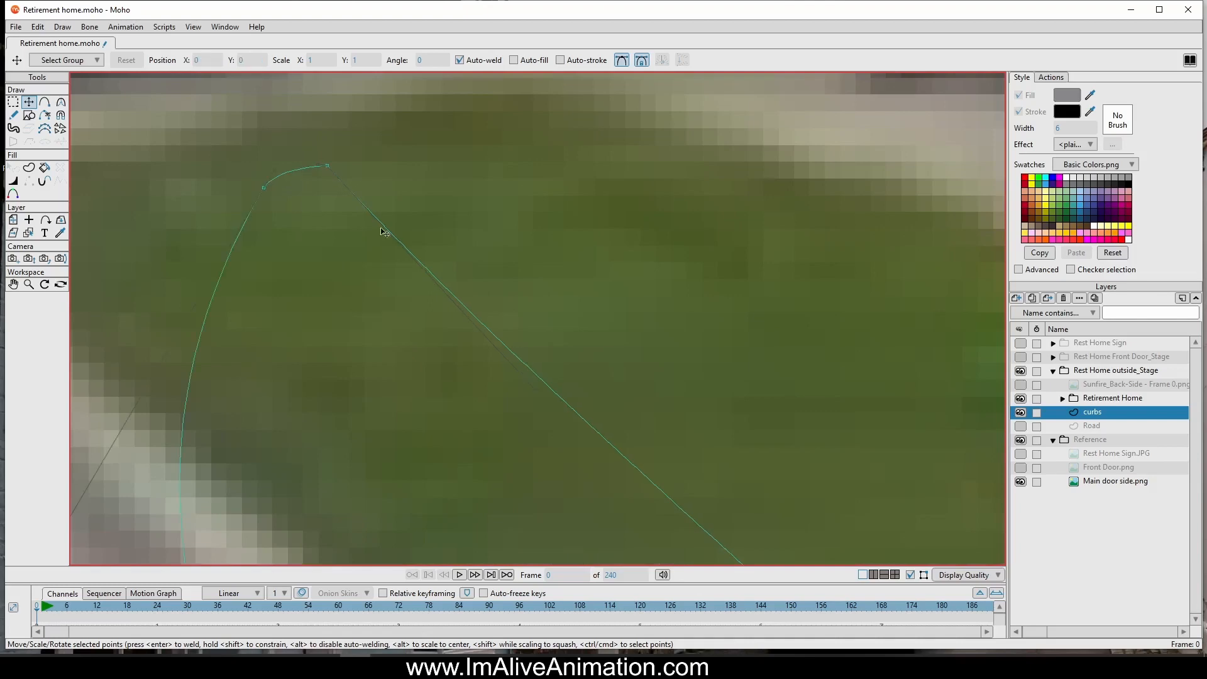
pyautogui.scroll(-3, 403, 239)
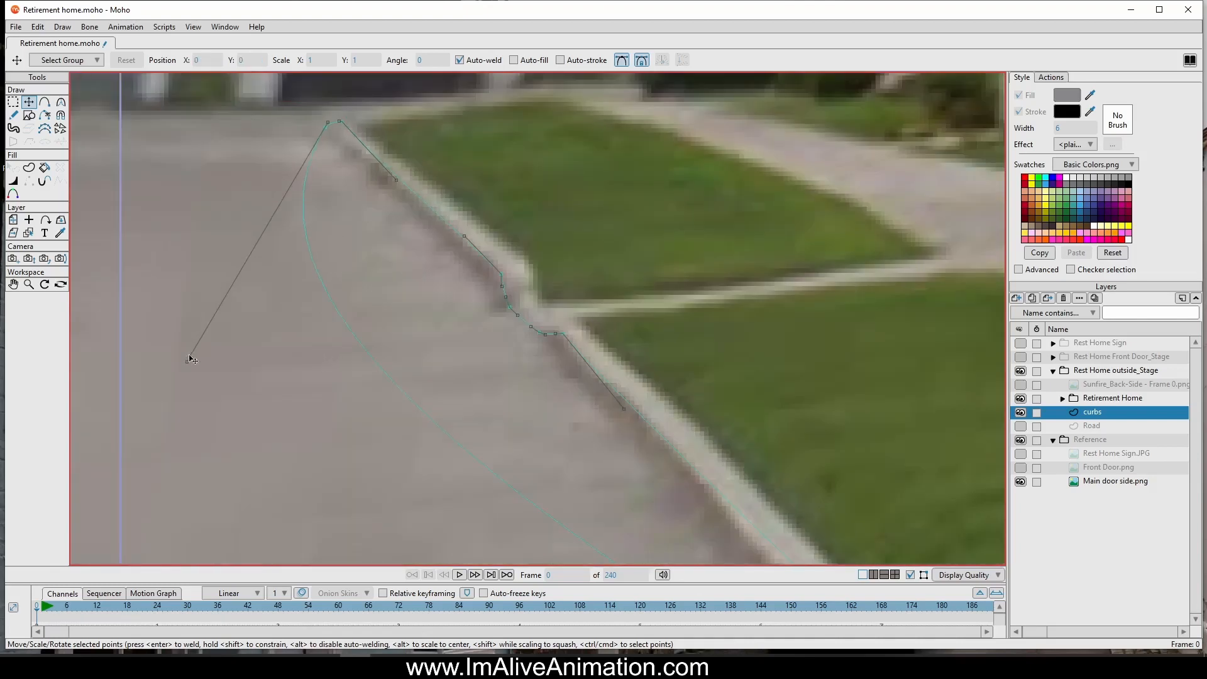
pyautogui.moveTo(190, 357); pyautogui.dragTo(459, 263)
pyautogui.scroll(-3, 629, 318)
pyautogui.moveTo(639, 308); pyautogui.dragTo(570, 256)
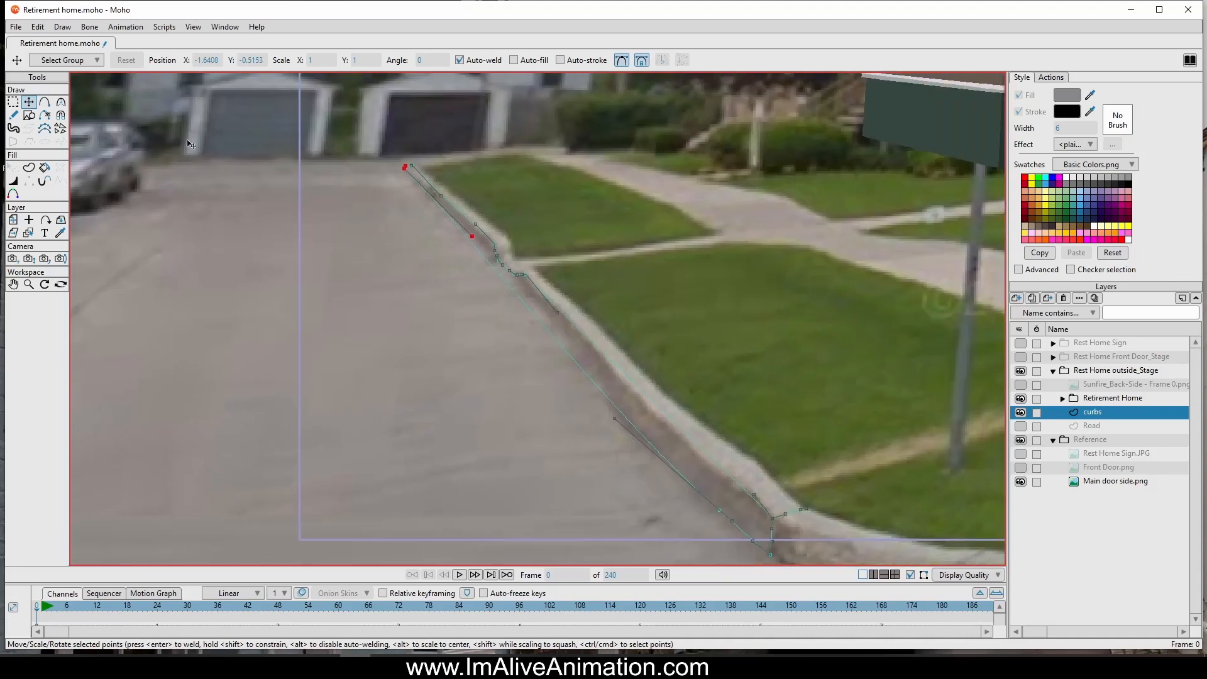
# Step: Add a point on the street-side base line just below the walkway opening and align it with the curb's base
pyautogui.click(44, 102)
pyautogui.click(525, 305)
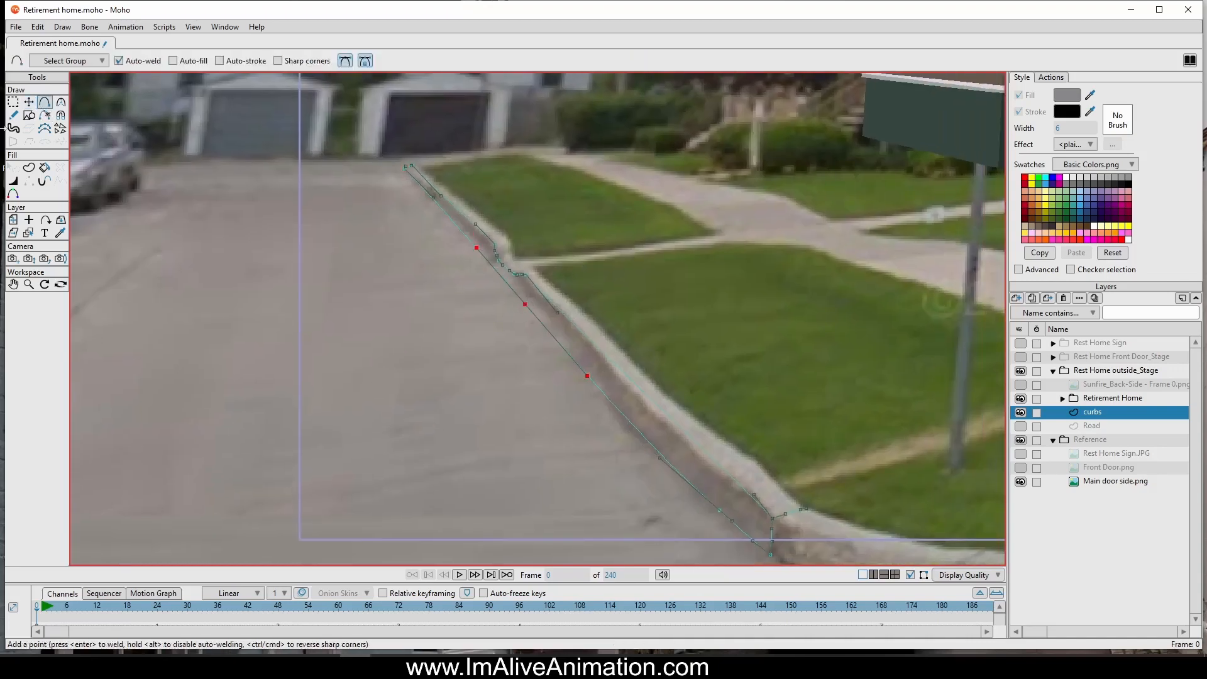
pyautogui.click(29, 102)
pyautogui.scroll(3, 382, 240)
pyautogui.moveTo(587, 340); pyautogui.dragTo(521, 364)
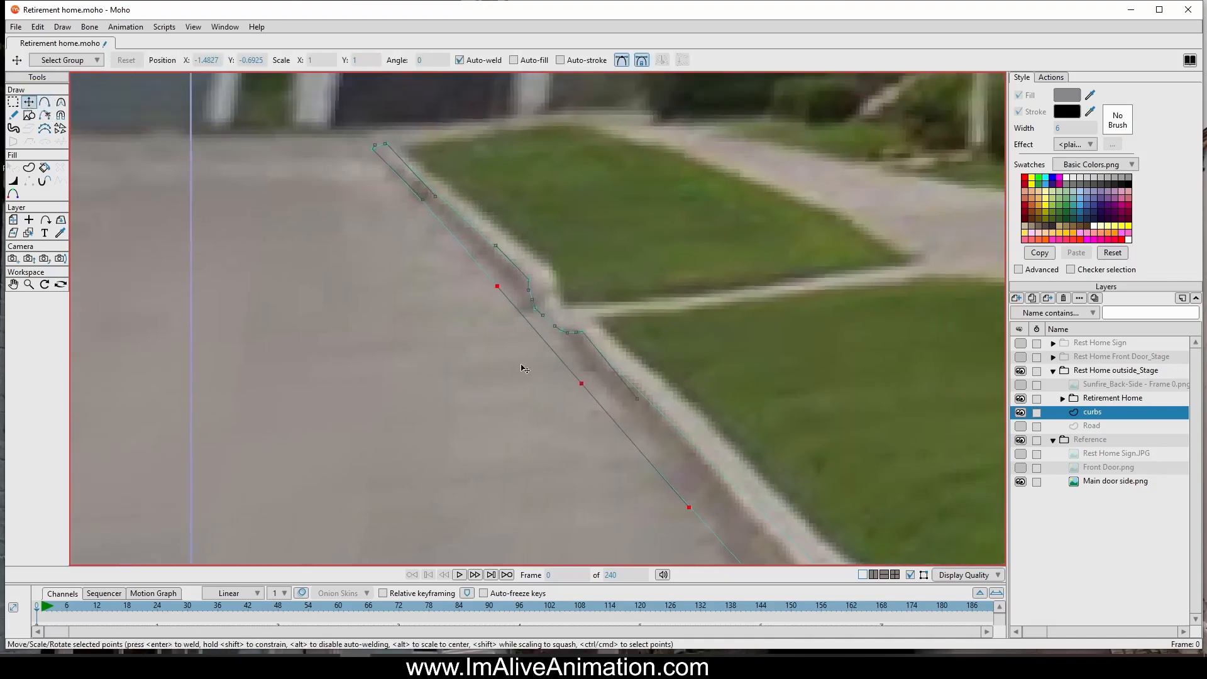
pyautogui.moveTo(584, 387); pyautogui.dragTo(582, 365)
# Step: Start the curb's top surface by drawing a short segment from the far-end corner across to the grass edge
pyautogui.click(442, 197)
pyautogui.click(45, 101)
pyautogui.scroll(3, 412, 171)
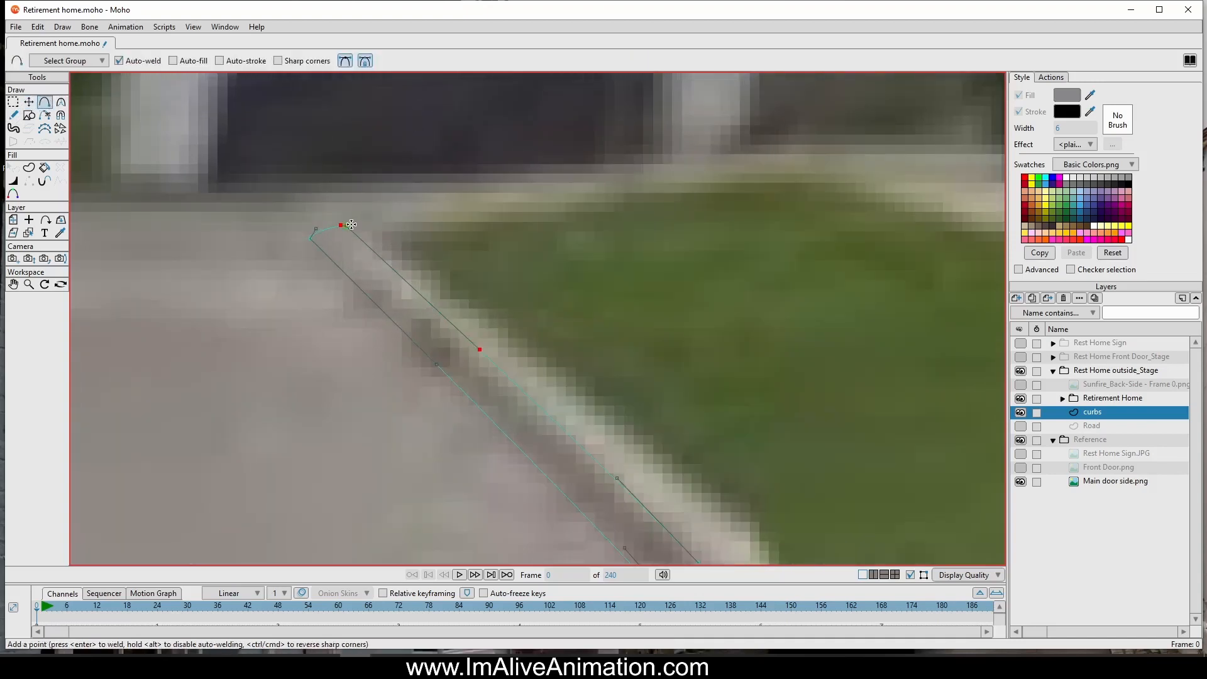
pyautogui.moveTo(351, 225); pyautogui.dragTo(396, 219)
pyautogui.scroll(-4, 402, 227)
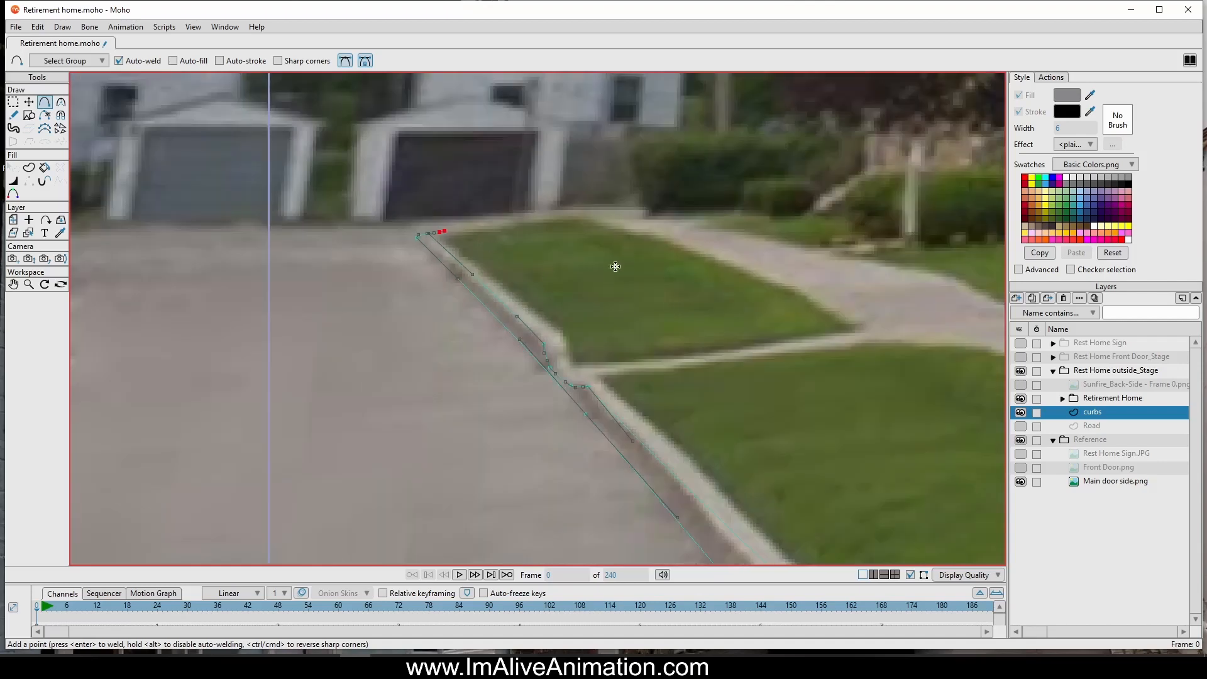
pyautogui.scroll(4, 496, 248)
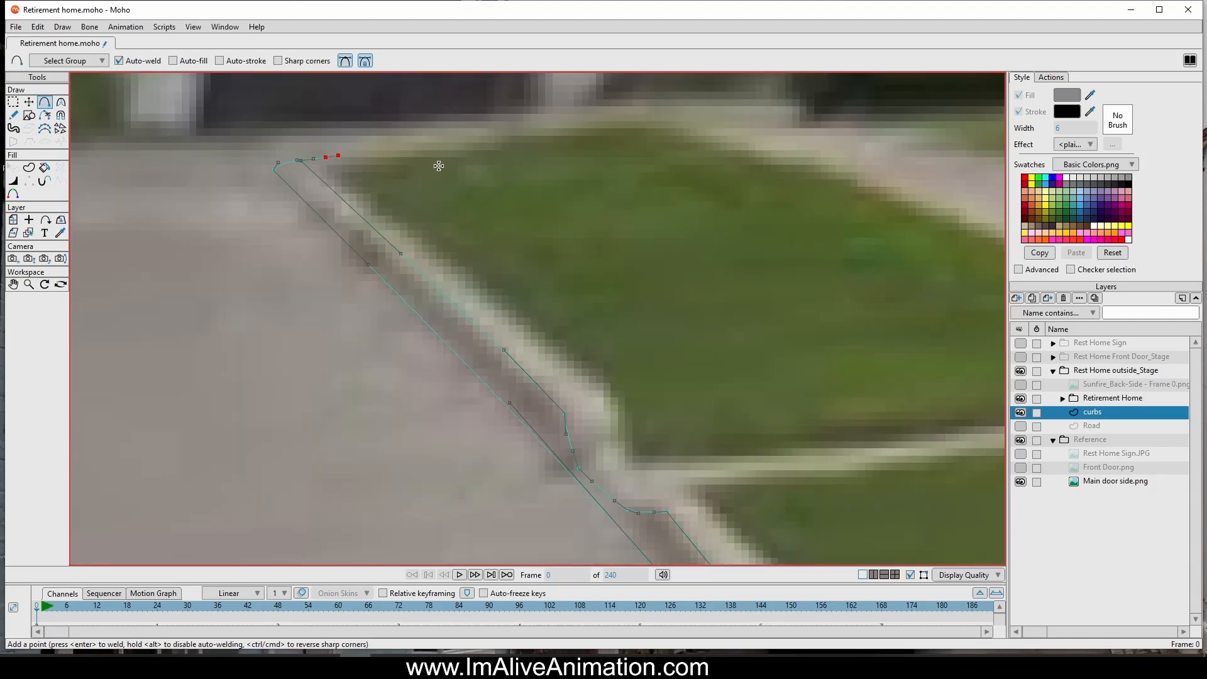
pyautogui.moveTo(337, 155); pyautogui.dragTo(352, 163)
pyautogui.scroll(-4, 647, 356)
pyautogui.scroll(4, 469, 264)
# Step: Trace the curb top's grass-side edge around the walkway opening to the near end, and add a midpoint to its long lower section
pyautogui.click(373, 221)
pyautogui.click(369, 236)
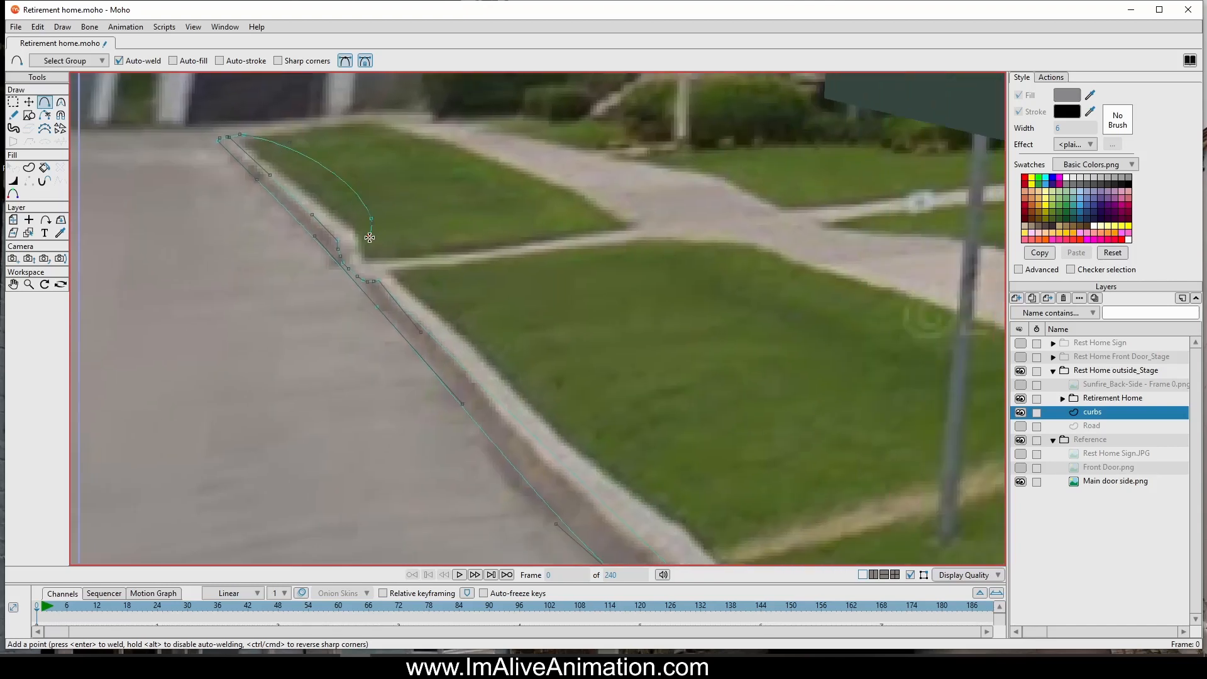
pyautogui.click(386, 246)
pyautogui.click(407, 244)
pyautogui.scroll(-2, 520, 291)
pyautogui.scroll(-2, 520, 292)
pyautogui.moveTo(520, 292); pyautogui.dragTo(374, 259)
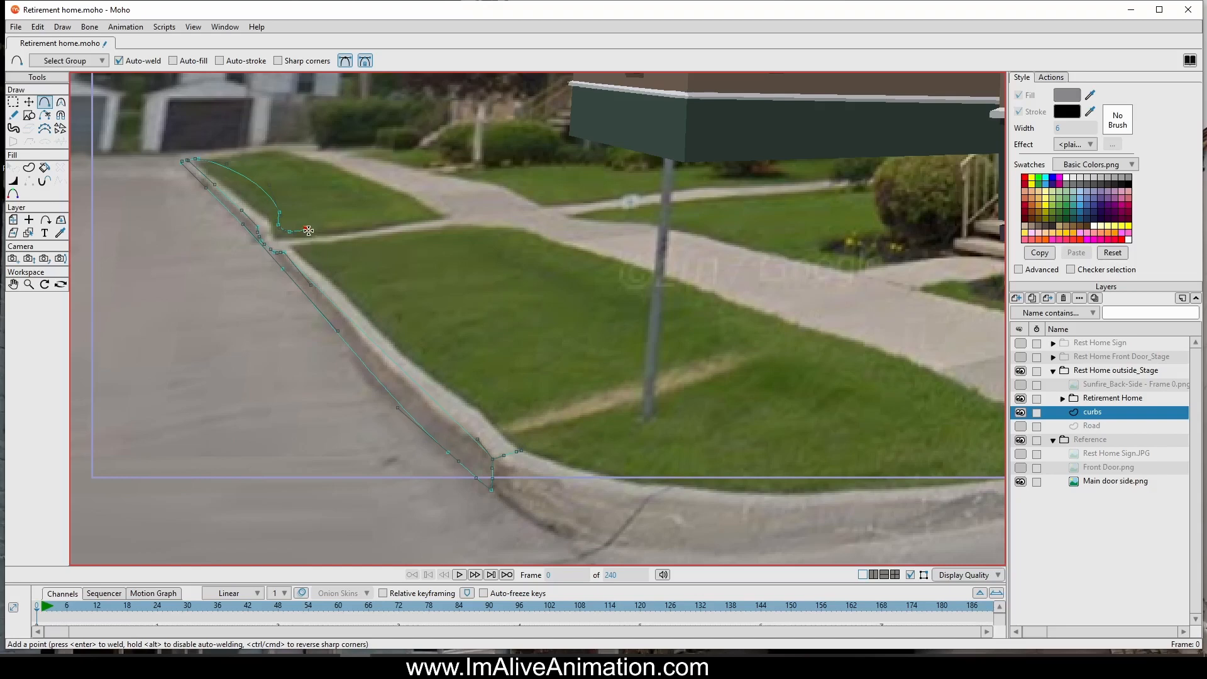
pyautogui.moveTo(308, 231); pyautogui.dragTo(521, 450)
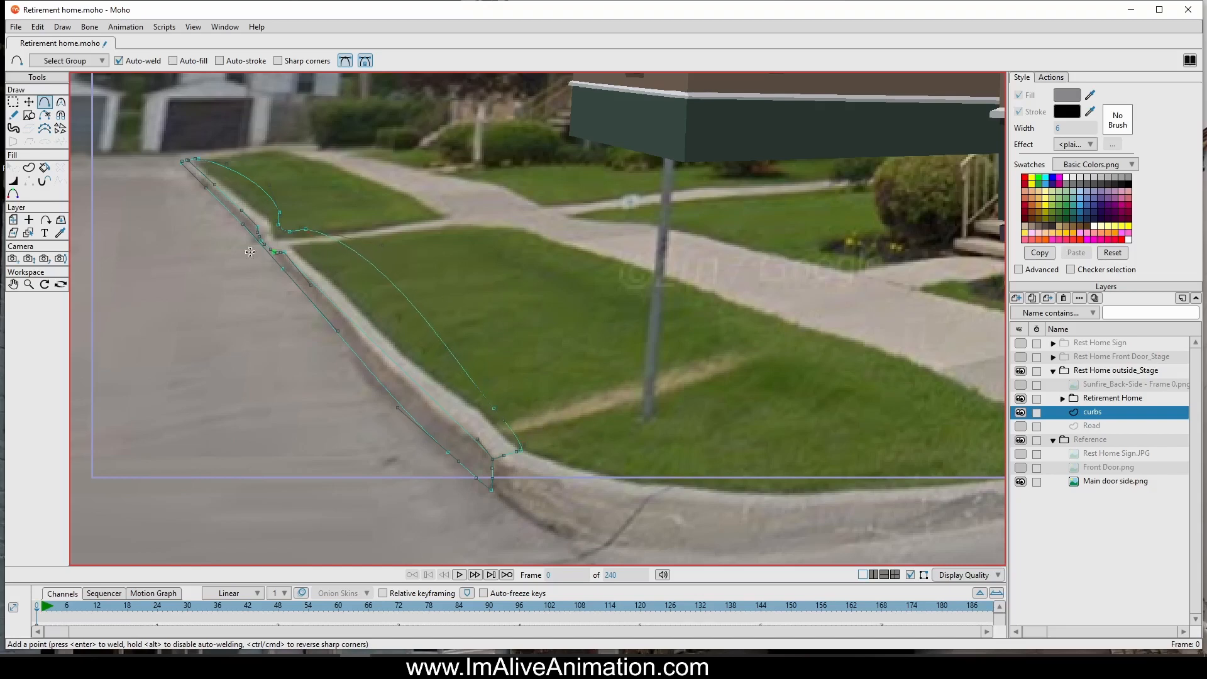
pyautogui.click(388, 278)
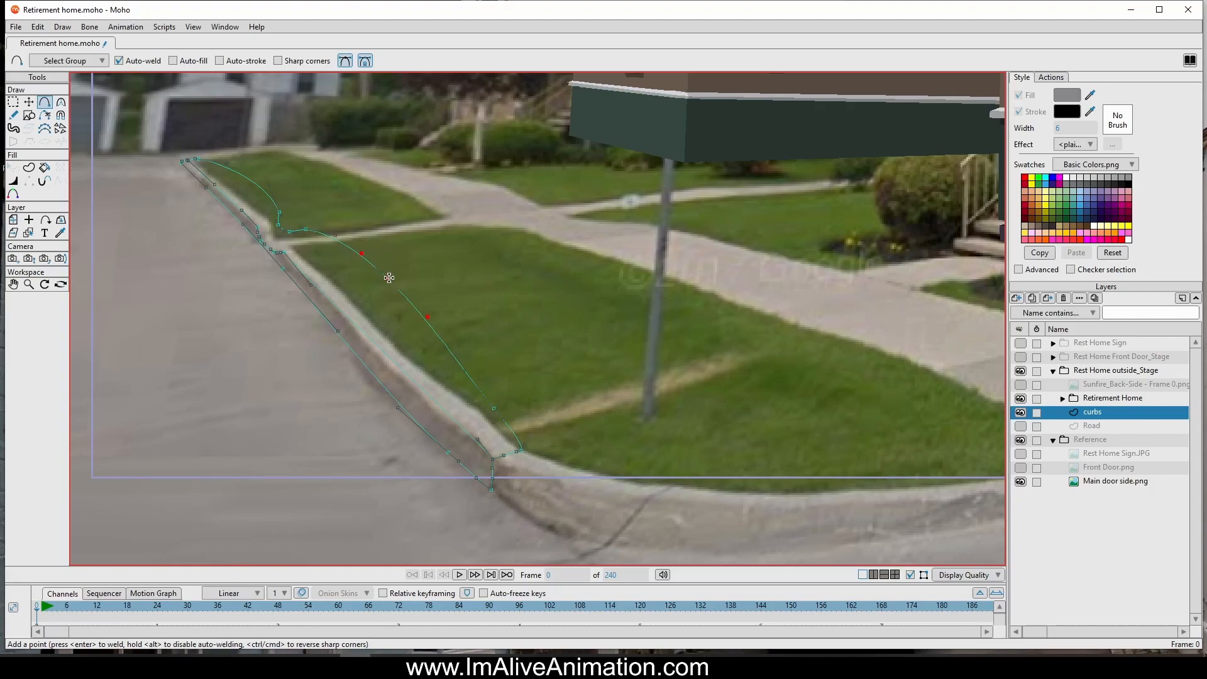
# Step: Move the grass-side points and handles above the walkway opening onto the curb's inner corner
pyautogui.click(29, 102)
pyautogui.scroll(3, 480, 289)
pyautogui.moveTo(478, 288); pyautogui.dragTo(706, 329)
pyautogui.scroll(3, 428, 226)
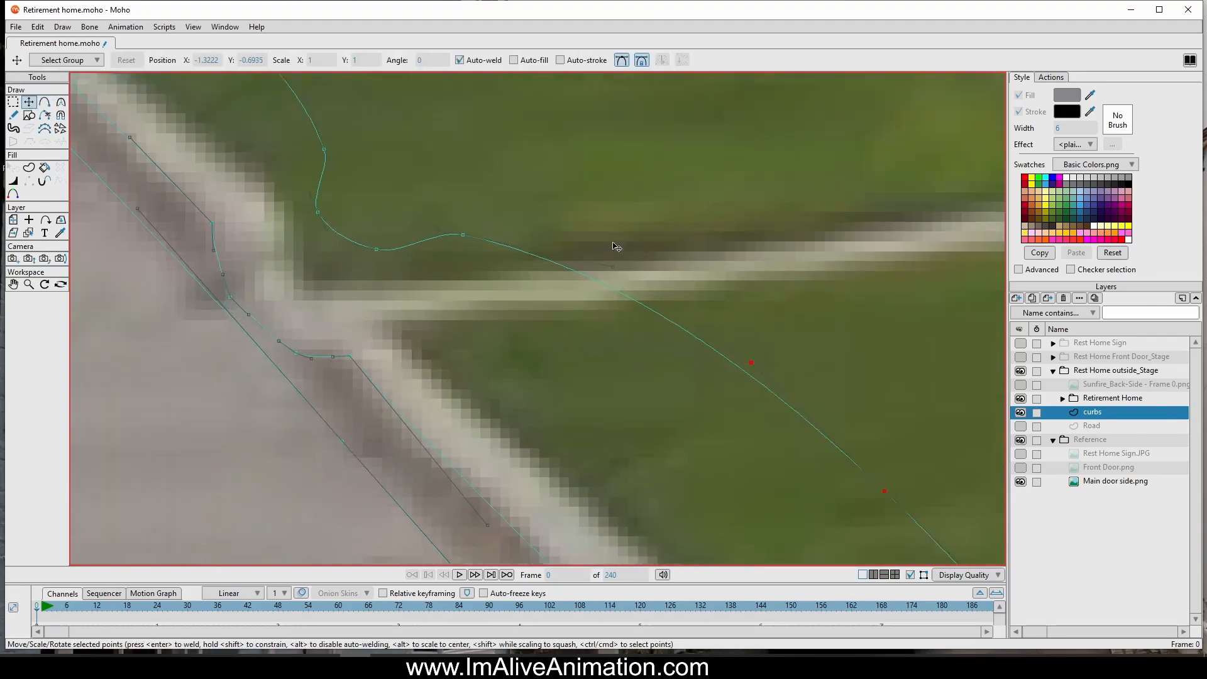
pyautogui.moveTo(486, 220); pyautogui.dragTo(465, 291)
pyautogui.moveTo(487, 155); pyautogui.dragTo(450, 222)
pyautogui.moveTo(426, 264); pyautogui.dragTo(443, 263)
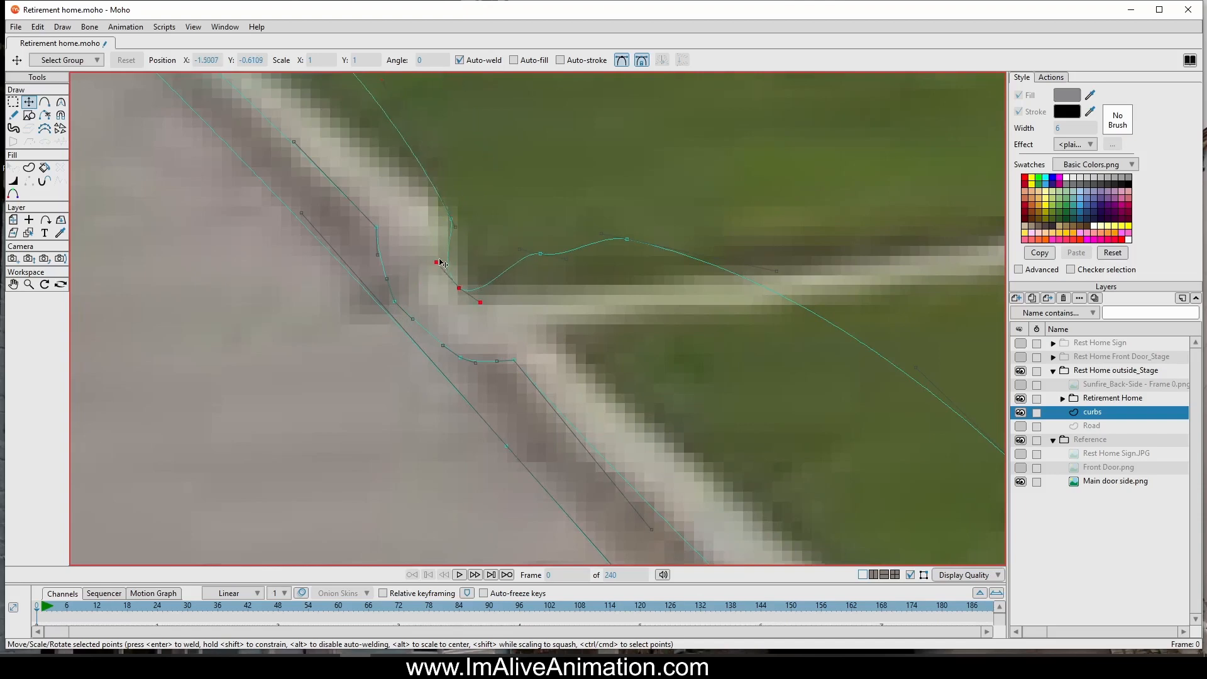
pyautogui.moveTo(450, 222); pyautogui.dragTo(429, 210)
pyautogui.click(44, 101)
pyautogui.moveTo(579, 138); pyautogui.dragTo(547, 189)
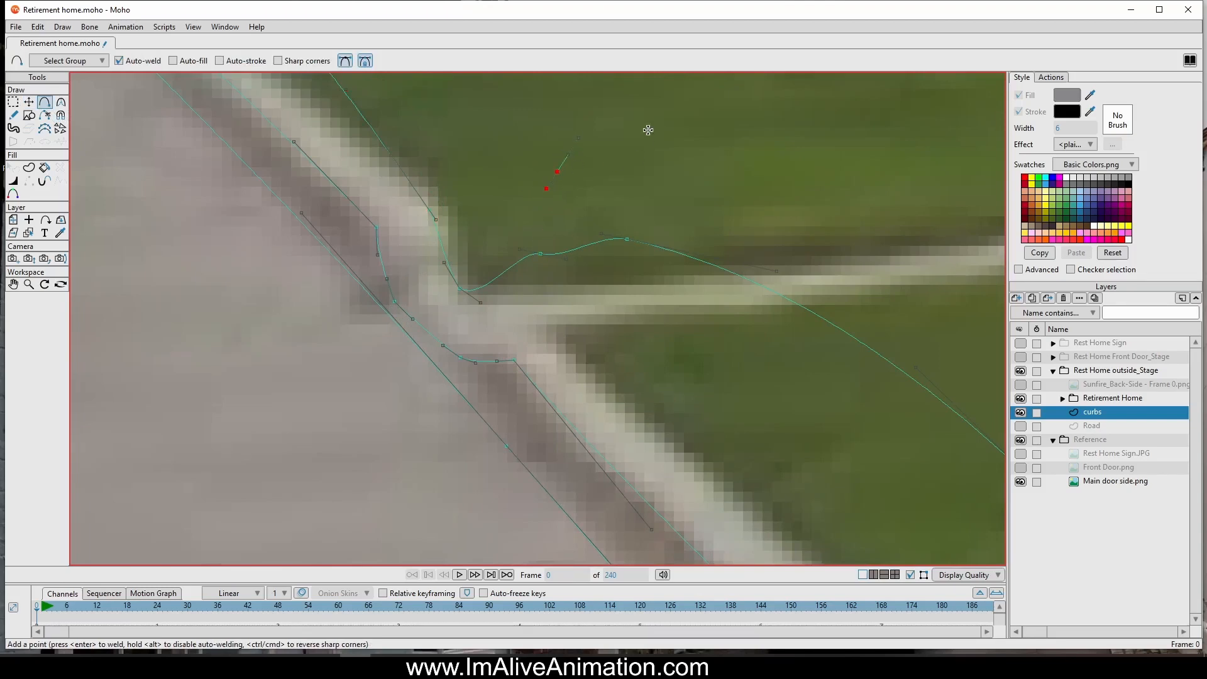
pyautogui.hotkey('ctrl', 'z')
pyautogui.click(29, 101)
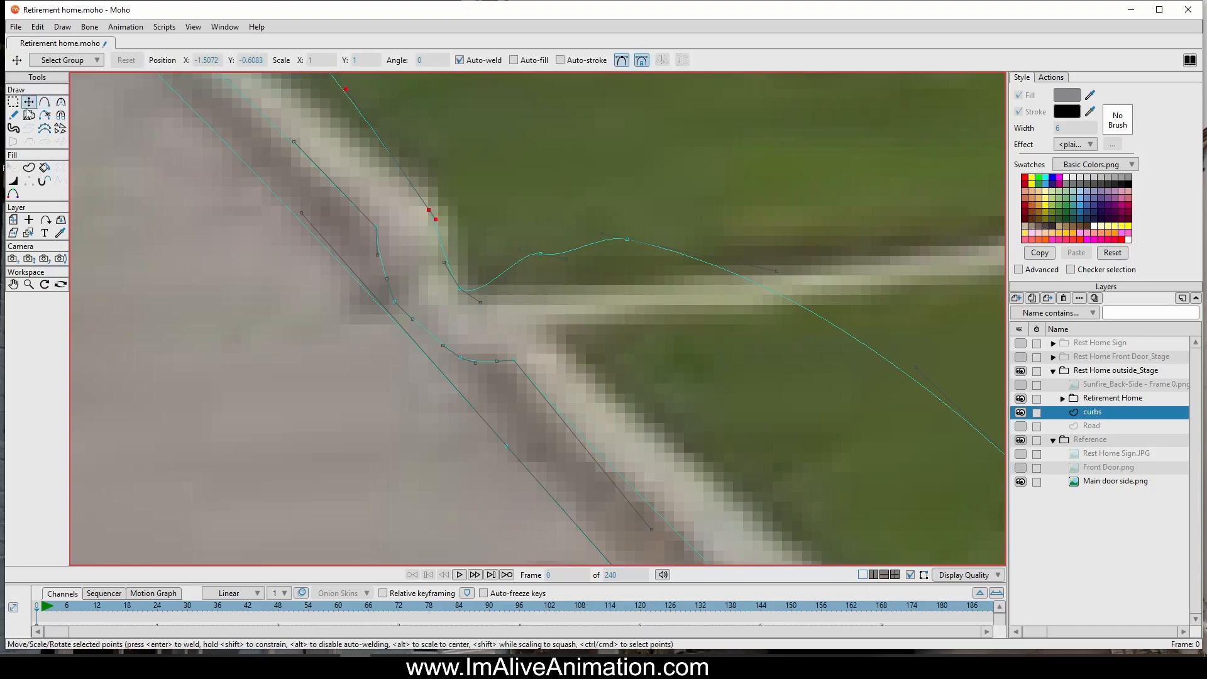
# Step: Fit the grass-side points and handles around the walkway opening to the curb's inner edge
pyautogui.scroll(-2, 284, 248)
pyautogui.moveTo(445, 254); pyautogui.dragTo(415, 302)
pyautogui.scroll(3, 427, 293)
pyautogui.moveTo(591, 192); pyautogui.dragTo(435, 296)
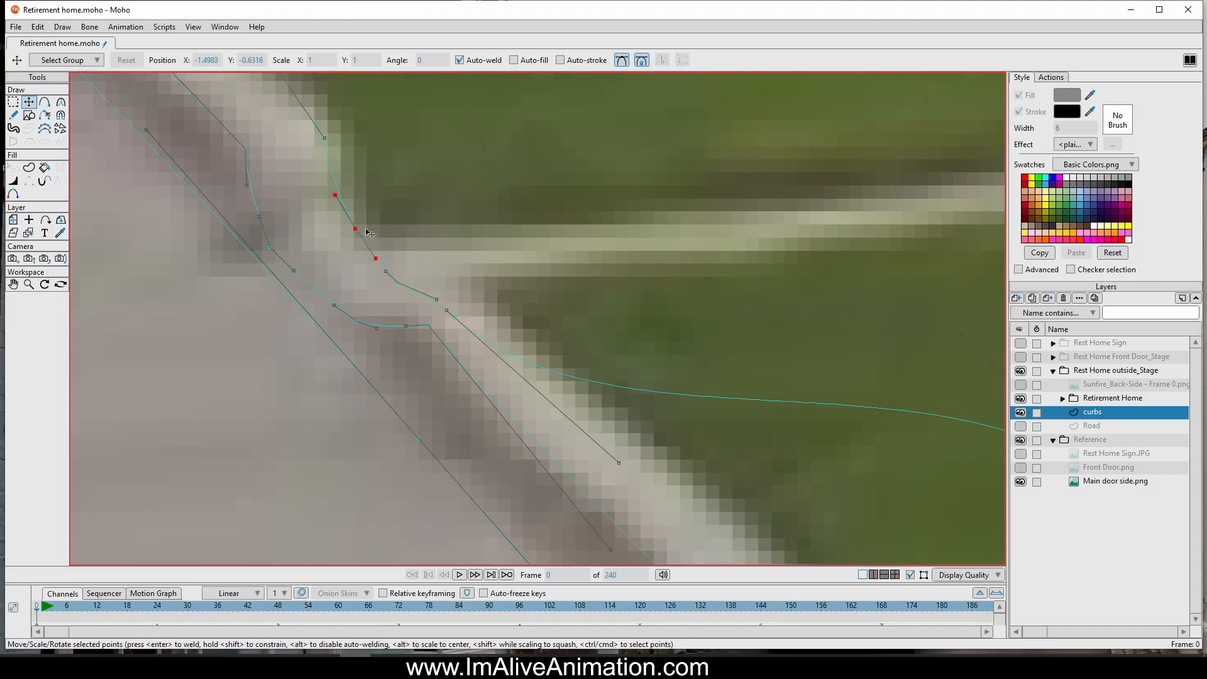
pyautogui.moveTo(355, 228); pyautogui.dragTo(343, 236)
pyautogui.moveTo(388, 271)
pyautogui.mouseDown()
pyautogui.moveTo(376, 277)
pyautogui.moveTo(388, 283)
pyautogui.mouseUp()
pyautogui.moveTo(447, 311); pyautogui.dragTo(466, 307)
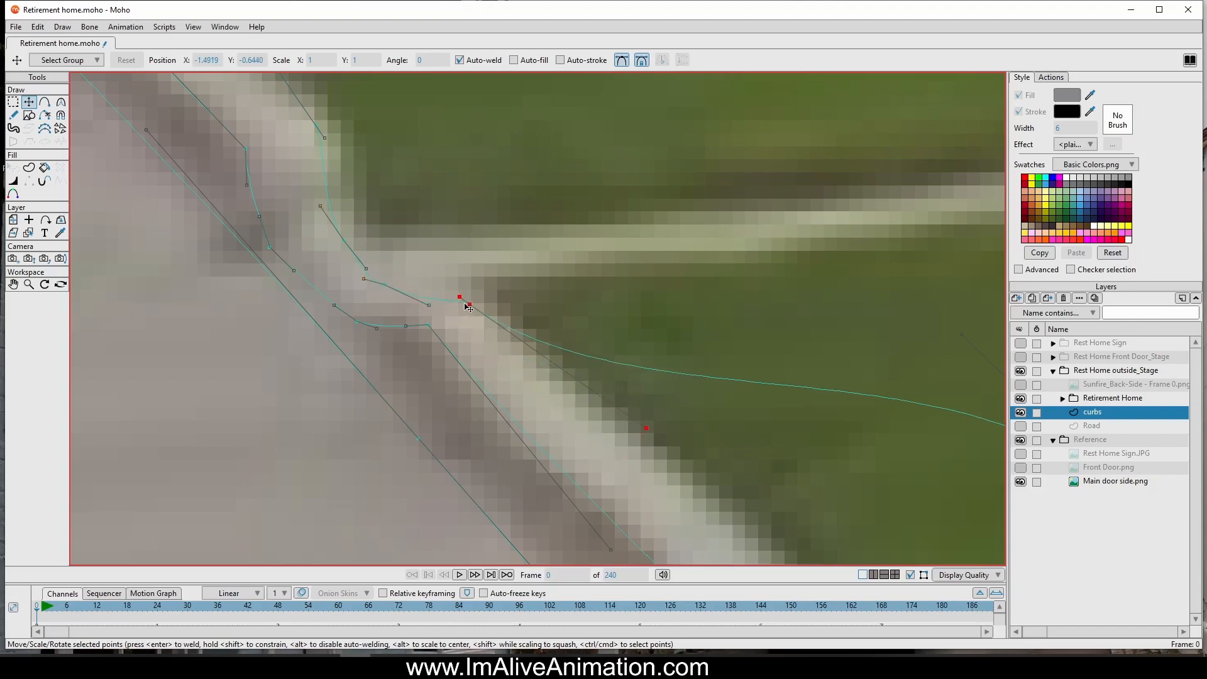
# Step: Adjust the grass-side handles at the far end and above the walkway opening so the upper section follows the curb edge
pyautogui.scroll(-3, 448, 263)
pyautogui.moveTo(434, 221); pyautogui.dragTo(566, 335)
pyautogui.scroll(2, 469, 228)
pyautogui.moveTo(431, 166); pyautogui.dragTo(410, 249)
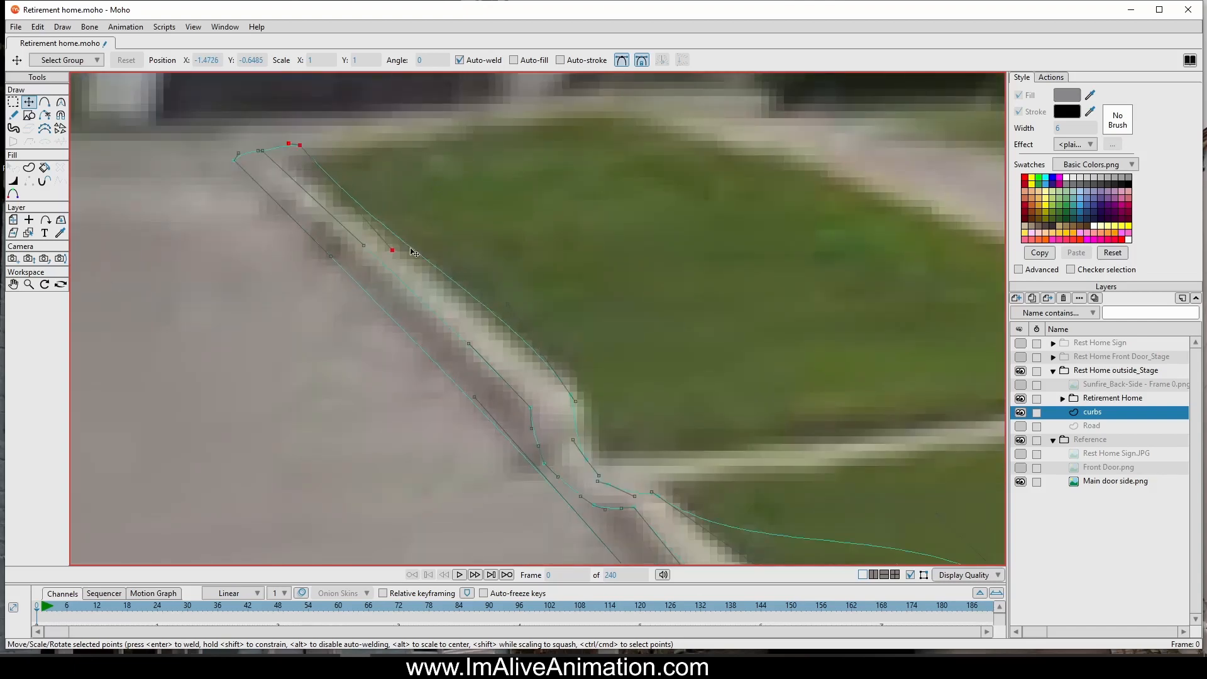
pyautogui.moveTo(301, 137); pyautogui.dragTo(292, 148)
pyautogui.moveTo(364, 275); pyautogui.dragTo(363, 216)
pyautogui.moveTo(575, 400); pyautogui.dragTo(572, 399)
pyautogui.moveTo(526, 305); pyautogui.dragTo(516, 345)
# Step: Move the two grass-side points between the walkway opening and the near end onto the curb's grass edge
pyautogui.moveTo(646, 371); pyautogui.dragTo(568, 264)
pyautogui.moveTo(643, 276); pyautogui.dragTo(590, 216)
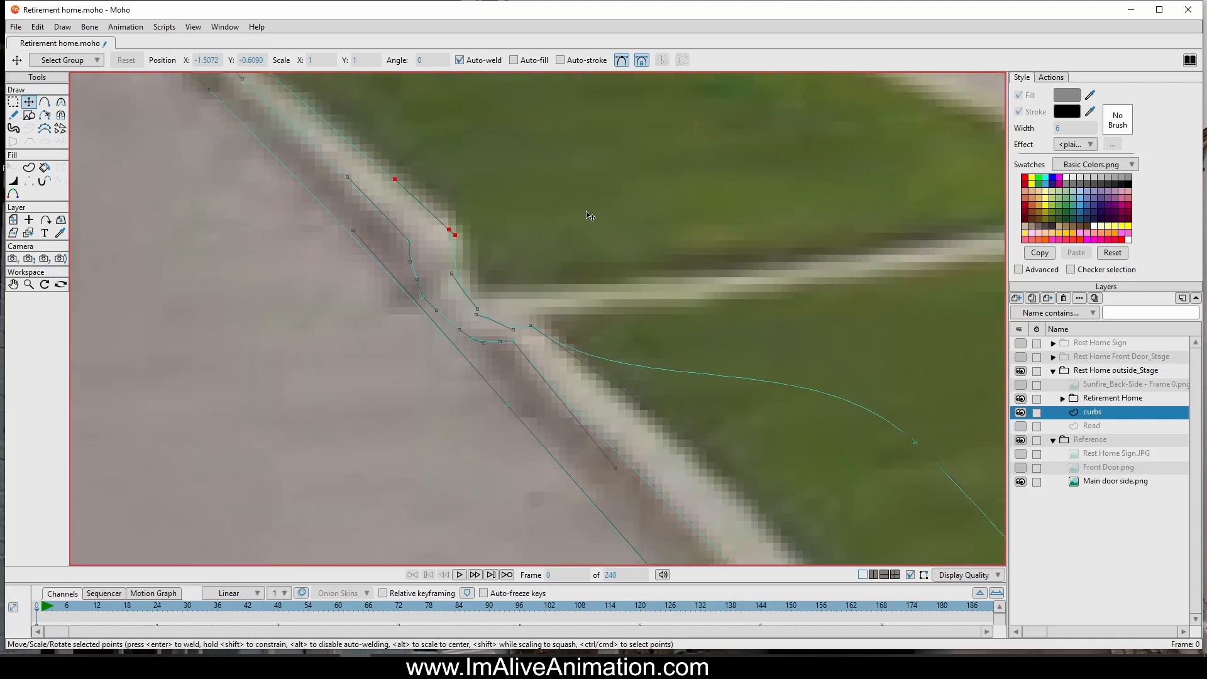
pyautogui.scroll(-4, 701, 292)
pyautogui.moveTo(663, 384); pyautogui.dragTo(575, 251)
pyautogui.moveTo(604, 210); pyautogui.dragTo(569, 275)
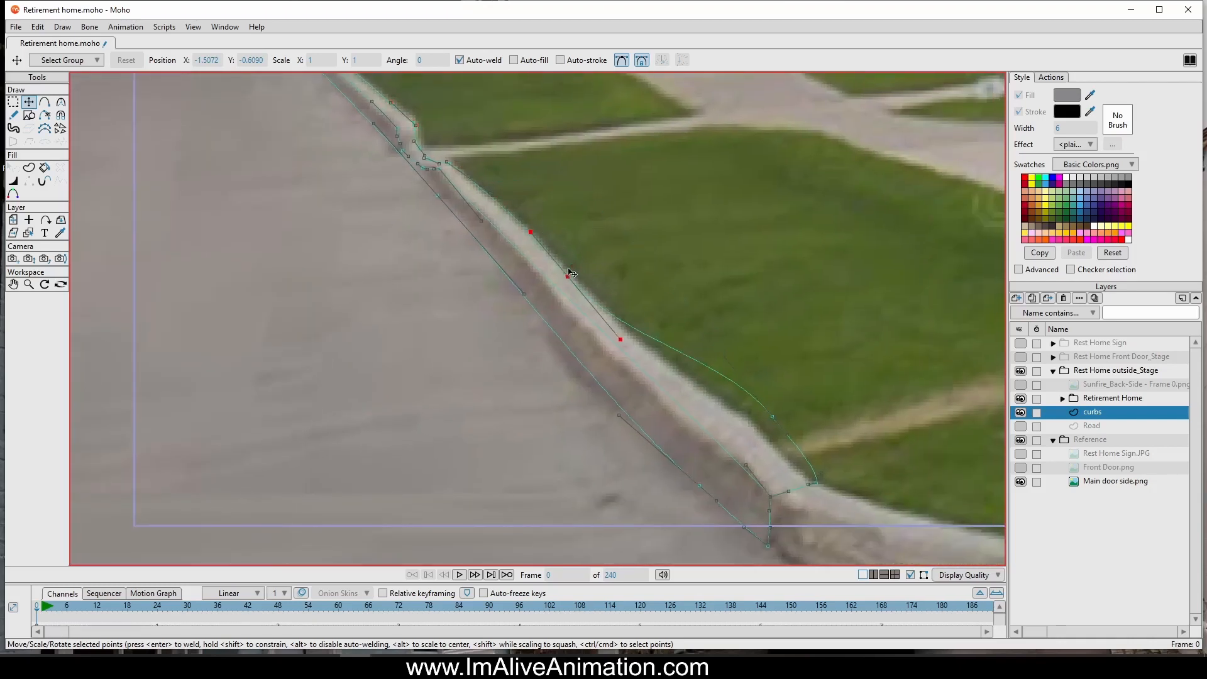
pyautogui.scroll(3, 858, 405)
pyautogui.moveTo(836, 522); pyautogui.dragTo(680, 303)
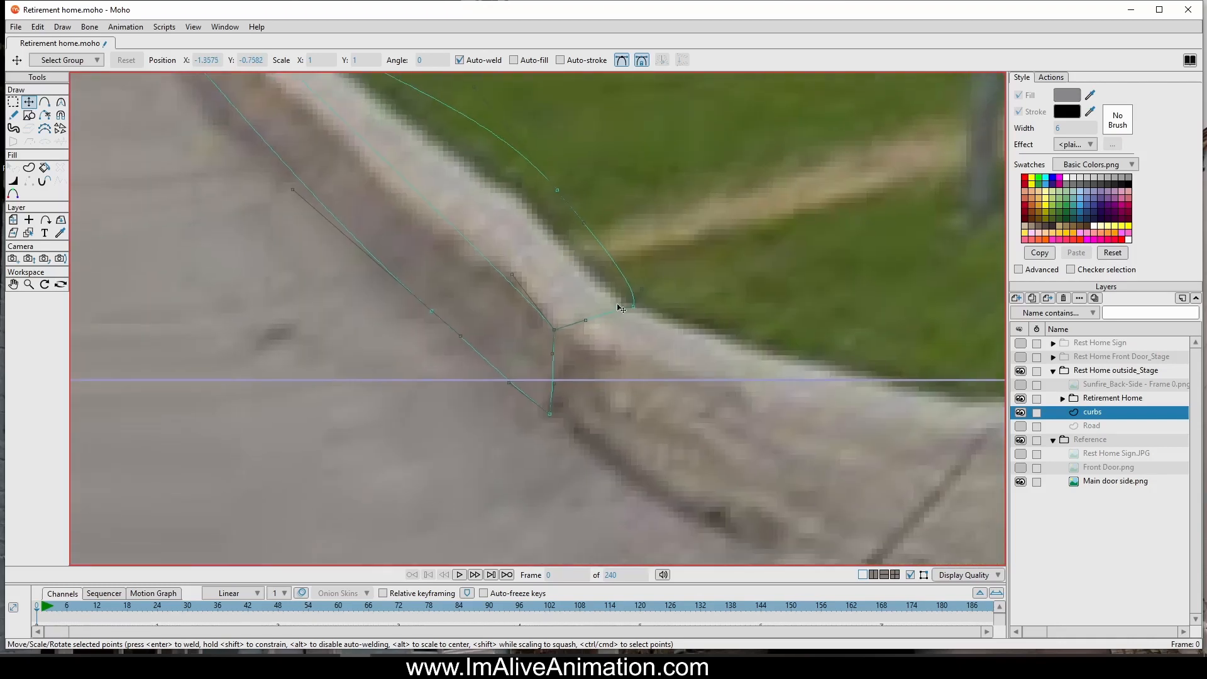
pyautogui.moveTo(557, 190); pyautogui.dragTo(527, 208)
pyautogui.scroll(-4, 536, 211)
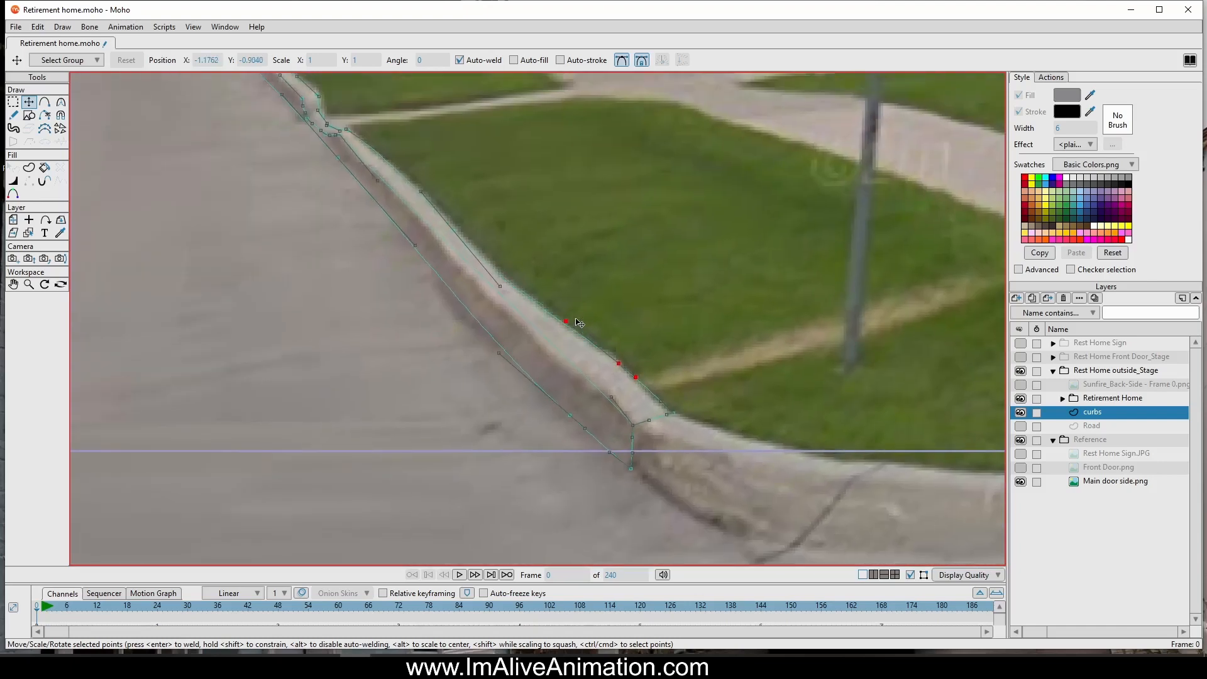
# Step: Draw dividing lines across the curb's face and top just below the walkway opening, and adjust the face divider's curve
pyautogui.scroll(-2, 640, 297)
pyautogui.scroll(6, 425, 315)
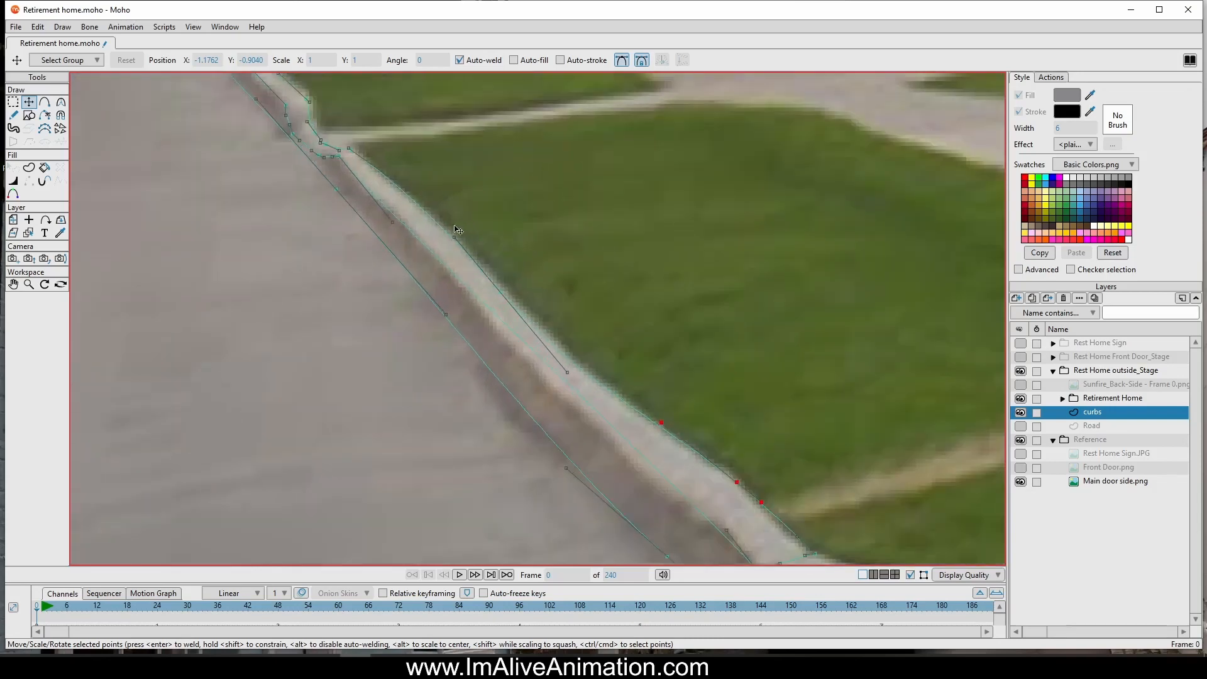
pyautogui.scroll(2, 425, 315)
pyautogui.click(45, 102)
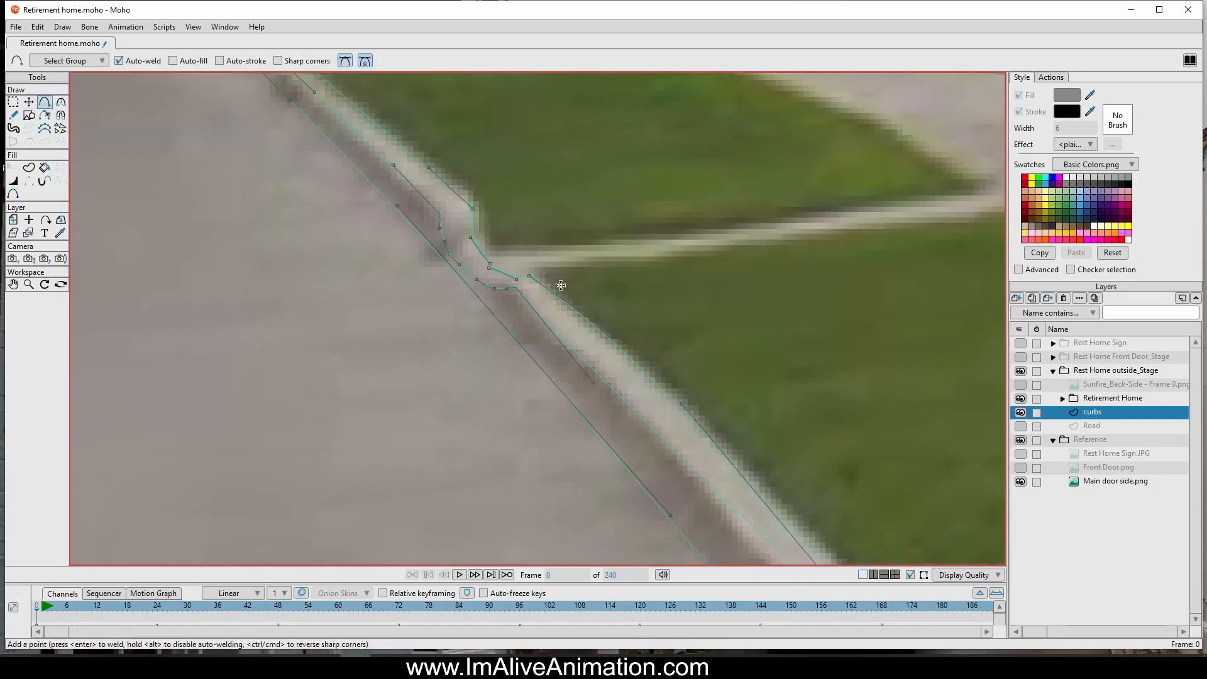
pyautogui.scroll(3, 634, 314)
pyautogui.moveTo(423, 286); pyautogui.dragTo(422, 358)
pyautogui.moveTo(427, 275); pyautogui.dragTo(458, 261)
pyautogui.click(28, 102)
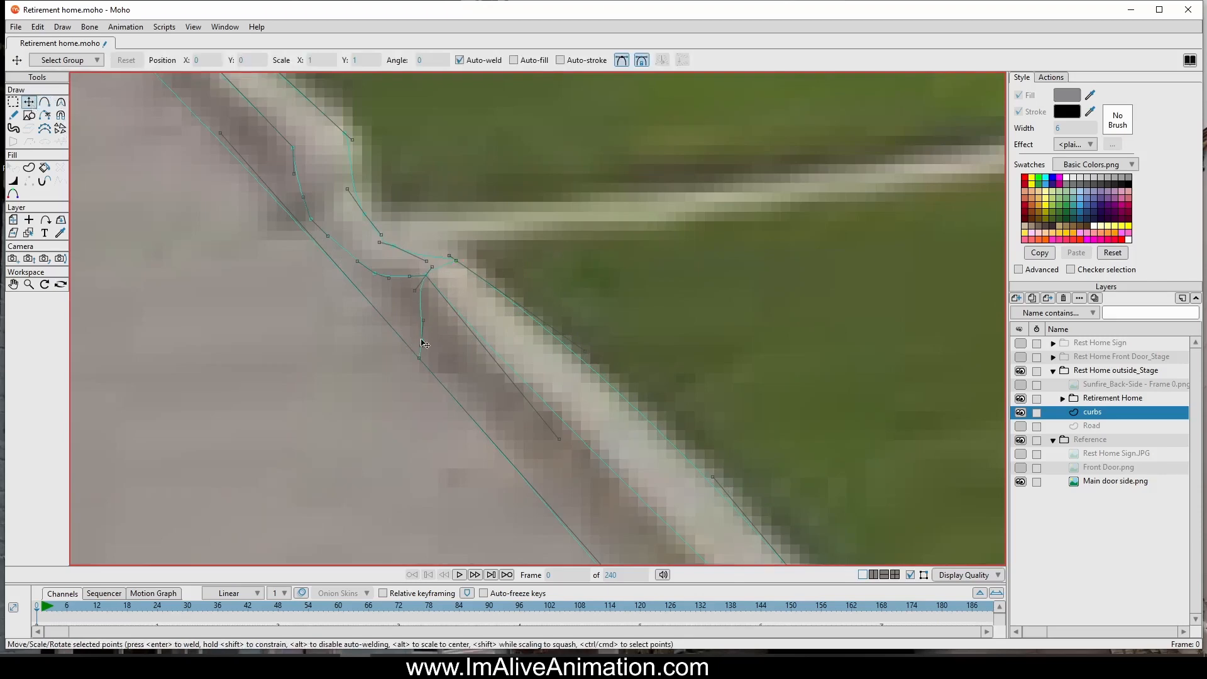
pyautogui.moveTo(421, 341); pyautogui.dragTo(413, 332)
# Step: Draw matching dividing lines across the curb's face and top just above the walkway opening, and fit their points to the curb
pyautogui.scroll(-2, 359, 328)
pyautogui.moveTo(255, 293); pyautogui.dragTo(410, 384)
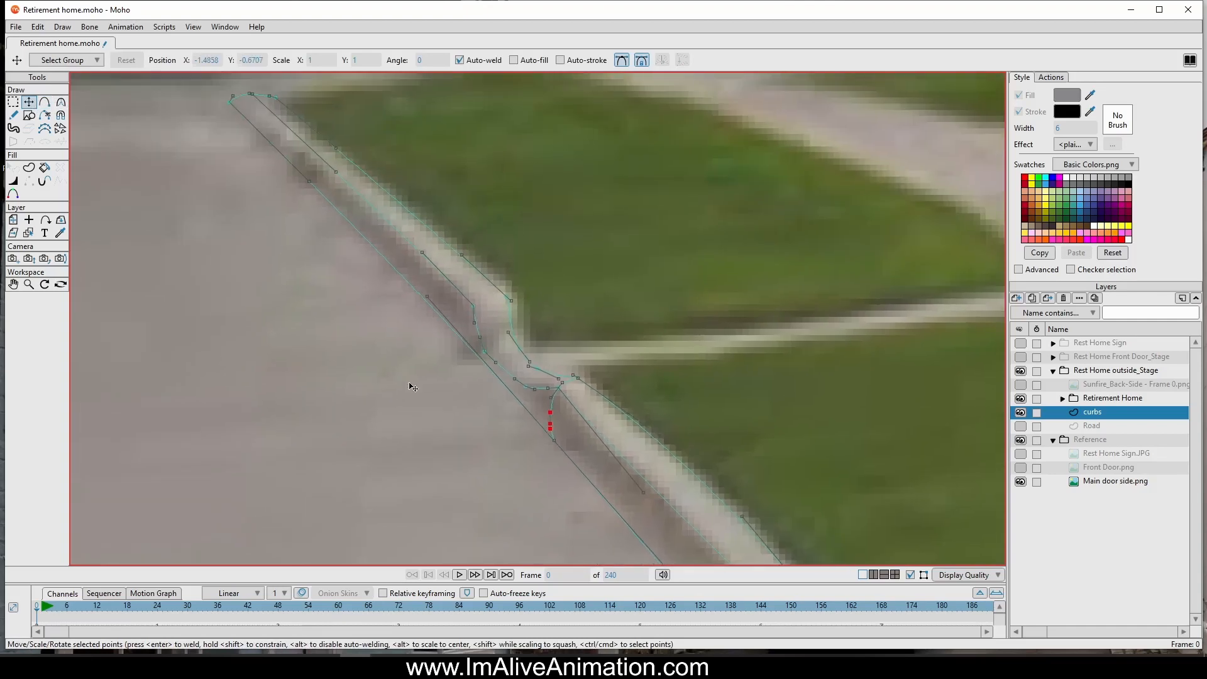
pyautogui.click(45, 101)
pyautogui.scroll(2, 484, 309)
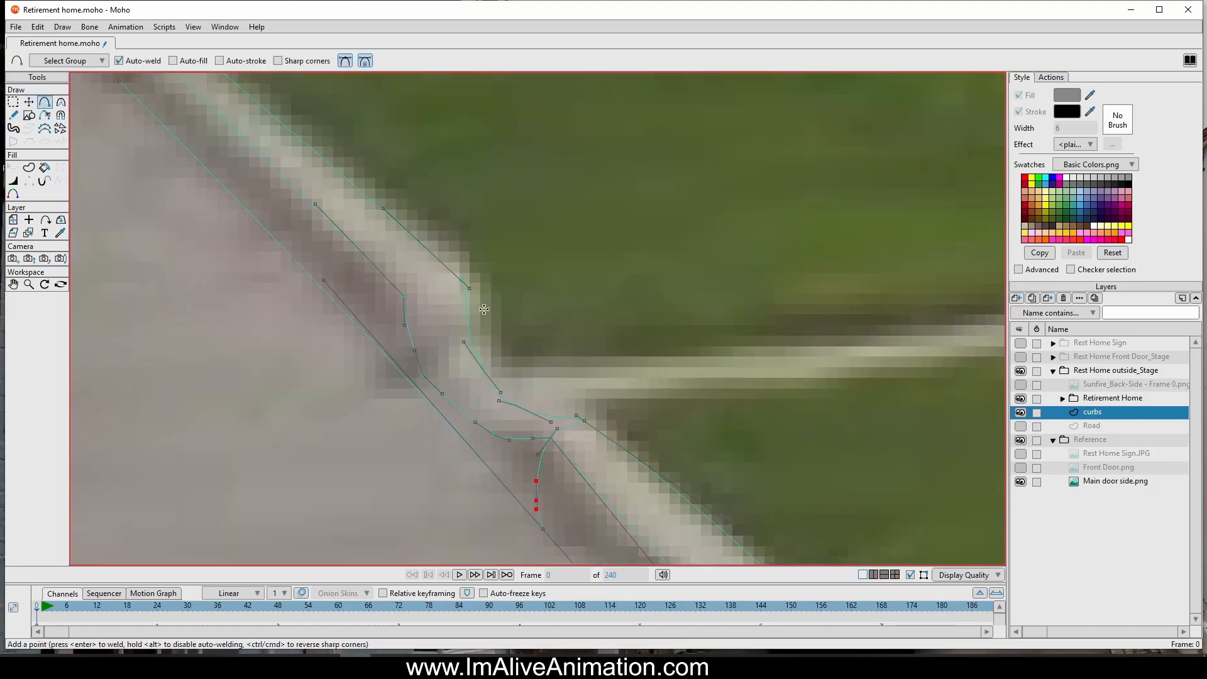
pyautogui.moveTo(465, 283); pyautogui.dragTo(391, 350)
pyautogui.click(29, 102)
pyautogui.scroll(3, 462, 393)
pyautogui.moveTo(335, 326); pyautogui.dragTo(336, 337)
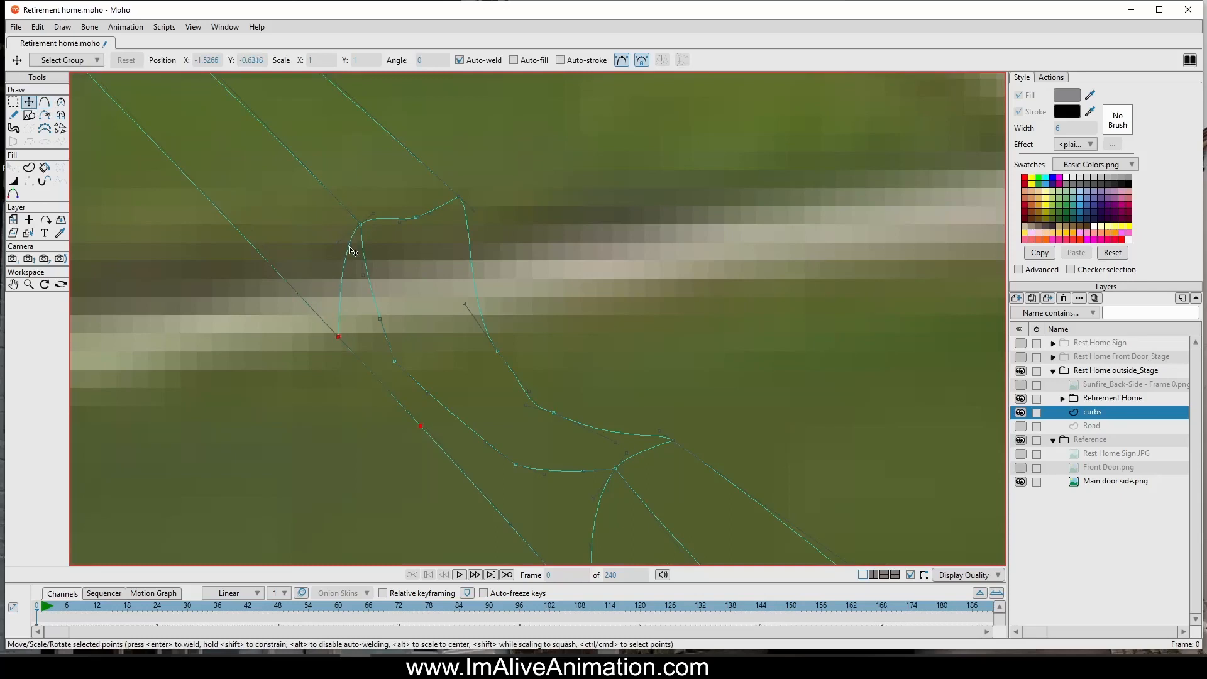
pyautogui.moveTo(340, 242); pyautogui.dragTo(358, 274)
pyautogui.moveTo(420, 220)
pyautogui.mouseDown()
pyautogui.moveTo(438, 228)
pyautogui.moveTo(421, 229)
pyautogui.mouseUp()
pyautogui.scroll(-5, 431, 227)
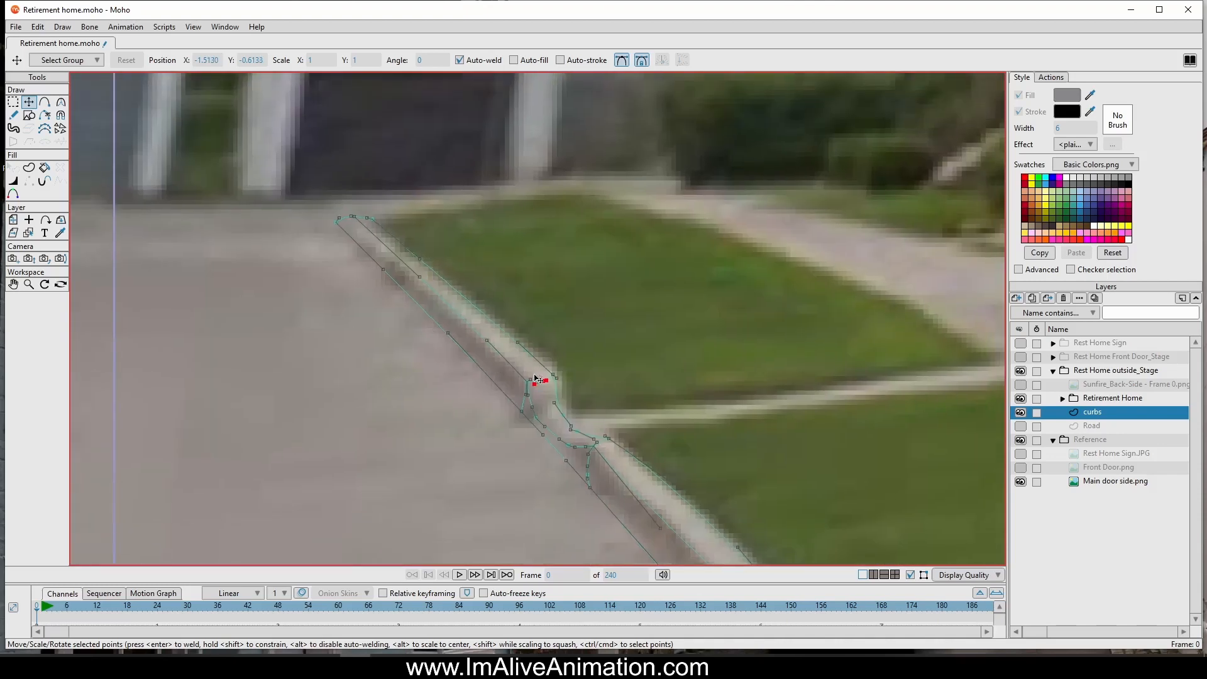
# Step: Trace the rounded street-corner curb's grass edge, top front edge and base from the near end to its tip at the driveway
pyautogui.scroll(-3, 535, 376)
pyautogui.moveTo(534, 376); pyautogui.dragTo(450, 206)
pyautogui.moveTo(679, 349); pyautogui.dragTo(406, 243)
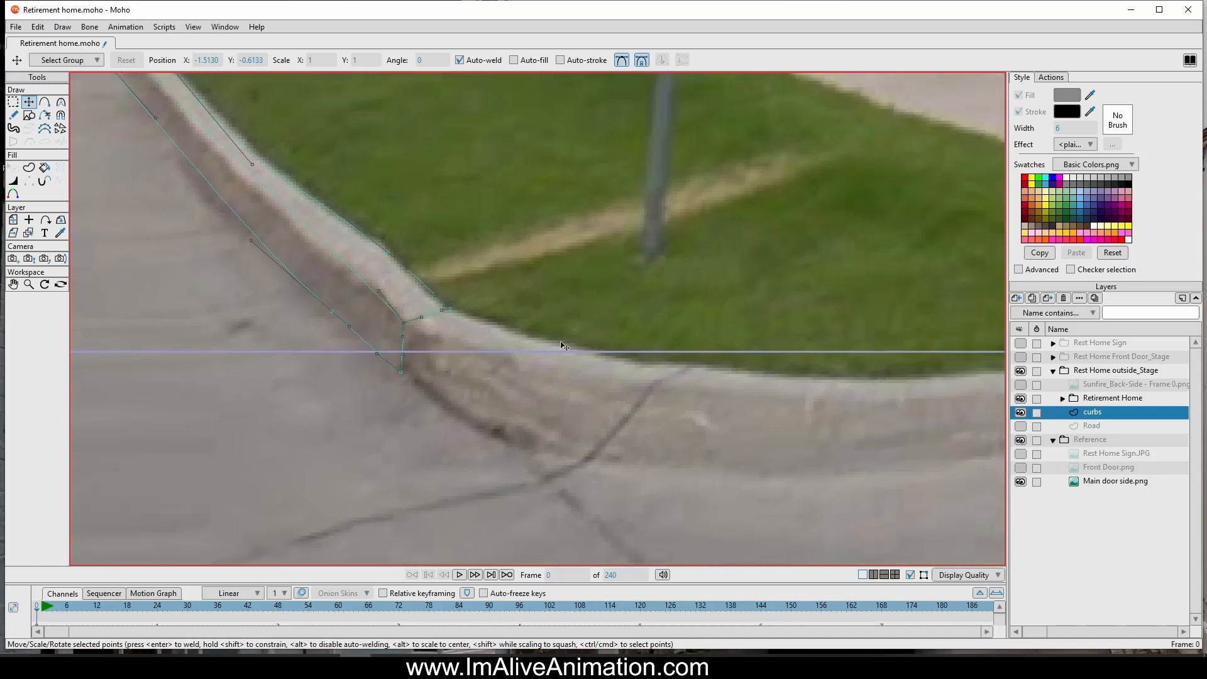
pyautogui.scroll(-3, 563, 346)
pyautogui.moveTo(667, 377); pyautogui.dragTo(302, 315)
pyautogui.click(44, 102)
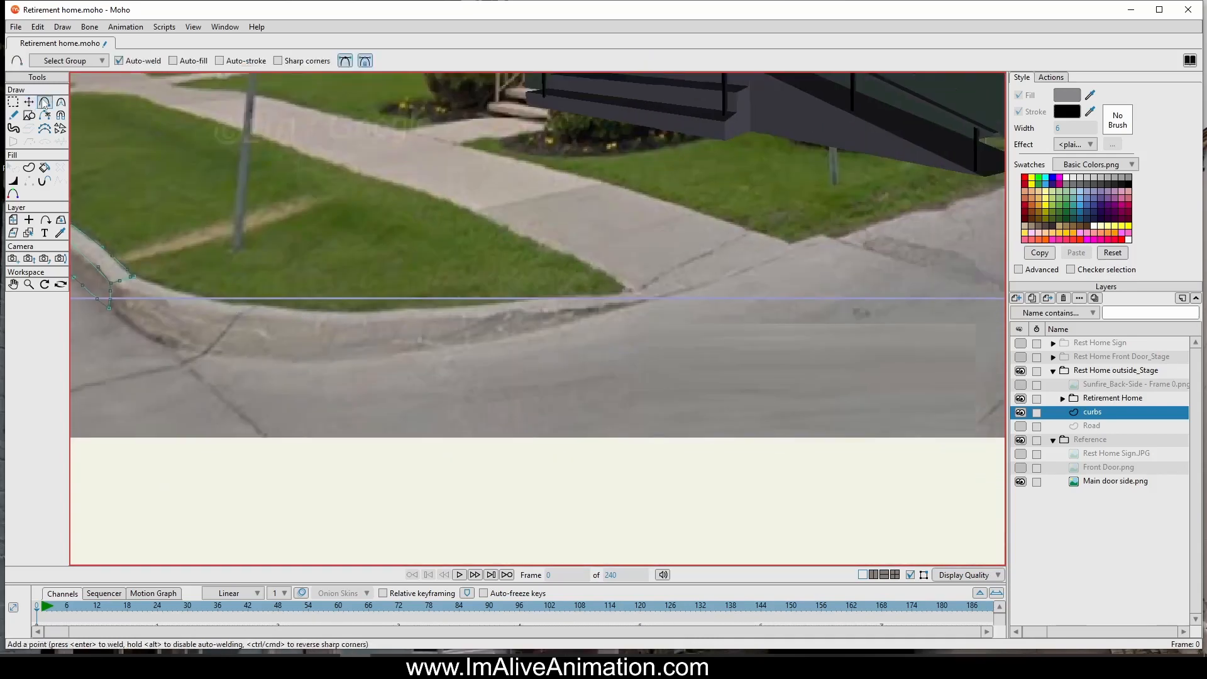
pyautogui.moveTo(141, 286)
pyautogui.mouseDown()
pyautogui.moveTo(456, 320)
pyautogui.moveTo(686, 305)
pyautogui.moveTo(559, 341)
pyautogui.moveTo(530, 329)
pyautogui.moveTo(258, 326)
pyautogui.moveTo(145, 293)
pyautogui.moveTo(182, 344)
pyautogui.moveTo(437, 377)
pyautogui.moveTo(442, 365)
pyautogui.moveTo(613, 356)
pyautogui.moveTo(662, 340)
pyautogui.moveTo(681, 311)
pyautogui.moveTo(692, 321)
pyautogui.mouseUp()
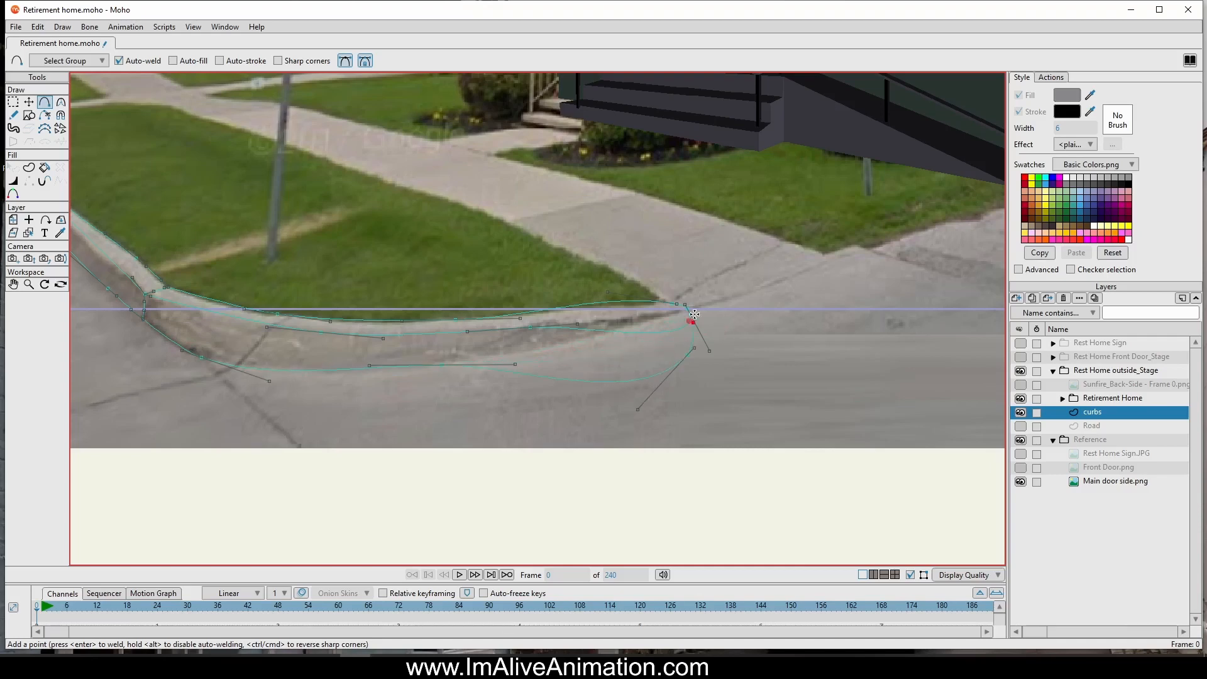
# Step: Realign the points and handles at the corner curb's driveway tip so its front edge and base taper to the tip
pyautogui.click(29, 101)
pyautogui.scroll(2, 663, 279)
pyautogui.scroll(2, 670, 324)
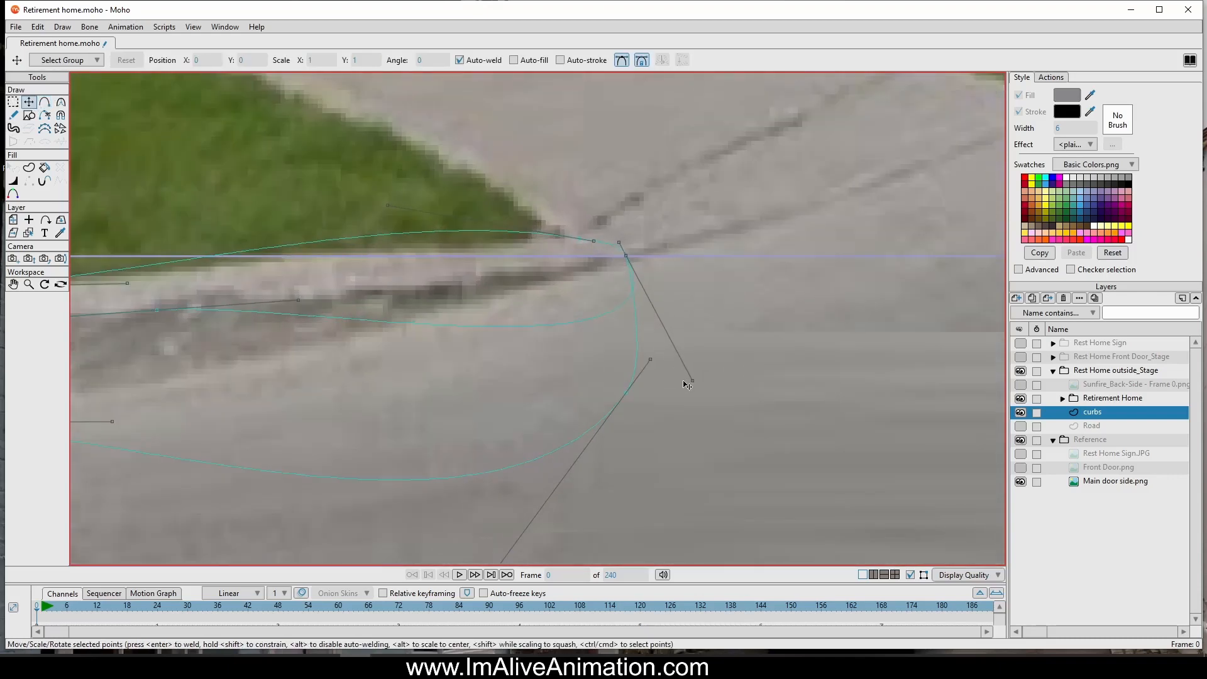
pyautogui.moveTo(686, 382); pyautogui.dragTo(458, 260)
pyautogui.moveTo(623, 395); pyautogui.dragTo(615, 271)
pyautogui.moveTo(423, 369); pyautogui.dragTo(413, 316)
pyautogui.scroll(-1, 413, 389)
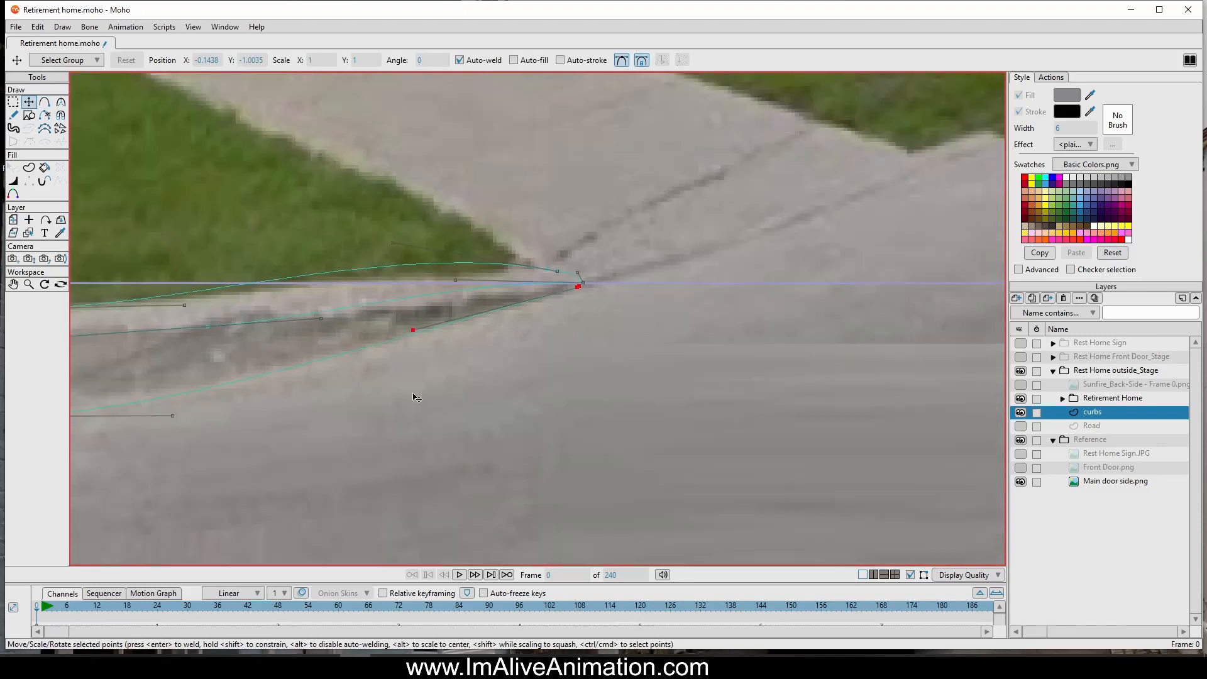
# Step: Fit the corner curb's base midpoint and the grass-edge handles near the driveway tip to the photo
pyautogui.moveTo(222, 437); pyautogui.dragTo(658, 395)
pyautogui.click(435, 375)
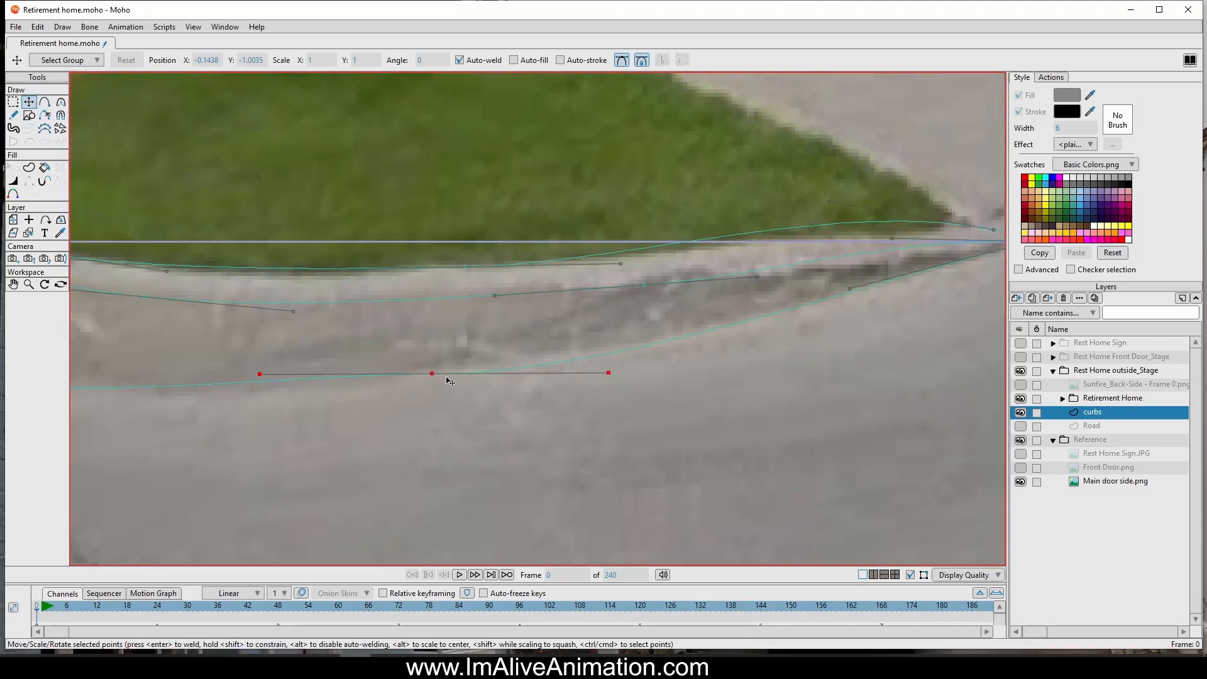
pyautogui.moveTo(838, 248); pyautogui.dragTo(703, 288)
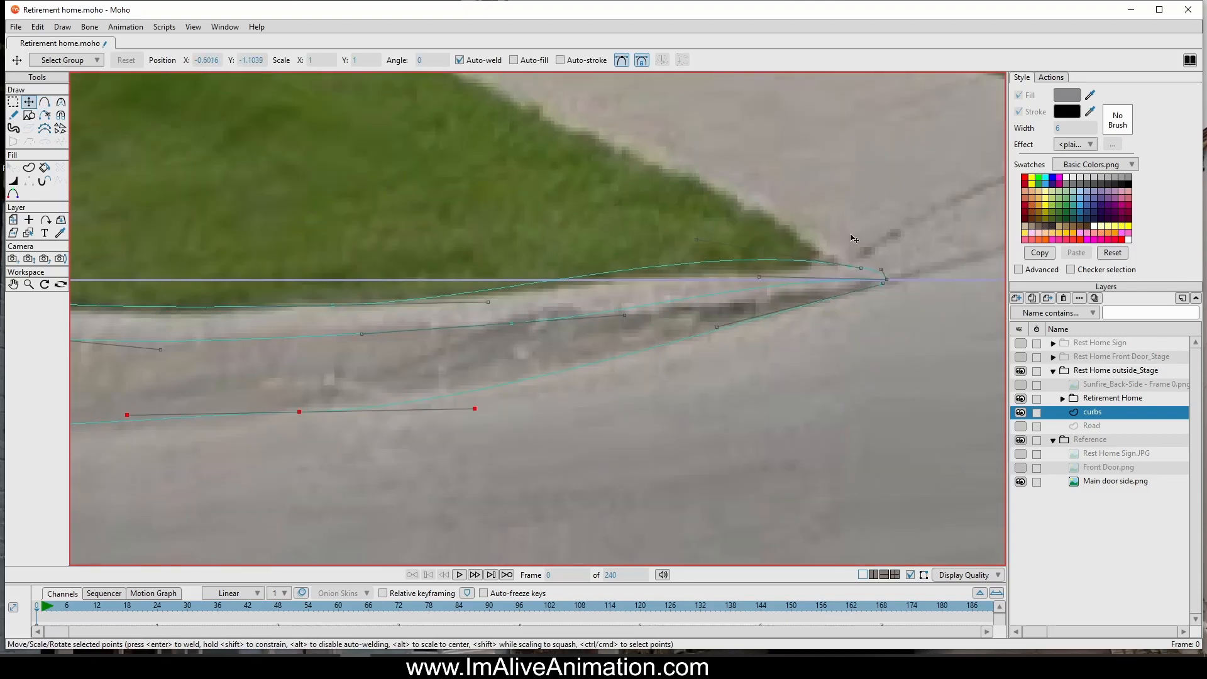
pyautogui.moveTo(705, 232); pyautogui.dragTo(700, 260)
pyautogui.moveTo(770, 281); pyautogui.dragTo(765, 293)
# Step: Adjust the corner curb's grass-edge midpoint and the point joining it to the straight curb to follow the grass
pyautogui.scroll(-2, 514, 376)
pyautogui.moveTo(319, 359); pyautogui.dragTo(560, 319)
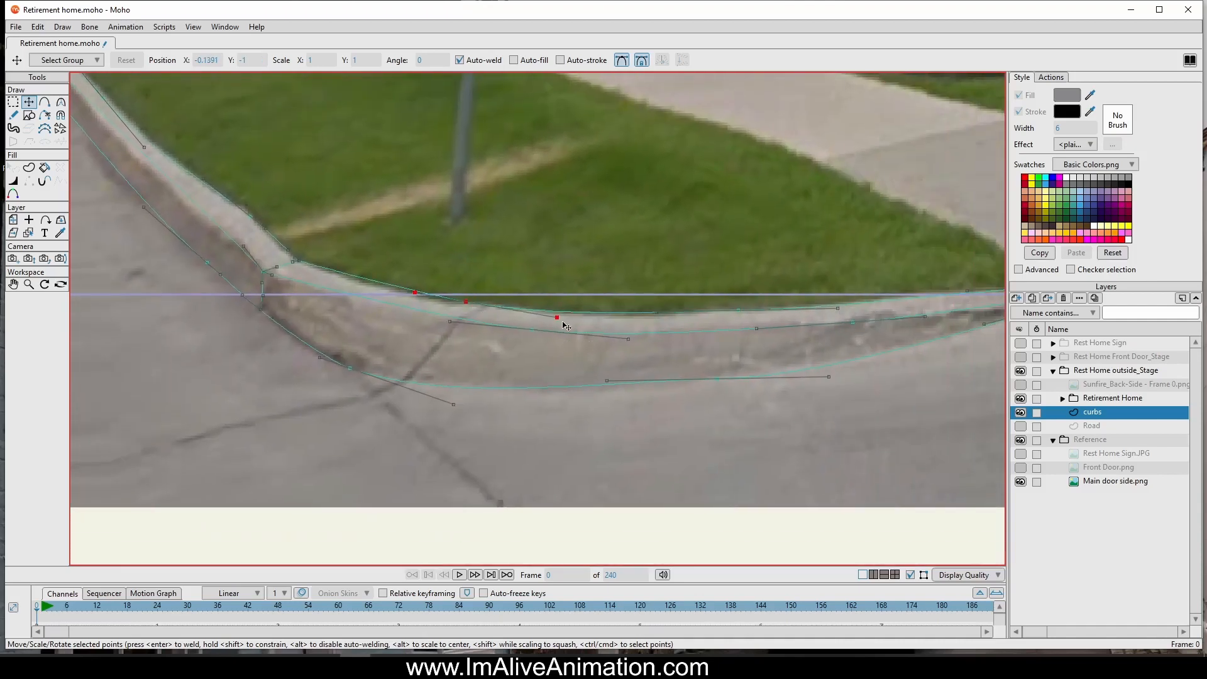
pyautogui.click(300, 262)
pyautogui.moveTo(319, 280); pyautogui.dragTo(324, 281)
pyautogui.scroll(-3, 352, 308)
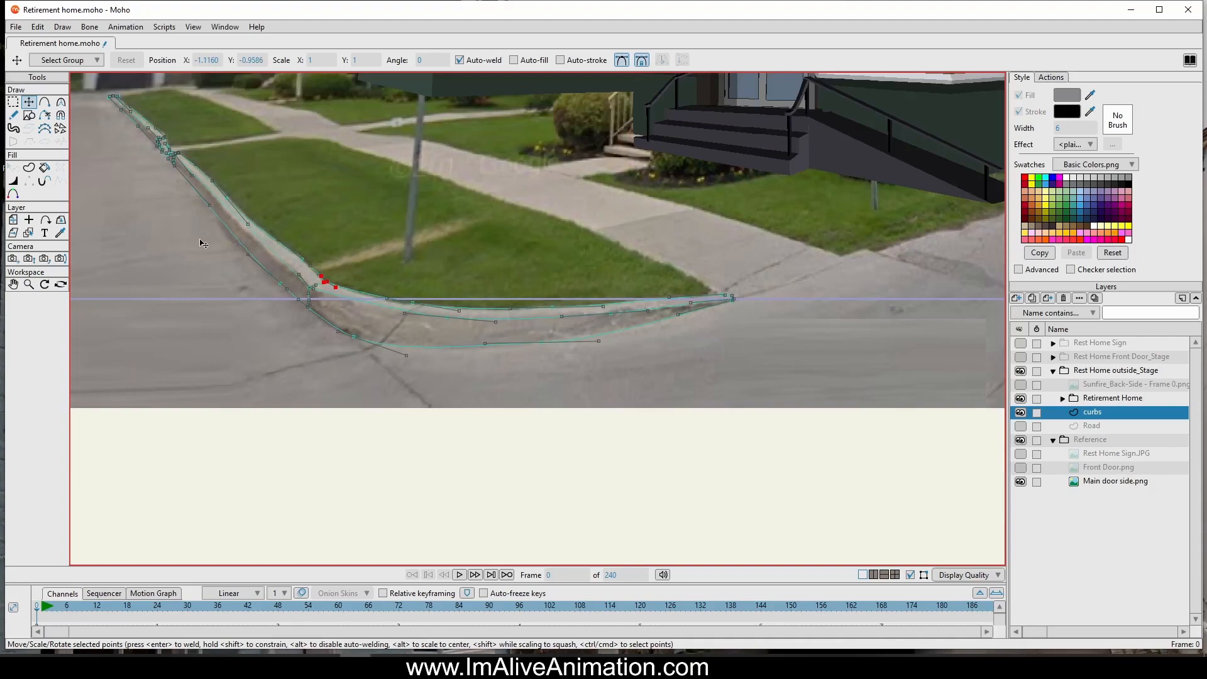
# Step: Create a fill shape from the curb top section between the far end and the walkway opening
pyautogui.moveTo(176, 209); pyautogui.dragTo(293, 318)
pyautogui.scroll(8, 201, 200)
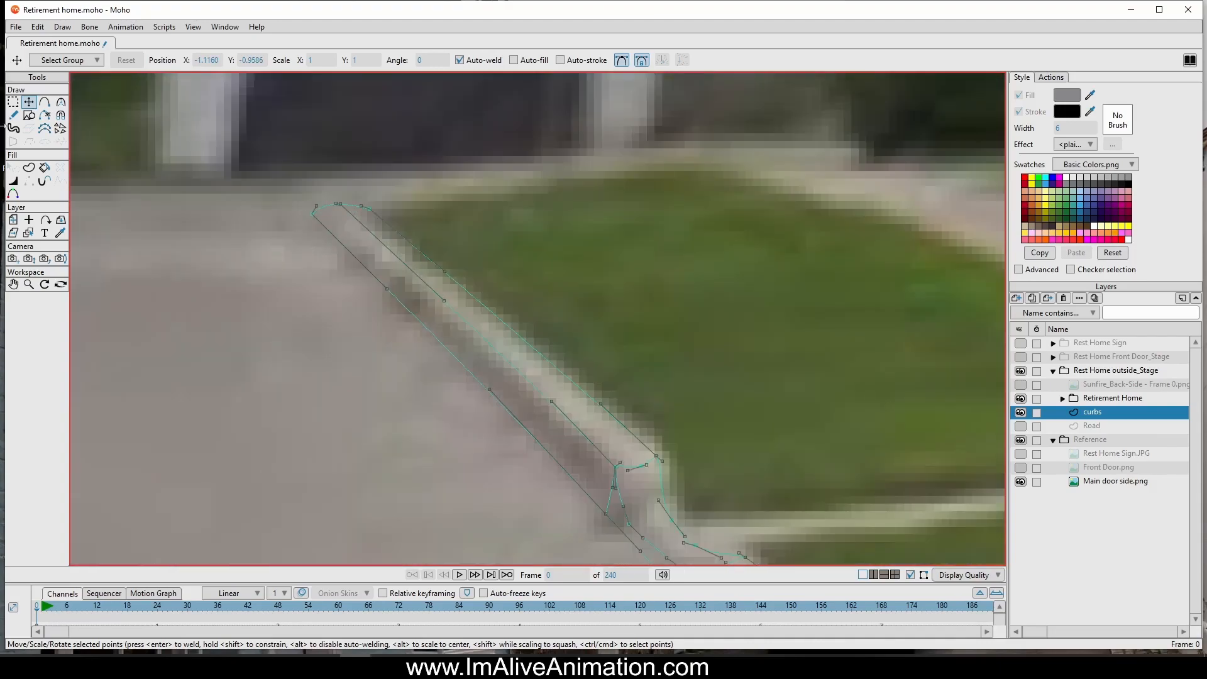
pyautogui.click(29, 167)
pyautogui.scroll(1, 363, 255)
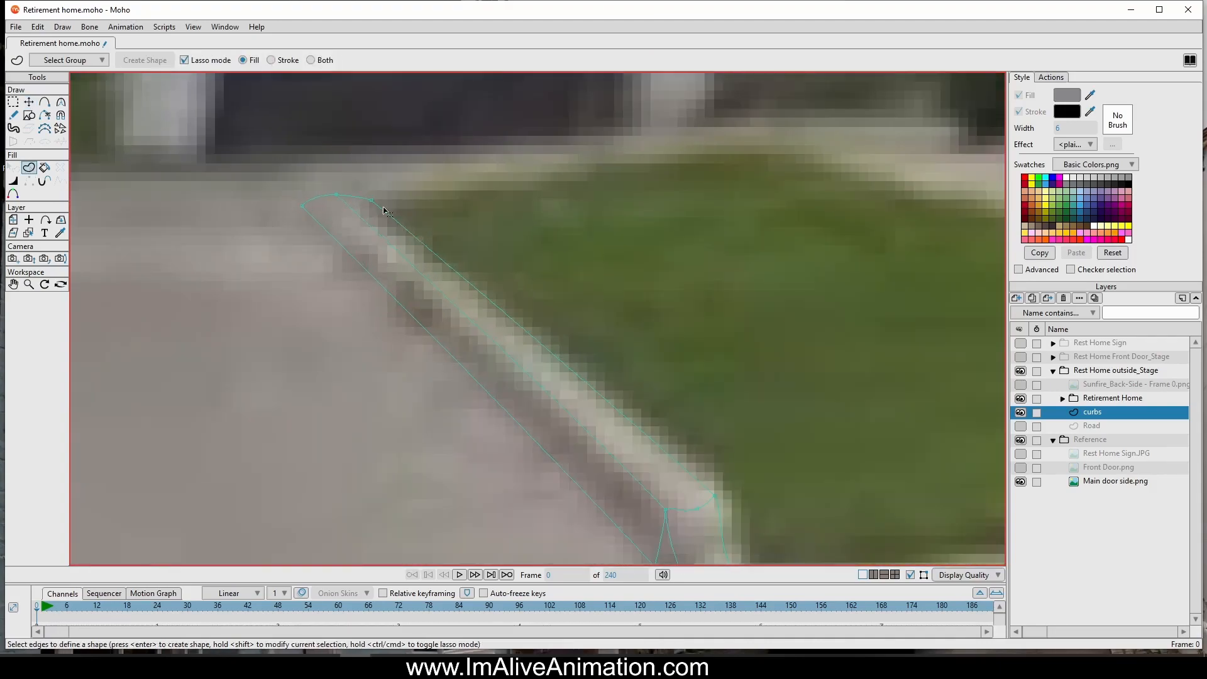
pyautogui.scroll(-1, 409, 214)
pyautogui.moveTo(403, 175)
pyautogui.mouseDown()
pyautogui.moveTo(283, 145)
pyautogui.moveTo(269, 158)
pyautogui.moveTo(410, 274)
pyautogui.moveTo(469, 358)
pyautogui.moveTo(570, 416)
pyautogui.moveTo(621, 395)
pyautogui.moveTo(618, 370)
pyautogui.moveTo(571, 314)
pyautogui.mouseUp()
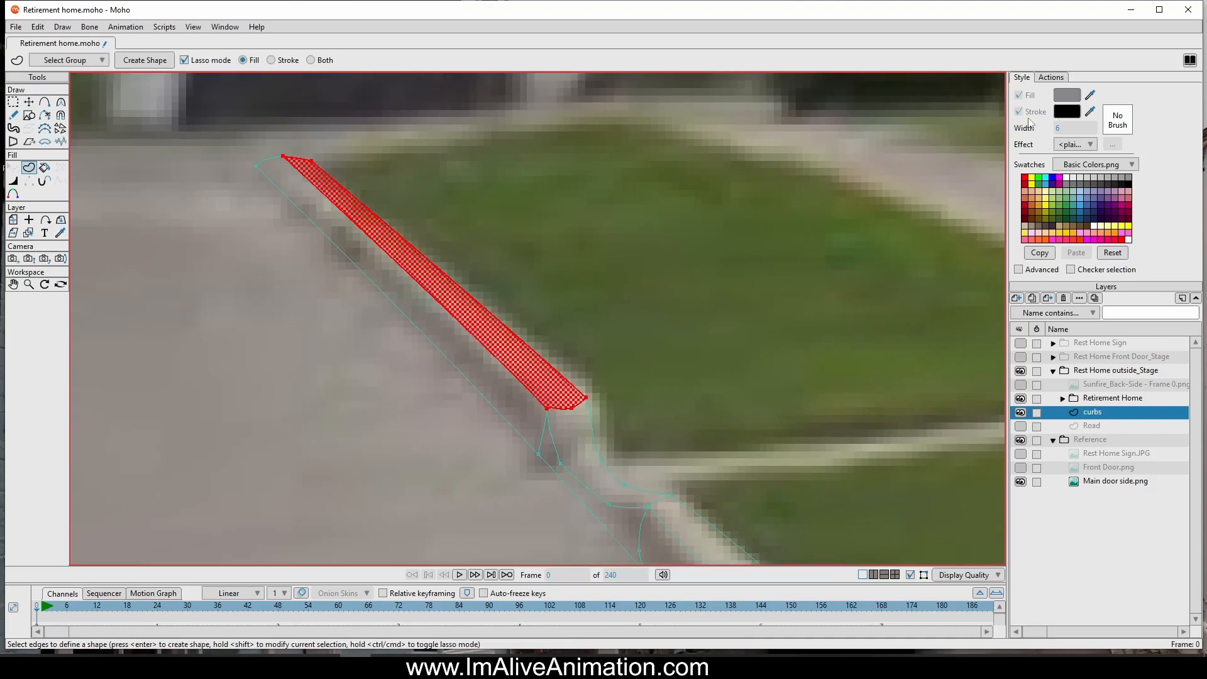
pyautogui.click(146, 61)
pyautogui.scroll(-2, 767, 309)
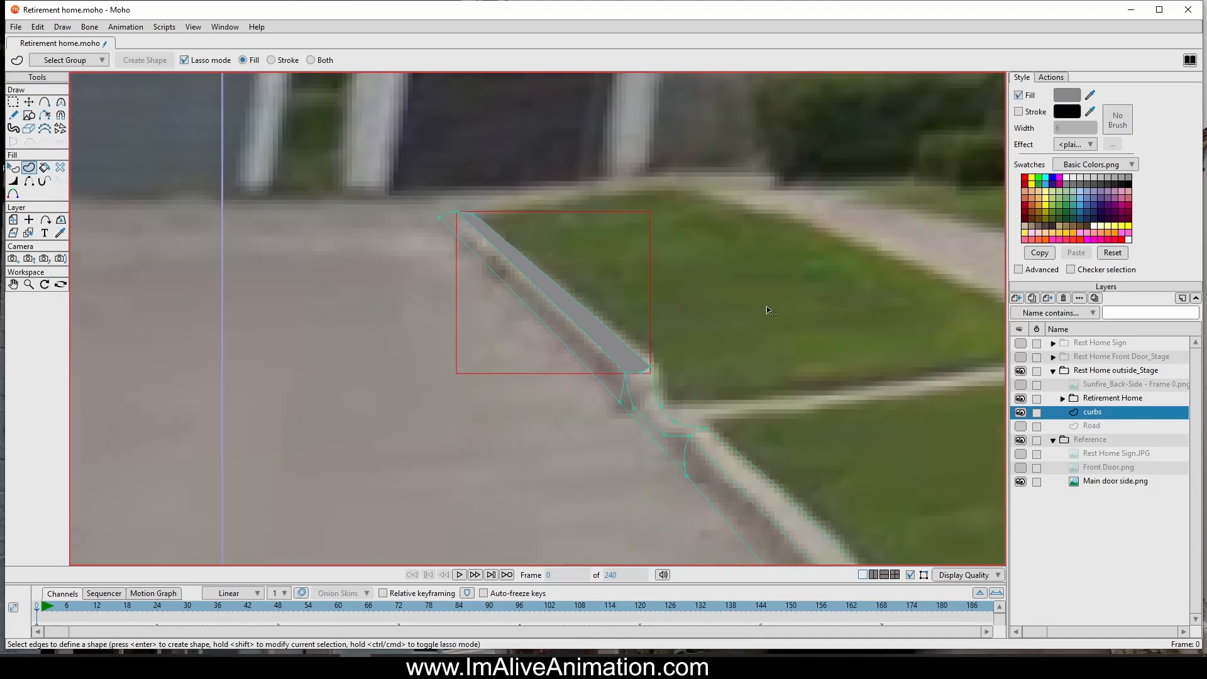
# Step: Sample the photo's light curb colour as the fill of the upper curb top shape
pyautogui.moveTo(913, 277); pyautogui.dragTo(809, 161)
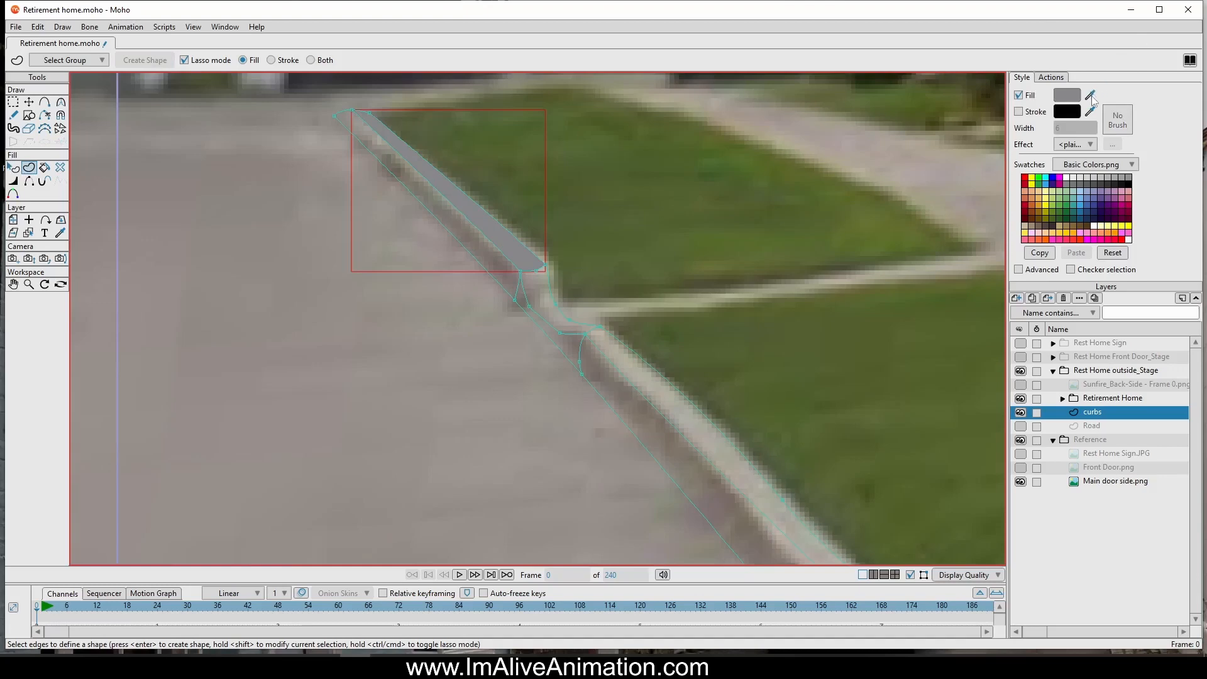
pyautogui.click(1091, 95)
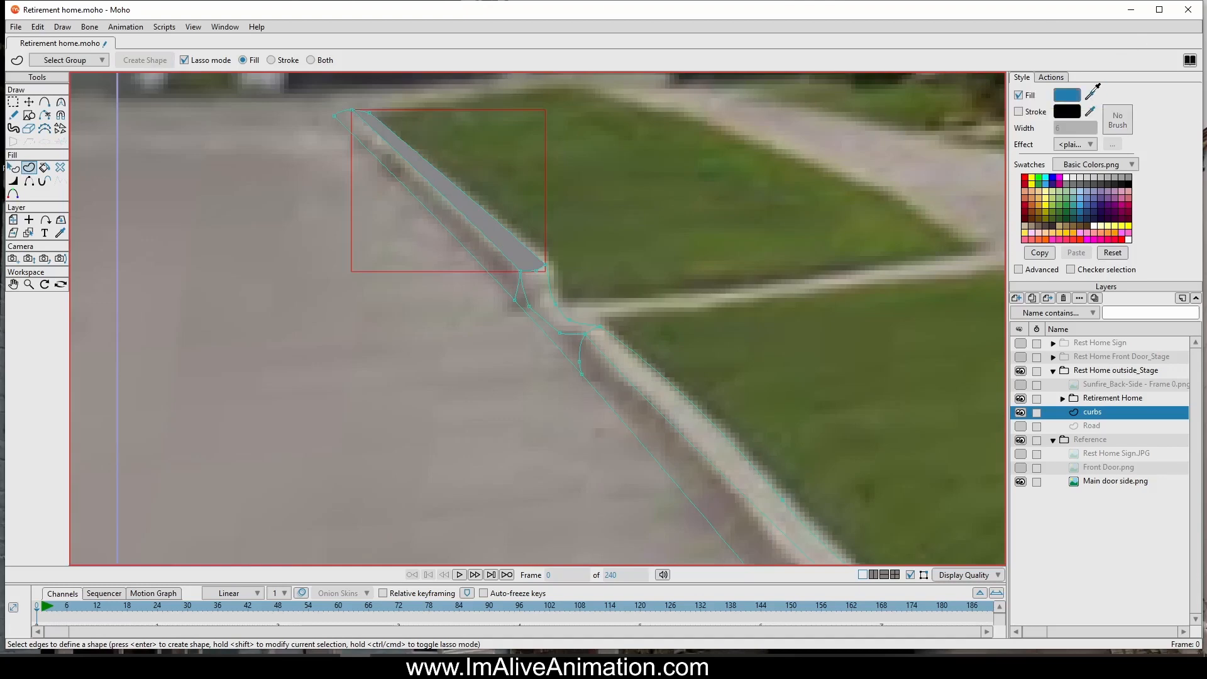
pyautogui.click(611, 347)
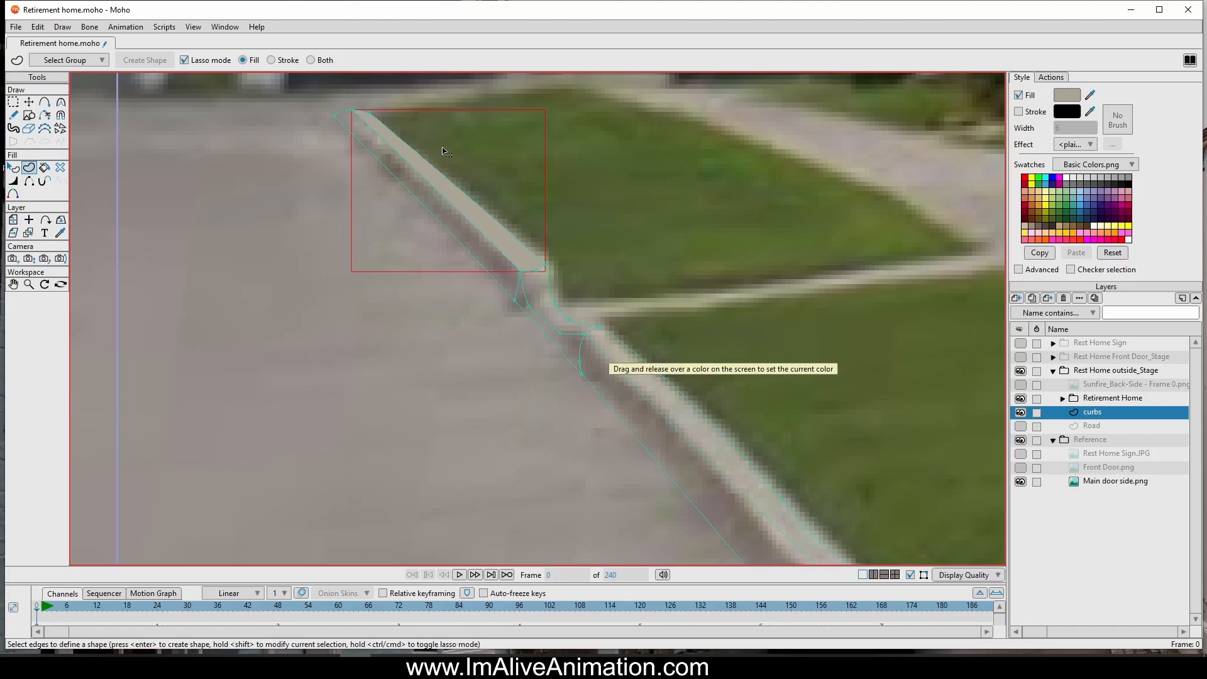
# Step: Set the upper curb top shape's fill to a dark magenta swatch so it stands out from the photo
pyautogui.click(12, 167)
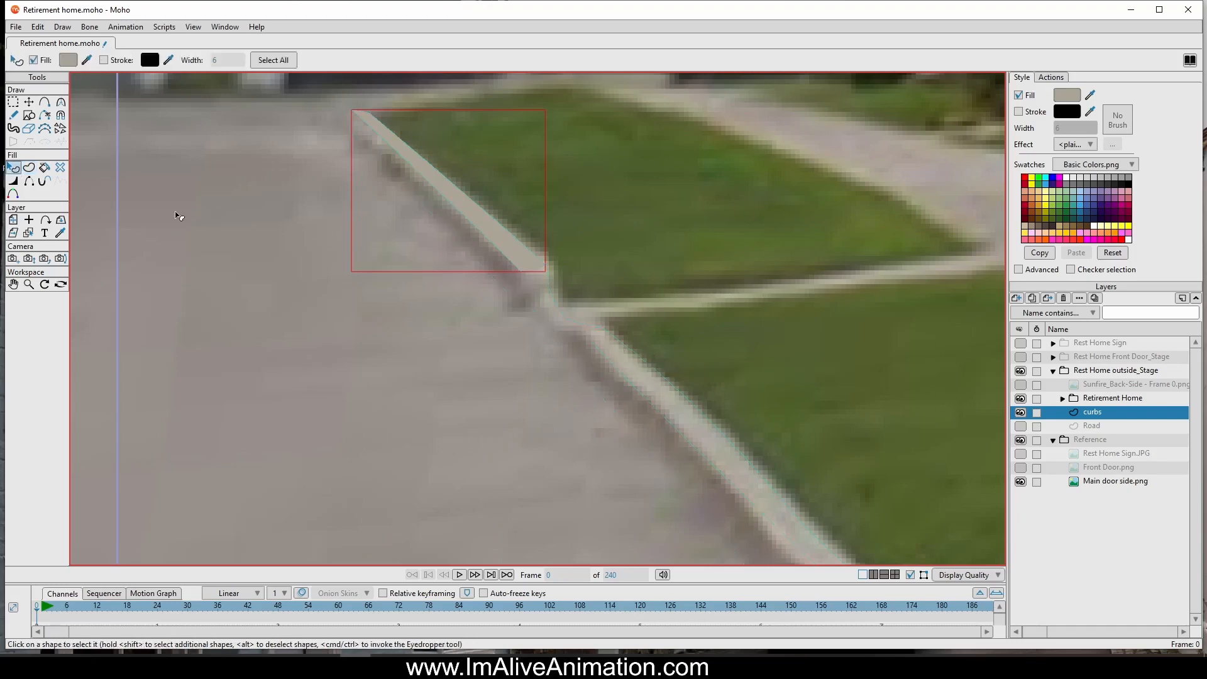
pyautogui.click(1099, 199)
pyautogui.click(1124, 217)
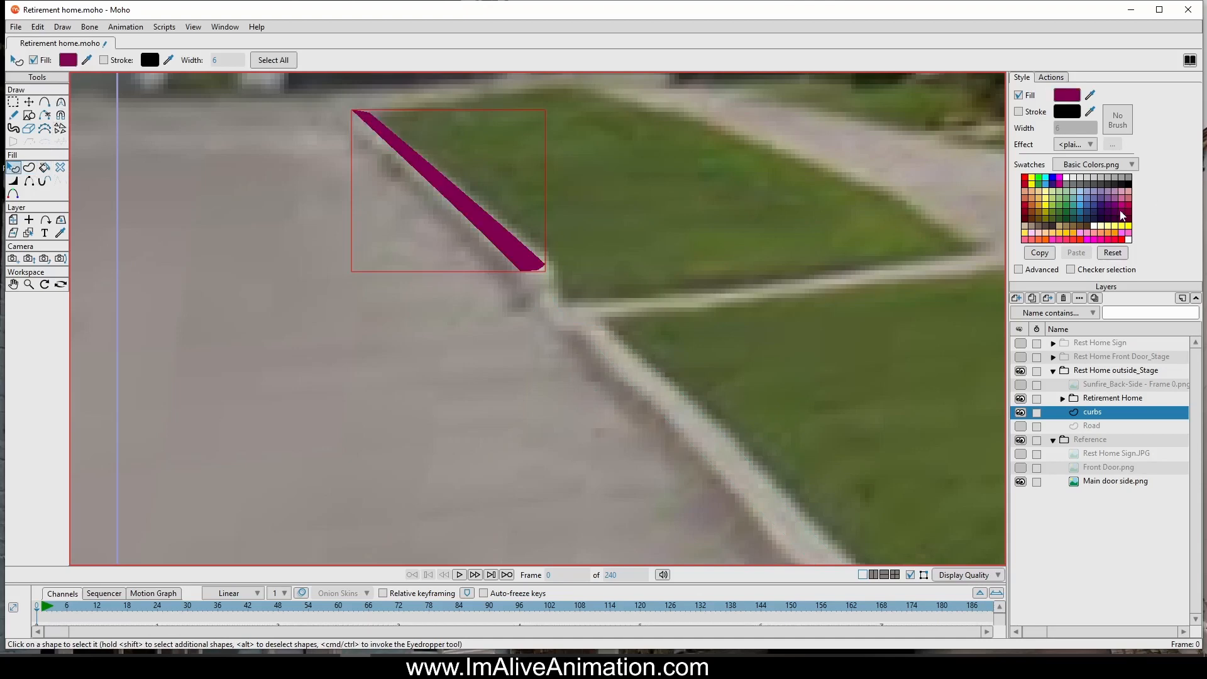
# Step: Create a fill shape from the upper curb's street-facing side and colour it light blue
pyautogui.click(28, 167)
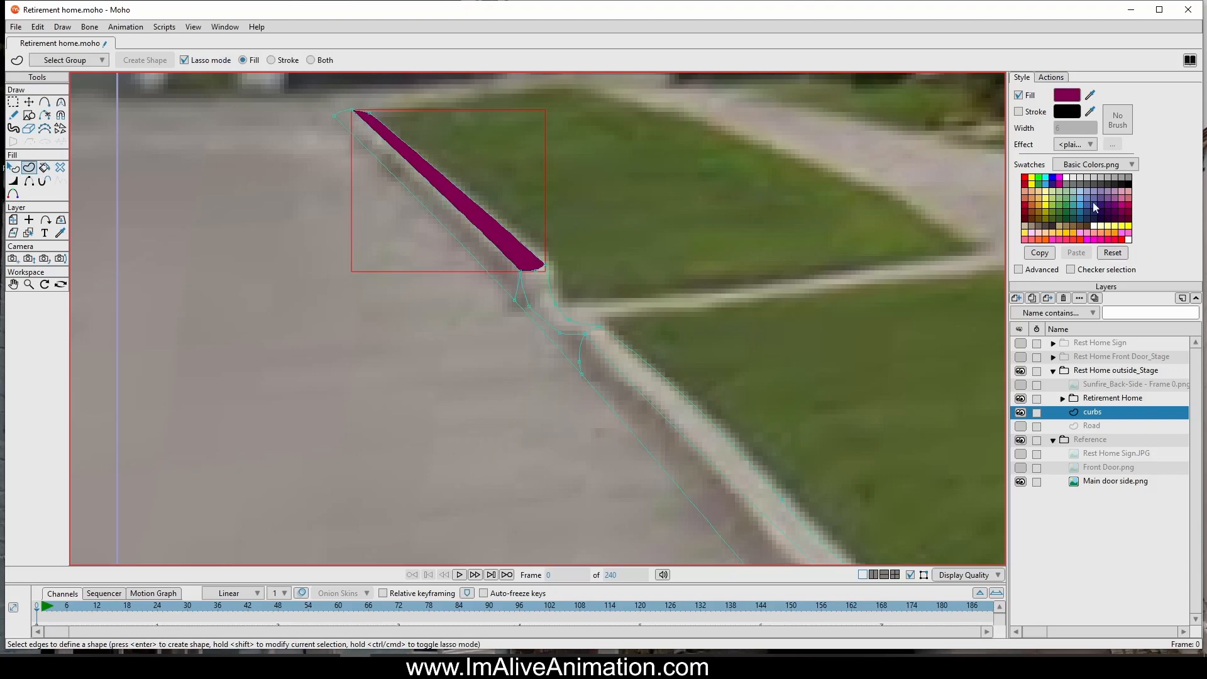
pyautogui.scroll(2, 434, 78)
pyautogui.moveTo(326, 129)
pyautogui.mouseDown()
pyautogui.moveTo(264, 130)
pyautogui.moveTo(526, 390)
pyautogui.moveTo(574, 408)
pyautogui.moveTo(566, 340)
pyautogui.mouseUp()
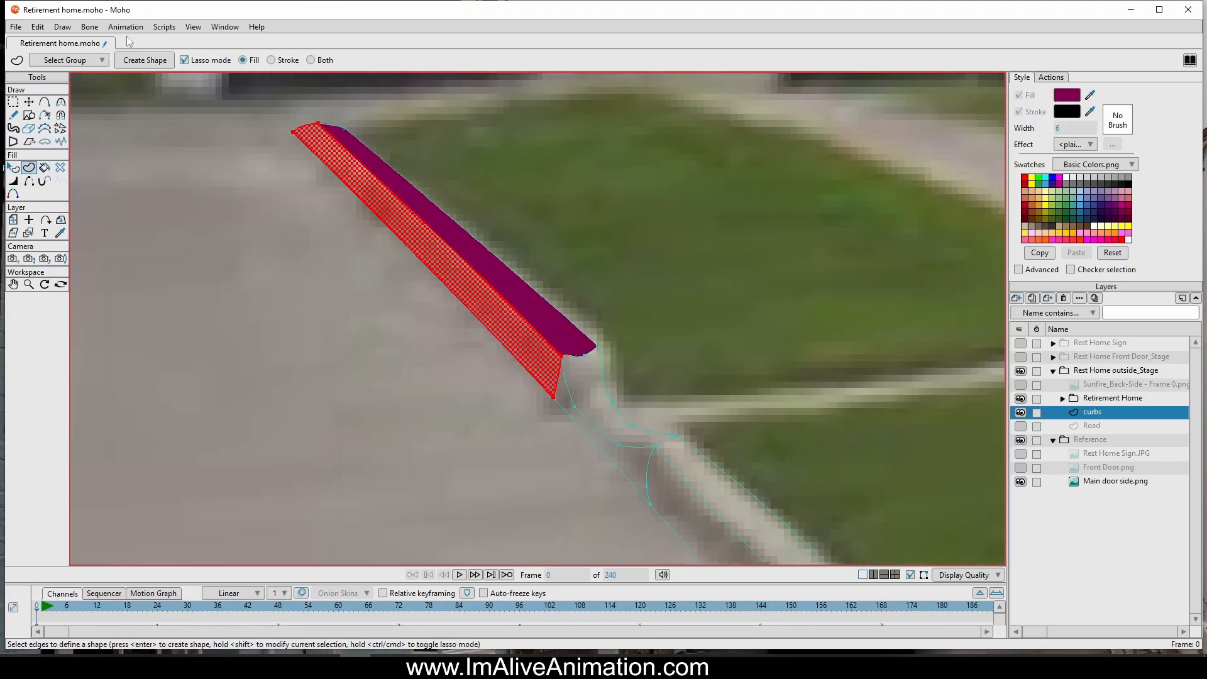
pyautogui.click(136, 63)
pyautogui.click(1086, 201)
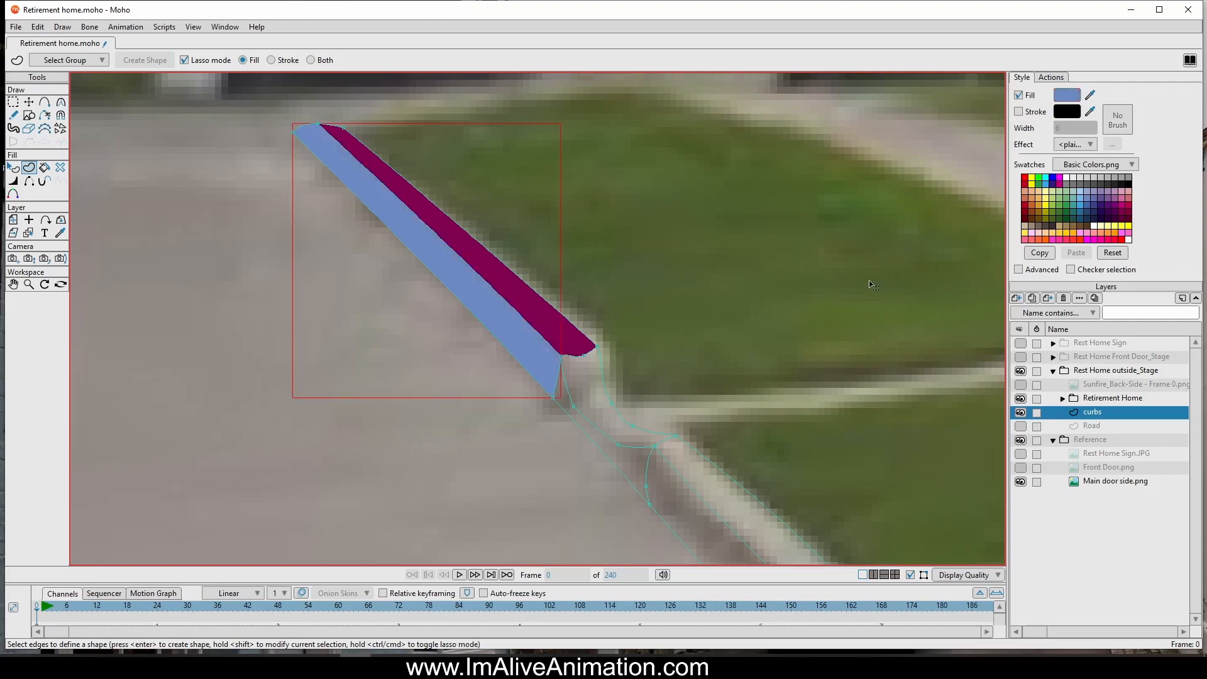
# Step: Create a fill shape from the curb top section curving around the walkway opening and colour it dark blue
pyautogui.scroll(3, 733, 427)
pyautogui.scroll(-1, 520, 313)
pyautogui.moveTo(546, 247)
pyautogui.mouseDown()
pyautogui.moveTo(437, 205)
pyautogui.moveTo(451, 334)
pyautogui.moveTo(529, 387)
pyautogui.moveTo(611, 327)
pyautogui.moveTo(559, 264)
pyautogui.mouseUp()
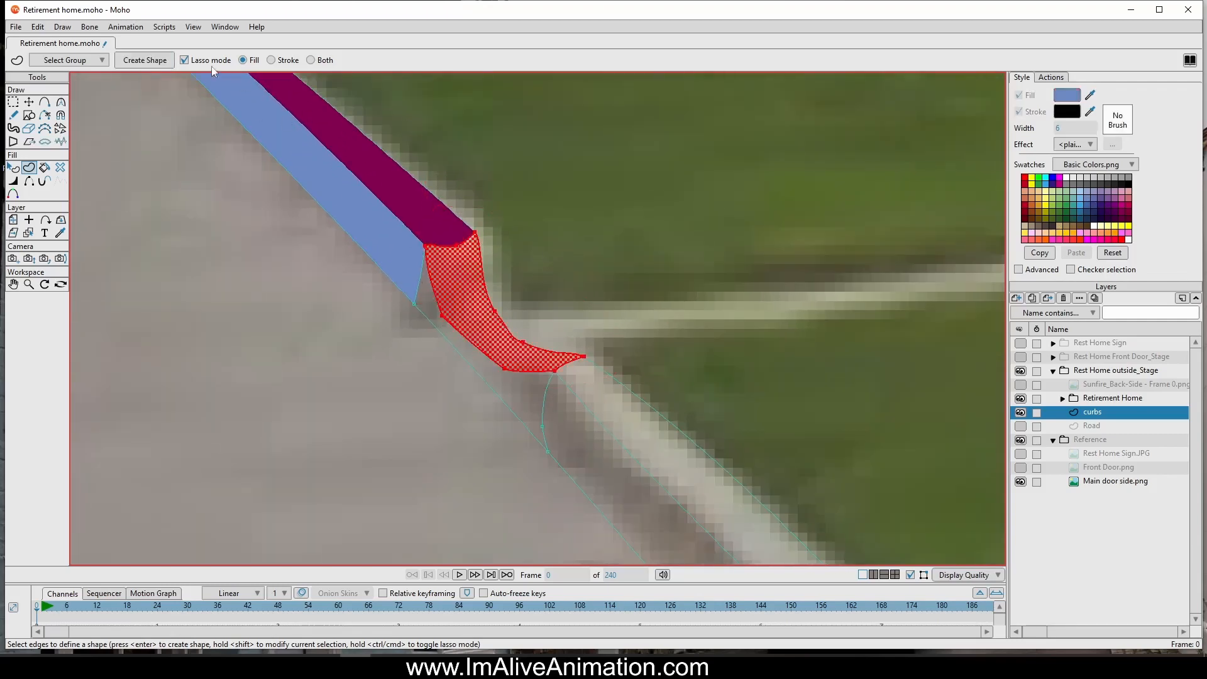
pyautogui.click(136, 61)
pyautogui.click(1093, 207)
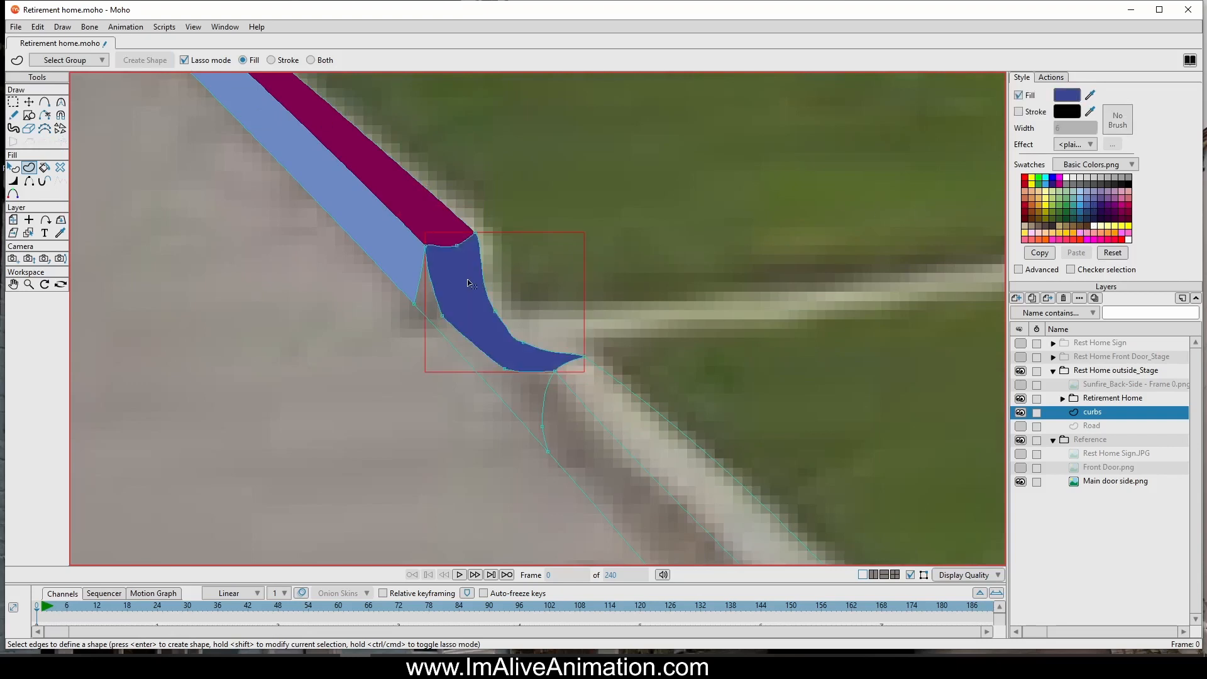
# Step: Create a fill shape from the street-facing curb side below the walkway opening and colour it purple
pyautogui.moveTo(455, 276)
pyautogui.mouseDown()
pyautogui.moveTo(446, 242)
pyautogui.moveTo(402, 281)
pyautogui.moveTo(513, 486)
pyautogui.moveTo(594, 415)
pyautogui.moveTo(533, 363)
pyautogui.mouseUp()
pyautogui.moveTo(466, 306); pyautogui.dragTo(459, 283)
pyautogui.press('Return')
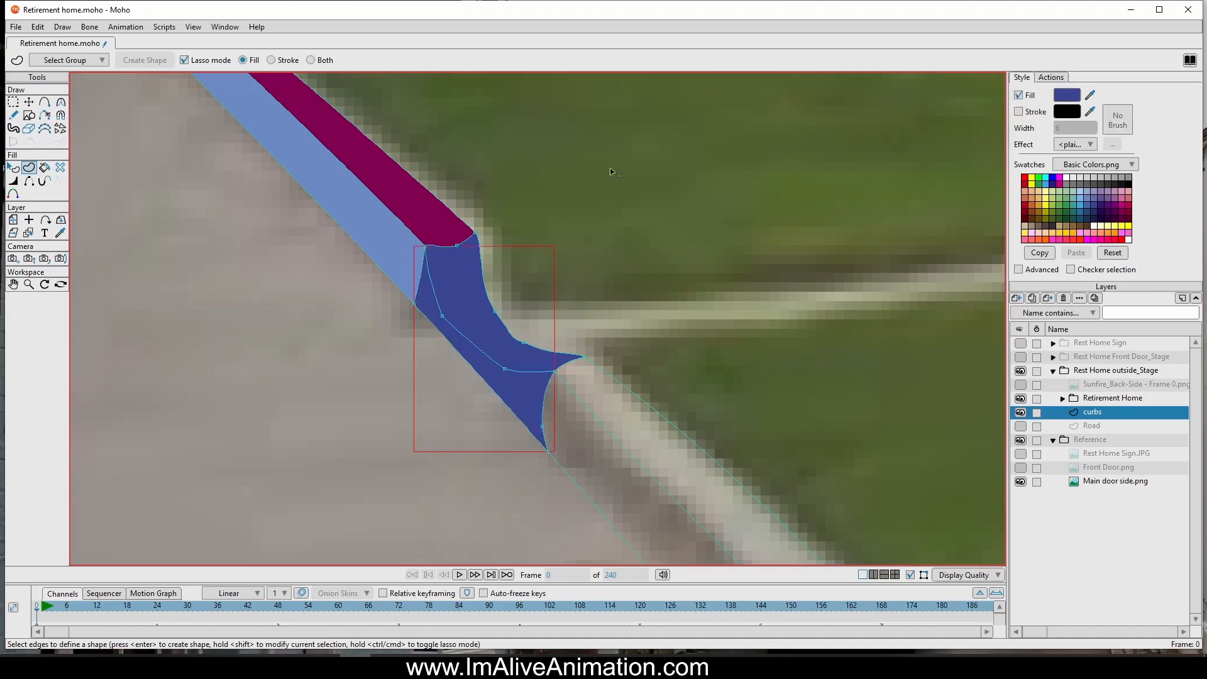
pyautogui.click(1108, 198)
# Step: Create a purple fill shape from the long curb top section between the walkway opening and the street corner
pyautogui.moveTo(941, 281); pyautogui.dragTo(809, 238)
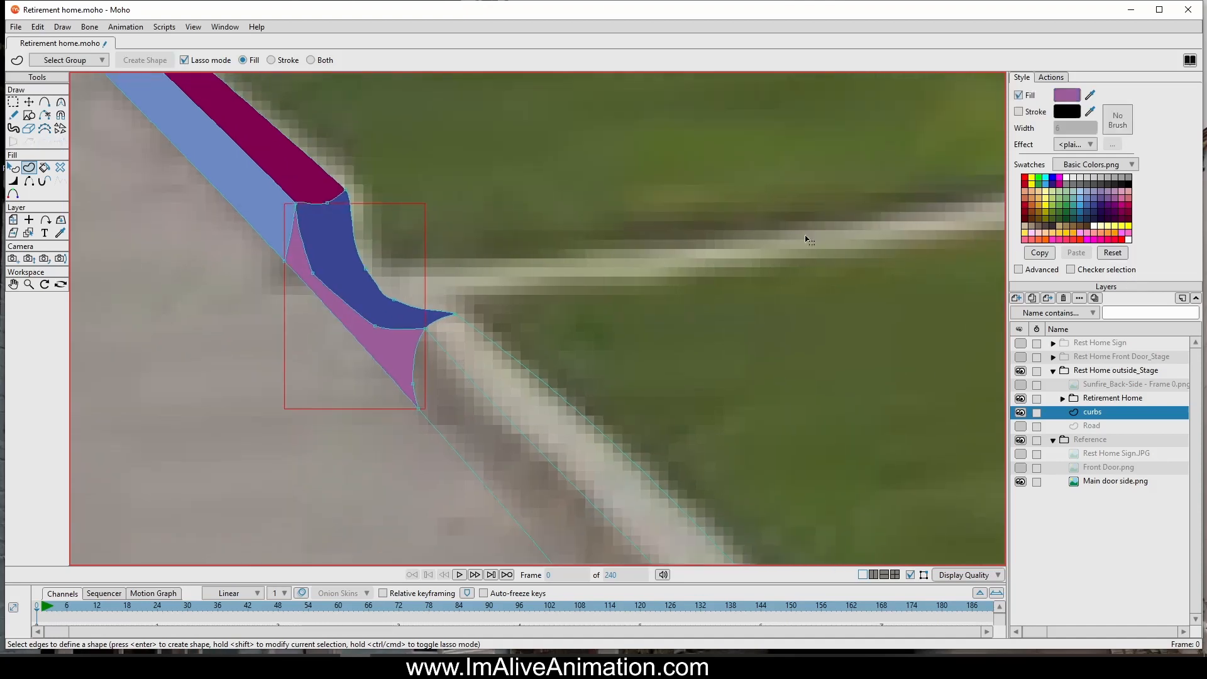
pyautogui.scroll(-3, 817, 325)
pyautogui.moveTo(788, 335); pyautogui.dragTo(599, 229)
pyautogui.scroll(-3, 739, 309)
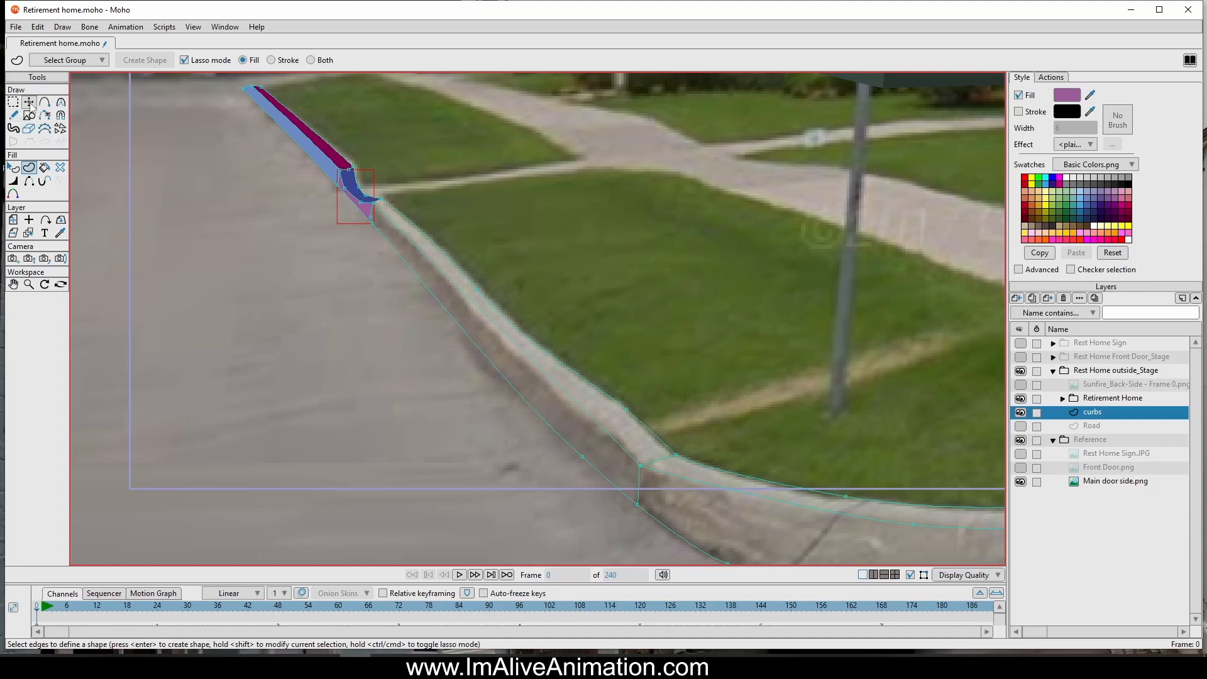
pyautogui.moveTo(373, 184)
pyautogui.mouseDown()
pyautogui.moveTo(397, 186)
pyautogui.moveTo(375, 200)
pyautogui.moveTo(438, 293)
pyautogui.moveTo(555, 394)
pyautogui.mouseUp()
pyautogui.moveTo(623, 462)
pyautogui.mouseDown()
pyautogui.moveTo(695, 472)
pyautogui.moveTo(708, 400)
pyautogui.mouseUp()
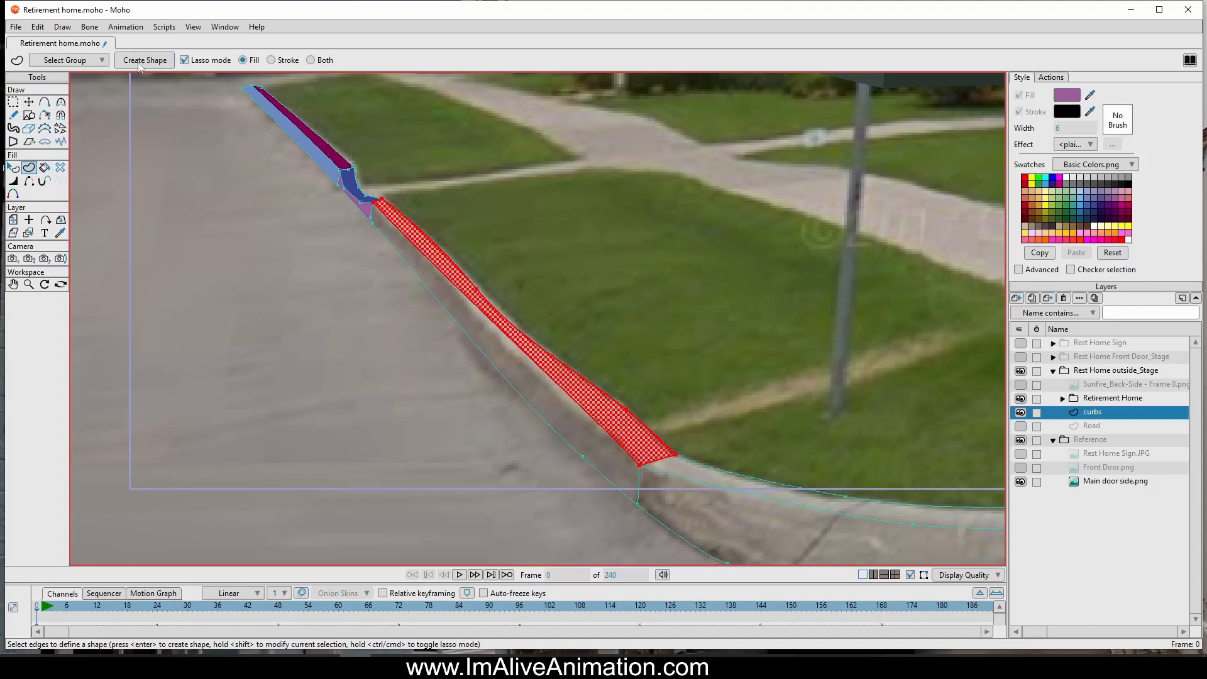
pyautogui.click(141, 62)
# Step: Create a fill shape from the long curb section's street-facing side, down to the corner, and colour it medium blue
pyautogui.scroll(2, 495, 321)
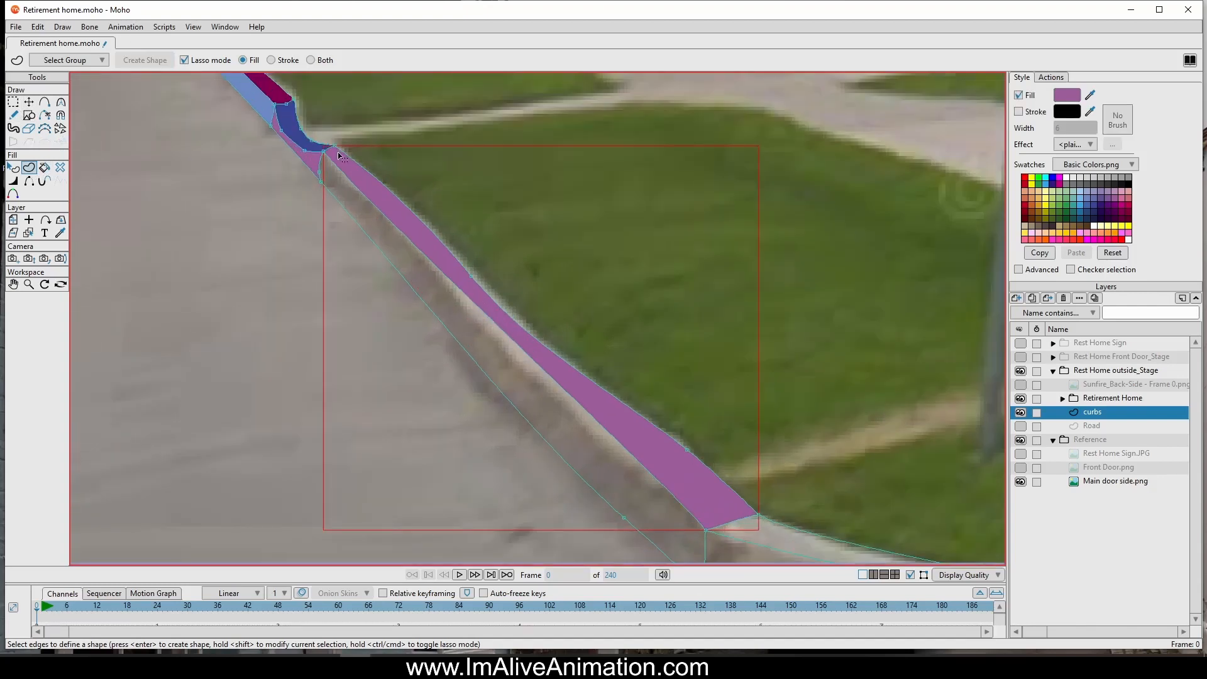
pyautogui.click(335, 157)
pyautogui.moveTo(308, 191)
pyautogui.mouseDown()
pyautogui.moveTo(552, 486)
pyautogui.moveTo(663, 494)
pyautogui.mouseUp()
pyautogui.moveTo(628, 435); pyautogui.dragTo(629, 434)
pyautogui.moveTo(647, 402); pyautogui.dragTo(555, 229)
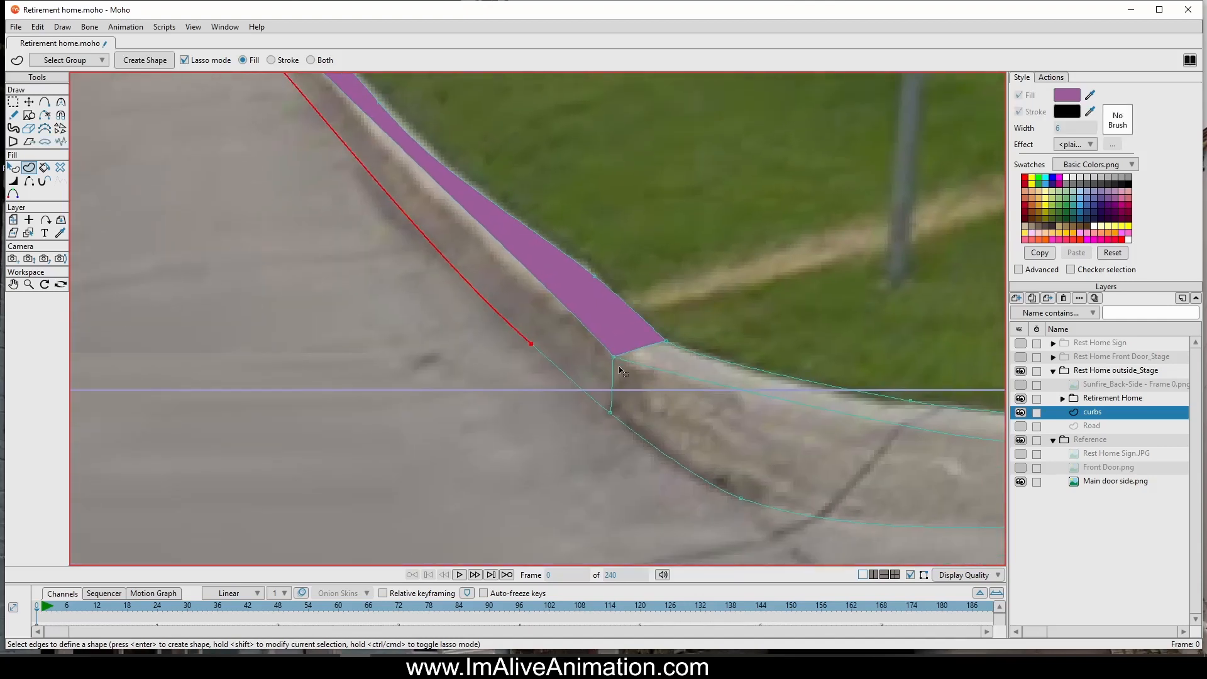
pyautogui.moveTo(599, 330)
pyautogui.mouseDown()
pyautogui.moveTo(622, 443)
pyautogui.moveTo(647, 402)
pyautogui.mouseUp()
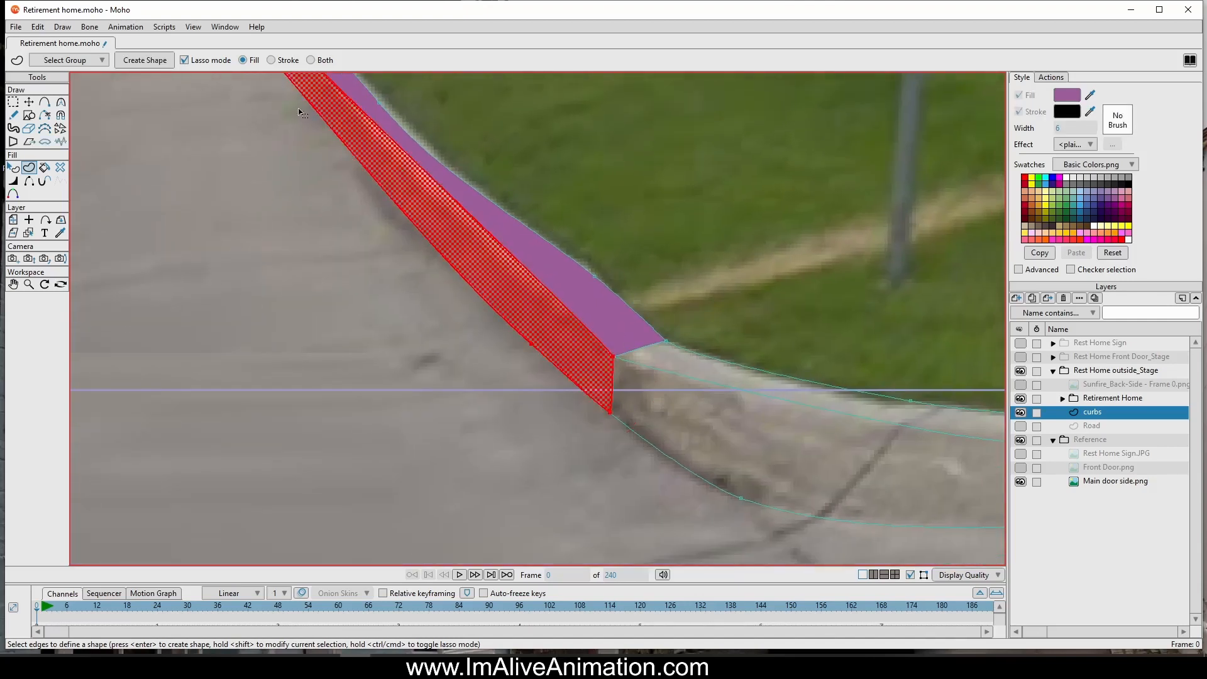
pyautogui.click(170, 60)
pyautogui.click(1087, 205)
# Step: Create a medium blue fill shape from the top of the curved front curb, from the corner to its tapered end
pyautogui.moveTo(754, 314); pyautogui.dragTo(331, 214)
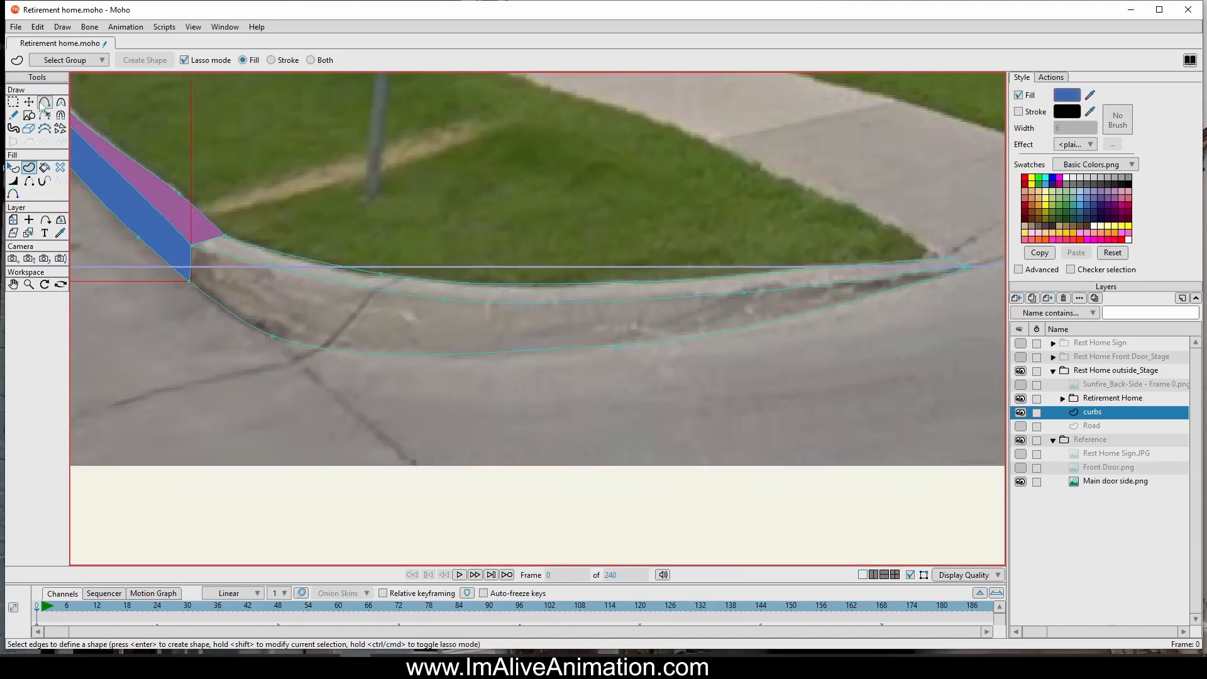
pyautogui.moveTo(310, 196)
pyautogui.mouseDown()
pyautogui.moveTo(214, 210)
pyautogui.moveTo(198, 275)
pyautogui.moveTo(667, 313)
pyautogui.moveTo(967, 284)
pyautogui.moveTo(856, 214)
pyautogui.moveTo(375, 189)
pyautogui.mouseUp()
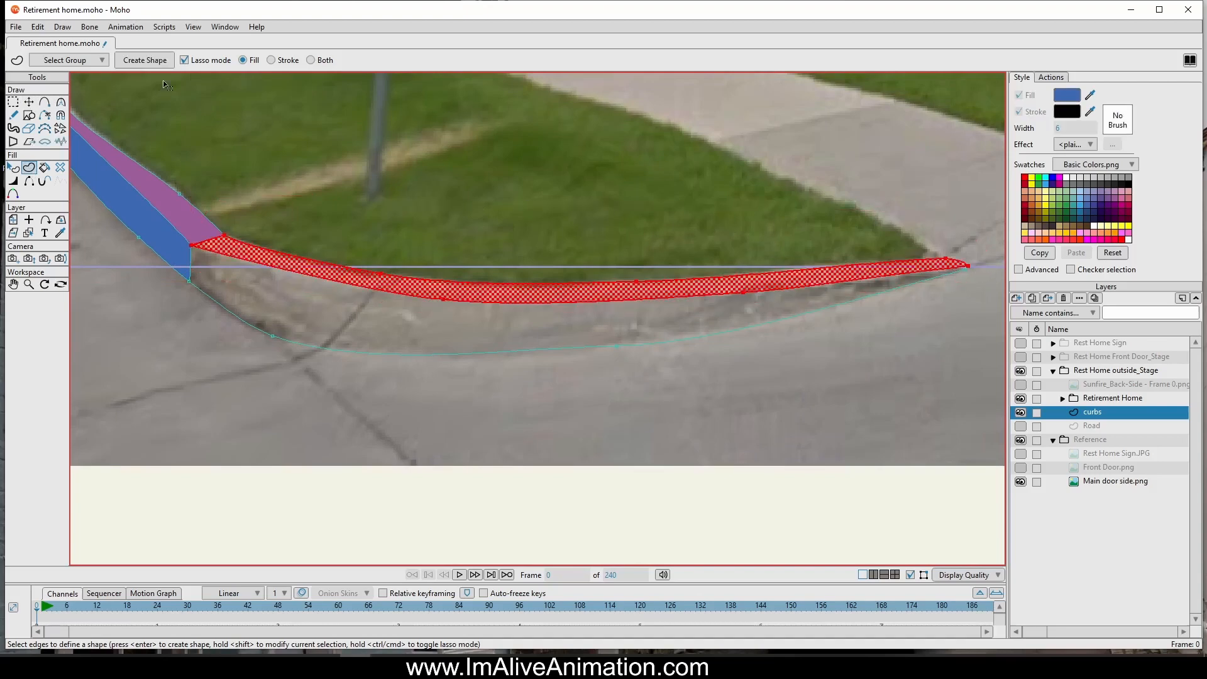
pyautogui.click(133, 63)
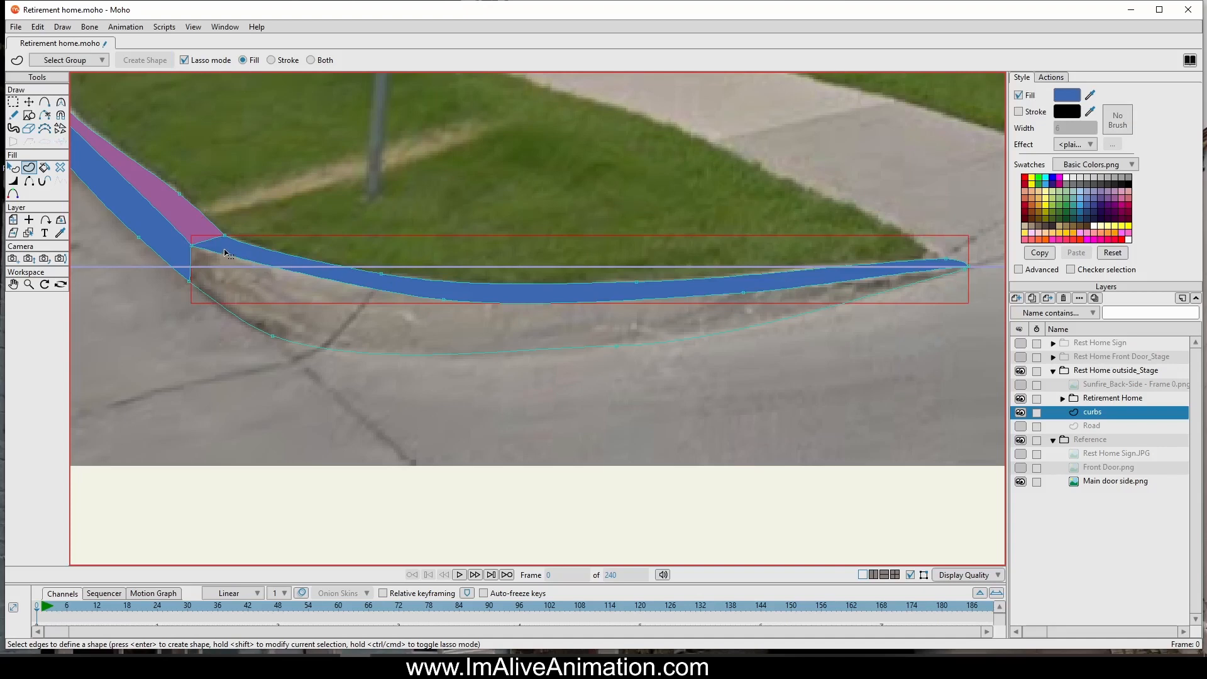
# Step: Create a fill shape from the curved front curb's street-facing side and colour it dark blue
pyautogui.moveTo(187, 239)
pyautogui.mouseDown()
pyautogui.moveTo(476, 406)
pyautogui.moveTo(877, 327)
pyautogui.moveTo(973, 286)
pyautogui.mouseUp()
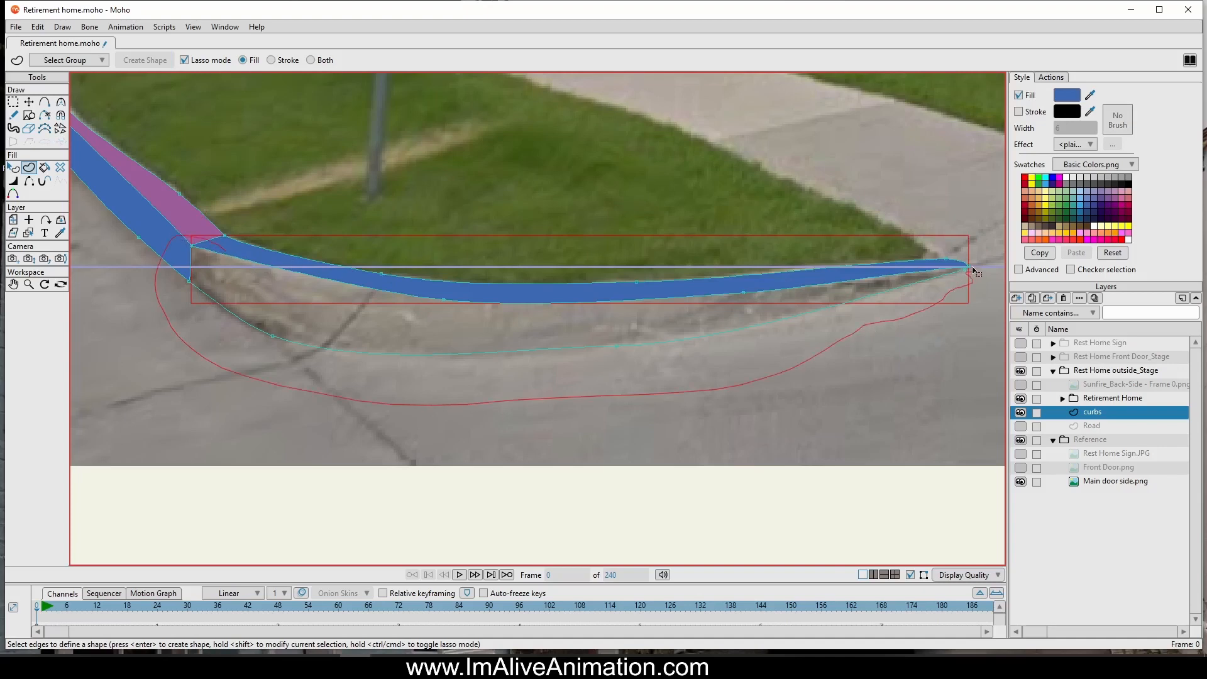
pyautogui.moveTo(943, 273)
pyautogui.mouseDown()
pyautogui.moveTo(817, 293)
pyautogui.moveTo(402, 307)
pyautogui.moveTo(195, 249)
pyautogui.mouseUp()
pyautogui.click(139, 61)
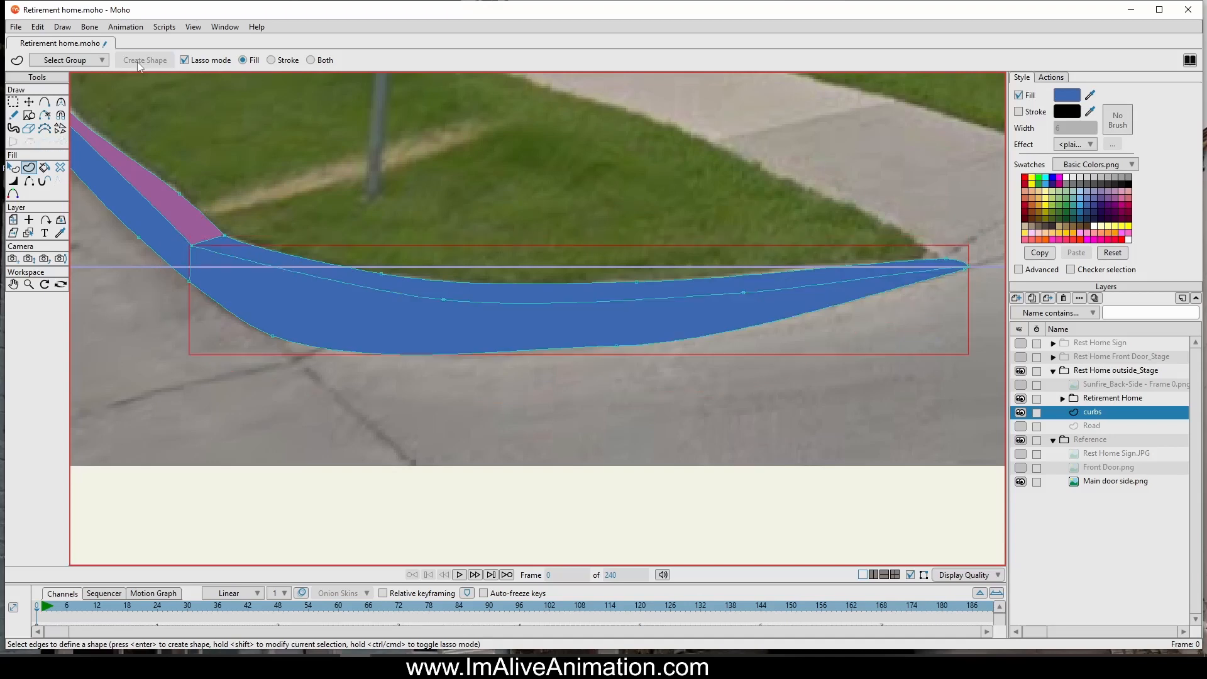
pyautogui.click(1088, 204)
# Step: Add two points to the street-side edge of the upper curb near its far end
pyautogui.scroll(-5, 687, 247)
pyautogui.moveTo(687, 247); pyautogui.dragTo(585, 312)
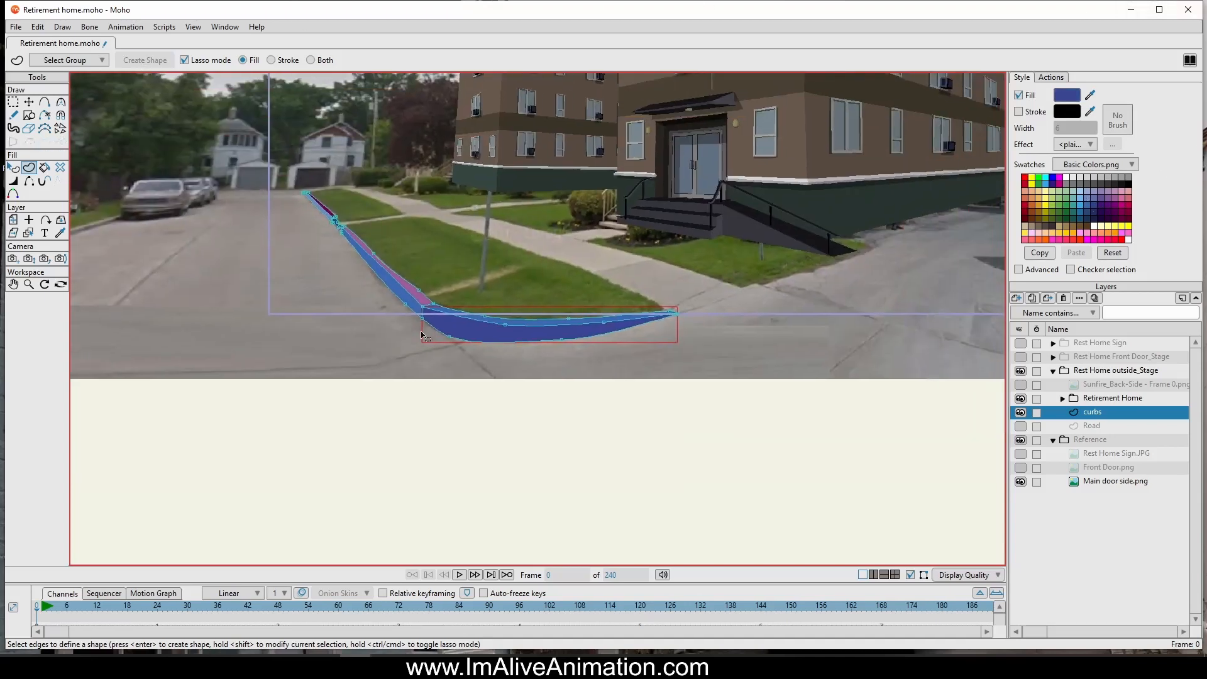
pyautogui.scroll(4, 425, 332)
pyautogui.scroll(-2, 566, 334)
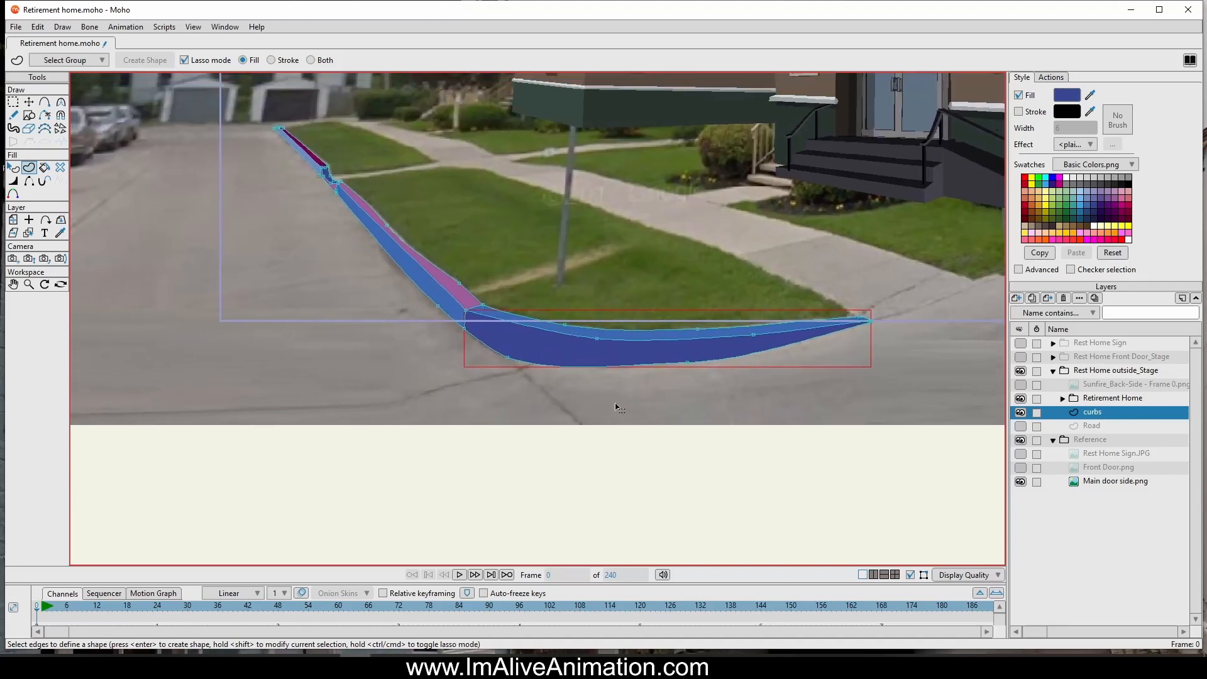
pyautogui.scroll(-2, 500, 344)
pyautogui.scroll(5, 386, 248)
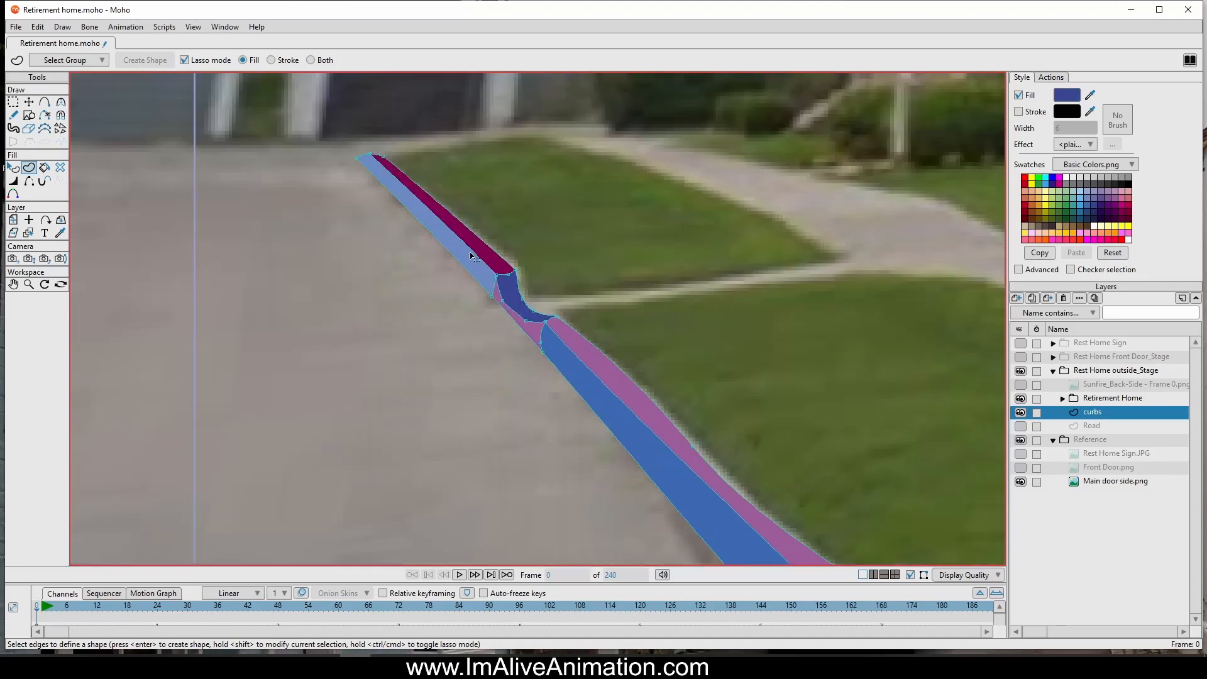
pyautogui.moveTo(767, 147); pyautogui.dragTo(734, 293)
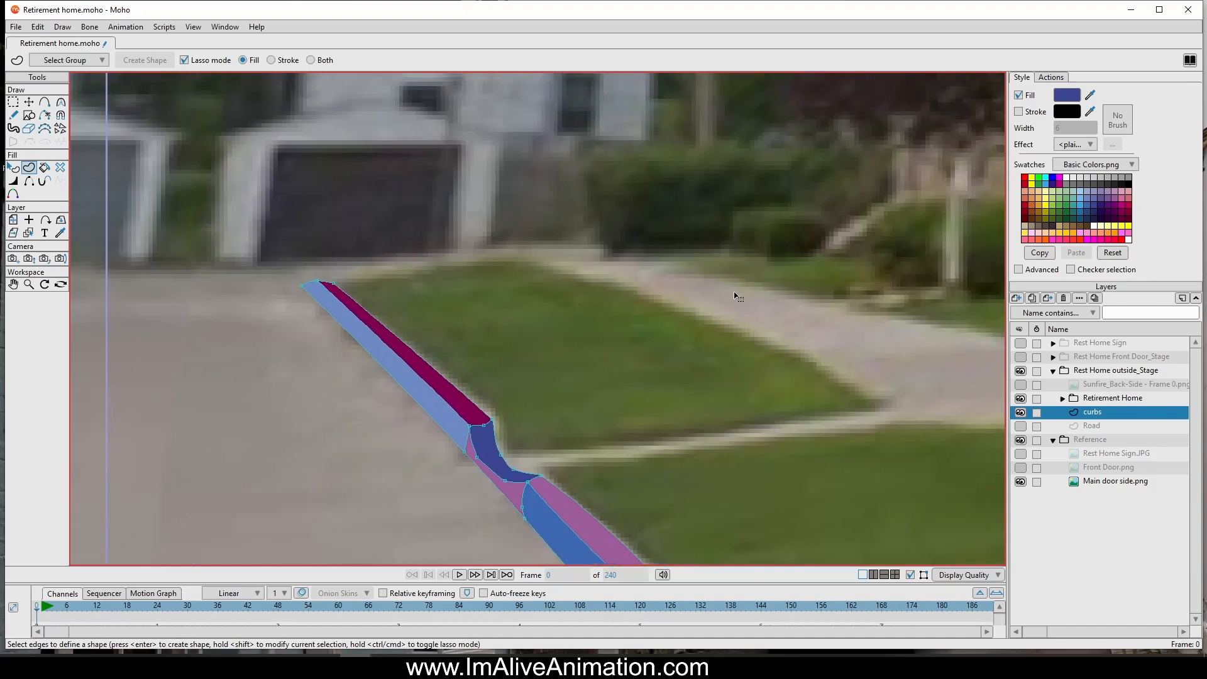
pyautogui.click(45, 102)
pyautogui.scroll(6, 328, 298)
pyautogui.click(268, 285)
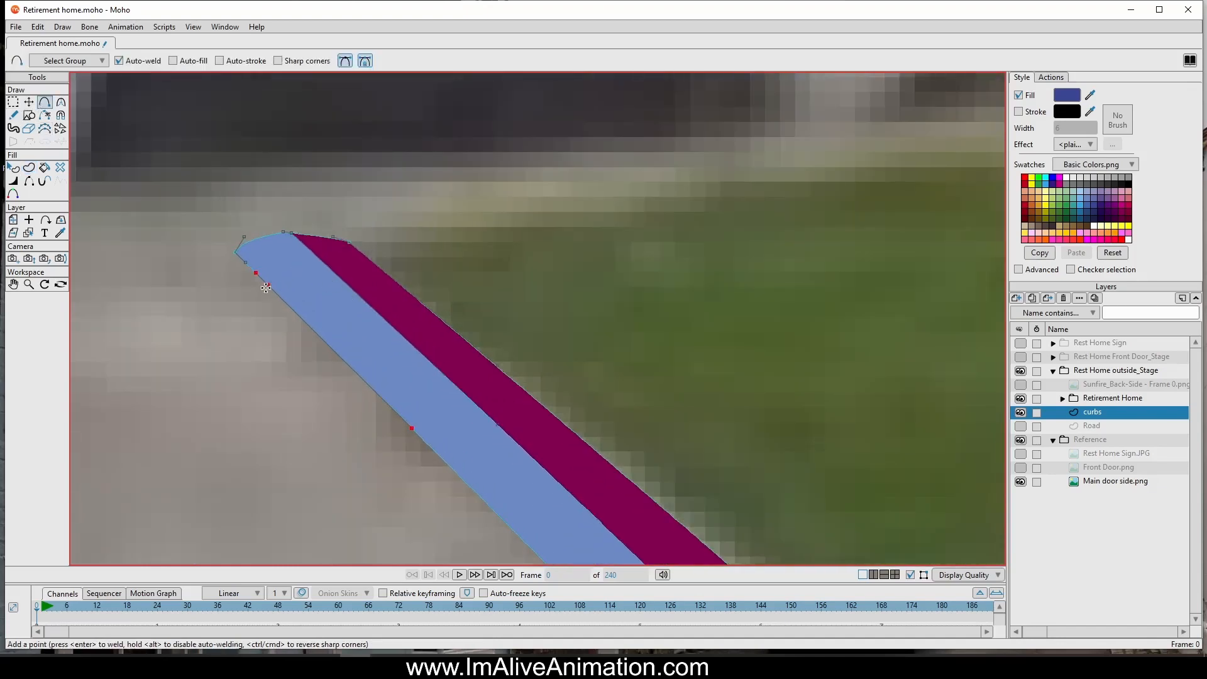
pyautogui.click(293, 309)
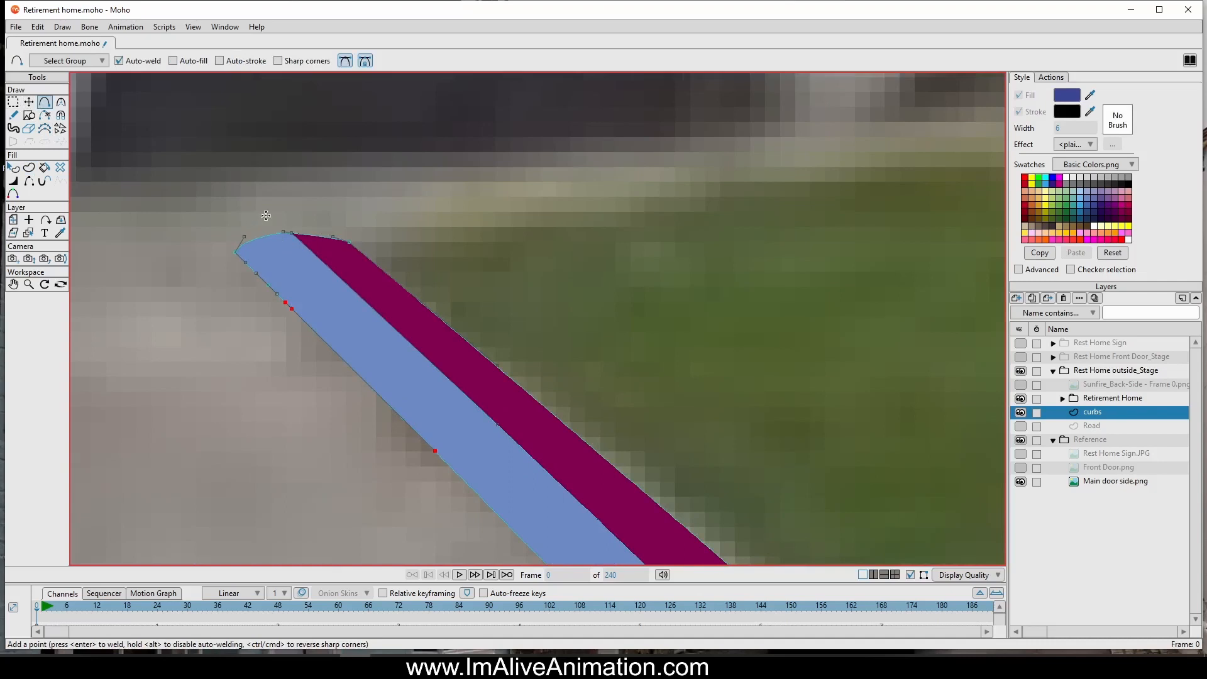
# Step: Add points to the grass-side edge of the upper curb near its far end
pyautogui.click(29, 102)
pyautogui.scroll(3, 399, 199)
pyautogui.click(44, 102)
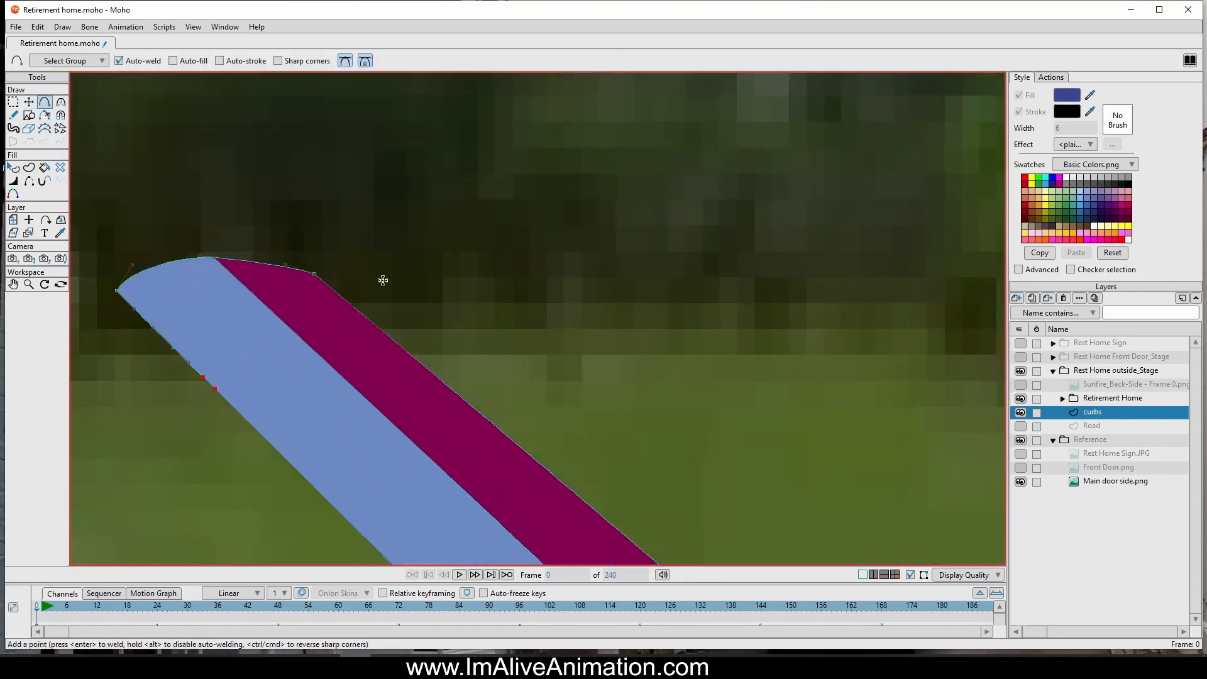
pyautogui.scroll(-2, 383, 280)
pyautogui.click(395, 317)
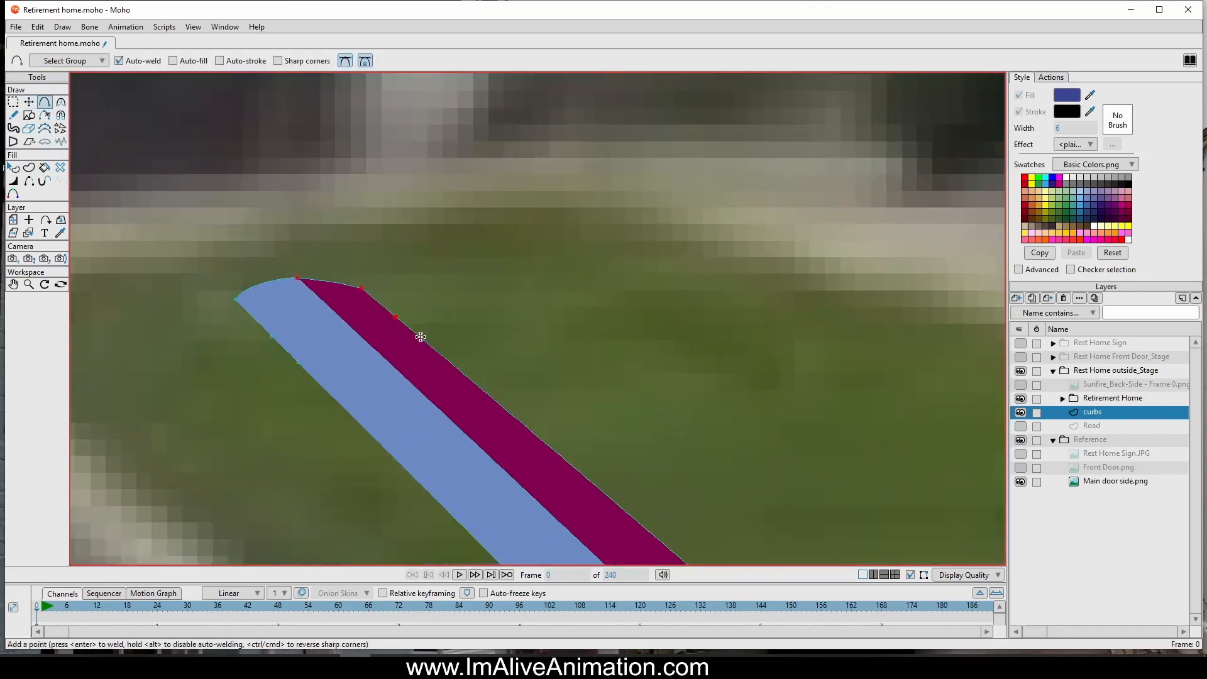
pyautogui.scroll(-4, 421, 337)
pyautogui.scroll(3, 647, 340)
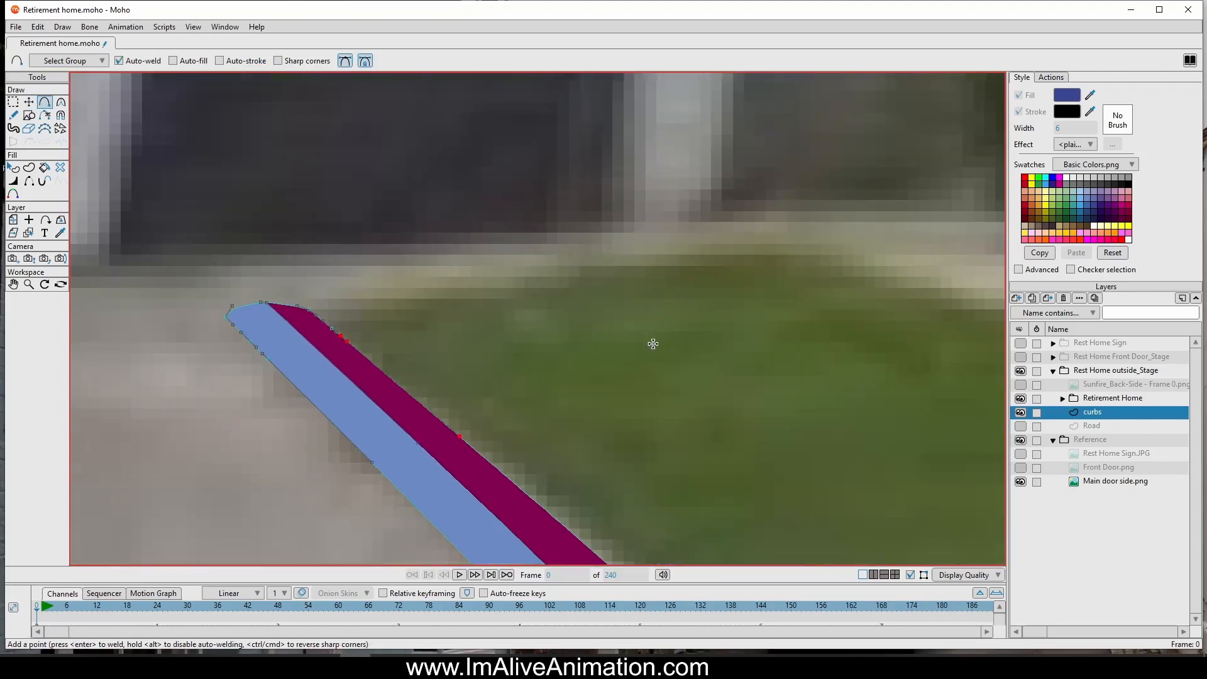
pyautogui.scroll(3, 571, 310)
pyautogui.scroll(-4, 420, 314)
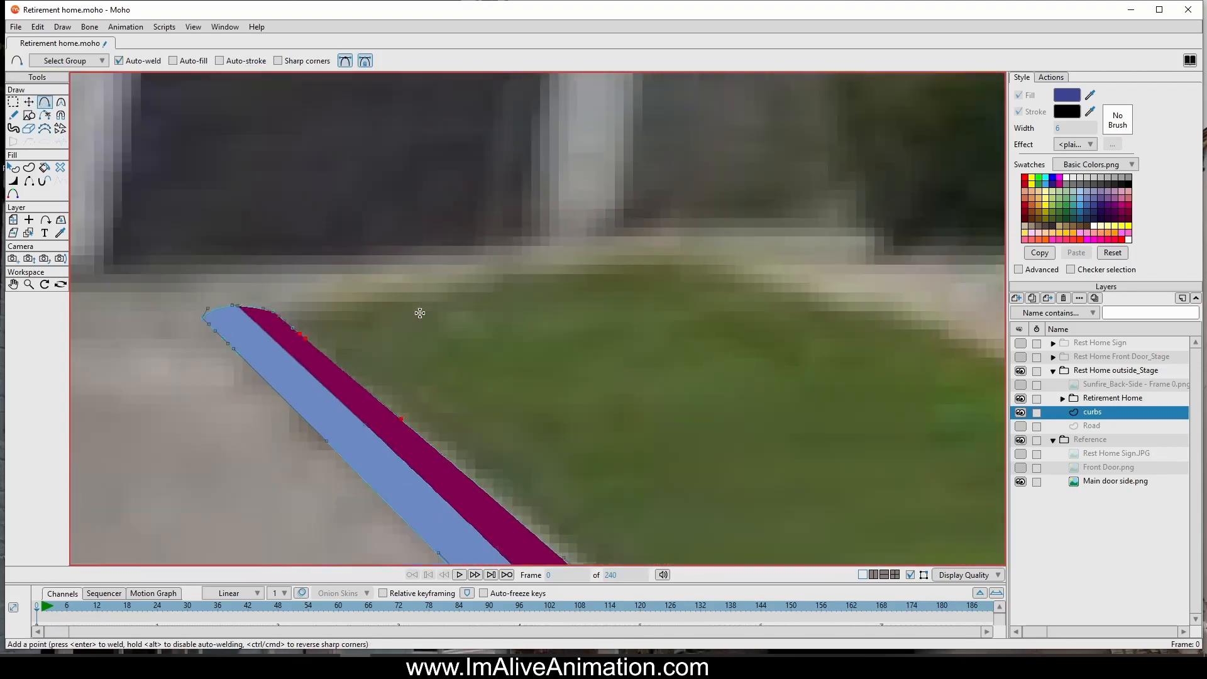
pyautogui.scroll(-4, 420, 313)
# Step: Pull the curb top's far grass-side corner out towards the lawn and reposition the point beside it to form a flare
pyautogui.click(29, 102)
pyautogui.scroll(5, 420, 325)
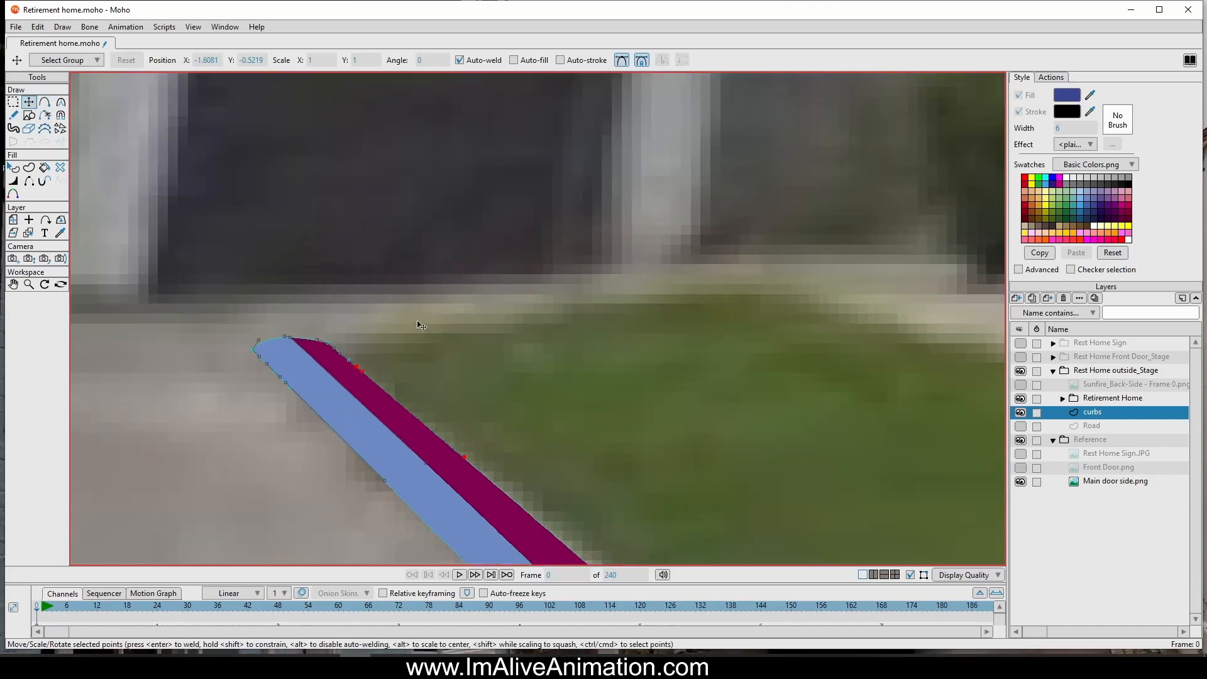
pyautogui.moveTo(322, 353)
pyautogui.mouseDown()
pyautogui.moveTo(370, 321)
pyautogui.moveTo(323, 340)
pyautogui.moveTo(332, 354)
pyautogui.mouseUp()
pyautogui.scroll(3, 361, 312)
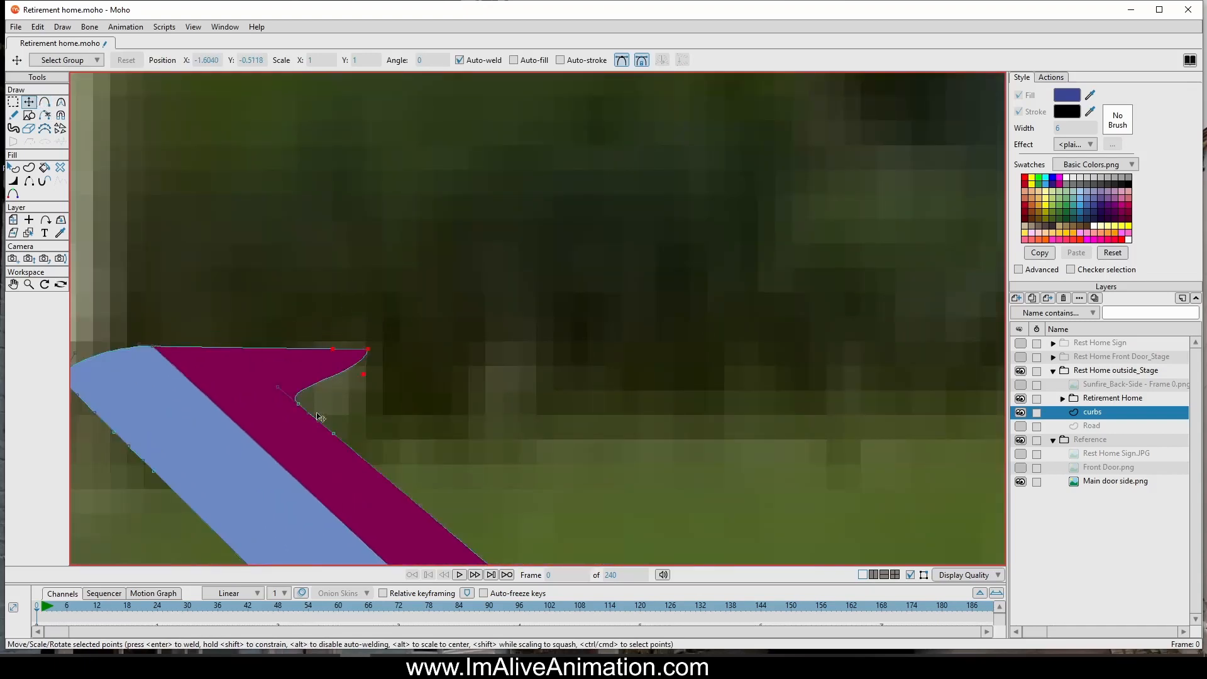
pyautogui.click(298, 404)
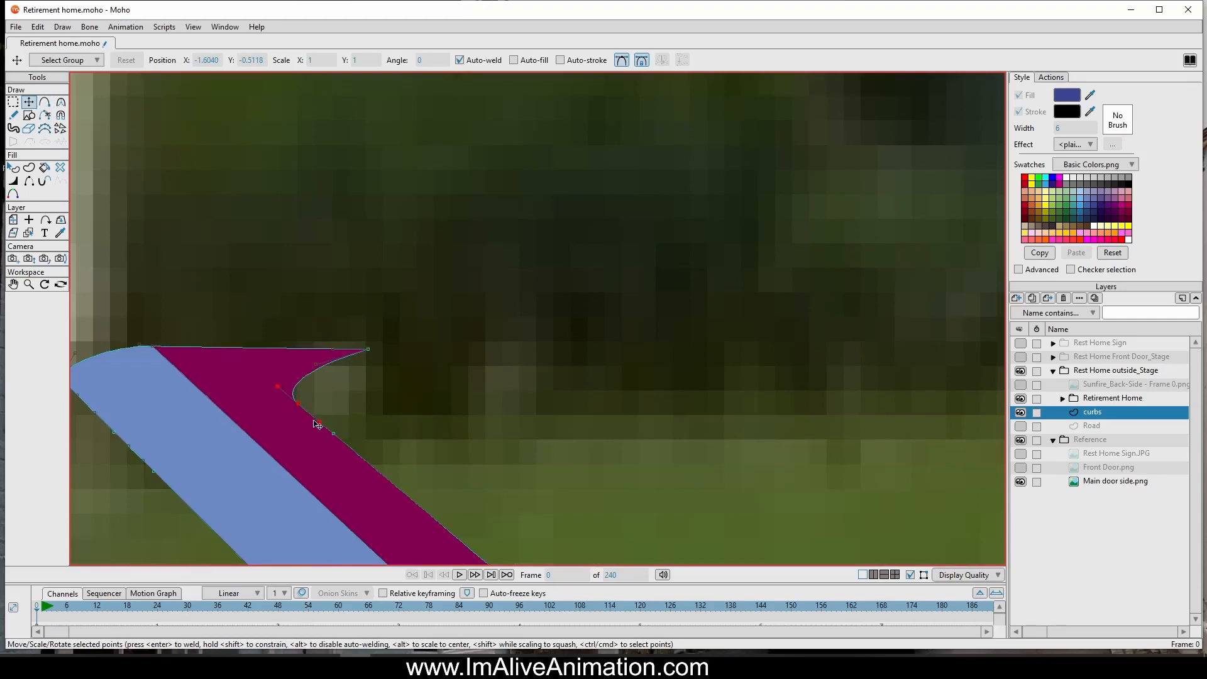
pyautogui.moveTo(318, 423); pyautogui.dragTo(312, 422)
pyautogui.scroll(-3, 566, 326)
pyautogui.moveTo(577, 343); pyautogui.dragTo(644, 327)
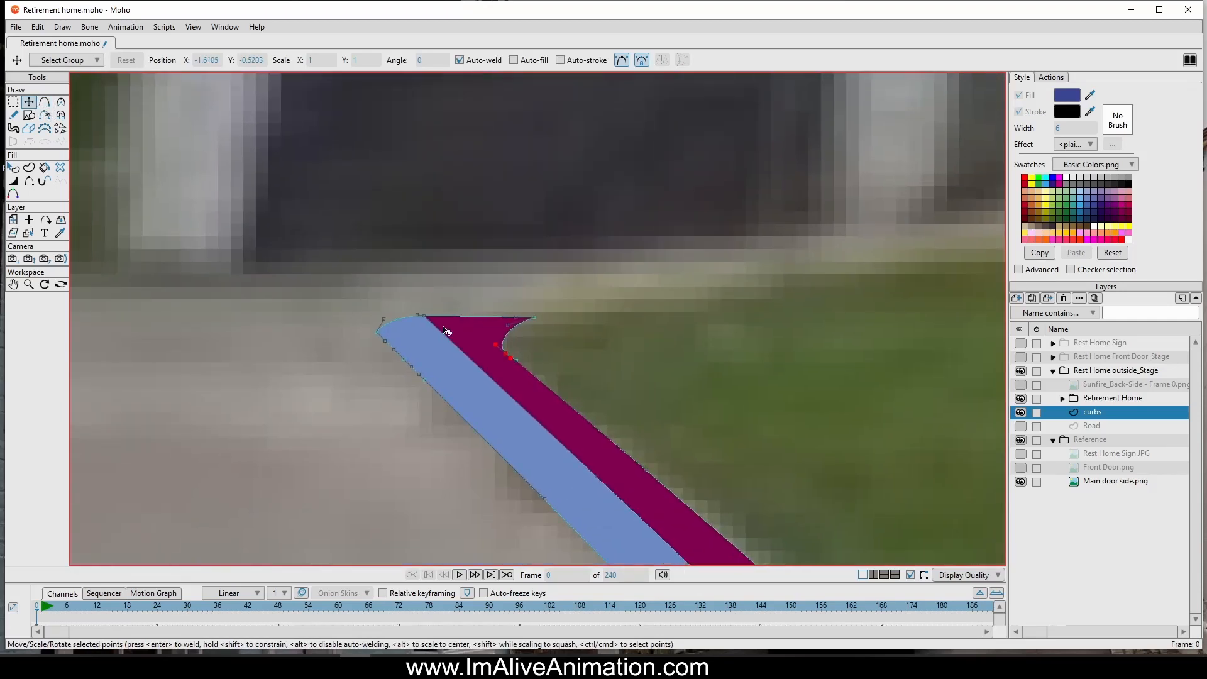
# Step: Move the far end point shared by the curb top and its street-facing side slightly inward
pyautogui.click(426, 319)
pyautogui.scroll(-6, 668, 322)
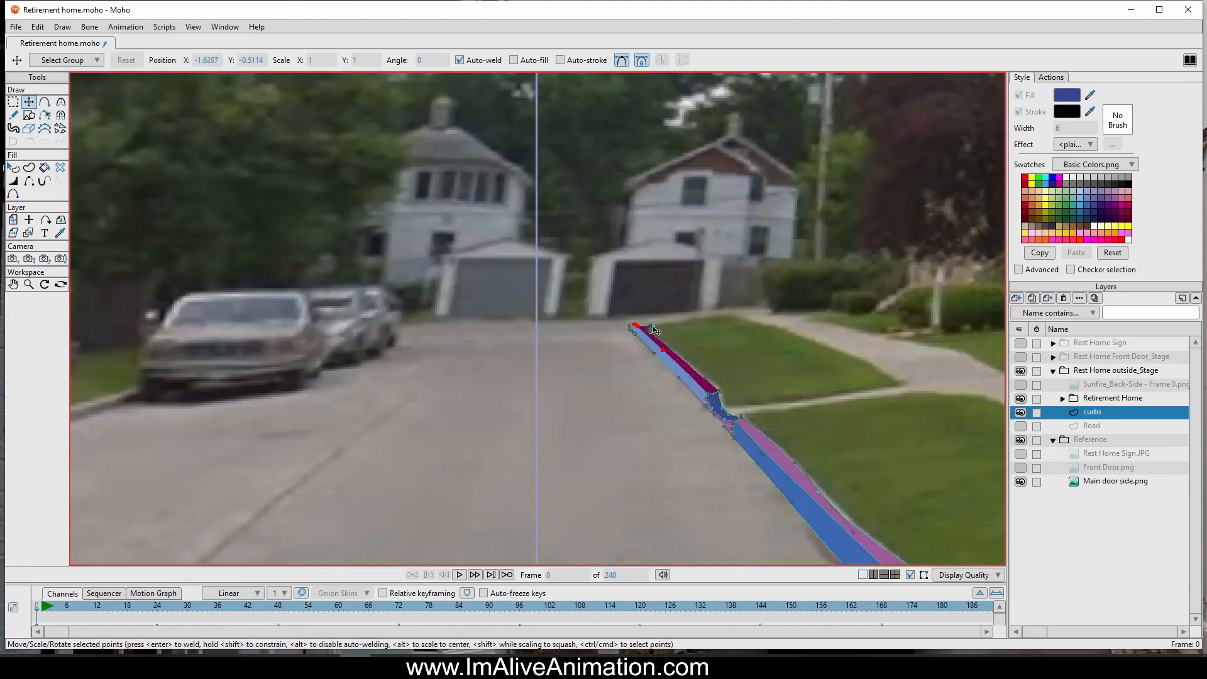
pyautogui.scroll(-2, 706, 321)
pyautogui.scroll(8, 683, 319)
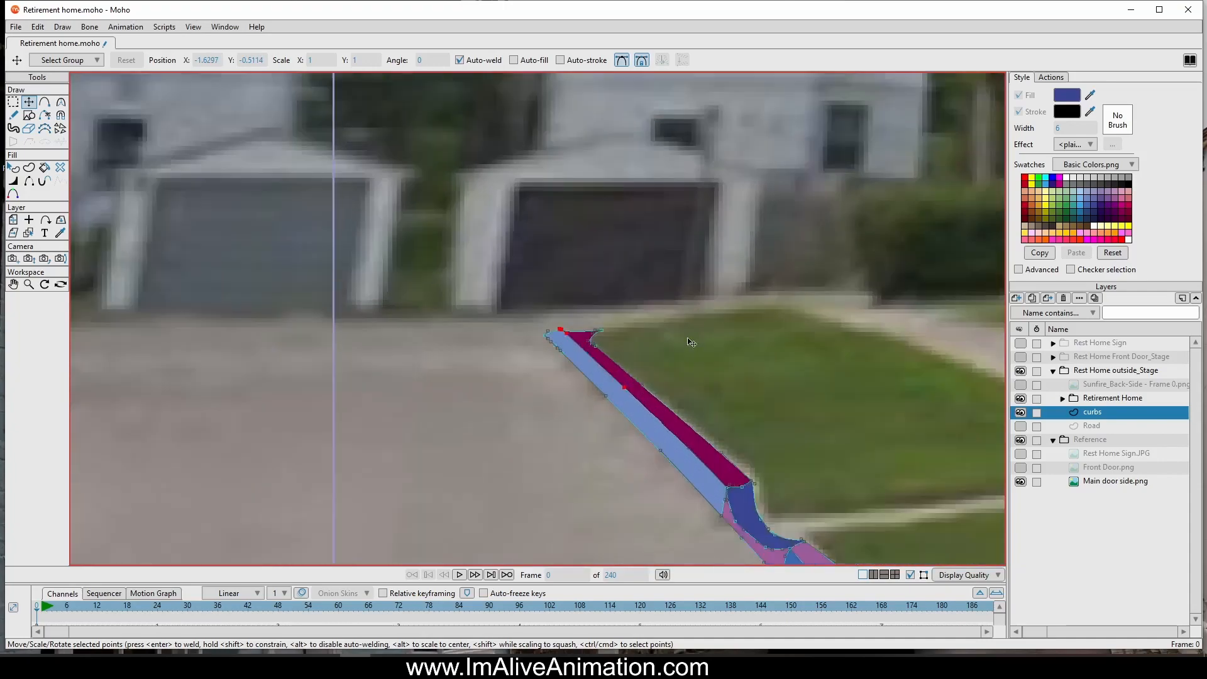
pyautogui.scroll(2, 466, 334)
pyautogui.moveTo(252, 291); pyautogui.dragTo(312, 323)
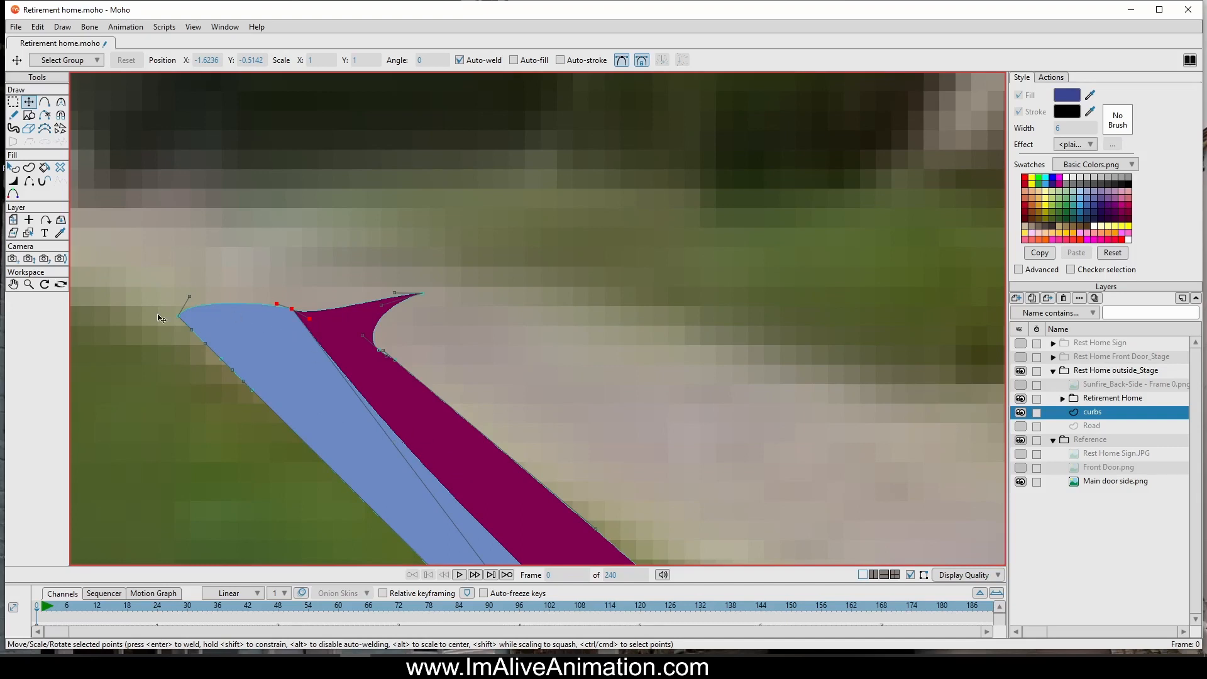
# Step: Delete a surplus street-side point, pull the outer end corner inward and adjust the shared point's curve to round the far end
pyautogui.moveTo(181, 321); pyautogui.dragTo(302, 422)
pyautogui.press('Delete')
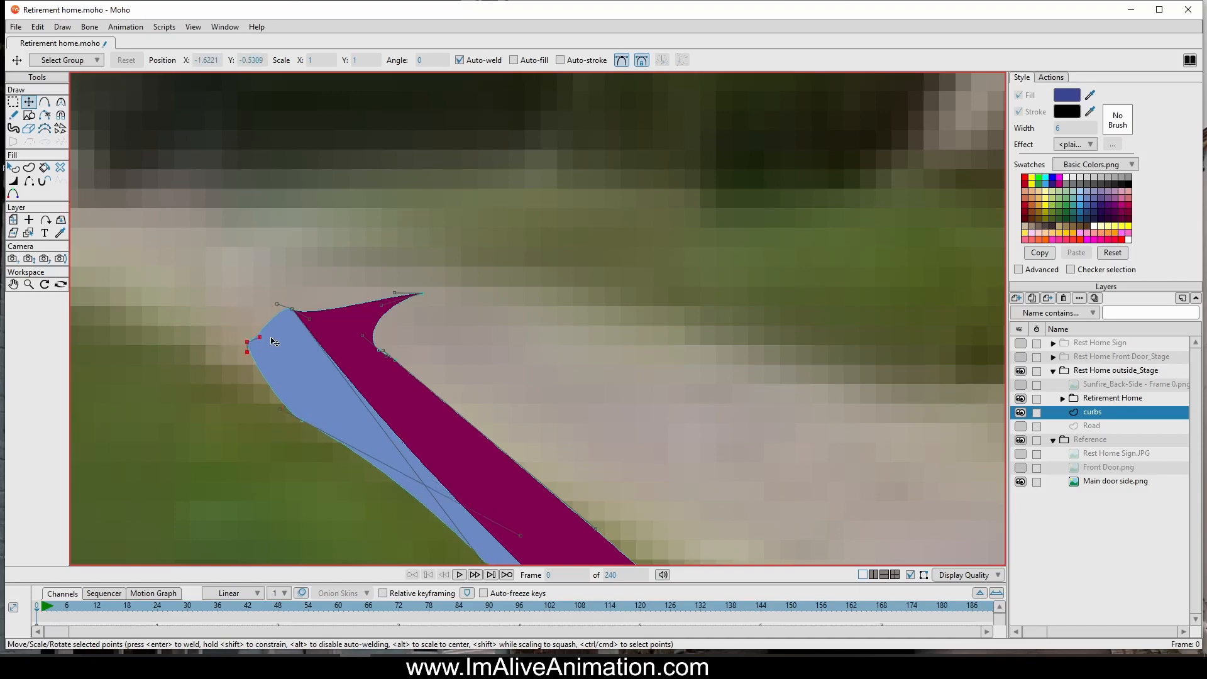
pyautogui.moveTo(257, 340); pyautogui.dragTo(277, 374)
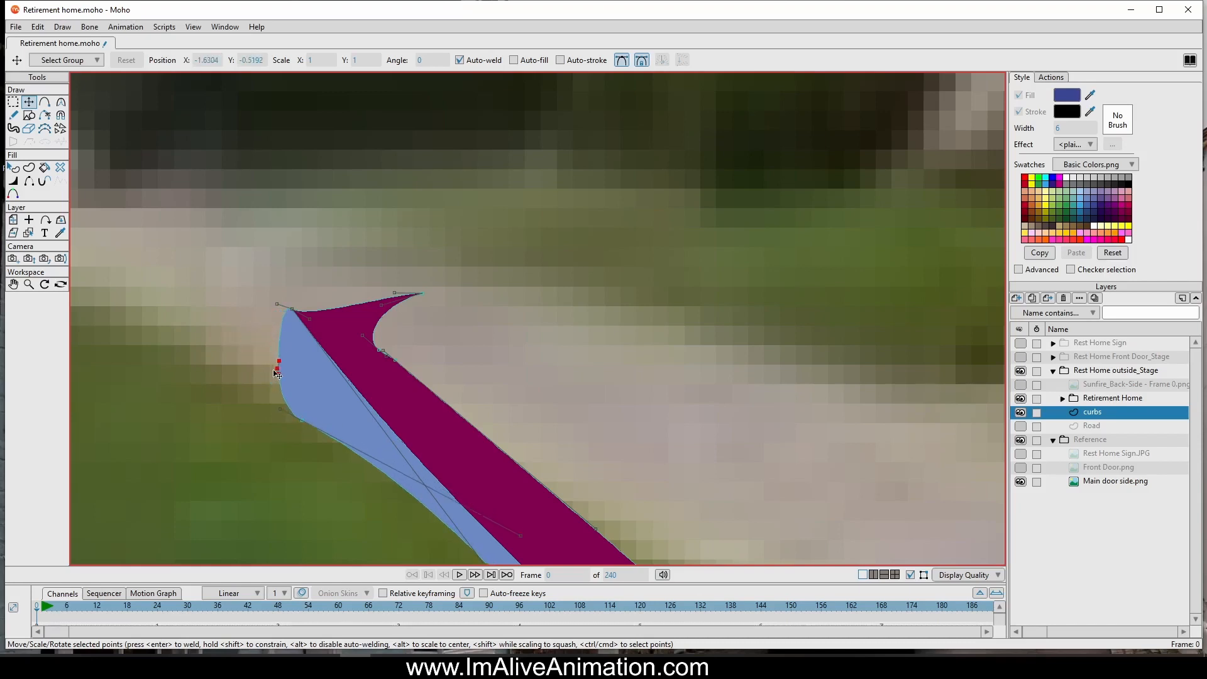
pyautogui.moveTo(275, 308); pyautogui.dragTo(314, 306)
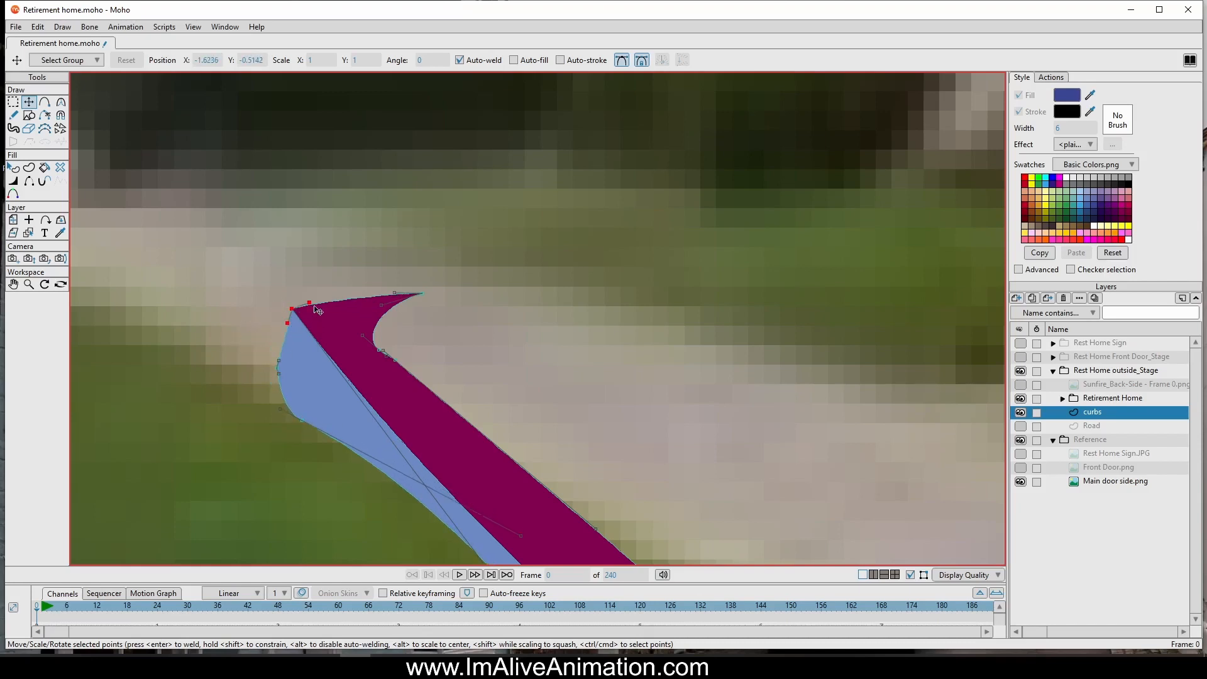
# Step: Add a point near the far end of the edge between curb top and street side, and pull the outer end corner inward to round it
pyautogui.scroll(-3, 605, 324)
pyautogui.moveTo(617, 320); pyautogui.dragTo(555, 159)
pyautogui.scroll(-1, 529, 349)
pyautogui.moveTo(491, 309); pyautogui.dragTo(410, 230)
pyautogui.click(43, 101)
pyautogui.scroll(6, 447, 197)
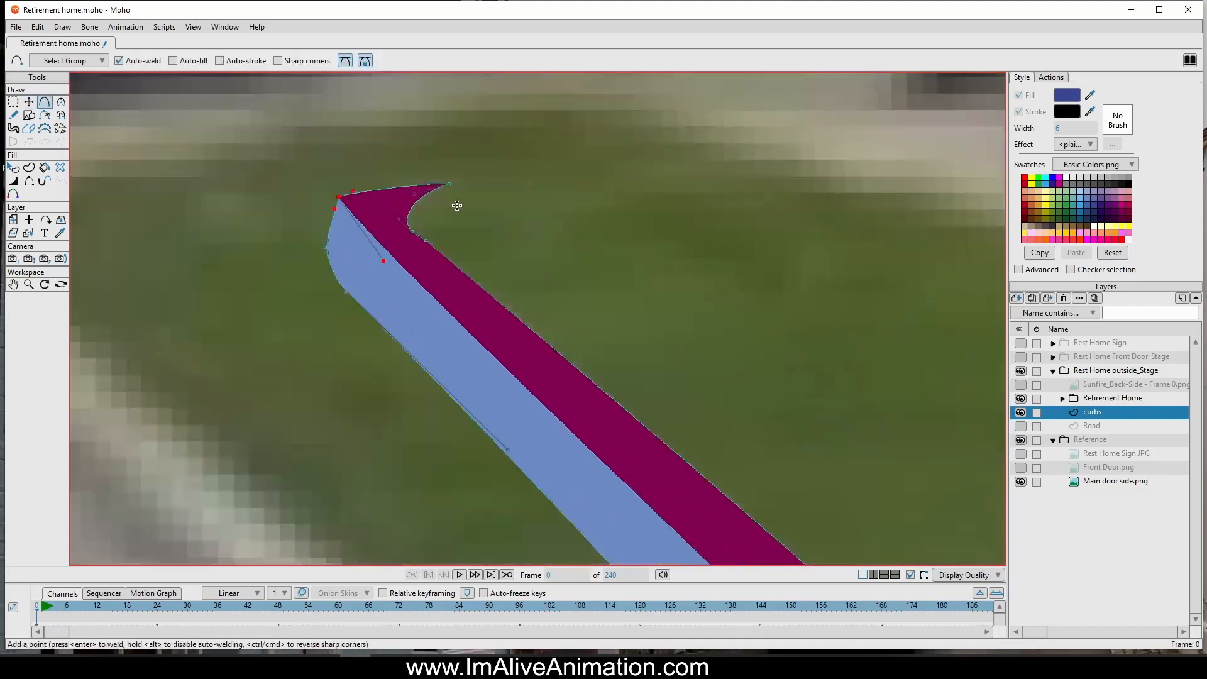
pyautogui.click(307, 233)
pyautogui.press('t')
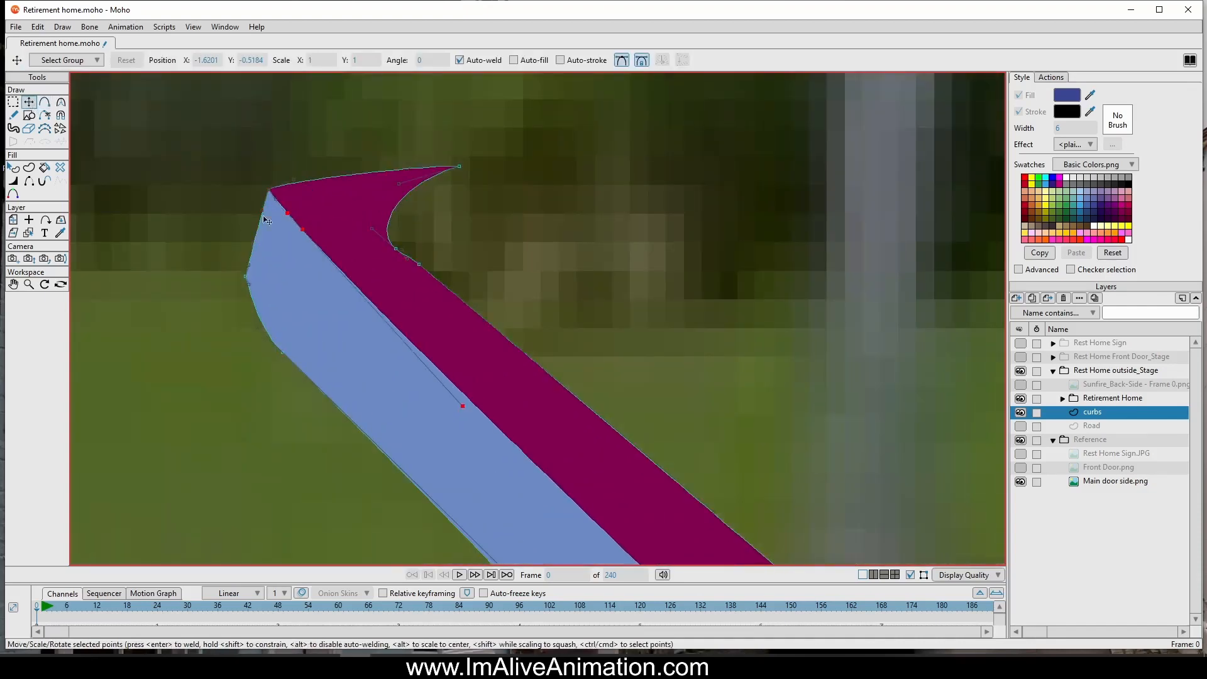
pyautogui.moveTo(293, 231); pyautogui.dragTo(292, 190)
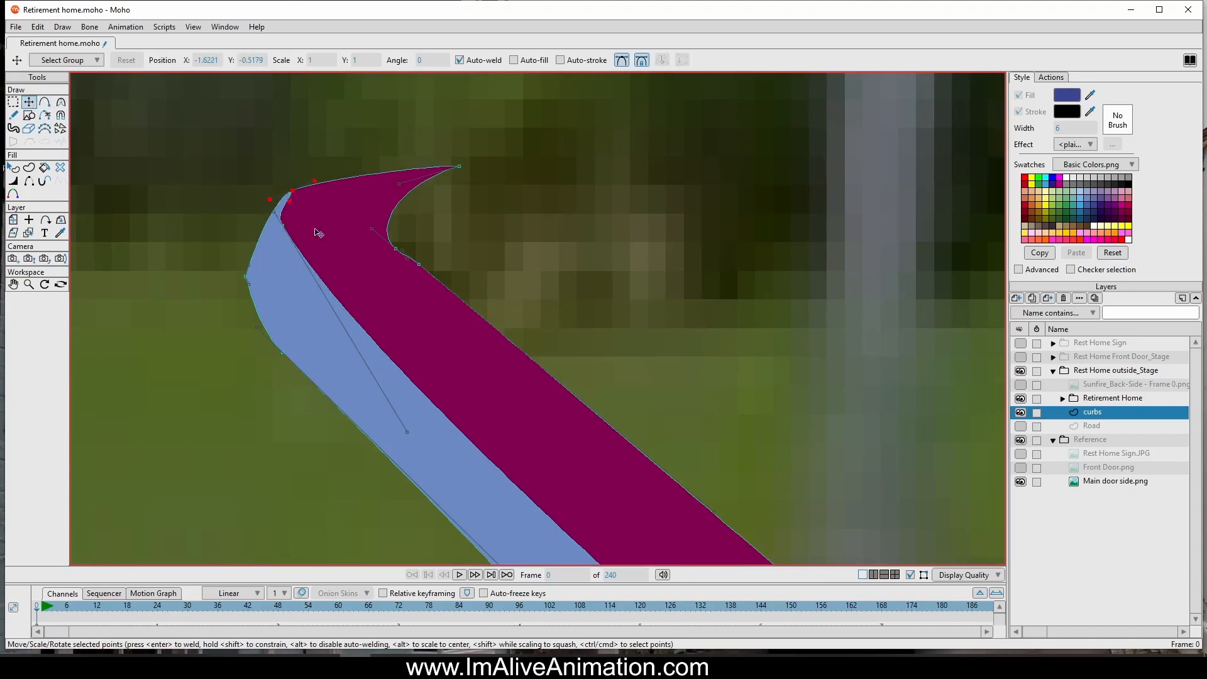
pyautogui.scroll(-6, 597, 252)
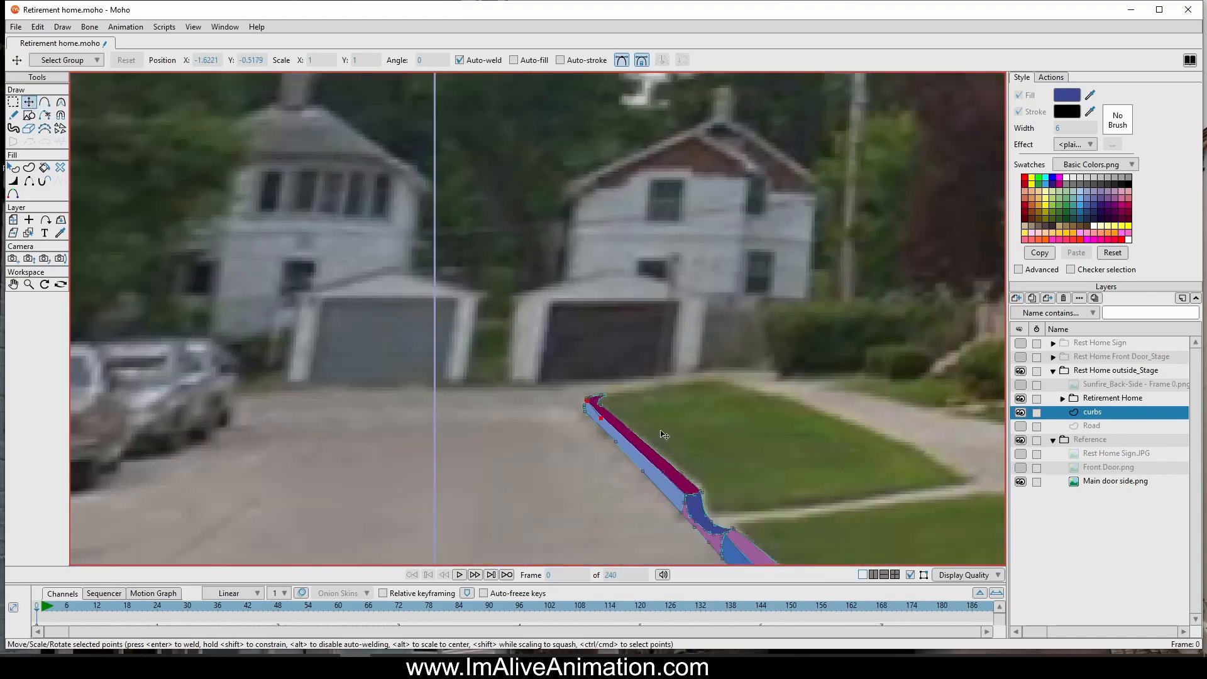
# Step: Sample the pale curb colour from the photo with the Eyedropper, hiding the curbs layer while picking
pyautogui.click(1021, 413)
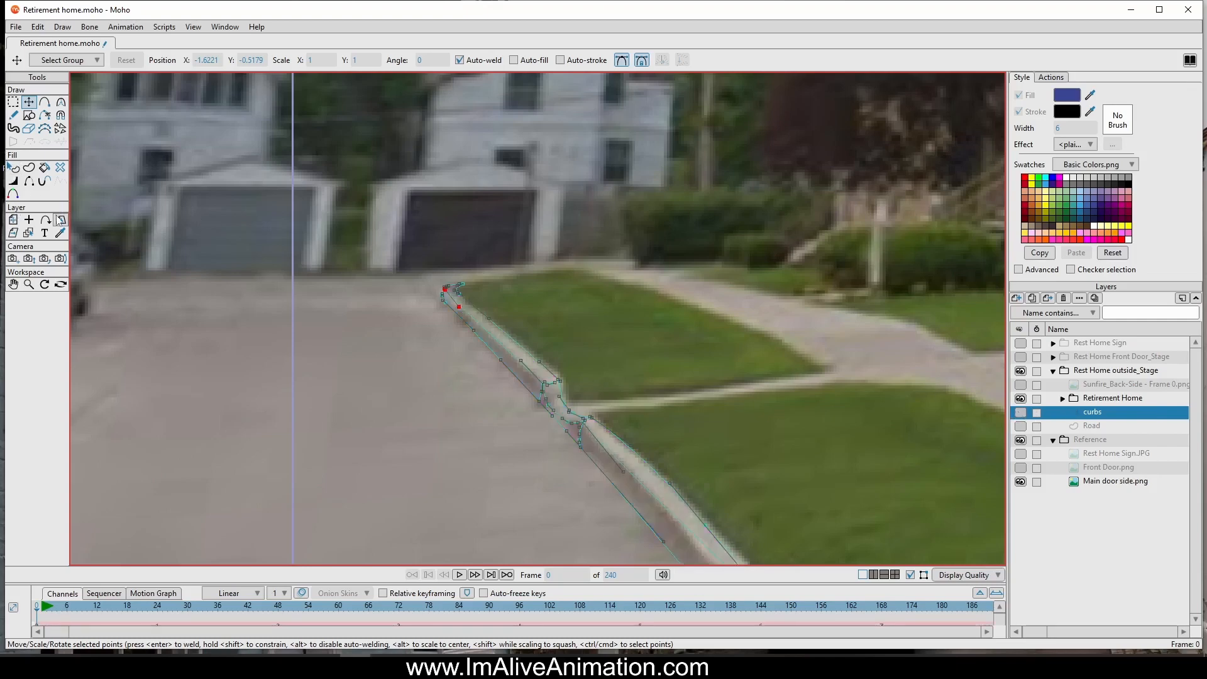
pyautogui.click(60, 233)
pyautogui.scroll(8, 479, 327)
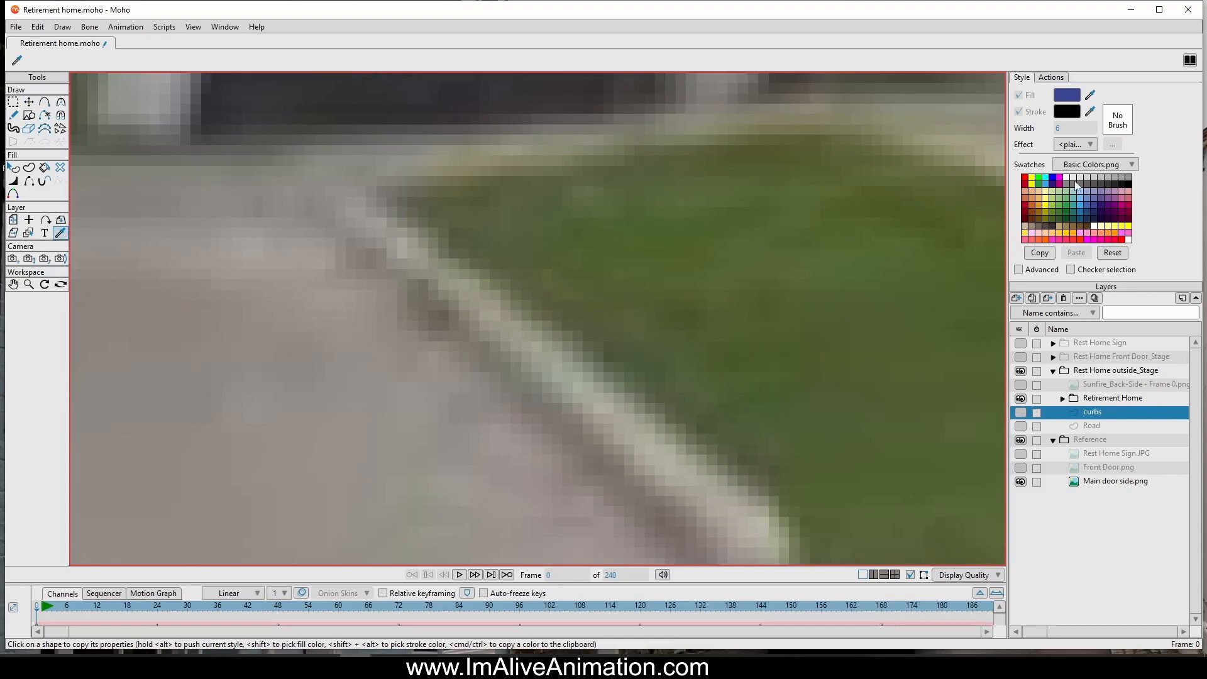
pyautogui.click(654, 329)
pyautogui.click(587, 362)
pyautogui.click(1022, 412)
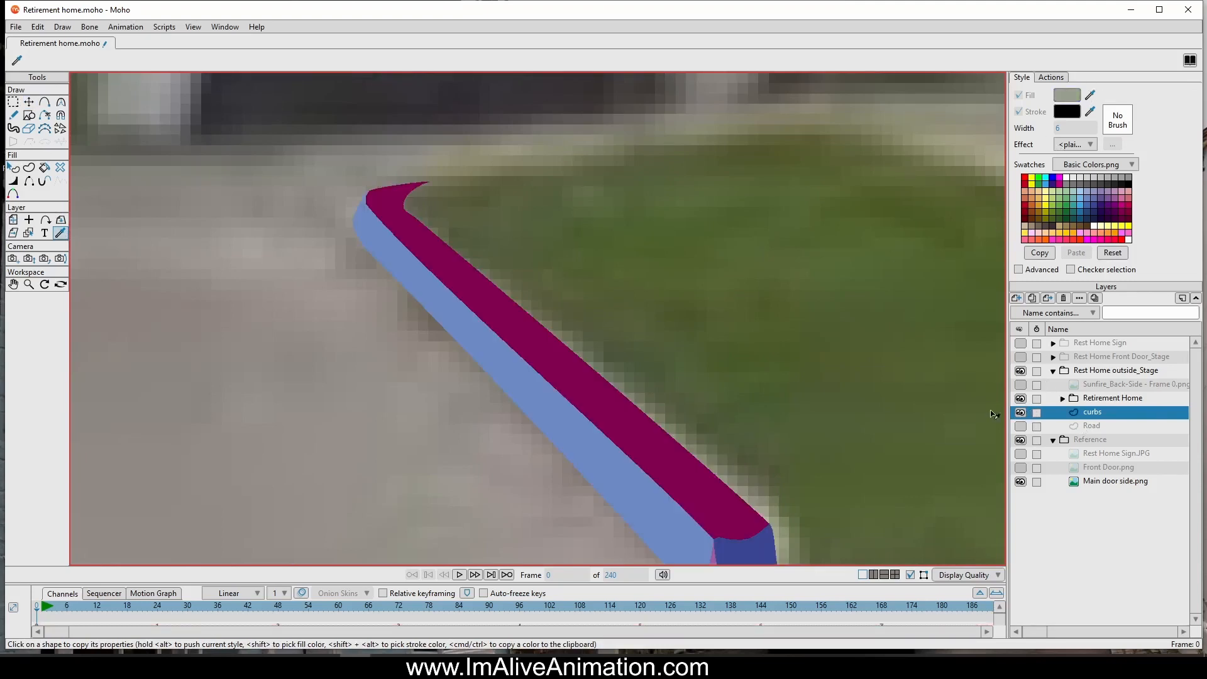
# Step: Fill the far curb section's top with the light beige sampled from the curb in the photo, hiding the curbs layer while sampling
pyautogui.click(13, 168)
pyautogui.click(542, 342)
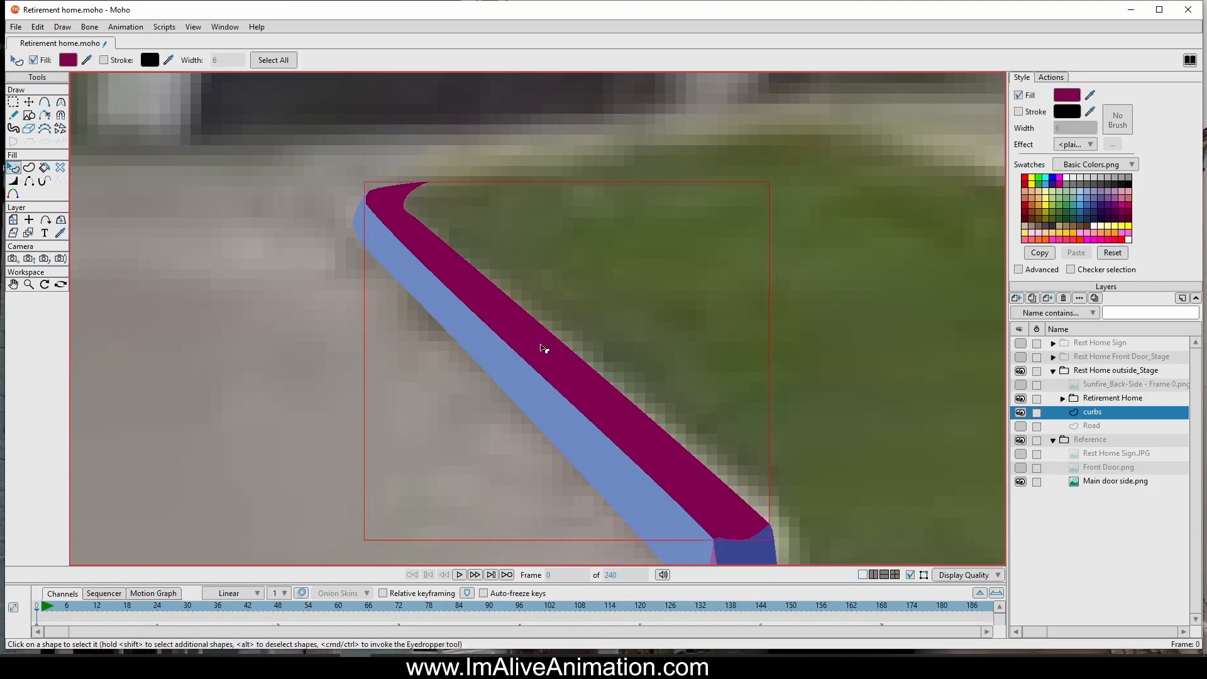
pyautogui.scroll(-2, 702, 319)
pyautogui.moveTo(702, 320); pyautogui.dragTo(583, 226)
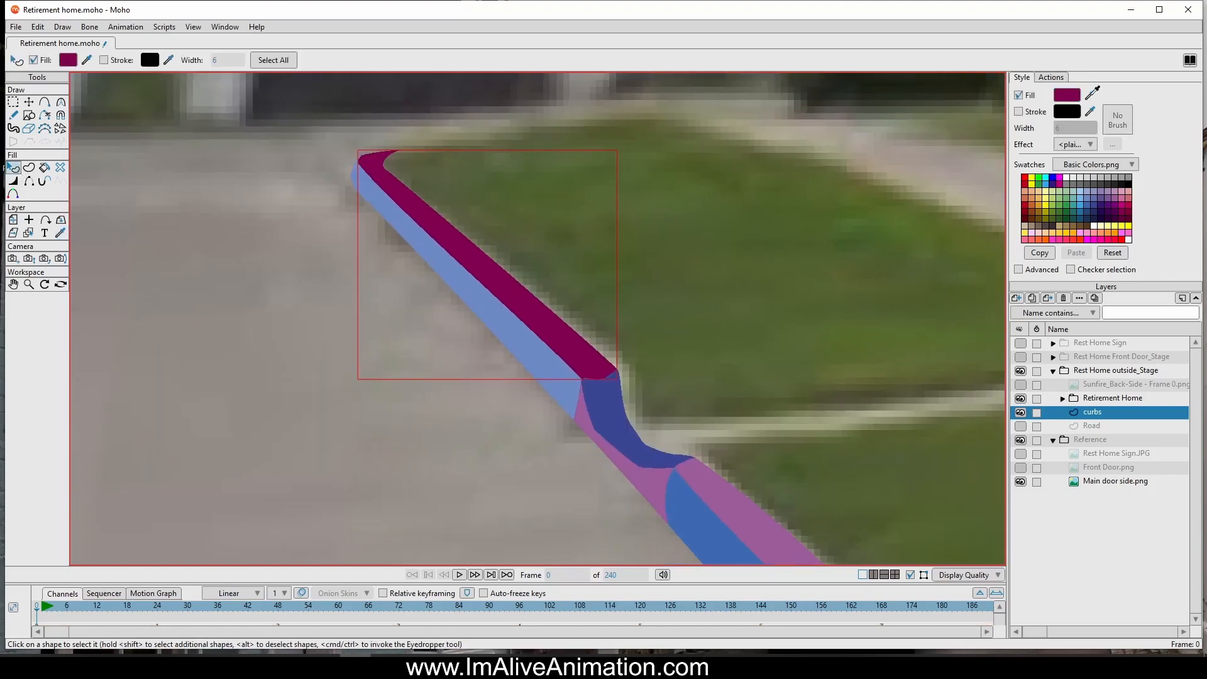
pyautogui.click(625, 376)
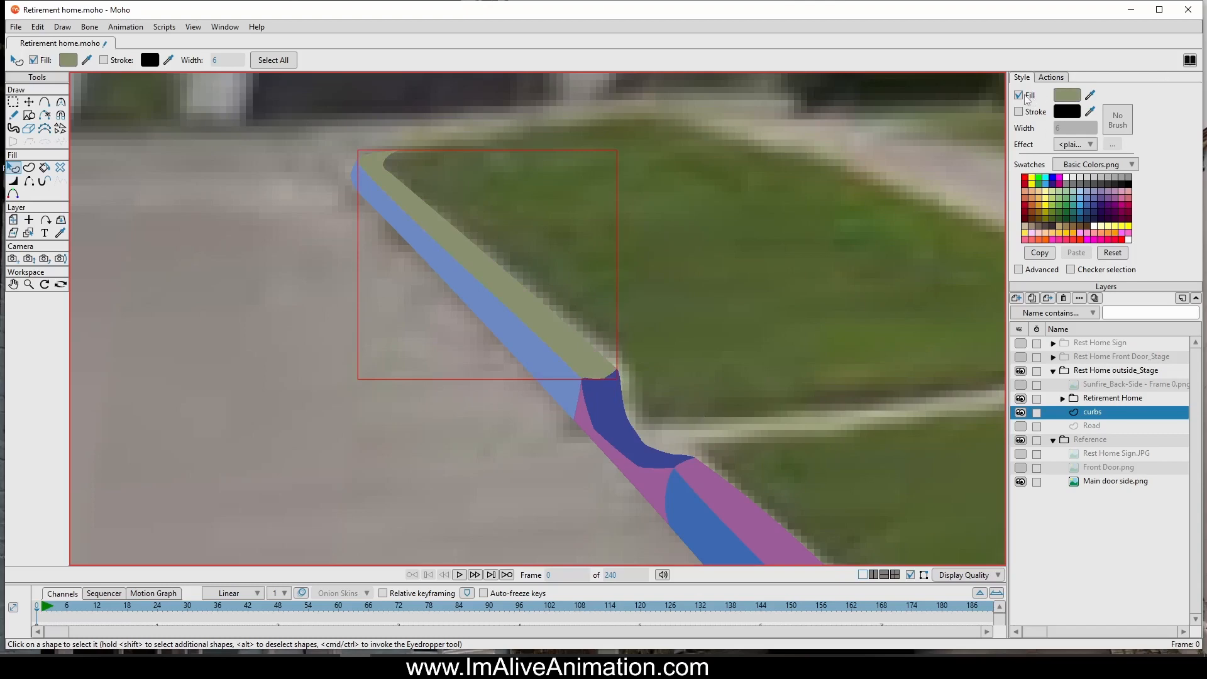
pyautogui.click(1019, 412)
pyautogui.click(1090, 95)
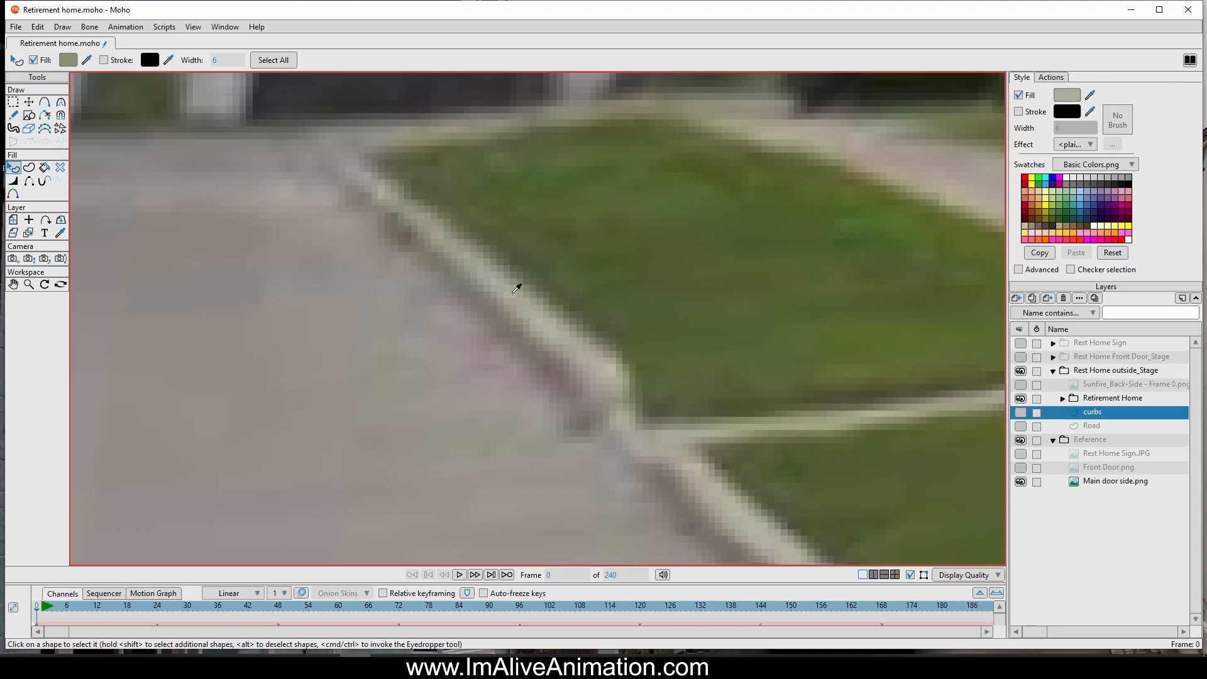
pyautogui.click(516, 288)
pyautogui.click(1022, 413)
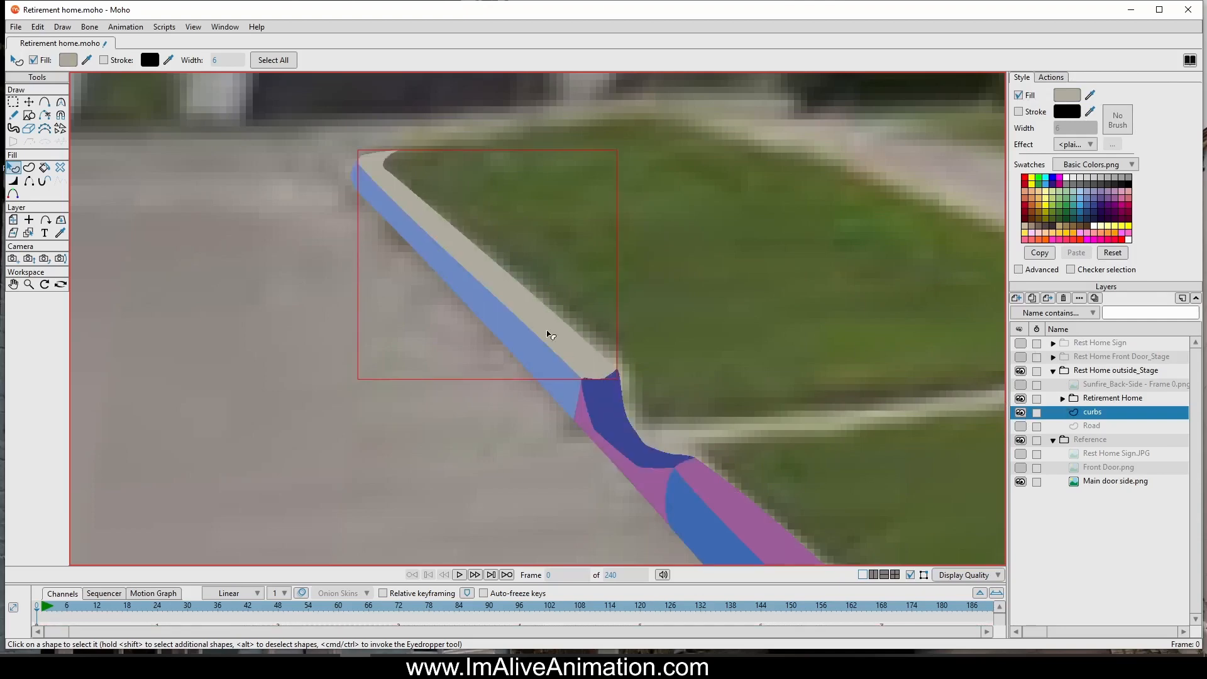
# Step: Fill the far curb section's street side with the dark grey-brown sampled from the curb's shadow in the photo
pyautogui.scroll(1, 526, 326)
pyautogui.click(545, 384)
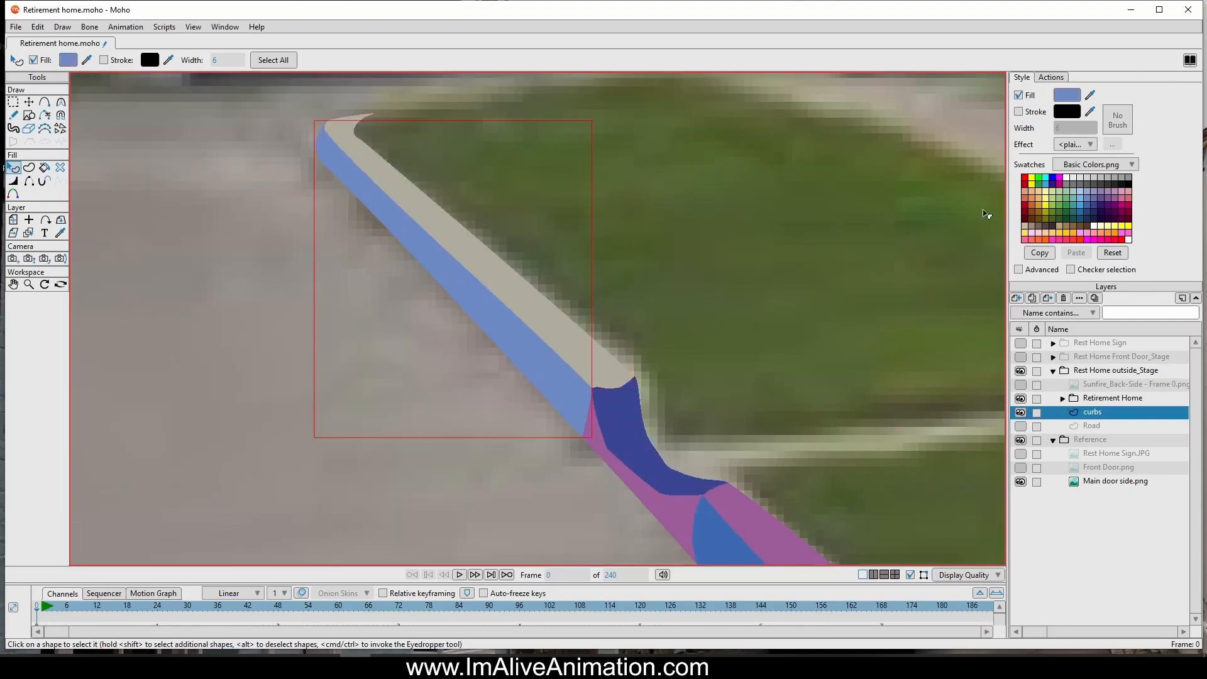
pyautogui.click(1020, 413)
pyautogui.moveTo(1090, 95); pyautogui.dragTo(511, 334)
pyautogui.click(1020, 413)
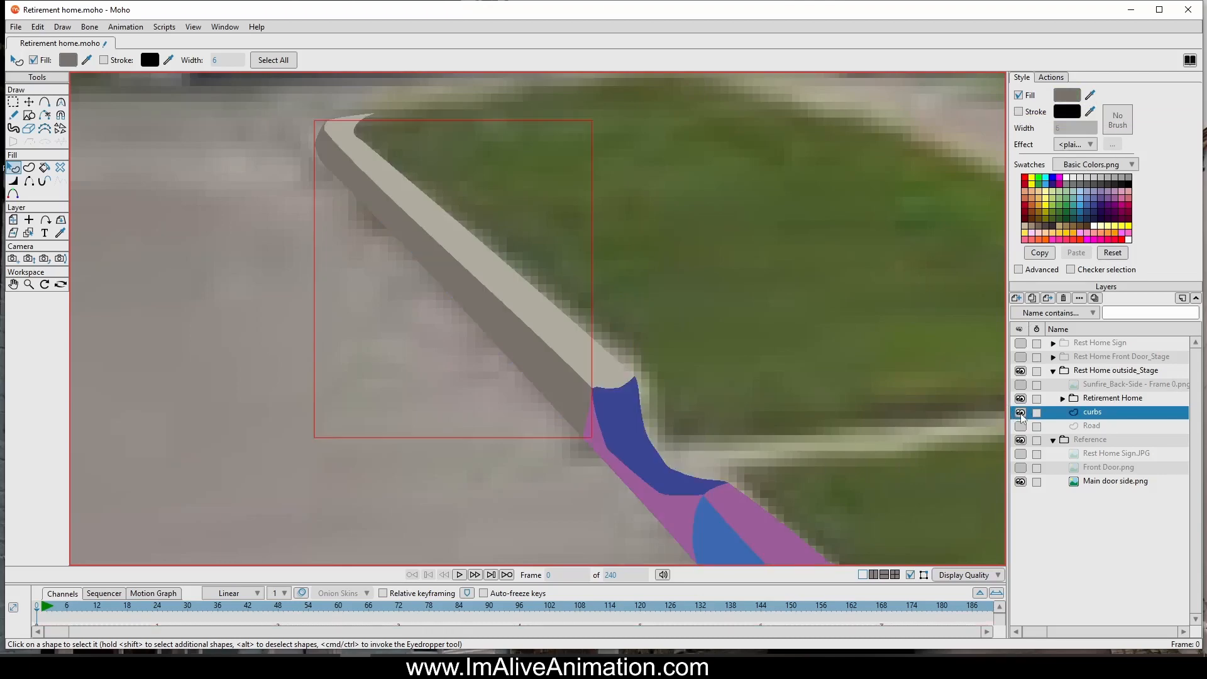
# Step: Copy the far section's beige fill to the tops of the curved dip, the middle section and the front corner section
pyautogui.scroll(-3, 708, 360)
pyautogui.moveTo(629, 337); pyautogui.dragTo(241, 229)
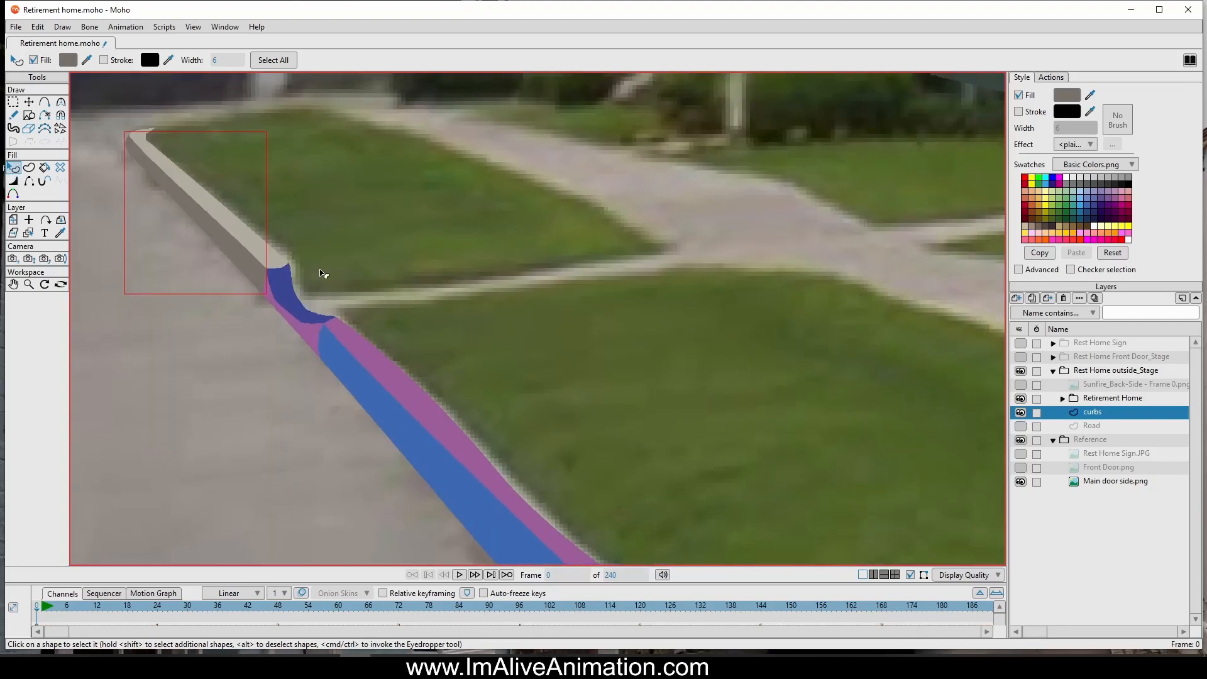
pyautogui.click(288, 296)
pyautogui.keyDown('ctrl'); pyautogui.click(259, 255); pyautogui.keyUp('ctrl')
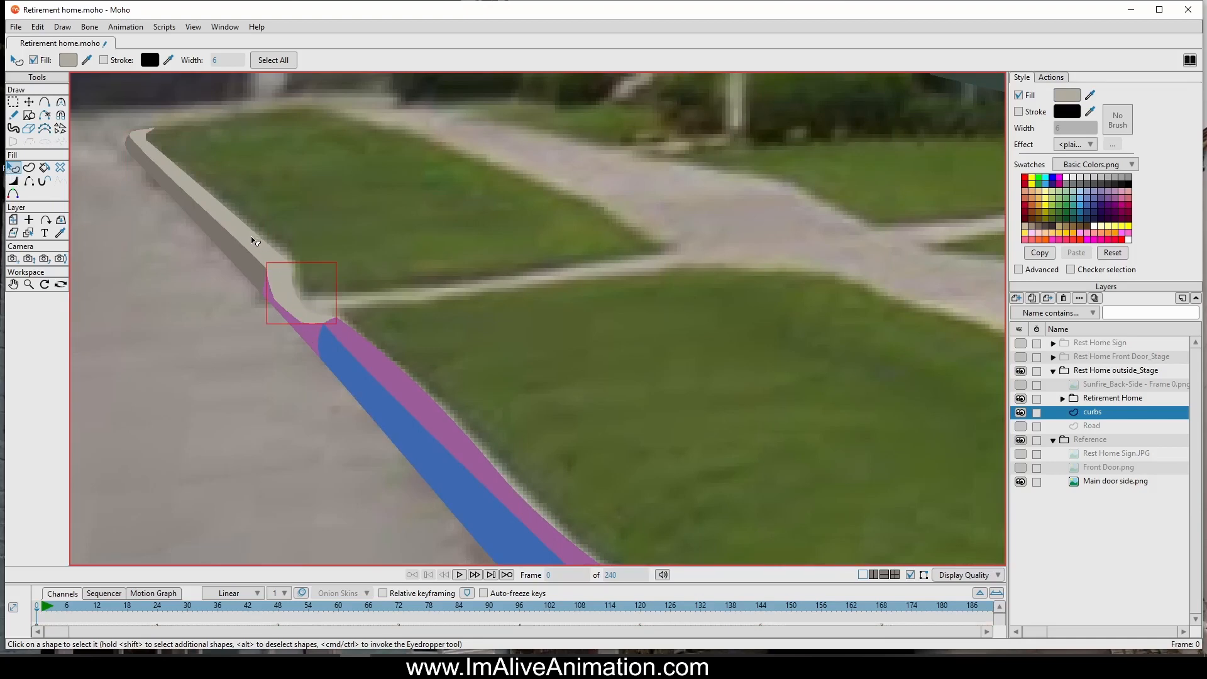
pyautogui.click(358, 356)
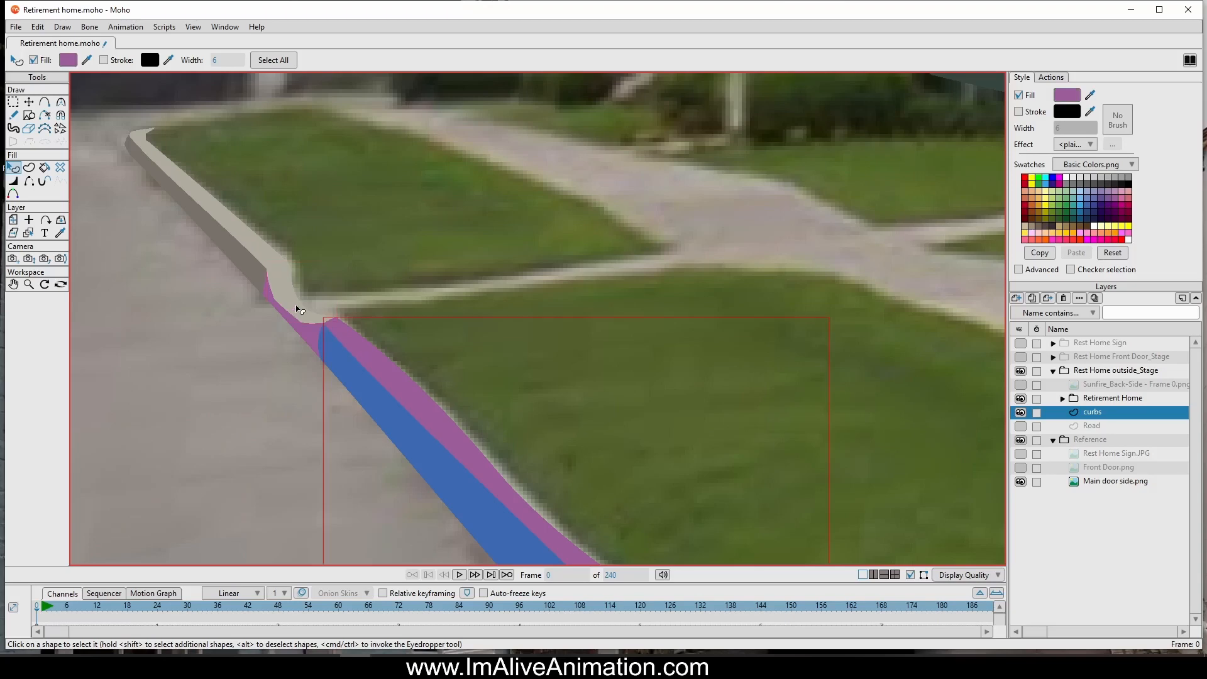
pyautogui.keyDown('ctrl'); pyautogui.click(296, 306); pyautogui.keyUp('ctrl')
pyautogui.scroll(-5, 296, 305)
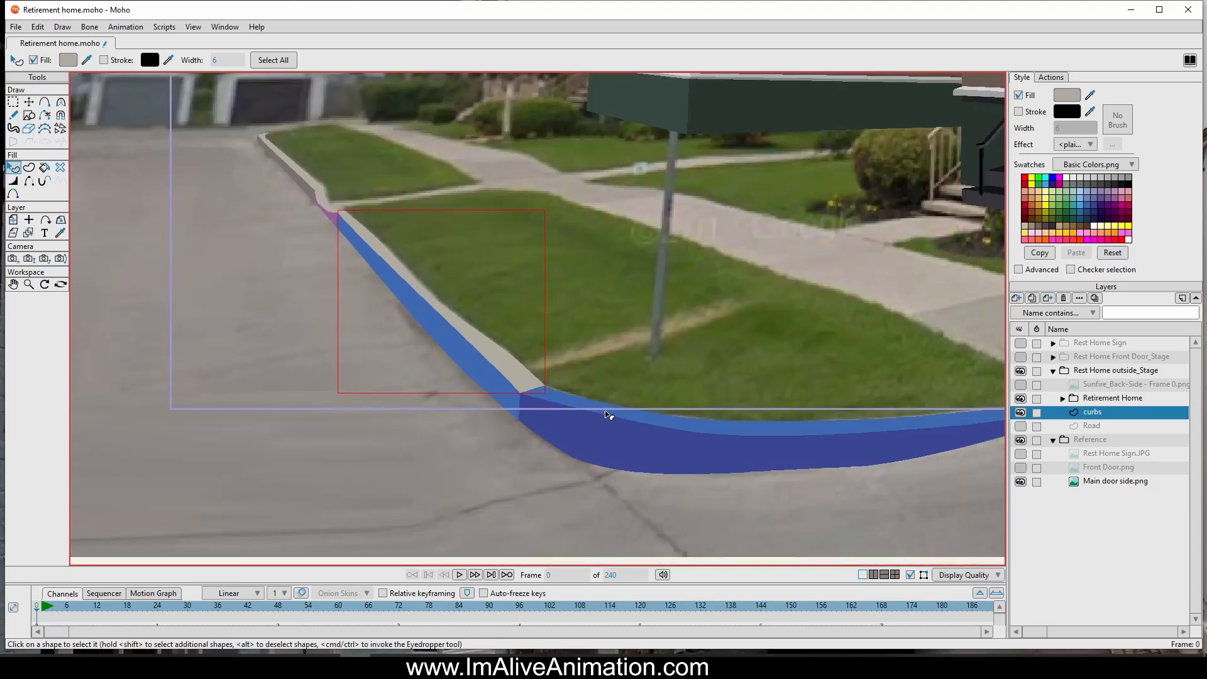
pyautogui.click(608, 416)
pyautogui.keyDown('ctrl'); pyautogui.click(535, 383); pyautogui.keyUp('ctrl')
# Step: Copy the dark grey-brown fill to the street sides of the curved dip, the middle section and the front corner section
pyautogui.scroll(8, 342, 243)
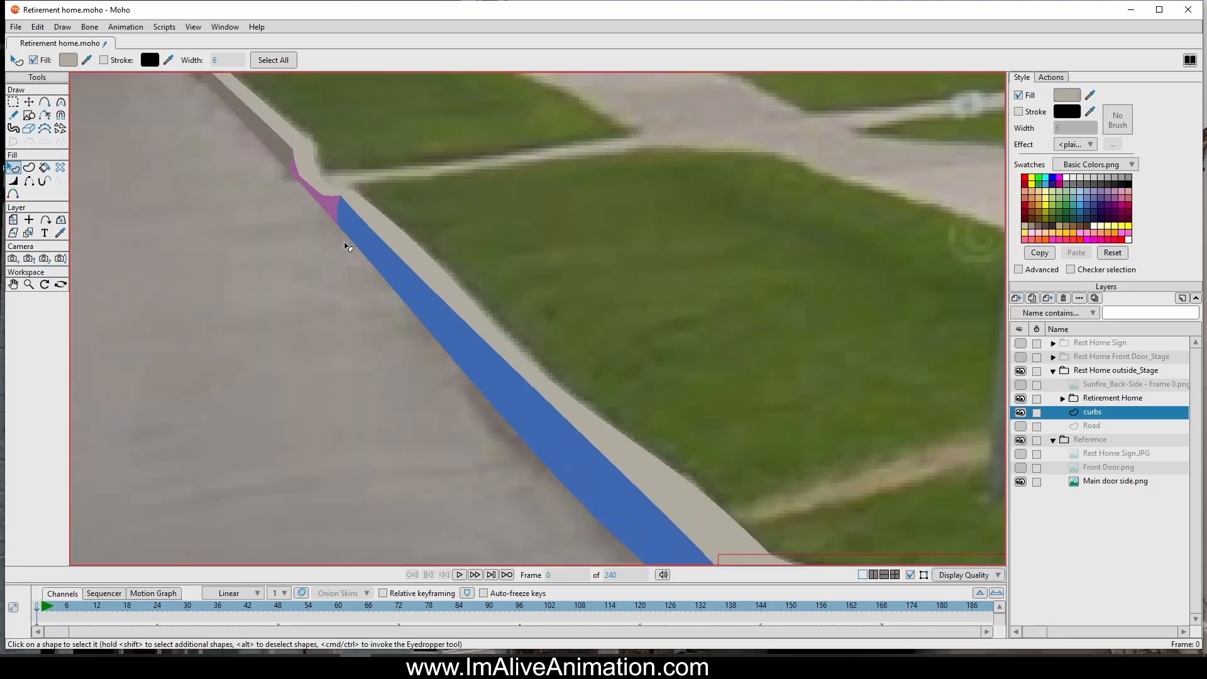
pyautogui.click(392, 304)
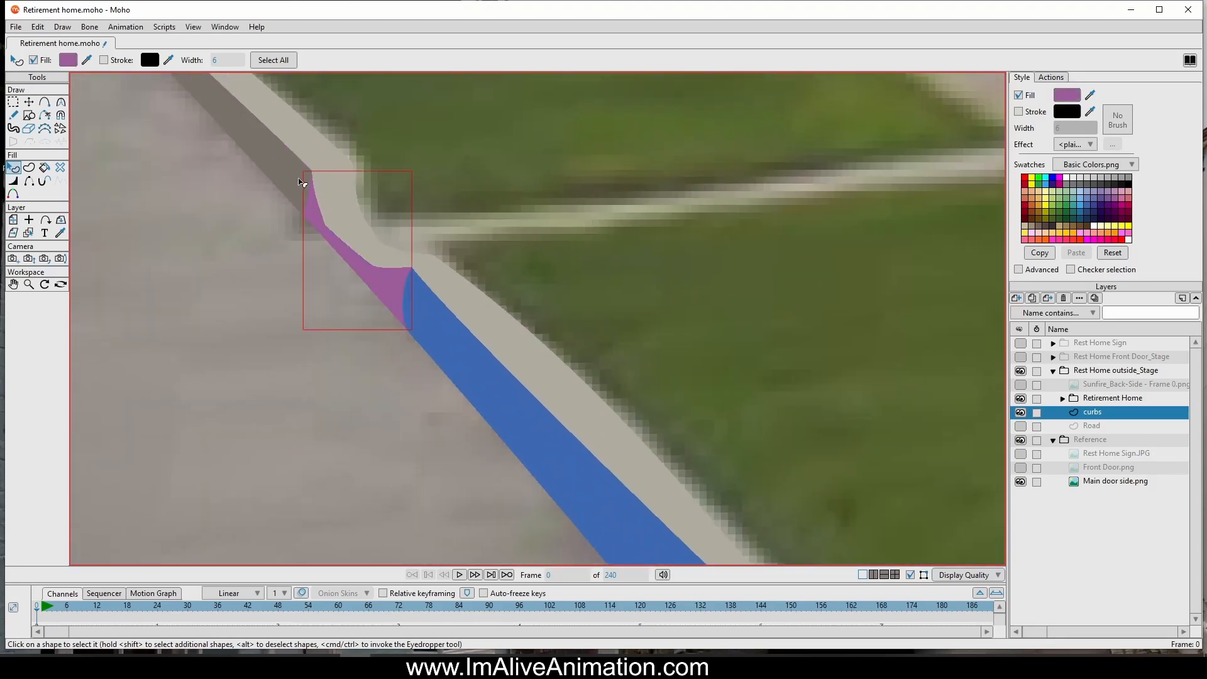
pyautogui.click(449, 328)
pyautogui.keyDown('ctrl'); pyautogui.click(393, 283); pyautogui.keyUp('ctrl')
pyautogui.scroll(-7, 503, 343)
pyautogui.moveTo(507, 343); pyautogui.dragTo(272, 157)
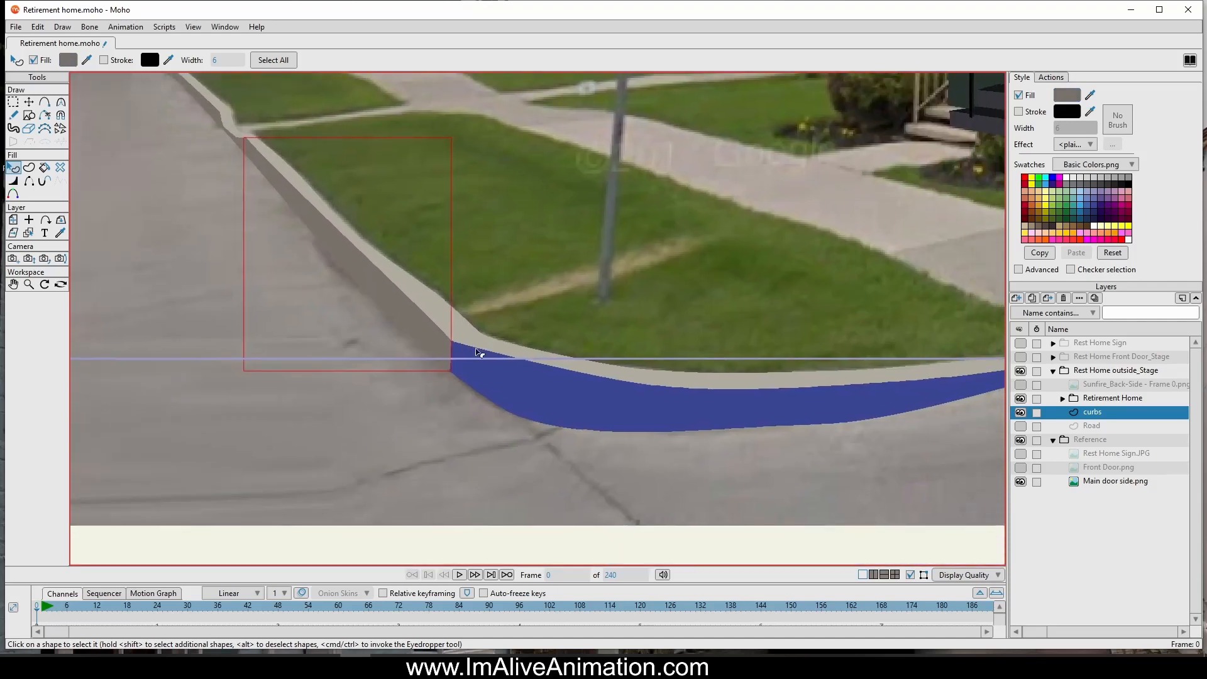
pyautogui.click(512, 373)
pyautogui.keyDown('ctrl'); pyautogui.click(439, 327); pyautogui.keyUp('ctrl')
# Step: Show the Road layer beneath the finished curbs
pyautogui.scroll(-4, 521, 362)
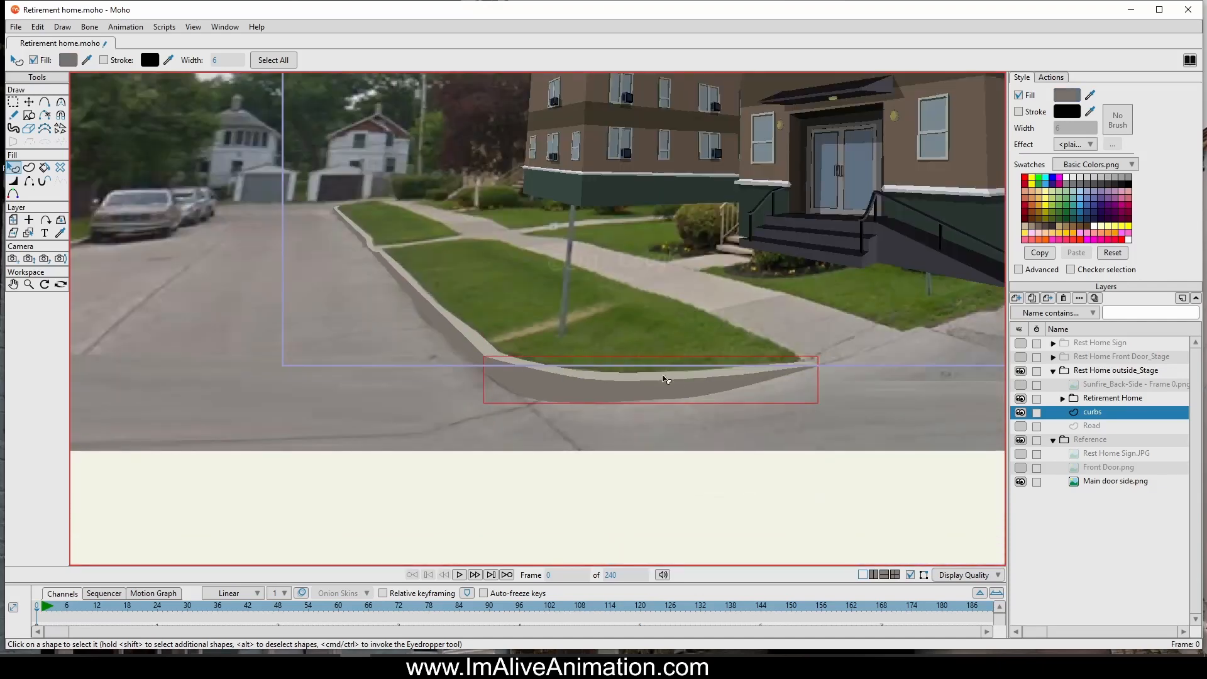
pyautogui.moveTo(666, 376); pyautogui.dragTo(488, 356)
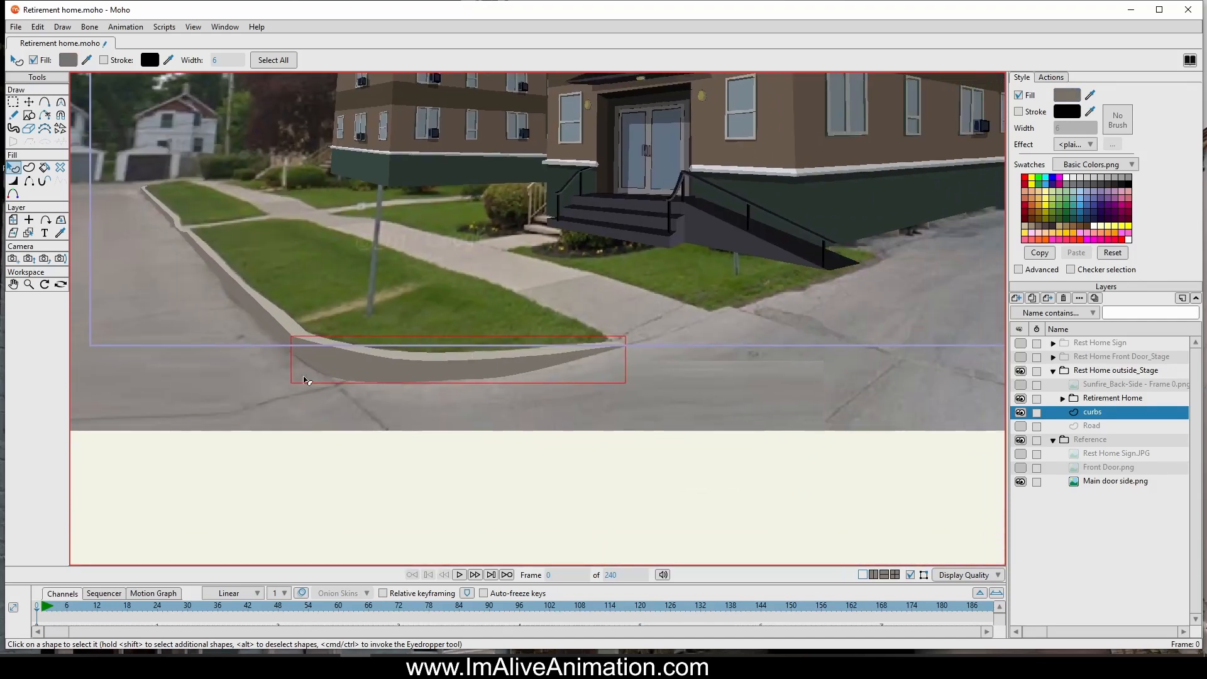
pyautogui.scroll(3, 306, 380)
pyautogui.moveTo(161, 202); pyautogui.dragTo(495, 350)
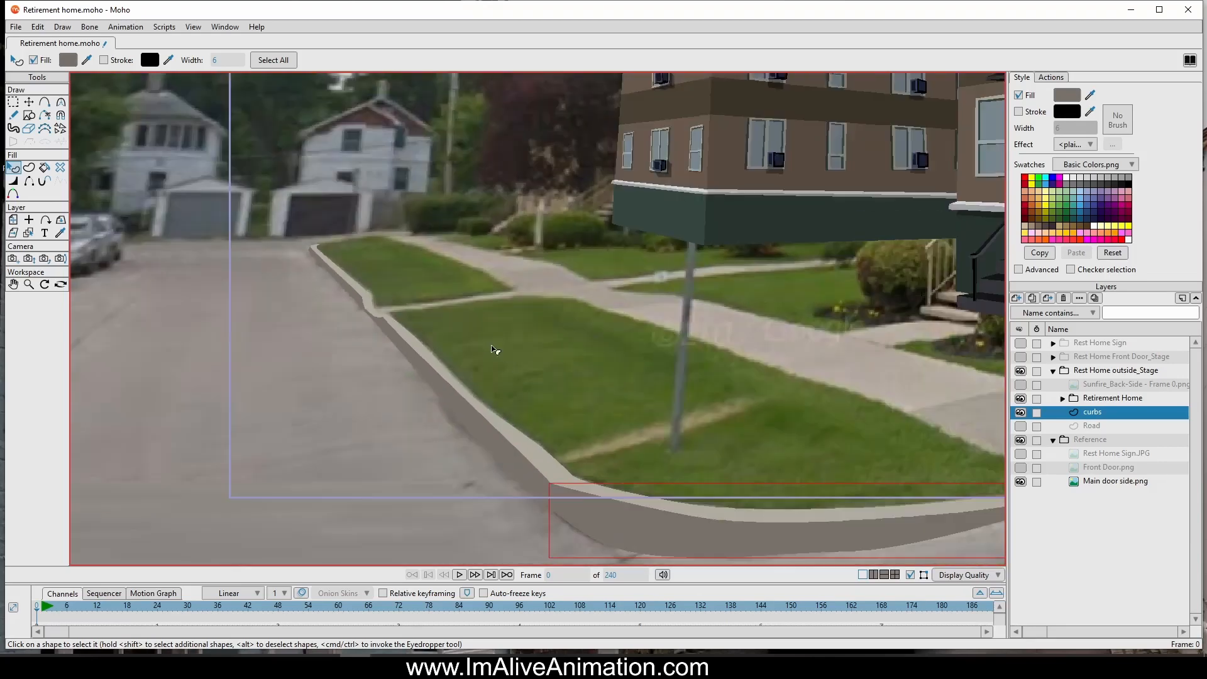
pyautogui.moveTo(728, 461); pyautogui.dragTo(589, 343)
pyautogui.click(1020, 425)
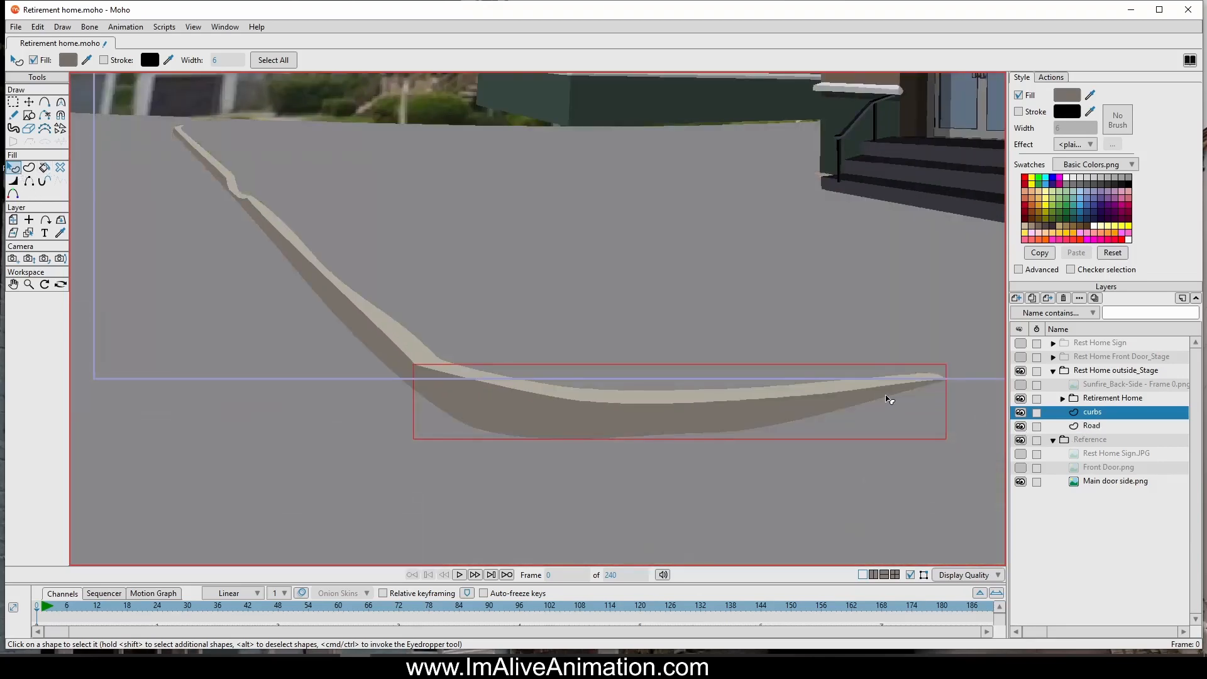
# Step: Recolour the front corner curb's street side by sampling the road's grey and darkening it to 777778
pyautogui.scroll(2, 889, 400)
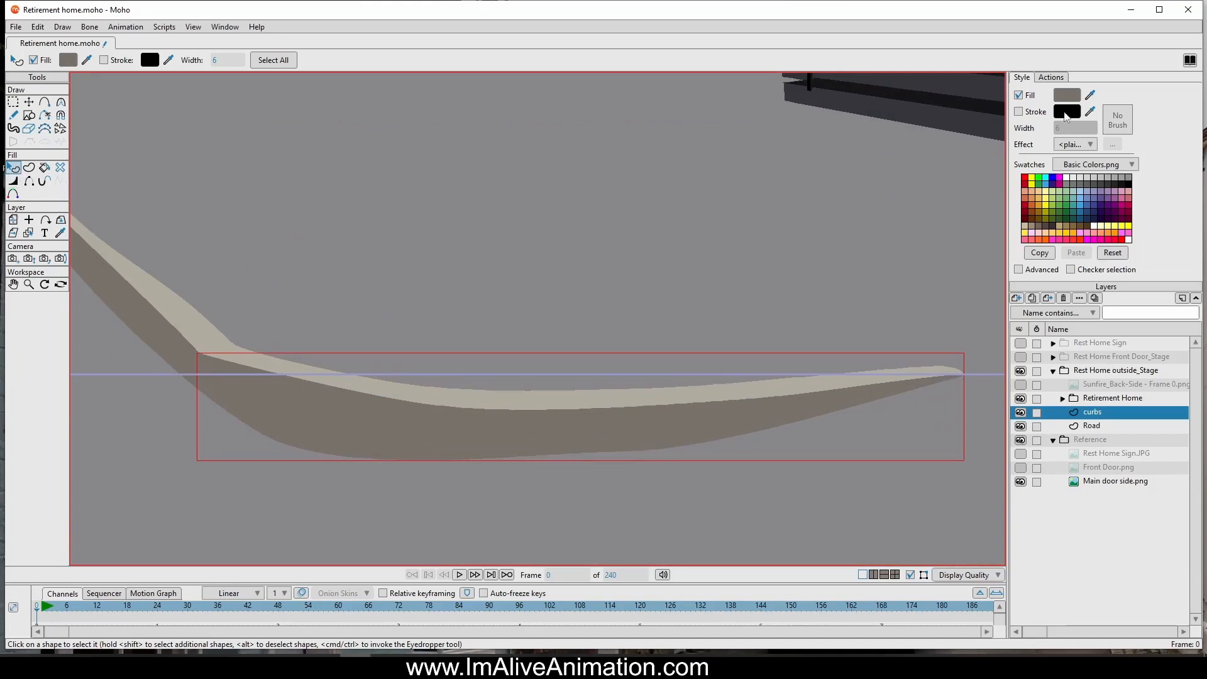
pyautogui.moveTo(1089, 96); pyautogui.dragTo(729, 533)
pyautogui.click(1063, 98)
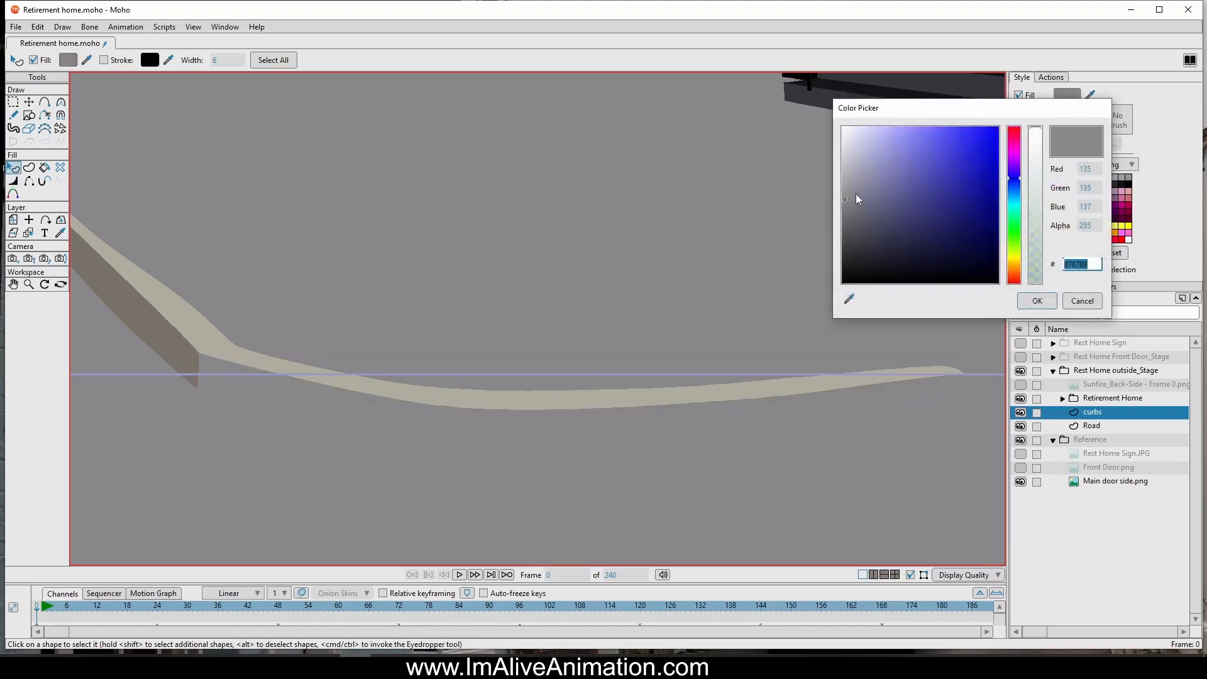
pyautogui.moveTo(848, 200); pyautogui.dragTo(843, 210)
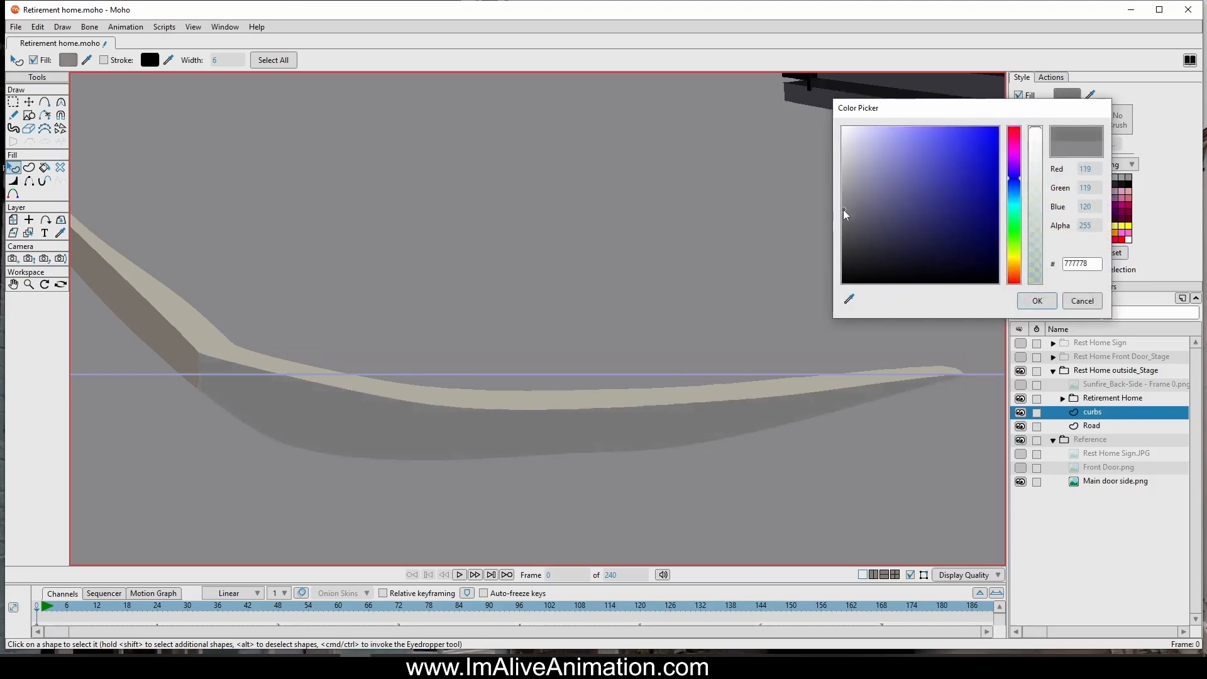
pyautogui.click(1038, 301)
# Step: Darken the fill of the curved dip's top between the far and middle curb sections to 96948B
pyautogui.scroll(-3, 787, 323)
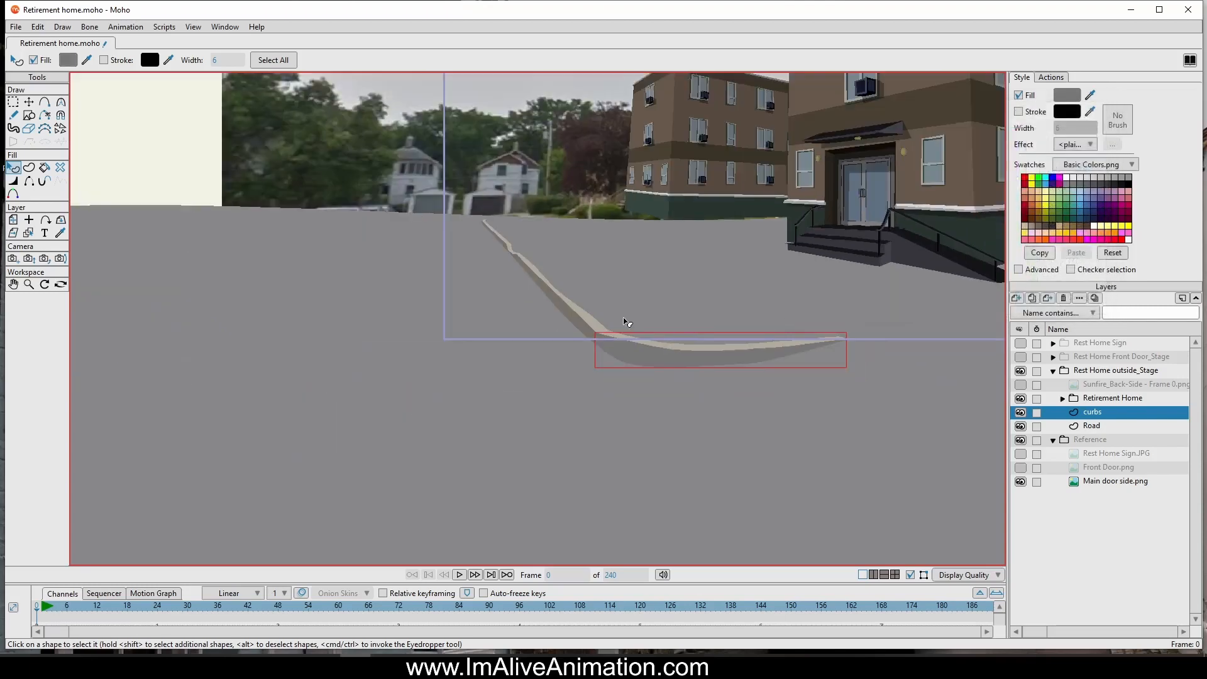
pyautogui.scroll(3, 625, 326)
pyautogui.scroll(-2, 466, 348)
pyautogui.scroll(5, 399, 312)
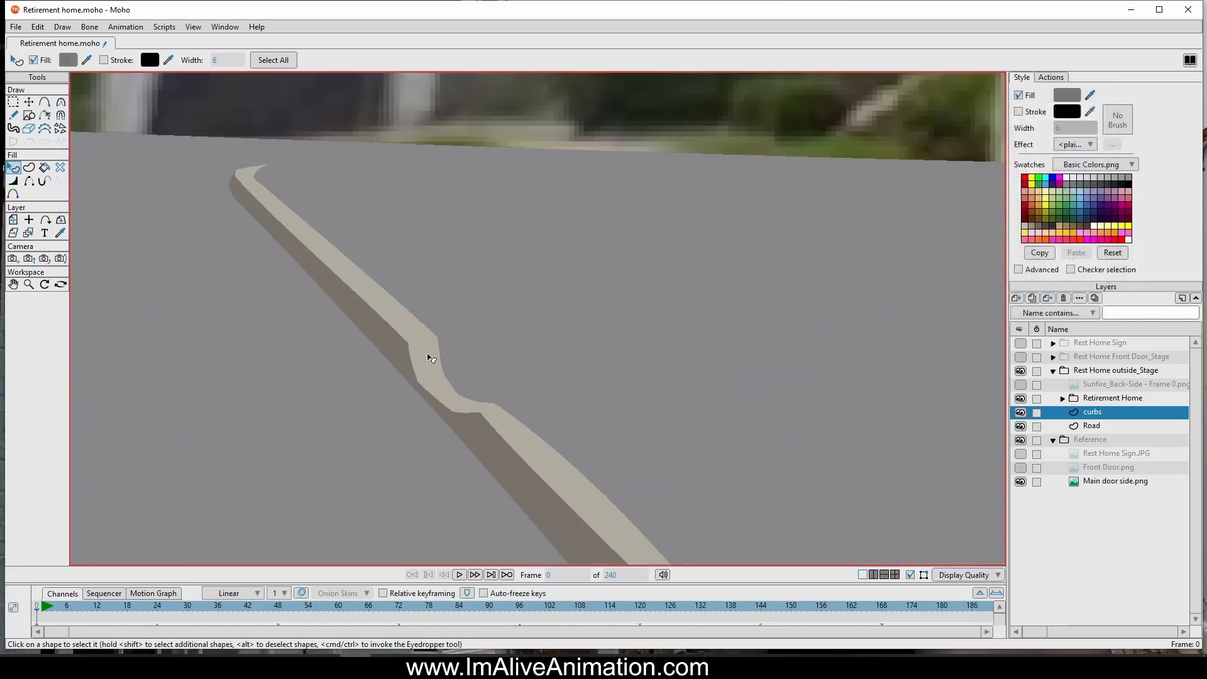
pyautogui.click(432, 356)
pyautogui.click(1067, 95)
pyautogui.click(854, 192)
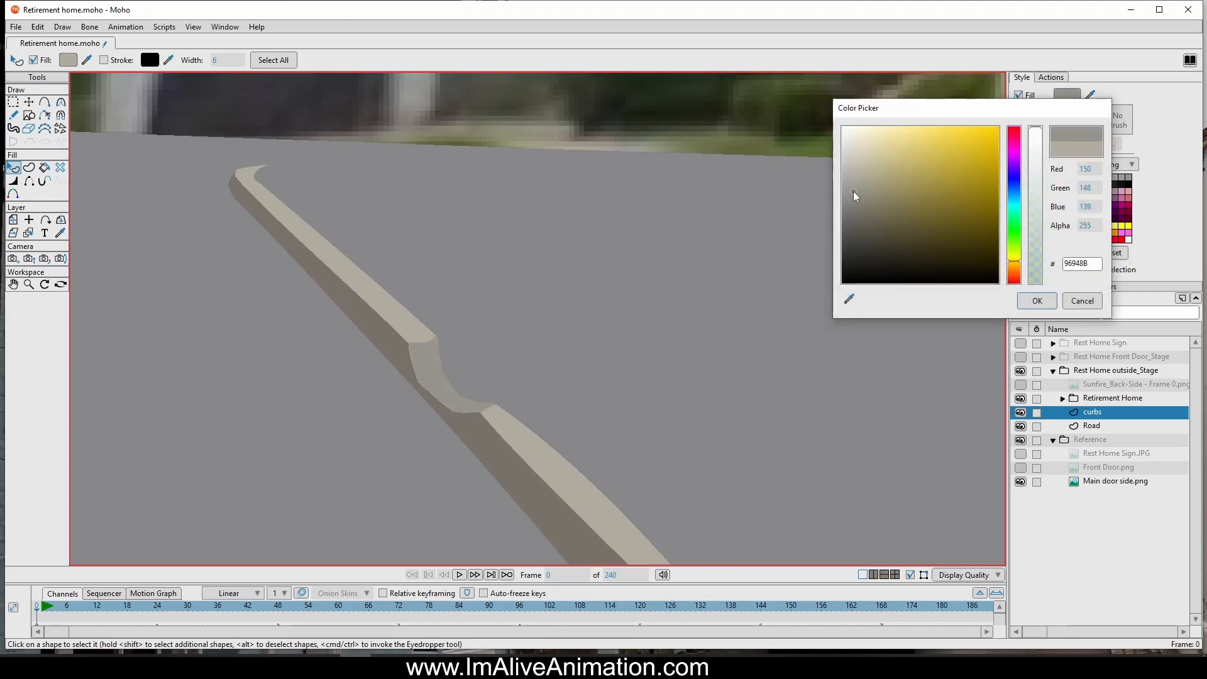
pyautogui.click(1024, 302)
# Step: Hide the Retirement Home layer to uncover the building in the reference photo
pyautogui.scroll(-5, 715, 353)
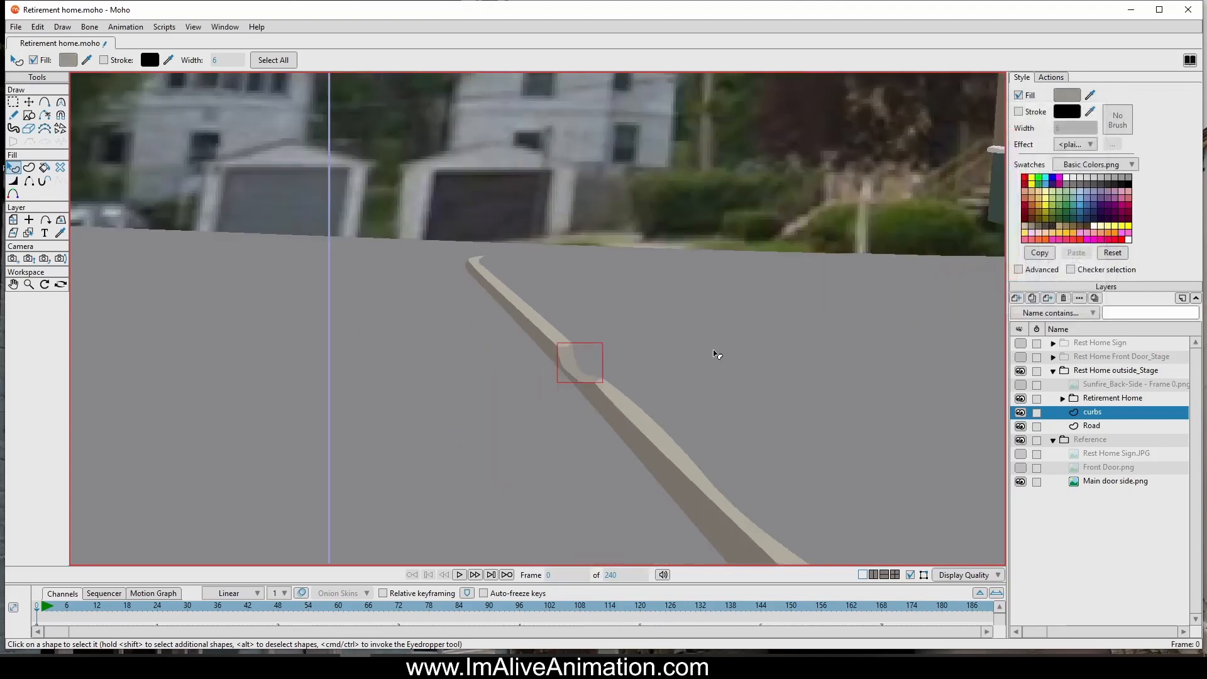
pyautogui.moveTo(750, 361); pyautogui.dragTo(518, 297)
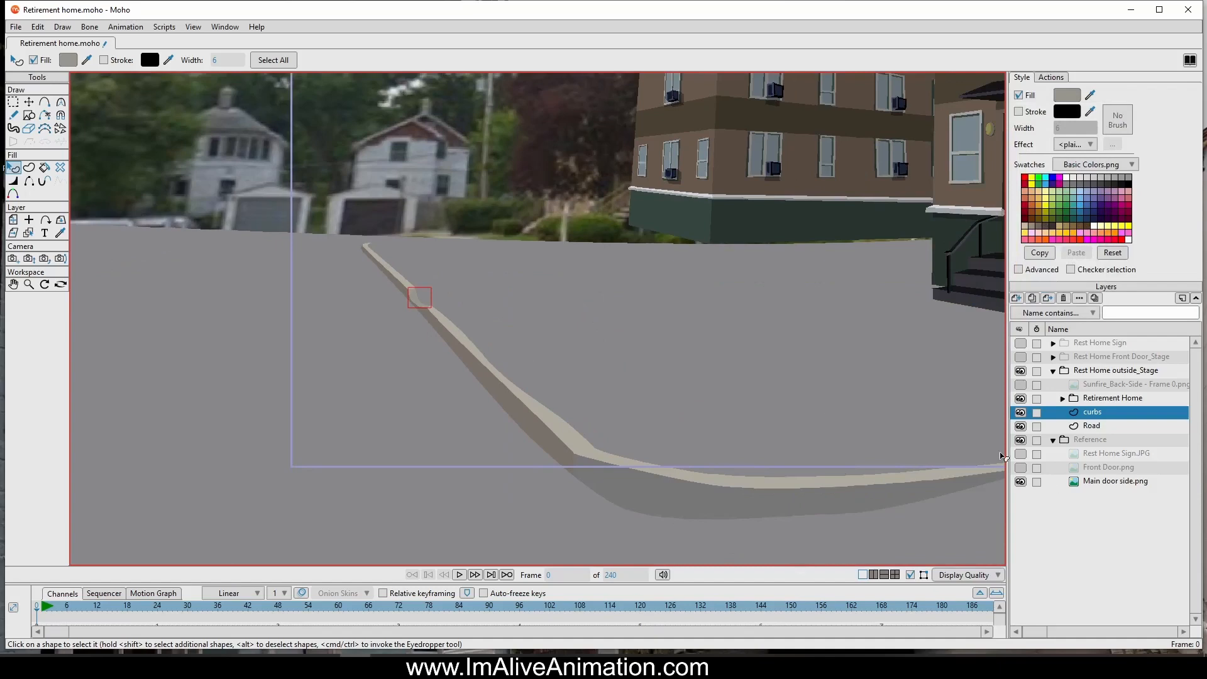
pyautogui.scroll(-2, 852, 371)
pyautogui.moveTo(749, 331); pyautogui.dragTo(426, 294)
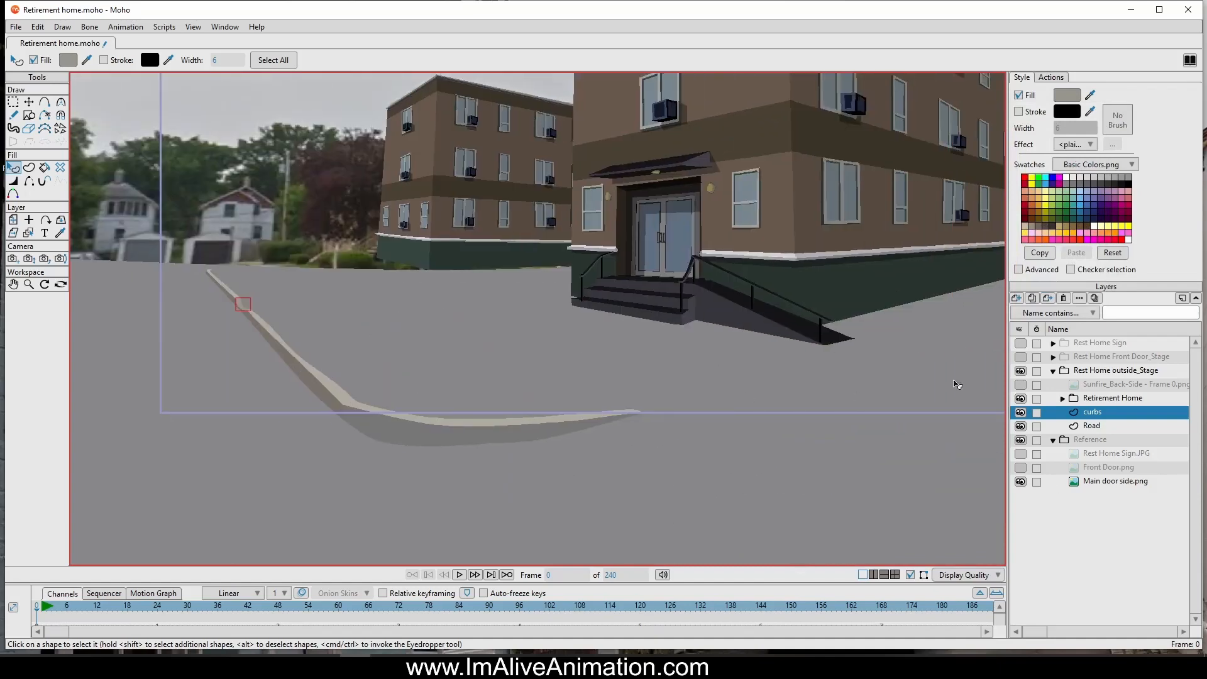
pyautogui.click(1020, 400)
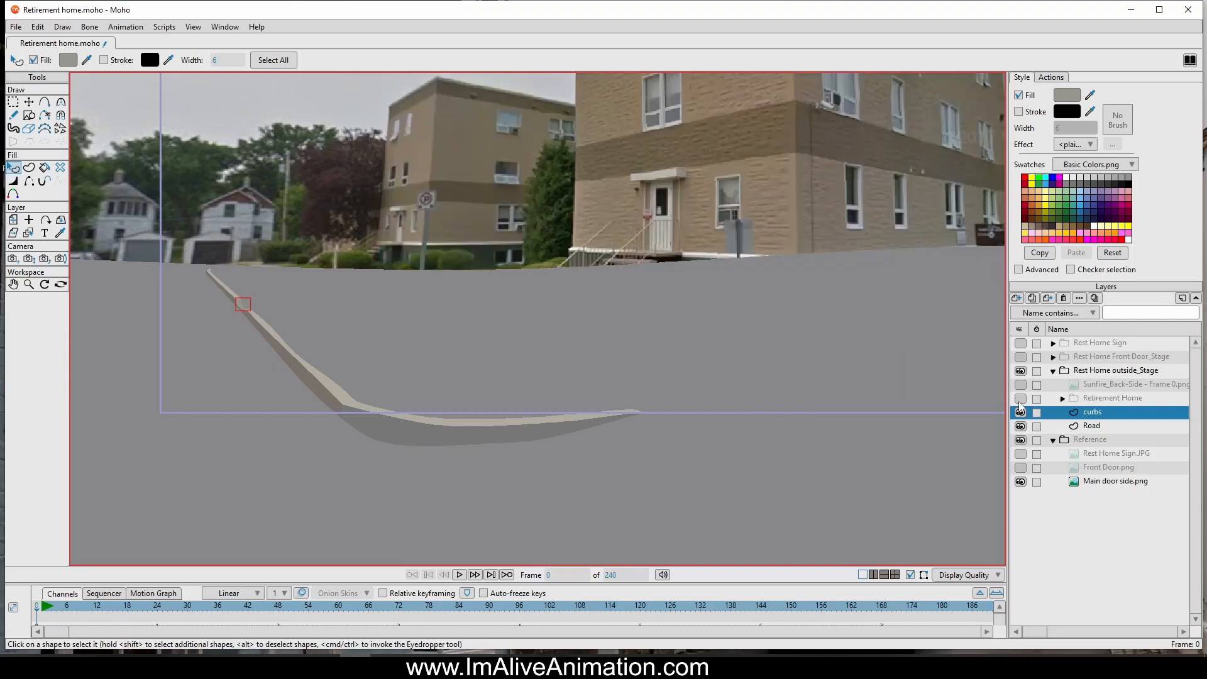
# Step: Show the Retirement Home layer and hide the Road layer, keeping the curbs layer visible over the reference photo
pyautogui.click(1019, 400)
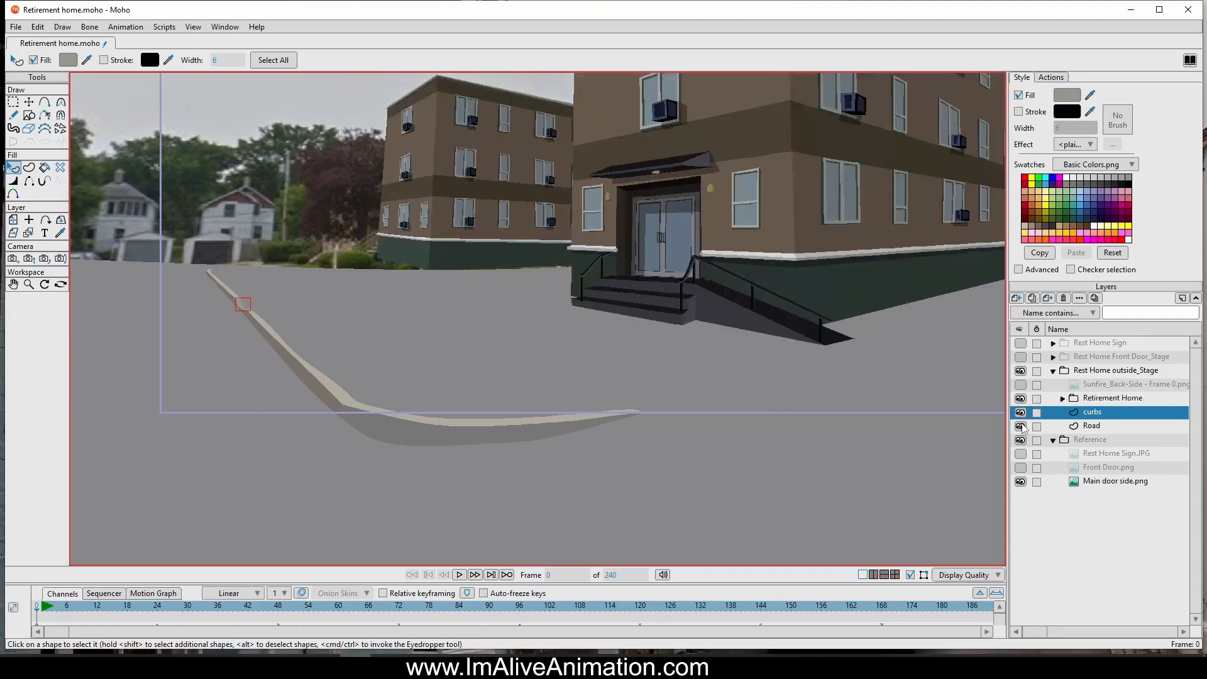
pyautogui.click(1021, 426)
pyautogui.click(1021, 413)
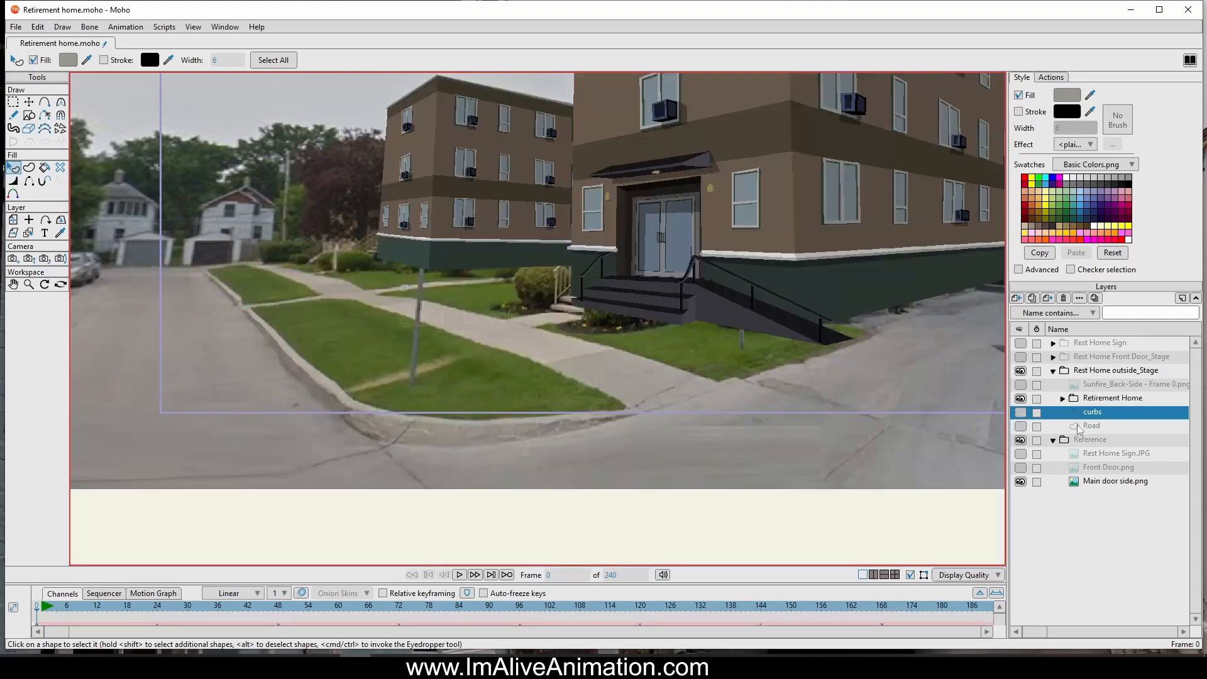
pyautogui.click(1020, 413)
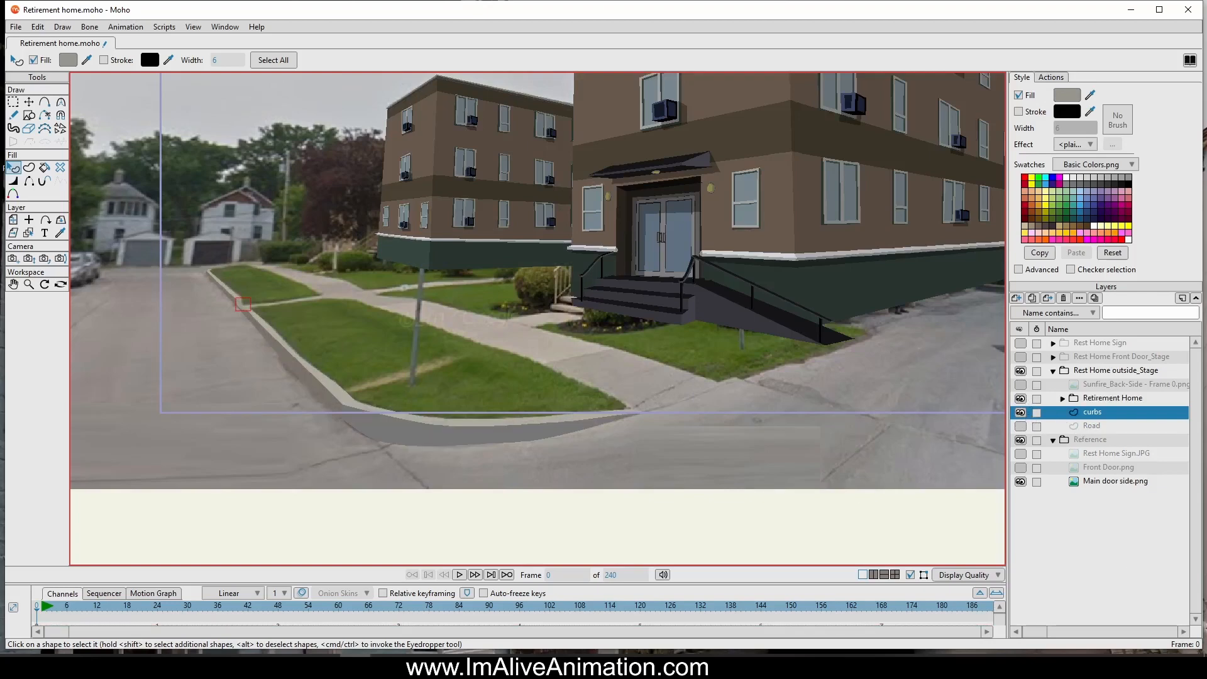
# Step: Add a new vector layer above the curbs layer and name it Sidewalk
pyautogui.click(1018, 300)
pyautogui.click(1034, 311)
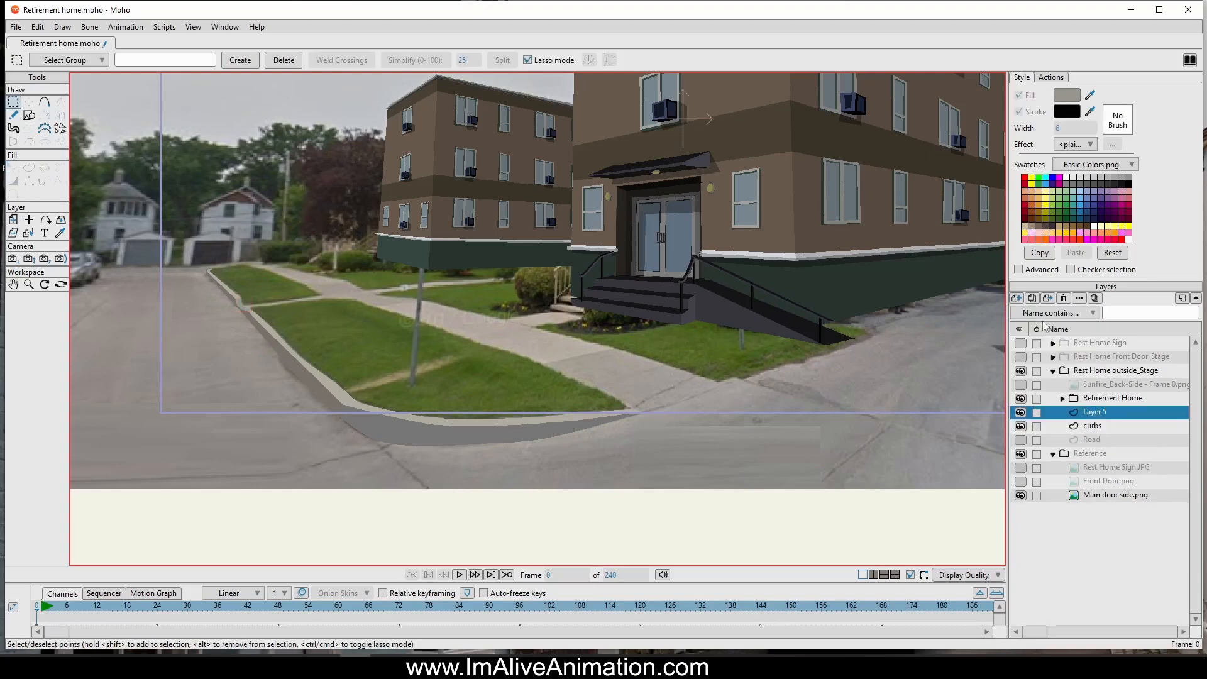
pyautogui.doubleClick(1104, 415)
pyautogui.write('Sidewalk')
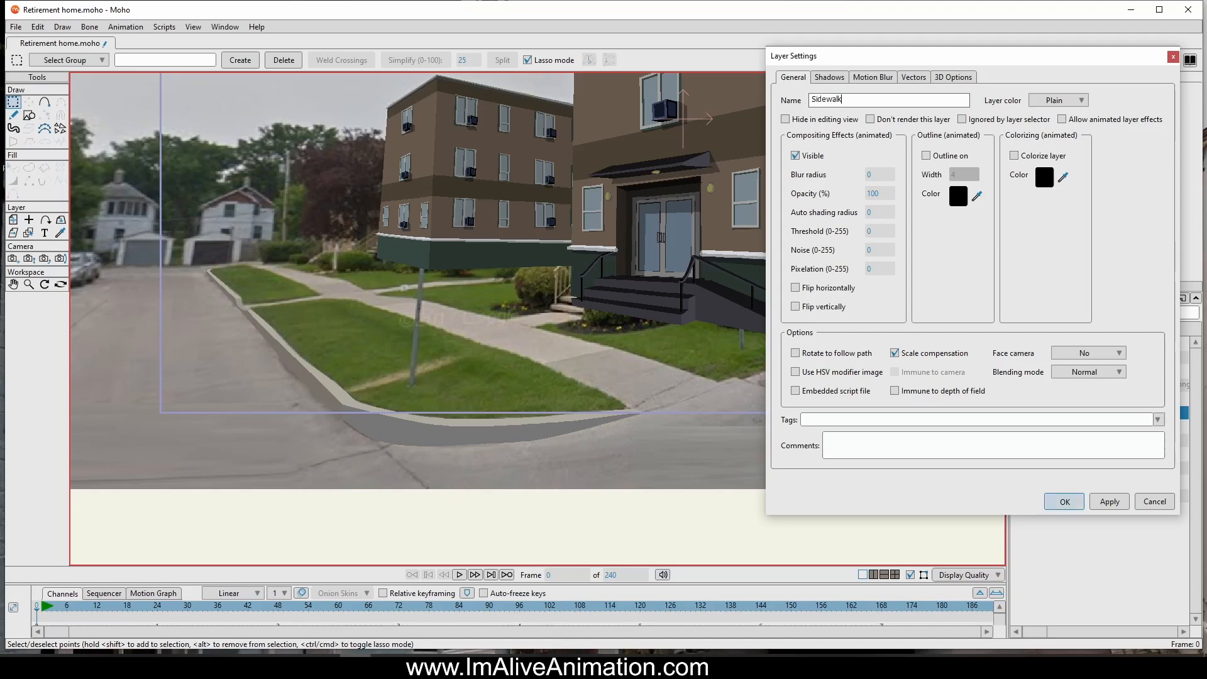
pyautogui.press('Return')
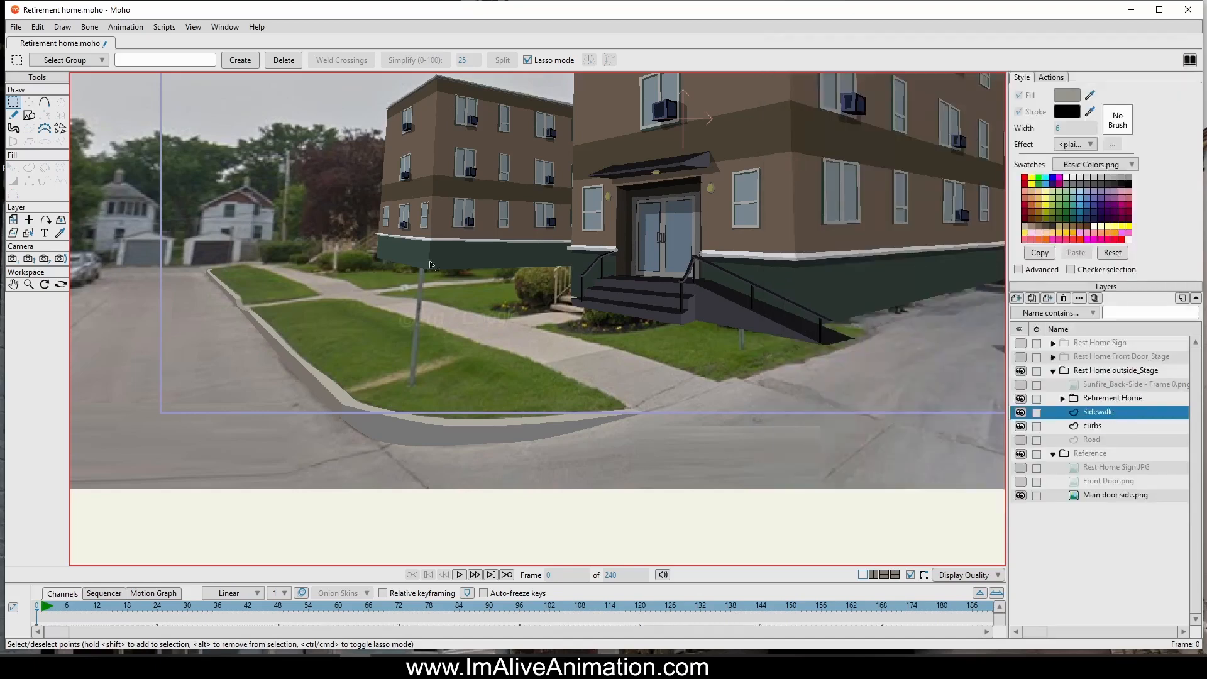
# Step: Trace the sidewalk's near edge along the front lawn, from the corner curb's end back towards the narrow side path
pyautogui.click(44, 102)
pyautogui.scroll(6, 752, 429)
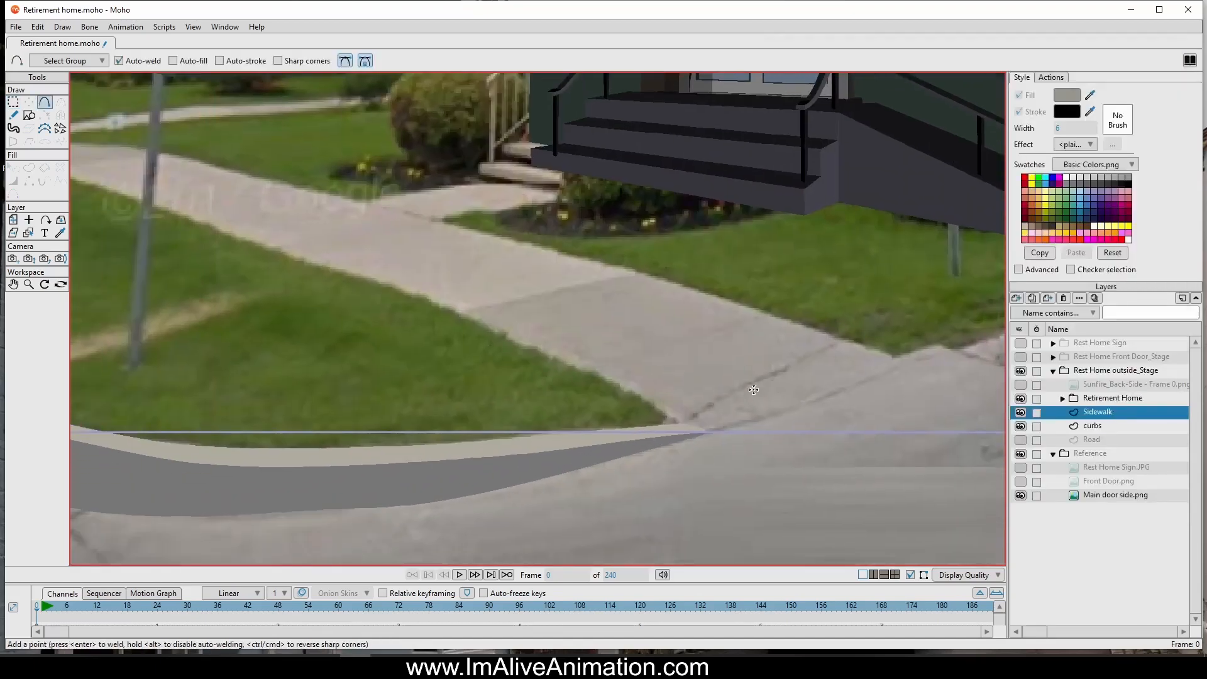
pyautogui.scroll(-5, 691, 418)
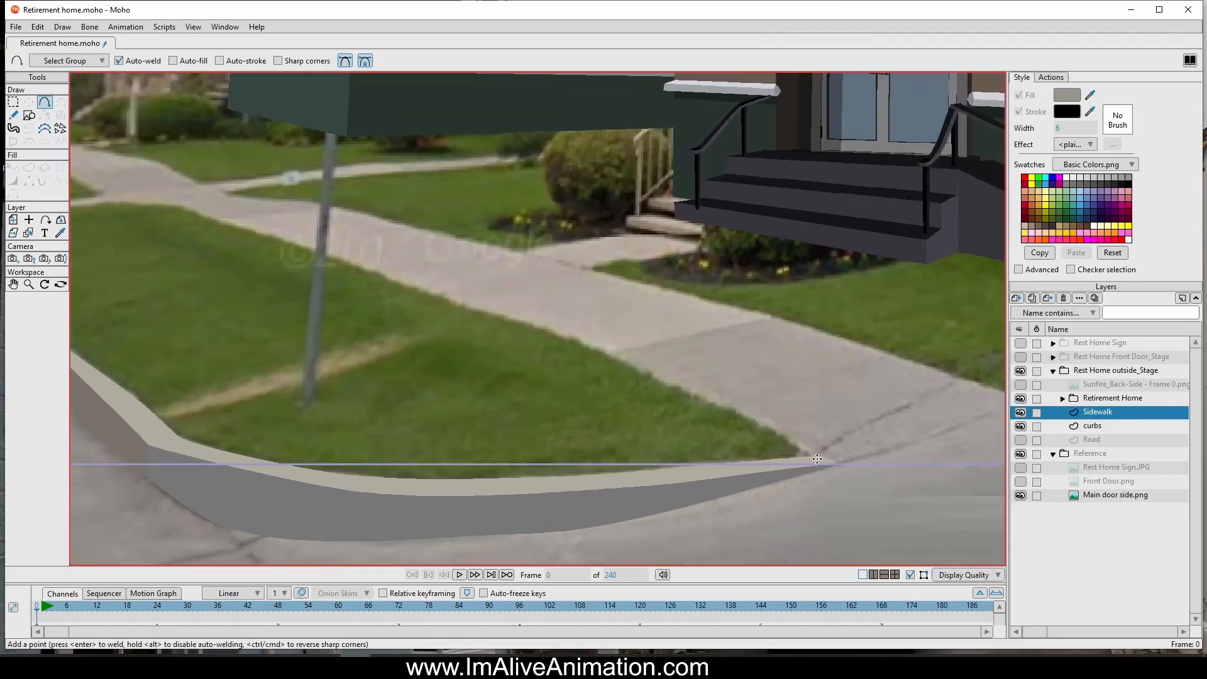
pyautogui.moveTo(744, 417); pyautogui.dragTo(718, 406)
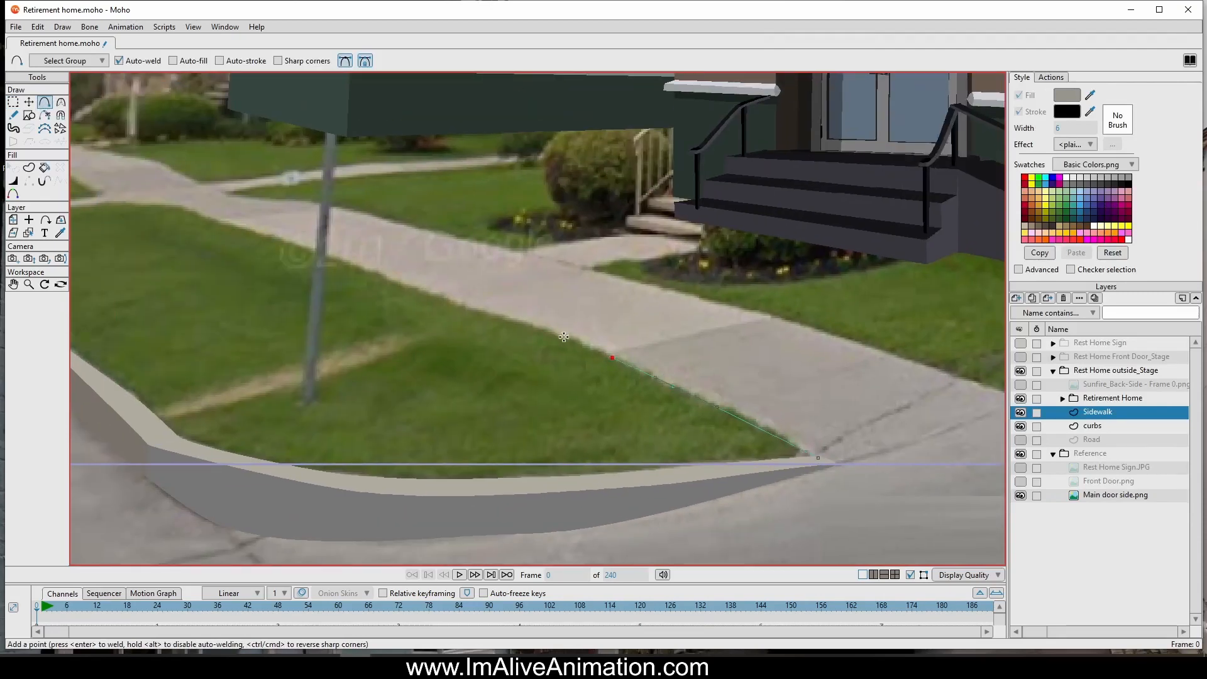
pyautogui.moveTo(476, 309); pyautogui.dragTo(421, 442)
pyautogui.scroll(2, 421, 442)
pyautogui.scroll(3, 421, 442)
pyautogui.moveTo(395, 388); pyautogui.dragTo(296, 352)
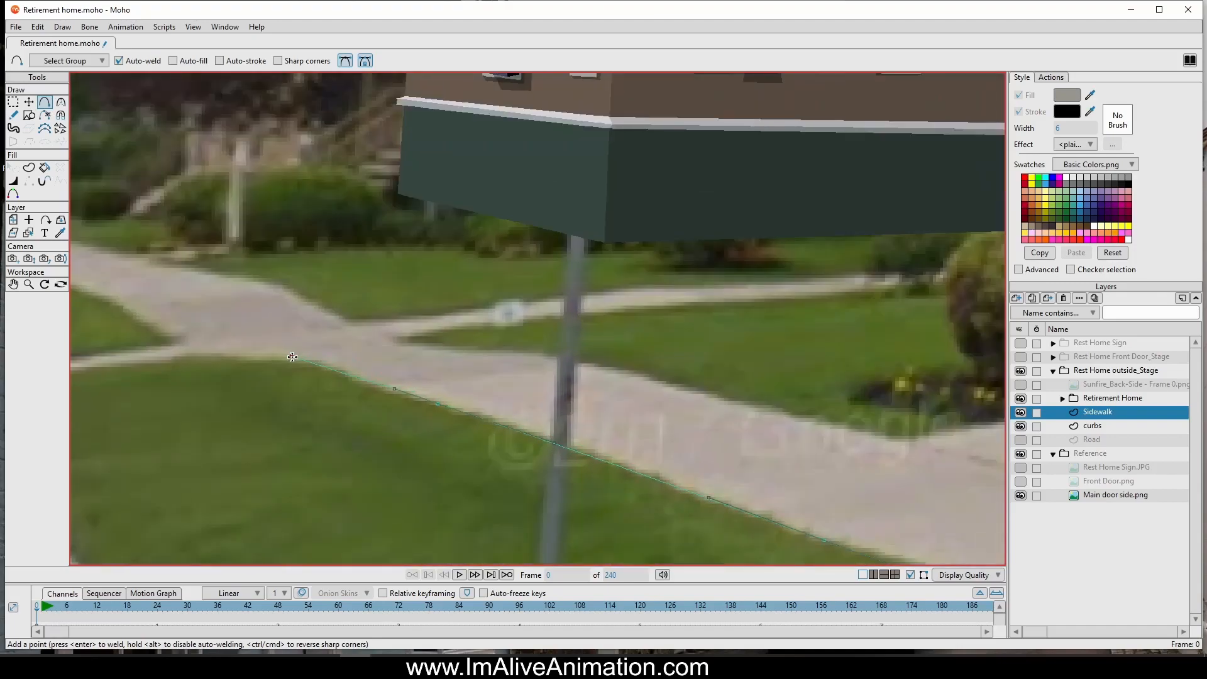
# Step: Continue the outline along the narrow path, trace around the far lawn and its curb side, and join it to the front lawn's corner
pyautogui.scroll(-7, 292, 357)
pyautogui.scroll(5, 256, 371)
pyautogui.scroll(2, 495, 371)
pyautogui.moveTo(527, 311)
pyautogui.mouseDown()
pyautogui.moveTo(460, 303)
pyautogui.moveTo(152, 344)
pyautogui.moveTo(423, 304)
pyautogui.moveTo(423, 291)
pyautogui.mouseUp()
pyautogui.moveTo(471, 347); pyautogui.dragTo(749, 438)
pyautogui.moveTo(703, 383); pyautogui.dragTo(376, 289)
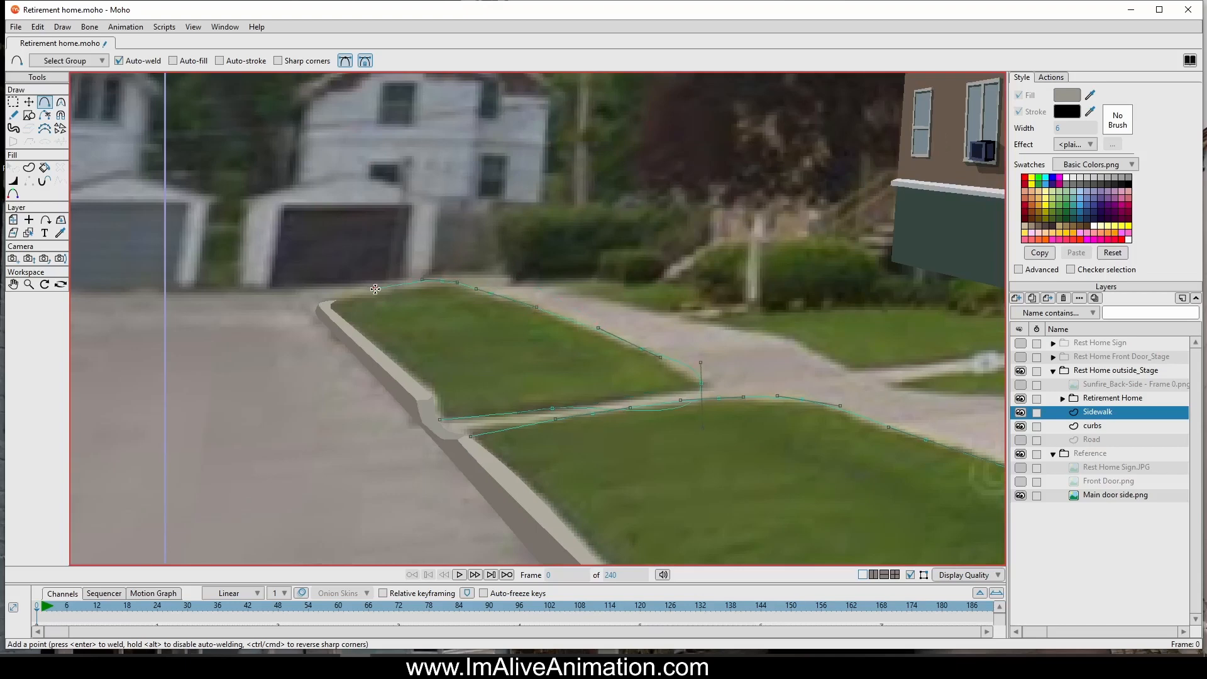
pyautogui.moveTo(377, 290); pyautogui.dragTo(328, 293)
pyautogui.moveTo(336, 320); pyautogui.dragTo(429, 399)
pyautogui.moveTo(429, 398); pyautogui.dragTo(434, 422)
pyautogui.click(471, 437)
# Step: Adjust the curve handles at the far lawn's sidewalk and curb corners so its path edge follows the photo
pyautogui.click(29, 102)
pyautogui.scroll(3, 723, 355)
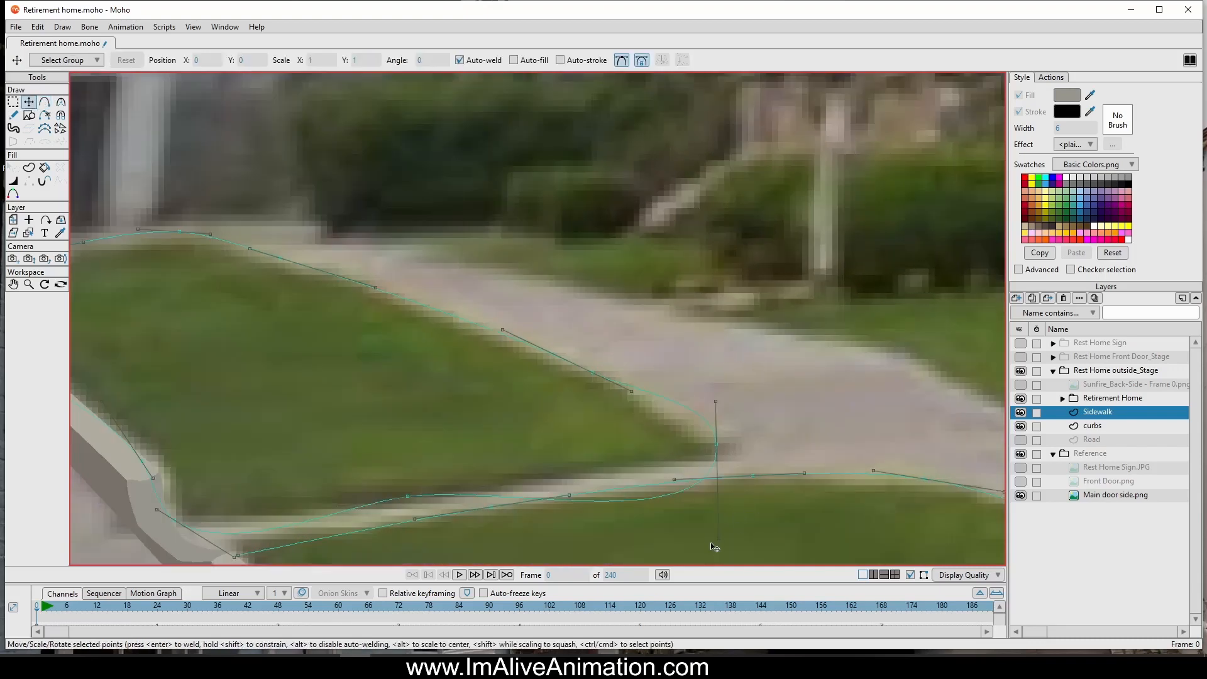
pyautogui.moveTo(714, 547); pyautogui.dragTo(650, 473)
pyautogui.moveTo(718, 394)
pyautogui.mouseDown()
pyautogui.moveTo(691, 408)
pyautogui.moveTo(704, 412)
pyautogui.mouseUp()
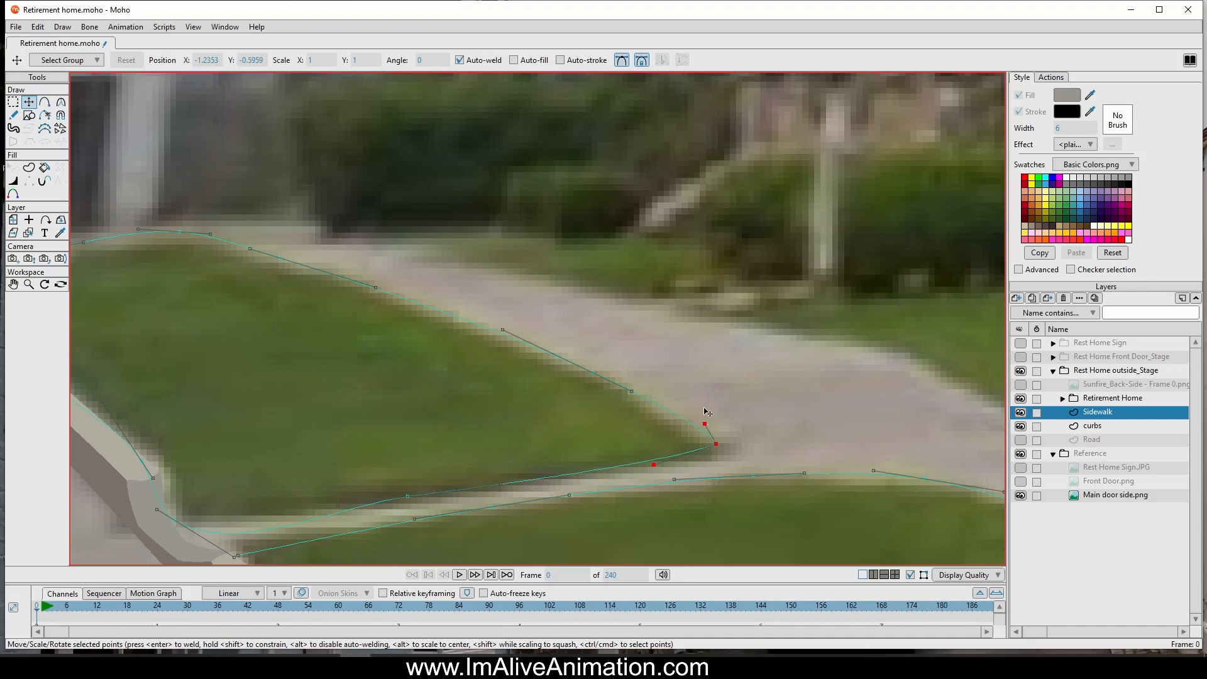
pyautogui.moveTo(655, 467); pyautogui.dragTo(716, 445)
pyautogui.moveTo(488, 462); pyautogui.dragTo(489, 453)
pyautogui.scroll(3, 226, 547)
pyautogui.moveTo(226, 546); pyautogui.dragTo(207, 349)
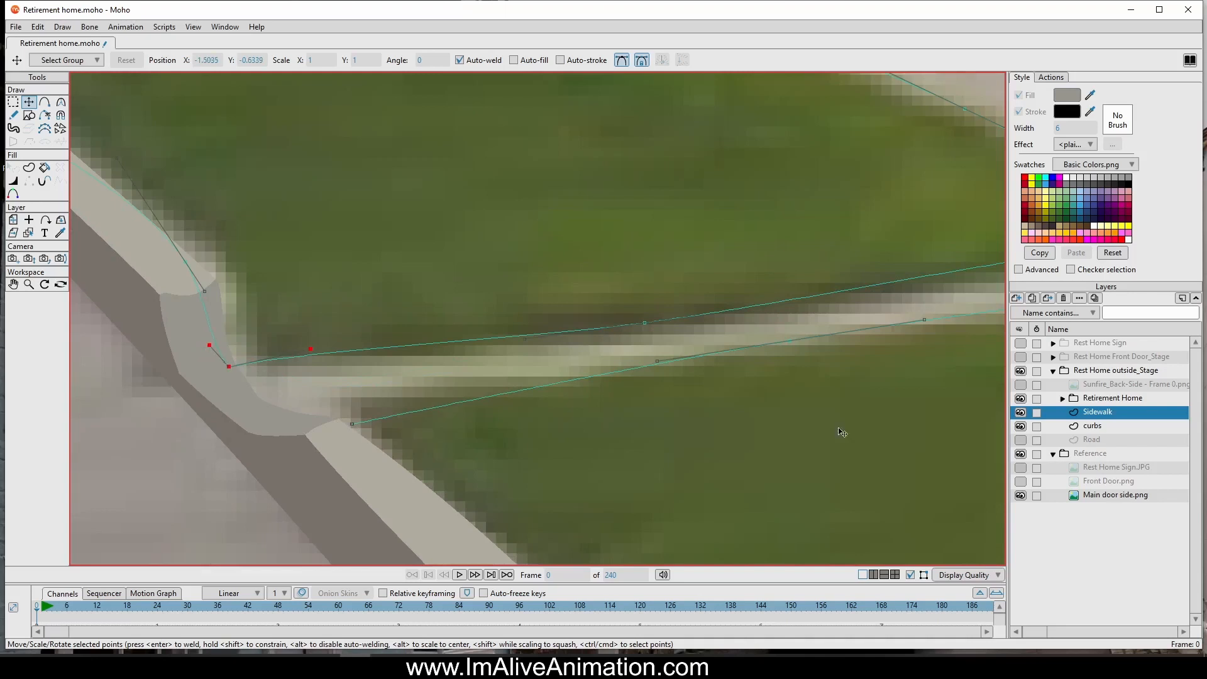
# Step: Move the Sidewalk layer below the curbs layer and refit the front lawn's narrow path edge, tucking its end under the curb
pyautogui.moveTo(1097, 413); pyautogui.dragTo(1101, 435)
pyautogui.moveTo(353, 425); pyautogui.dragTo(338, 427)
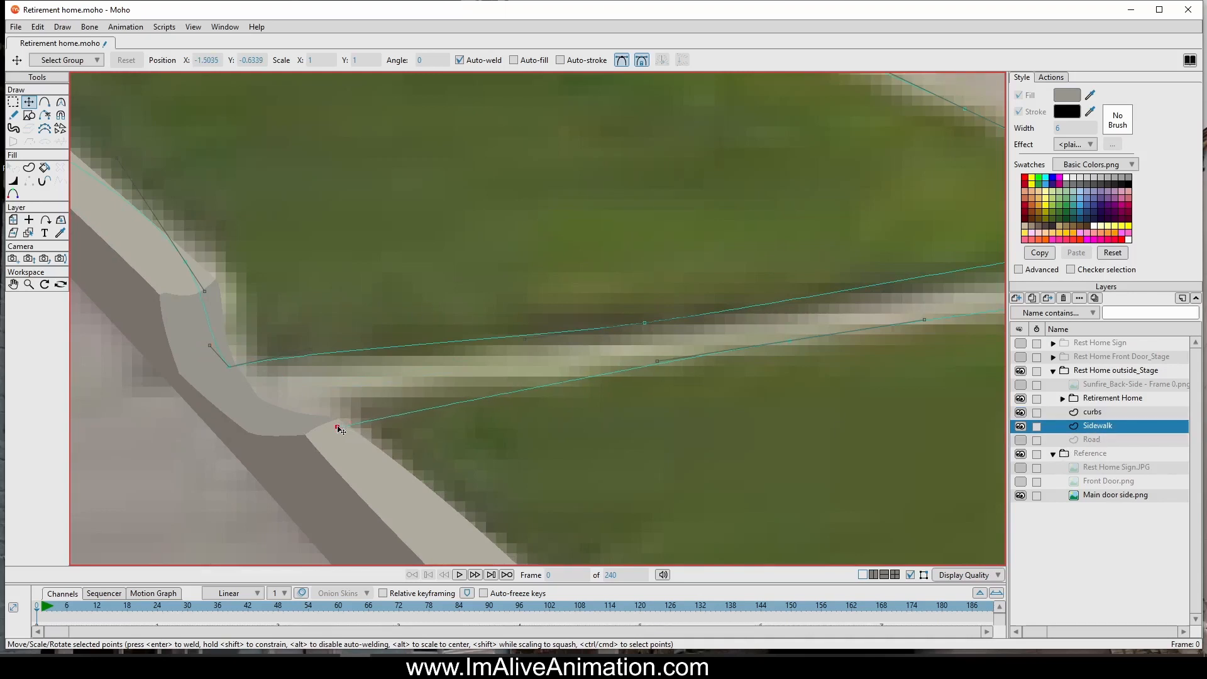
pyautogui.moveTo(790, 342); pyautogui.dragTo(754, 353)
# Step: Reshape the far lawn's curb side and far corner with the curve handles so the outline sits under the curb
pyautogui.scroll(-4, 296, 277)
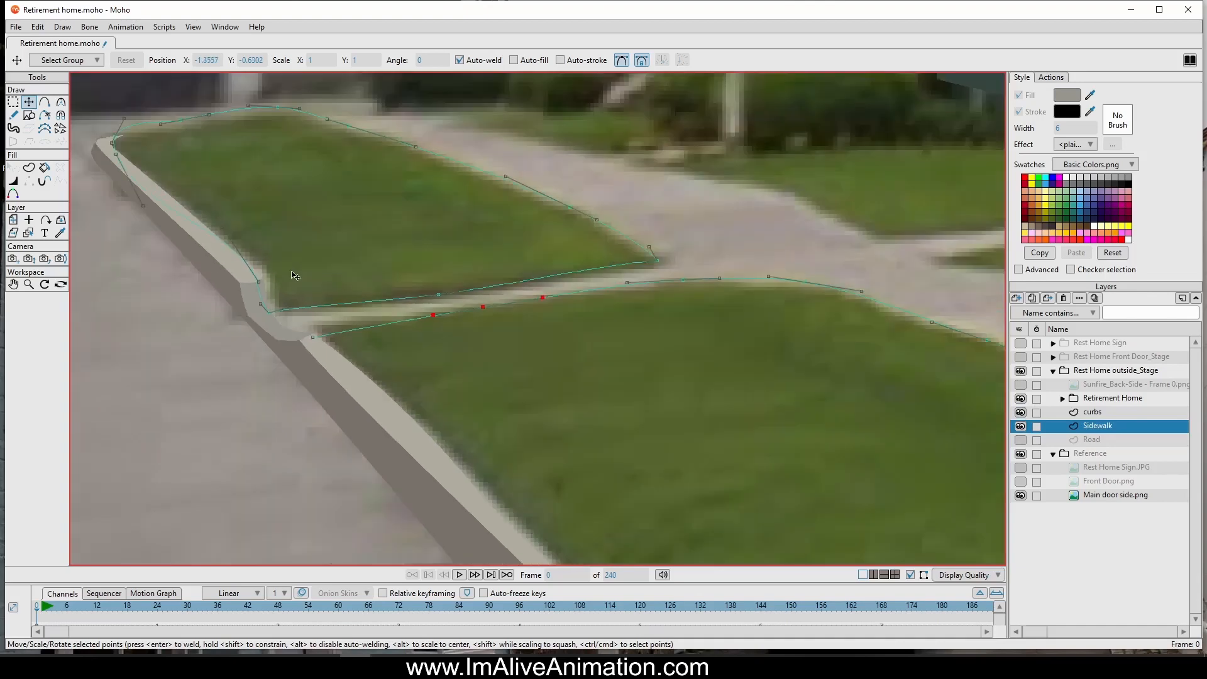
pyautogui.moveTo(251, 221); pyautogui.dragTo(392, 325)
pyautogui.moveTo(282, 325); pyautogui.dragTo(289, 317)
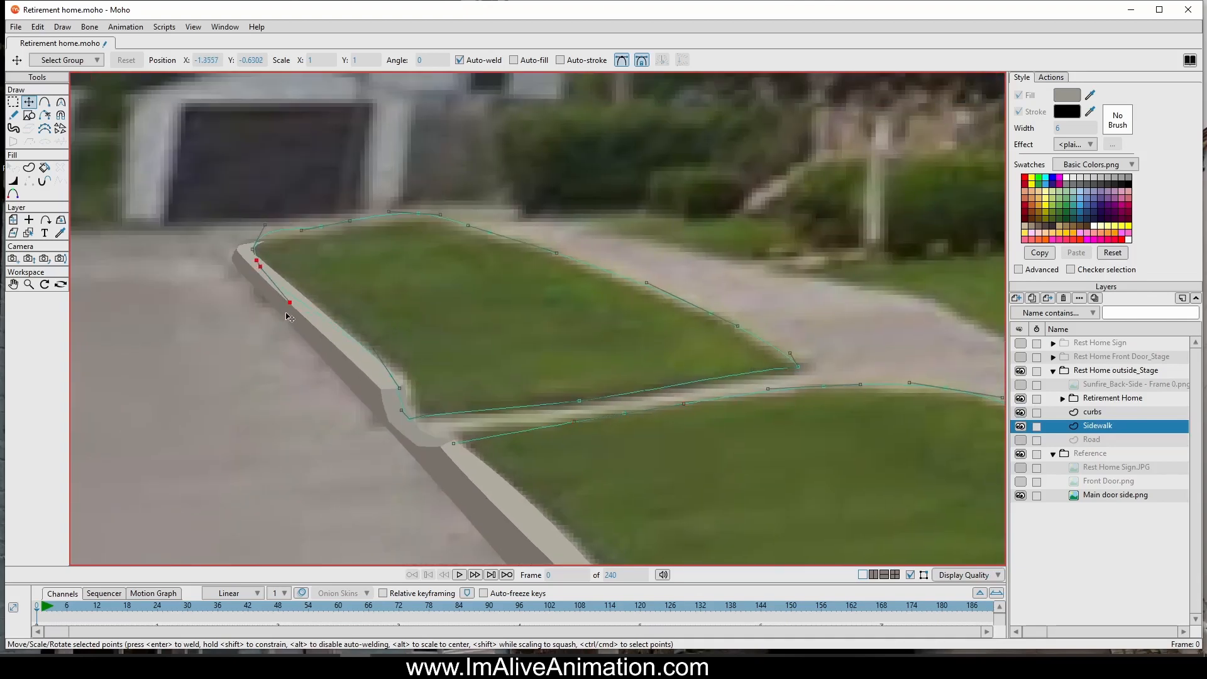
pyautogui.moveTo(395, 381); pyautogui.dragTo(391, 386)
pyautogui.moveTo(375, 346); pyautogui.dragTo(361, 341)
pyautogui.scroll(3, 326, 270)
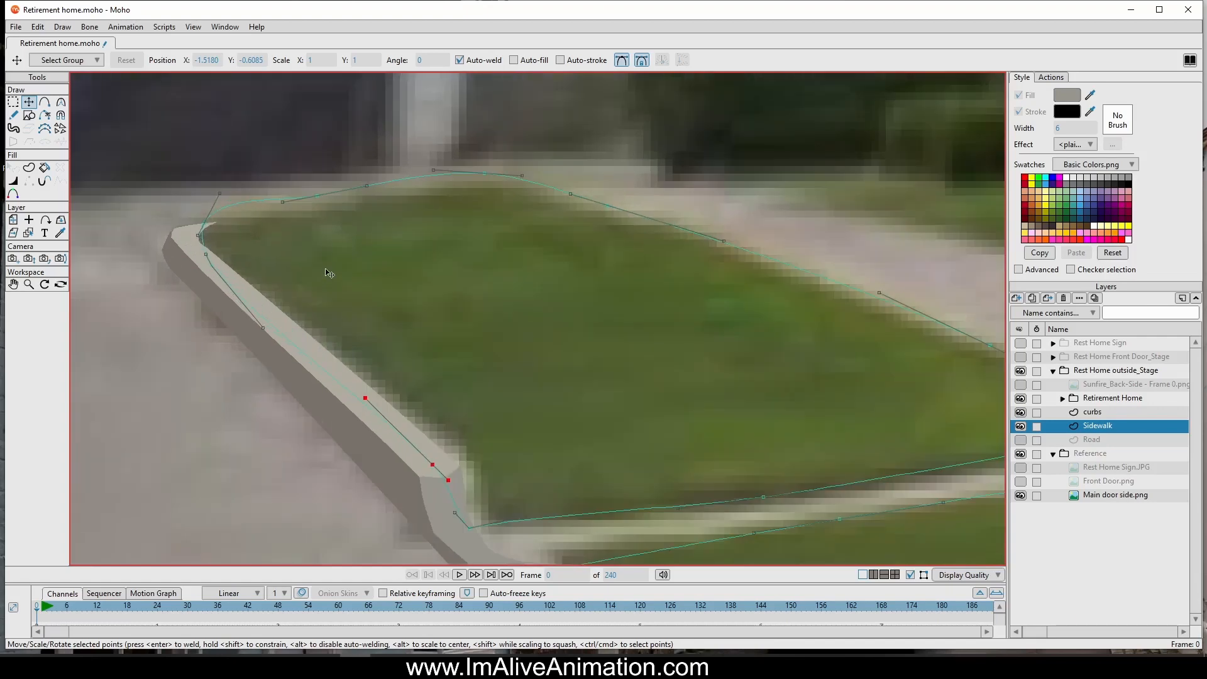
pyautogui.scroll(3, 225, 197)
pyautogui.moveTo(206, 181); pyautogui.dragTo(241, 188)
pyautogui.moveTo(176, 238); pyautogui.dragTo(156, 267)
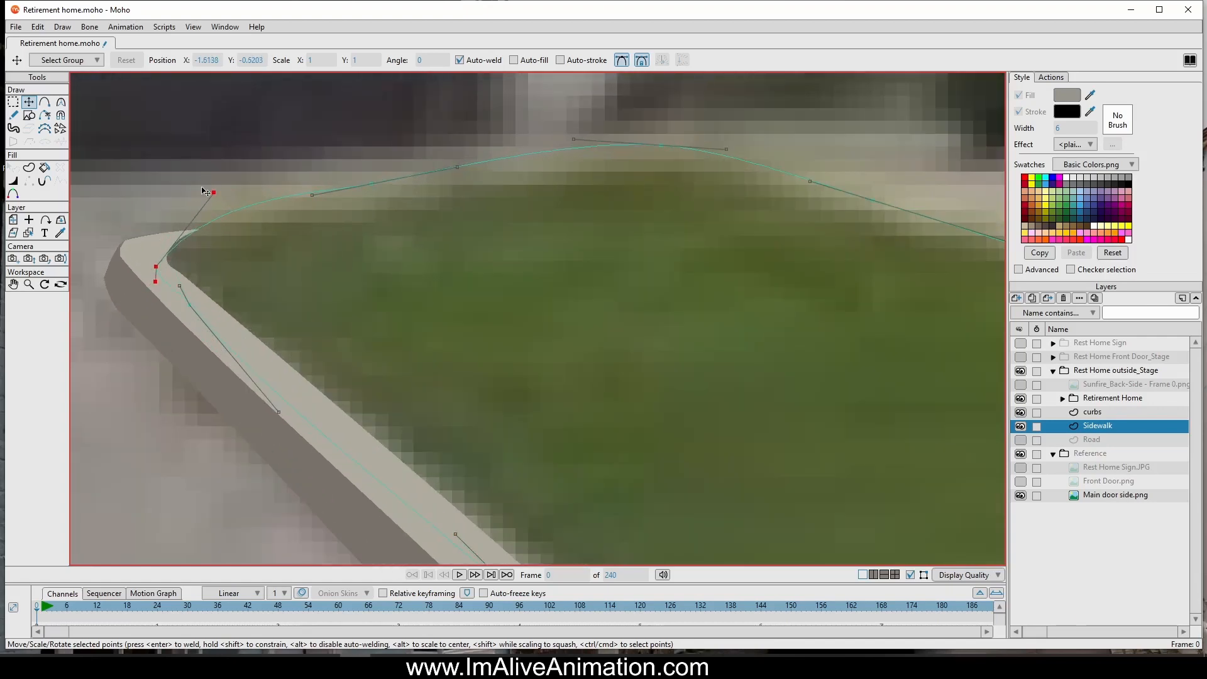
# Step: Trace the first stretch of the sidewalk's back edge from the far lawn's outline, undoing and redrawing the initial points
pyautogui.scroll(-3, 632, 289)
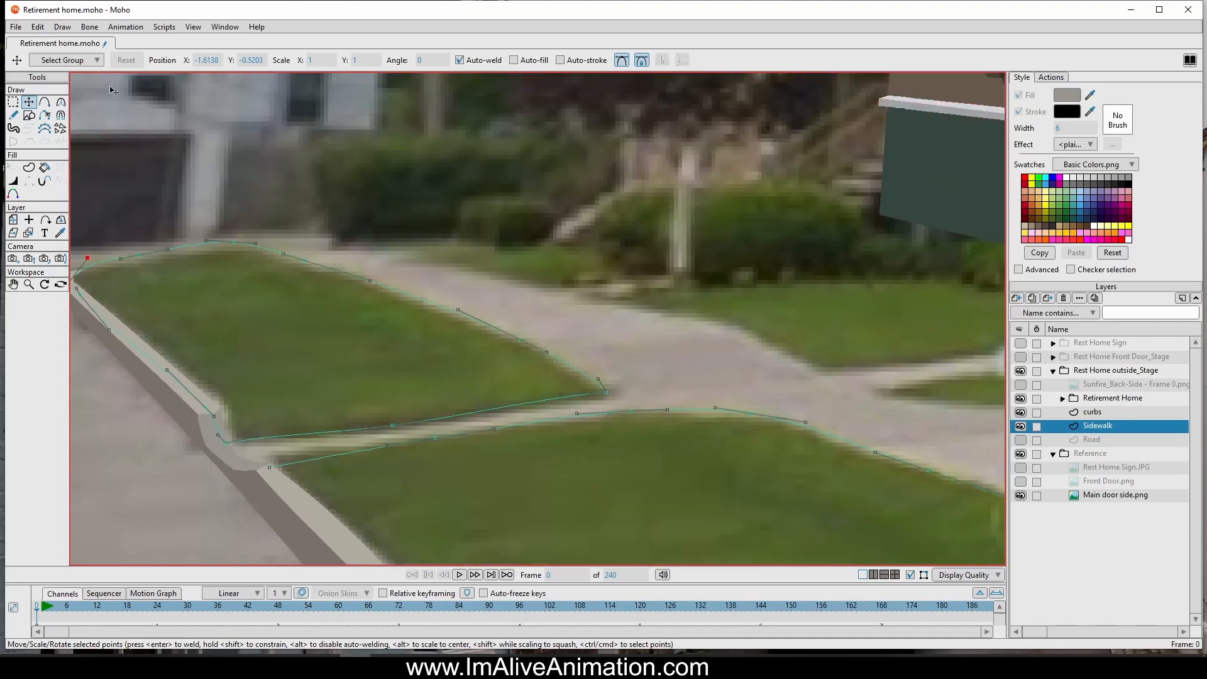
pyautogui.click(44, 102)
pyautogui.scroll(3, 157, 310)
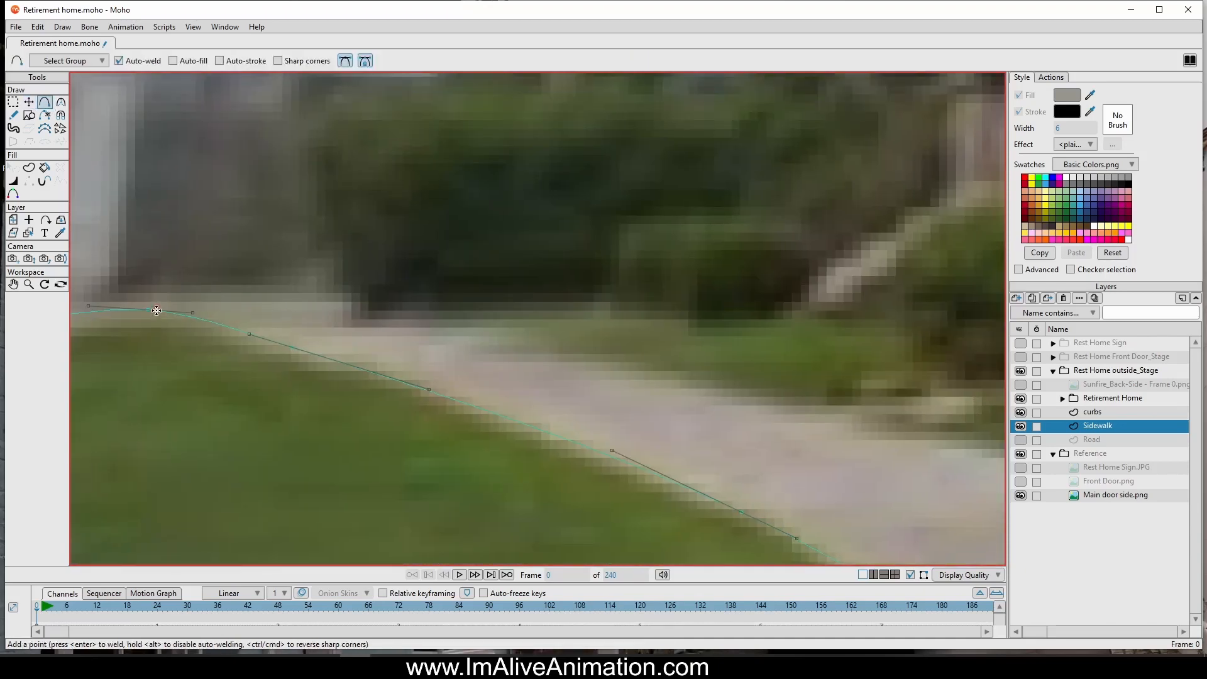
pyautogui.moveTo(157, 310); pyautogui.dragTo(445, 318)
pyautogui.scroll(-3, 608, 358)
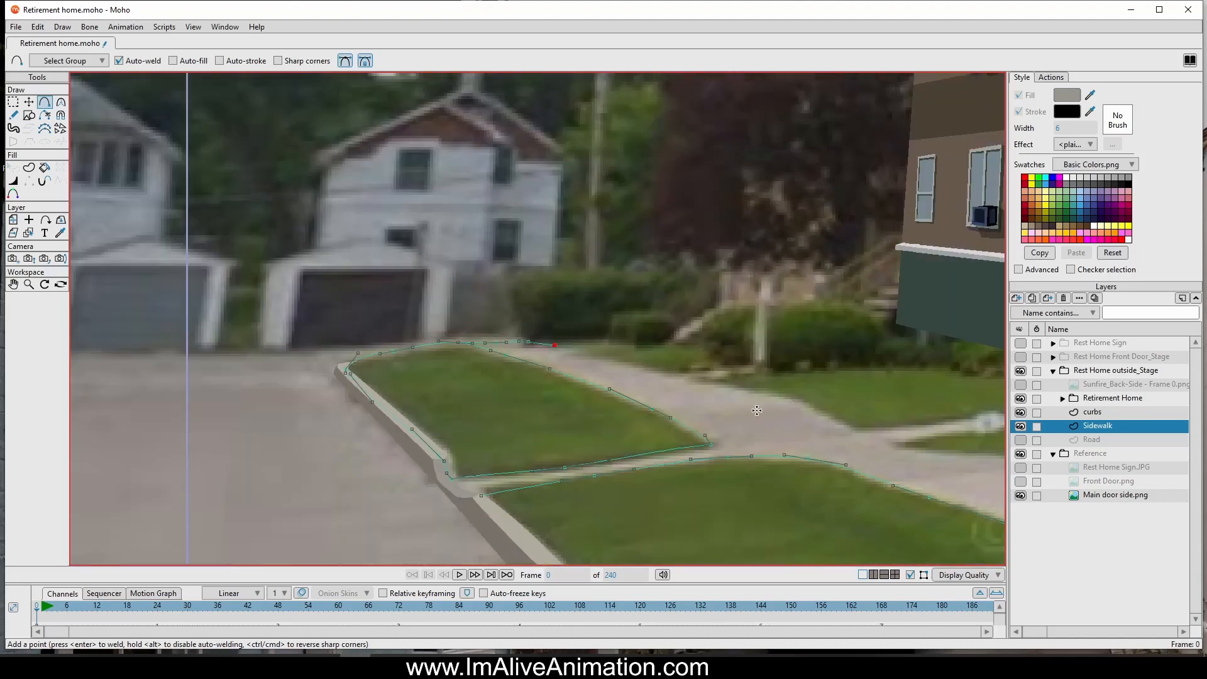
pyautogui.scroll(3, 757, 410)
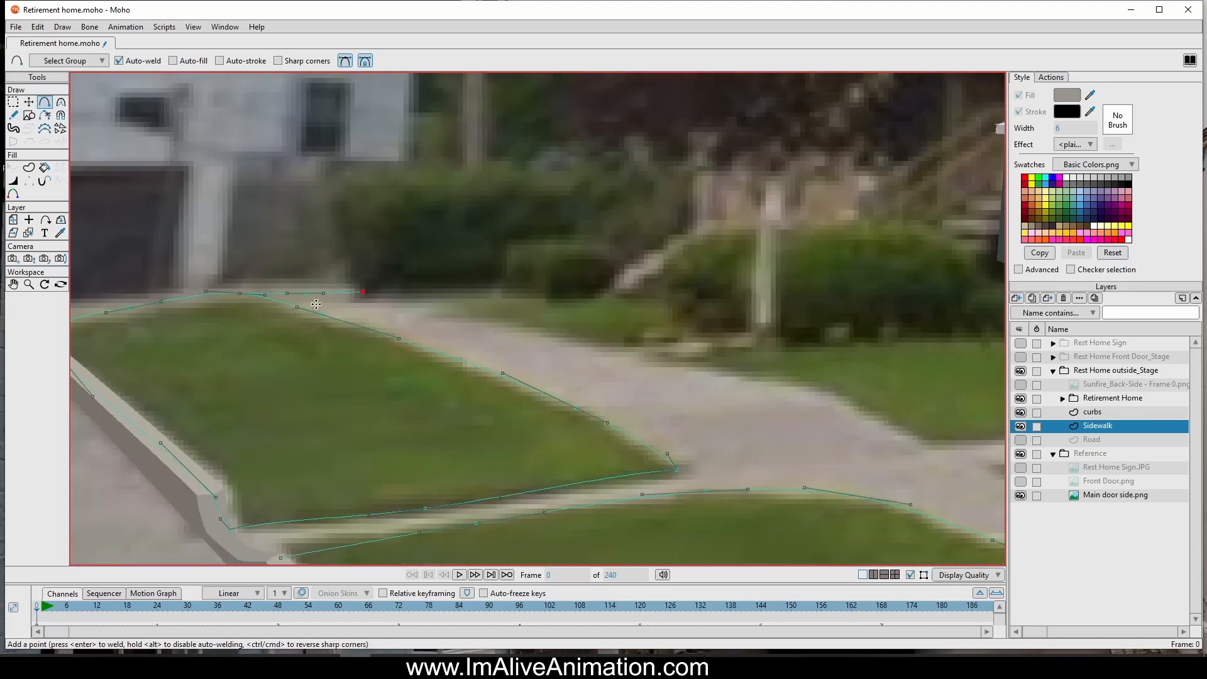
pyautogui.moveTo(363, 291); pyautogui.dragTo(368, 299)
pyautogui.hotkey('ctrl', 'z')
pyautogui.hotkey('ctrl', 'z')
pyautogui.click(267, 299)
pyautogui.moveTo(276, 299); pyautogui.dragTo(528, 328)
# Step: Extend the sidewalk's back edge along the rear lawn to the junction with the path behind the sign pole
pyautogui.scroll(-2, 528, 328)
pyautogui.moveTo(639, 375); pyautogui.dragTo(214, 342)
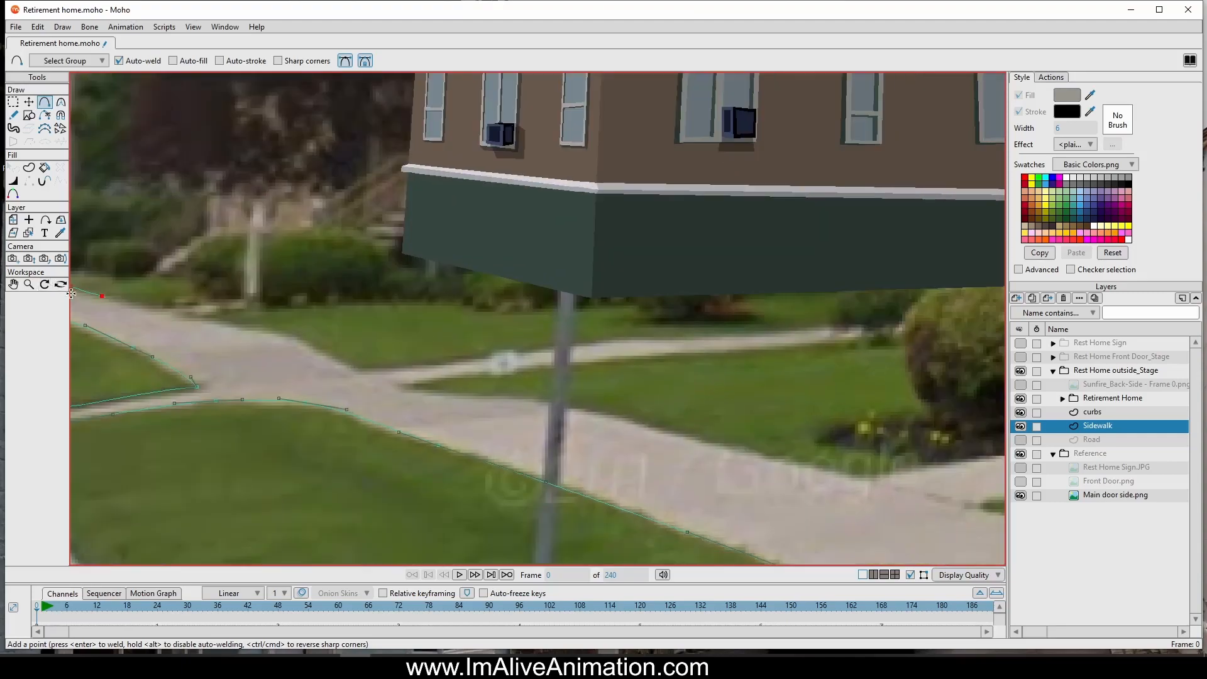
pyautogui.moveTo(101, 295); pyautogui.dragTo(301, 334)
pyautogui.moveTo(301, 334); pyautogui.dragTo(365, 370)
pyautogui.scroll(-2, 564, 425)
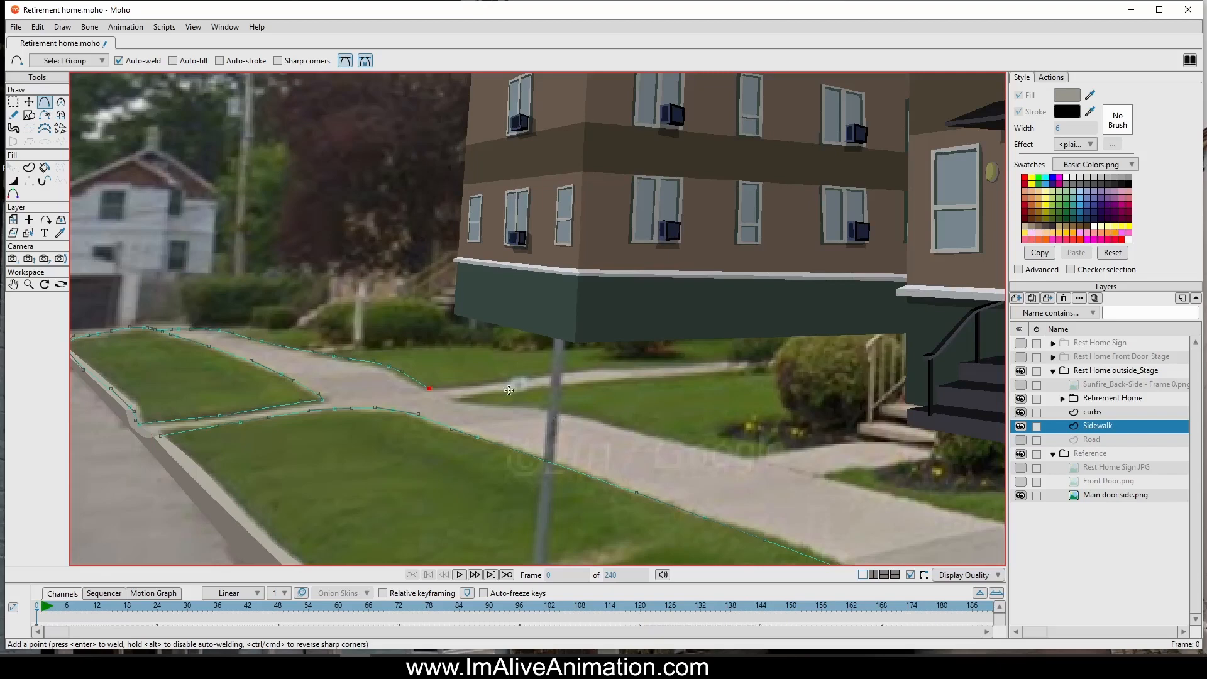
# Step: Continue the back edge past the junction and along the entrance walkway to the photo's front steps
pyautogui.moveTo(429, 392); pyautogui.dragTo(743, 456)
pyautogui.moveTo(871, 442); pyautogui.dragTo(886, 440)
pyautogui.scroll(-3, 903, 490)
pyautogui.scroll(4, 903, 490)
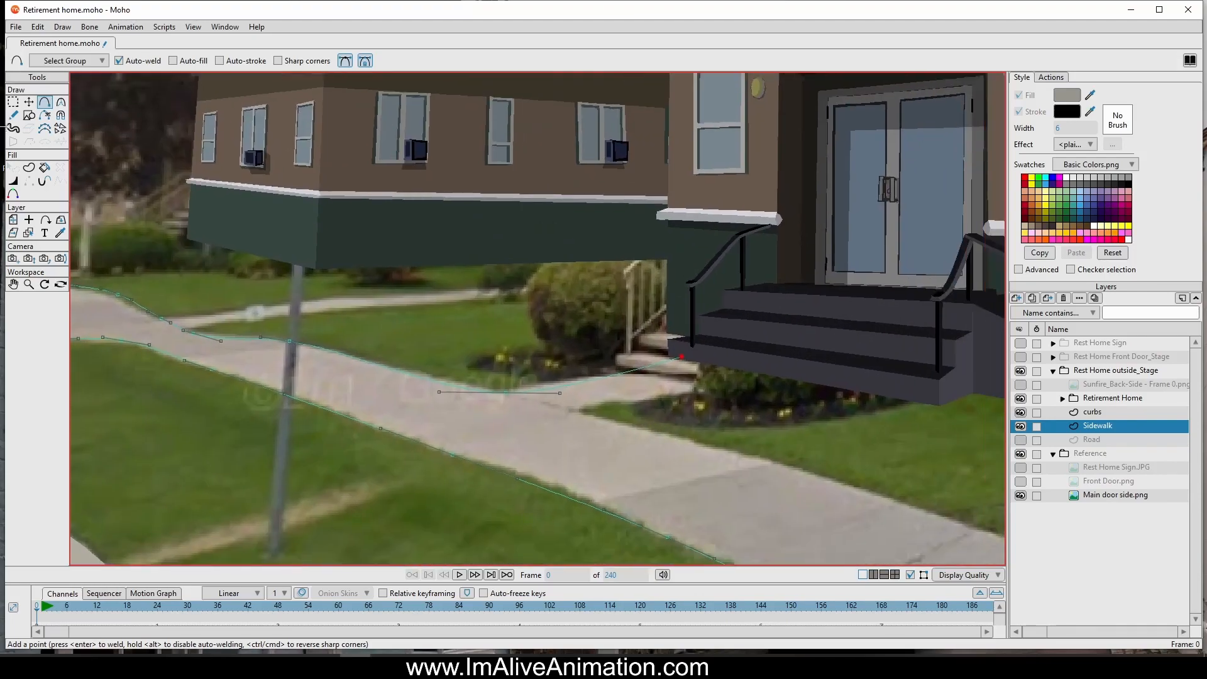
# Step: Adjust the curve handles at the bend where the sidewalk's back edge turns onto the entrance walkway
pyautogui.click(31, 105)
pyautogui.moveTo(560, 393); pyautogui.dragTo(557, 379)
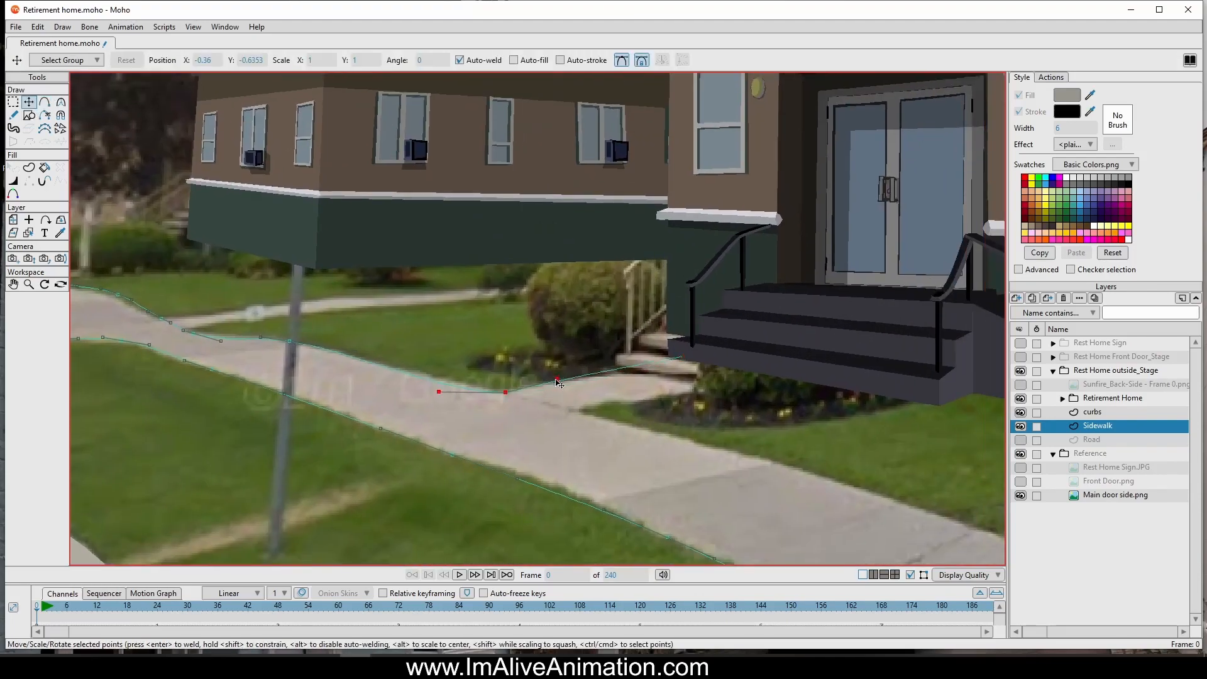
pyautogui.moveTo(439, 392); pyautogui.dragTo(447, 380)
pyautogui.scroll(-1, 830, 245)
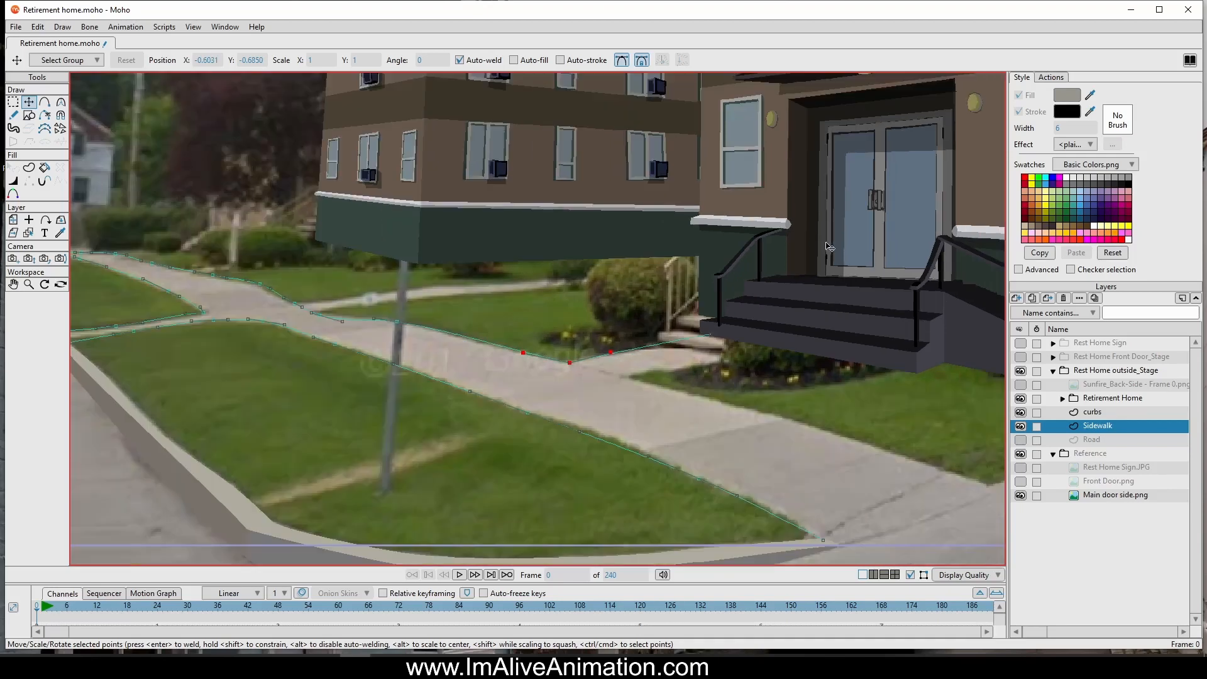
# Step: Trace a closed outline around the lawn in front of the ramp, running its back edge behind the steps and ramp
pyautogui.scroll(2, 792, 336)
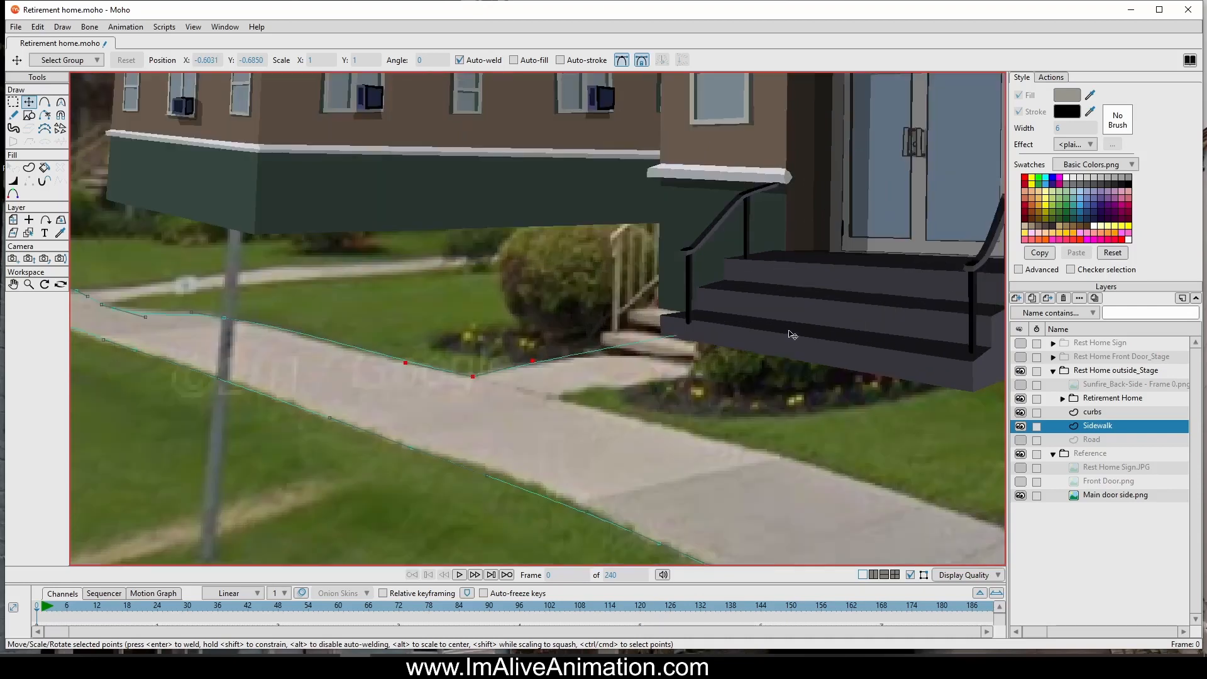
pyautogui.moveTo(680, 339); pyautogui.dragTo(526, 332)
pyautogui.click(45, 103)
pyautogui.scroll(-3, 479, 296)
pyautogui.moveTo(633, 327); pyautogui.dragTo(703, 432)
pyautogui.moveTo(749, 420); pyautogui.dragTo(783, 415)
pyautogui.moveTo(913, 380); pyautogui.dragTo(639, 310)
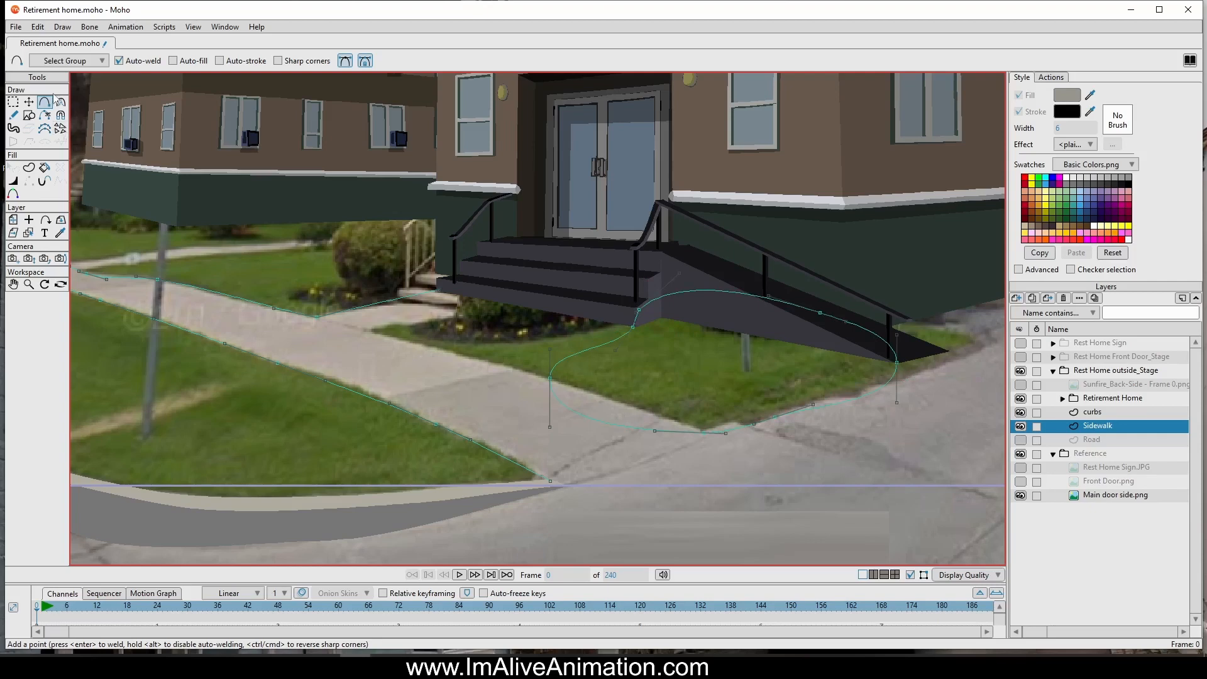
# Step: Reshape the ramp lawn's outline with the curve handles so its front edges and corners follow the sidewalk and driveway
pyautogui.click(28, 102)
pyautogui.moveTo(530, 430); pyautogui.dragTo(579, 394)
pyautogui.moveTo(542, 337); pyautogui.dragTo(565, 349)
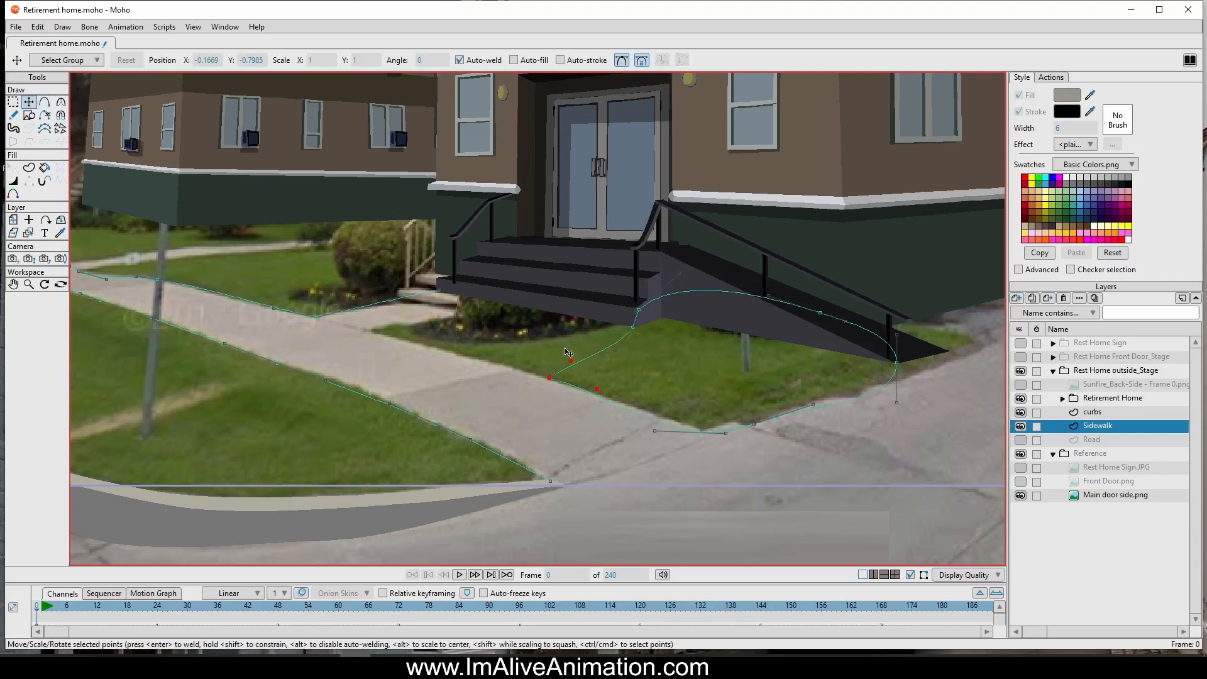
pyautogui.click(703, 433)
pyautogui.moveTo(726, 434); pyautogui.dragTo(730, 425)
pyautogui.moveTo(892, 412); pyautogui.dragTo(844, 401)
pyautogui.moveTo(893, 335); pyautogui.dragTo(863, 345)
pyautogui.moveTo(680, 274); pyautogui.dragTo(679, 288)
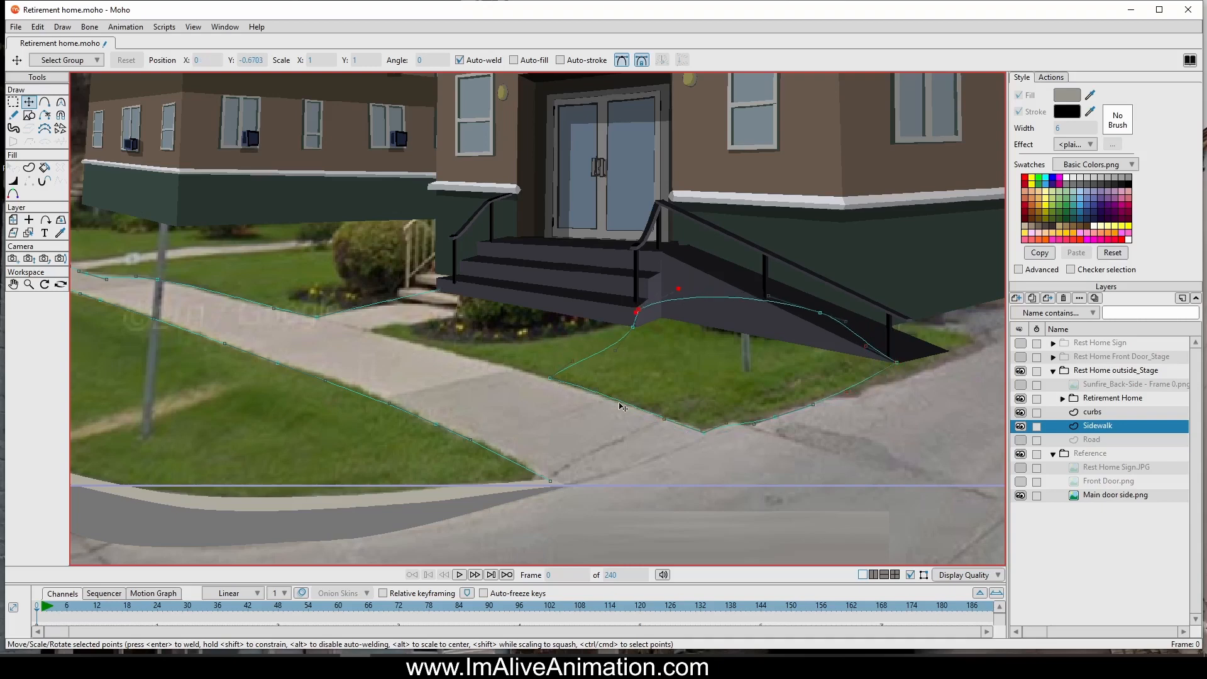
pyautogui.scroll(-2, 449, 354)
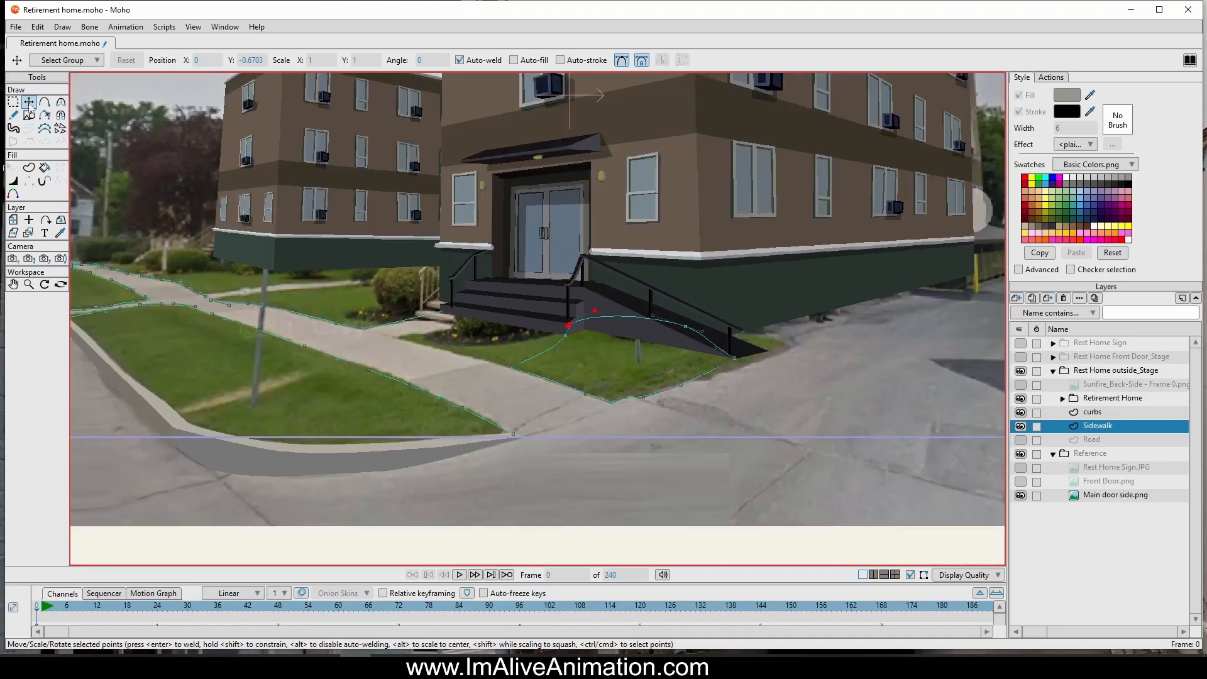
# Step: Join the sidewalk's back edge to the ramp lawn, then draw lines across the sidewalk before the ramp lawn and at its driveway end
pyautogui.click(44, 102)
pyautogui.scroll(2, 506, 365)
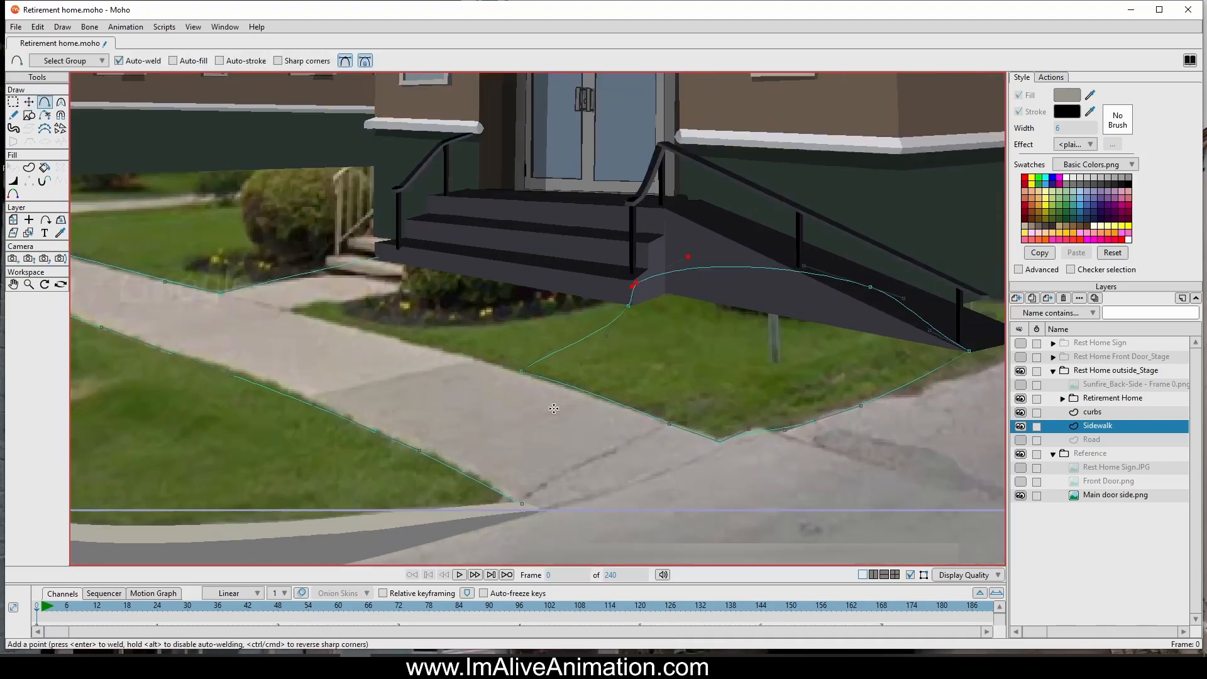
pyautogui.moveTo(363, 290); pyautogui.dragTo(523, 318)
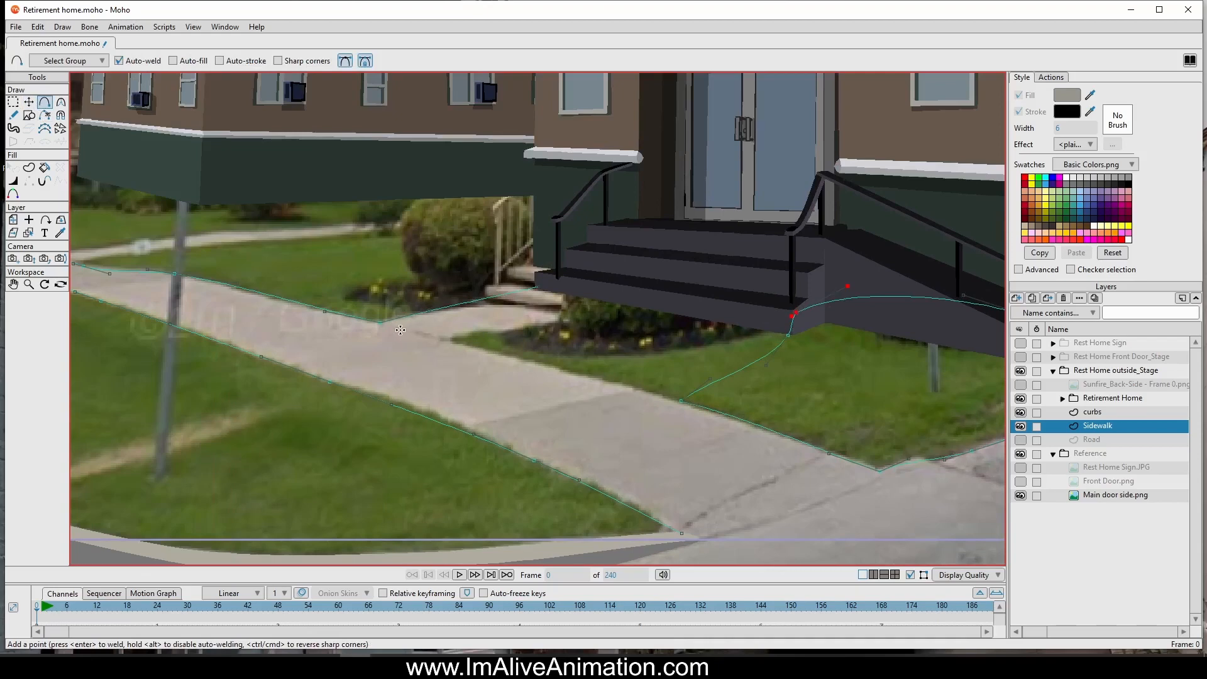
pyautogui.moveTo(378, 323)
pyautogui.mouseDown()
pyautogui.moveTo(683, 408)
pyautogui.moveTo(550, 406)
pyautogui.moveTo(474, 434)
pyautogui.mouseUp()
pyautogui.moveTo(880, 471)
pyautogui.mouseDown()
pyautogui.moveTo(766, 521)
pyautogui.moveTo(683, 534)
pyautogui.mouseUp()
pyautogui.scroll(-3, 687, 490)
pyautogui.moveTo(554, 406); pyautogui.dragTo(690, 402)
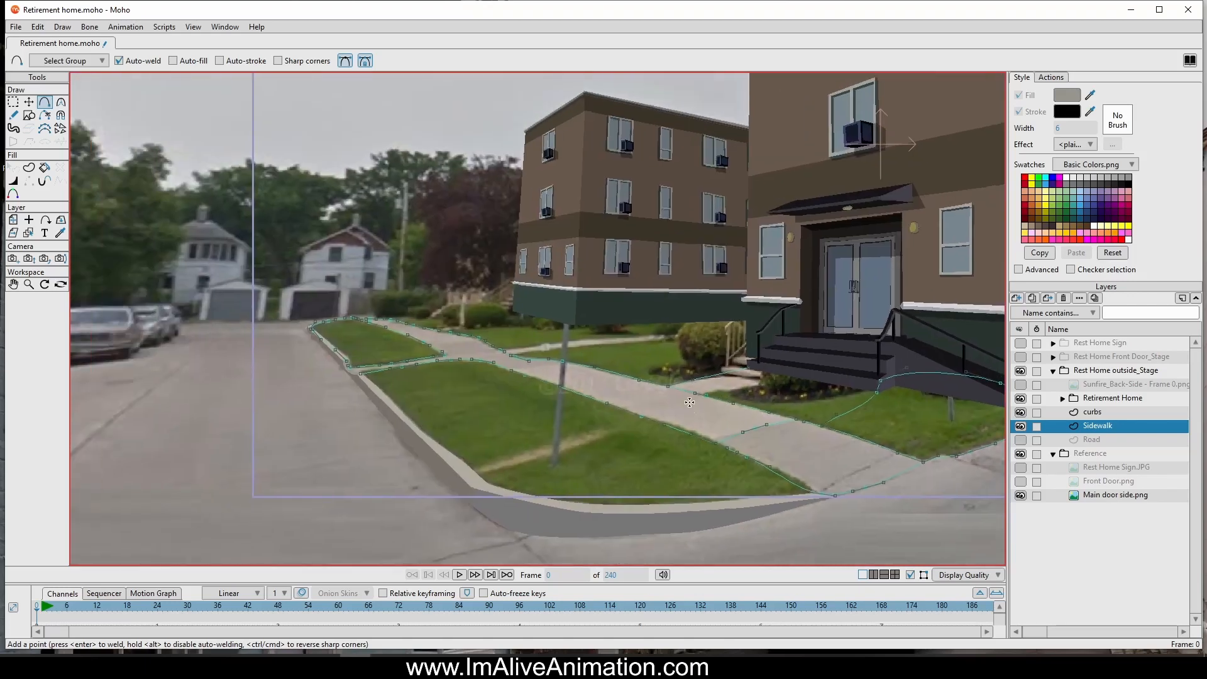
# Step: Draw a line across the sidewalk from the back edge at the sign pole to the front edge
pyautogui.scroll(3, 632, 402)
pyautogui.scroll(2, 602, 386)
pyautogui.moveTo(465, 297); pyautogui.dragTo(356, 324)
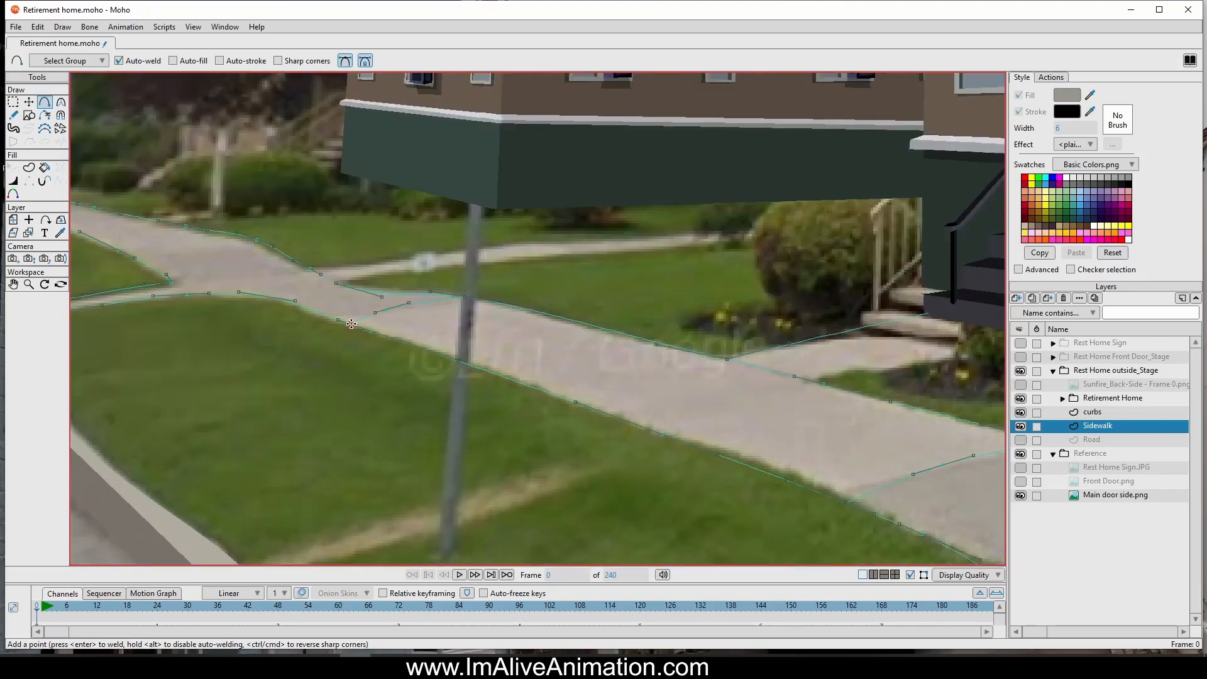
pyautogui.scroll(-2, 365, 382)
pyautogui.moveTo(350, 370); pyautogui.dragTo(489, 419)
# Step: Draw two more lines across the sidewalk, one at the upper path junction and one near its far end
pyautogui.scroll(4, 366, 375)
pyautogui.scroll(2, 366, 375)
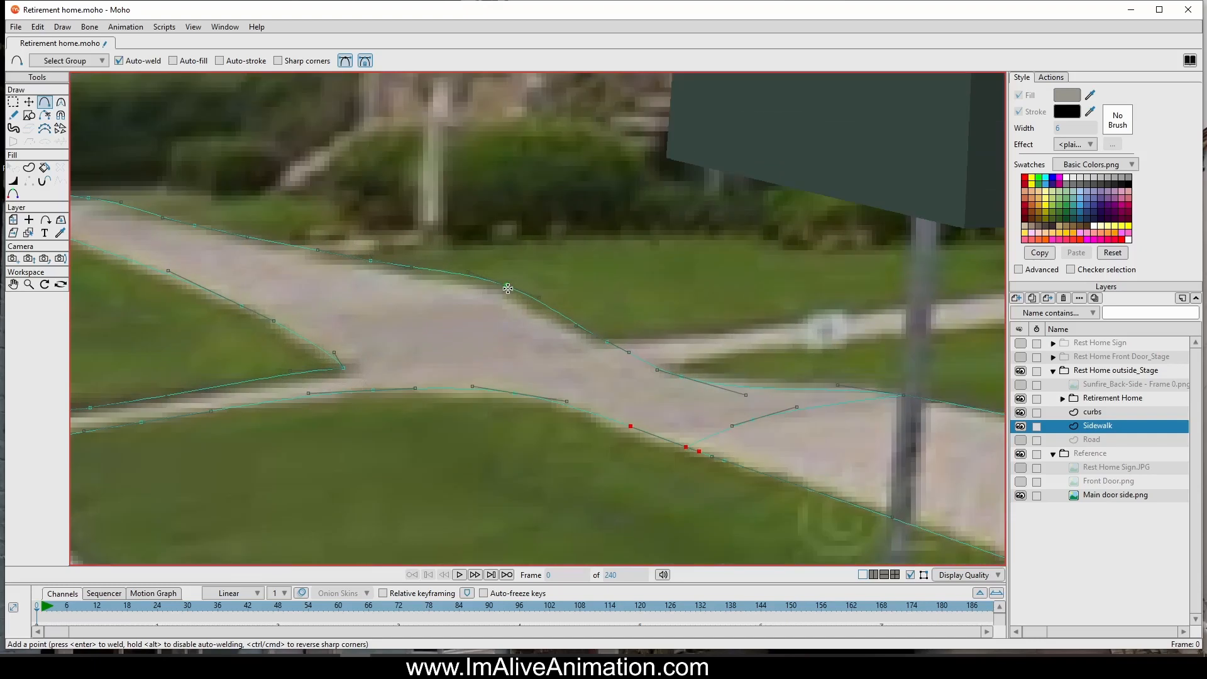
pyautogui.moveTo(508, 288); pyautogui.dragTo(264, 316)
pyautogui.scroll(-3, 591, 373)
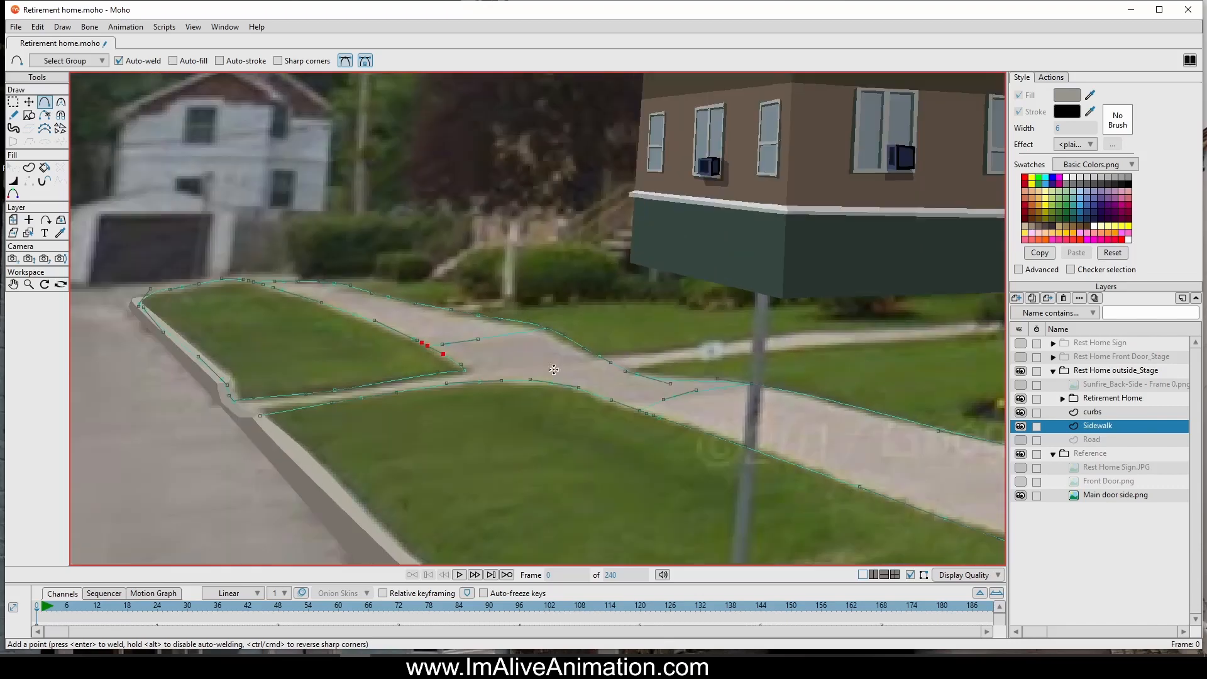
pyautogui.scroll(3, 457, 318)
pyautogui.moveTo(448, 325)
pyautogui.mouseDown()
pyautogui.moveTo(378, 331)
pyautogui.moveTo(437, 328)
pyautogui.mouseUp()
pyautogui.click(28, 102)
# Step: Start the back lawn's outline at the sidewalk's far end and run its rear edge behind the base of the building's rear wing
pyautogui.scroll(-4, 674, 429)
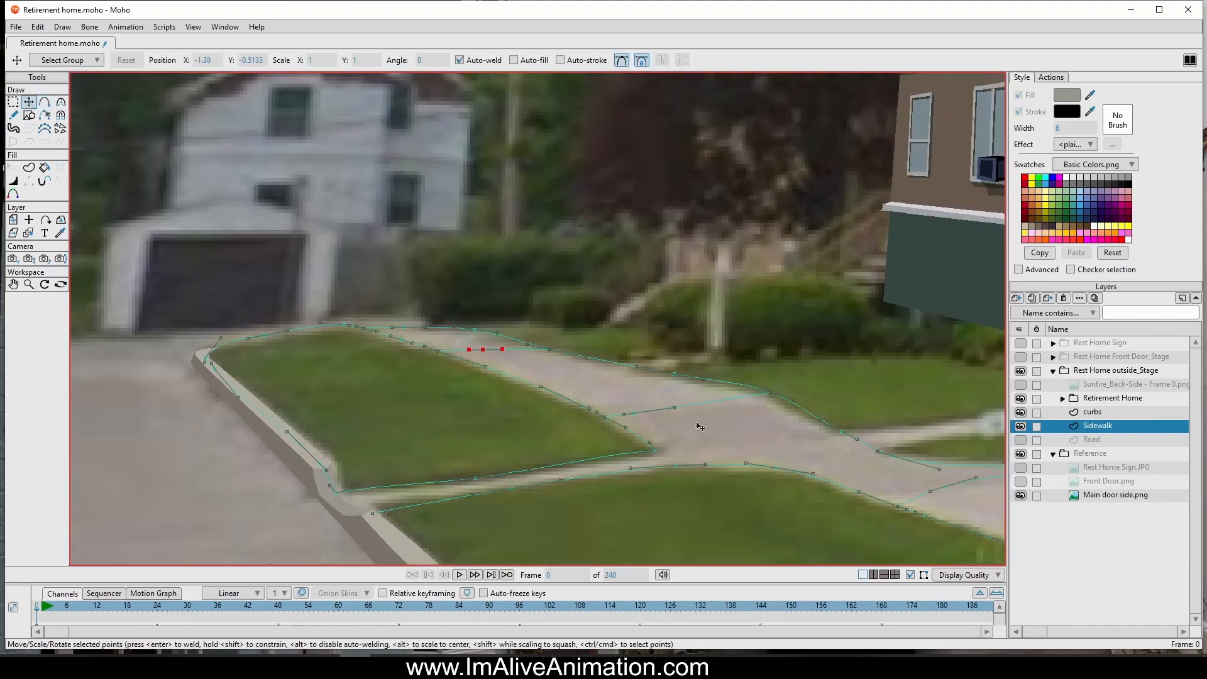
pyautogui.moveTo(685, 432); pyautogui.dragTo(445, 431)
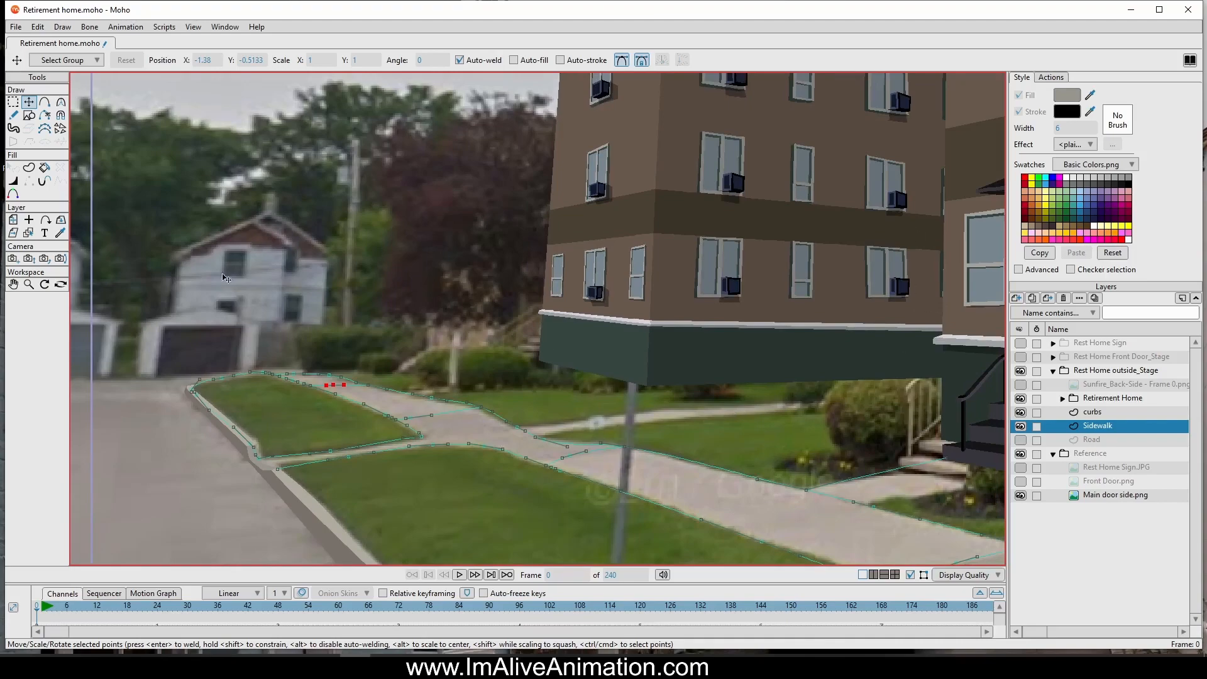
pyautogui.scroll(-3, 802, 487)
pyautogui.scroll(3, 749, 519)
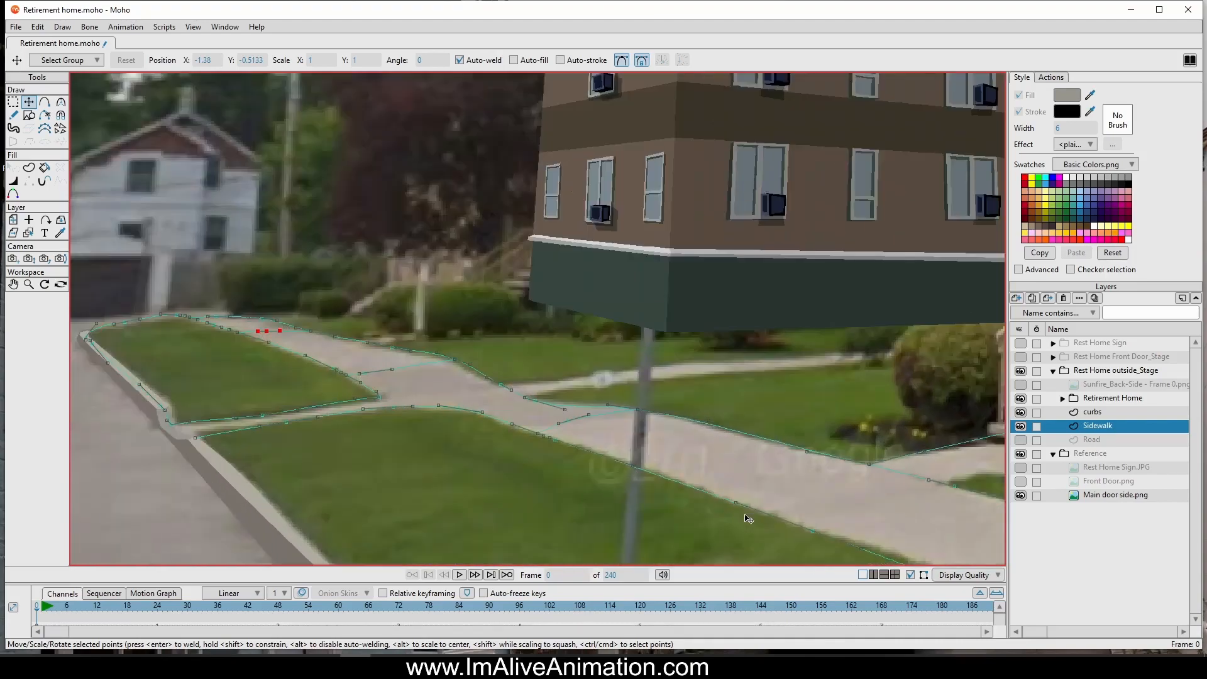
pyautogui.click(45, 102)
pyautogui.moveTo(452, 356); pyautogui.dragTo(356, 406)
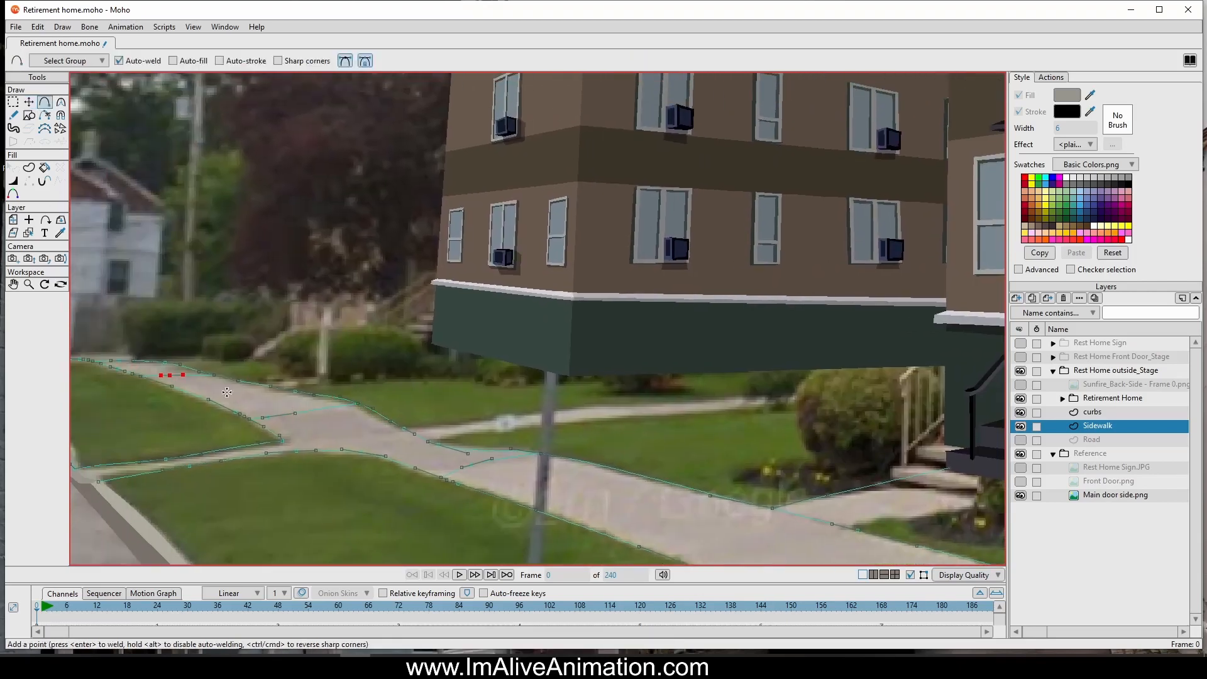
pyautogui.moveTo(167, 365); pyautogui.dragTo(726, 322)
pyautogui.click(723, 324)
pyautogui.scroll(-2, 724, 324)
pyautogui.scroll(-1, 832, 376)
pyautogui.moveTo(832, 376); pyautogui.dragTo(591, 314)
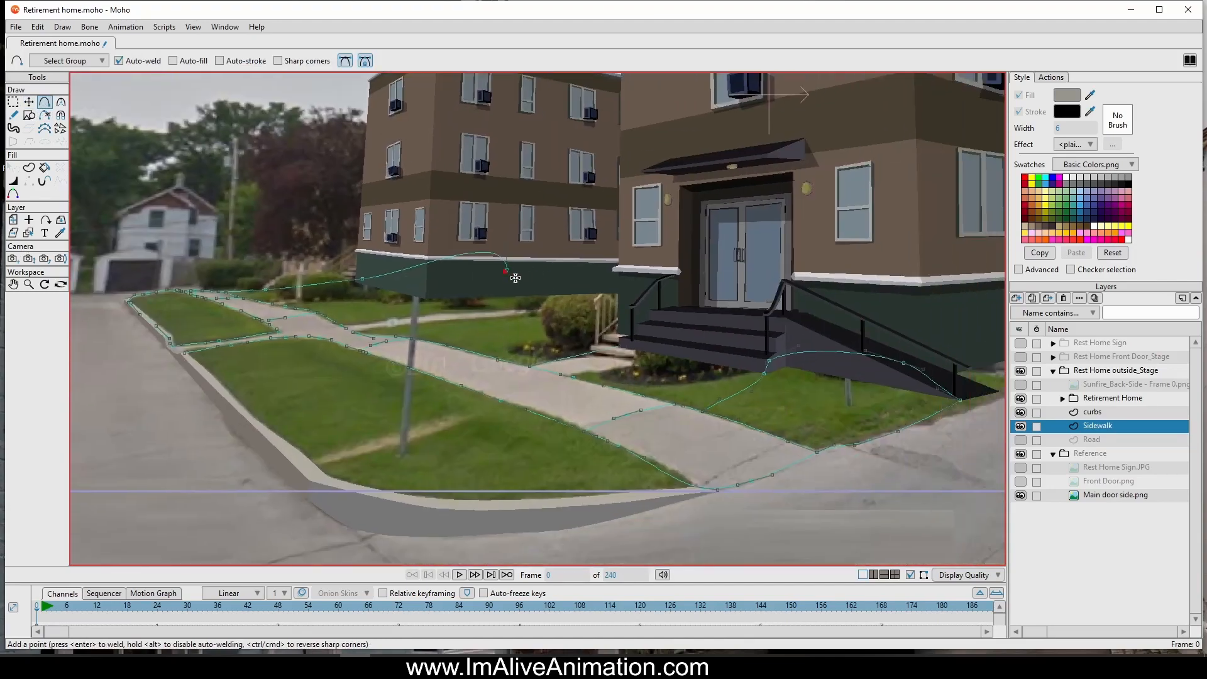
# Step: Undo the last stretch, then extend the back lawn's outline behind the porch corner and close it at the end of the entrance walkway
pyautogui.hotkey('ctrl', 'z')
pyautogui.moveTo(507, 270); pyautogui.dragTo(636, 269)
pyautogui.moveTo(637, 269); pyautogui.dragTo(620, 346)
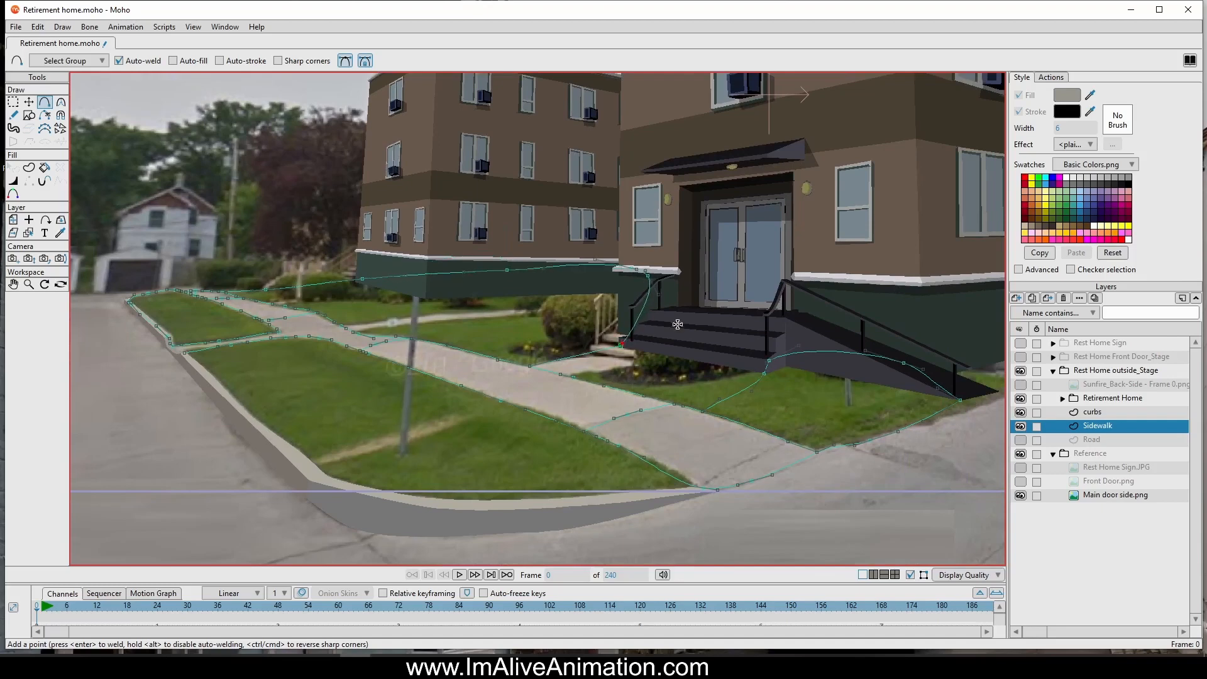
pyautogui.press('Return')
# Step: Create a filled shape from the ramp lawn's outline and colour it with a green sampled from the photo's grass
pyautogui.click(28, 167)
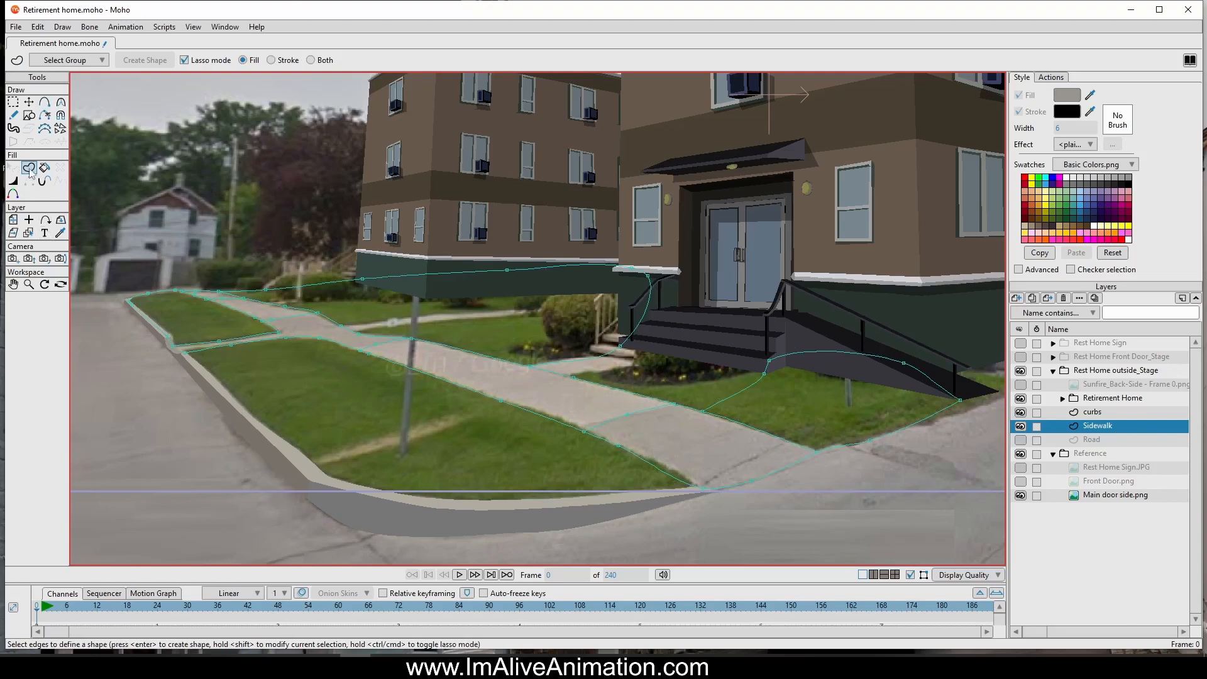
pyautogui.scroll(1, 582, 390)
pyautogui.moveTo(932, 363); pyautogui.dragTo(677, 299)
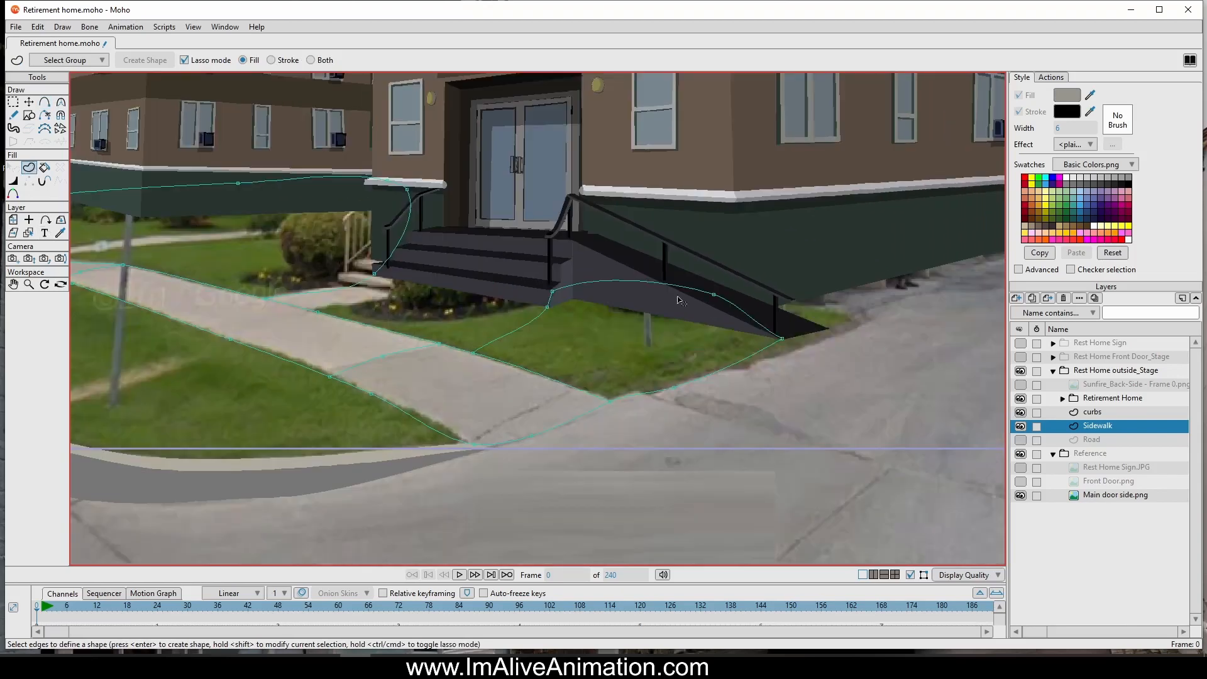
pyautogui.click(673, 287)
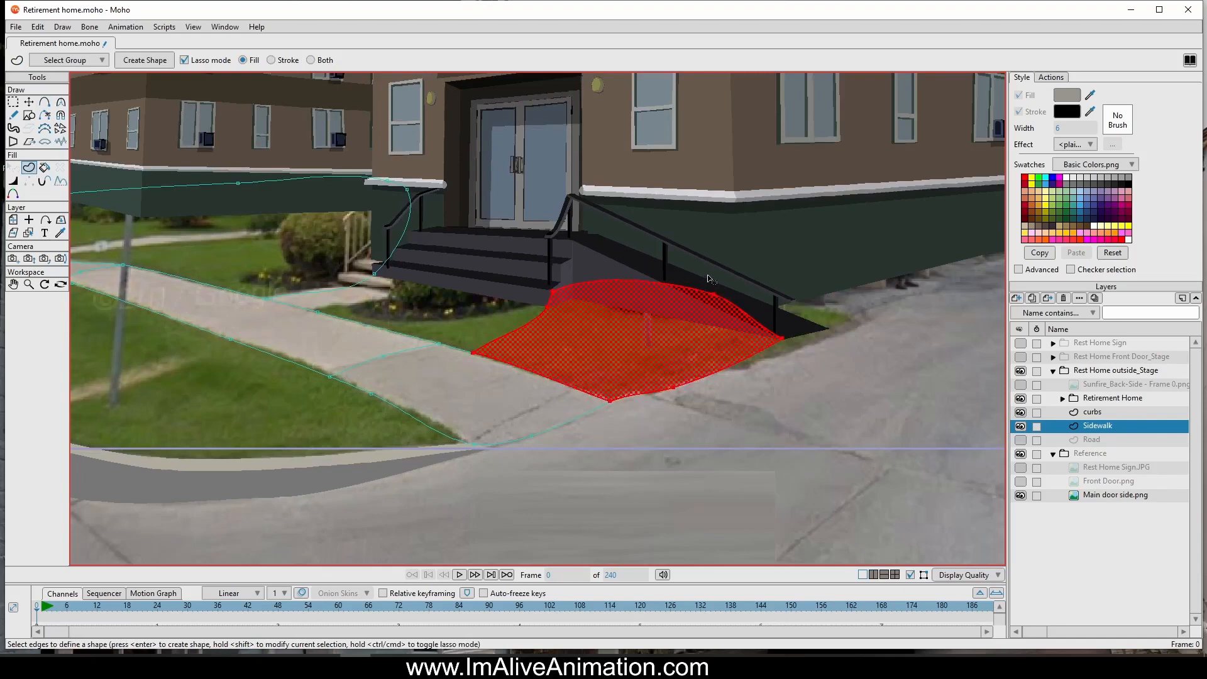
pyautogui.click(139, 60)
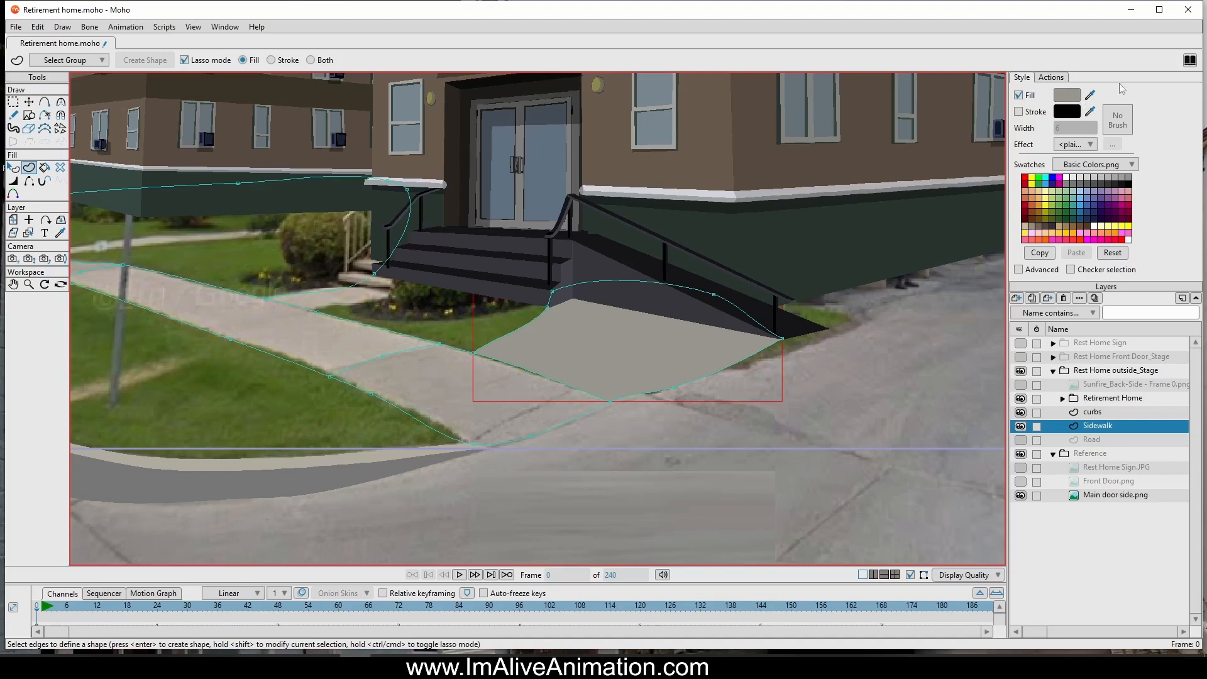
pyautogui.moveTo(1091, 95); pyautogui.dragTo(498, 331)
pyautogui.scroll(5, 473, 368)
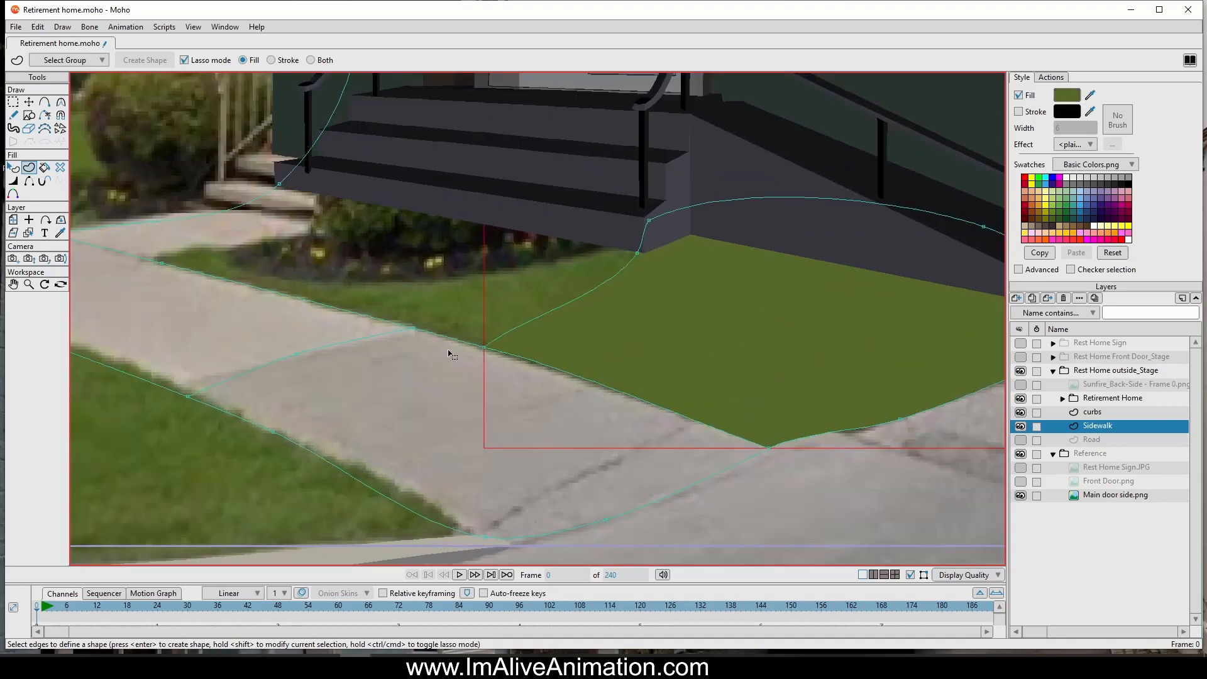
# Step: Move the outline point at the end of the entrance walkway so it sits behind the front steps
pyautogui.scroll(-2, 531, 388)
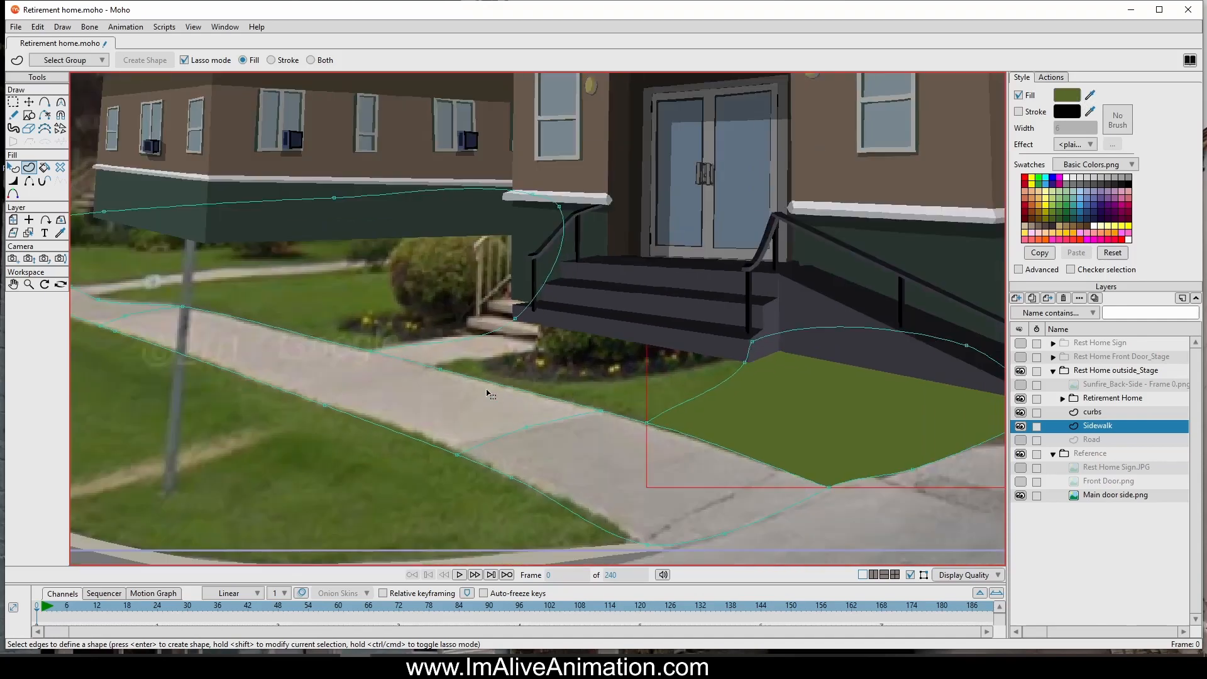
pyautogui.click(28, 102)
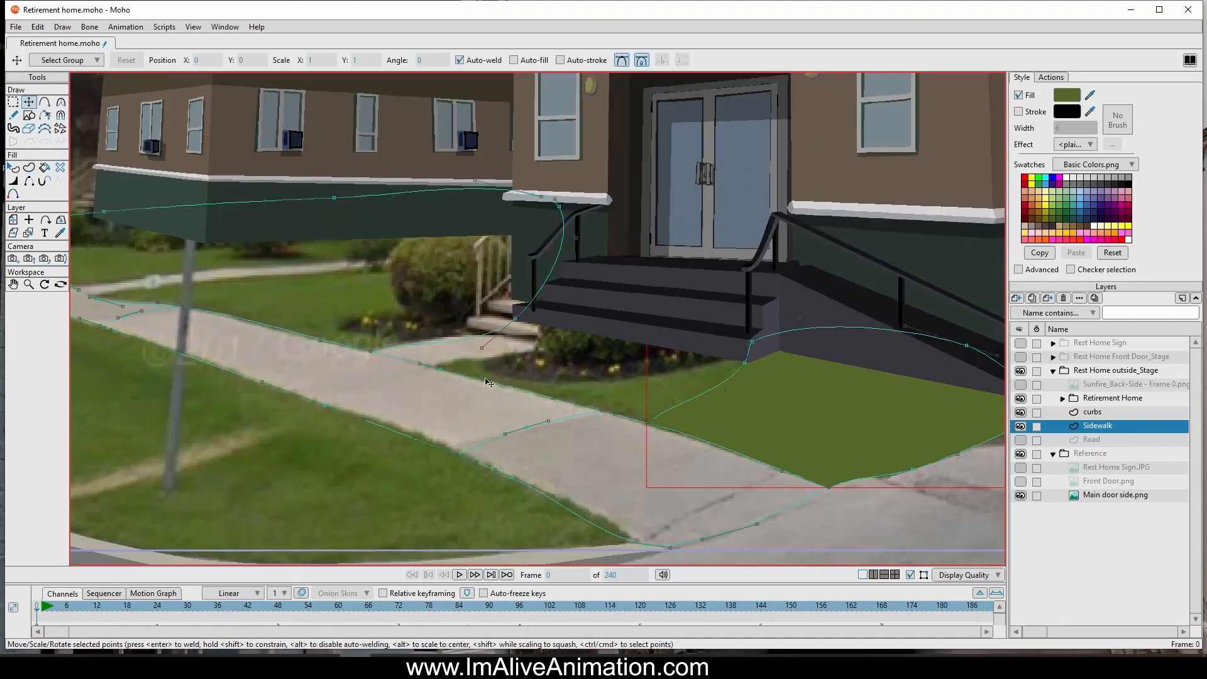
pyautogui.moveTo(470, 356); pyautogui.dragTo(566, 294)
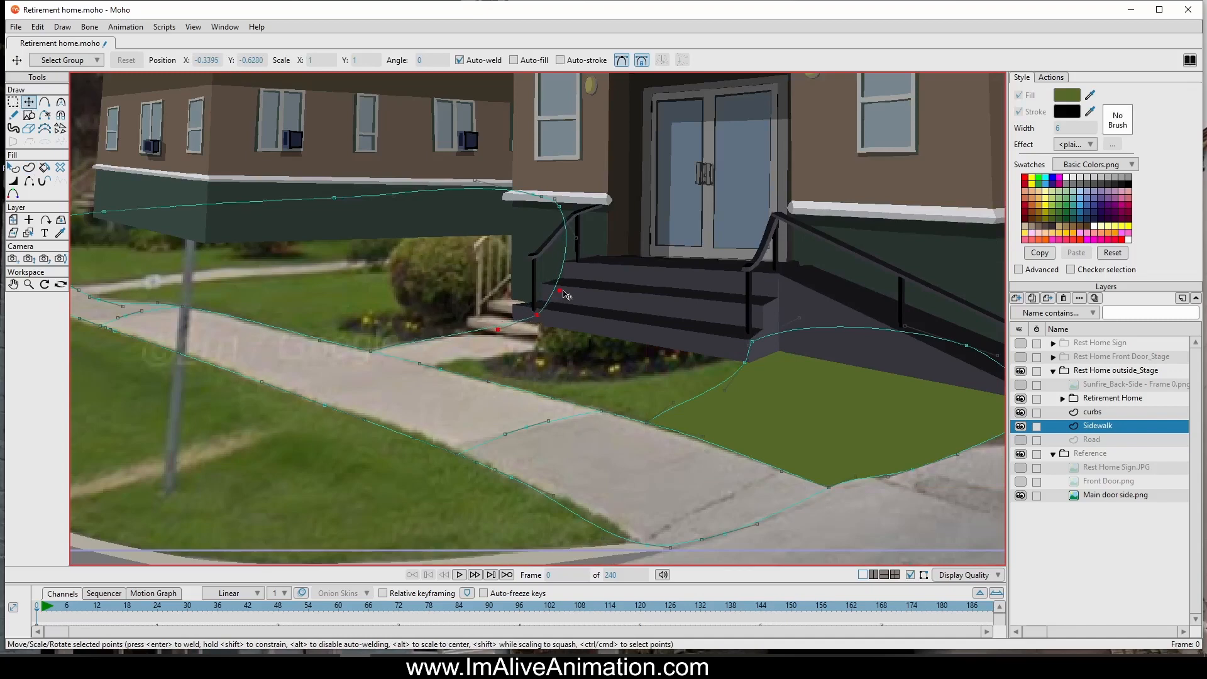
# Step: Select the edges of the large lawn behind the sidewalk and create a filled green shape from them
pyautogui.click(28, 167)
pyautogui.scroll(-3, 591, 308)
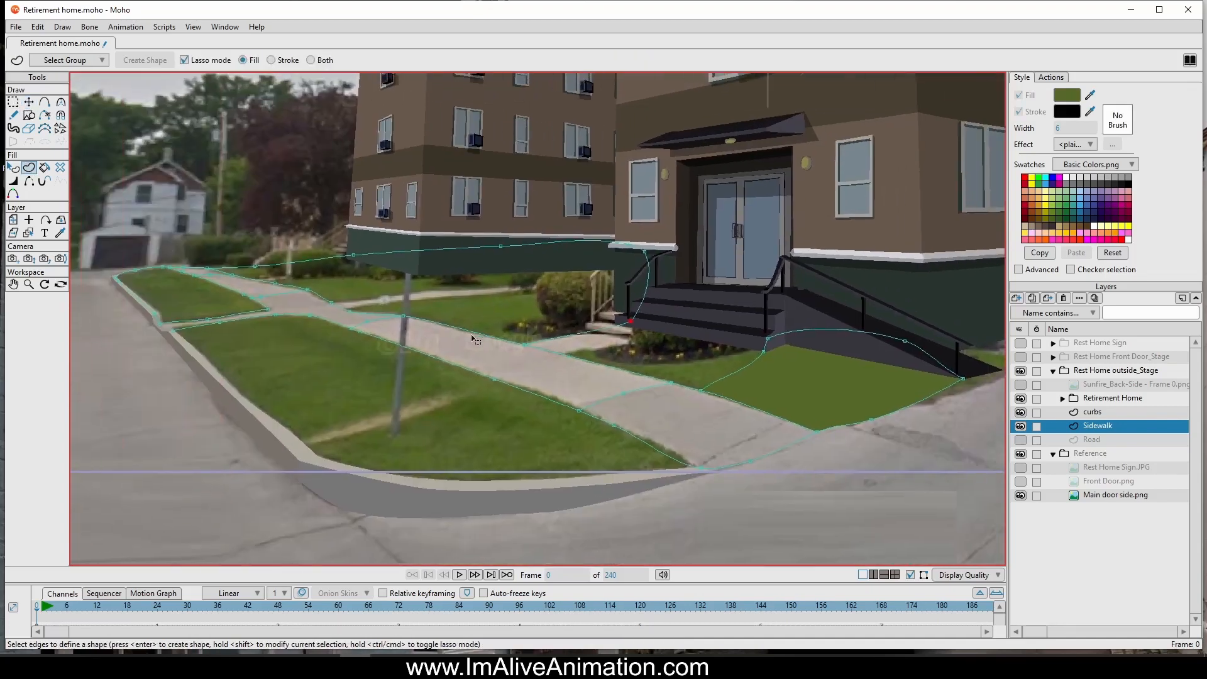
pyautogui.click(679, 269)
pyautogui.scroll(-2, 465, 308)
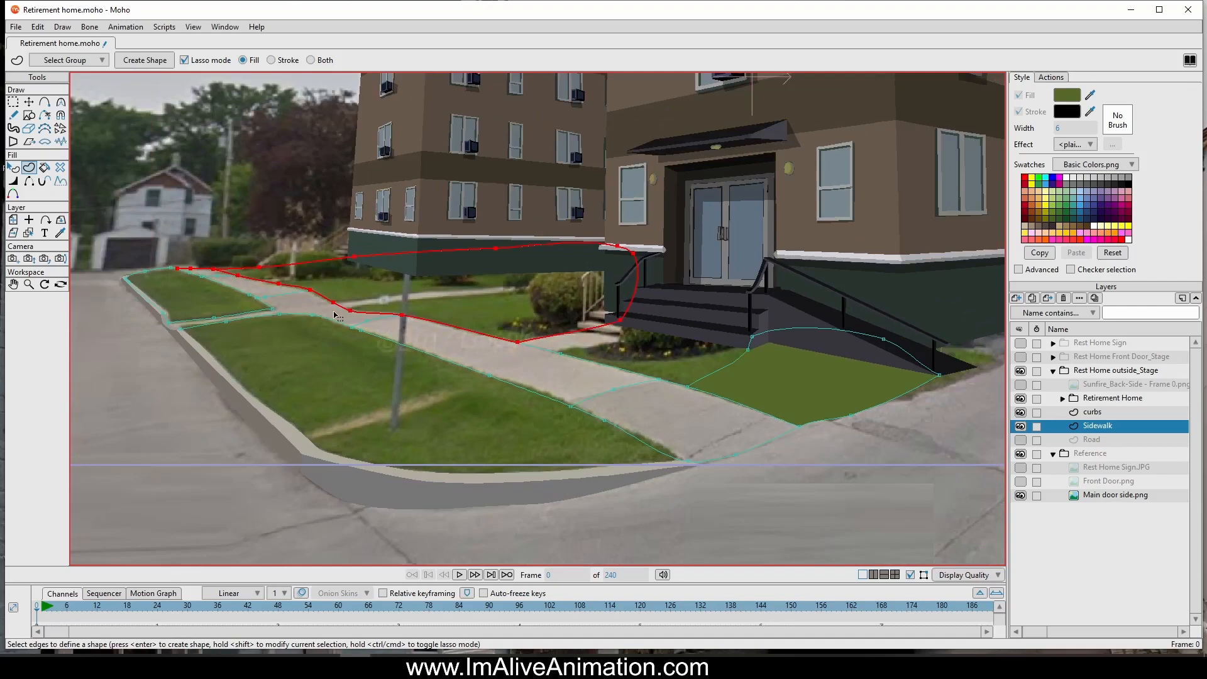
pyautogui.scroll(1, 265, 276)
pyautogui.moveTo(228, 246)
pyautogui.mouseDown()
pyautogui.moveTo(204, 254)
pyautogui.moveTo(241, 283)
pyautogui.mouseUp()
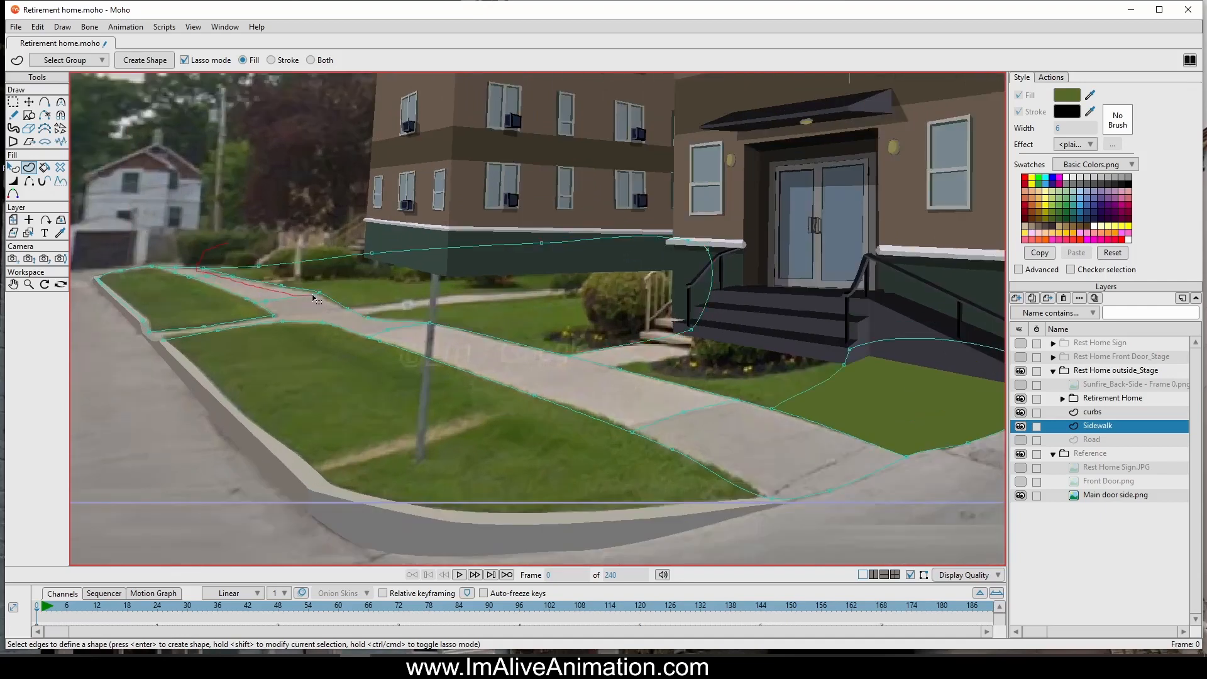
pyautogui.moveTo(314, 298)
pyautogui.mouseDown()
pyautogui.moveTo(564, 365)
pyautogui.moveTo(655, 350)
pyautogui.moveTo(764, 284)
pyautogui.moveTo(475, 182)
pyautogui.moveTo(276, 174)
pyautogui.mouseUp()
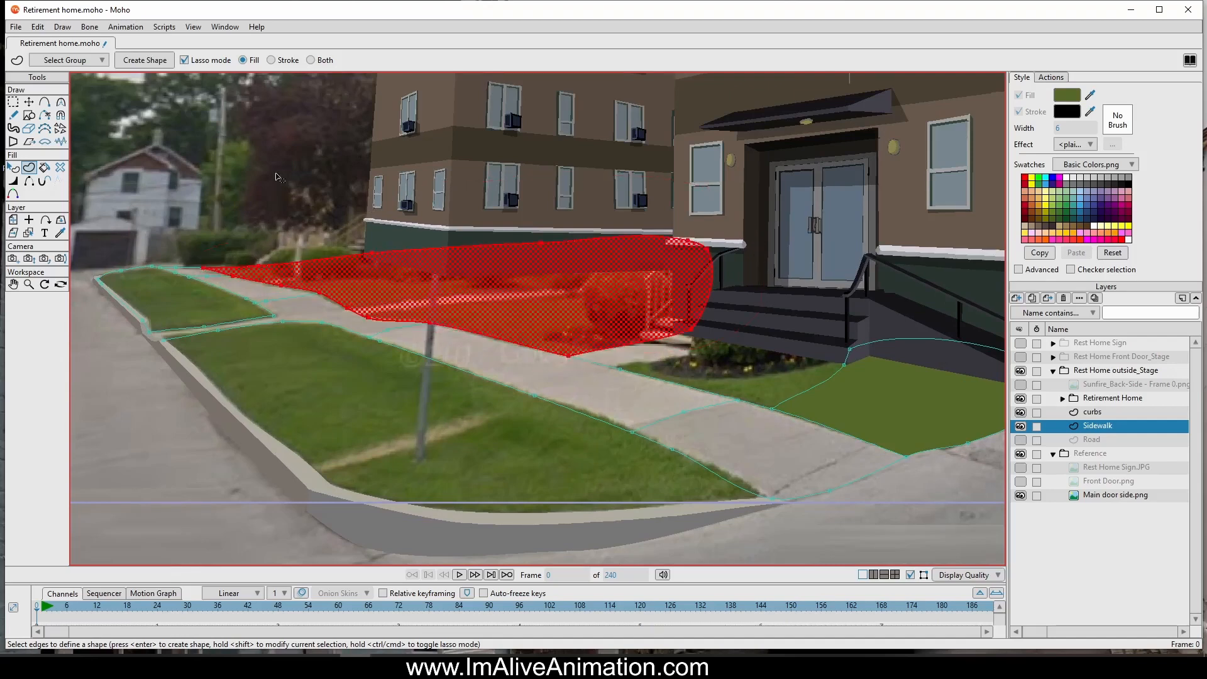
pyautogui.click(134, 63)
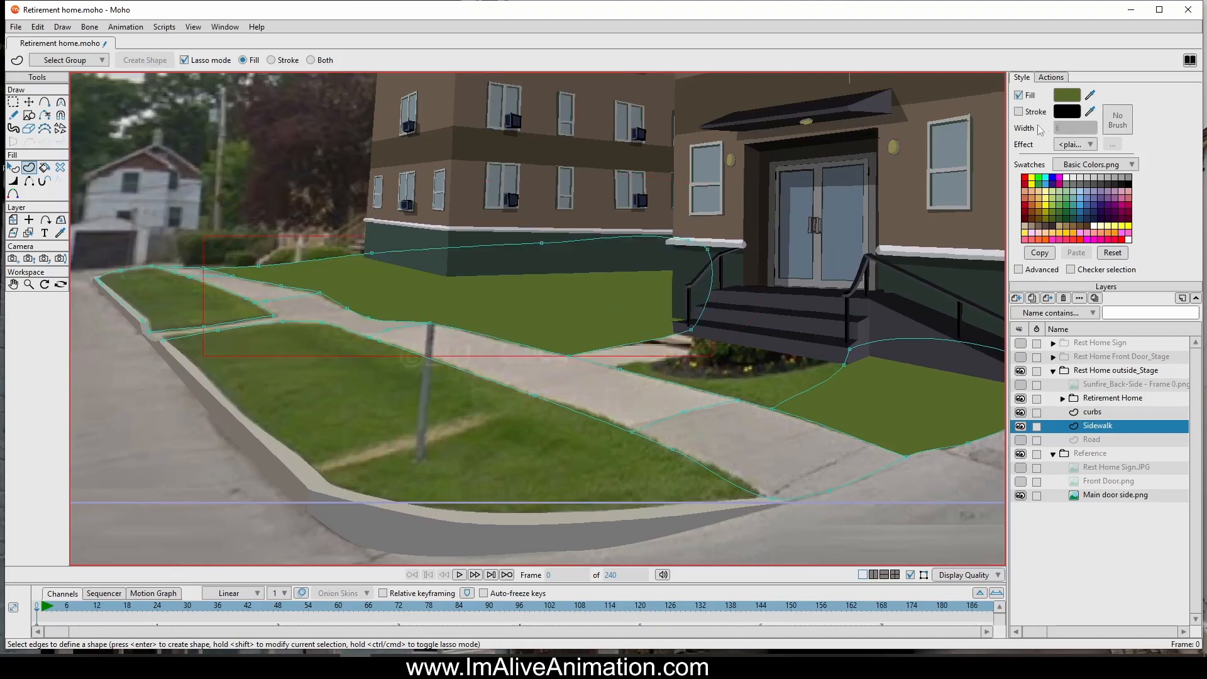
# Step: Darken the back lawn's fill colour to 4C5C25
pyautogui.click(1068, 95)
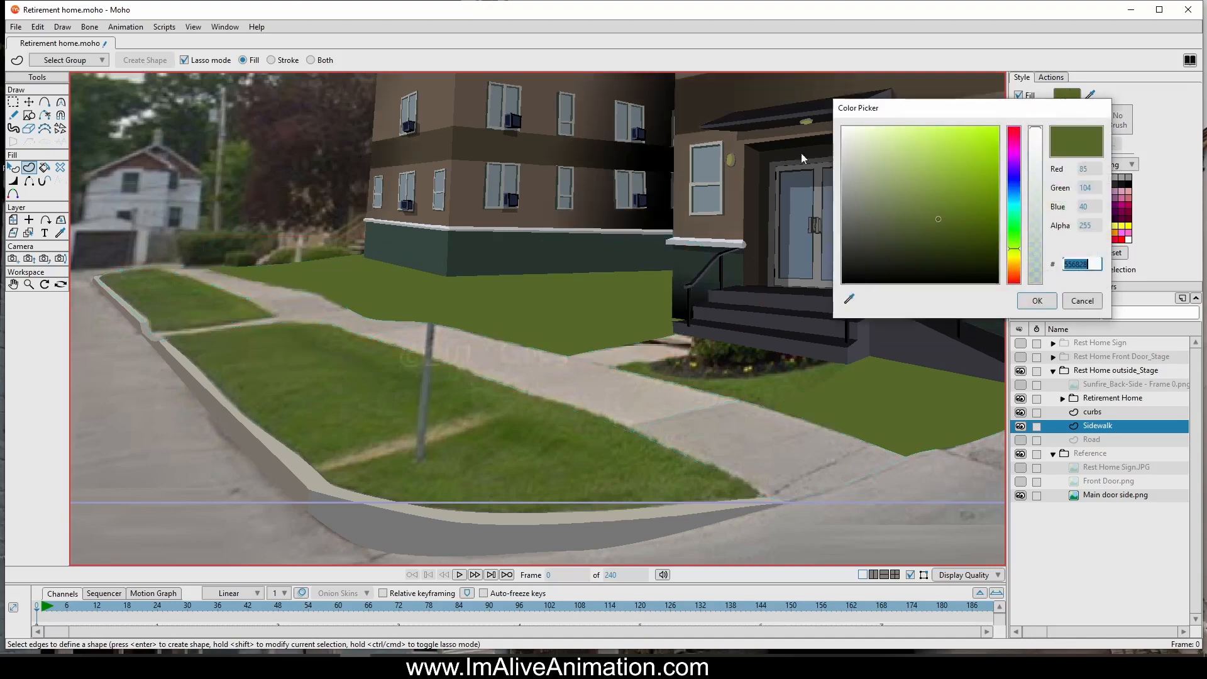
pyautogui.click(936, 227)
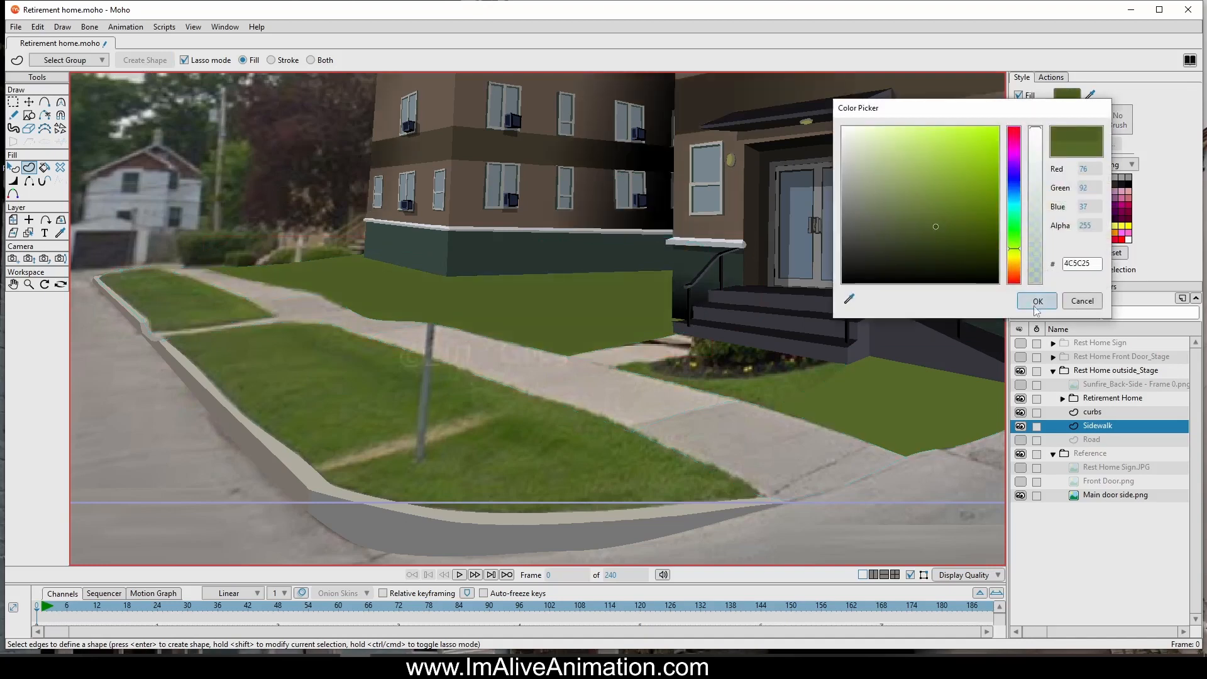
pyautogui.click(1037, 302)
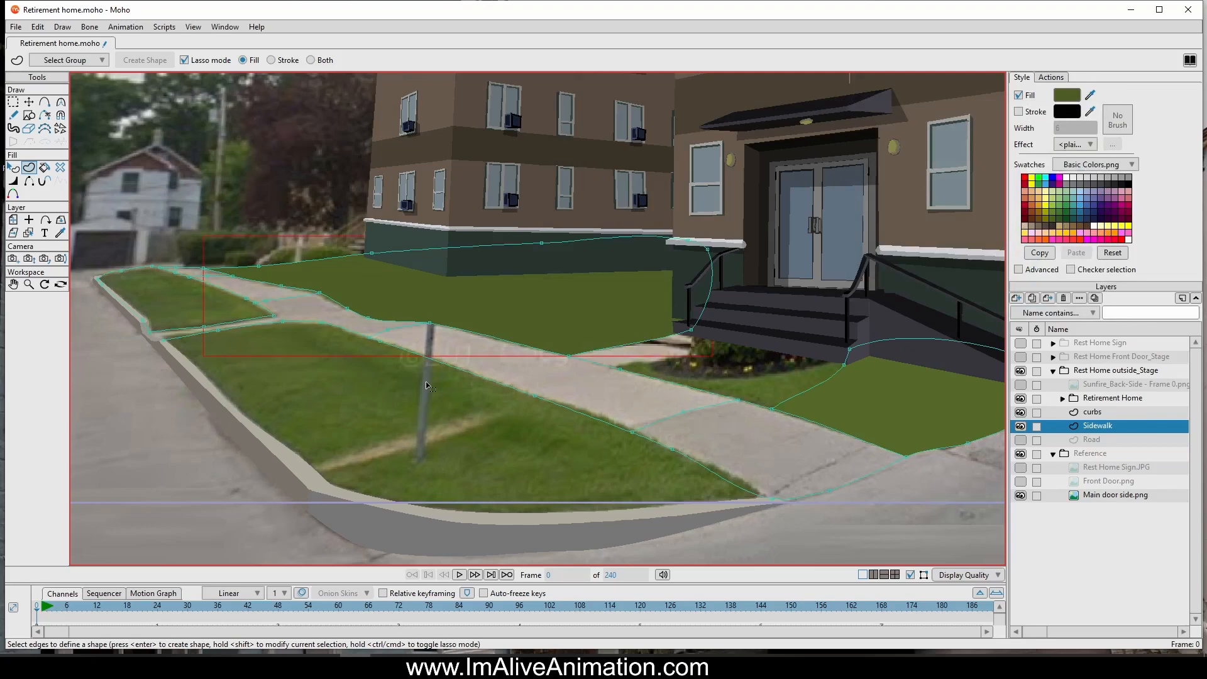
# Step: Create a filled shape from the far curbside lawn's outline and colour it with a green sampled from the neighbouring grass
pyautogui.scroll(3, 280, 335)
pyautogui.moveTo(229, 324); pyautogui.dragTo(430, 370)
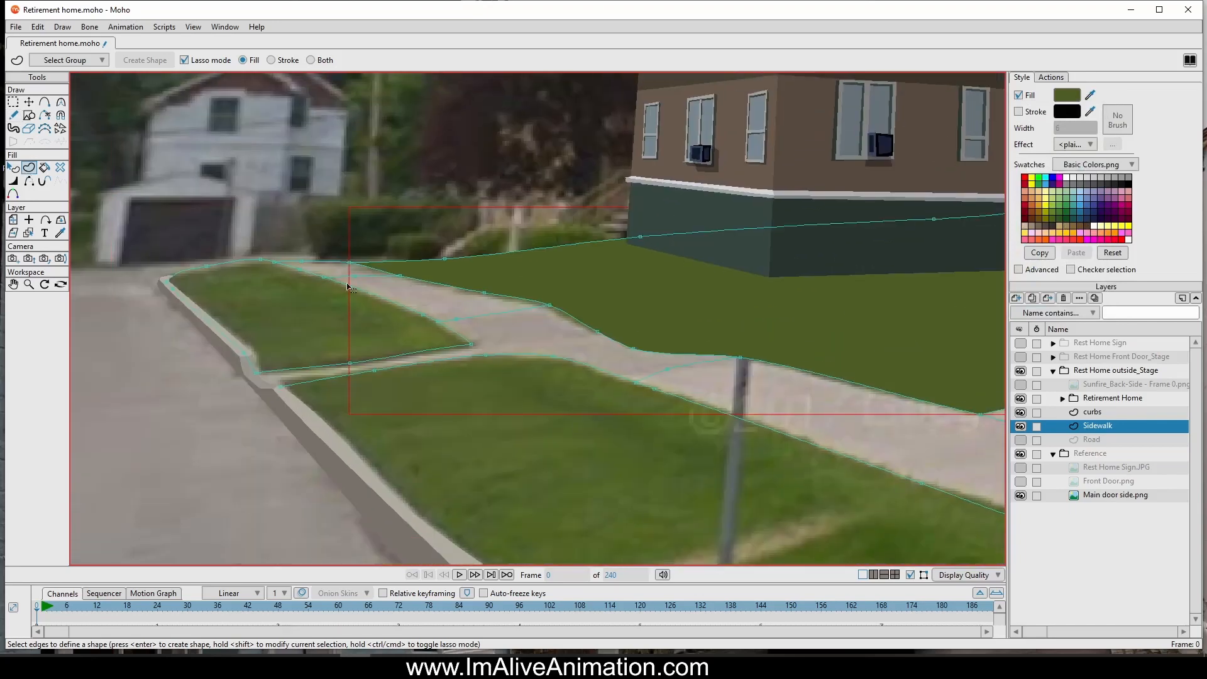
pyautogui.moveTo(349, 288)
pyautogui.mouseDown()
pyautogui.moveTo(232, 243)
pyautogui.moveTo(156, 285)
pyautogui.moveTo(230, 365)
pyautogui.moveTo(254, 372)
pyautogui.moveTo(482, 346)
pyautogui.moveTo(426, 307)
pyautogui.moveTo(348, 286)
pyautogui.mouseUp()
pyautogui.scroll(2, 315, 387)
pyautogui.scroll(-3, 132, 145)
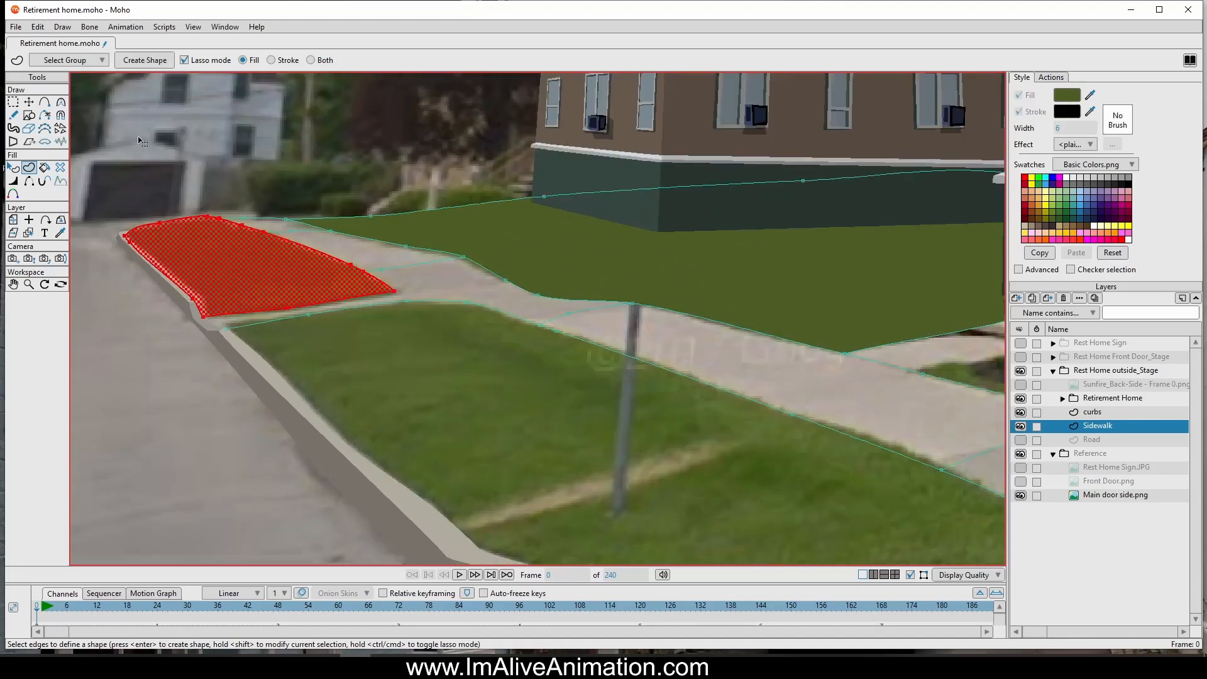
pyautogui.click(146, 61)
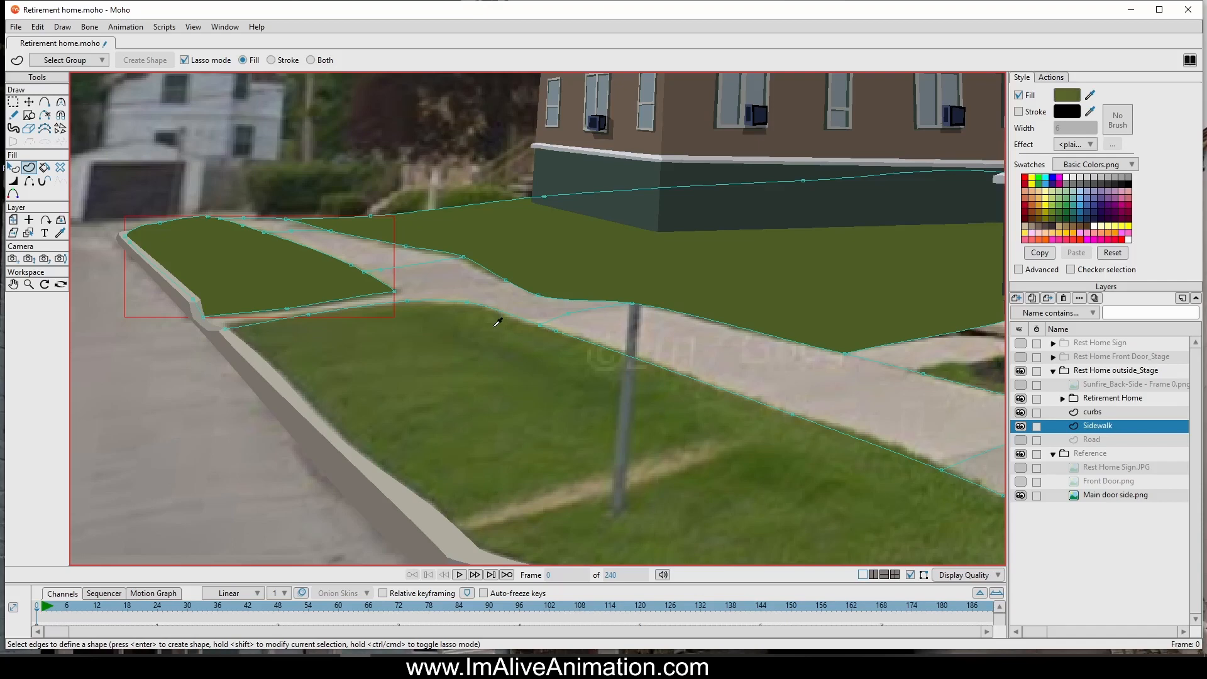
pyautogui.moveTo(507, 326); pyautogui.dragTo(512, 329)
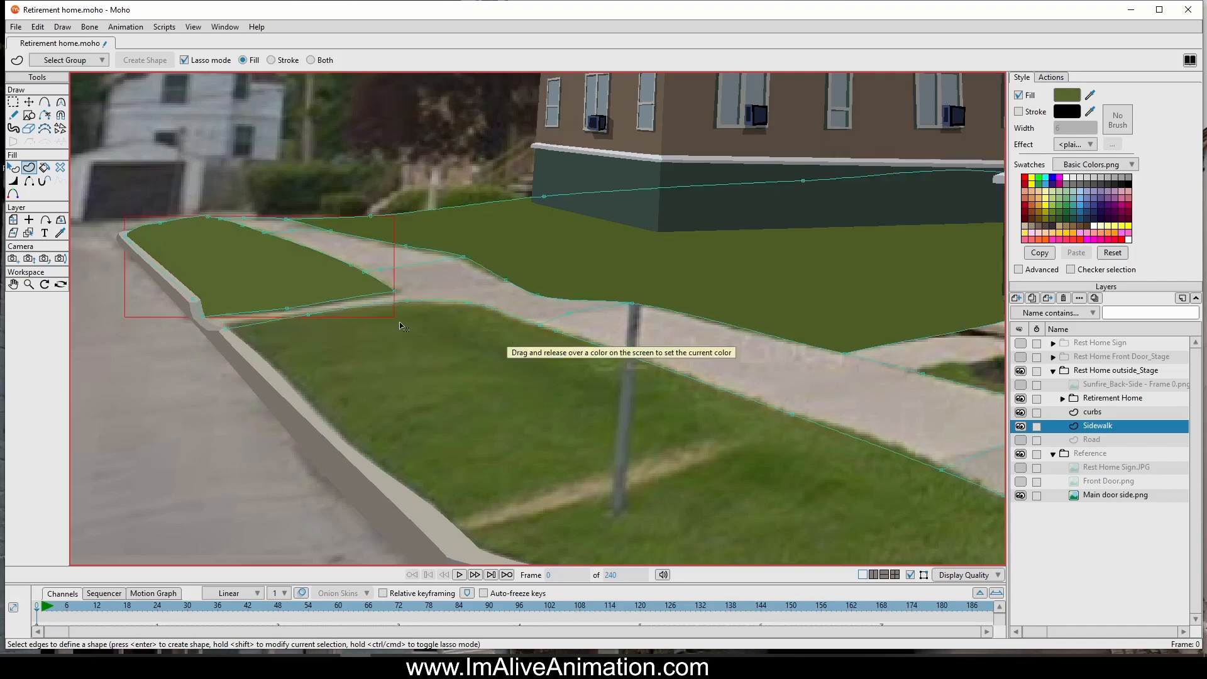
pyautogui.moveTo(414, 303); pyautogui.dragTo(285, 316)
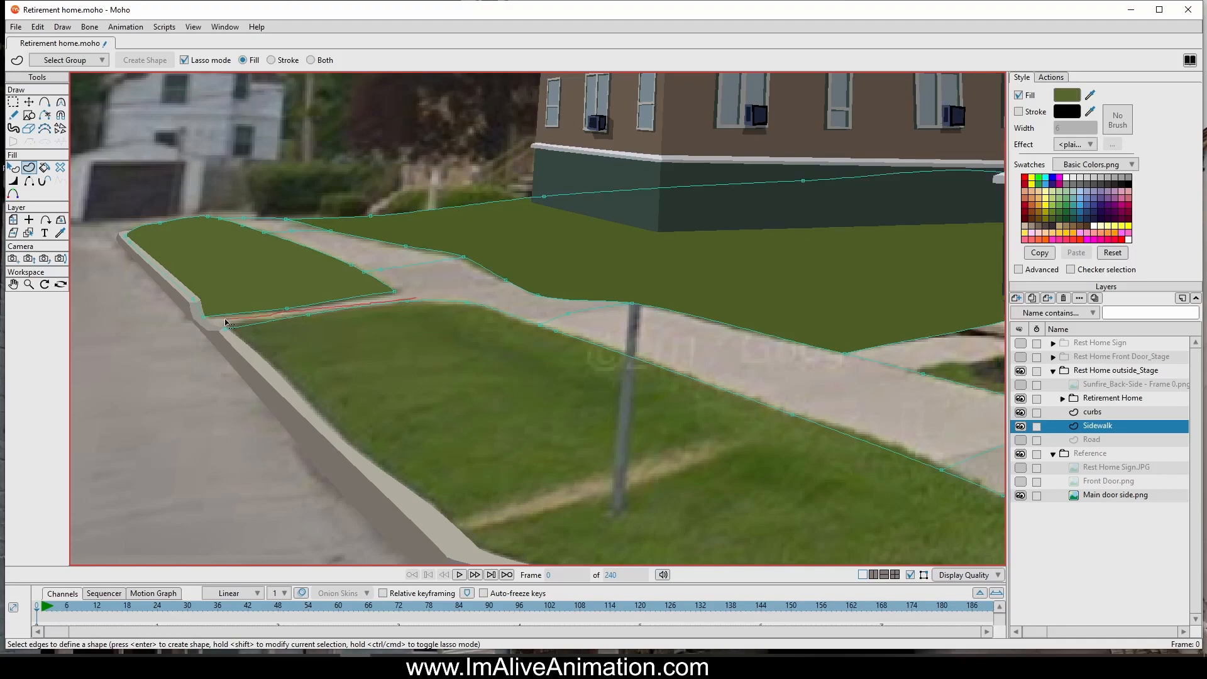
pyautogui.scroll(-3, 397, 368)
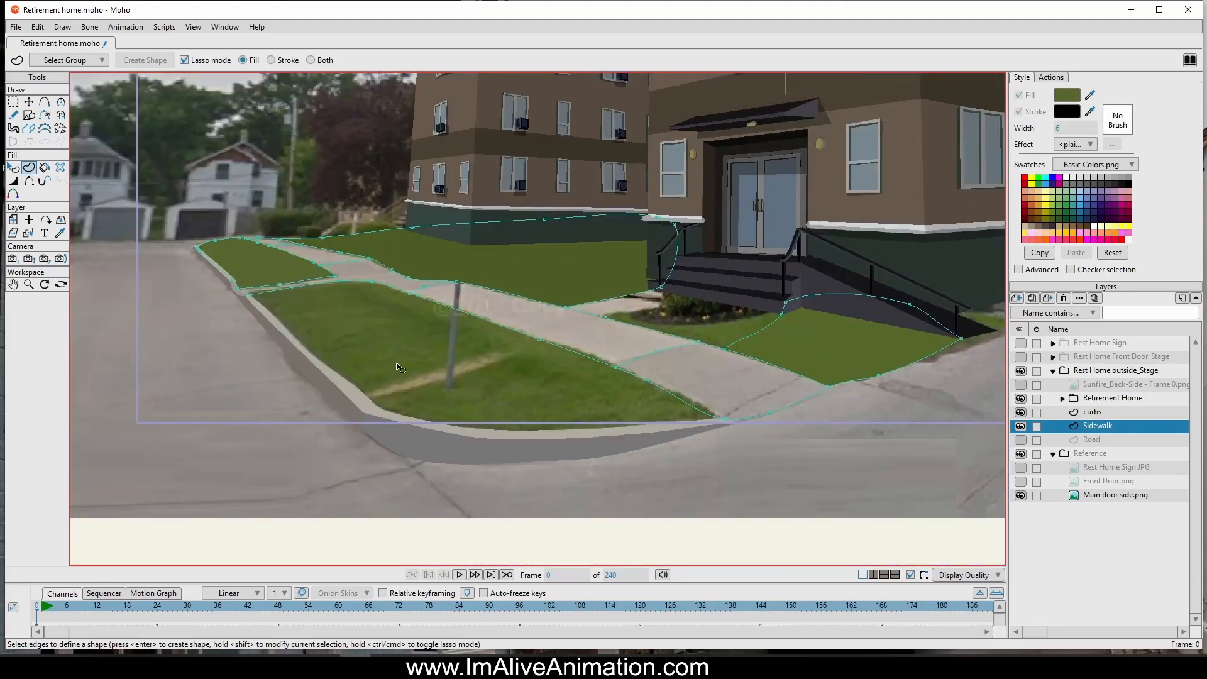
pyautogui.scroll(3, 192, 324)
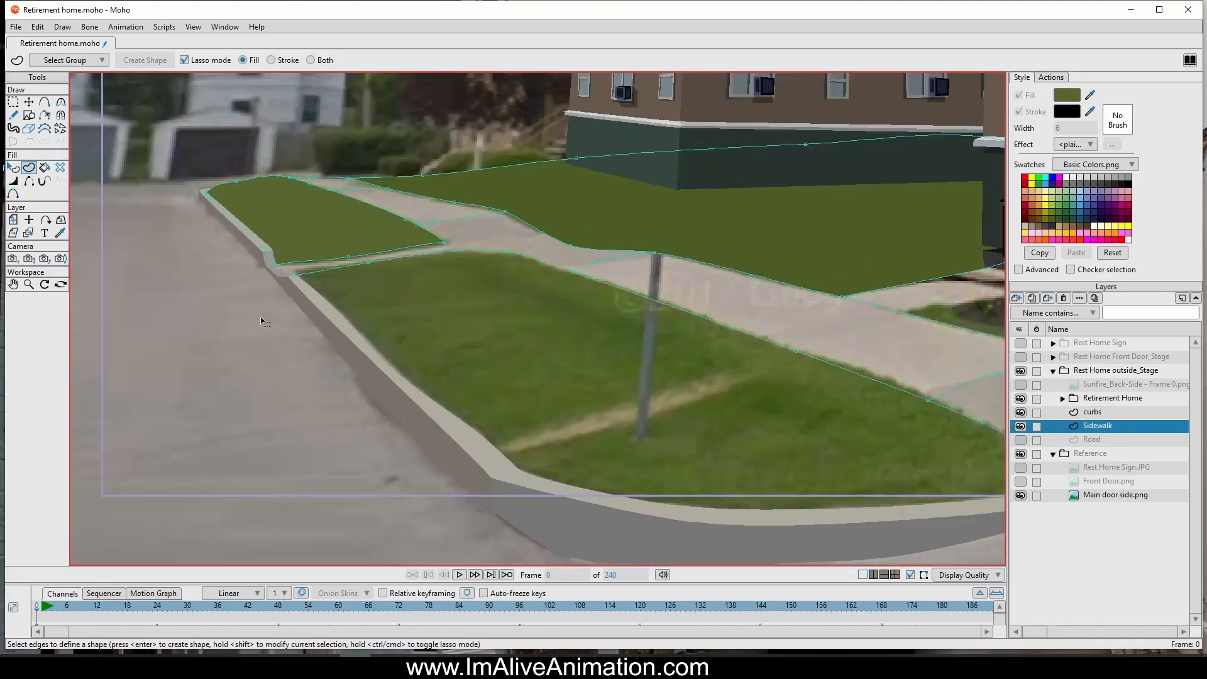
# Step: Draw a line along the curb dip that joins the far curbside lawn's corner to the near lawn's corner across the narrow path
pyautogui.click(44, 102)
pyautogui.scroll(2, 234, 283)
pyautogui.scroll(3, 301, 326)
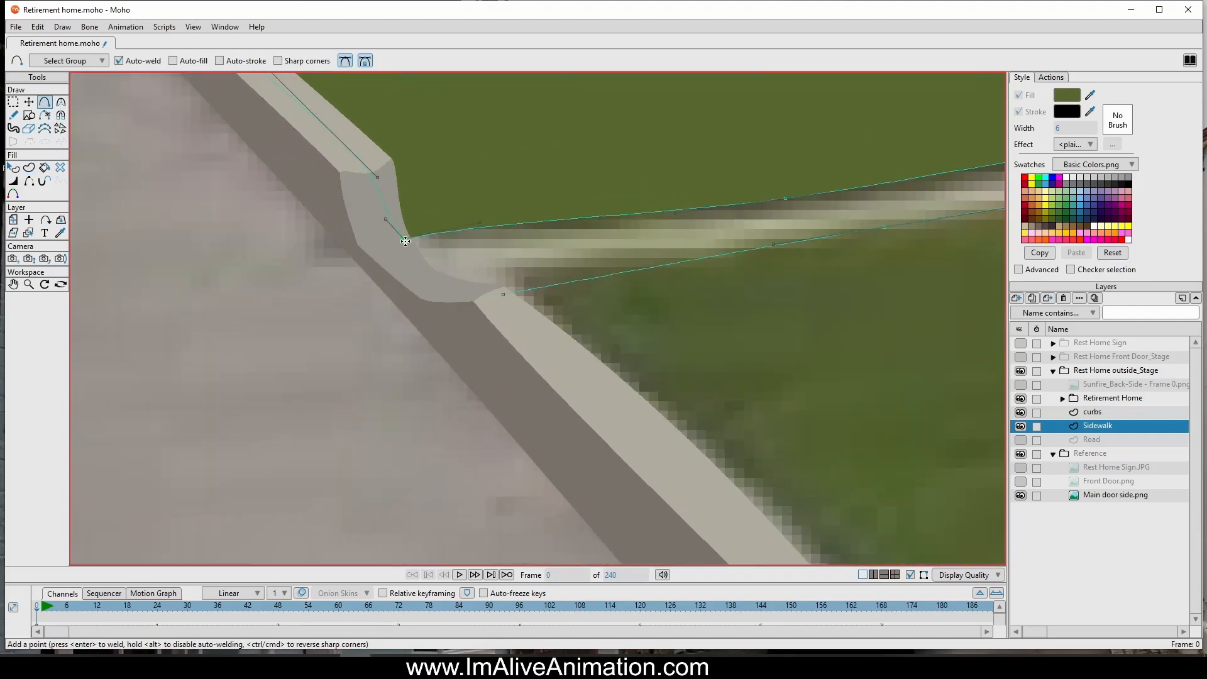
pyautogui.moveTo(404, 239); pyautogui.dragTo(429, 280)
pyautogui.moveTo(488, 303); pyautogui.dragTo(503, 301)
pyautogui.scroll(-5, 533, 330)
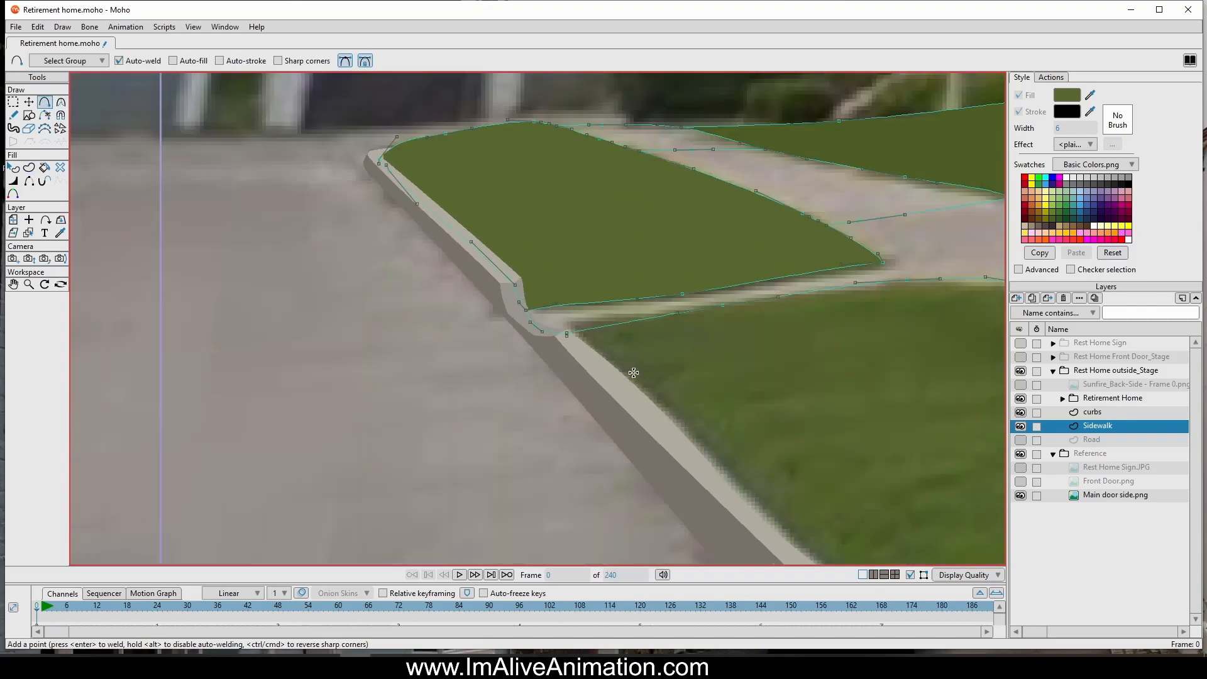
# Step: Trace the near curbside lawn's outer edge along the curb from the narrow path's corner to the front bend
pyautogui.scroll(3, 672, 414)
pyautogui.moveTo(367, 198); pyautogui.dragTo(703, 517)
pyautogui.moveTo(818, 484)
pyautogui.mouseDown()
pyautogui.moveTo(819, 468)
pyautogui.moveTo(588, 200)
pyautogui.mouseUp()
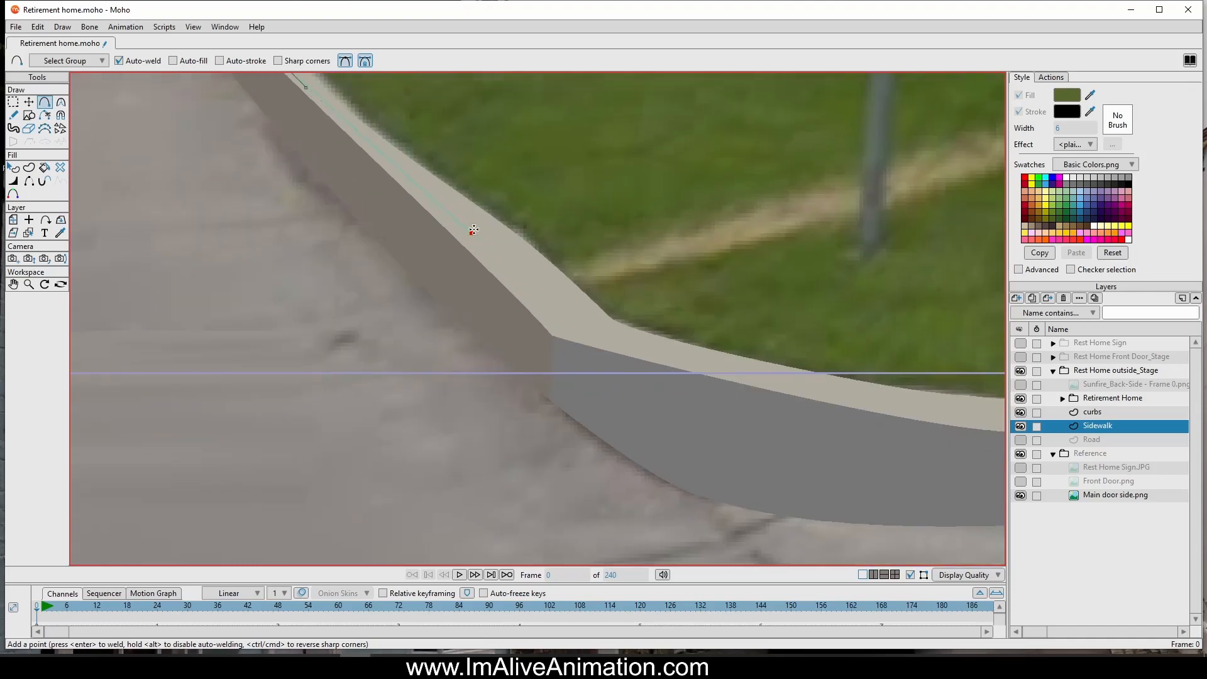
pyautogui.moveTo(472, 232); pyautogui.dragTo(714, 408)
pyautogui.scroll(-3, 809, 400)
pyautogui.moveTo(802, 368)
pyautogui.mouseDown()
pyautogui.moveTo(475, 322)
pyautogui.moveTo(449, 331)
pyautogui.mouseUp()
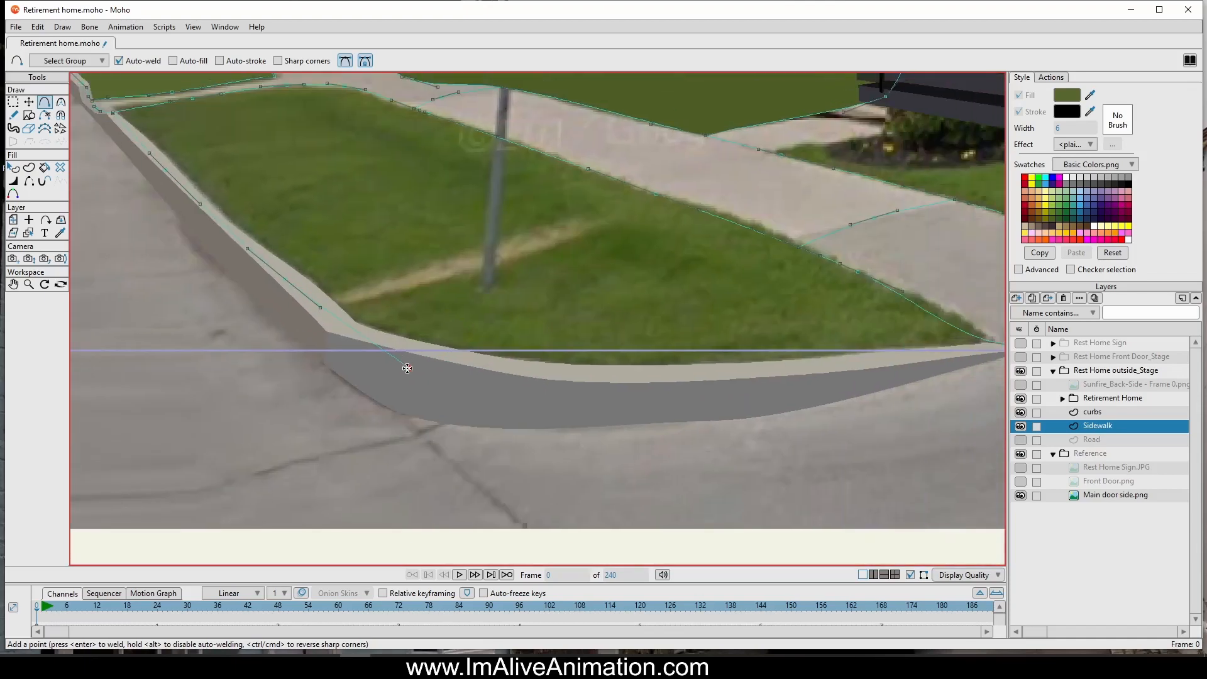
# Step: Continue the front lawn's outline along the curved curb and close it at the sidewalk corner
pyautogui.moveTo(408, 367); pyautogui.dragTo(771, 383)
pyautogui.moveTo(876, 408); pyautogui.dragTo(629, 430)
pyautogui.scroll(2, 629, 430)
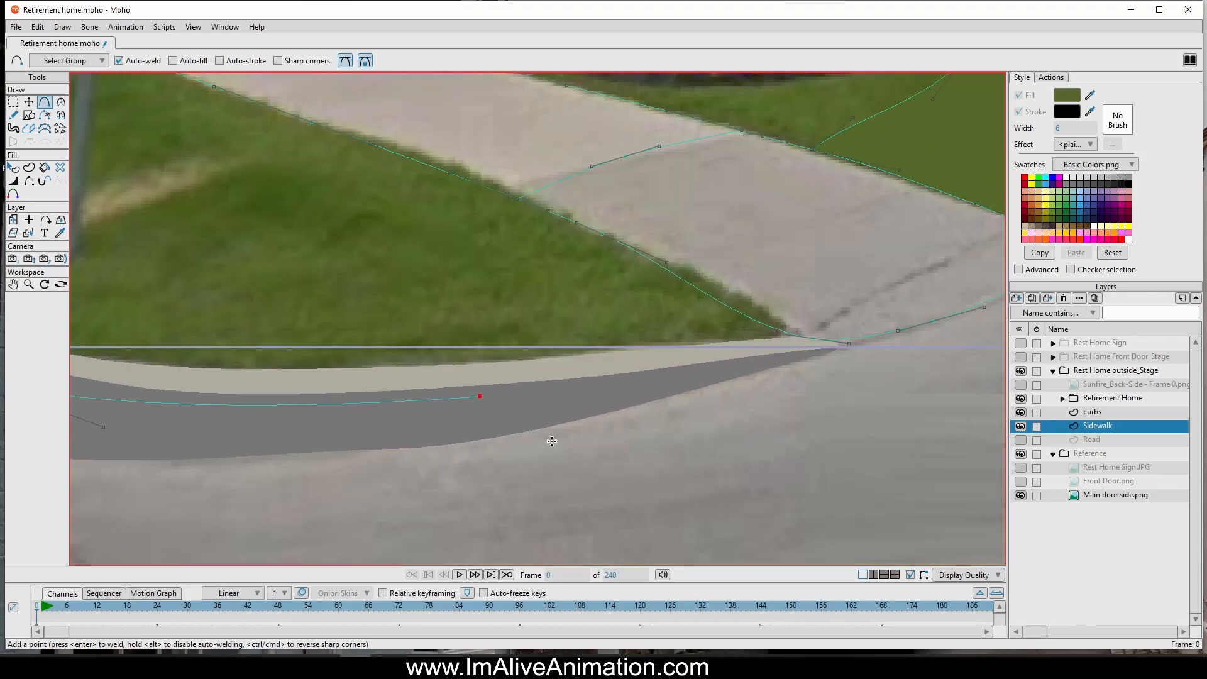
pyautogui.moveTo(481, 399); pyautogui.dragTo(813, 340)
# Step: Reposition the lawn outline's end points so they fit the corner where the curb meets the sidewalk
pyautogui.click(29, 102)
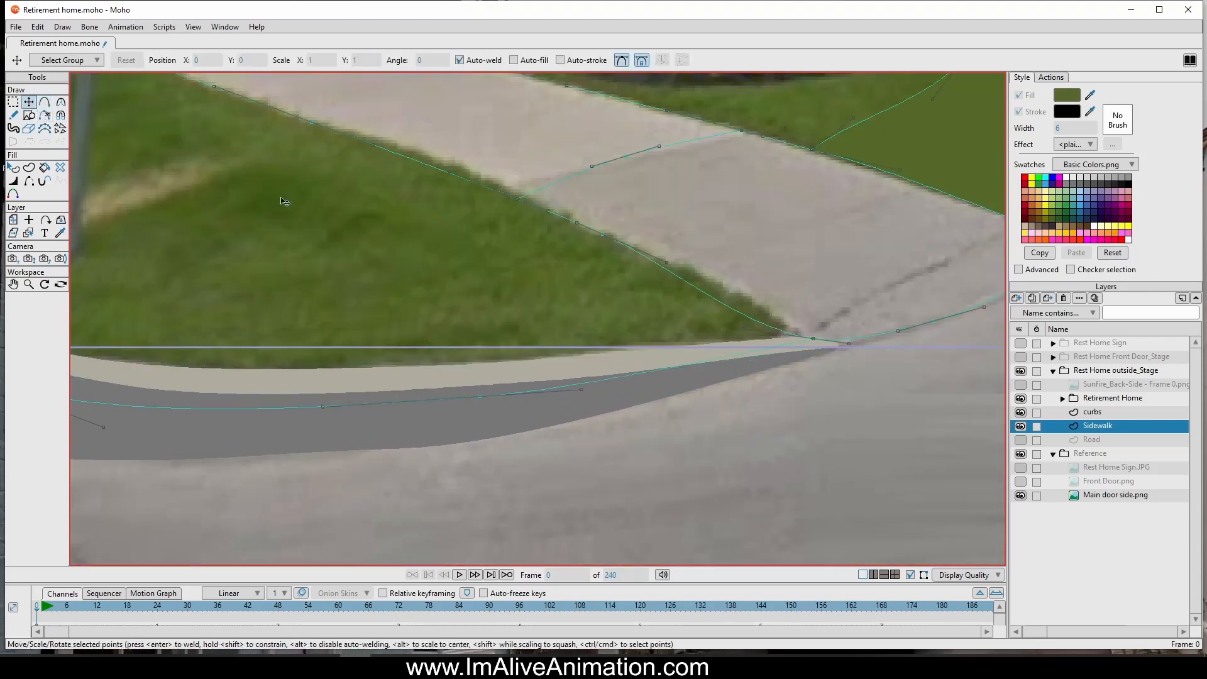
pyautogui.moveTo(739, 334); pyautogui.dragTo(742, 318)
pyautogui.moveTo(820, 334); pyautogui.dragTo(772, 356)
pyautogui.scroll(-3, 816, 387)
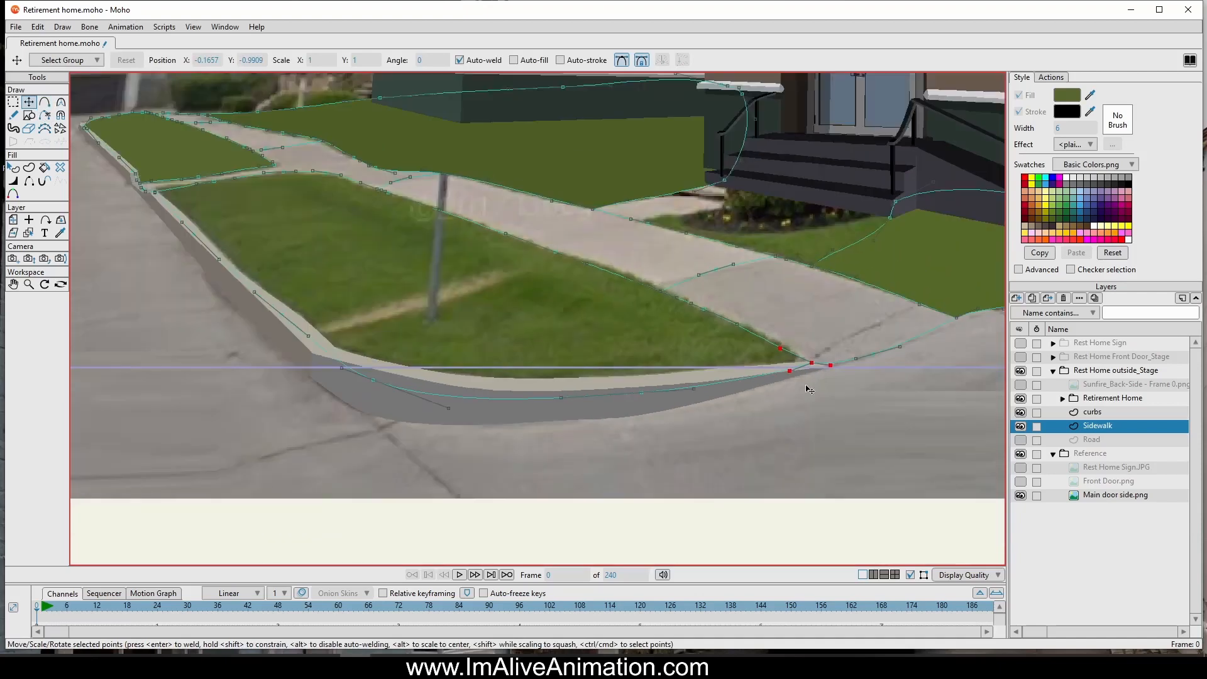
# Step: Lasso the large front lawn's outline and create a green filled shape from it
pyautogui.click(29, 167)
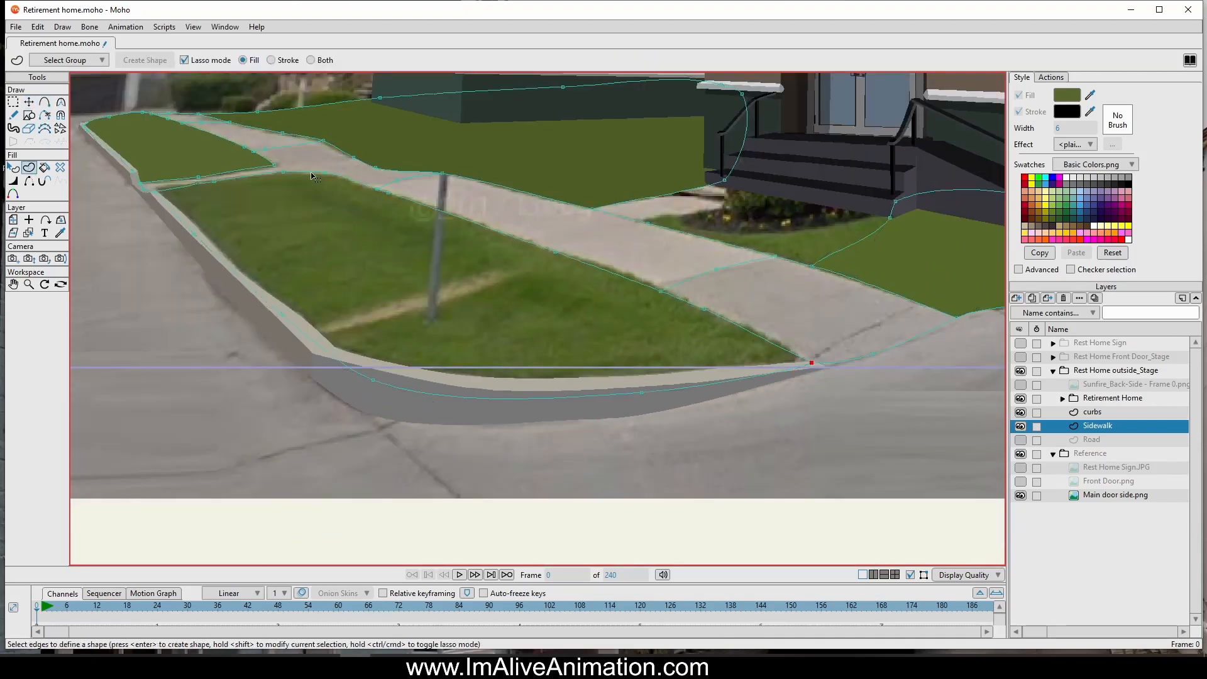
pyautogui.click(311, 173)
pyautogui.moveTo(837, 398)
pyautogui.mouseDown()
pyautogui.moveTo(758, 311)
pyautogui.moveTo(403, 193)
pyautogui.moveTo(274, 164)
pyautogui.moveTo(151, 195)
pyautogui.moveTo(427, 490)
pyautogui.moveTo(800, 418)
pyautogui.moveTo(836, 396)
pyautogui.mouseUp()
pyautogui.click(144, 61)
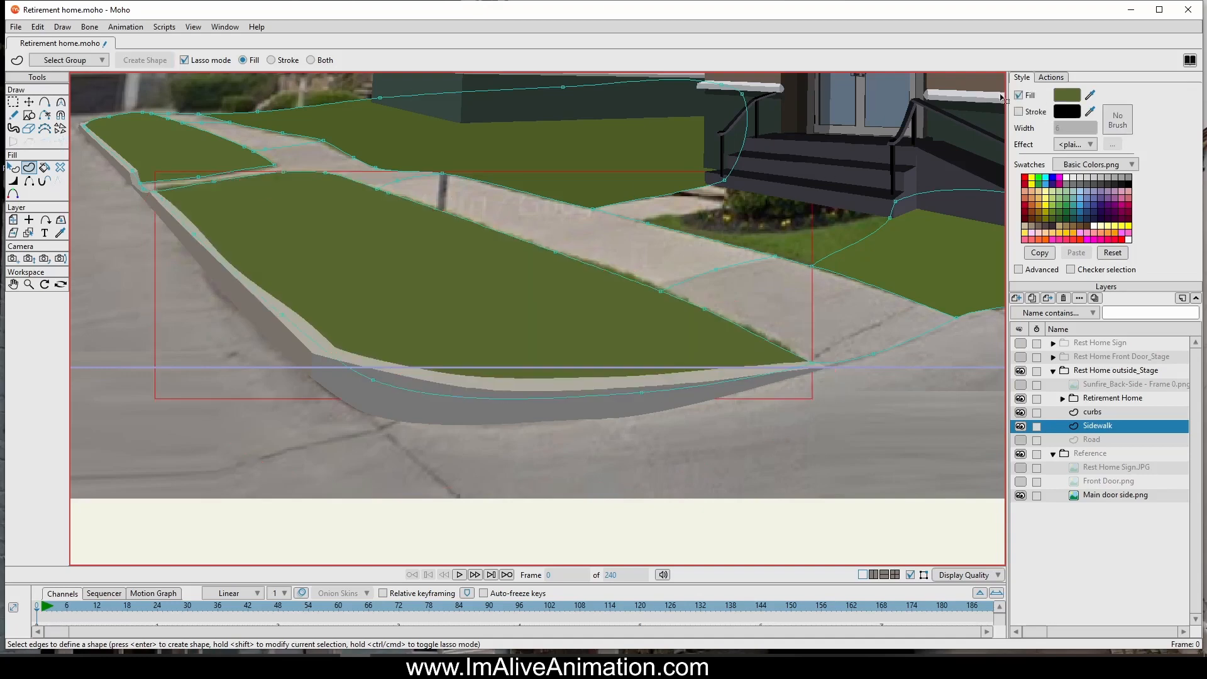
# Step: Create a filled shape for the nearest sidewalk section and sample its beige fill from the sidewalk in the reference photo
pyautogui.scroll(-4, 540, 270)
pyautogui.scroll(4, 552, 275)
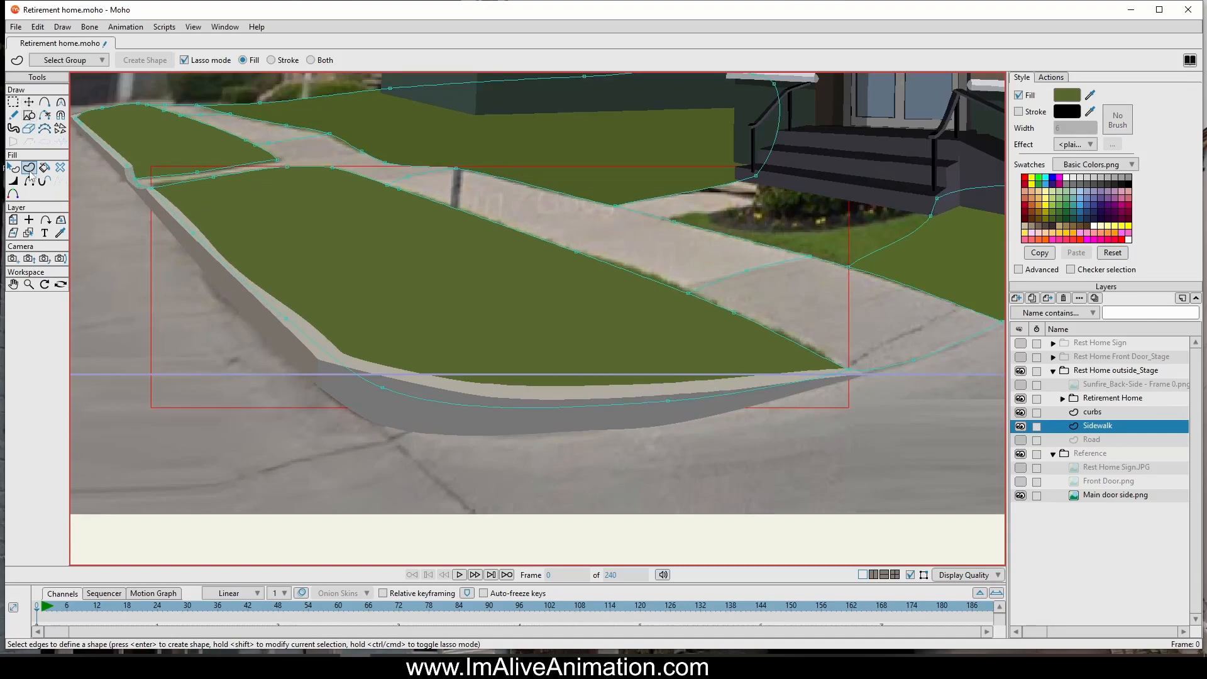
pyautogui.scroll(4, 832, 375)
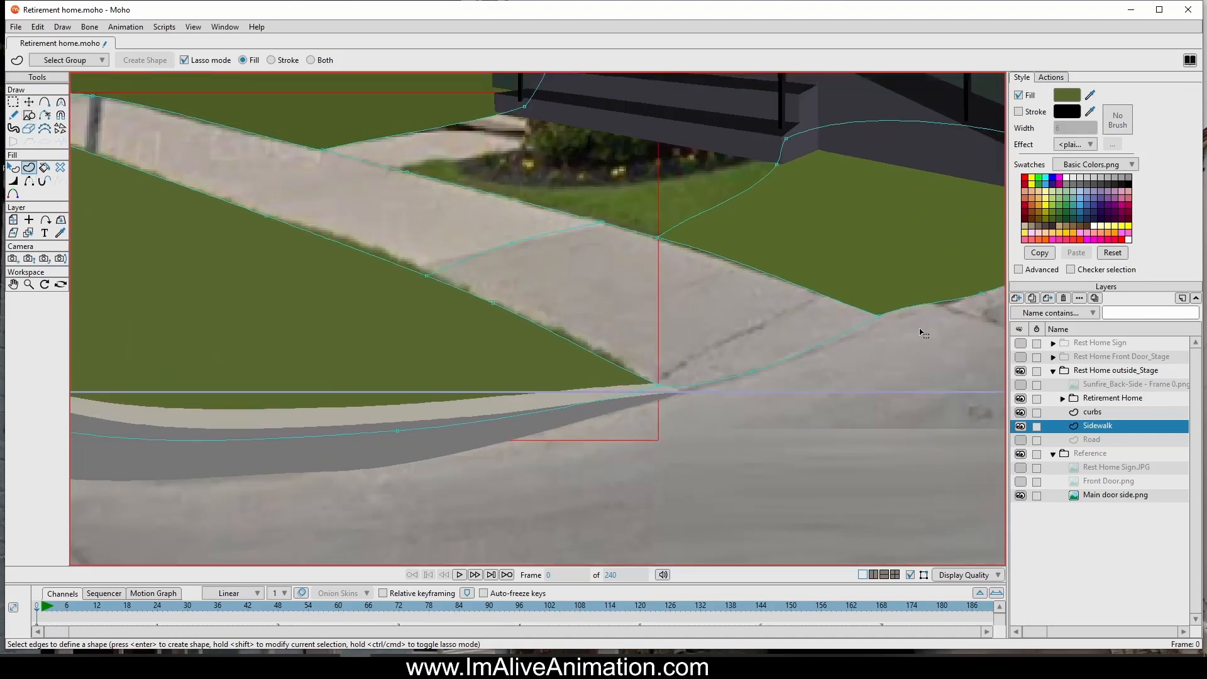
pyautogui.moveTo(922, 332)
pyautogui.mouseDown()
pyautogui.moveTo(826, 270)
pyautogui.moveTo(607, 219)
pyautogui.moveTo(516, 209)
pyautogui.moveTo(416, 239)
pyautogui.moveTo(405, 283)
pyautogui.moveTo(685, 402)
pyautogui.moveTo(878, 396)
pyautogui.mouseUp()
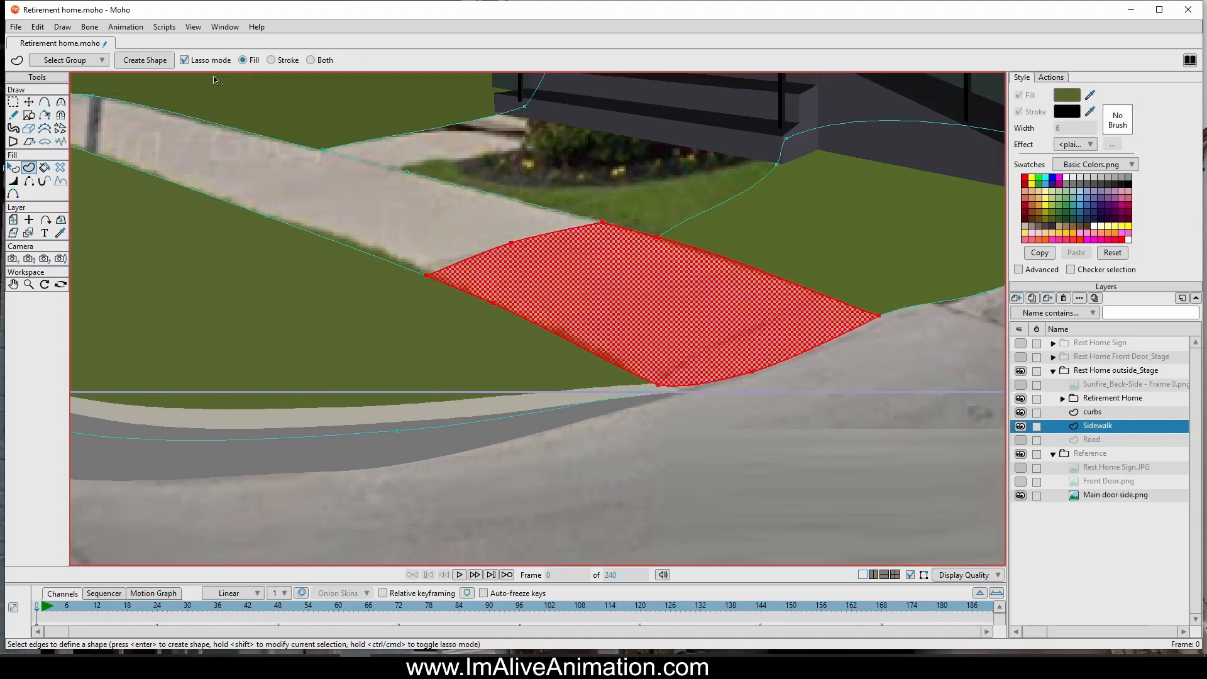
pyautogui.click(142, 63)
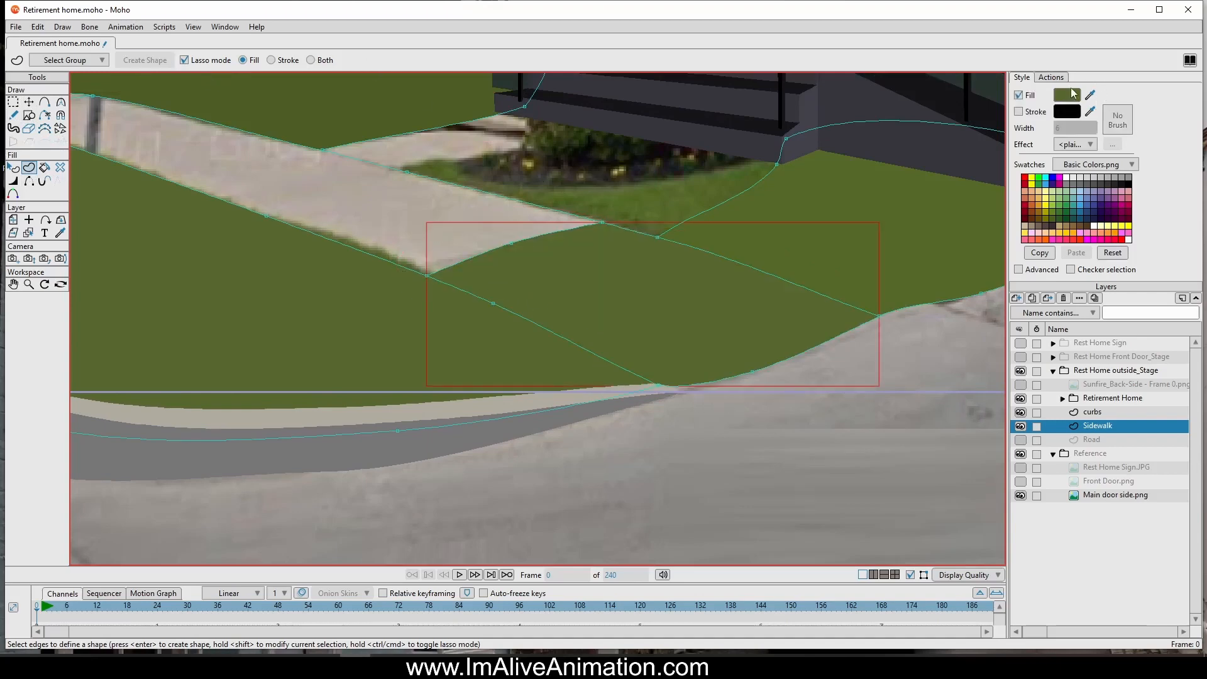
pyautogui.click(1096, 91)
pyautogui.click(449, 258)
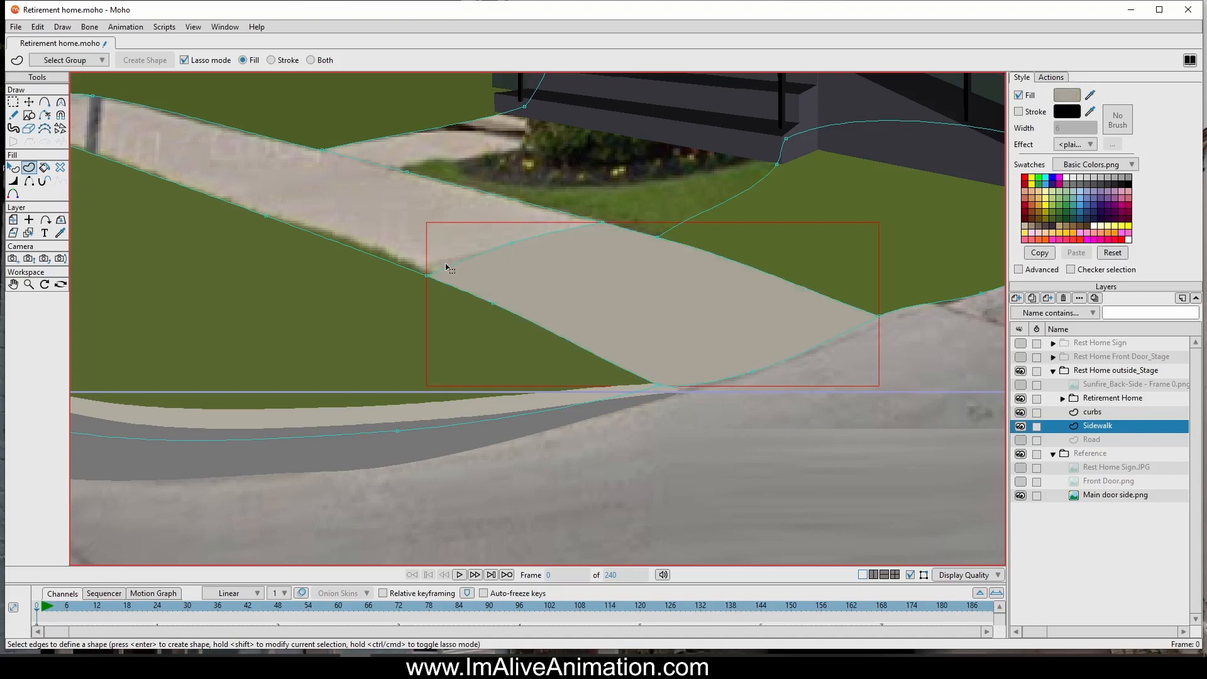
# Step: Create a filled shape for the long middle sidewalk section and set its fill colour to 9A9589
pyautogui.scroll(-3, 500, 281)
pyautogui.moveTo(501, 281); pyautogui.dragTo(688, 343)
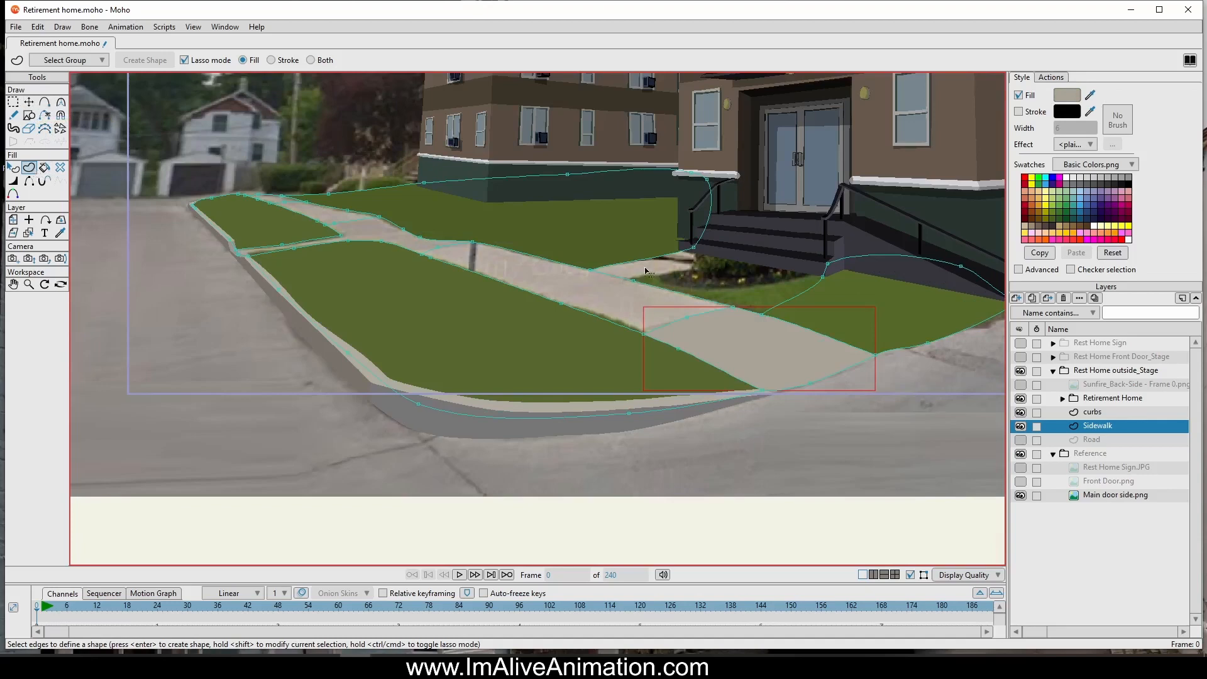
pyautogui.moveTo(716, 324)
pyautogui.mouseDown()
pyautogui.moveTo(749, 306)
pyautogui.moveTo(529, 237)
pyautogui.moveTo(469, 239)
pyautogui.mouseUp()
pyautogui.moveTo(415, 274)
pyautogui.mouseDown()
pyautogui.moveTo(604, 333)
pyautogui.moveTo(717, 323)
pyautogui.mouseUp()
pyautogui.click(146, 59)
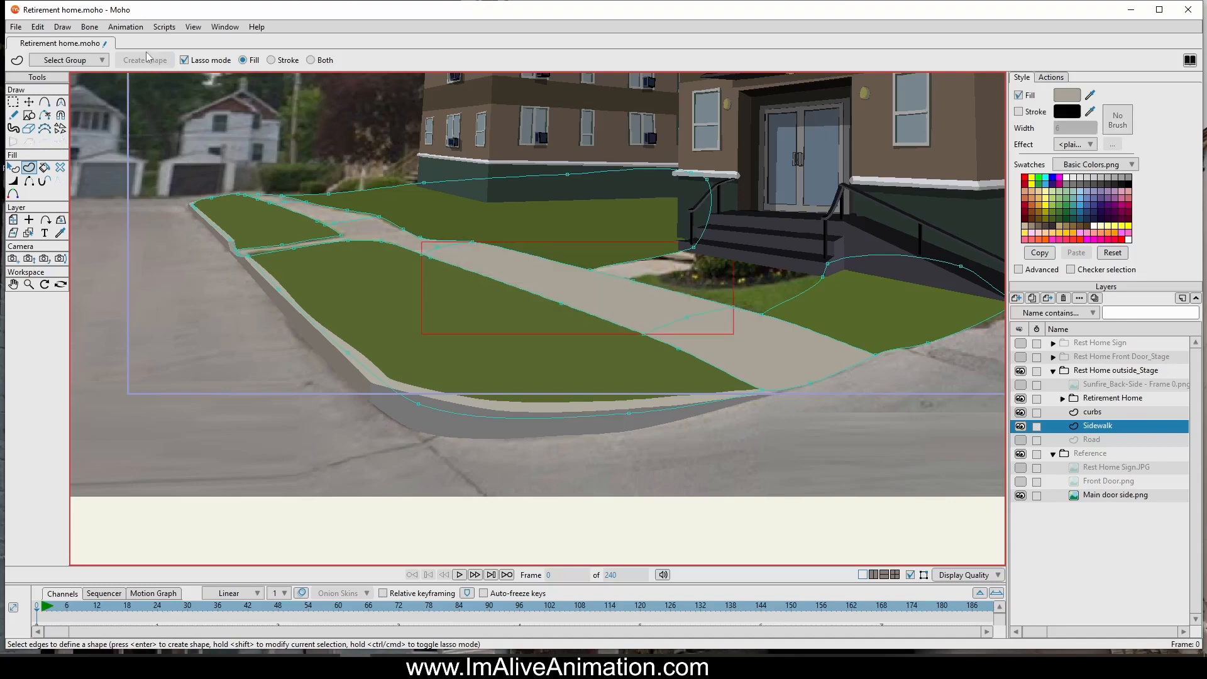
pyautogui.click(1058, 100)
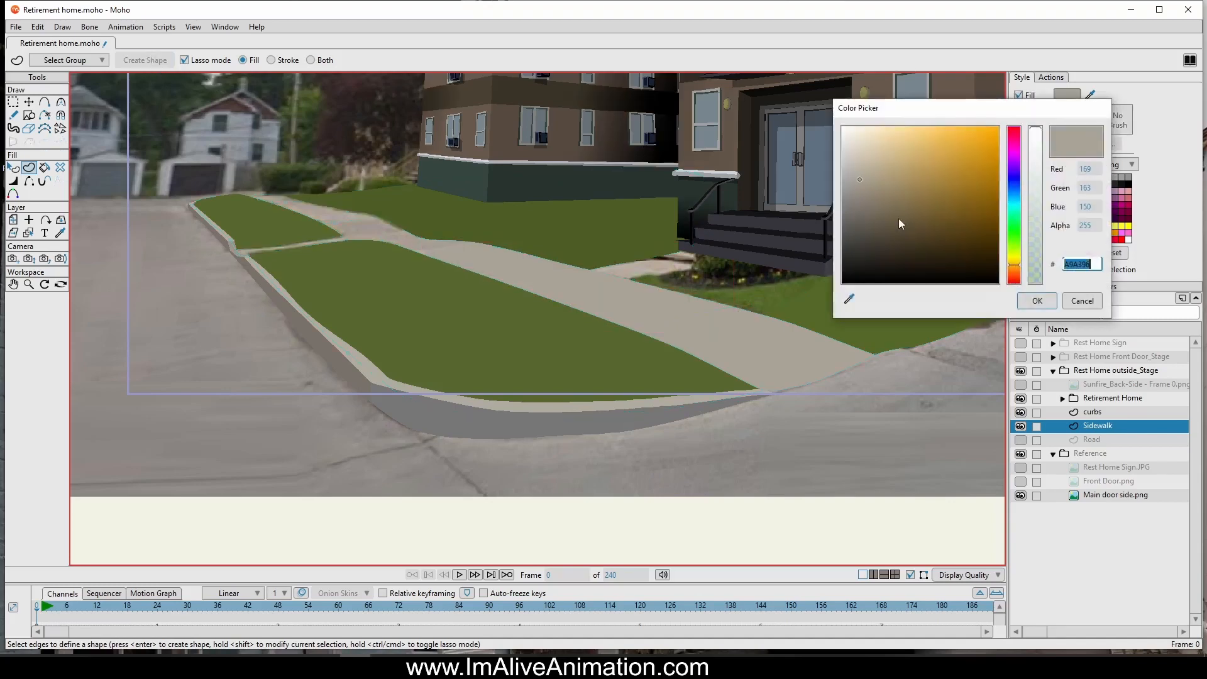
pyautogui.moveTo(859, 179); pyautogui.dragTo(859, 186)
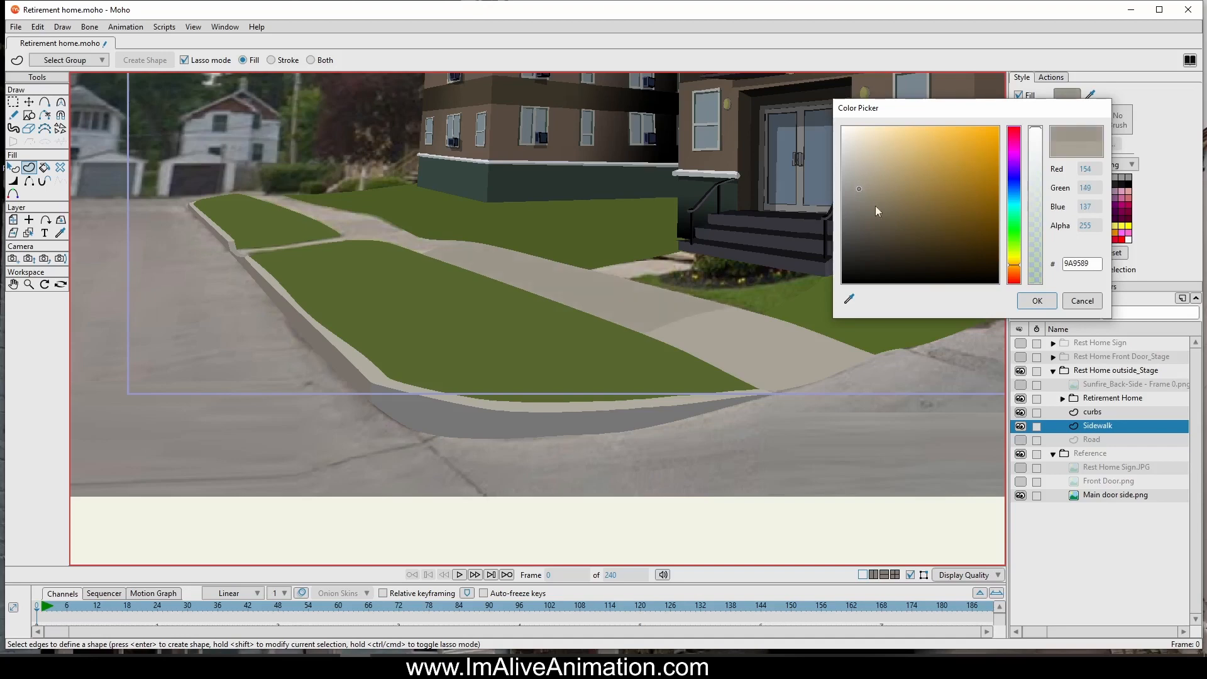
pyautogui.click(1037, 300)
# Step: Create a filled shape for the sidewalk junction including its branch to the curb, and set its fill colour to 89867F
pyautogui.scroll(3, 478, 239)
pyautogui.scroll(2, 477, 239)
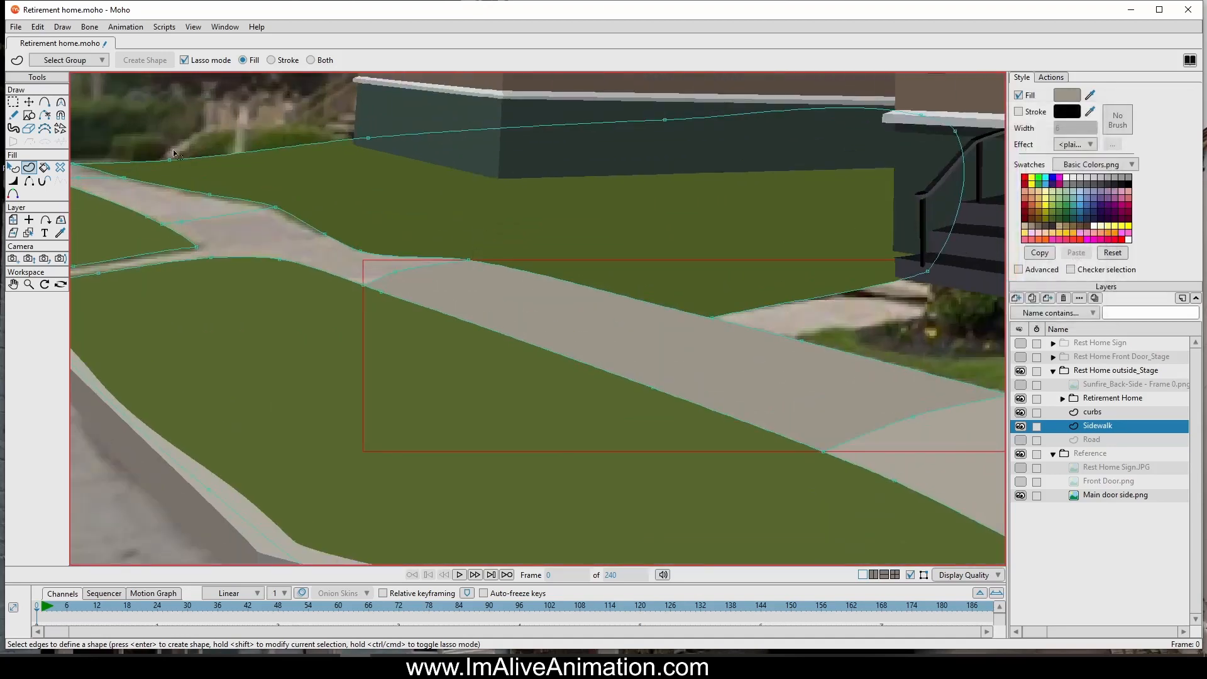
pyautogui.moveTo(298, 272); pyautogui.dragTo(403, 265)
pyautogui.moveTo(455, 185)
pyautogui.mouseDown()
pyautogui.moveTo(368, 182)
pyautogui.moveTo(255, 214)
pyautogui.mouseUp()
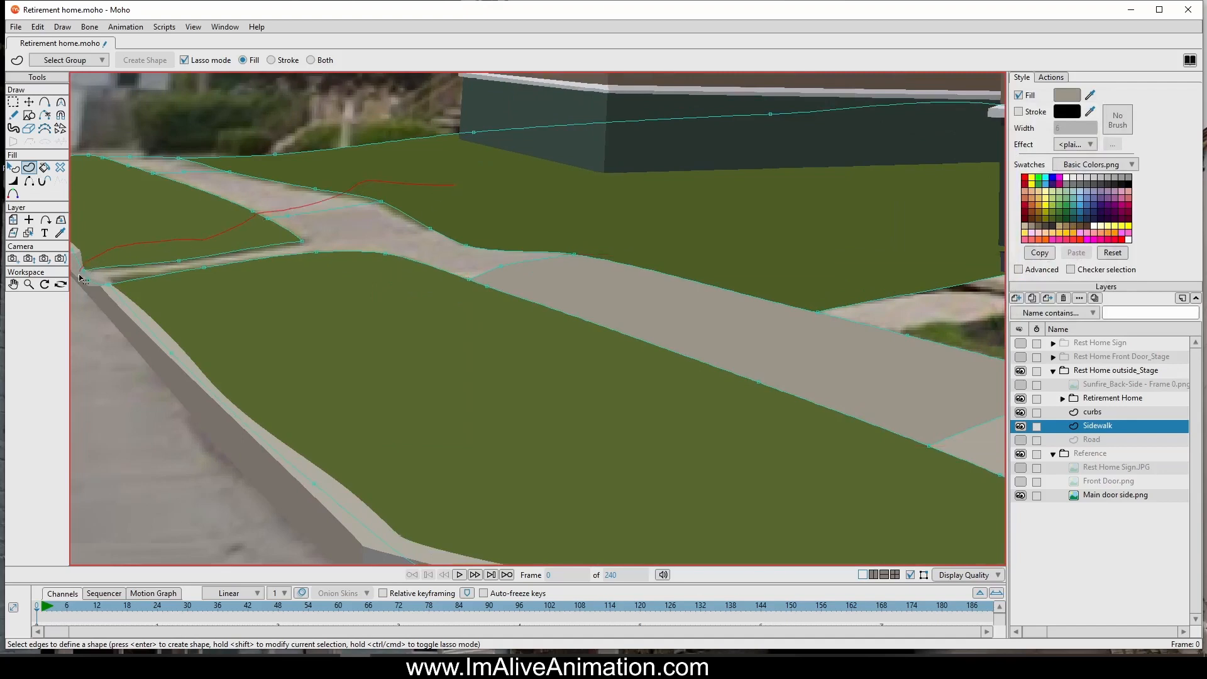
pyautogui.moveTo(80, 277)
pyautogui.mouseDown()
pyautogui.moveTo(103, 297)
pyautogui.moveTo(277, 282)
pyautogui.mouseUp()
pyautogui.moveTo(479, 288); pyautogui.dragTo(586, 248)
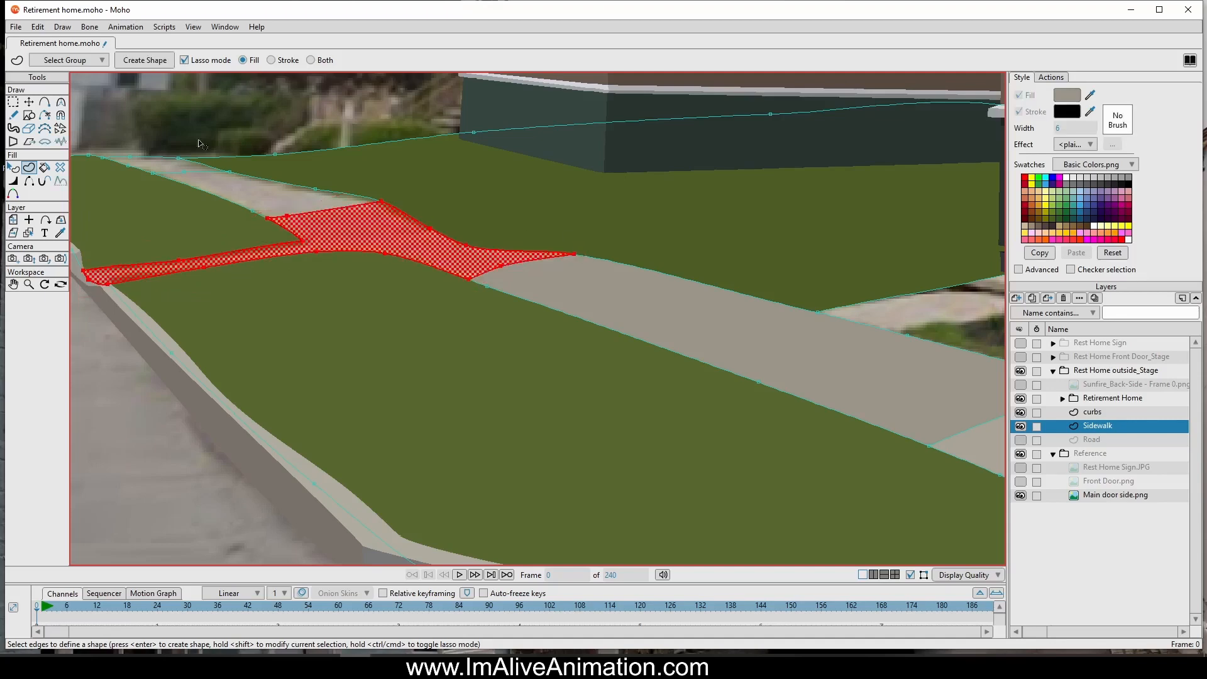
pyautogui.click(144, 60)
pyautogui.click(1067, 96)
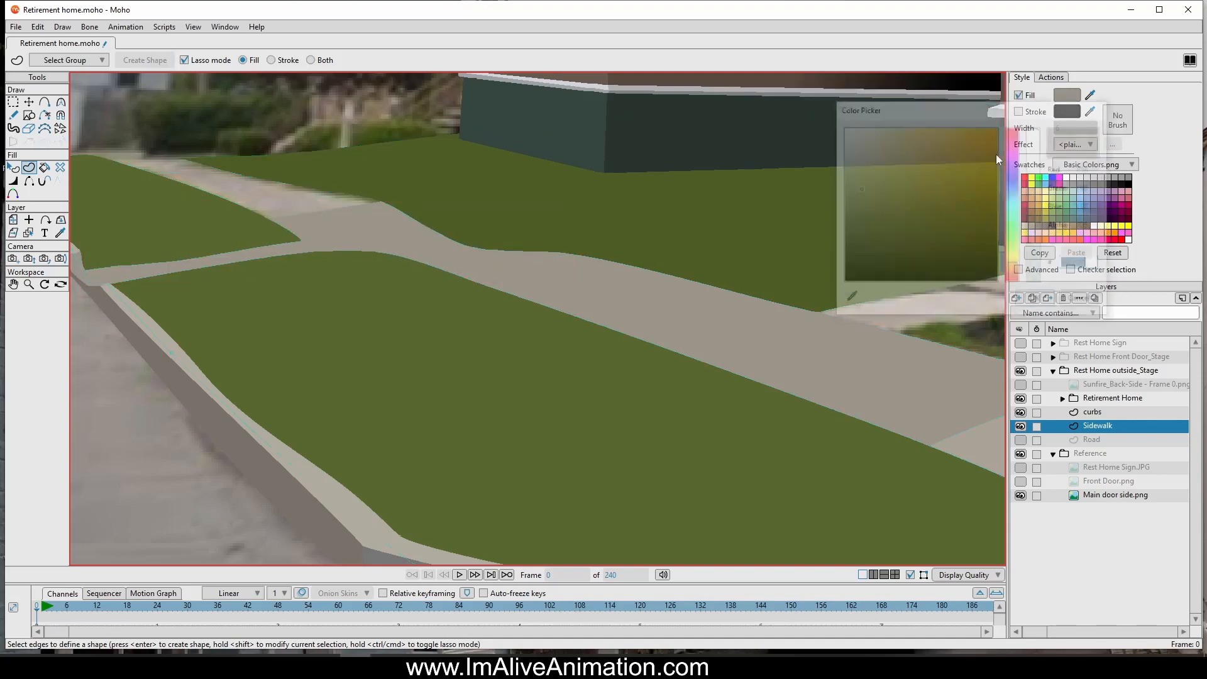
pyautogui.moveTo(857, 176); pyautogui.dragTo(853, 198)
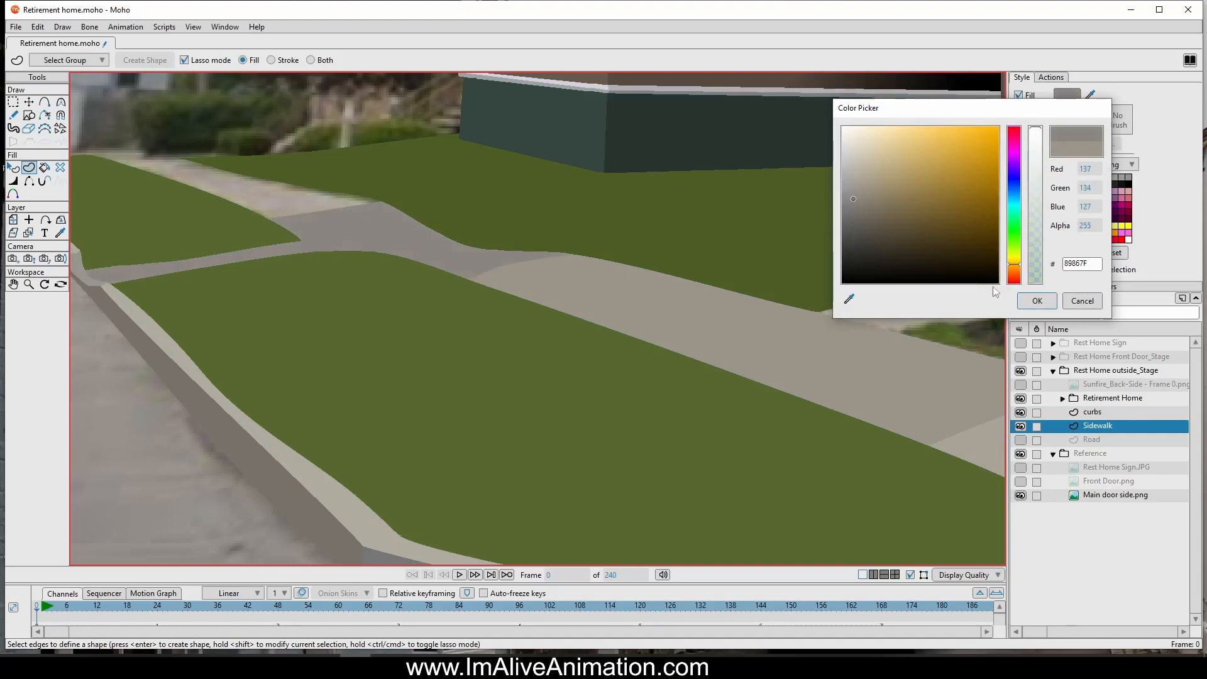
pyautogui.click(1034, 300)
# Step: Create a filled shape for the sidewalk section just beyond the junction, sampling its fill from the existing sidewalk sections
pyautogui.scroll(-2, 555, 277)
pyautogui.moveTo(556, 277); pyautogui.dragTo(620, 310)
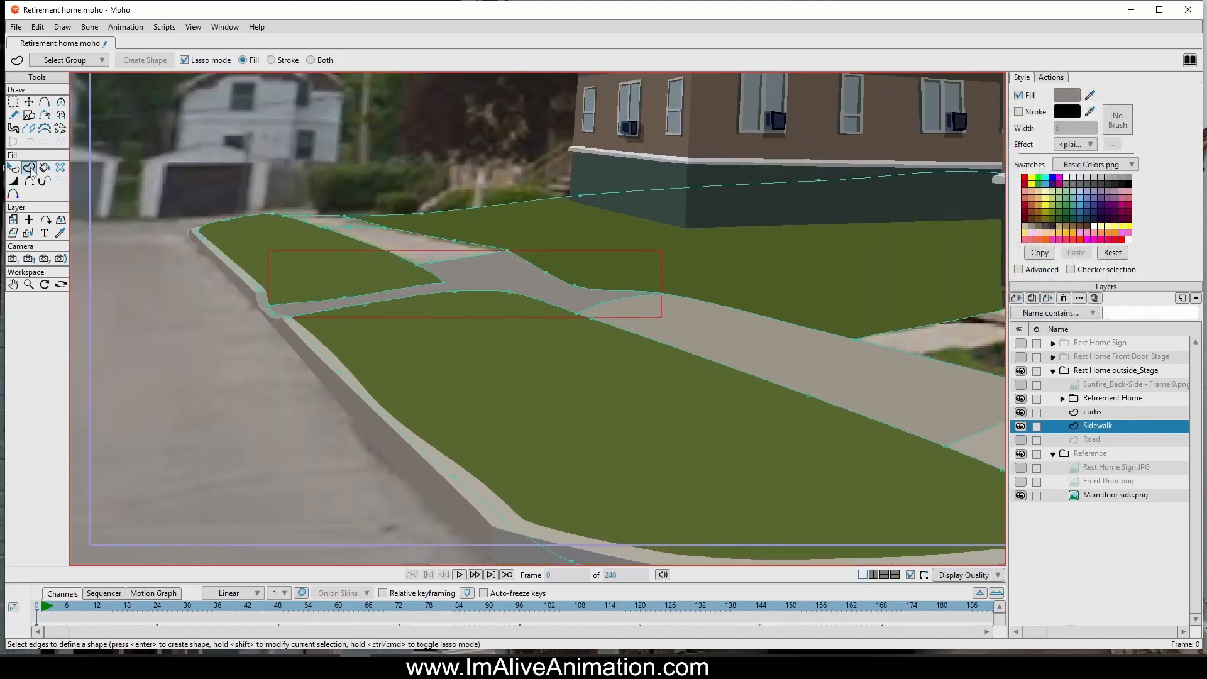
pyautogui.scroll(2, 558, 244)
pyautogui.moveTo(540, 253)
pyautogui.mouseDown()
pyautogui.moveTo(304, 207)
pyautogui.moveTo(260, 208)
pyautogui.moveTo(225, 242)
pyautogui.mouseUp()
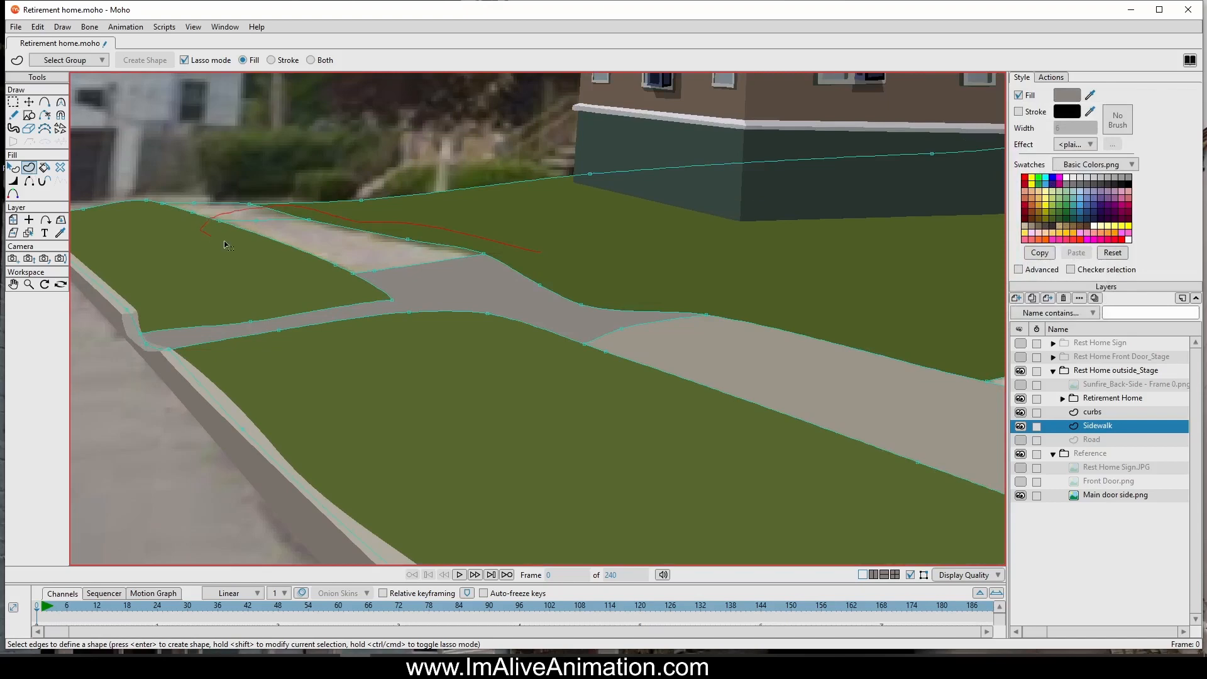
pyautogui.moveTo(353, 282)
pyautogui.mouseDown()
pyautogui.moveTo(404, 281)
pyautogui.moveTo(546, 253)
pyautogui.mouseUp()
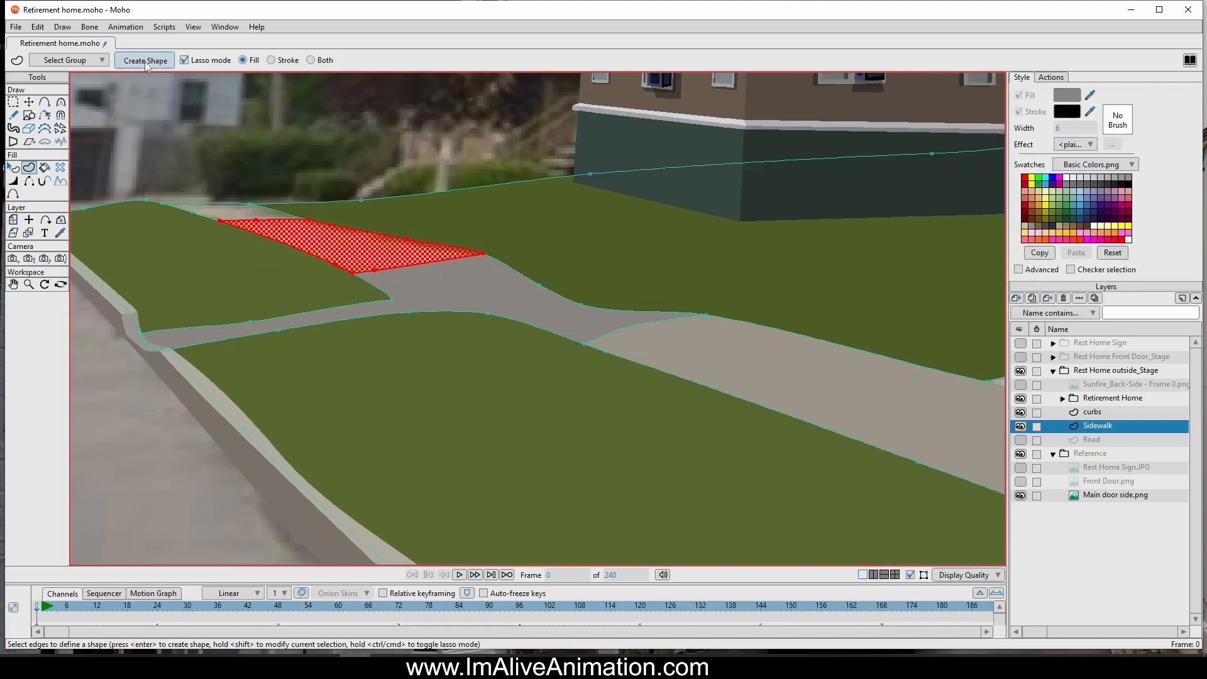
pyautogui.moveTo(1094, 94); pyautogui.dragTo(830, 353)
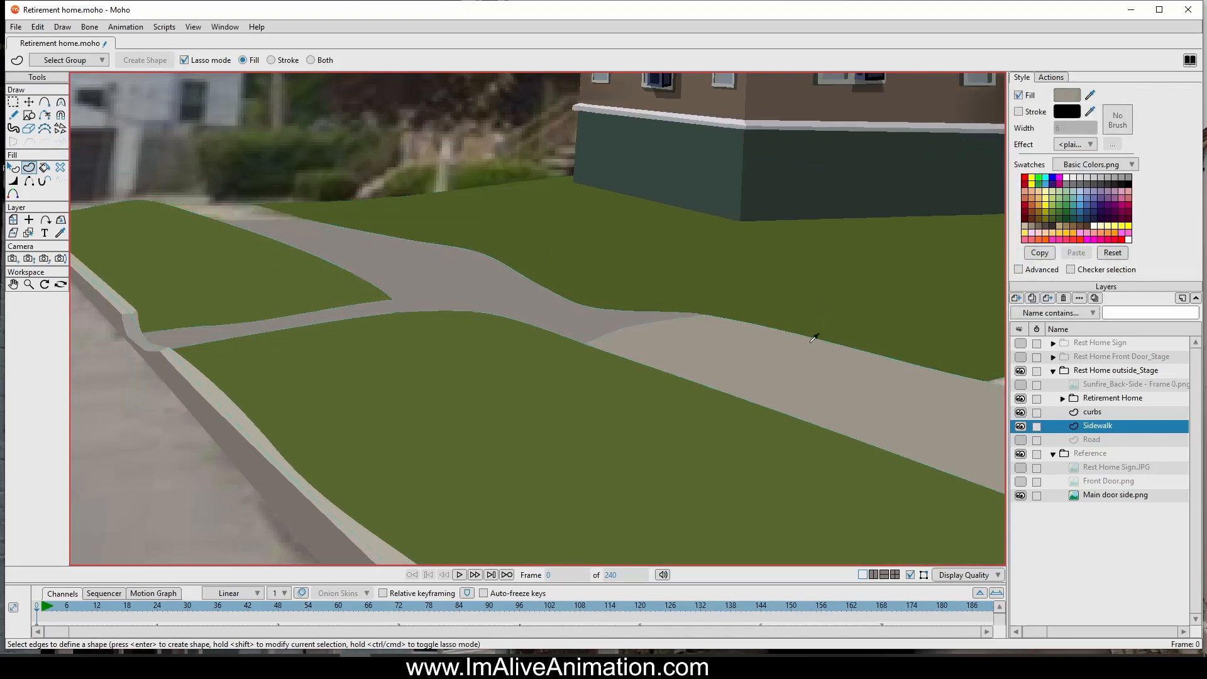
pyautogui.click(501, 292)
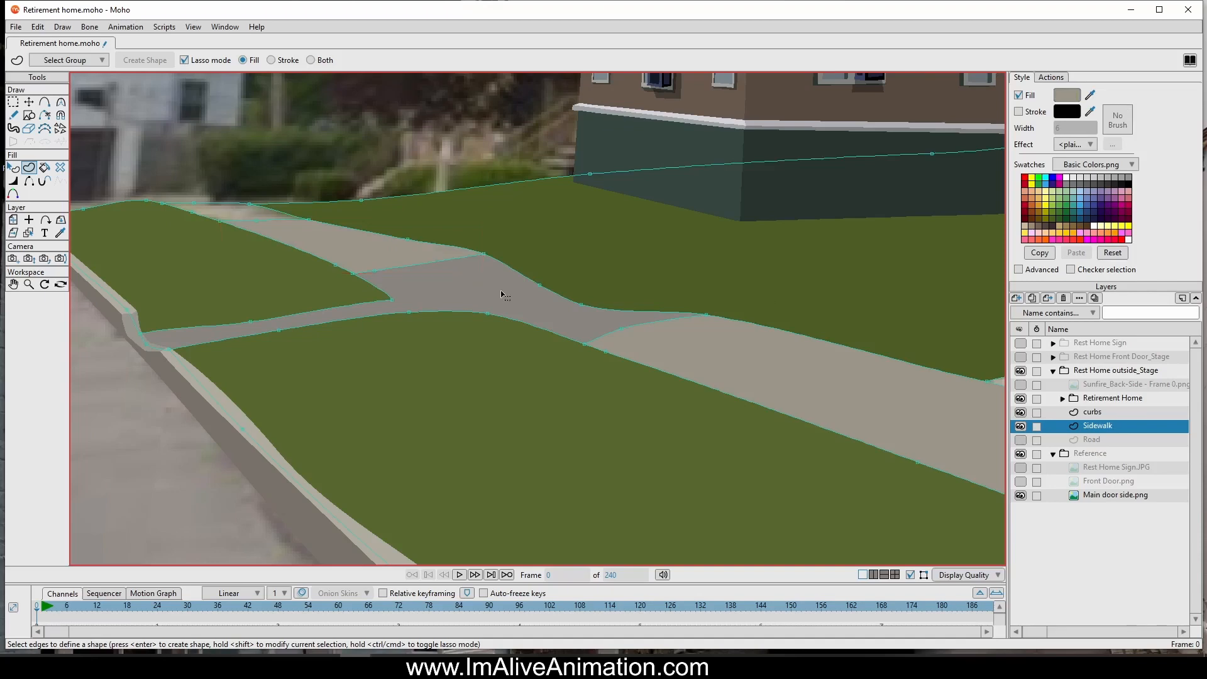
# Step: Select the sidewalk section just beyond the junction and change its fill to a darker grey than the junction's
pyautogui.click(13, 168)
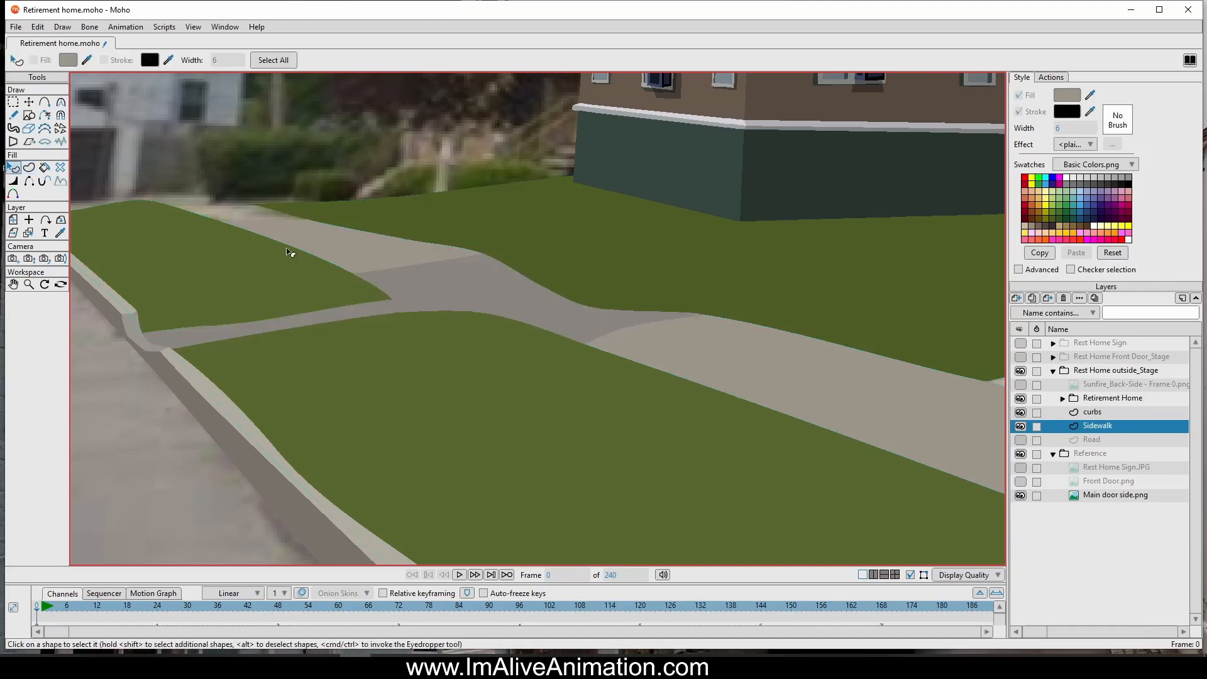
pyautogui.click(311, 246)
pyautogui.click(1071, 94)
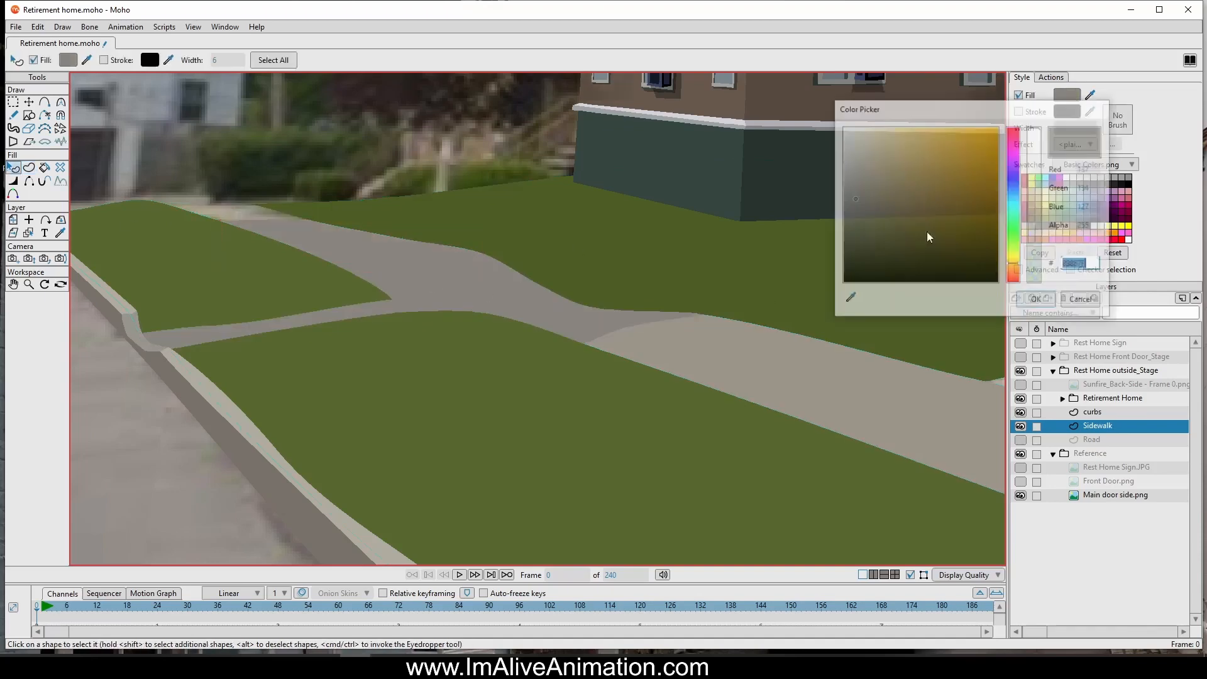
pyautogui.moveTo(855, 200); pyautogui.dragTo(852, 212)
pyautogui.click(1038, 300)
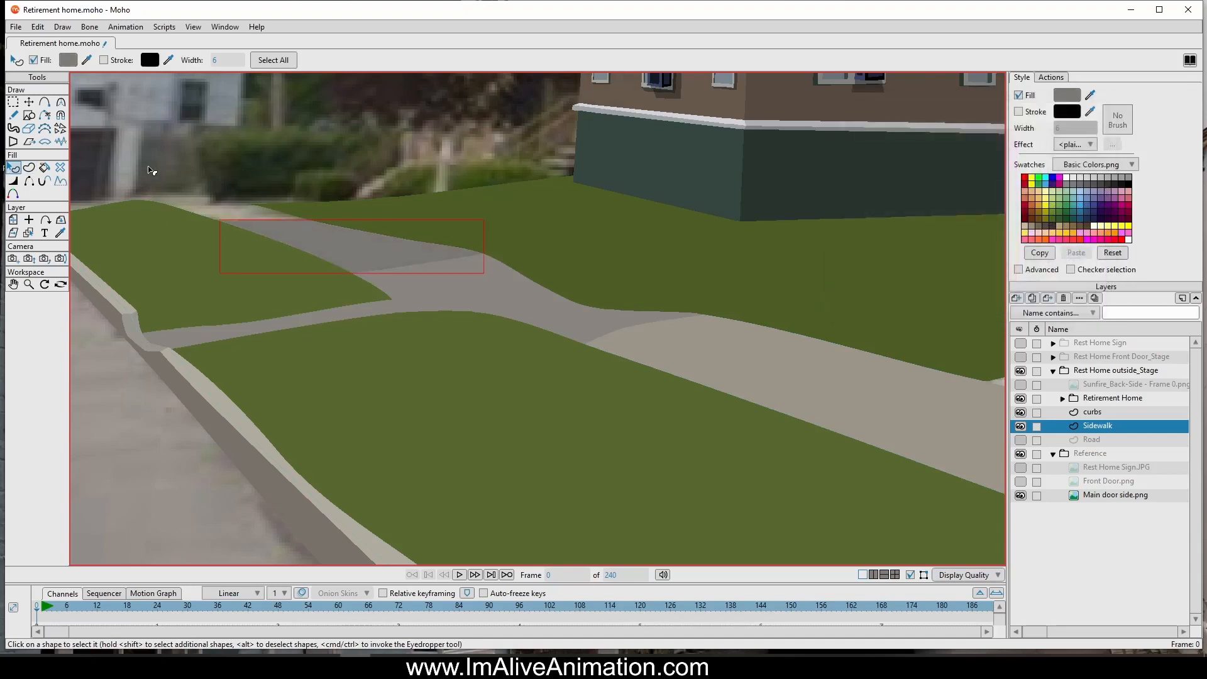
# Step: Create a filled shape for the farthest sidewalk section and set its fill colour to 74726F
pyautogui.click(29, 167)
pyautogui.moveTo(262, 212)
pyautogui.mouseDown()
pyautogui.moveTo(275, 192)
pyautogui.moveTo(228, 201)
pyautogui.moveTo(222, 225)
pyautogui.moveTo(241, 250)
pyautogui.moveTo(322, 255)
pyautogui.moveTo(396, 239)
pyautogui.mouseUp()
pyautogui.click(144, 61)
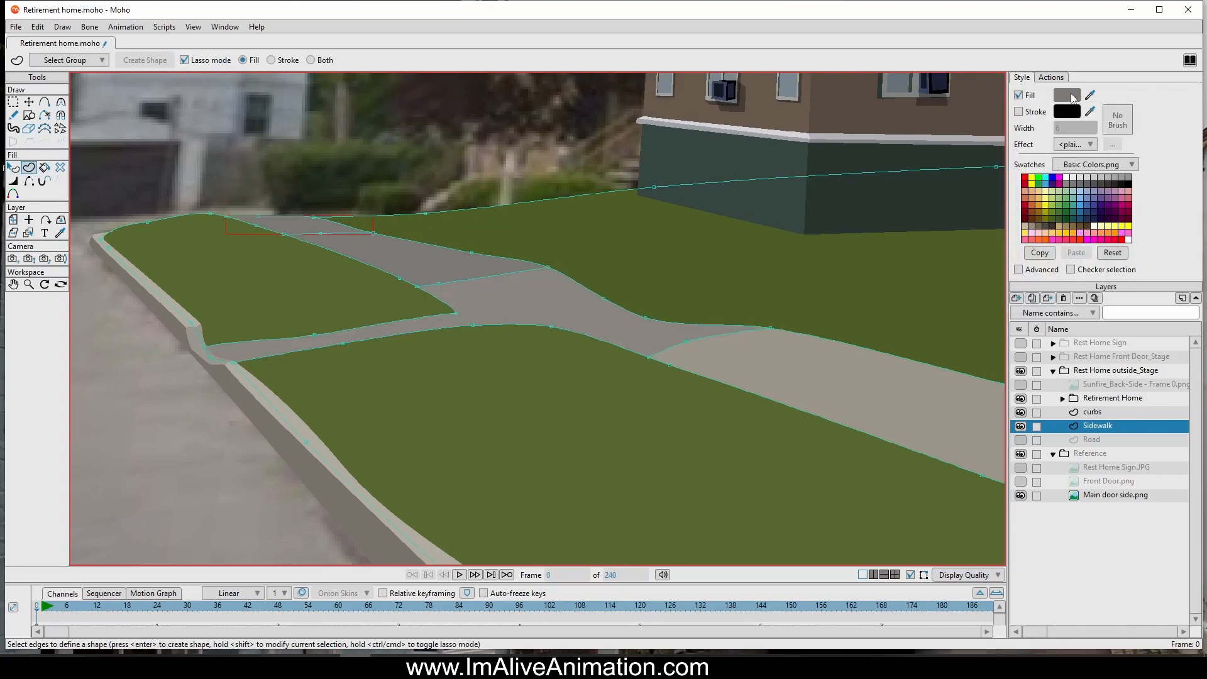
pyautogui.click(1067, 95)
pyautogui.click(850, 212)
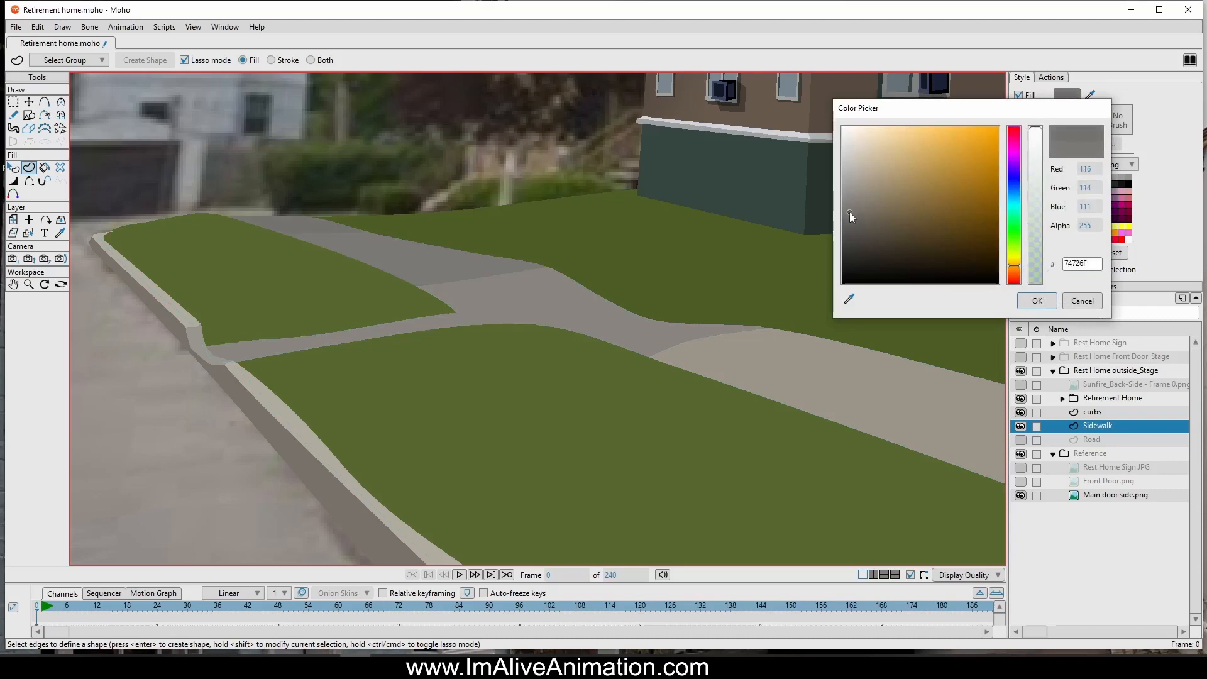
pyautogui.click(1038, 301)
# Step: Render a preview of the current frame and maximize the preview window to inspect the whole scene
pyautogui.scroll(-5, 381, 240)
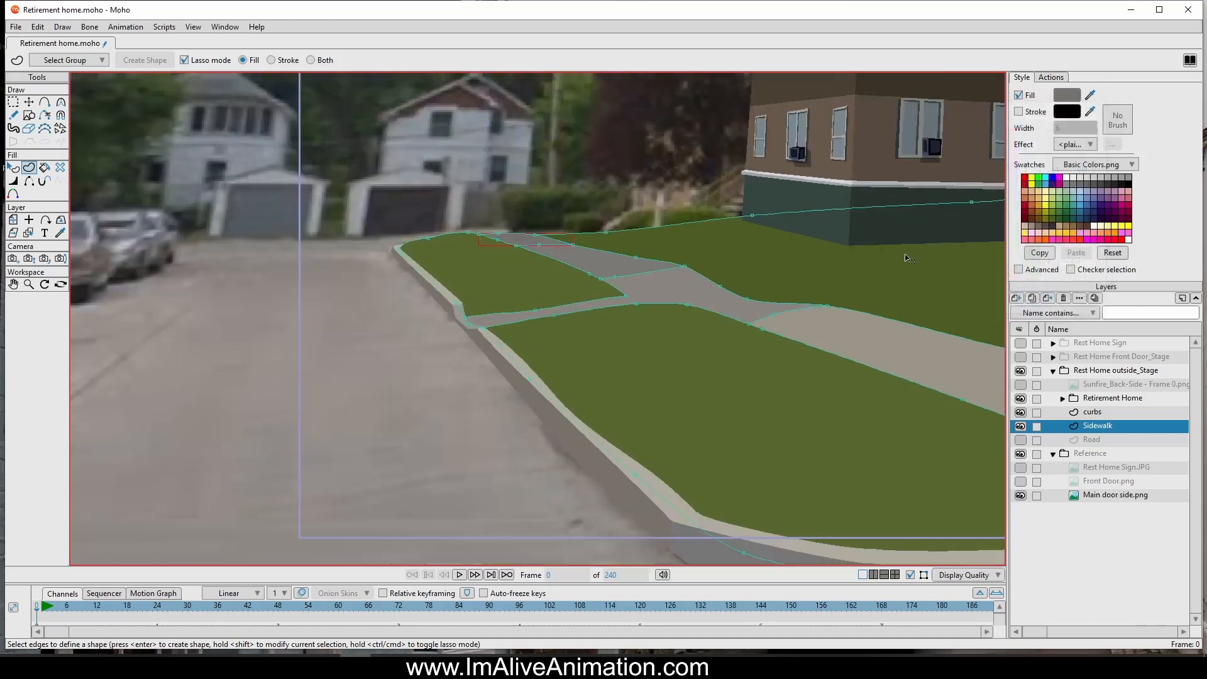
pyautogui.moveTo(668, 193); pyautogui.dragTo(242, 259)
pyautogui.scroll(-1, 242, 258)
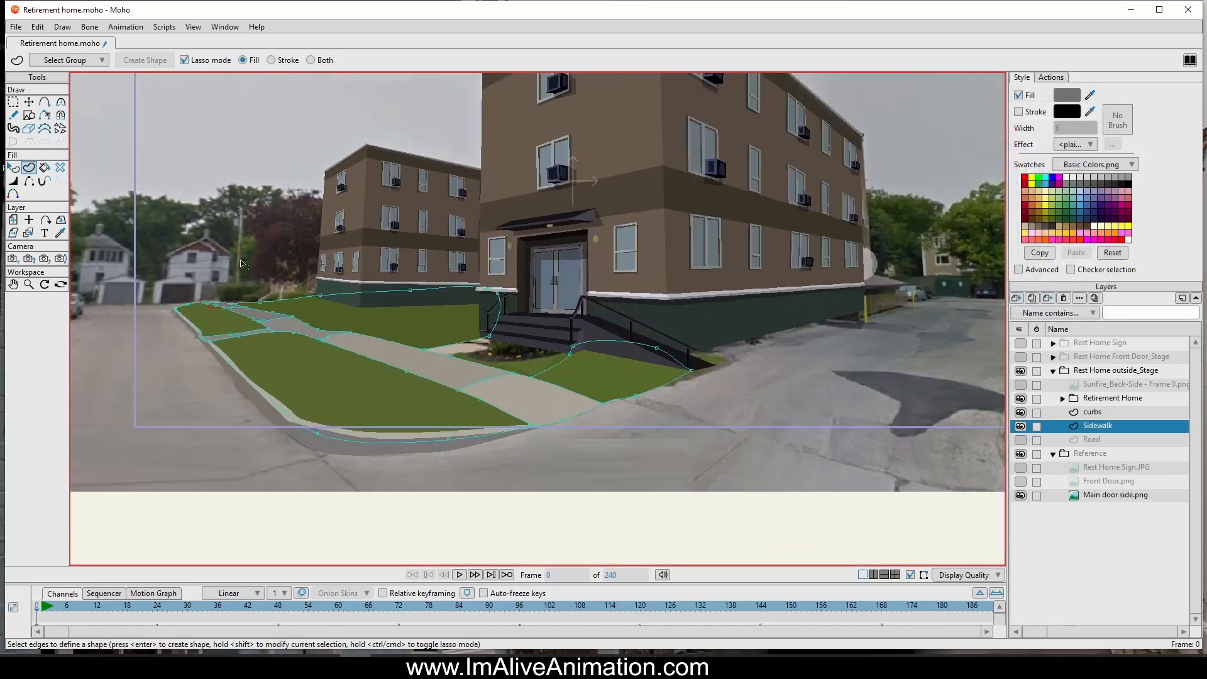
pyautogui.moveTo(330, 251); pyautogui.dragTo(306, 335)
pyautogui.click(15, 27)
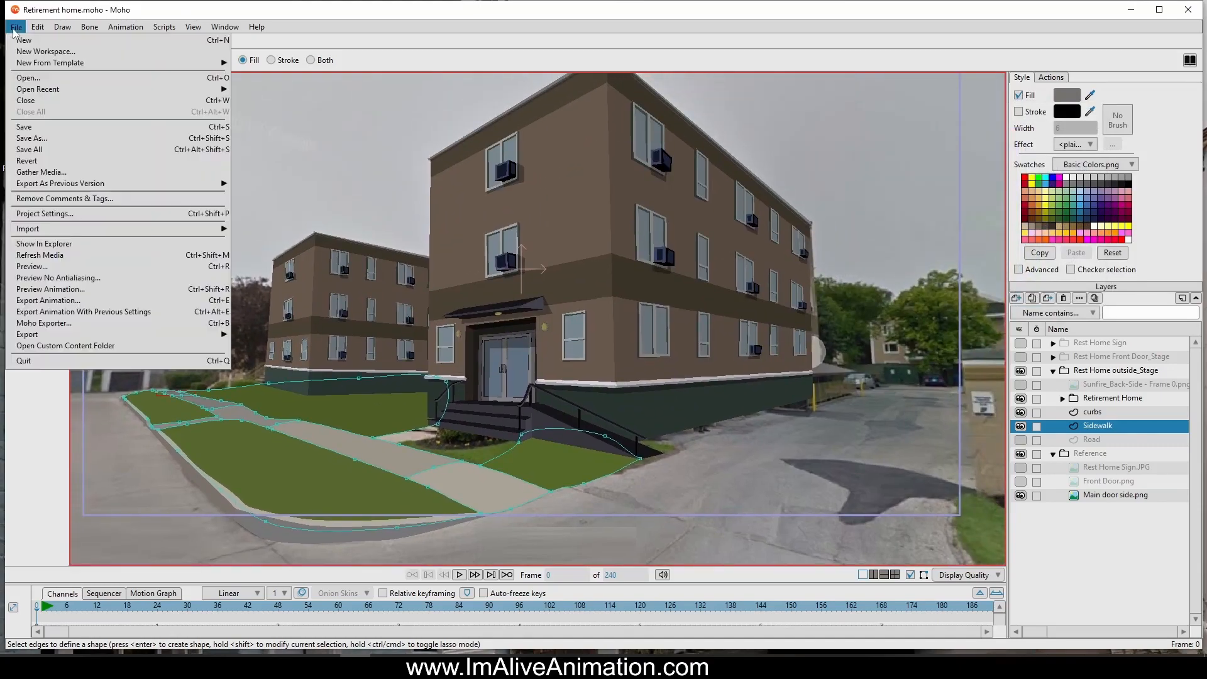
pyautogui.click(40, 266)
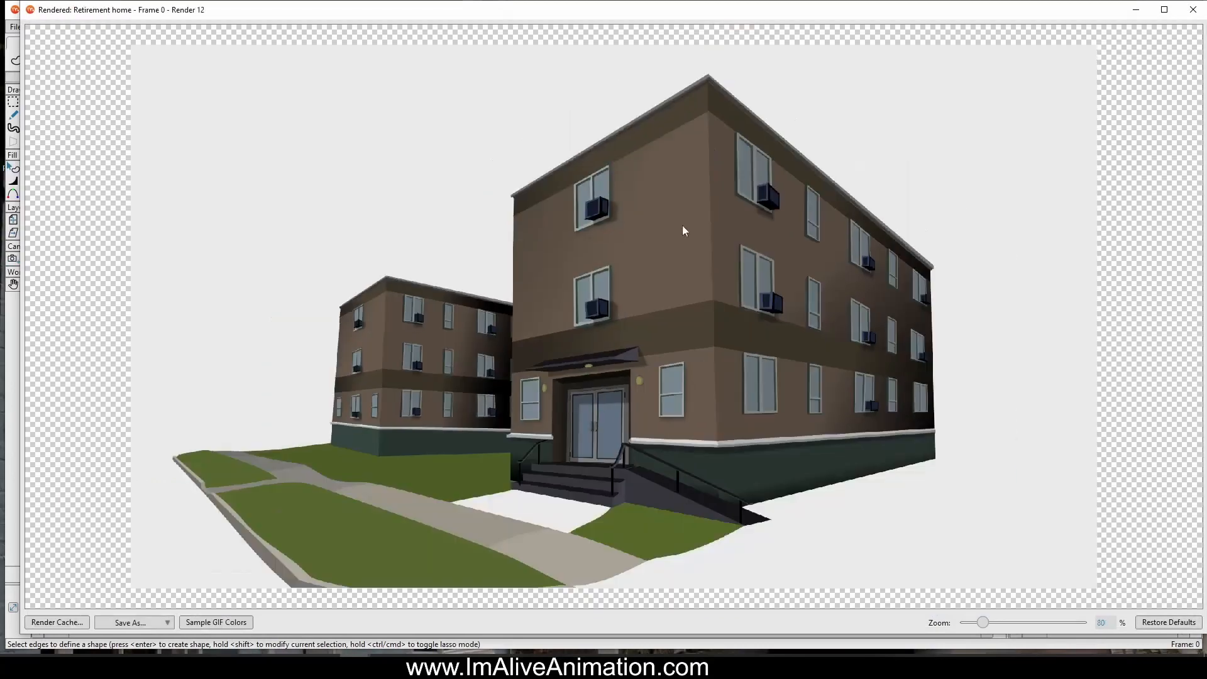
pyautogui.scroll(-1, 691, 287)
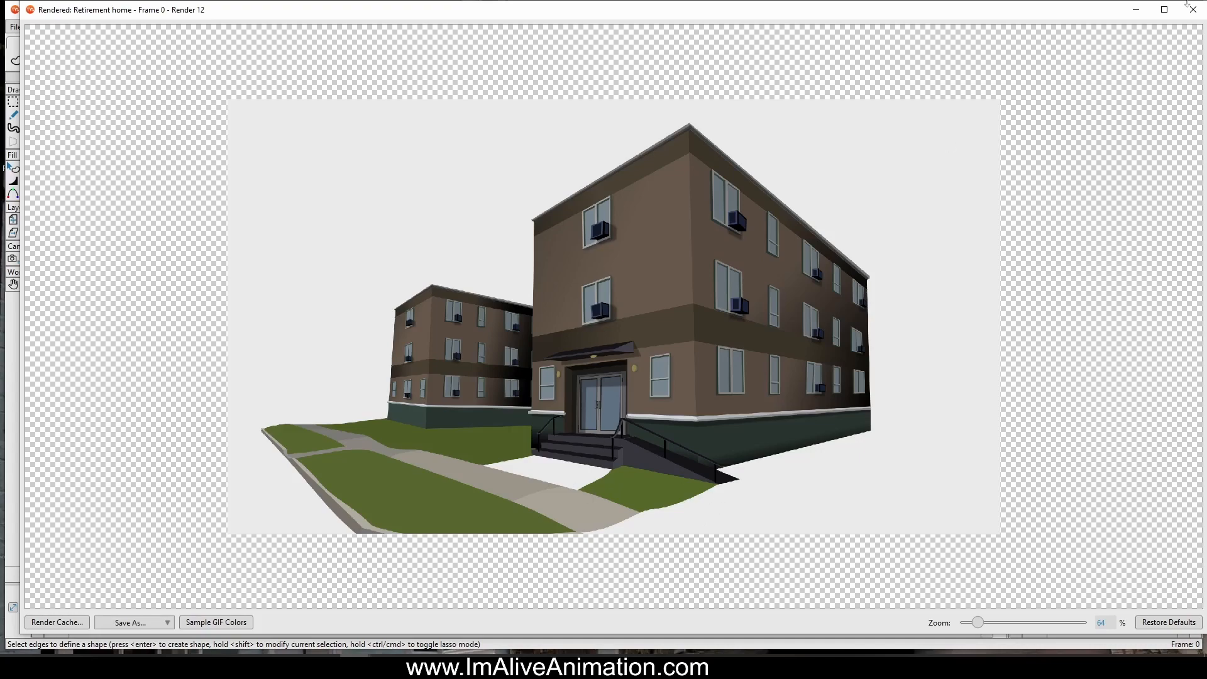
pyautogui.click(1164, 9)
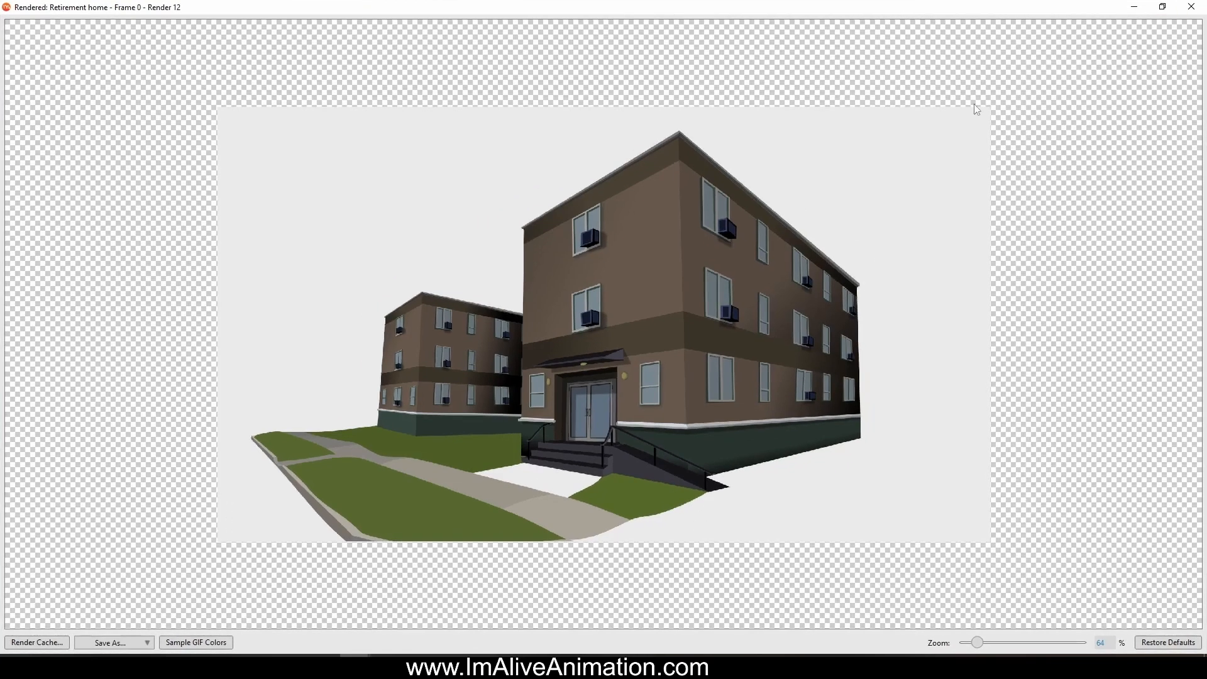
# Step: Close the render preview, draw a curve along the base of the entrance steps, and create a filled shape for the enclosed walkway
pyautogui.click(1192, 6)
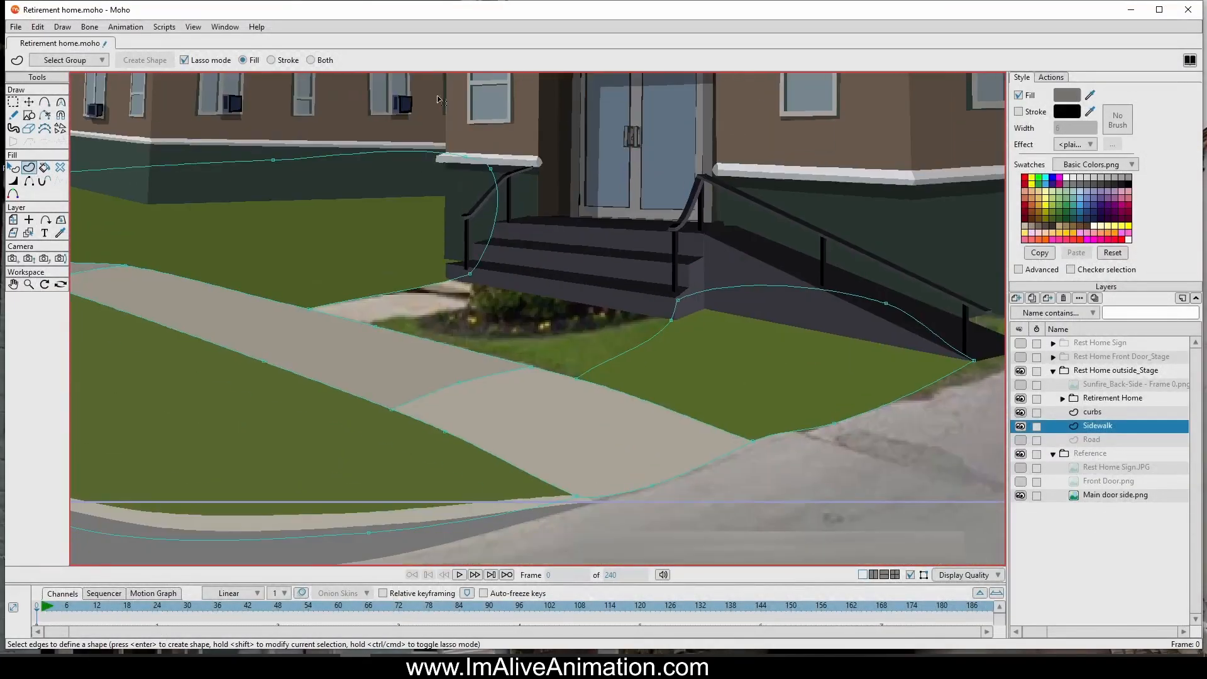
pyautogui.press('a')
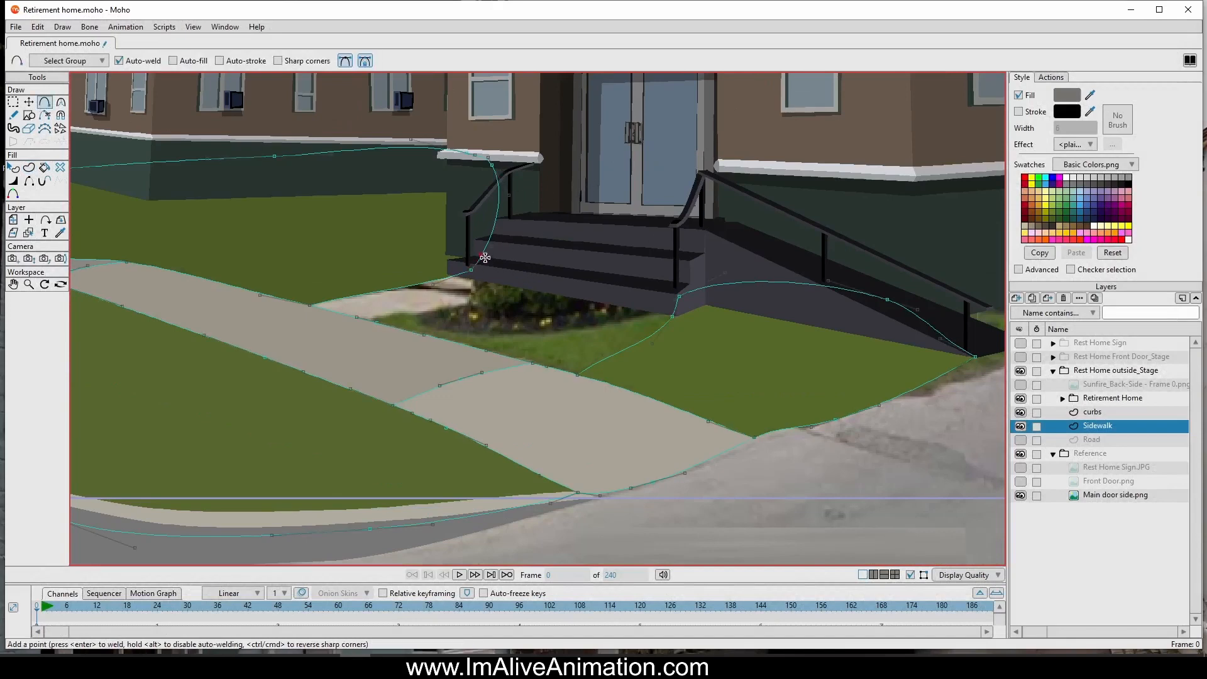
pyautogui.moveTo(476, 272); pyautogui.dragTo(679, 295)
pyautogui.click(28, 167)
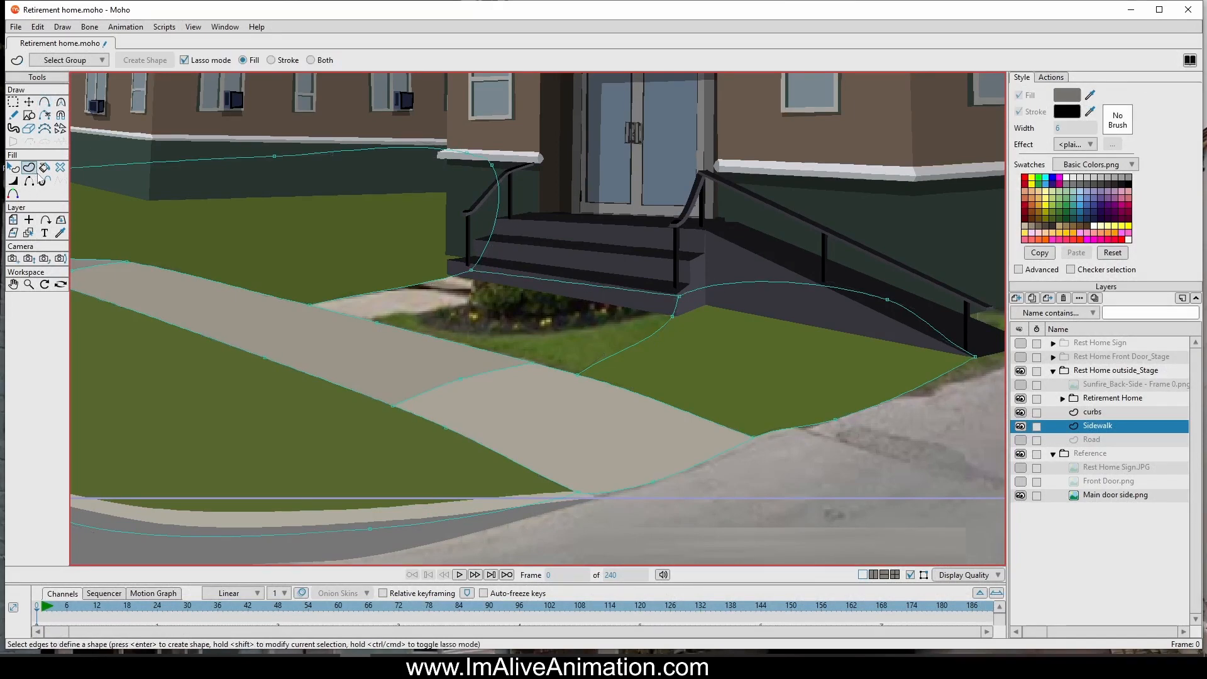
pyautogui.moveTo(577, 277)
pyautogui.mouseDown()
pyautogui.moveTo(365, 276)
pyautogui.moveTo(287, 295)
pyautogui.moveTo(399, 353)
pyautogui.moveTo(625, 401)
pyautogui.moveTo(690, 354)
pyautogui.mouseUp()
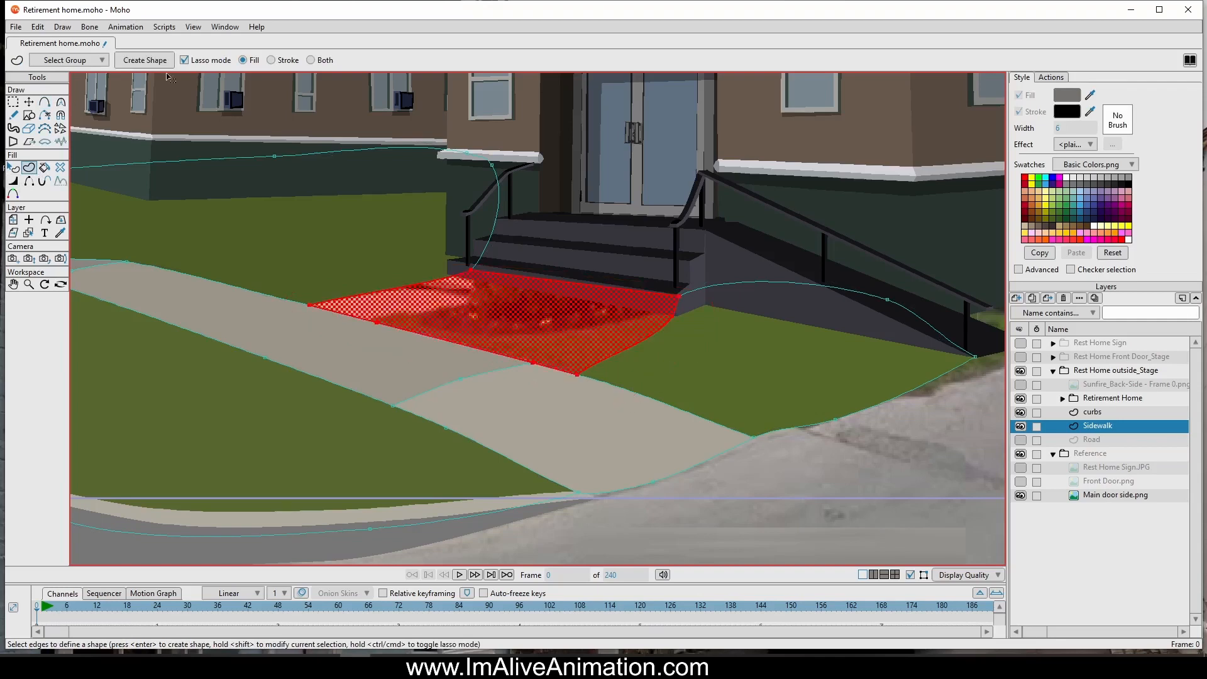
pyautogui.click(133, 61)
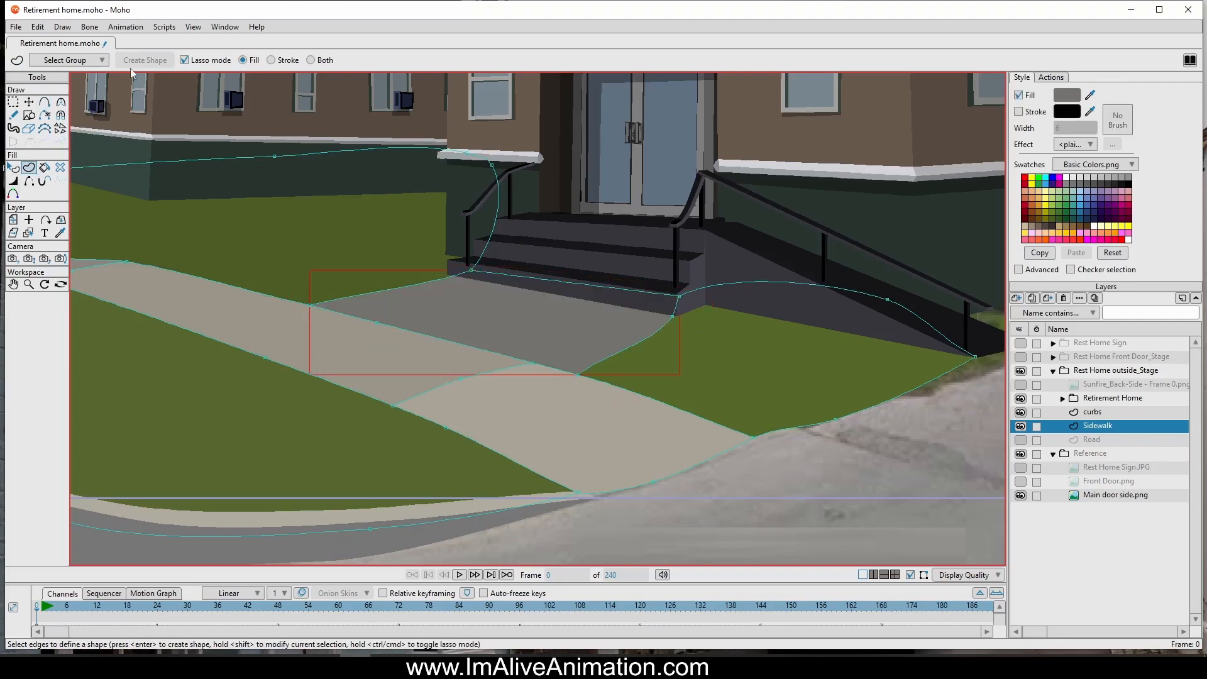
# Step: Sample the walkway's fill from the adjoining sidewalk and lighten it to A29D90
pyautogui.click(1090, 96)
pyautogui.click(383, 337)
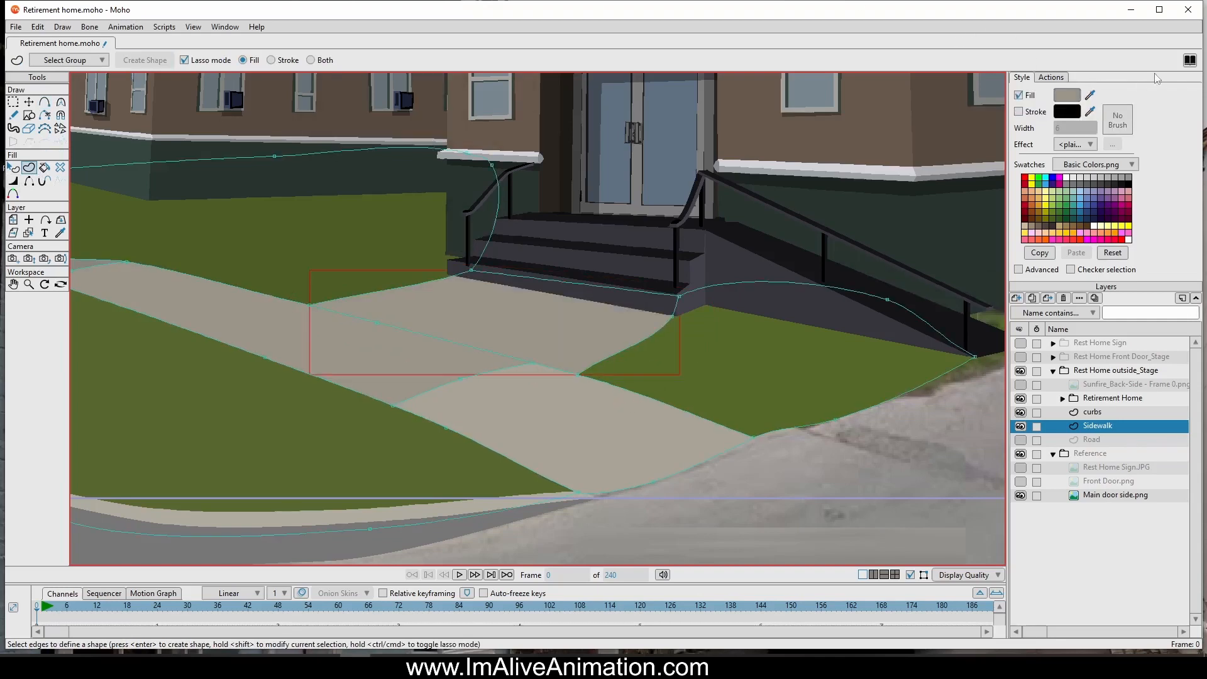
pyautogui.click(1074, 98)
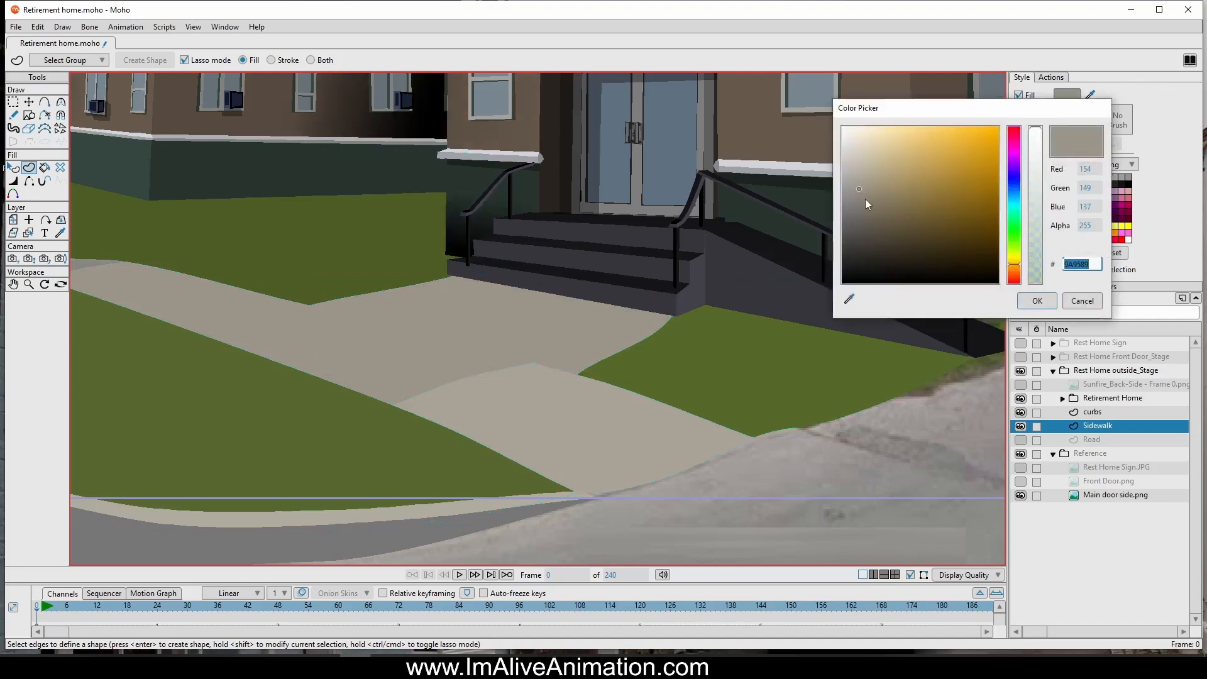
pyautogui.scroll(-3, 574, 259)
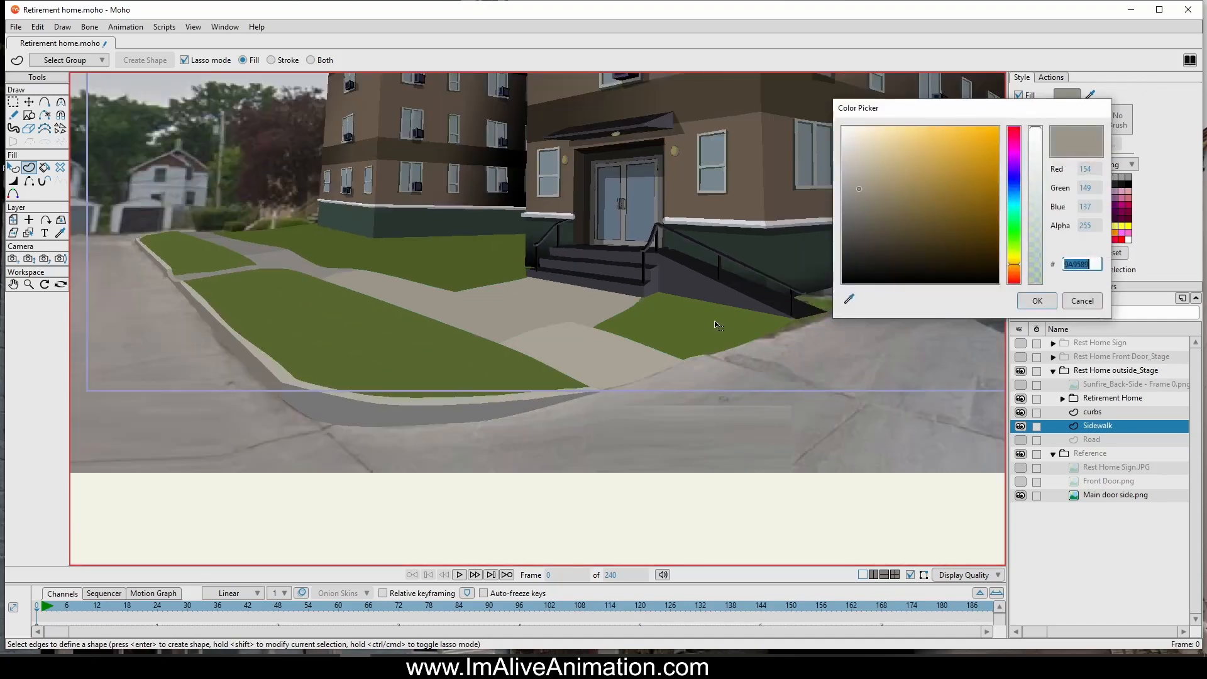
pyautogui.click(1069, 148)
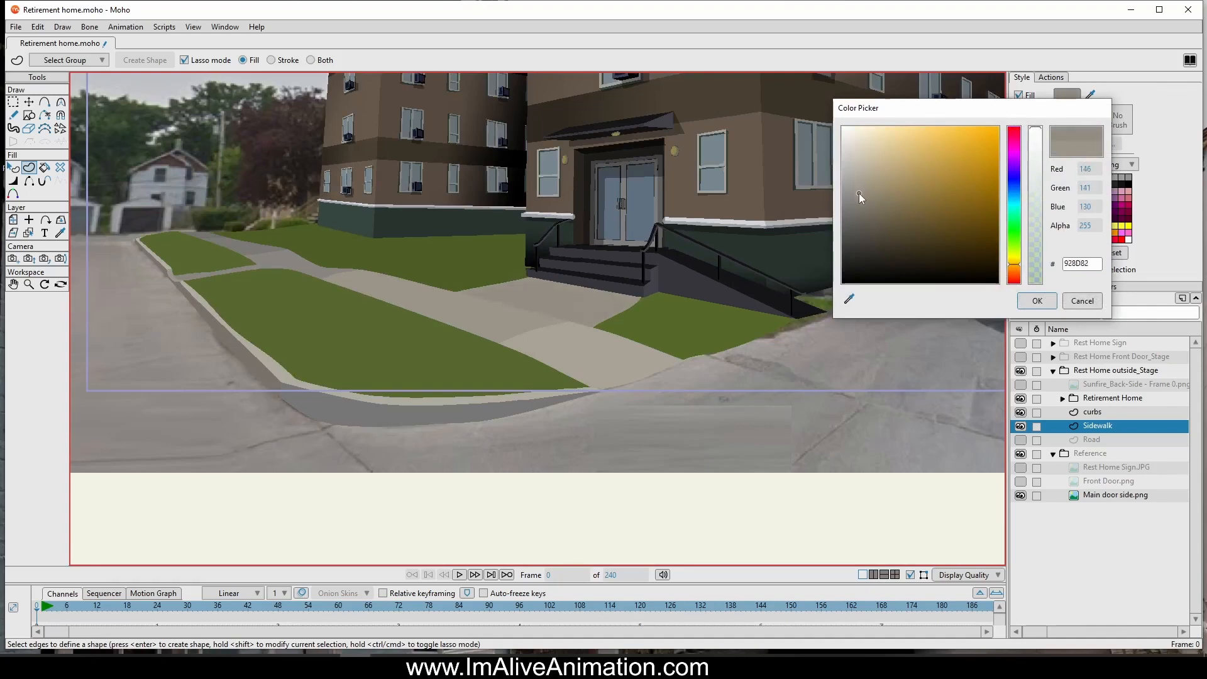
pyautogui.moveTo(859, 194); pyautogui.dragTo(859, 187)
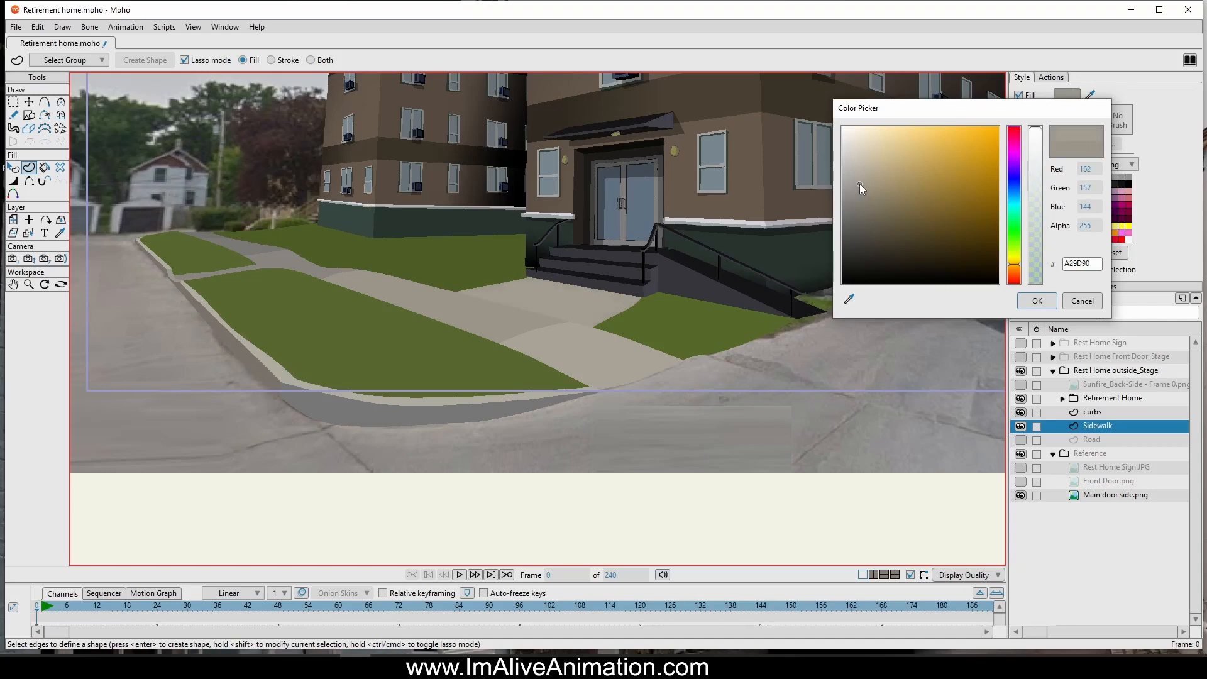
pyautogui.click(1037, 301)
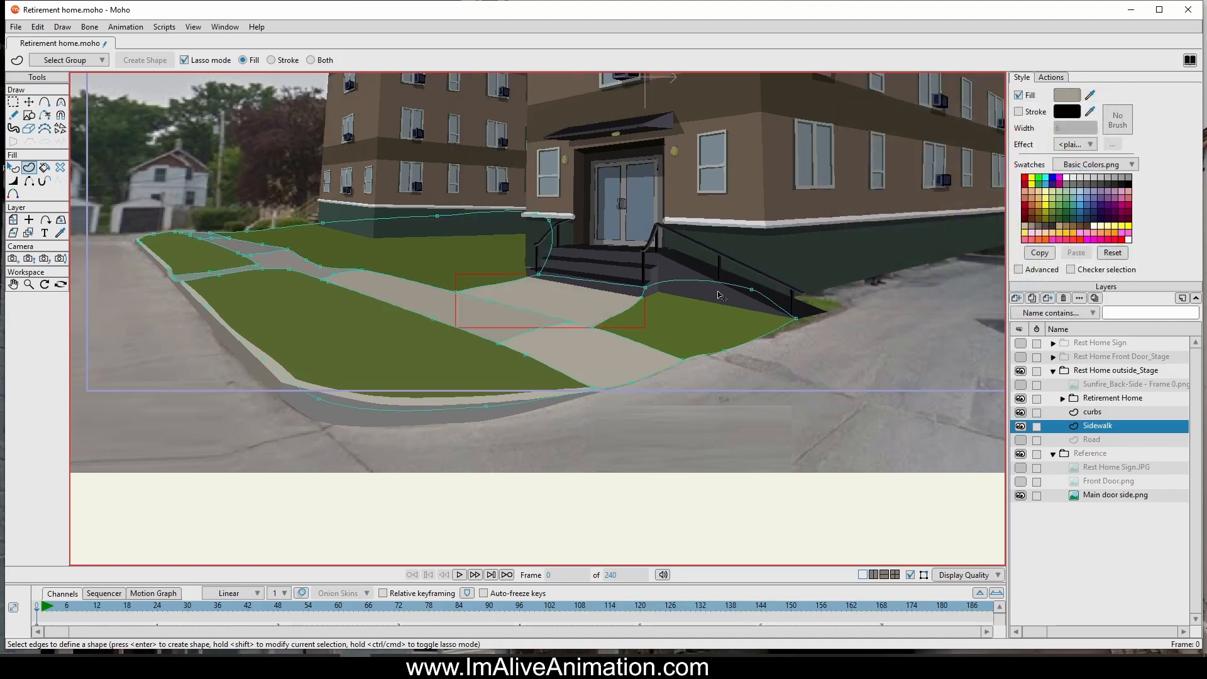
# Step: Show the Road layer and track the camera down slightly so the front curb fits inside the frame
pyautogui.scroll(-2, 719, 295)
pyautogui.click(1021, 440)
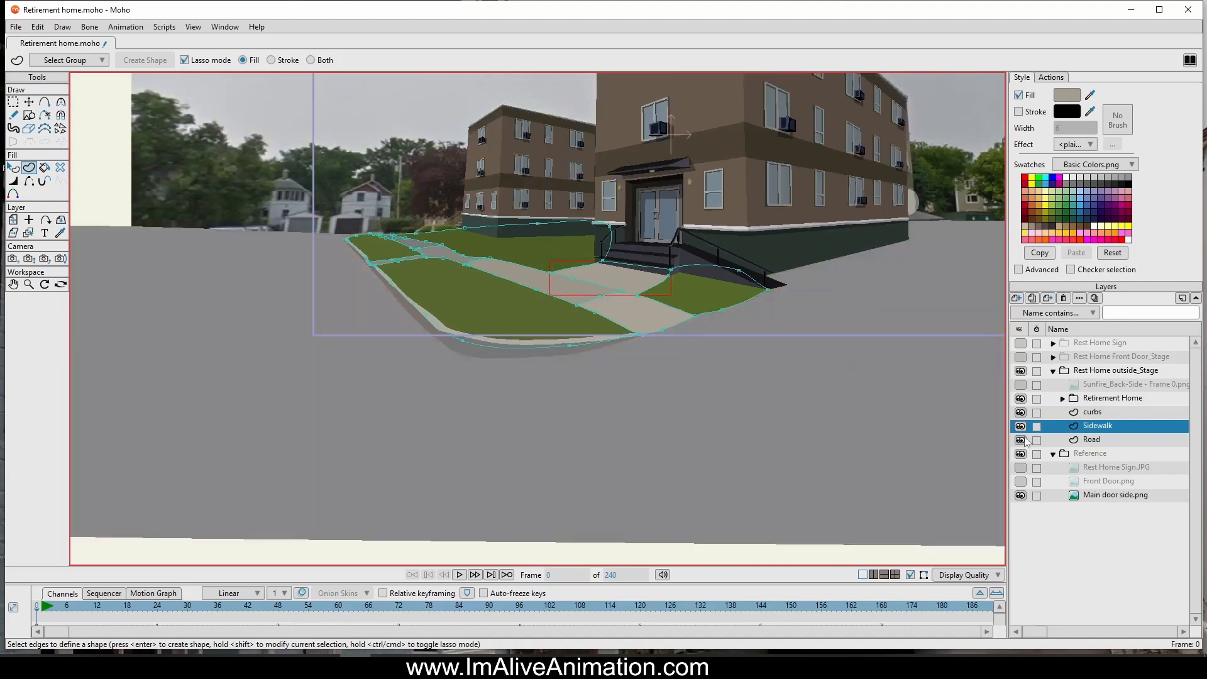
pyautogui.scroll(-2, 822, 370)
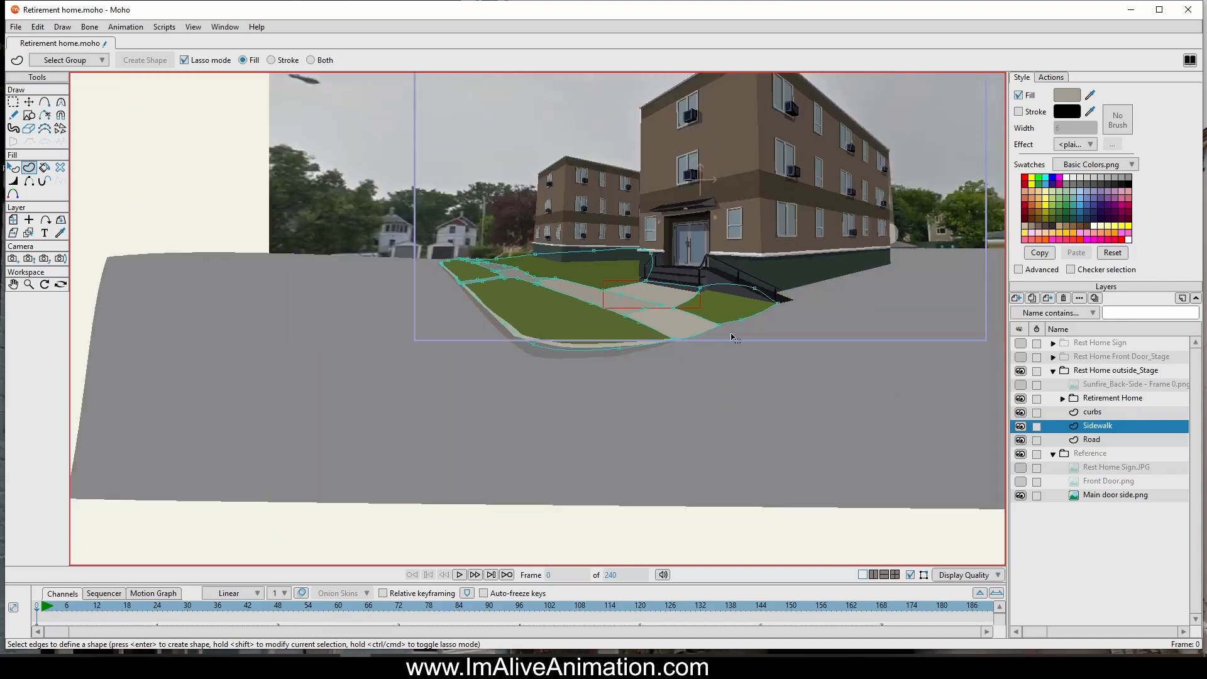
pyautogui.moveTo(734, 337); pyautogui.dragTo(609, 427)
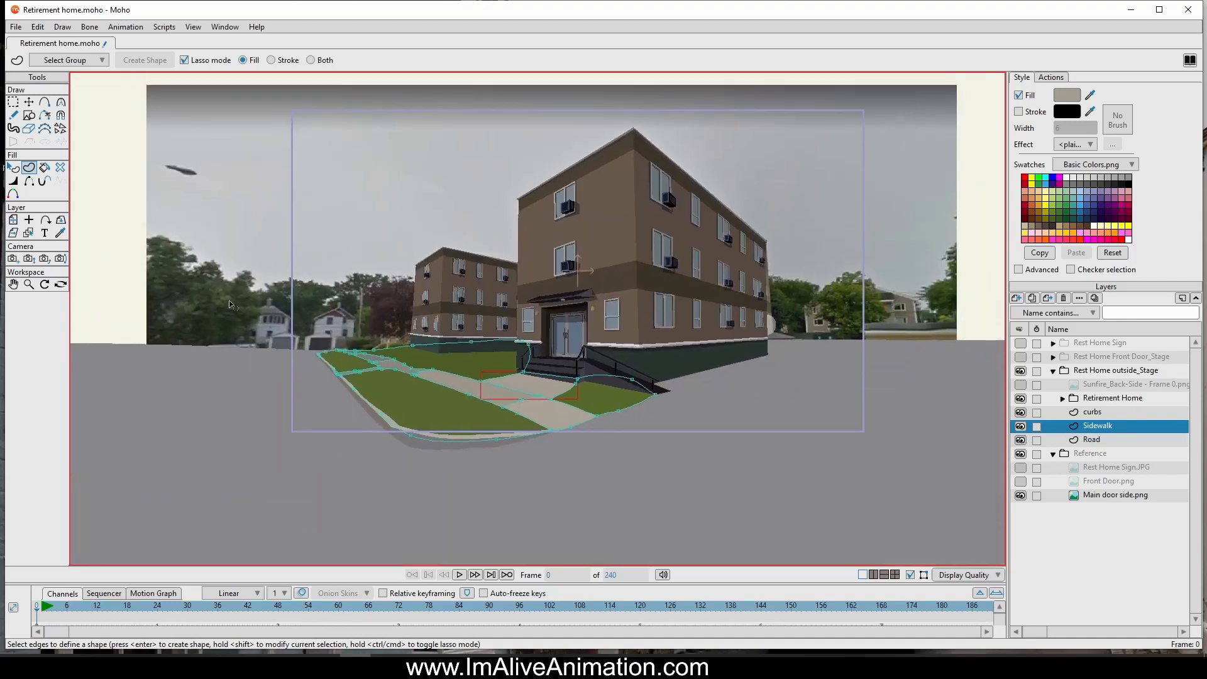
pyautogui.click(13, 259)
pyautogui.moveTo(522, 246); pyautogui.dragTo(521, 224)
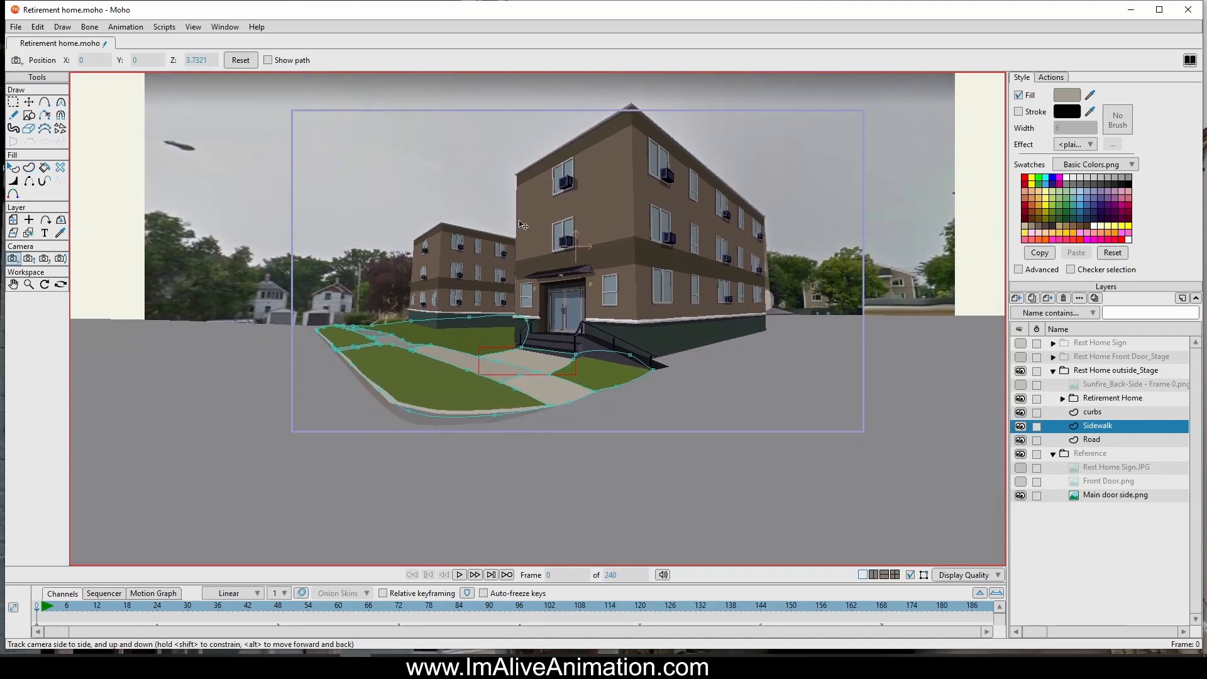
# Step: Render a preview of the current frame to check the road and new framing, and close the preview
pyautogui.click(16, 30)
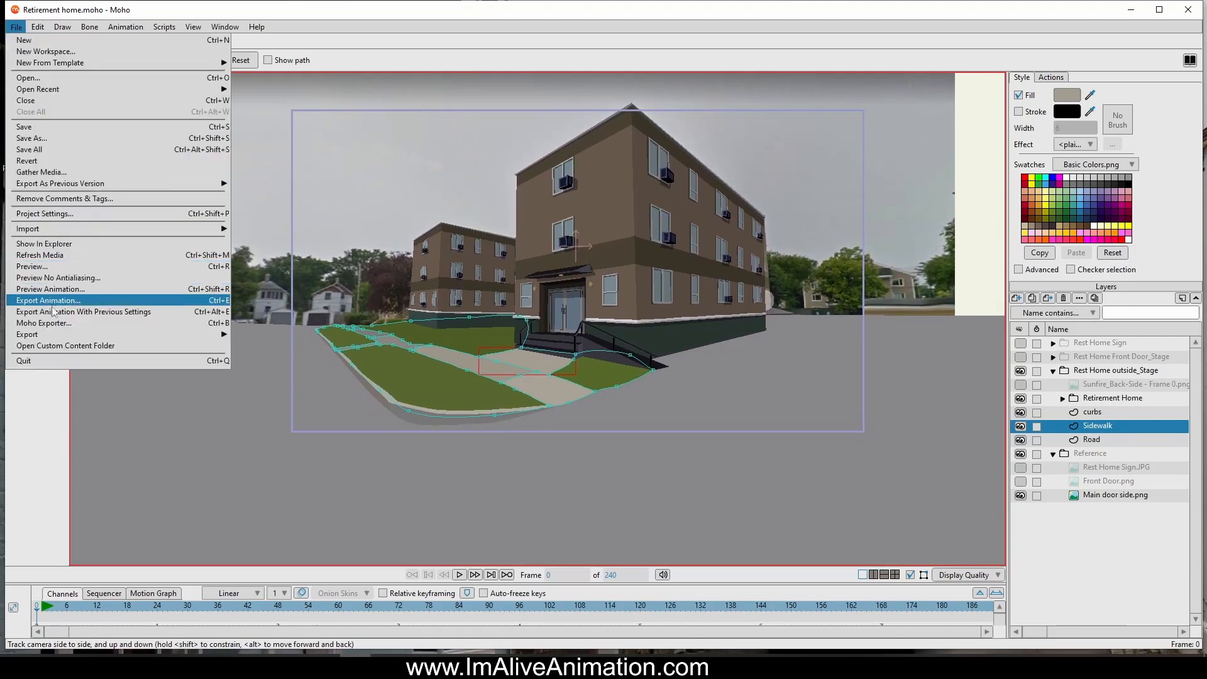
pyautogui.click(31, 274)
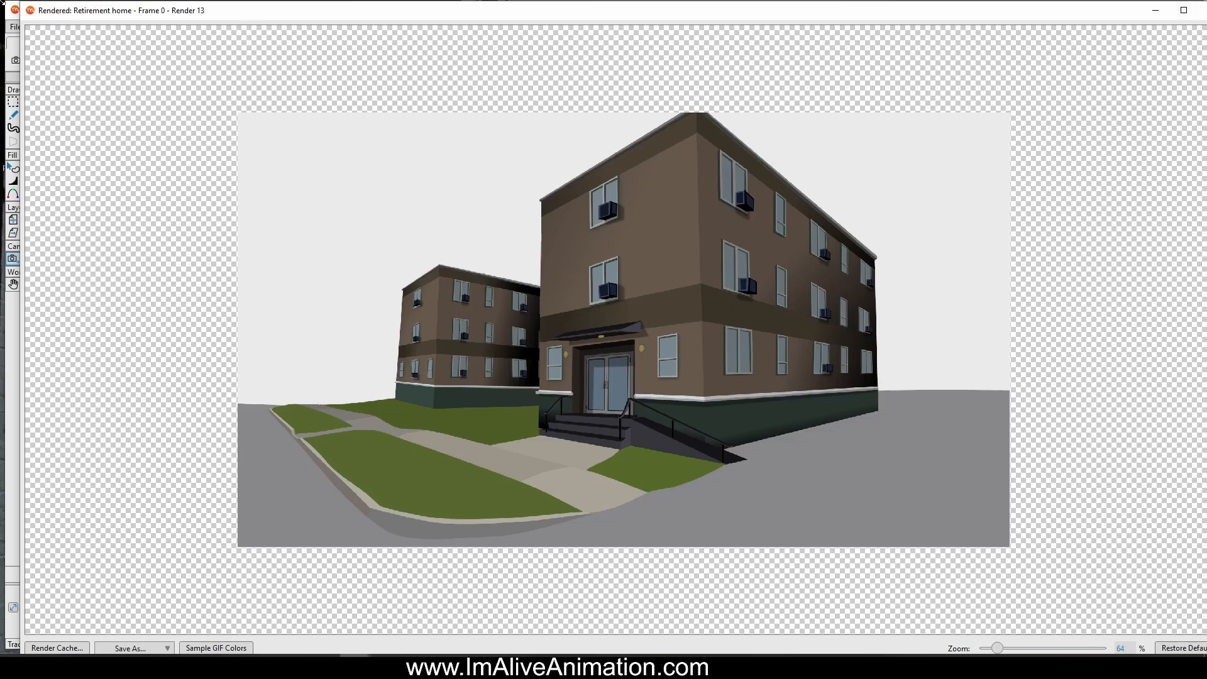
pyautogui.click(30, 11)
pyautogui.click(50, 102)
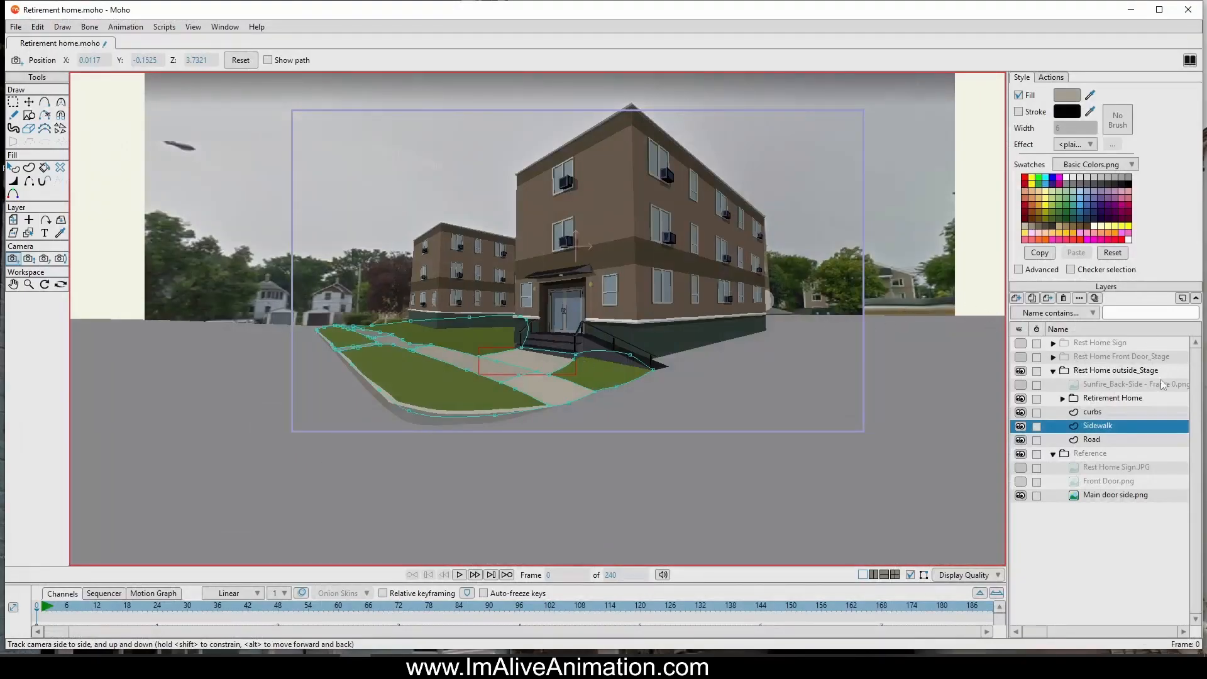
# Step: Hide the Road layer and draw a rough curved outline for the curb beside the parked cars across the street
pyautogui.click(1021, 440)
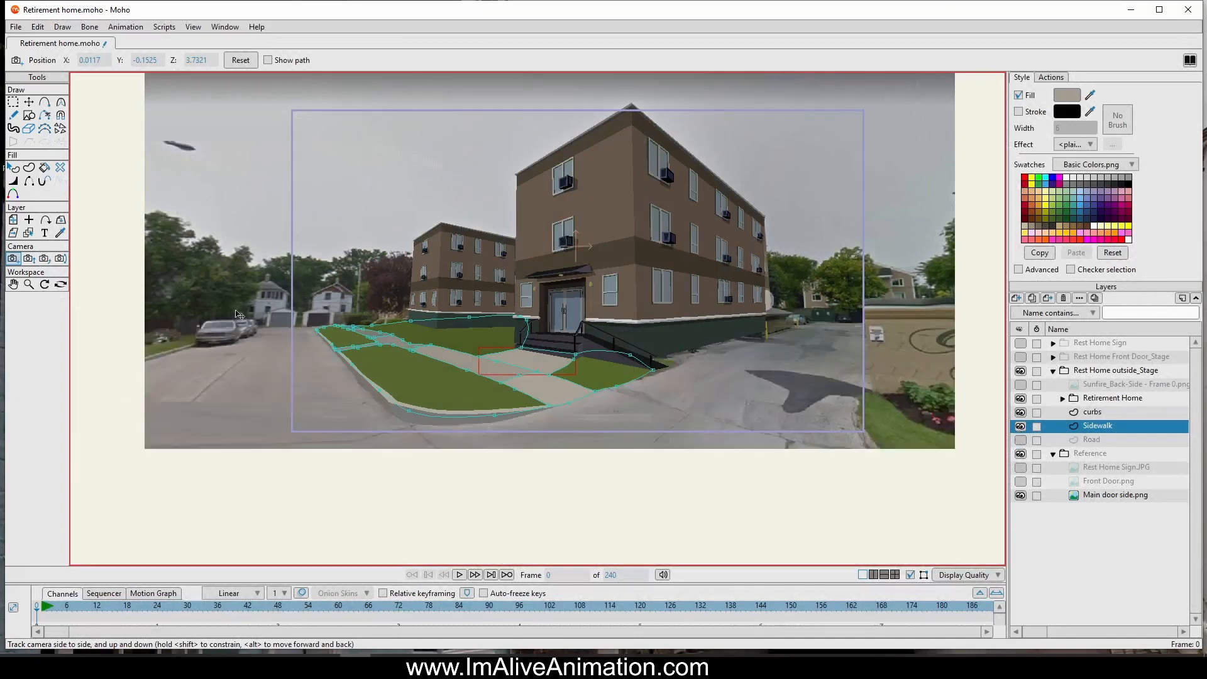
pyautogui.moveTo(195, 337); pyautogui.dragTo(328, 302)
pyautogui.click(44, 101)
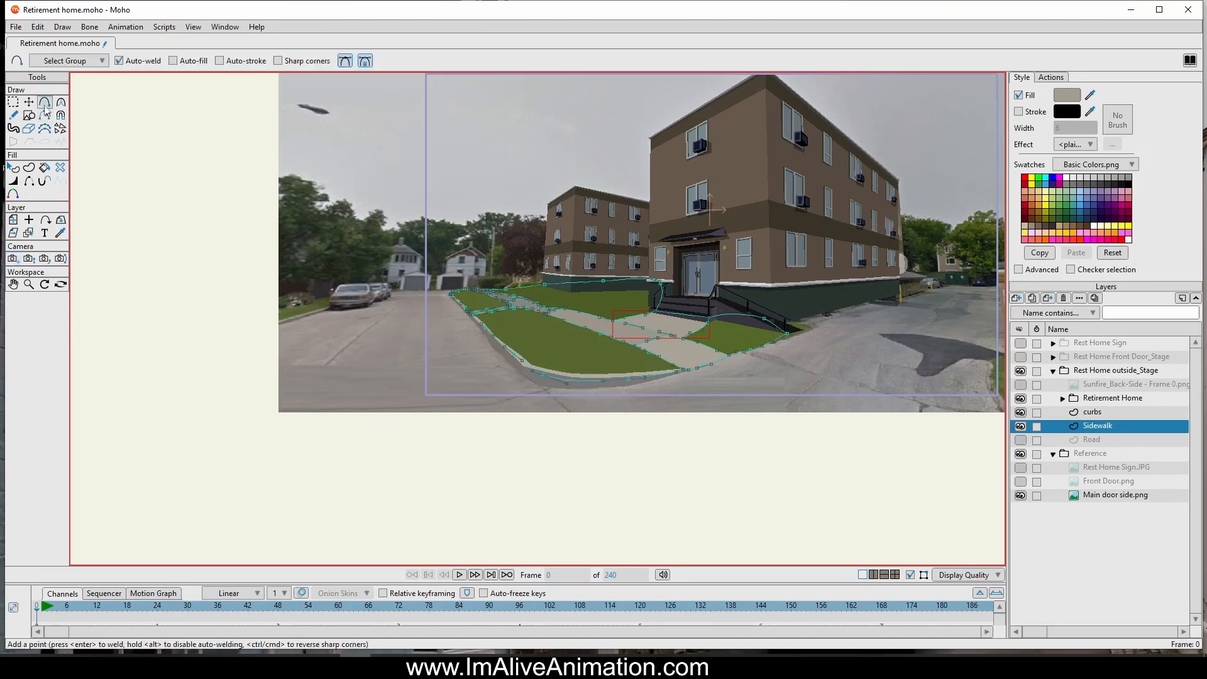
pyautogui.scroll(4, 308, 296)
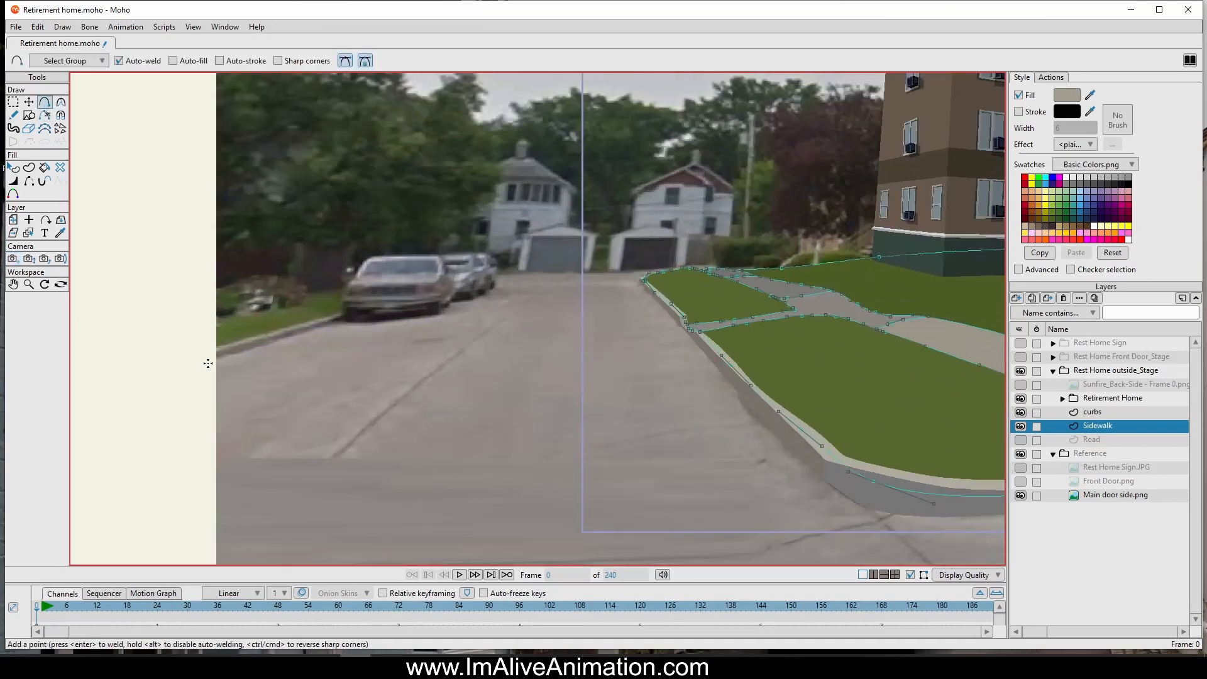
pyautogui.moveTo(207, 364)
pyautogui.mouseDown()
pyautogui.moveTo(485, 271)
pyautogui.moveTo(187, 364)
pyautogui.mouseUp()
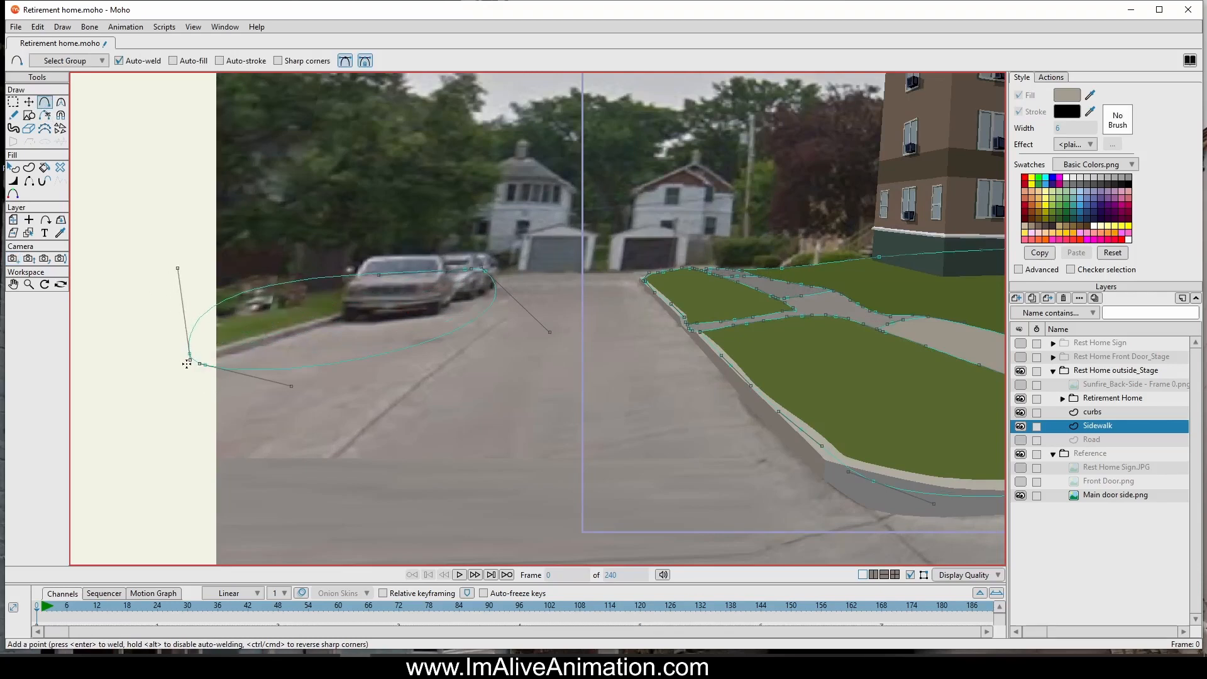
# Step: Adjust the outline's points and curve handles so its two long edges follow the curb beside the parked cars
pyautogui.click(28, 102)
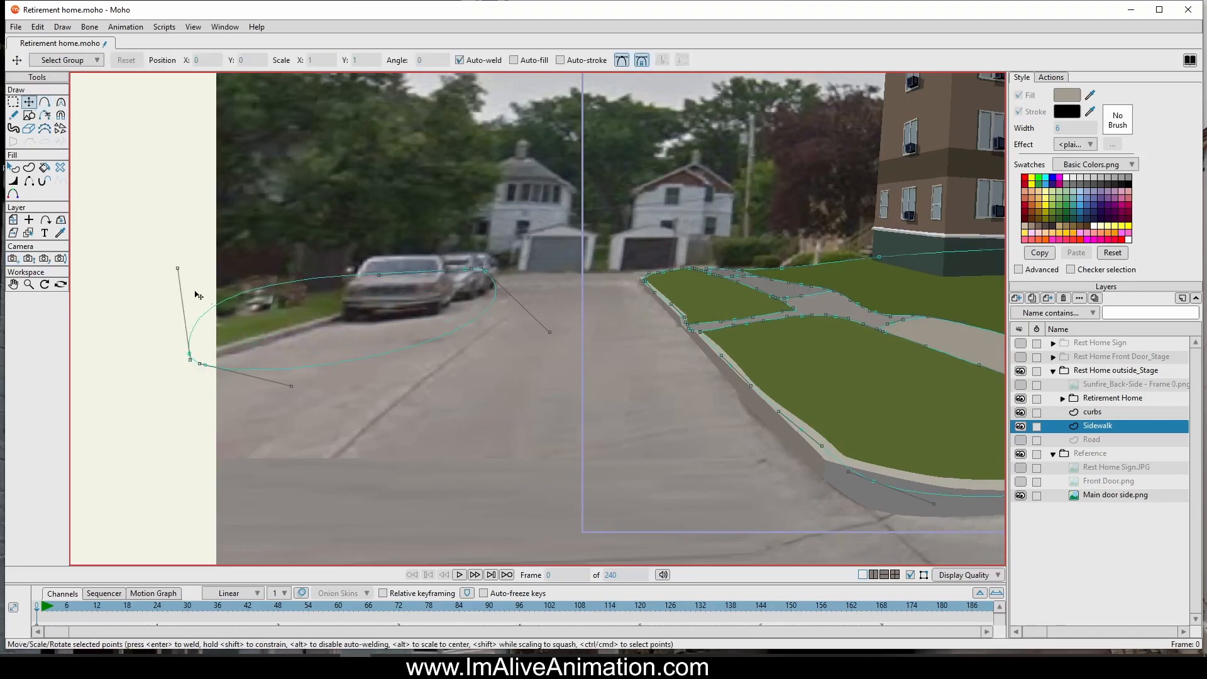
pyautogui.moveTo(178, 268); pyautogui.dragTo(275, 339)
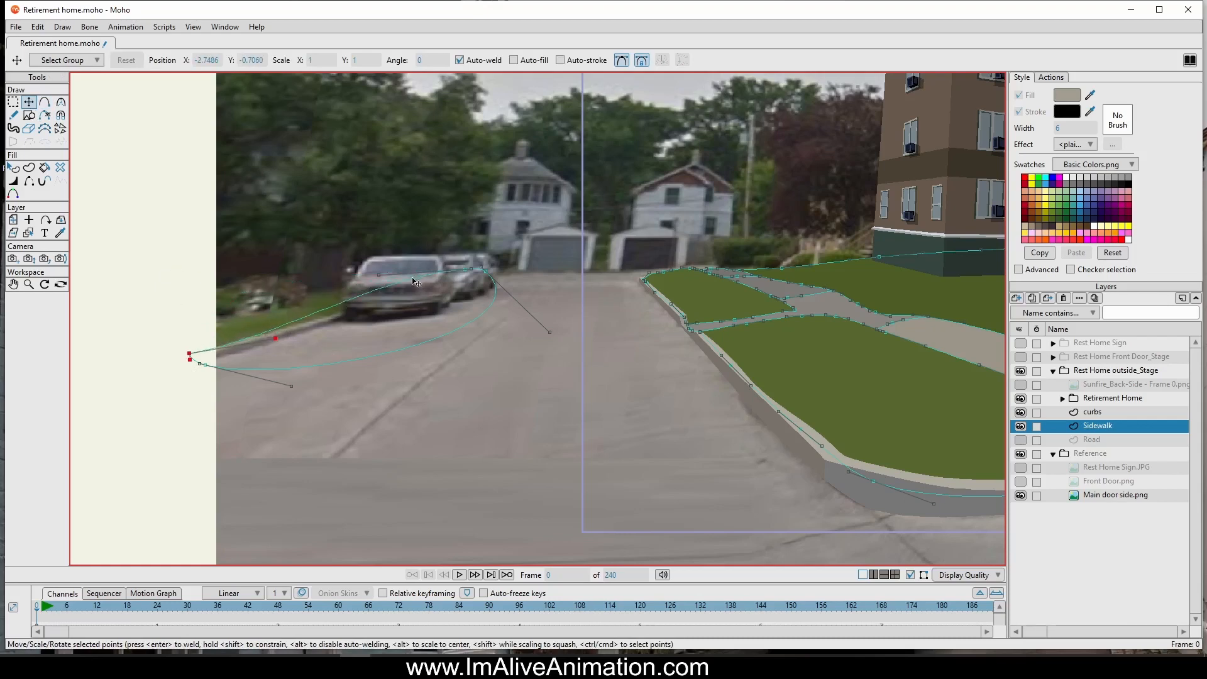
pyautogui.moveTo(379, 275); pyautogui.dragTo(401, 295)
pyautogui.moveTo(553, 337); pyautogui.dragTo(401, 312)
pyautogui.moveTo(297, 405); pyautogui.dragTo(306, 356)
pyautogui.scroll(3, 306, 356)
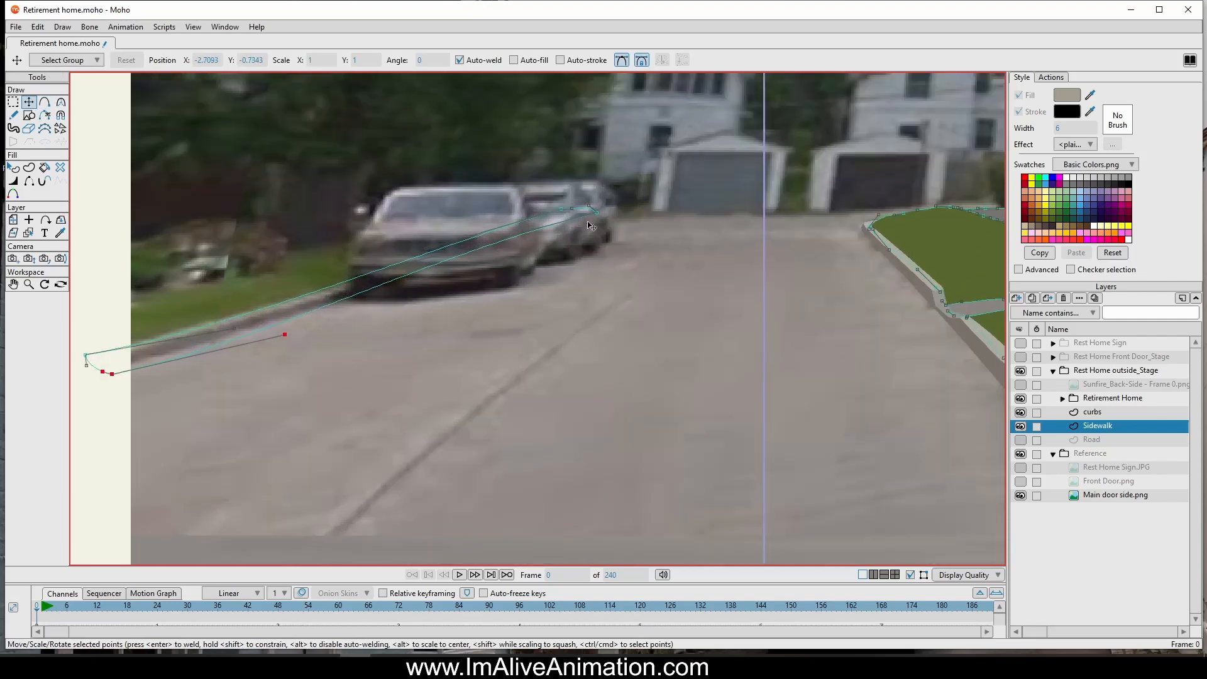
pyautogui.moveTo(400, 266); pyautogui.dragTo(425, 269)
pyautogui.moveTo(309, 339); pyautogui.dragTo(296, 334)
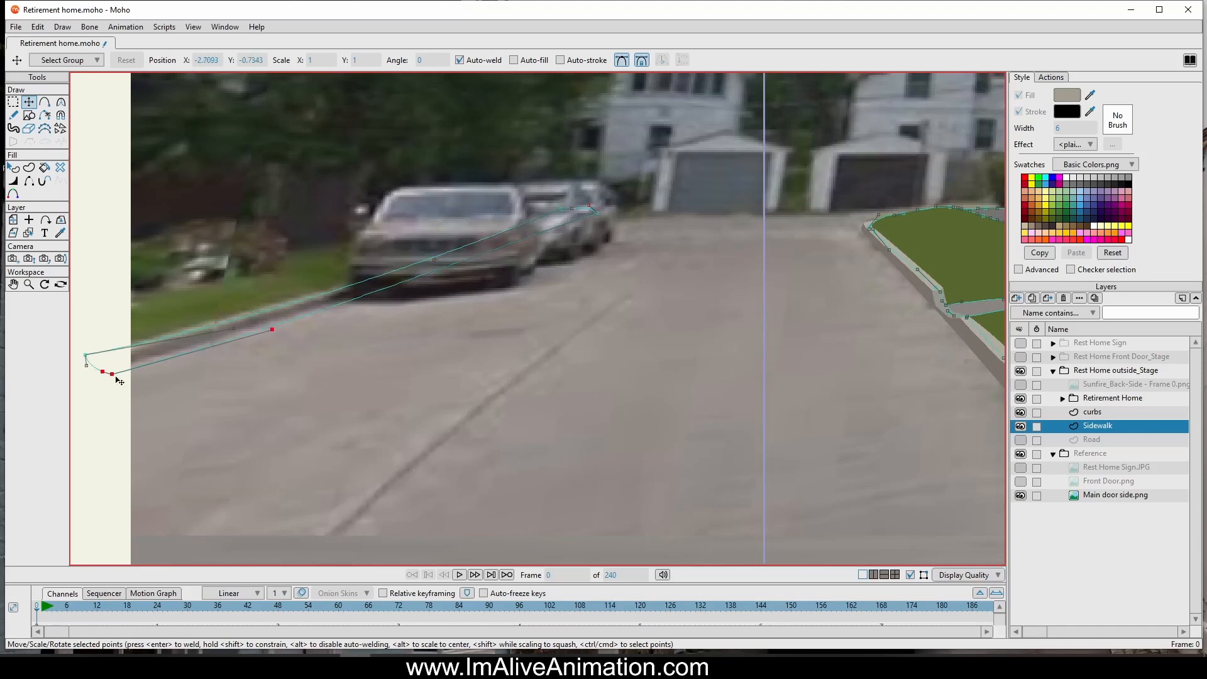
pyautogui.moveTo(117, 381); pyautogui.dragTo(114, 376)
pyautogui.moveTo(224, 313); pyautogui.dragTo(223, 301)
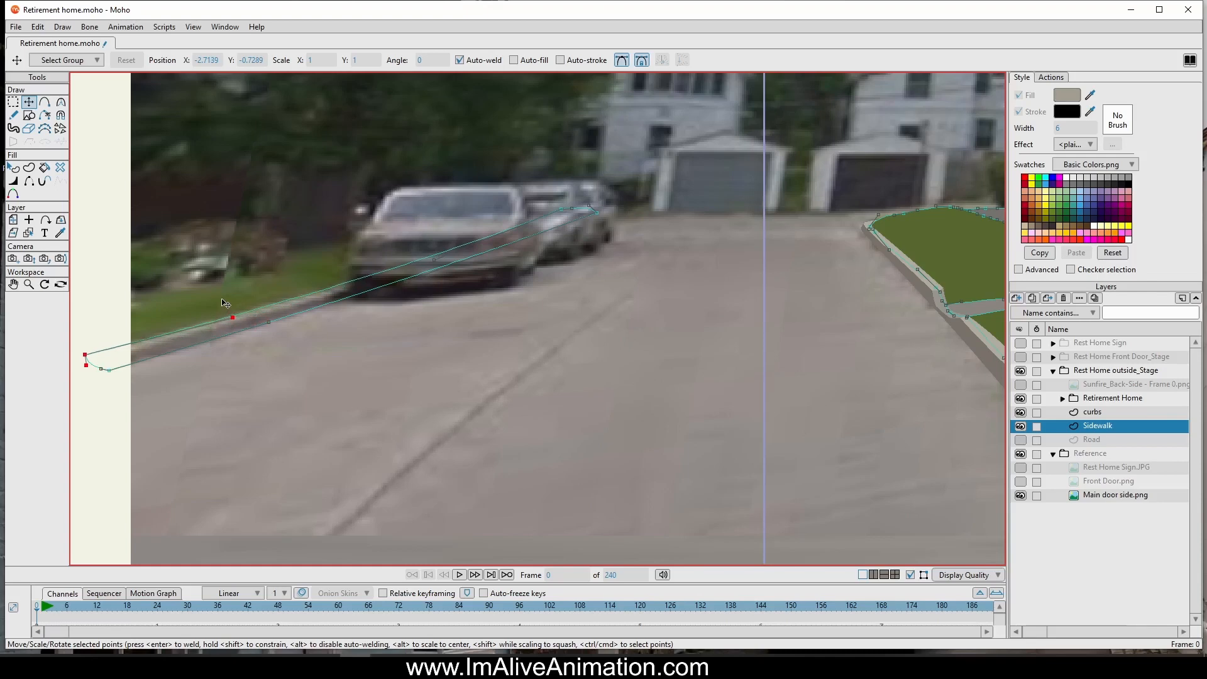
# Step: Add a second curve above the curb outline, from its near end to its far end, and flatten it along the grass edge
pyautogui.click(44, 102)
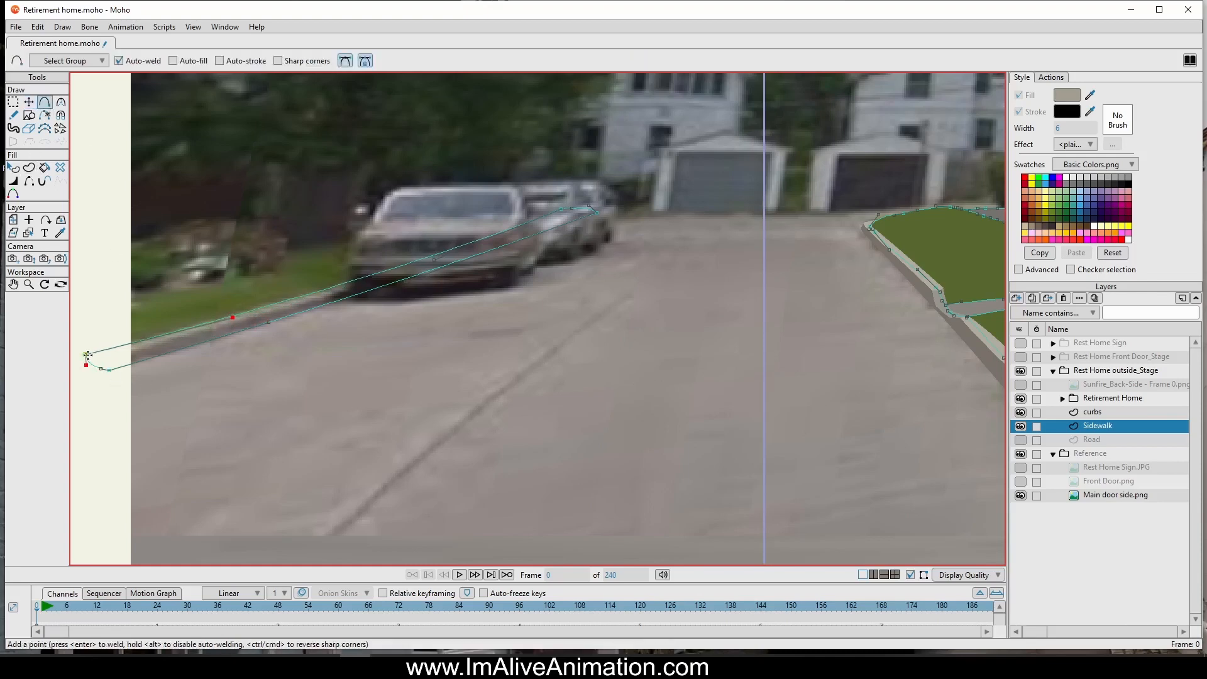
pyautogui.moveTo(86, 340); pyautogui.dragTo(562, 209)
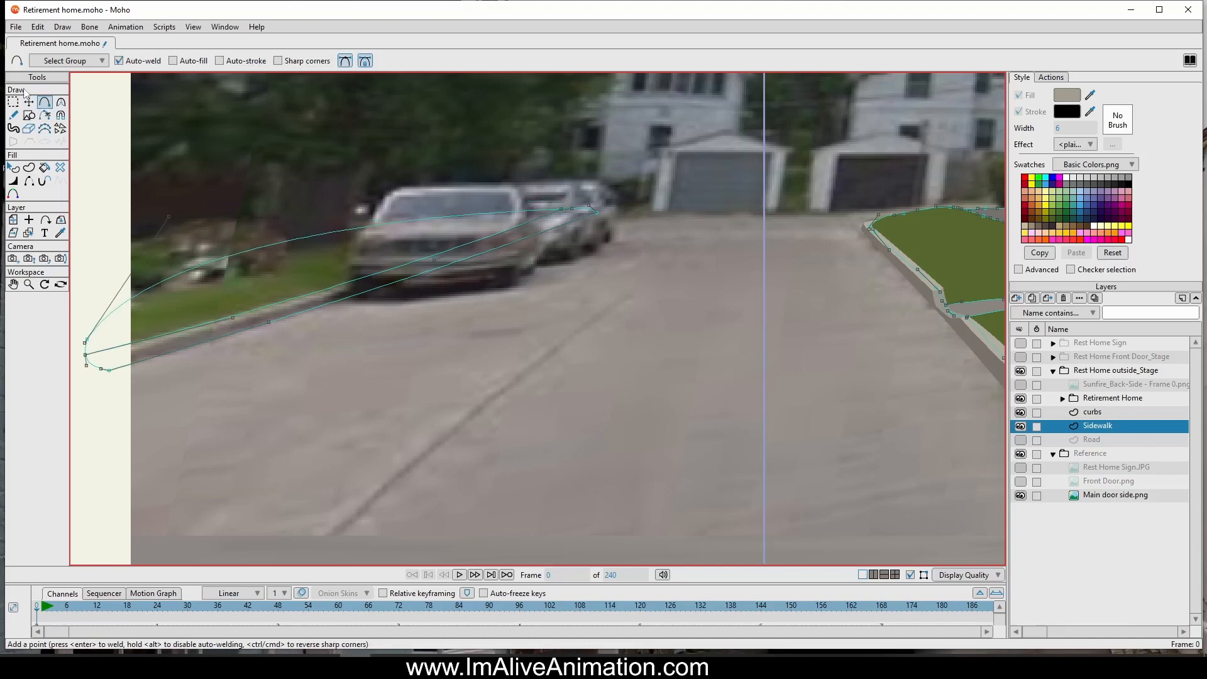
pyautogui.click(31, 105)
pyautogui.scroll(3, 633, 247)
pyautogui.scroll(-2, 676, 358)
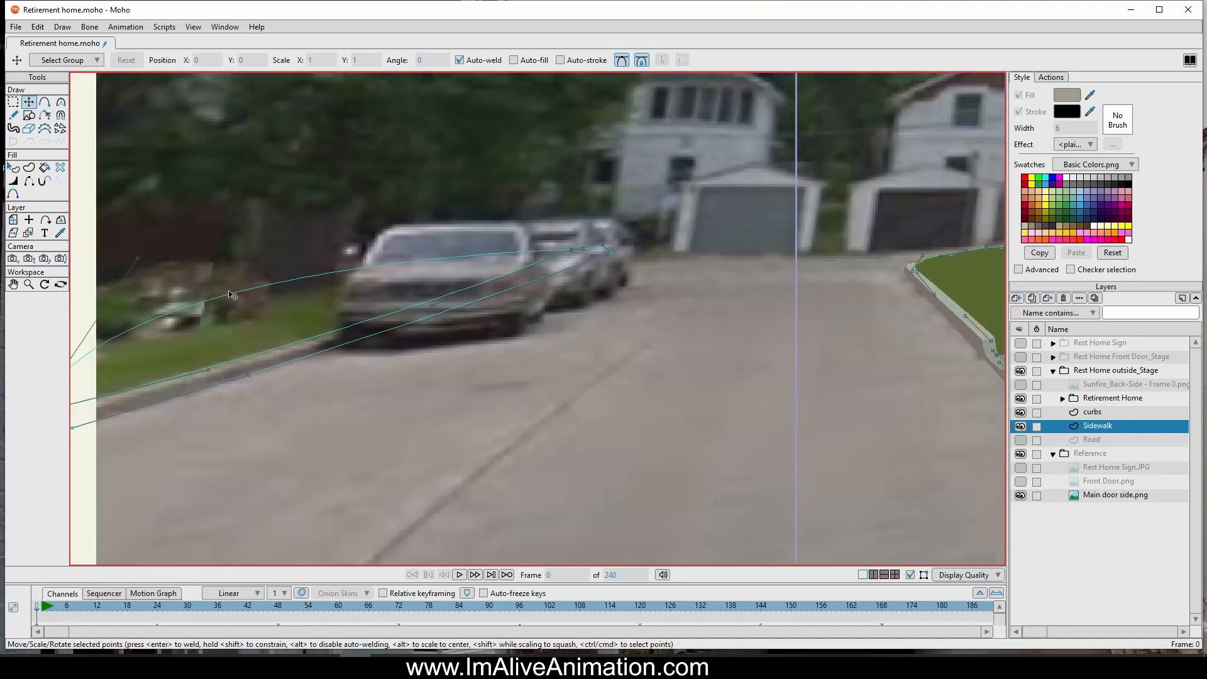
pyautogui.scroll(-1, 229, 294)
pyautogui.moveTo(212, 275); pyautogui.dragTo(307, 315)
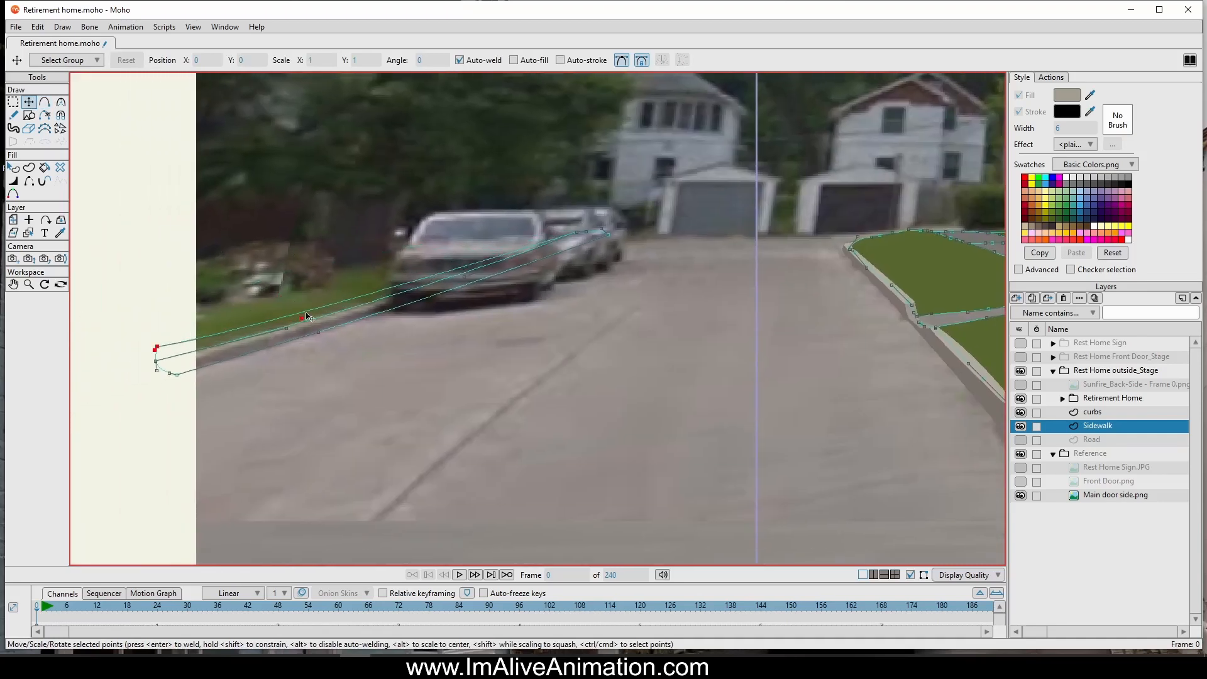
# Step: Fine-tune the near-end points and handles of the upper curb curves to match the curb's top and grass edge
pyautogui.scroll(2, 170, 355)
pyautogui.moveTo(146, 351)
pyautogui.mouseDown()
pyautogui.moveTo(175, 353)
pyautogui.moveTo(138, 345)
pyautogui.moveTo(159, 349)
pyautogui.mouseUp()
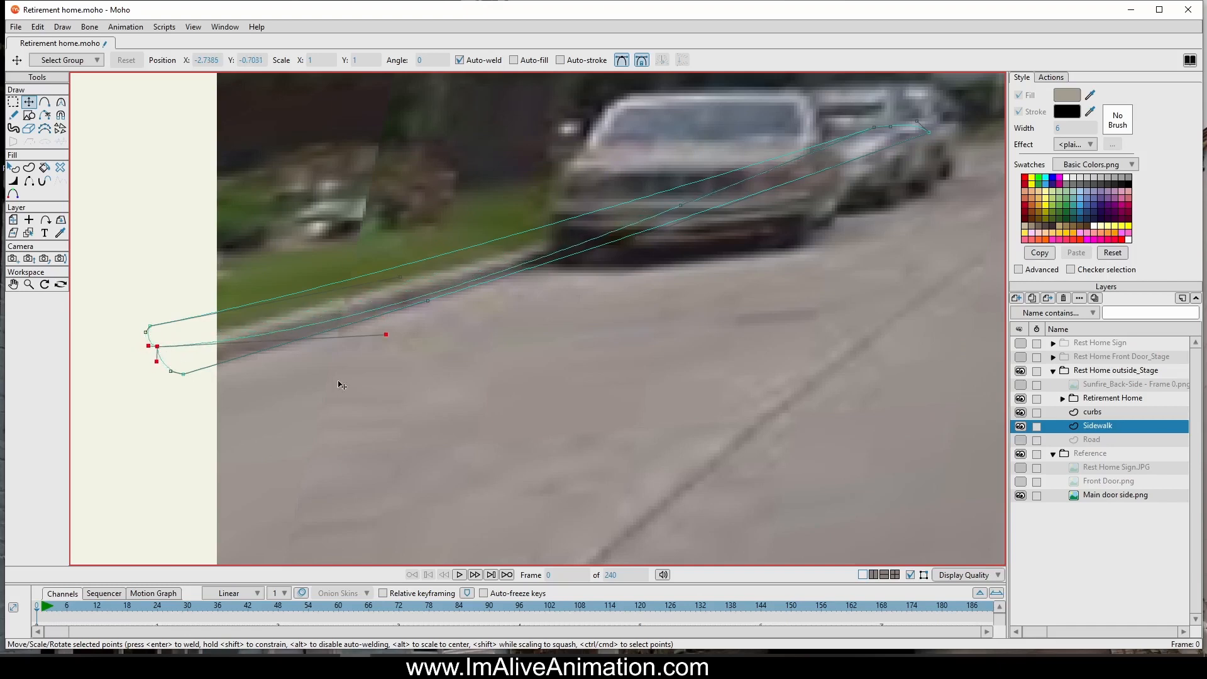
pyautogui.moveTo(384, 333); pyautogui.dragTo(392, 301)
pyautogui.moveTo(149, 326); pyautogui.dragTo(153, 328)
pyautogui.moveTo(409, 325); pyautogui.dragTo(394, 296)
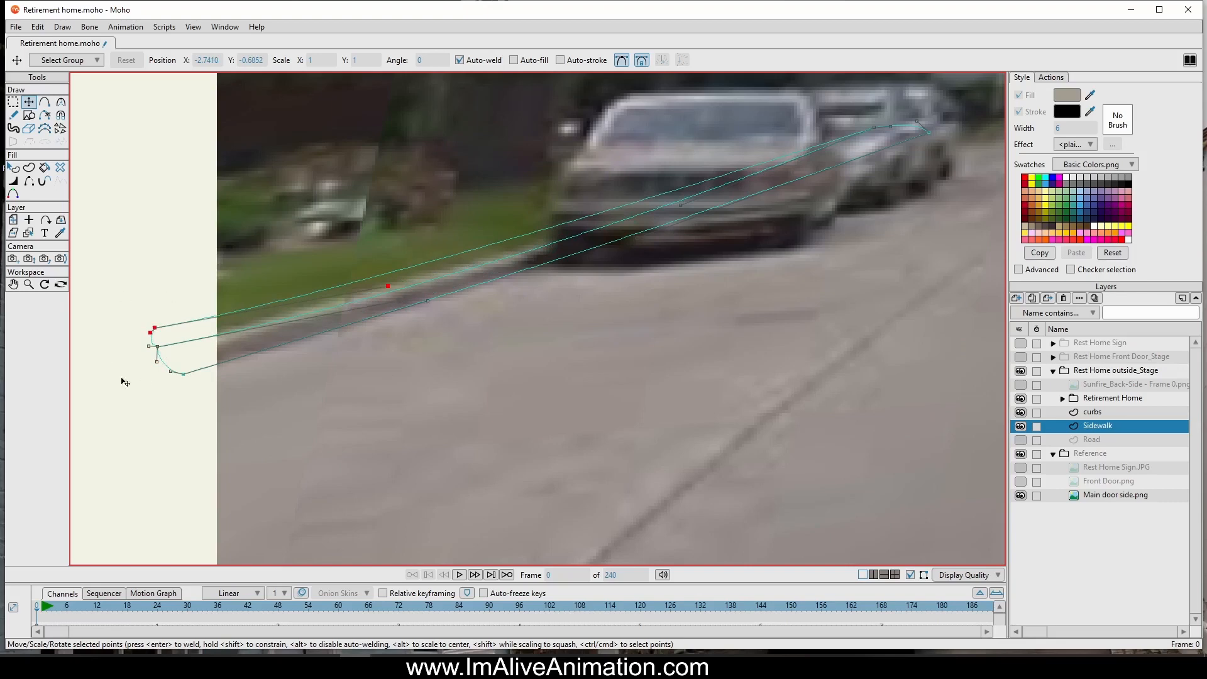
# Step: Shift the far-end point and handles of the upper curb curve farther along behind the parked cars
pyautogui.scroll(-2, 591, 326)
pyautogui.scroll(2, 660, 258)
pyautogui.moveTo(660, 258); pyautogui.dragTo(398, 356)
pyautogui.scroll(1, 556, 327)
pyautogui.moveTo(556, 327); pyautogui.dragTo(454, 334)
pyautogui.scroll(1, 362, 357)
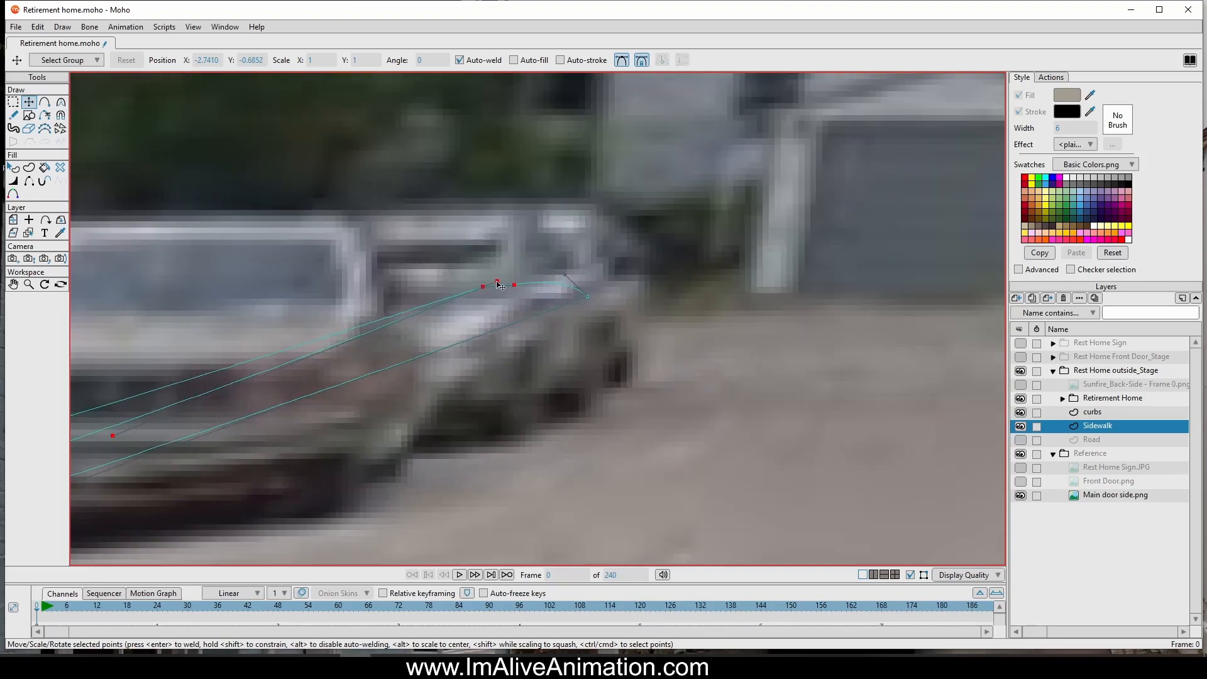
pyautogui.moveTo(510, 283)
pyautogui.mouseDown()
pyautogui.moveTo(459, 301)
pyautogui.moveTo(530, 295)
pyautogui.mouseUp()
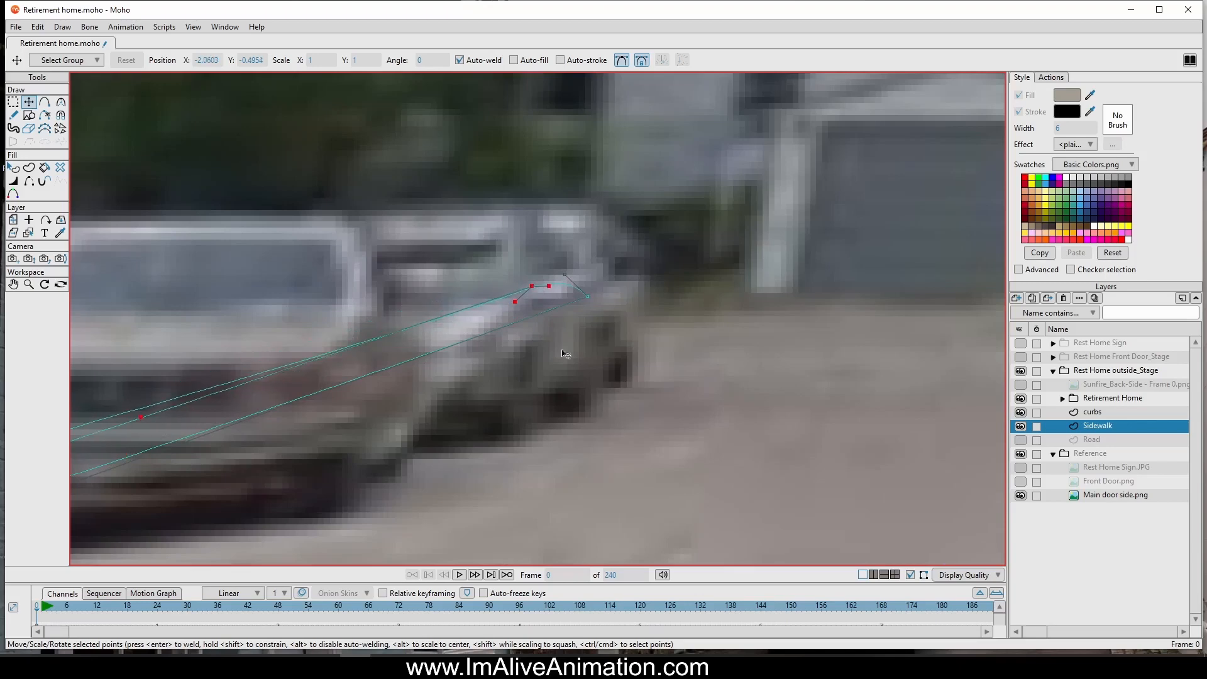
pyautogui.scroll(-3, 565, 354)
pyautogui.moveTo(402, 381); pyautogui.dragTo(574, 344)
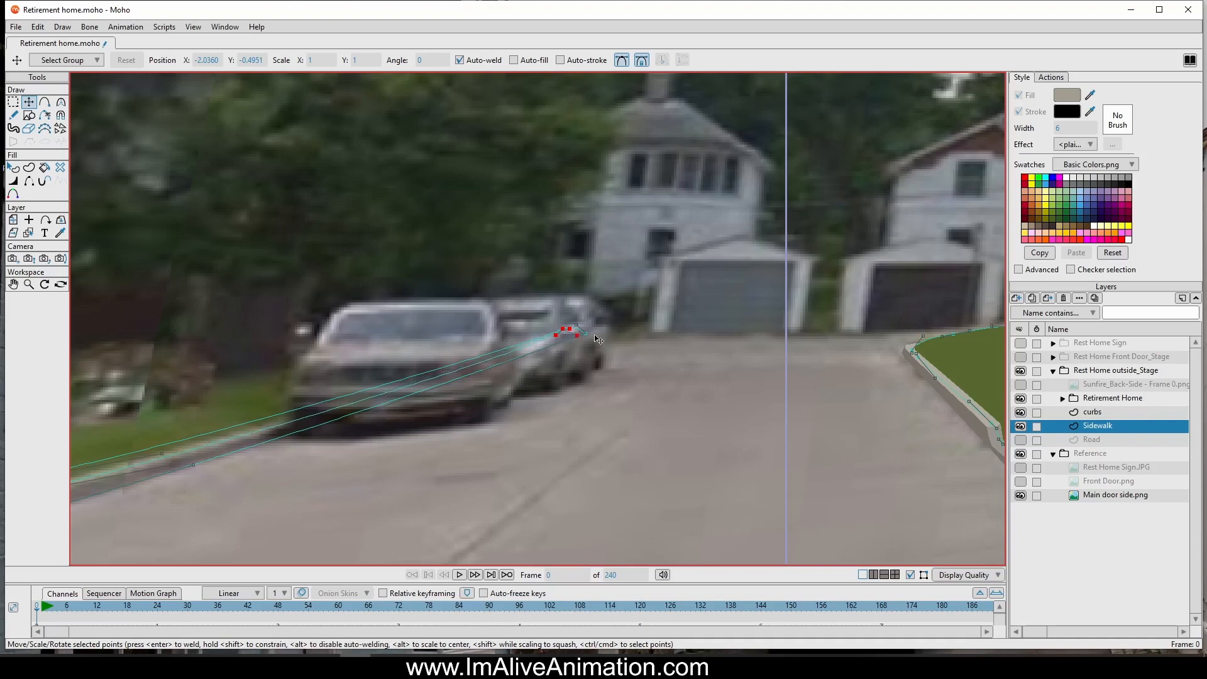
# Step: Lower the curb outline's far-end points together and reshape its lower edge with the end point's curve handle
pyautogui.click(13, 102)
pyautogui.scroll(-2, 658, 310)
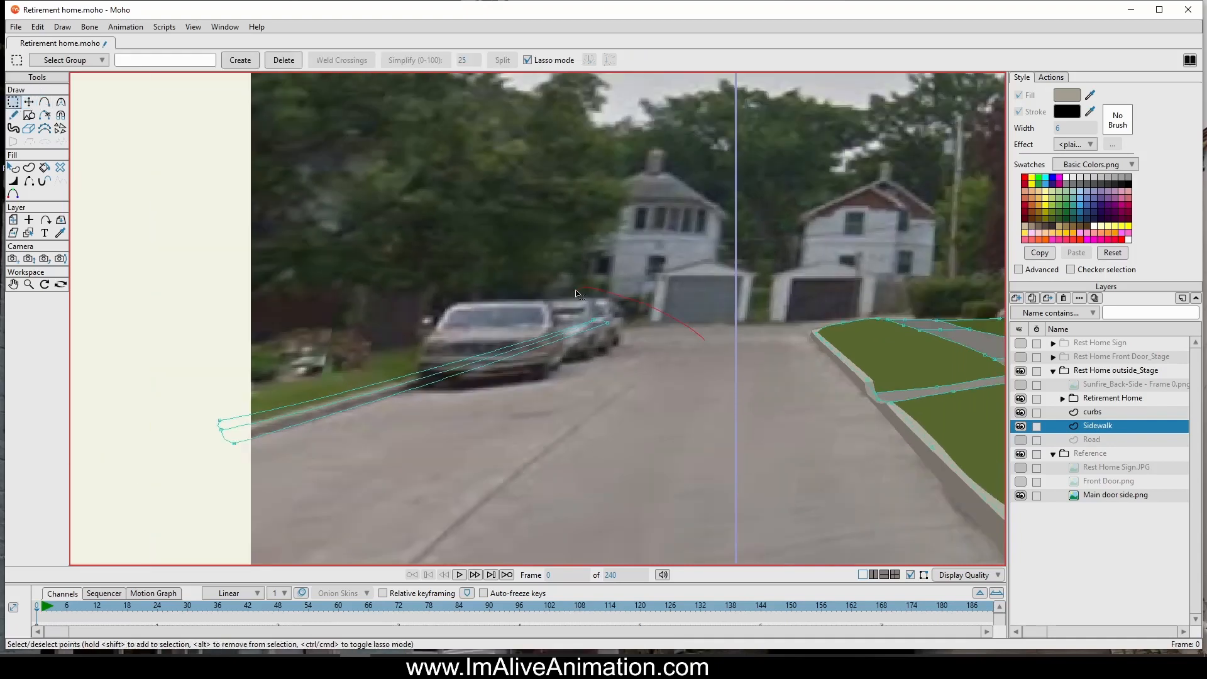
pyautogui.click(29, 102)
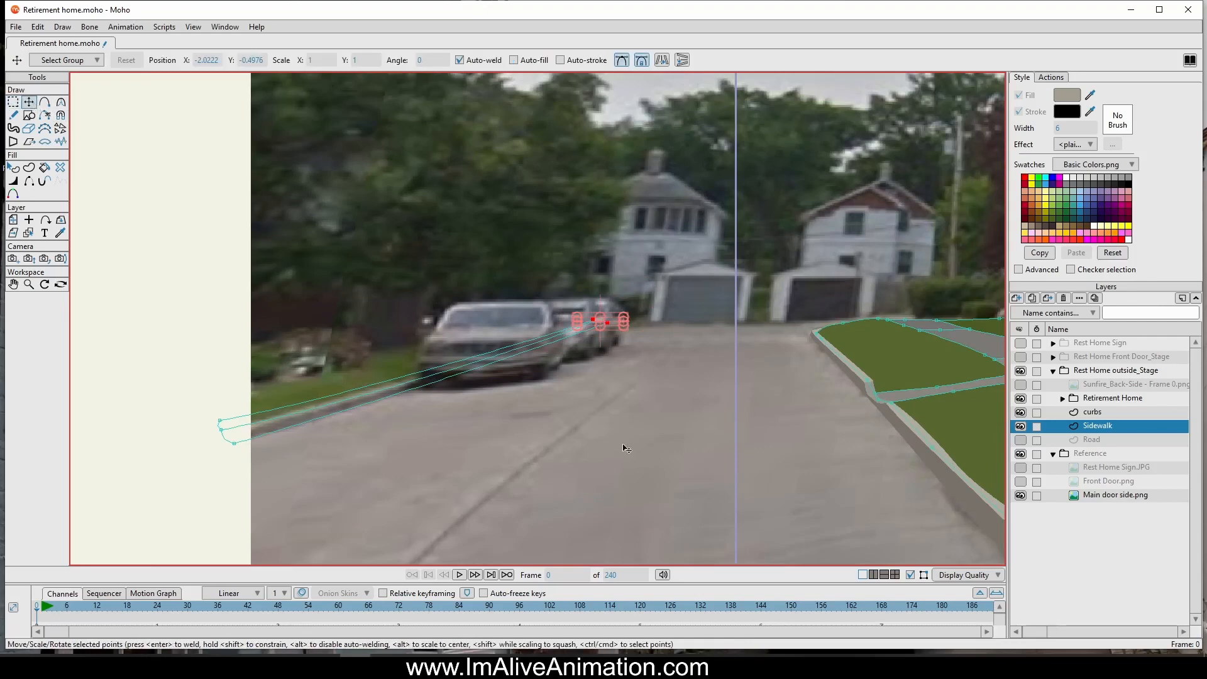
pyautogui.moveTo(623, 416); pyautogui.dragTo(628, 415)
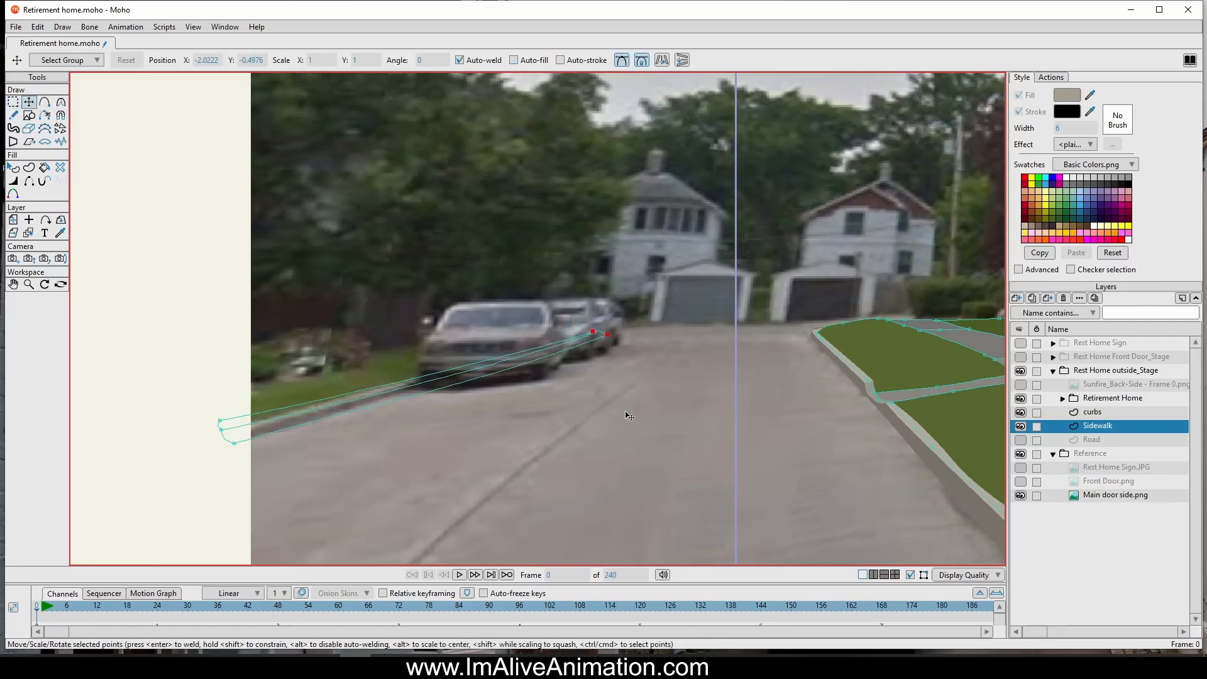
pyautogui.scroll(3, 589, 351)
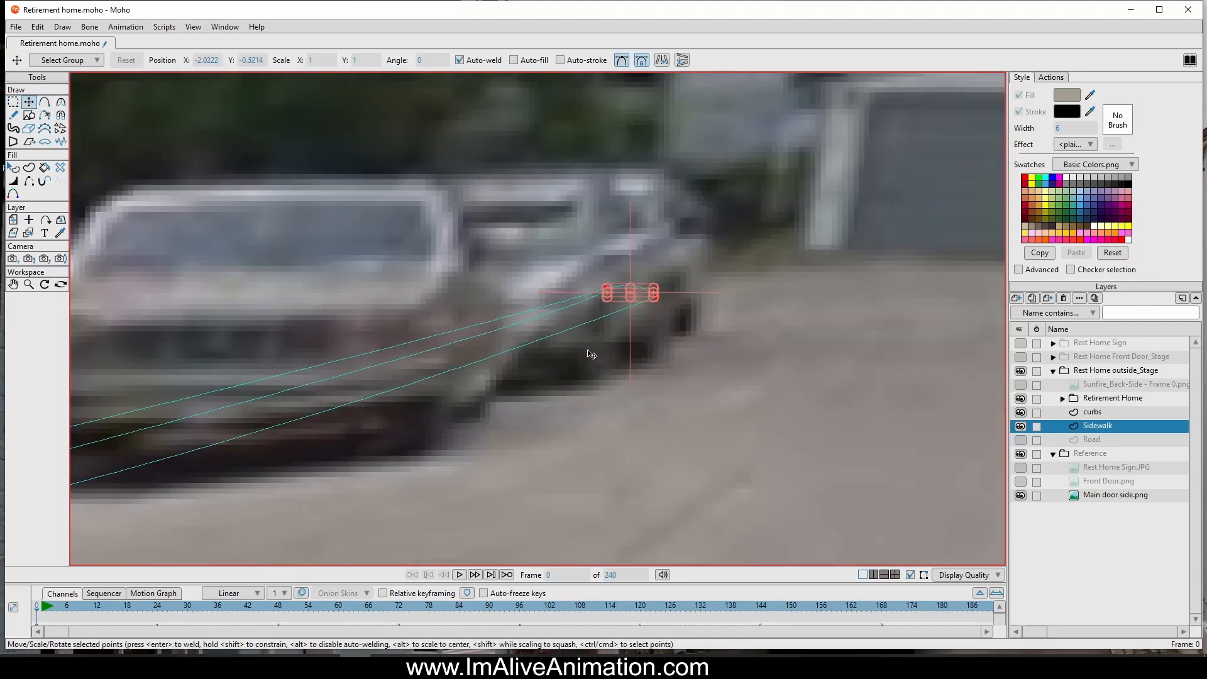
pyautogui.click(605, 288)
pyautogui.moveTo(591, 307); pyautogui.dragTo(640, 298)
pyautogui.moveTo(167, 422); pyautogui.dragTo(188, 459)
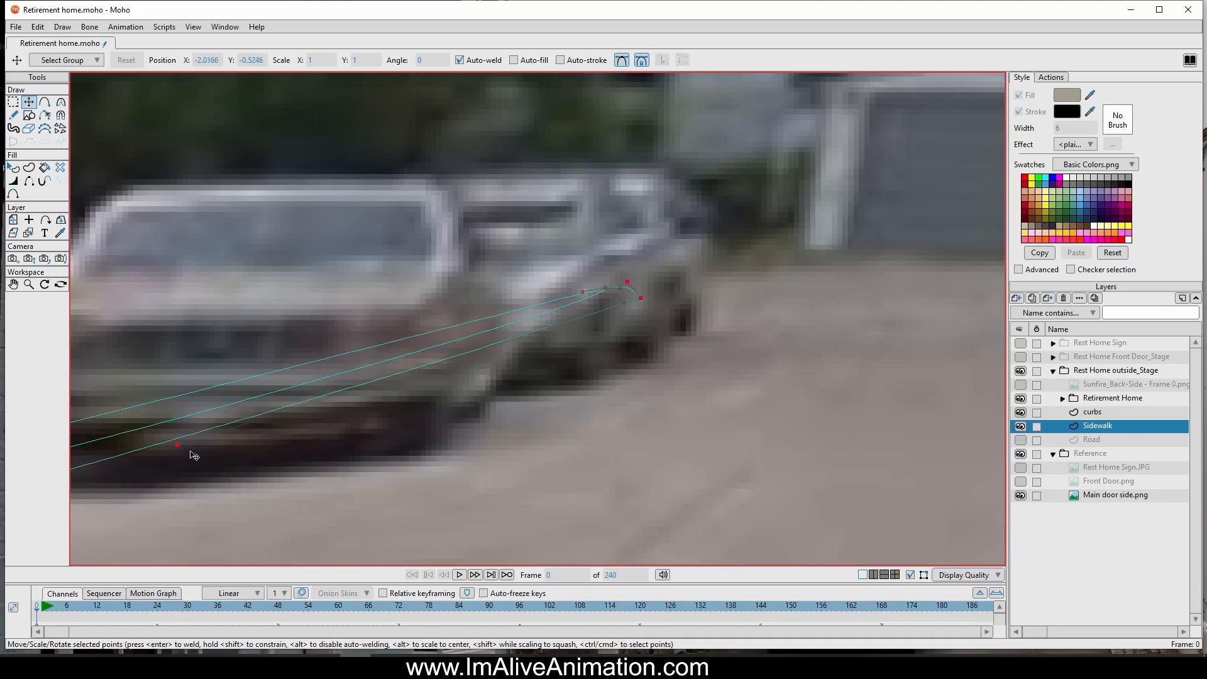
pyautogui.scroll(-5, 194, 456)
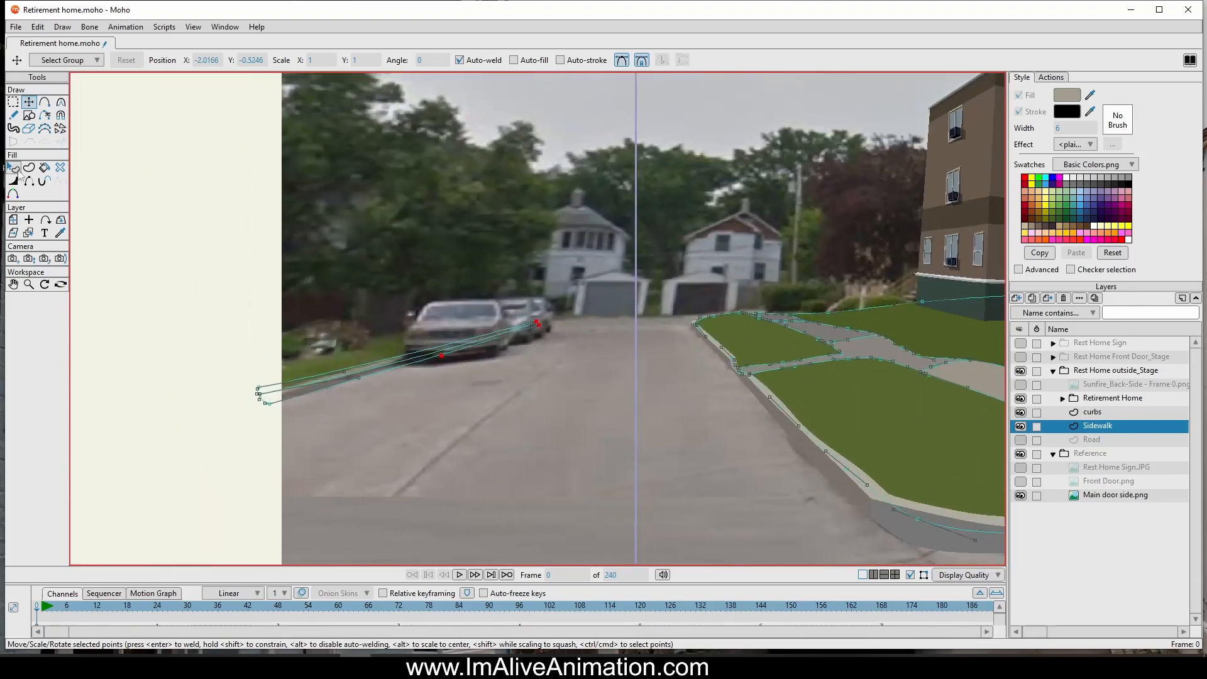
# Step: Create a fill from the lower curb strip across the street and colour it with the dark gray of the opposite curb's side face
pyautogui.click(28, 167)
pyautogui.scroll(3, 277, 404)
pyautogui.moveTo(321, 412)
pyautogui.mouseDown()
pyautogui.moveTo(250, 388)
pyautogui.moveTo(333, 440)
pyautogui.moveTo(321, 415)
pyautogui.mouseUp()
pyautogui.scroll(4, 537, 412)
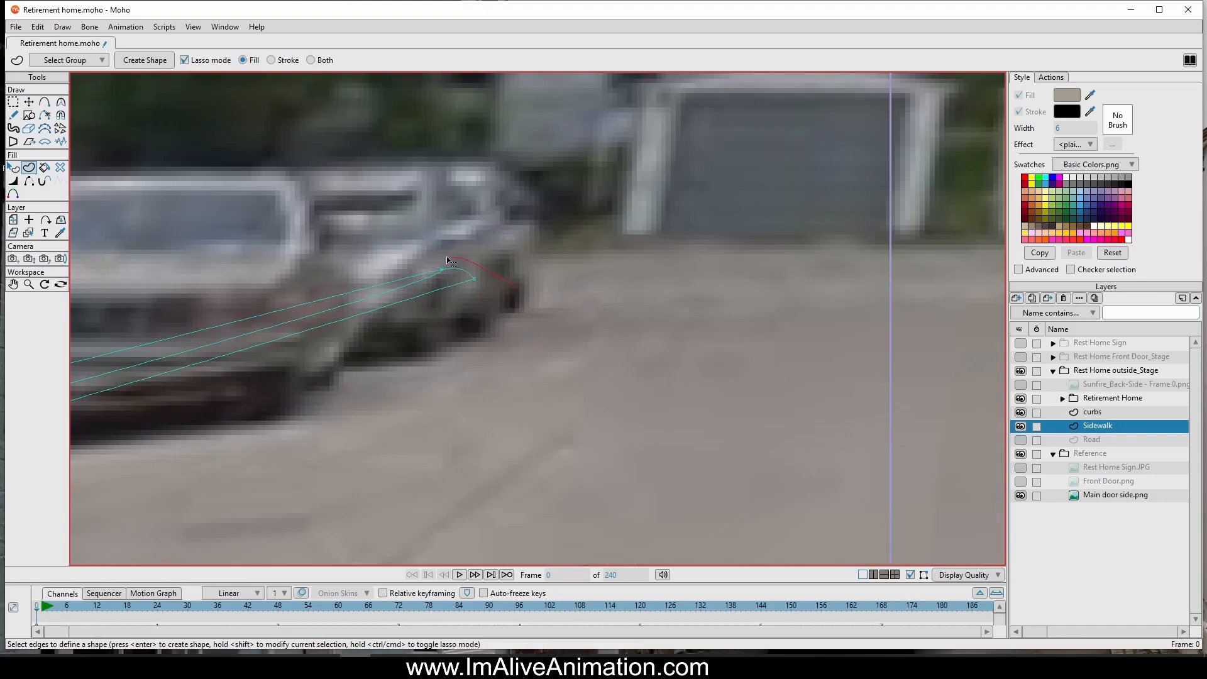
pyautogui.moveTo(448, 259); pyautogui.dragTo(440, 272)
pyautogui.click(142, 60)
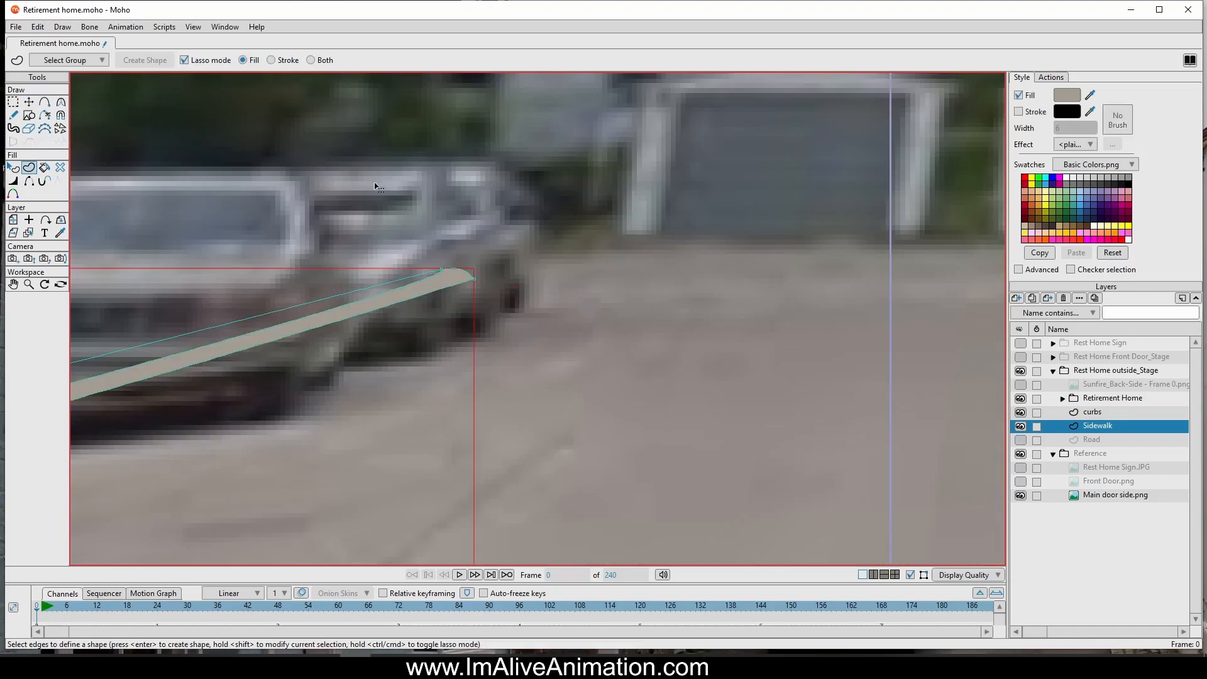
pyautogui.scroll(-4, 377, 187)
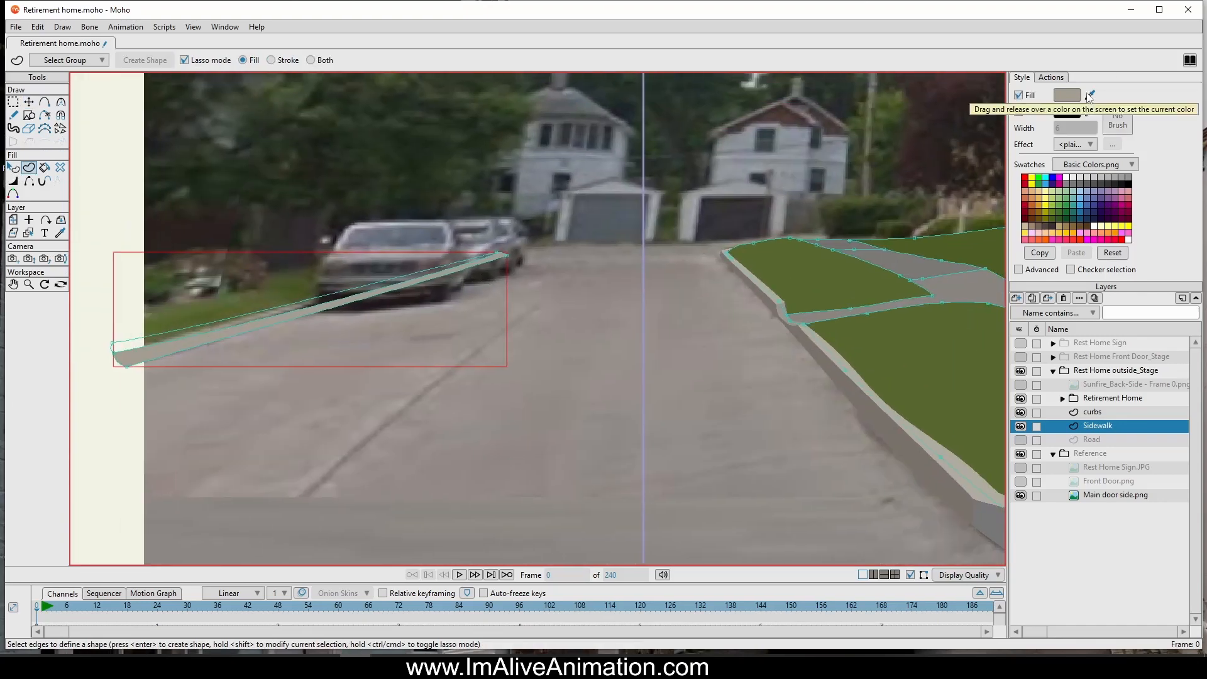
pyautogui.moveTo(1091, 95); pyautogui.dragTo(877, 421)
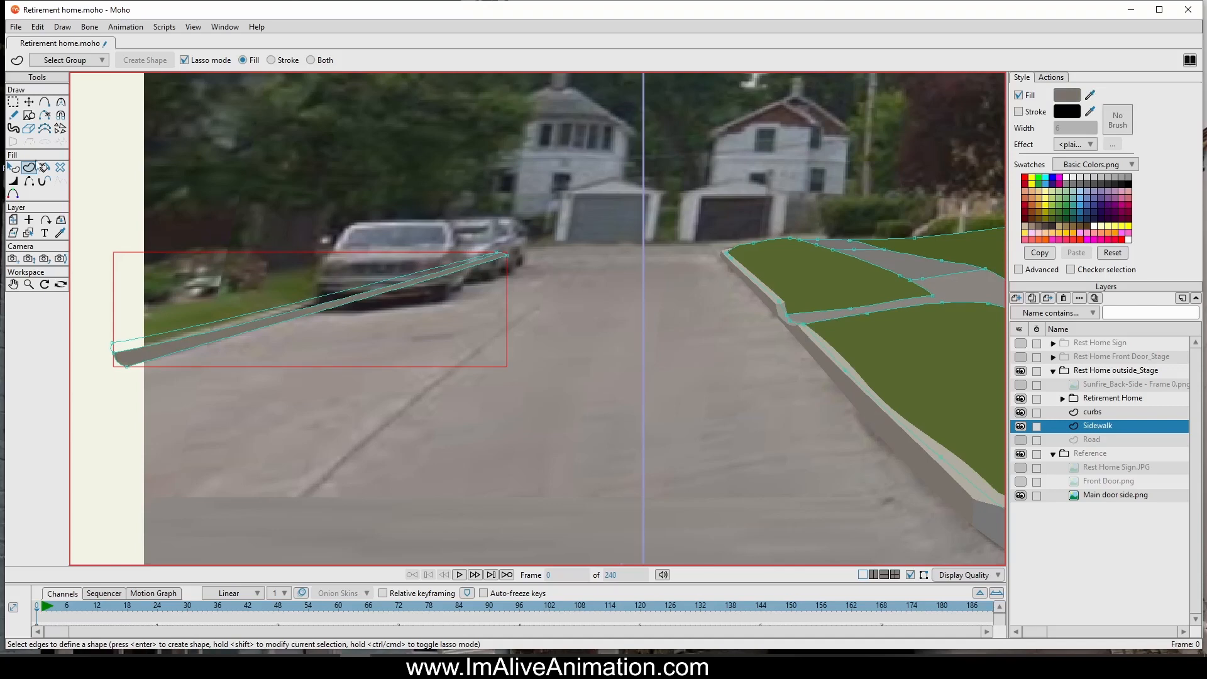
# Step: Create a fill from the upper curb strip and colour it with the light gray sampled from the opposite curb's top
pyautogui.scroll(2, 132, 302)
pyautogui.moveTo(82, 301)
pyautogui.mouseDown()
pyautogui.moveTo(83, 365)
pyautogui.moveTo(98, 372)
pyautogui.moveTo(291, 338)
pyautogui.moveTo(442, 287)
pyautogui.mouseUp()
pyautogui.moveTo(542, 253)
pyautogui.mouseDown()
pyautogui.moveTo(573, 254)
pyautogui.moveTo(425, 222)
pyautogui.moveTo(225, 207)
pyautogui.mouseUp()
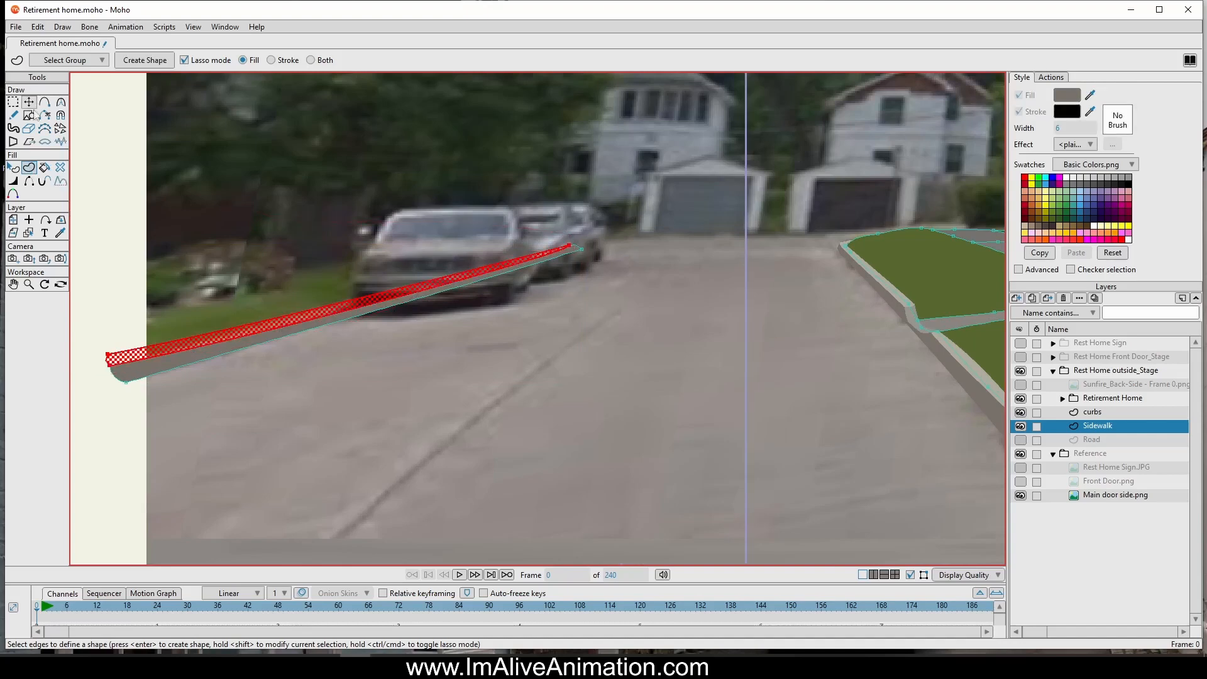
pyautogui.click(156, 61)
pyautogui.click(1090, 95)
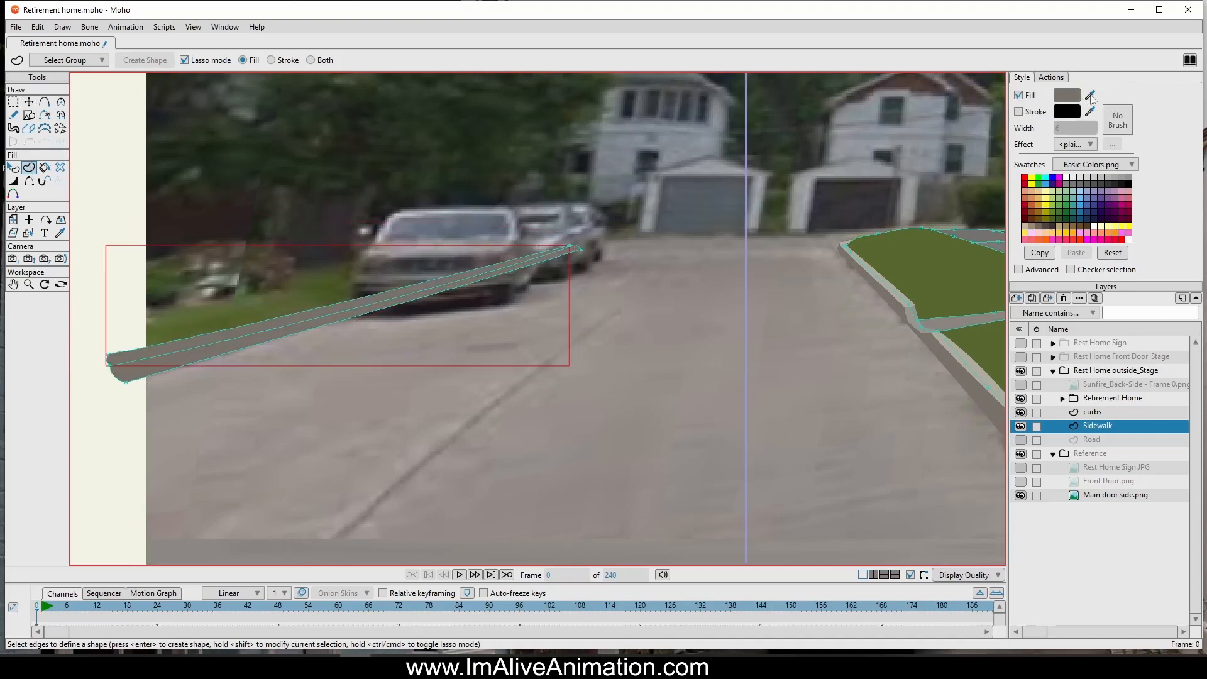
pyautogui.click(494, 281)
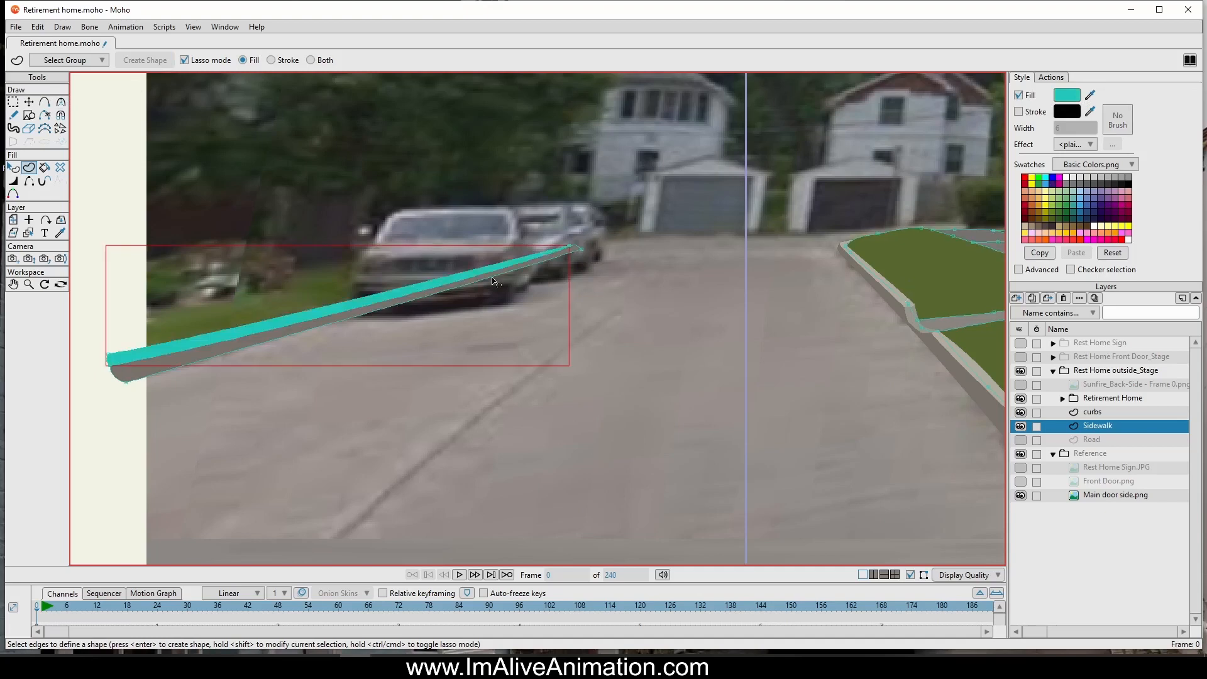
pyautogui.click(1090, 95)
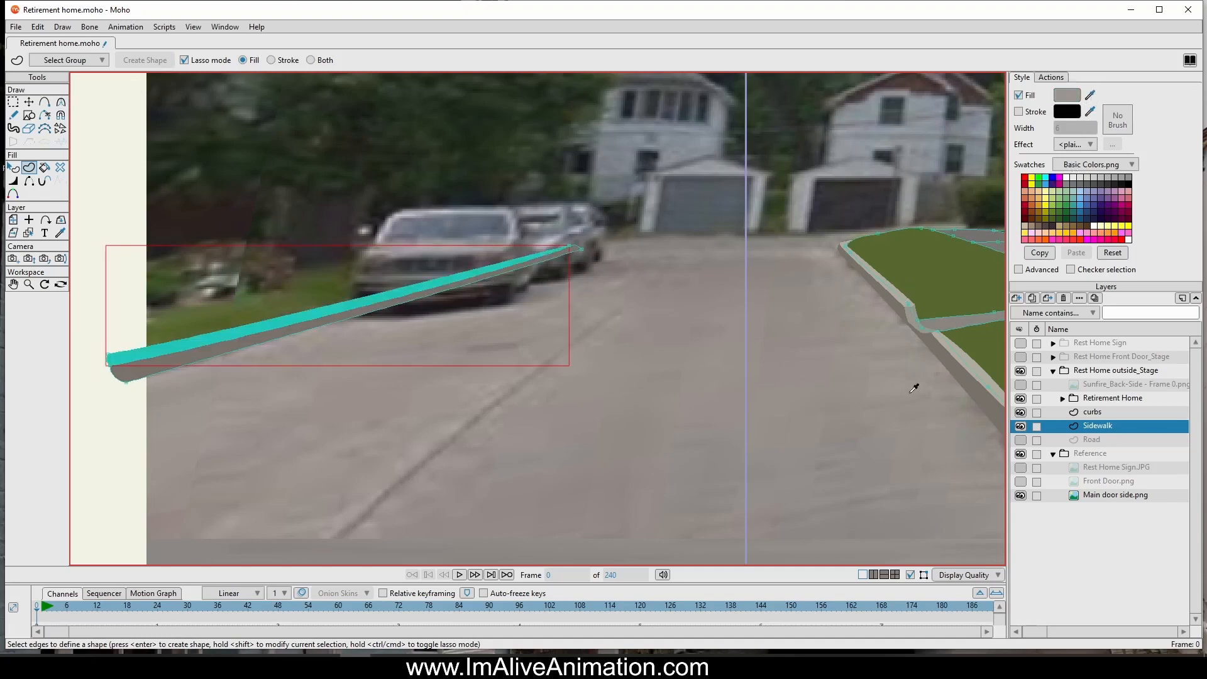
pyautogui.click(974, 358)
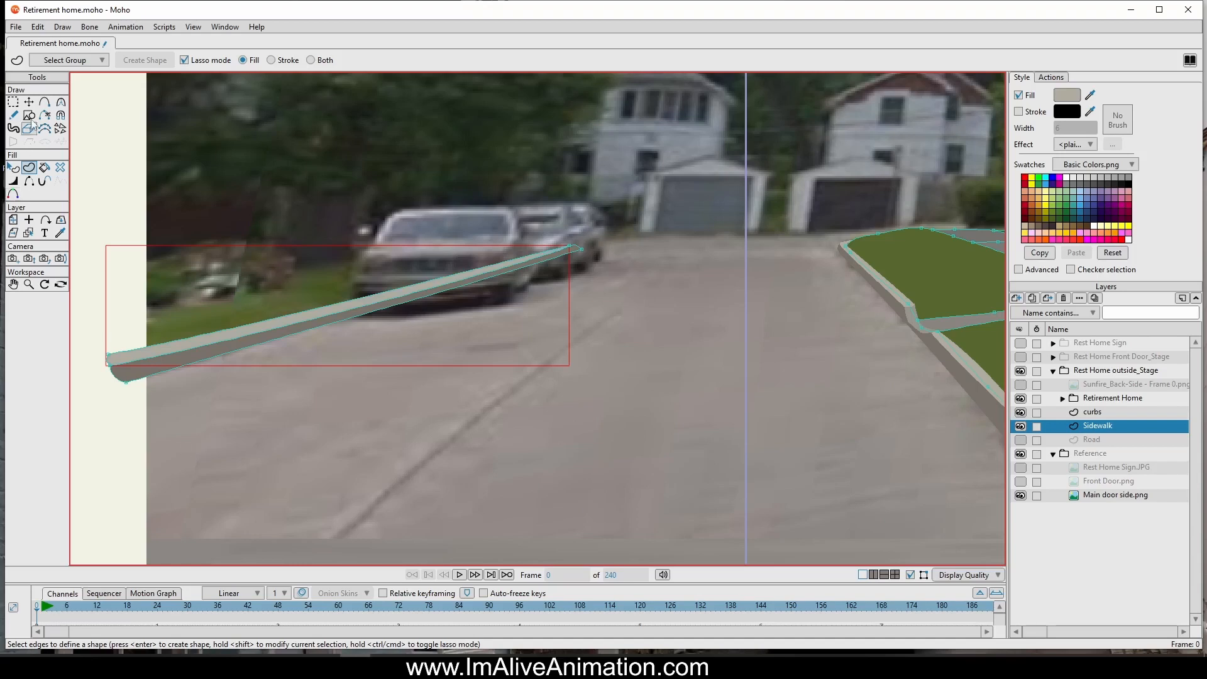
# Step: Draw a grass outline from the curb's far end, over the cars and past the photo's edge, back to the curb's near end
pyautogui.click(44, 102)
pyautogui.moveTo(575, 246); pyautogui.dragTo(63, 304)
pyautogui.scroll(-5, 584, 498)
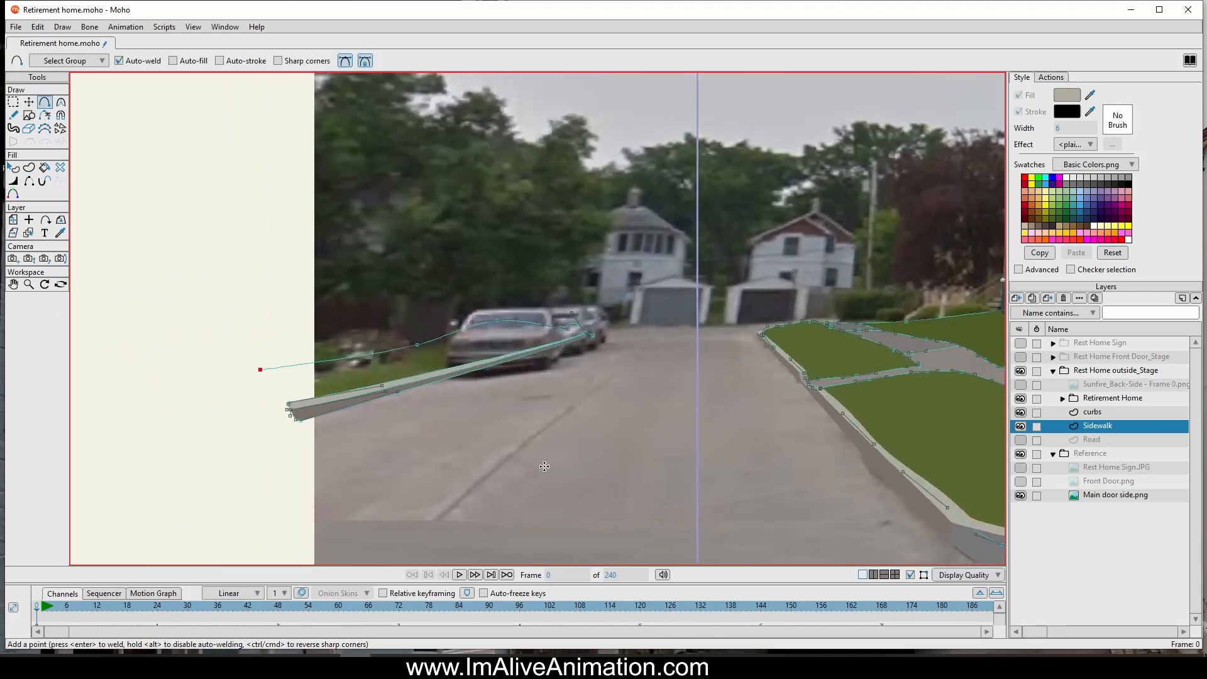
pyautogui.scroll(6, 321, 433)
pyautogui.moveTo(214, 331)
pyautogui.mouseDown()
pyautogui.moveTo(232, 365)
pyautogui.moveTo(212, 354)
pyautogui.mouseUp()
# Step: Smooth the grass outline by adjusting the curve handles beyond the photo's edge and above the parked cars
pyautogui.click(29, 103)
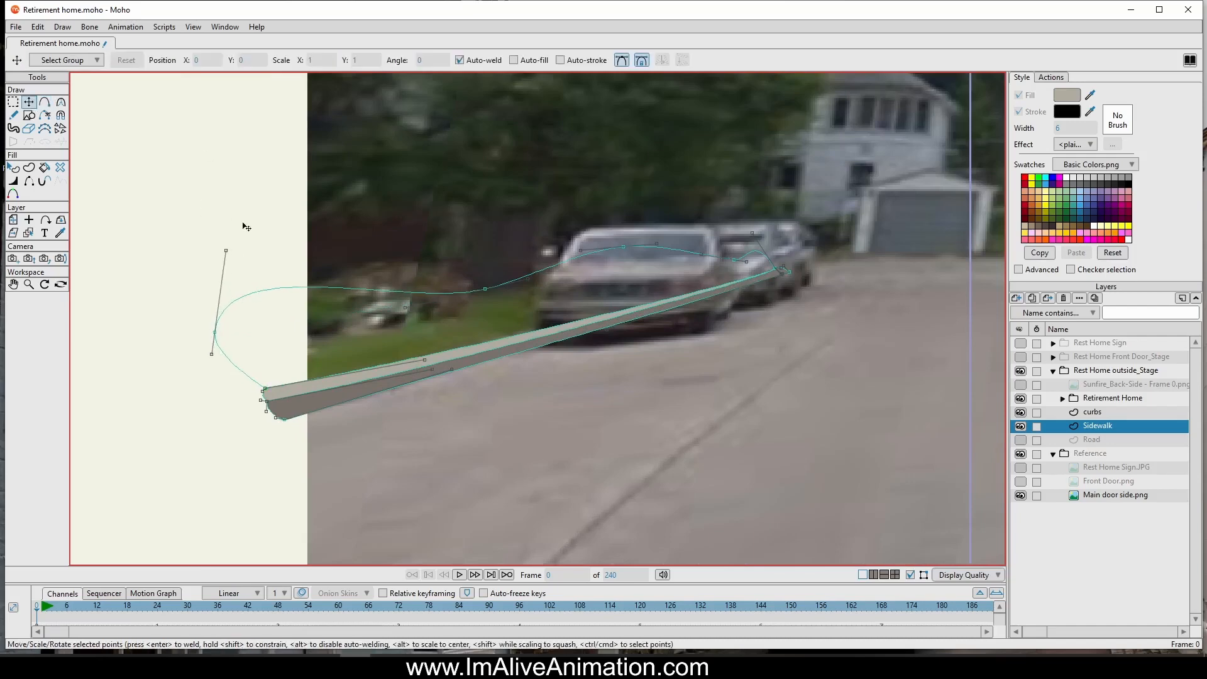
pyautogui.moveTo(225, 251); pyautogui.dragTo(359, 304)
pyautogui.moveTo(630, 419); pyautogui.dragTo(494, 505)
pyautogui.scroll(3, 708, 401)
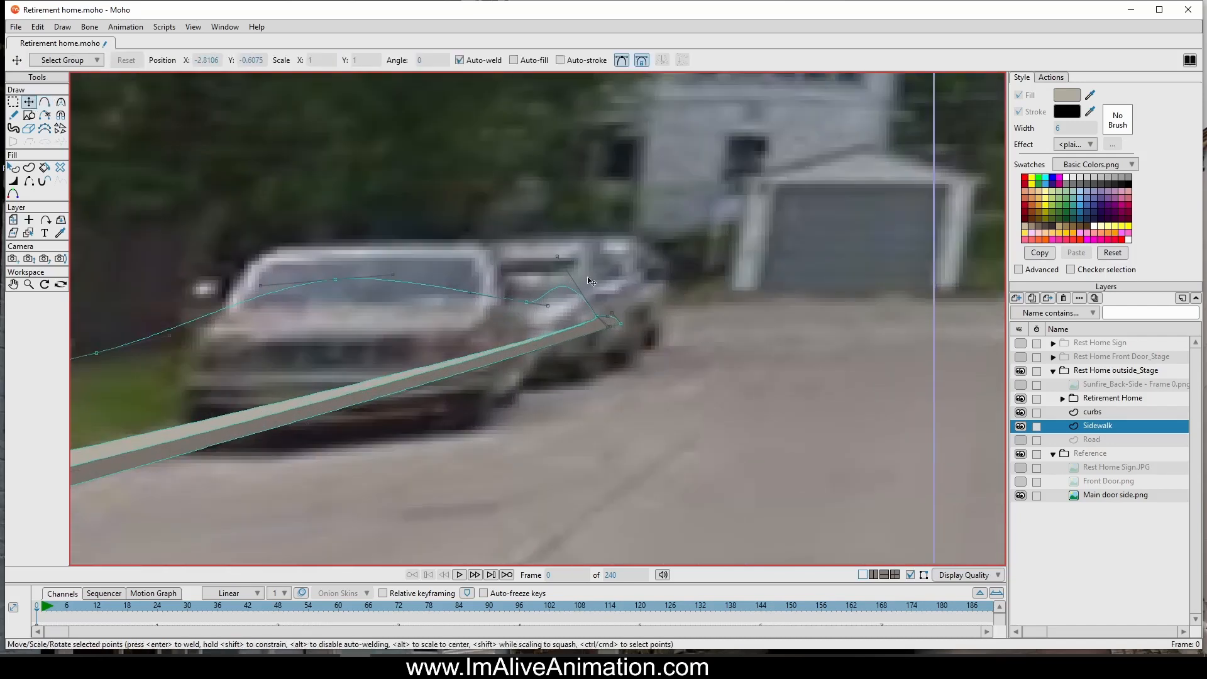
pyautogui.moveTo(557, 256); pyautogui.dragTo(518, 302)
pyautogui.moveTo(317, 277); pyautogui.dragTo(397, 294)
pyautogui.moveTo(519, 304); pyautogui.dragTo(581, 280)
pyautogui.scroll(5, 575, 324)
# Step: Select only the edges enclosing the grass area above the light curb strip and create a filled shape from them
pyautogui.click(29, 167)
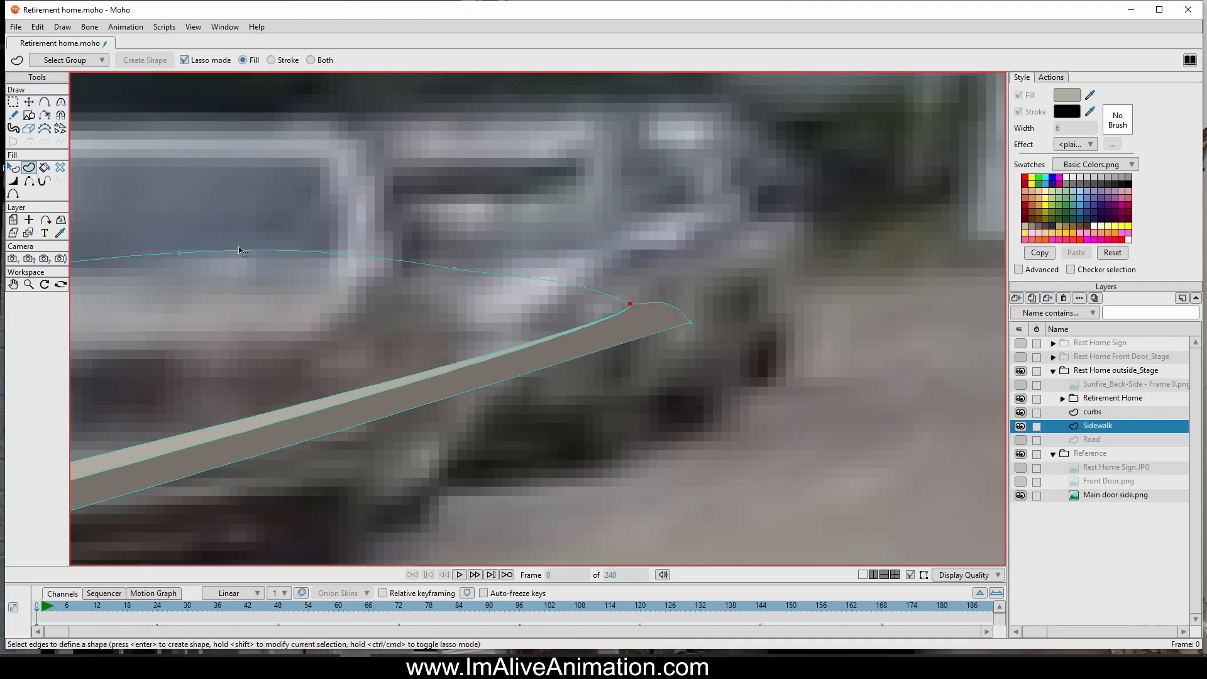
pyautogui.click(246, 251)
pyautogui.scroll(-3, 251, 275)
pyautogui.moveTo(250, 273); pyautogui.dragTo(649, 225)
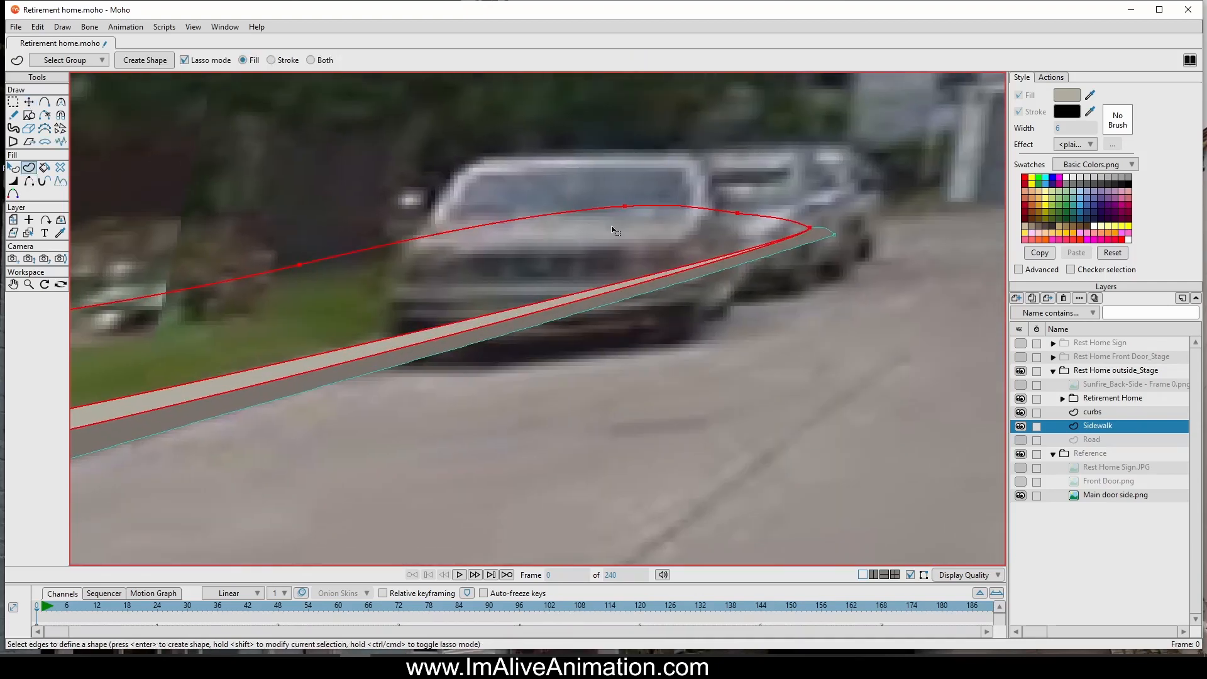
pyautogui.scroll(-3, 381, 214)
pyautogui.moveTo(381, 213); pyautogui.dragTo(349, 272)
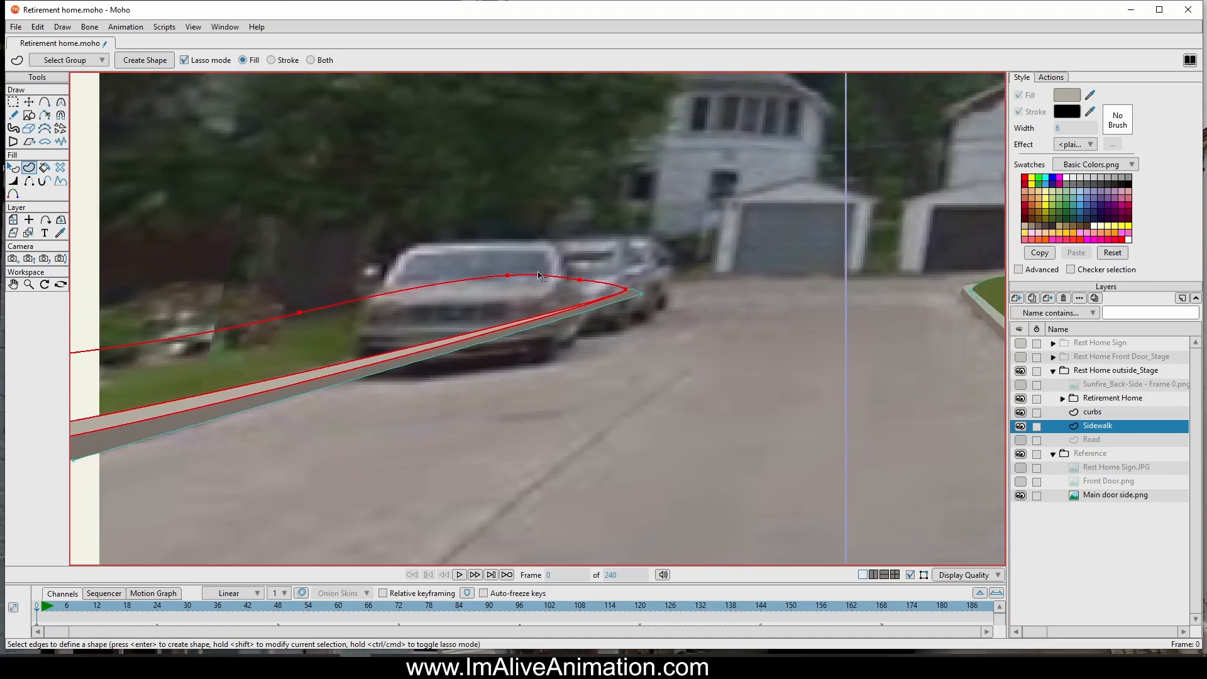
pyautogui.scroll(3, 538, 276)
pyautogui.scroll(-3, 527, 361)
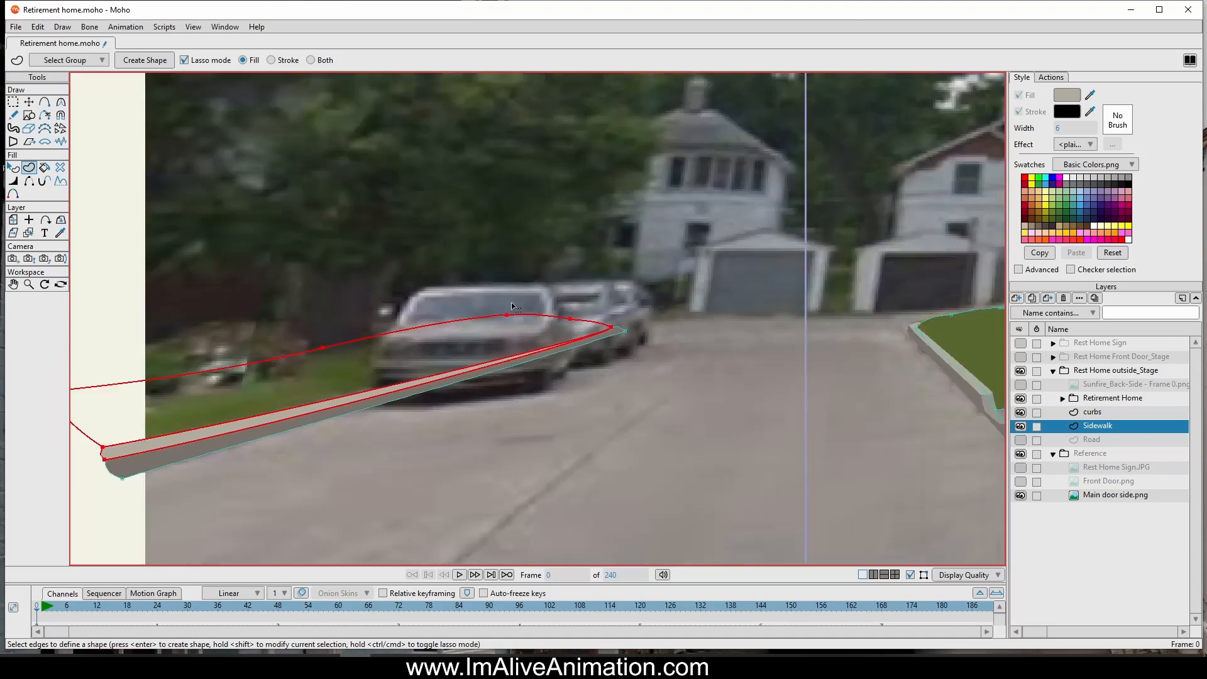
pyautogui.moveTo(515, 304); pyautogui.dragTo(591, 274)
pyautogui.scroll(2, 454, 344)
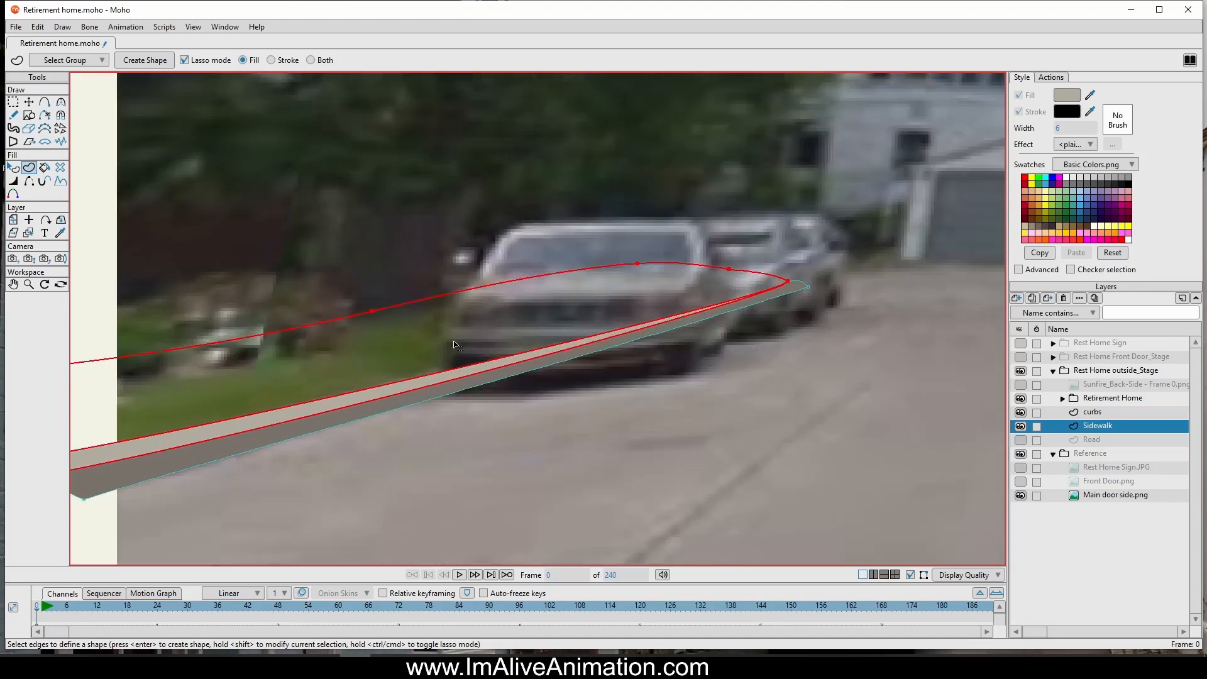
pyautogui.moveTo(310, 402); pyautogui.dragTo(389, 401)
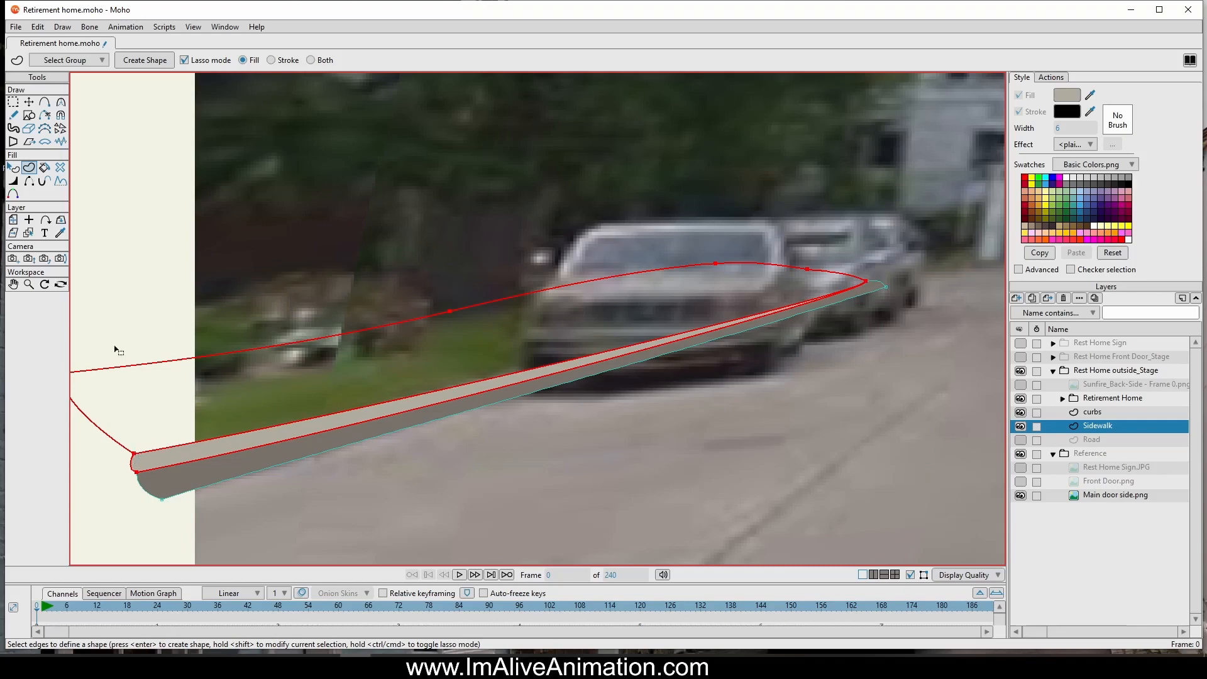
pyautogui.moveTo(205, 237); pyautogui.dragTo(341, 237)
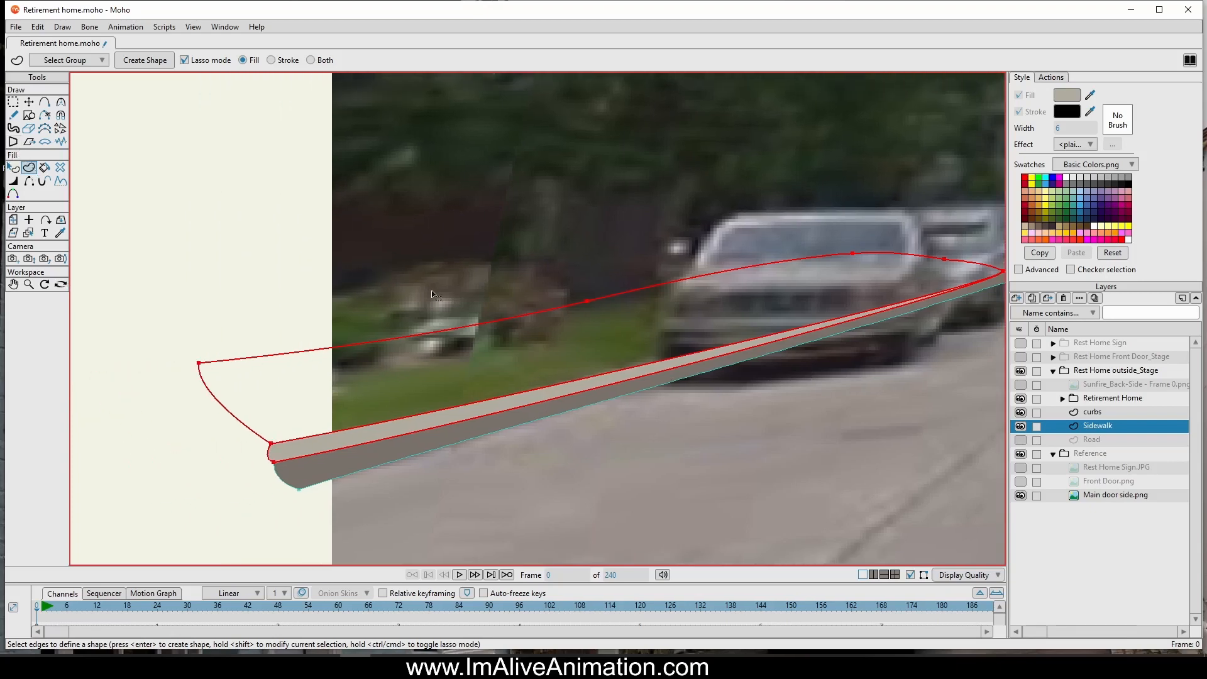
pyautogui.moveTo(431, 293); pyautogui.dragTo(363, 309)
pyautogui.moveTo(205, 297)
pyautogui.mouseDown()
pyautogui.moveTo(159, 310)
pyautogui.moveTo(70, 368)
pyautogui.moveTo(98, 441)
pyautogui.moveTo(152, 462)
pyautogui.mouseUp()
pyautogui.moveTo(142, 303)
pyautogui.mouseDown()
pyautogui.moveTo(153, 450)
pyautogui.moveTo(195, 464)
pyautogui.moveTo(939, 285)
pyautogui.moveTo(503, 252)
pyautogui.moveTo(165, 307)
pyautogui.mouseUp()
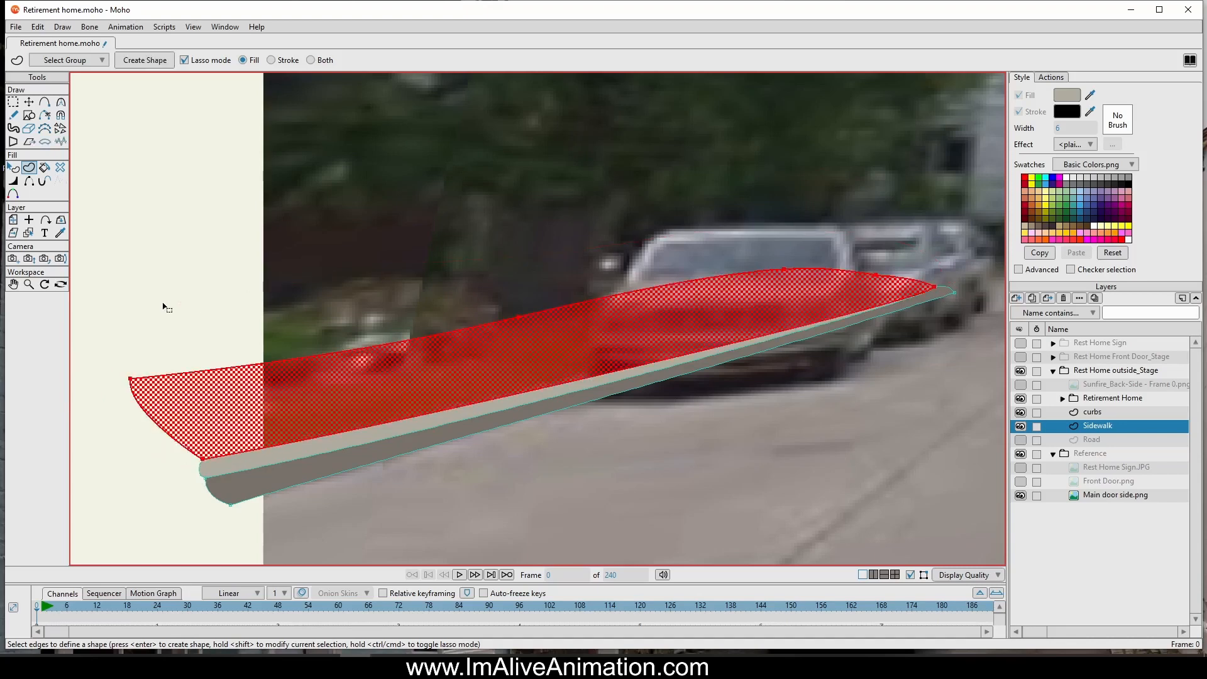
pyautogui.click(136, 61)
# Step: Fill the new grass shape with the green sampled from the opposite lawn, darkened to 414E21
pyautogui.click(13, 167)
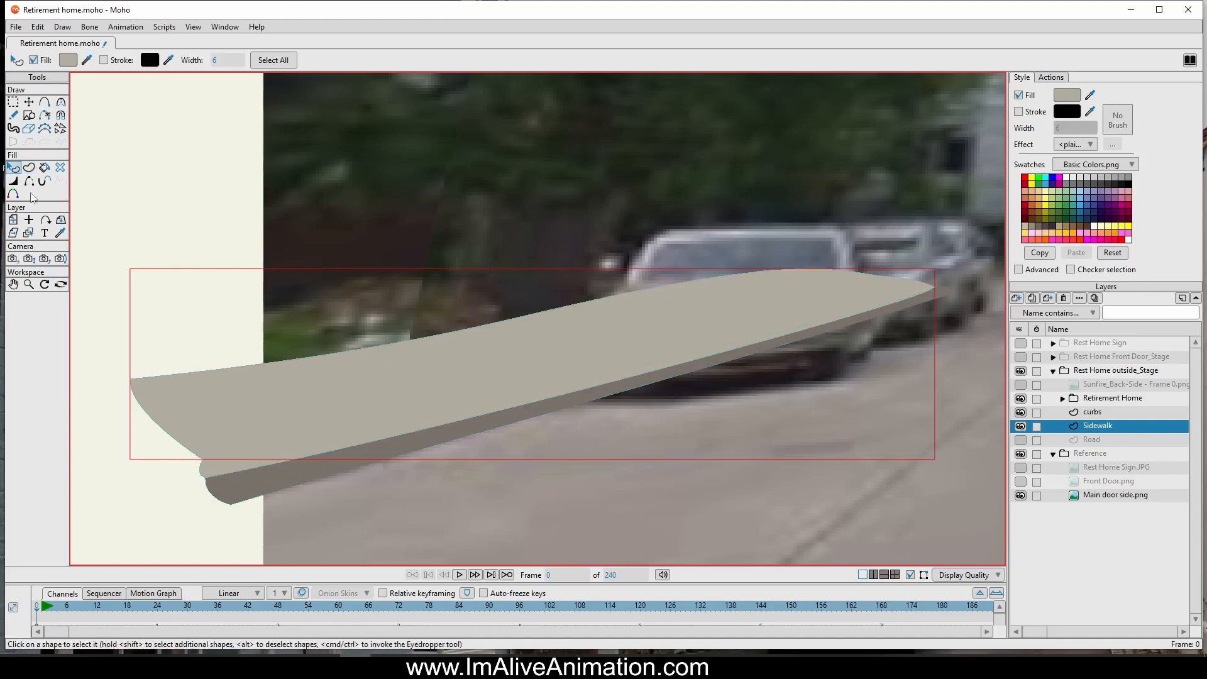
pyautogui.scroll(-4, 361, 396)
pyautogui.moveTo(449, 364); pyautogui.dragTo(212, 333)
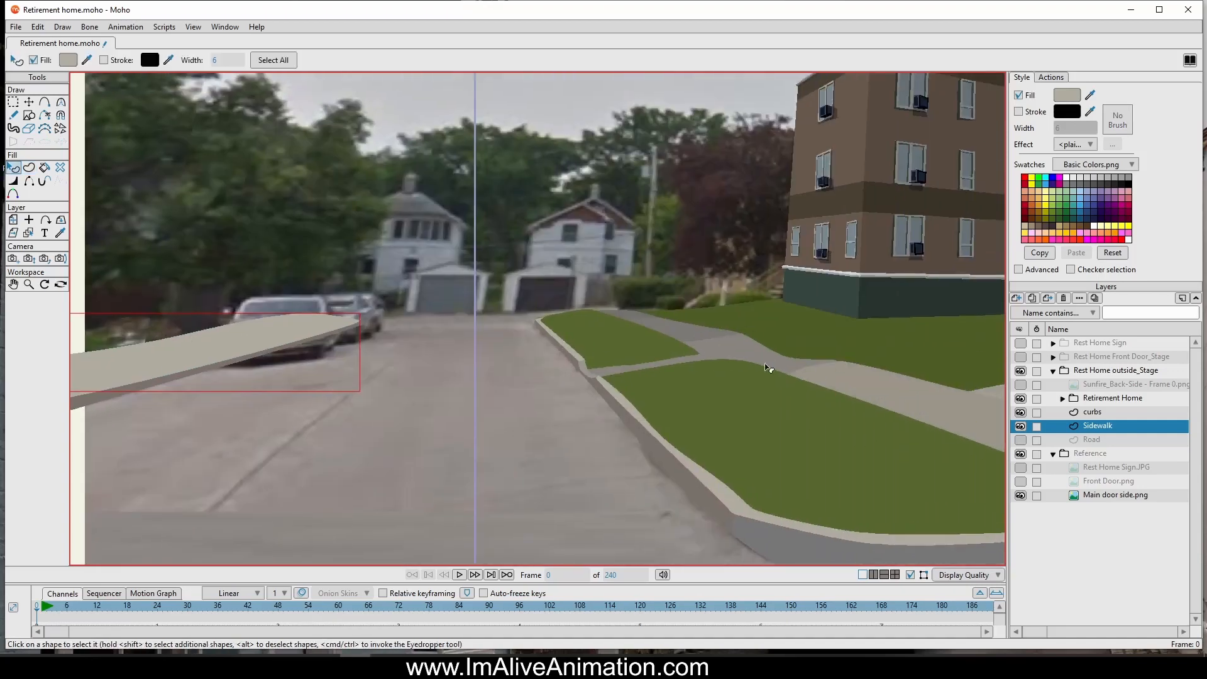
pyautogui.keyDown('ctrl'); pyautogui.click(758, 321); pyautogui.keyUp('ctrl')
pyautogui.click(1067, 95)
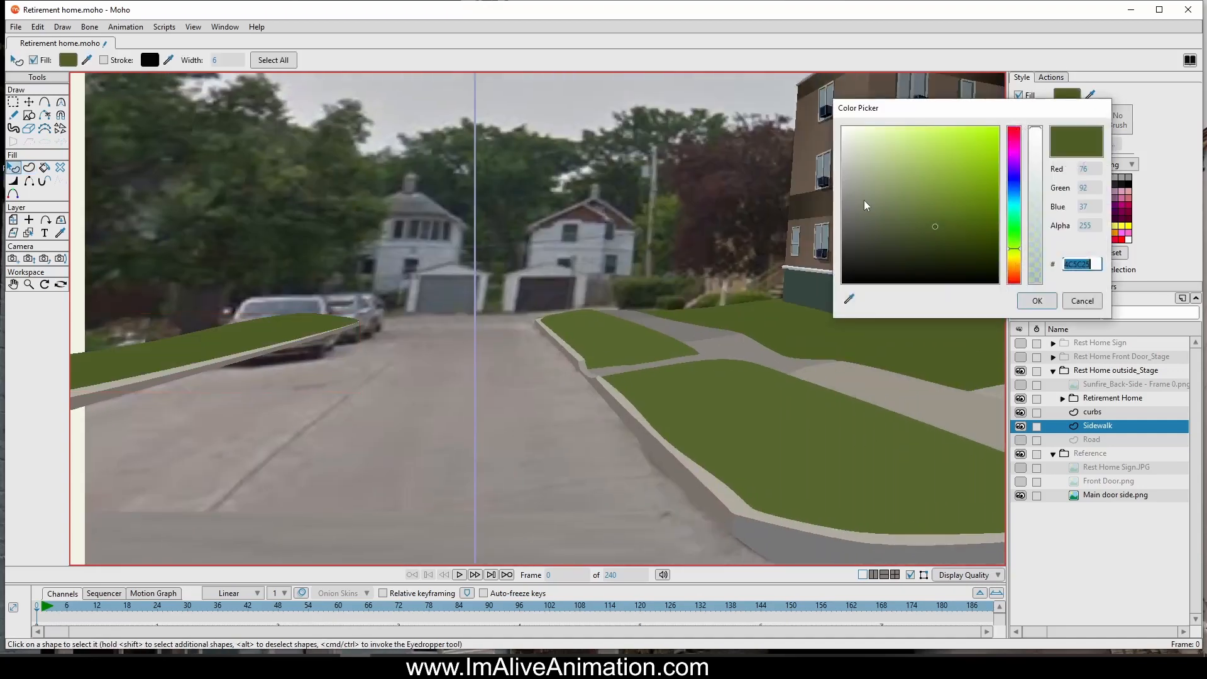
pyautogui.moveTo(866, 201); pyautogui.dragTo(935, 239)
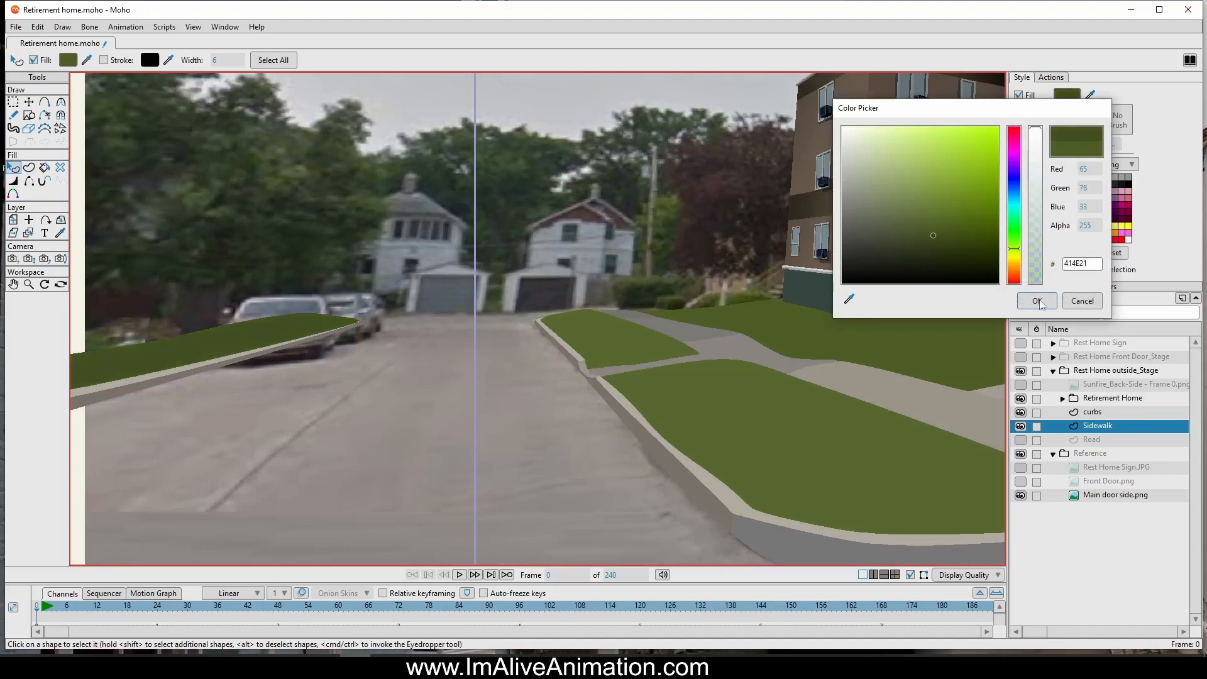
pyautogui.click(1037, 301)
# Step: Draw a closed, sharp-cornered fence outline above the new grass, extending past the photo's edge and overlapping the grass along its base
pyautogui.scroll(-2, 430, 323)
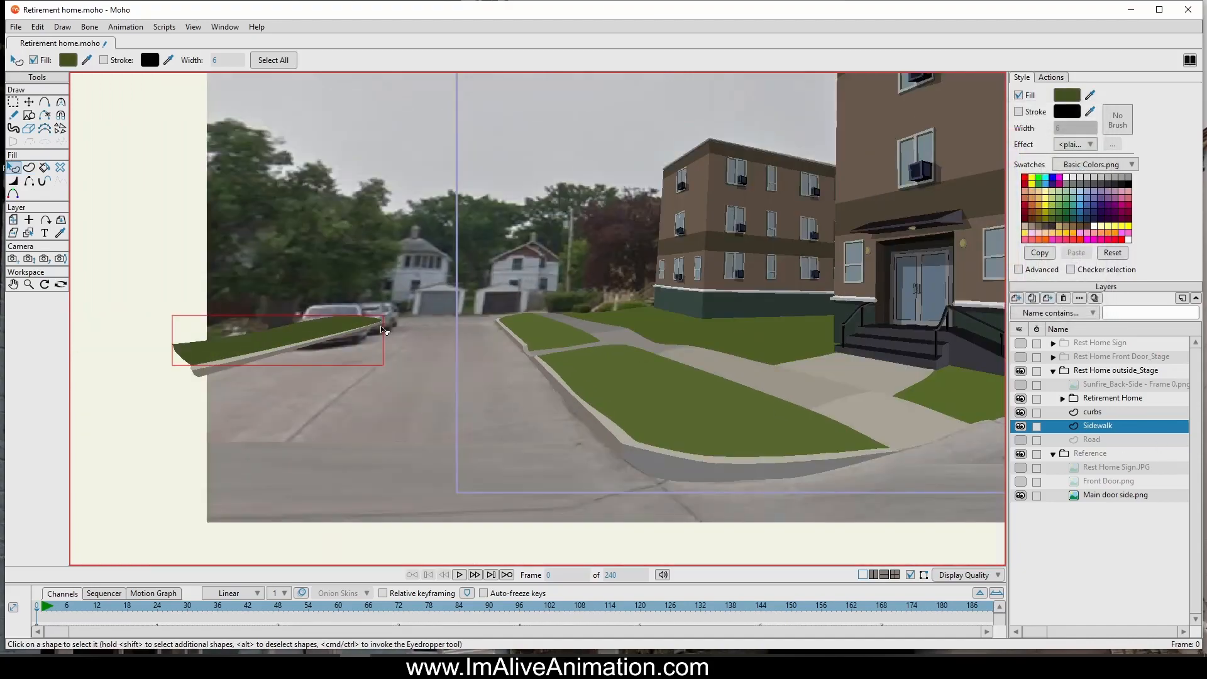
pyautogui.scroll(2, 383, 321)
pyautogui.click(44, 102)
pyautogui.moveTo(222, 261); pyautogui.dragTo(500, 263)
pyautogui.scroll(3, 500, 263)
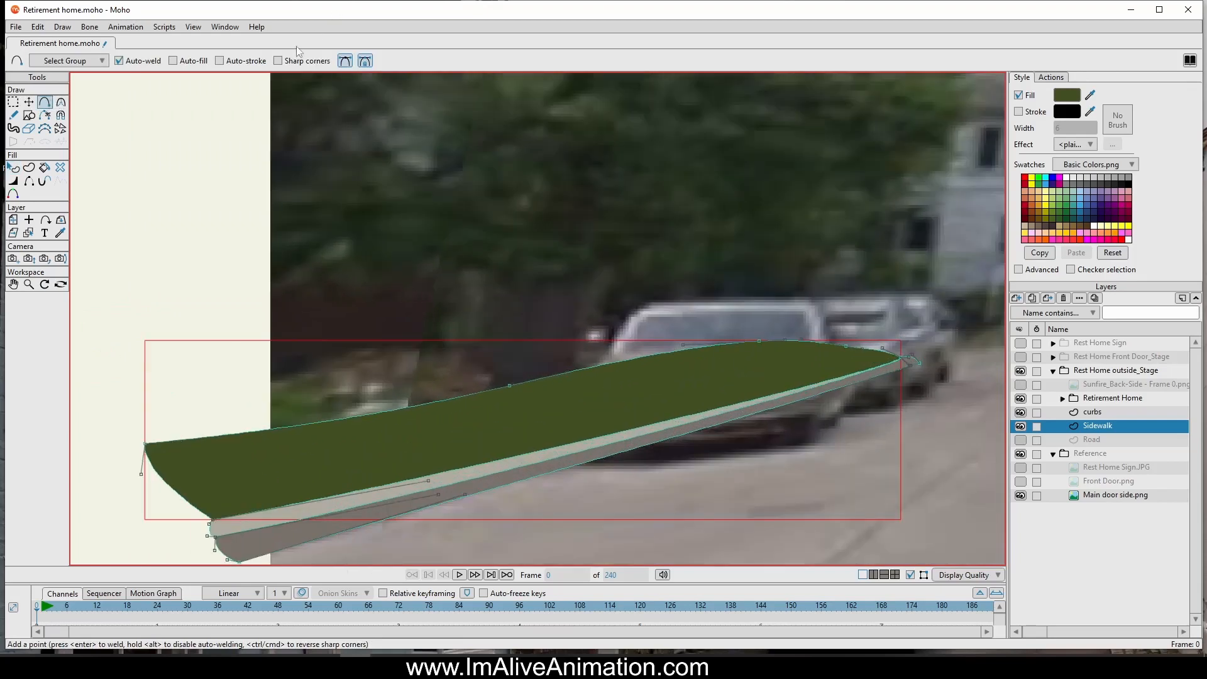
pyautogui.click(277, 61)
pyautogui.scroll(-3, 423, 202)
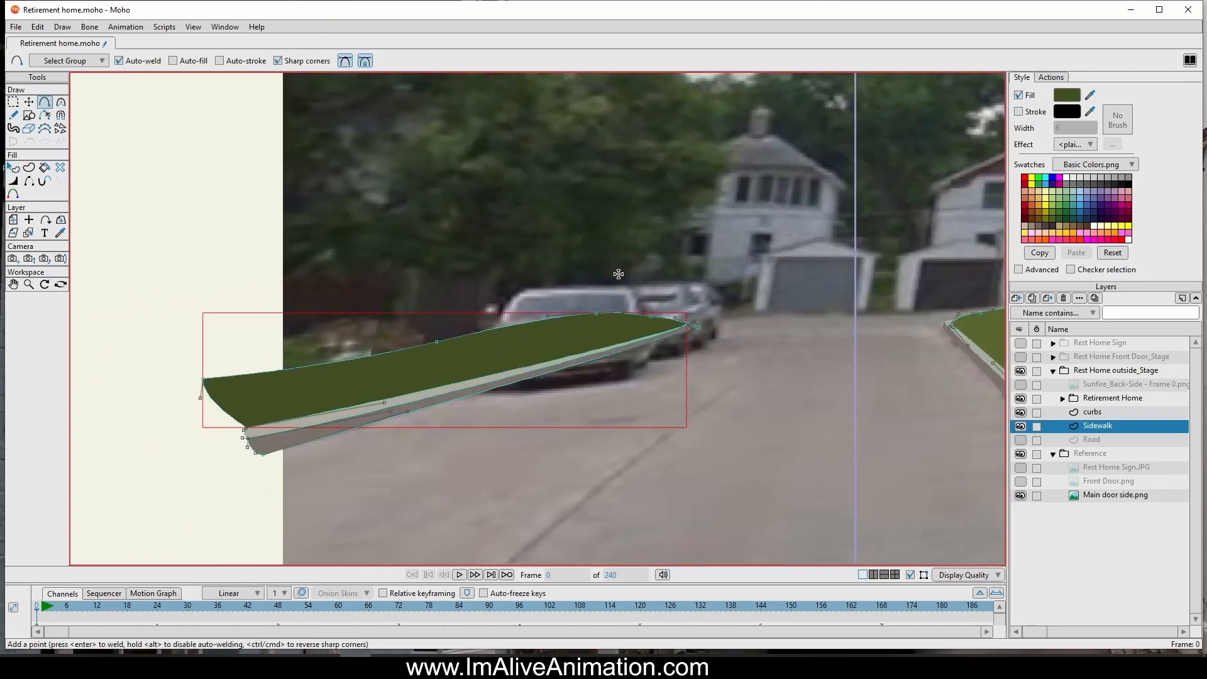
pyautogui.moveTo(622, 265); pyautogui.dragTo(625, 326)
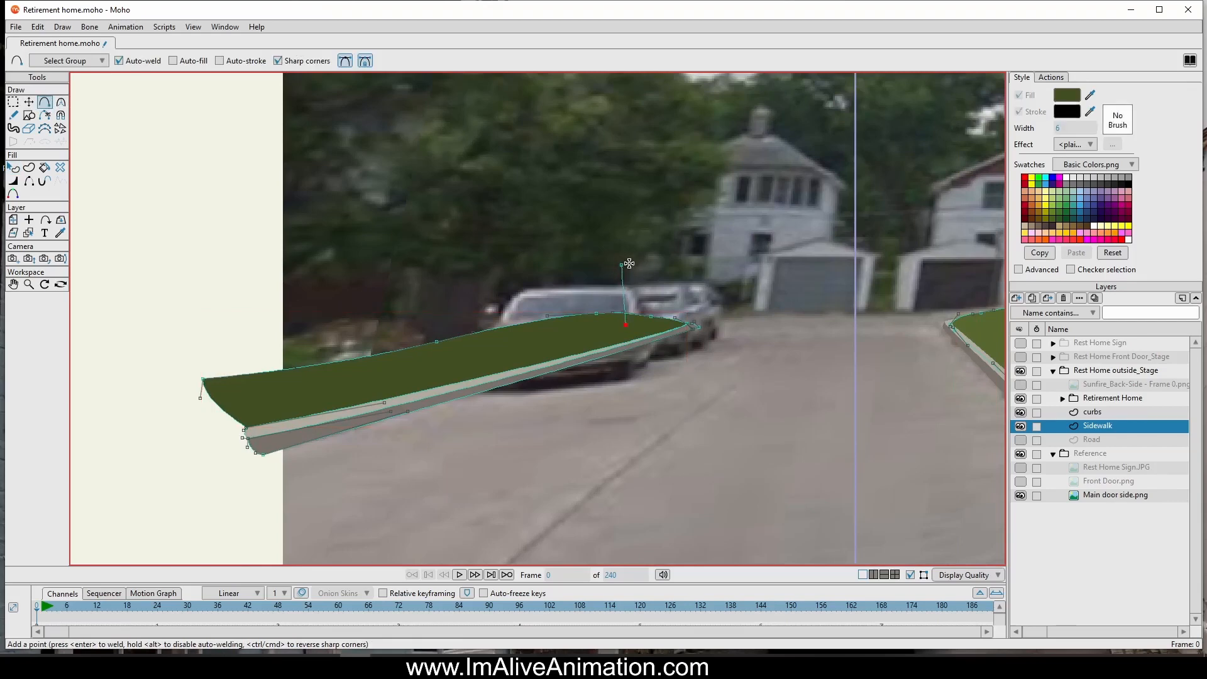
pyautogui.moveTo(622, 264); pyautogui.dragTo(419, 264)
pyautogui.moveTo(419, 264); pyautogui.dragTo(150, 398)
pyautogui.moveTo(267, 394); pyautogui.dragTo(626, 325)
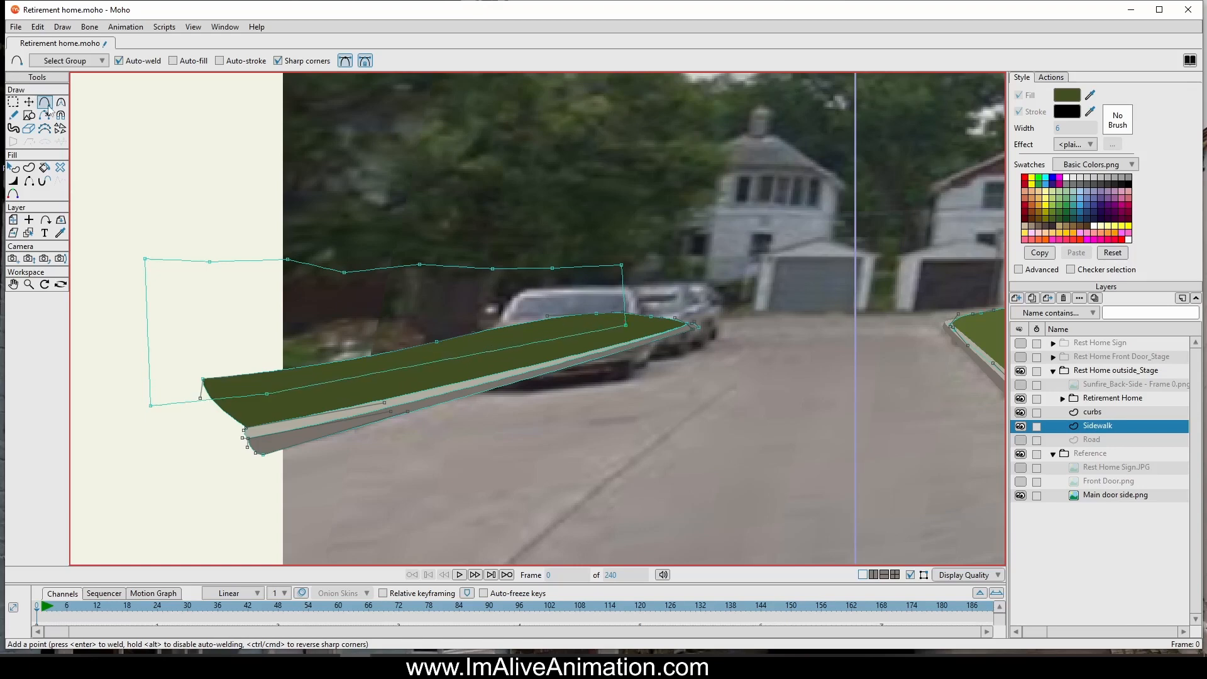
# Step: Select the fence outline's edges and create a filled shape from them
pyautogui.click(29, 167)
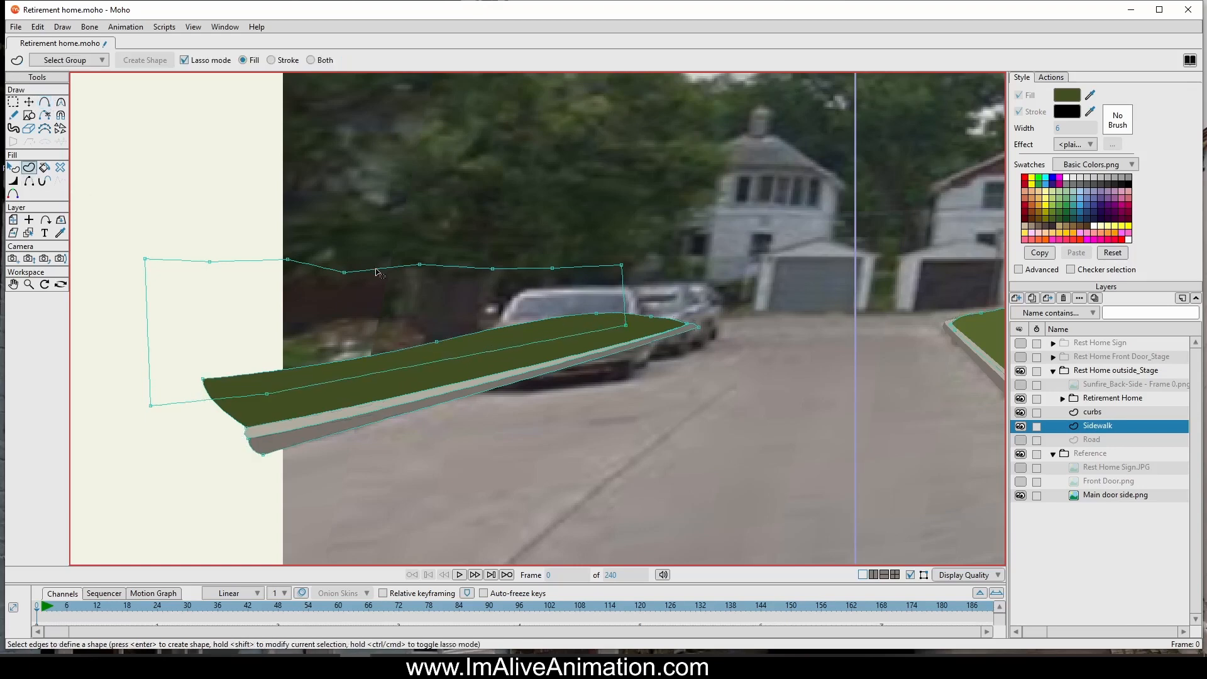
pyautogui.click(376, 271)
pyautogui.click(161, 61)
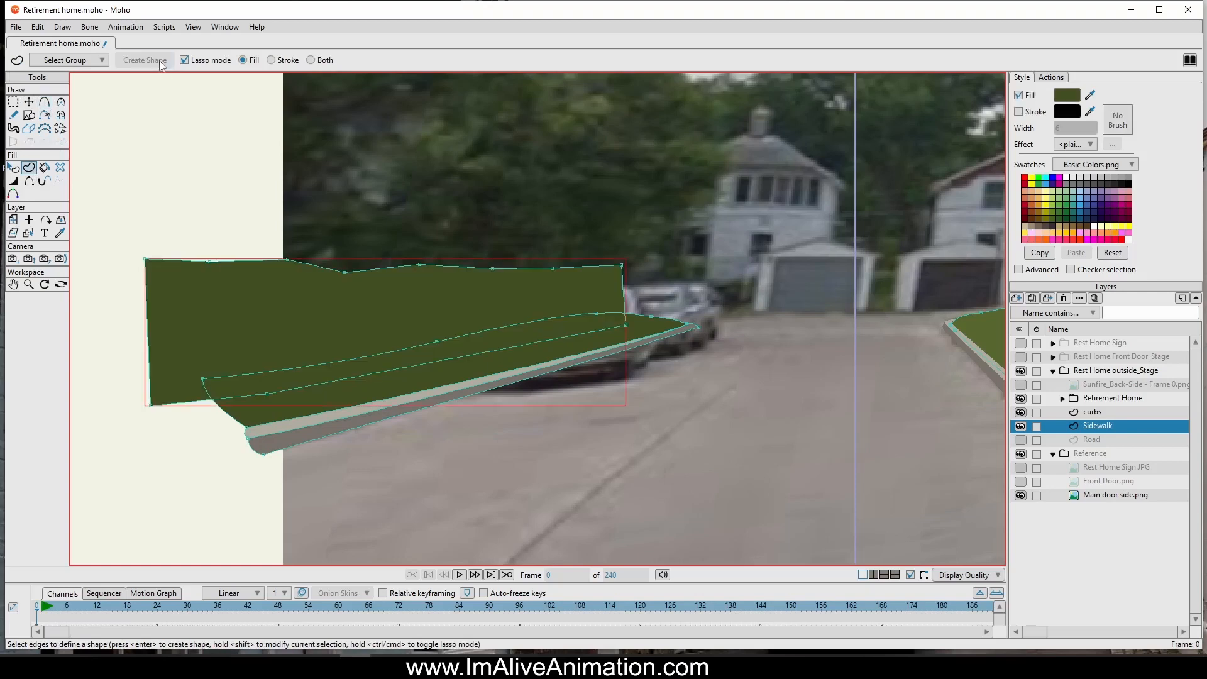
pyautogui.click(1091, 96)
pyautogui.click(937, 267)
pyautogui.click(909, 301)
pyautogui.click(786, 461)
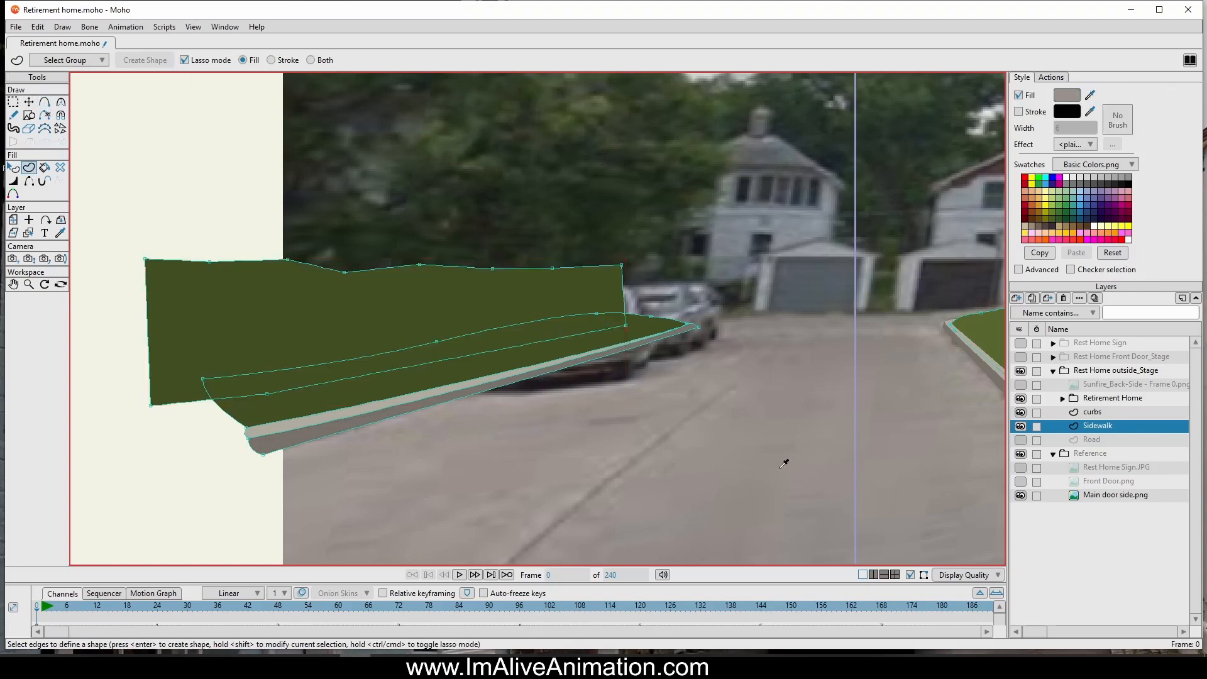
pyautogui.click(1077, 227)
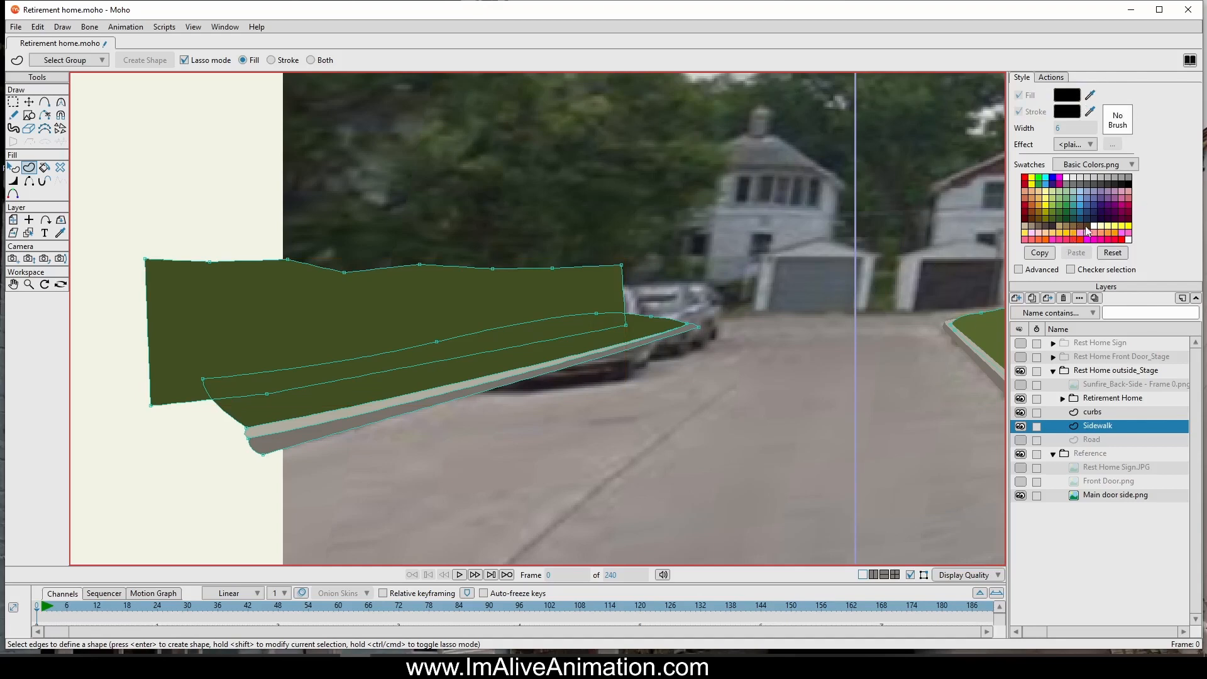
# Step: Fill the fence shape with a dark brown swatch and lower it behind the grass
pyautogui.click(13, 168)
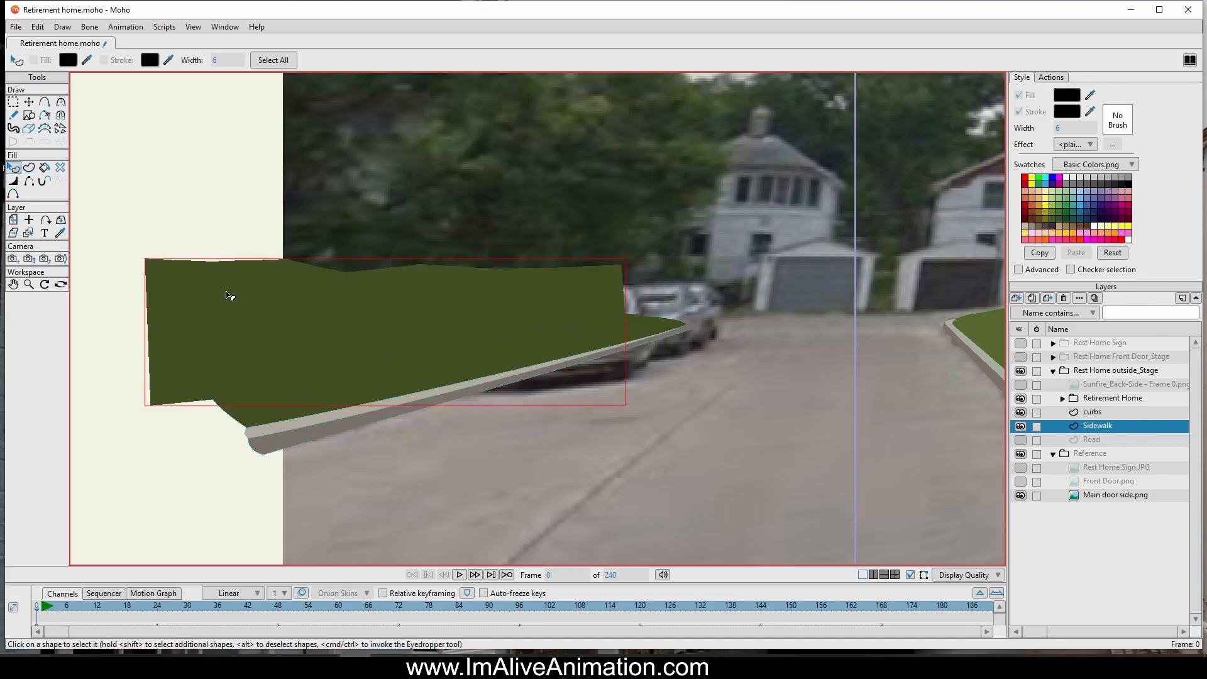
pyautogui.click(1085, 225)
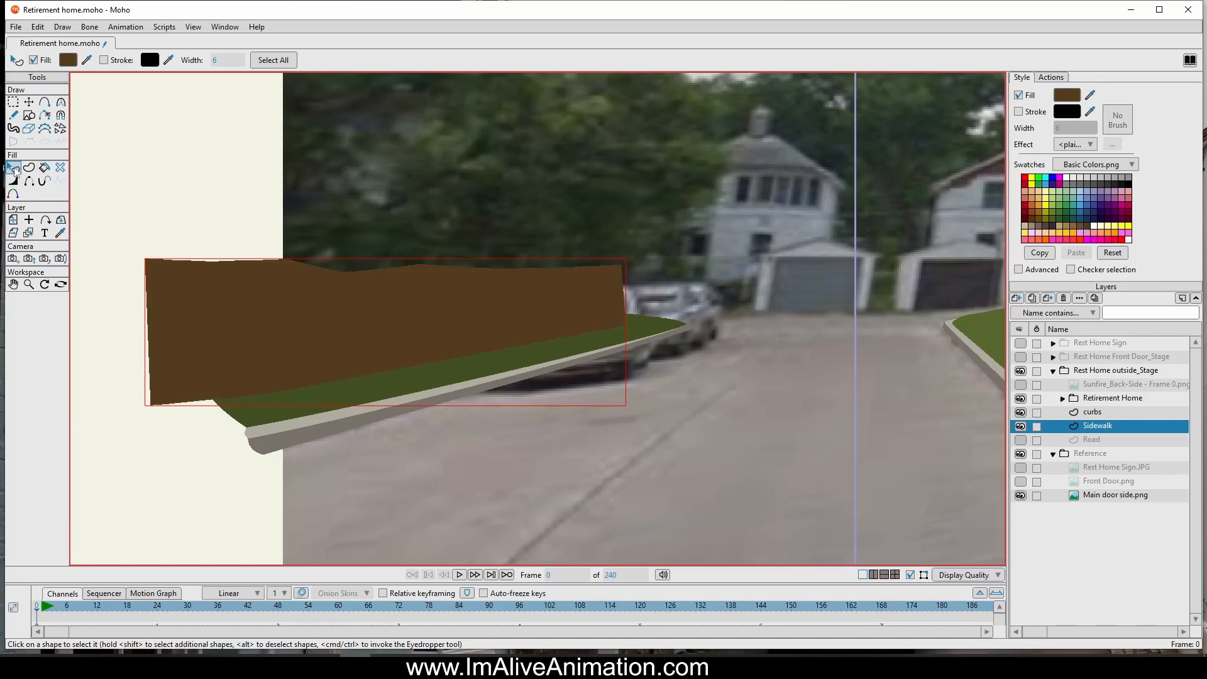
pyautogui.press('pagedown')
pyautogui.click(765, 245)
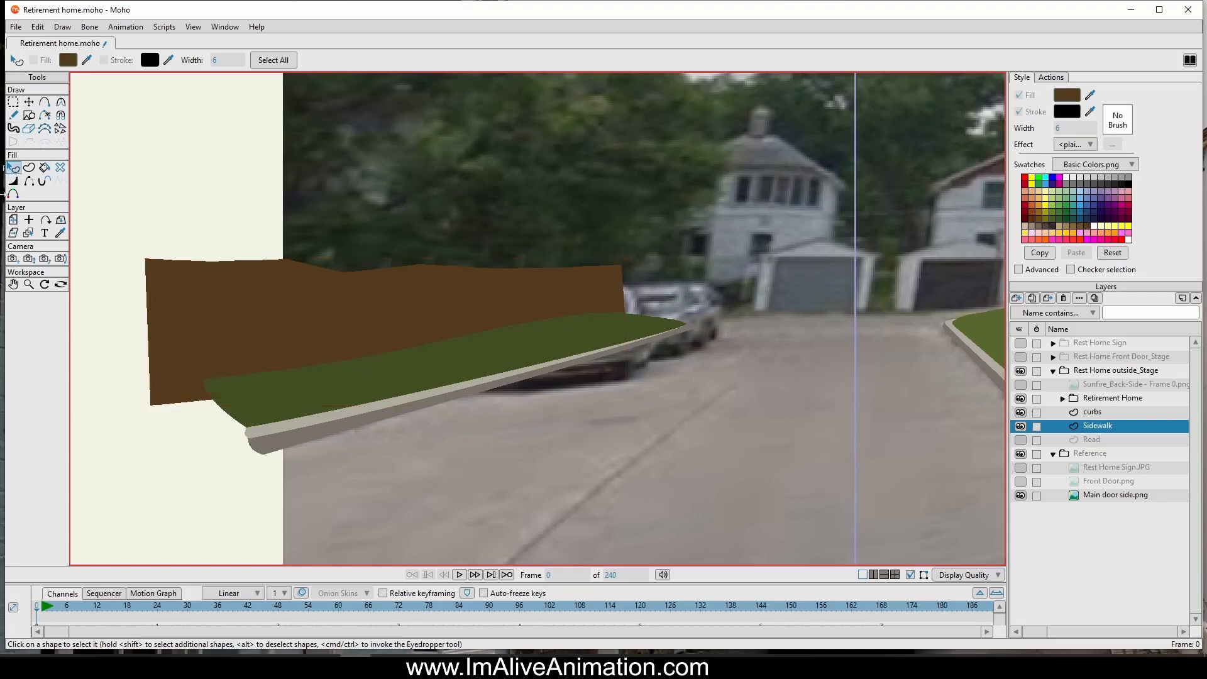
# Step: Darken the fence's brown fill slightly to RGB 76, 53, 27
pyautogui.click(412, 309)
pyautogui.click(1072, 98)
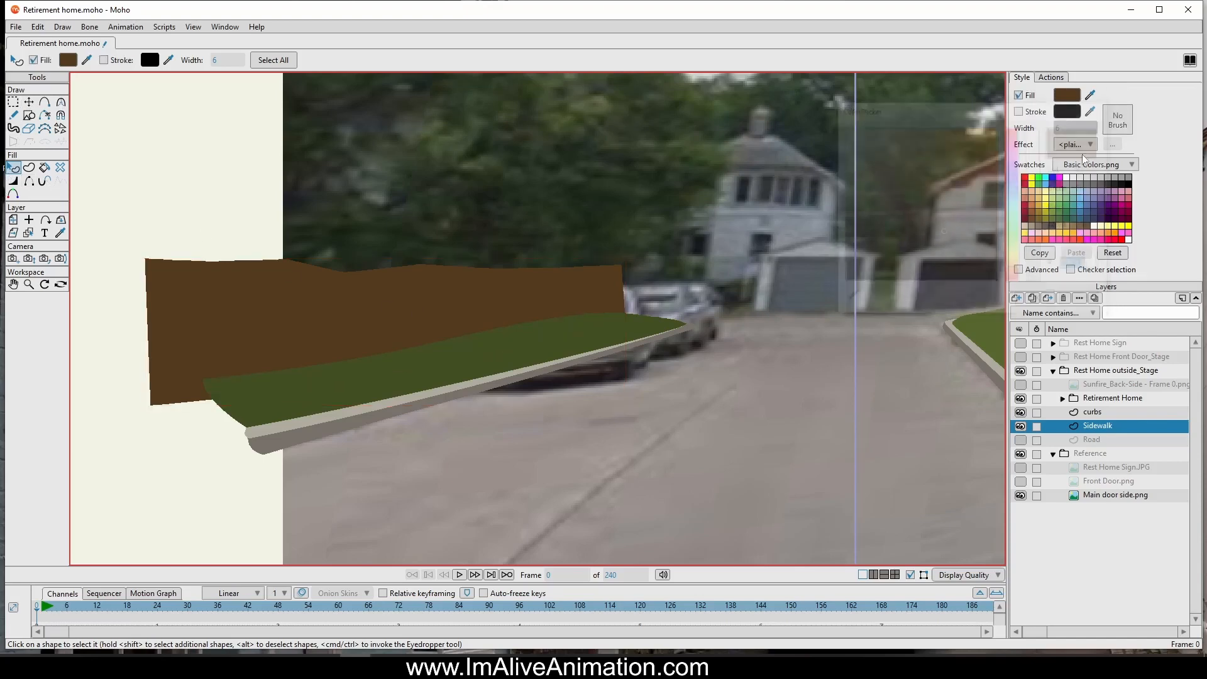
pyautogui.click(943, 236)
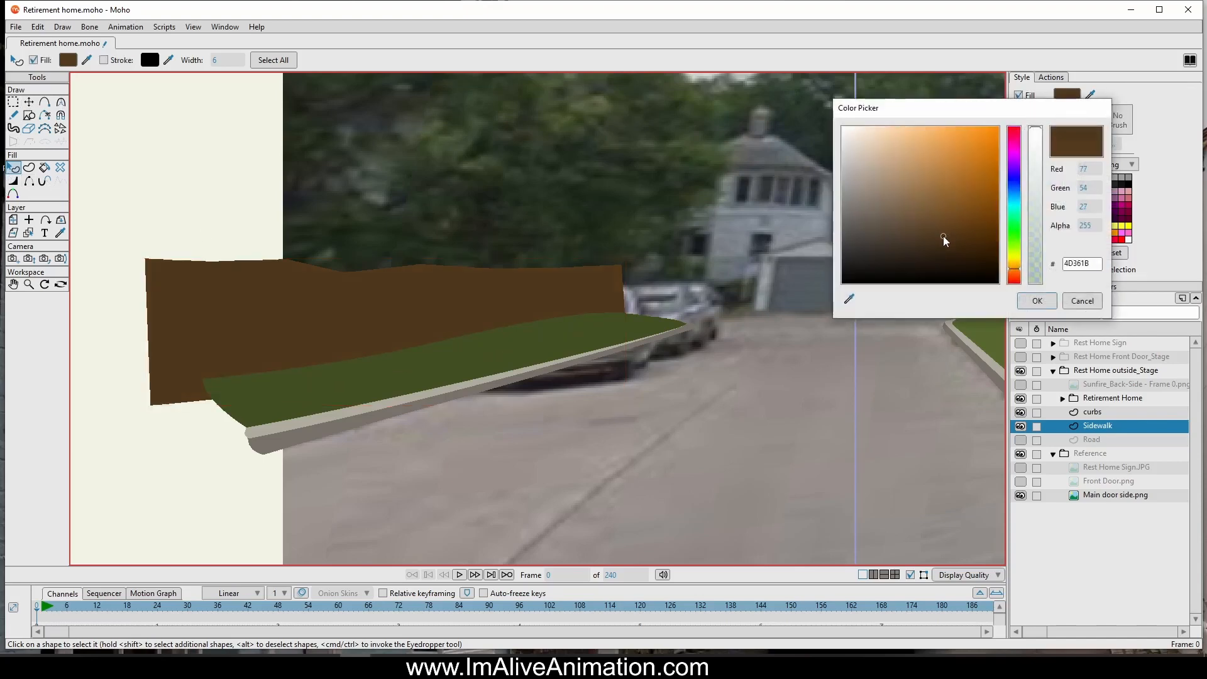
pyautogui.click(1037, 302)
# Step: Show the Road layer and track the camera sideways to frame the fence together with the retirement home
pyautogui.scroll(-3, 893, 285)
pyautogui.moveTo(893, 285); pyautogui.dragTo(513, 280)
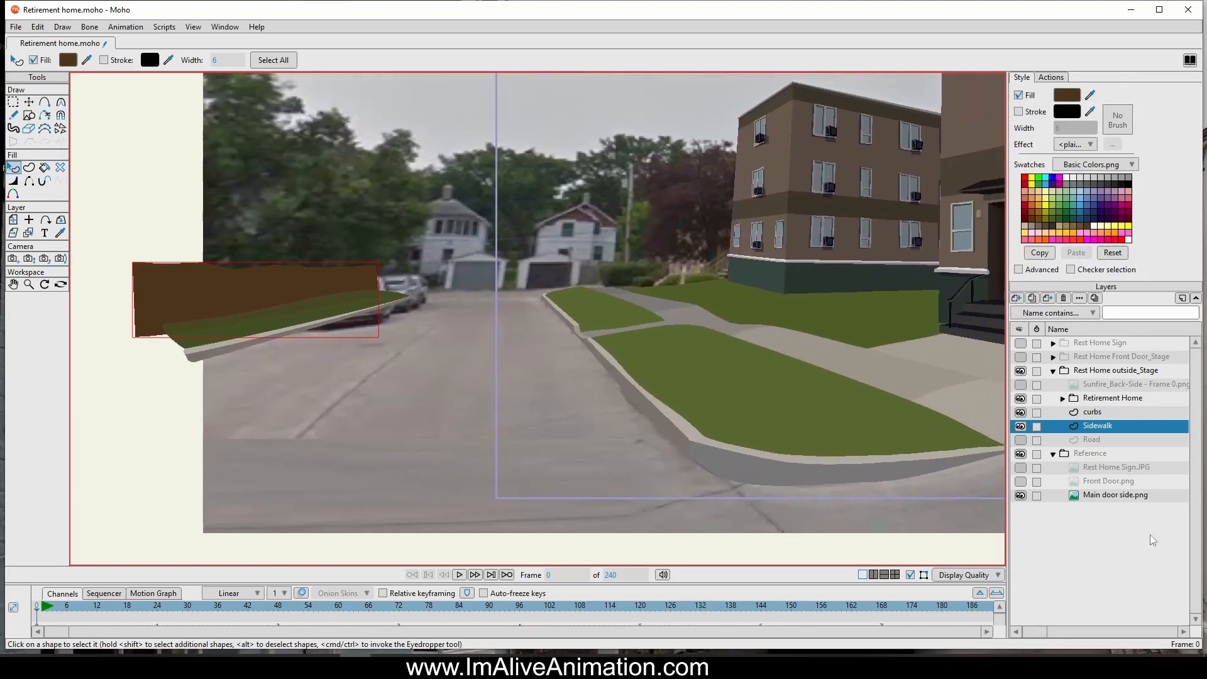
pyautogui.click(1020, 440)
pyautogui.scroll(-4, 755, 327)
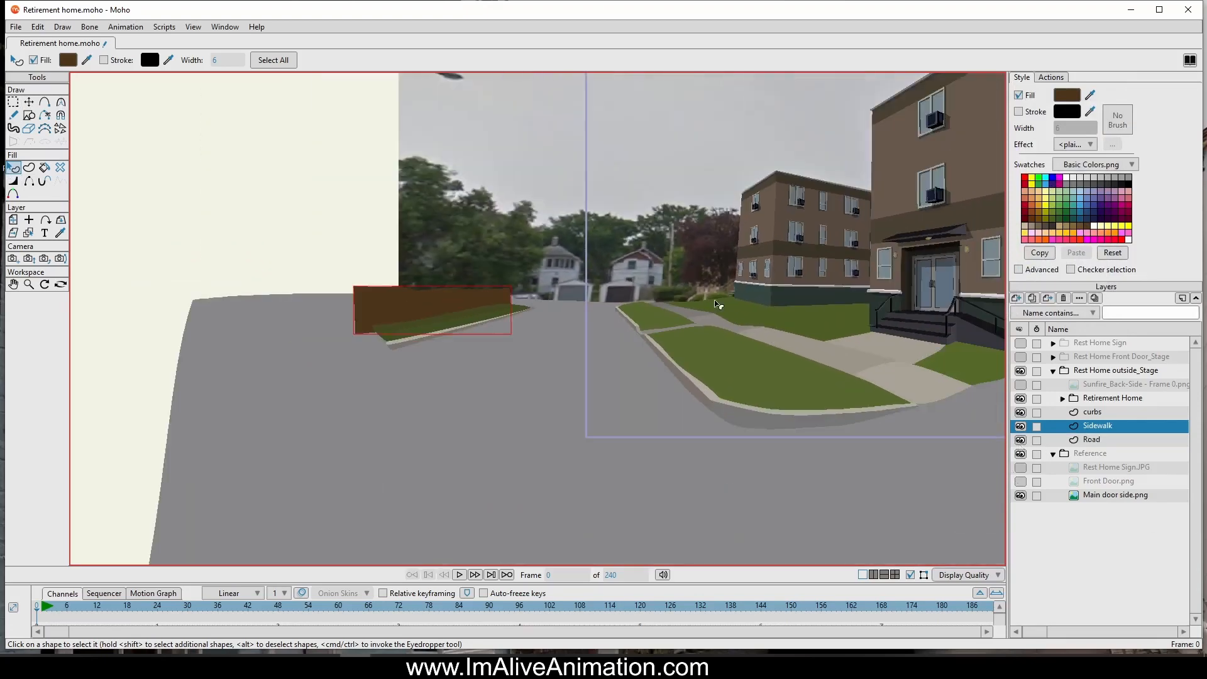
pyautogui.moveTo(717, 306); pyautogui.dragTo(519, 307)
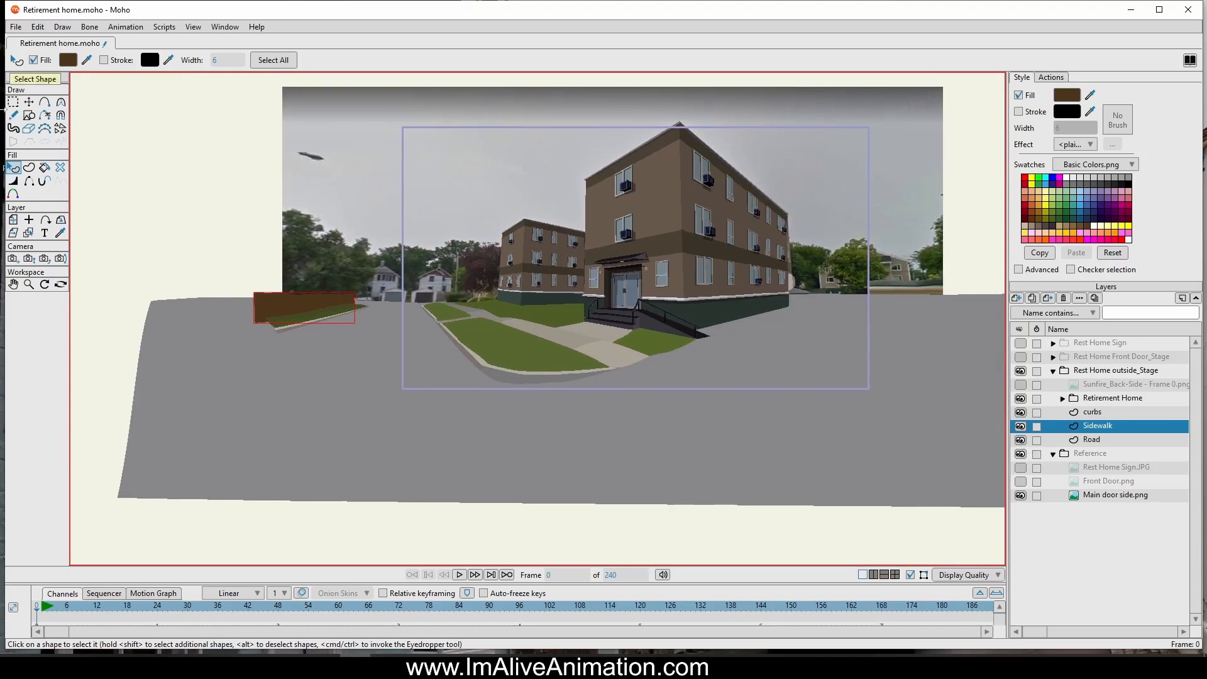
pyautogui.click(12, 259)
pyautogui.moveTo(458, 306); pyautogui.dragTo(672, 286)
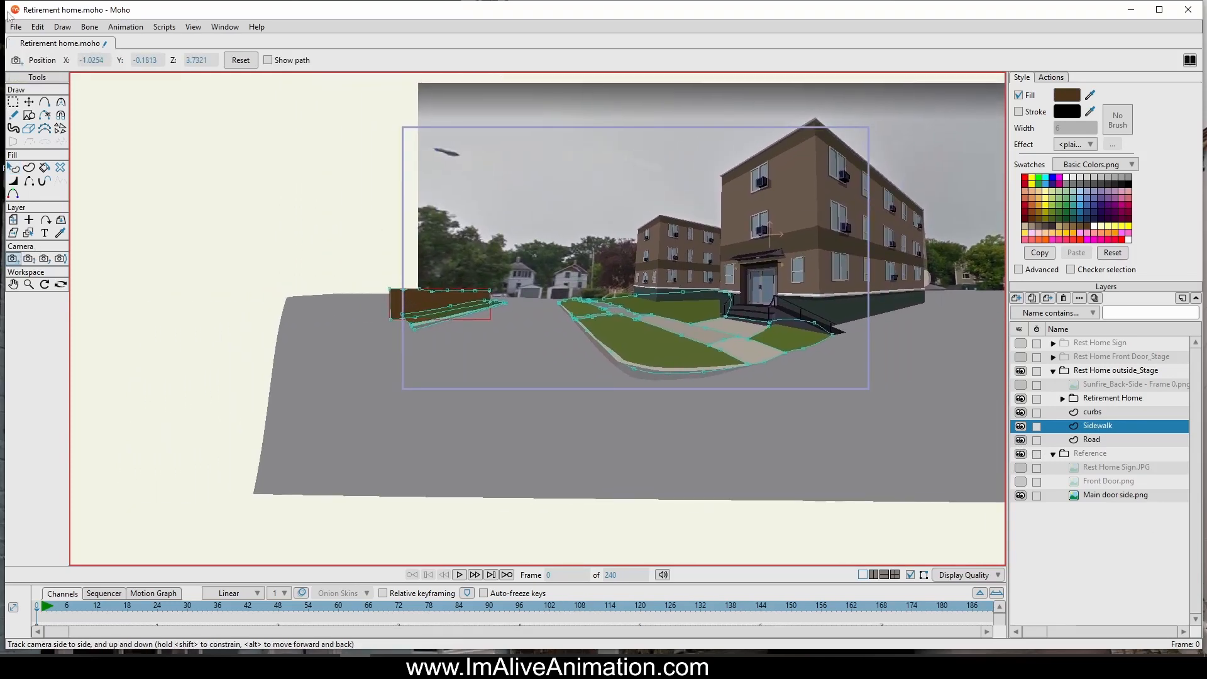
# Step: Render a preview of the current frame to check the fence and road, and close the render
pyautogui.click(19, 28)
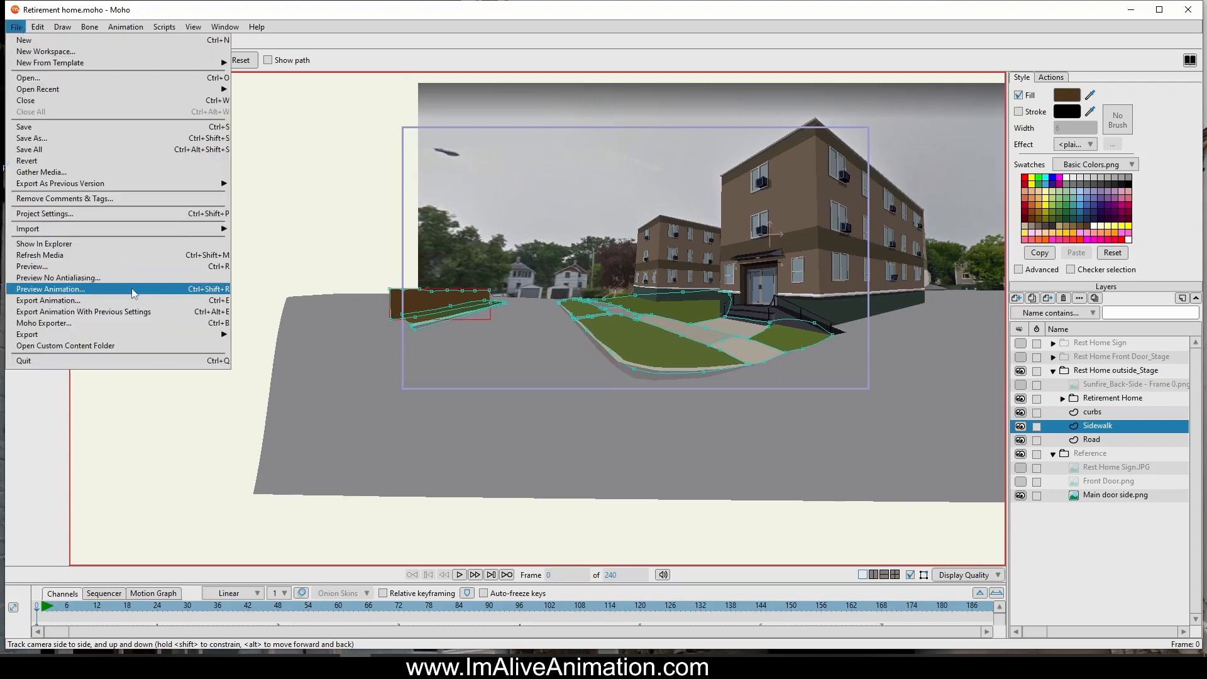
pyautogui.click(122, 266)
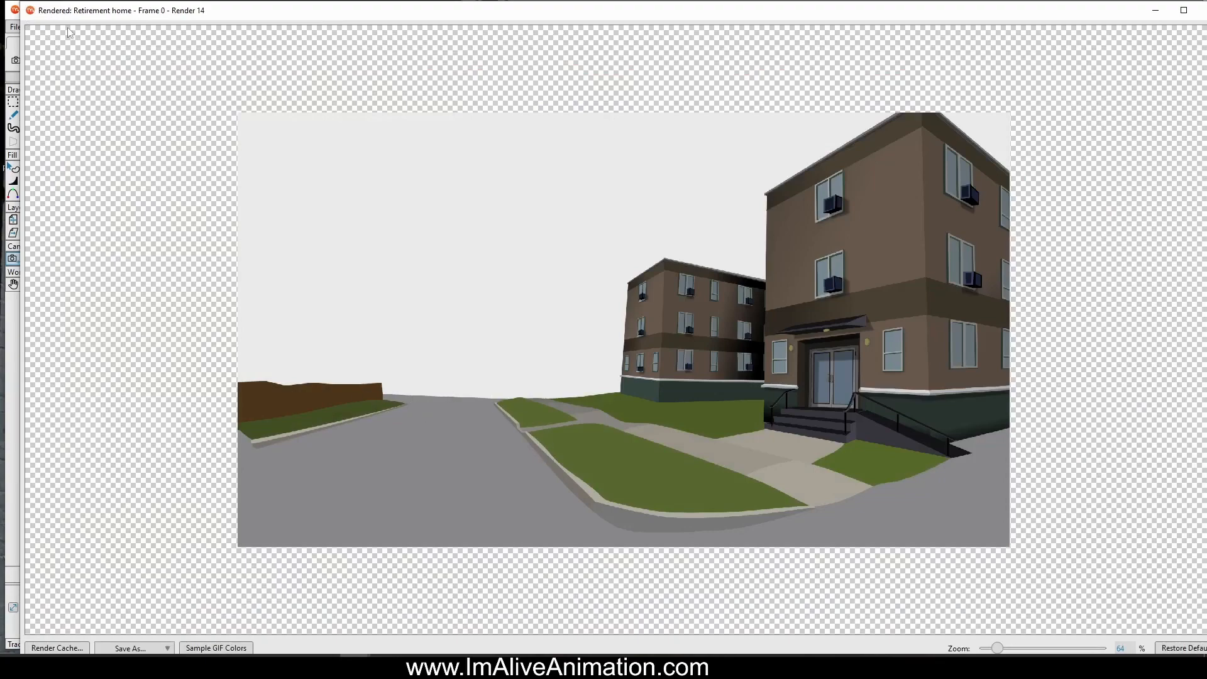
pyautogui.doubleClick(30, 11)
# Step: Move the fence's street-side end inward along the grass and raise the dip in its upper edge
pyautogui.scroll(7, 412, 367)
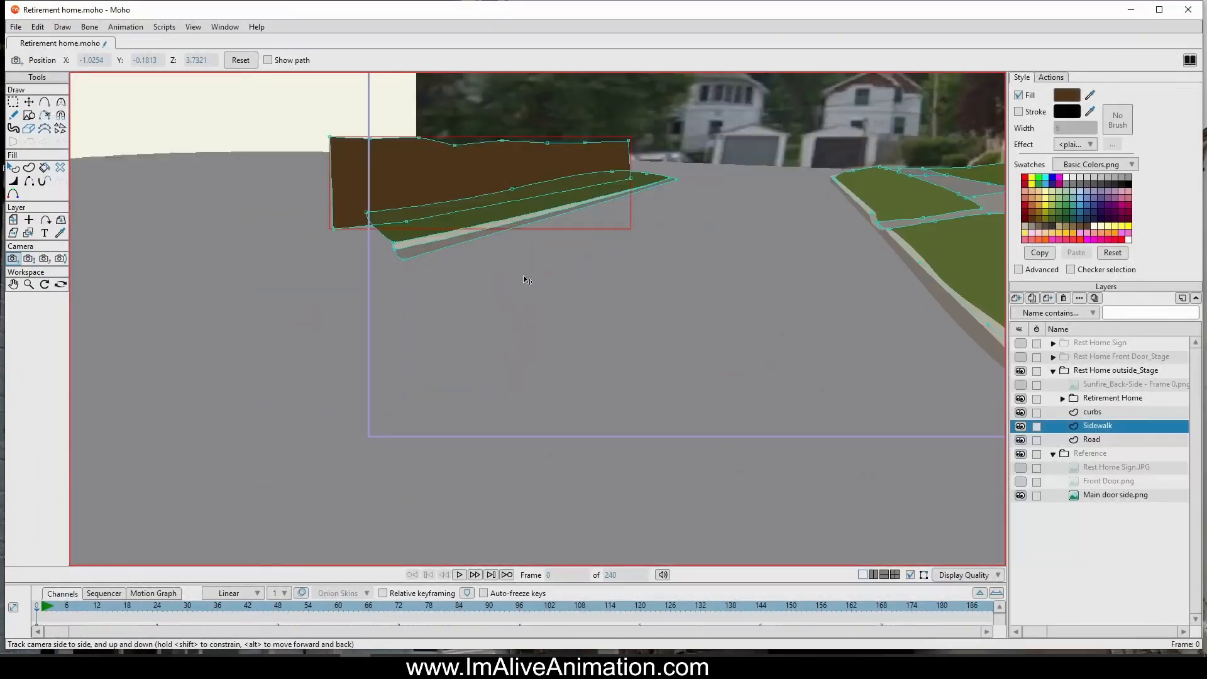
pyautogui.moveTo(557, 184); pyautogui.dragTo(535, 297)
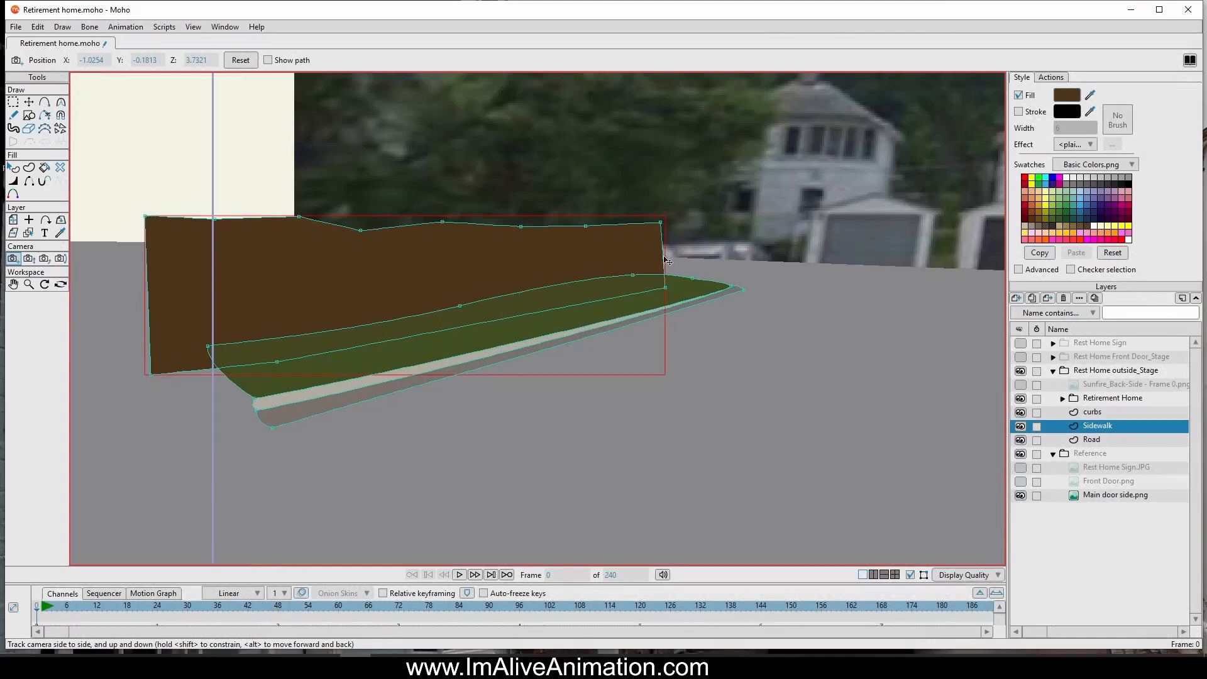
pyautogui.click(13, 102)
pyautogui.moveTo(742, 217)
pyautogui.mouseDown()
pyautogui.moveTo(635, 205)
pyautogui.moveTo(684, 276)
pyautogui.mouseUp()
pyautogui.click(28, 102)
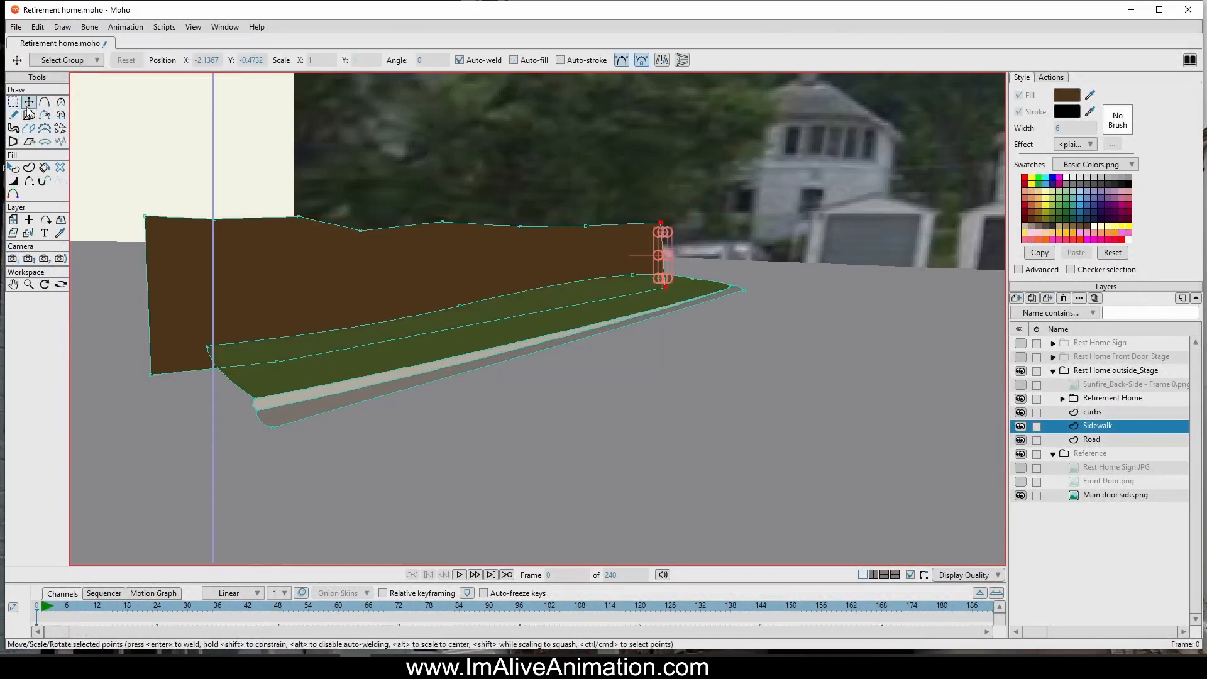
pyautogui.moveTo(598, 306); pyautogui.dragTo(587, 267)
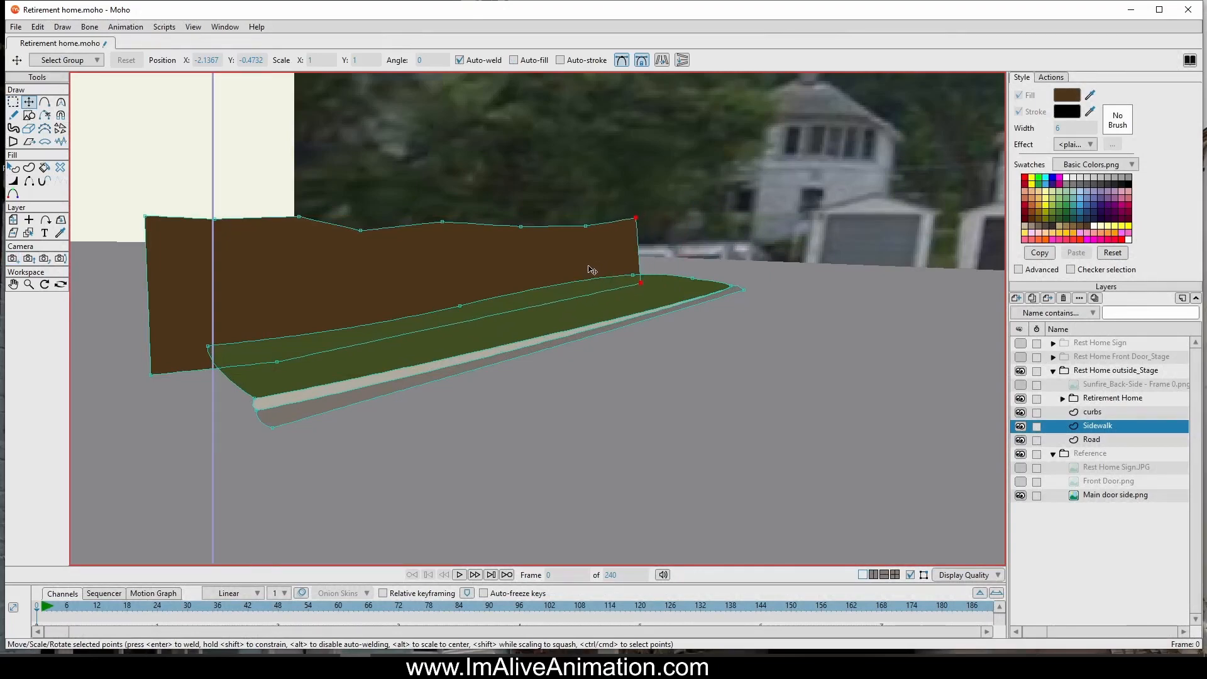
pyautogui.moveTo(352, 226)
pyautogui.mouseDown()
pyautogui.moveTo(362, 234)
pyautogui.moveTo(365, 218)
pyautogui.mouseUp()
pyautogui.click(361, 232)
# Step: Draw a tall four-point fence post outline in front of the garage and adjust its points to make it slimmer
pyautogui.click(44, 102)
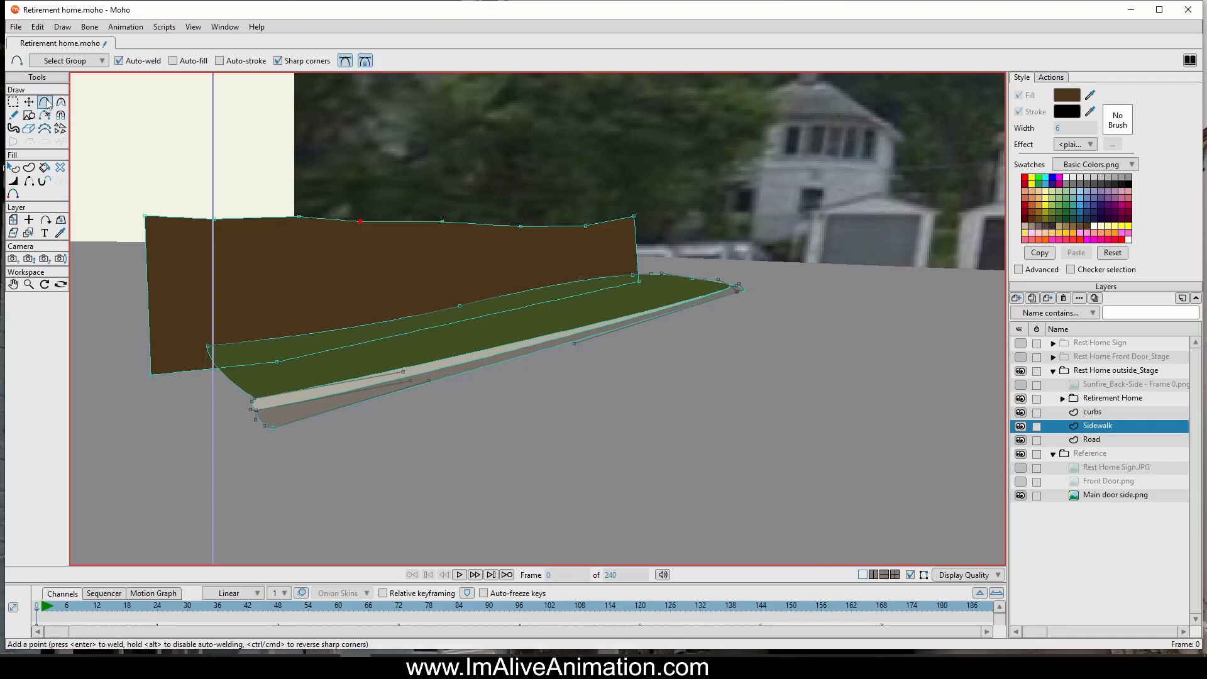
pyautogui.moveTo(771, 210)
pyautogui.mouseDown()
pyautogui.moveTo(777, 282)
pyautogui.moveTo(787, 281)
pyautogui.moveTo(786, 210)
pyautogui.mouseUp()
pyautogui.moveTo(786, 210); pyautogui.dragTo(779, 210)
pyautogui.press('t')
pyautogui.scroll(3, 795, 251)
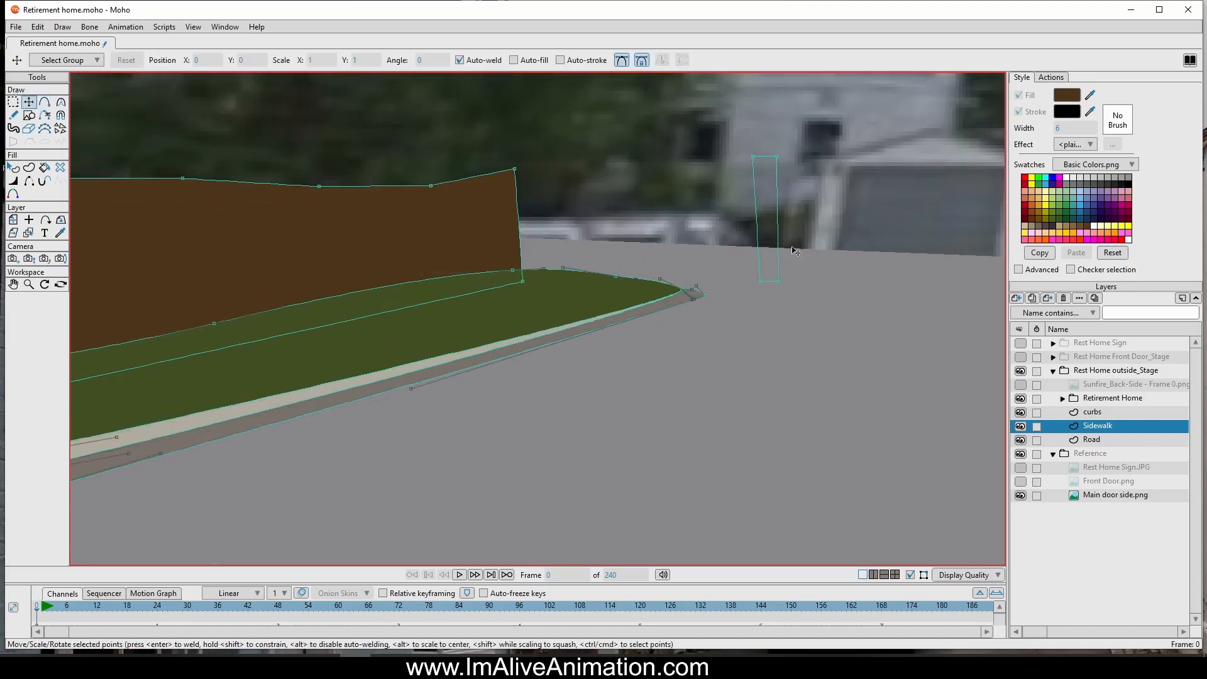
pyautogui.scroll(2, 793, 250)
pyautogui.moveTo(777, 119); pyautogui.dragTo(762, 117)
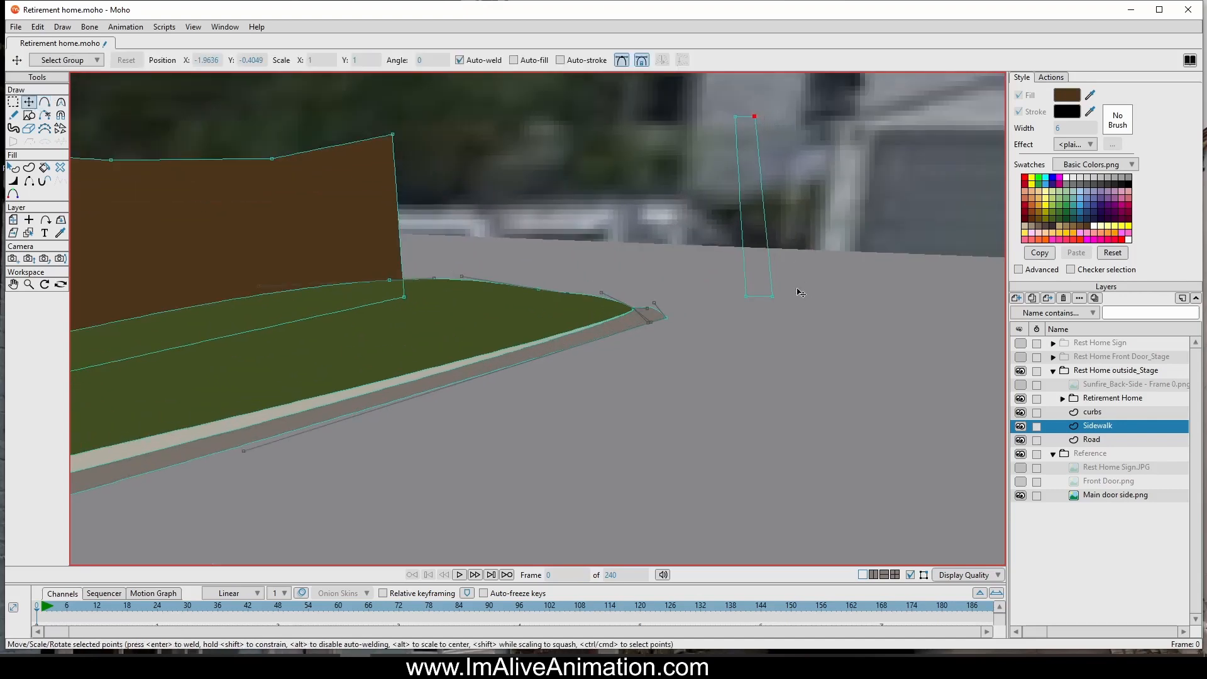
pyautogui.moveTo(772, 296); pyautogui.dragTo(760, 294)
pyautogui.moveTo(741, 118); pyautogui.dragTo(743, 116)
# Step: Create a filled shape from the post outline and set its fill to the darker brown 3C2A15
pyautogui.hotkey('ctrl', 'a')
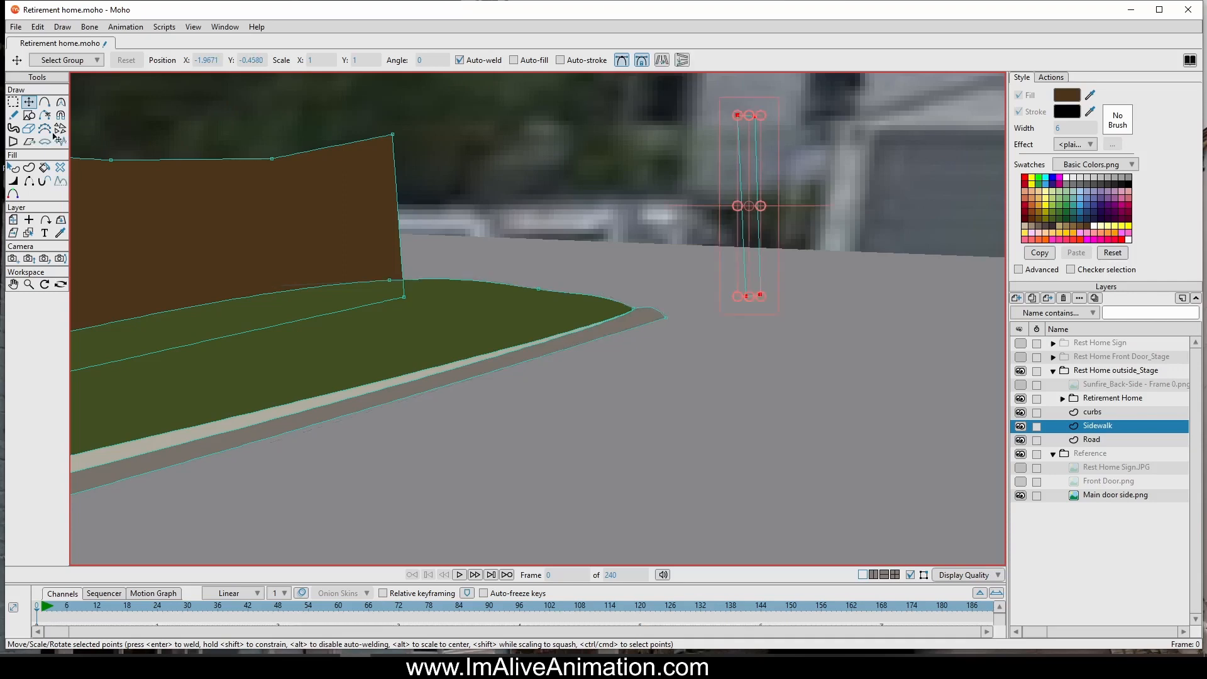
pyautogui.click(29, 168)
pyautogui.click(145, 60)
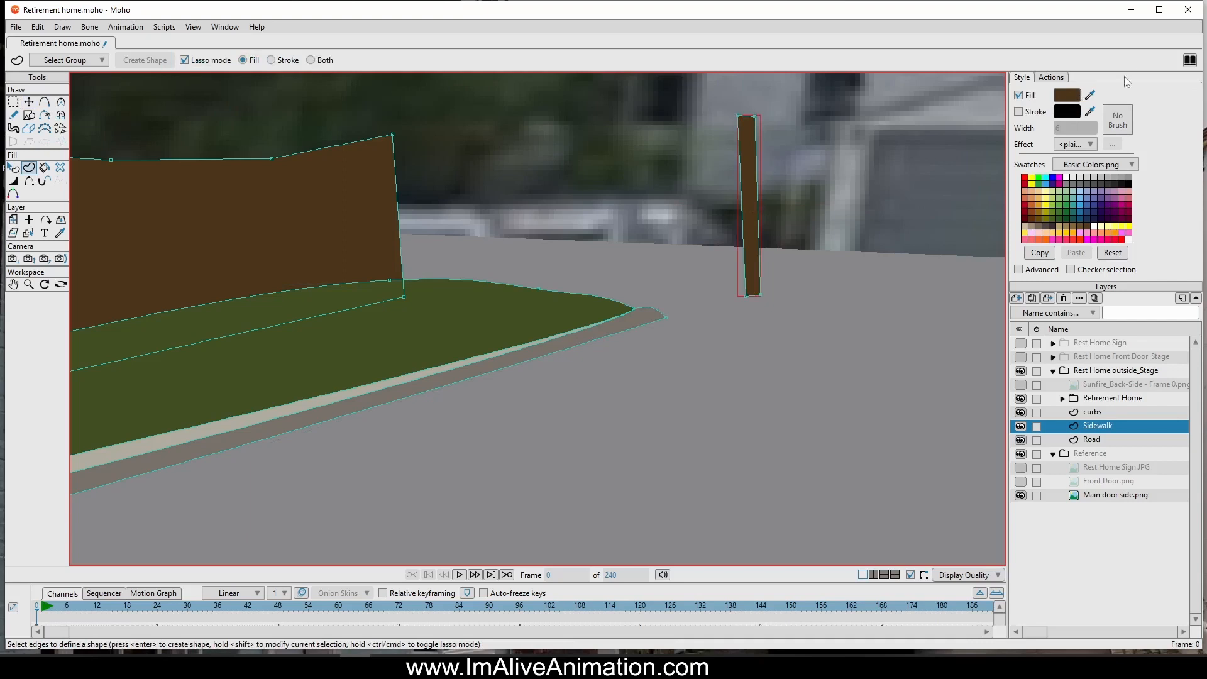
pyautogui.click(1067, 95)
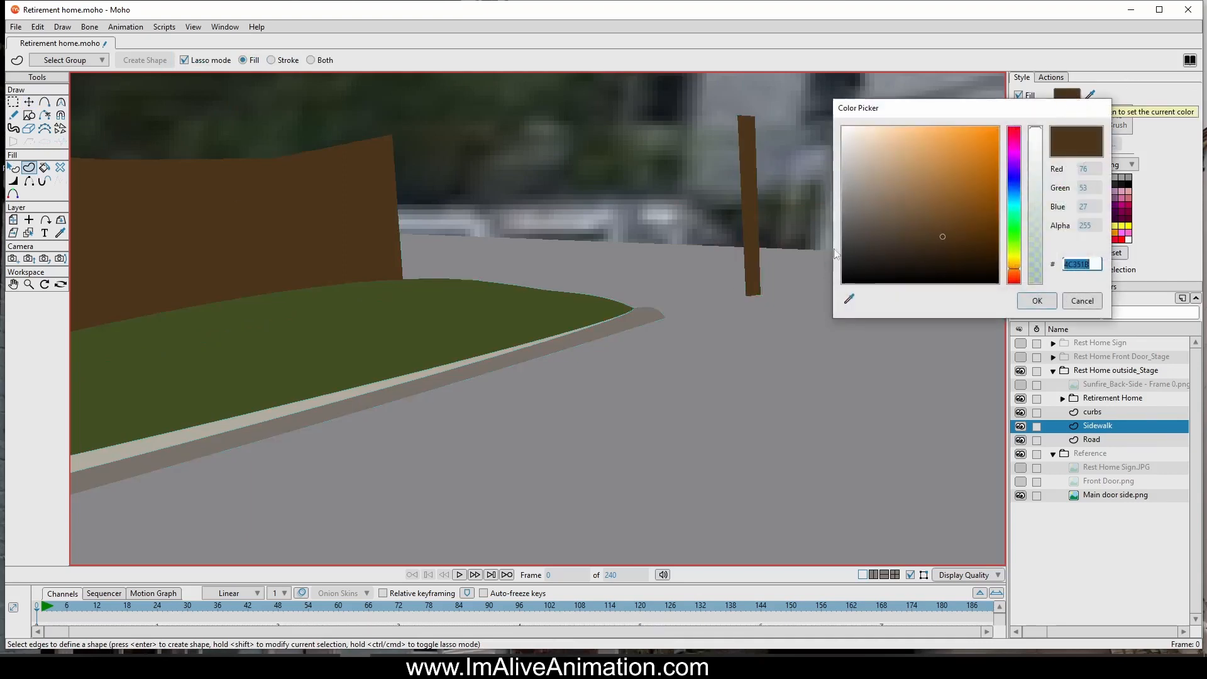
pyautogui.click(943, 244)
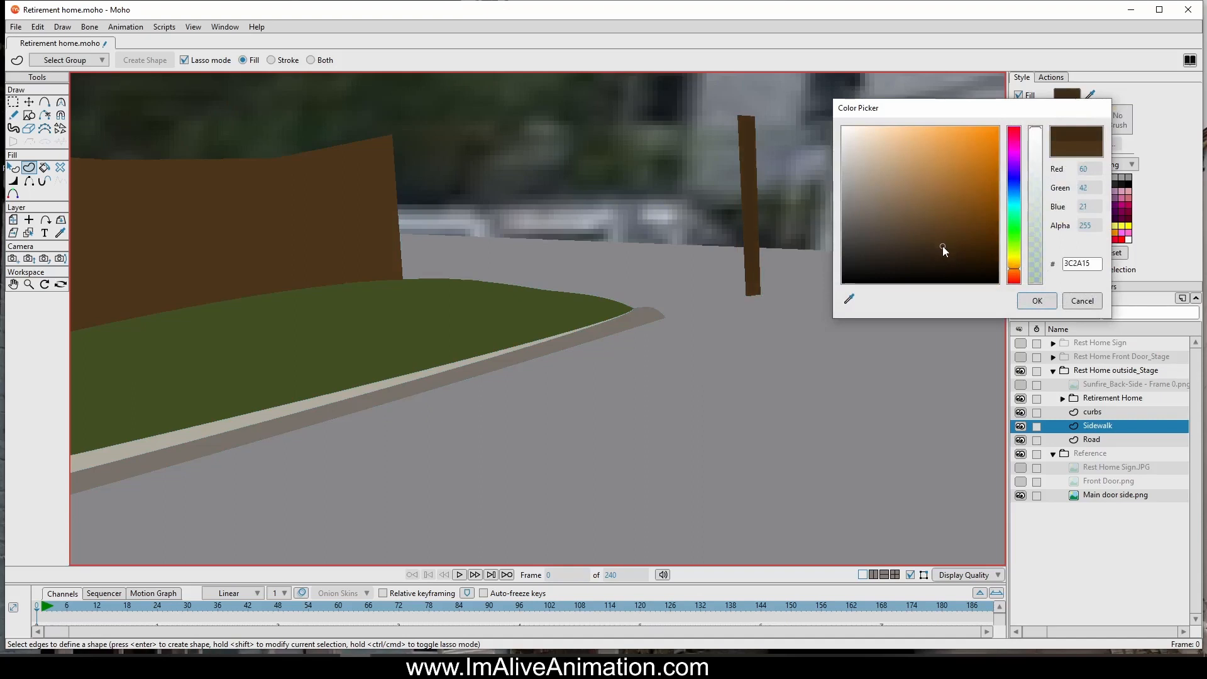
pyautogui.click(1038, 301)
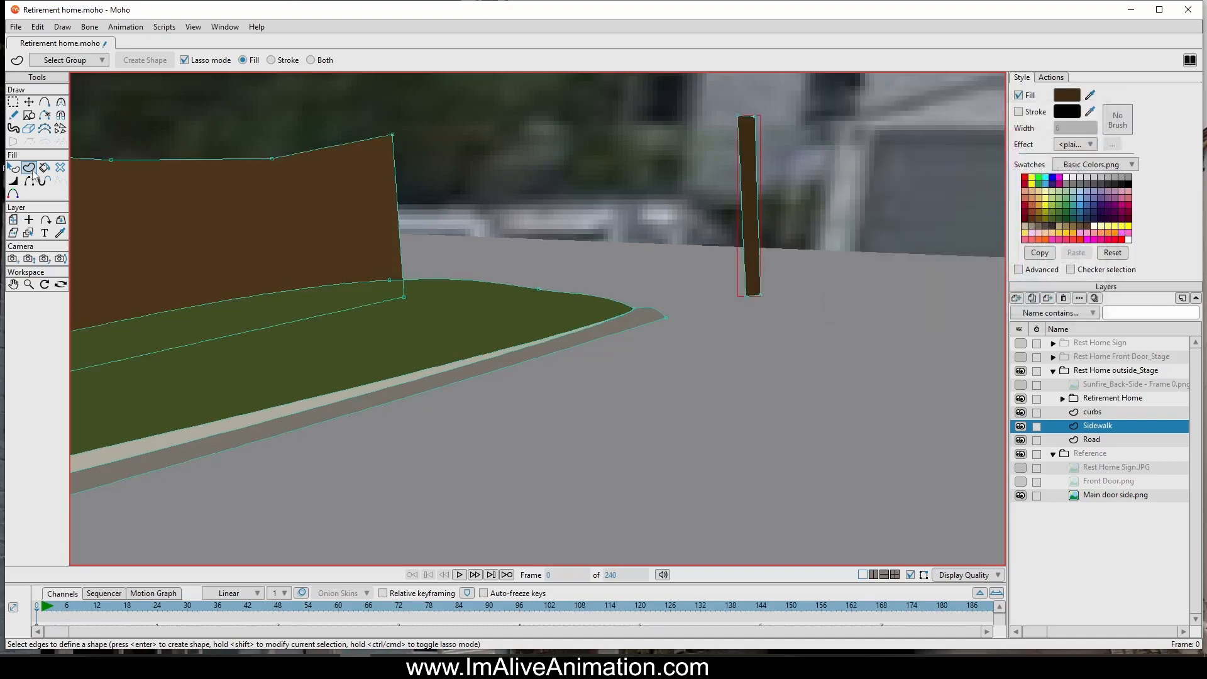
# Step: Move the dark brown post onto the street-side end of the fence
pyautogui.click(28, 102)
pyautogui.moveTo(759, 252); pyautogui.dragTo(632, 257)
pyautogui.scroll(-3, 449, 271)
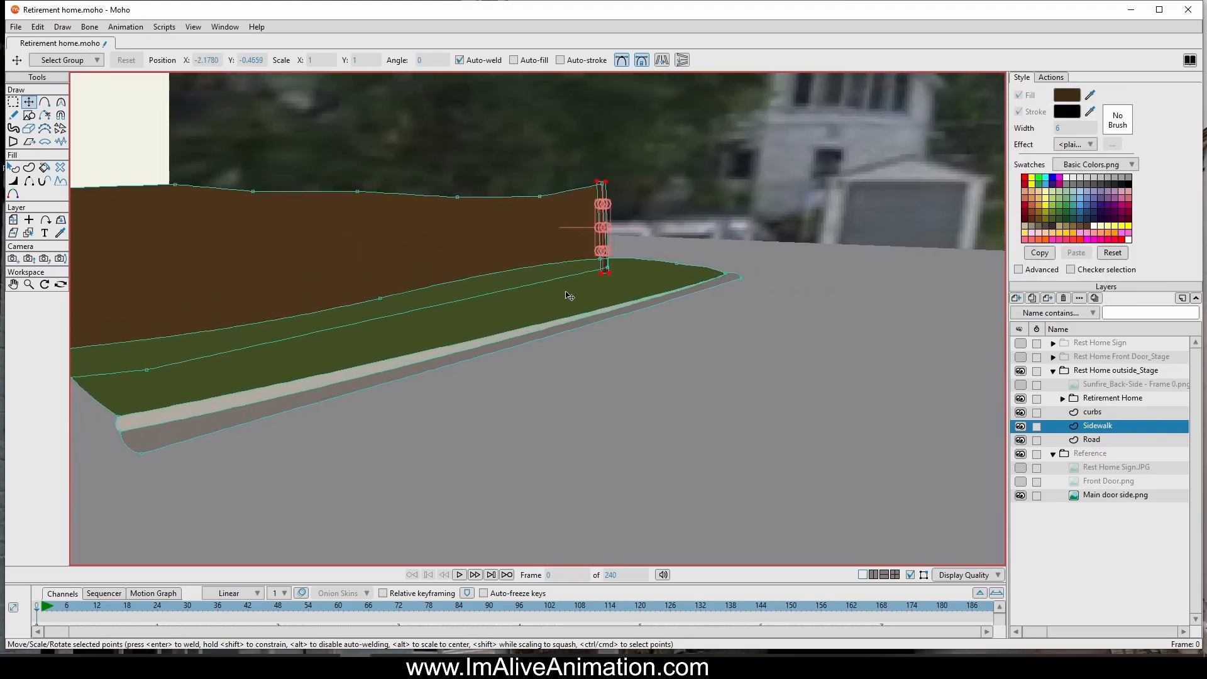
# Step: Paste a copy of the post farther along the fence and stretch it upward past the fence's upper edge
pyautogui.hotkey('ctrl', 'v')
pyautogui.scroll(3, 512, 204)
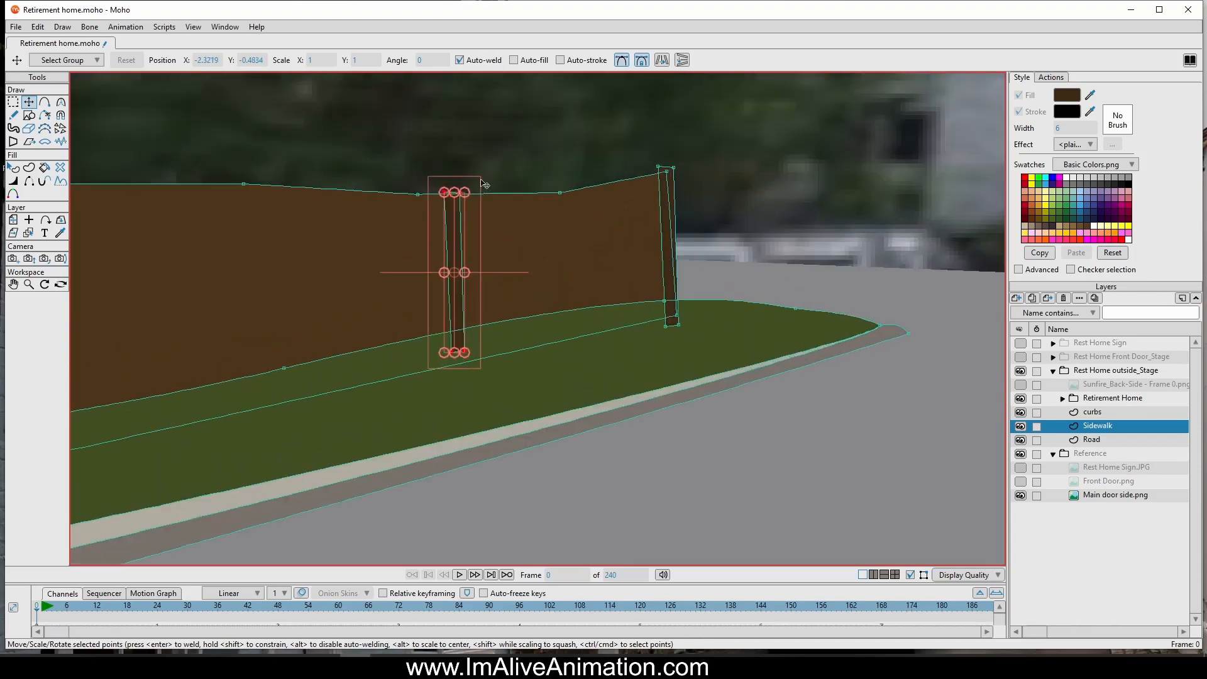
pyautogui.moveTo(463, 193); pyautogui.dragTo(466, 185)
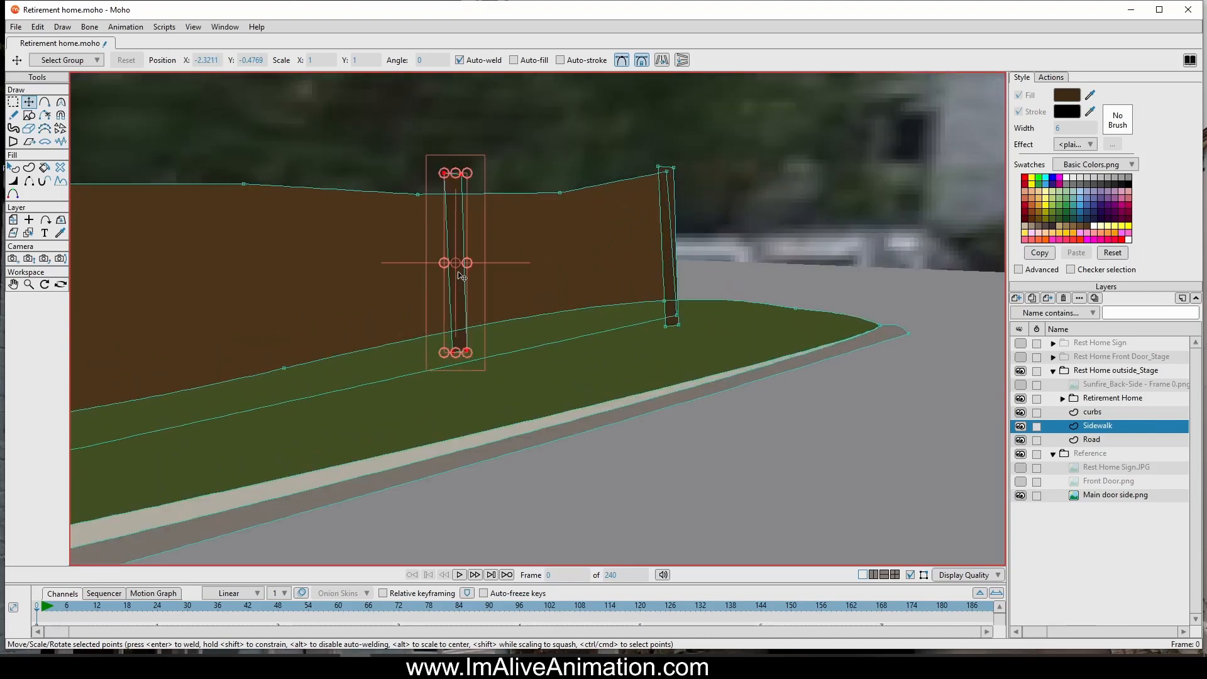
# Step: Paste a third post along the fence's near half and stretch it upward past the fence's upper edge
pyautogui.moveTo(458, 274); pyautogui.dragTo(235, 359)
pyautogui.scroll(-3, 345, 270)
pyautogui.hotkey('ctrl', 'v')
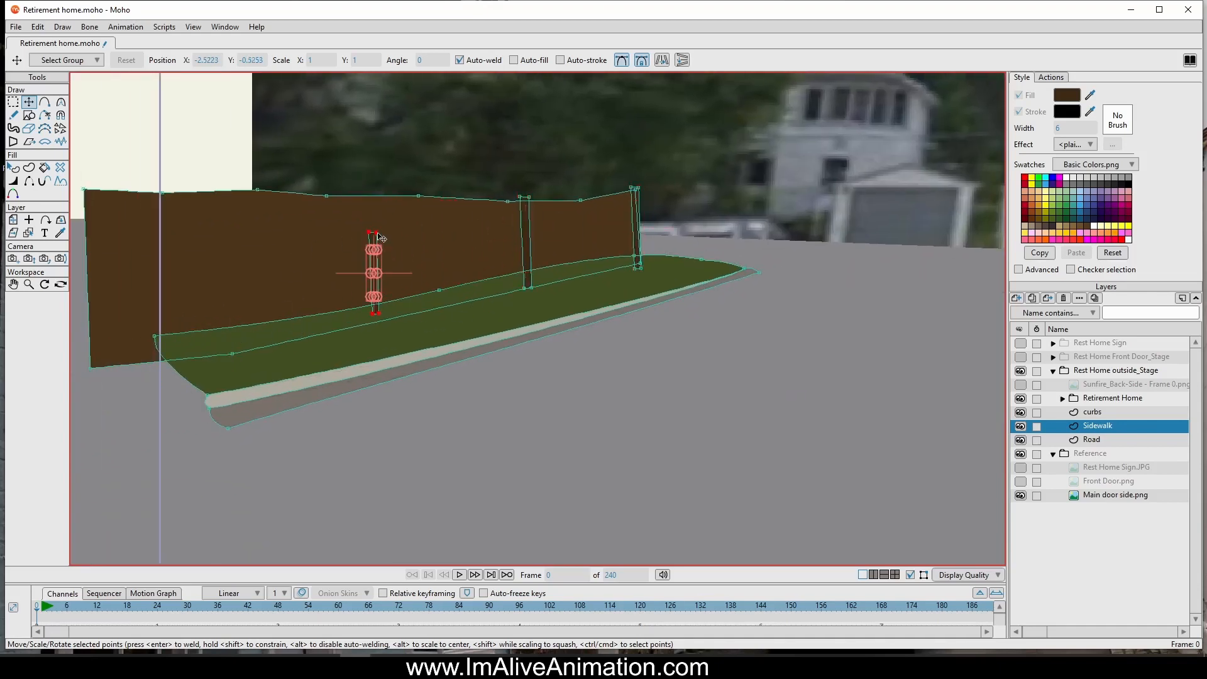
pyautogui.moveTo(380, 238); pyautogui.dragTo(389, 231)
pyautogui.moveTo(342, 294); pyautogui.dragTo(343, 293)
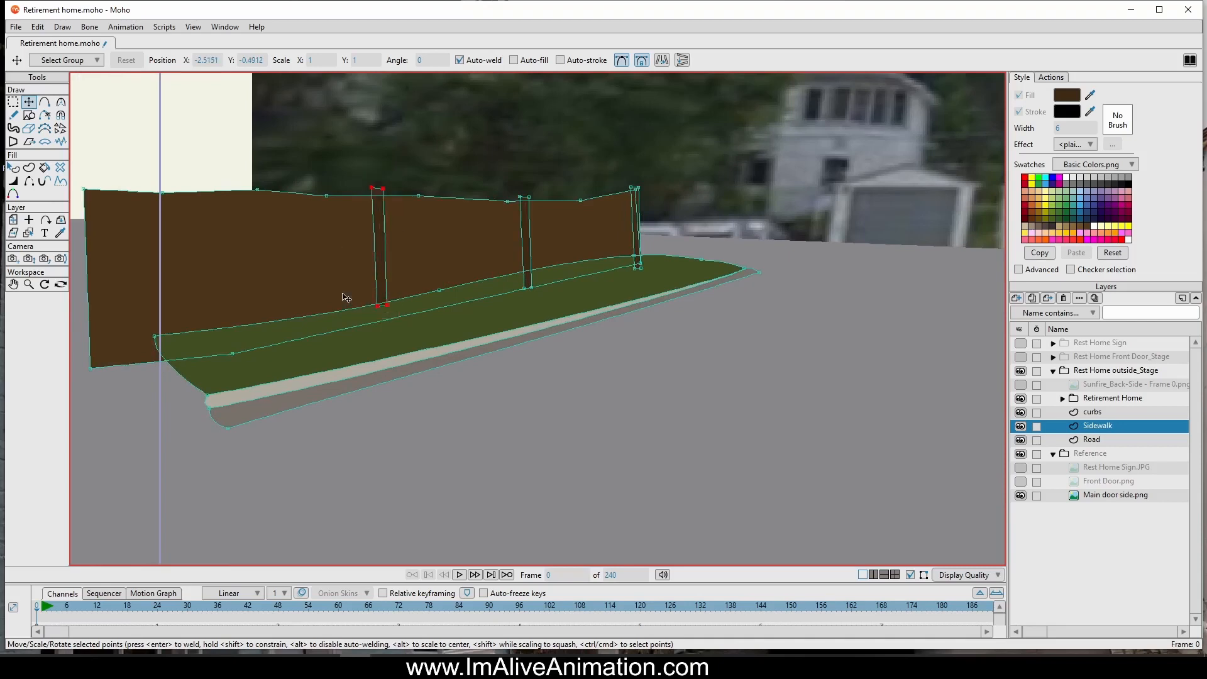
pyautogui.click(343, 293)
pyautogui.moveTo(419, 224); pyautogui.dragTo(419, 230)
pyautogui.hotkey('ctrl', 'z')
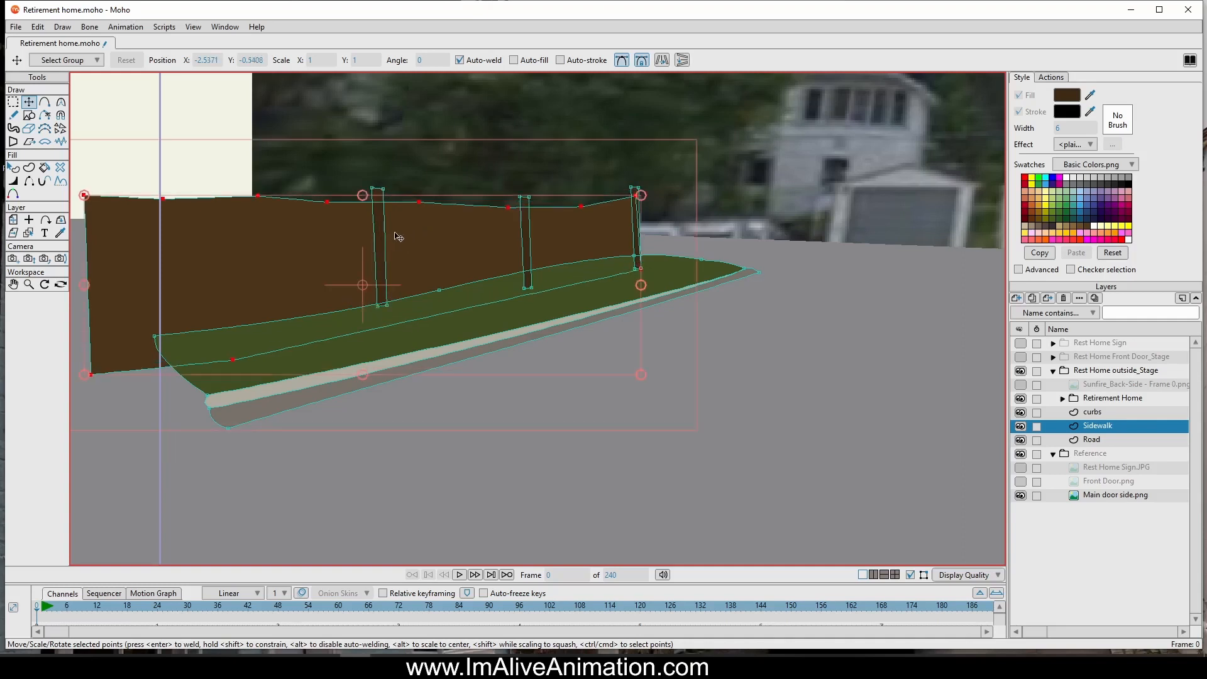
# Step: Nudge the third fence post down slightly
pyautogui.click(384, 241)
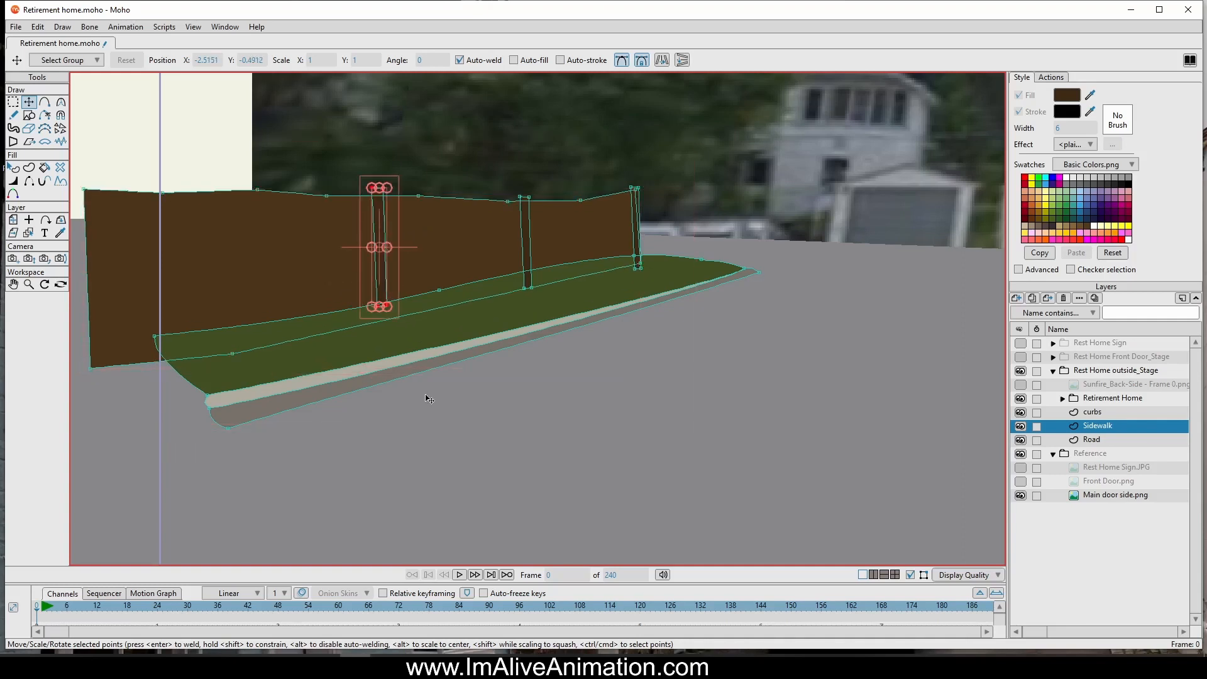
pyautogui.moveTo(425, 395); pyautogui.dragTo(425, 397)
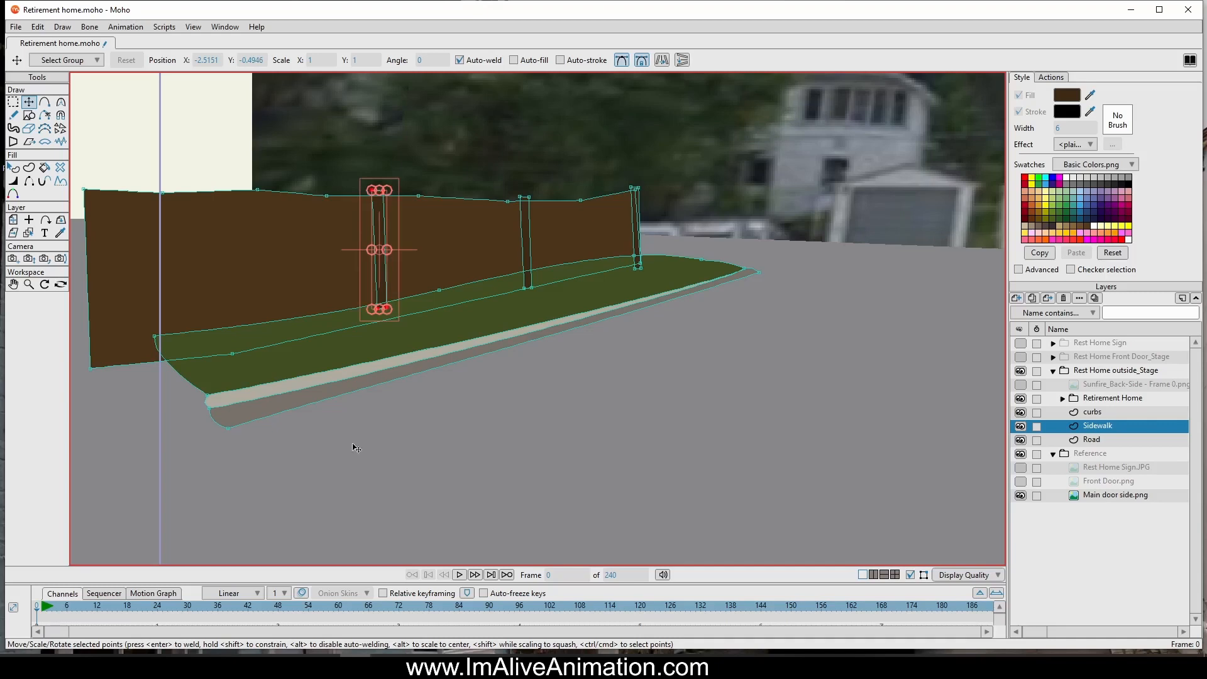
# Step: Paste a fourth post near the fence's close end, enlarge it to the fence's height and align its base with the grass edge
pyautogui.hotkey('ctrl', 'v')
pyautogui.moveTo(558, 404); pyautogui.dragTo(122, 463)
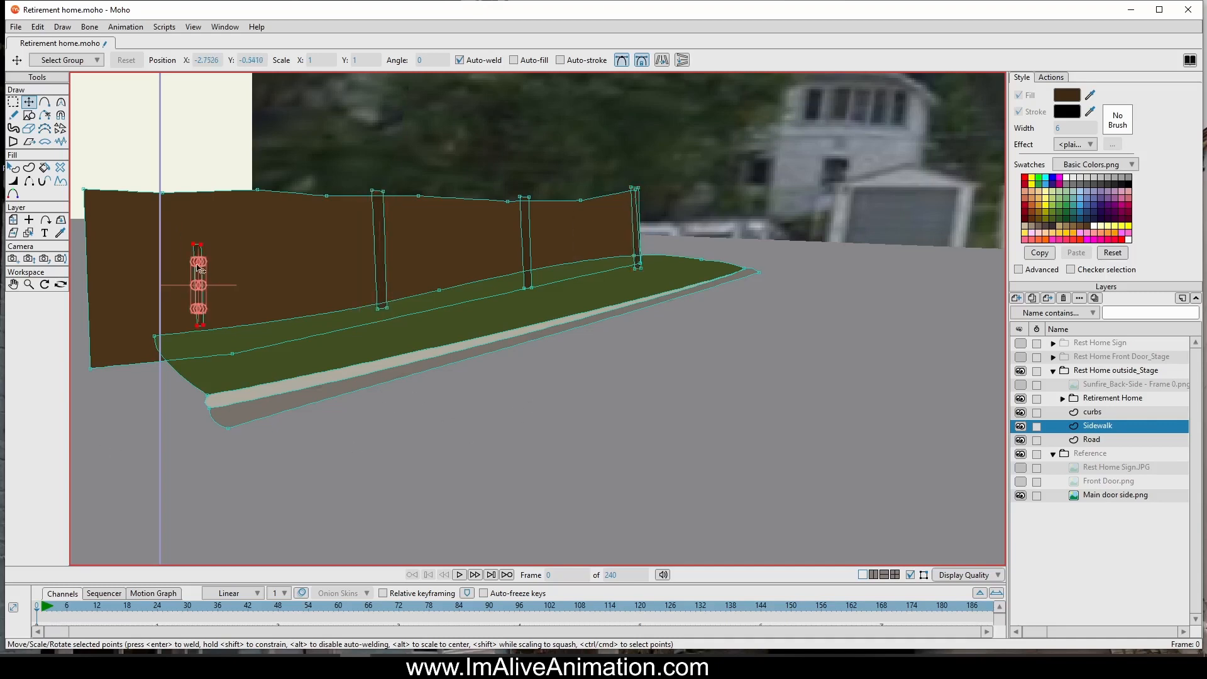
pyautogui.scroll(2, 177, 238)
pyautogui.scroll(1, 210, 244)
pyautogui.moveTo(217, 246); pyautogui.dragTo(256, 210)
pyautogui.scroll(-3, 351, 354)
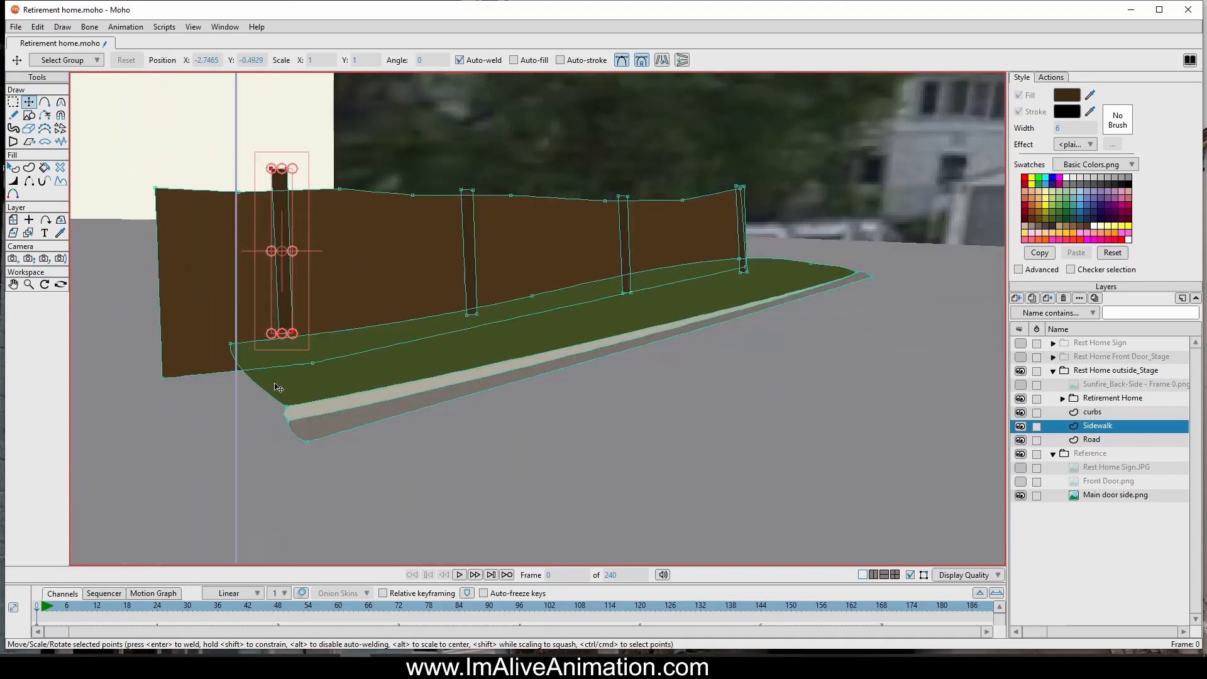
pyautogui.moveTo(261, 420); pyautogui.dragTo(237, 437)
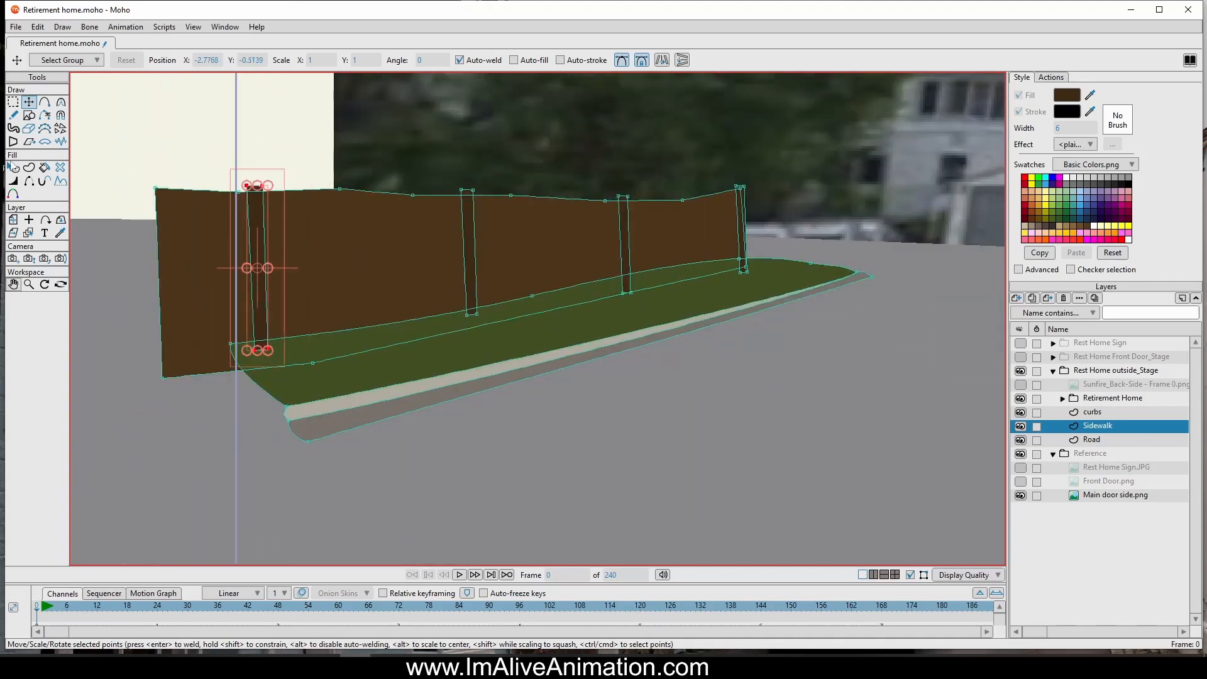
# Step: Raise the grass shape across the street above the fence posts so it covers their bases
pyautogui.click(12, 167)
pyautogui.click(597, 318)
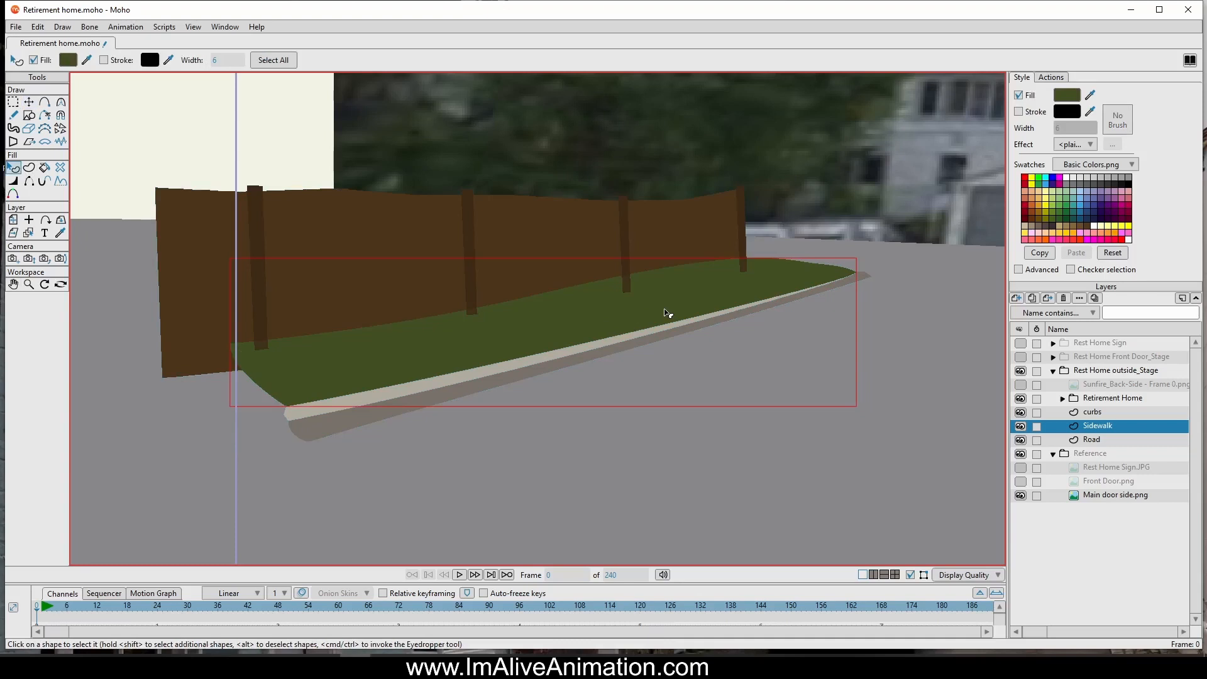
pyautogui.press('Up')
pyautogui.click(520, 444)
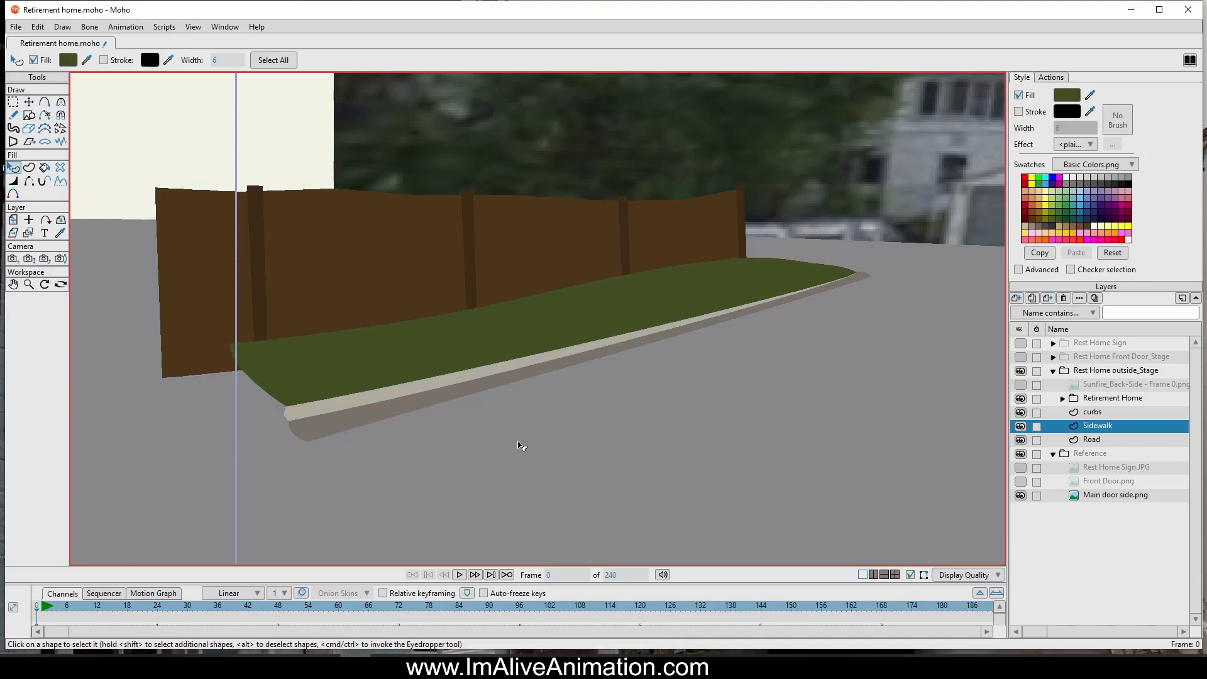
# Step: Change the fence panel's fill to a darker brown
pyautogui.scroll(-2, 744, 228)
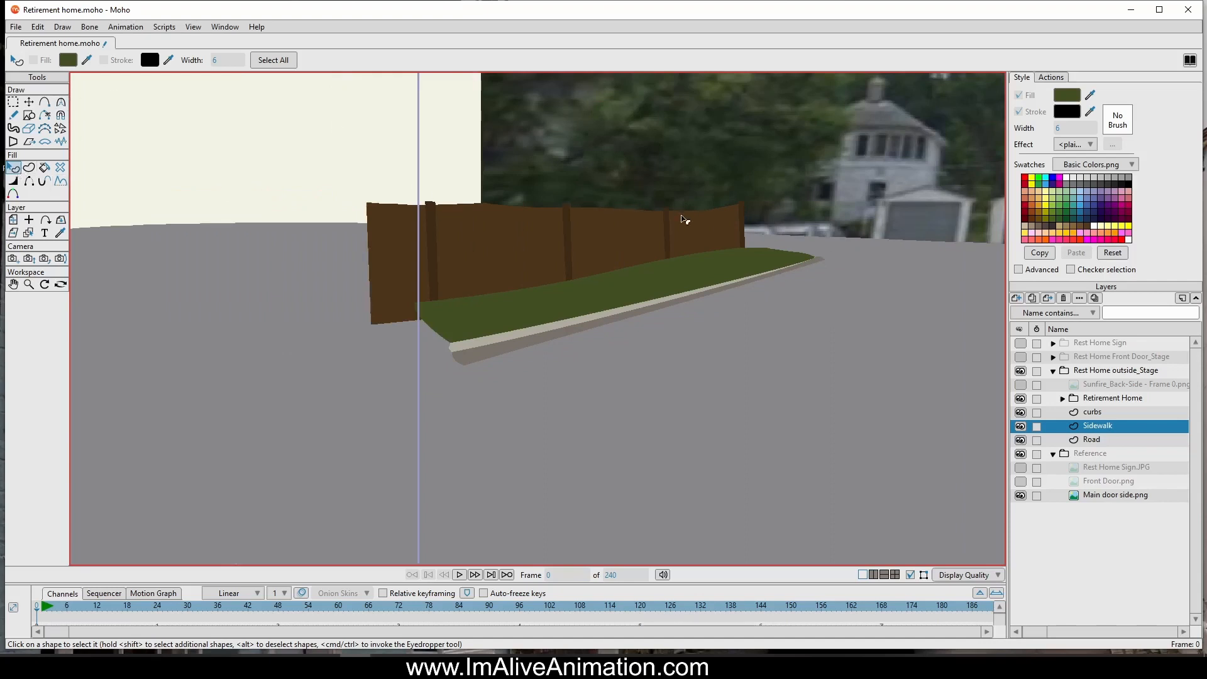
pyautogui.click(631, 239)
pyautogui.click(1067, 95)
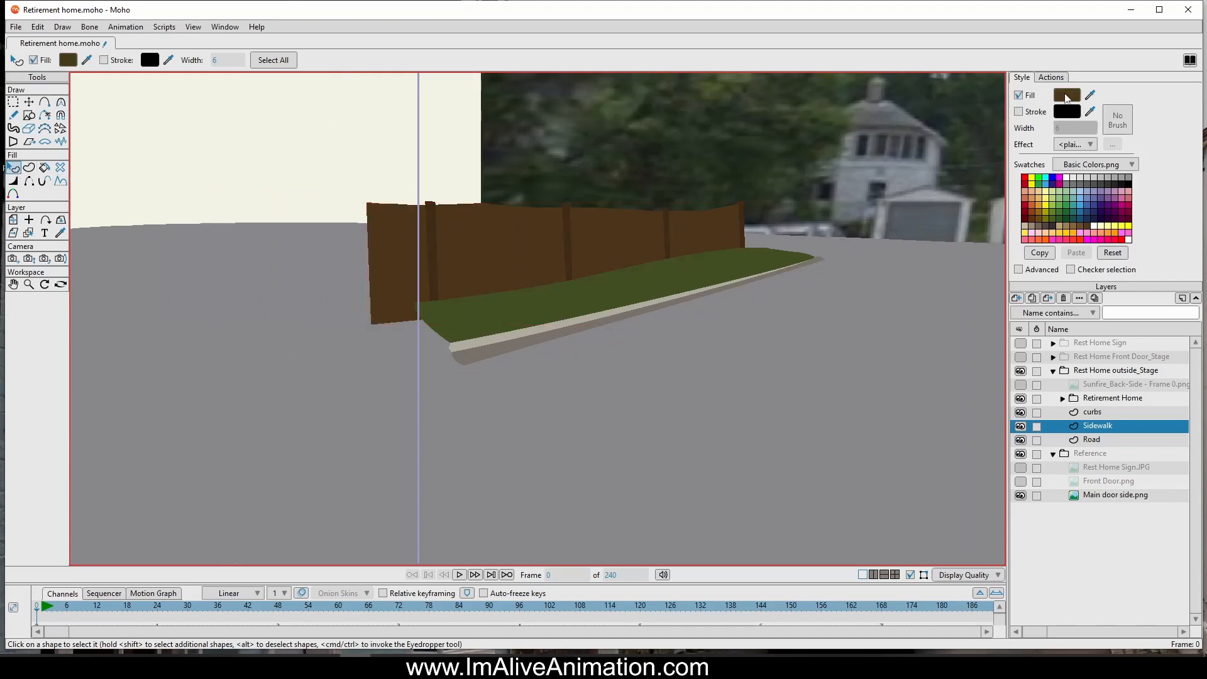
pyautogui.moveTo(944, 237); pyautogui.dragTo(942, 252)
pyautogui.click(1038, 301)
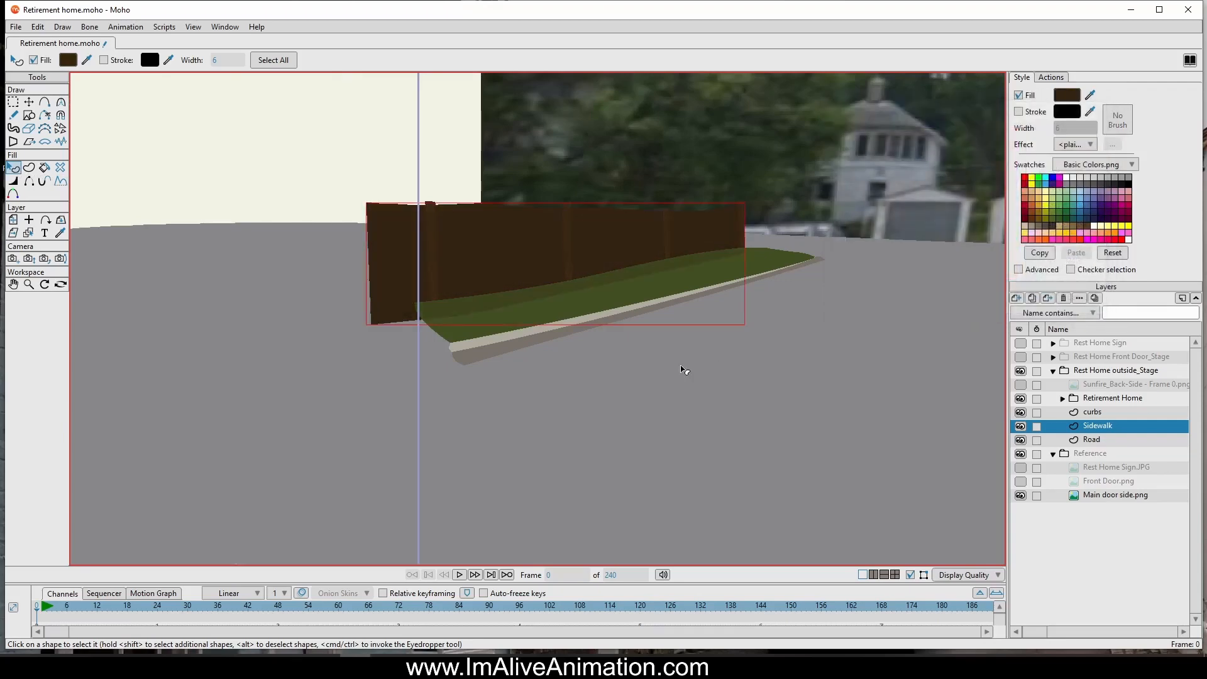
# Step: Examine the whole scene from the new fence to the area beside and behind the retirement home
pyautogui.scroll(-2, 760, 347)
pyautogui.moveTo(749, 329); pyautogui.dragTo(375, 264)
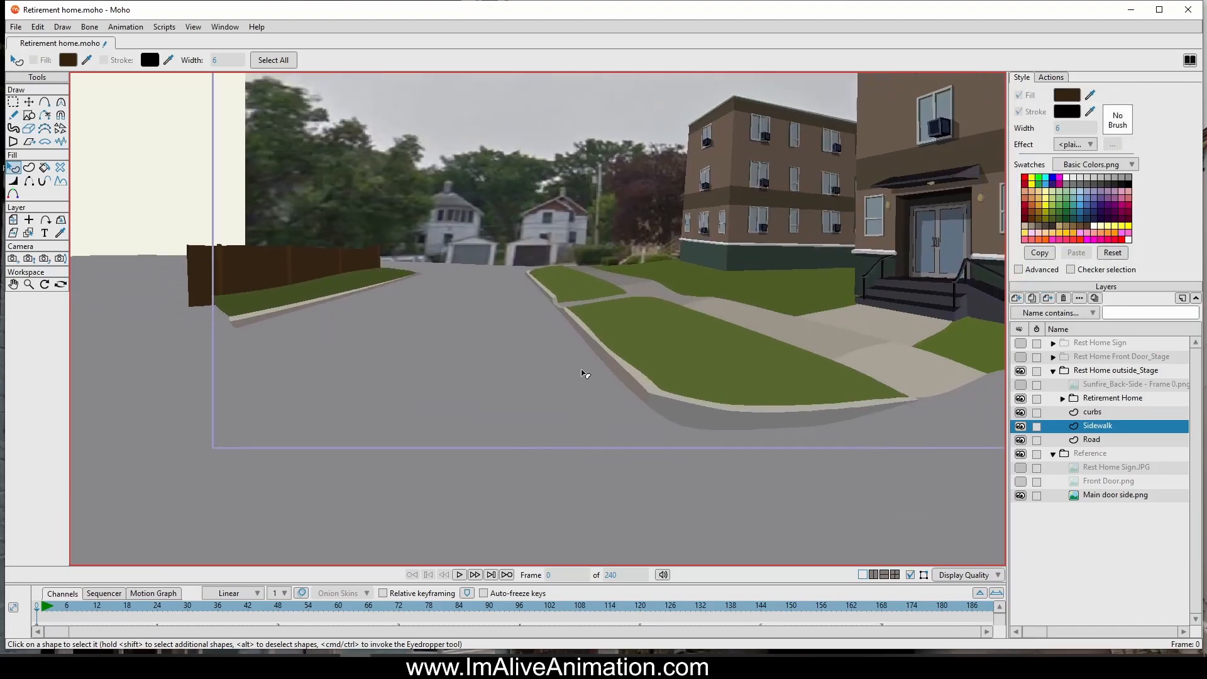
pyautogui.scroll(-2, 584, 370)
pyautogui.moveTo(583, 377); pyautogui.dragTo(460, 337)
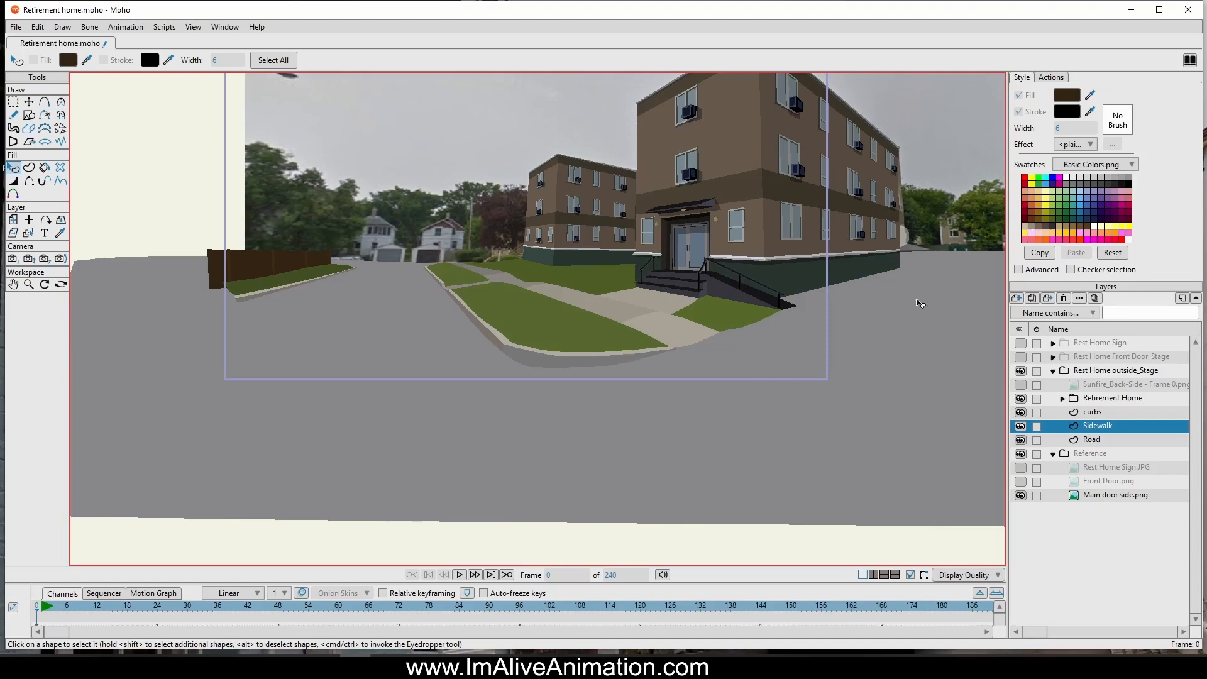
pyautogui.scroll(-2, 648, 326)
pyautogui.moveTo(901, 309); pyautogui.dragTo(639, 302)
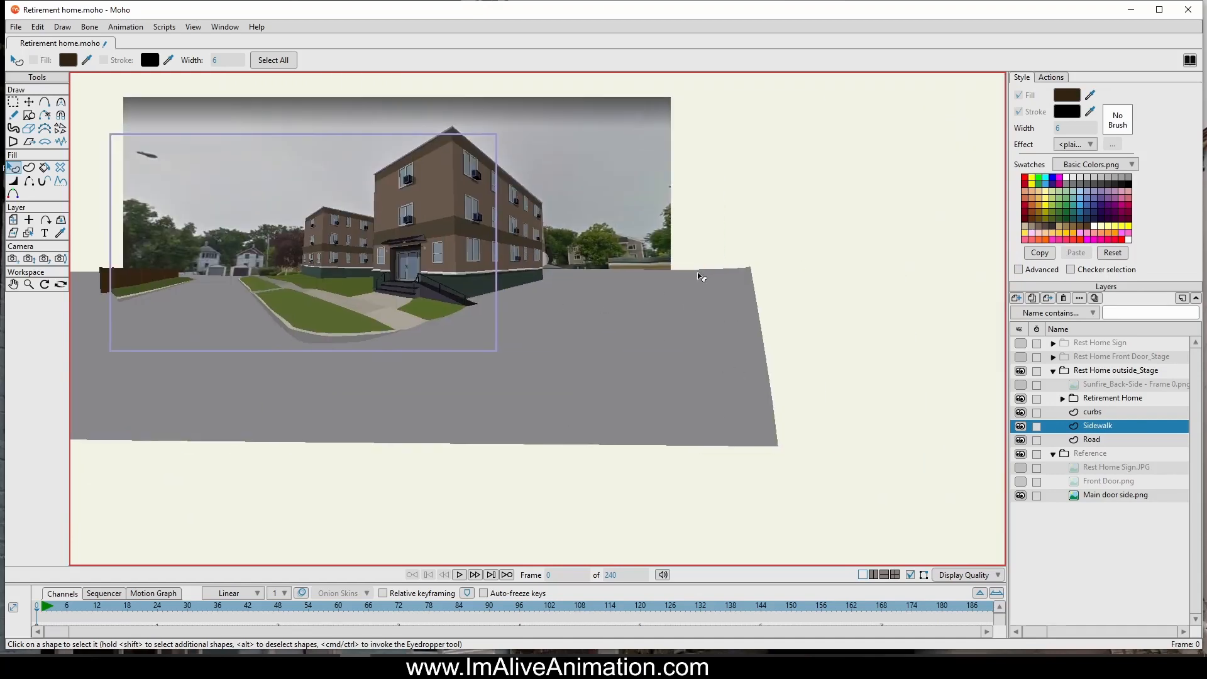
pyautogui.scroll(3, 251, 276)
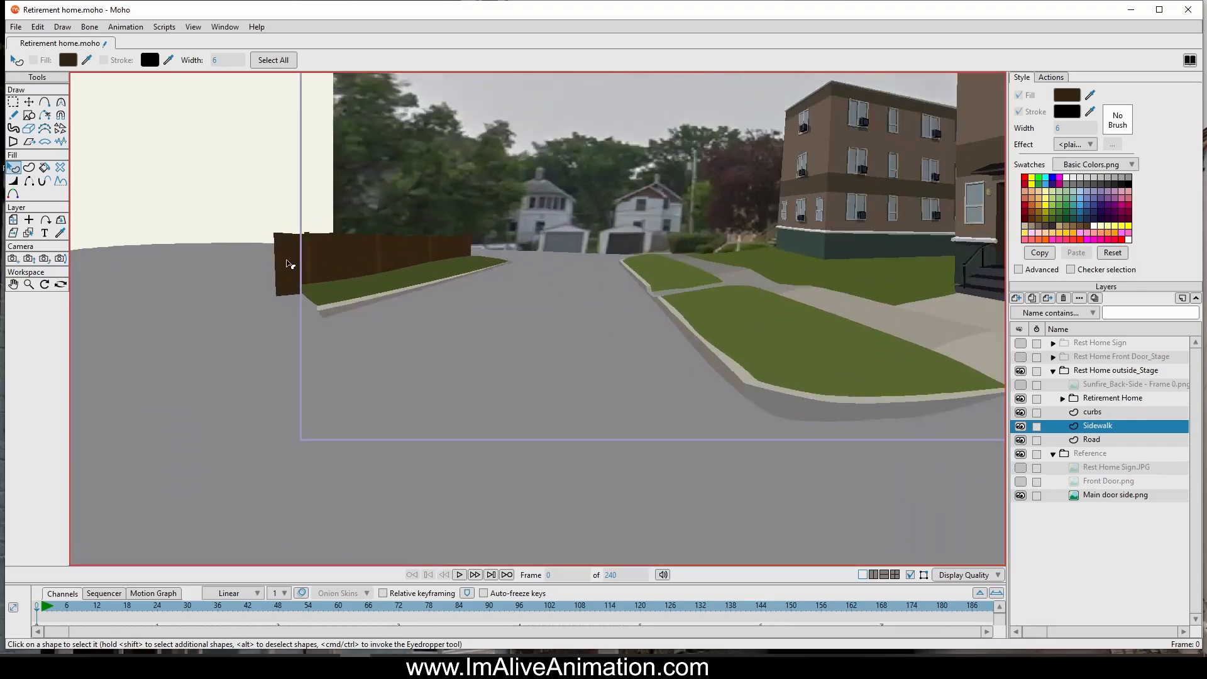
pyautogui.moveTo(887, 276); pyautogui.dragTo(710, 272)
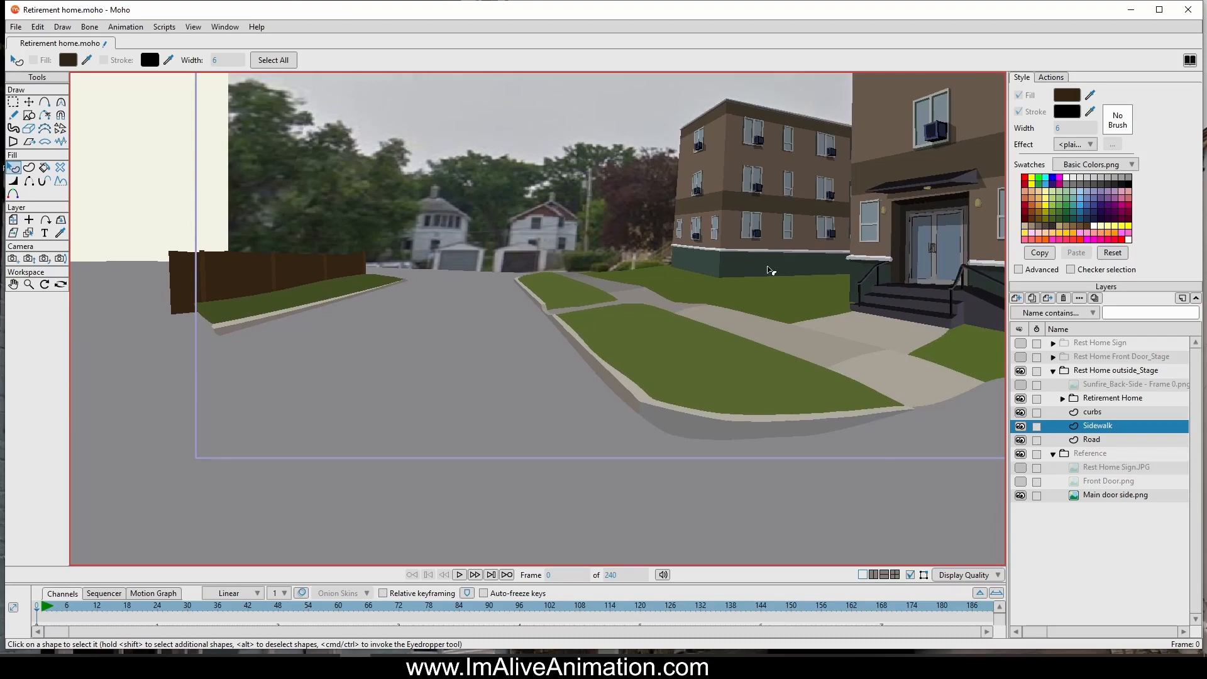
pyautogui.moveTo(857, 284); pyautogui.dragTo(407, 304)
pyautogui.moveTo(677, 291); pyautogui.dragTo(441, 385)
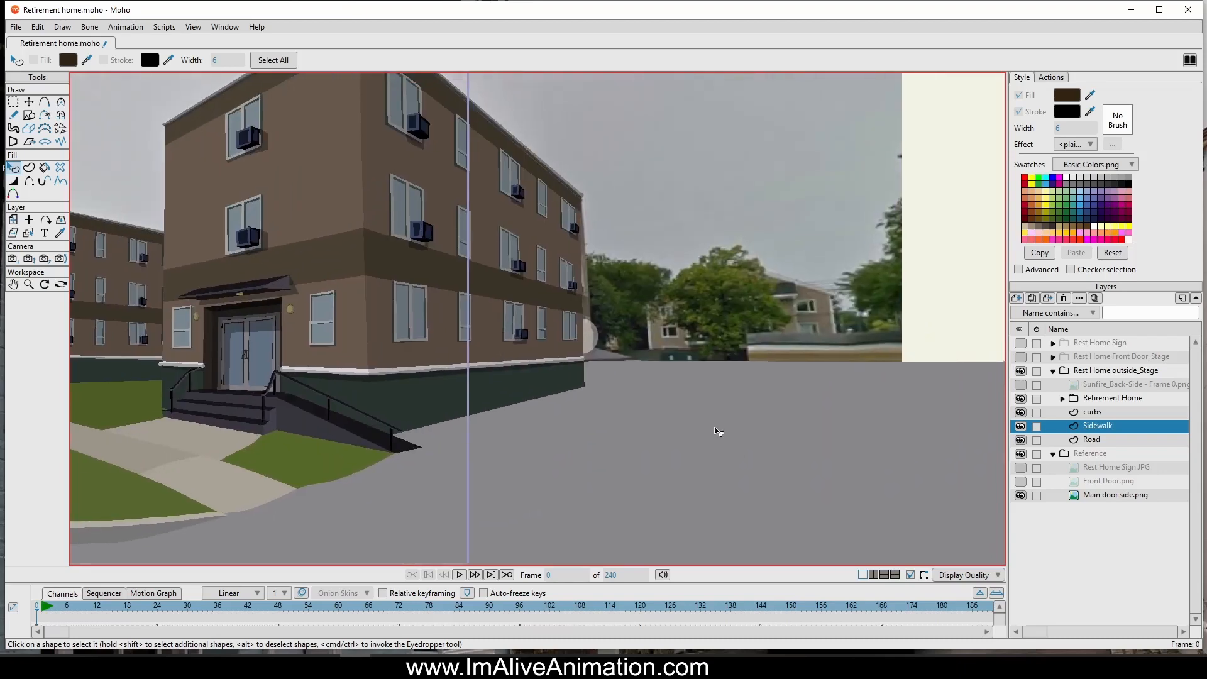
pyautogui.moveTo(719, 432); pyautogui.dragTo(682, 329)
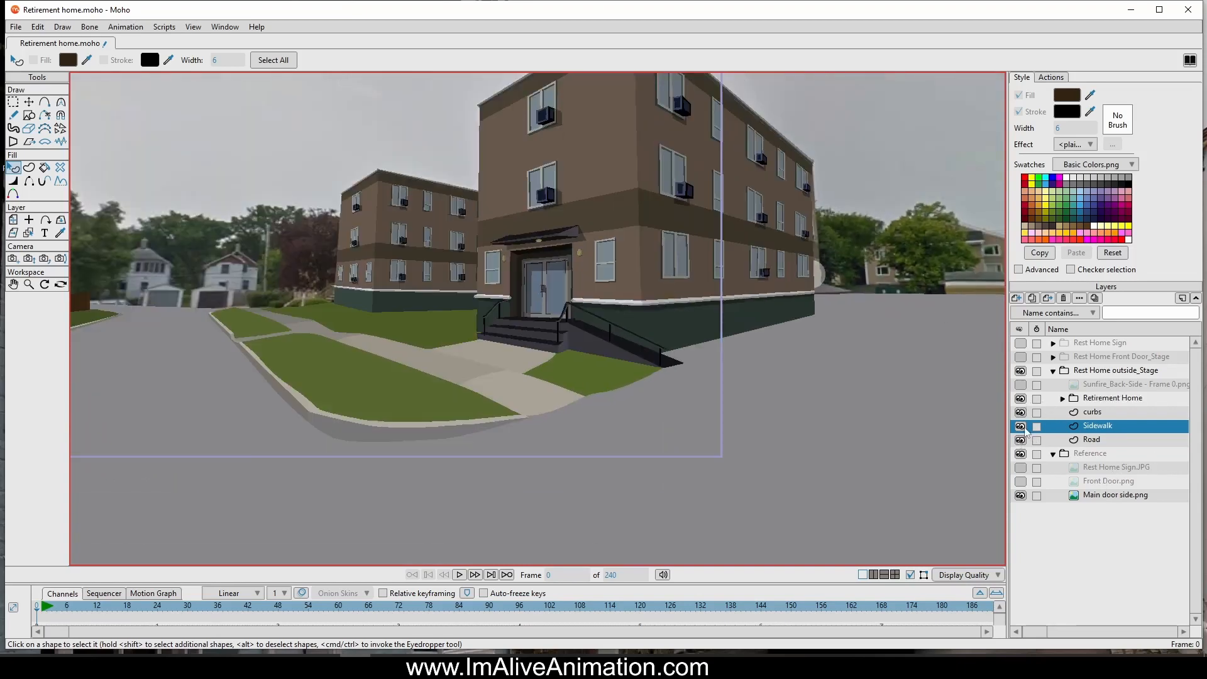
# Step: Hide the Retirement Home, curbs, Sidewalk and Road layers to expose the reference photo around the driveway
pyautogui.click(1021, 399)
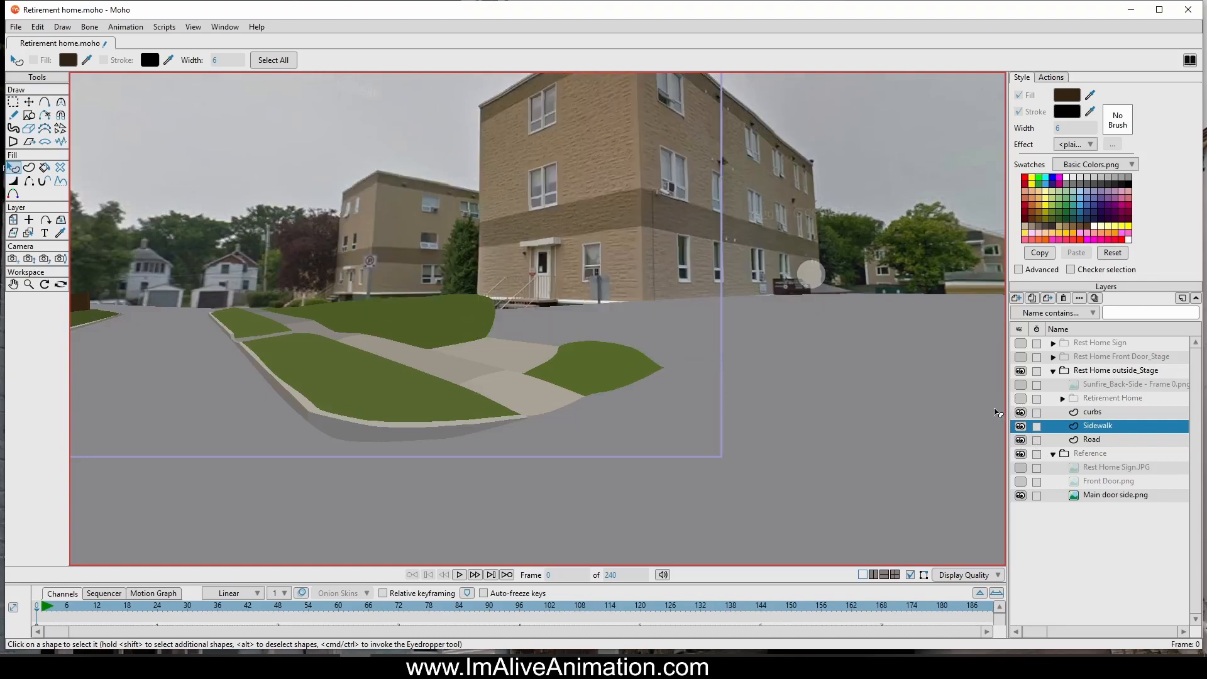
pyautogui.click(1022, 412)
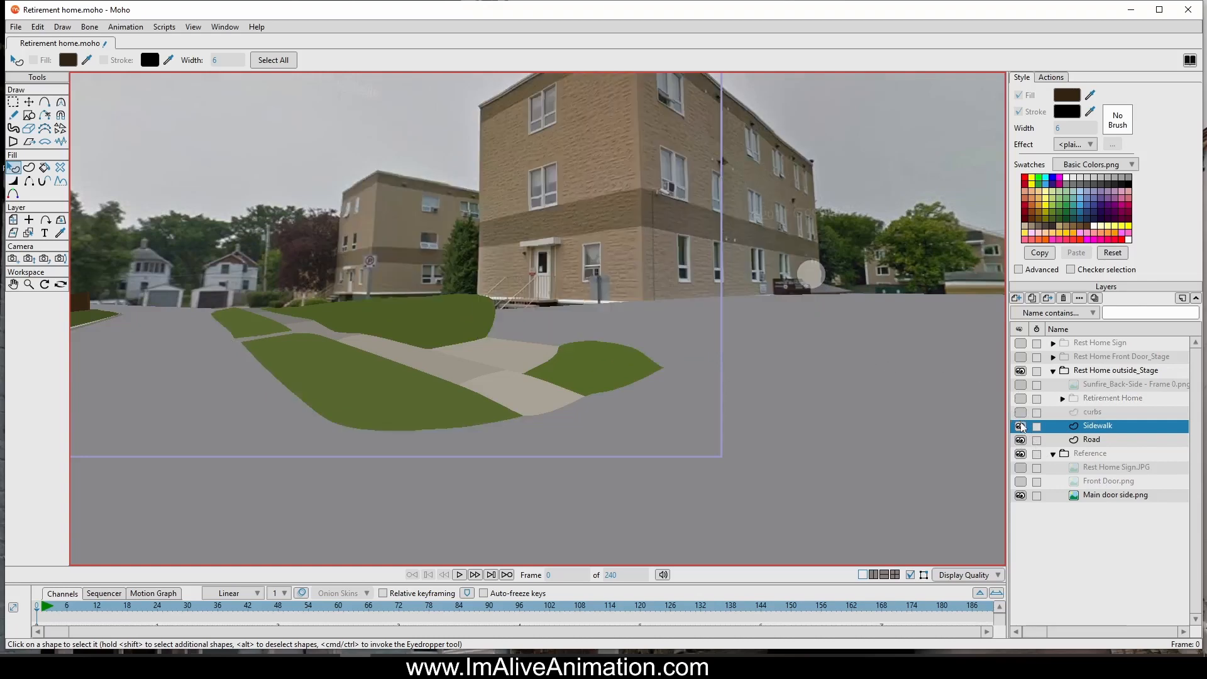
pyautogui.click(1022, 427)
pyautogui.click(1022, 440)
pyautogui.moveTo(809, 281); pyautogui.dragTo(499, 253)
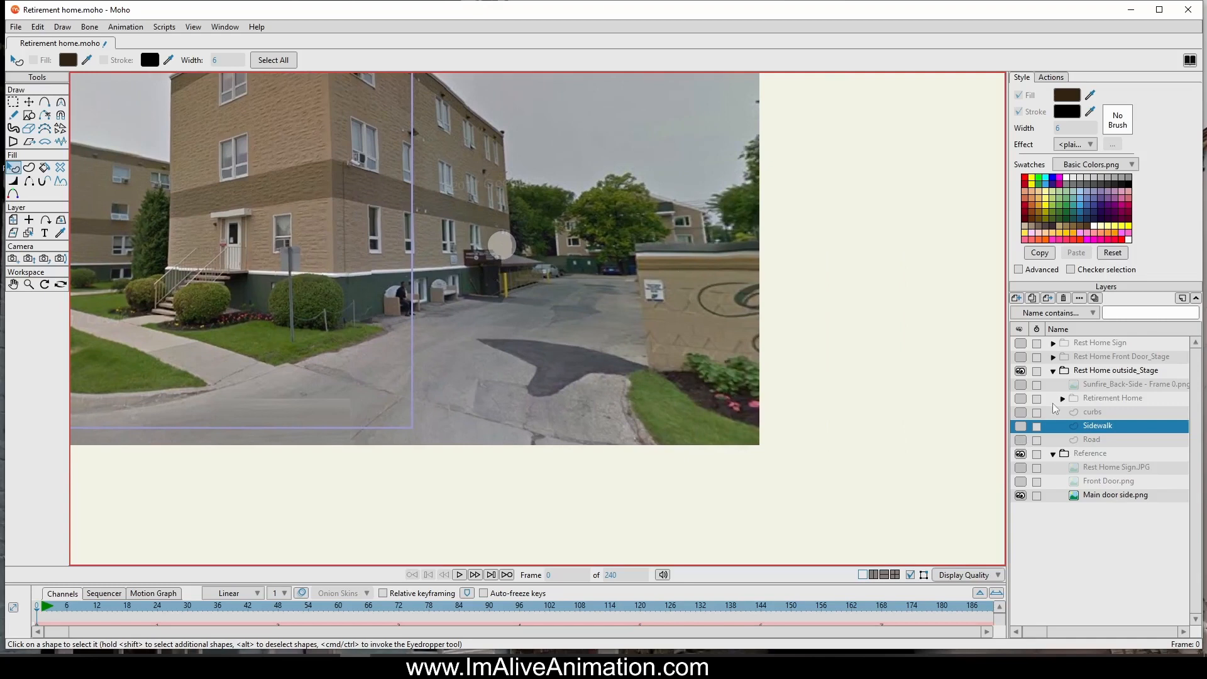
# Step: Add a vector layer above the curbs layer and name it Fence
pyautogui.click(1088, 411)
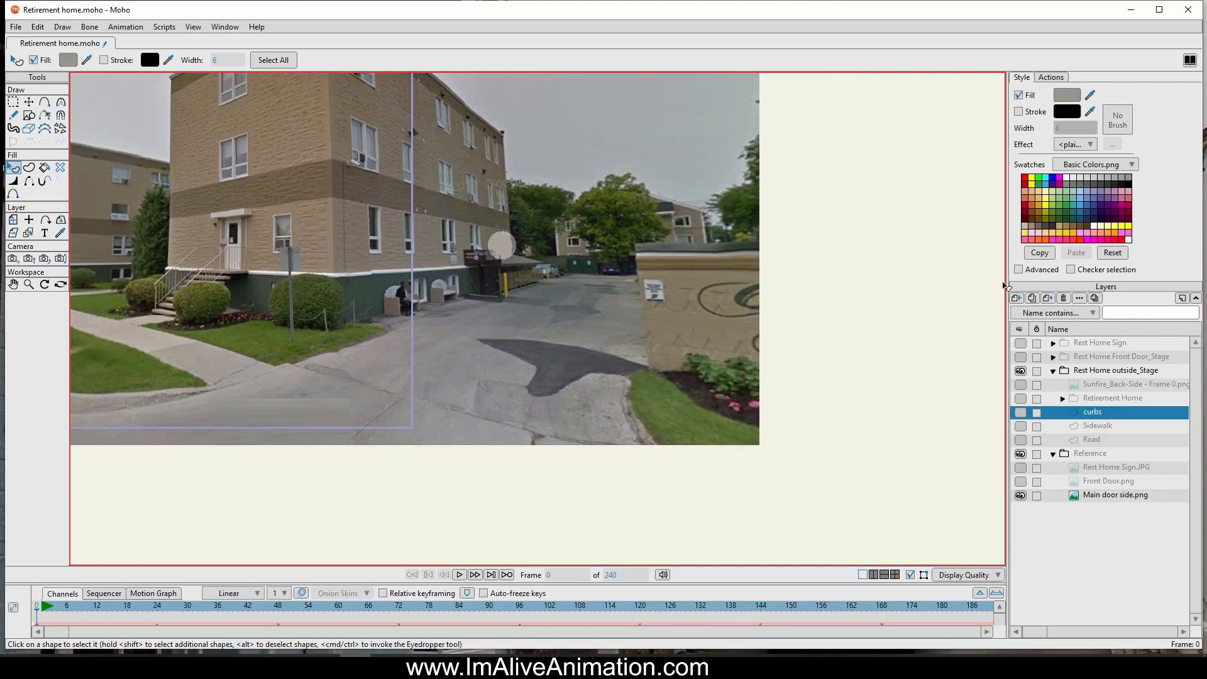
pyautogui.click(1017, 298)
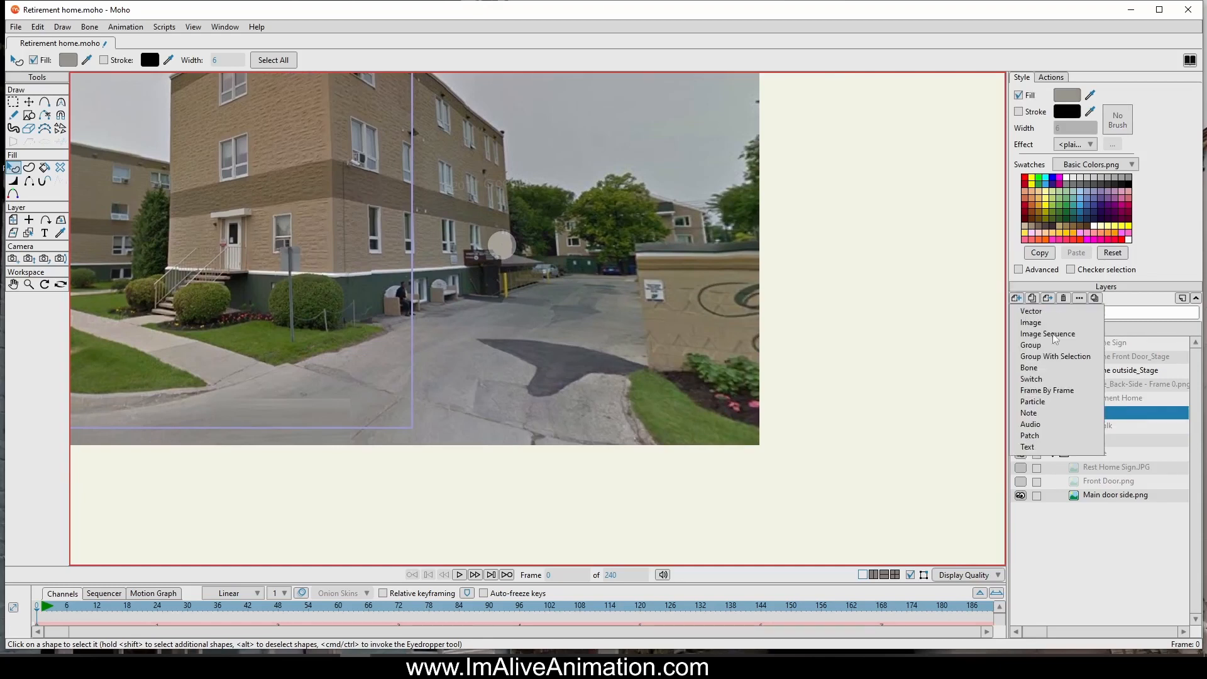
pyautogui.click(1028, 312)
pyautogui.doubleClick(1088, 412)
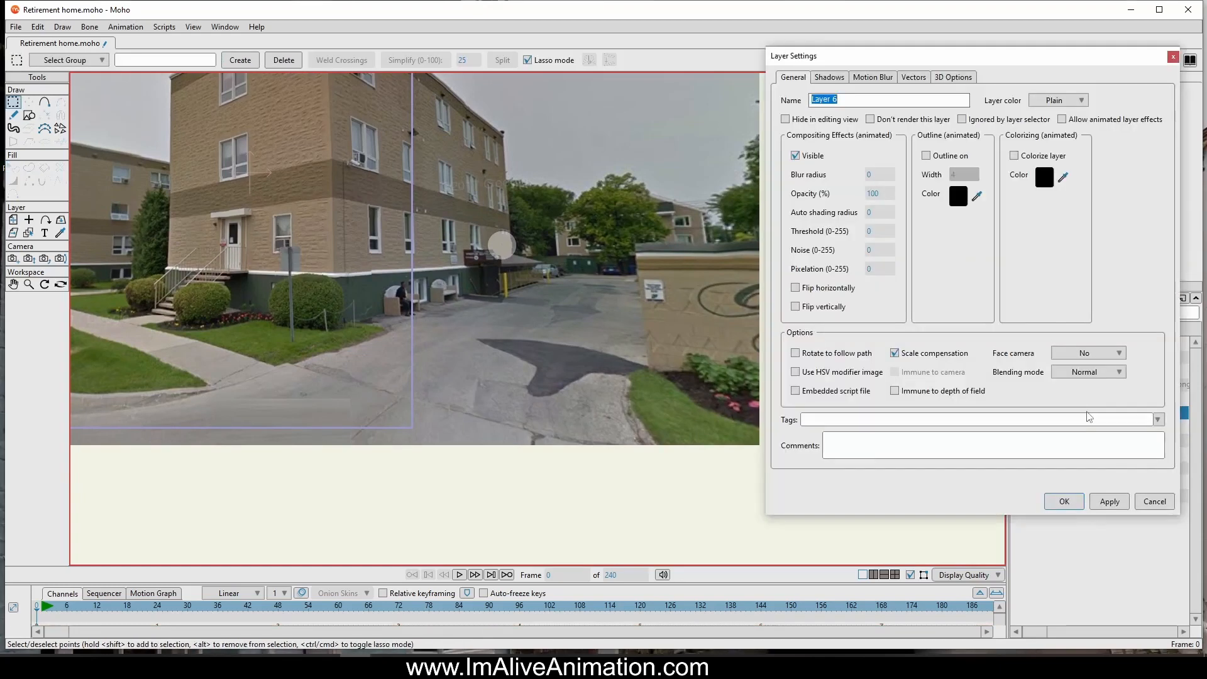
pyautogui.write('Fence')
pyautogui.press('Return')
# Step: Draw a long, low closed outline for the fence at the driveway's far end, extending past the reference photo's edge
pyautogui.click(45, 102)
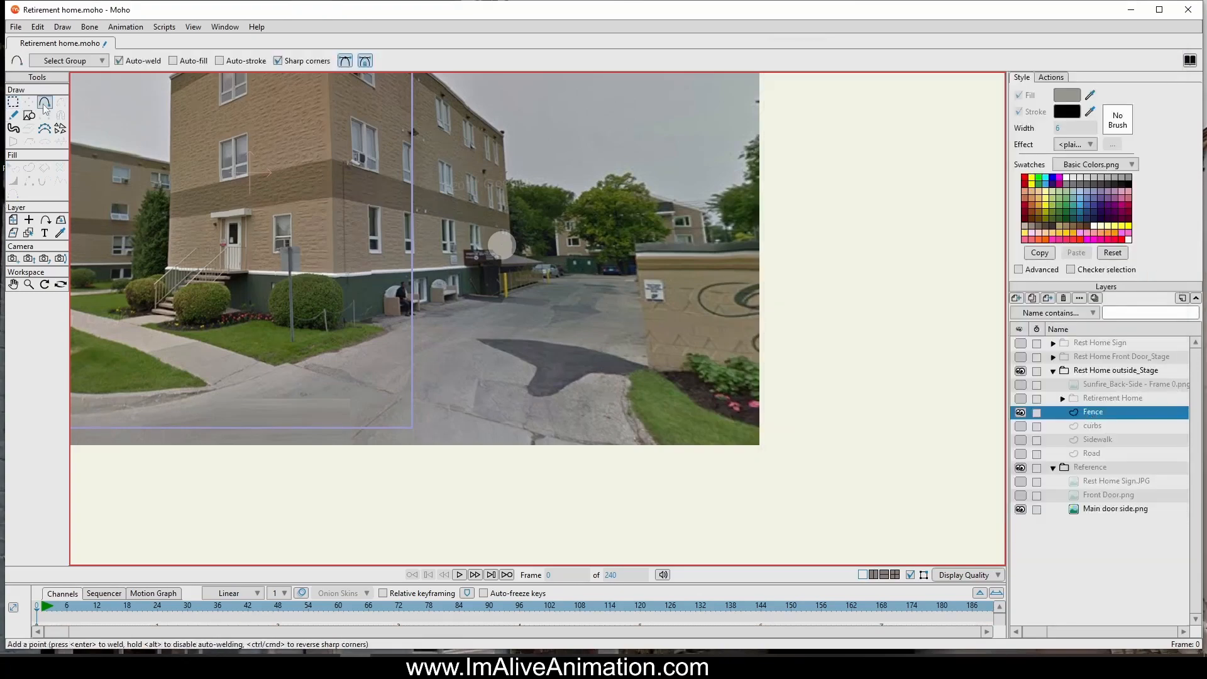
pyautogui.scroll(3, 607, 299)
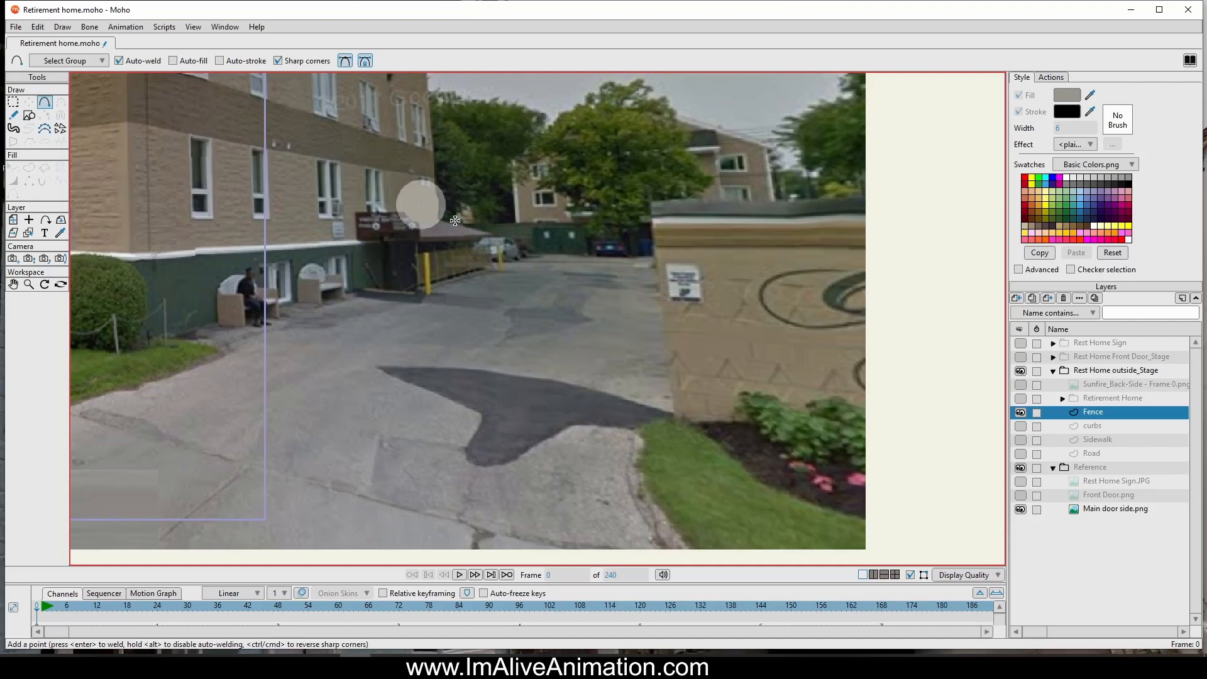
pyautogui.moveTo(394, 222); pyautogui.dragTo(860, 223)
pyautogui.scroll(-1, 817, 247)
pyautogui.moveTo(676, 251); pyautogui.dragTo(442, 278)
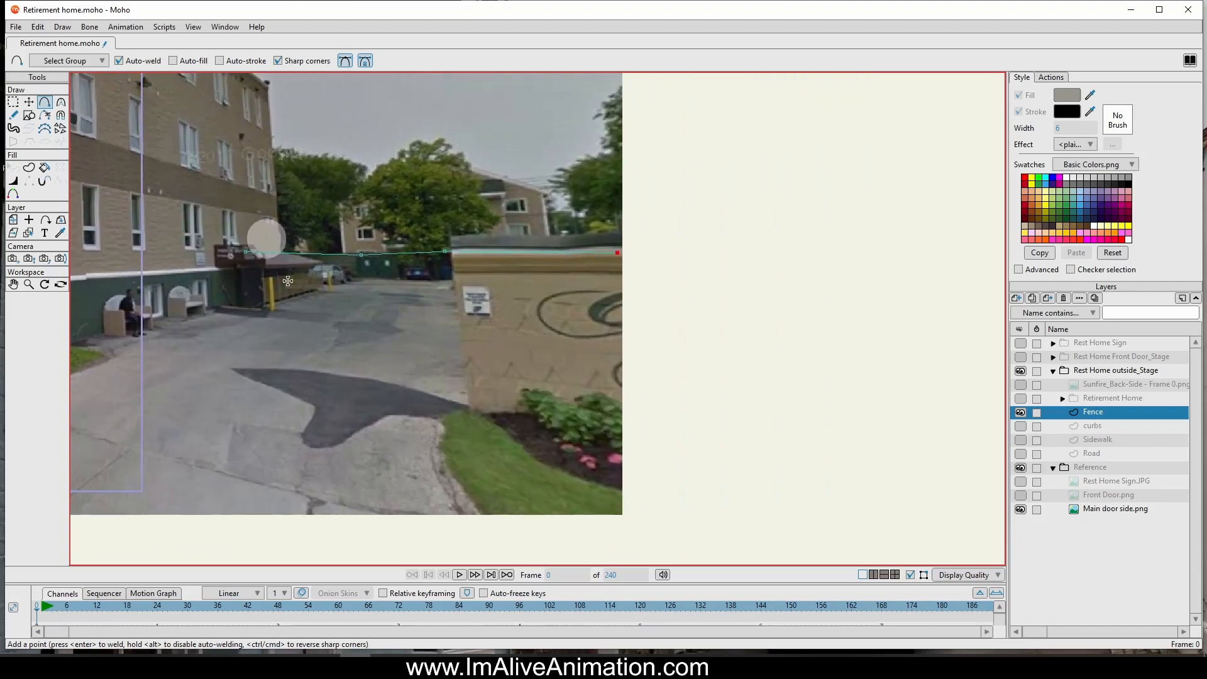
pyautogui.moveTo(245, 254); pyautogui.dragTo(618, 253)
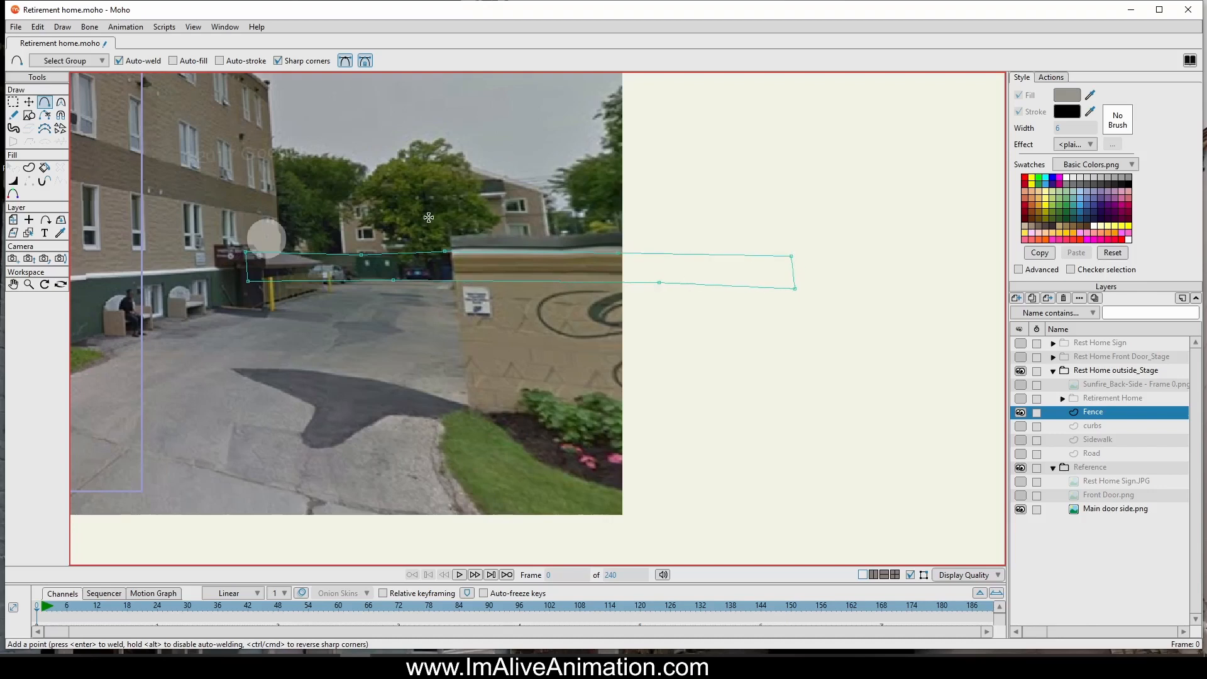
# Step: Create a filled shape from the driveway fence outline
pyautogui.click(28, 167)
pyautogui.click(301, 280)
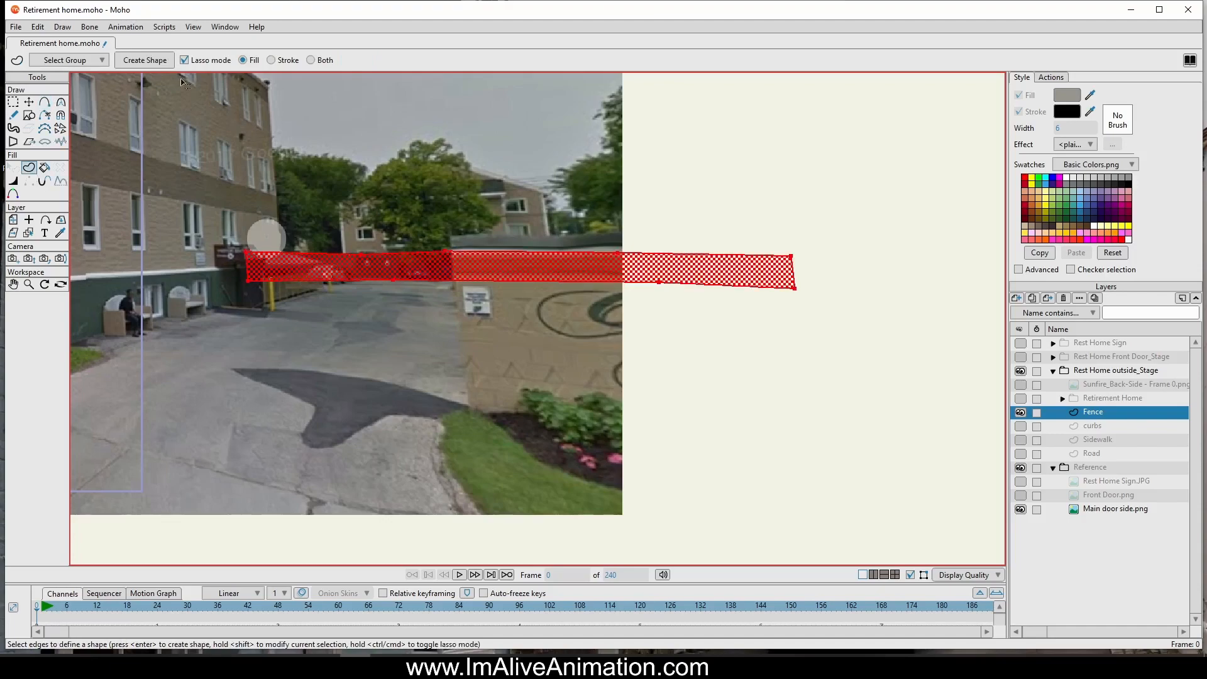
pyautogui.click(145, 61)
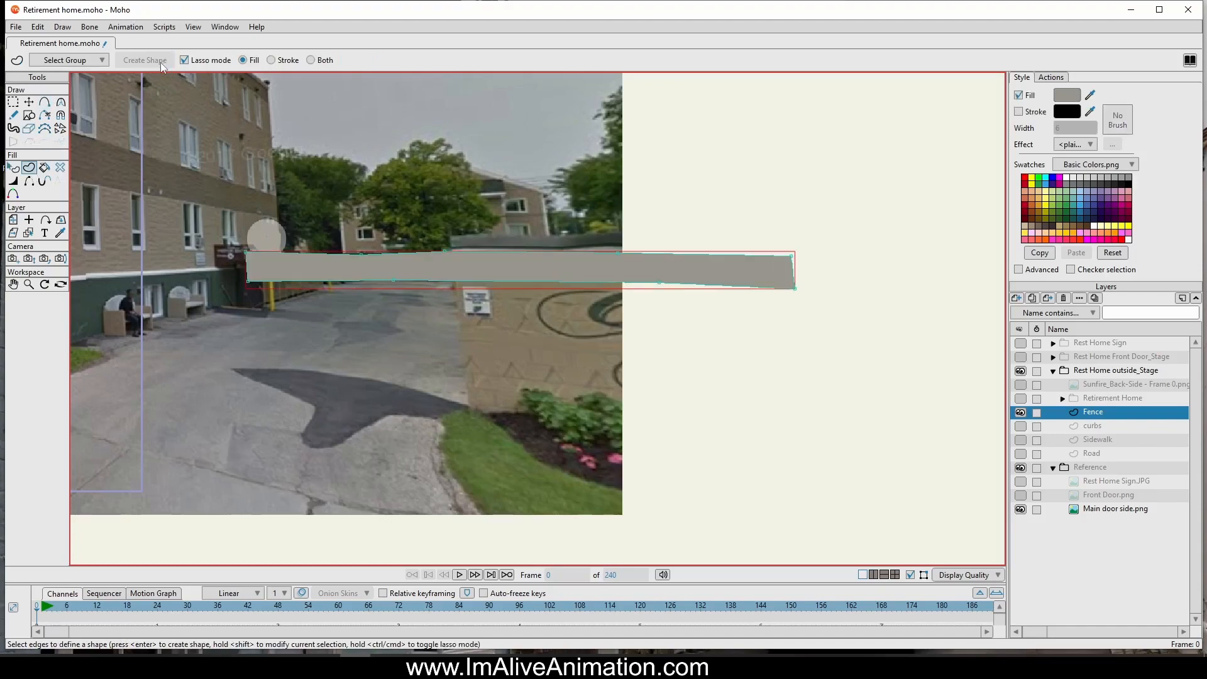
# Step: Sample the pale canvas background colour as the driveway fence's fill
pyautogui.scroll(-4, 512, 183)
pyautogui.moveTo(512, 186); pyautogui.dragTo(861, 192)
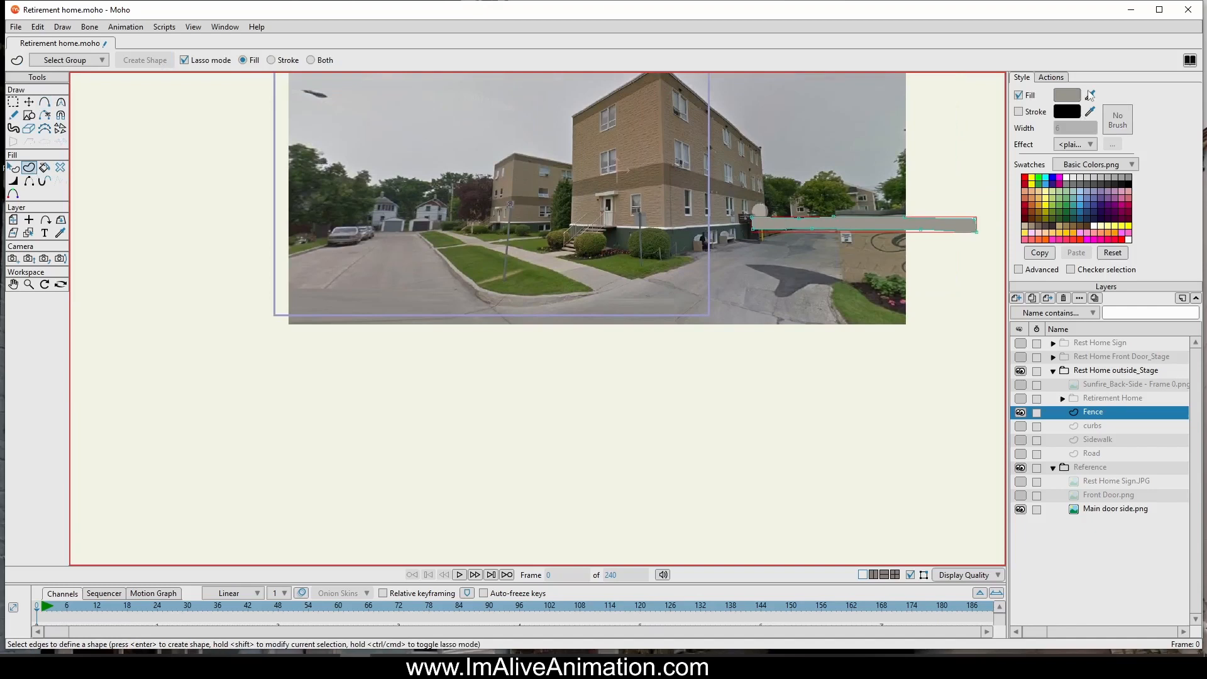
pyautogui.click(1090, 95)
pyautogui.click(860, 387)
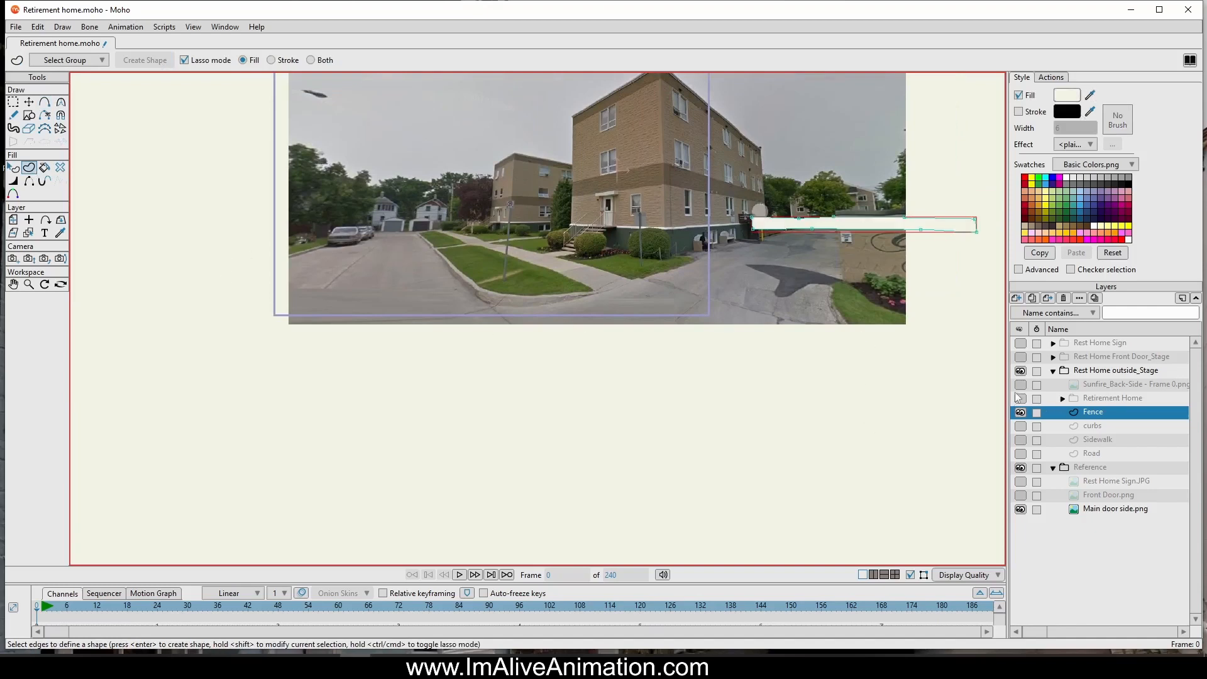
# Step: Show the Retirement Home layer group again
pyautogui.click(1020, 385)
pyautogui.click(1020, 385)
pyautogui.click(1020, 398)
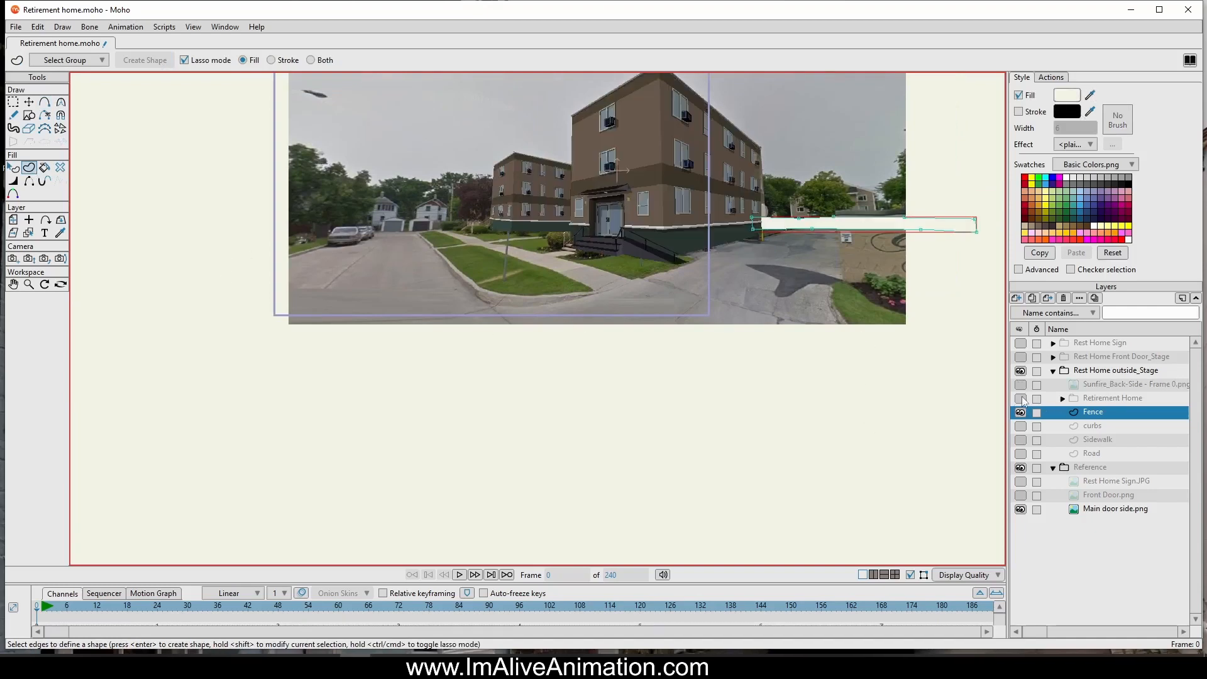
# Step: Show the curbs, Sidewalk and Road layers again
pyautogui.click(1020, 426)
pyautogui.click(1021, 440)
pyautogui.click(1021, 454)
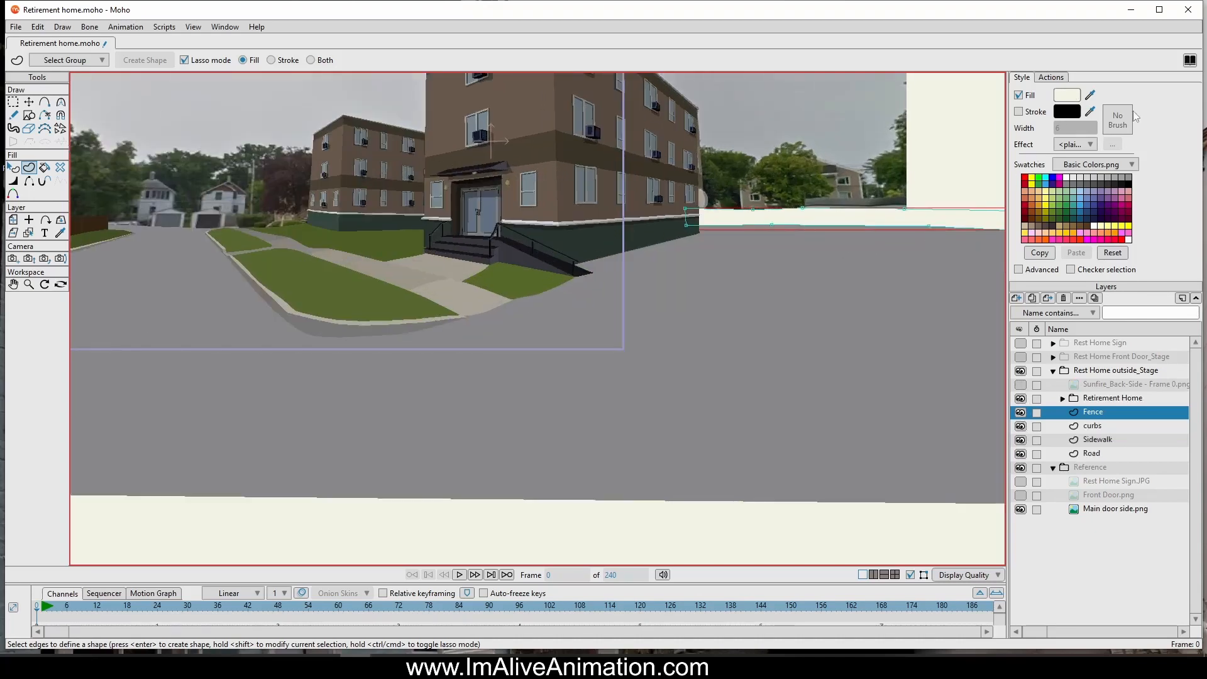
# Step: Fill the driveway fence with the dark brown sampled from the street-side fence
pyautogui.moveTo(1090, 95); pyautogui.dragTo(92, 229)
pyautogui.scroll(-3, 691, 287)
pyautogui.moveTo(775, 317); pyautogui.dragTo(608, 325)
pyautogui.scroll(5, 610, 217)
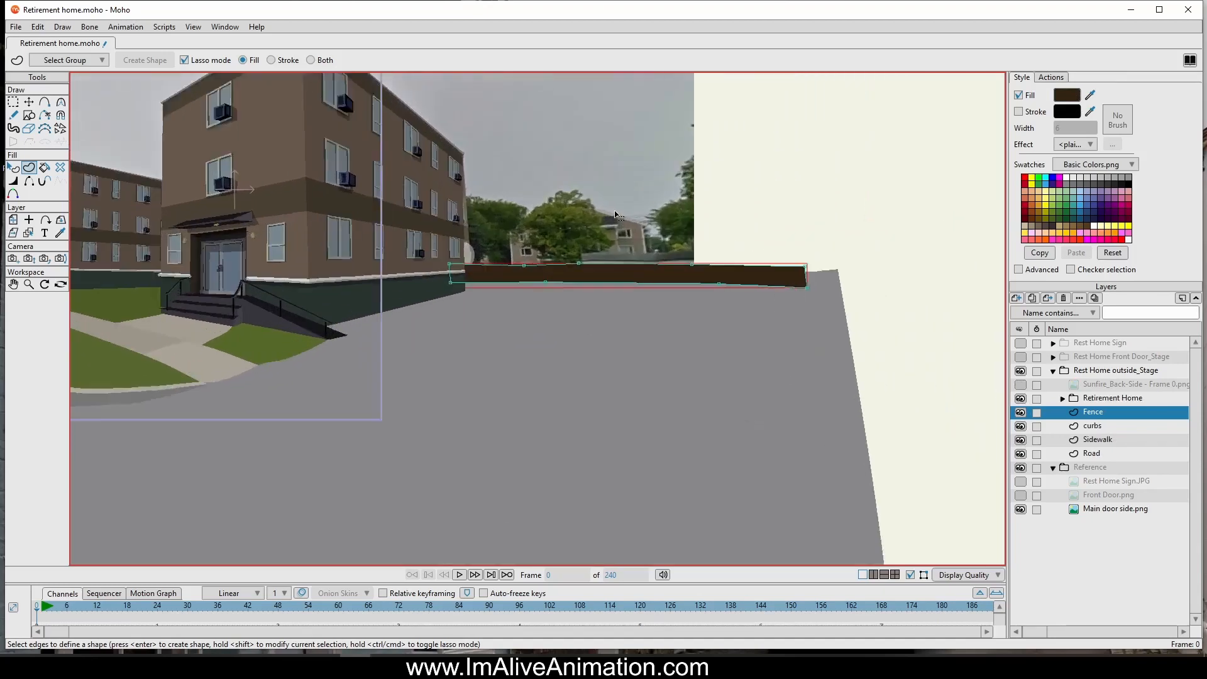
# Step: Inspect how both fences sit against the road, the retirement home and the background at the street's far end
pyautogui.scroll(-6, 559, 361)
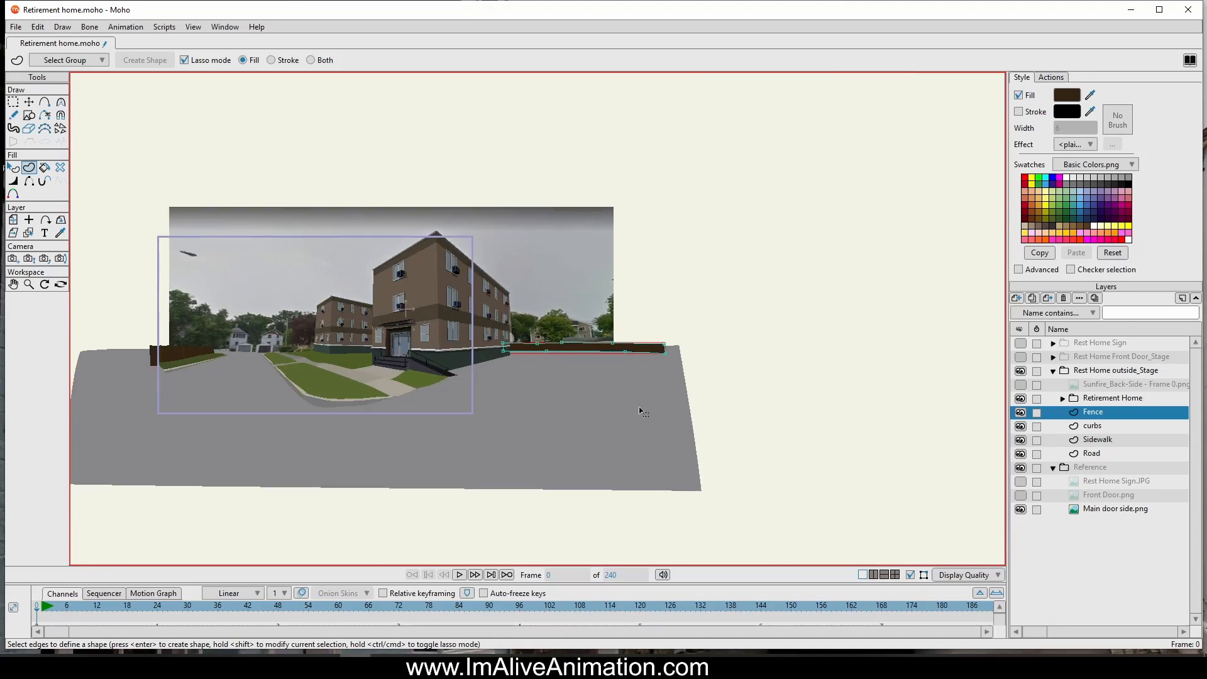
pyautogui.scroll(6, 520, 337)
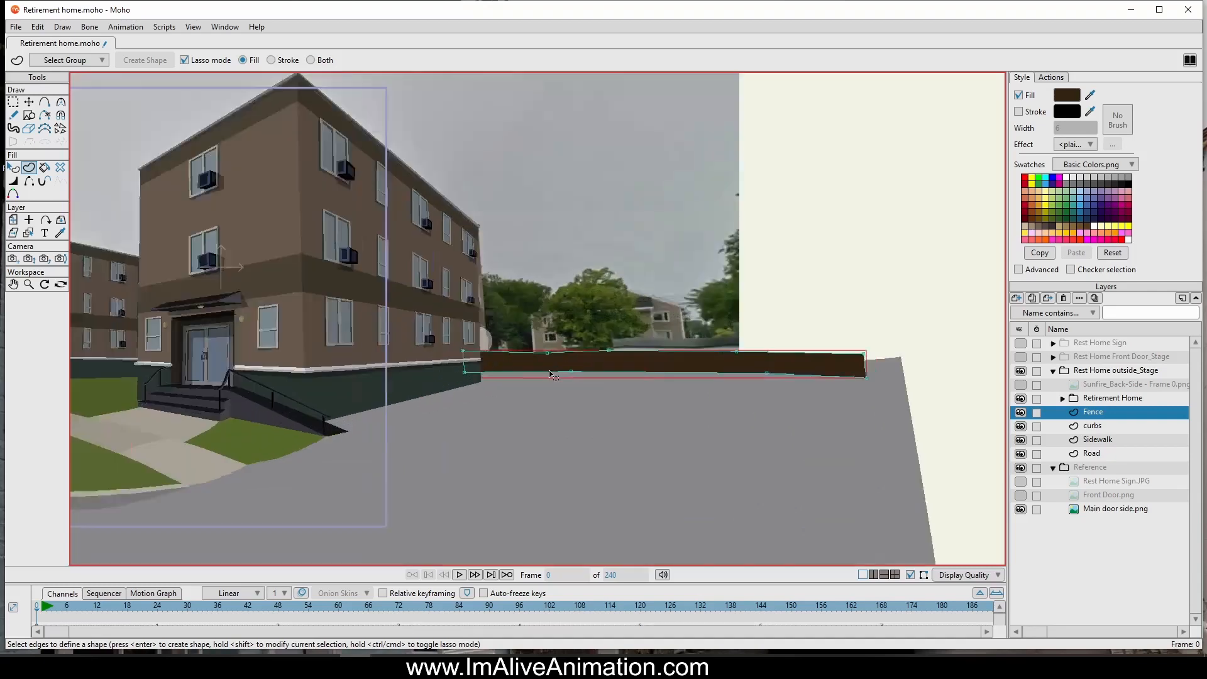
pyautogui.scroll(-2, 605, 317)
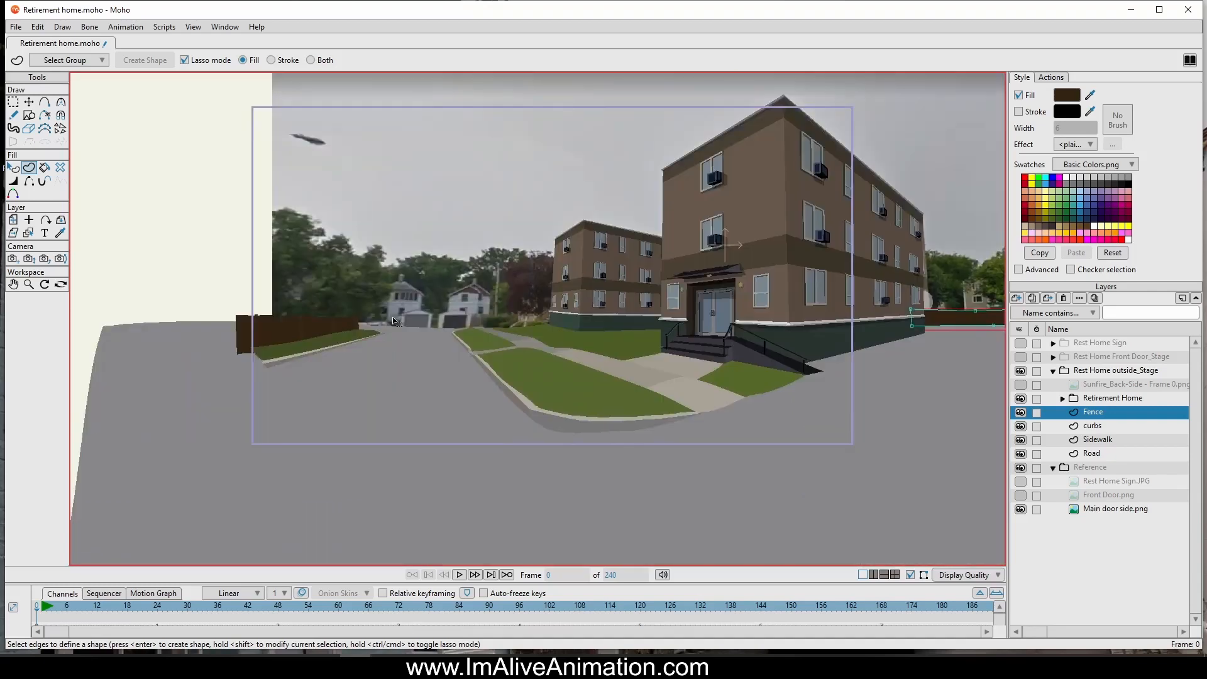
pyautogui.scroll(2, 393, 322)
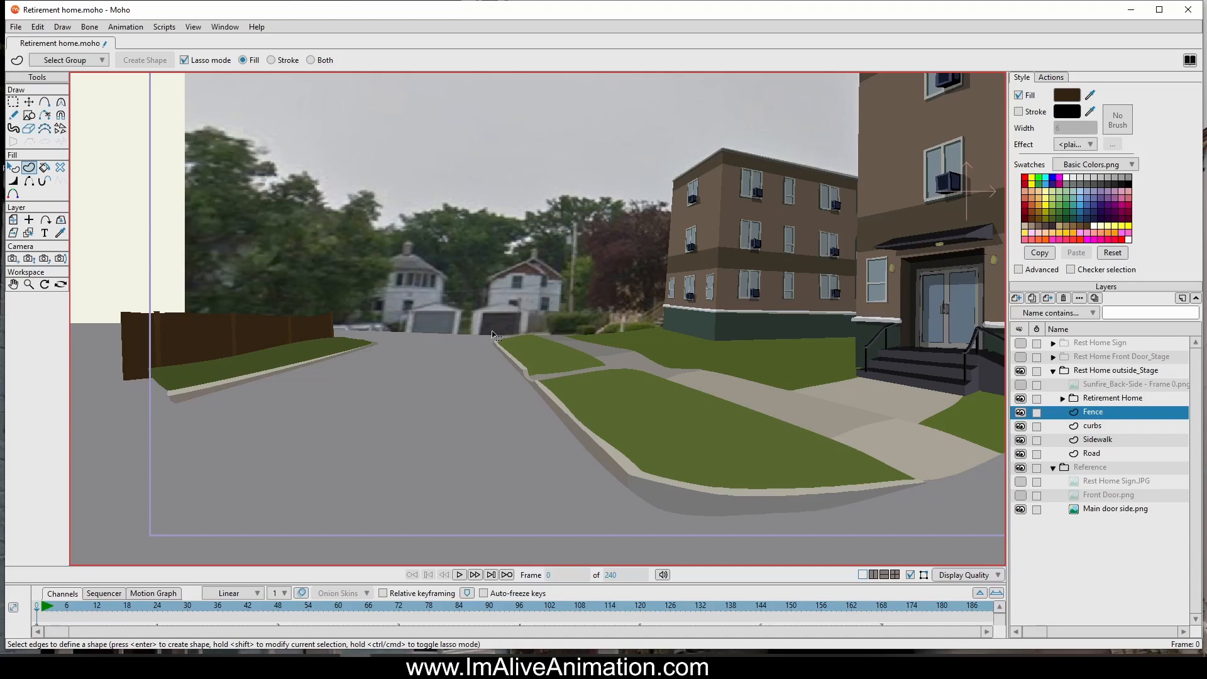
pyautogui.scroll(-2, 547, 332)
pyautogui.scroll(-1, 598, 320)
pyautogui.moveTo(599, 320); pyautogui.dragTo(427, 328)
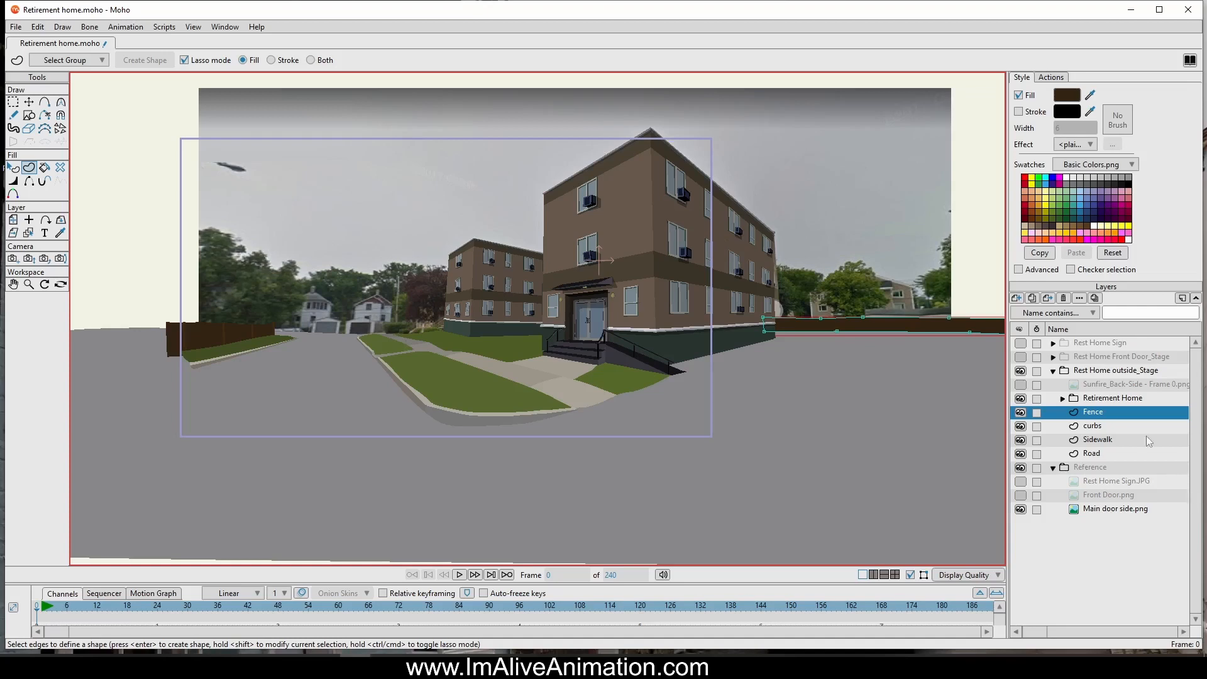
# Step: Compare the drawn scene with the reference photo by toggling the visibility of the Retirement Home group and the Road layer
pyautogui.click(1021, 398)
pyautogui.click(1021, 399)
pyautogui.click(1021, 399)
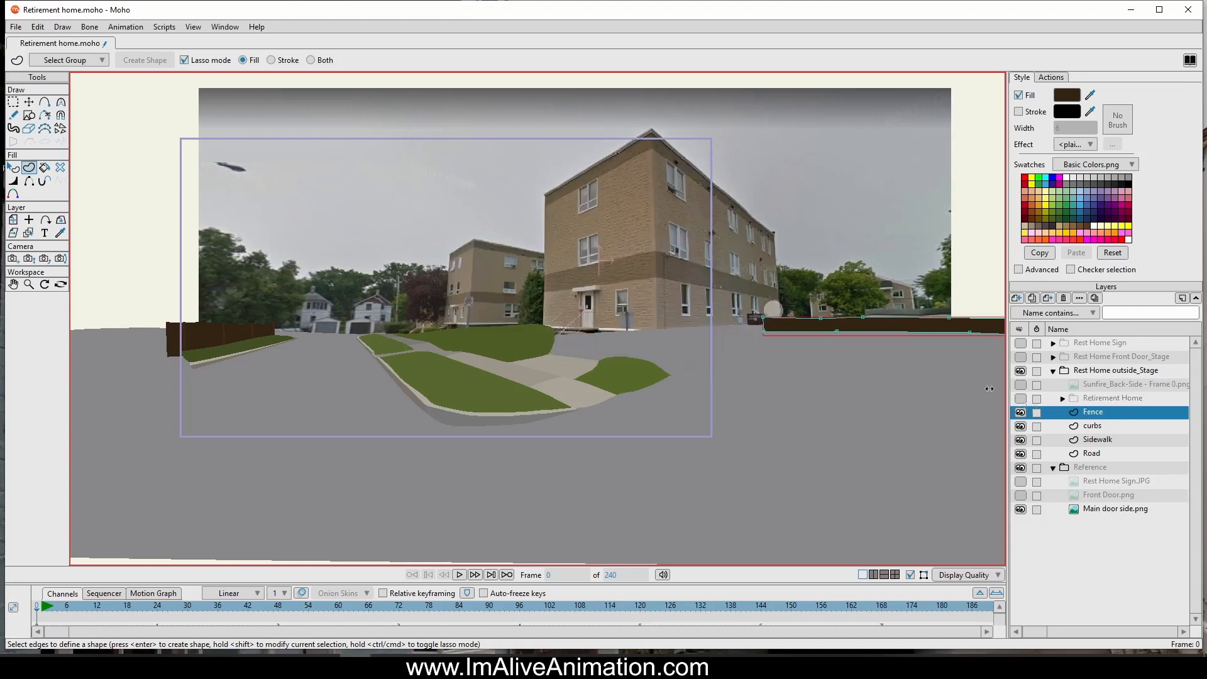
pyautogui.click(1020, 454)
pyautogui.click(1021, 399)
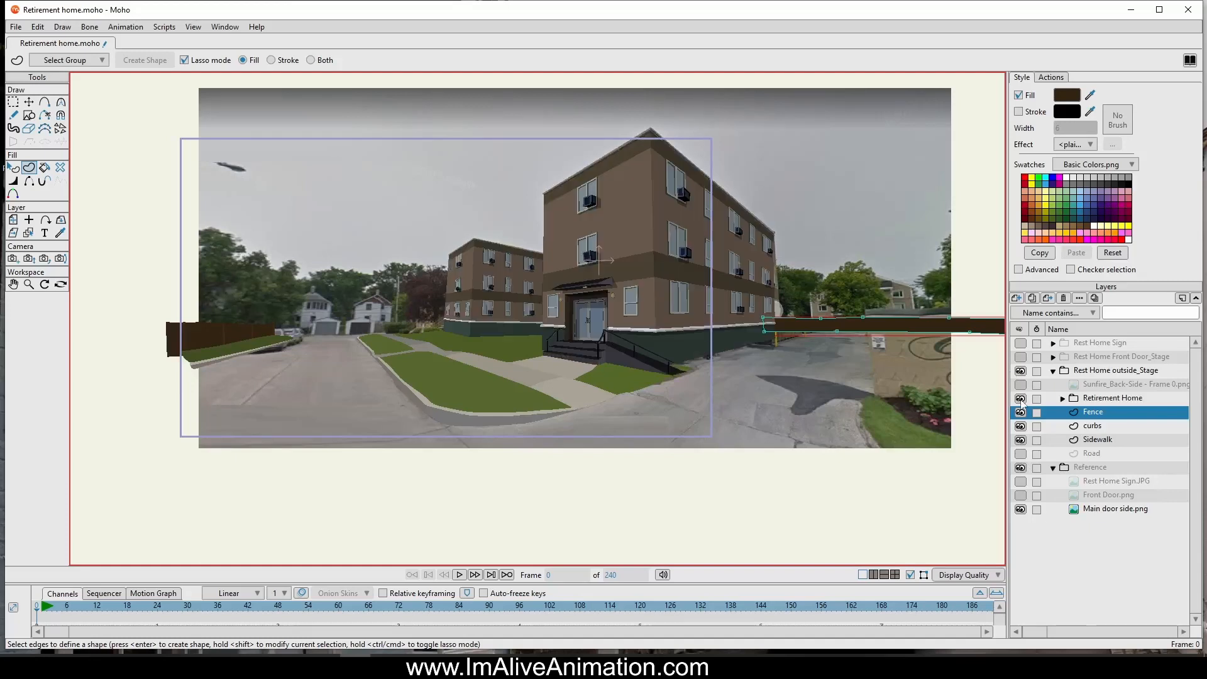
pyautogui.click(1021, 398)
pyautogui.click(1020, 398)
pyautogui.click(1021, 398)
pyautogui.click(1021, 399)
pyautogui.click(1021, 399)
pyautogui.click(1021, 399)
pyautogui.click(1021, 453)
pyautogui.scroll(6, 358, 371)
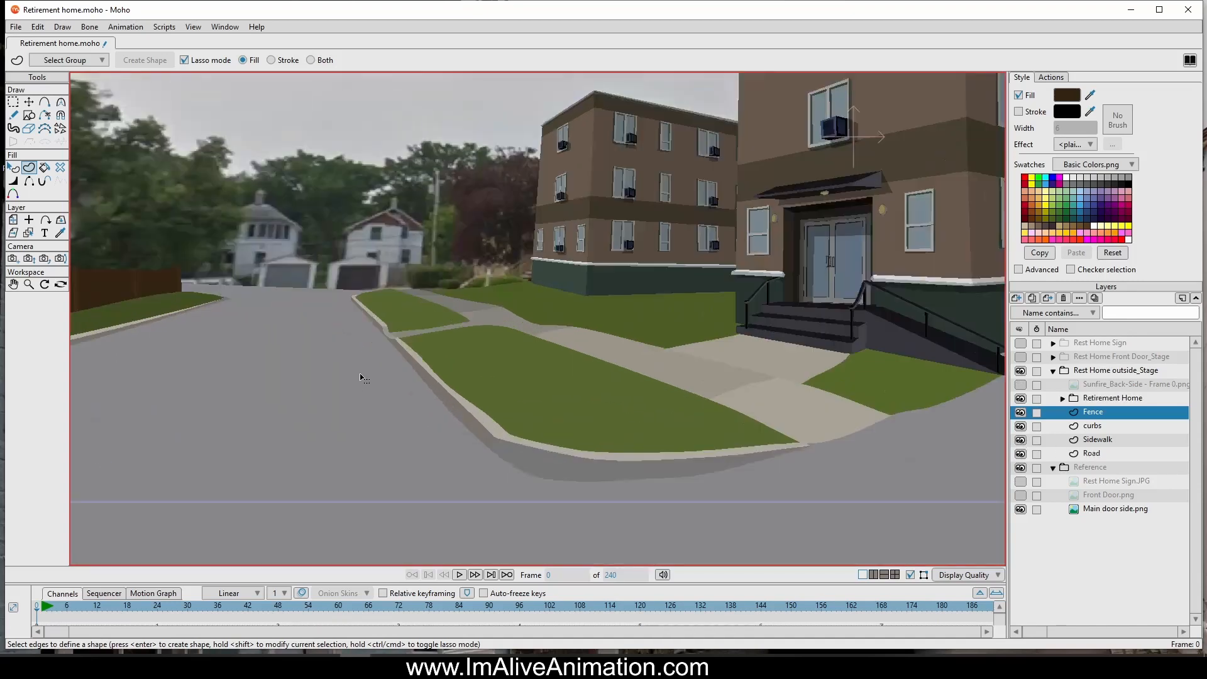
pyautogui.scroll(-6, 508, 423)
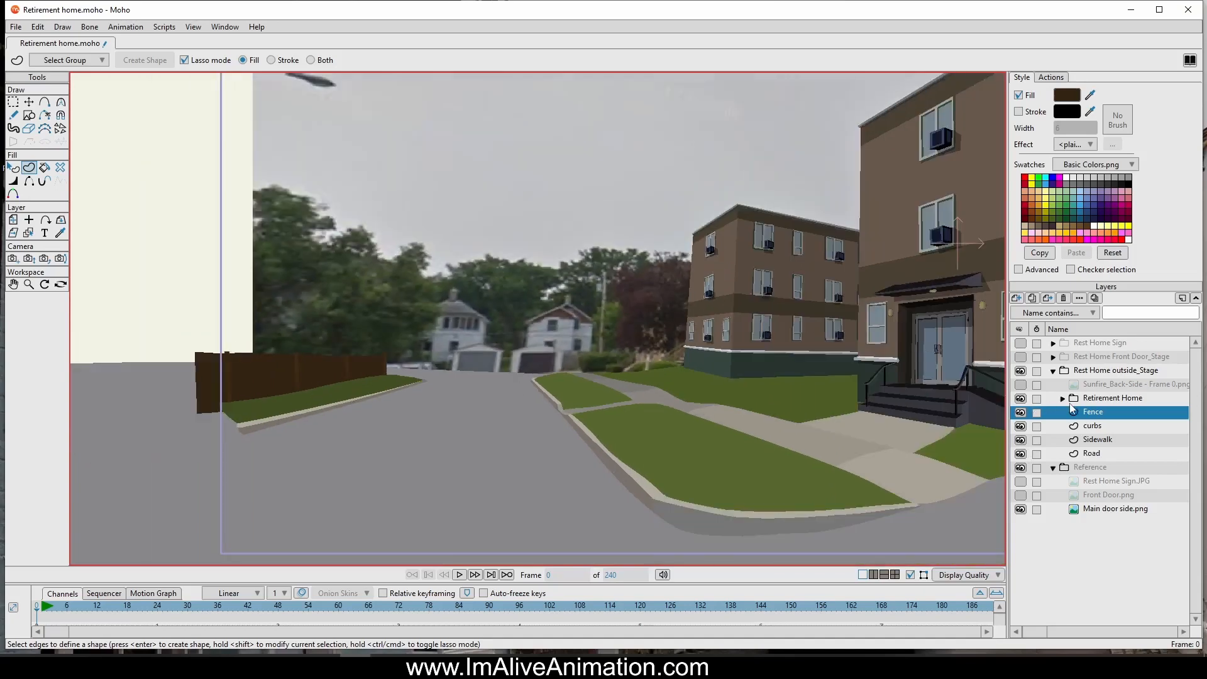
pyautogui.scroll(-4, 564, 314)
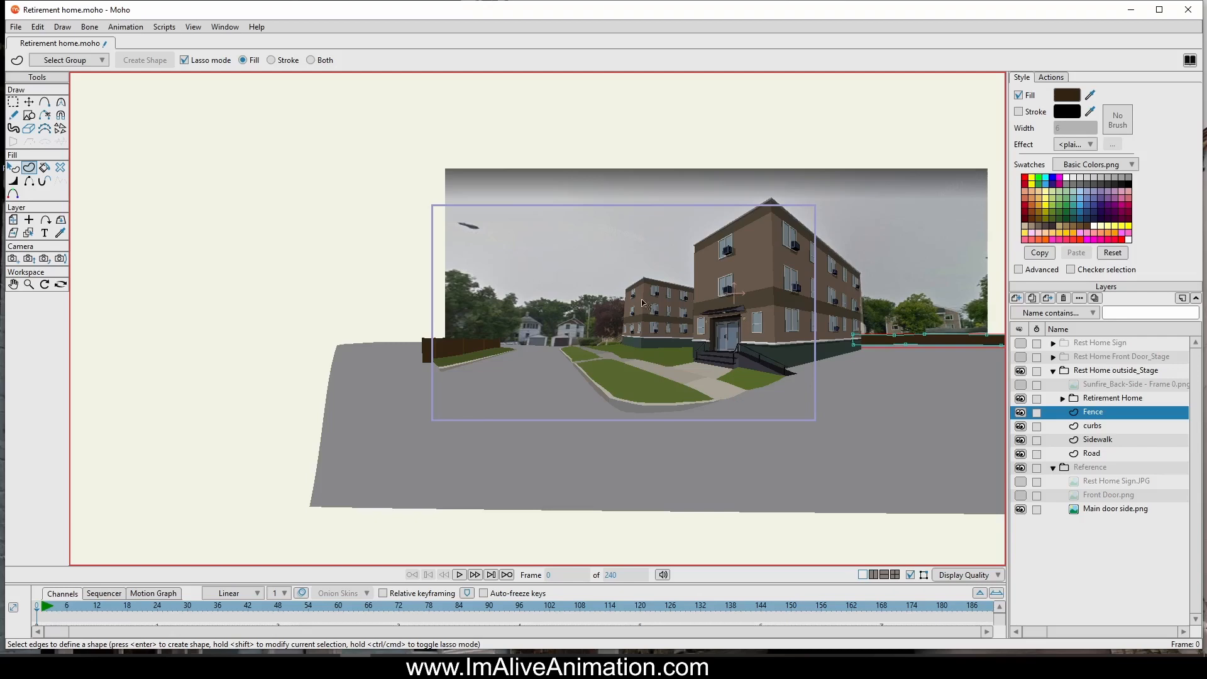
# Step: Add a new vector layer directly beneath the Road layer and name it "Houses and Trees"
pyautogui.click(1098, 454)
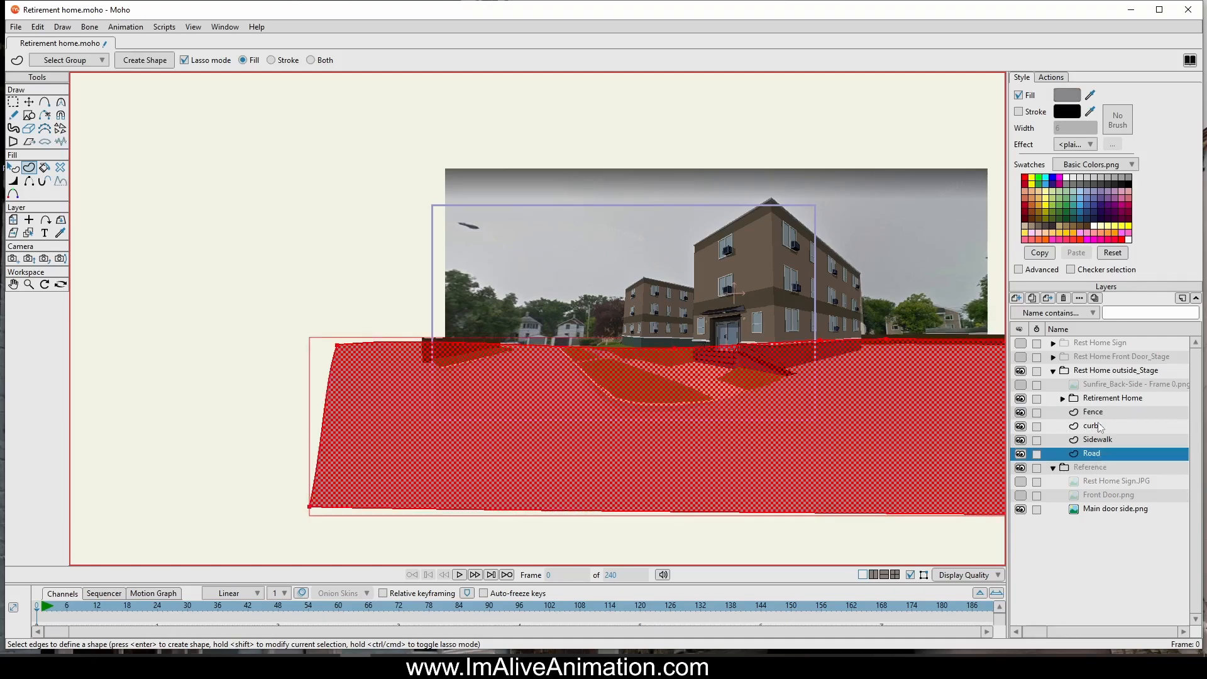
pyautogui.press('Return')
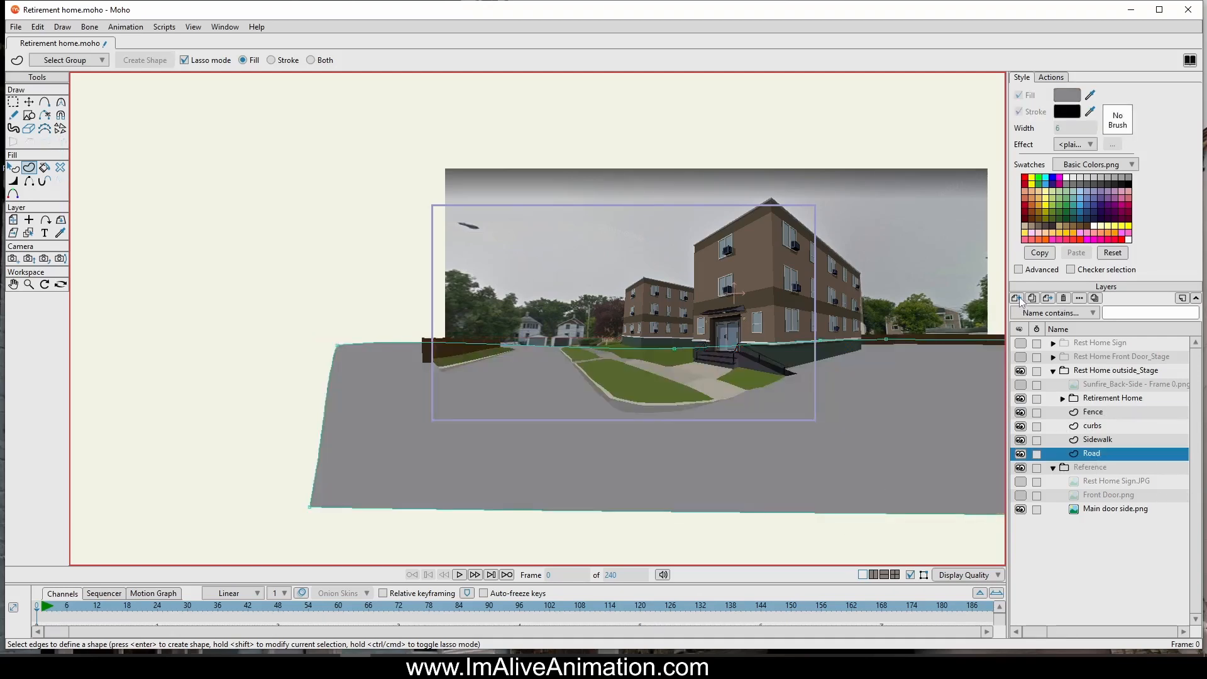
pyautogui.click(1017, 298)
pyautogui.click(1032, 311)
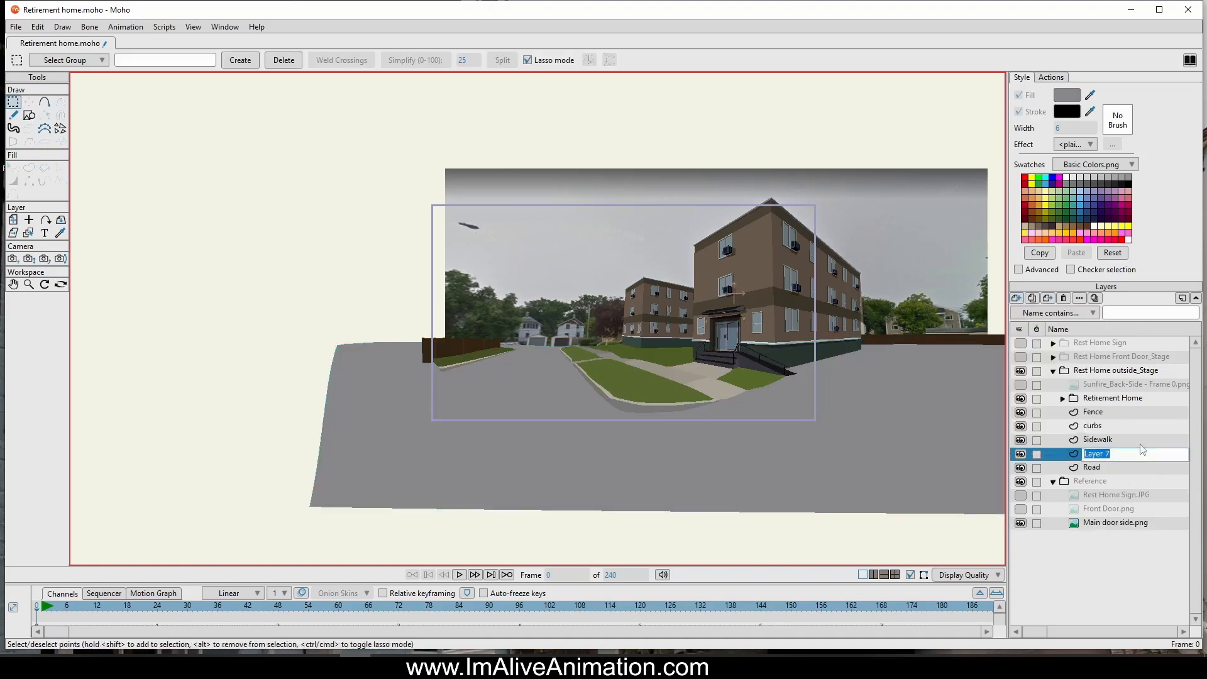
pyautogui.moveTo(1121, 455); pyautogui.dragTo(1122, 473)
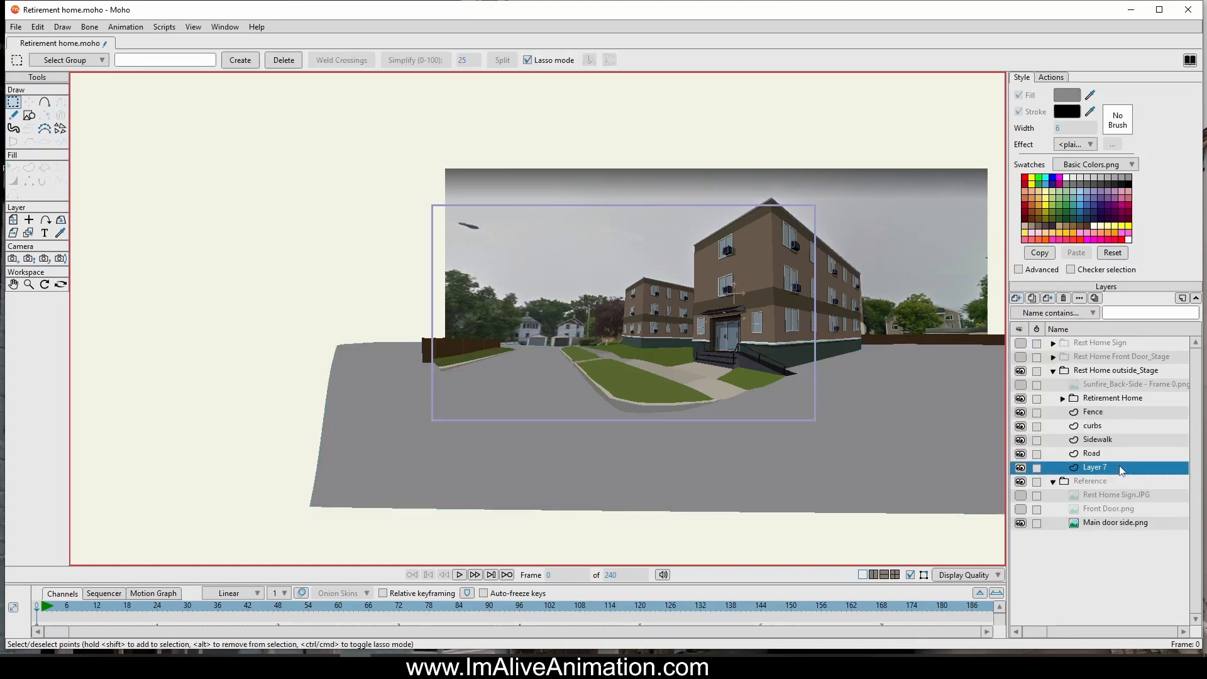
pyautogui.doubleClick(1122, 470)
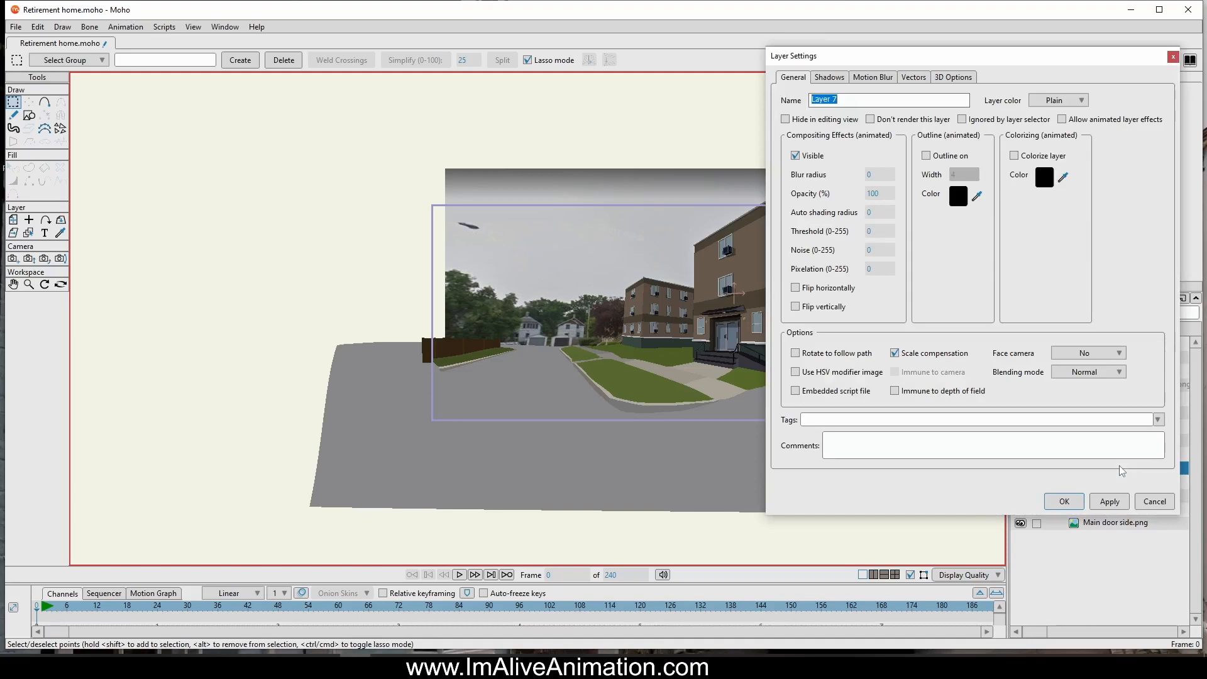
pyautogui.write('Houses and Trees')
pyautogui.press('Return')
# Step: Trace a closed, sharp-cornered outline around the peaked garage in front of the brown-gabled house at the street's end
pyautogui.click(44, 102)
pyautogui.scroll(8, 421, 233)
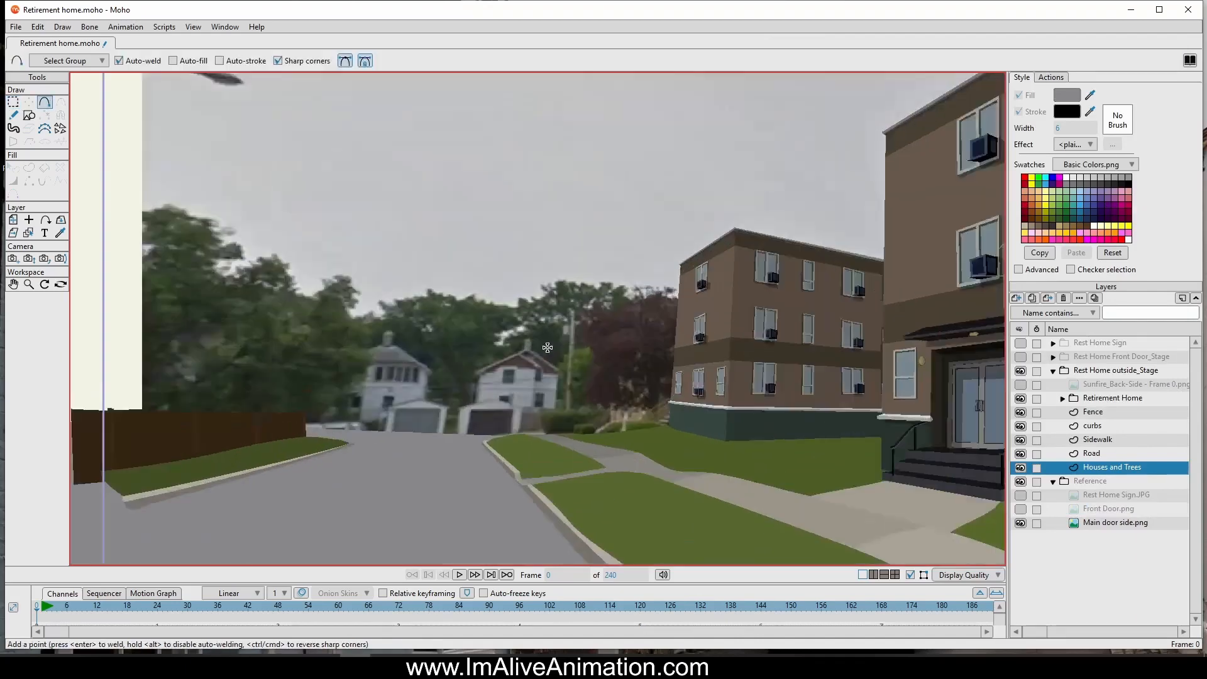
pyautogui.scroll(-6, 420, 232)
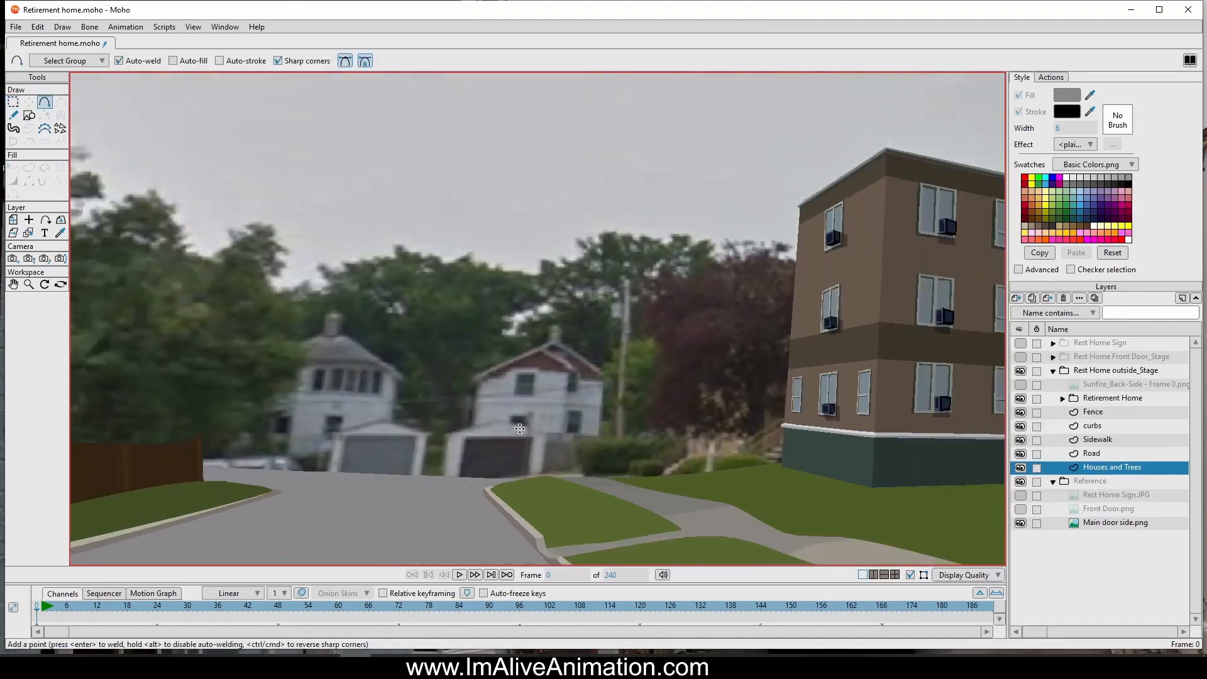
pyautogui.scroll(2, 421, 267)
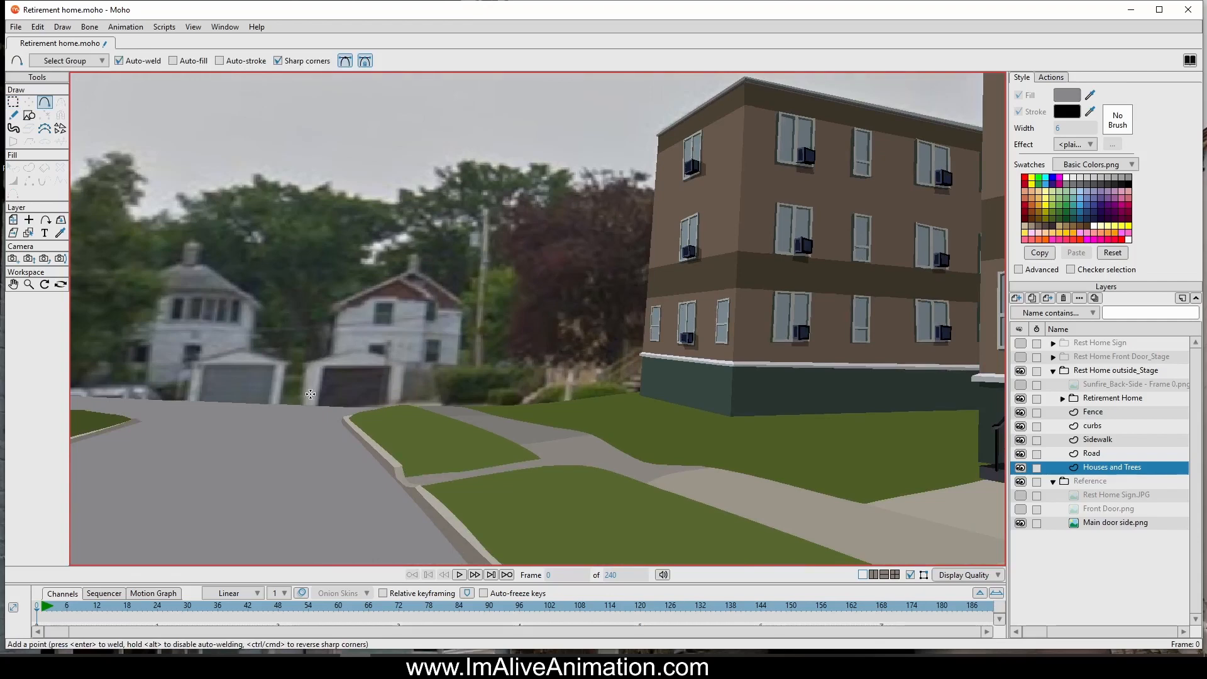
pyautogui.moveTo(307, 407)
pyautogui.mouseDown()
pyautogui.moveTo(306, 366)
pyautogui.moveTo(329, 352)
pyautogui.moveTo(360, 344)
pyautogui.moveTo(407, 366)
pyautogui.moveTo(404, 407)
pyautogui.moveTo(320, 420)
pyautogui.moveTo(308, 402)
pyautogui.mouseUp()
pyautogui.click(333, 353)
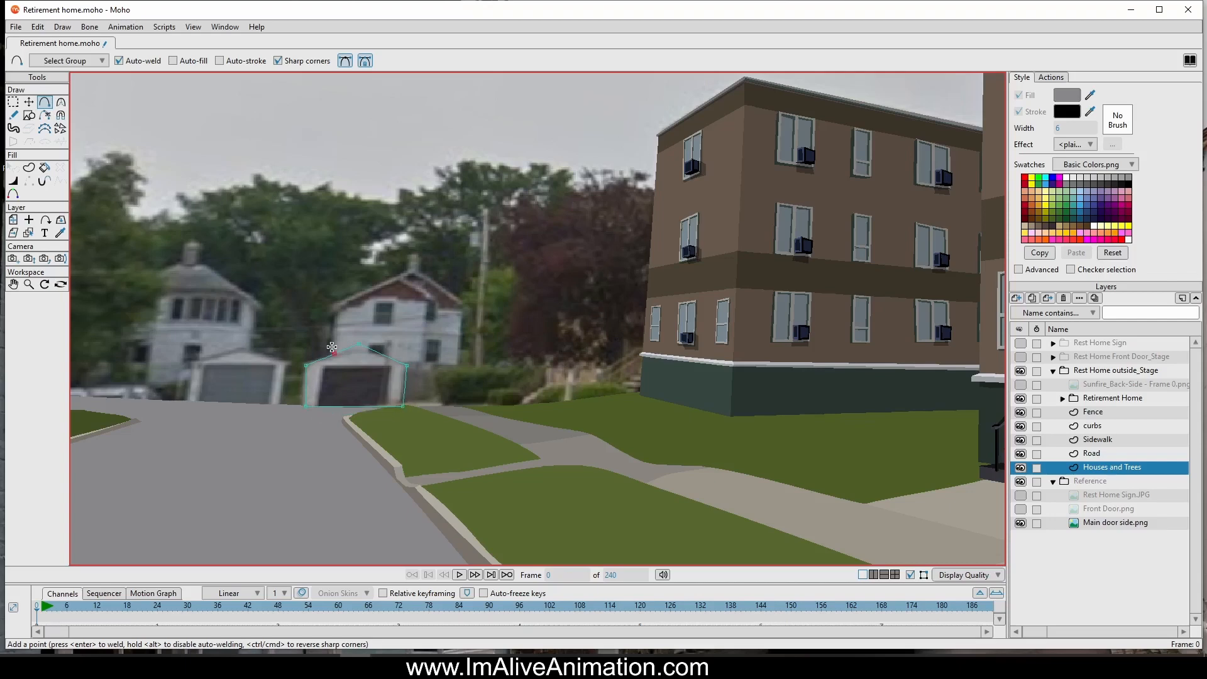
# Step: Trace the other garage, both background houses with their chimneys, and the two garage door openings over the reference photo
pyautogui.moveTo(330, 354); pyautogui.dragTo(402, 406)
pyautogui.moveTo(190, 250)
pyautogui.mouseDown()
pyautogui.moveTo(374, 225)
pyautogui.moveTo(374, 245)
pyautogui.moveTo(437, 287)
pyautogui.moveTo(431, 327)
pyautogui.moveTo(466, 346)
pyautogui.mouseUp()
pyautogui.moveTo(466, 347); pyautogui.dragTo(430, 331)
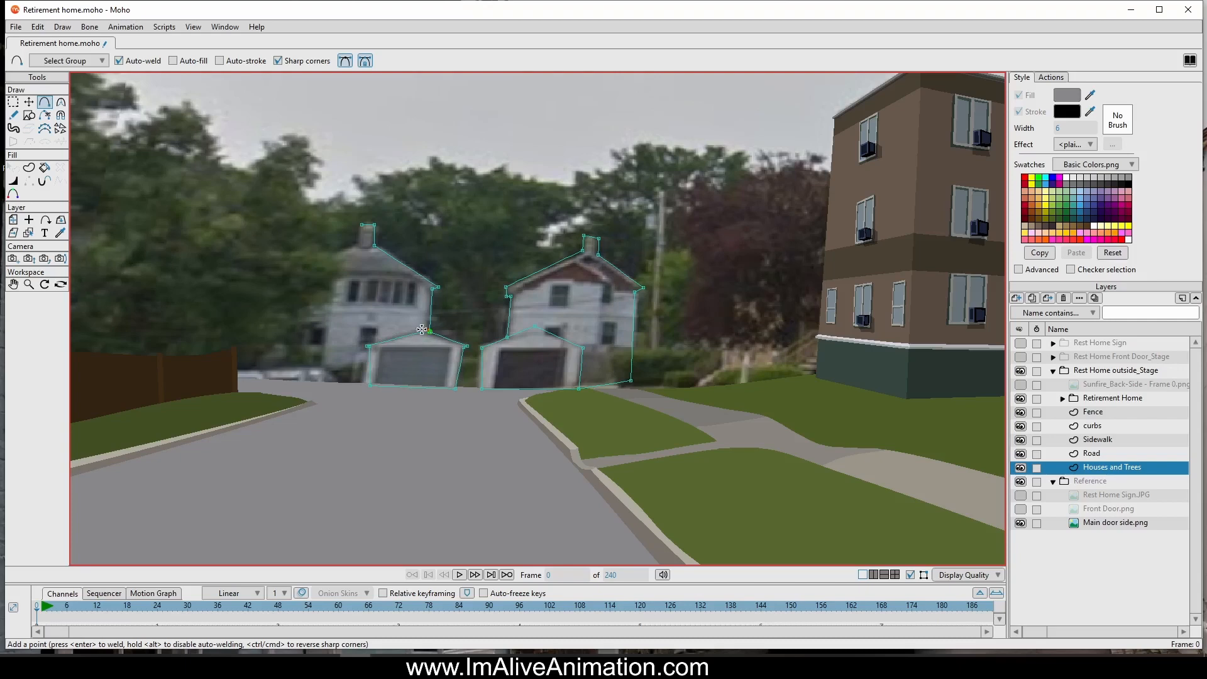
pyautogui.moveTo(361, 225); pyautogui.dragTo(449, 388)
pyautogui.moveTo(502, 351); pyautogui.dragTo(559, 387)
# Step: Outline the upper window of the brown-gabled house and adjust its lower corner points
pyautogui.scroll(2, 559, 387)
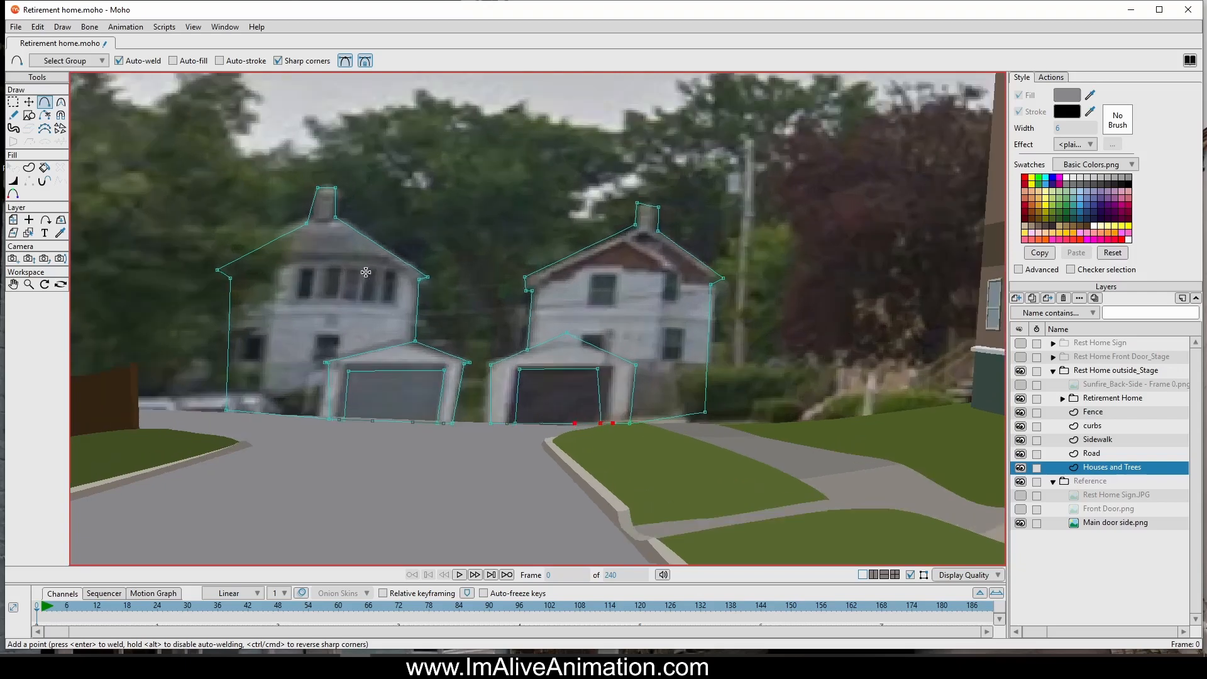
pyautogui.moveTo(591, 275)
pyautogui.mouseDown()
pyautogui.moveTo(586, 313)
pyautogui.moveTo(620, 312)
pyautogui.moveTo(615, 279)
pyautogui.moveTo(600, 278)
pyautogui.mouseUp()
pyautogui.click(29, 102)
pyautogui.scroll(3, 568, 302)
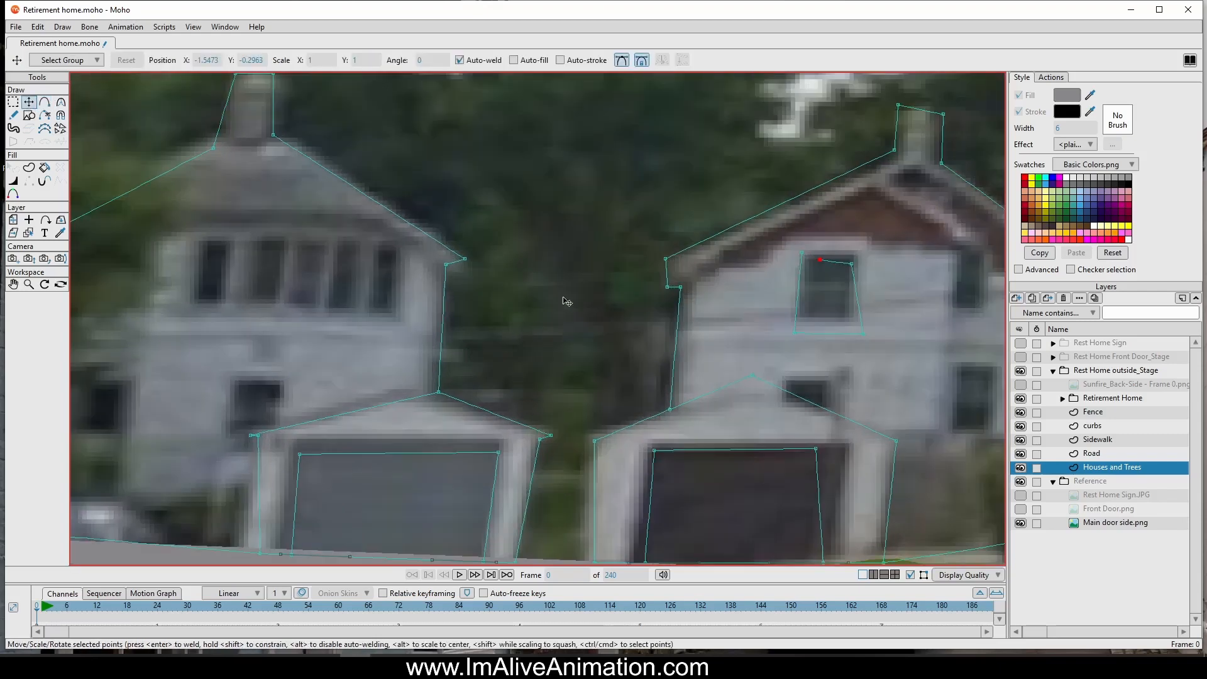
pyautogui.moveTo(863, 334); pyautogui.dragTo(799, 332)
pyautogui.scroll(-1, 396, 243)
# Step: Draw two small four-sided window outlines on the left-hand house, one on the upper floor and one near the ground
pyautogui.click(44, 102)
pyautogui.scroll(-2, 481, 288)
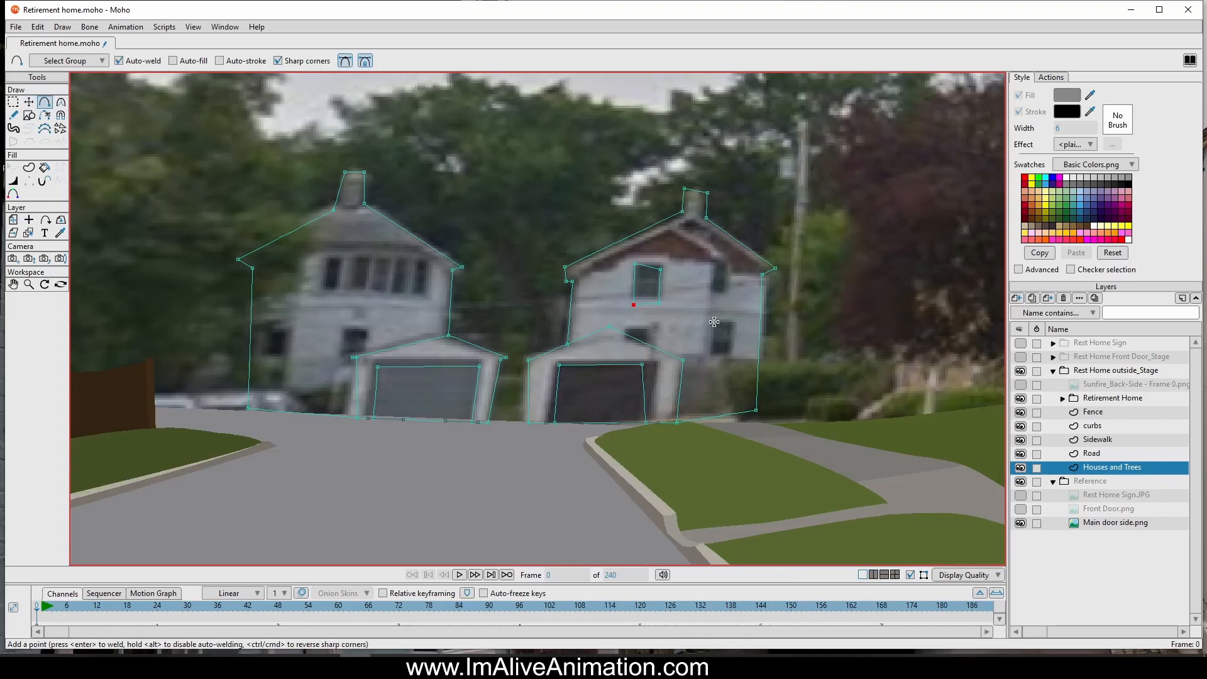
pyautogui.scroll(2, 356, 277)
pyautogui.moveTo(353, 254); pyautogui.dragTo(348, 293)
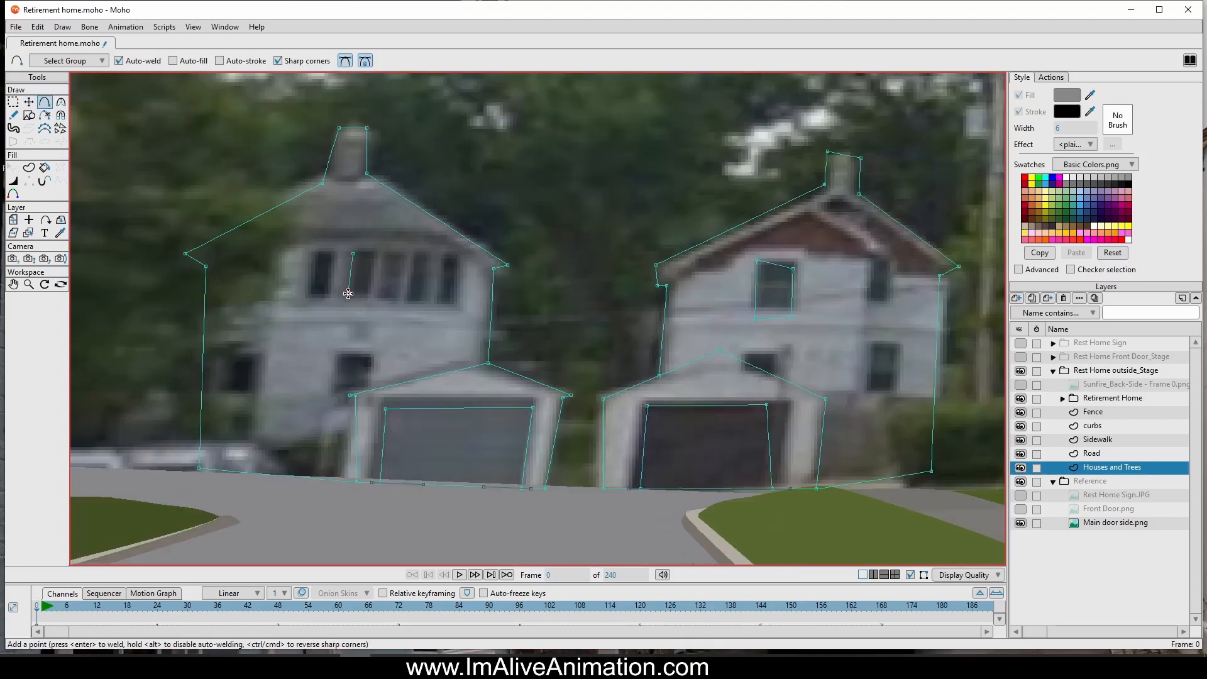
pyautogui.click(369, 293)
pyautogui.click(373, 253)
pyautogui.click(353, 254)
pyautogui.moveTo(272, 377)
pyautogui.mouseDown()
pyautogui.moveTo(264, 425)
pyautogui.moveTo(294, 384)
pyautogui.mouseUp()
pyautogui.click(289, 431)
pyautogui.click(287, 415)
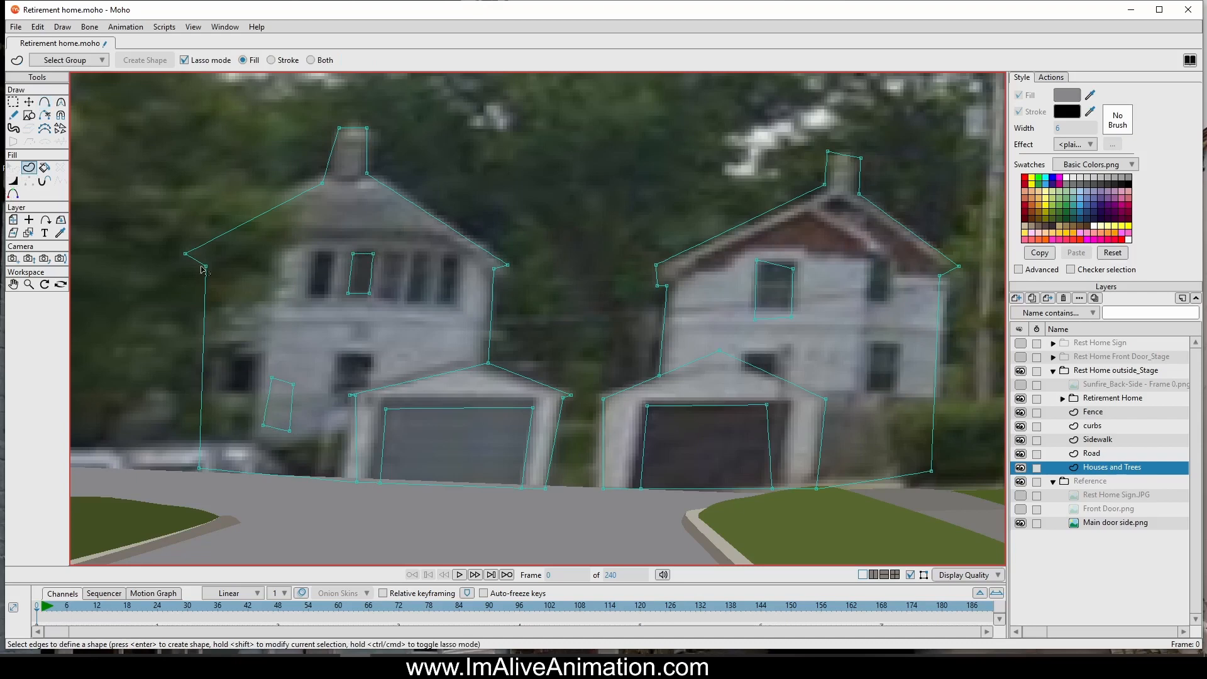
# Step: Create a grey filled shape from the left-hand house's outline, including its chimney and excluding the garage area
pyautogui.scroll(-2, 491, 286)
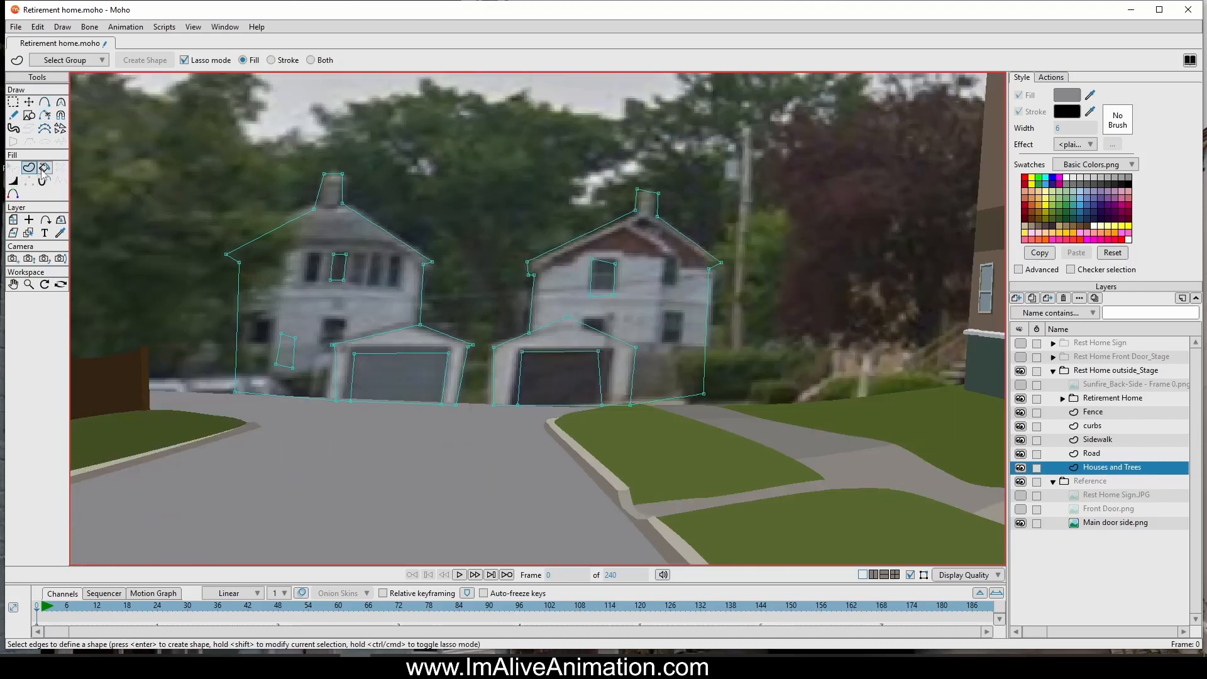
pyautogui.click(350, 212)
pyautogui.click(467, 193)
pyautogui.moveTo(340, 129)
pyautogui.mouseDown()
pyautogui.moveTo(212, 207)
pyautogui.moveTo(184, 335)
pyautogui.moveTo(202, 388)
pyautogui.moveTo(286, 418)
pyautogui.moveTo(327, 417)
pyautogui.mouseUp()
pyautogui.moveTo(262, 328)
pyautogui.mouseDown()
pyautogui.moveTo(318, 327)
pyautogui.moveTo(335, 358)
pyautogui.moveTo(379, 334)
pyautogui.moveTo(418, 335)
pyautogui.moveTo(441, 294)
pyautogui.moveTo(316, 273)
pyautogui.mouseUp()
pyautogui.moveTo(443, 168); pyautogui.dragTo(434, 164)
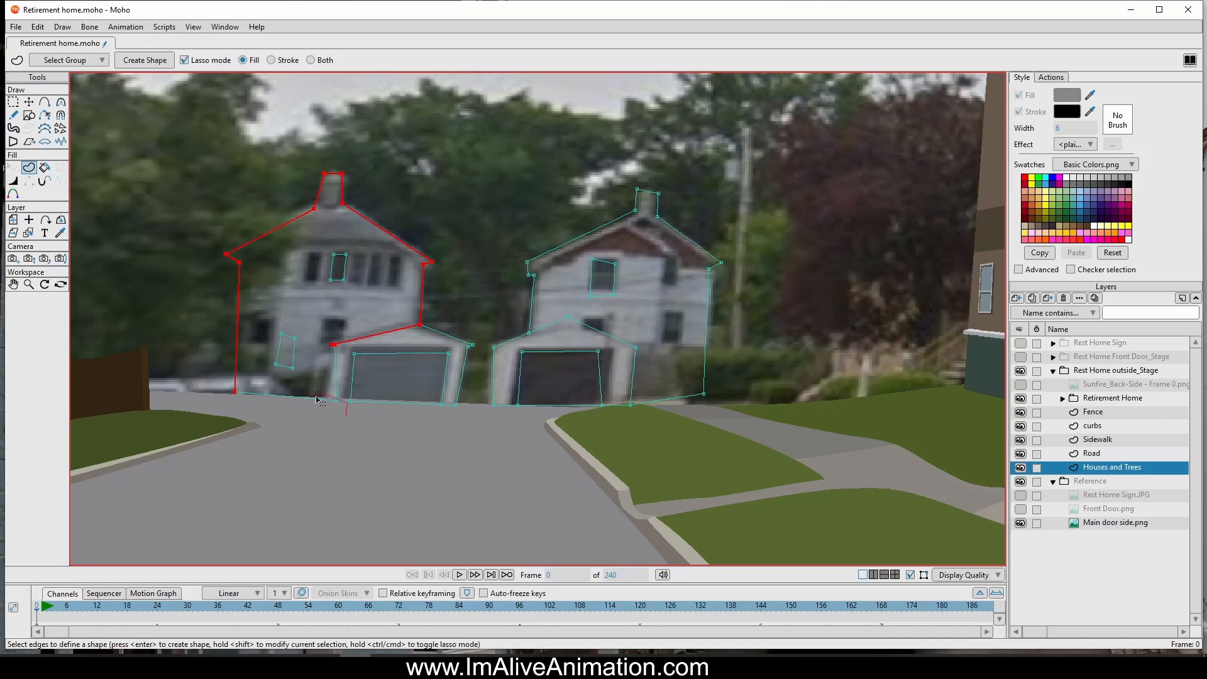
pyautogui.moveTo(317, 399); pyautogui.dragTo(346, 419)
pyautogui.click(145, 60)
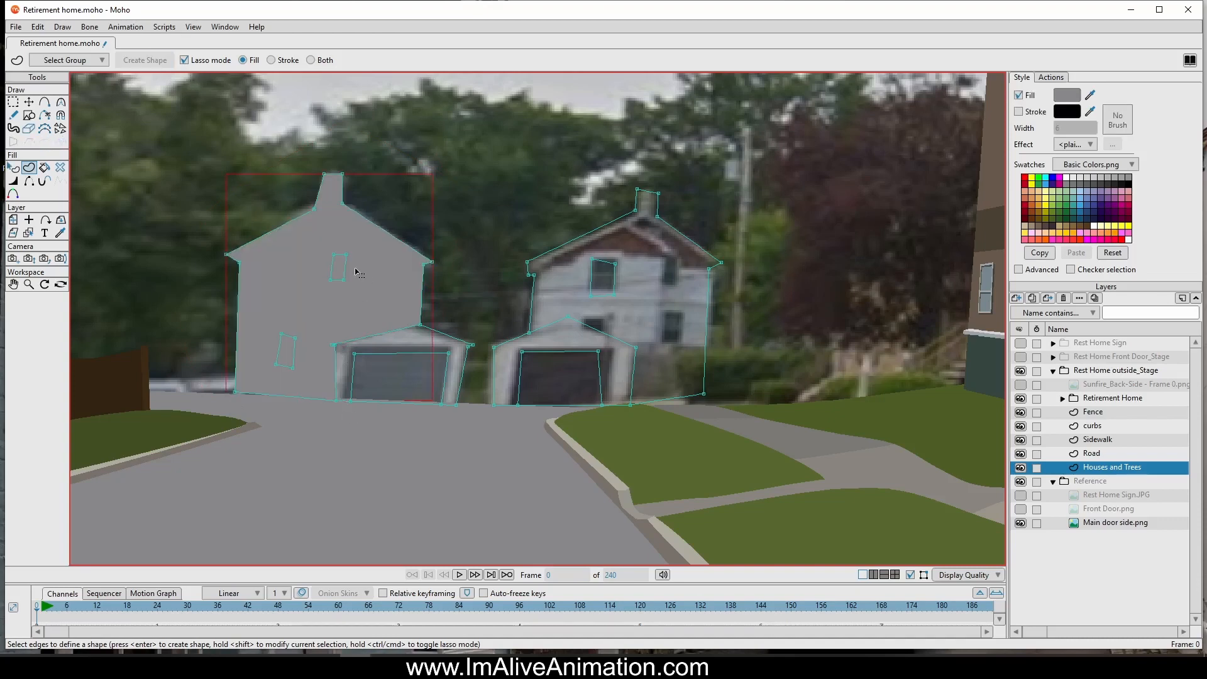
# Step: Create filled shapes from the left-hand house's two windows and colour them black
pyautogui.click(340, 267)
pyautogui.click(145, 61)
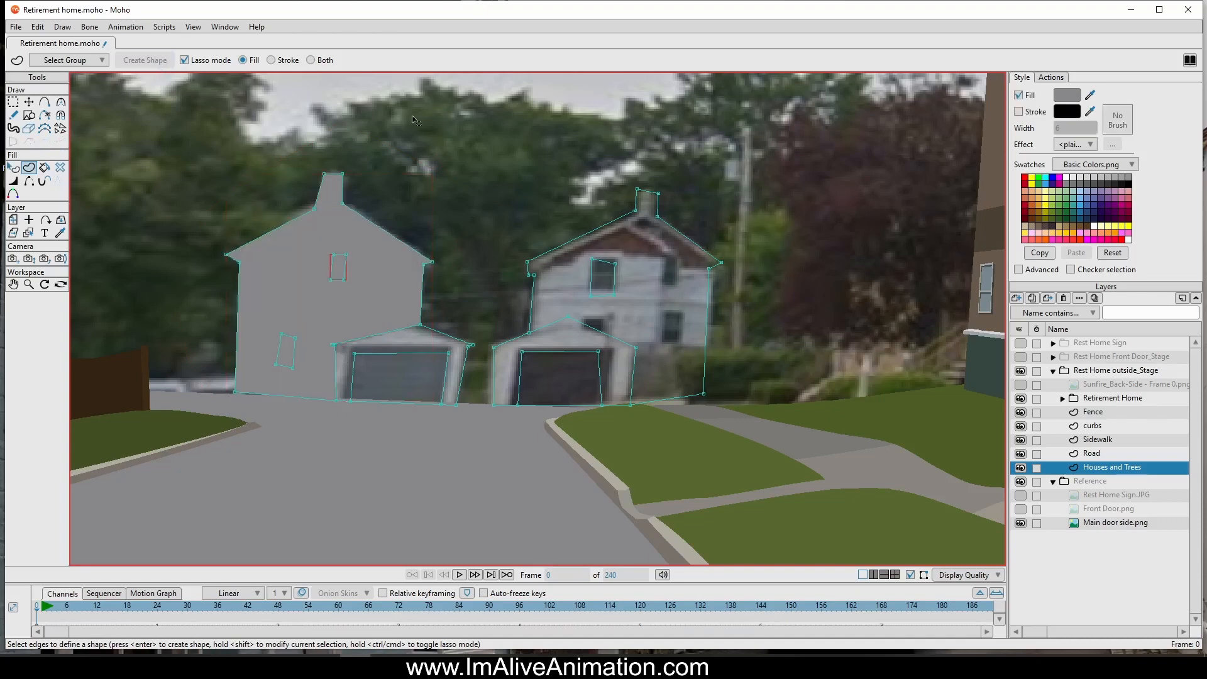
pyautogui.click(1039, 205)
pyautogui.click(295, 362)
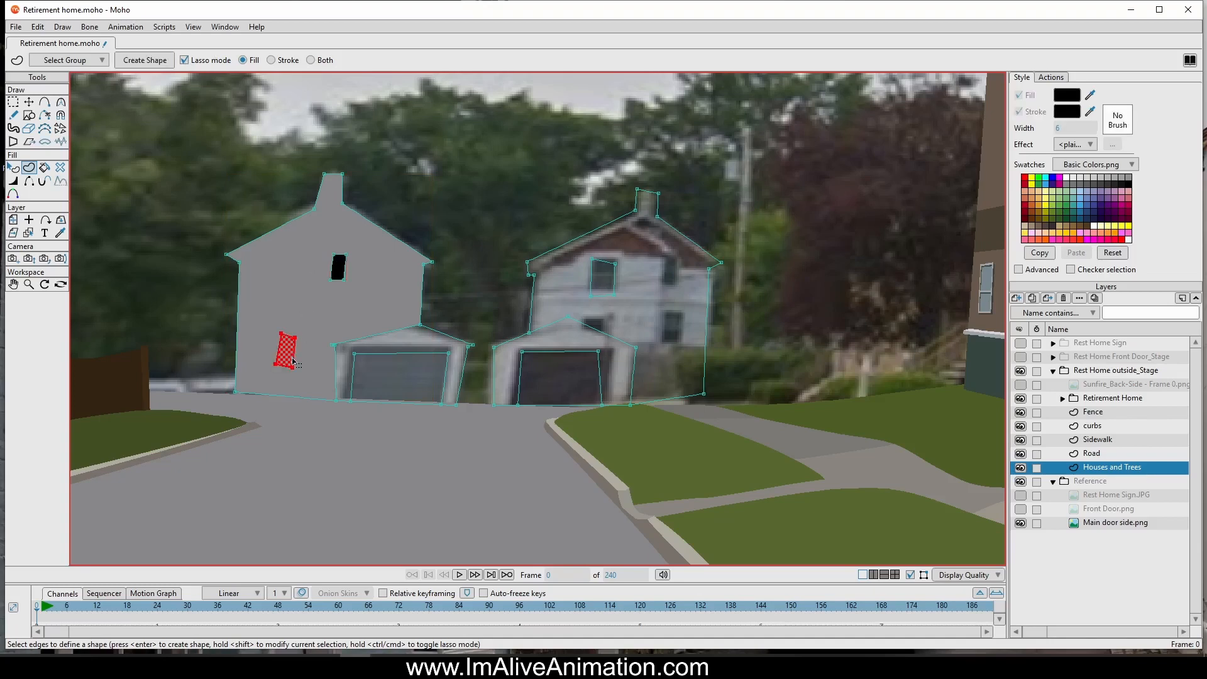
pyautogui.click(147, 61)
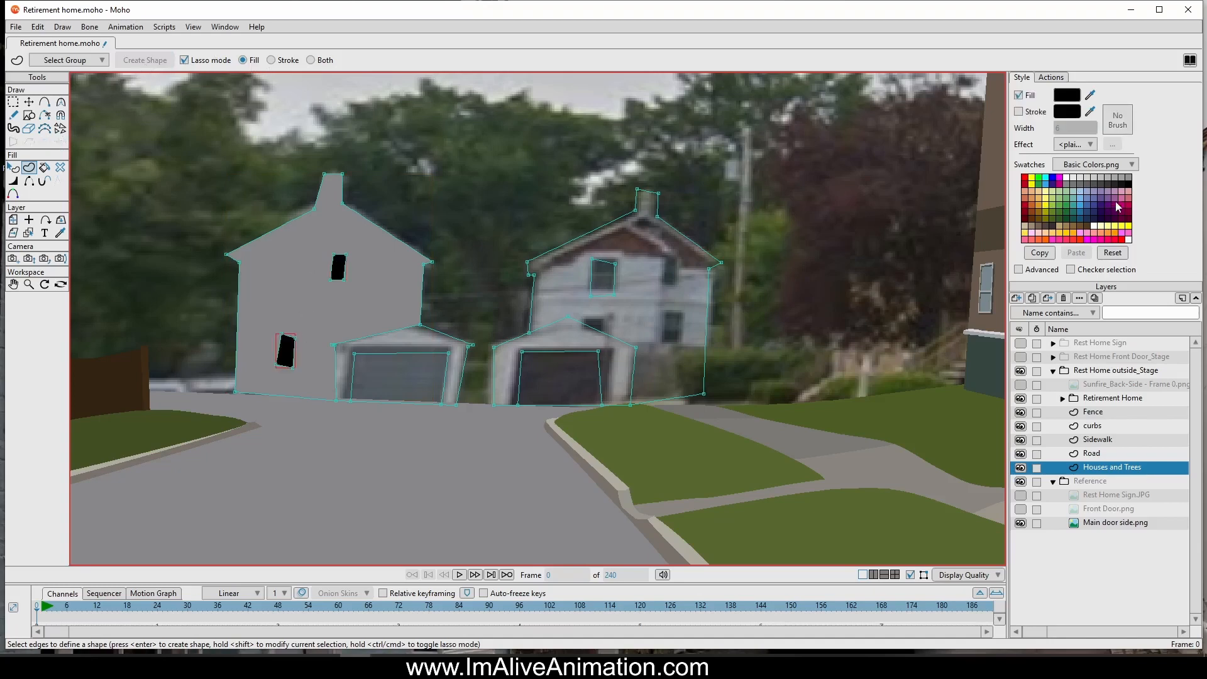
pyautogui.scroll(3, 396, 352)
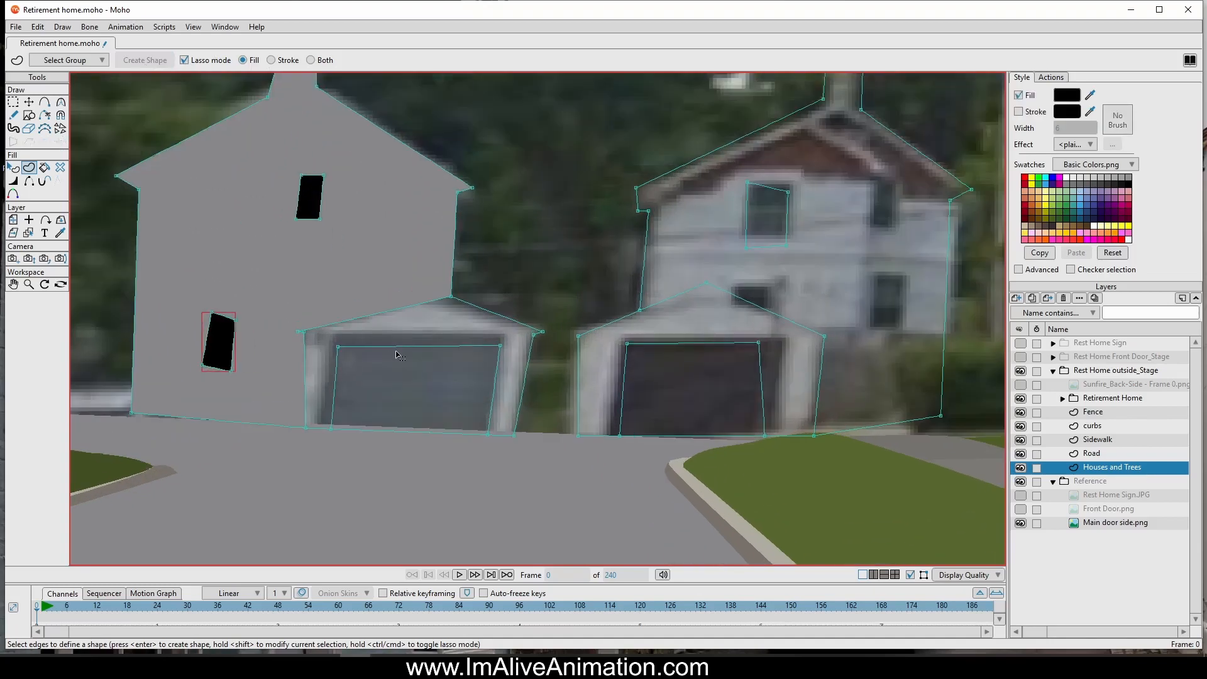
pyautogui.moveTo(291, 306)
pyautogui.mouseDown()
pyautogui.moveTo(256, 418)
pyautogui.moveTo(286, 461)
pyautogui.moveTo(354, 438)
pyautogui.mouseUp()
pyautogui.moveTo(452, 402)
pyautogui.mouseDown()
pyautogui.moveTo(471, 444)
pyautogui.moveTo(490, 454)
pyautogui.moveTo(550, 409)
pyautogui.moveTo(573, 322)
pyautogui.moveTo(559, 296)
pyautogui.moveTo(381, 269)
pyautogui.moveTo(289, 332)
pyautogui.mouseUp()
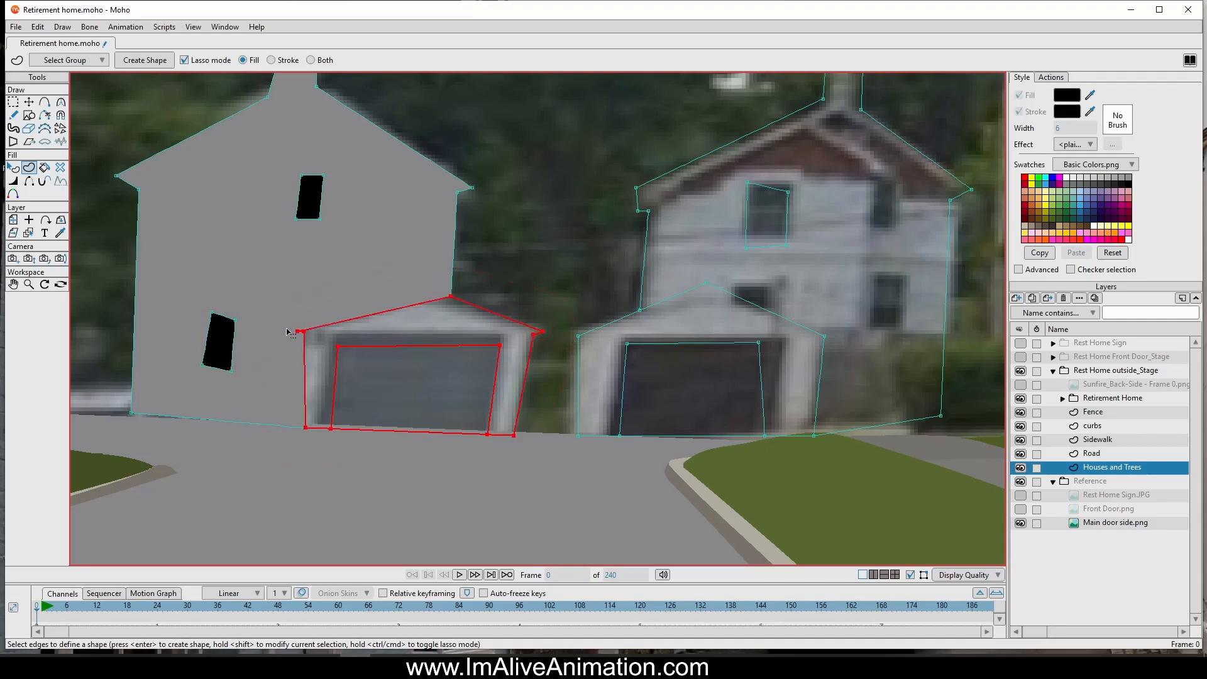
pyautogui.scroll(3, 408, 389)
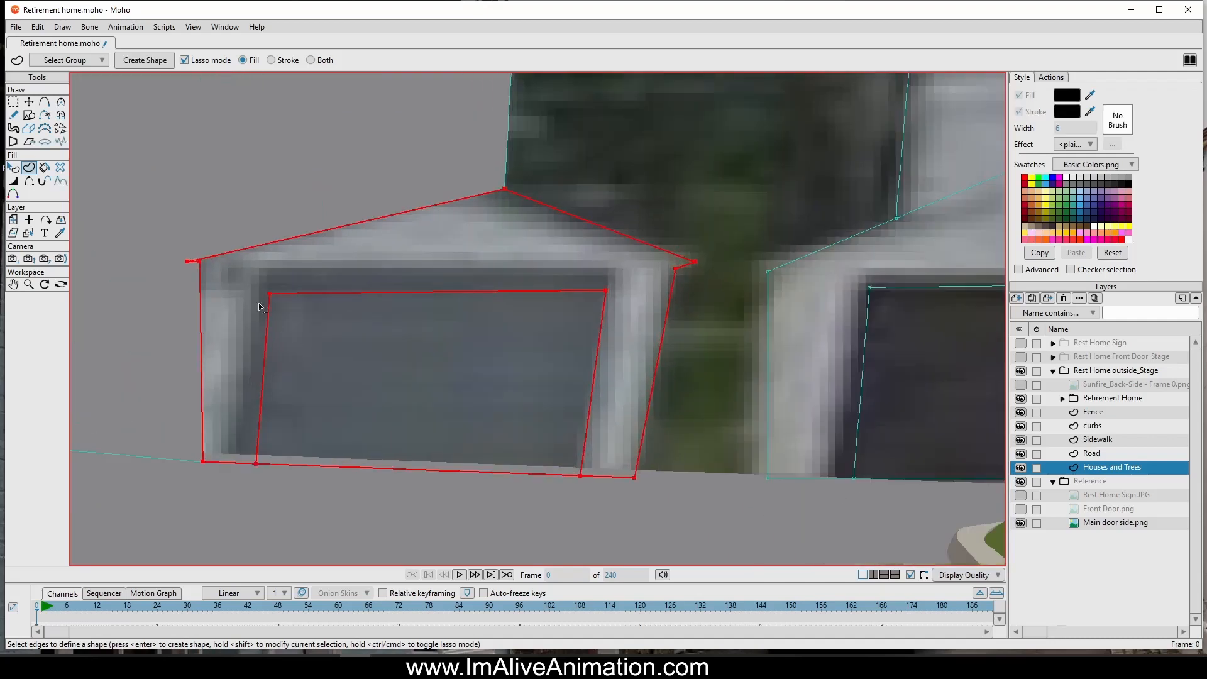
pyautogui.scroll(3, 220, 277)
pyautogui.scroll(-5, 299, 337)
pyautogui.moveTo(442, 421); pyautogui.dragTo(367, 374)
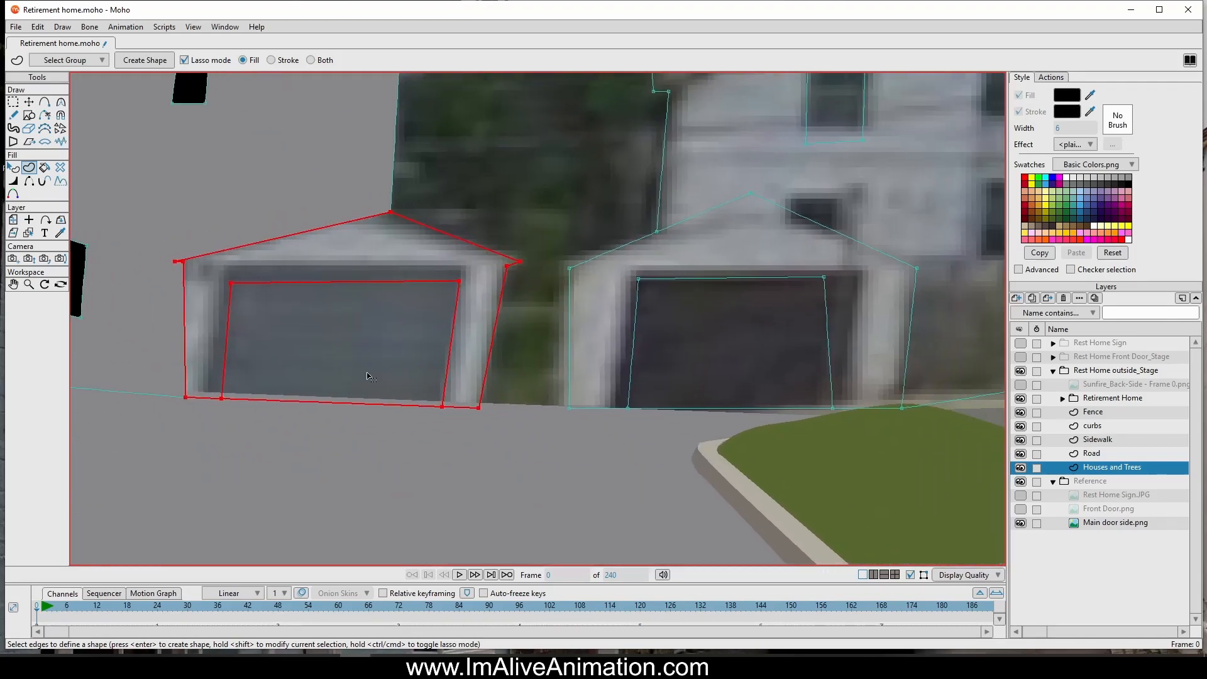
# Step: Add a point on the left-hand garage's ground line and create a black filled shape from the garage front, excluding the door
pyautogui.click(44, 102)
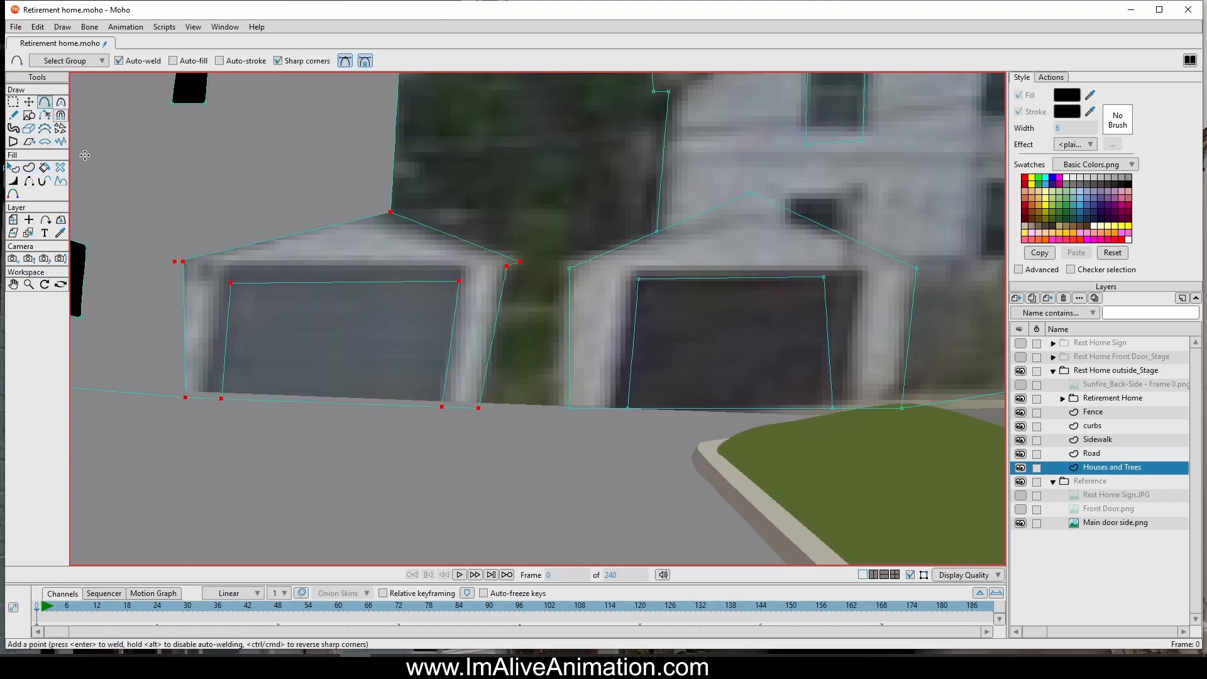
pyautogui.click(330, 403)
pyautogui.click(28, 168)
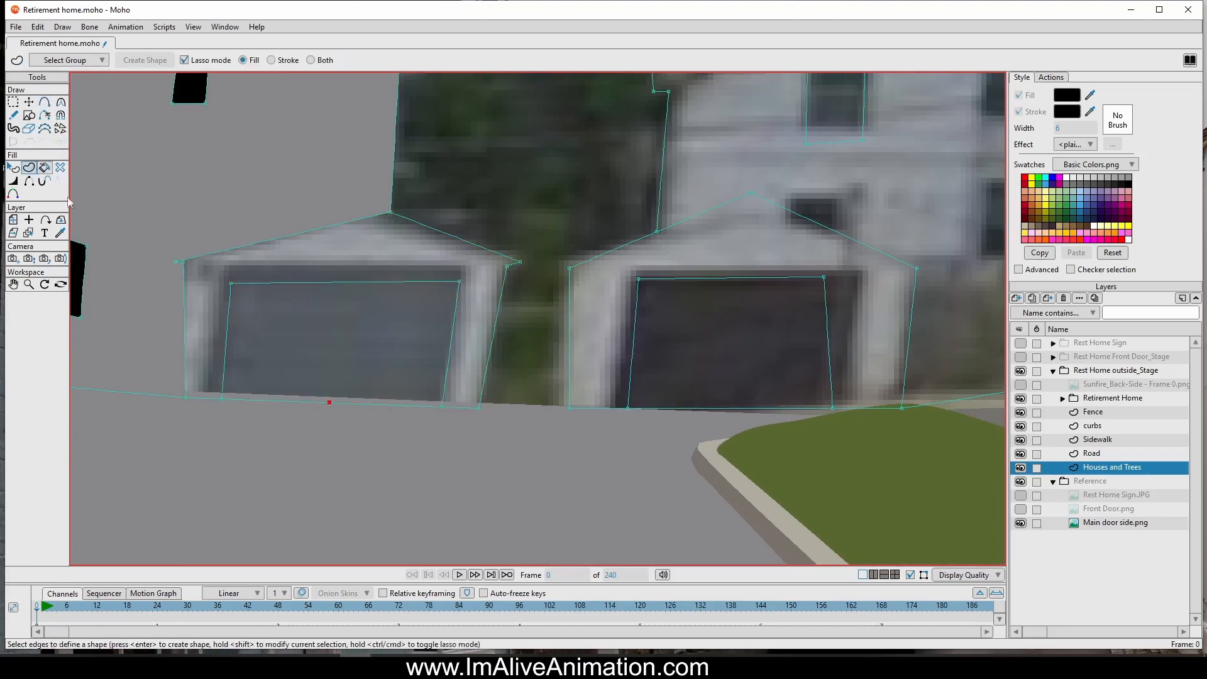
pyautogui.moveTo(170, 218)
pyautogui.mouseDown()
pyautogui.moveTo(140, 399)
pyautogui.moveTo(213, 443)
pyautogui.moveTo(311, 383)
pyautogui.moveTo(364, 420)
pyautogui.moveTo(483, 424)
pyautogui.moveTo(551, 345)
pyautogui.mouseUp()
pyautogui.moveTo(406, 197); pyautogui.dragTo(197, 195)
pyautogui.click(146, 61)
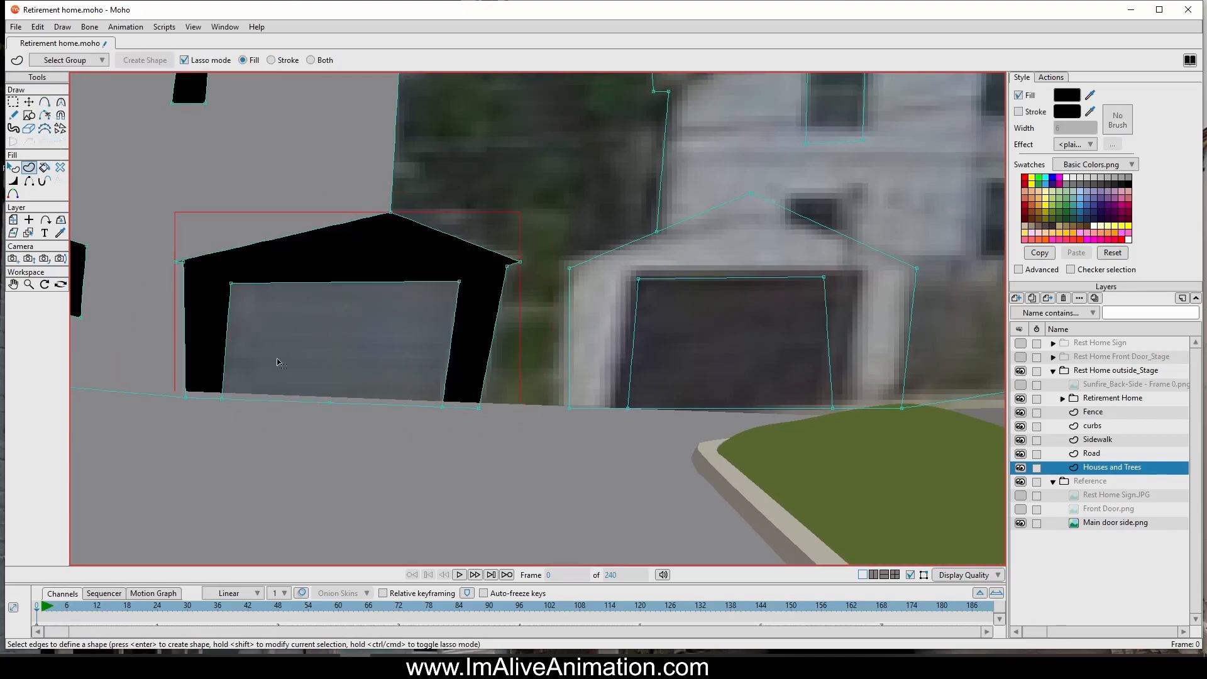
# Step: Create a filled shape from the left-hand garage's door and colour it blue
pyautogui.click(268, 286)
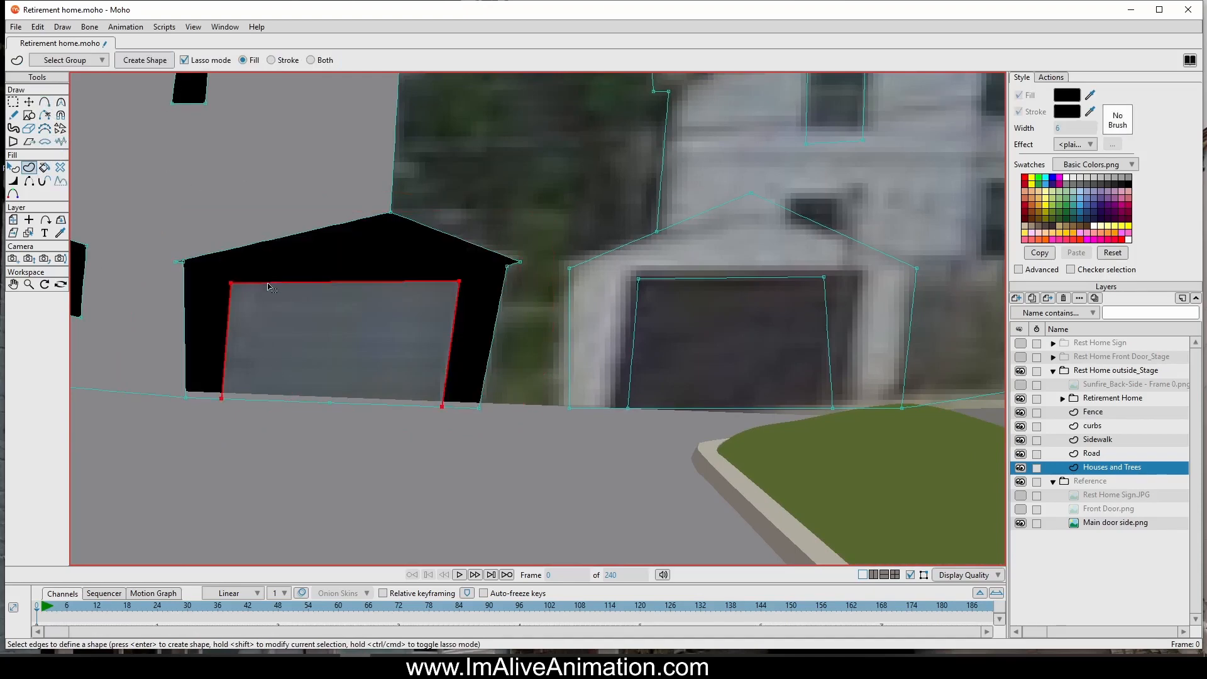
pyautogui.moveTo(363, 413)
pyautogui.mouseDown()
pyautogui.moveTo(351, 418)
pyautogui.moveTo(368, 400)
pyautogui.mouseUp()
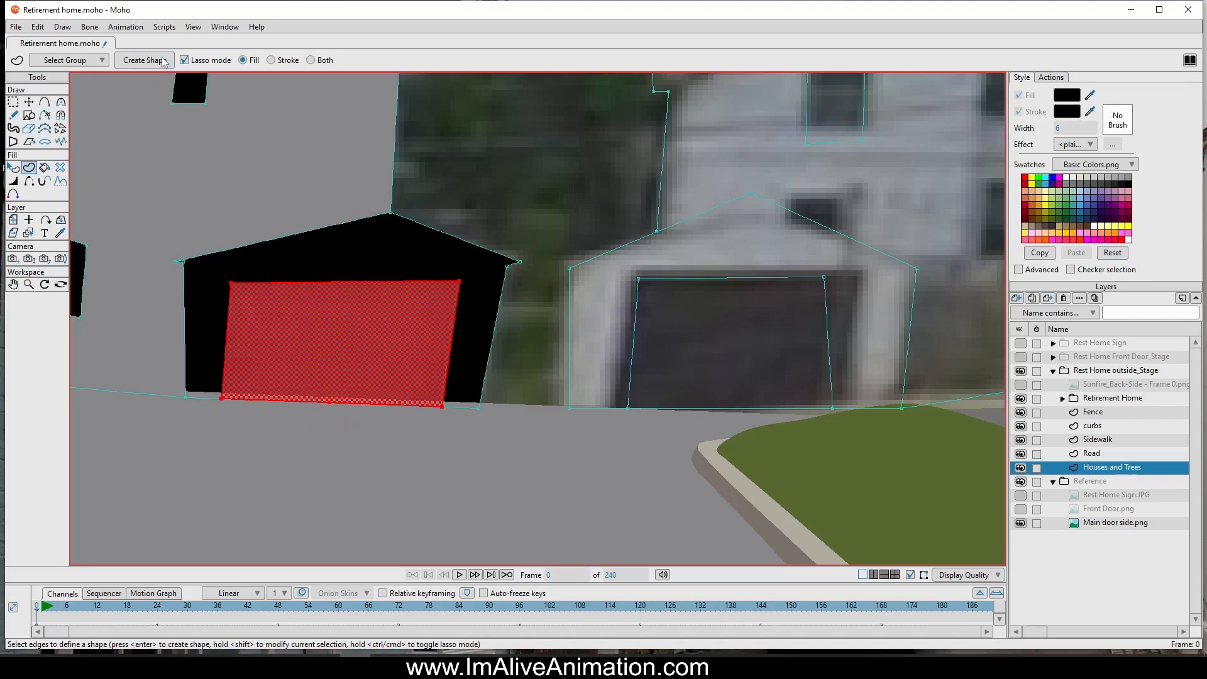
pyautogui.click(161, 60)
pyautogui.click(1079, 216)
pyautogui.scroll(-5, 524, 211)
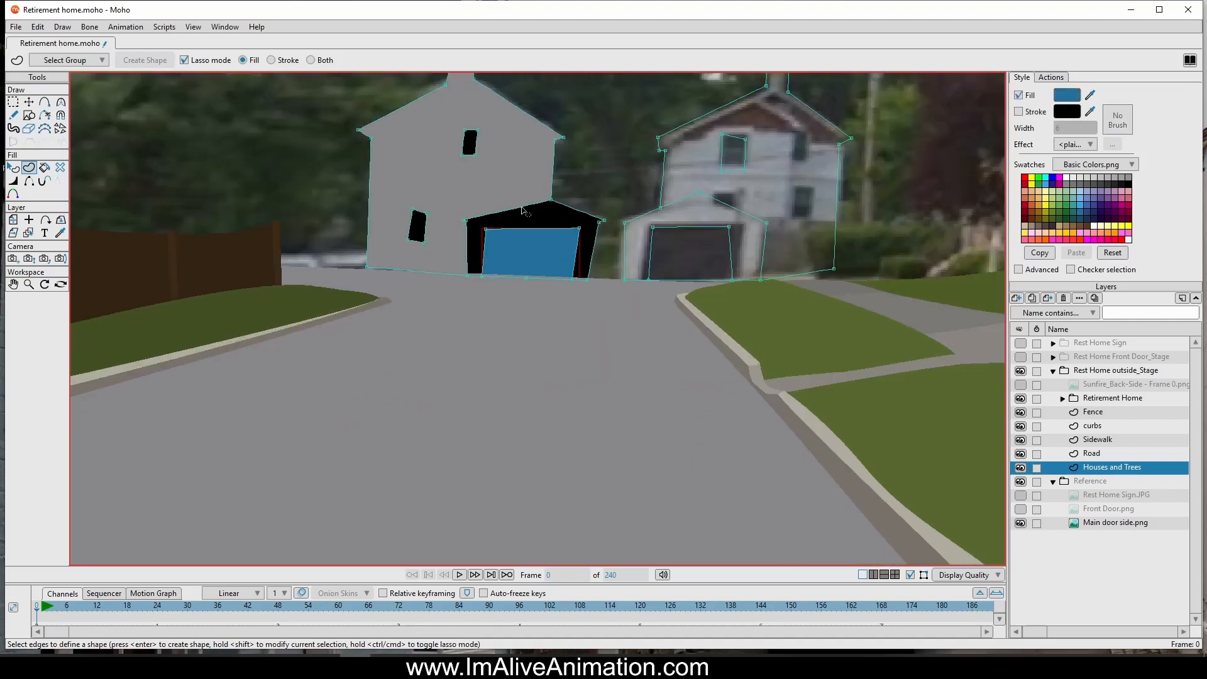
# Step: Add a point on the ground line below the right-hand garage's door and create a blue filled shape from the door outline
pyautogui.scroll(5, 560, 214)
pyautogui.moveTo(681, 232); pyautogui.dragTo(310, 233)
pyautogui.moveTo(561, 250); pyautogui.dragTo(442, 332)
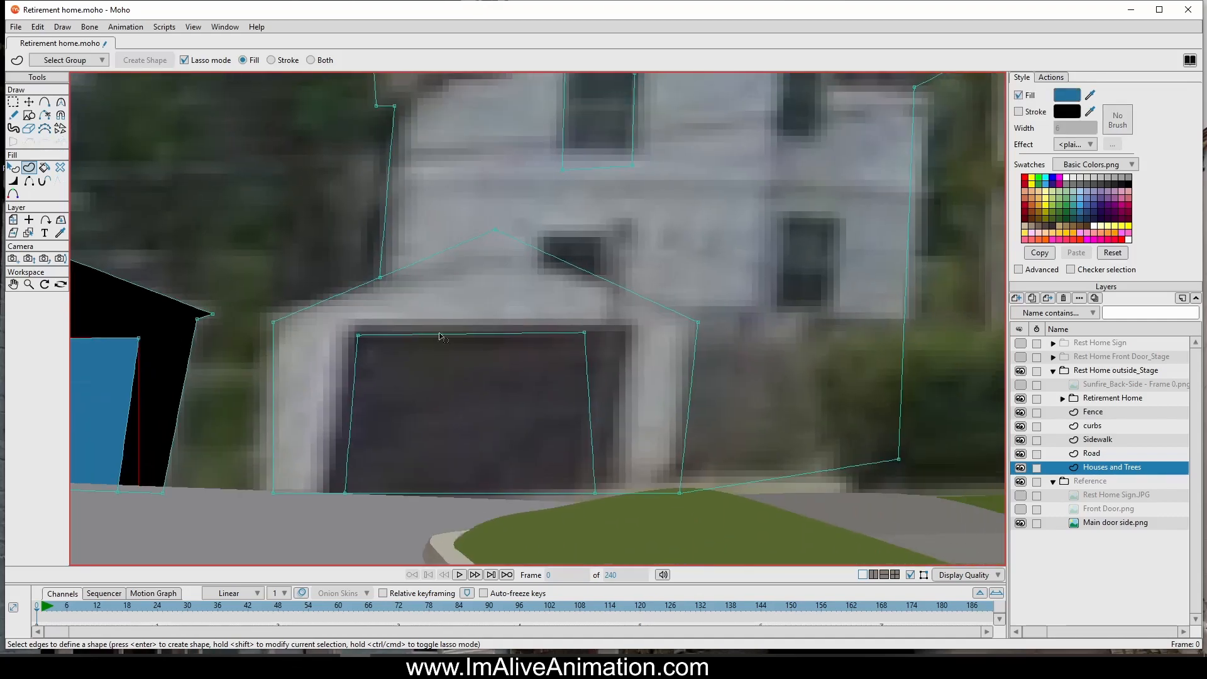
pyautogui.scroll(-2, 442, 331)
pyautogui.click(45, 101)
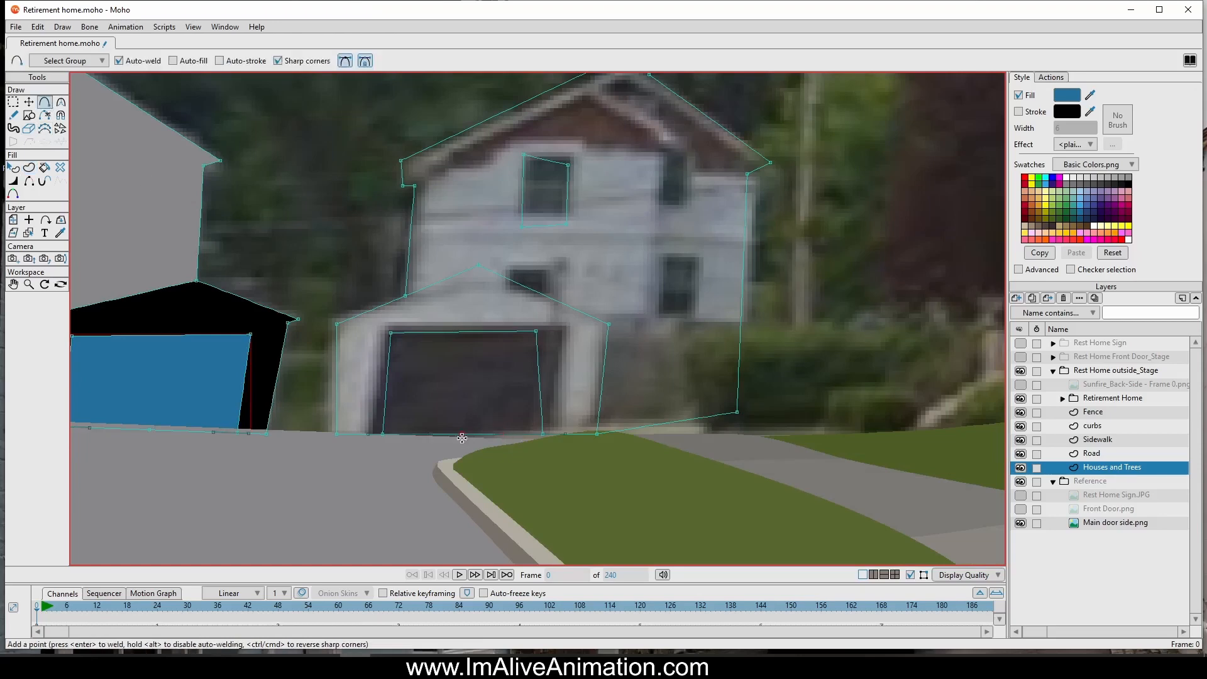
pyautogui.click(29, 167)
pyautogui.moveTo(464, 313)
pyautogui.mouseDown()
pyautogui.moveTo(393, 335)
pyautogui.moveTo(355, 439)
pyautogui.moveTo(488, 472)
pyautogui.moveTo(564, 331)
pyautogui.moveTo(453, 315)
pyautogui.mouseUp()
pyautogui.press('Return')
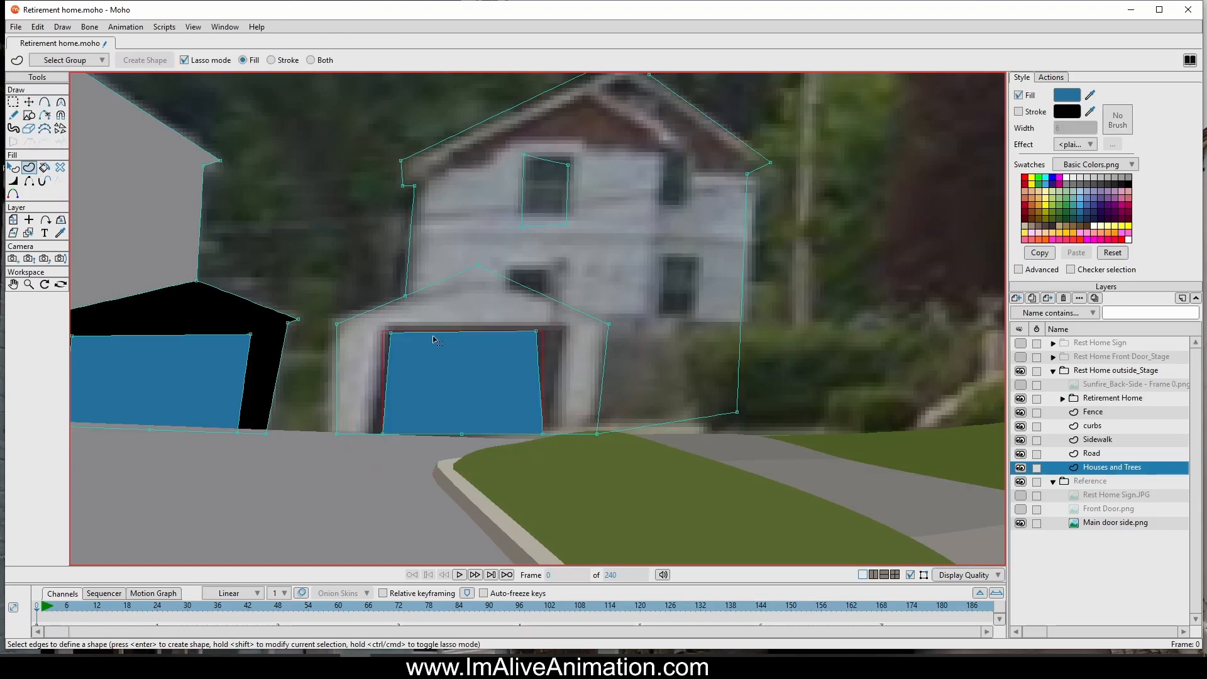
# Step: Create blue filled shapes from the right-hand garage's front and from the right-hand house's outline, including its chimney
pyautogui.moveTo(347, 278)
pyautogui.mouseDown()
pyautogui.moveTo(317, 464)
pyautogui.moveTo(472, 437)
pyautogui.moveTo(636, 442)
pyautogui.moveTo(491, 250)
pyautogui.moveTo(366, 270)
pyautogui.mouseUp()
pyautogui.click(151, 60)
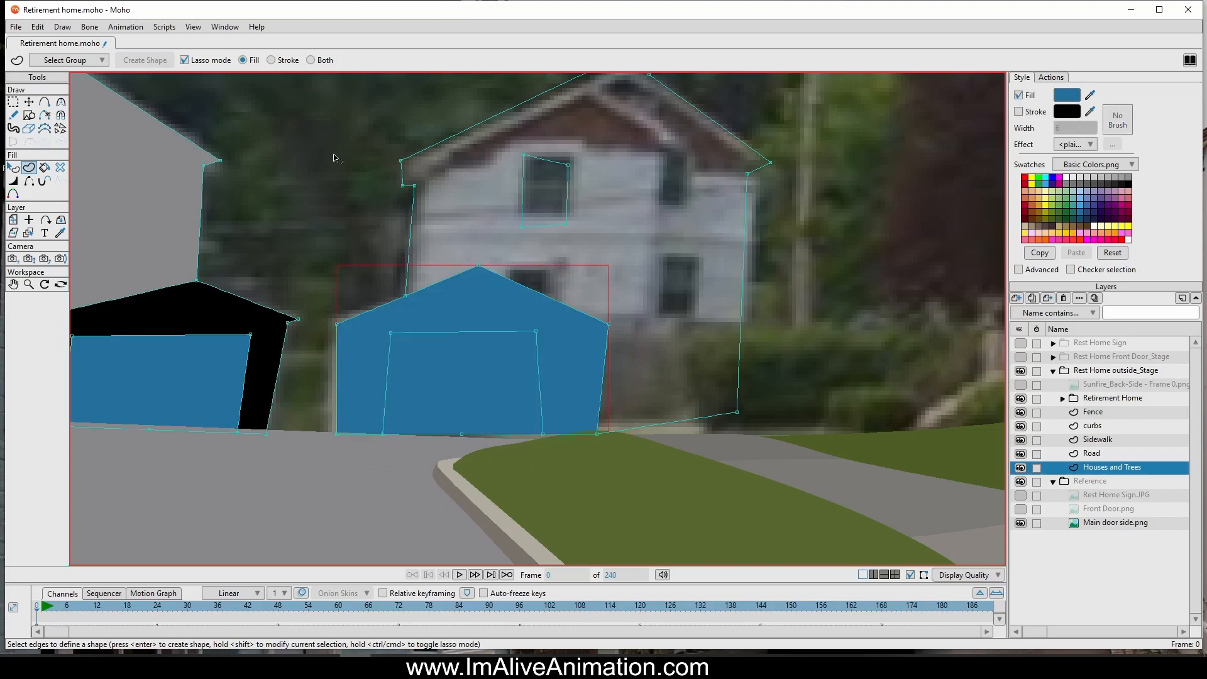
pyautogui.scroll(-2, 334, 157)
pyautogui.moveTo(354, 166); pyautogui.dragTo(319, 302)
pyautogui.moveTo(415, 343)
pyautogui.mouseDown()
pyautogui.moveTo(458, 350)
pyautogui.moveTo(496, 474)
pyautogui.moveTo(685, 402)
pyautogui.mouseUp()
pyautogui.moveTo(472, 179)
pyautogui.mouseDown()
pyautogui.moveTo(533, 280)
pyautogui.moveTo(404, 248)
pyautogui.moveTo(124, 86)
pyautogui.mouseUp()
pyautogui.click(124, 61)
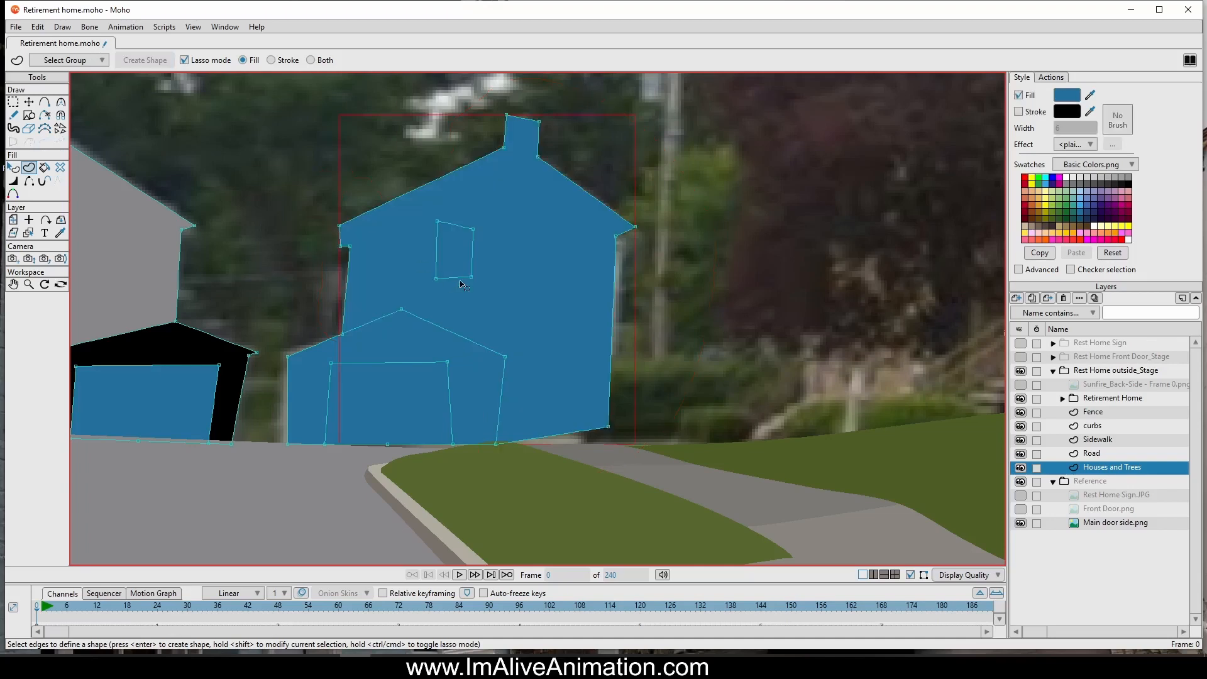
# Step: Create a filled shape from the right-hand house's upper window and colour it light blue
pyautogui.click(455, 276)
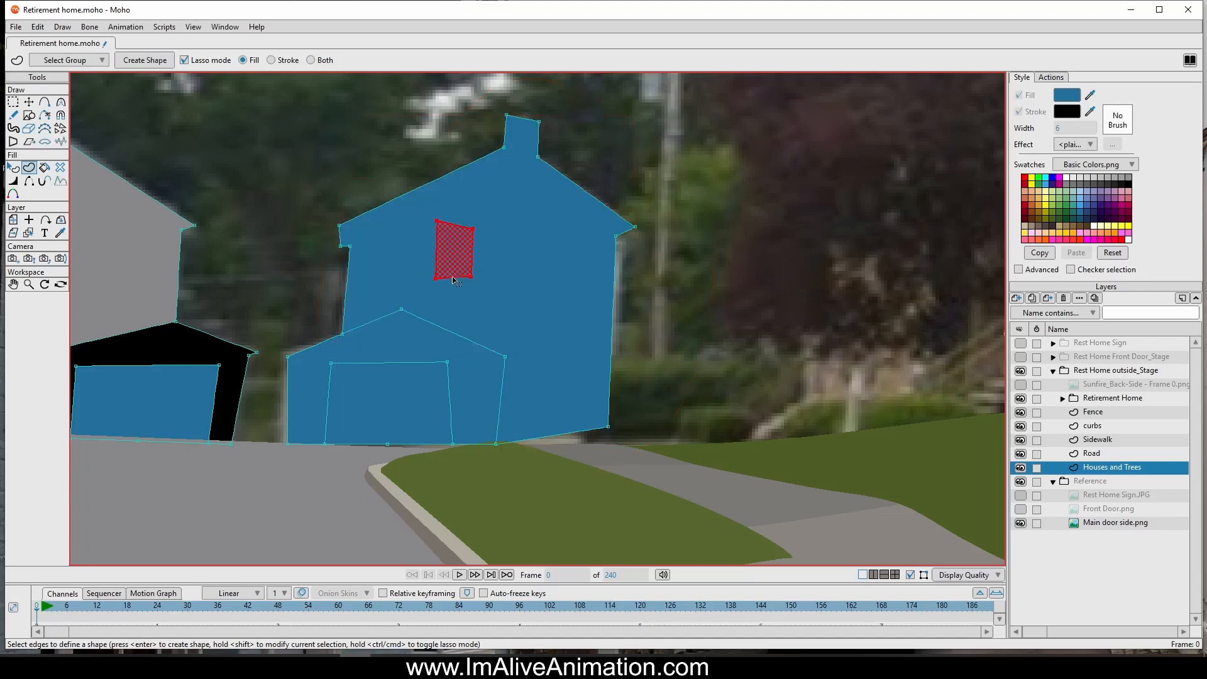
pyautogui.click(143, 61)
pyautogui.click(1087, 198)
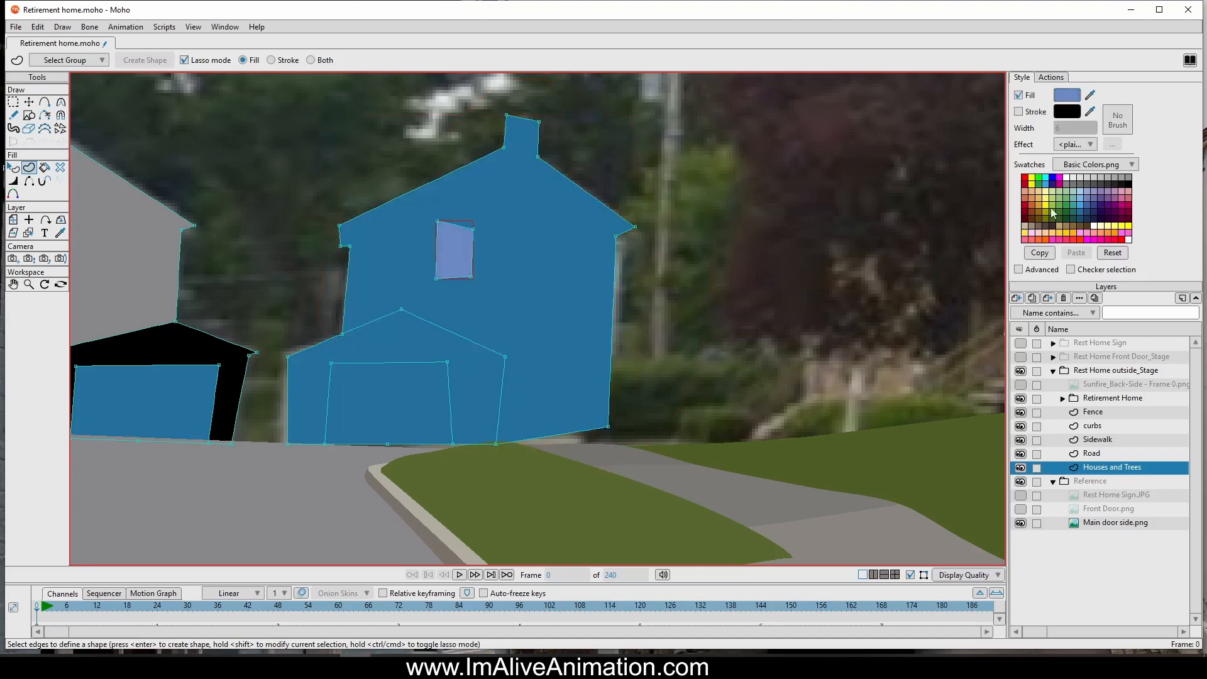
# Step: Select the left-hand house's filled shape, try purple, dark grey and blue swatches on it, and colour it light blue
pyautogui.click(14, 168)
pyautogui.scroll(-4, 400, 292)
pyautogui.scroll(-2, 393, 287)
pyautogui.scroll(5, 371, 291)
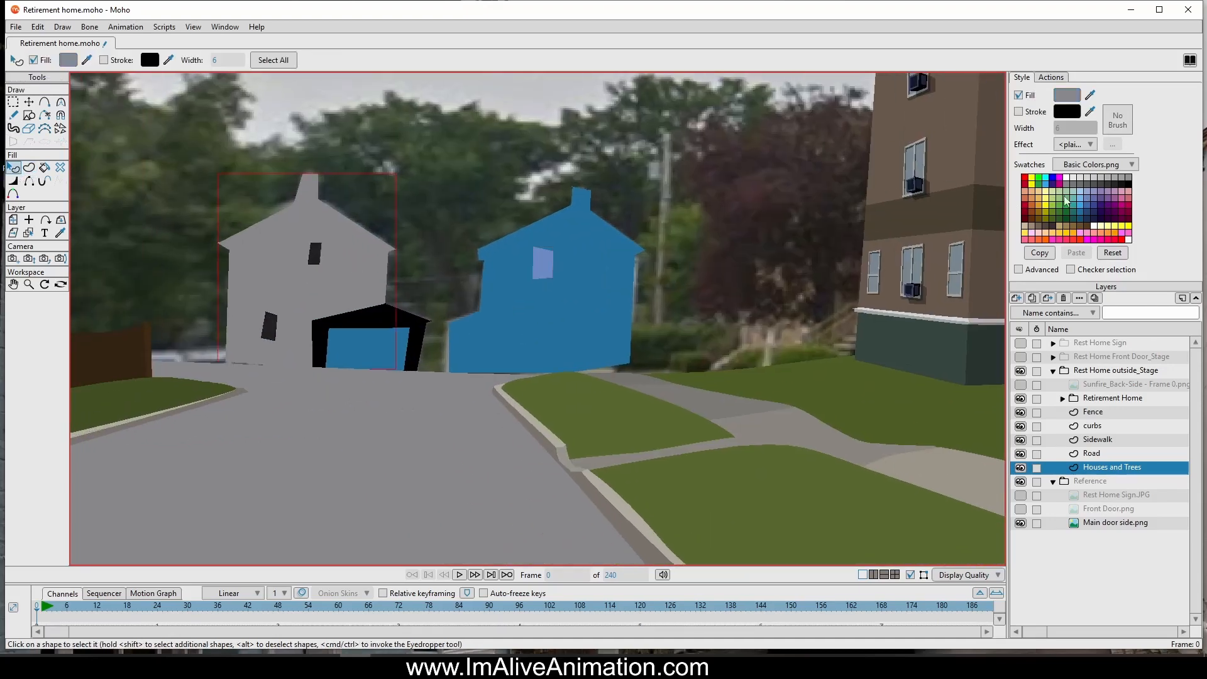
pyautogui.click(1106, 200)
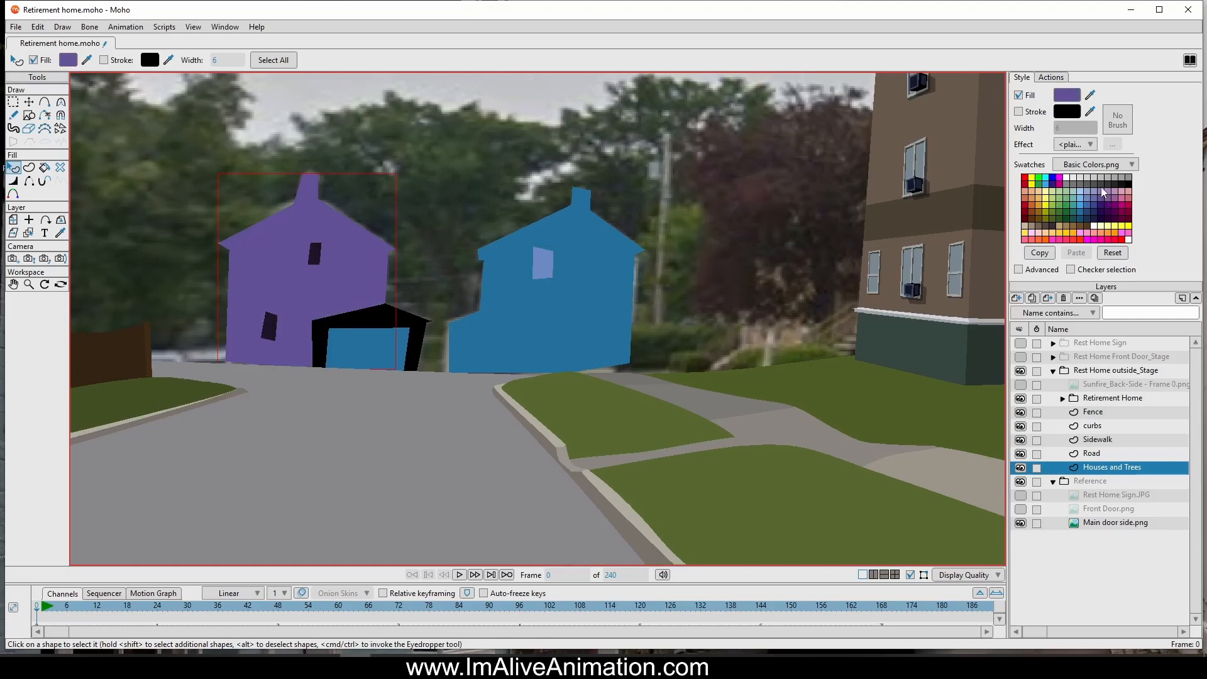
pyautogui.click(1105, 189)
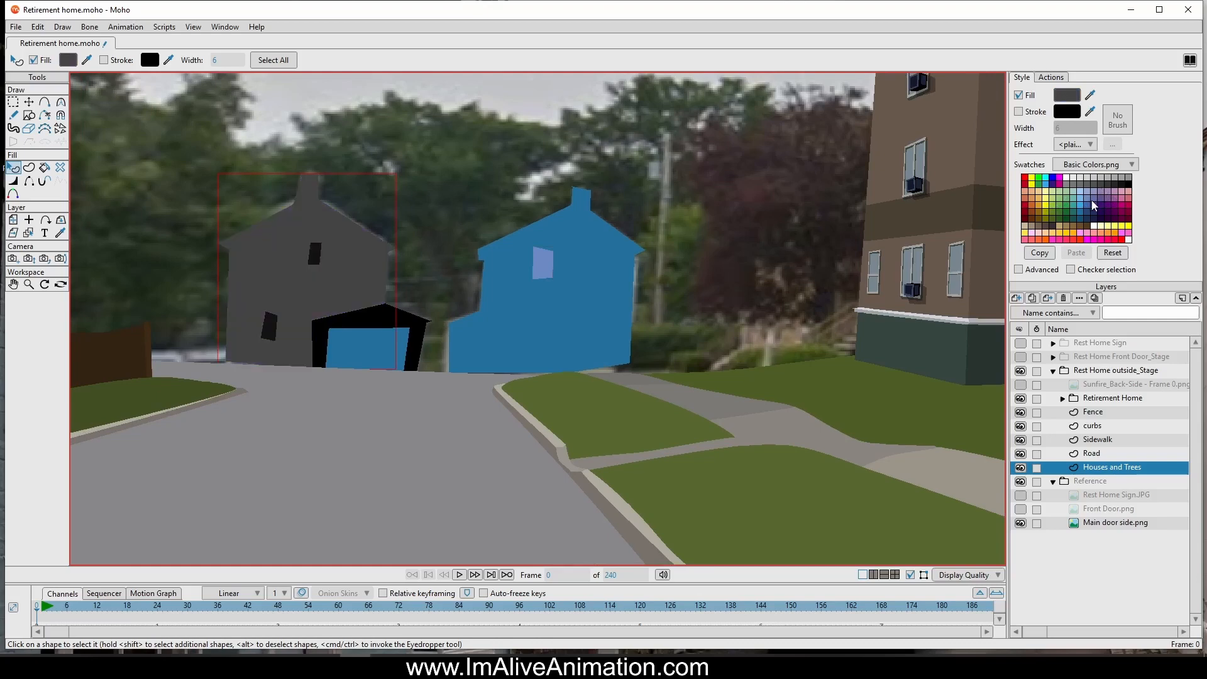
pyautogui.click(1097, 200)
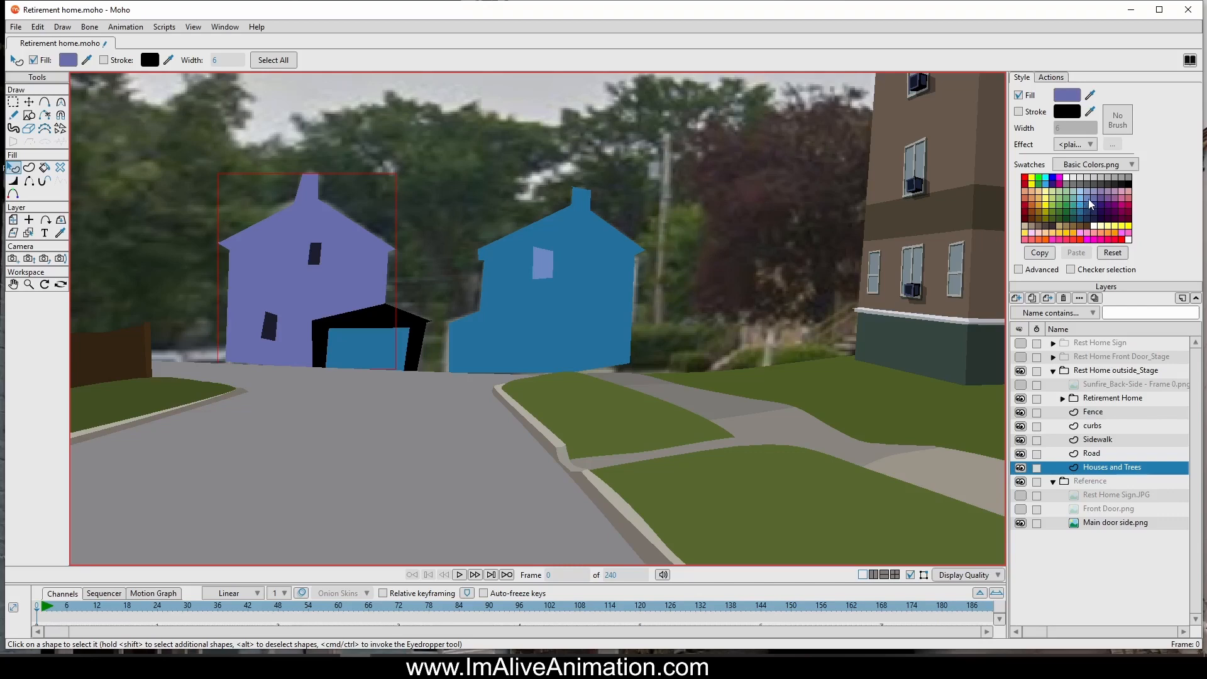
pyautogui.click(1090, 199)
pyautogui.click(1090, 204)
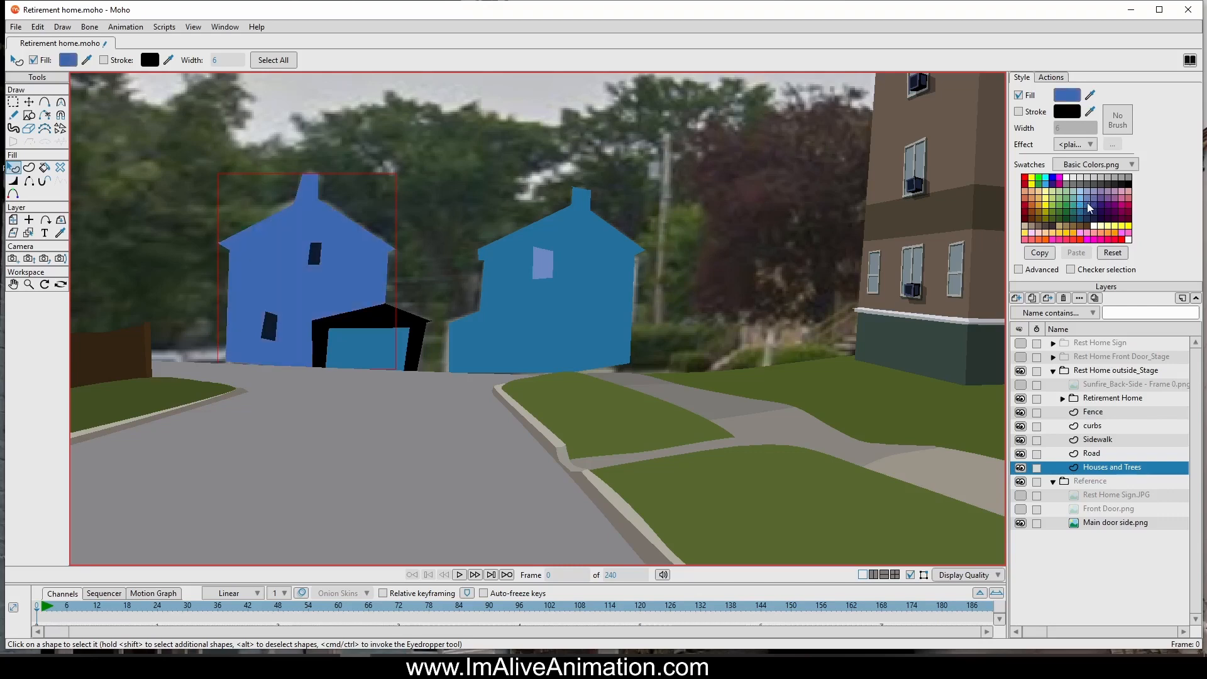
pyautogui.click(1090, 200)
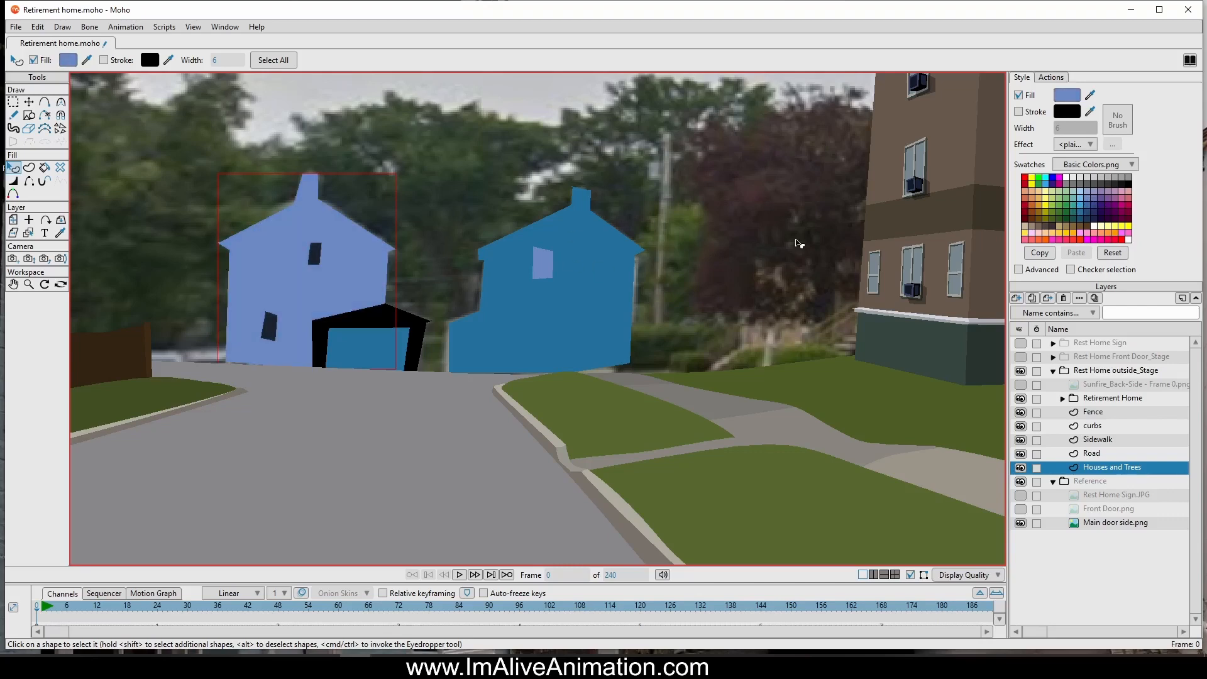
# Step: Set the left-hand house's fill to the muted purple 5B5C9D
pyautogui.click(1067, 95)
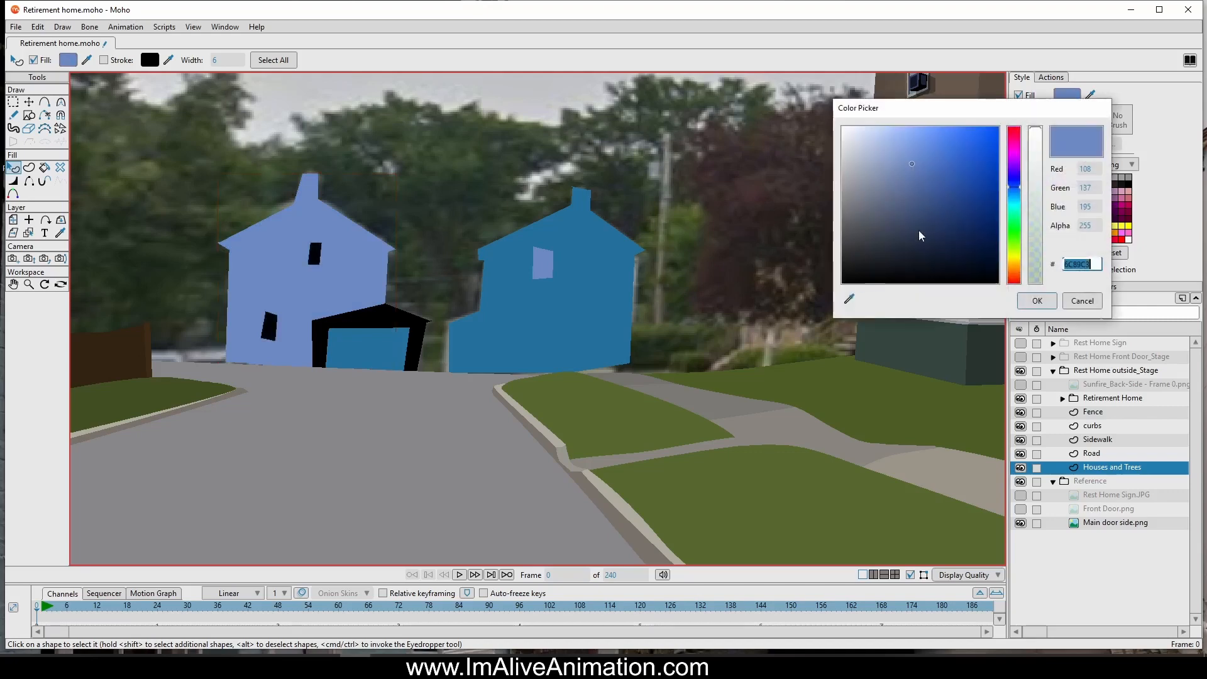
pyautogui.click(916, 173)
pyautogui.moveTo(1017, 191); pyautogui.dragTo(1017, 180)
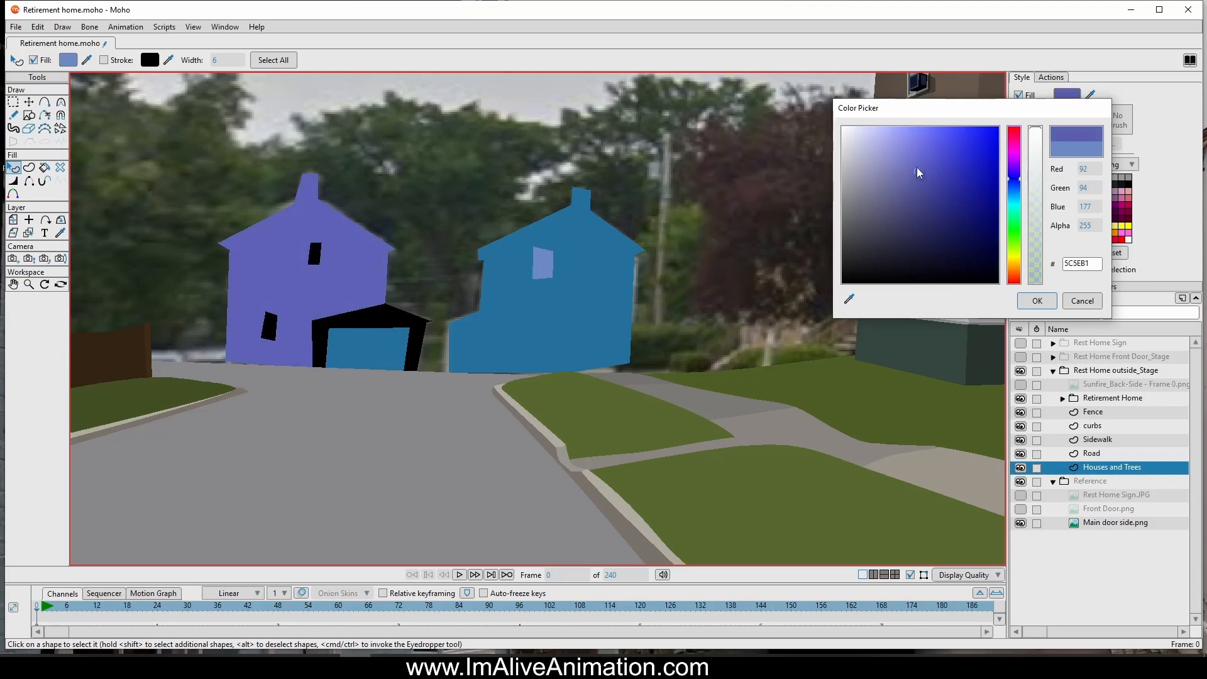
pyautogui.moveTo(916, 173)
pyautogui.mouseDown()
pyautogui.moveTo(923, 157)
pyautogui.moveTo(928, 176)
pyautogui.moveTo(911, 192)
pyautogui.mouseUp()
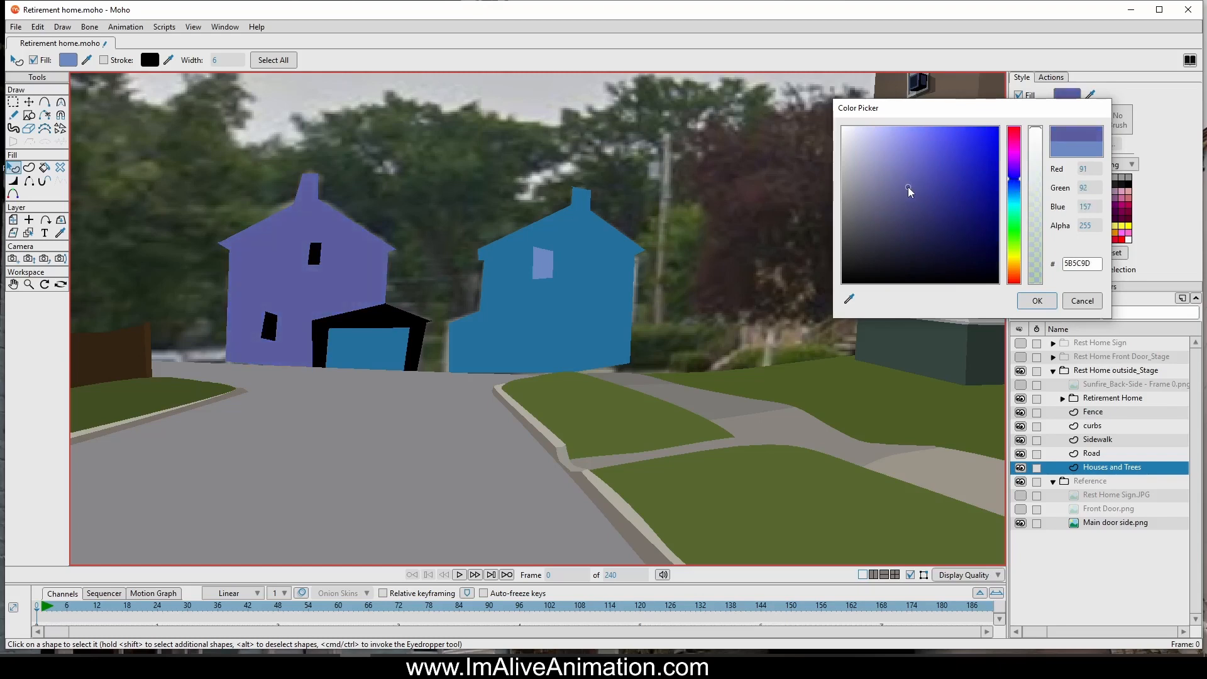
pyautogui.click(1038, 301)
# Step: Fill the right-hand house with the left-hand house's purple and the right-hand garage door with the left-hand garage's black
pyautogui.click(595, 318)
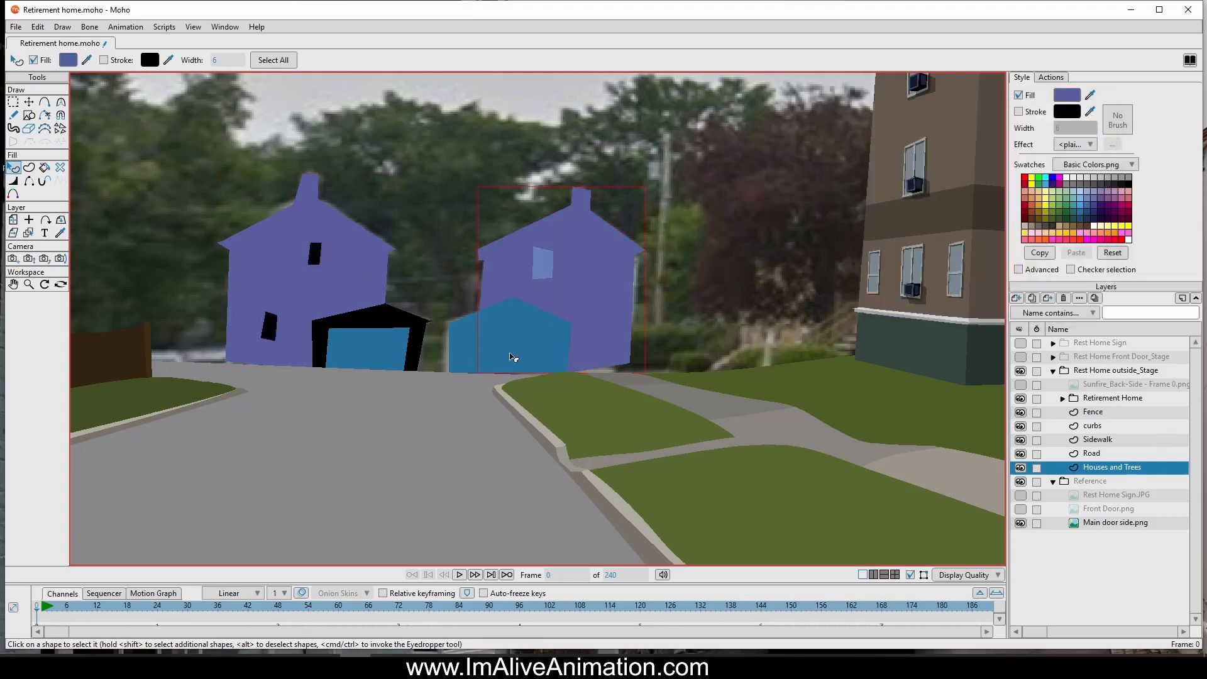
pyautogui.click(512, 358)
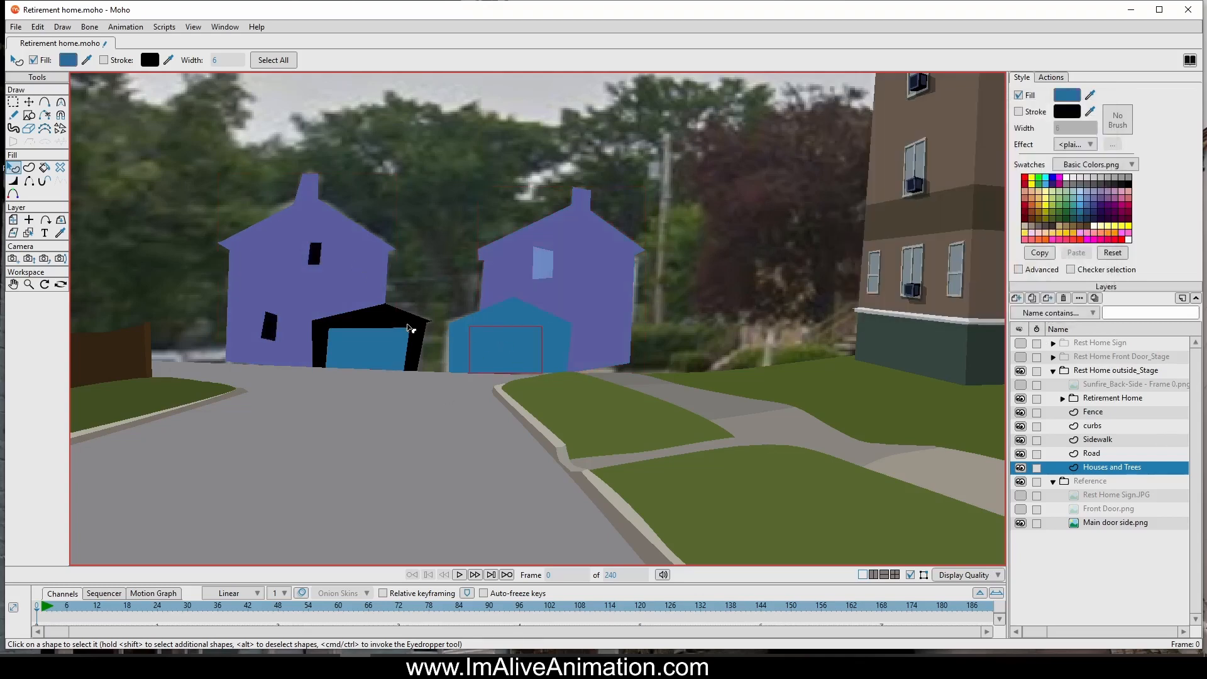
pyautogui.keyDown('ctrl'); pyautogui.click(408, 326); pyautogui.keyUp('ctrl')
# Step: Sample the house purple for the left-hand garage front, darken it to 53558A, and copy that fill to the right-hand garage front
pyautogui.click(373, 318)
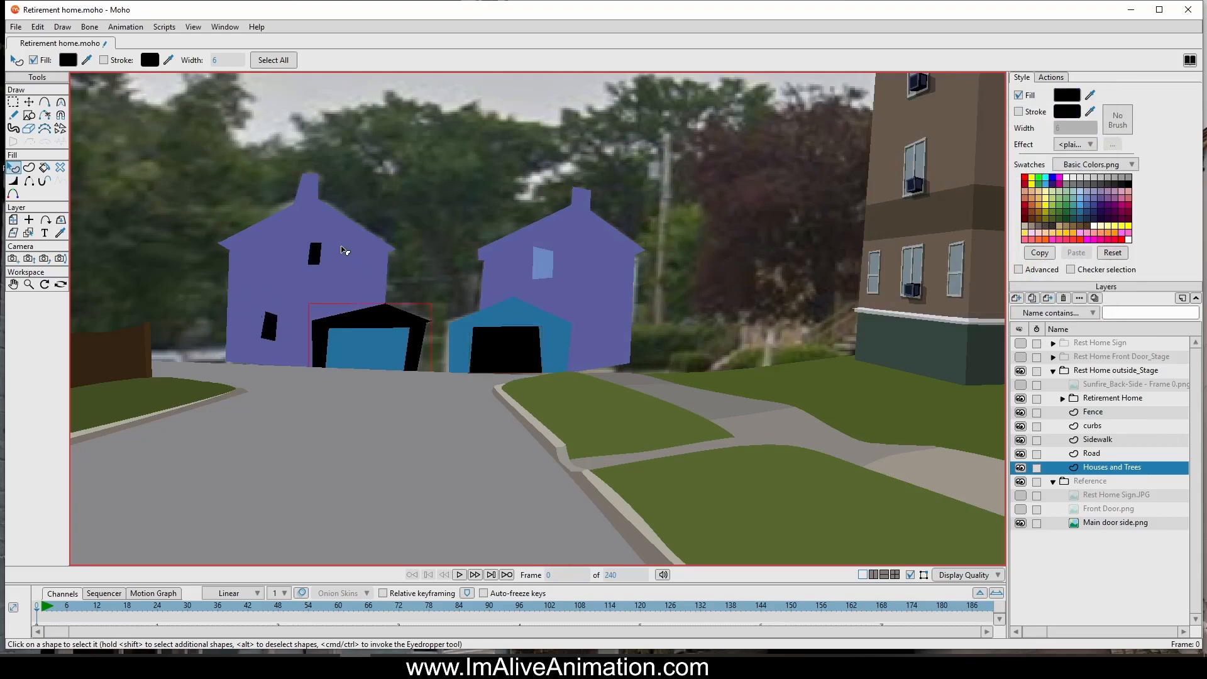
pyautogui.keyDown('ctrl'); pyautogui.click(345, 250); pyautogui.keyUp('ctrl')
pyautogui.click(1058, 96)
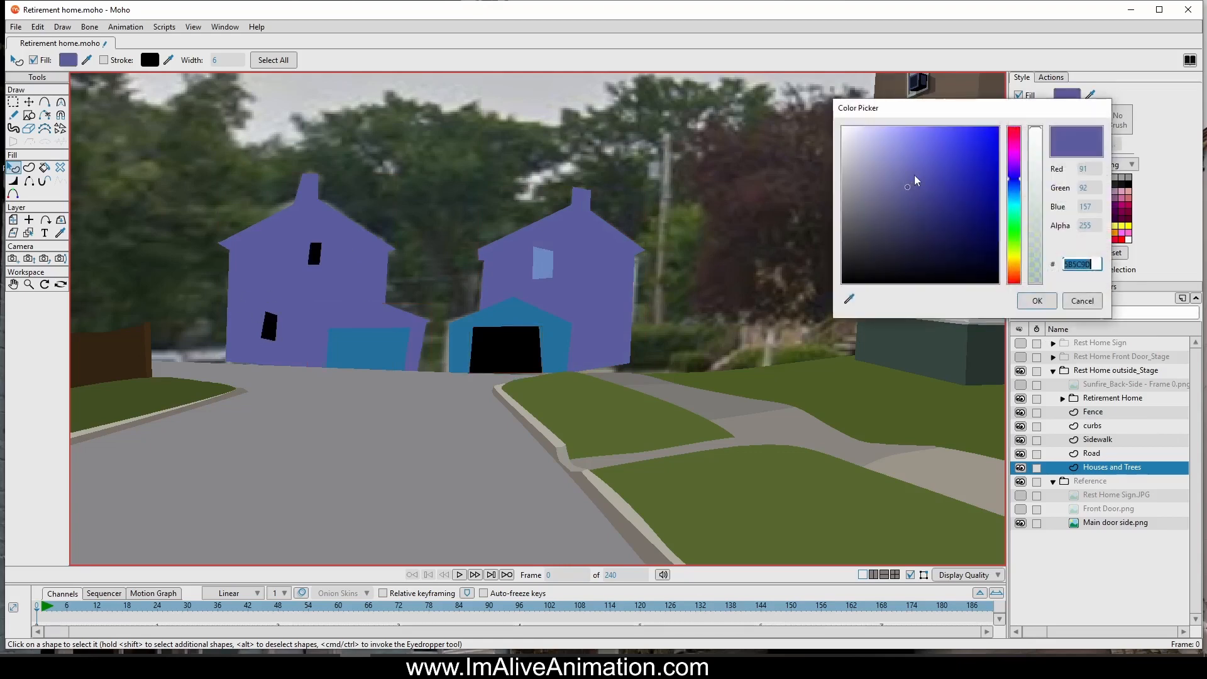
pyautogui.moveTo(906, 189); pyautogui.dragTo(905, 200)
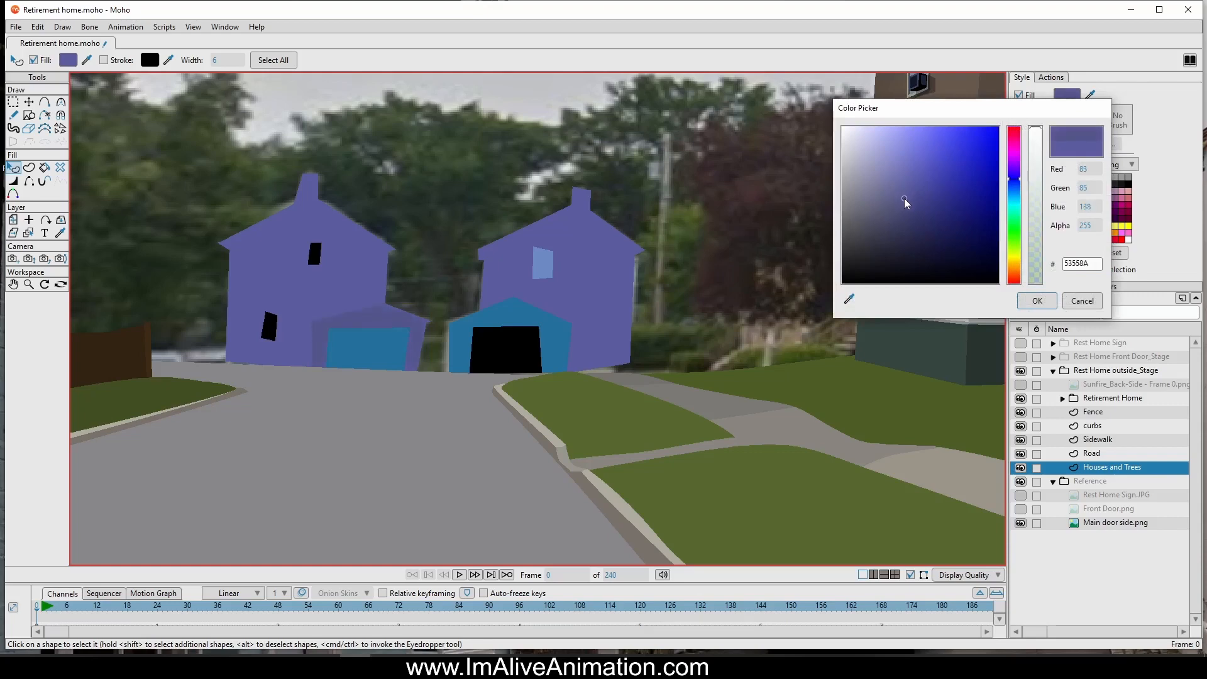
pyautogui.click(1041, 303)
pyautogui.click(562, 336)
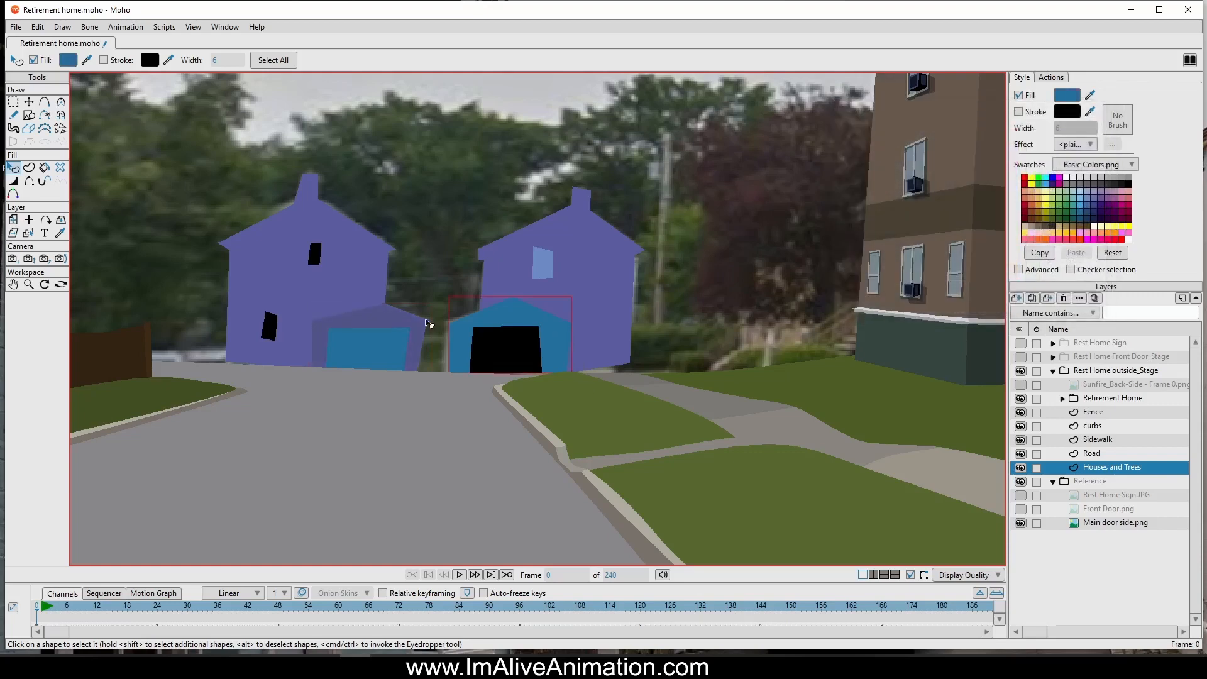
pyautogui.keyDown('ctrl'); pyautogui.click(391, 320); pyautogui.keyUp('ctrl')
# Step: Fill both garage doors with the purple sampled from the houses
pyautogui.click(381, 355)
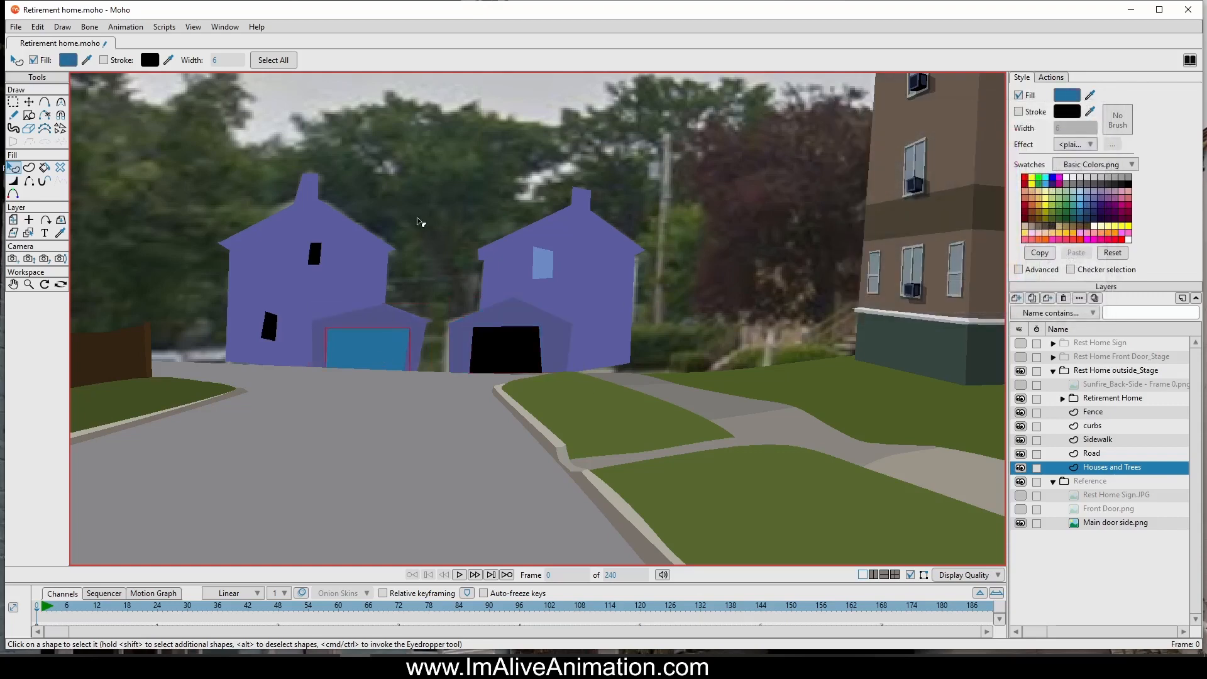
pyautogui.keyDown('ctrl'); pyautogui.click(375, 265); pyautogui.keyUp('ctrl')
pyautogui.click(517, 356)
pyautogui.keyDown('ctrl'); pyautogui.click(573, 288); pyautogui.keyUp('ctrl')
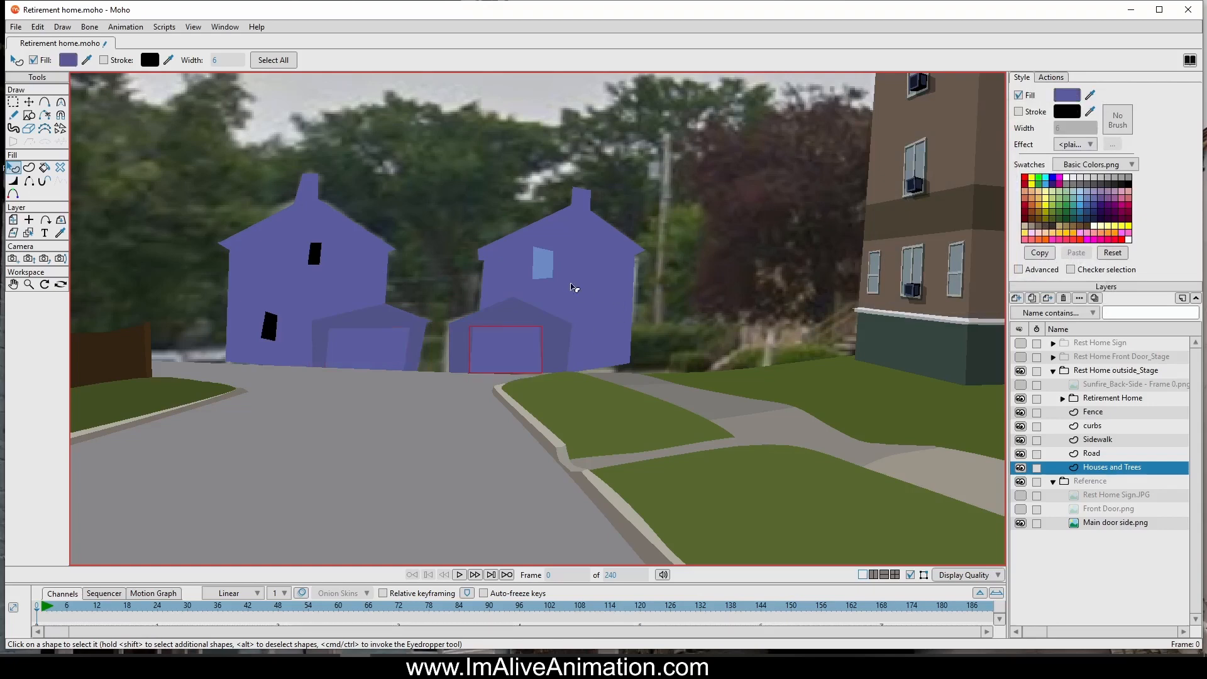
# Step: Fill the windows of both distant houses with the darker purple sampled from the garage fronts
pyautogui.click(551, 271)
pyautogui.keyDown('ctrl'); pyautogui.click(520, 315); pyautogui.keyUp('ctrl')
pyautogui.click(314, 249)
pyautogui.keyDown('ctrl'); pyautogui.click(403, 322); pyautogui.keyUp('ctrl')
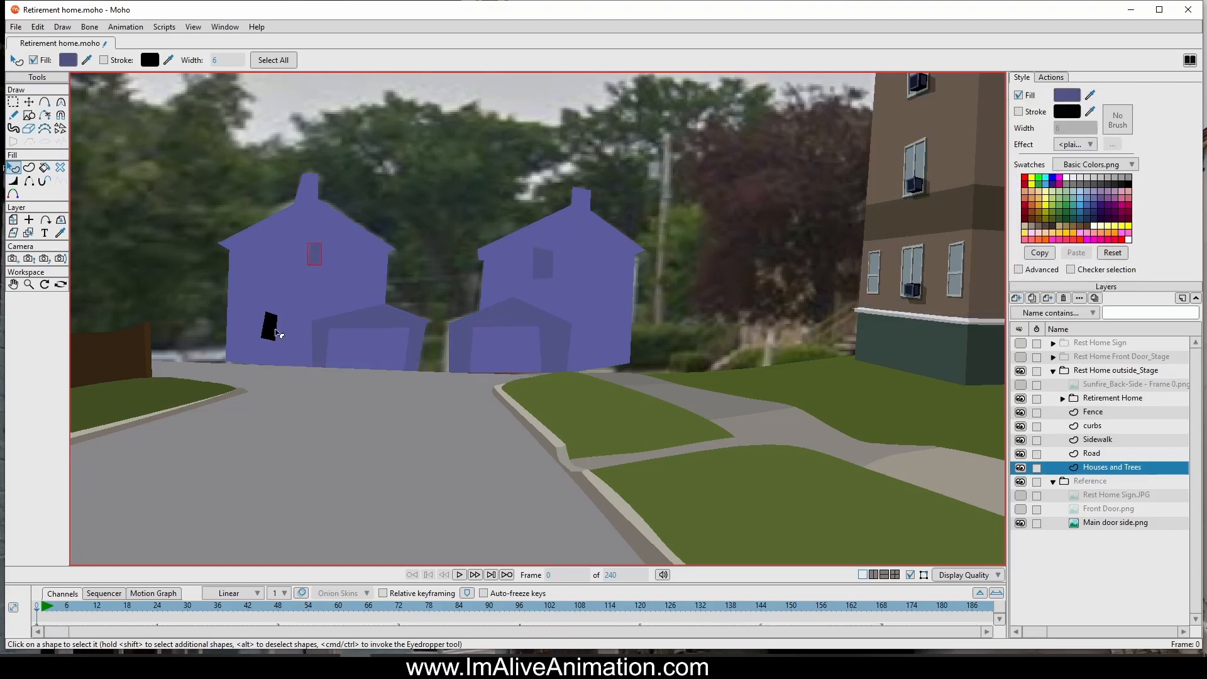
pyautogui.click(269, 325)
pyautogui.keyDown('ctrl'); pyautogui.click(368, 322); pyautogui.keyUp('ctrl')
pyautogui.scroll(-2, 557, 341)
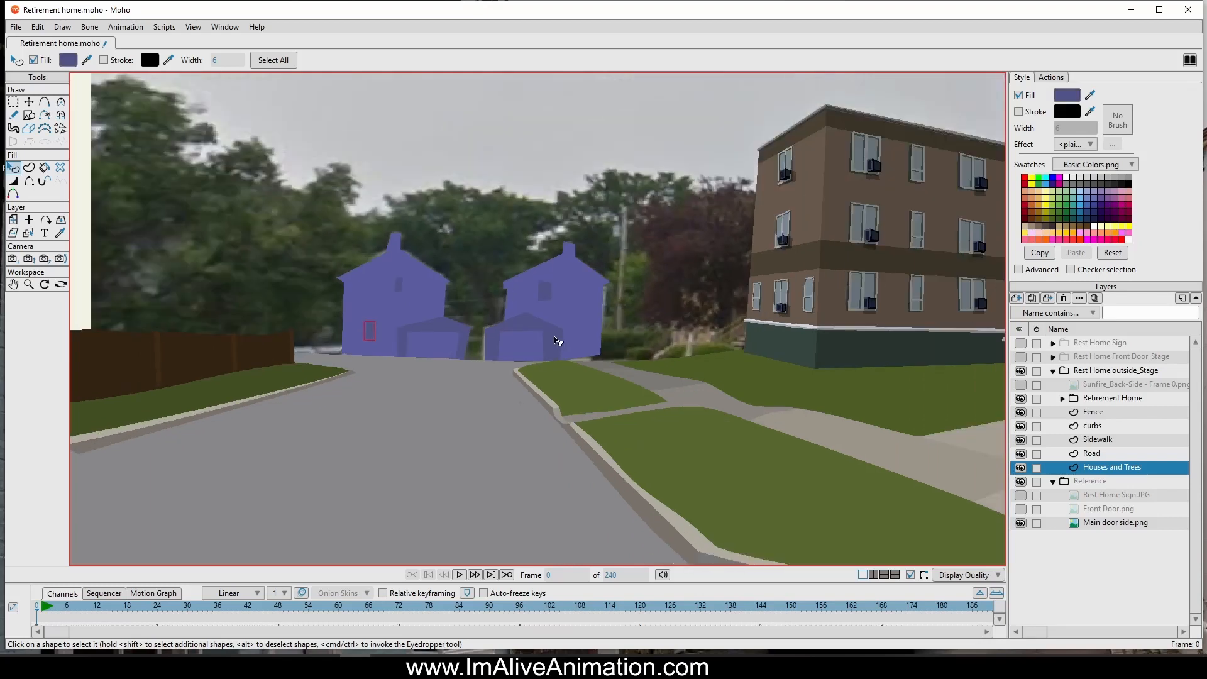
pyautogui.scroll(-2, 519, 340)
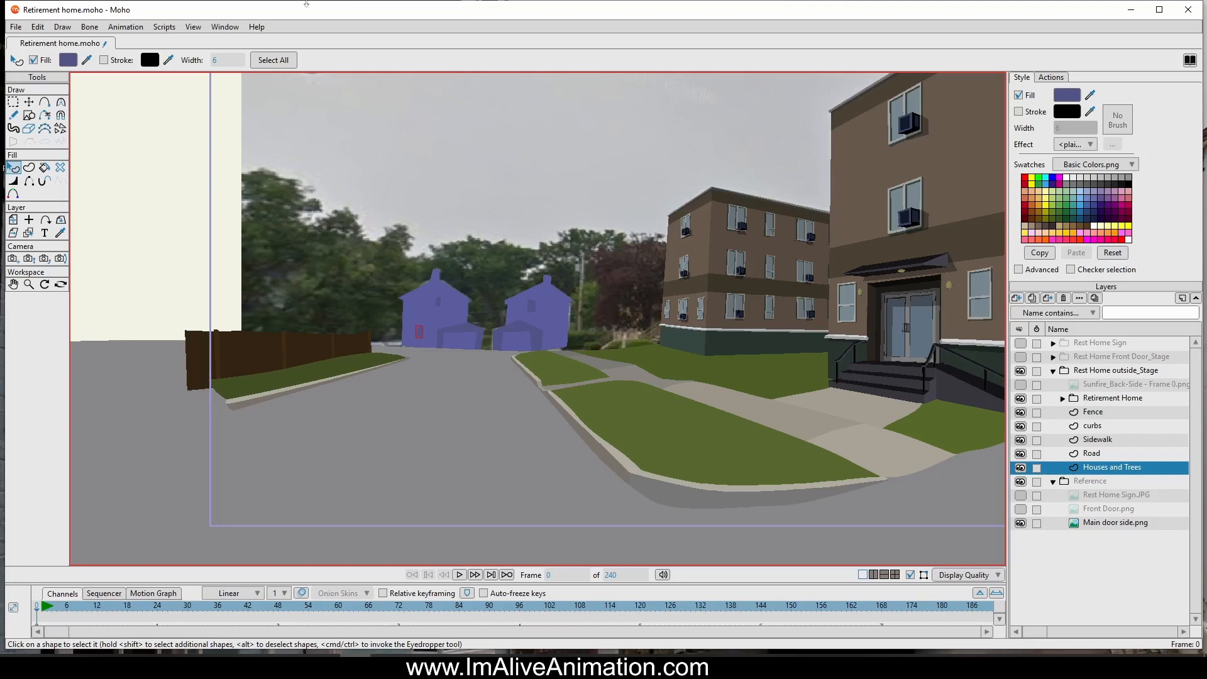
pyautogui.press('a')
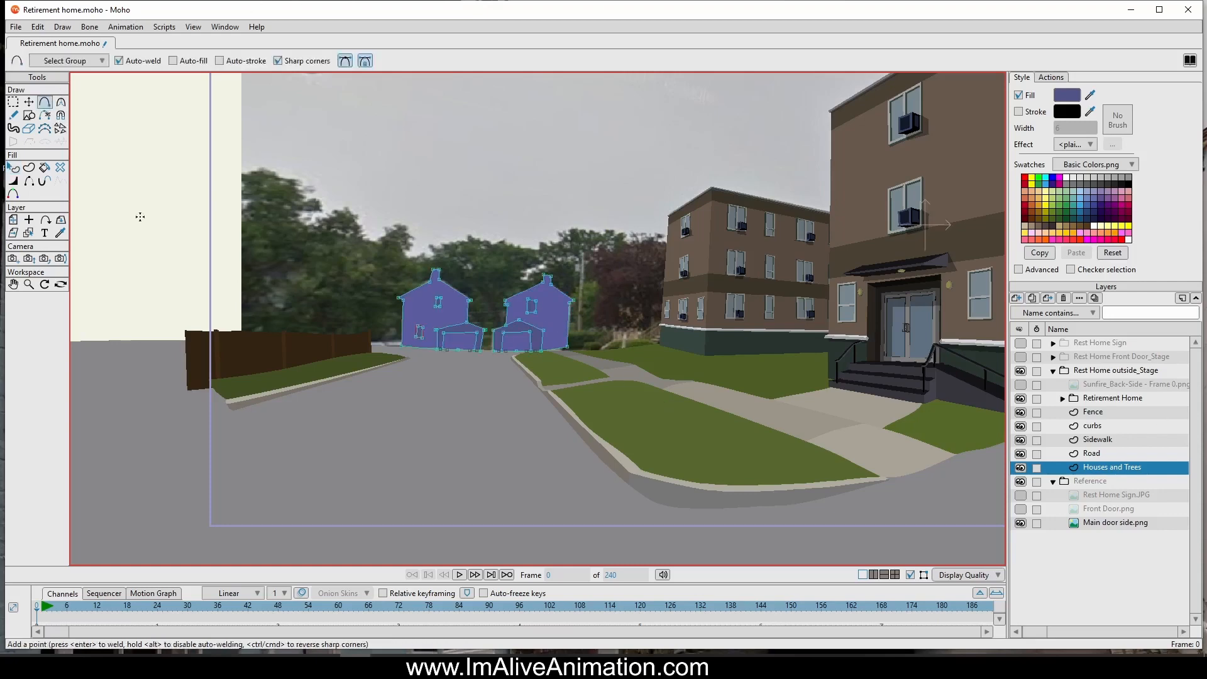
pyautogui.scroll(-3, 301, 304)
pyautogui.scroll(3, 364, 315)
pyautogui.scroll(-1, 232, 263)
pyautogui.moveTo(192, 189)
pyautogui.mouseDown()
pyautogui.moveTo(232, 263)
pyautogui.moveTo(178, 264)
pyautogui.moveTo(211, 231)
pyautogui.mouseUp()
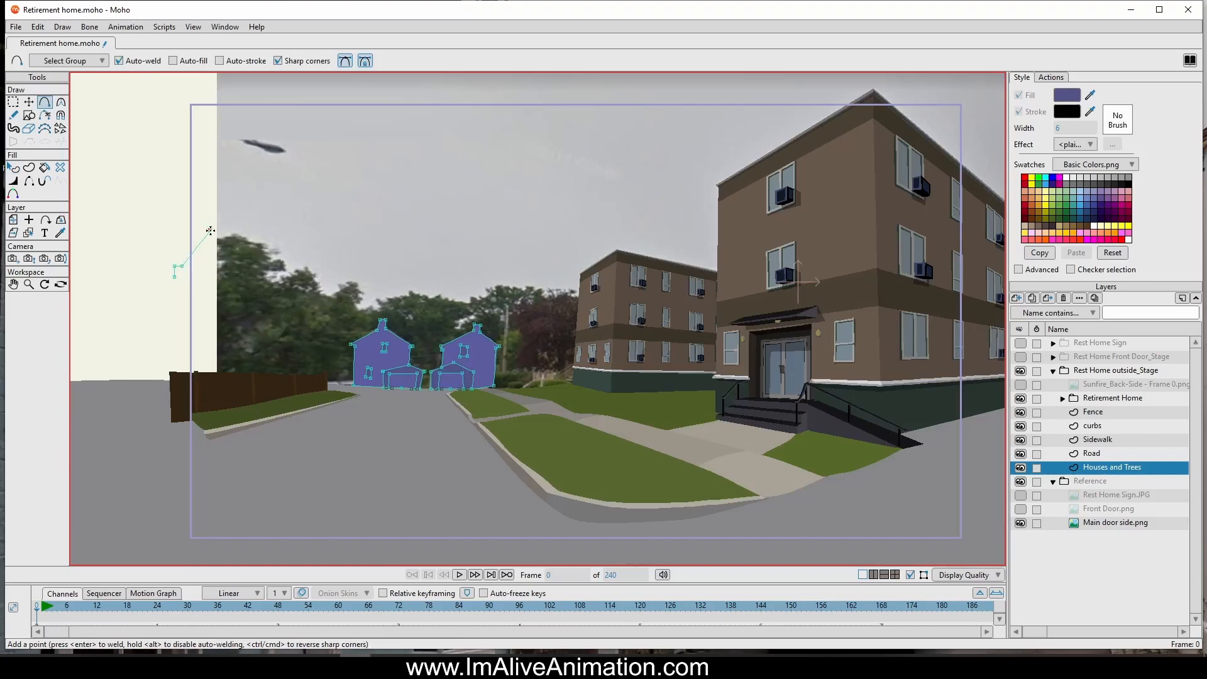
pyautogui.hotkey('ctrl', 'z')
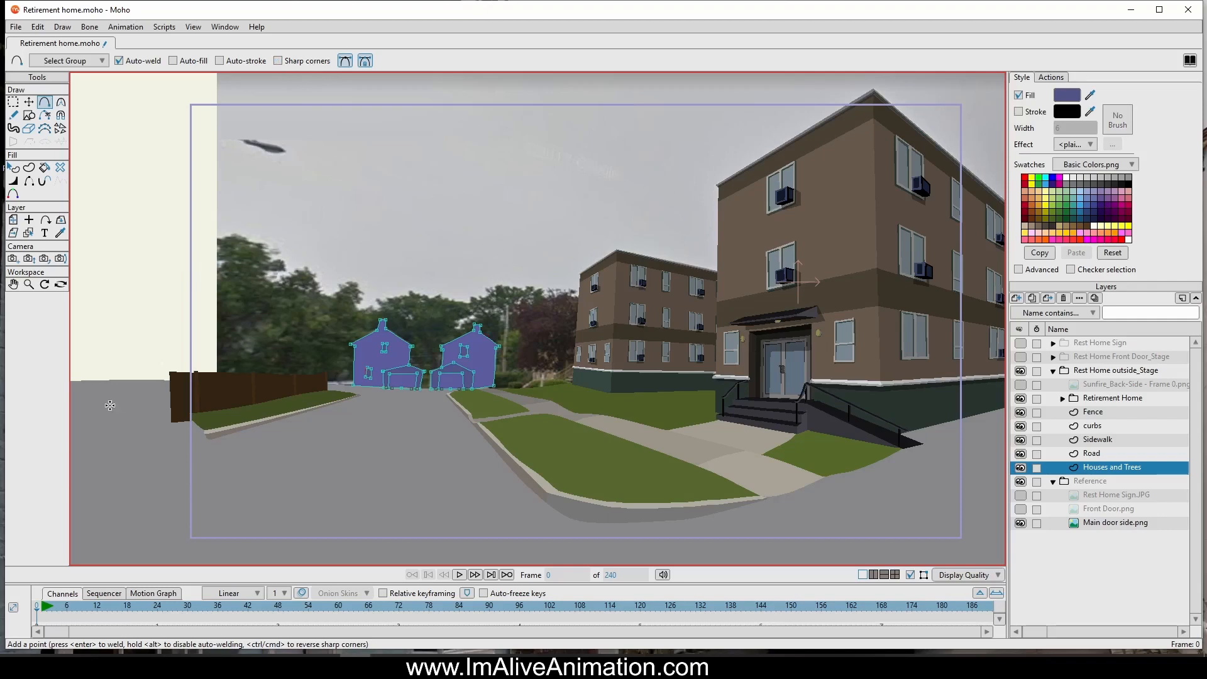
# Step: With sharp corners off, trace the left-hand treetops from above the left-hand house to beyond the photo's left edge
pyautogui.click(359, 301)
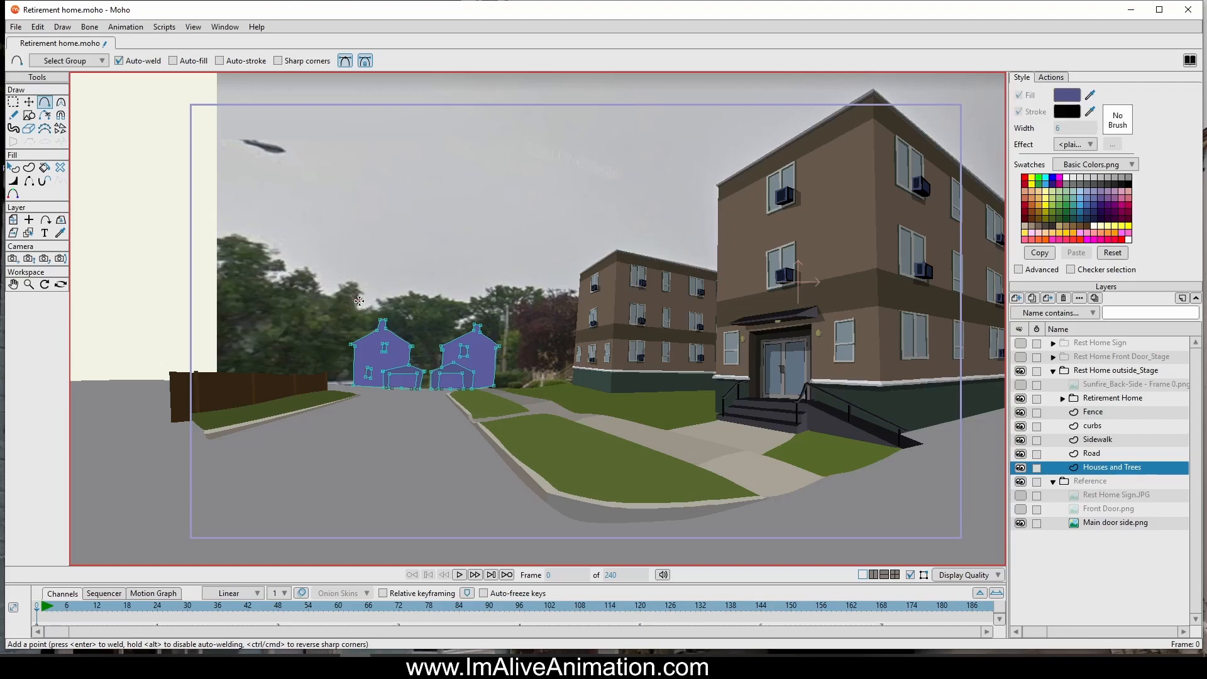
pyautogui.click(352, 290)
pyautogui.click(351, 280)
pyautogui.click(345, 278)
pyautogui.click(342, 287)
pyautogui.click(335, 289)
pyautogui.click(327, 291)
pyautogui.click(318, 293)
pyautogui.click(305, 267)
pyautogui.click(276, 274)
pyautogui.click(276, 264)
pyautogui.click(261, 254)
pyautogui.click(254, 239)
pyautogui.click(227, 244)
pyautogui.click(214, 249)
pyautogui.click(205, 246)
pyautogui.click(197, 249)
pyautogui.click(193, 253)
pyautogui.click(181, 257)
pyautogui.click(161, 253)
pyautogui.scroll(2, 425, 290)
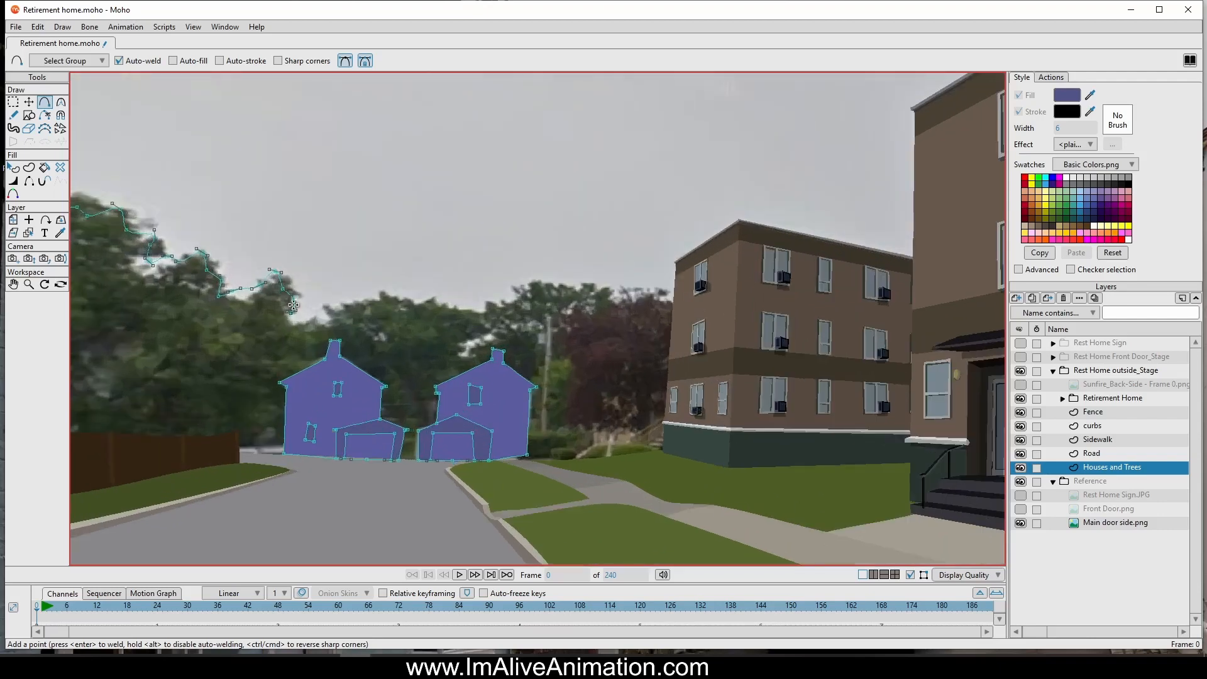
pyautogui.click(301, 320)
pyautogui.click(311, 323)
pyautogui.scroll(4, 269, 314)
pyautogui.hotkey('ctrl', 'z')
pyautogui.hotkey('ctrl', 'z')
pyautogui.hotkey('ctrl', 'z')
pyautogui.hotkey('ctrl', 'z')
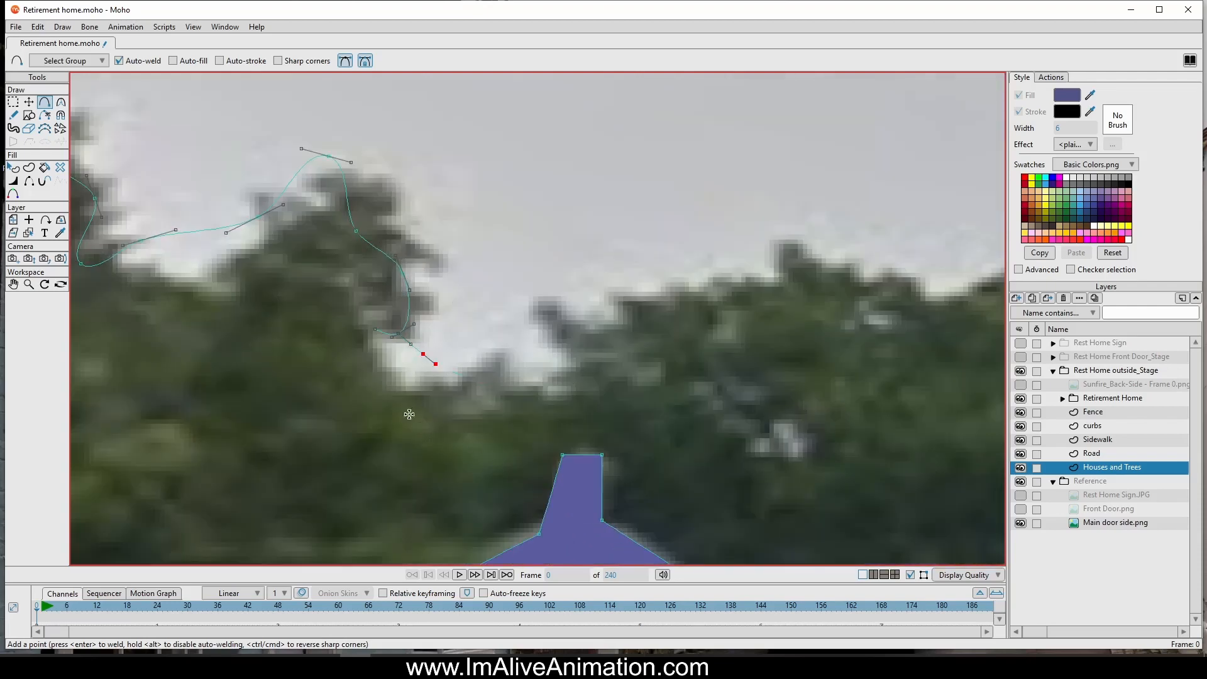
# Step: Continue the tree outline through the dip above the left-hand house and onto the edge of the middle trees
pyautogui.click(378, 350)
pyautogui.click(405, 365)
pyautogui.click(431, 382)
pyautogui.click(493, 346)
pyautogui.click(531, 380)
pyautogui.click(546, 323)
pyautogui.click(596, 338)
pyautogui.click(620, 307)
pyautogui.click(729, 274)
pyautogui.scroll(-2, 757, 325)
pyautogui.moveTo(757, 326); pyautogui.dragTo(415, 292)
pyautogui.hotkey('ctrl', 'z')
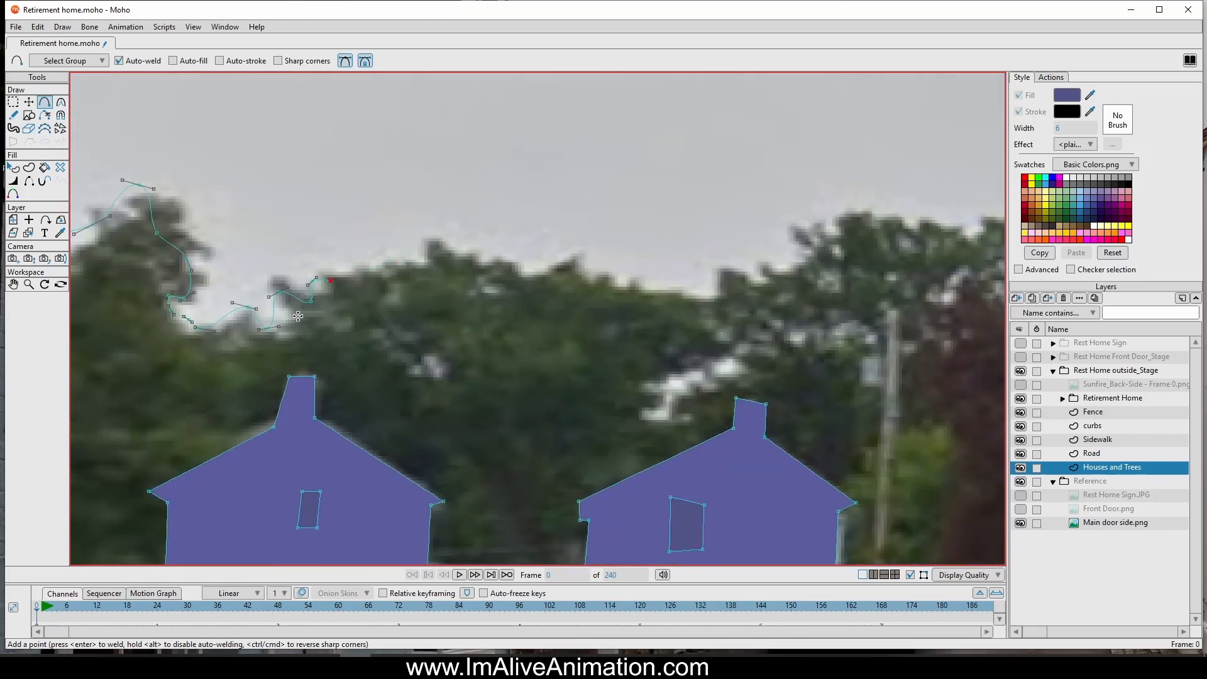
pyautogui.click(331, 280)
pyautogui.click(337, 264)
pyautogui.click(347, 252)
pyautogui.click(359, 255)
pyautogui.click(361, 264)
pyautogui.hotkey('ctrl', 'z')
pyautogui.hotkey('ctrl', 'z')
pyautogui.hotkey('ctrl', 'z')
pyautogui.hotkey('ctrl', 'z')
# Step: Trace the middle treetops from above the left-hand house to the dip before the right-hand house's chimney
pyautogui.click(341, 268)
pyautogui.click(379, 264)
pyautogui.click(387, 247)
pyautogui.click(440, 260)
pyautogui.click(445, 244)
pyautogui.click(496, 260)
pyautogui.click(543, 247)
pyautogui.click(544, 276)
pyautogui.hotkey('ctrl', 'z')
pyautogui.click(549, 263)
pyautogui.click(574, 255)
pyautogui.click(622, 289)
pyautogui.click(686, 287)
pyautogui.click(691, 302)
# Step: Extend the tree outline over the treetops behind the right-hand house to the reddish tree beside the retirement home
pyautogui.click(747, 292)
pyautogui.click(750, 274)
pyautogui.click(765, 267)
pyautogui.click(793, 280)
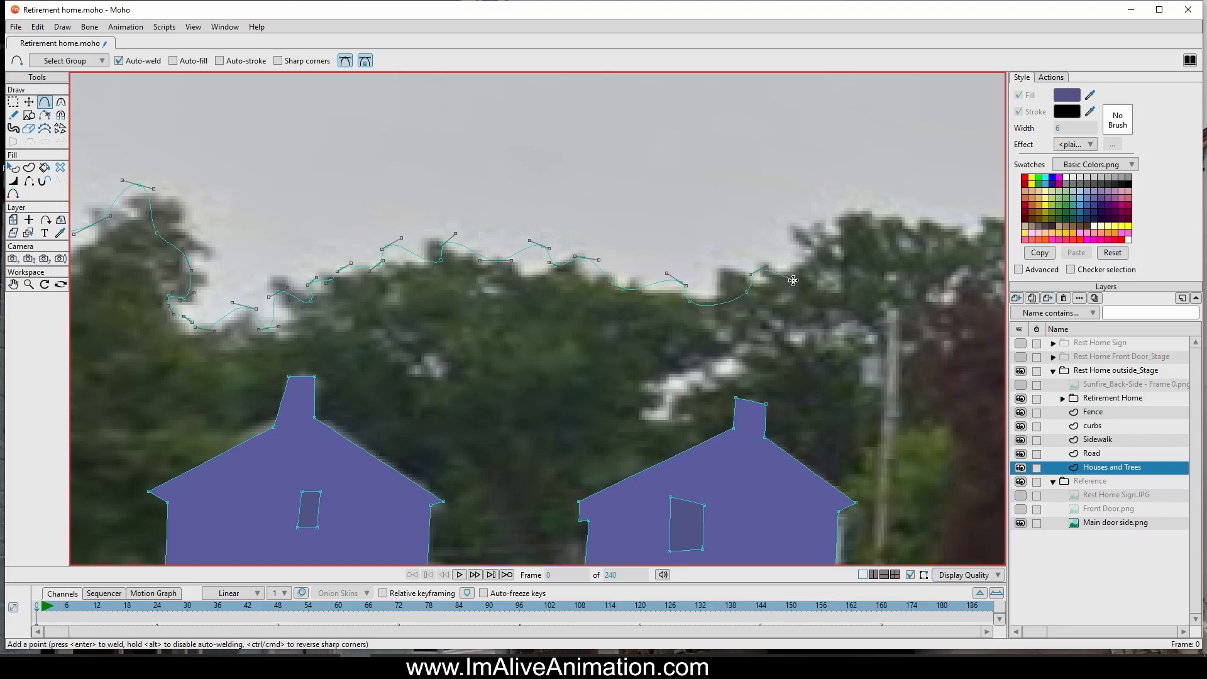
pyautogui.click(799, 240)
pyautogui.click(852, 228)
pyautogui.click(887, 242)
pyautogui.click(945, 219)
pyautogui.scroll(-5, 379, 265)
pyautogui.click(531, 232)
pyautogui.click(559, 218)
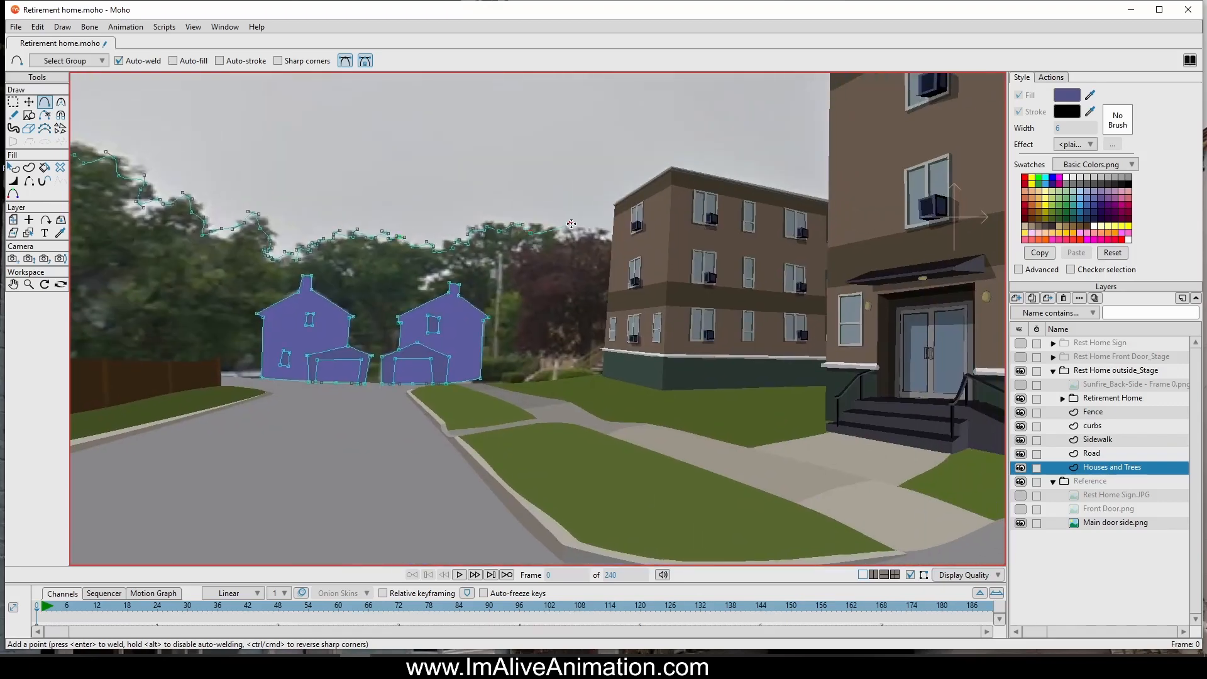
pyautogui.click(574, 225)
pyautogui.click(575, 232)
# Step: Close the tree outline by running it behind the retirement home and across the road to its left end
pyautogui.moveTo(599, 237); pyautogui.dragTo(134, 419)
pyautogui.moveTo(144, 305); pyautogui.dragTo(475, 261)
pyautogui.click(270, 123)
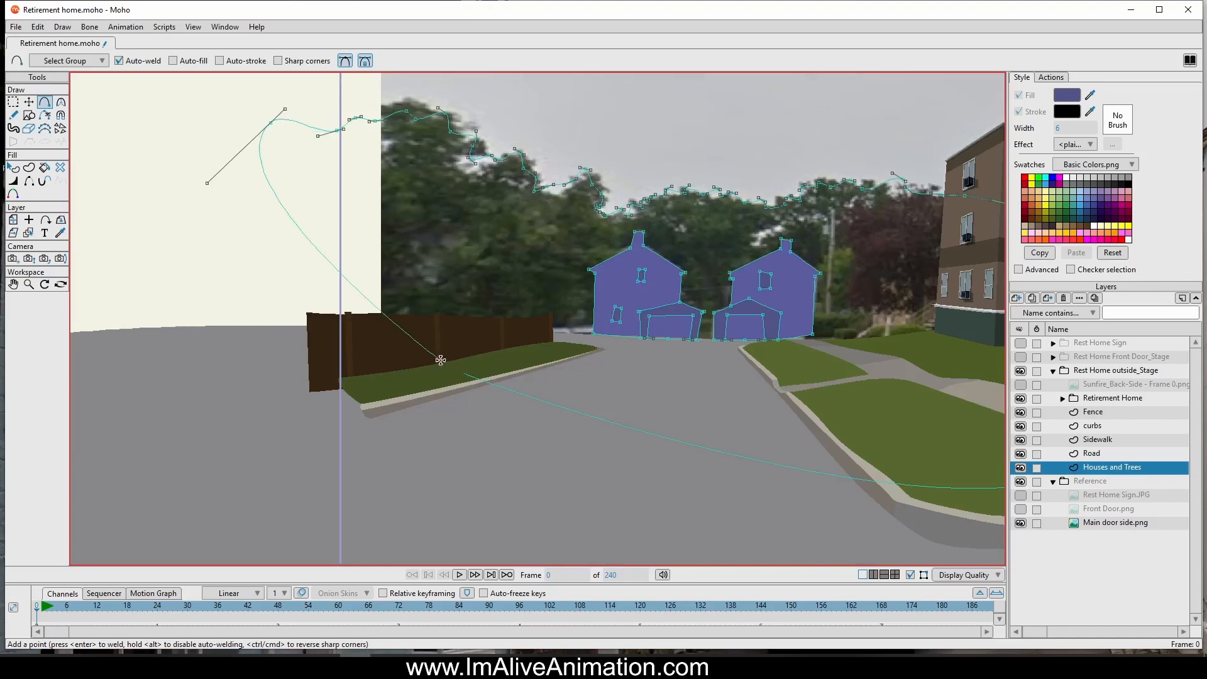
# Step: Move the closing points and curve handles so the outline's left side straightens and its lower edge flattens across the road
pyautogui.click(20, 101)
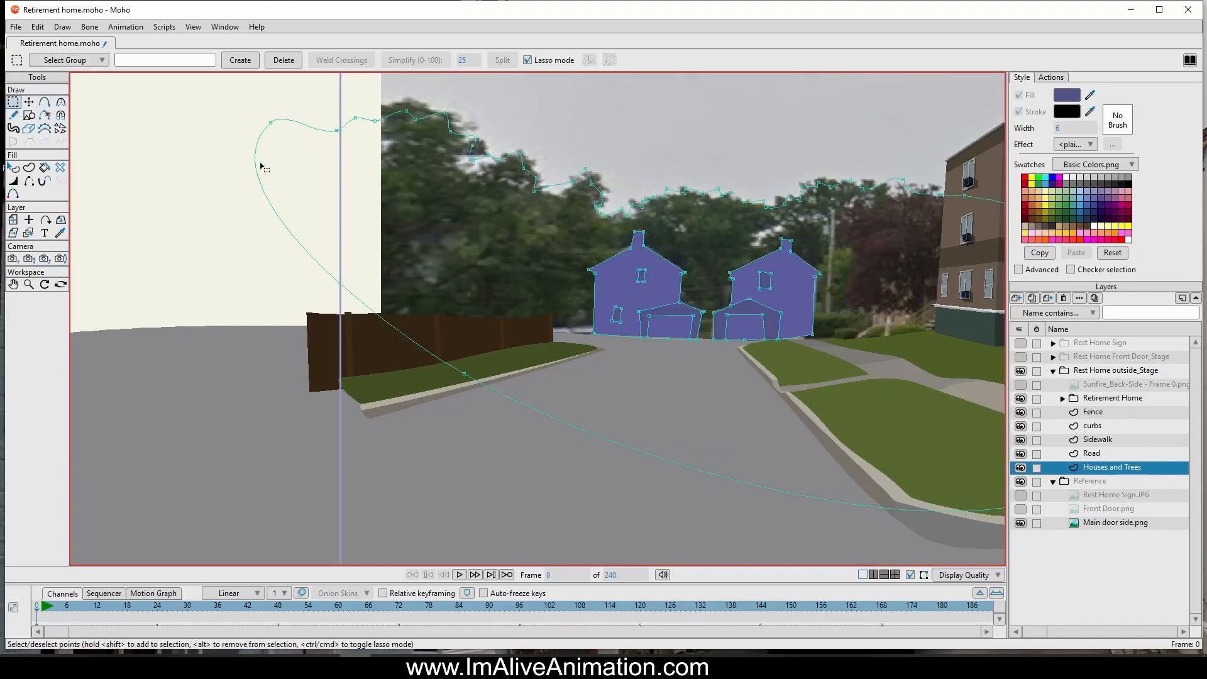
pyautogui.click(28, 102)
pyautogui.moveTo(210, 211); pyautogui.dragTo(283, 214)
pyautogui.moveTo(465, 375); pyautogui.dragTo(287, 385)
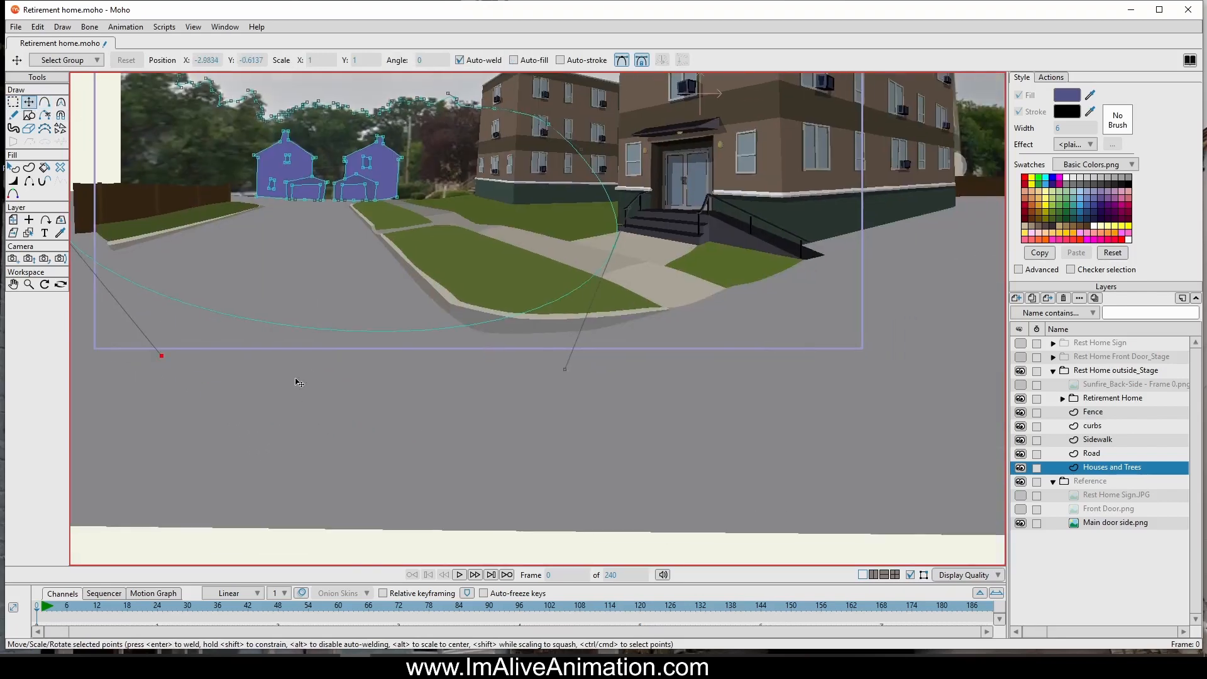
pyautogui.moveTo(162, 356); pyautogui.dragTo(189, 273)
pyautogui.moveTo(565, 369); pyautogui.dragTo(516, 259)
pyautogui.moveTo(647, 196); pyautogui.dragTo(624, 194)
pyautogui.moveTo(344, 301); pyautogui.dragTo(553, 425)
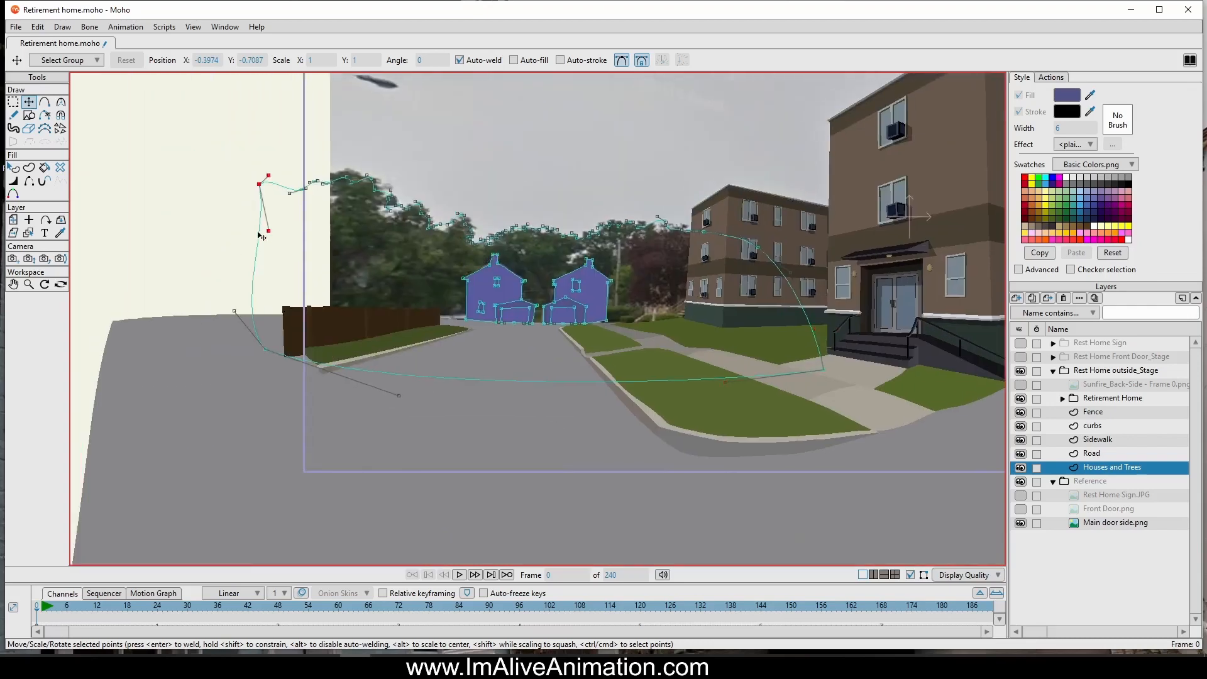
# Step: Create a filled shape from the closed tree outline
pyautogui.hotkey('ctrl', 'a')
pyautogui.click(29, 168)
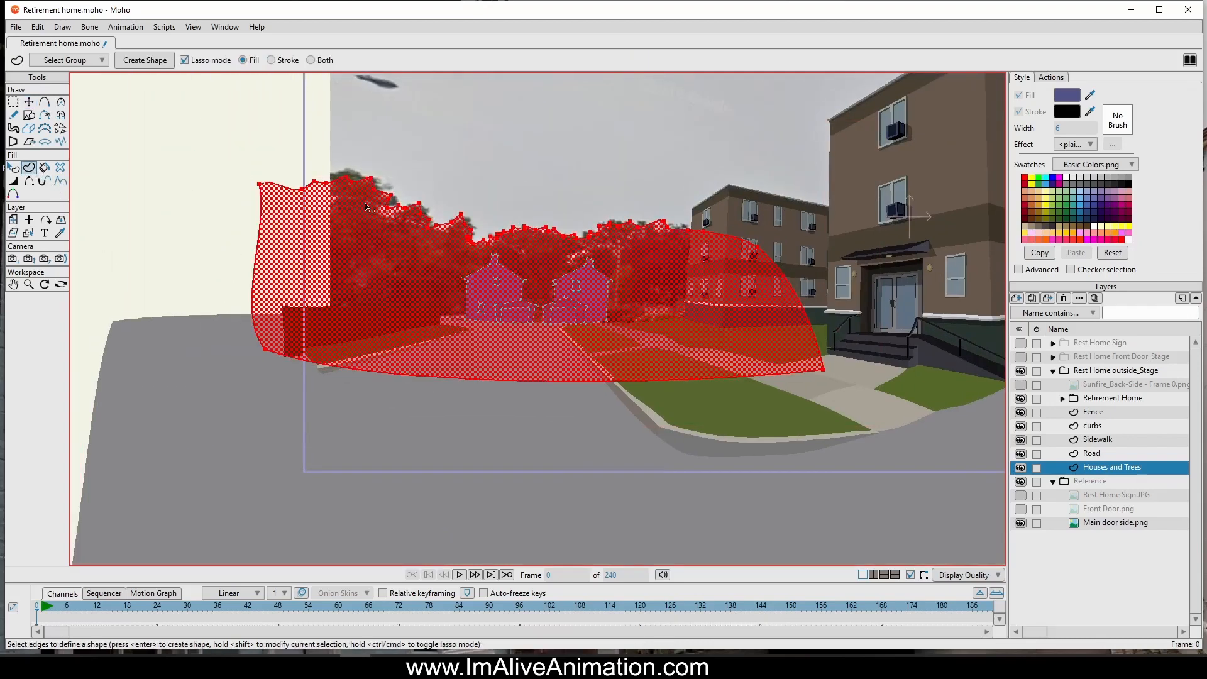
pyautogui.click(145, 60)
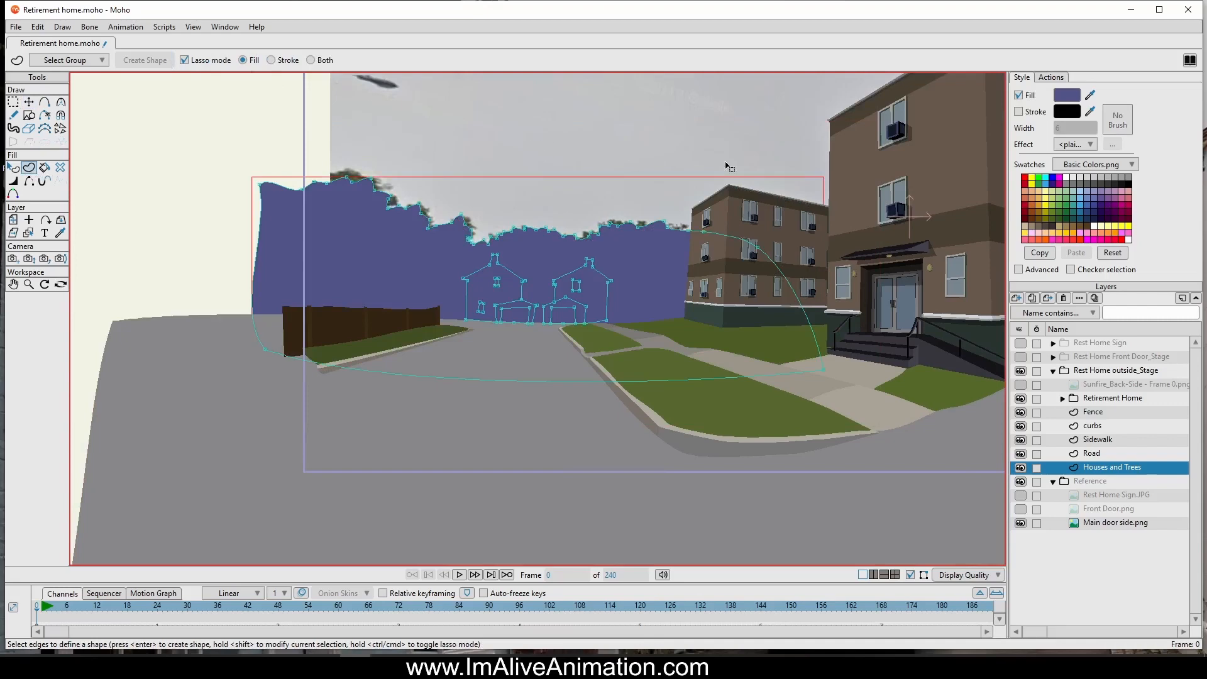
# Step: Fill the tree shape with the dark grey-green sampled from the reference photo's treetops
pyautogui.click(1090, 94)
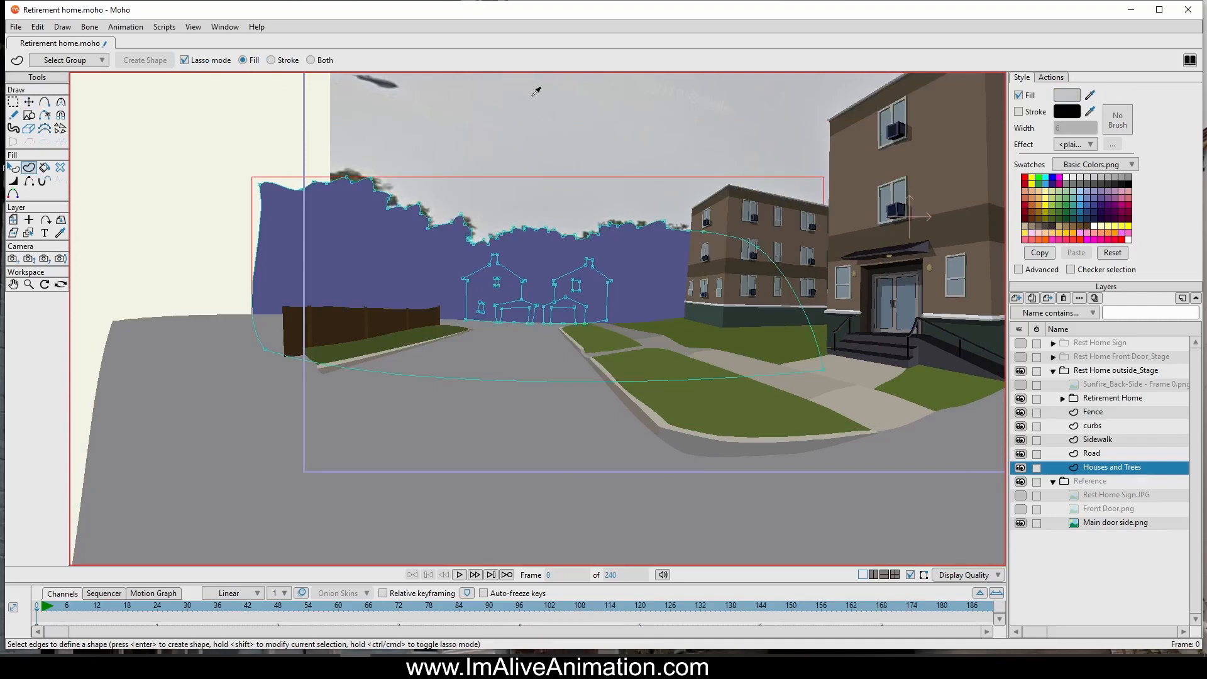
pyautogui.click(354, 176)
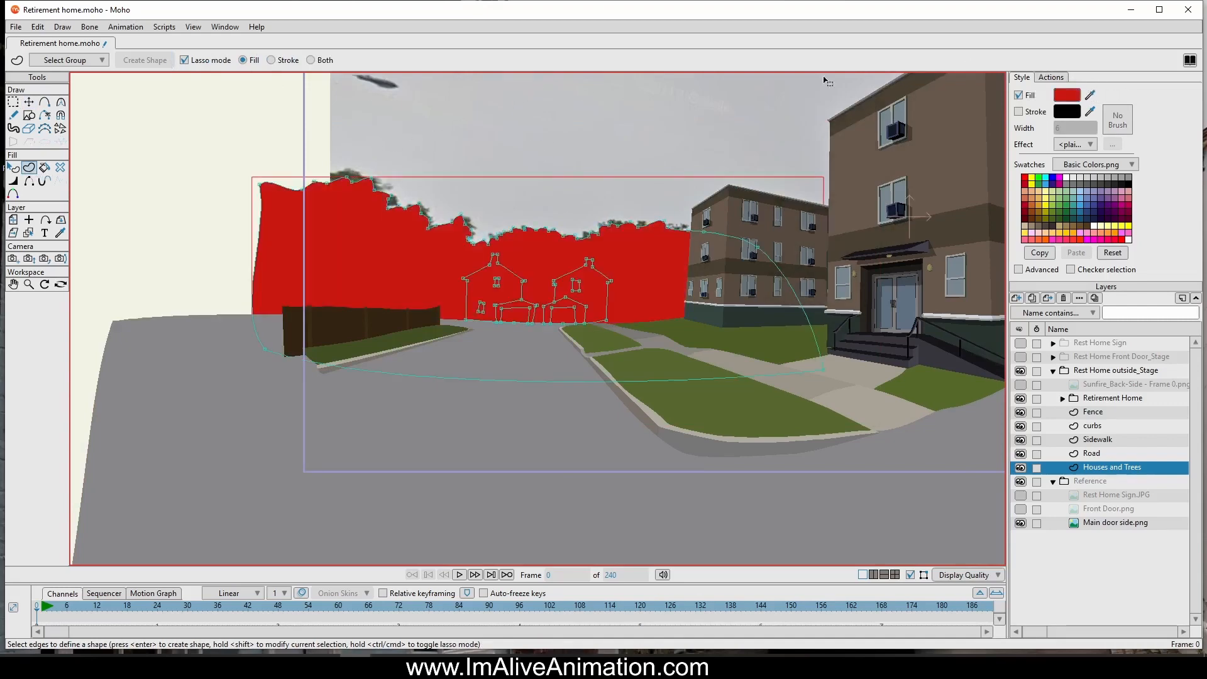
pyautogui.scroll(6, 354, 182)
pyautogui.click(1091, 95)
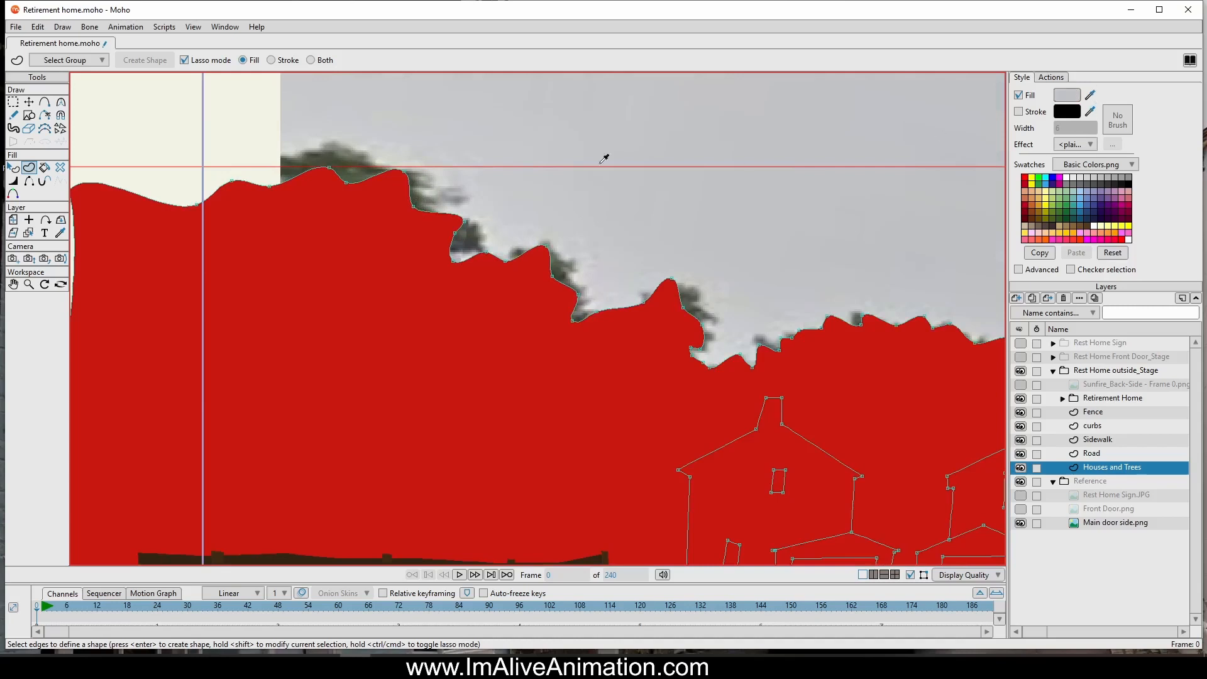
pyautogui.click(350, 156)
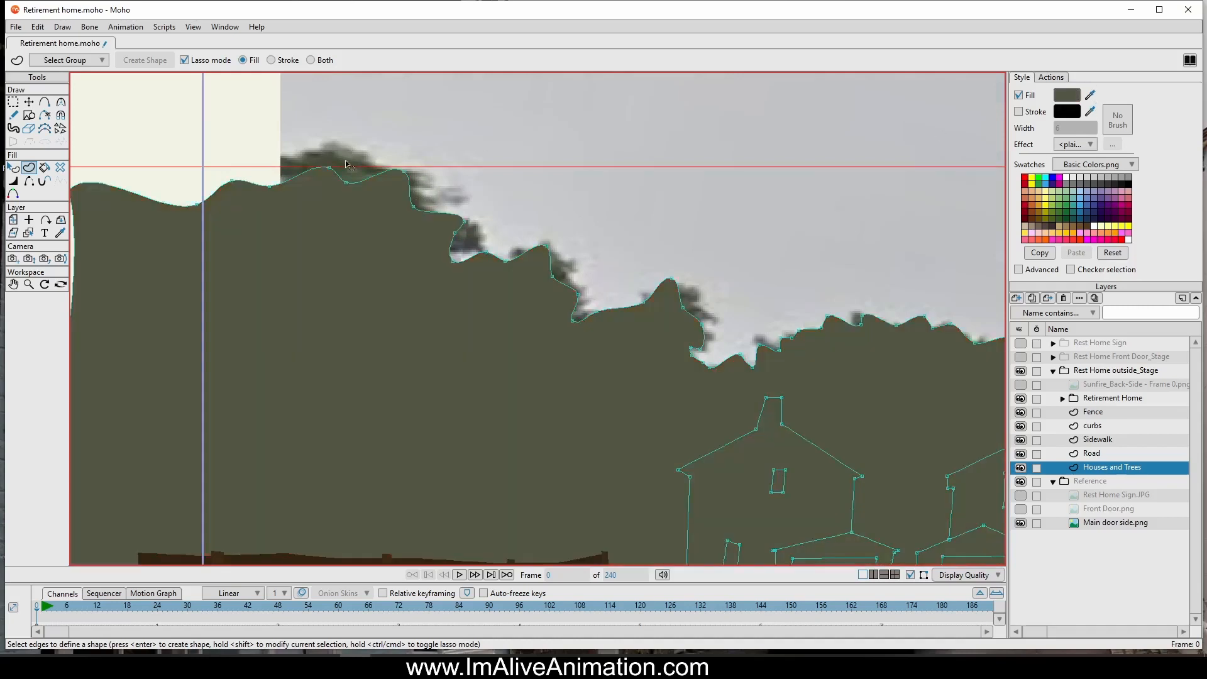
# Step: Send the tree shape behind the houses and garages
pyautogui.press('q')
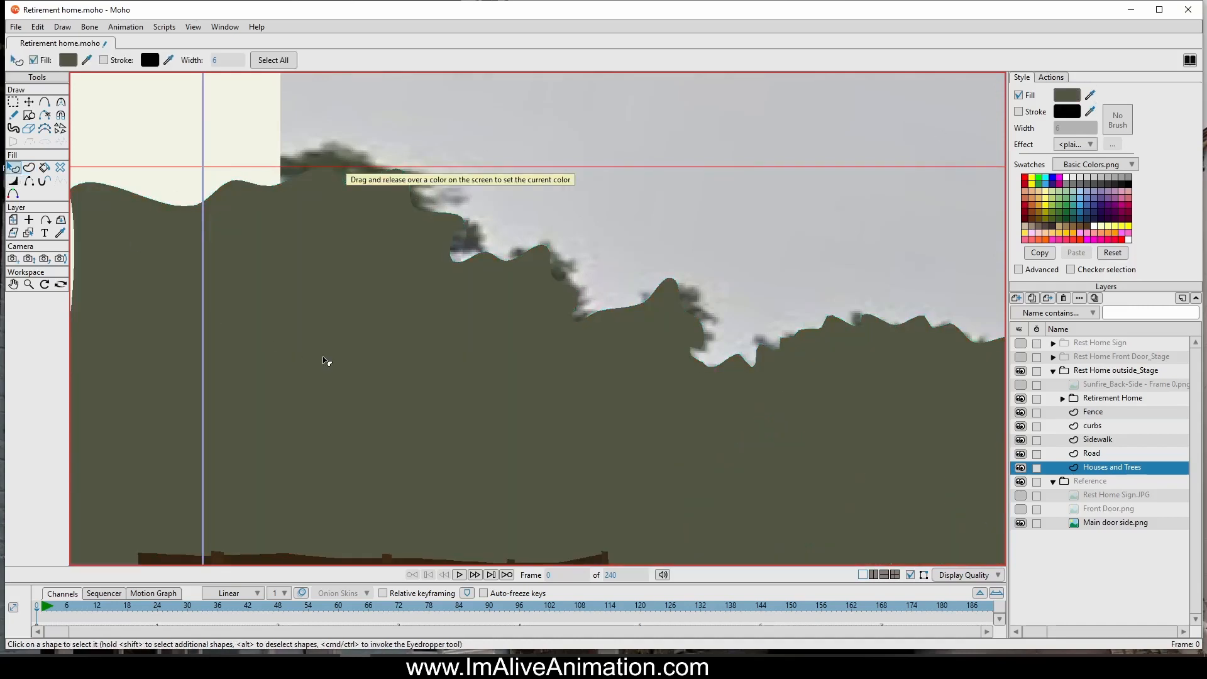
pyautogui.scroll(-4, 350, 415)
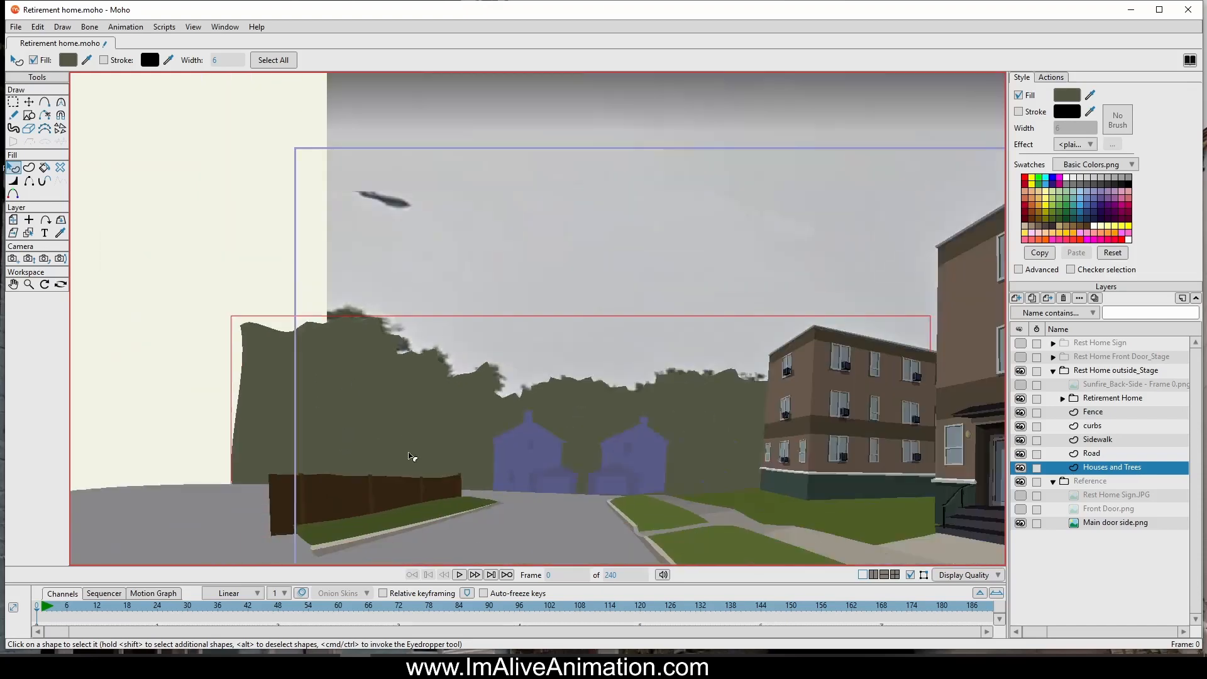
pyautogui.click(566, 254)
pyautogui.scroll(3, 476, 305)
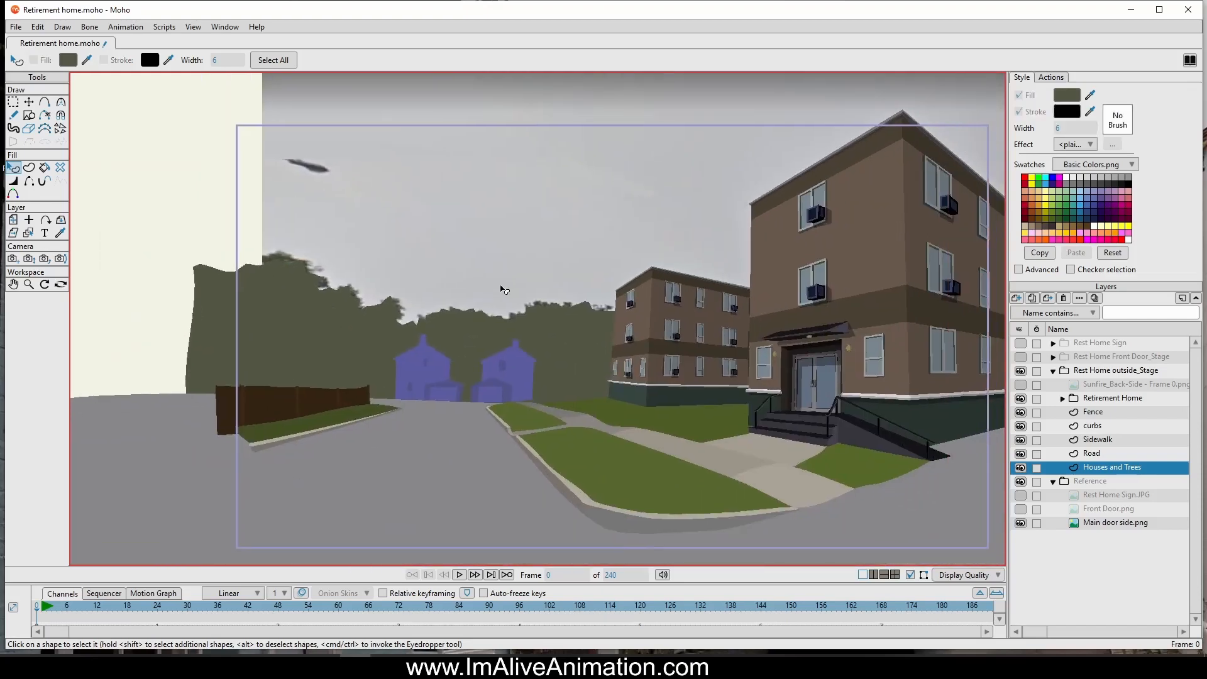
pyautogui.scroll(2, 444, 247)
pyautogui.scroll(-3, 695, 339)
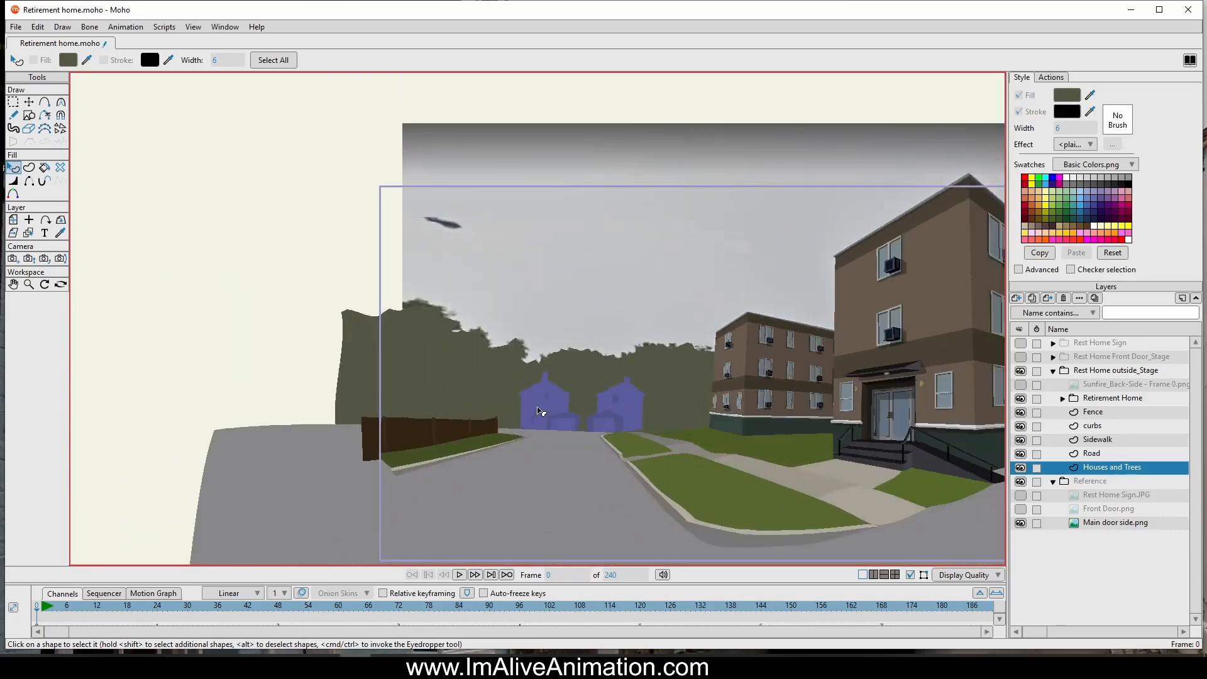
pyautogui.moveTo(541, 412); pyautogui.dragTo(400, 244)
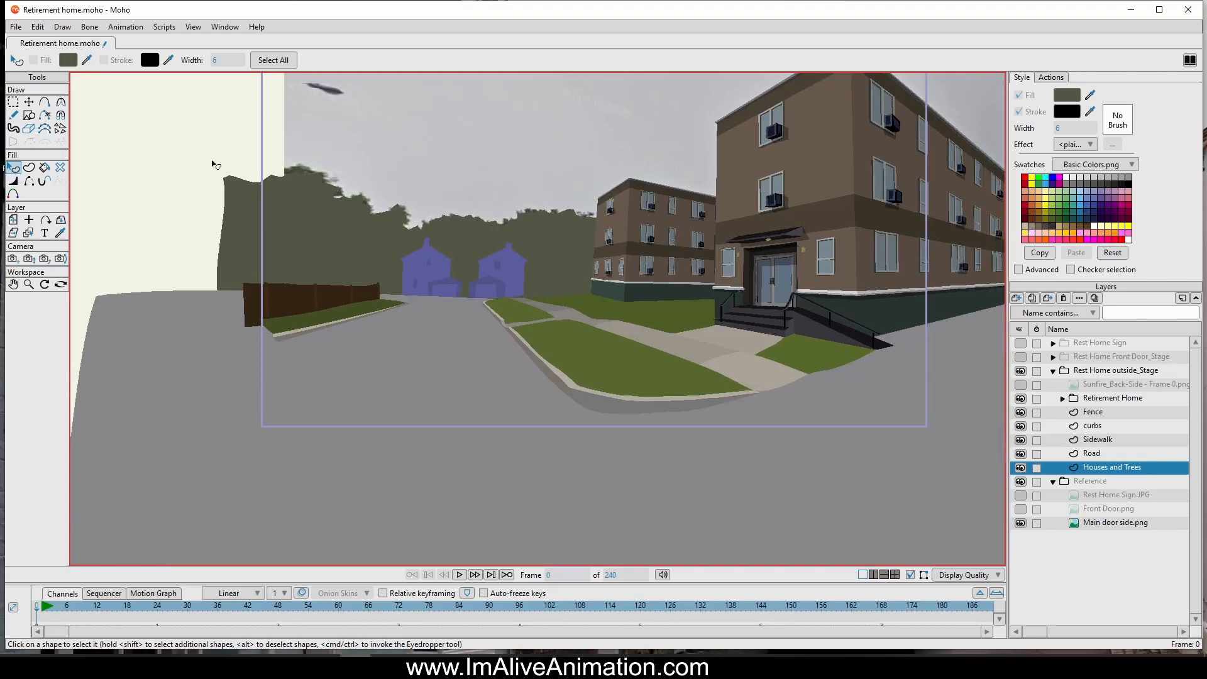
# Step: Set the tree shape's fill to the dark green 2E3418
pyautogui.click(286, 232)
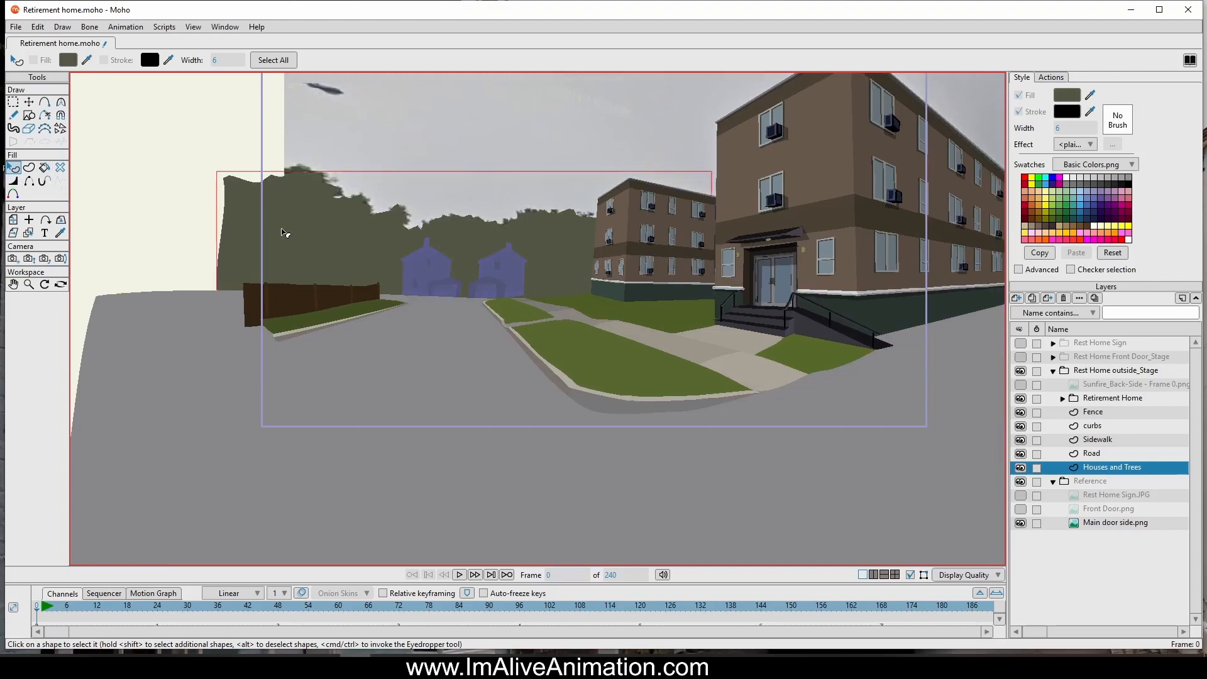
pyautogui.click(1069, 98)
pyautogui.moveTo(901, 231); pyautogui.dragTo(928, 256)
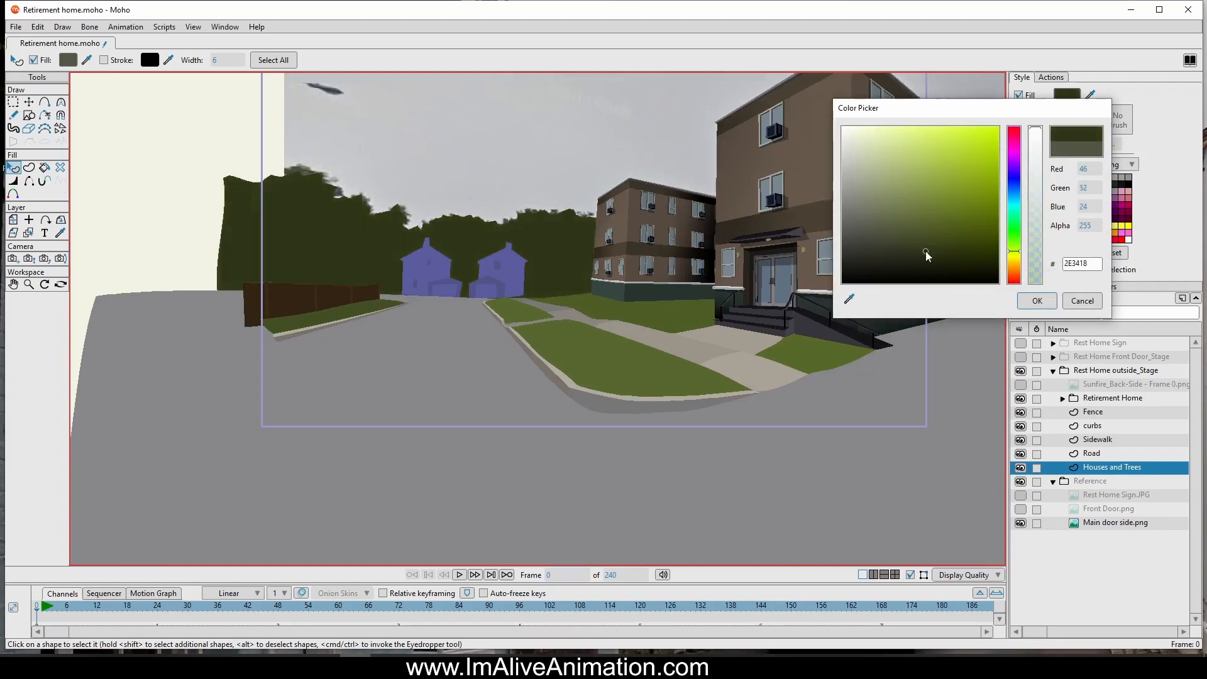
pyautogui.click(1038, 305)
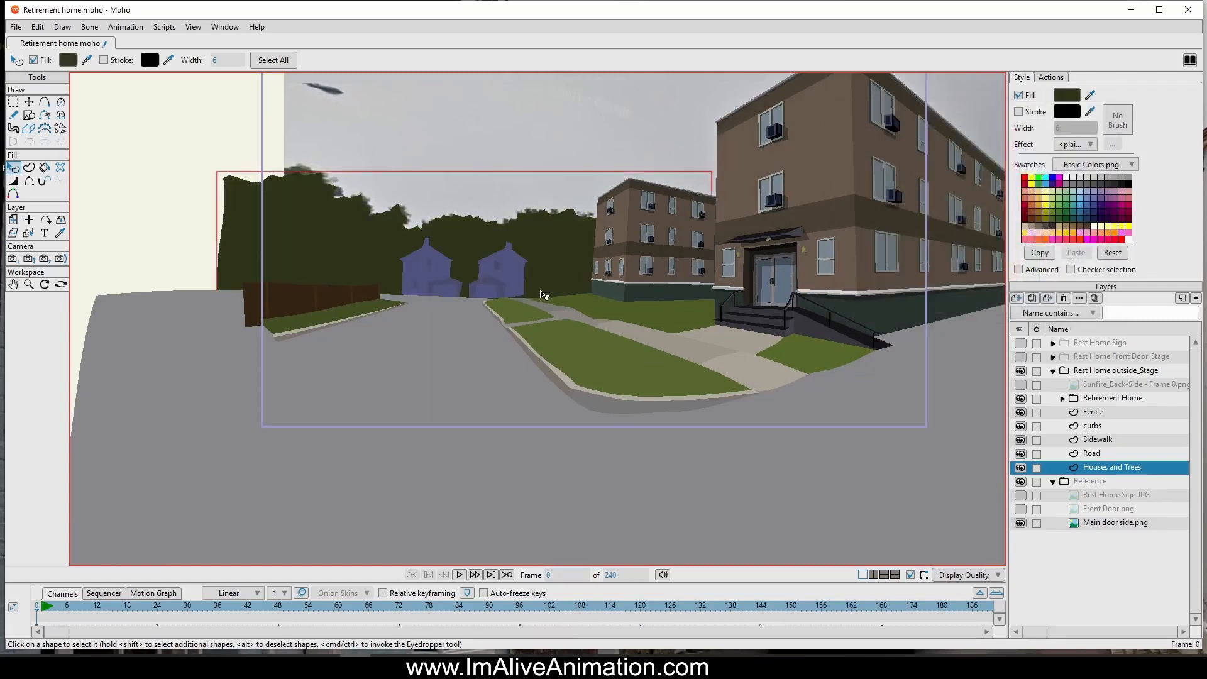
# Step: Fill the left distant house with the dark blue 284149 and give the right house the same colour
pyautogui.scroll(3, 490, 336)
pyautogui.click(368, 207)
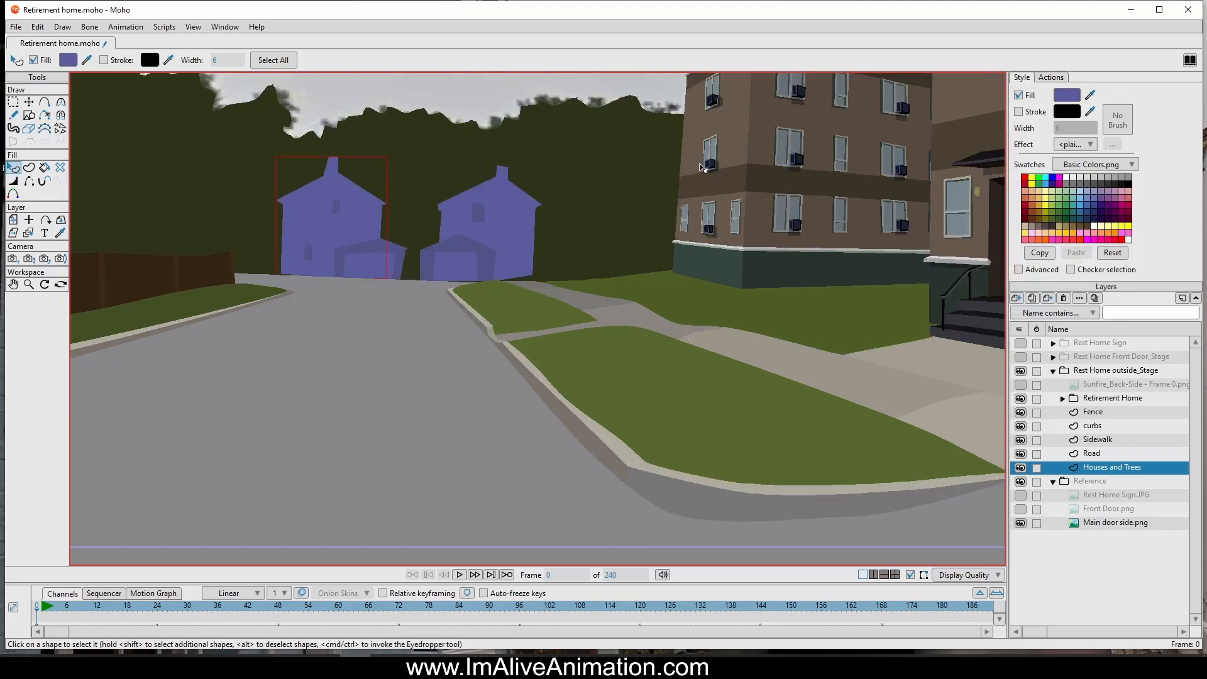
pyautogui.keyDown('ctrl'); pyautogui.click(628, 158); pyautogui.keyUp('ctrl')
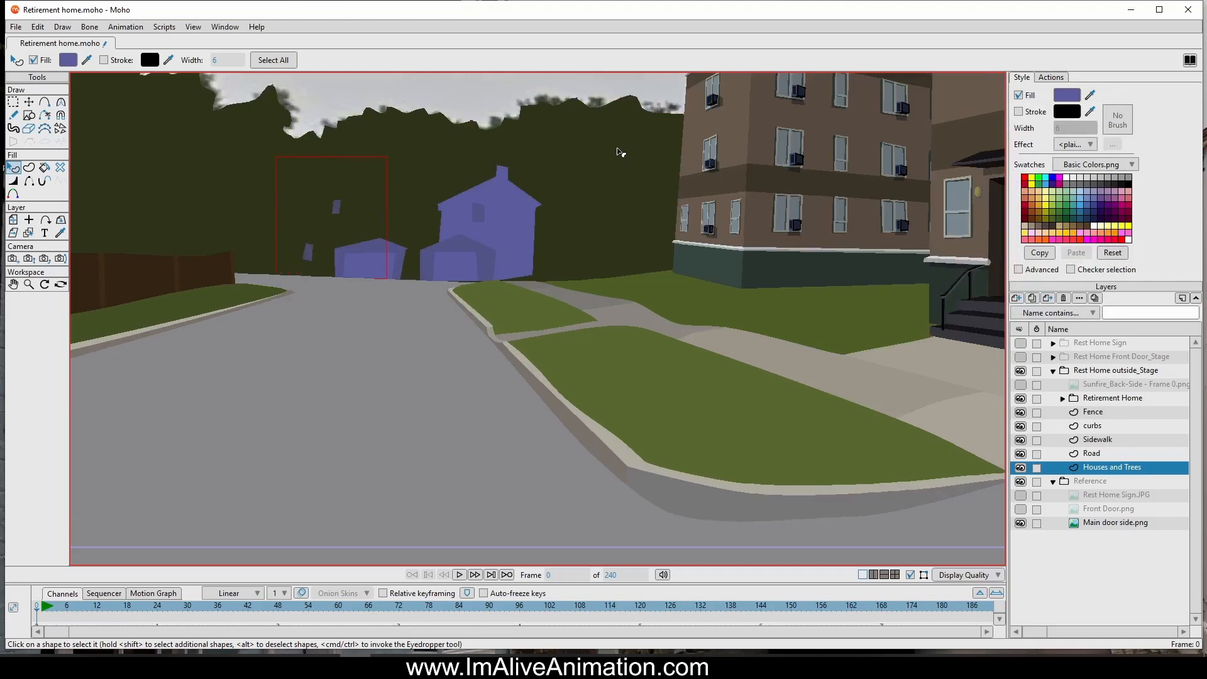
pyautogui.click(1067, 95)
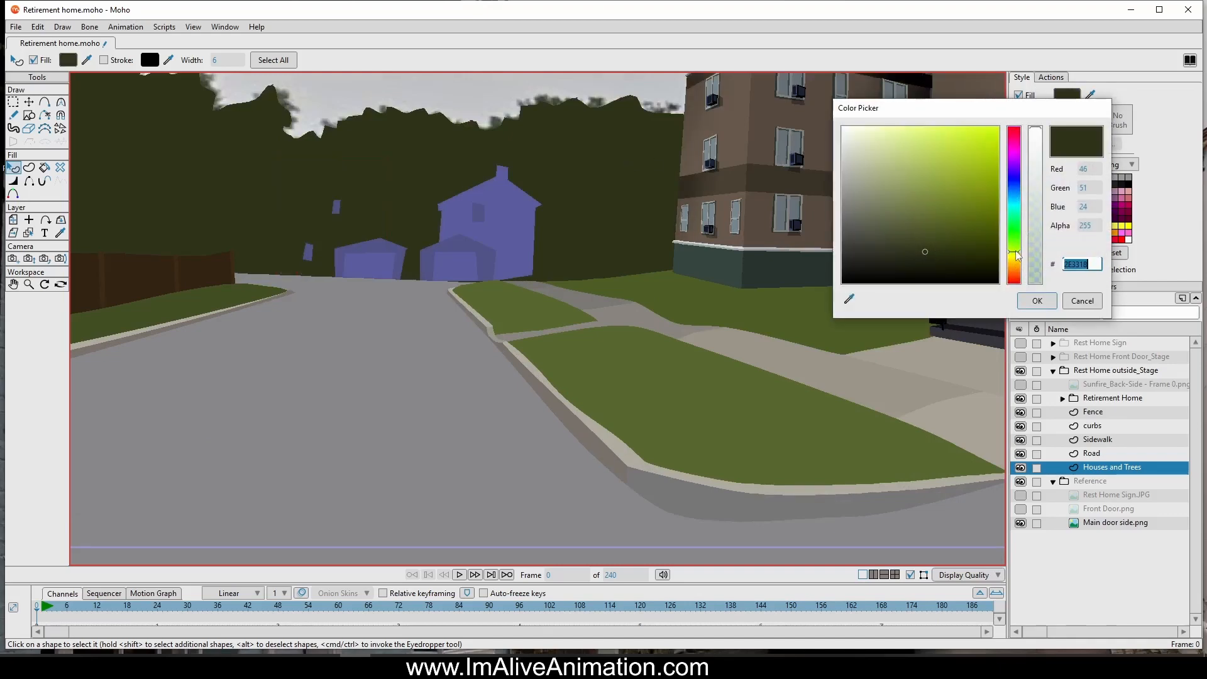
pyautogui.moveTo(1018, 255); pyautogui.dragTo(1015, 198)
pyautogui.moveTo(919, 255)
pyautogui.mouseDown()
pyautogui.moveTo(937, 250)
pyautogui.moveTo(918, 244)
pyautogui.mouseUp()
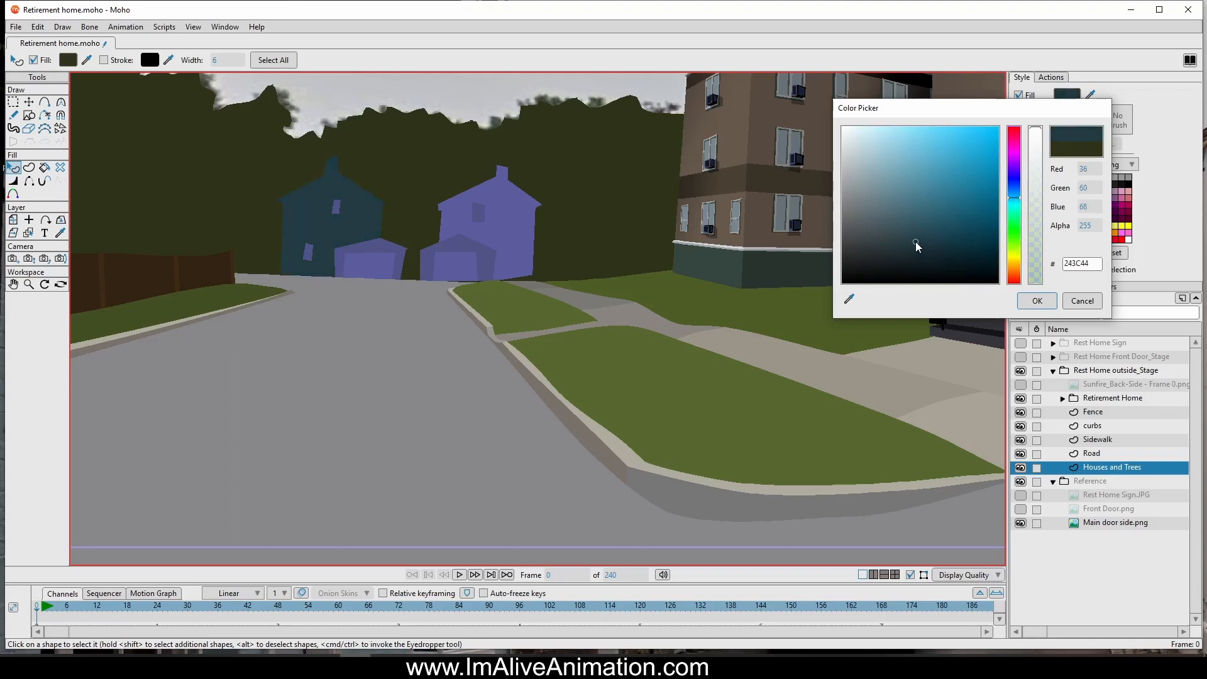
pyautogui.moveTo(913, 244); pyautogui.dragTo(912, 238)
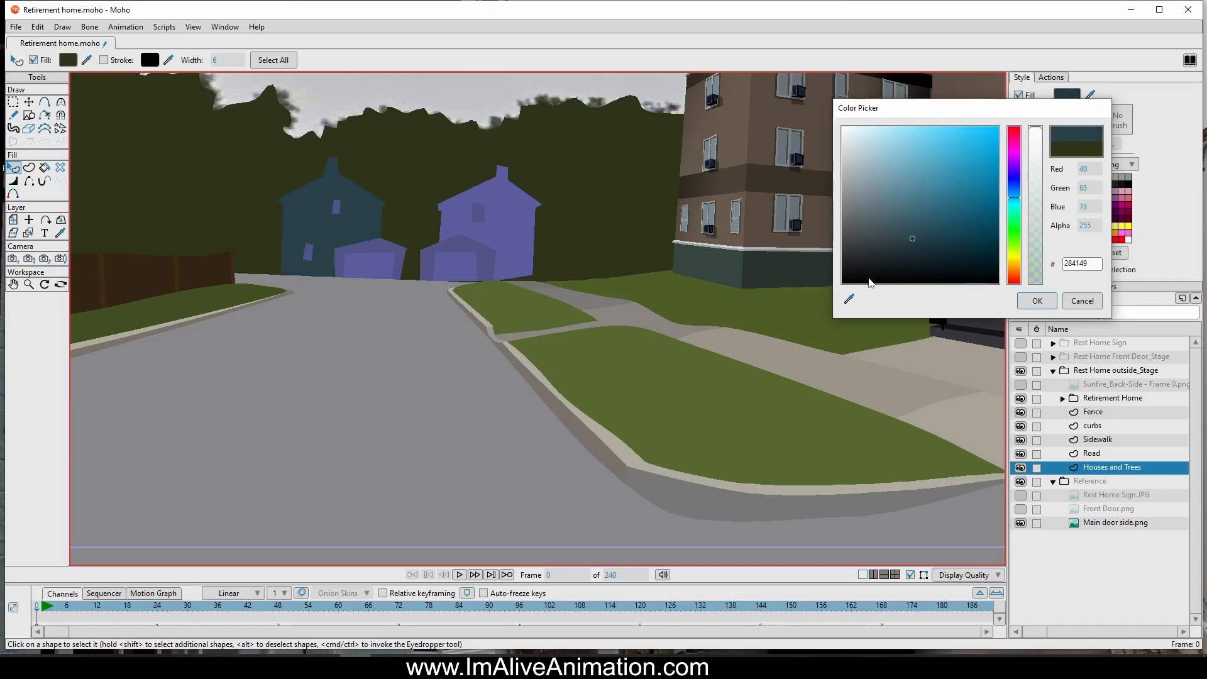
pyautogui.click(1037, 302)
pyautogui.click(530, 212)
pyautogui.keyDown('ctrl'); pyautogui.click(371, 219); pyautogui.keyUp('ctrl')
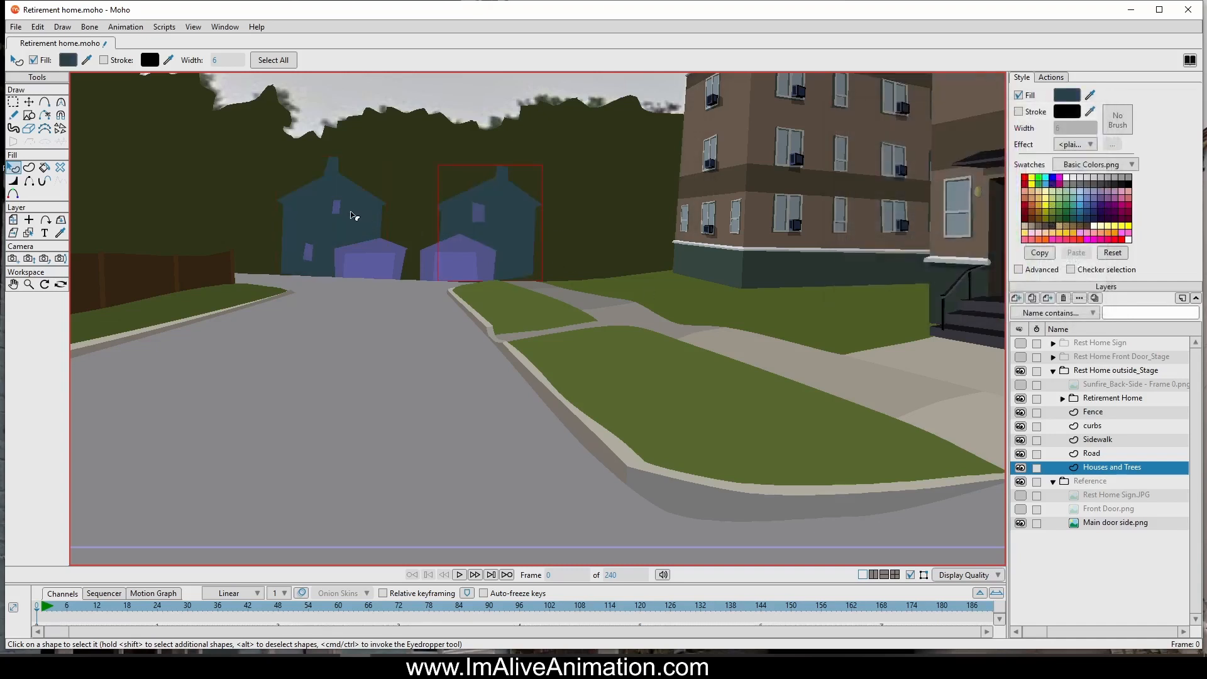
# Step: Fill the left house's upper window with the darker blue 22373E and copy that colour to its lower window
pyautogui.click(1067, 95)
pyautogui.moveTo(911, 237); pyautogui.dragTo(913, 247)
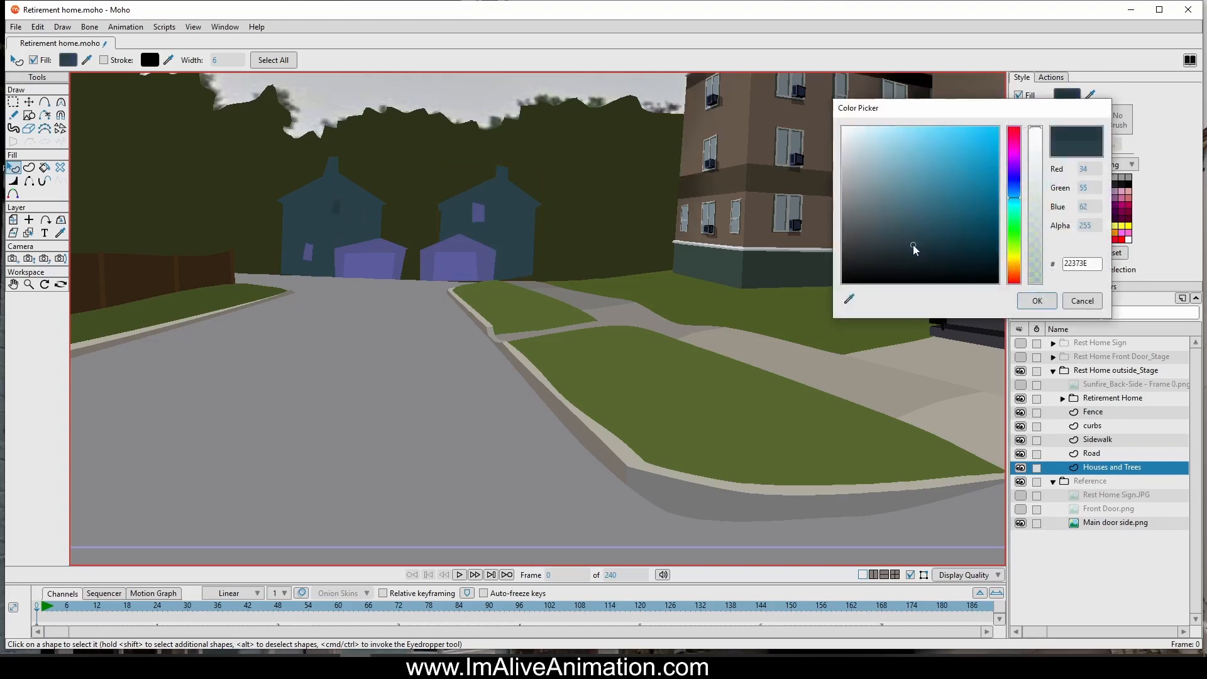
pyautogui.click(1037, 302)
pyautogui.click(309, 253)
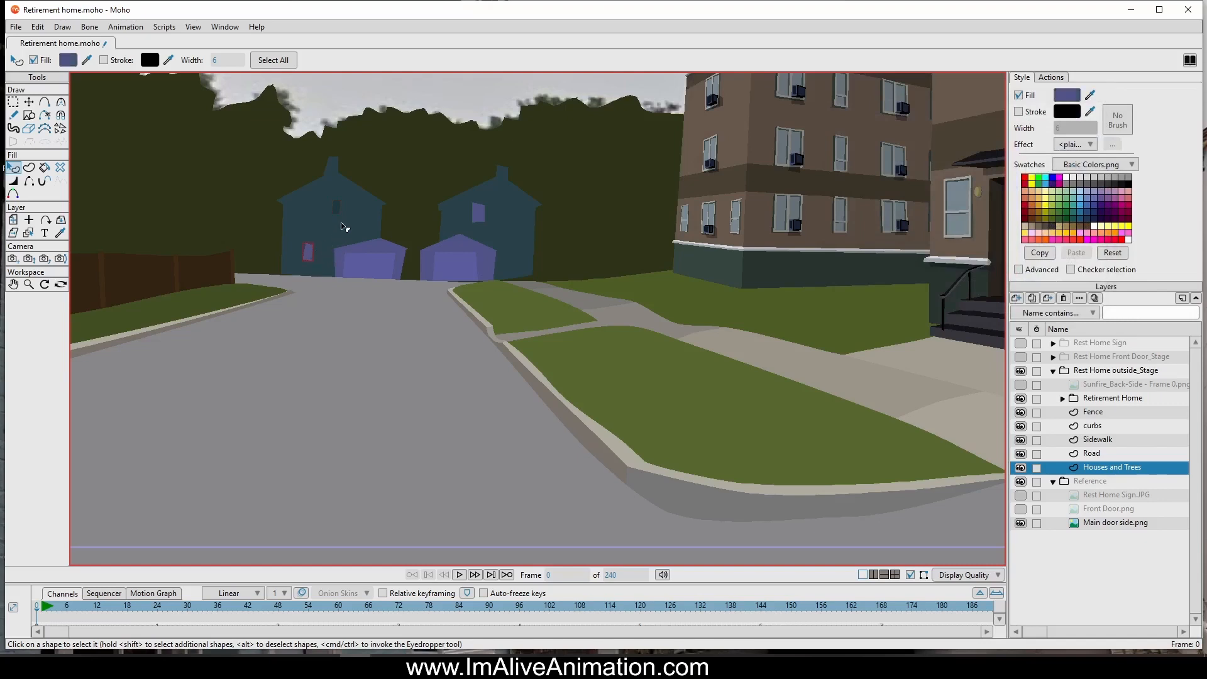
pyautogui.keyDown('ctrl'); pyautogui.click(339, 212); pyautogui.keyUp('ctrl')
# Step: Fill the left house's garage with the window colour and the garage door with the house wall colour
pyautogui.click(386, 255)
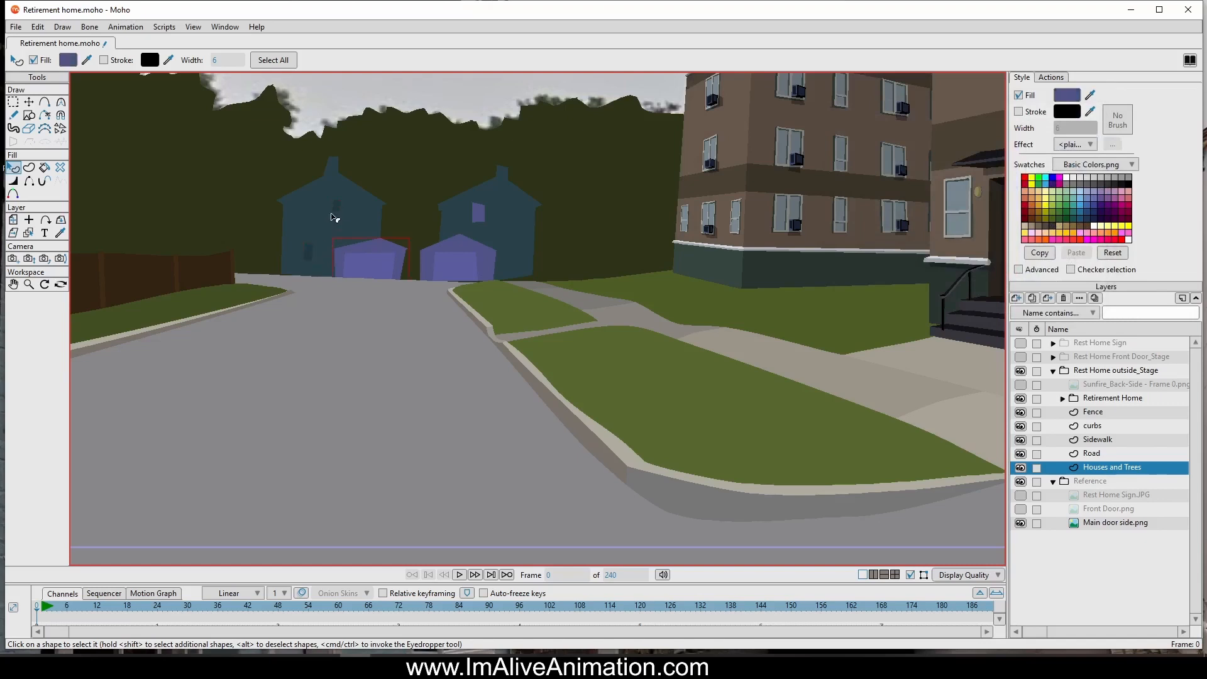
pyautogui.keyDown('ctrl'); pyautogui.click(340, 209); pyautogui.keyUp('ctrl')
pyautogui.click(373, 263)
pyautogui.keyDown('ctrl'); pyautogui.click(371, 216); pyautogui.keyUp('ctrl')
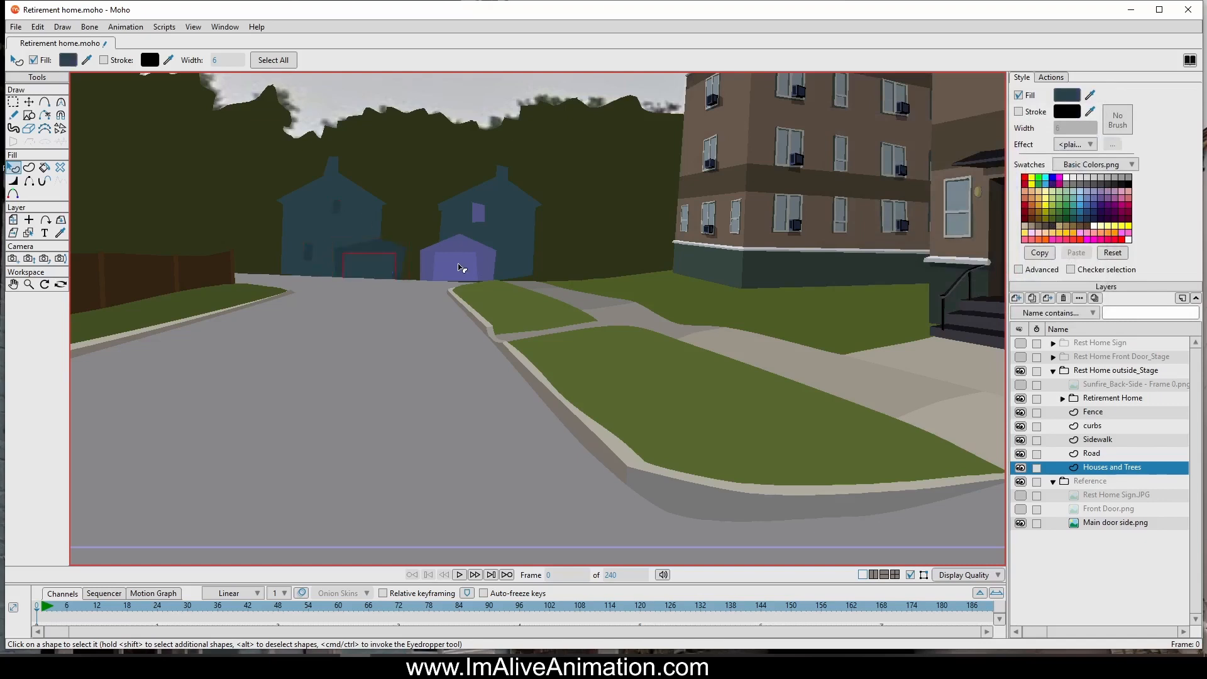
# Step: Recolour the right garage and its door to match the left ones, and the right house's window with the dark garage blue
pyautogui.click(459, 267)
pyautogui.keyDown('ctrl'); pyautogui.click(384, 272); pyautogui.keyUp('ctrl')
pyautogui.click(455, 244)
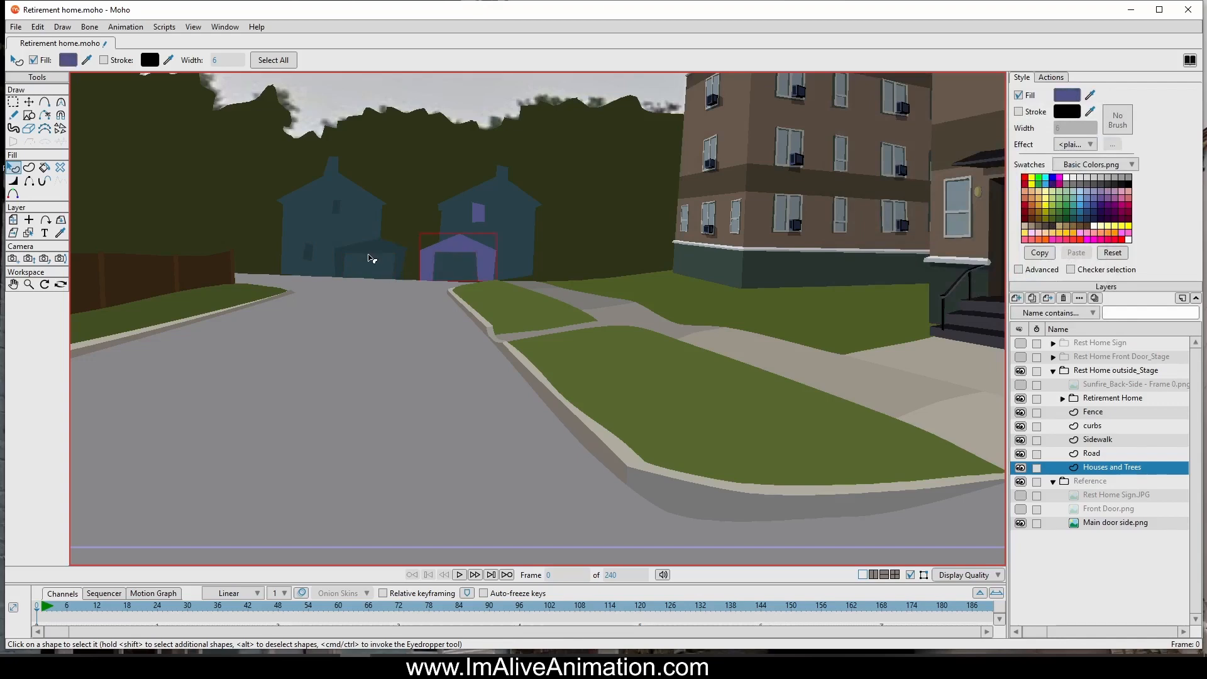
pyautogui.keyDown('ctrl'); pyautogui.click(382, 250); pyautogui.keyUp('ctrl')
pyautogui.keyDown('ctrl'); pyautogui.click(385, 255); pyautogui.keyUp('ctrl')
pyautogui.click(478, 218)
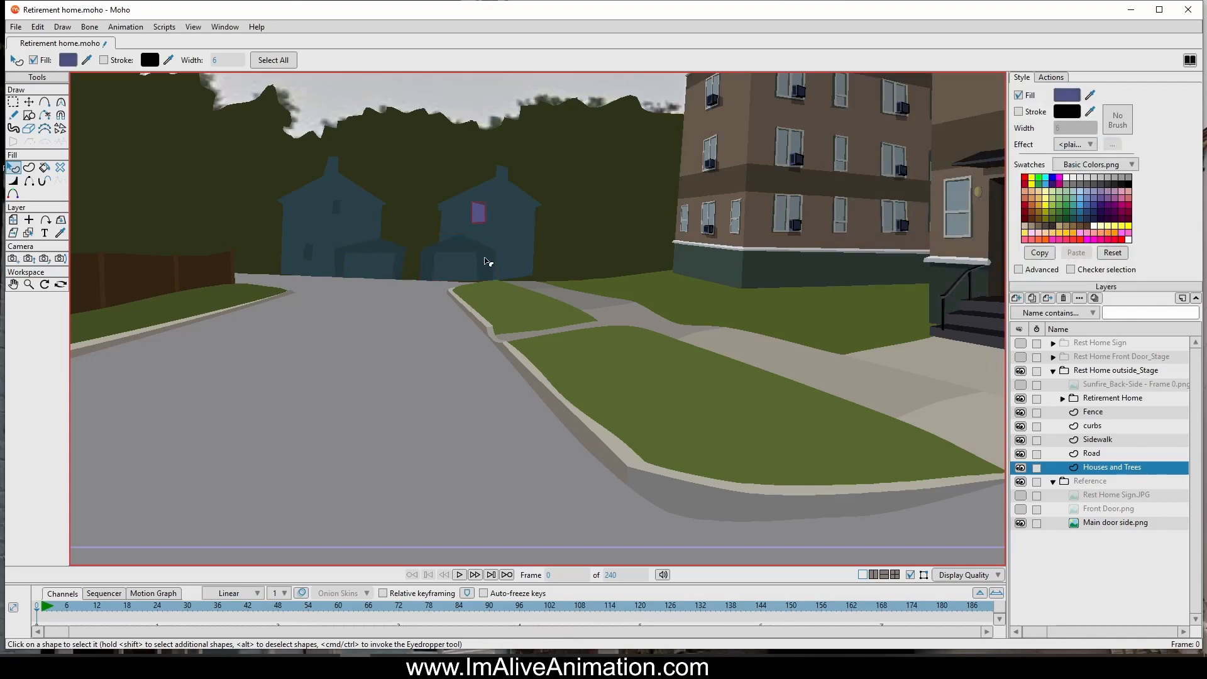
pyautogui.keyDown('ctrl'); pyautogui.click(489, 262); pyautogui.keyUp('ctrl')
# Step: Hide and show the Rest Home outside_Stage group to compare the drawn scene with the reference photo
pyautogui.scroll(-4, 604, 221)
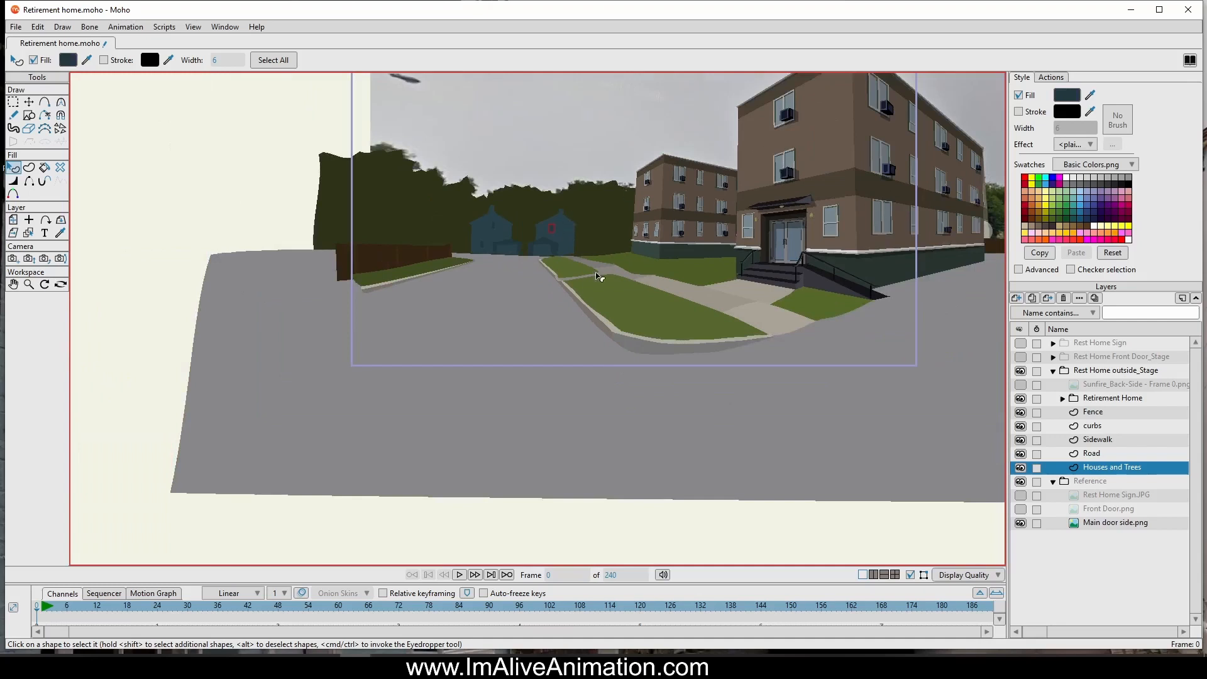
pyautogui.click(12, 102)
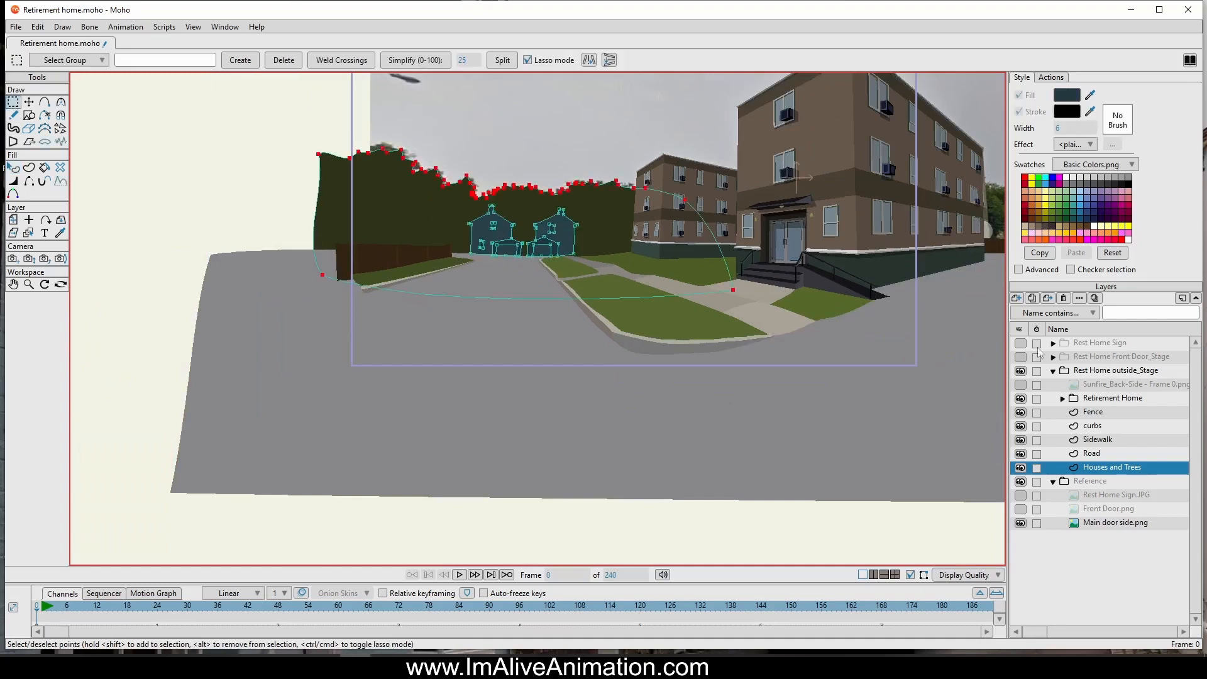
pyautogui.click(1021, 371)
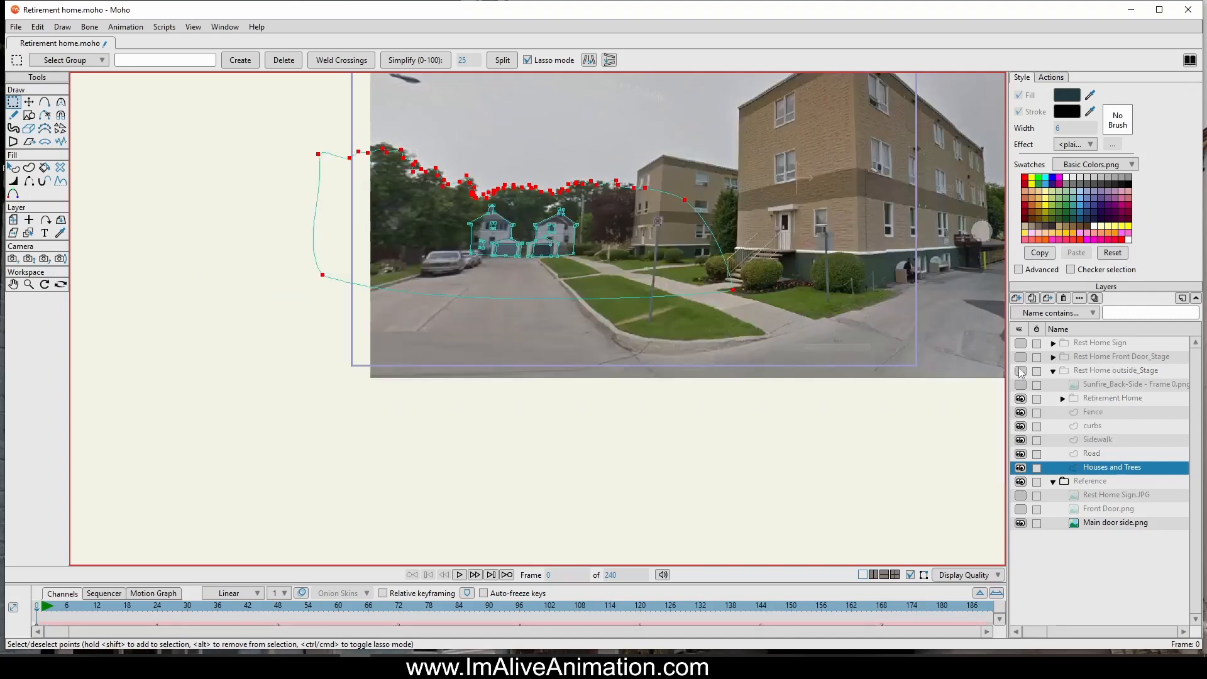
pyautogui.click(1020, 371)
pyautogui.scroll(4, 458, 207)
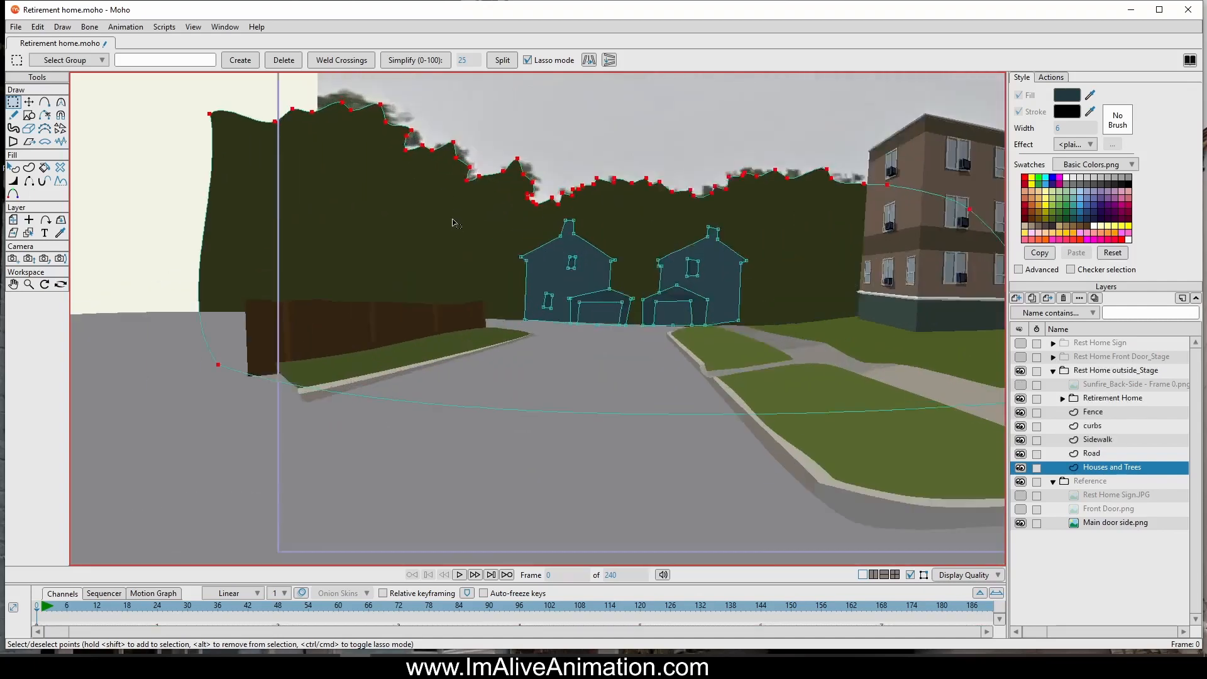
pyautogui.scroll(-4, 665, 321)
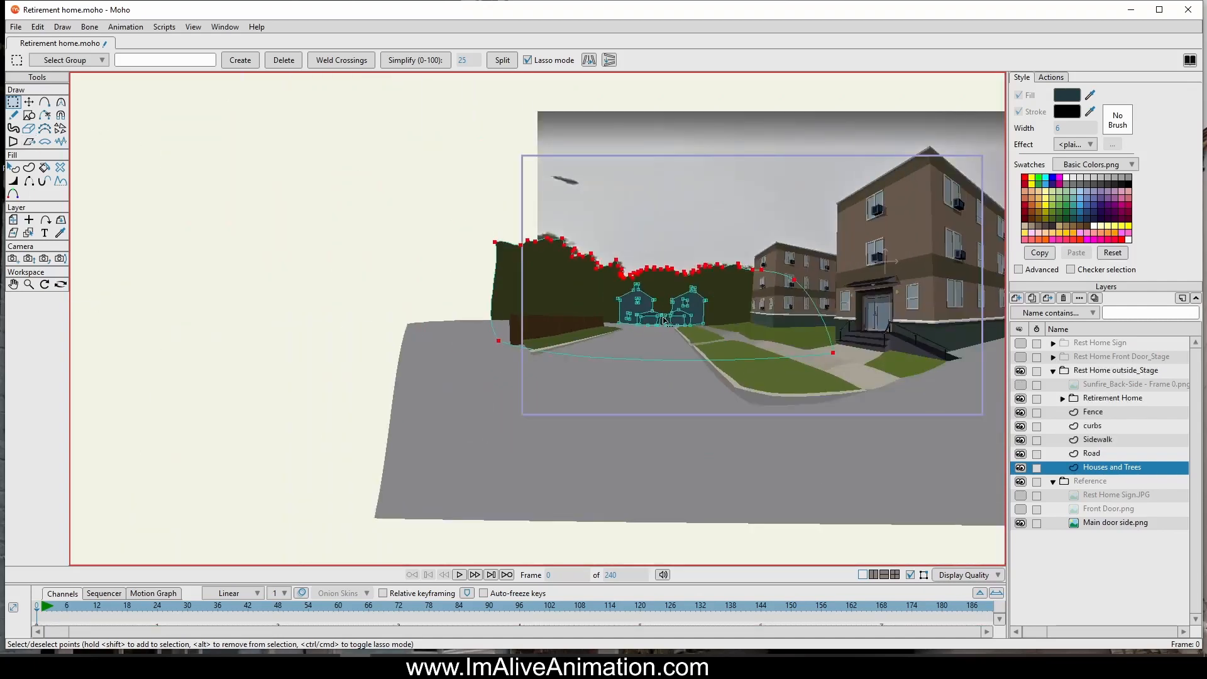
pyautogui.scroll(2, 805, 353)
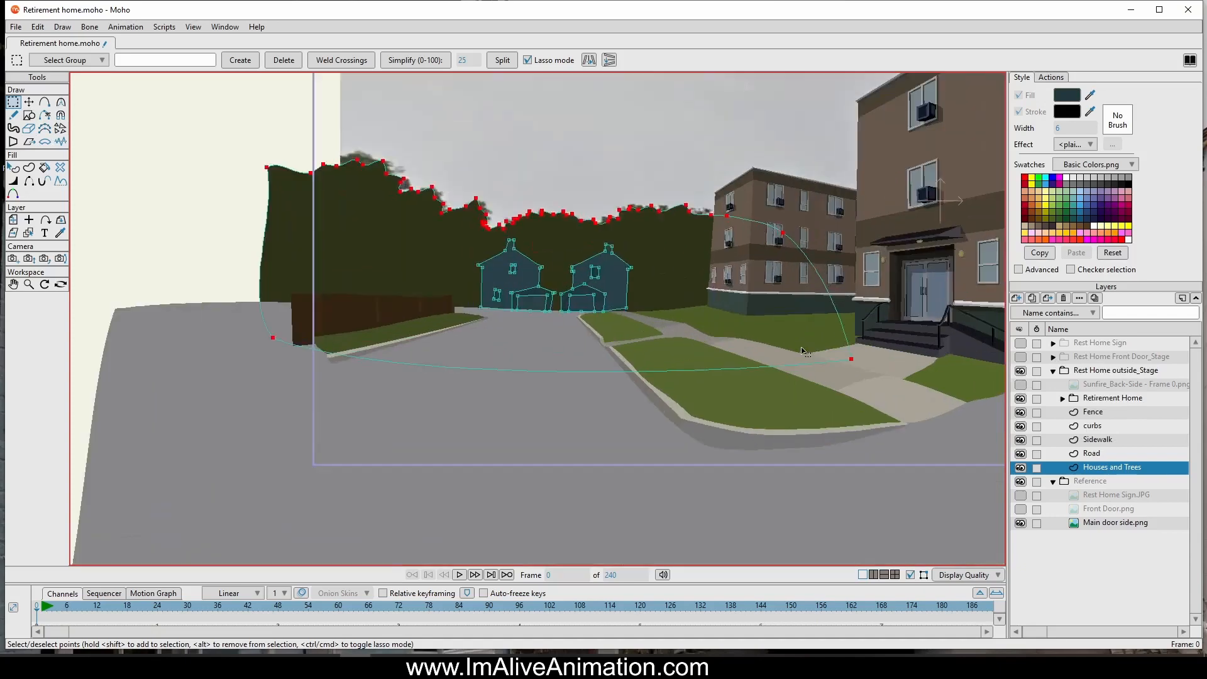
pyautogui.click(44, 102)
pyautogui.scroll(3, 548, 309)
pyautogui.moveTo(360, 185); pyautogui.dragTo(515, 280)
pyautogui.scroll(-2, 512, 275)
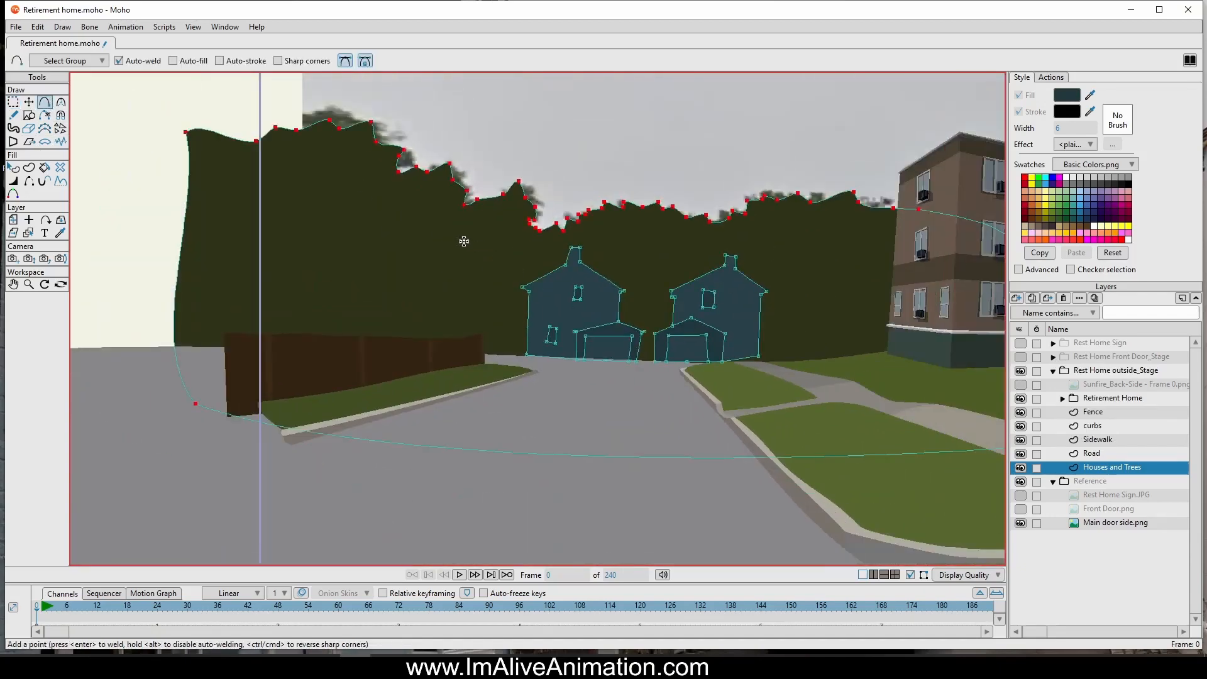
pyautogui.moveTo(474, 227); pyautogui.dragTo(523, 241)
pyautogui.moveTo(523, 241)
pyautogui.mouseDown()
pyautogui.moveTo(533, 281)
pyautogui.moveTo(522, 287)
pyautogui.mouseUp()
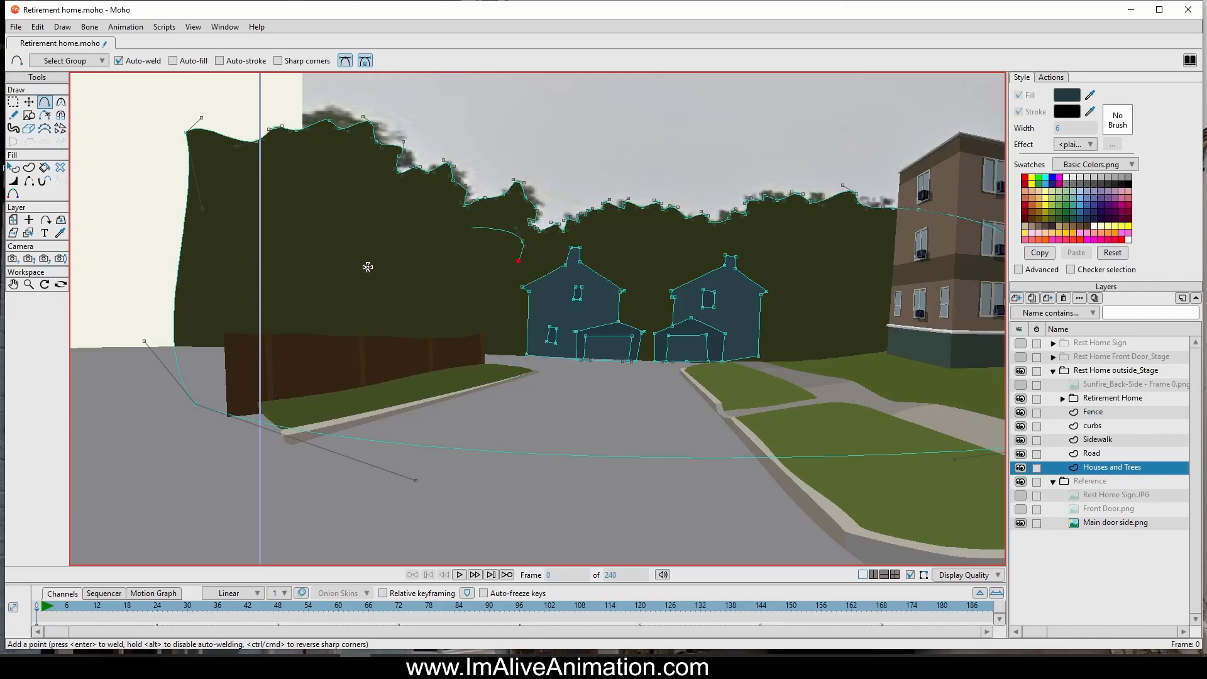
pyautogui.hotkey('ctrl', 'z')
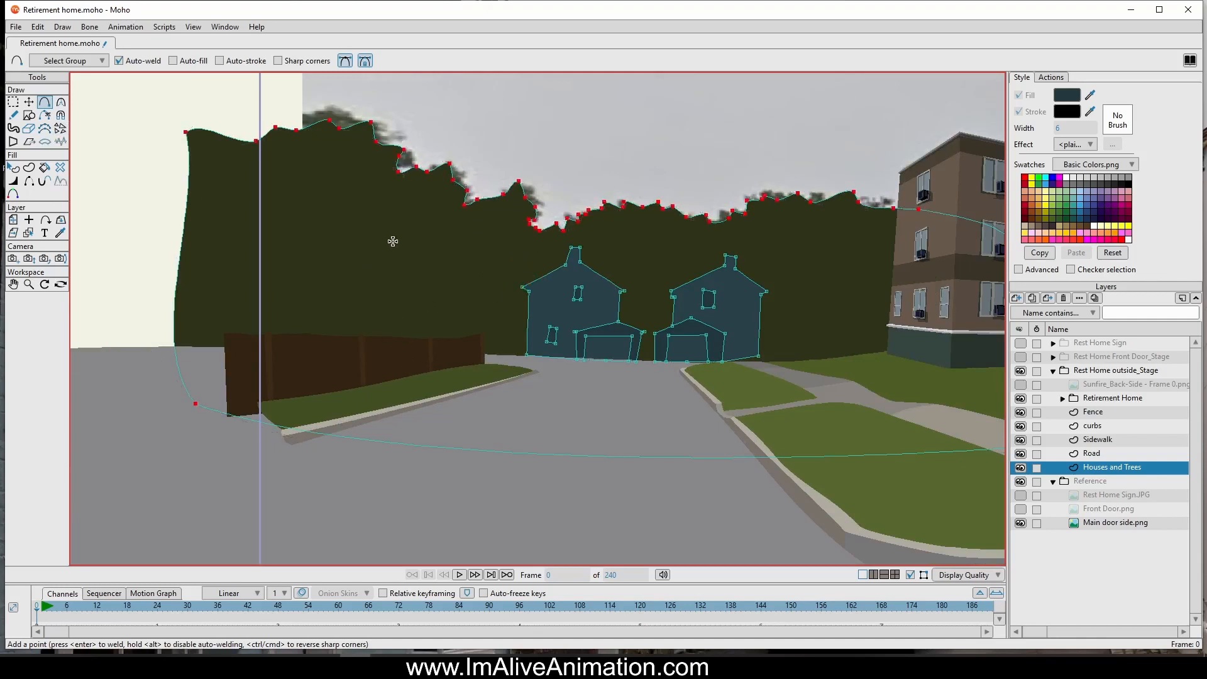
# Step: Draw a closed, ragged foliage outline for a nearer tree over the treeline, reaching down behind the fence
pyautogui.moveTo(418, 213); pyautogui.dragTo(409, 373)
pyautogui.moveTo(409, 373); pyautogui.dragTo(356, 388)
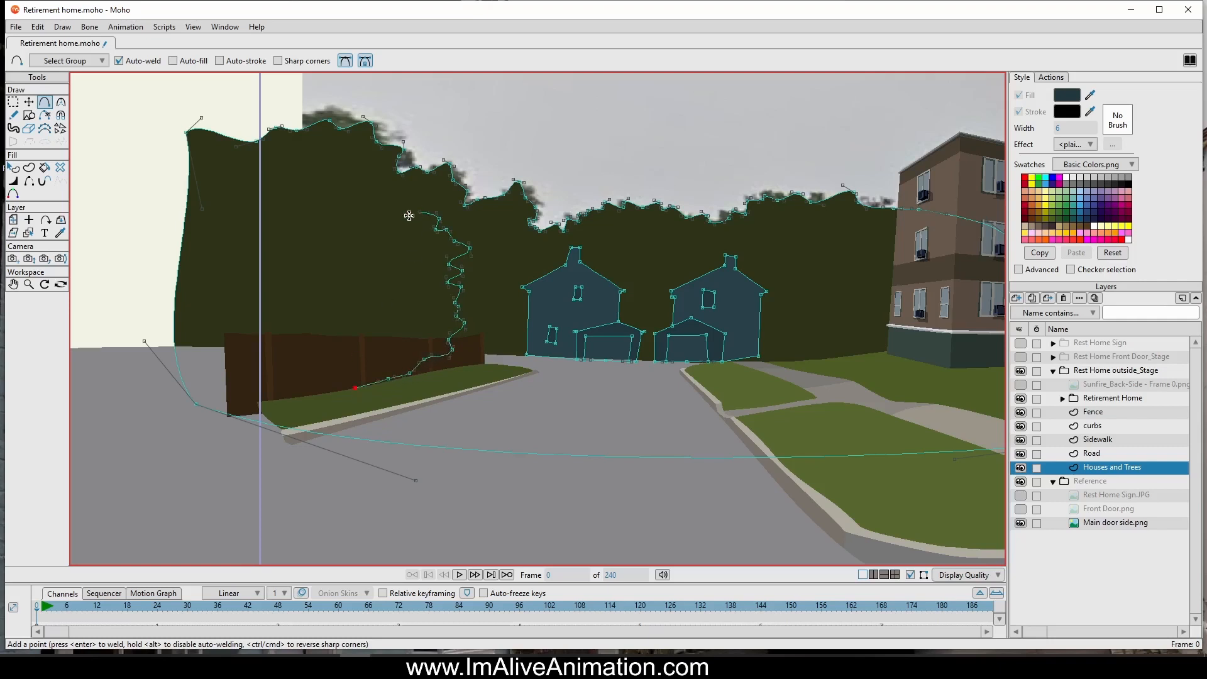
pyautogui.moveTo(416, 213); pyautogui.dragTo(396, 224)
pyautogui.moveTo(396, 224); pyautogui.dragTo(392, 212)
pyautogui.moveTo(392, 212)
pyautogui.mouseDown()
pyautogui.moveTo(256, 215)
pyautogui.moveTo(224, 264)
pyautogui.mouseUp()
pyautogui.moveTo(224, 264)
pyautogui.mouseDown()
pyautogui.moveTo(299, 374)
pyautogui.moveTo(355, 389)
pyautogui.mouseUp()
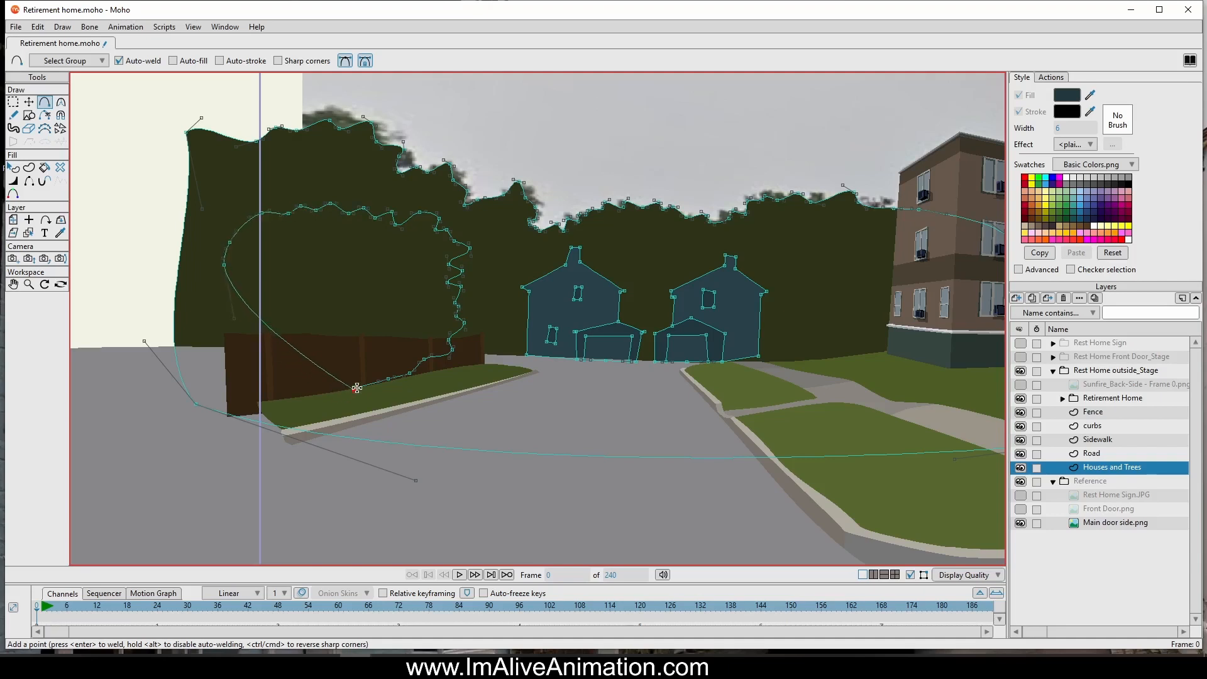
# Step: Add points along the foliage outline's straight lower-left edge and move them outward to round that side
pyautogui.click(29, 102)
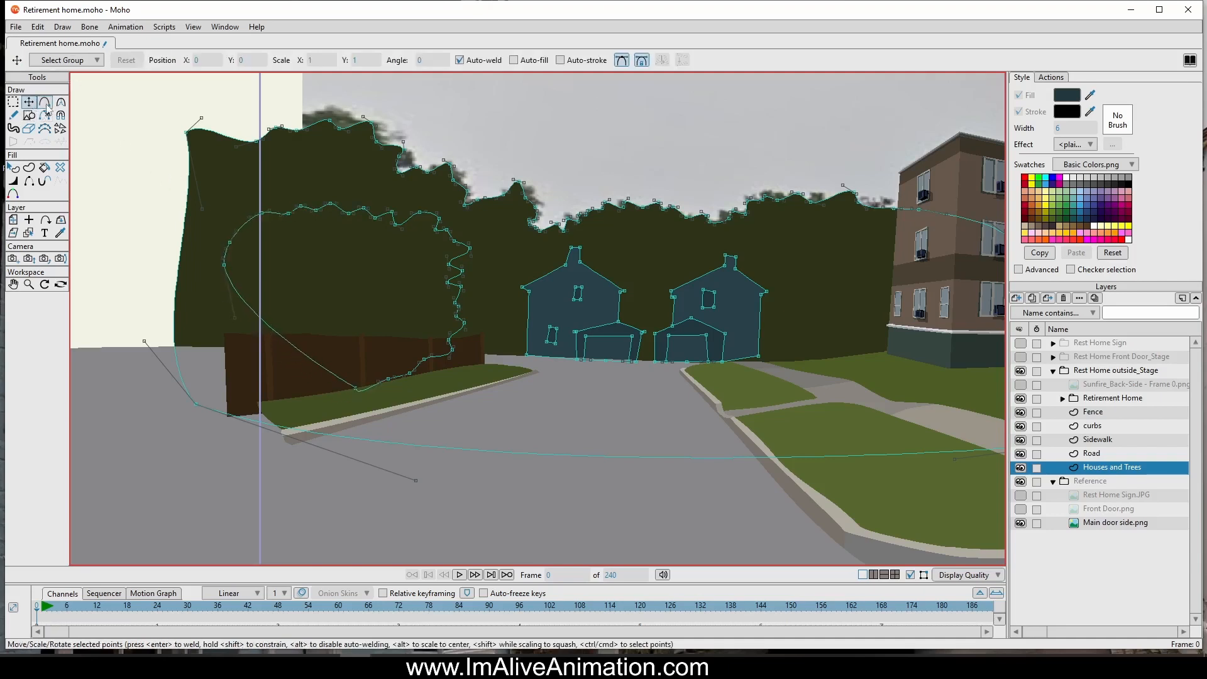
pyautogui.click(47, 103)
pyautogui.click(230, 282)
pyautogui.click(277, 334)
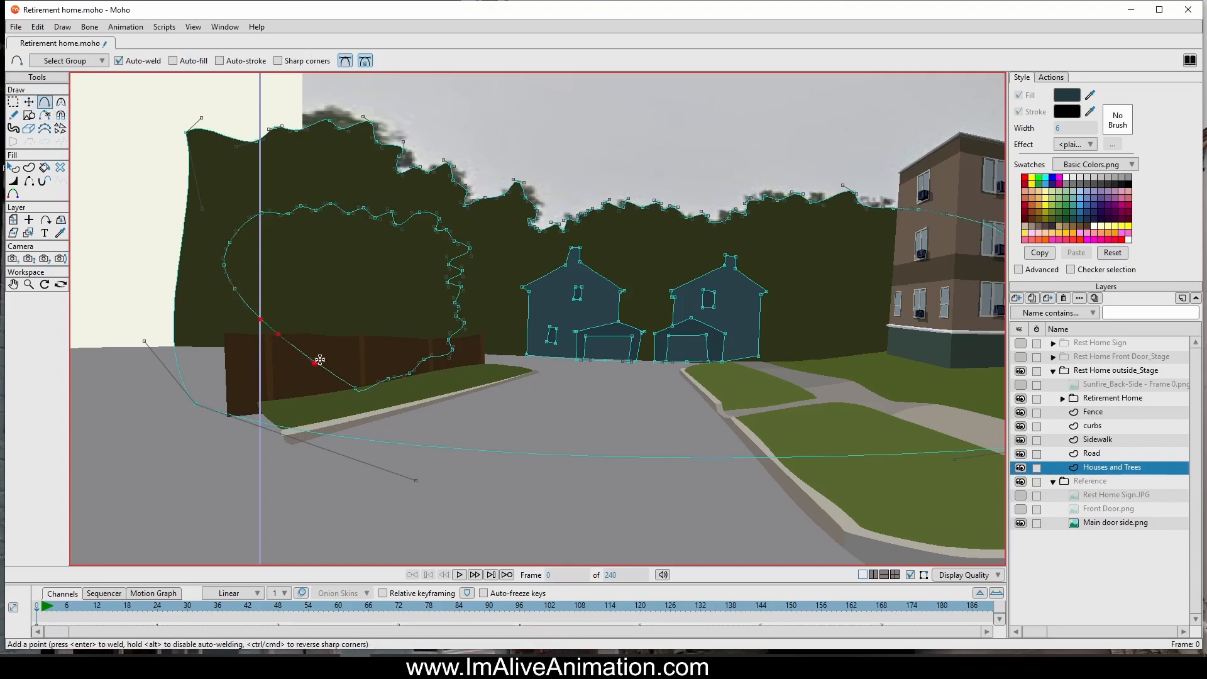
pyautogui.click(29, 102)
pyautogui.moveTo(290, 338); pyautogui.dragTo(239, 307)
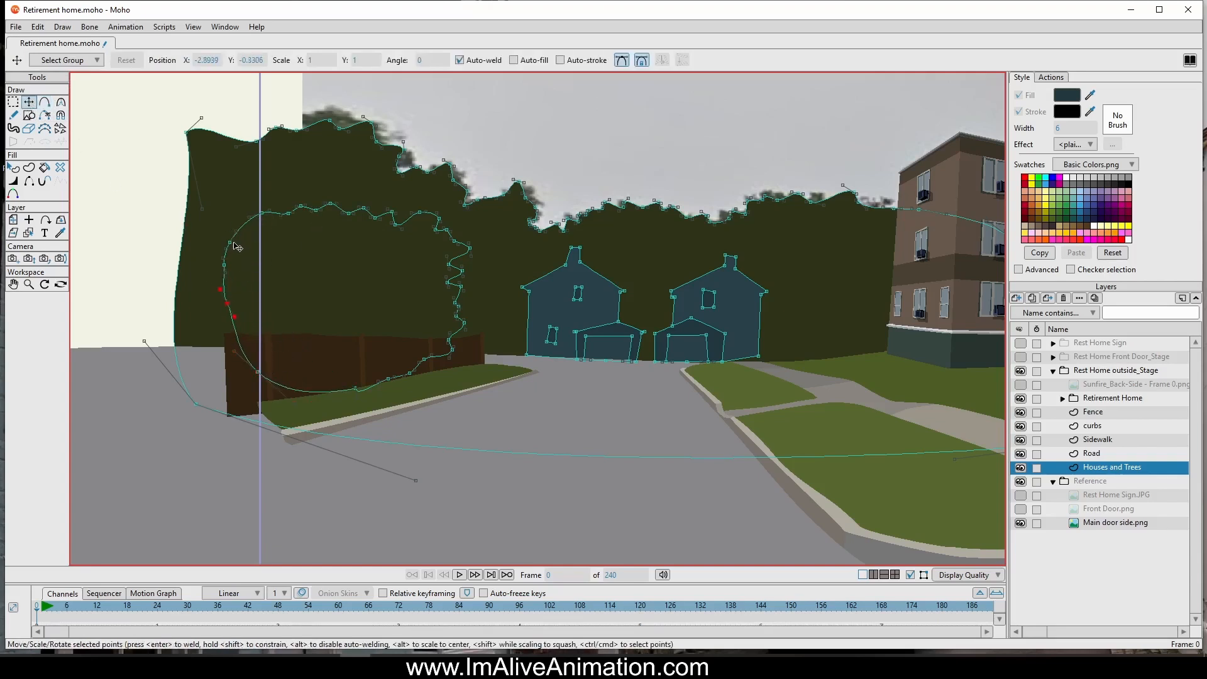
# Step: Create a filled shape from the foliage outline and give it the treeline's dark green
pyautogui.doubleClick(278, 216)
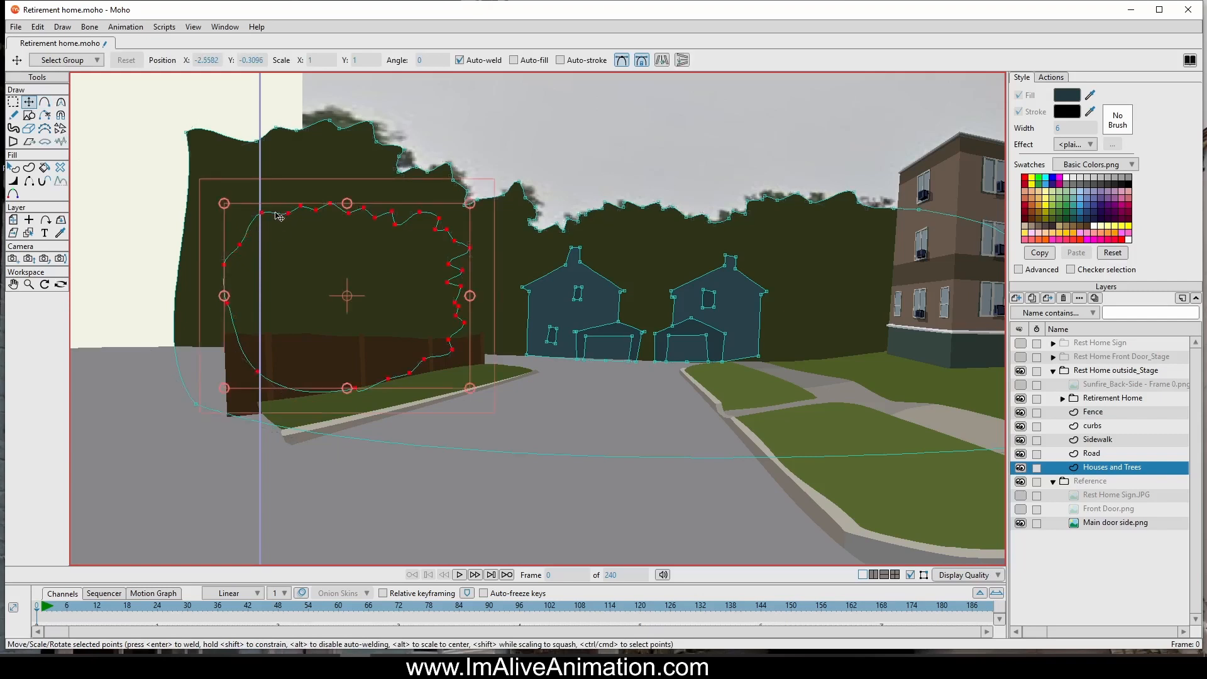
pyautogui.click(29, 168)
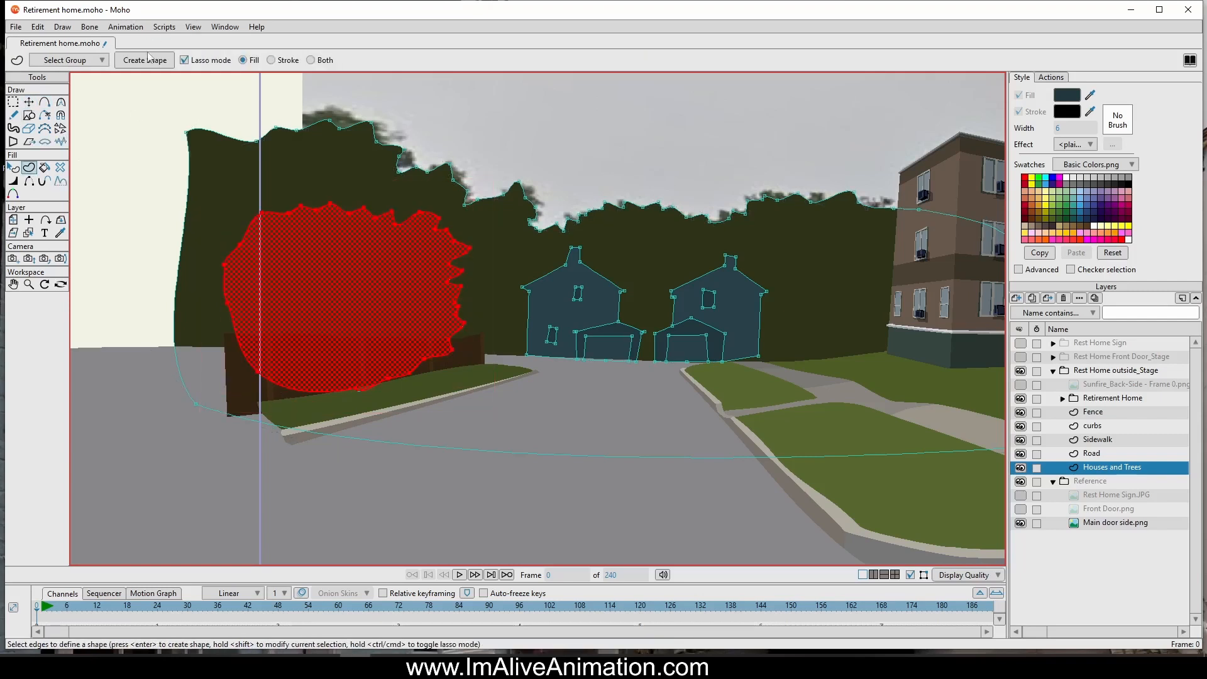
pyautogui.click(148, 60)
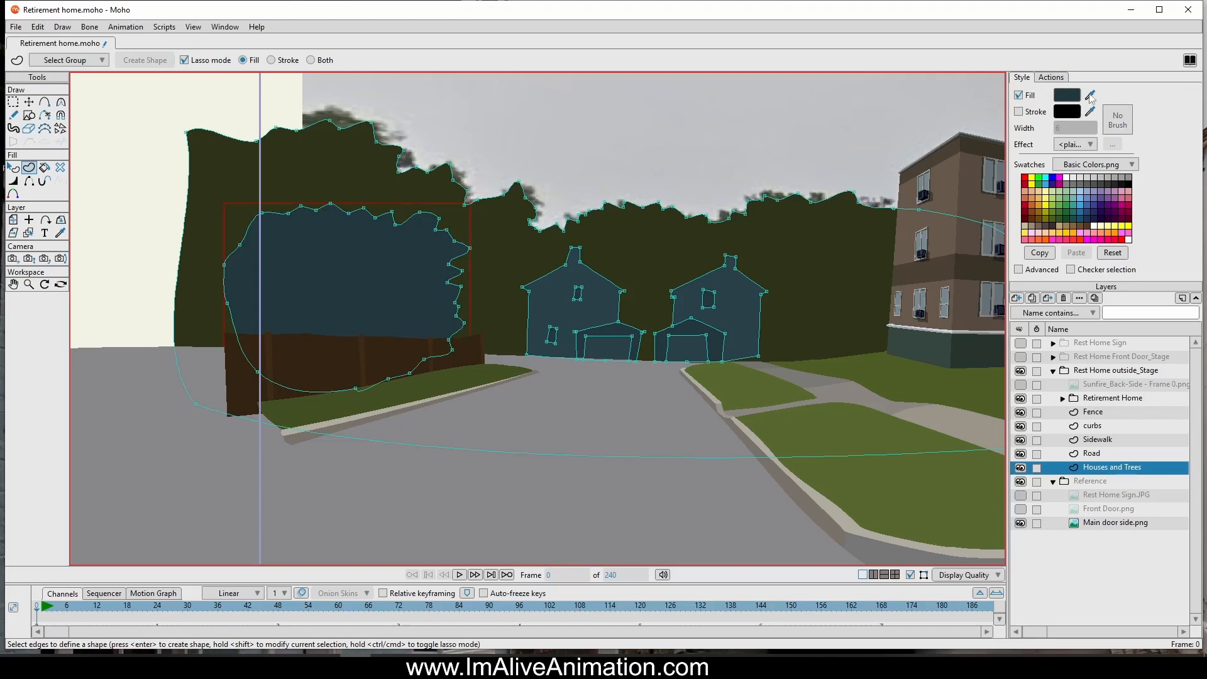
pyautogui.click(375, 190)
pyautogui.click(1061, 96)
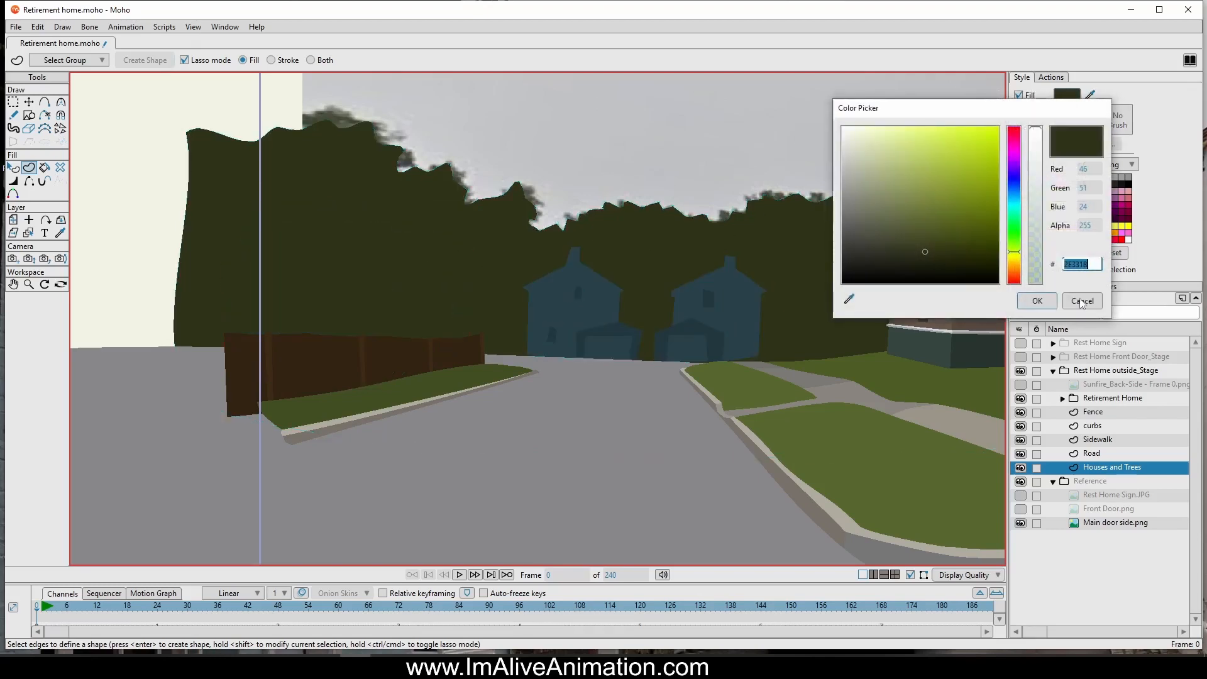
pyautogui.click(1081, 302)
# Step: Set the foliage shape's fill to the darker green 272B13 so it stands out from the treeline
pyautogui.click(372, 288)
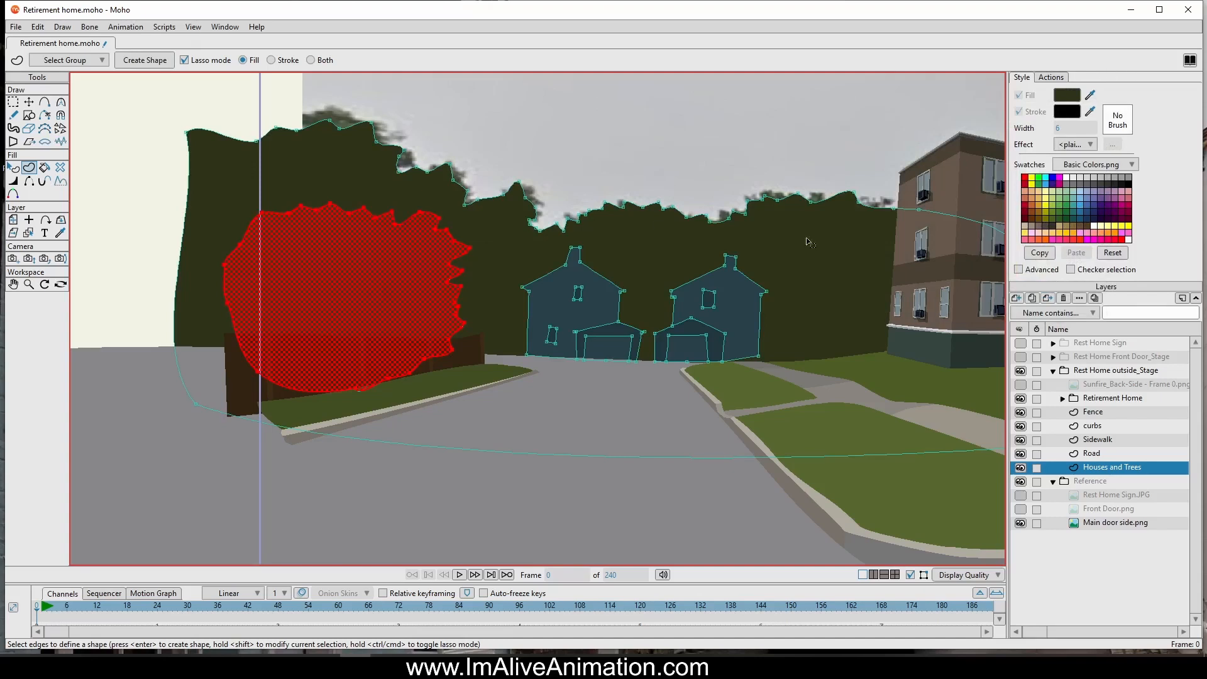
pyautogui.press('Return')
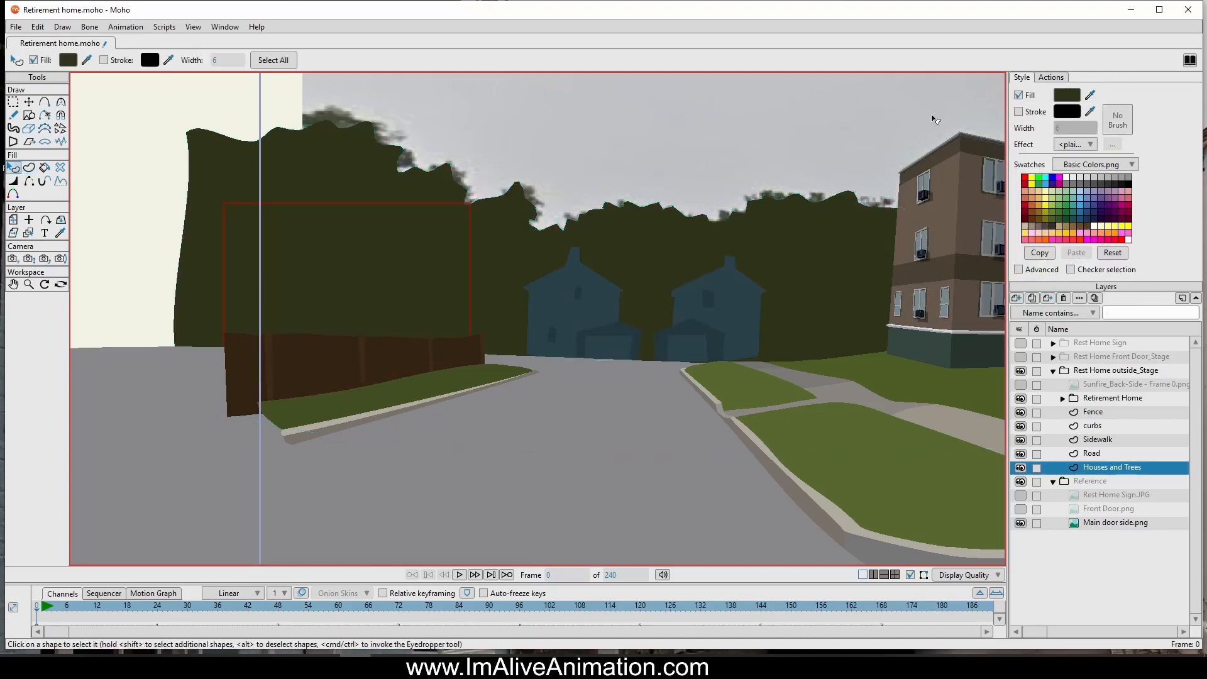
pyautogui.click(1069, 95)
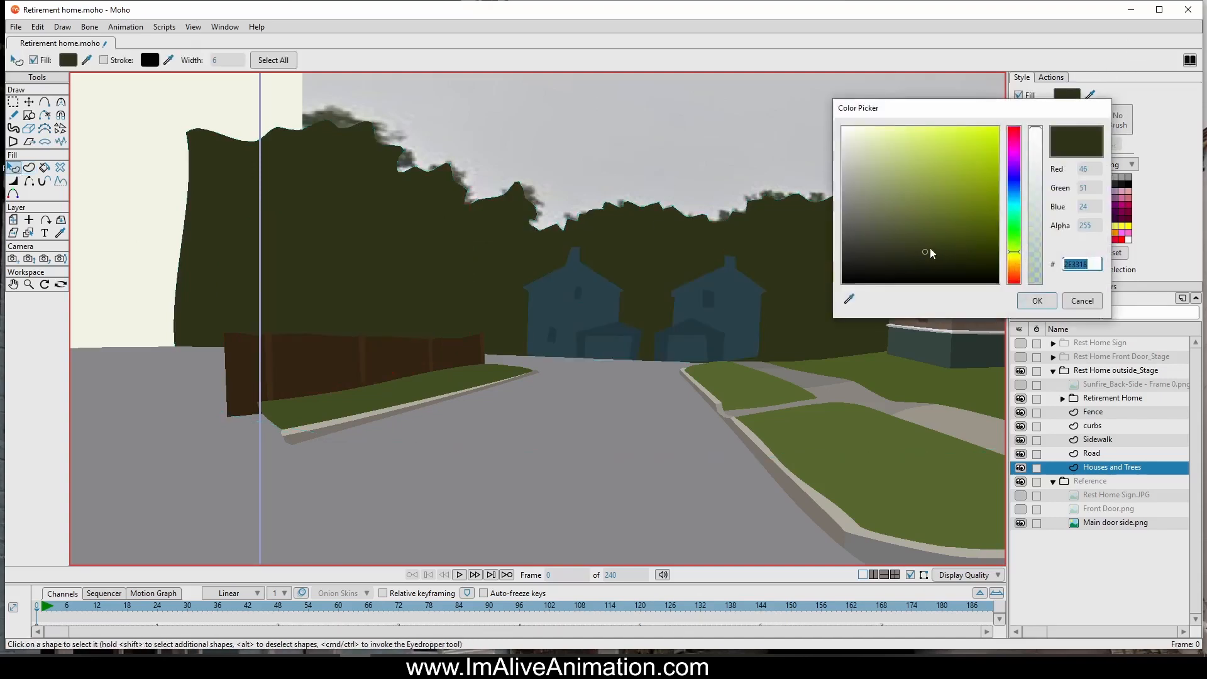
pyautogui.moveTo(927, 256); pyautogui.dragTo(929, 259)
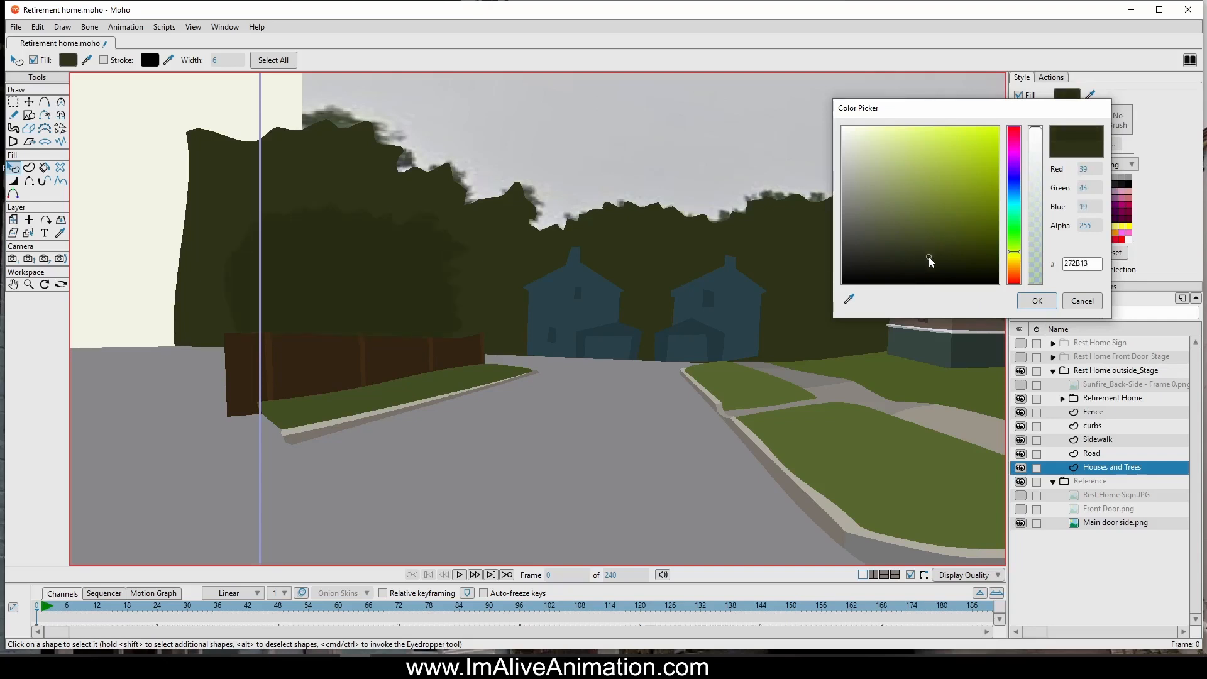
pyautogui.click(1037, 300)
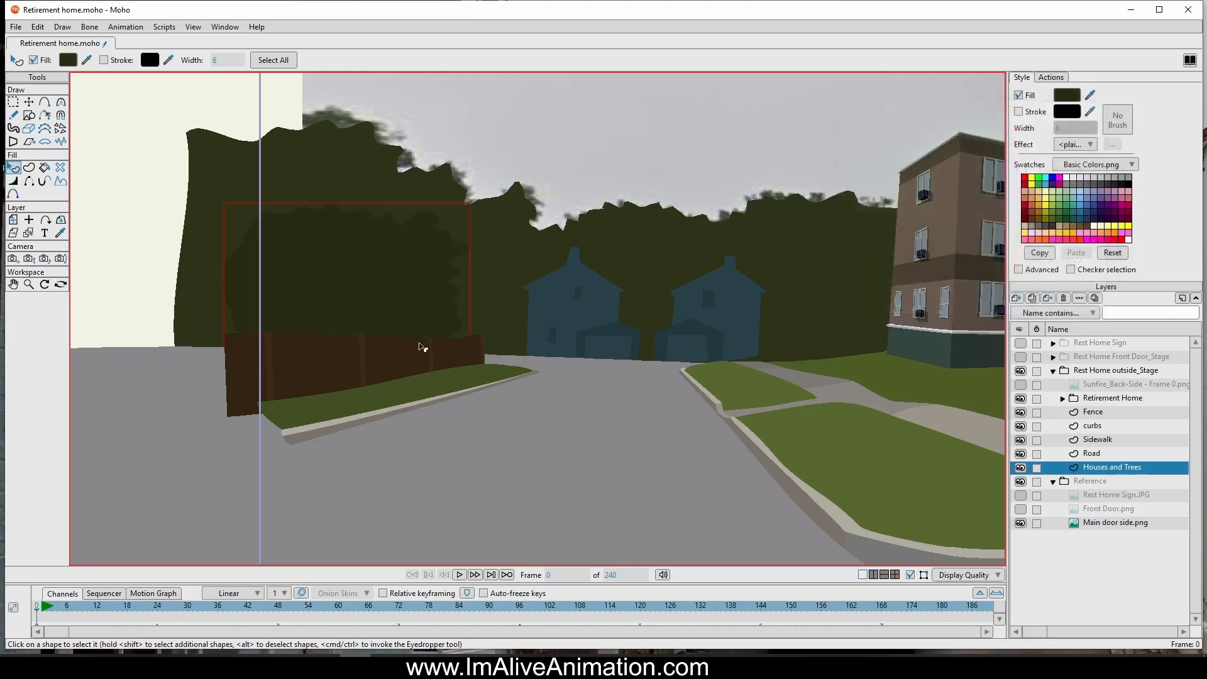
# Step: Move the darker foliage shape sideways toward the distant houses so its ragged edge overlaps the nearest house
pyautogui.click(31, 103)
pyautogui.moveTo(379, 294); pyautogui.dragTo(457, 302)
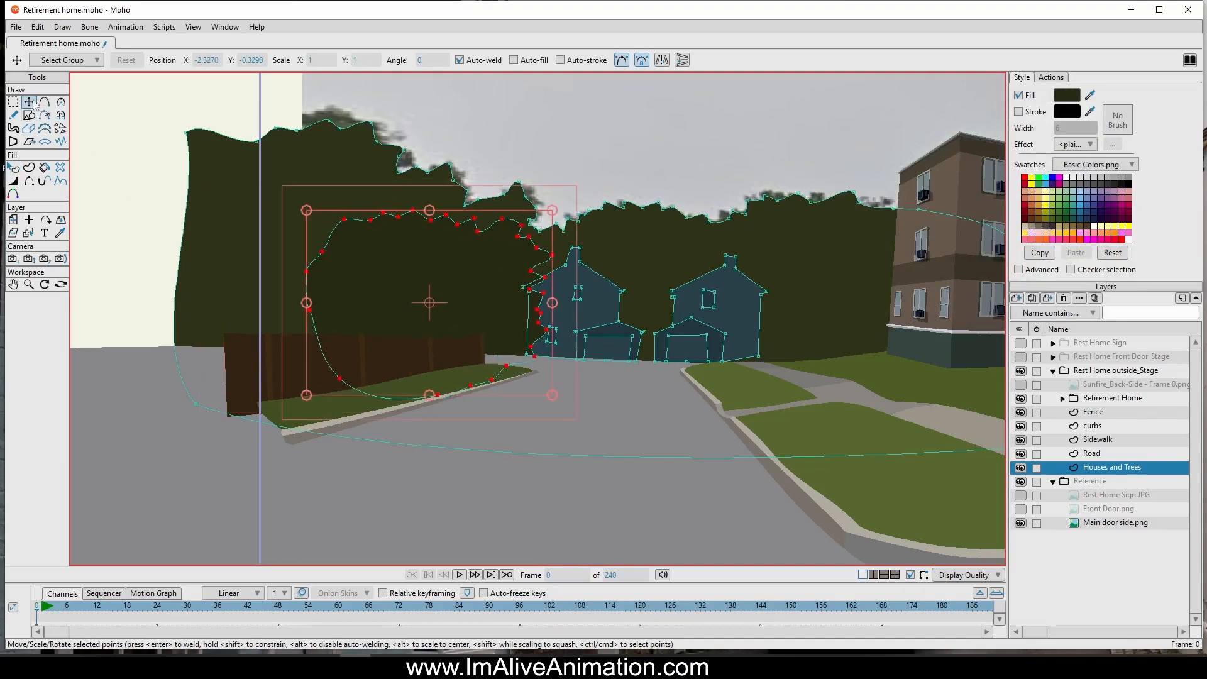
# Step: With the Road layer selected, examine how the darker foliage sits against the distant houses, fence and road, both close up and from afar
pyautogui.click(1091, 455)
pyautogui.scroll(-2, 488, 426)
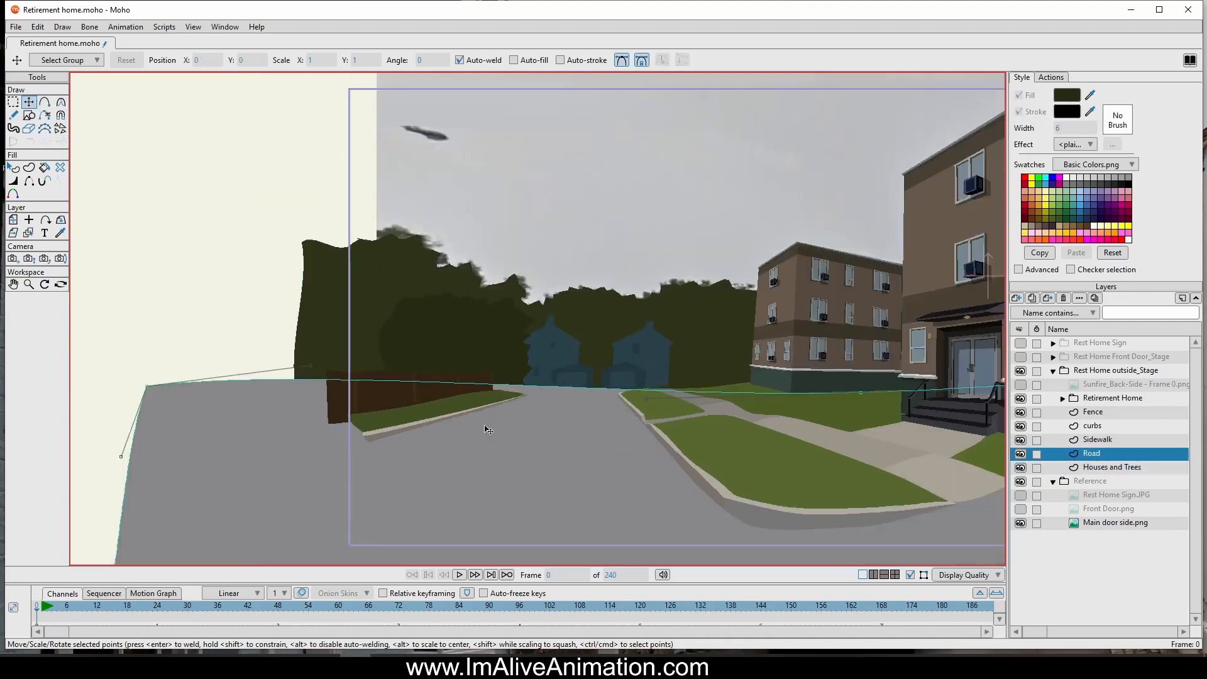
pyautogui.moveTo(486, 427); pyautogui.dragTo(506, 378)
pyautogui.moveTo(321, 323); pyautogui.dragTo(338, 342)
pyautogui.scroll(3, 649, 357)
pyautogui.scroll(3, 816, 451)
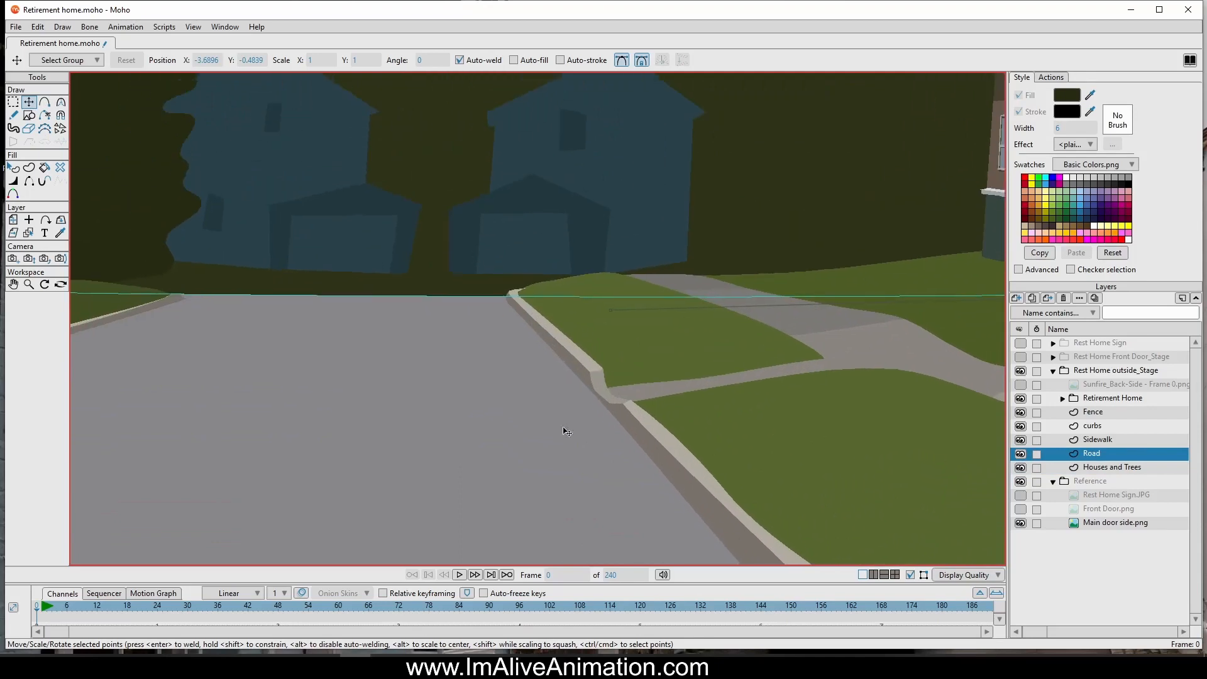
pyautogui.scroll(-3, 424, 361)
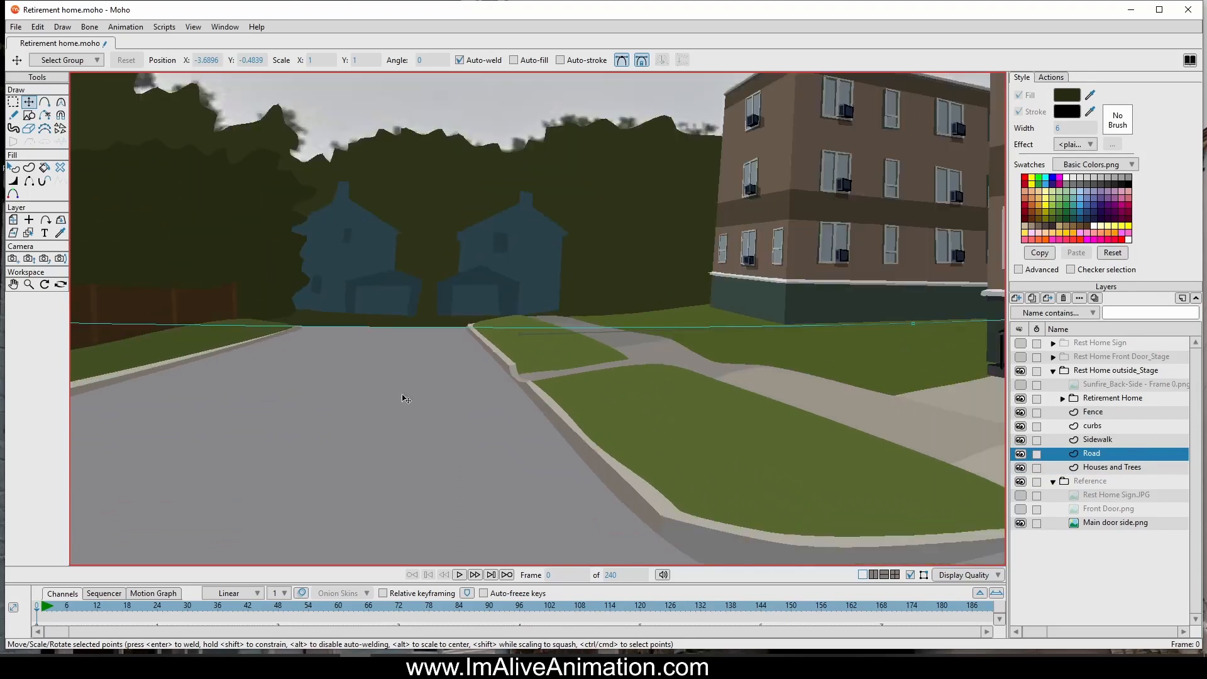
pyautogui.scroll(-3, 424, 420)
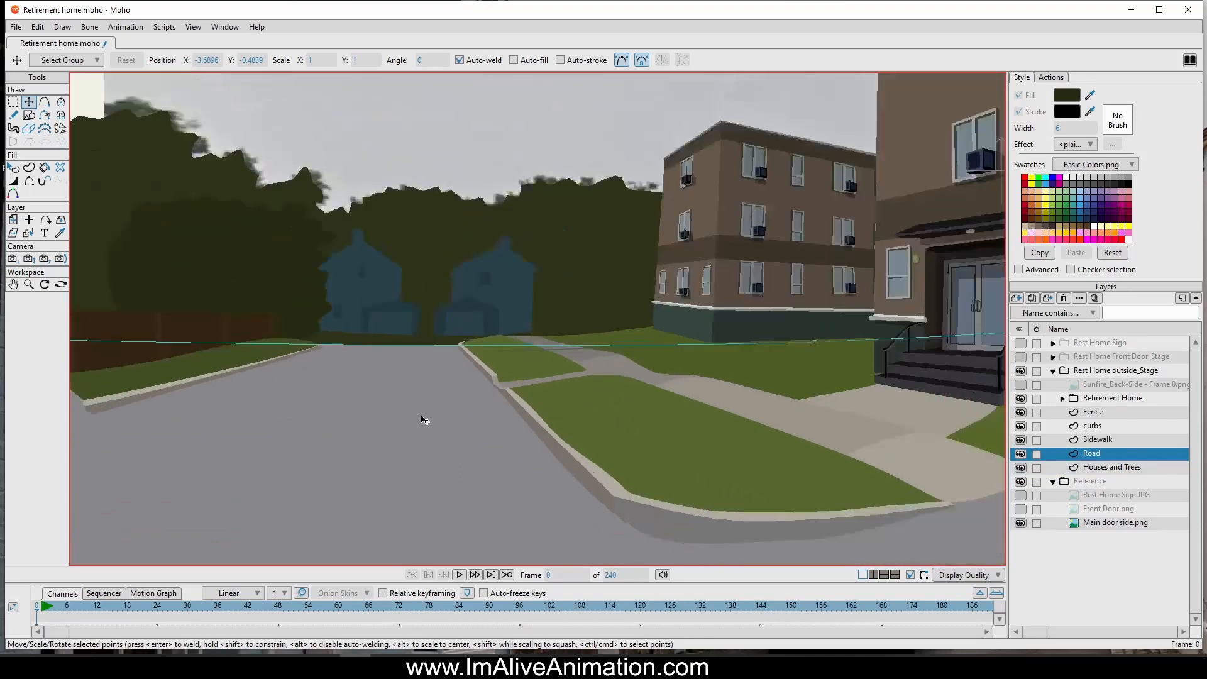
# Step: Render a preview of the current frame and examine the treeline and distant houses in it
pyautogui.click(16, 27)
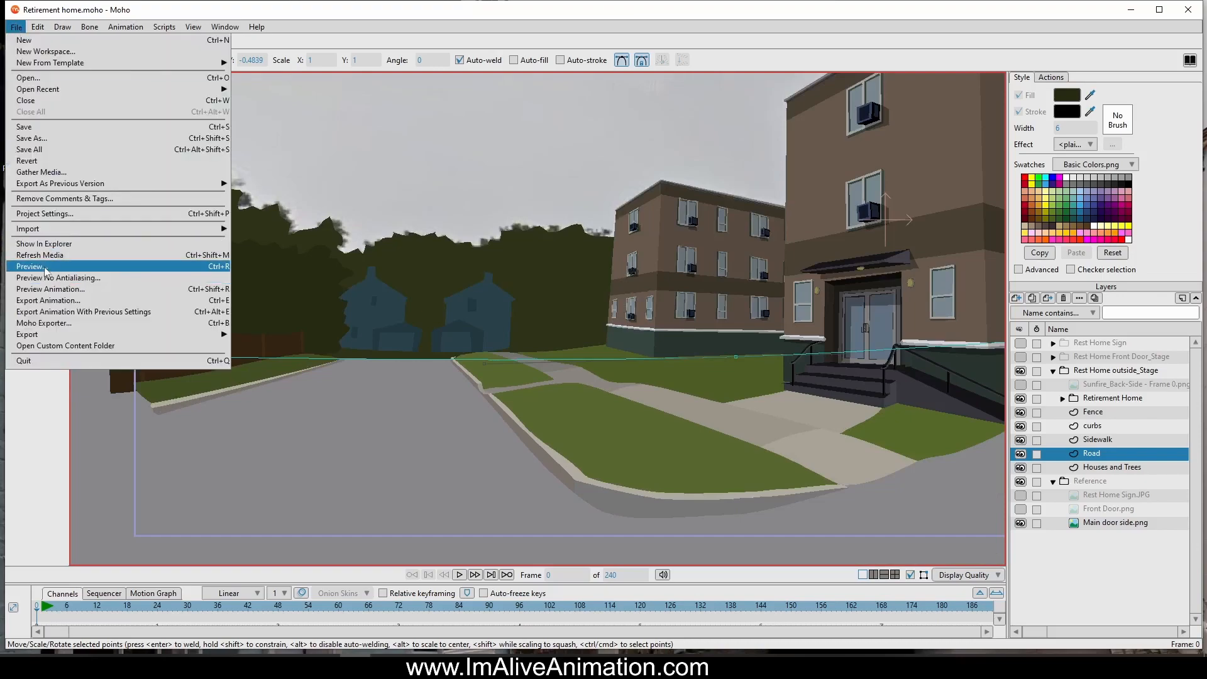
pyautogui.click(43, 267)
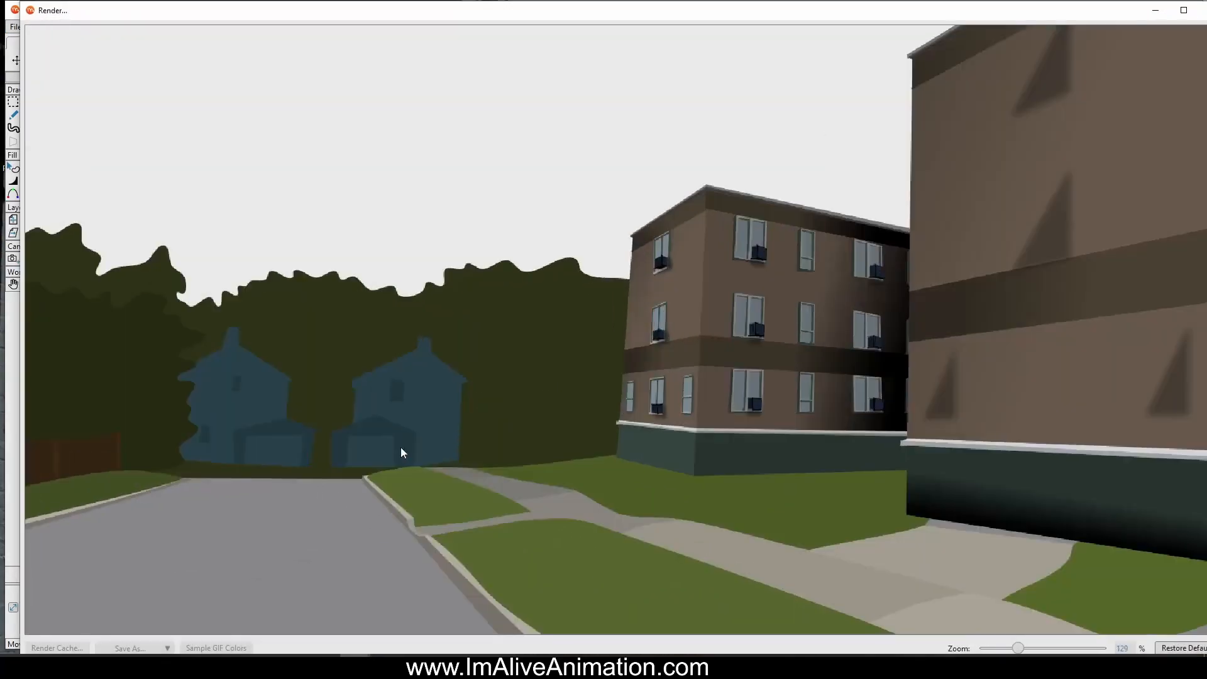
pyautogui.scroll(3, 385, 403)
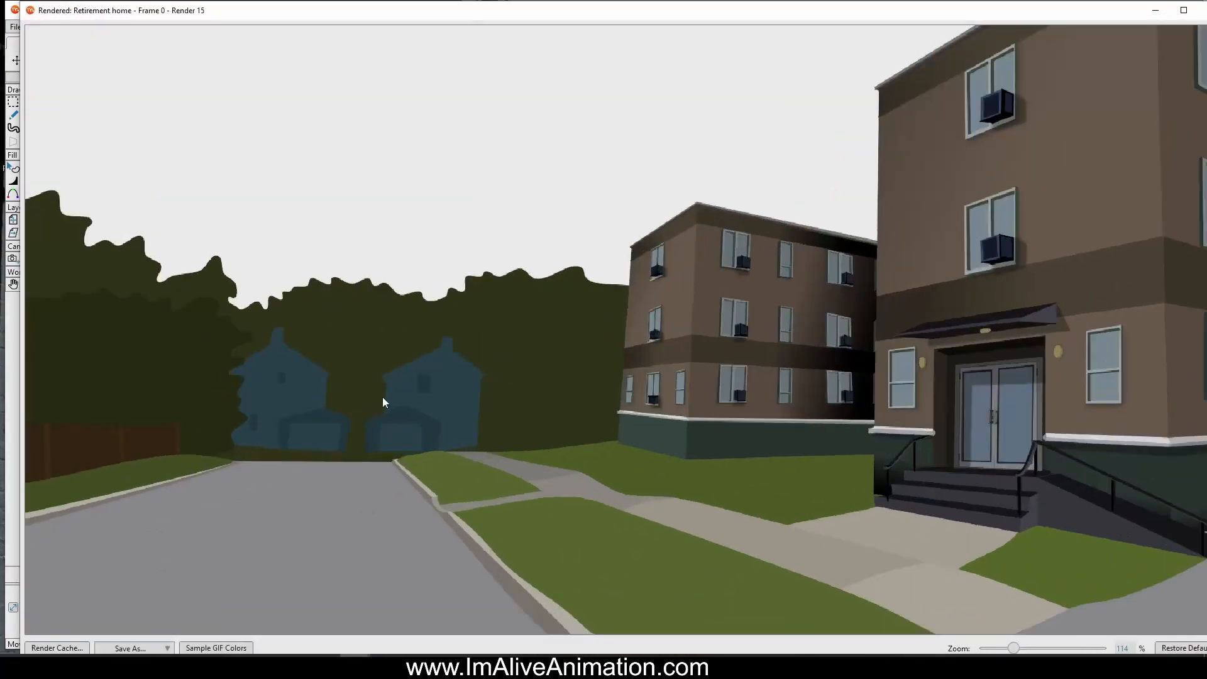
# Step: Examine the rendered retirement home scene up close and close the render window
pyautogui.scroll(-3, 262, 362)
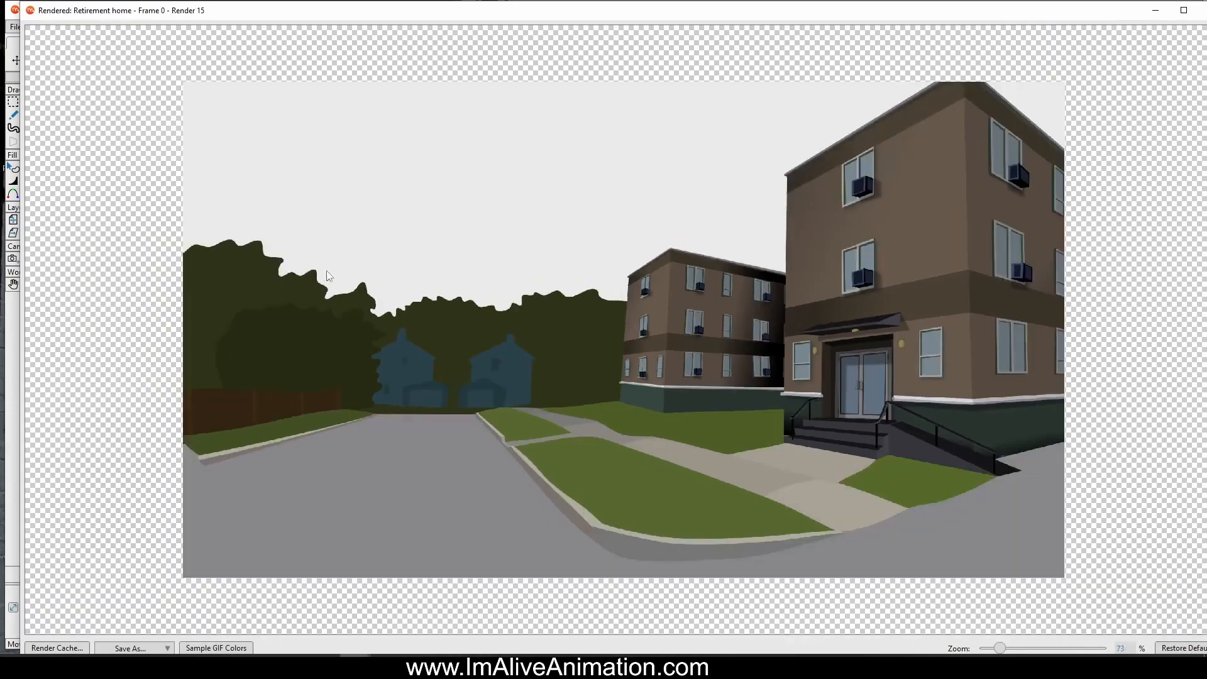
pyautogui.scroll(4, 613, 356)
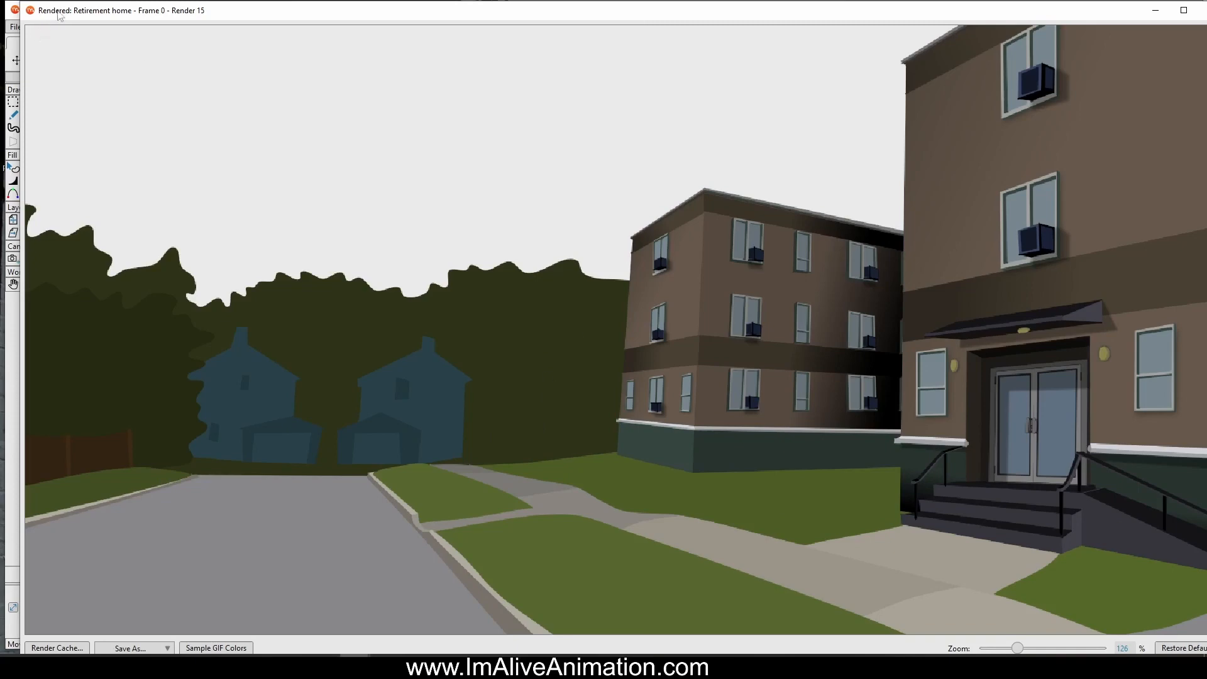
pyautogui.doubleClick(31, 10)
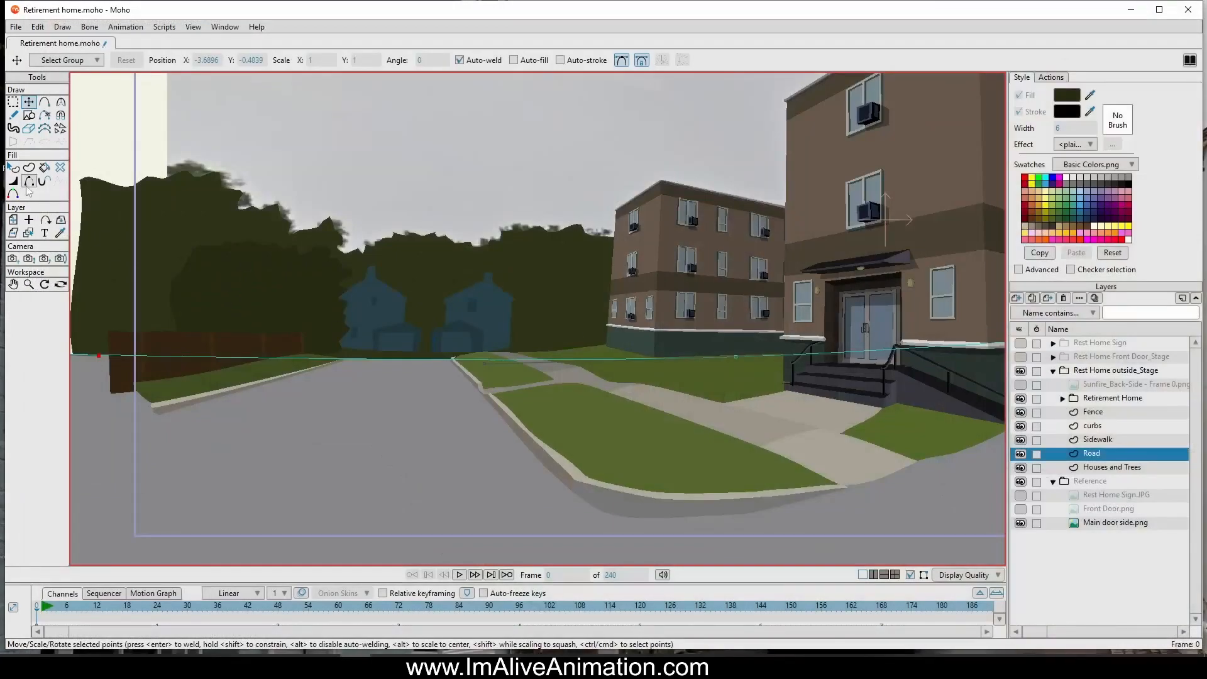
# Step: Copy the round dark bush in the Houses and Trees layer, flip it horizontally, and place it between the second house and rear building
pyautogui.click(29, 233)
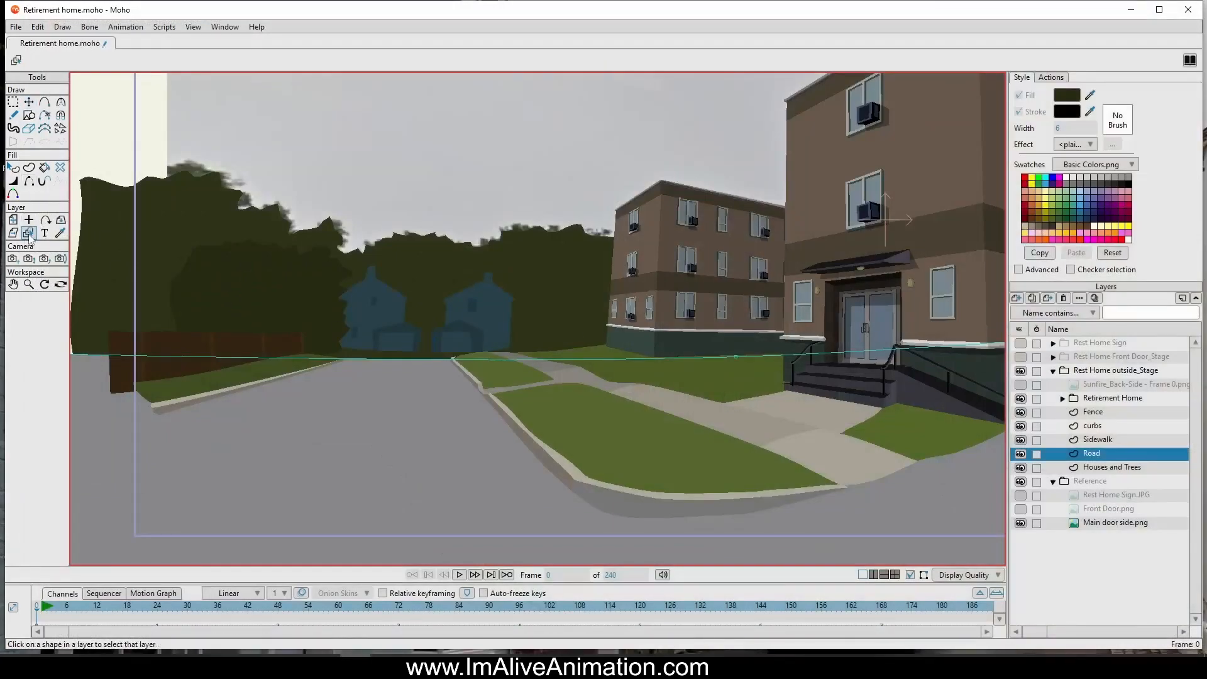
pyautogui.click(269, 306)
pyautogui.click(29, 102)
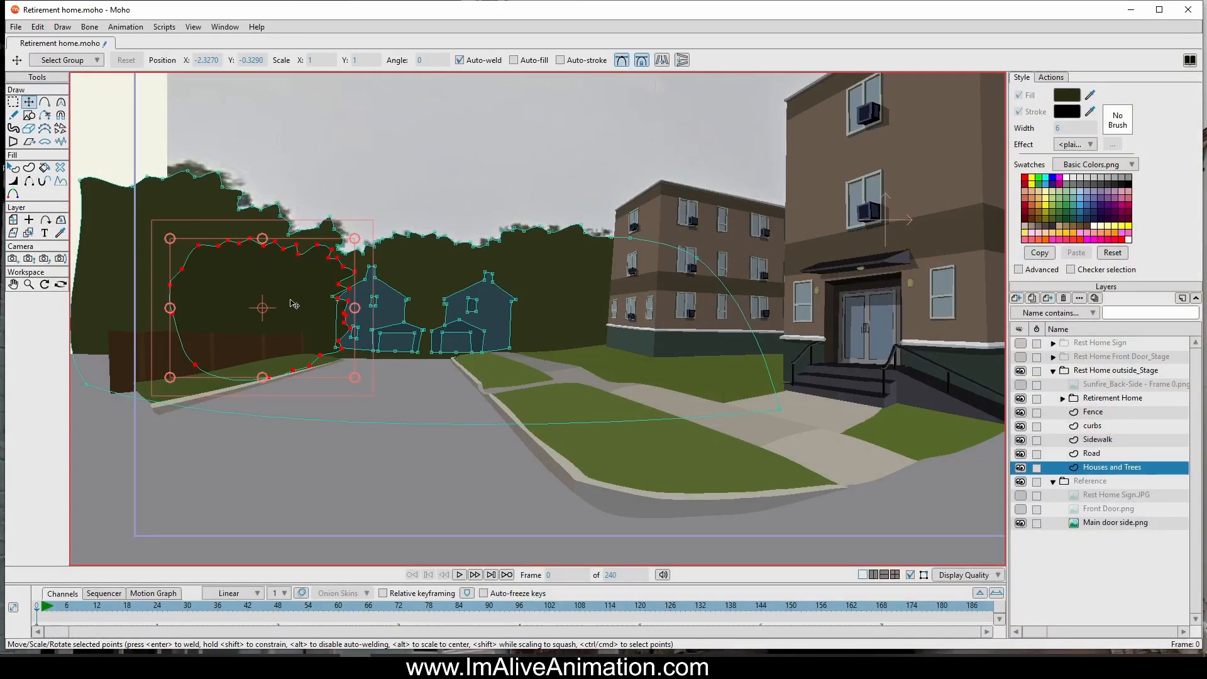
pyautogui.click(662, 60)
pyautogui.moveTo(281, 321); pyautogui.dragTo(620, 327)
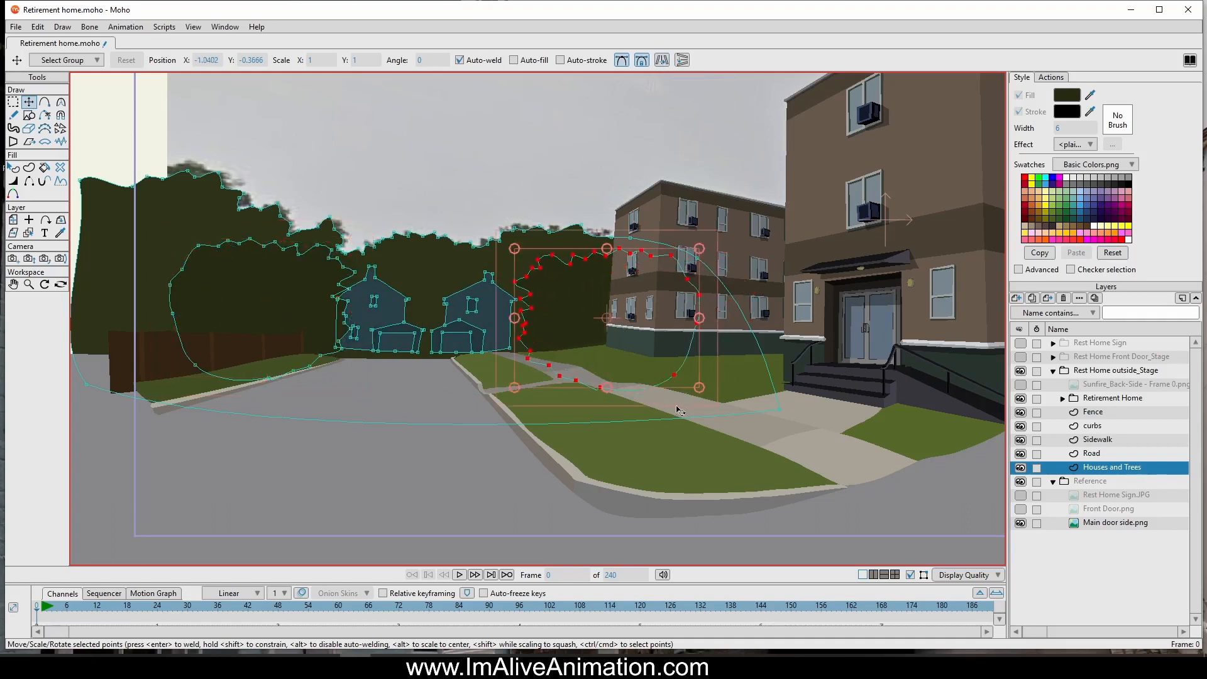
# Step: Rotate and shrink the copied bush and tuck it against the rear building's lower corner
pyautogui.moveTo(654, 412); pyautogui.dragTo(685, 331)
pyautogui.moveTo(719, 254); pyautogui.dragTo(660, 293)
pyautogui.moveTo(608, 358); pyautogui.dragTo(619, 341)
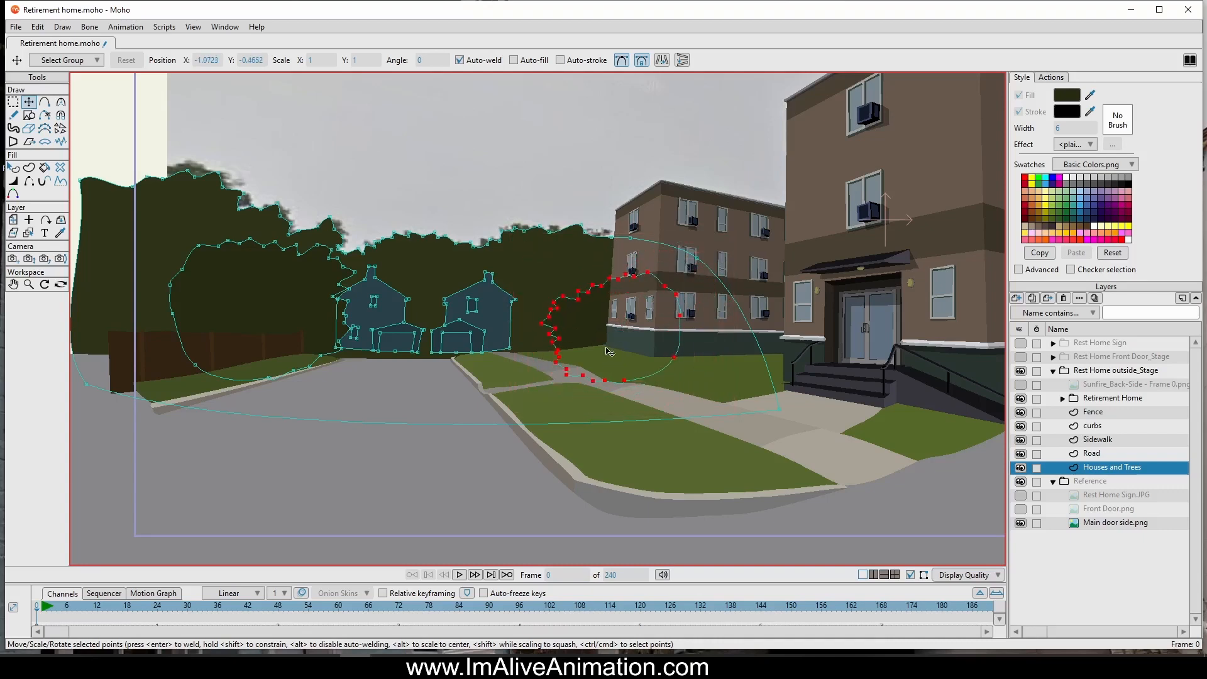
# Step: Reshape the copied bush's outline where its leafy edge meets the grass by moving the lowest edge point outward
pyautogui.scroll(5, 509, 342)
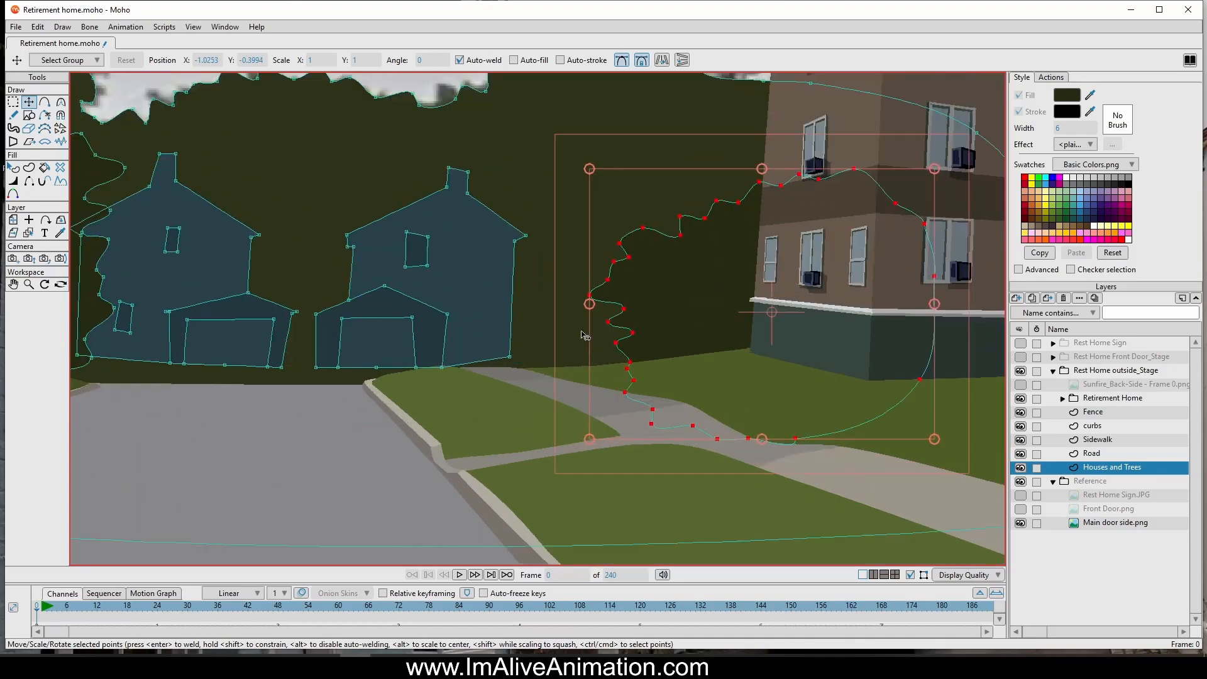
pyautogui.moveTo(627, 370)
pyautogui.mouseDown()
pyautogui.moveTo(574, 376)
pyautogui.moveTo(618, 369)
pyautogui.mouseUp()
pyautogui.click(630, 362)
pyautogui.moveTo(632, 370); pyautogui.dragTo(581, 362)
pyautogui.click(619, 61)
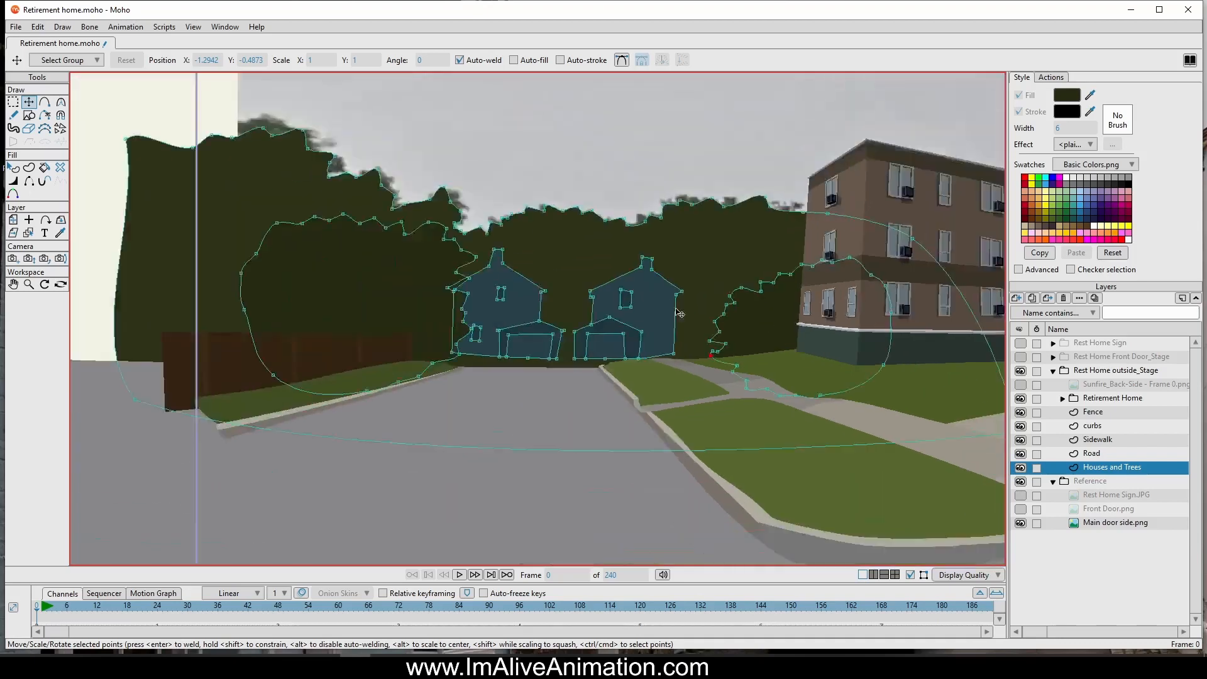
# Step: Render a preview of the scene to check the new bush and close it
pyautogui.scroll(-5, 851, 317)
pyautogui.click(16, 26)
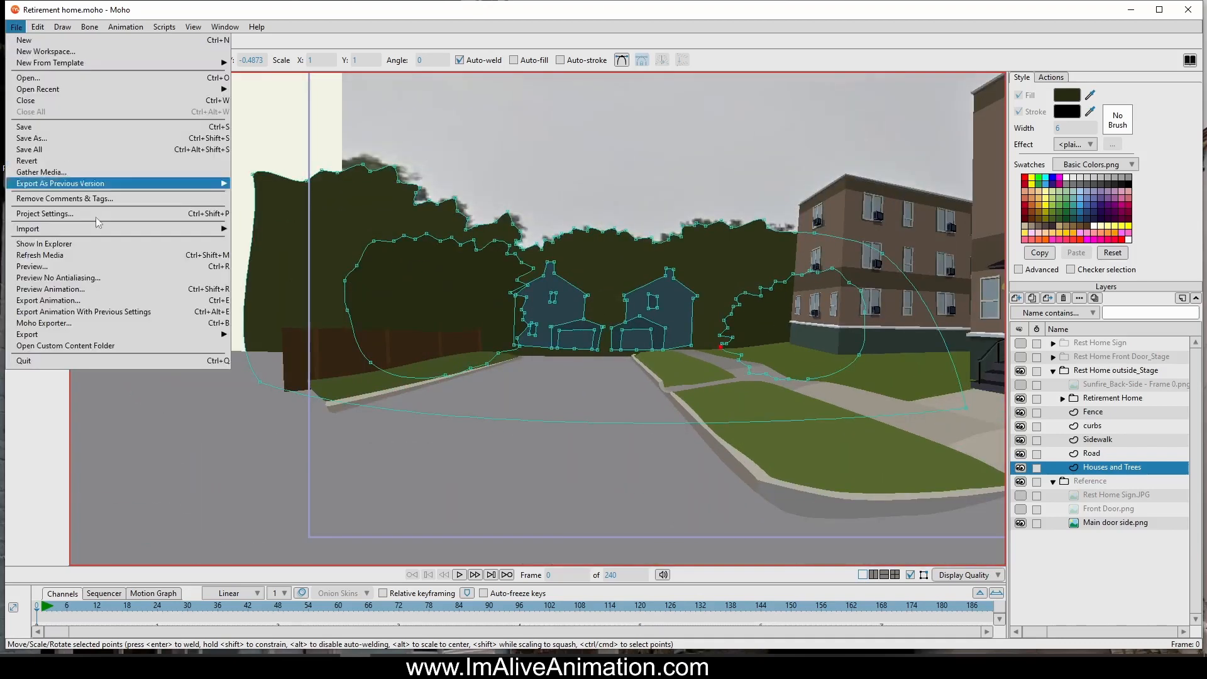
pyautogui.click(88, 266)
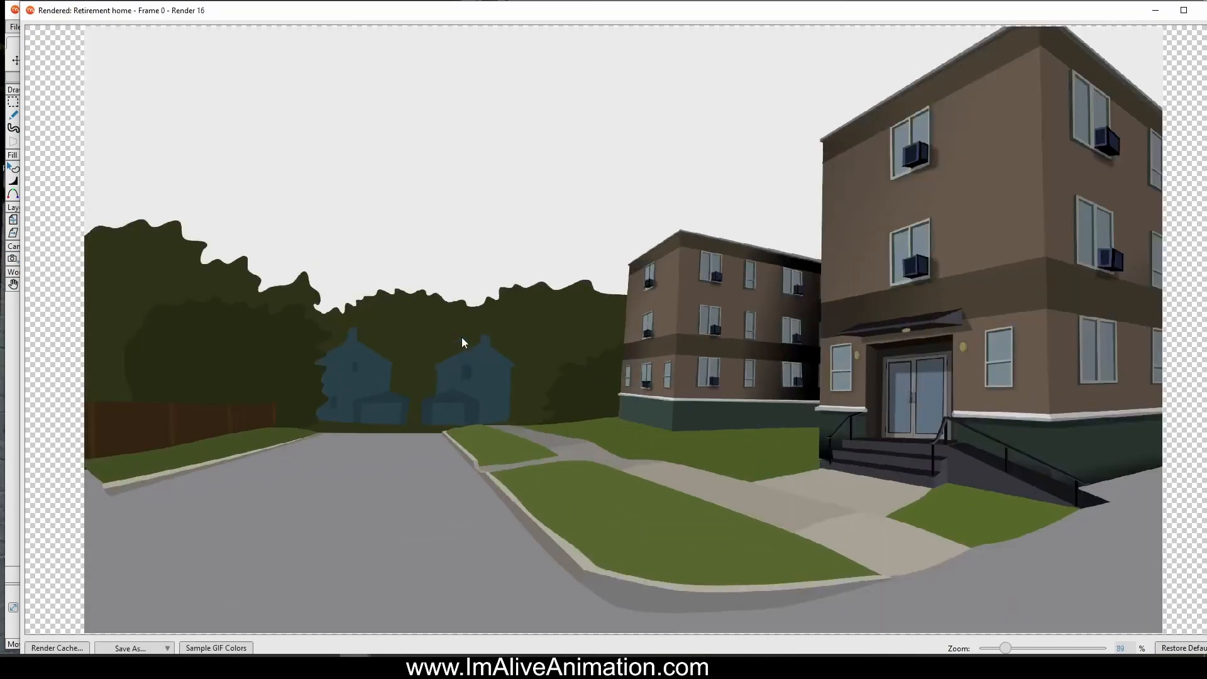
pyautogui.click(29, 11)
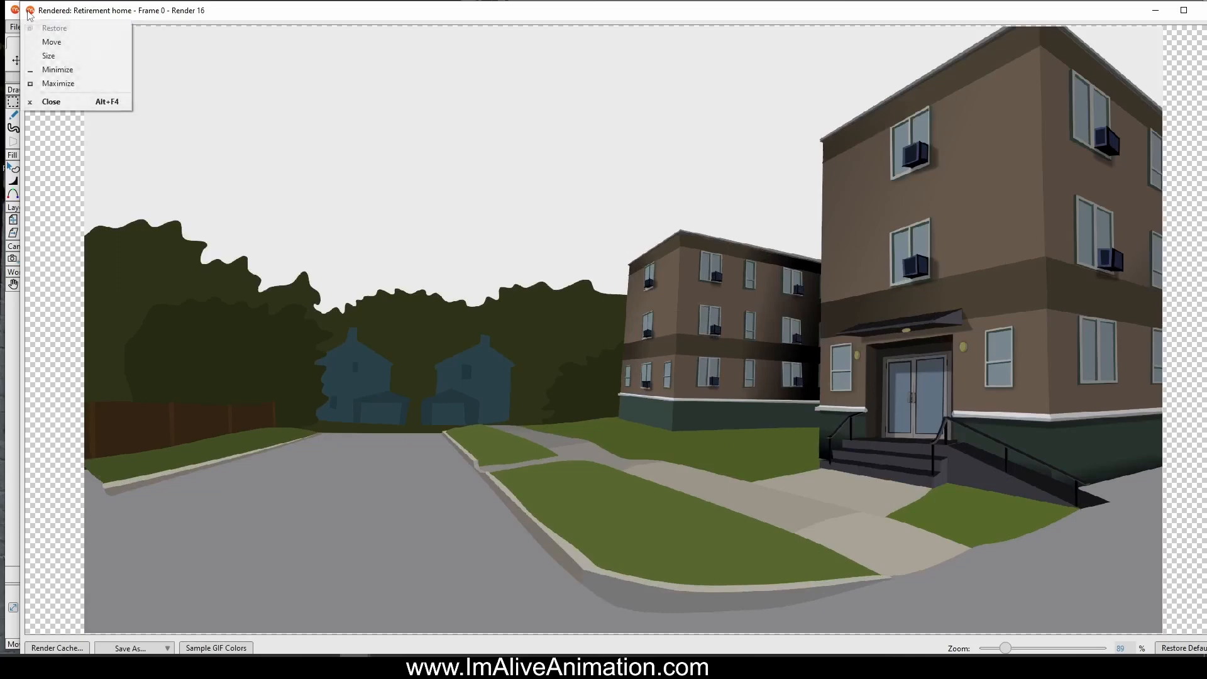
pyautogui.click(51, 101)
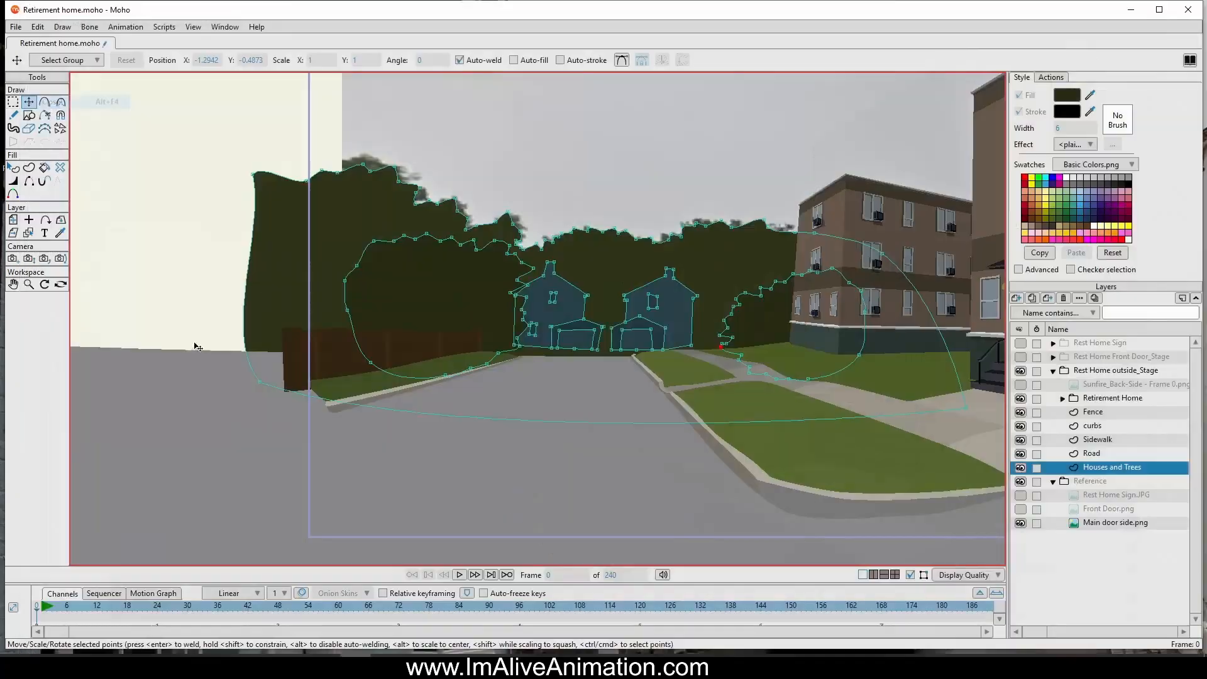
# Step: Shift all the houses and trees slightly down toward the road's far edge and check a rendered preview
pyautogui.scroll(8, 633, 424)
pyautogui.moveTo(634, 425); pyautogui.dragTo(441, 435)
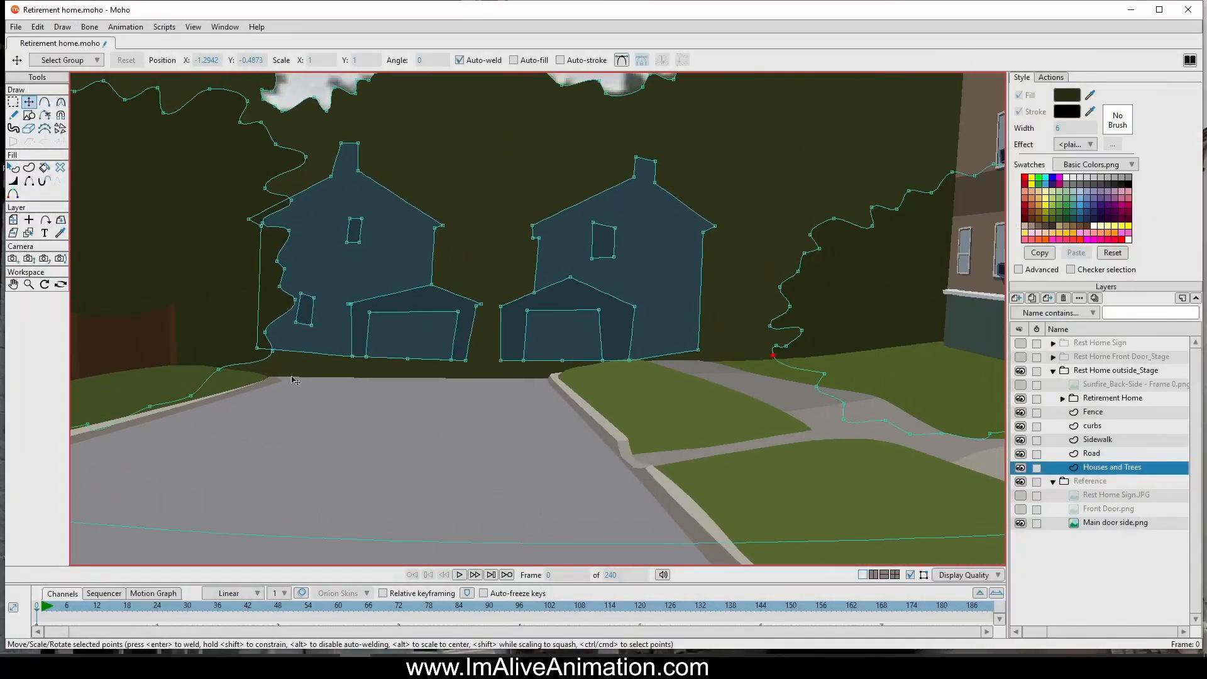
pyautogui.scroll(-4, 288, 382)
pyautogui.scroll(1, 550, 414)
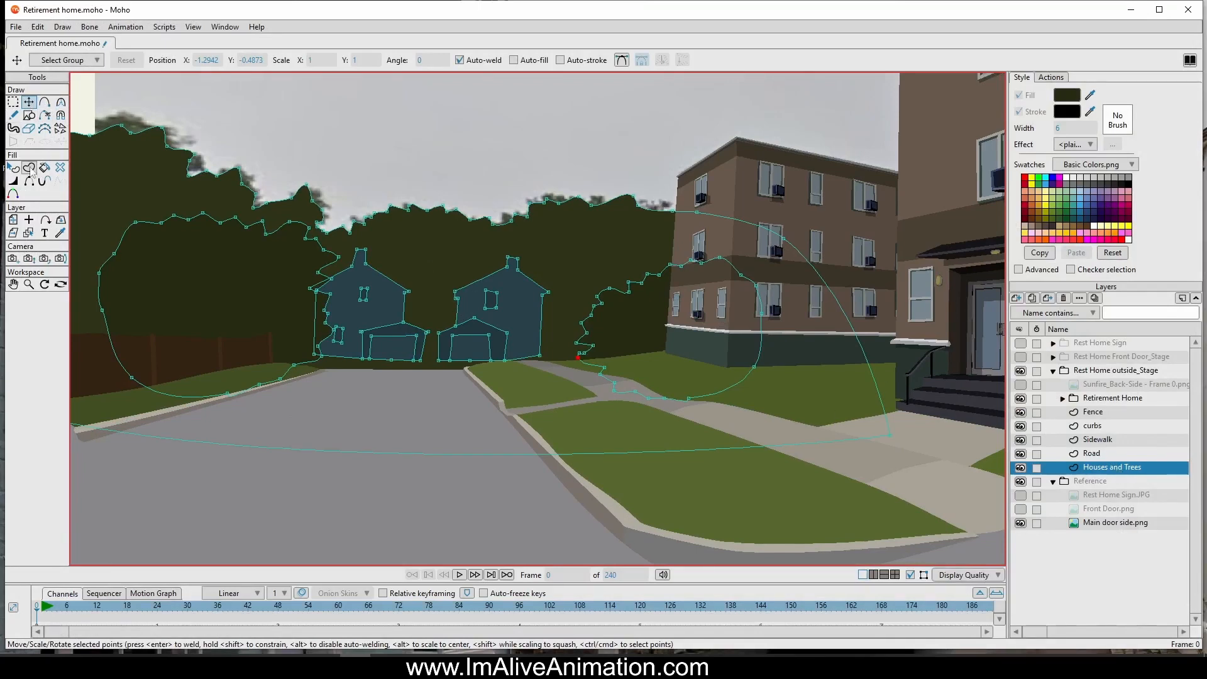
pyautogui.hotkey('ctrl', 'a')
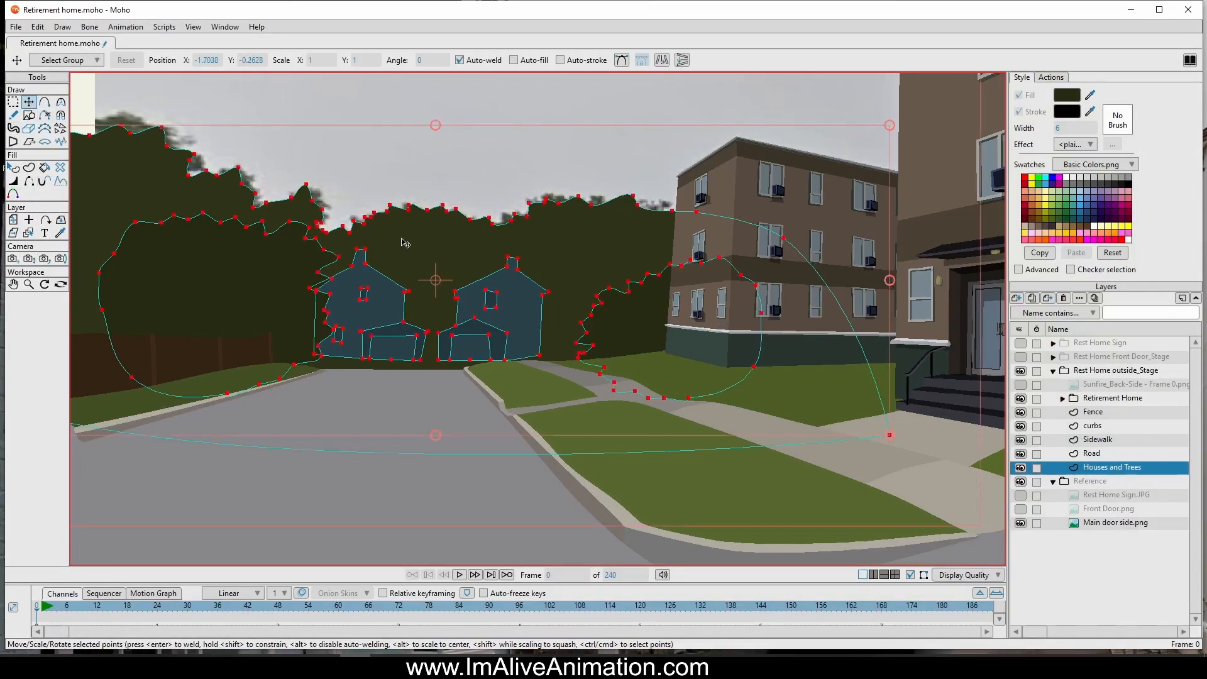
pyautogui.moveTo(406, 243); pyautogui.dragTo(410, 254)
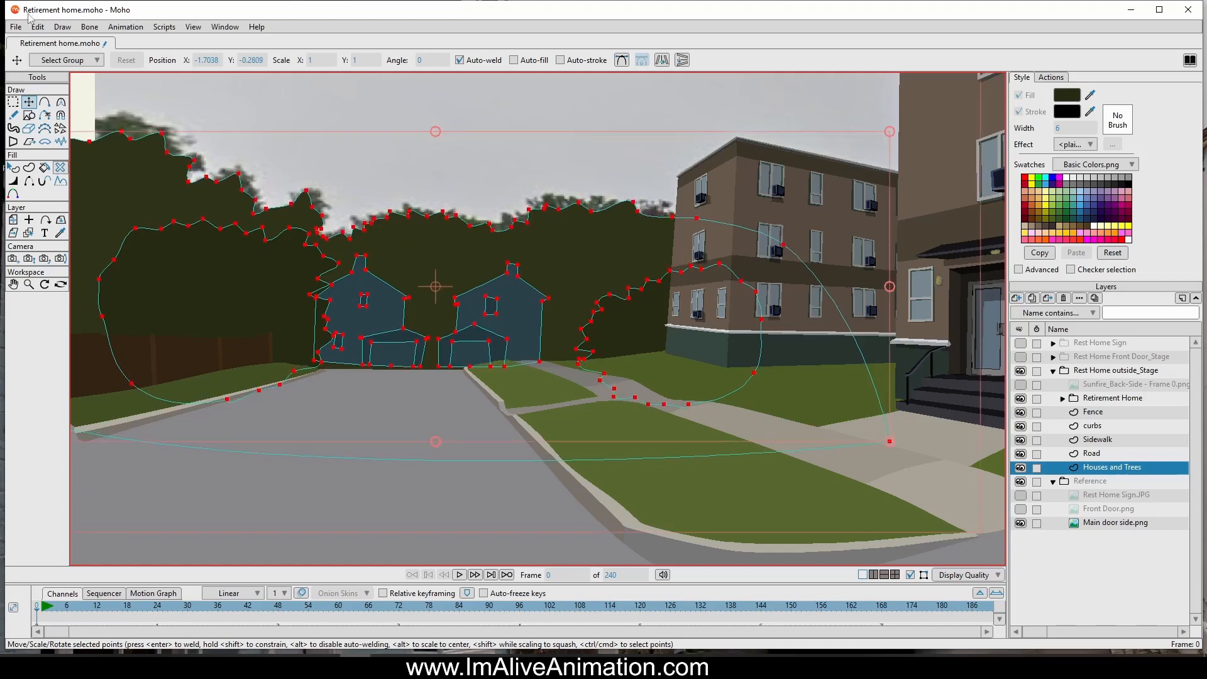
pyautogui.click(17, 27)
pyautogui.click(38, 267)
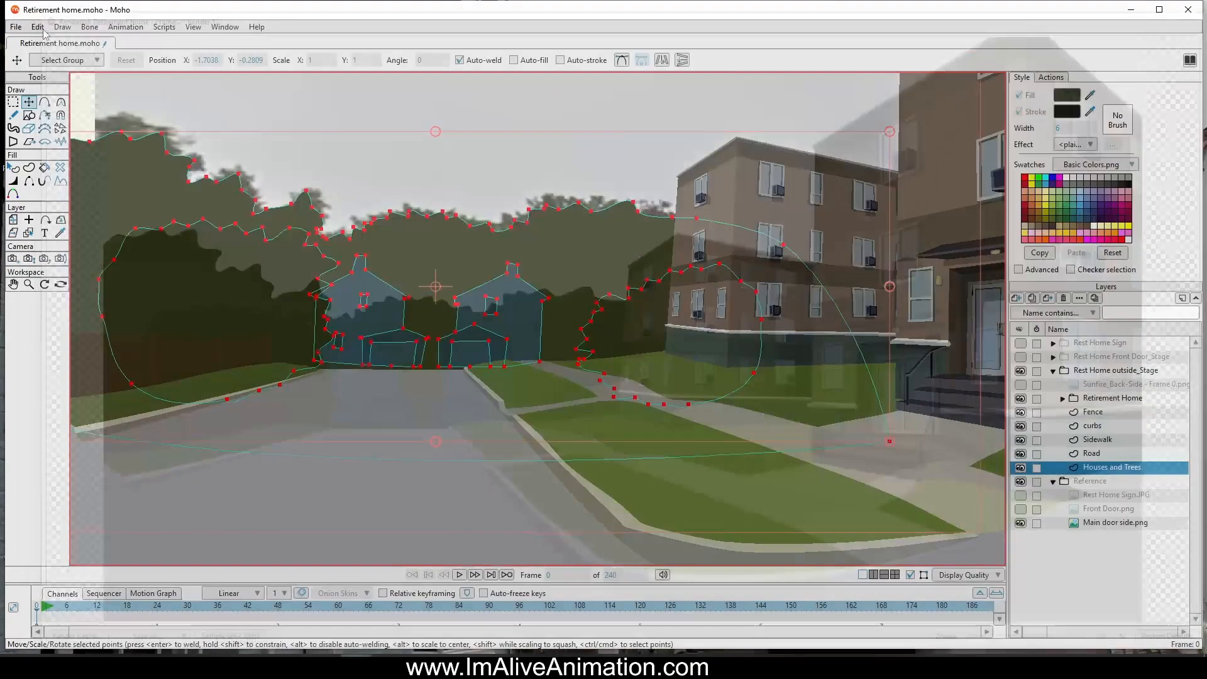
# Step: Add points along the Road layer's far edge between the curbs and raise the middle one into a slight hump
pyautogui.scroll(5, 327, 438)
pyautogui.click(44, 102)
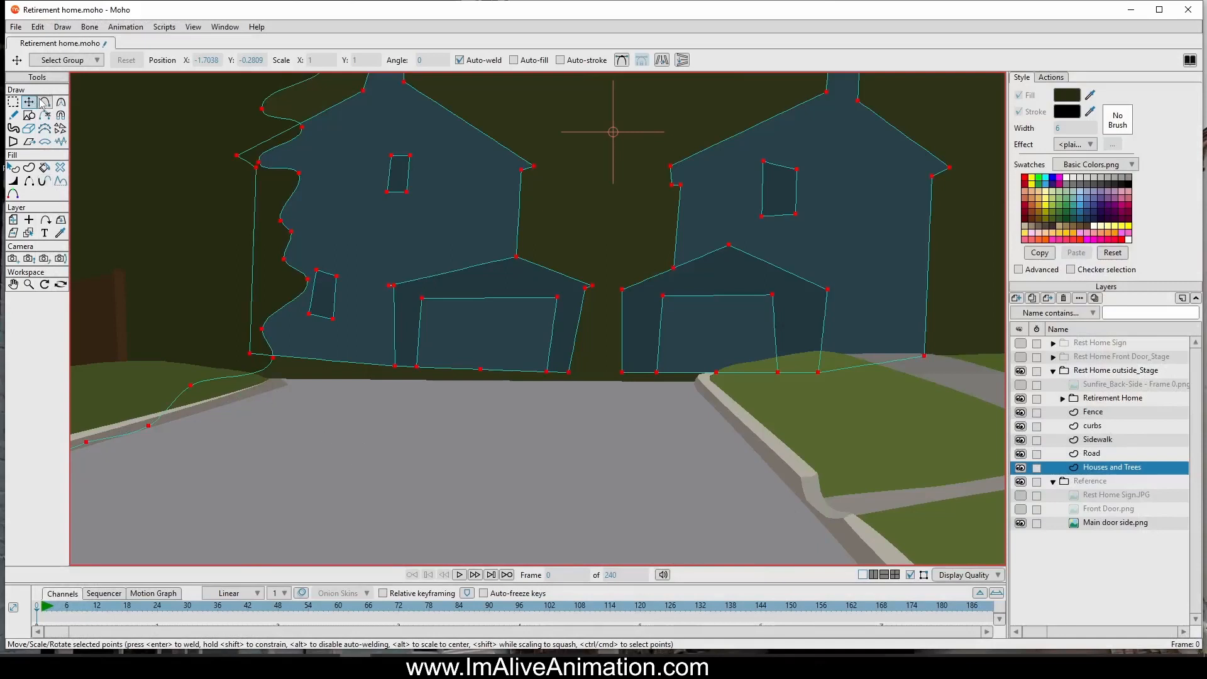
pyautogui.click(1056, 457)
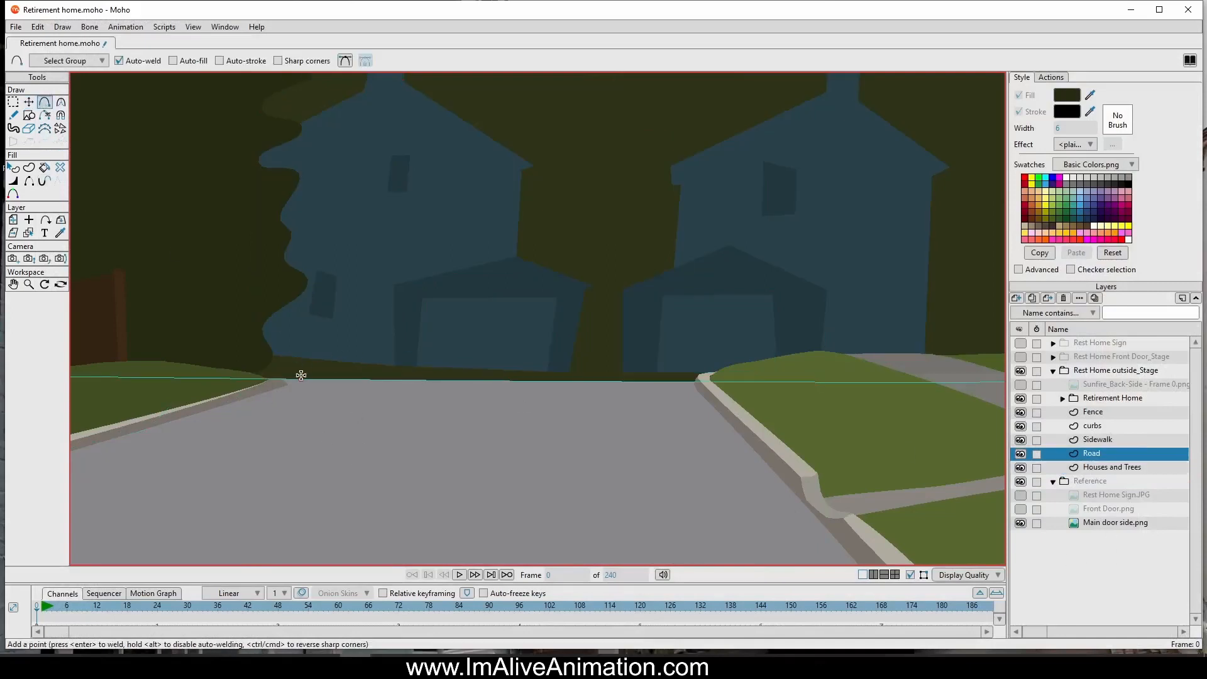
pyautogui.click(269, 378)
pyautogui.click(501, 380)
pyautogui.click(29, 101)
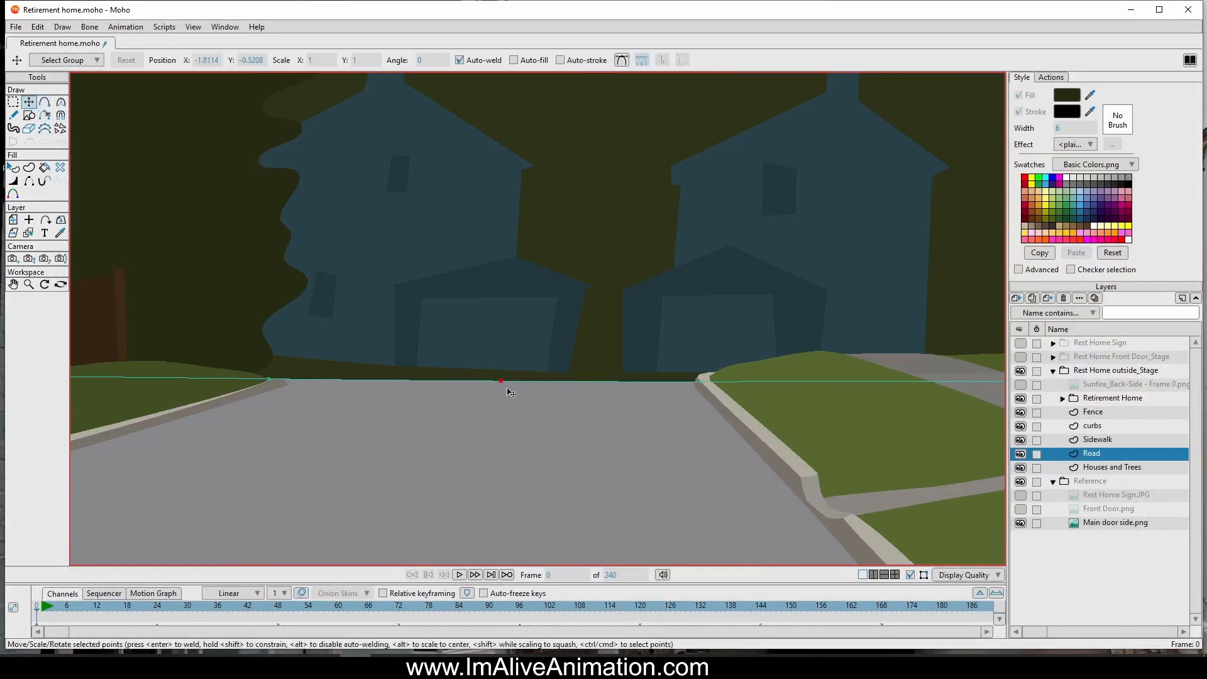
pyautogui.moveTo(509, 391); pyautogui.dragTo(505, 380)
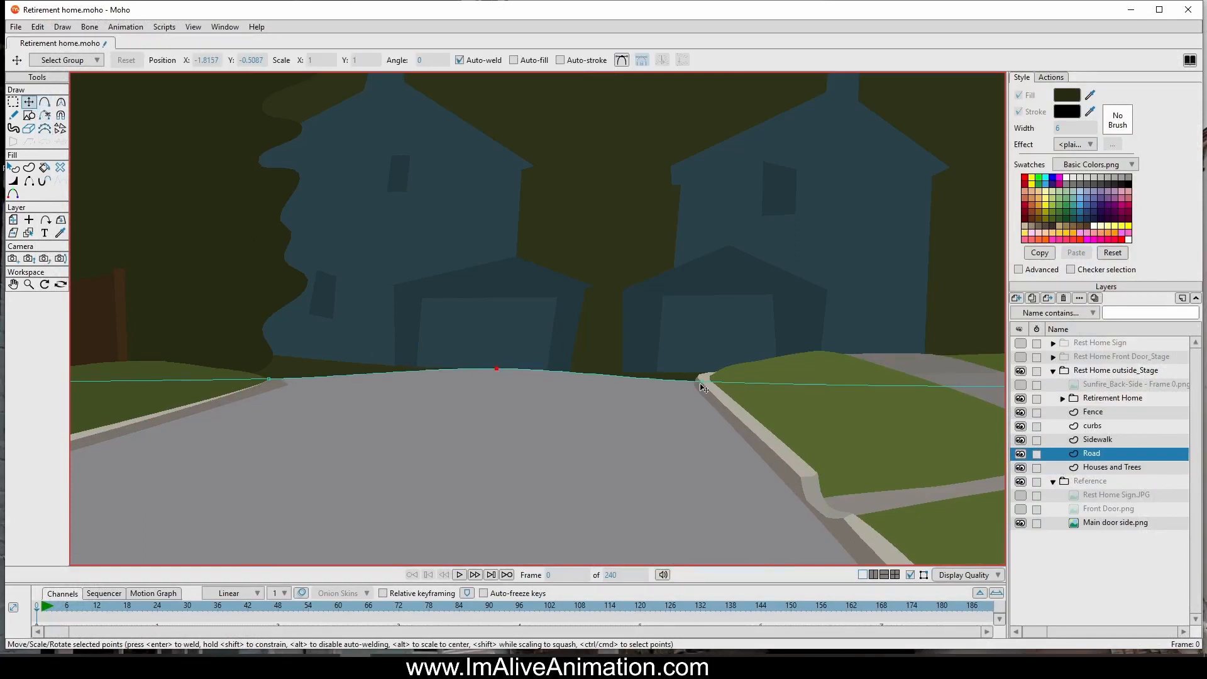
# Step: Adjust the Bezier handles at both curb ends of the road's far edge to round off the hump
pyautogui.click(642, 60)
pyautogui.moveTo(640, 379); pyautogui.dragTo(644, 365)
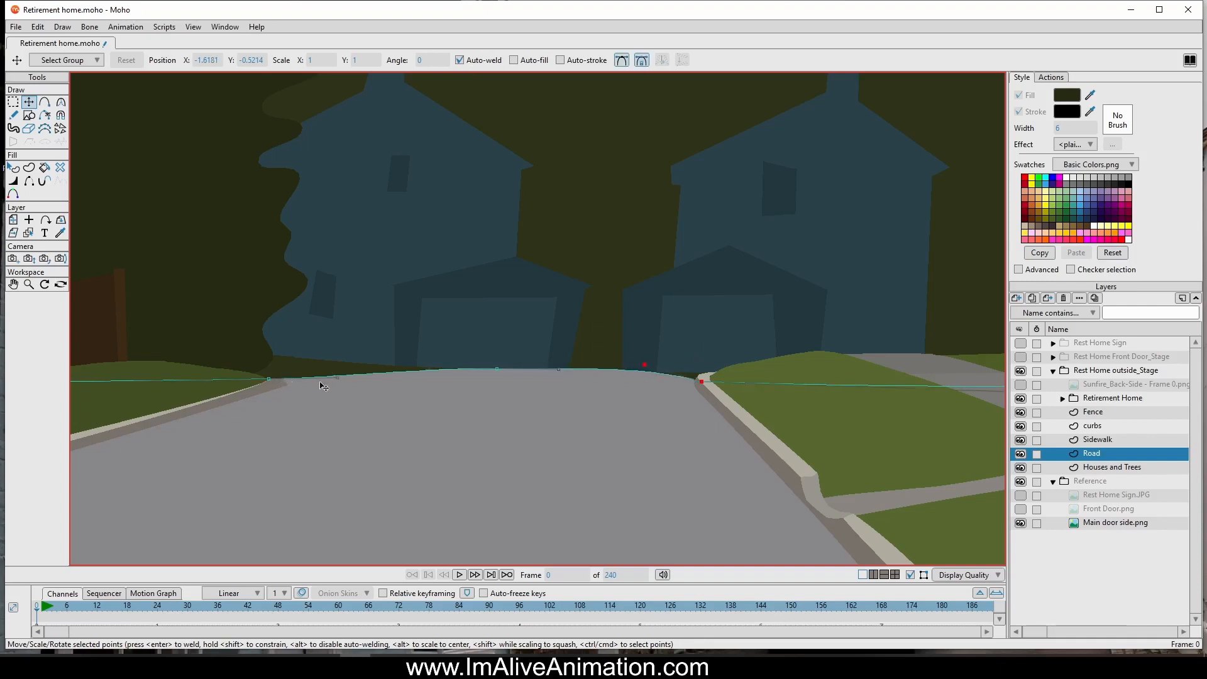
pyautogui.moveTo(338, 378); pyautogui.dragTo(343, 357)
pyautogui.moveTo(276, 378)
pyautogui.mouseDown()
pyautogui.moveTo(291, 379)
pyautogui.moveTo(279, 381)
pyautogui.mouseUp()
pyautogui.moveTo(335, 359); pyautogui.dragTo(352, 363)
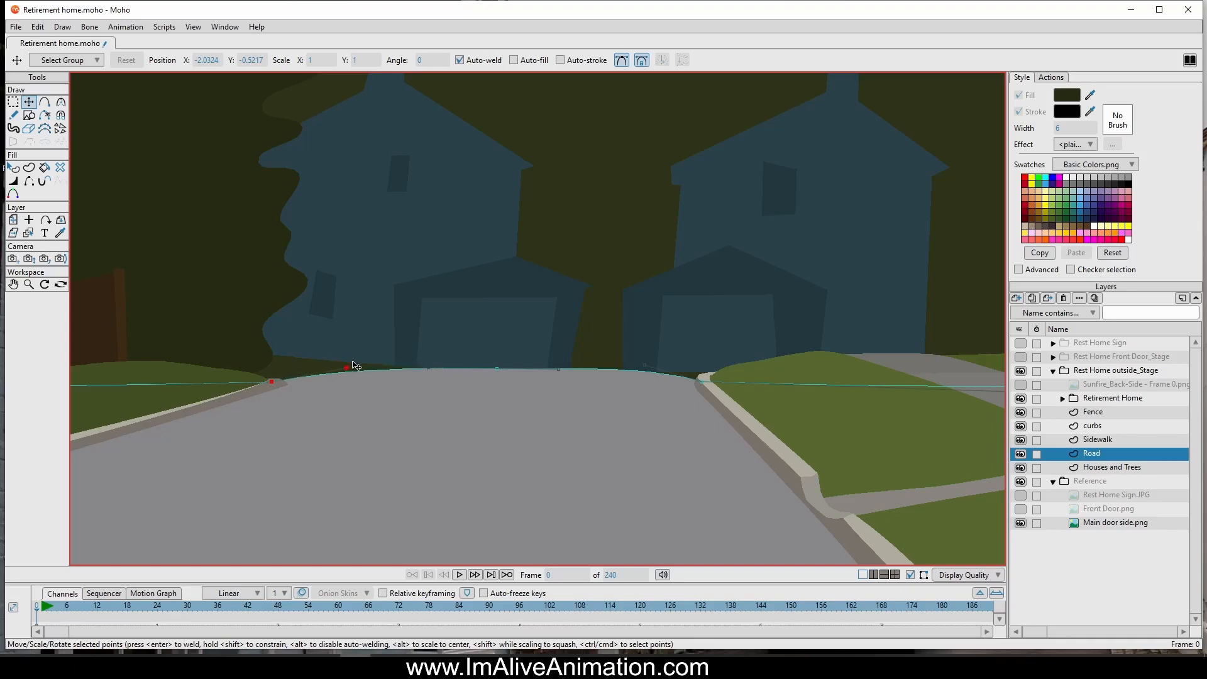
pyautogui.moveTo(503, 370); pyautogui.dragTo(646, 374)
# Step: Duplicate the Houses and Trees layer
pyautogui.scroll(-12, 687, 315)
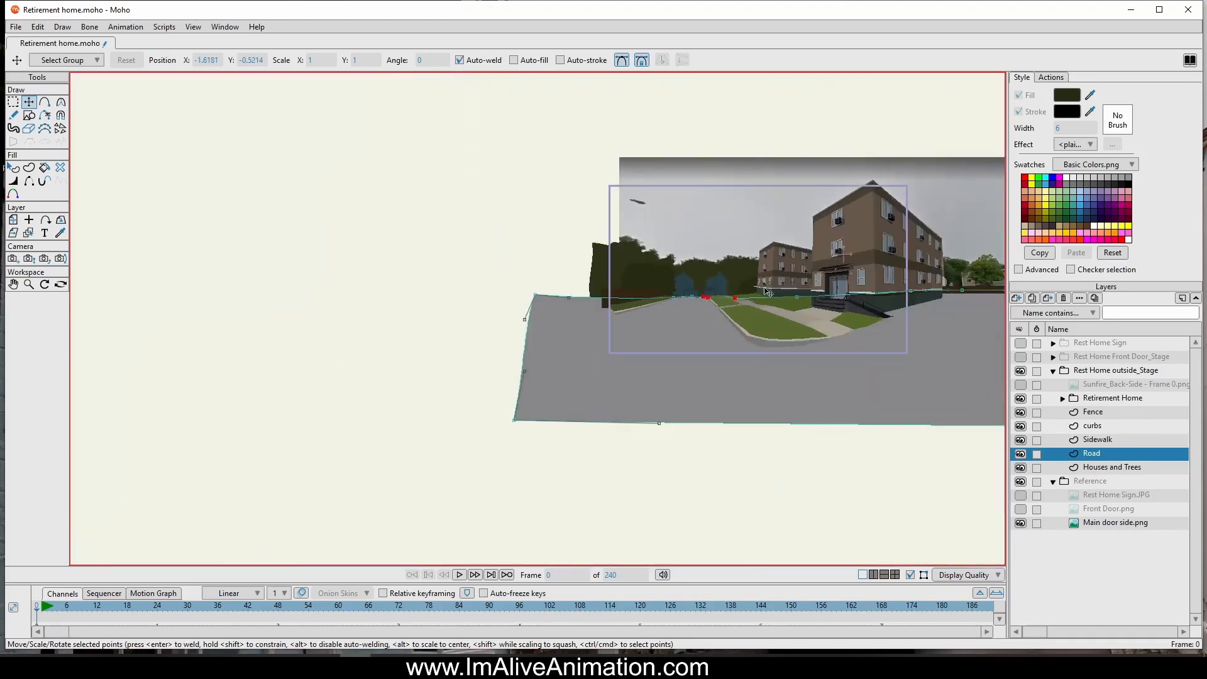
pyautogui.moveTo(826, 283); pyautogui.dragTo(308, 331)
pyautogui.scroll(3, 252, 326)
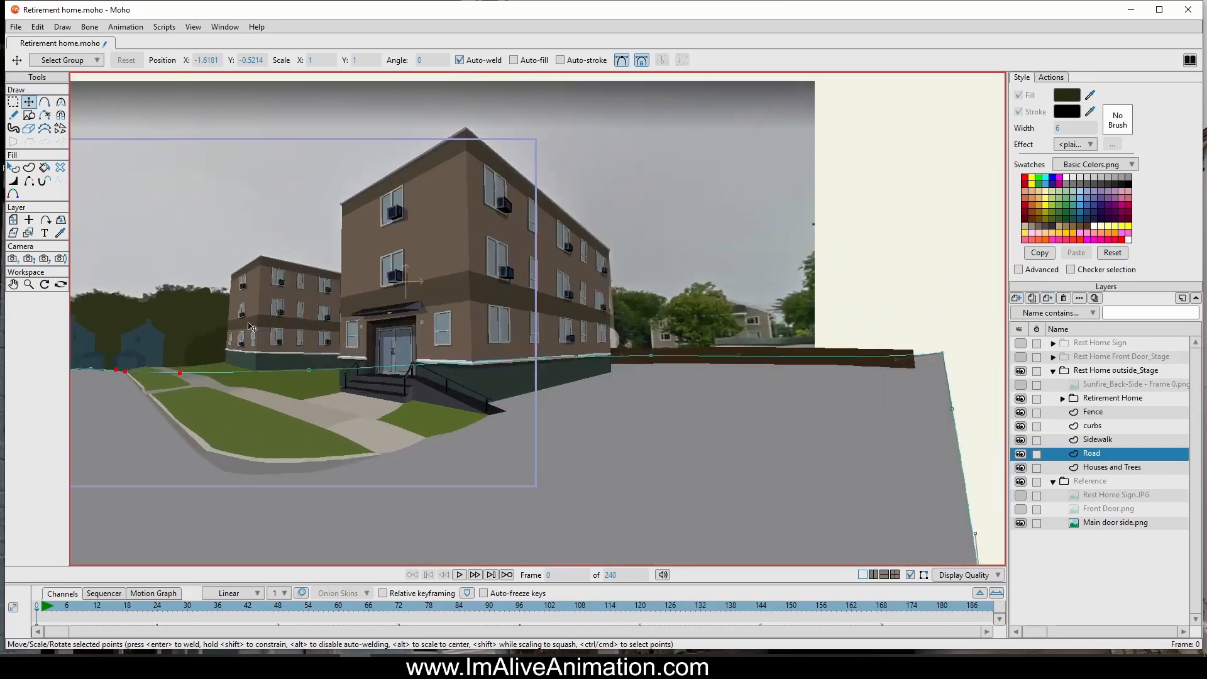
pyautogui.moveTo(351, 390); pyautogui.dragTo(458, 348)
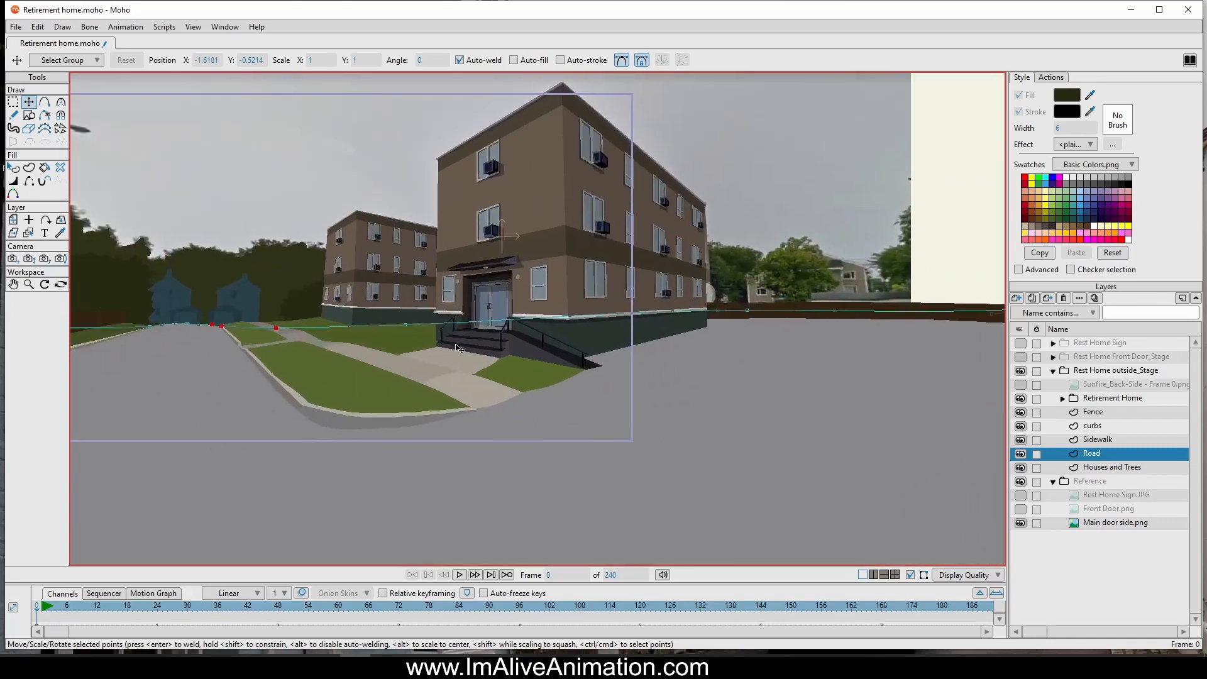
pyautogui.click(1113, 469)
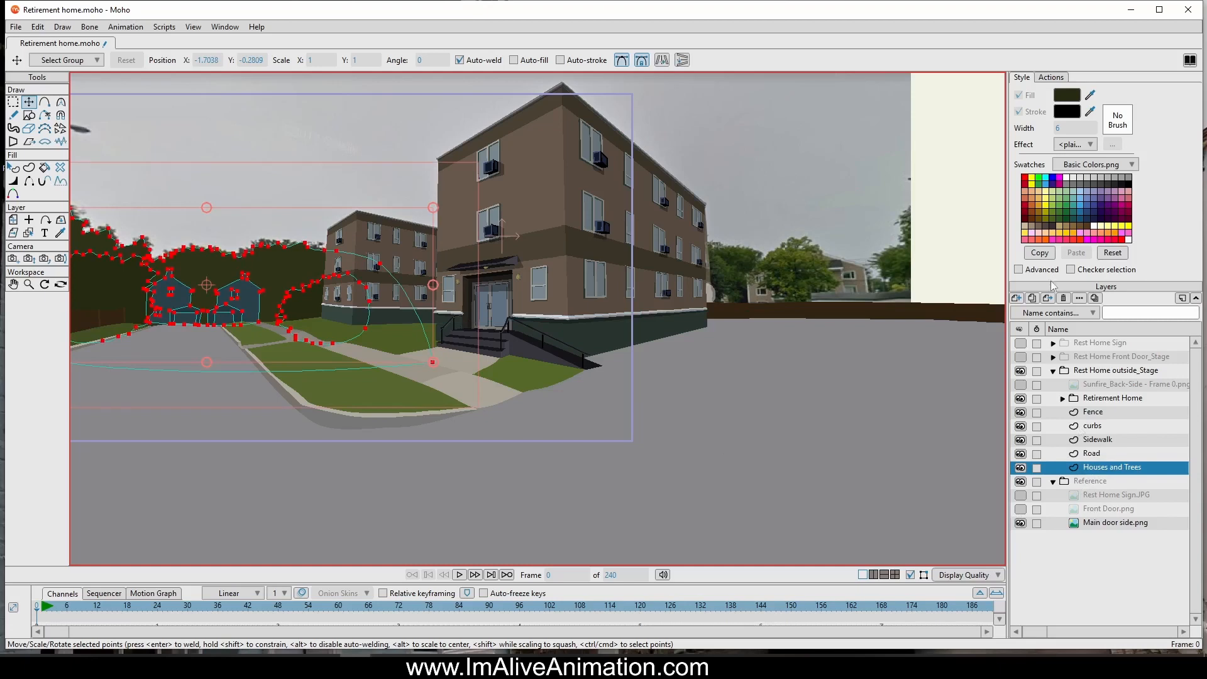
pyautogui.click(1031, 299)
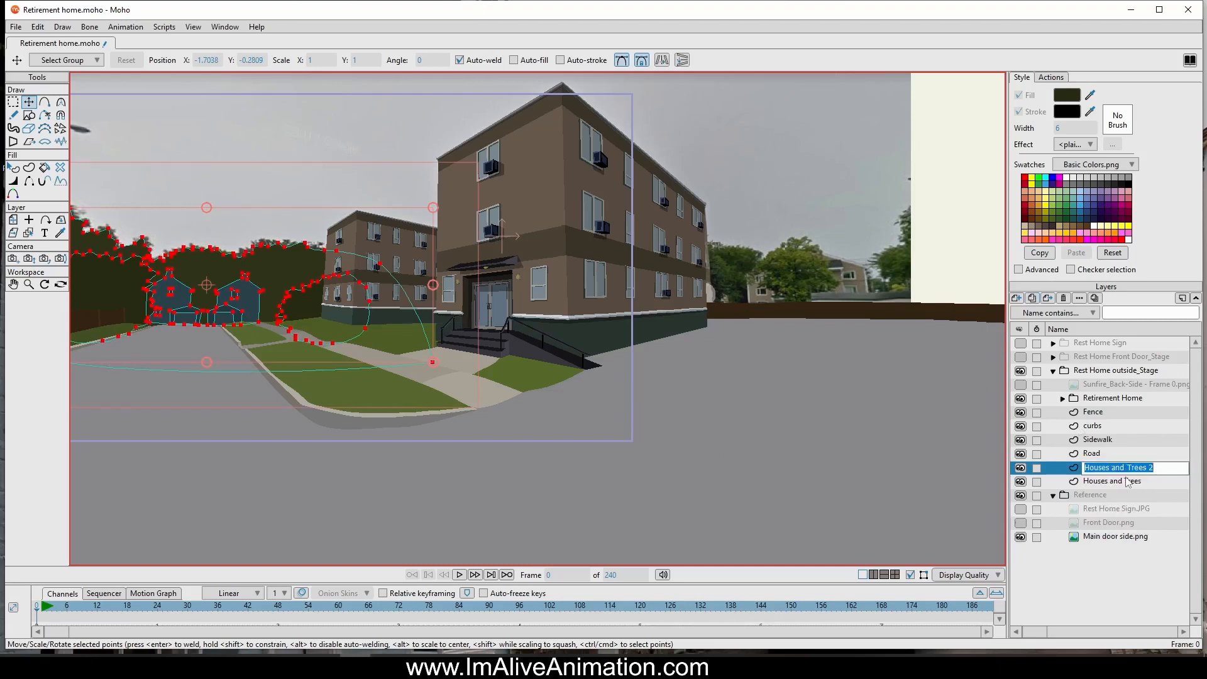
# Step: Mirror the duplicated houses and trees onto the main building's far side, and shift the small bush out past its wall
pyautogui.moveTo(174, 168); pyautogui.dragTo(247, 193)
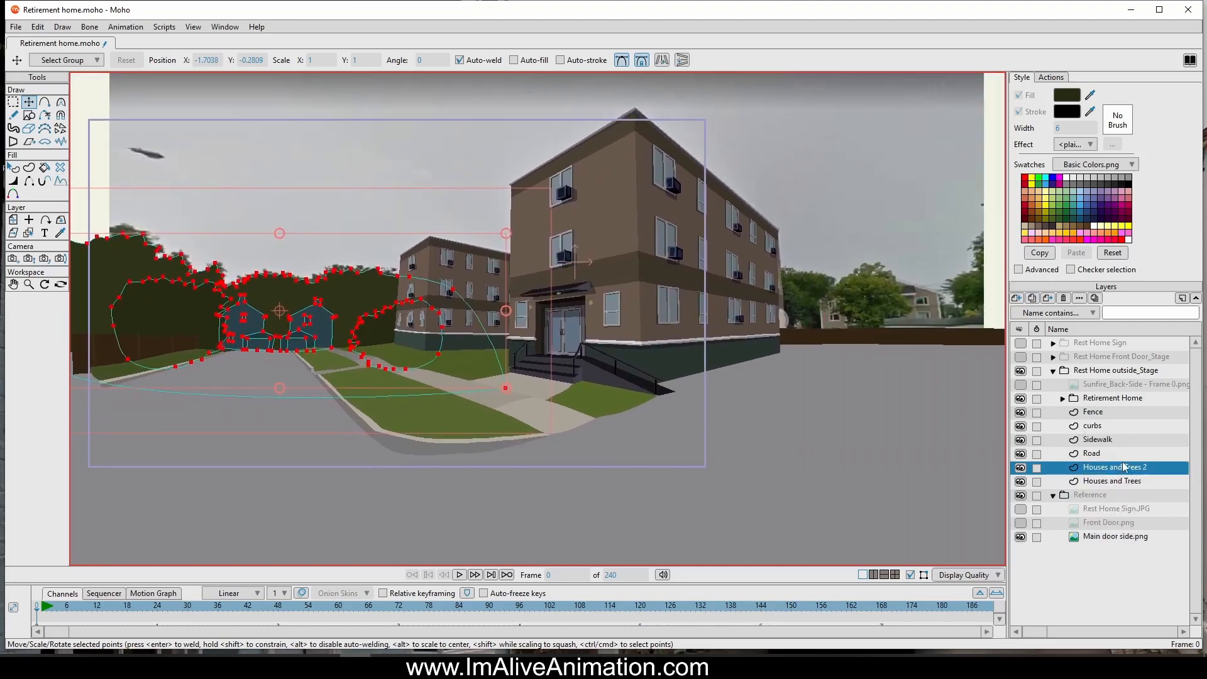
pyautogui.click(663, 61)
pyautogui.moveTo(208, 330); pyautogui.dragTo(786, 314)
pyautogui.scroll(4, 788, 316)
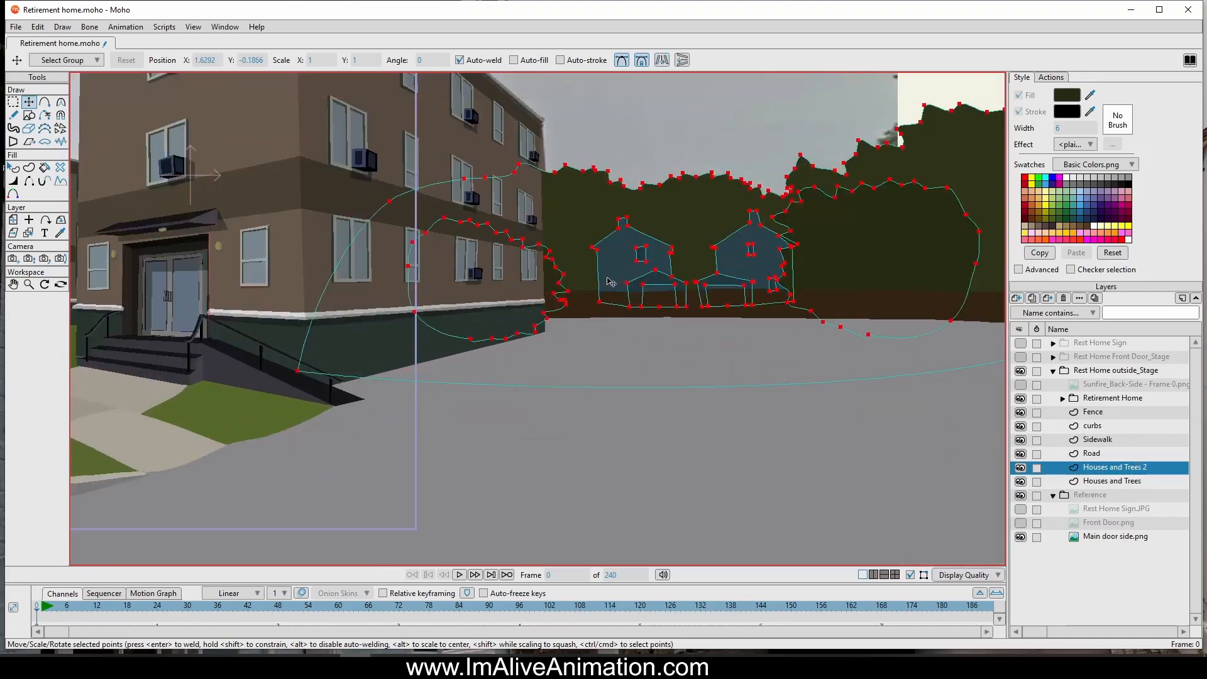
pyautogui.moveTo(601, 283); pyautogui.dragTo(548, 278)
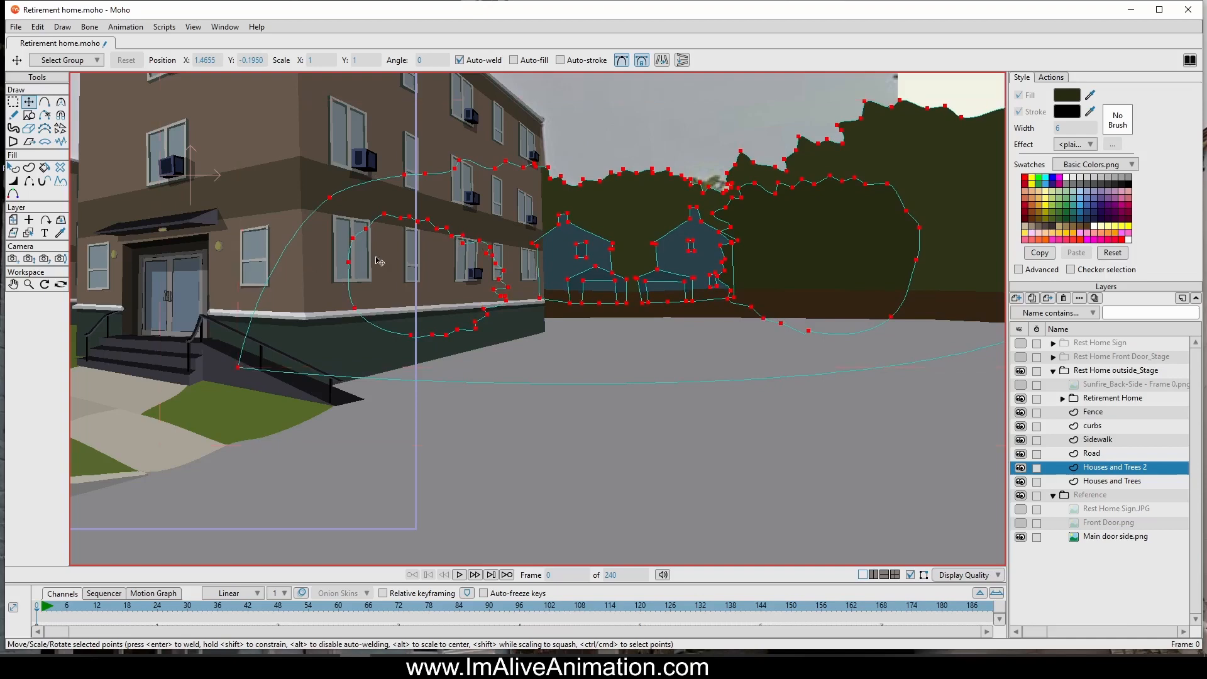
pyautogui.keyDown('ctrl'); pyautogui.click(351, 264); pyautogui.keyUp('ctrl')
pyautogui.moveTo(386, 261); pyautogui.dragTo(448, 247)
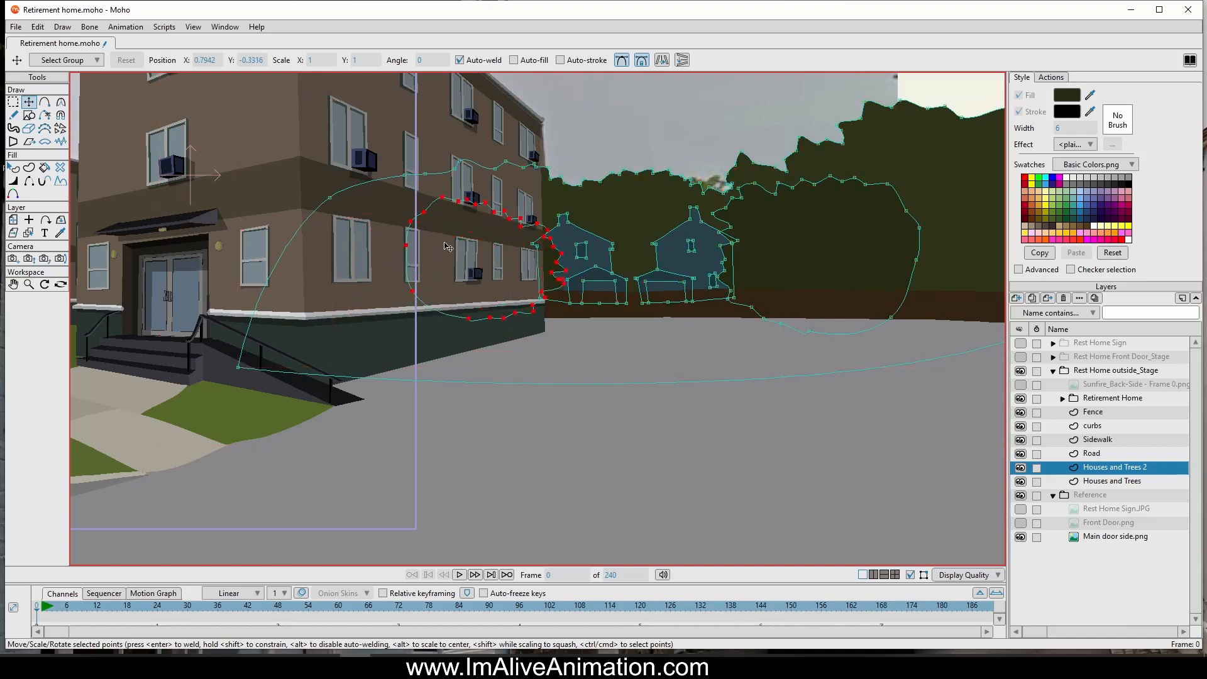
# Step: Track the camera sideways so its frame takes in the main building and the mirrored houses and trees beyond it
pyautogui.scroll(-7, 478, 258)
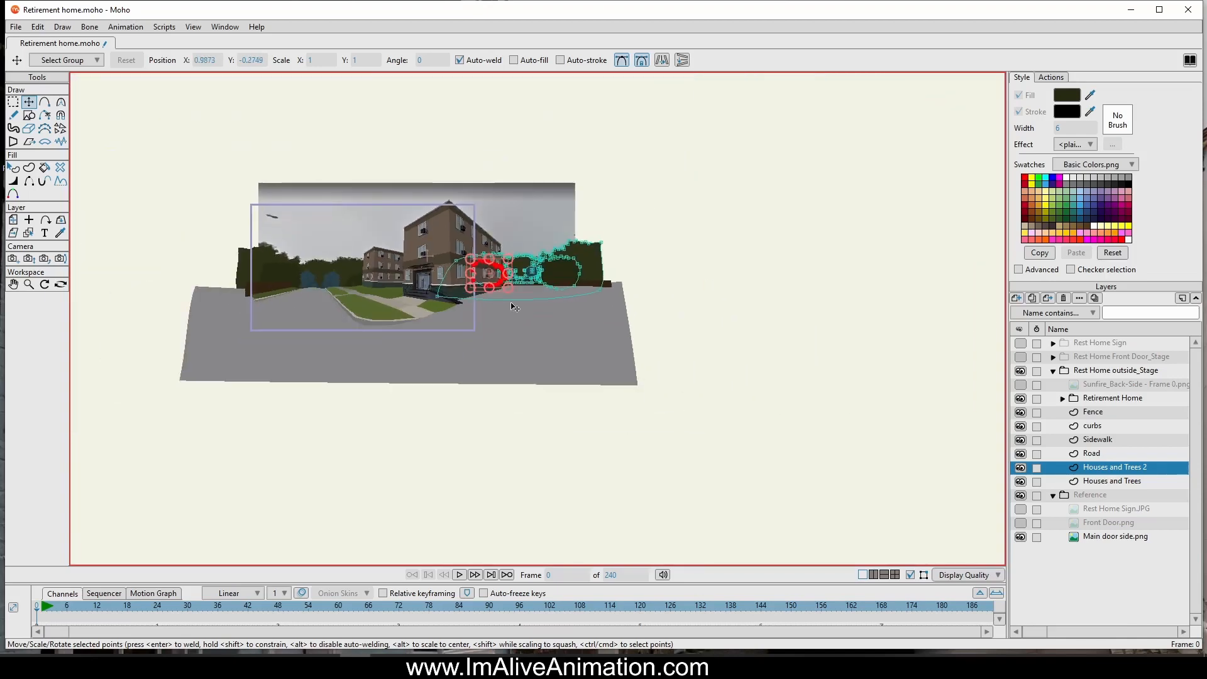
pyautogui.click(13, 258)
pyautogui.moveTo(355, 331); pyautogui.dragTo(261, 329)
# Step: Render a preview of the reframed scene, check the whole image, and close the preview
pyautogui.click(16, 26)
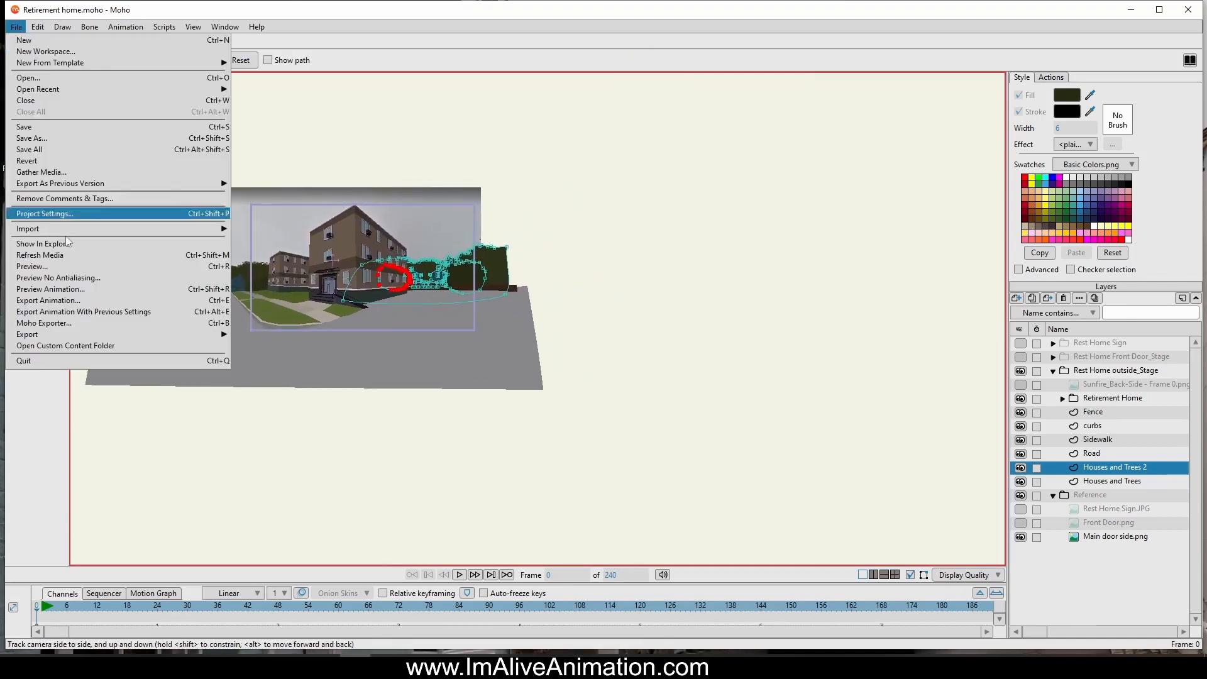
pyautogui.click(73, 267)
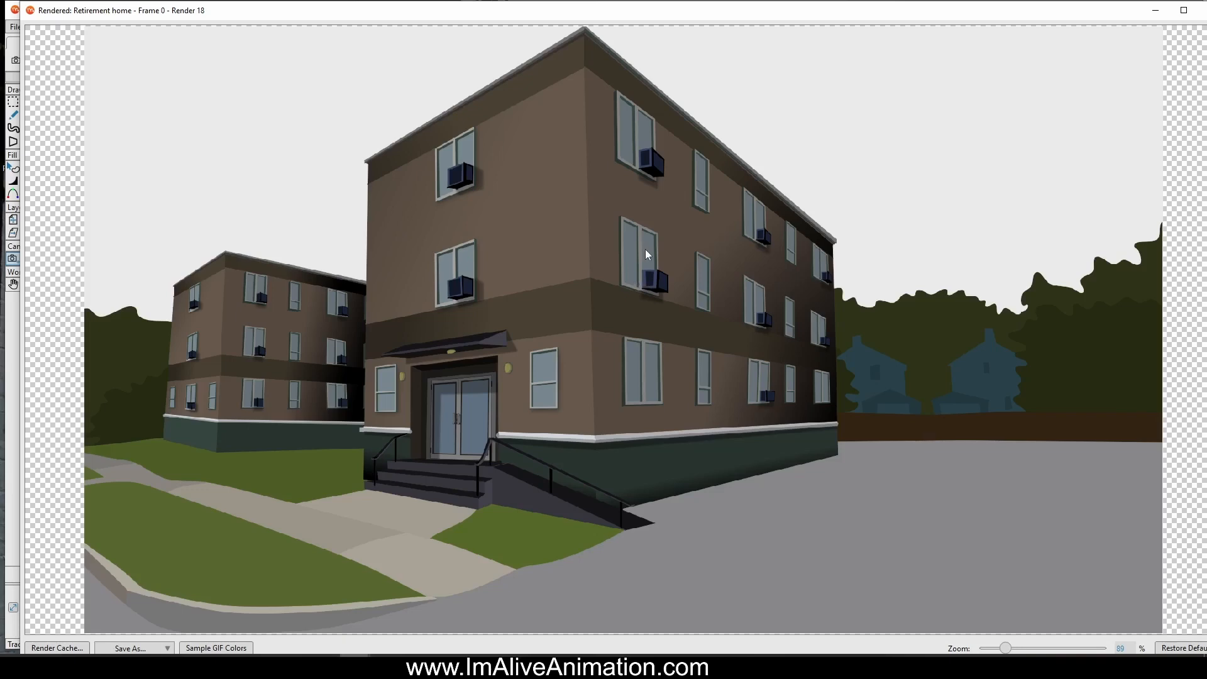
pyautogui.scroll(-2, 636, 248)
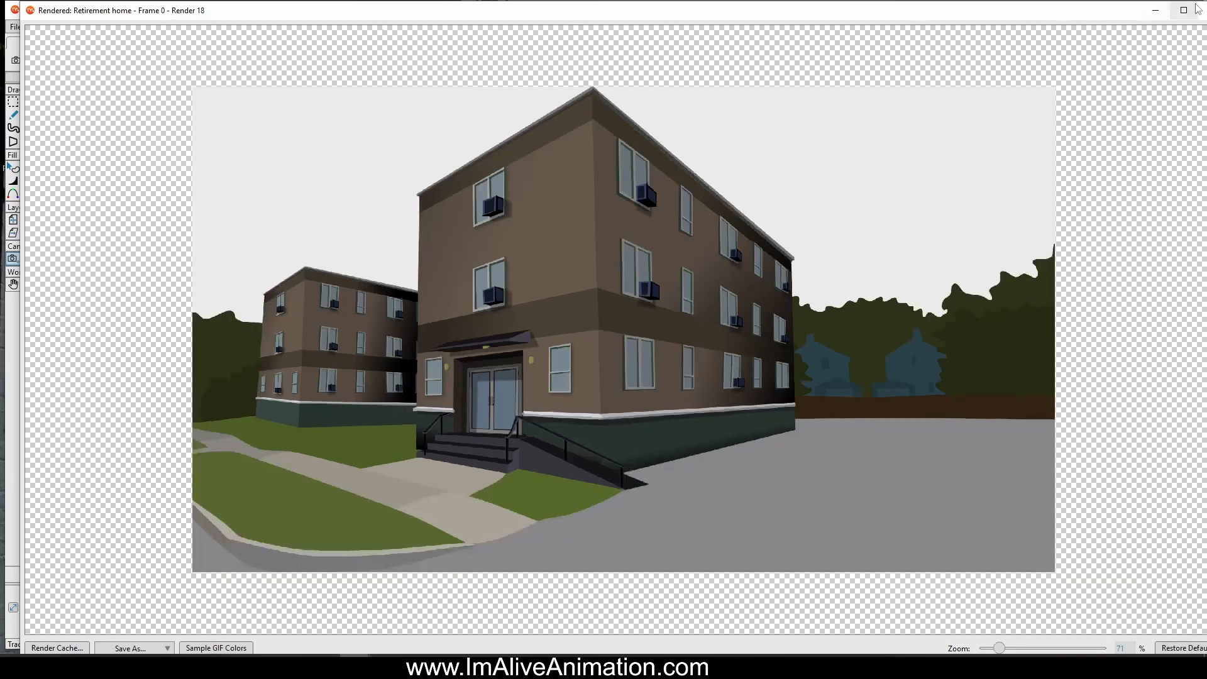
pyautogui.doubleClick(32, 12)
# Step: Create a vector layer beneath Houses and Trees and name it Sky
pyautogui.scroll(5, 213, 280)
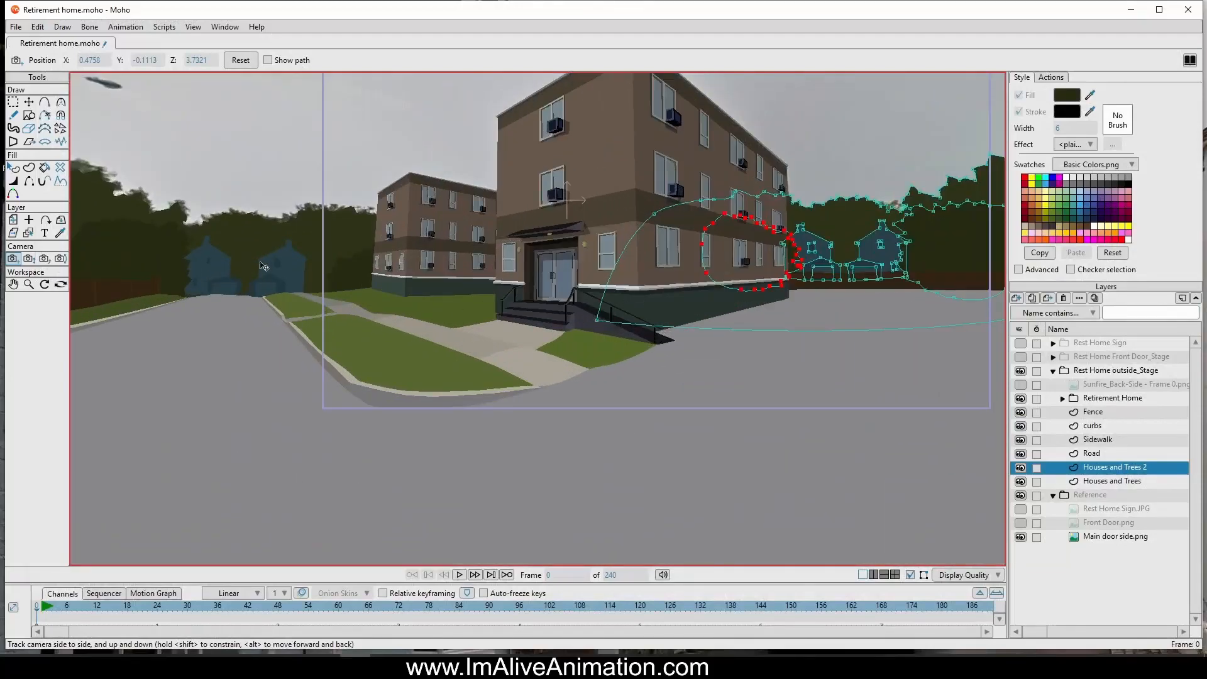
pyautogui.scroll(-3, 375, 259)
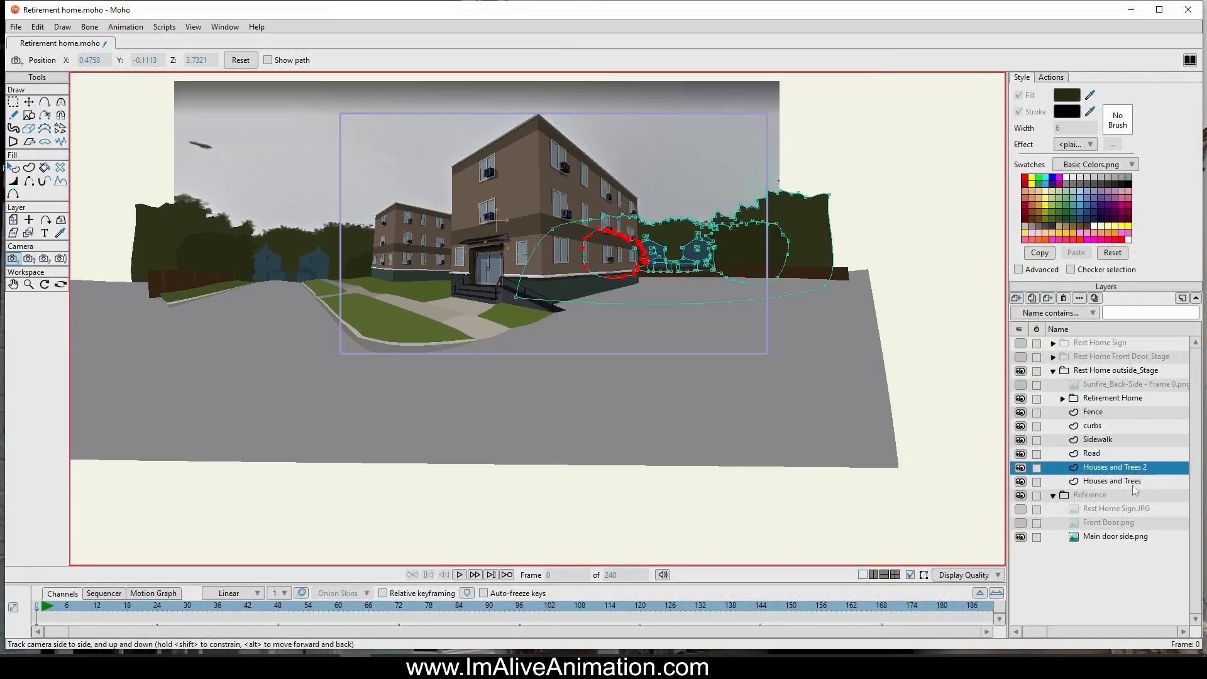
pyautogui.click(1113, 483)
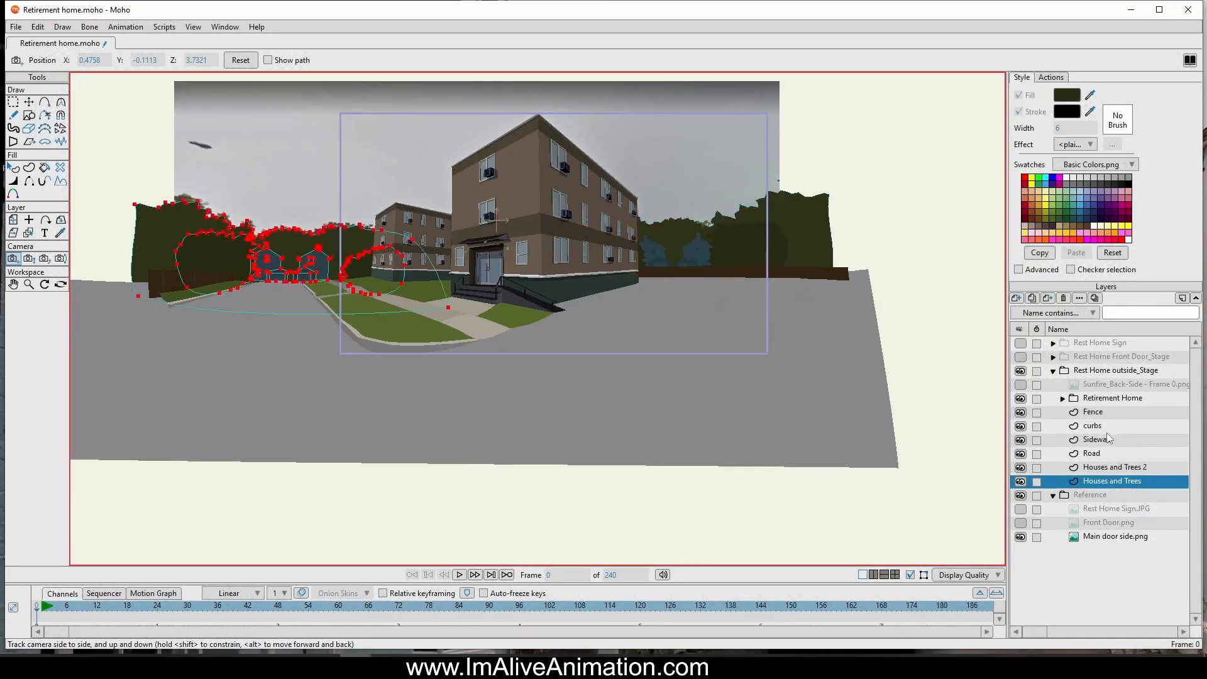
pyautogui.click(1016, 298)
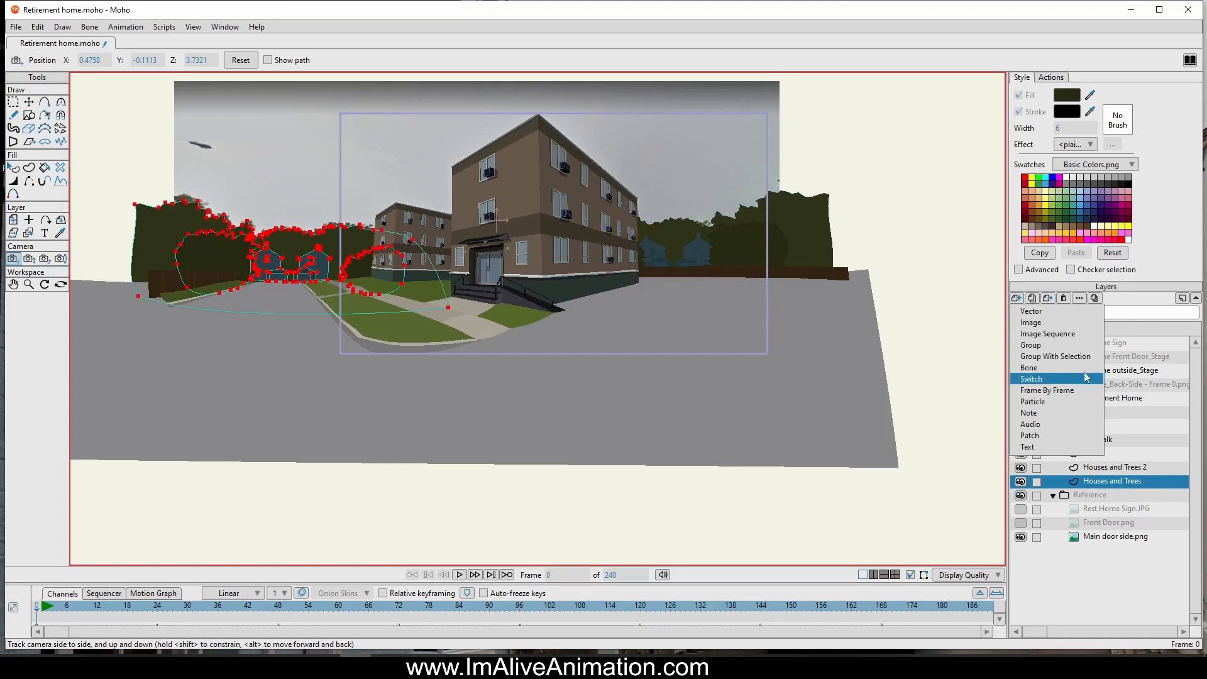
pyautogui.click(1031, 313)
pyautogui.moveTo(1109, 484); pyautogui.dragTo(1114, 503)
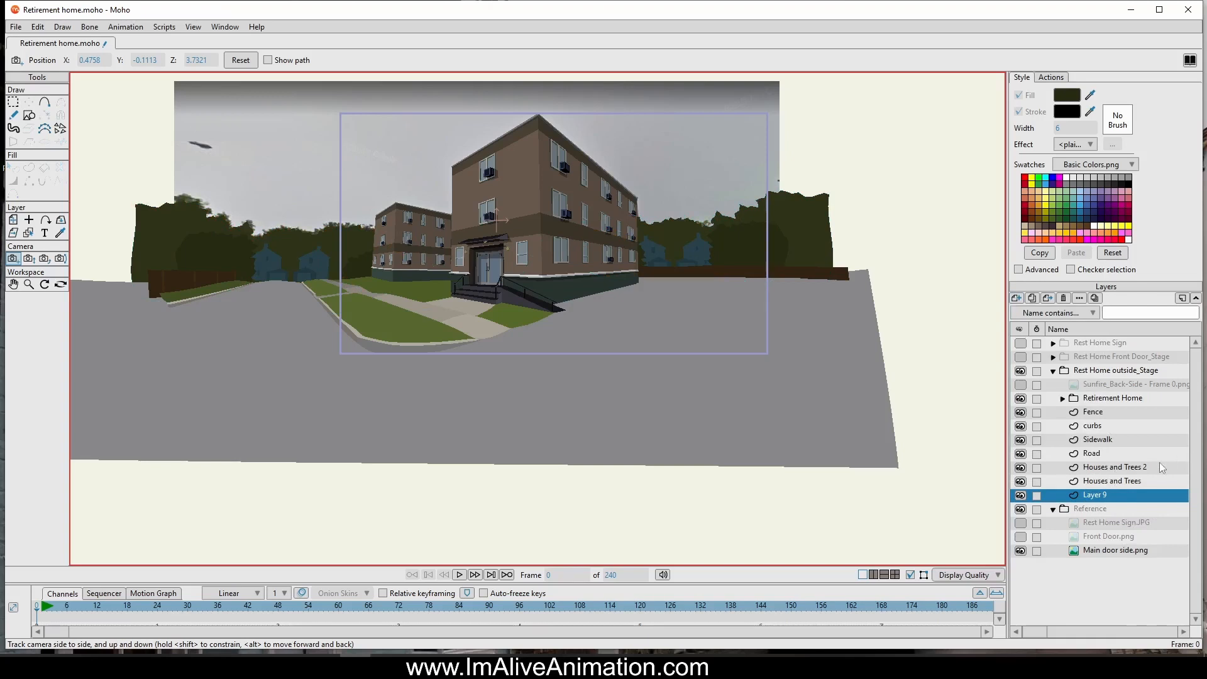
pyautogui.doubleClick(1137, 498)
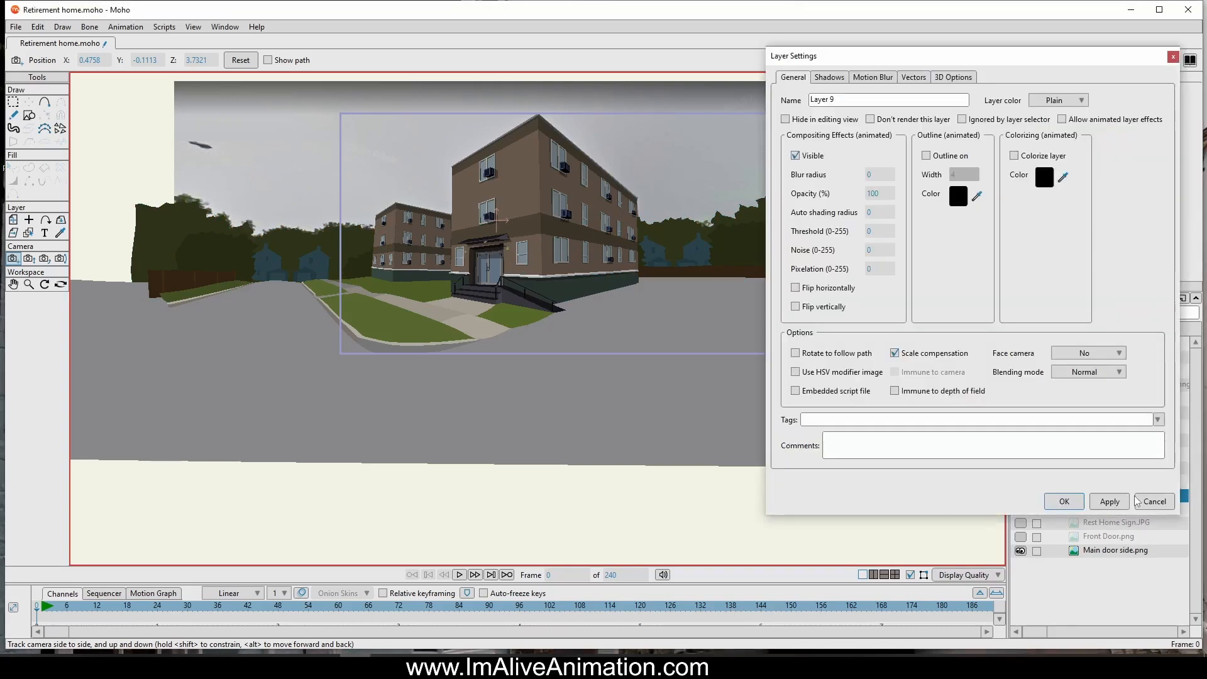
pyautogui.moveTo(861, 97); pyautogui.dragTo(731, 93)
pyautogui.write('Sky')
pyautogui.press('Return')
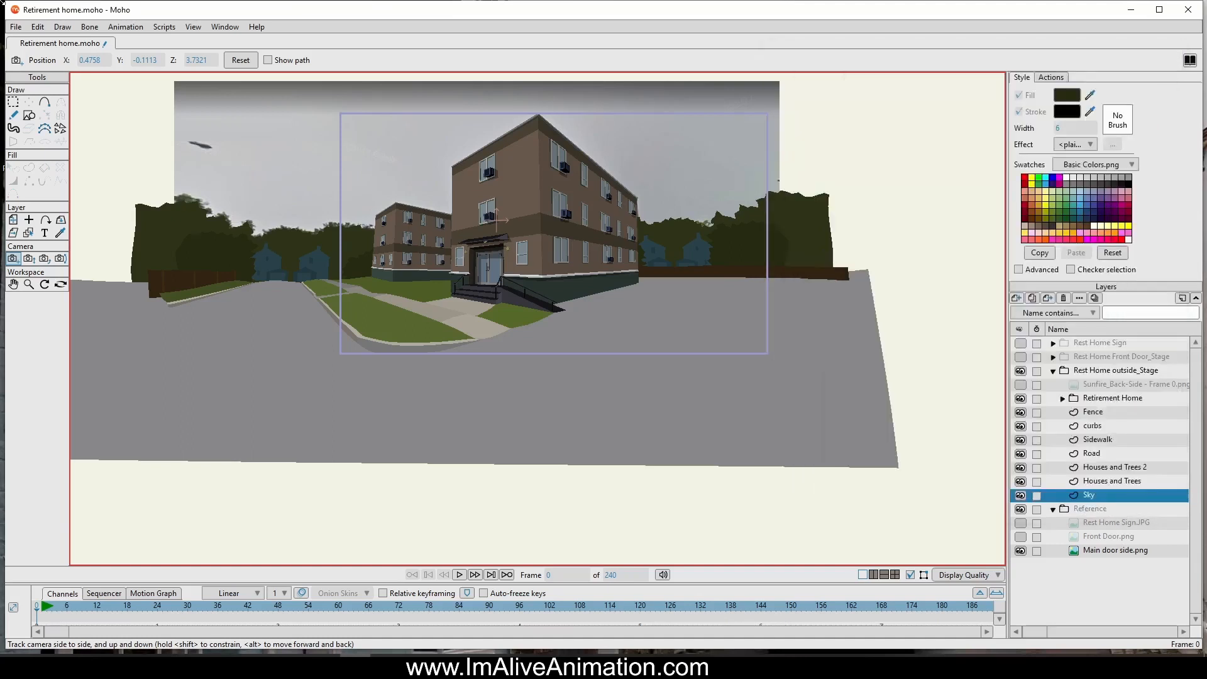
# Step: Draw a wide rectangle behind the whole scene on the Sky layer and make it a filled shape without stroke
pyautogui.click(28, 115)
pyautogui.scroll(-3, 234, 207)
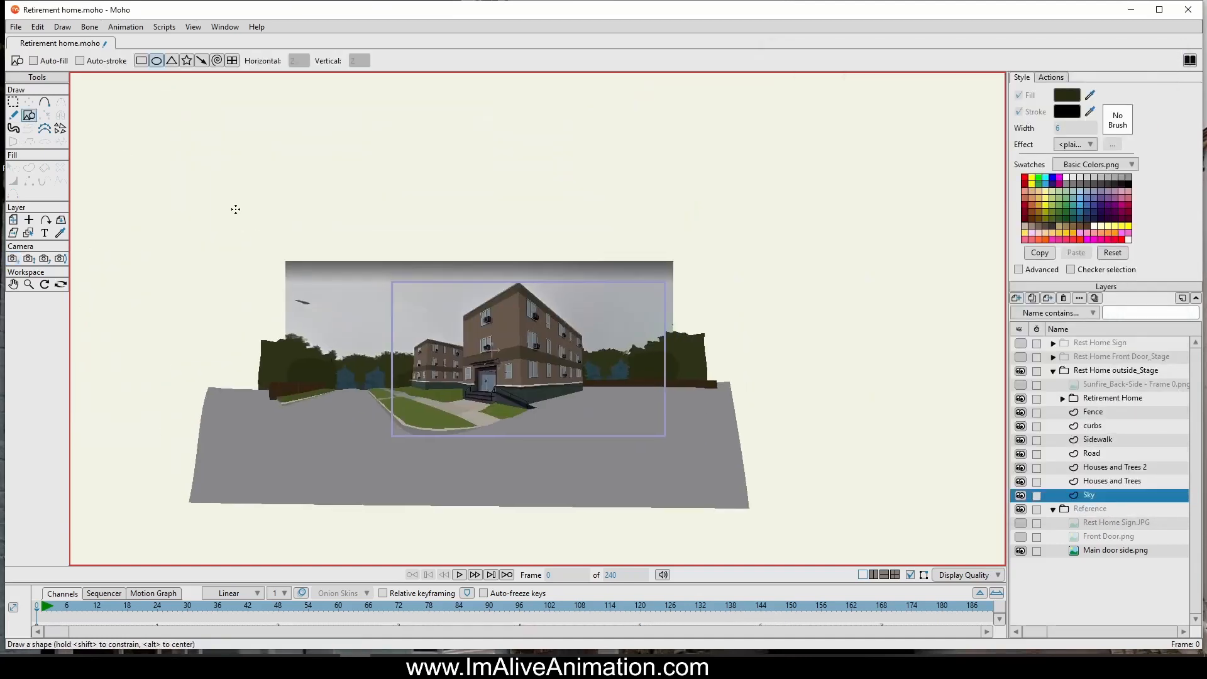
pyautogui.moveTo(174, 175); pyautogui.dragTo(729, 472)
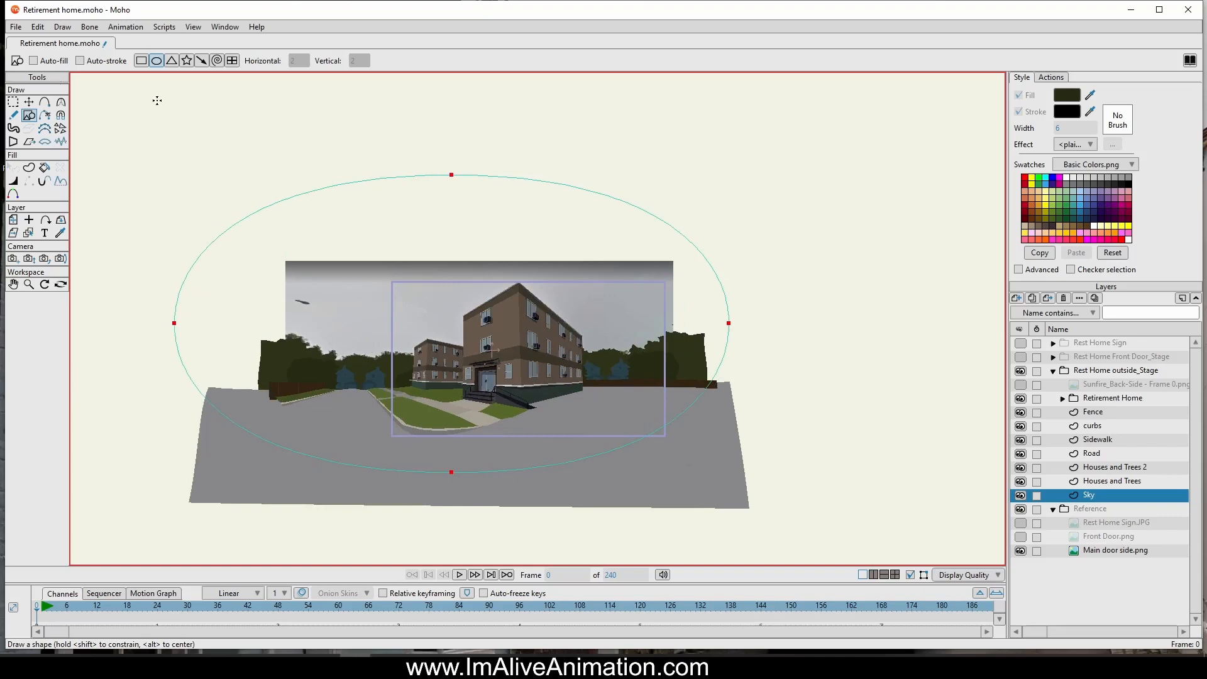
pyautogui.click(142, 61)
pyautogui.moveTo(183, 187); pyautogui.dragTo(777, 408)
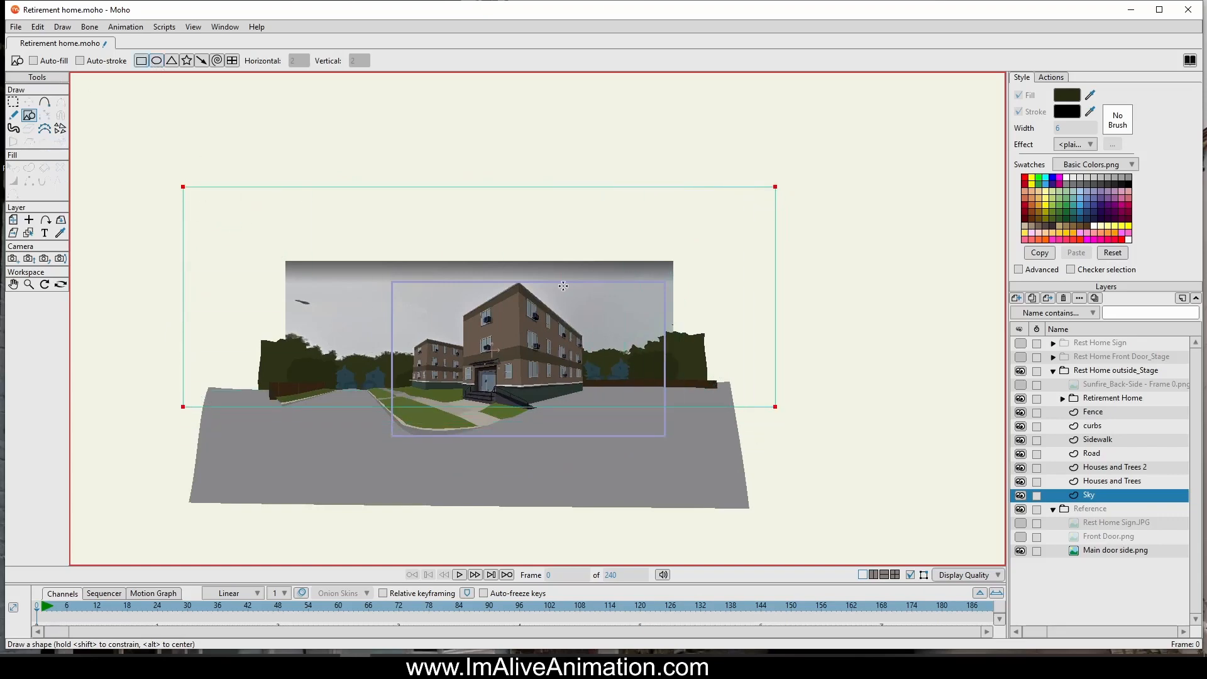
pyautogui.press('u')
pyautogui.click(143, 60)
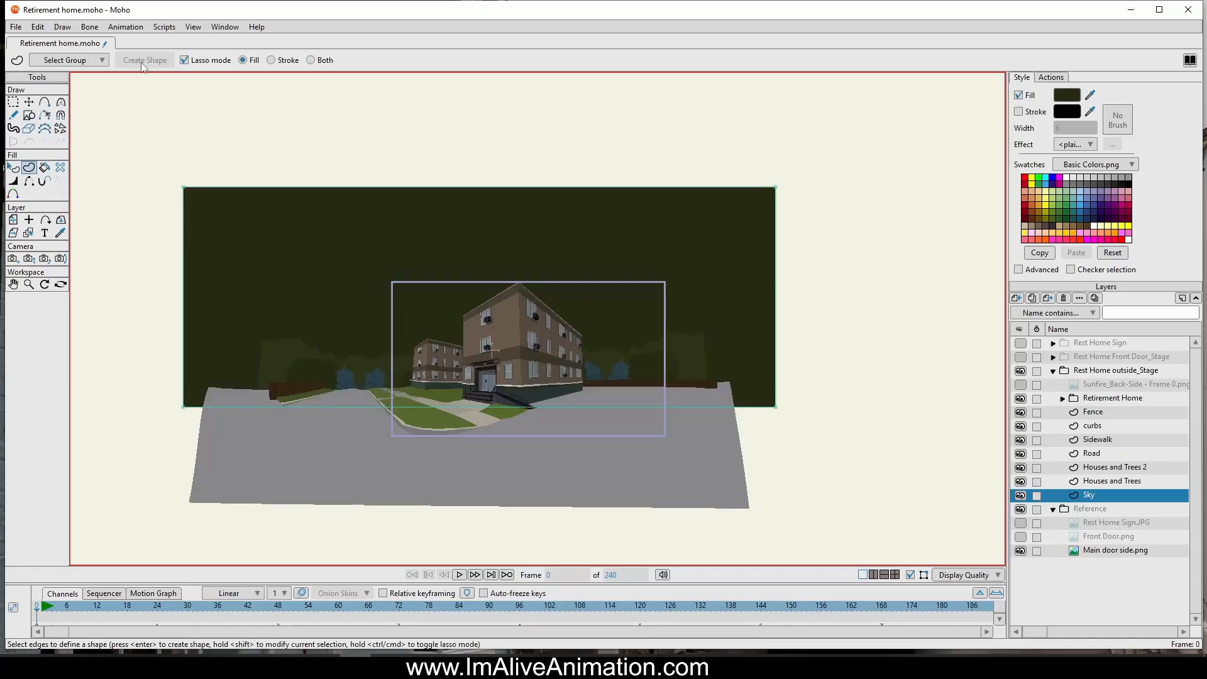
# Step: Change the sky rectangle's fill to a pale blue, about CAE1EF
pyautogui.scroll(4, 489, 335)
pyautogui.scroll(-1, 489, 336)
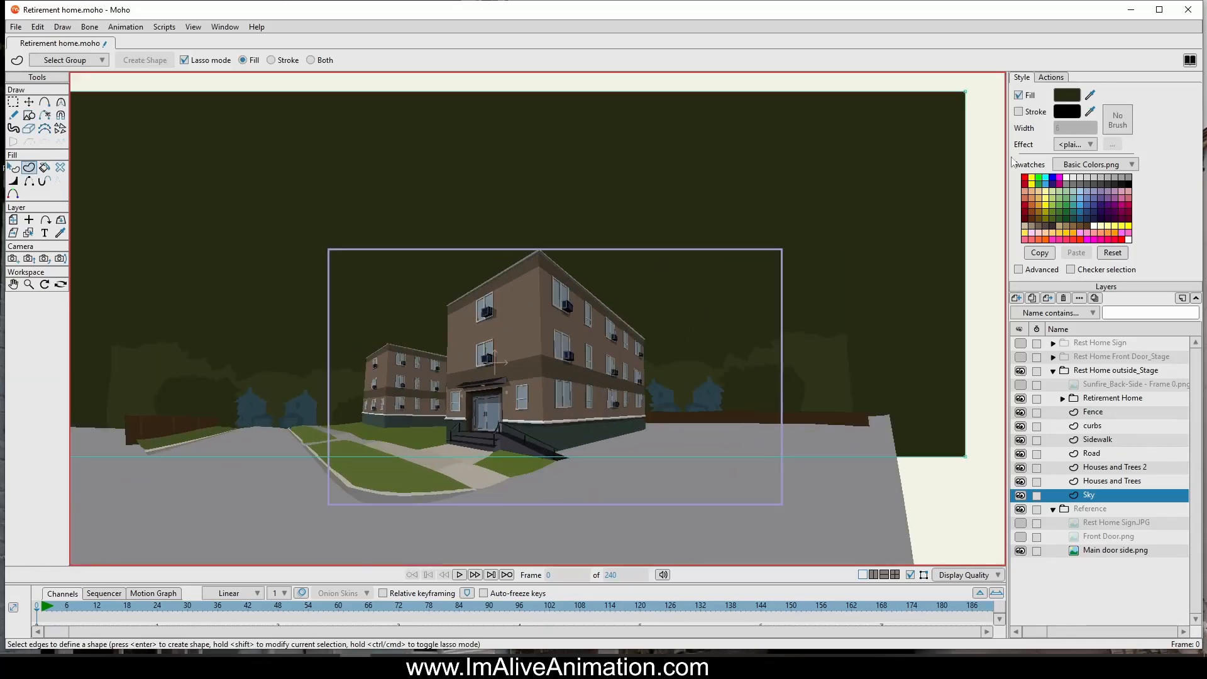
pyautogui.click(1079, 196)
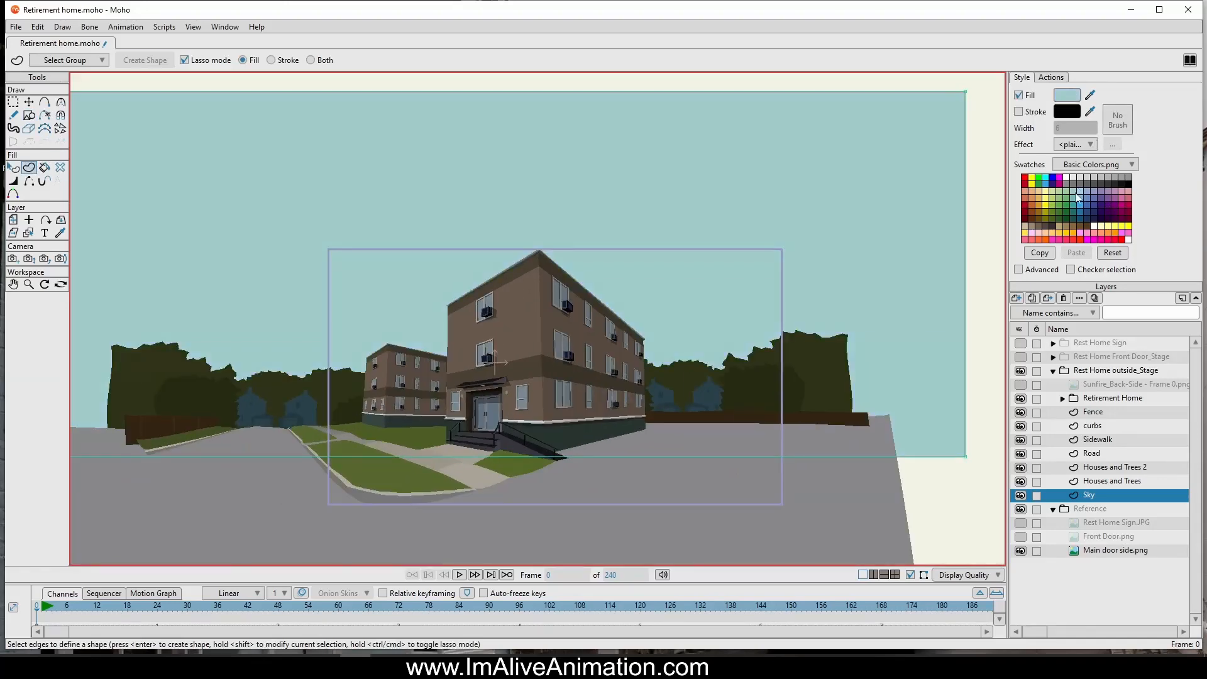
pyautogui.click(1081, 200)
pyautogui.click(1078, 206)
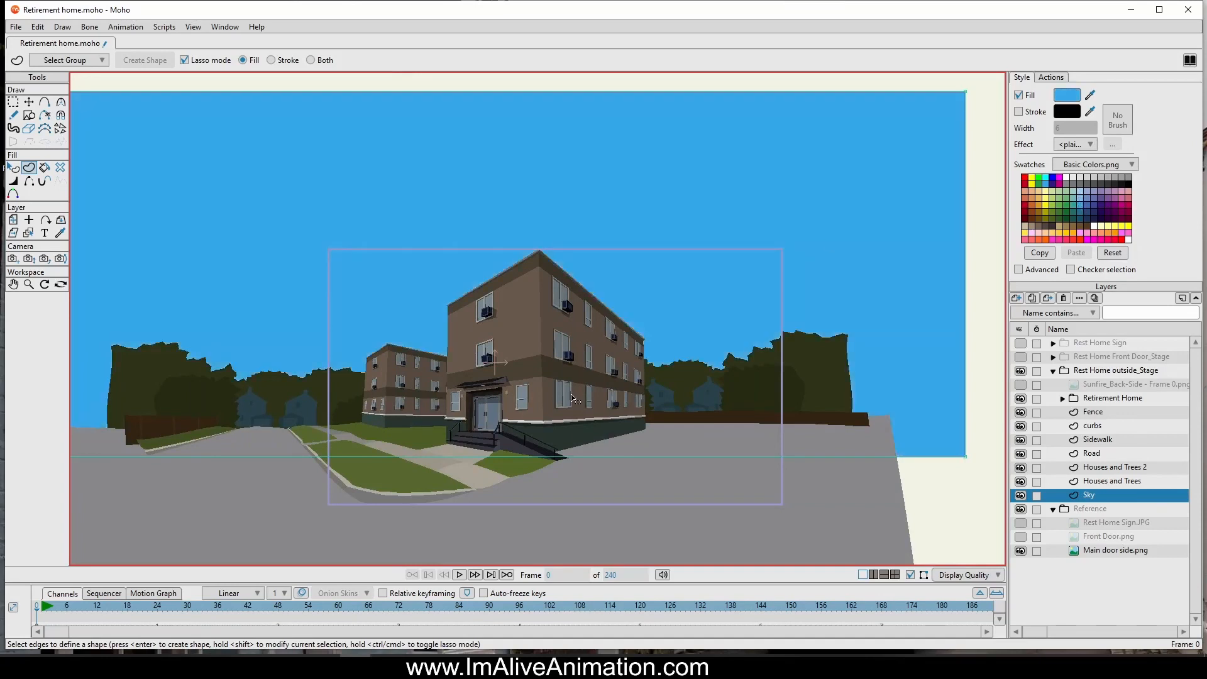
pyautogui.scroll(-4, 574, 398)
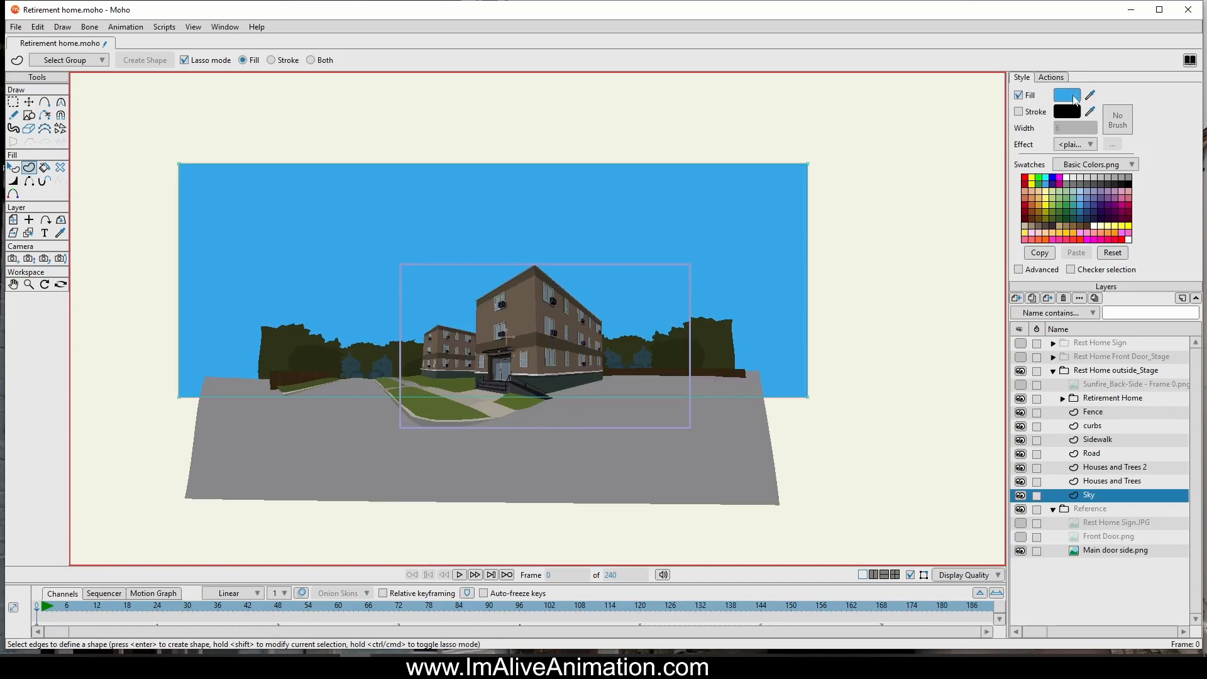
pyautogui.click(1074, 99)
pyautogui.moveTo(958, 142); pyautogui.dragTo(869, 138)
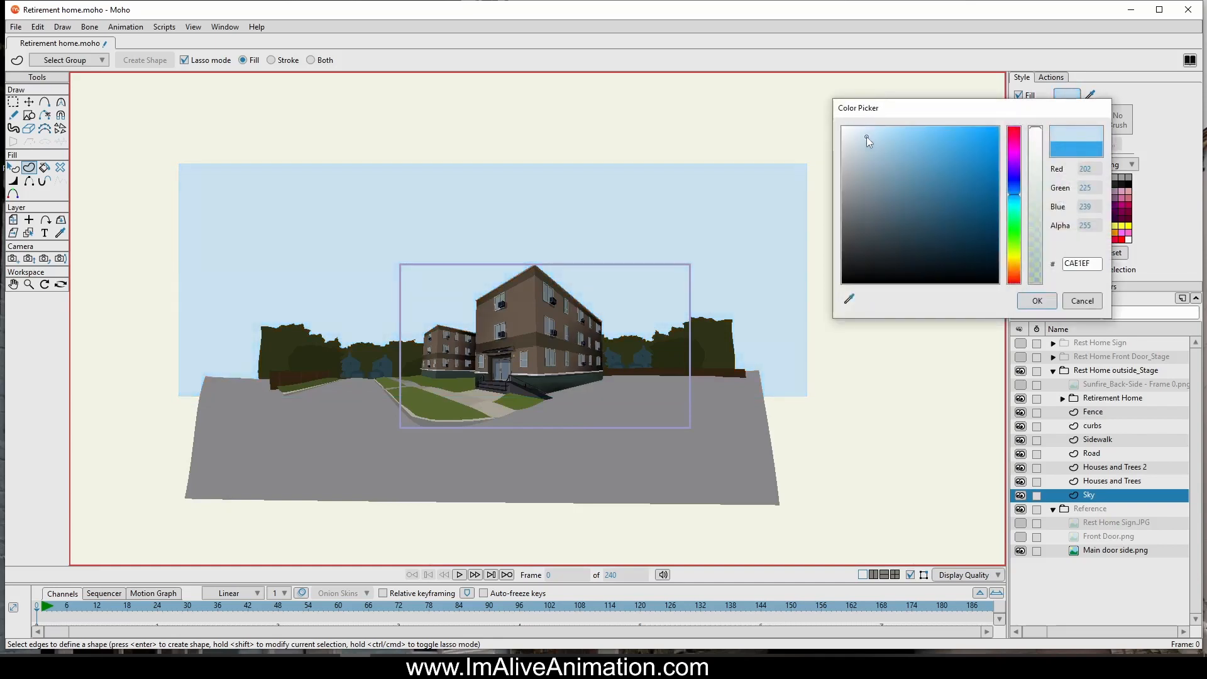
pyautogui.click(1038, 300)
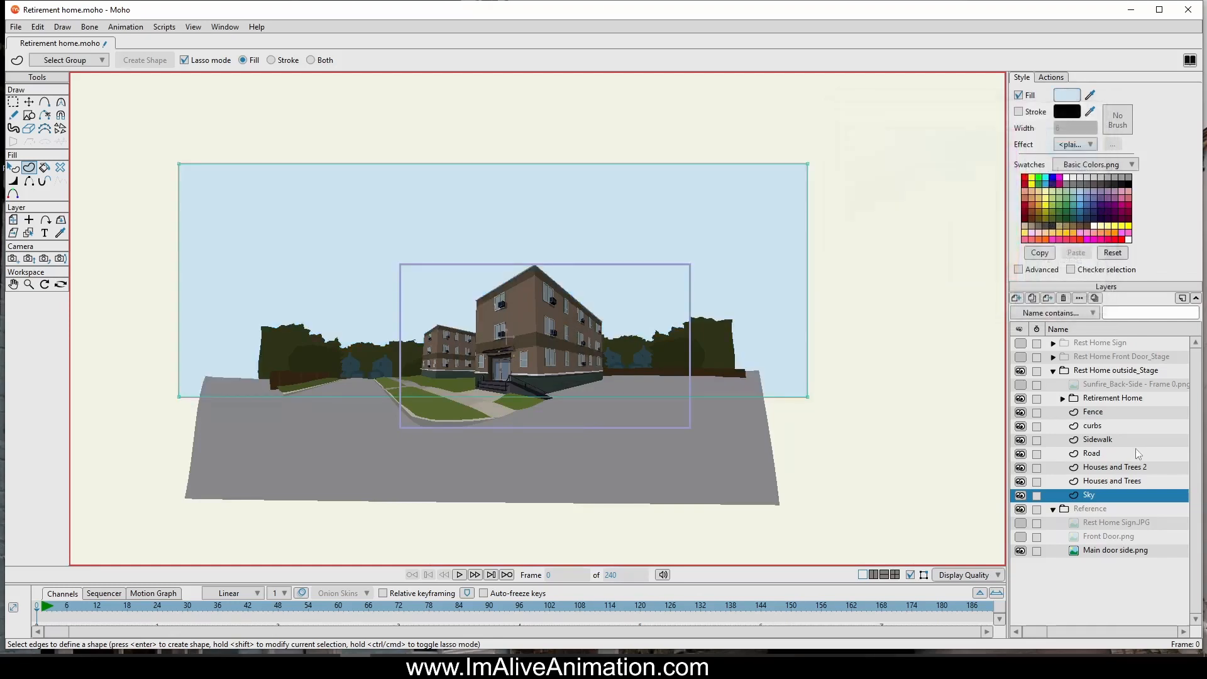
# Step: Show the Sunfire_Back-Side car image layer and render a preview of the scene
pyautogui.click(1022, 385)
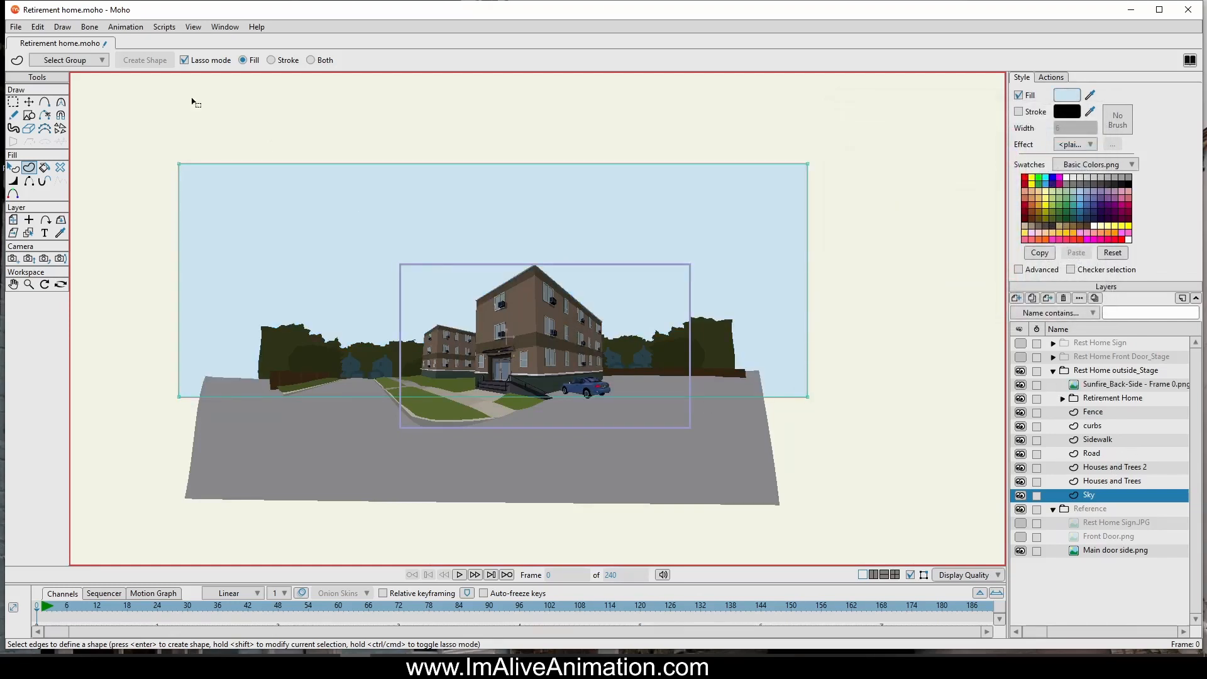
pyautogui.click(14, 26)
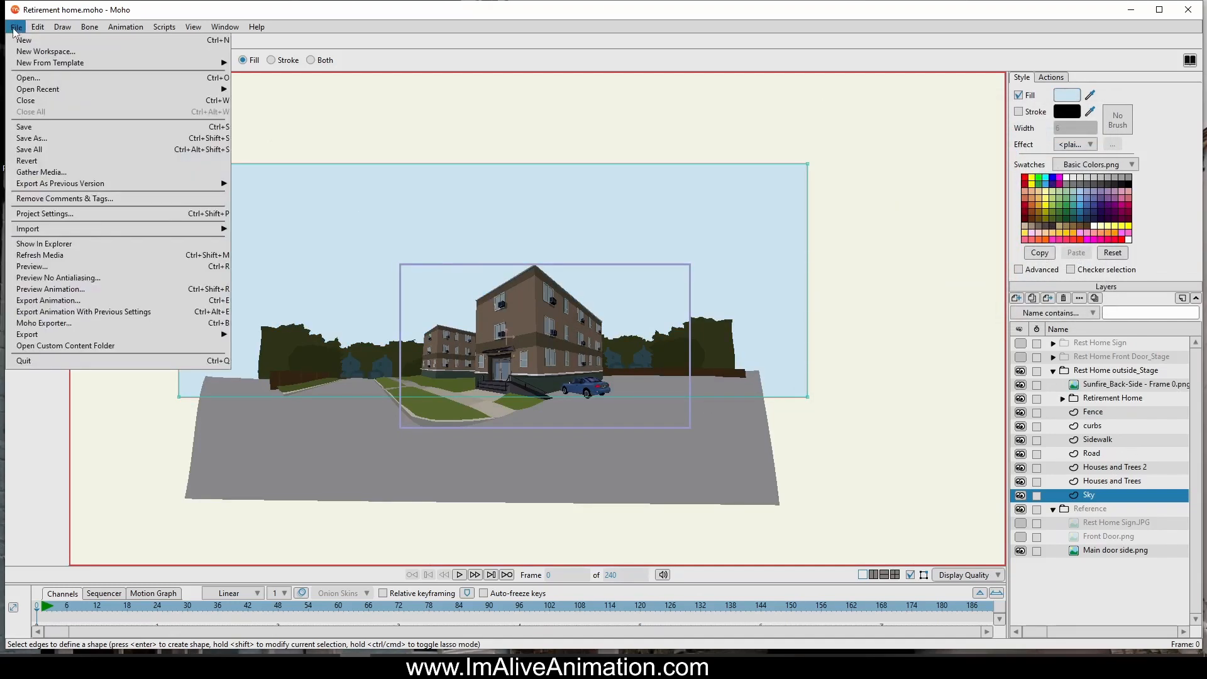
pyautogui.click(54, 265)
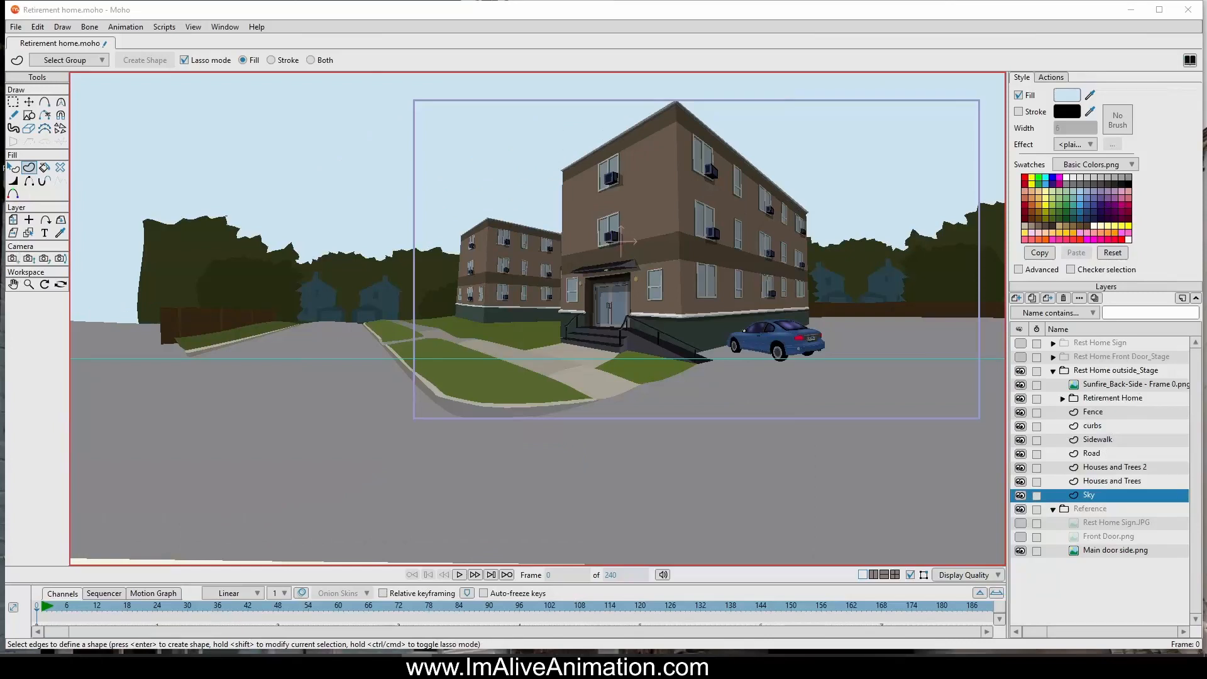
# Step: Examine the composed scene around the buildings, lawn, road, parked car and background trees
pyautogui.scroll(-2, 913, 340)
pyautogui.moveTo(876, 317); pyautogui.dragTo(727, 328)
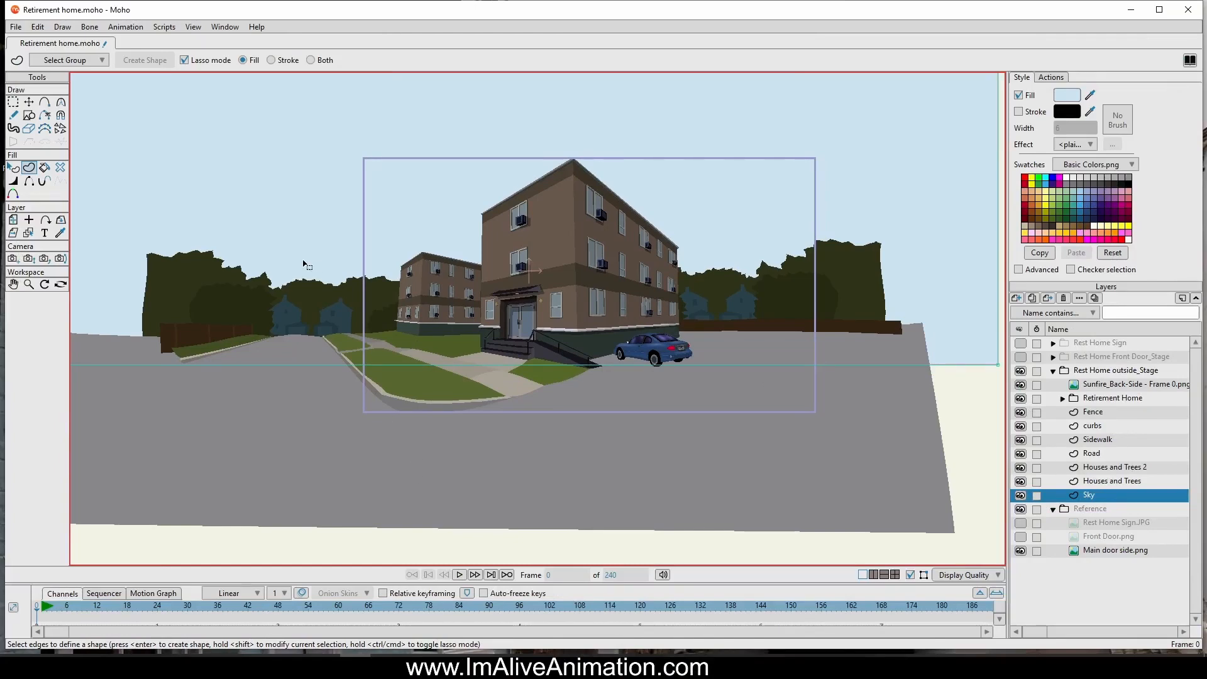
pyautogui.moveTo(537, 442)
pyautogui.mouseDown()
pyautogui.moveTo(533, 470)
pyautogui.moveTo(542, 450)
pyautogui.mouseUp()
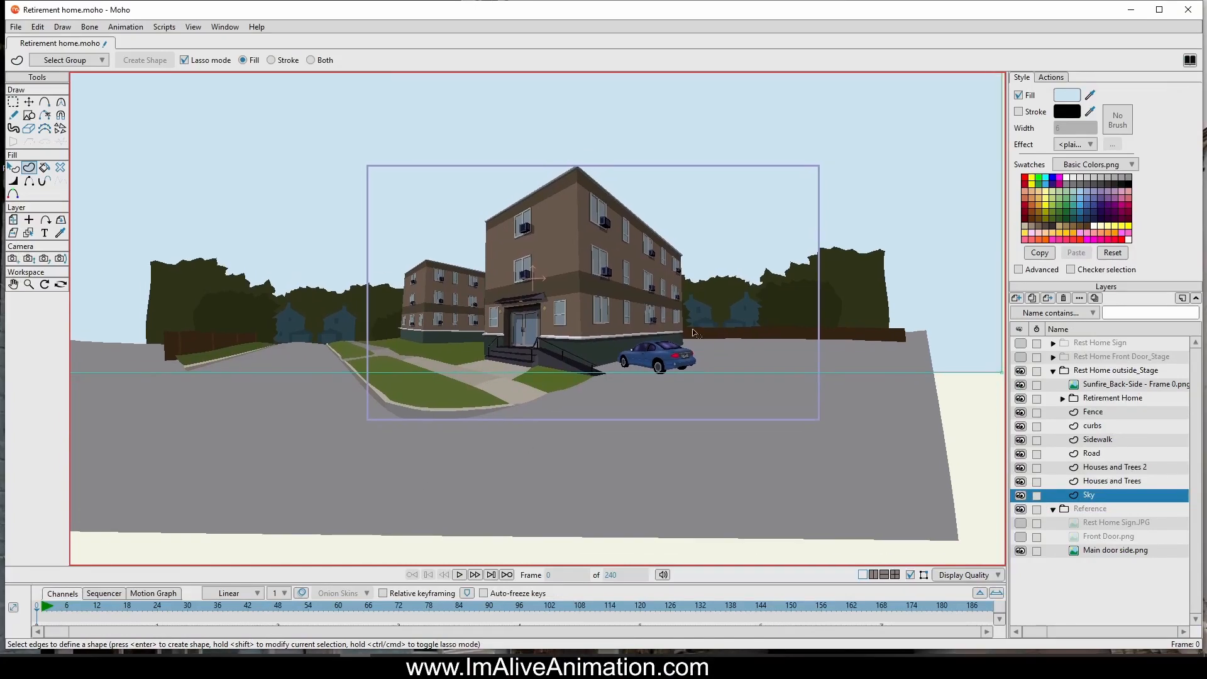
pyautogui.scroll(4, 732, 312)
pyautogui.scroll(-2, 156, 299)
pyautogui.moveTo(155, 299); pyautogui.dragTo(356, 293)
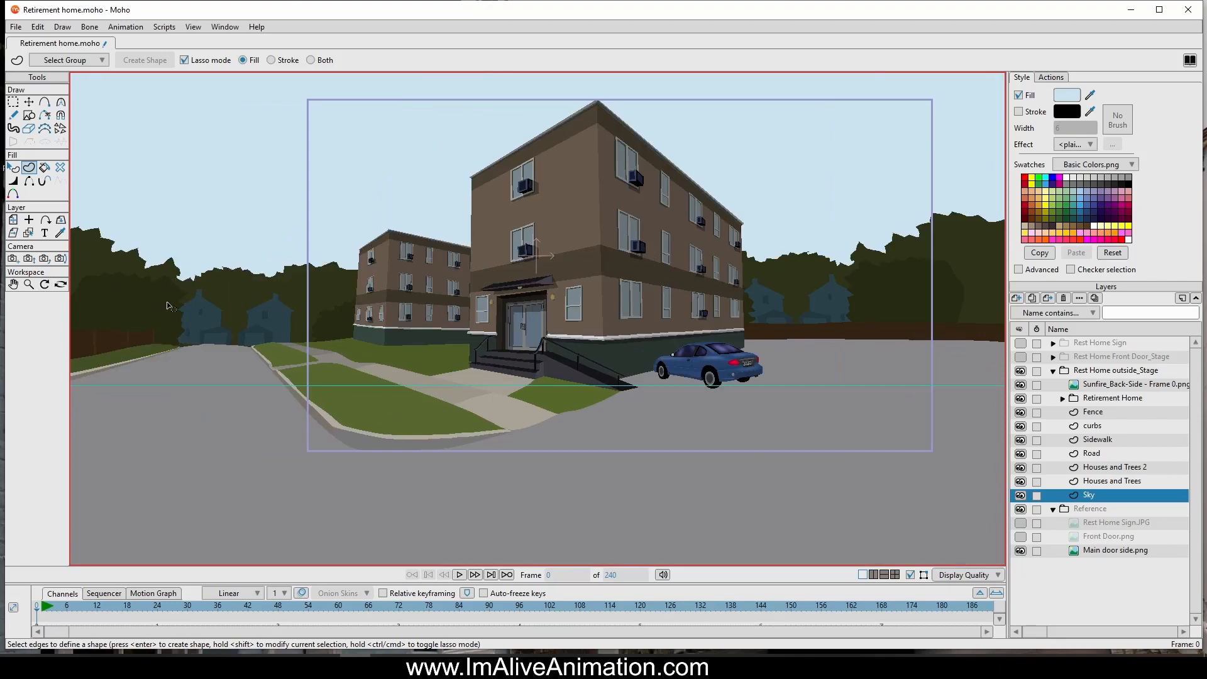
pyautogui.scroll(4, 167, 306)
pyautogui.scroll(-4, 345, 328)
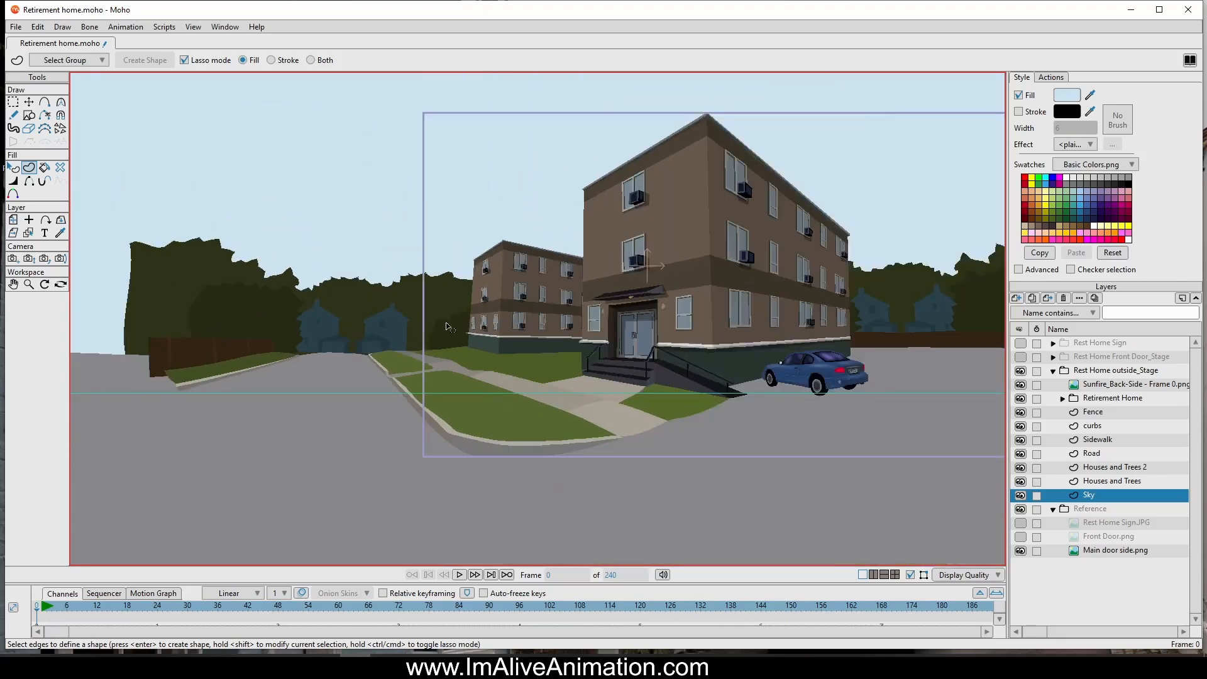
pyautogui.moveTo(544, 377); pyautogui.dragTo(472, 365)
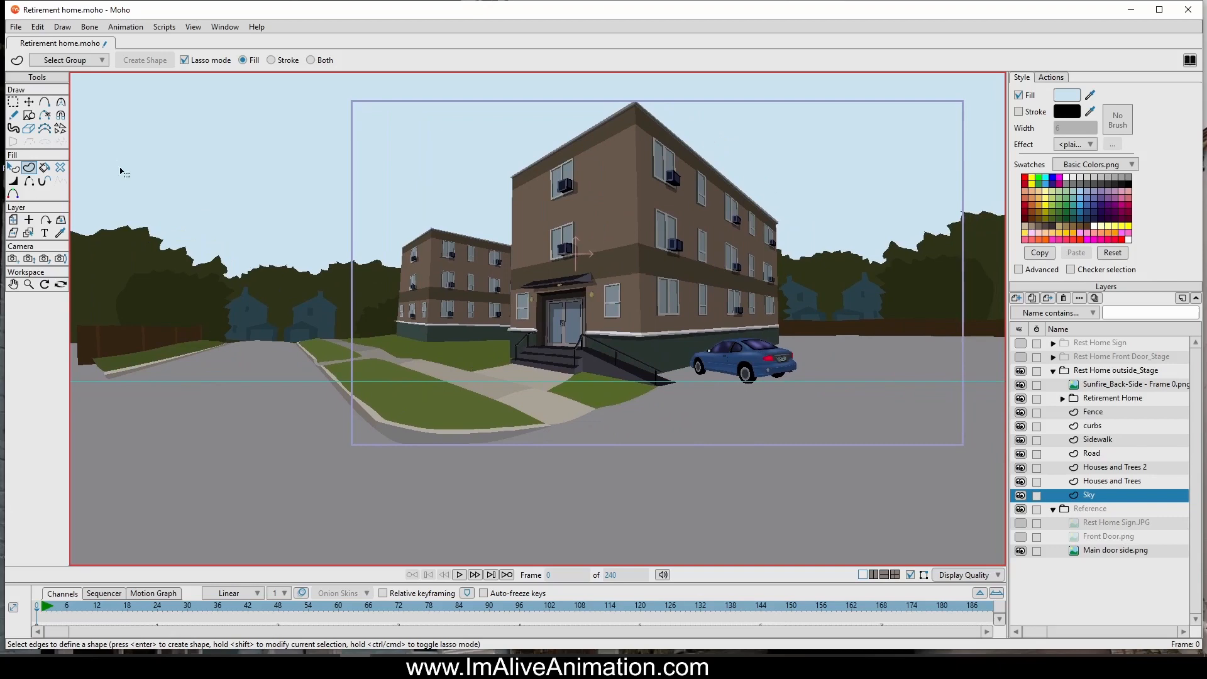
pyautogui.click(14, 168)
pyautogui.scroll(2, 560, 441)
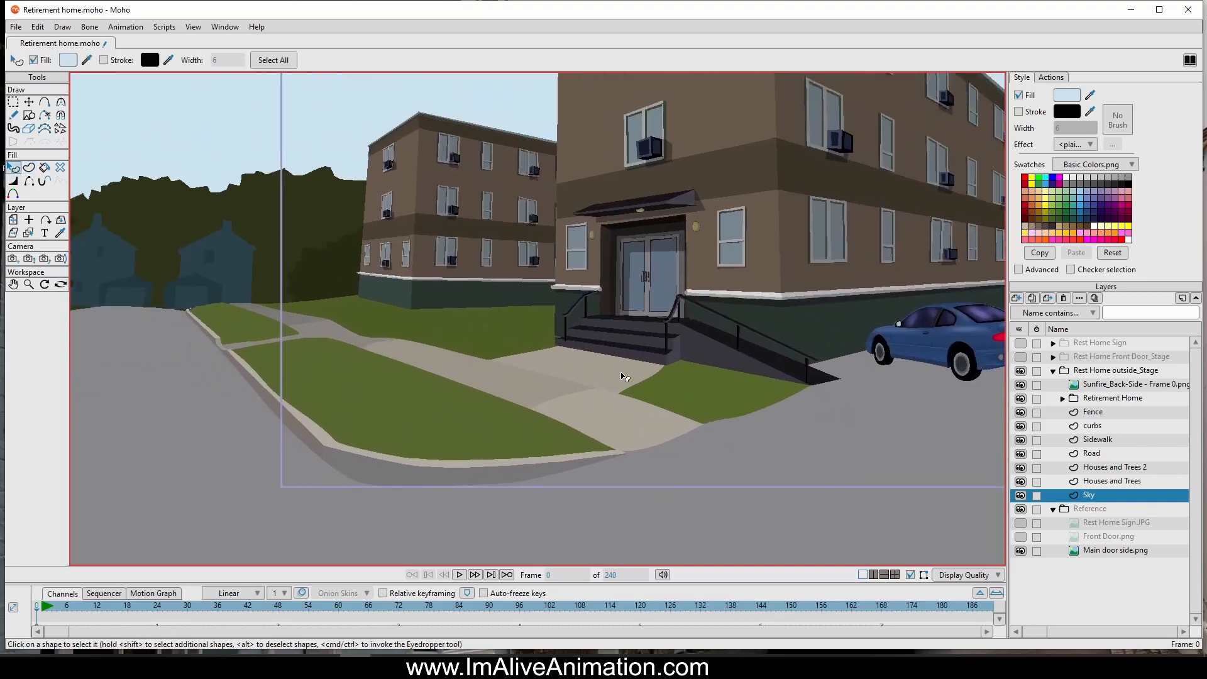
pyautogui.moveTo(726, 344); pyautogui.dragTo(659, 293)
pyautogui.scroll(-2, 651, 294)
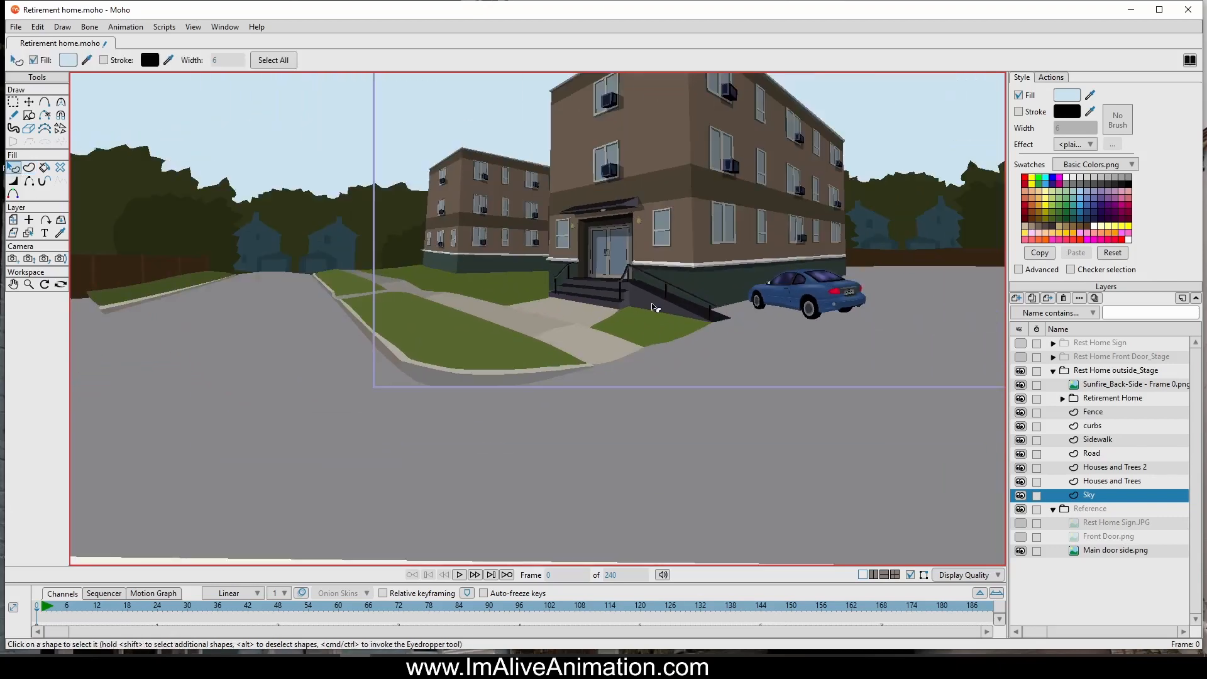
pyautogui.moveTo(763, 317); pyautogui.dragTo(577, 329)
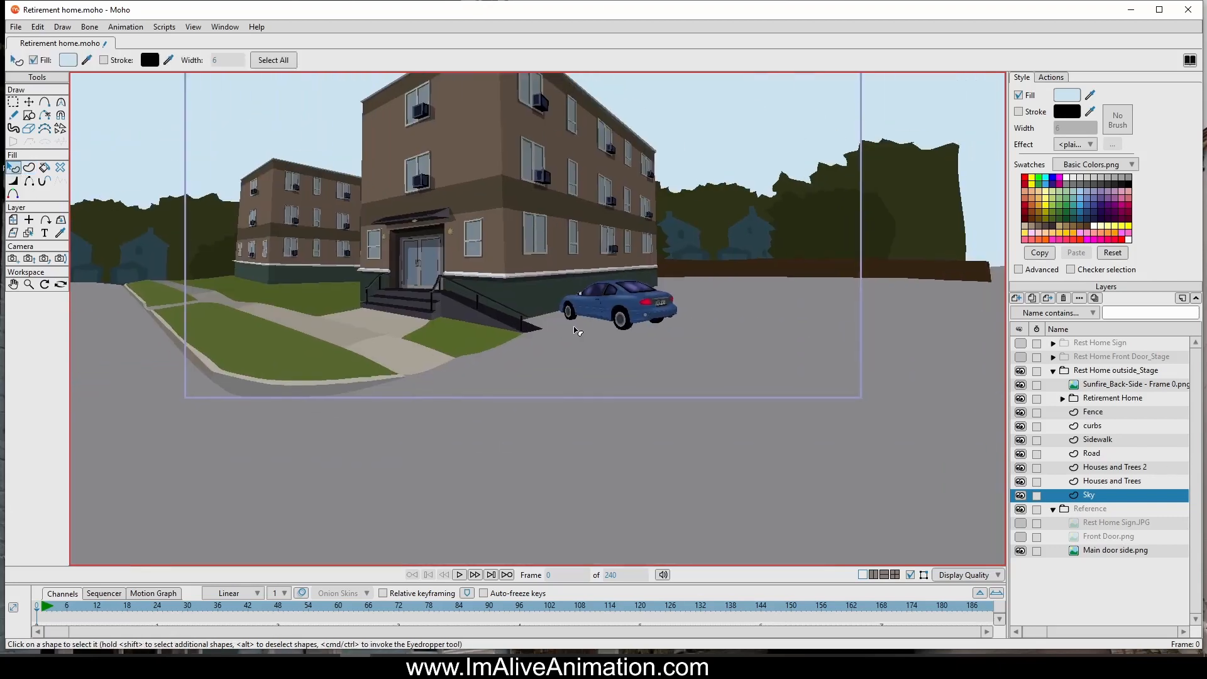
# Step: Apply a Gradient effect to the road's fill on the Road layer, with a grey stop about midway and black at the end
pyautogui.click(1102, 453)
pyautogui.click(735, 455)
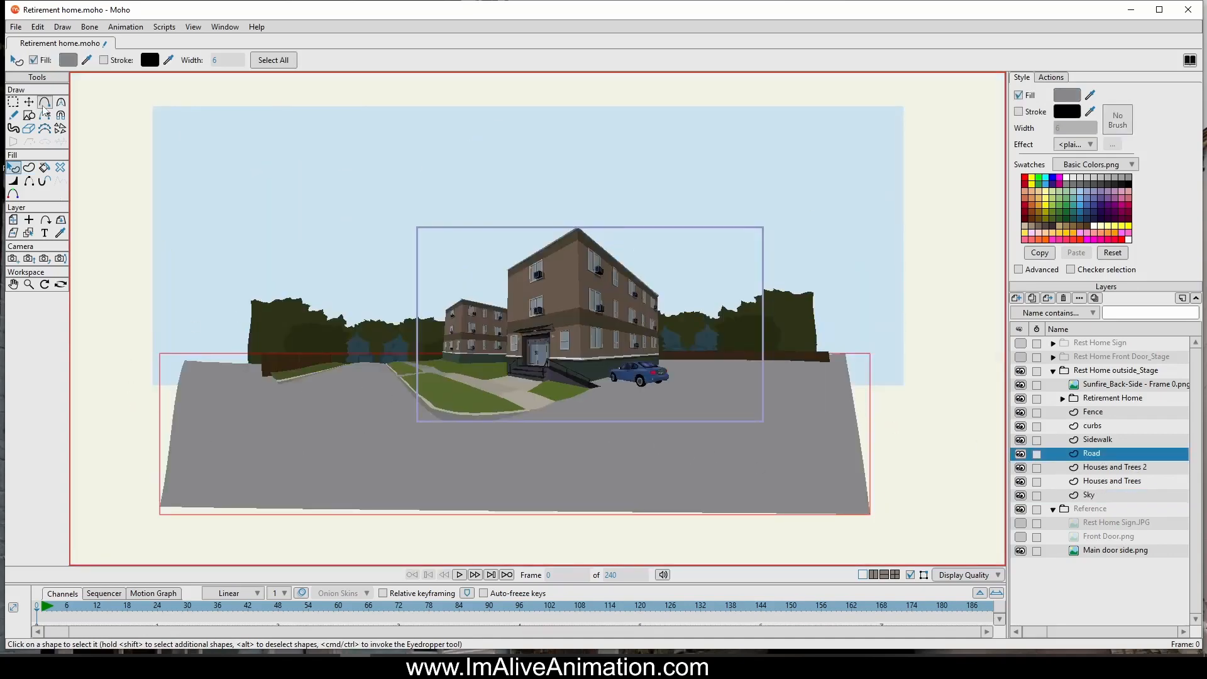
pyautogui.scroll(2, 474, 391)
pyautogui.moveTo(471, 387); pyautogui.dragTo(523, 365)
pyautogui.moveTo(687, 353); pyautogui.dragTo(593, 352)
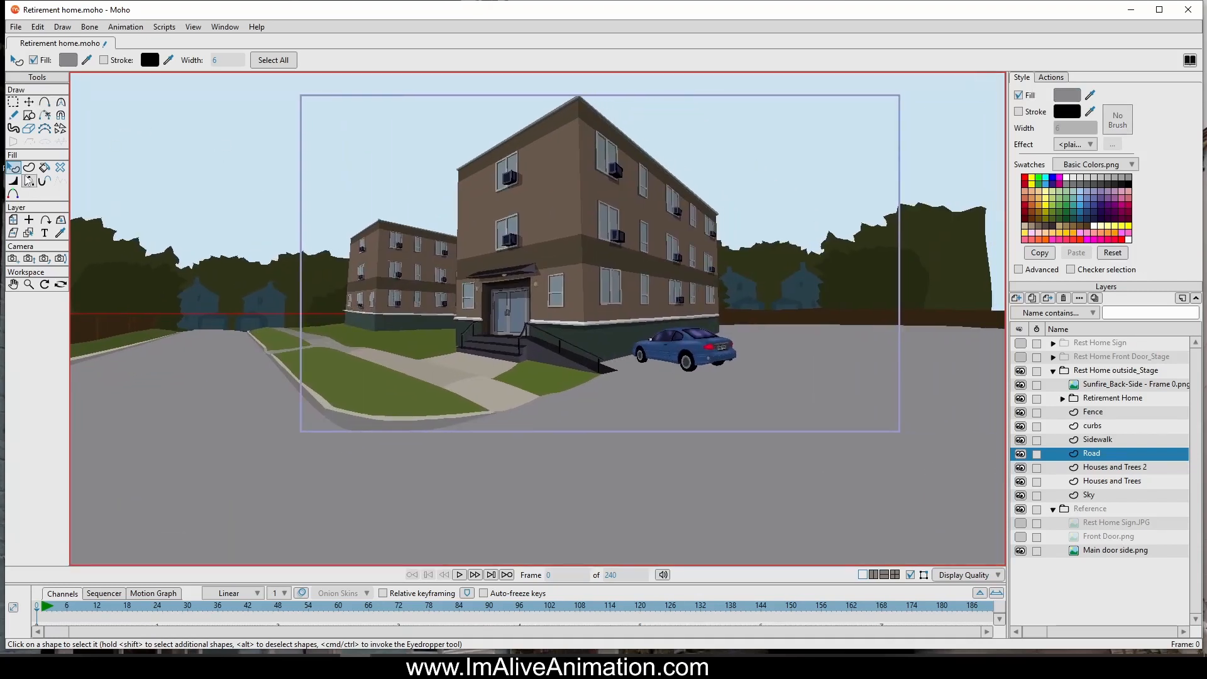
pyautogui.scroll(-4, 496, 450)
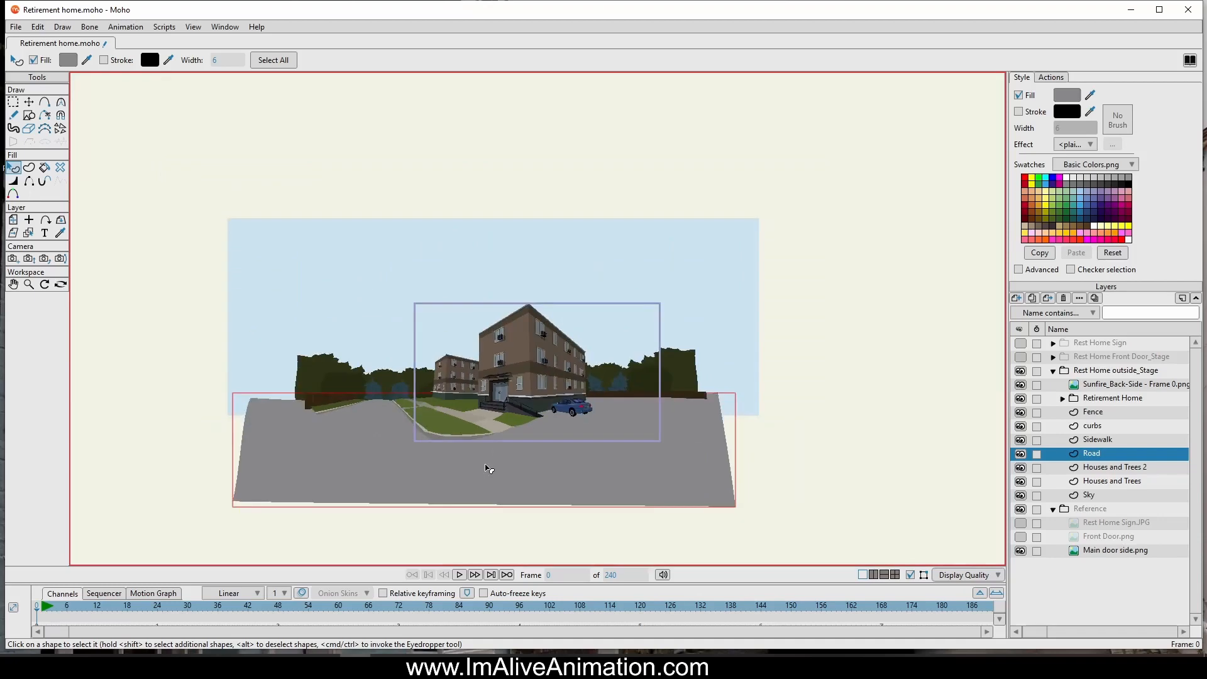
pyautogui.scroll(6, 491, 450)
pyautogui.click(1074, 145)
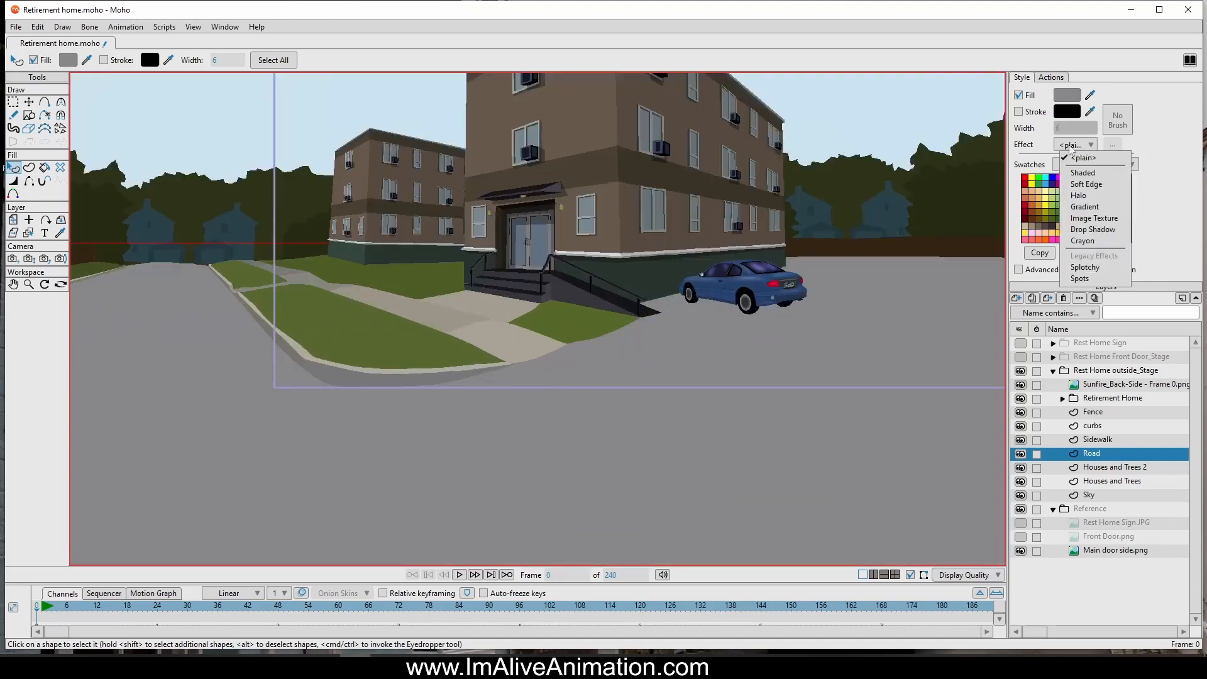
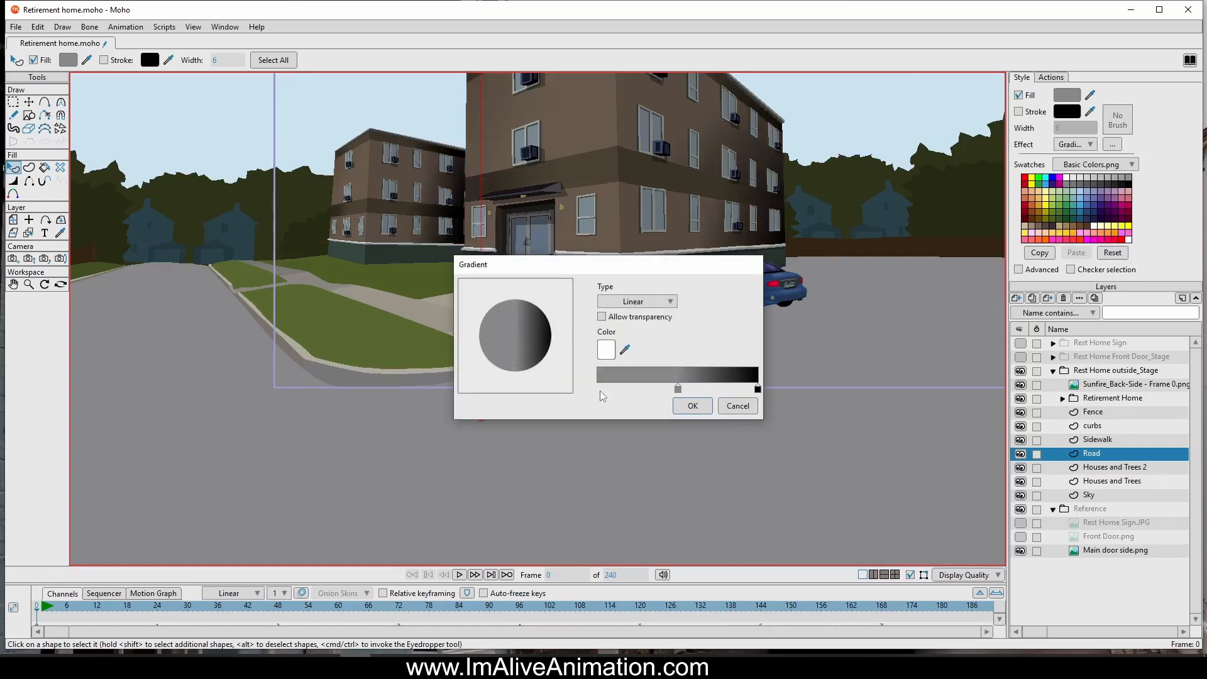
pyautogui.moveTo(600, 391); pyautogui.dragTo(684, 390)
pyautogui.click(631, 302)
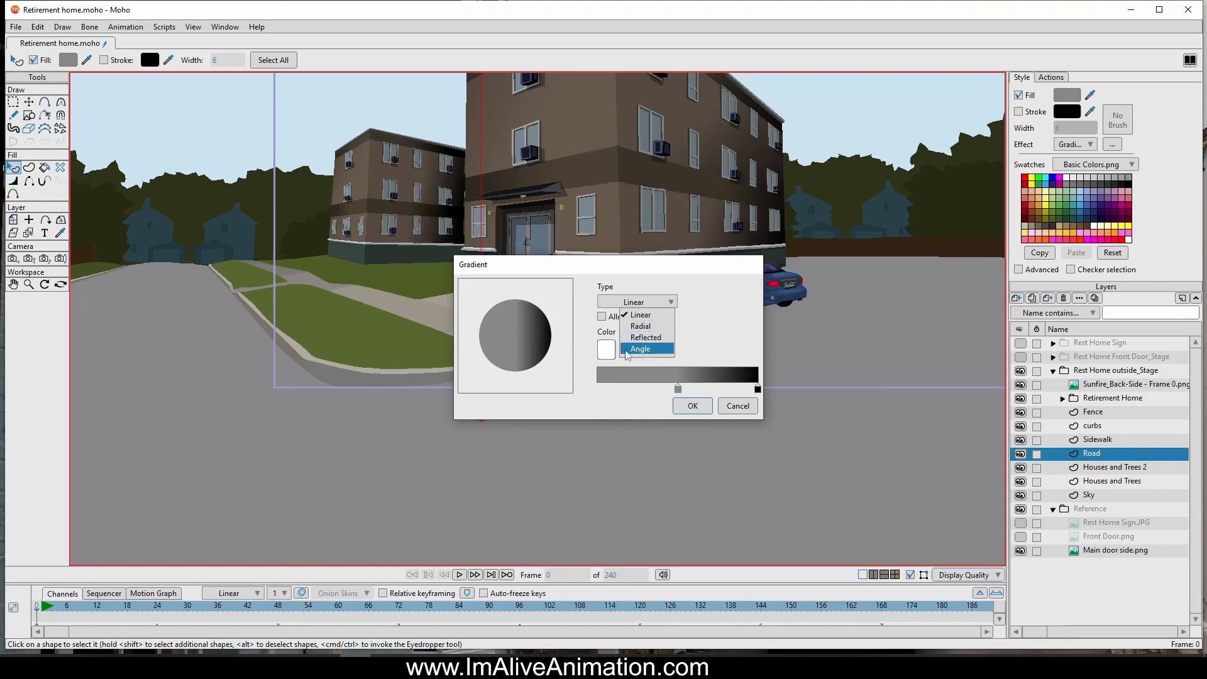
pyautogui.click(716, 309)
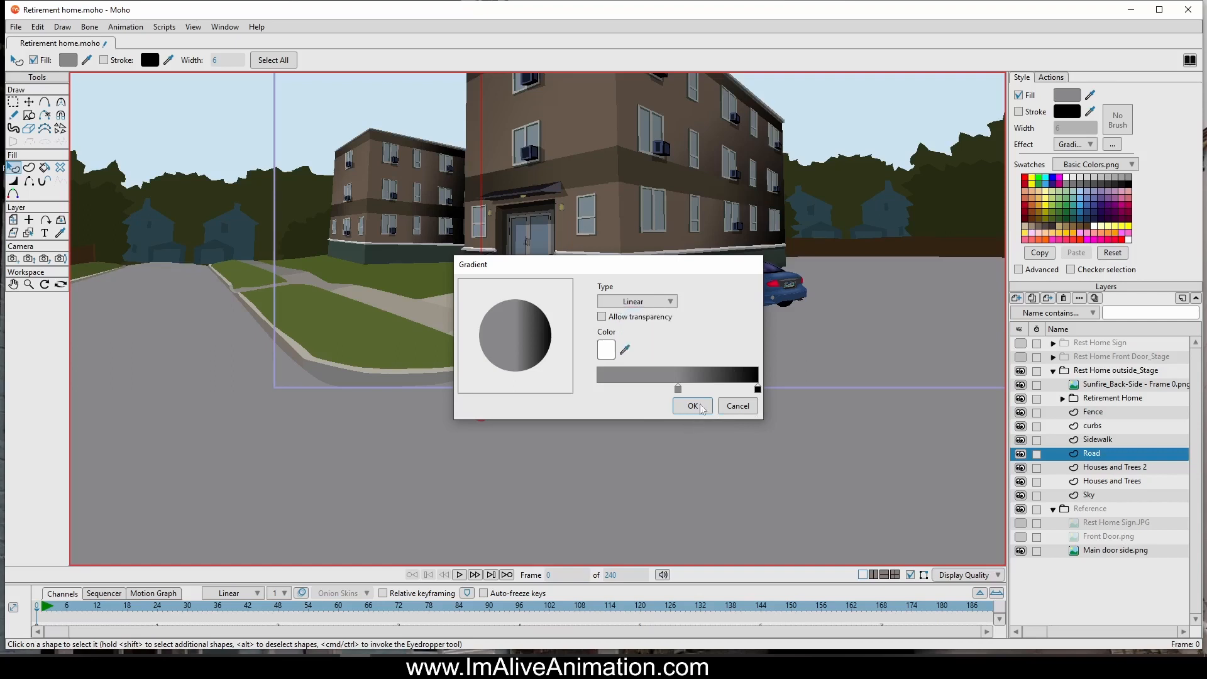
# Step: Make the road's gradient Radial and place its centre below the road with the outer handle up in the sky
pyautogui.click(649, 308)
pyautogui.click(654, 325)
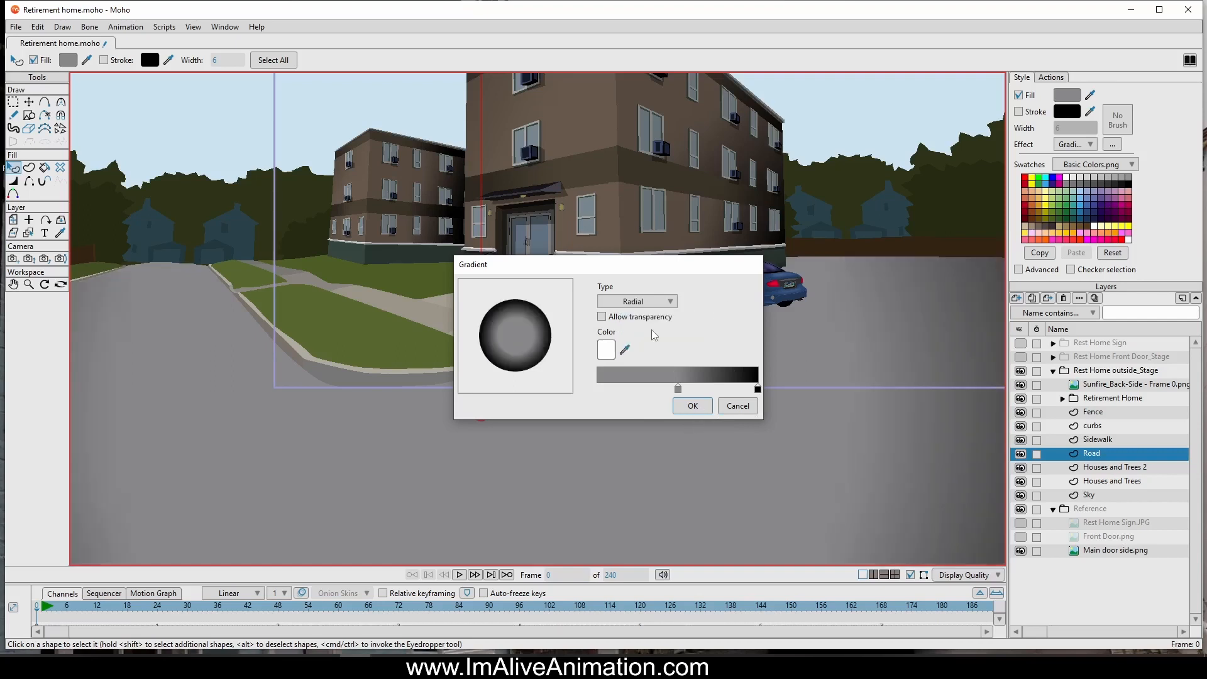
pyautogui.click(692, 405)
pyautogui.scroll(-4, 605, 414)
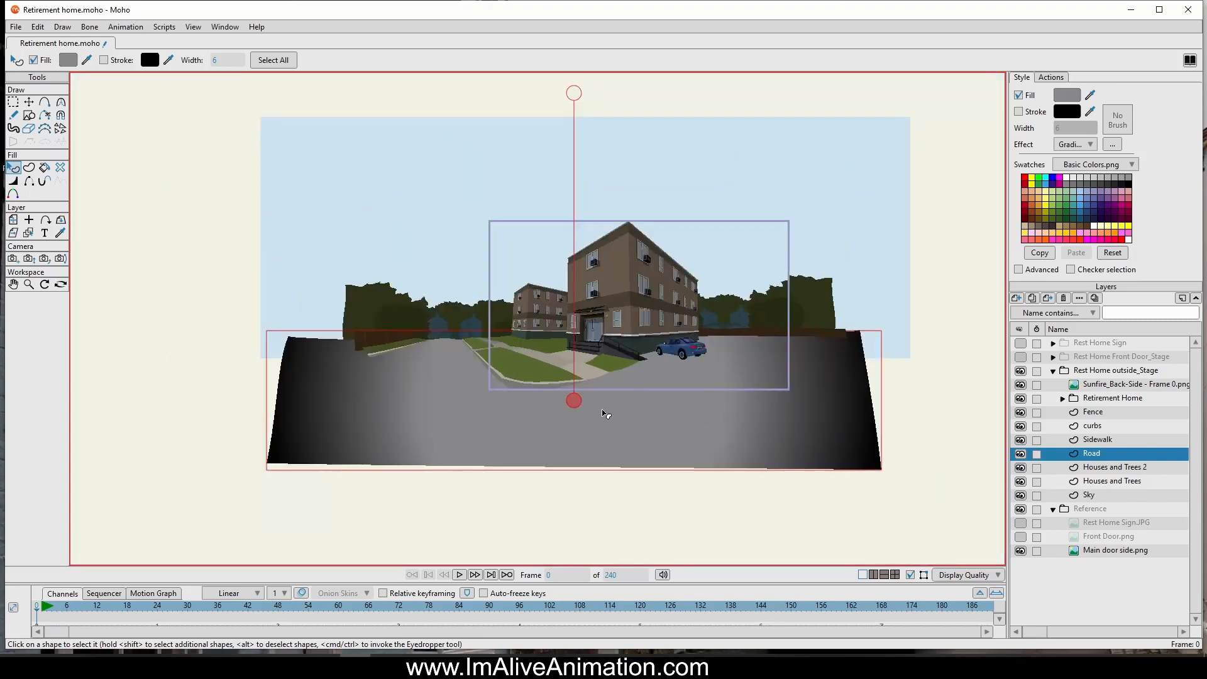
pyautogui.moveTo(574, 403)
pyautogui.mouseDown()
pyautogui.moveTo(558, 475)
pyautogui.moveTo(568, 515)
pyautogui.mouseUp()
pyautogui.moveTo(574, 212); pyautogui.dragTo(542, 140)
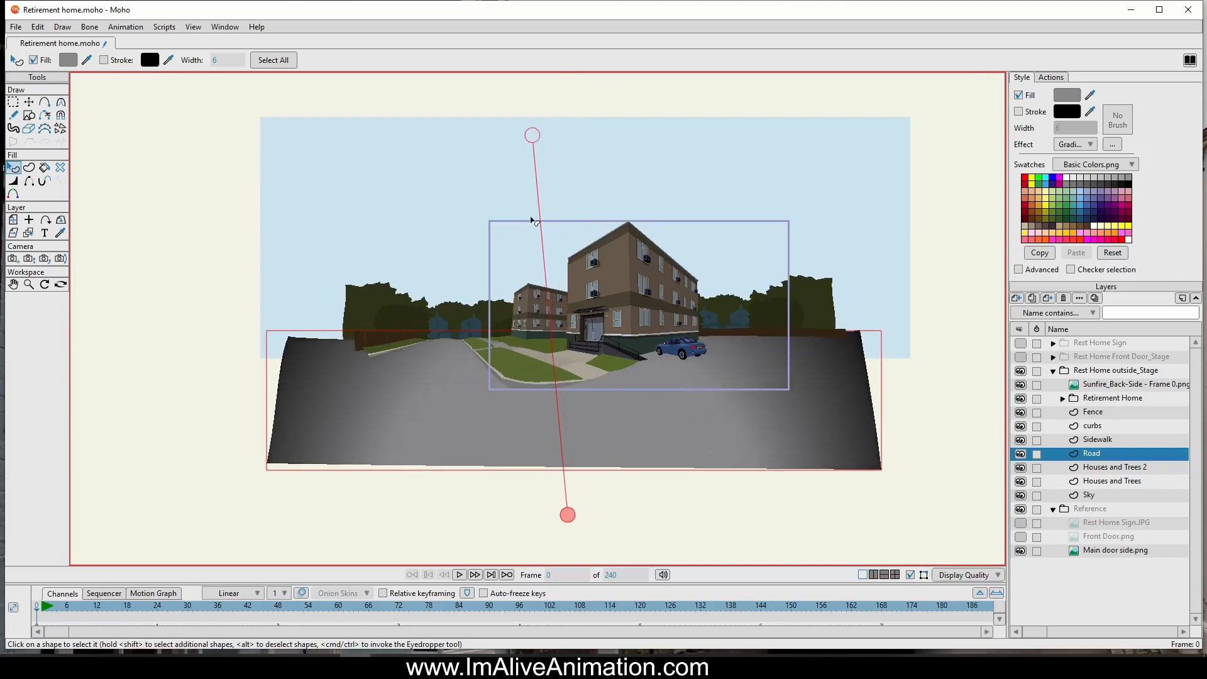
# Step: Reposition the road's radial gradient, centring it beside the main building's entrance steps and aiming its outer handle diagonally below the road
pyautogui.scroll(5, 691, 381)
pyautogui.scroll(-6, 391, 323)
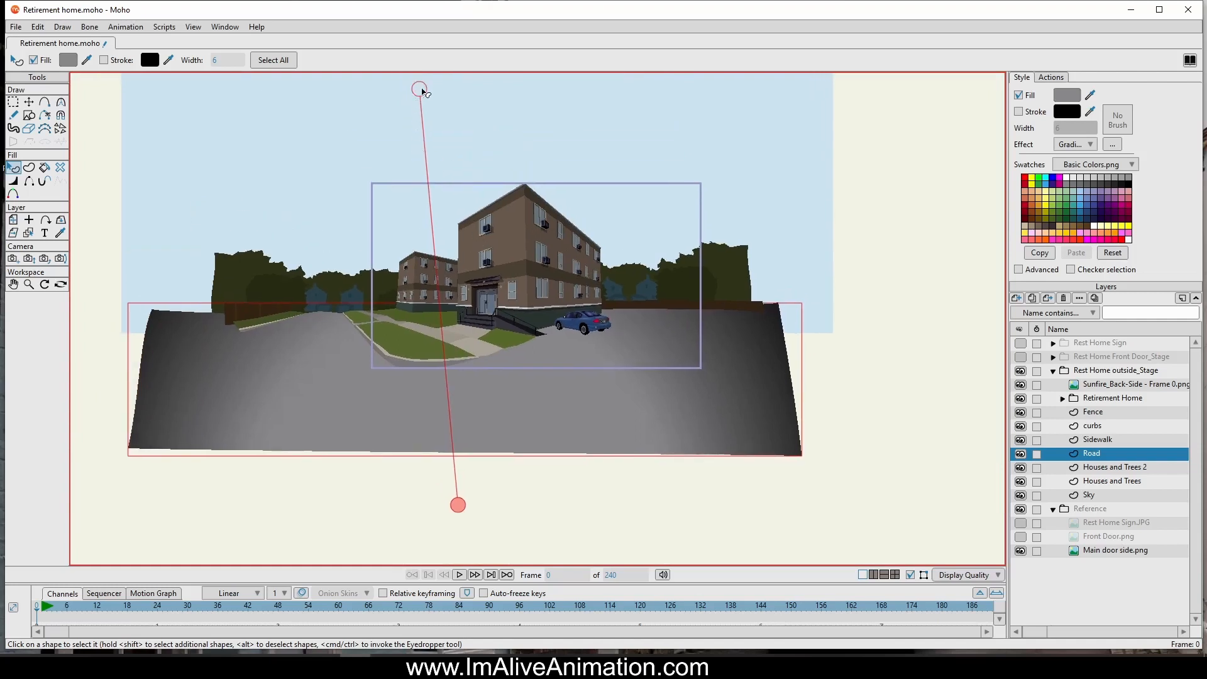
pyautogui.moveTo(423, 93)
pyautogui.mouseDown()
pyautogui.moveTo(462, 200)
pyautogui.moveTo(473, 195)
pyautogui.moveTo(464, 172)
pyautogui.moveTo(447, 190)
pyautogui.mouseUp()
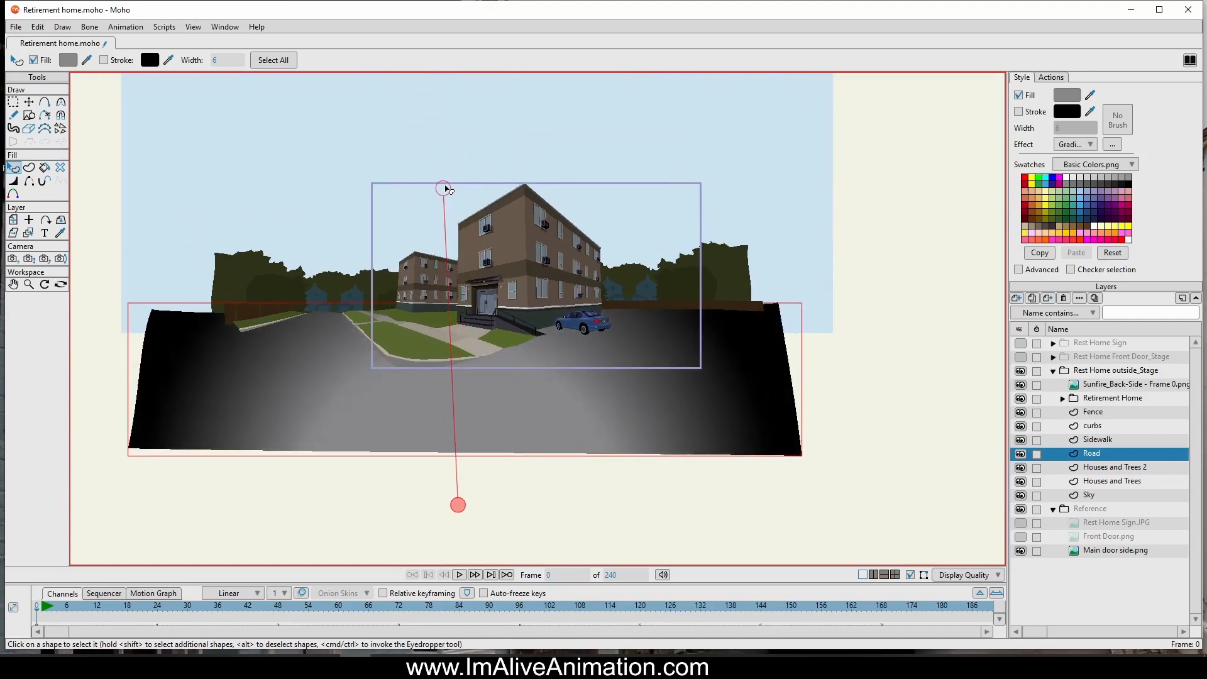
pyautogui.scroll(8, 445, 189)
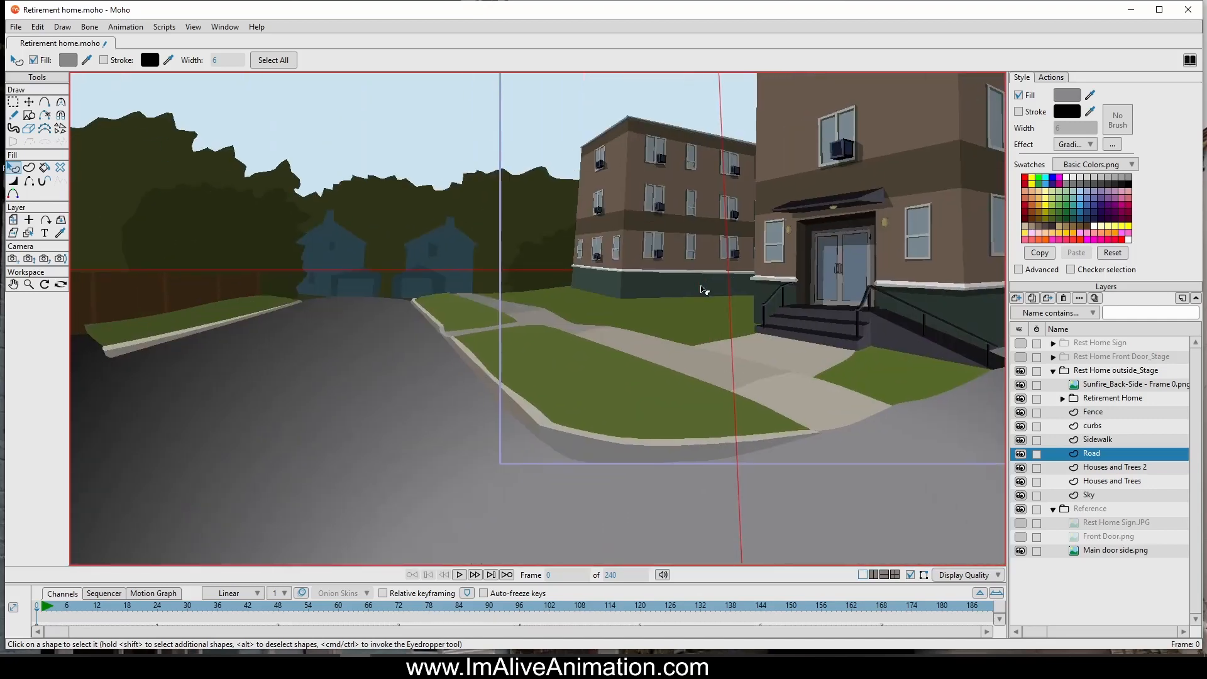
pyautogui.scroll(-10, 697, 418)
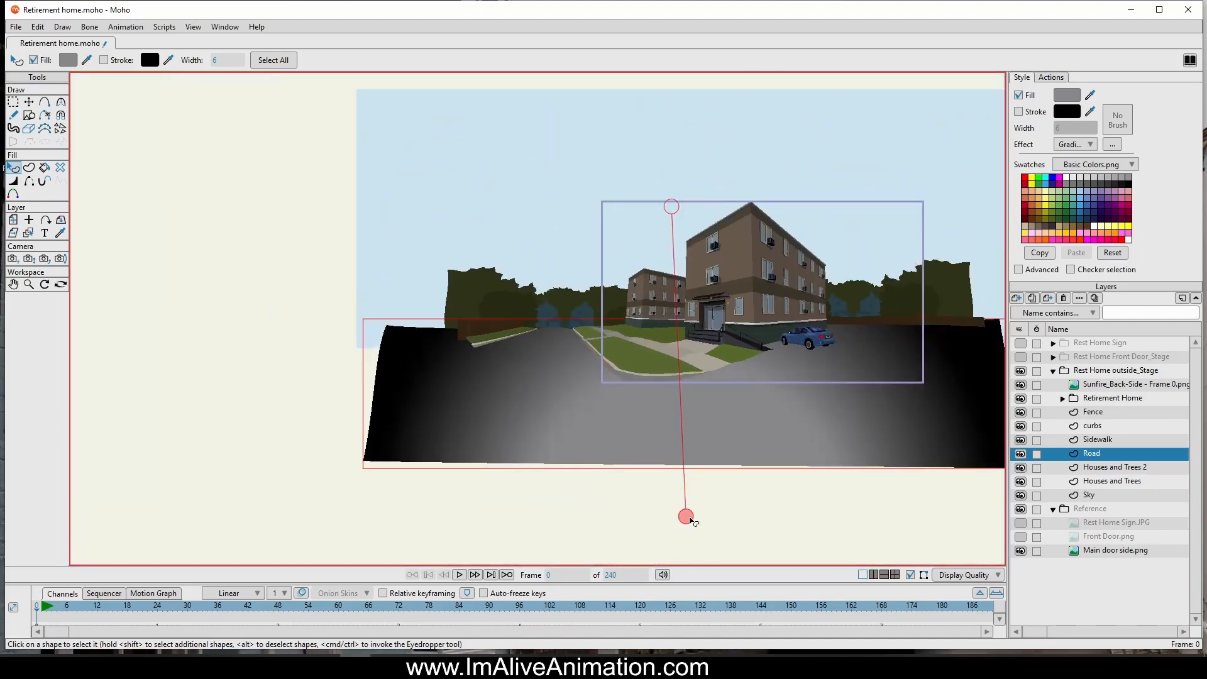
pyautogui.moveTo(689, 519)
pyautogui.mouseDown()
pyautogui.moveTo(656, 436)
pyautogui.moveTo(644, 314)
pyautogui.mouseUp()
pyautogui.scroll(-3, 644, 314)
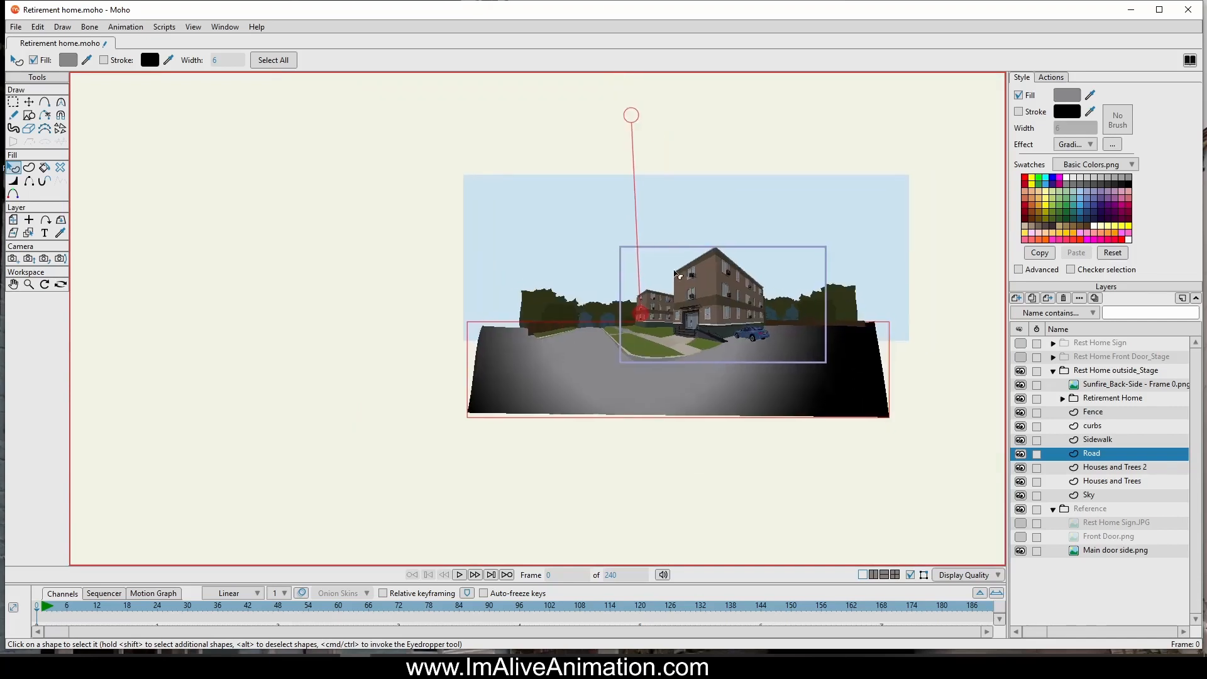
pyautogui.moveTo(638, 116)
pyautogui.mouseDown()
pyautogui.moveTo(809, 371)
pyautogui.moveTo(687, 451)
pyautogui.moveTo(715, 461)
pyautogui.mouseUp()
pyautogui.scroll(3, 641, 314)
pyautogui.moveTo(629, 308); pyautogui.dragTo(696, 326)
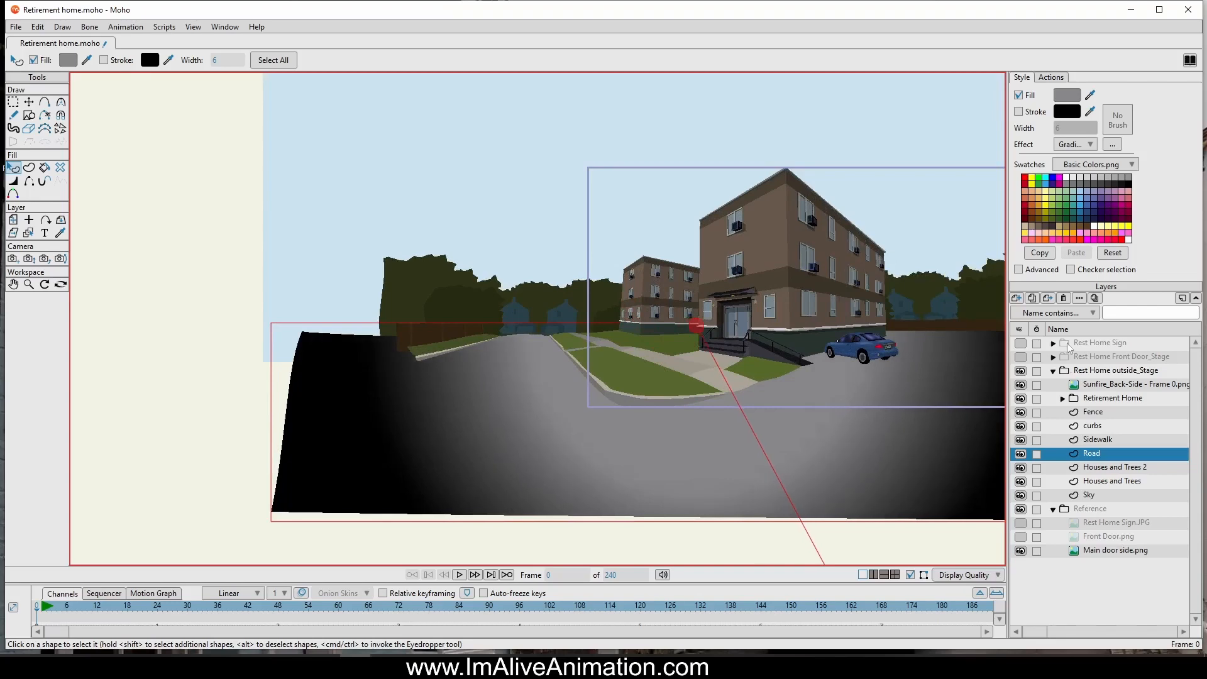
# Step: Move the black stop of the road's gradient to the start of the colour ramp
pyautogui.click(1113, 145)
pyautogui.click(647, 304)
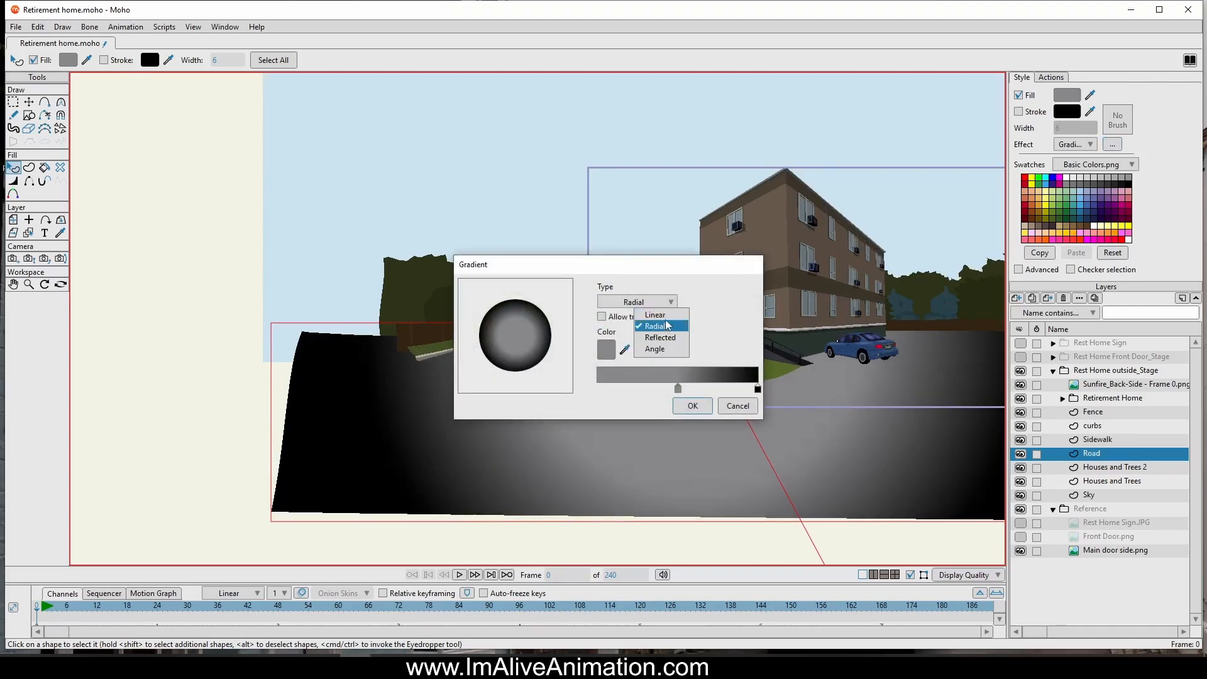
pyautogui.click(758, 391)
pyautogui.moveTo(759, 391); pyautogui.dragTo(601, 398)
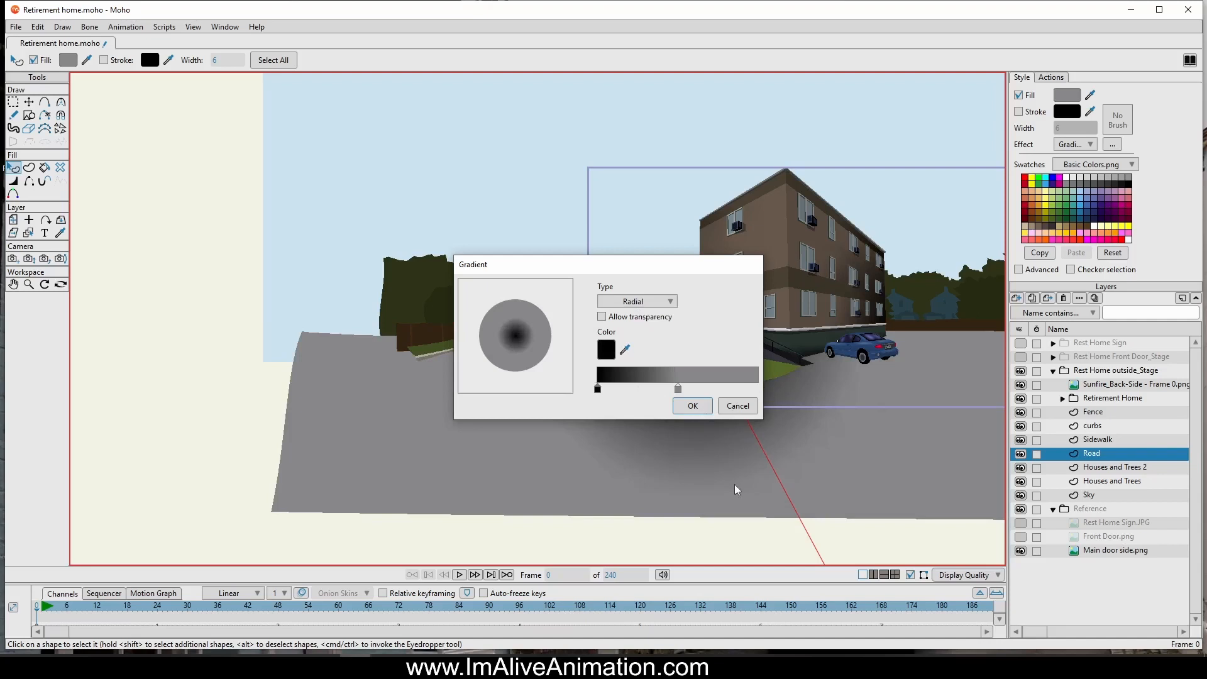
pyautogui.click(693, 405)
pyautogui.scroll(-5, 695, 405)
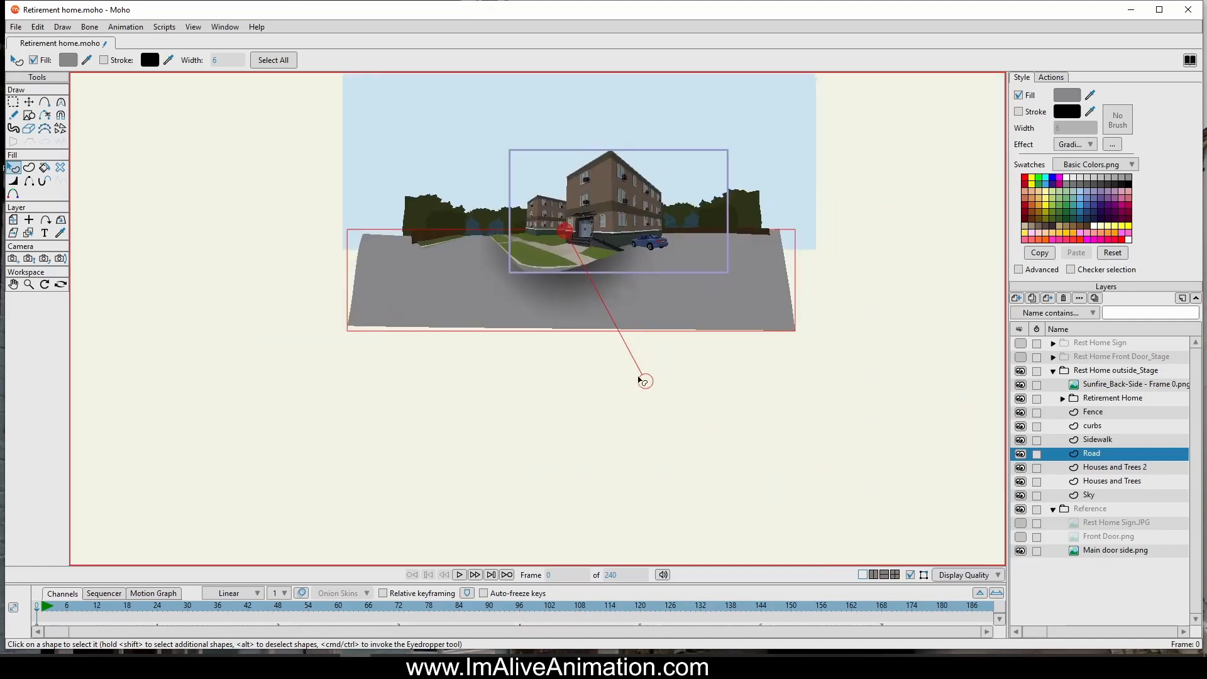
# Step: Shift the radial gradient's dark centre to the building's base beside the car and extend its outer handle well below the road
pyautogui.moveTo(670, 404); pyautogui.dragTo(697, 456)
pyautogui.moveTo(566, 231); pyautogui.dragTo(603, 220)
pyautogui.scroll(3, 662, 294)
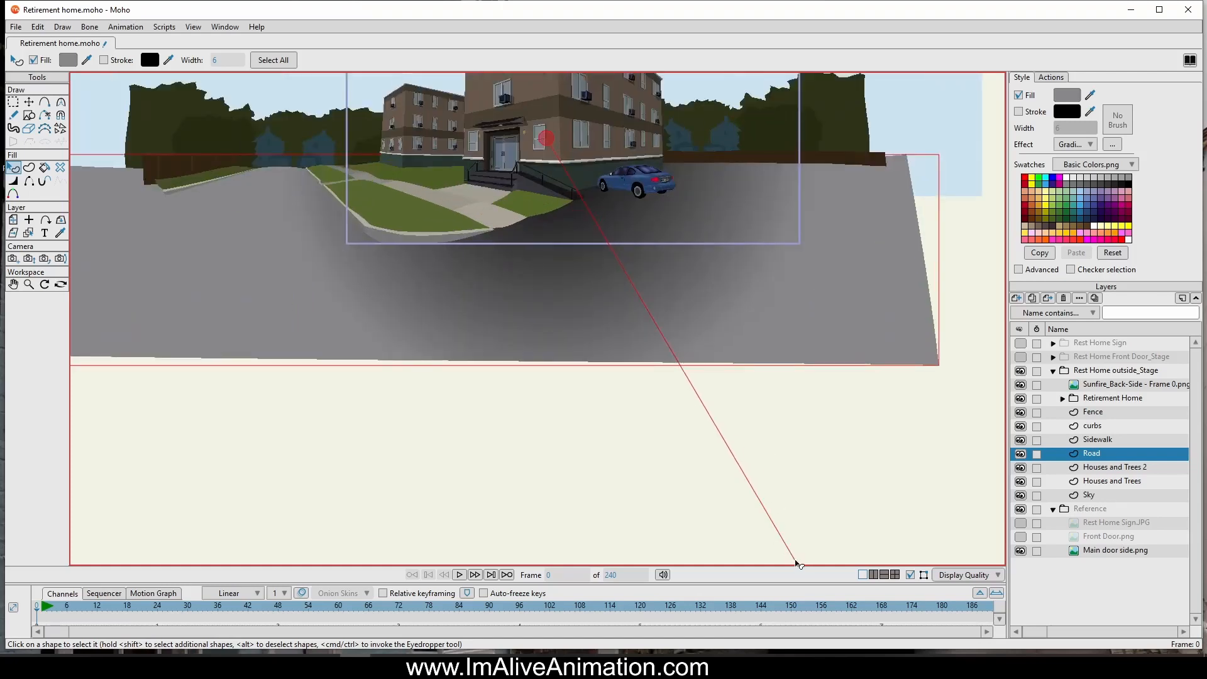
pyautogui.scroll(-2, 812, 417)
pyautogui.moveTo(715, 390); pyautogui.dragTo(610, 317)
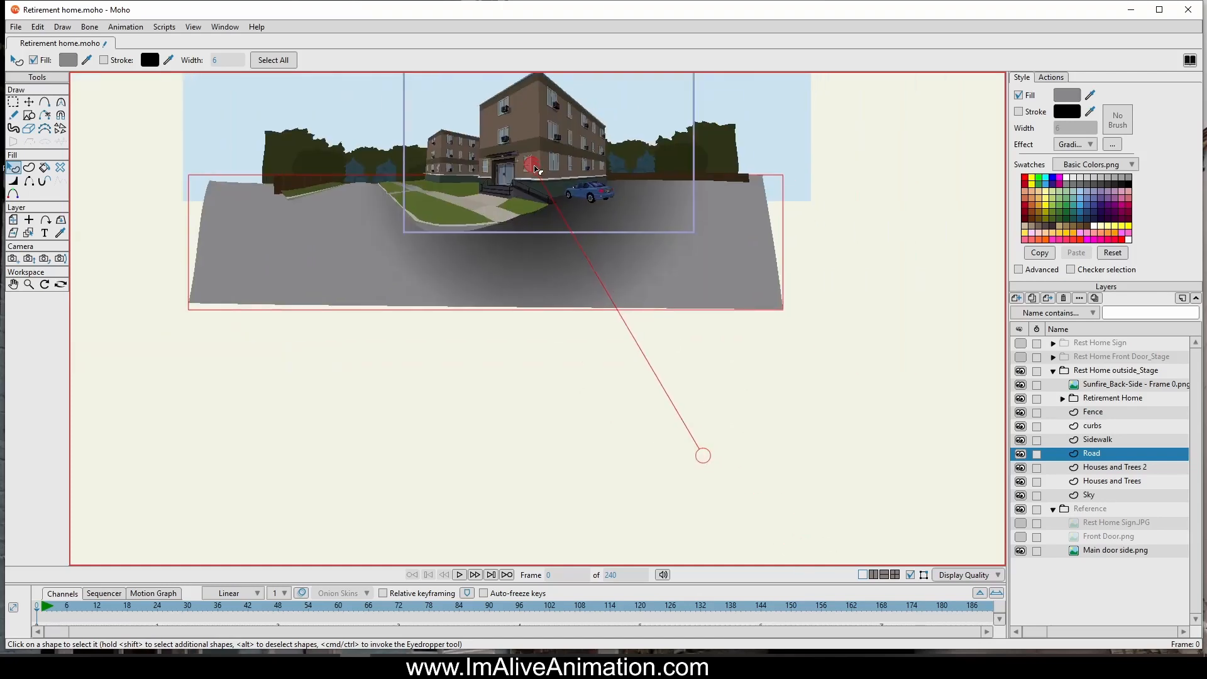
pyautogui.moveTo(535, 170); pyautogui.dragTo(564, 182)
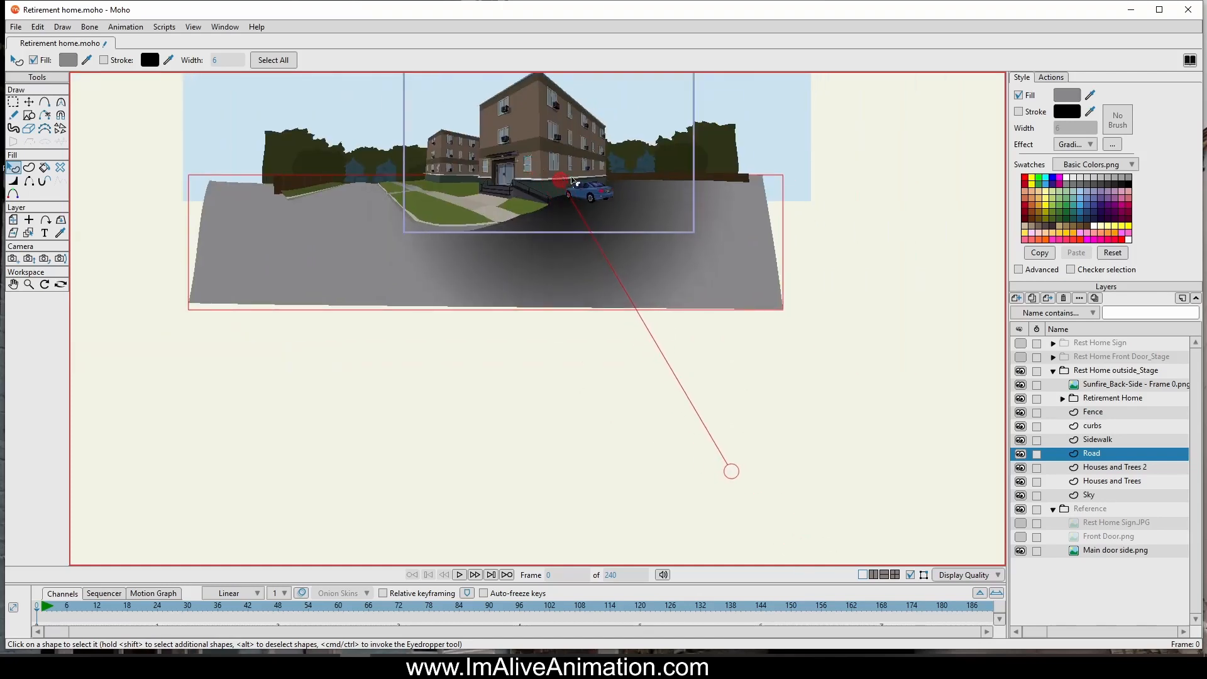
pyautogui.scroll(4, 611, 212)
pyautogui.scroll(-4, 582, 192)
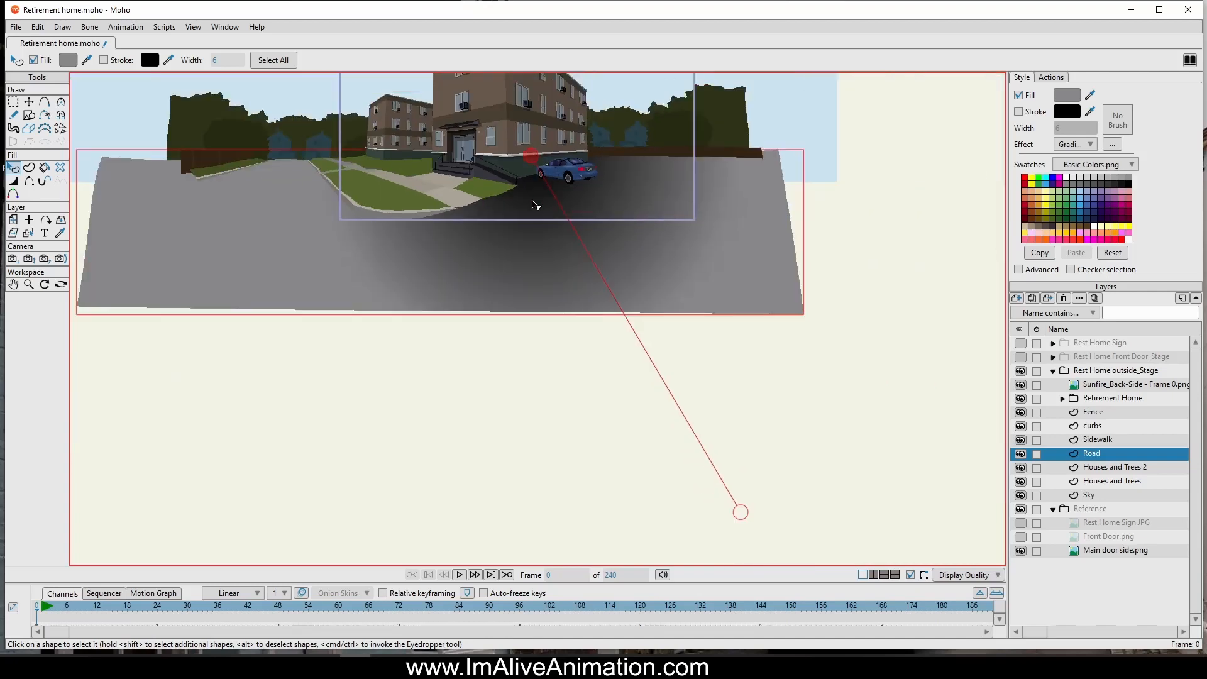
# Step: Change the road gradient's type to Linear
pyautogui.click(1112, 145)
pyautogui.click(624, 302)
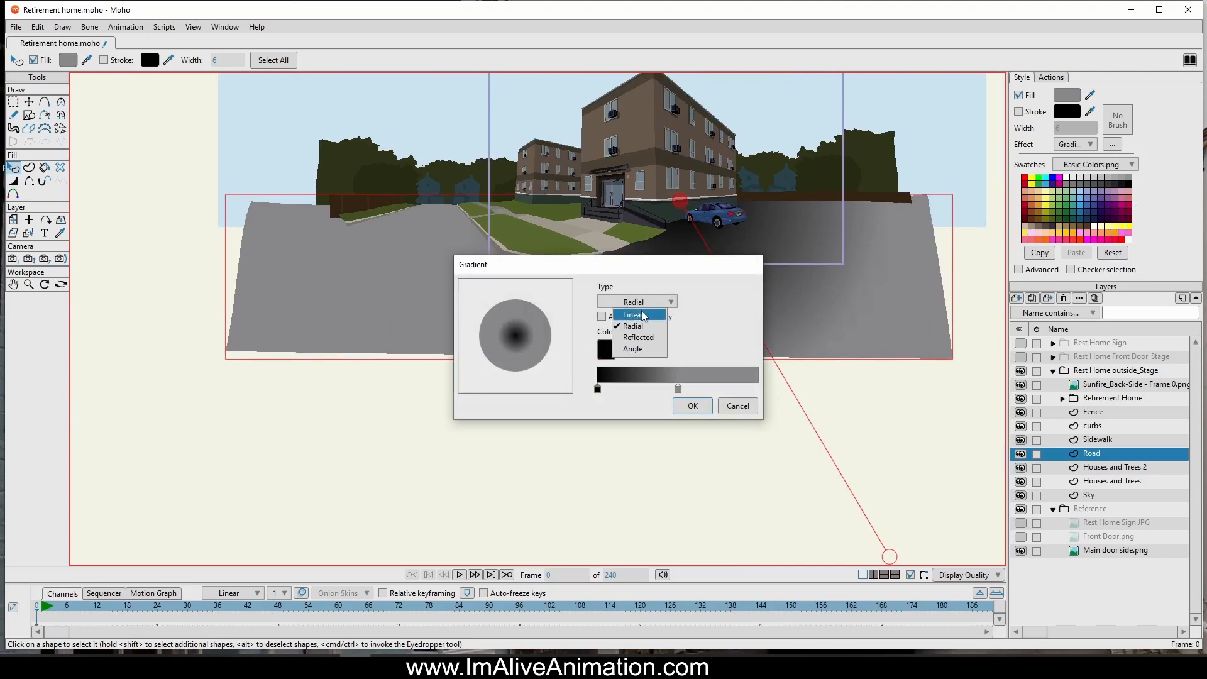
pyautogui.click(631, 313)
pyautogui.click(692, 406)
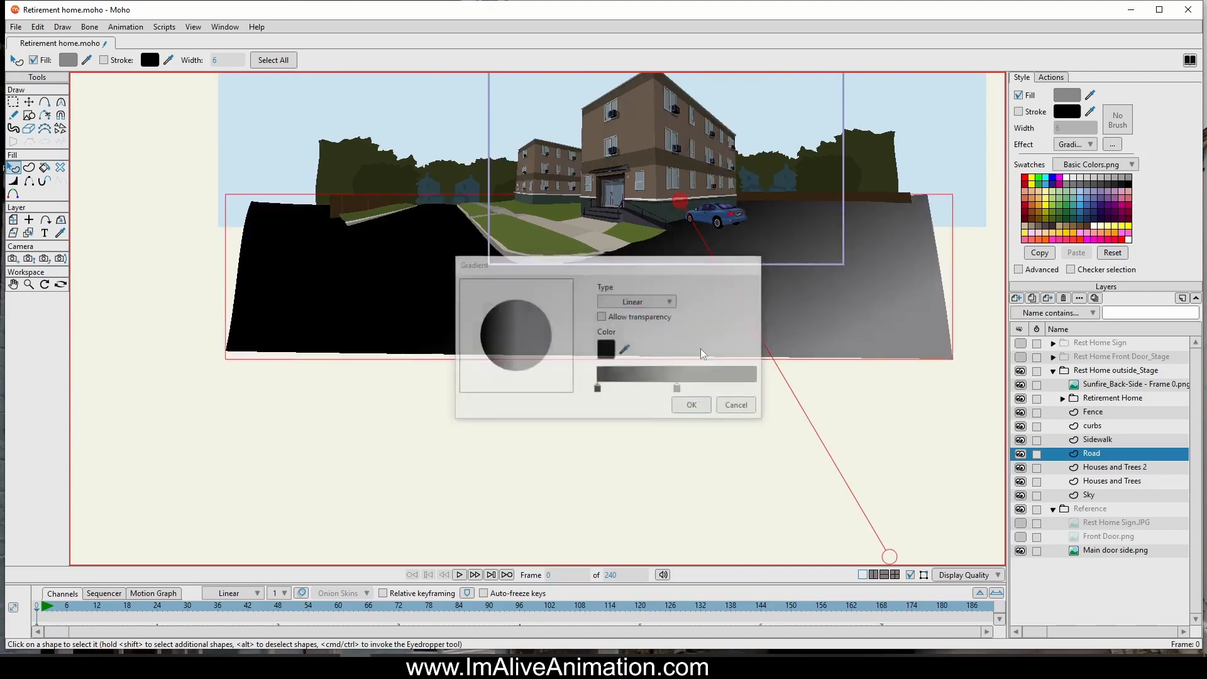
# Step: Align the road's linear gradient nearly vertically, from dark at the horizon beside the main building to light grey in the foreground
pyautogui.moveTo(875, 541); pyautogui.dragTo(610, 441)
pyautogui.scroll(3, 592, 194)
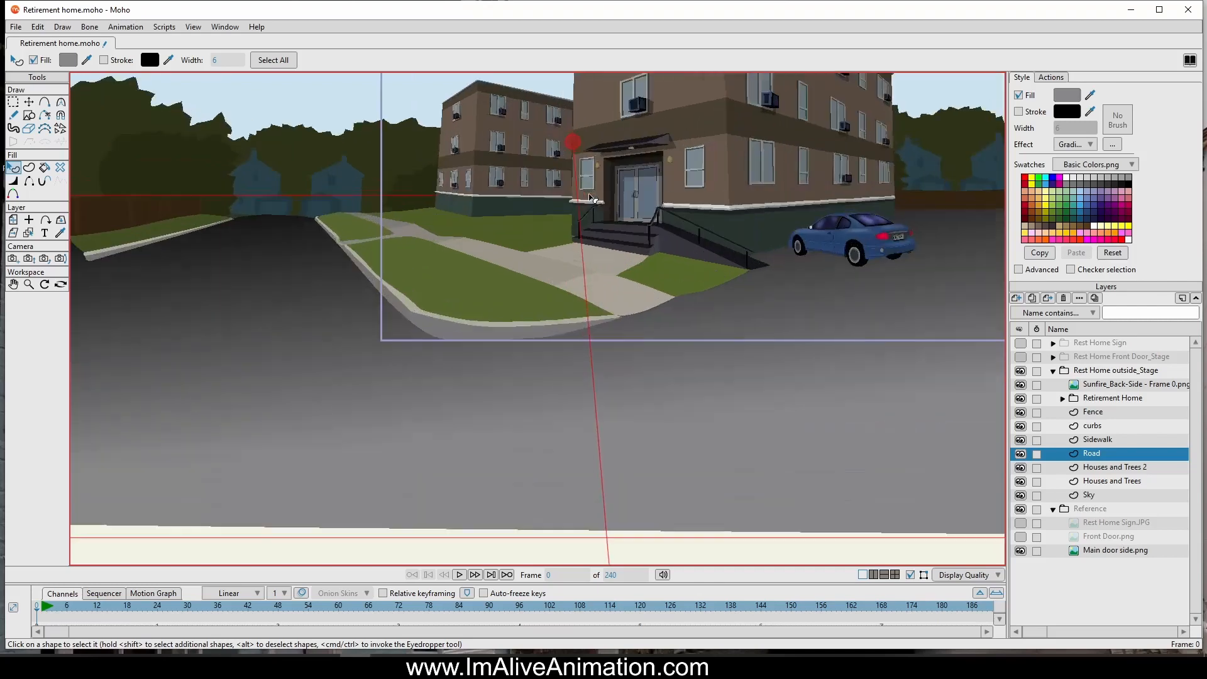
pyautogui.moveTo(589, 230); pyautogui.dragTo(625, 317)
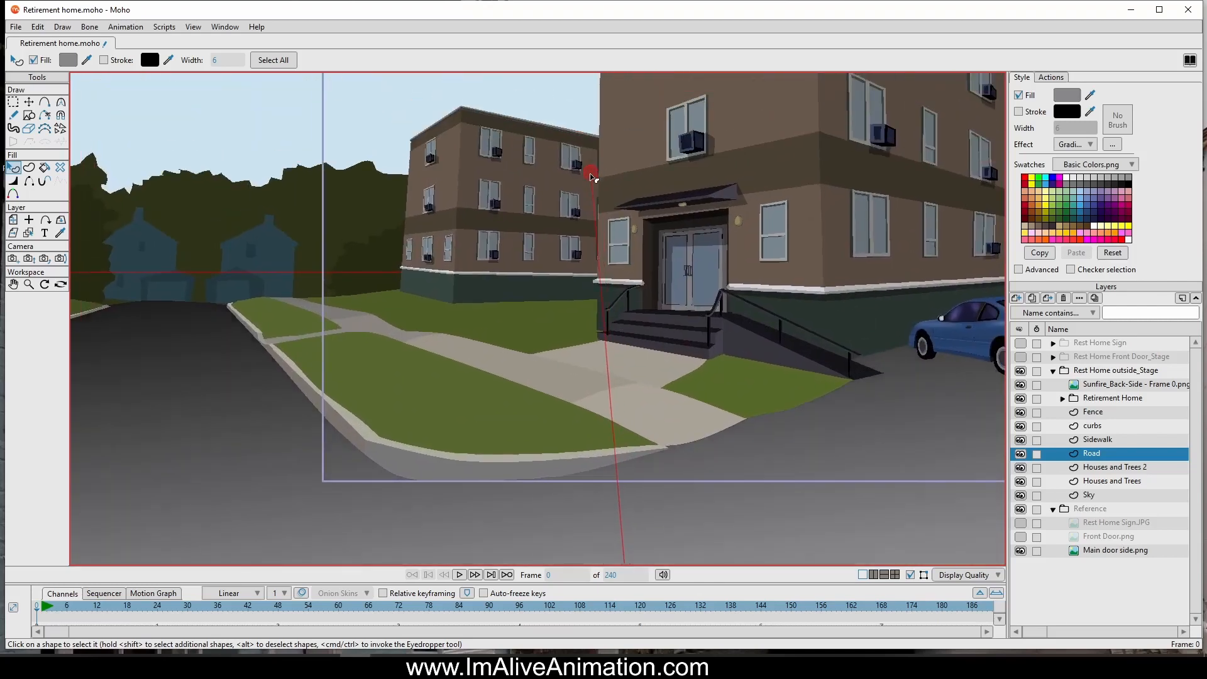
pyautogui.scroll(-3, 595, 209)
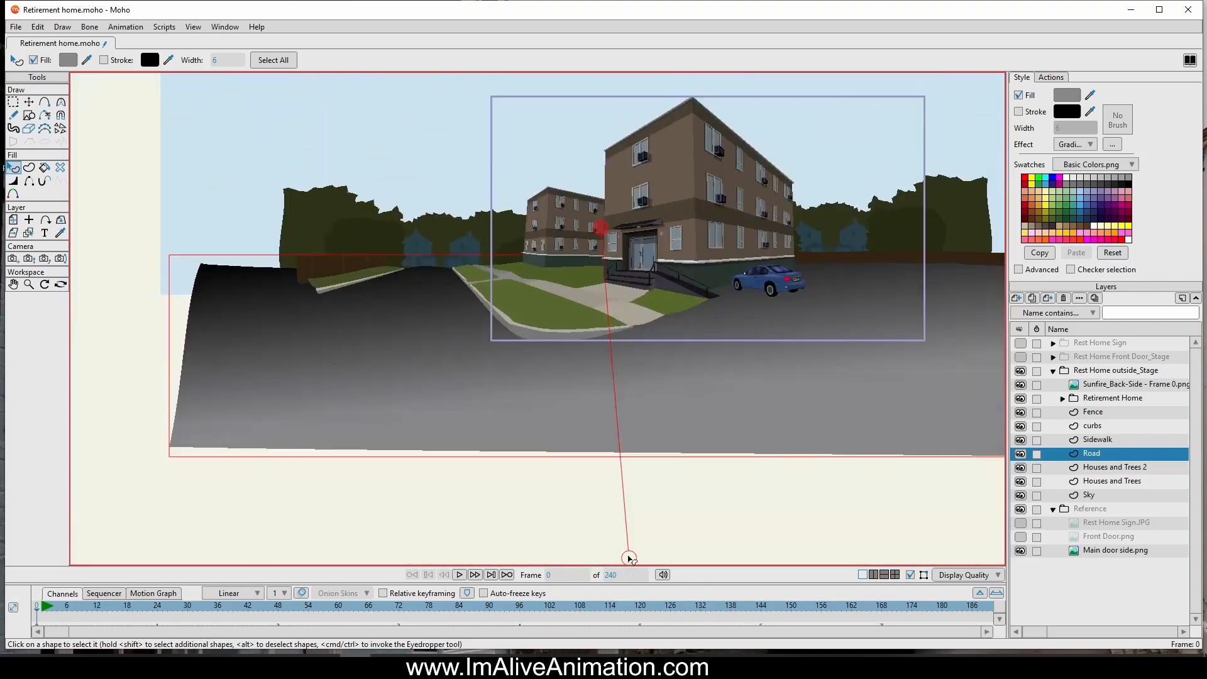
pyautogui.moveTo(629, 559); pyautogui.dragTo(616, 541)
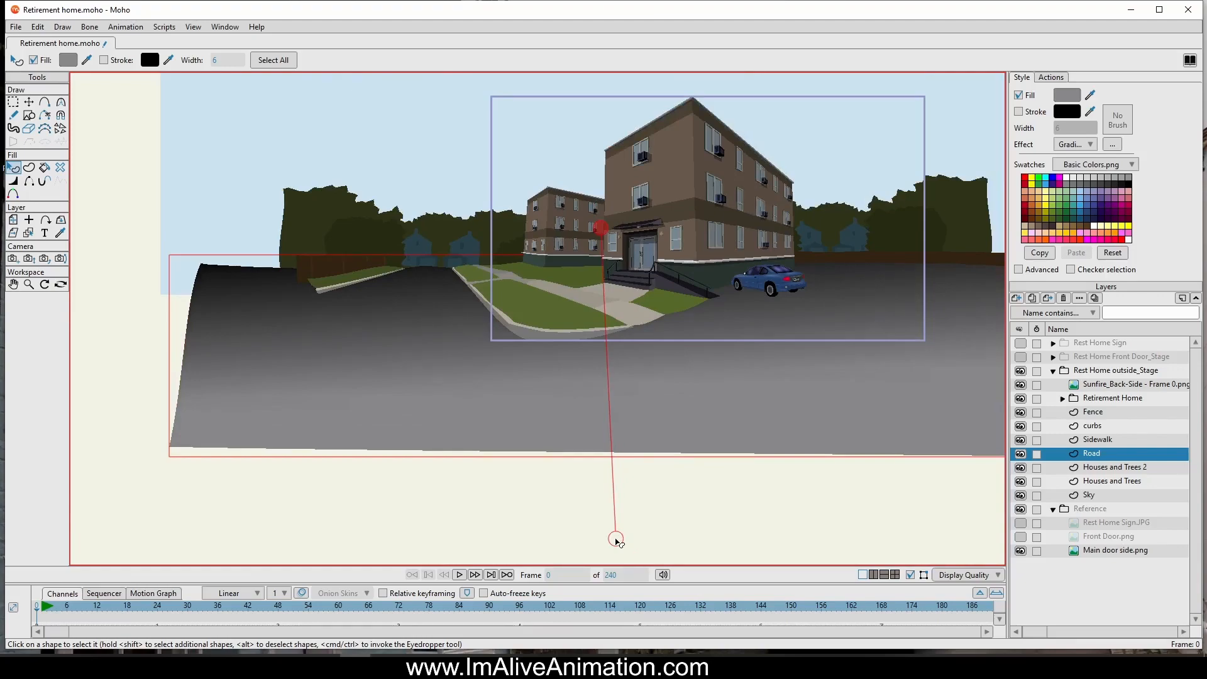
# Step: Render a preview of the scene to check the road's gradient, and close it
pyautogui.click(16, 27)
pyautogui.click(51, 269)
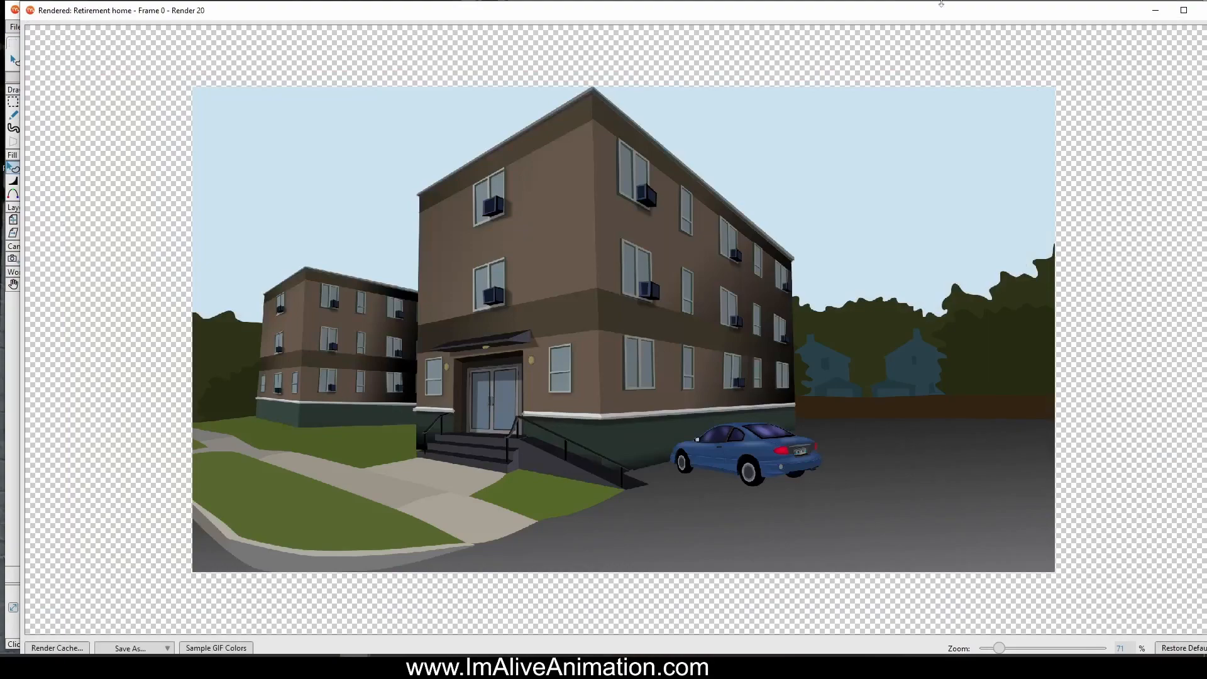
pyautogui.click(1202, 10)
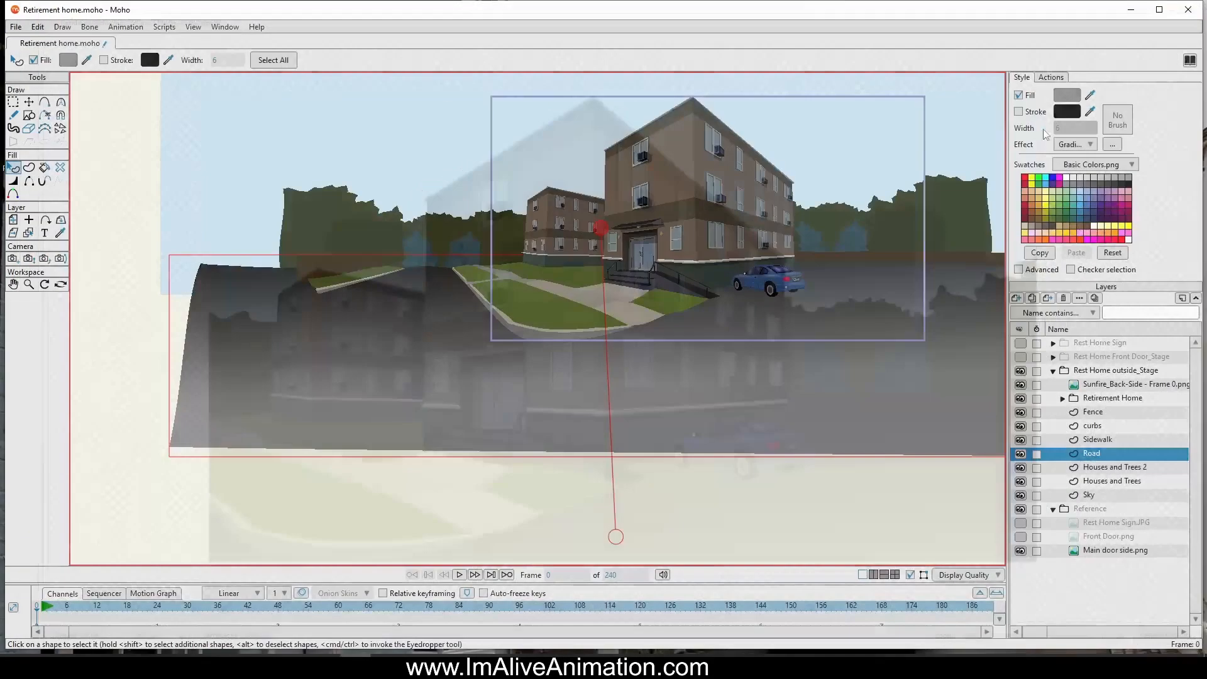
# Step: Track the camera toward the street and distant houses, and render a preview of the new framing
pyautogui.click(12, 259)
pyautogui.moveTo(289, 296); pyautogui.dragTo(438, 284)
pyautogui.click(16, 26)
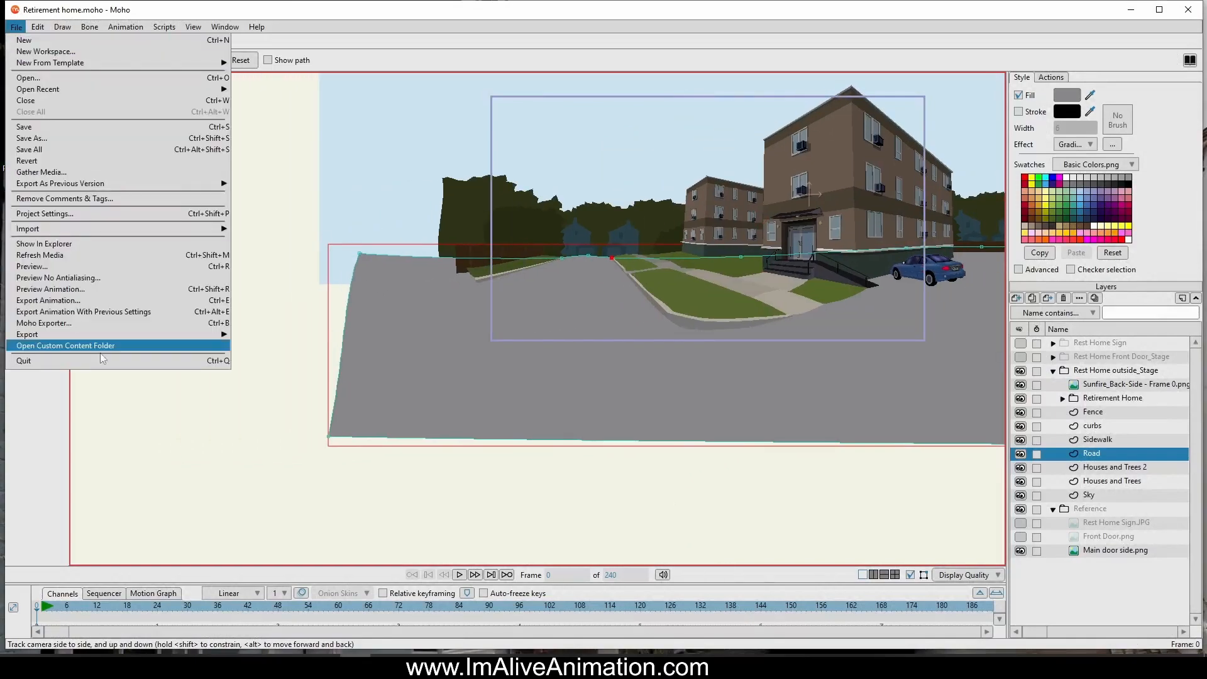
pyautogui.click(55, 270)
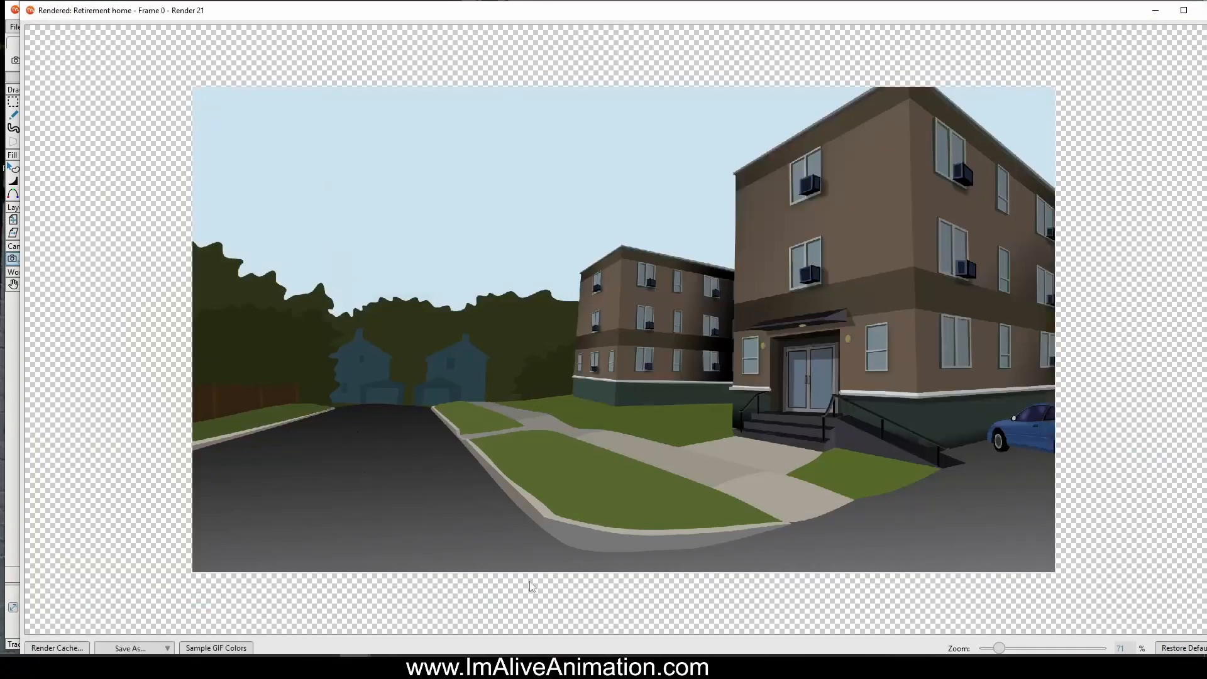
pyautogui.doubleClick(31, 10)
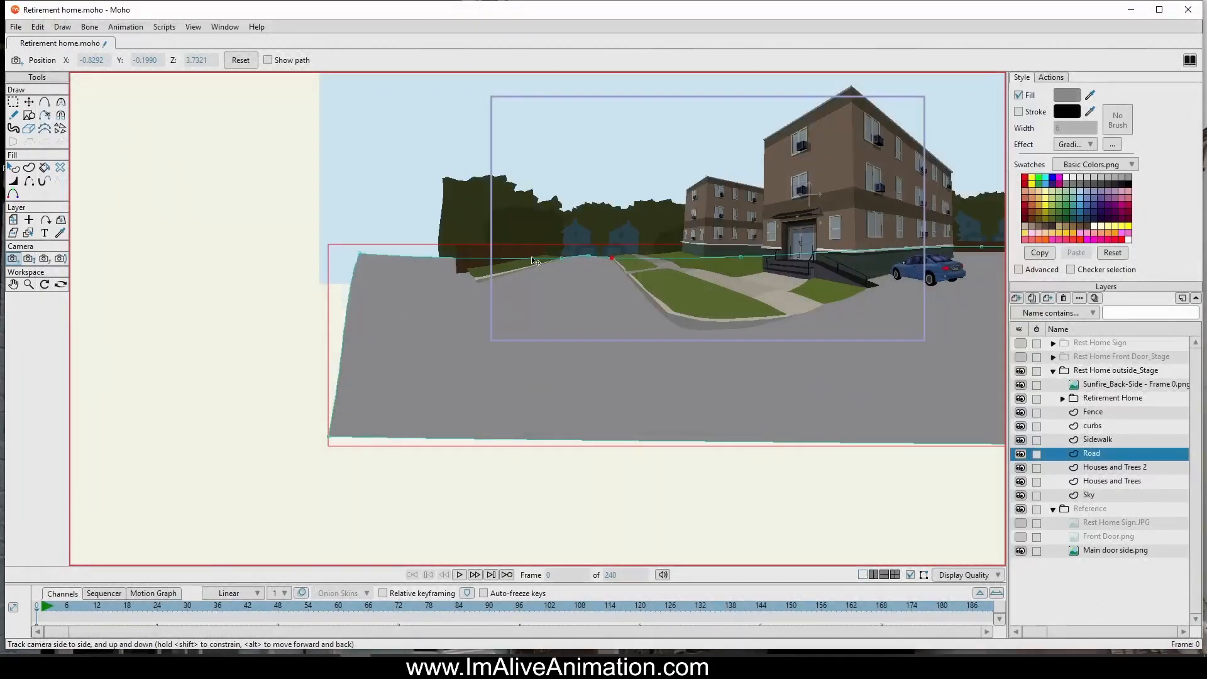
# Step: Apply a linear Gradient effect to the nearest sidewalk section on the Sidewalk layer, with the white color stop removed
pyautogui.scroll(5, 536, 260)
pyautogui.moveTo(635, 295); pyautogui.dragTo(160, 340)
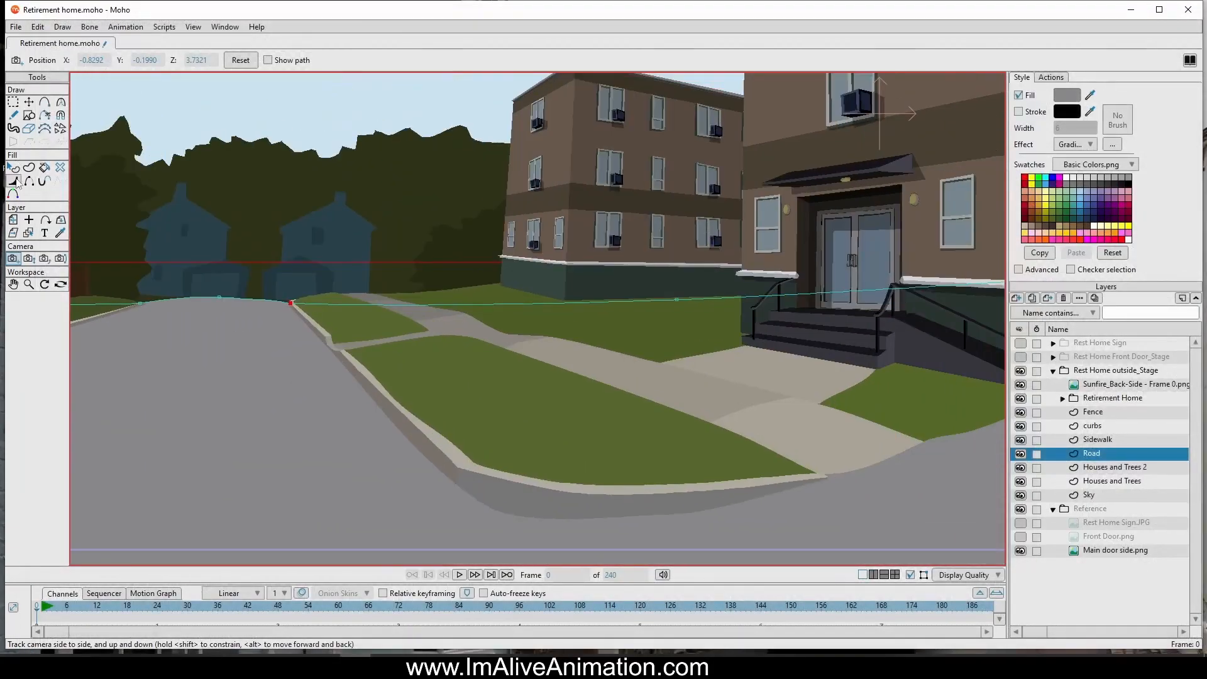
pyautogui.click(13, 167)
pyautogui.moveTo(555, 343); pyautogui.dragTo(390, 333)
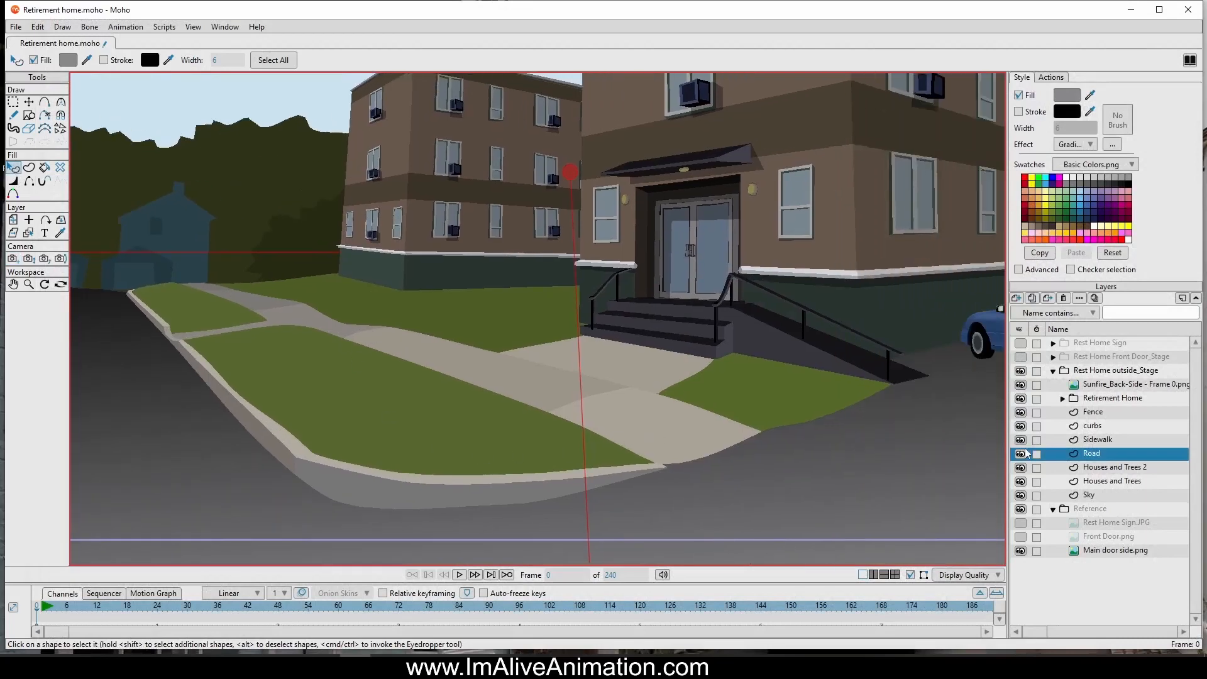
pyautogui.click(1086, 441)
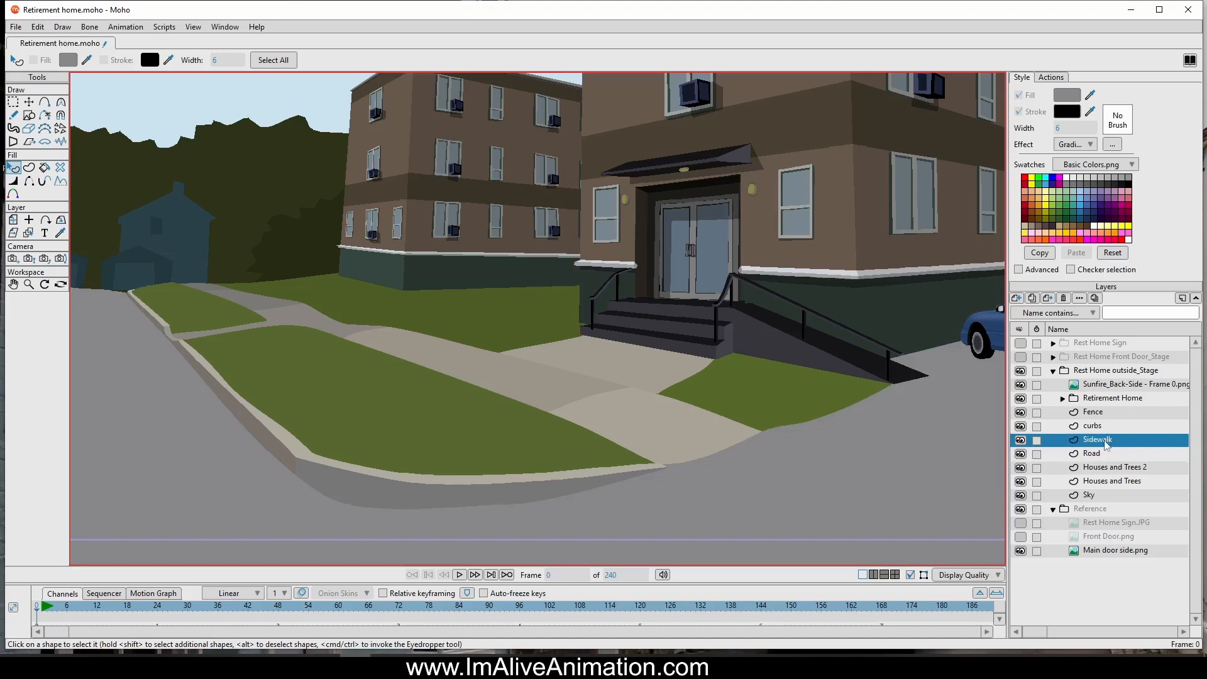
pyautogui.click(690, 446)
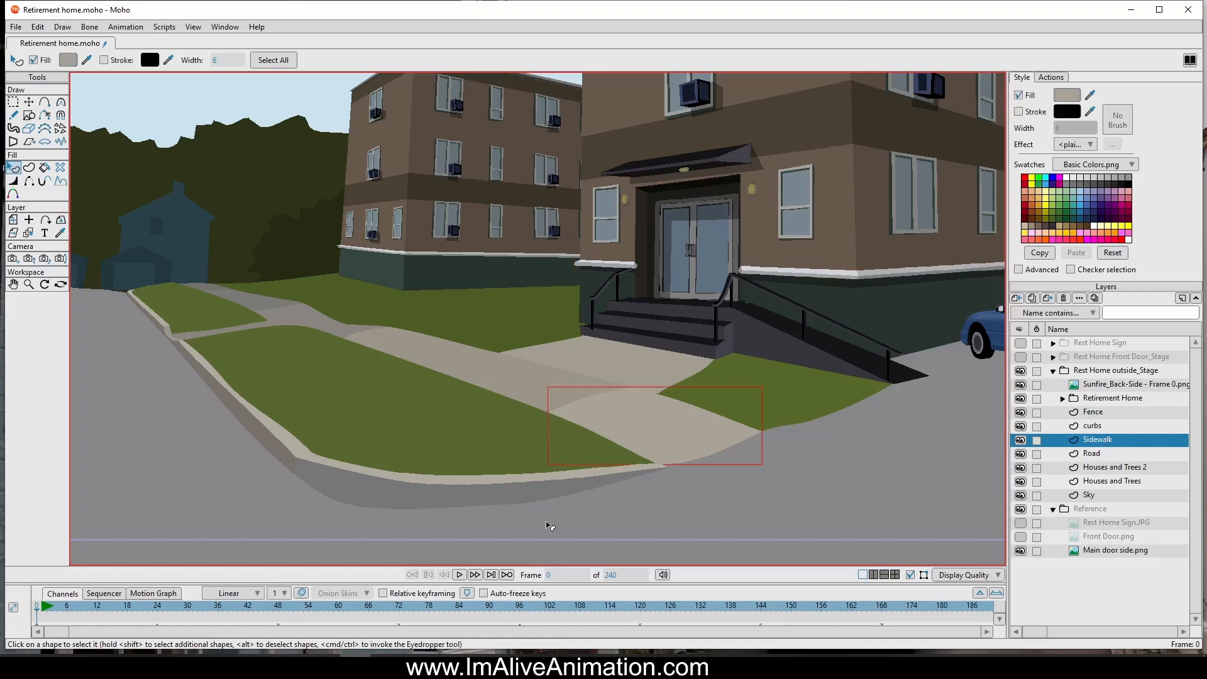
pyautogui.click(1078, 147)
pyautogui.click(1107, 206)
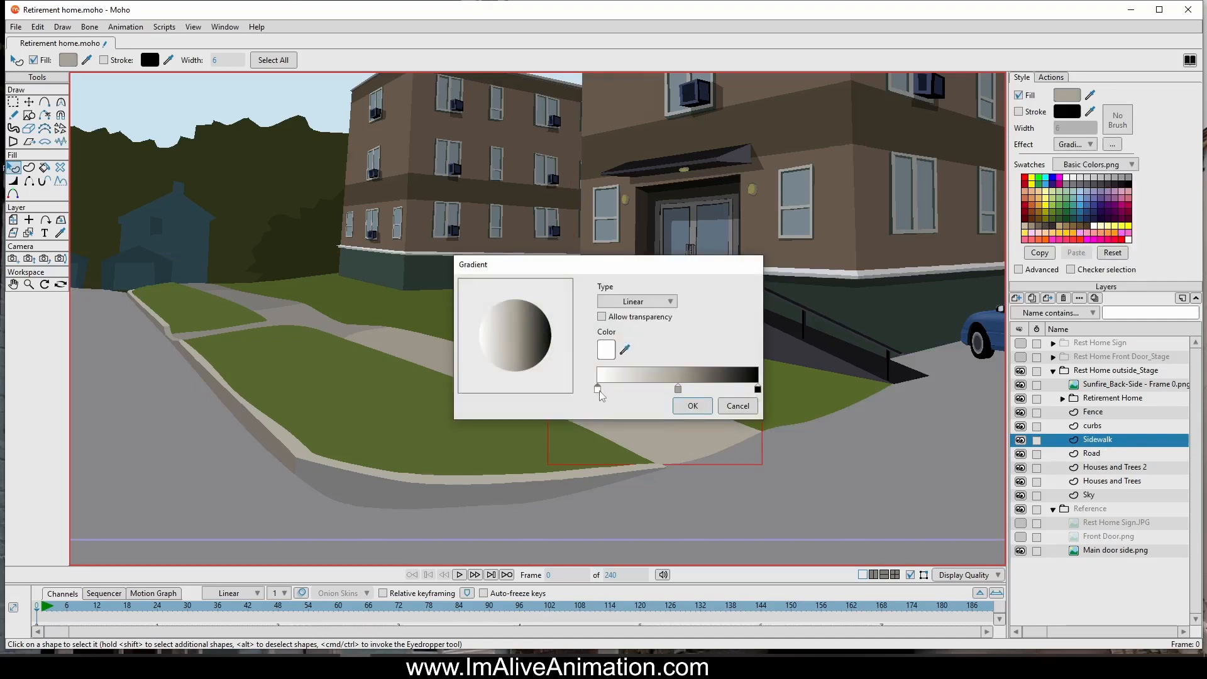
pyautogui.click(692, 406)
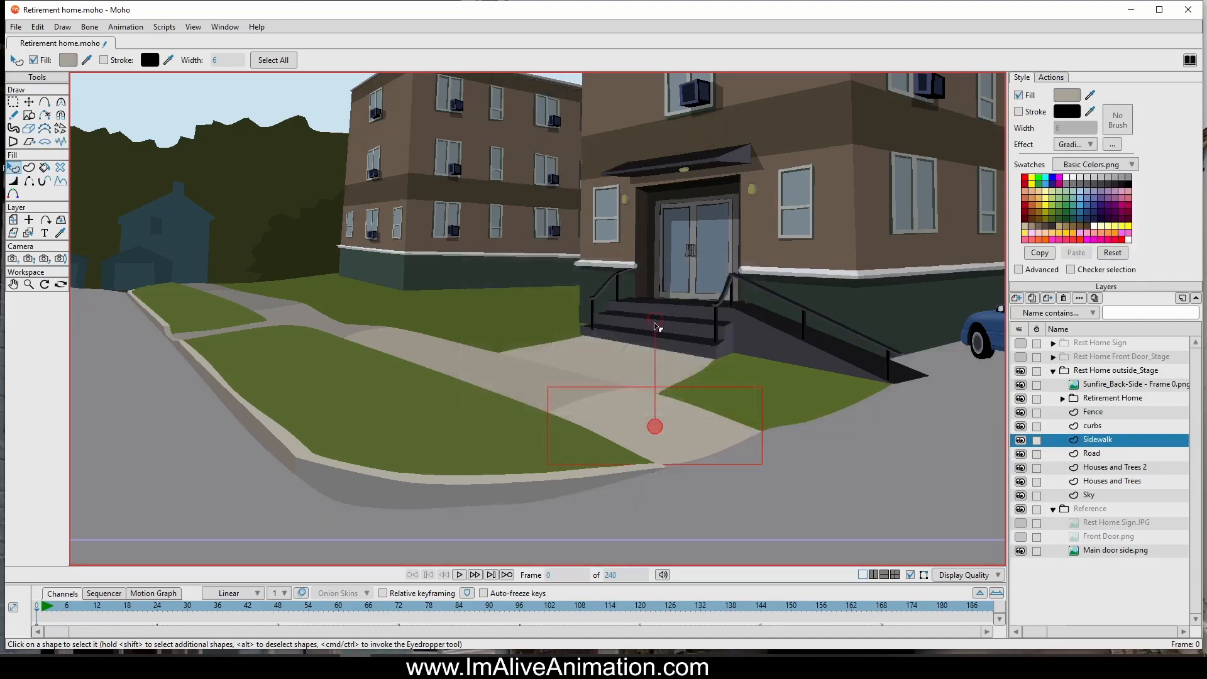
# Step: Angle the nearest sidewalk section's gradient across the path, from light by the grass near the ramp to dark at the curbside lawn
pyautogui.moveTo(655, 321); pyautogui.dragTo(637, 355)
pyautogui.moveTo(654, 426)
pyautogui.mouseDown()
pyautogui.moveTo(654, 463)
pyautogui.moveTo(646, 425)
pyautogui.moveTo(734, 480)
pyautogui.mouseUp()
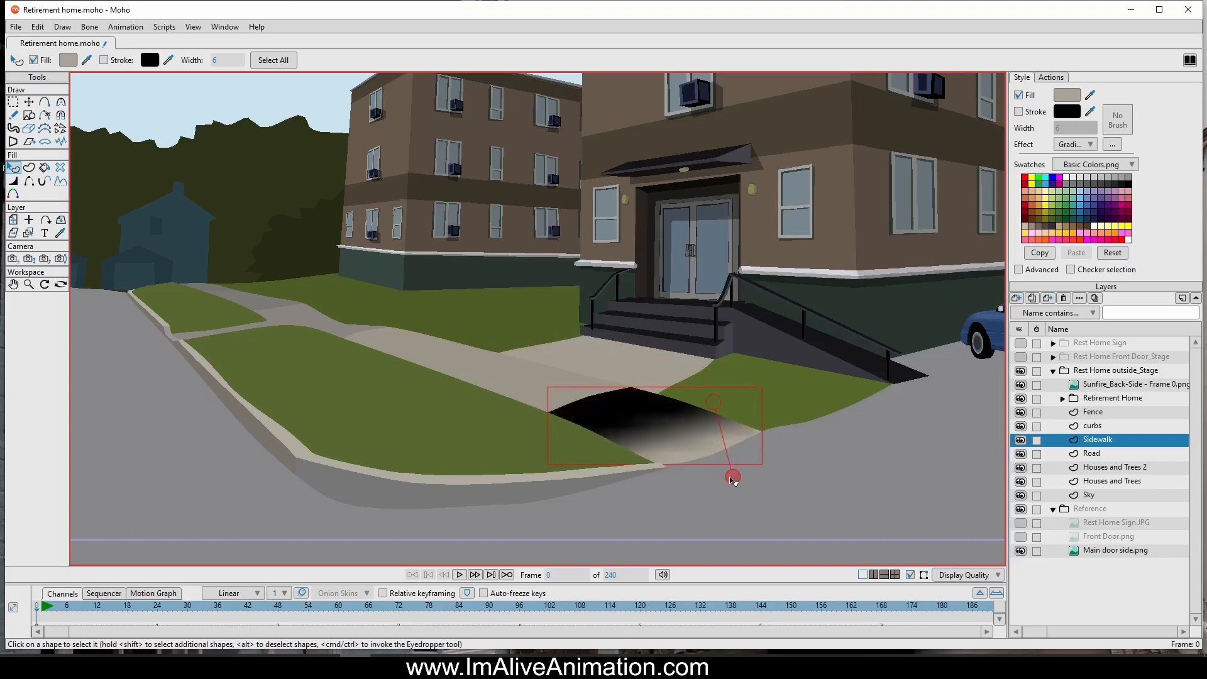
pyautogui.moveTo(713, 403); pyautogui.dragTo(626, 245)
pyautogui.click(743, 482)
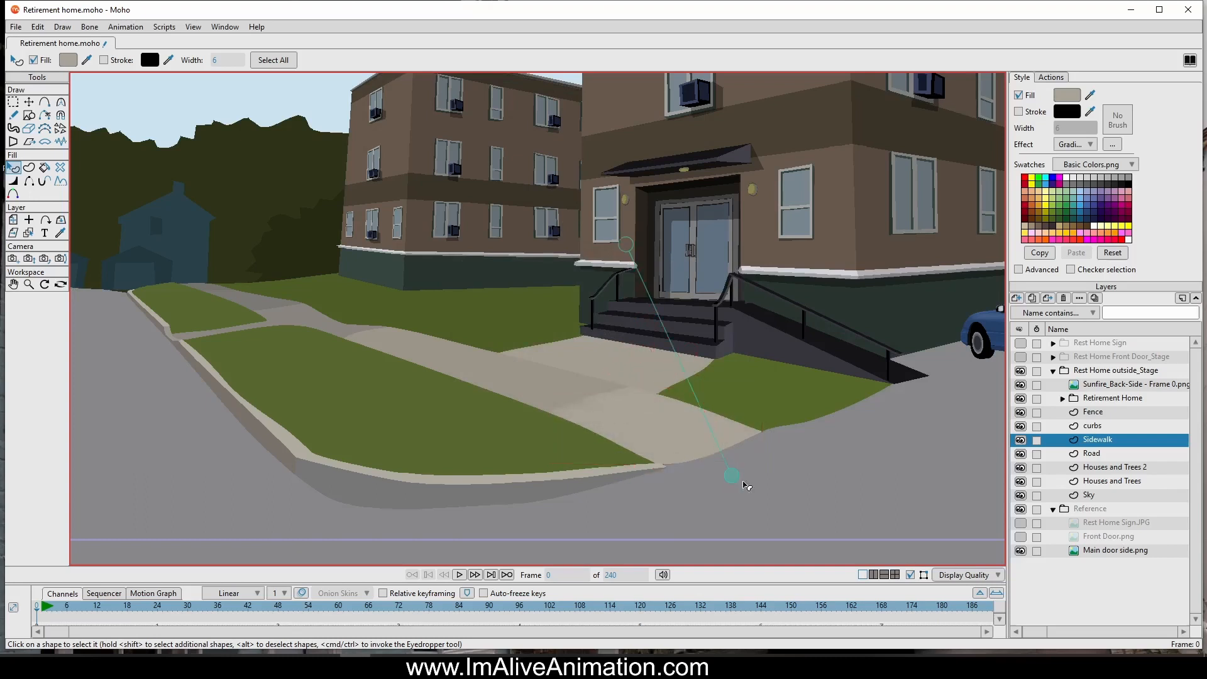
pyautogui.moveTo(730, 477)
pyautogui.mouseDown()
pyautogui.moveTo(762, 521)
pyautogui.moveTo(759, 507)
pyautogui.mouseUp()
pyautogui.moveTo(660, 288); pyautogui.dragTo(510, 437)
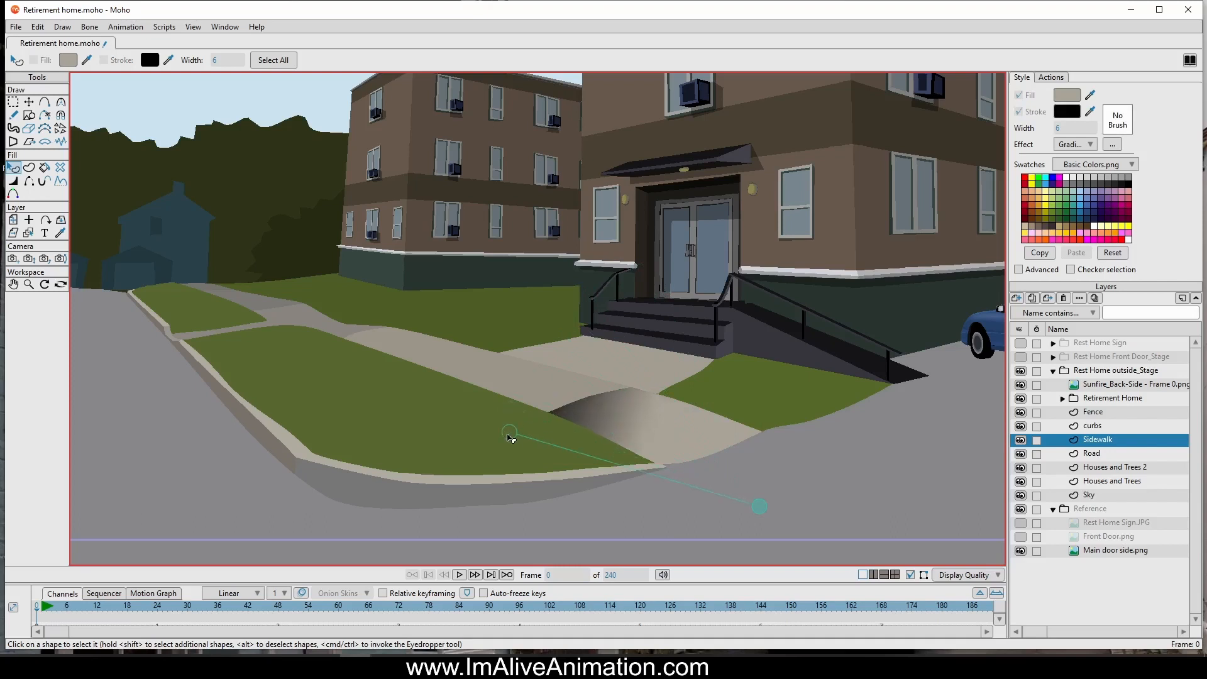
pyautogui.click(761, 440)
pyautogui.moveTo(759, 507); pyautogui.dragTo(789, 380)
pyautogui.click(567, 427)
pyautogui.click(569, 429)
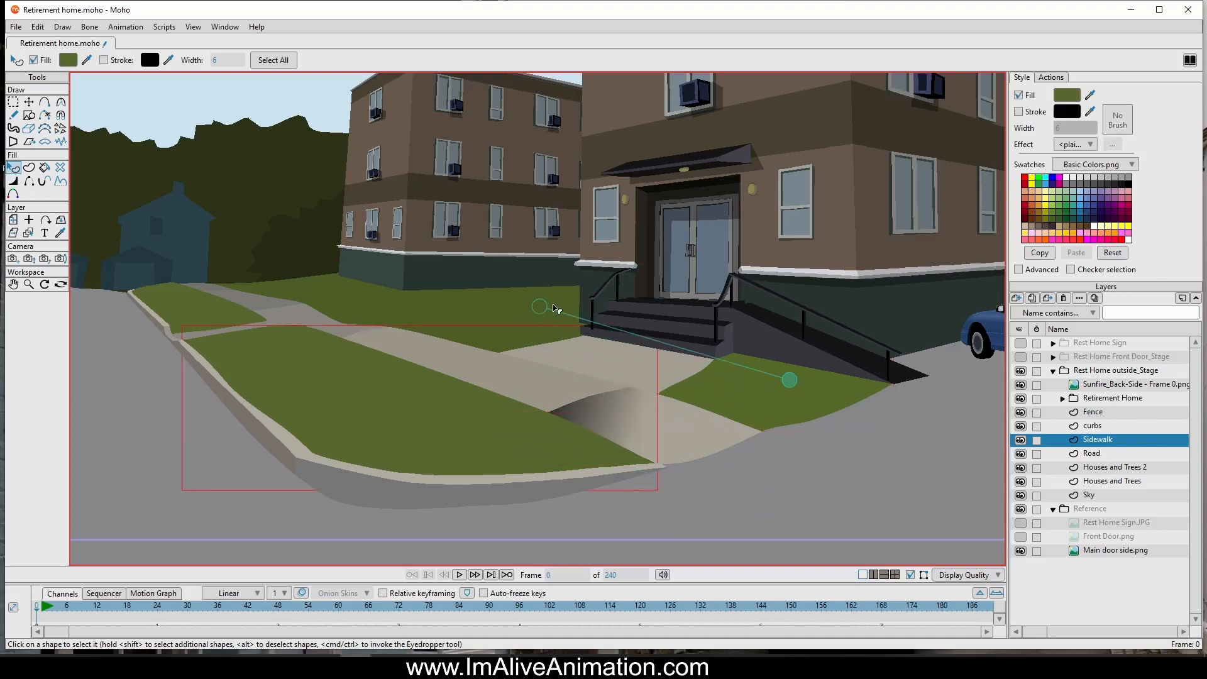
pyautogui.moveTo(541, 308)
pyautogui.mouseDown()
pyautogui.moveTo(541, 439)
pyautogui.moveTo(566, 440)
pyautogui.moveTo(480, 455)
pyautogui.moveTo(538, 445)
pyautogui.mouseUp()
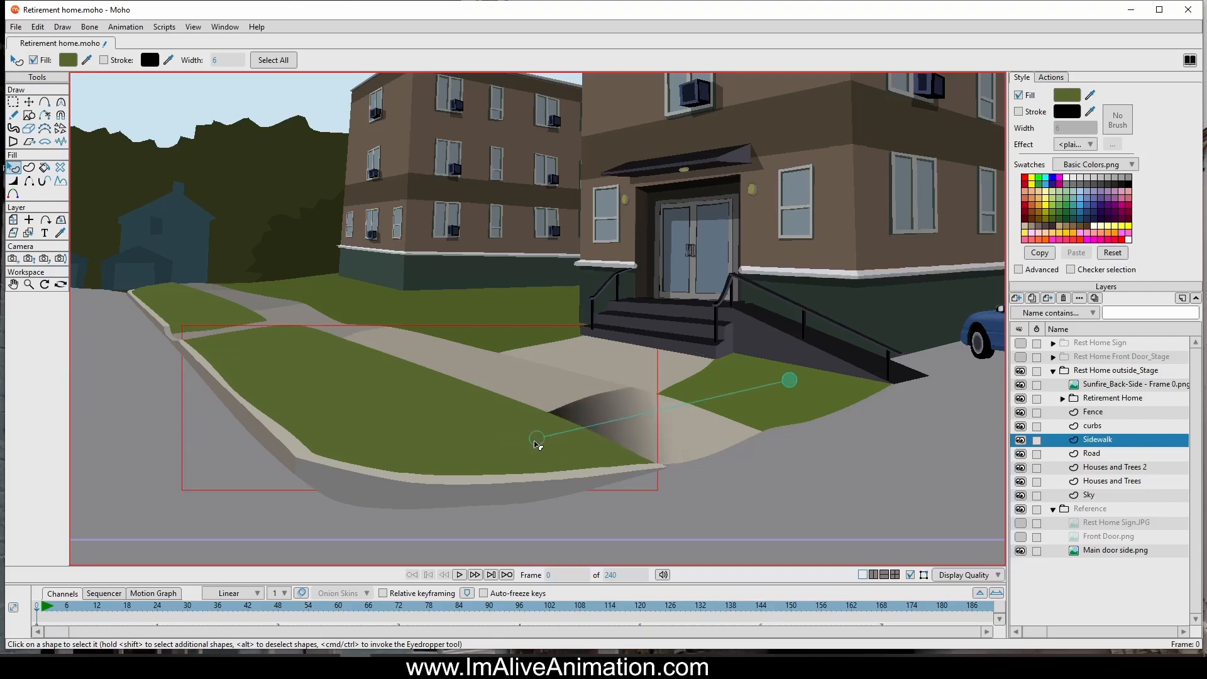
# Step: Replace the black stop in the nearest sidewalk section's gradient with a darker taupe stop close to the beige one
pyautogui.click(692, 449)
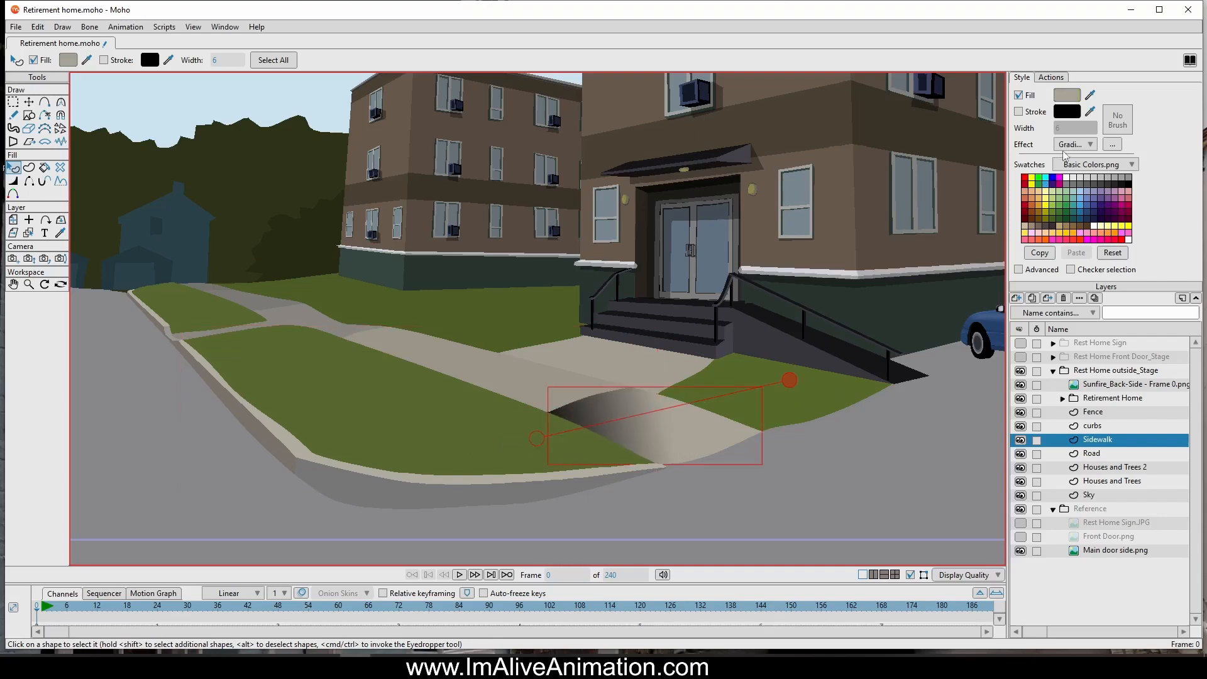
pyautogui.click(1113, 146)
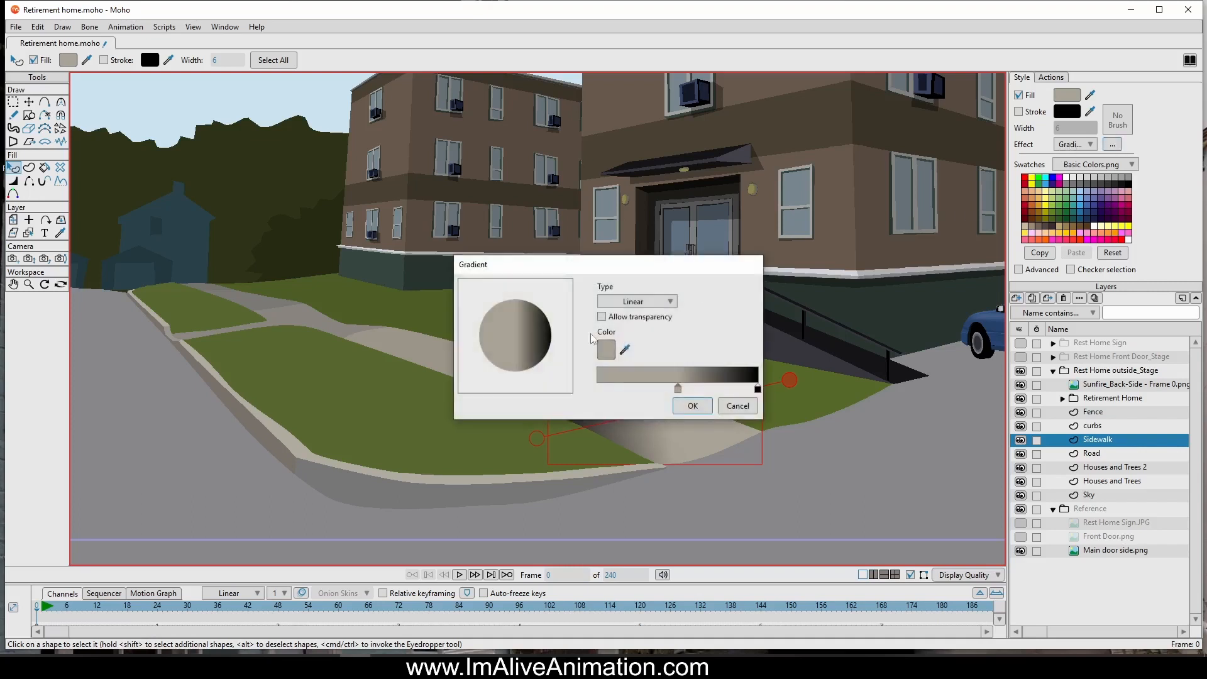
pyautogui.click(695, 388)
pyautogui.click(757, 389)
pyautogui.moveTo(718, 408); pyautogui.dragTo(714, 406)
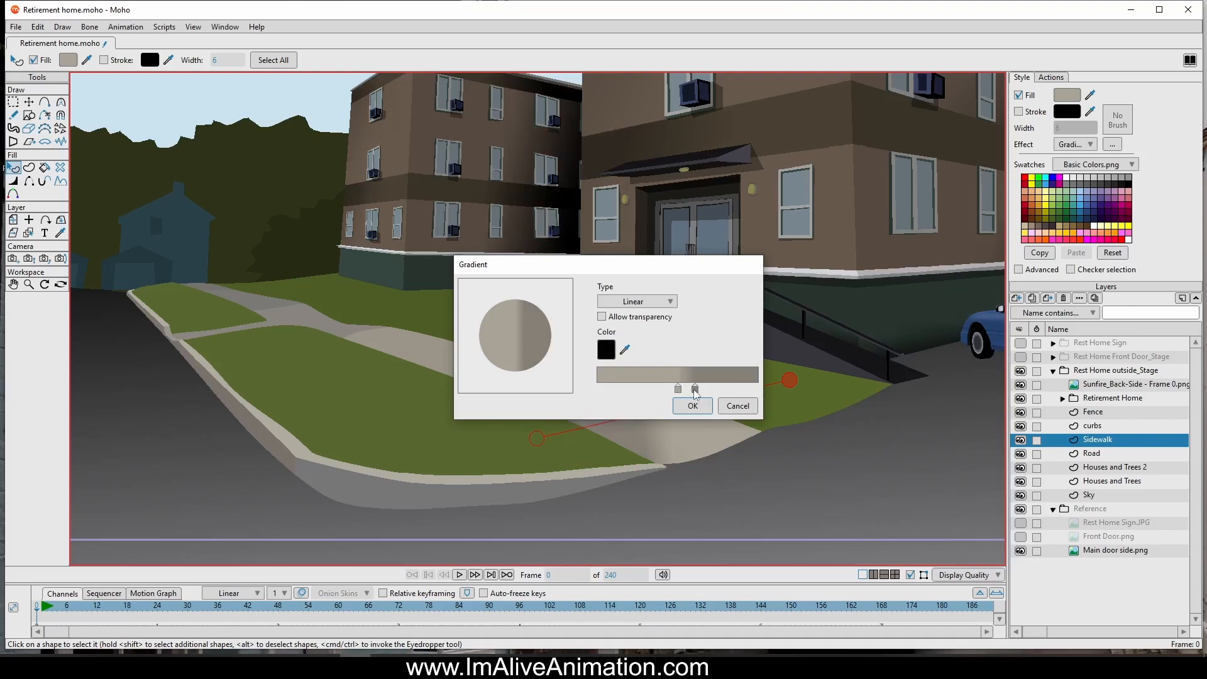
pyautogui.click(695, 390)
pyautogui.click(693, 406)
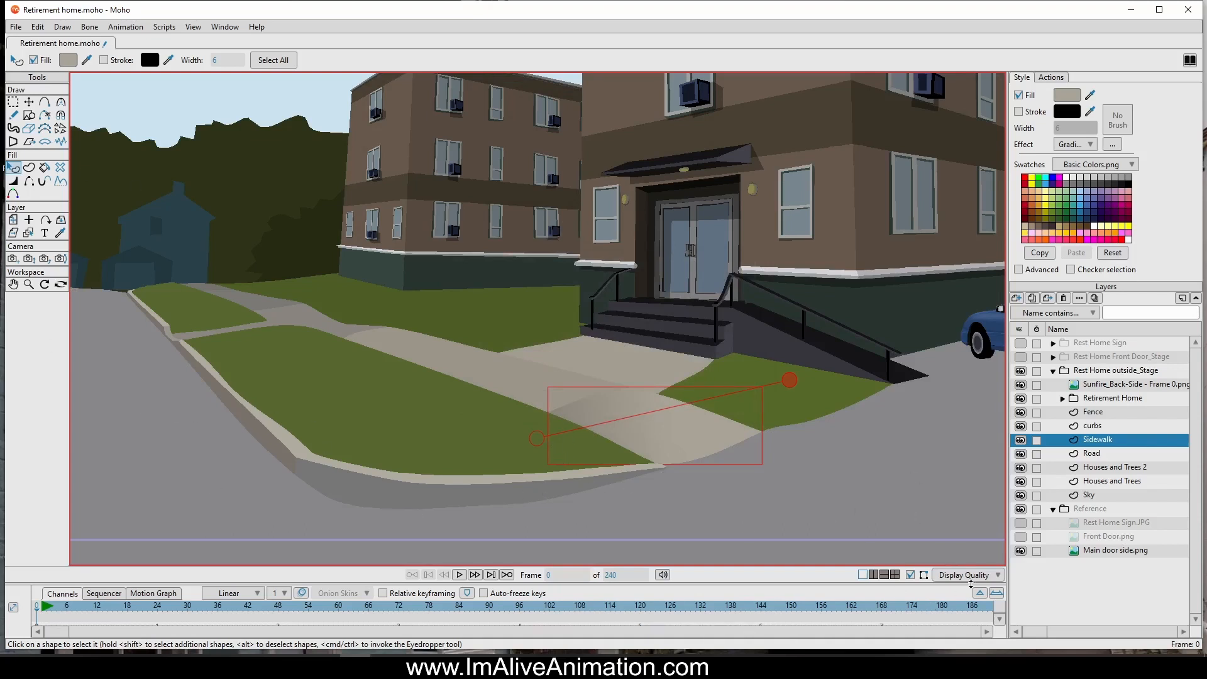
pyautogui.click(968, 576)
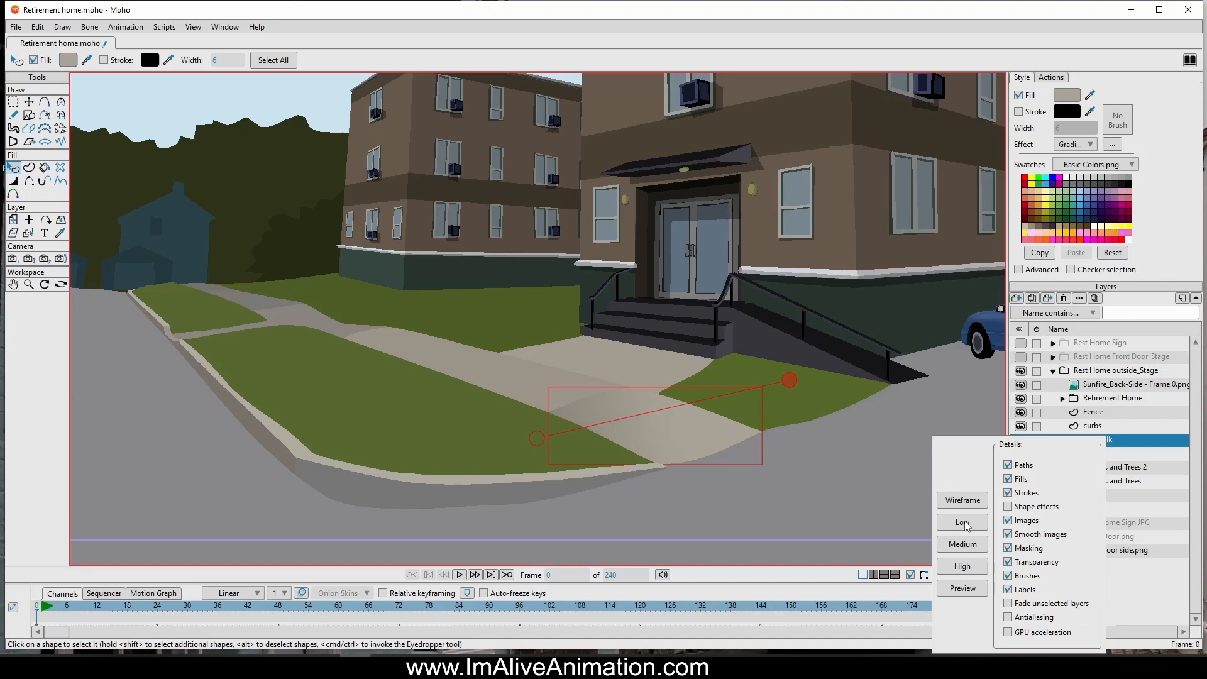
pyautogui.click(1008, 507)
pyautogui.click(1008, 507)
# Step: Shorten the nearest sidewalk section's gradient so its dark end sits near the tip of the curbside lawn
pyautogui.click(554, 445)
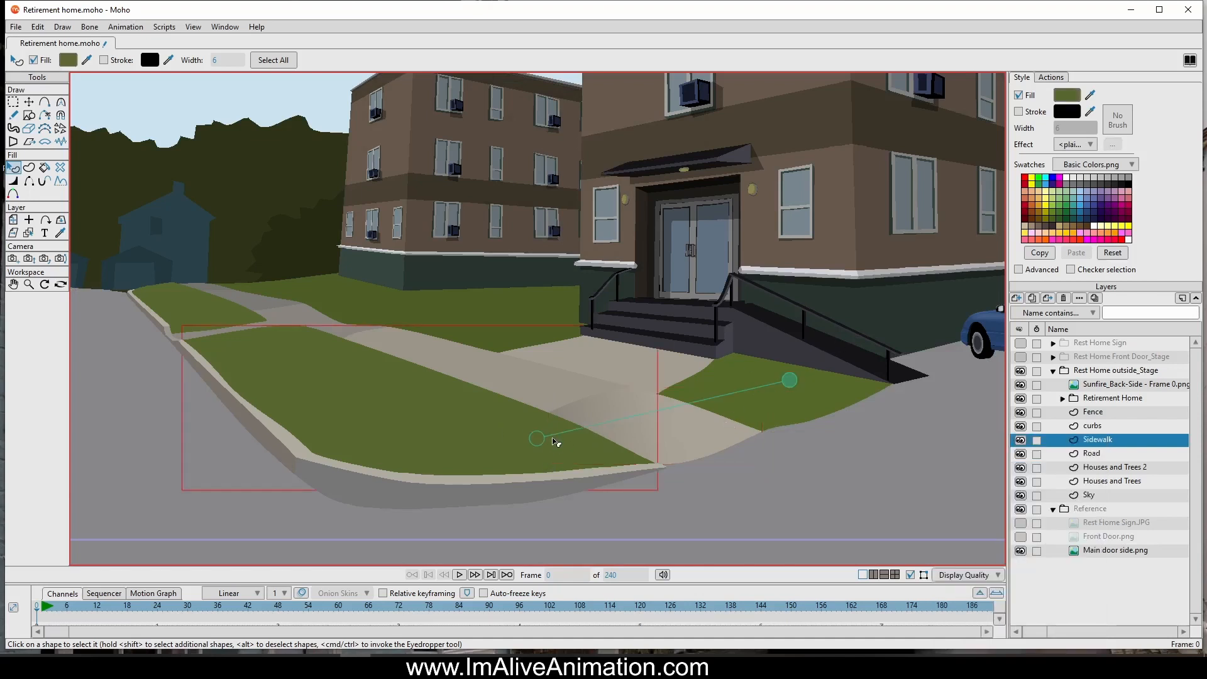
pyautogui.moveTo(556, 442); pyautogui.dragTo(650, 434)
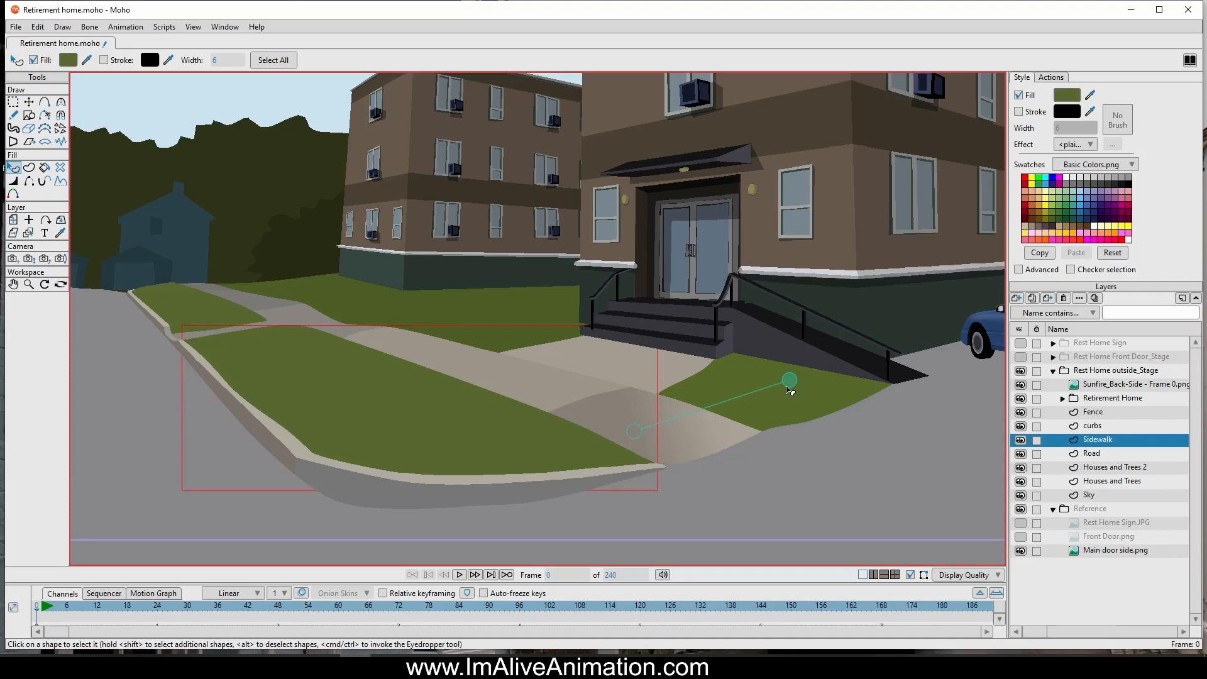
pyautogui.moveTo(788, 391); pyautogui.dragTo(756, 407)
pyautogui.moveTo(604, 449); pyautogui.dragTo(634, 450)
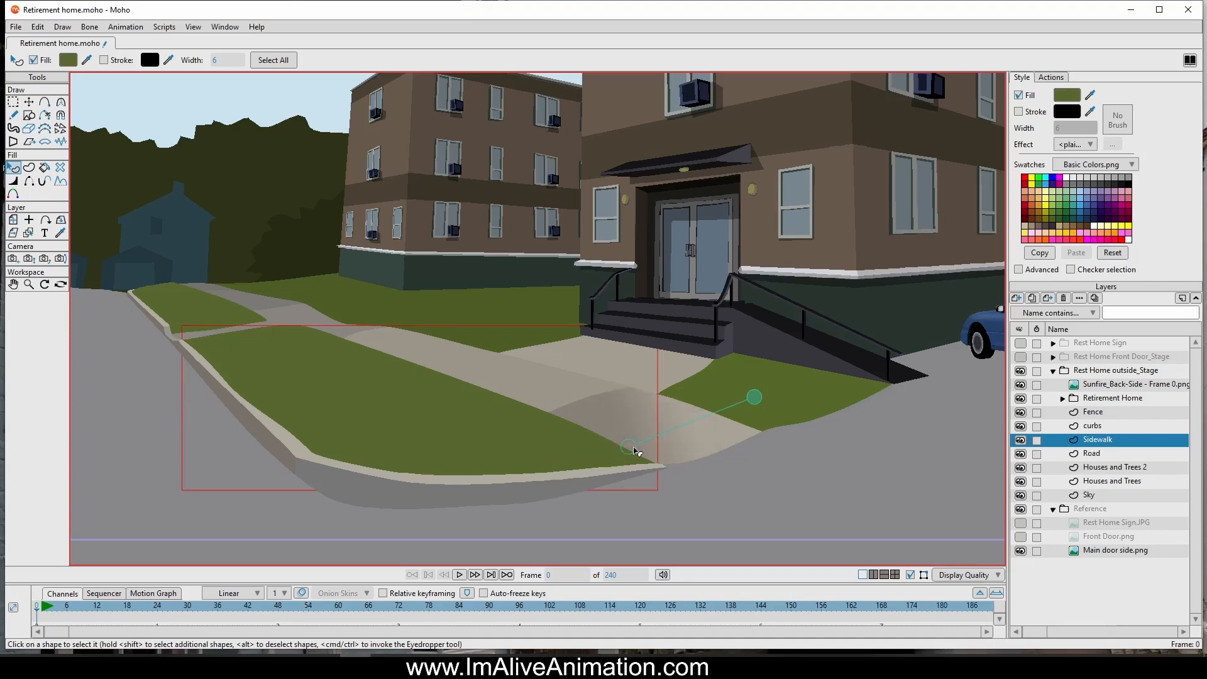
# Step: Apply a linear gradient to the long middle sidewalk section, removing the white and black stops and ending in a darker grey
pyautogui.click(539, 391)
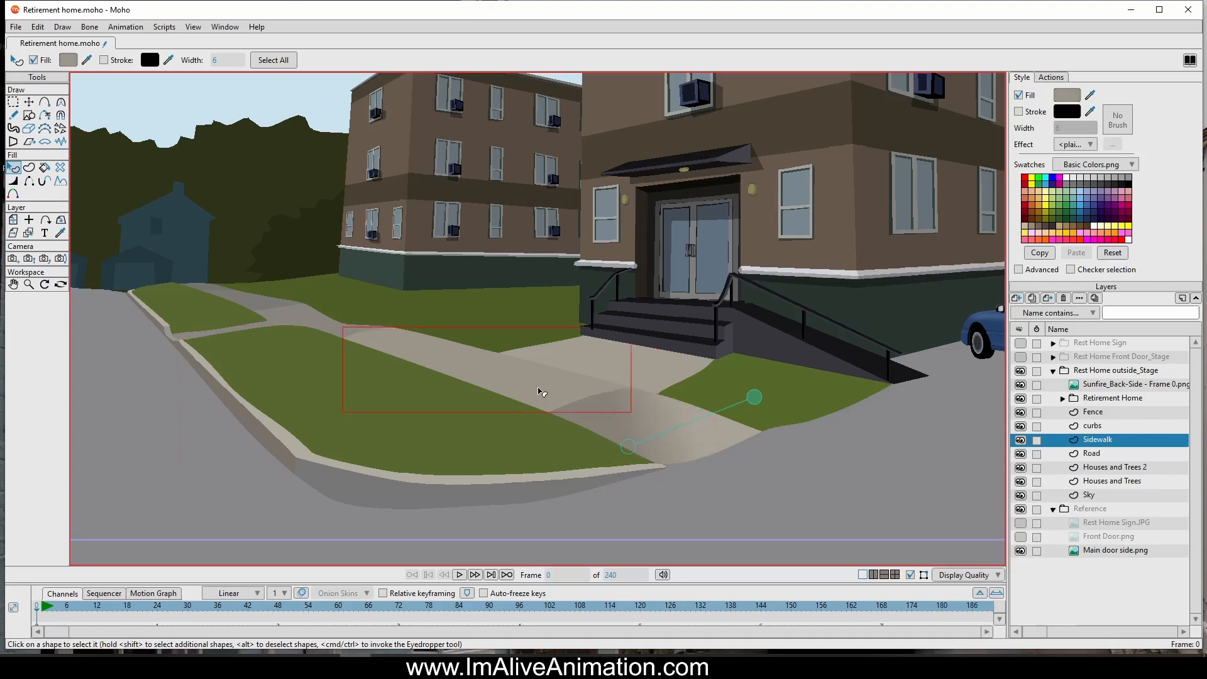
pyautogui.click(1093, 147)
pyautogui.click(1109, 211)
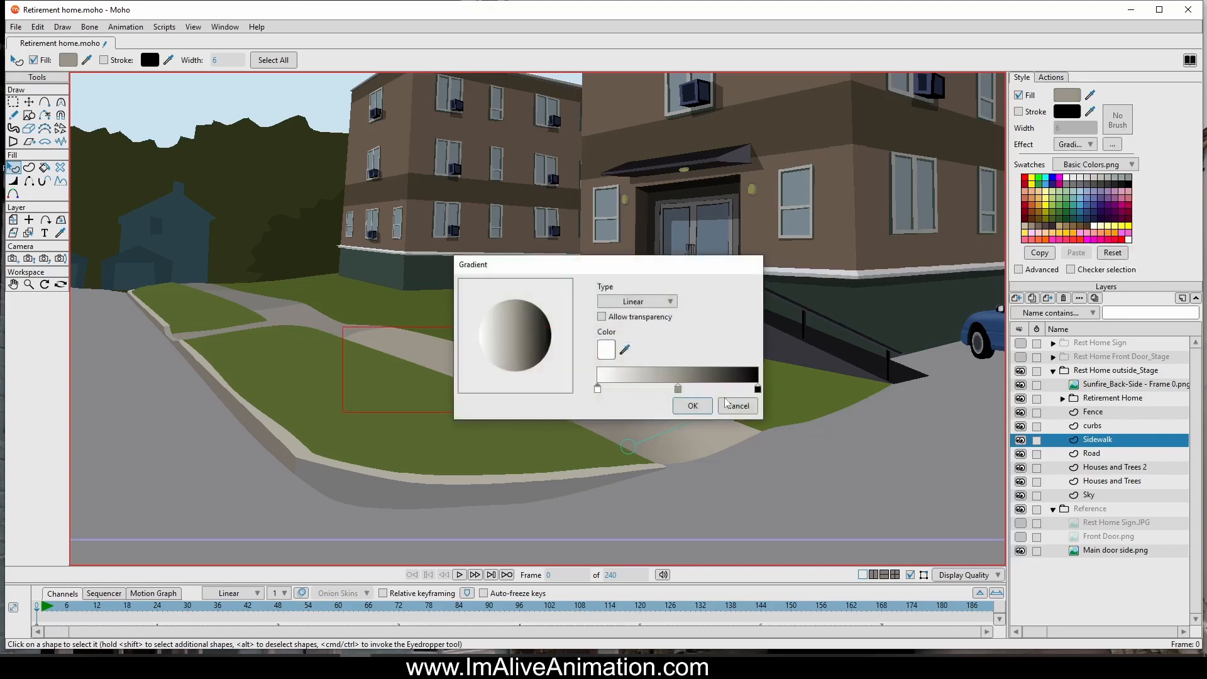
pyautogui.moveTo(597, 390); pyautogui.dragTo(598, 391)
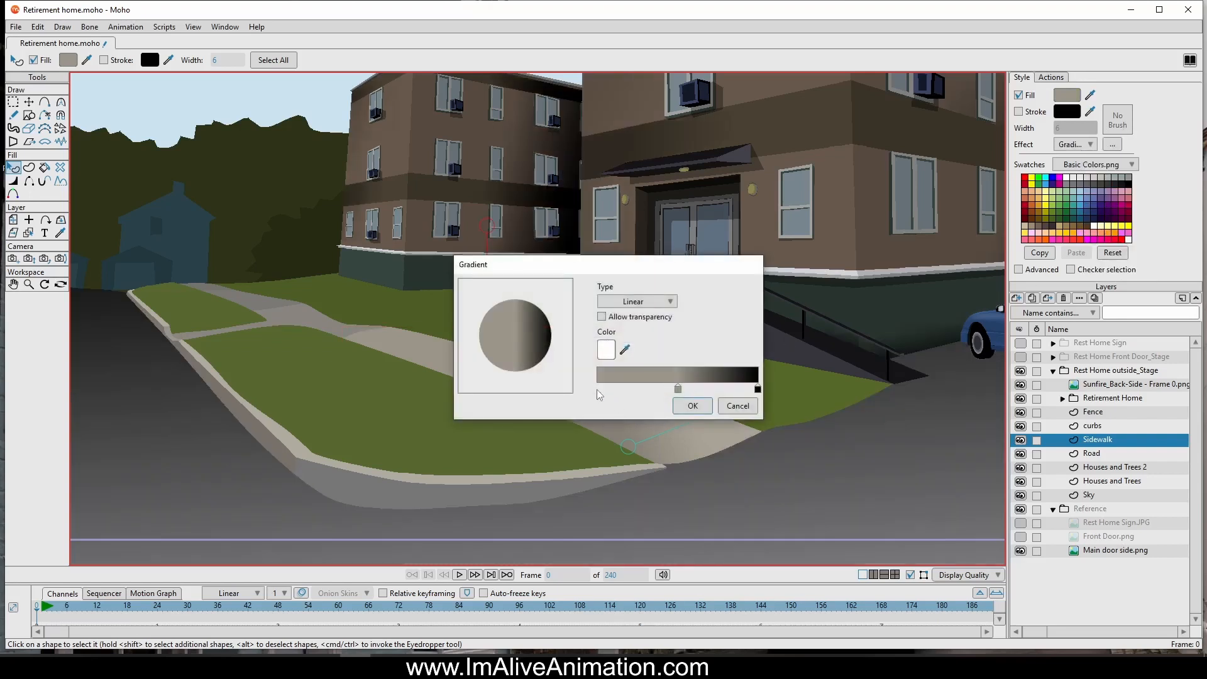
pyautogui.click(698, 389)
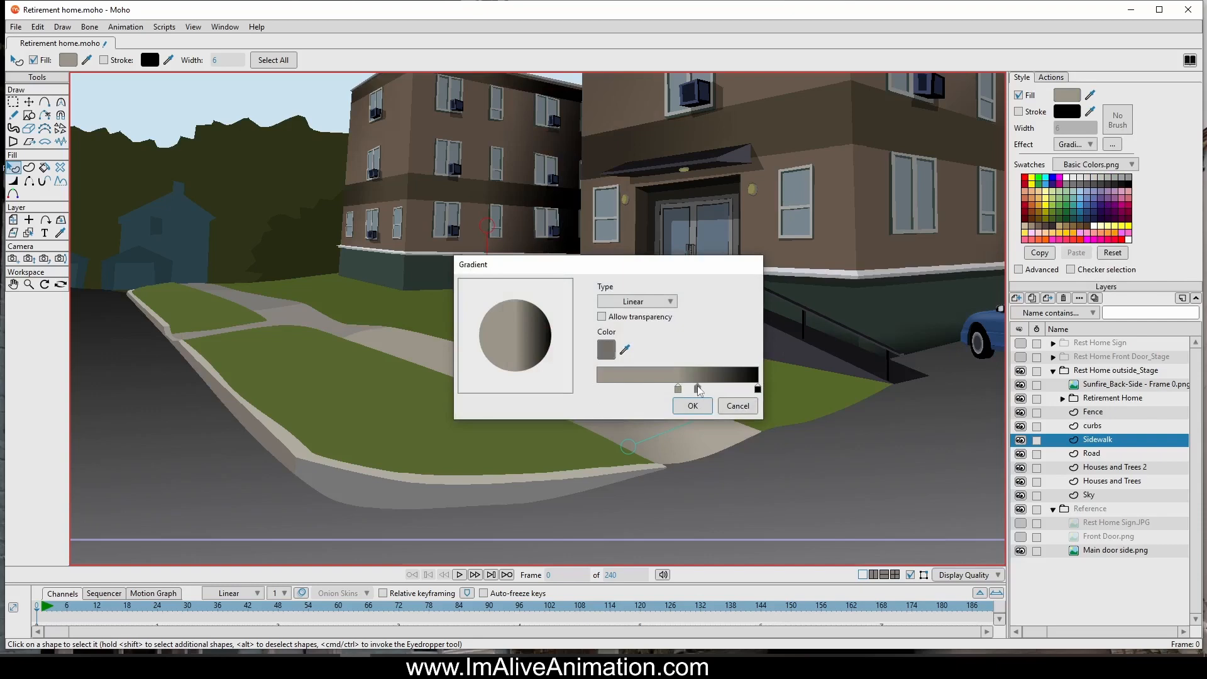
pyautogui.click(759, 390)
pyautogui.press('Delete')
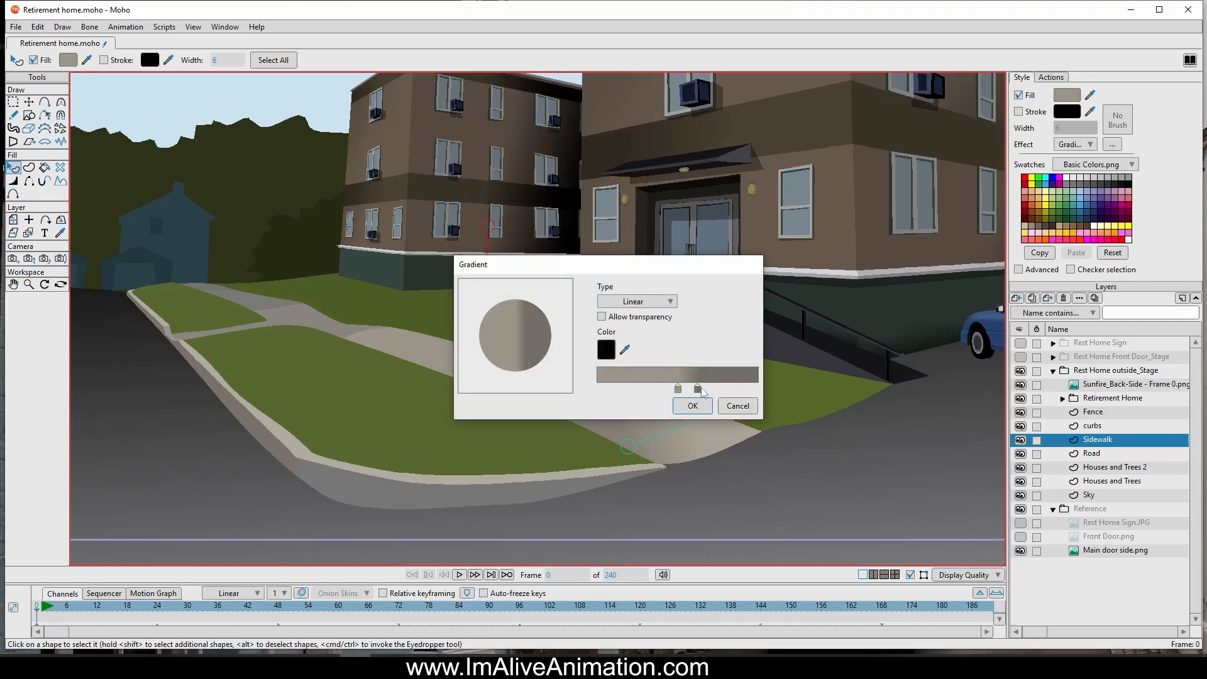
pyautogui.moveTo(698, 389); pyautogui.dragTo(757, 389)
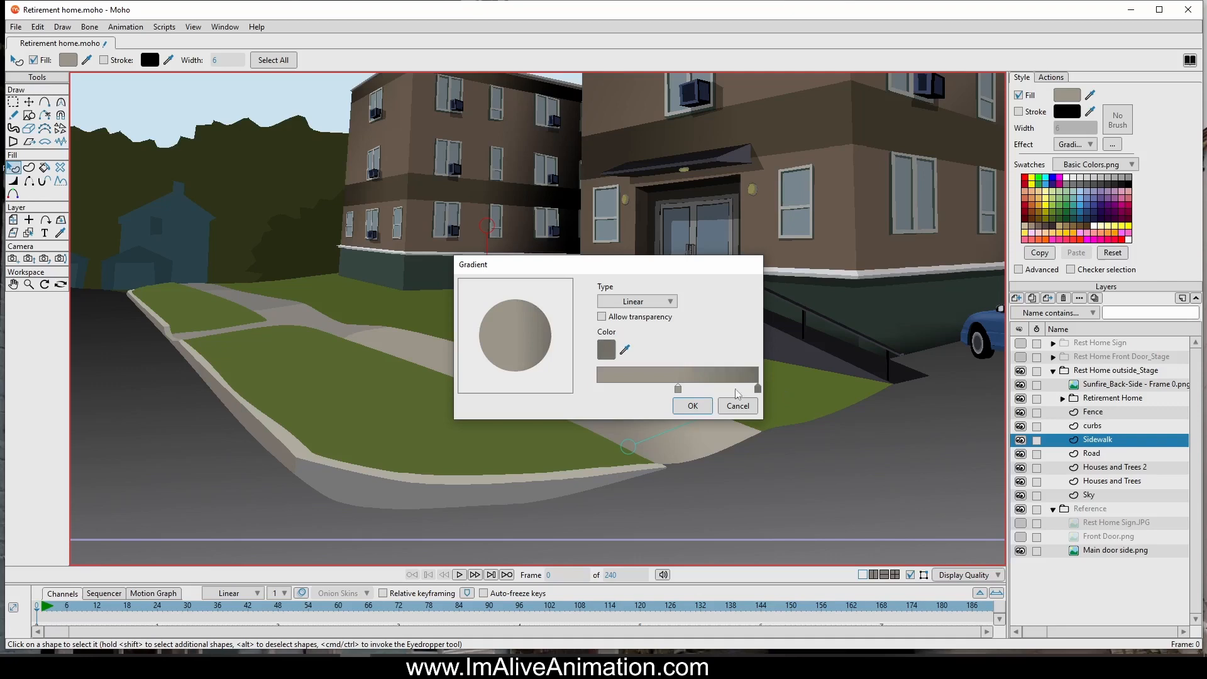
pyautogui.click(692, 406)
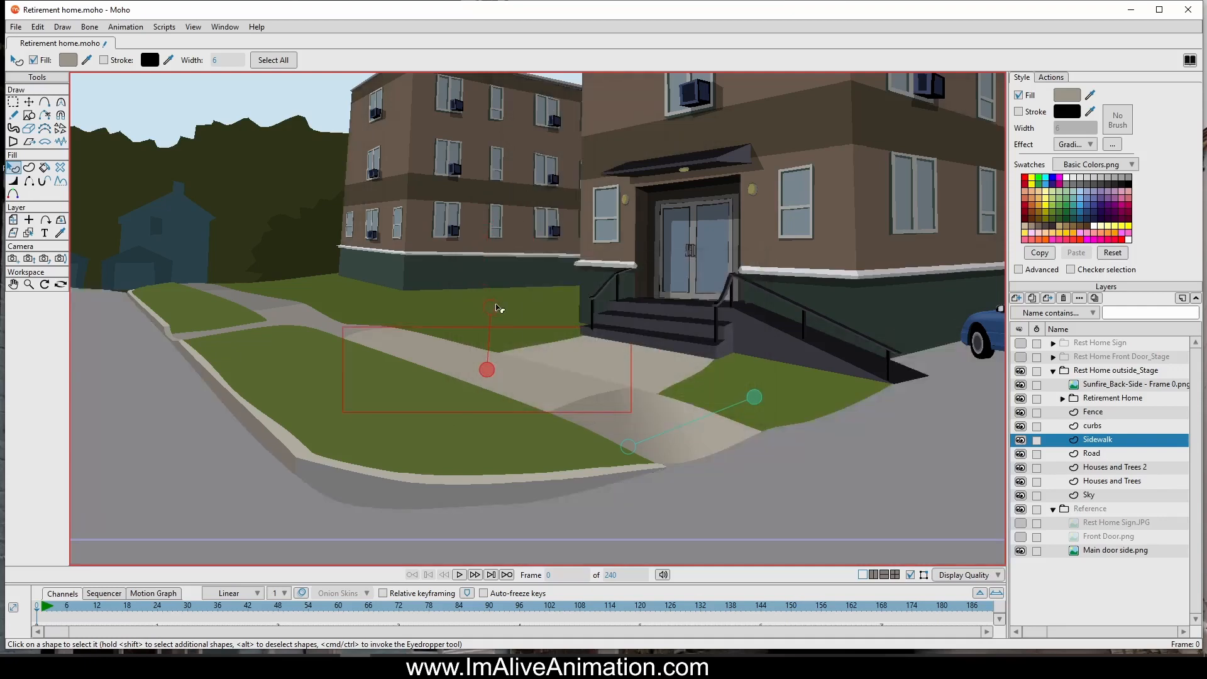
# Step: Align the middle sidewalk section's gradient vertically, dark along the path's far edge and light toward the curbside lawn
pyautogui.moveTo(497, 308); pyautogui.dragTo(528, 315)
pyautogui.moveTo(488, 370)
pyautogui.mouseDown()
pyautogui.moveTo(483, 420)
pyautogui.moveTo(507, 352)
pyautogui.moveTo(464, 353)
pyautogui.moveTo(463, 318)
pyautogui.moveTo(474, 319)
pyautogui.mouseUp()
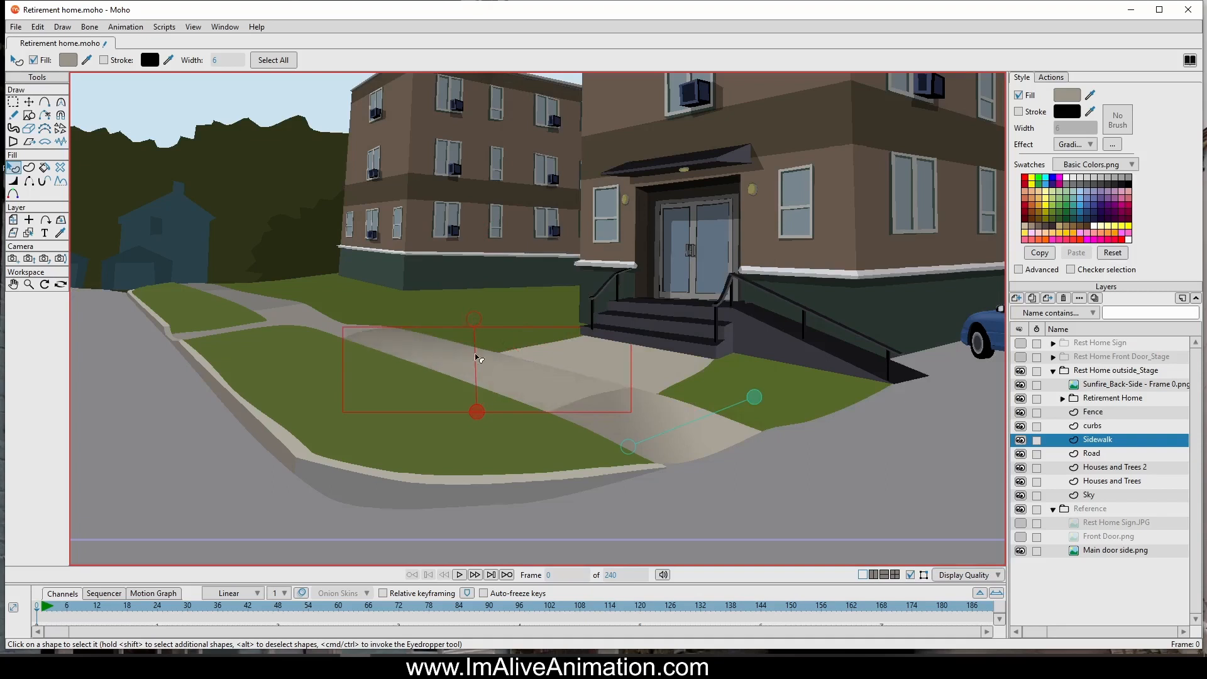
pyautogui.moveTo(474, 410)
pyautogui.mouseDown()
pyautogui.moveTo(488, 415)
pyautogui.moveTo(468, 413)
pyautogui.mouseUp()
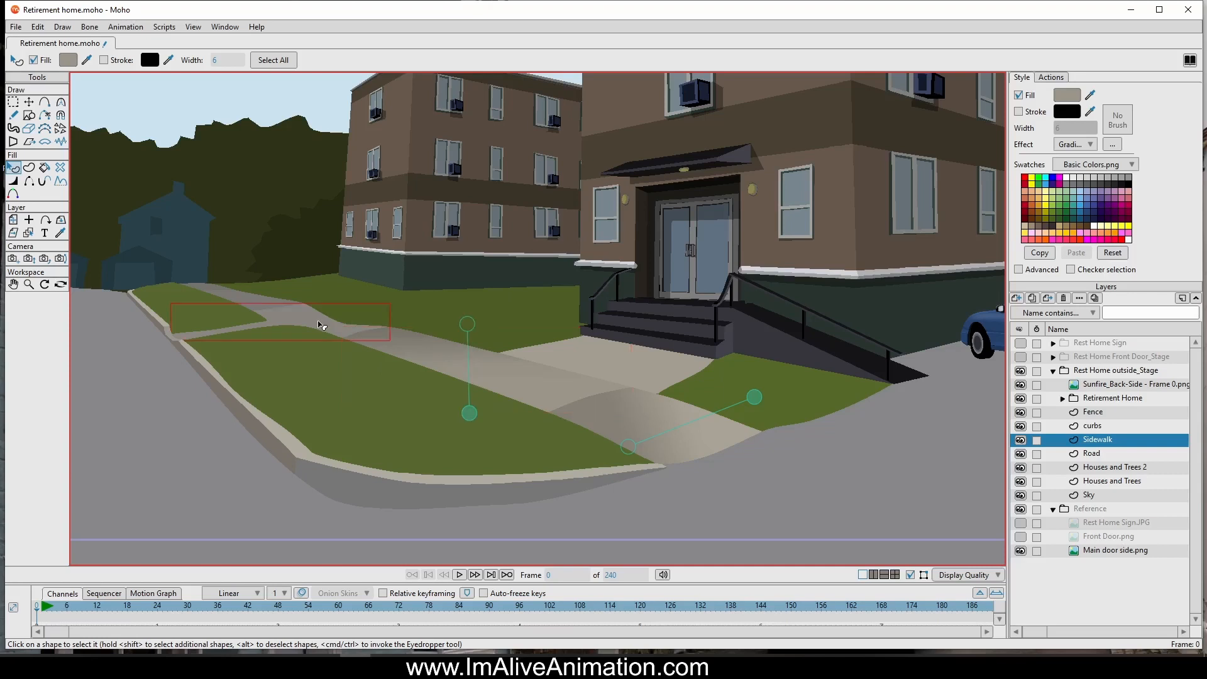
# Step: Apply a linear gradient to the sidewalk section at the path junction, removing the white and black stops and ending in darker grey
pyautogui.click(321, 325)
pyautogui.click(1086, 145)
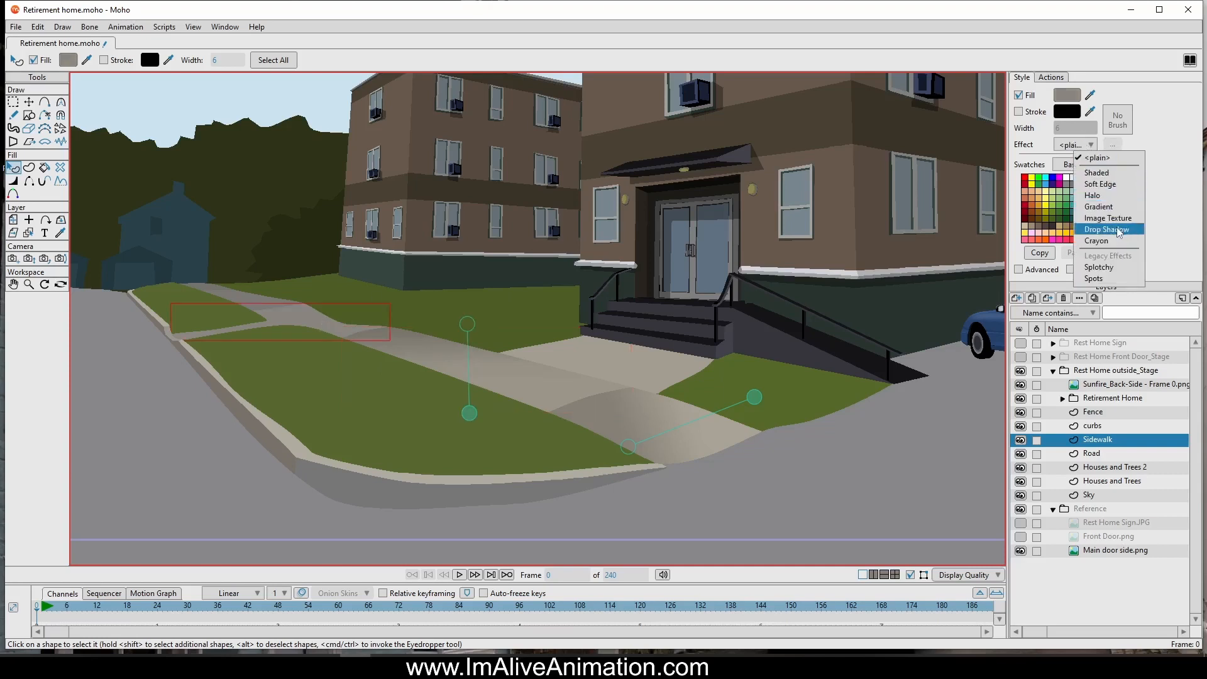
pyautogui.click(1098, 207)
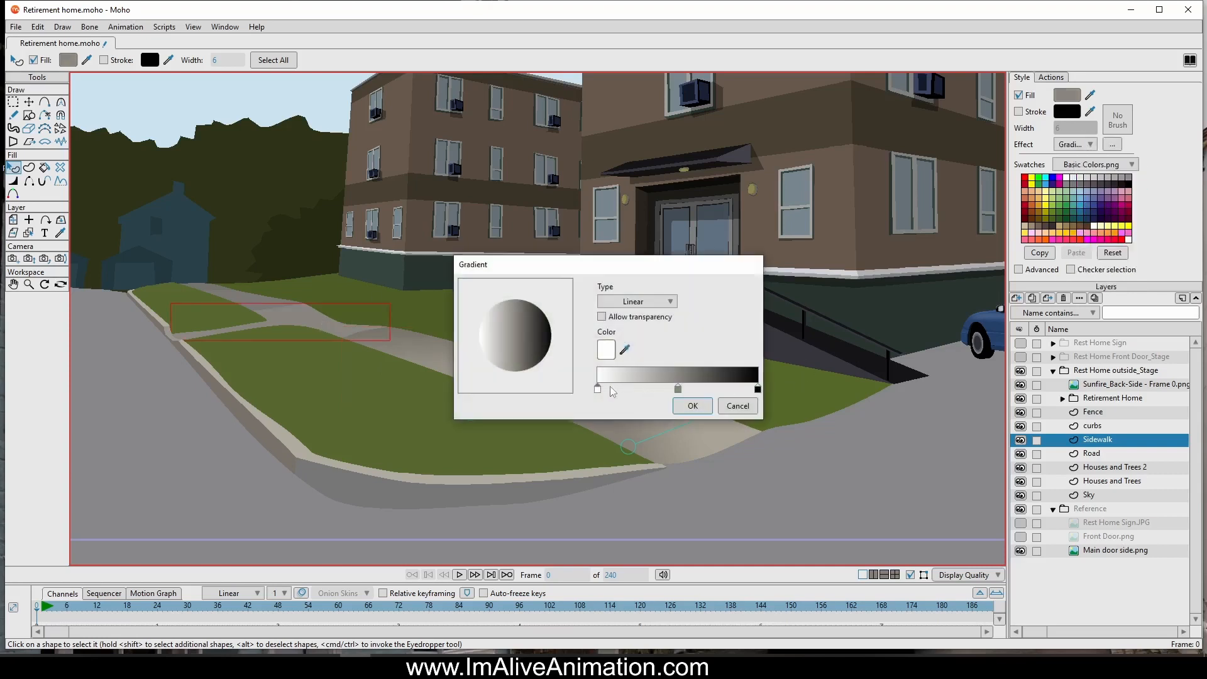
pyautogui.click(696, 390)
pyautogui.click(758, 389)
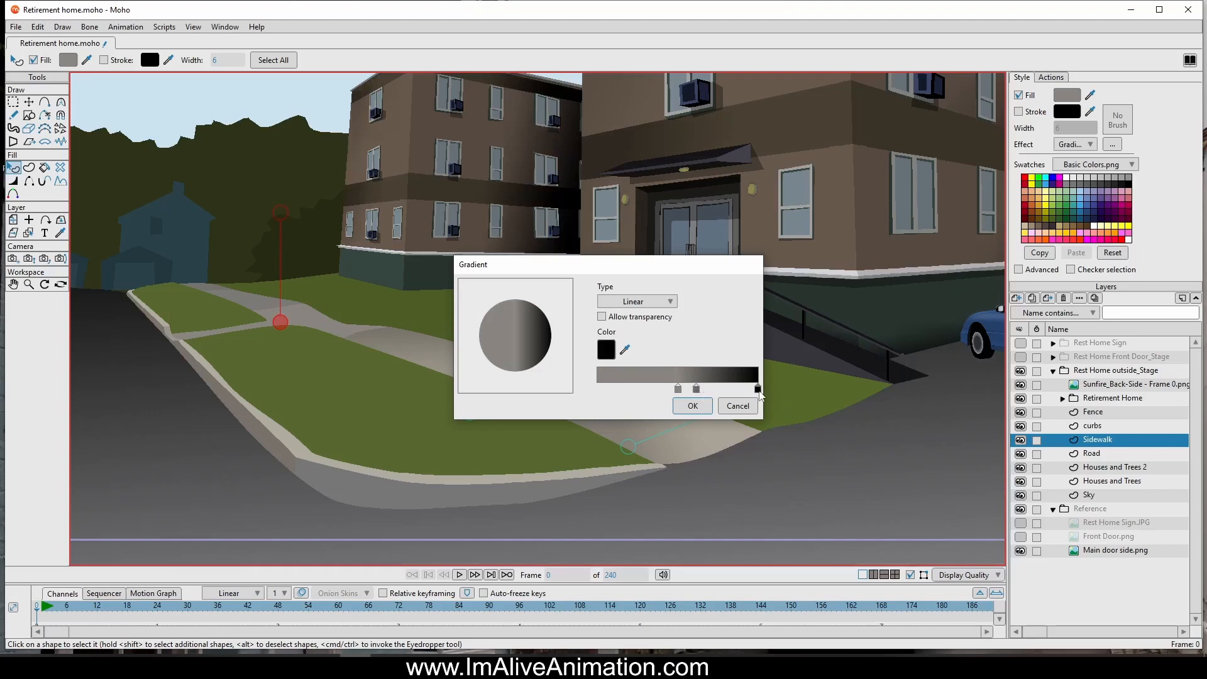
pyautogui.press('Delete')
pyautogui.moveTo(697, 389); pyautogui.dragTo(758, 389)
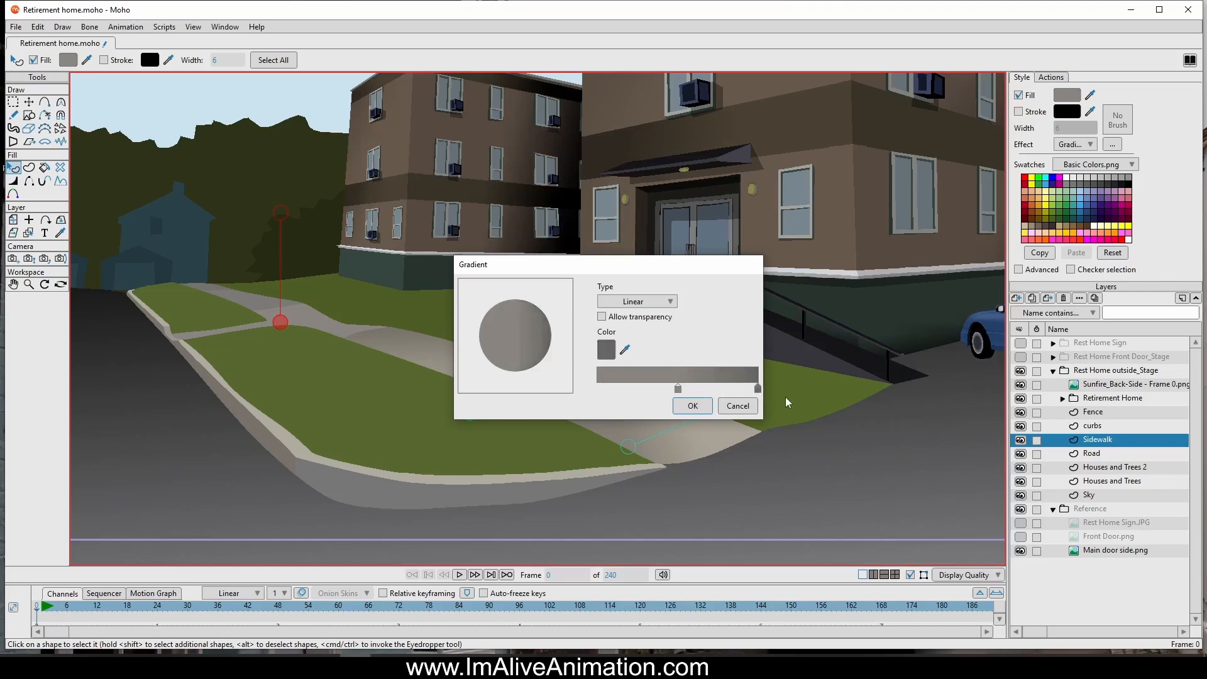
pyautogui.click(694, 407)
# Step: Place the junction section's gradient as a short vertical span, dark at the path's far edge and light toward the curbside lawn
pyautogui.moveTo(285, 324); pyautogui.dragTo(348, 406)
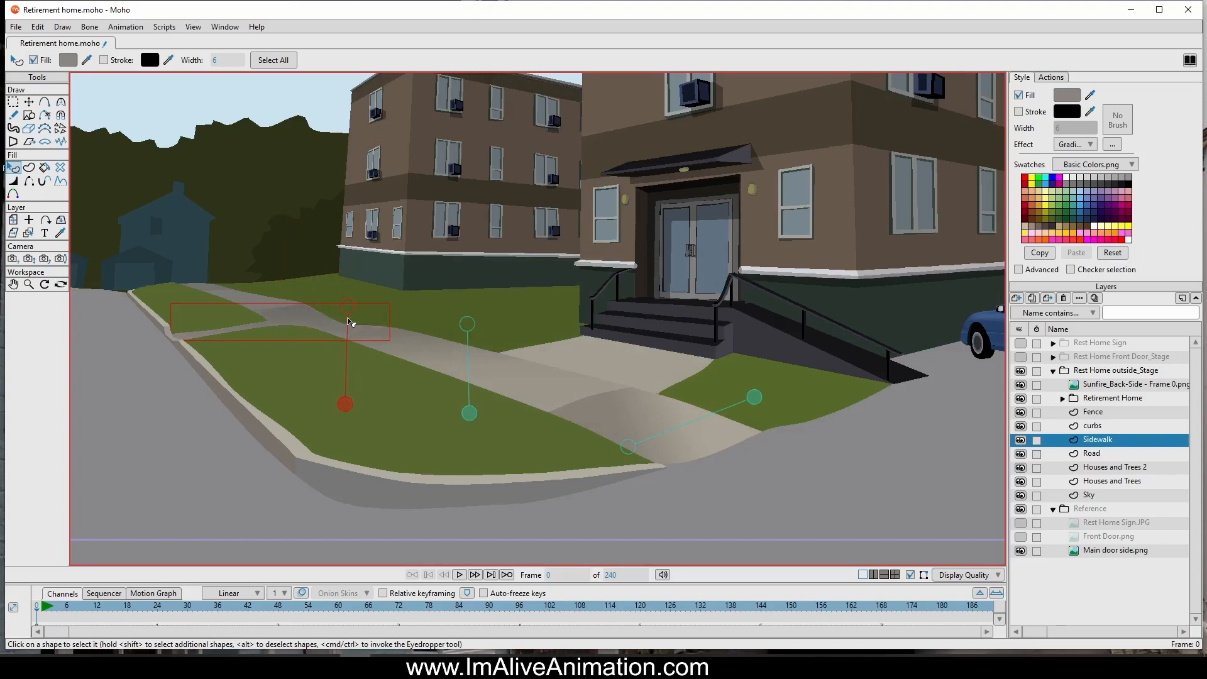
pyautogui.moveTo(347, 405); pyautogui.dragTo(333, 374)
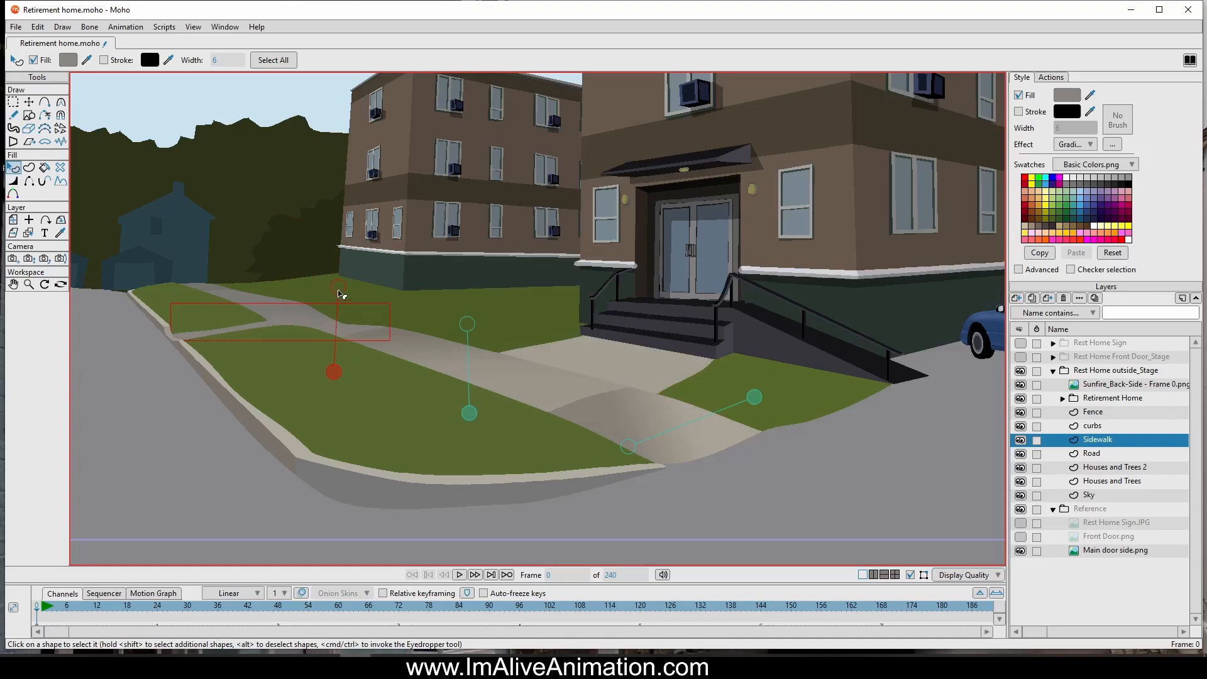
pyautogui.moveTo(334, 289); pyautogui.dragTo(336, 324)
pyautogui.moveTo(338, 373); pyautogui.dragTo(335, 359)
pyautogui.click(241, 300)
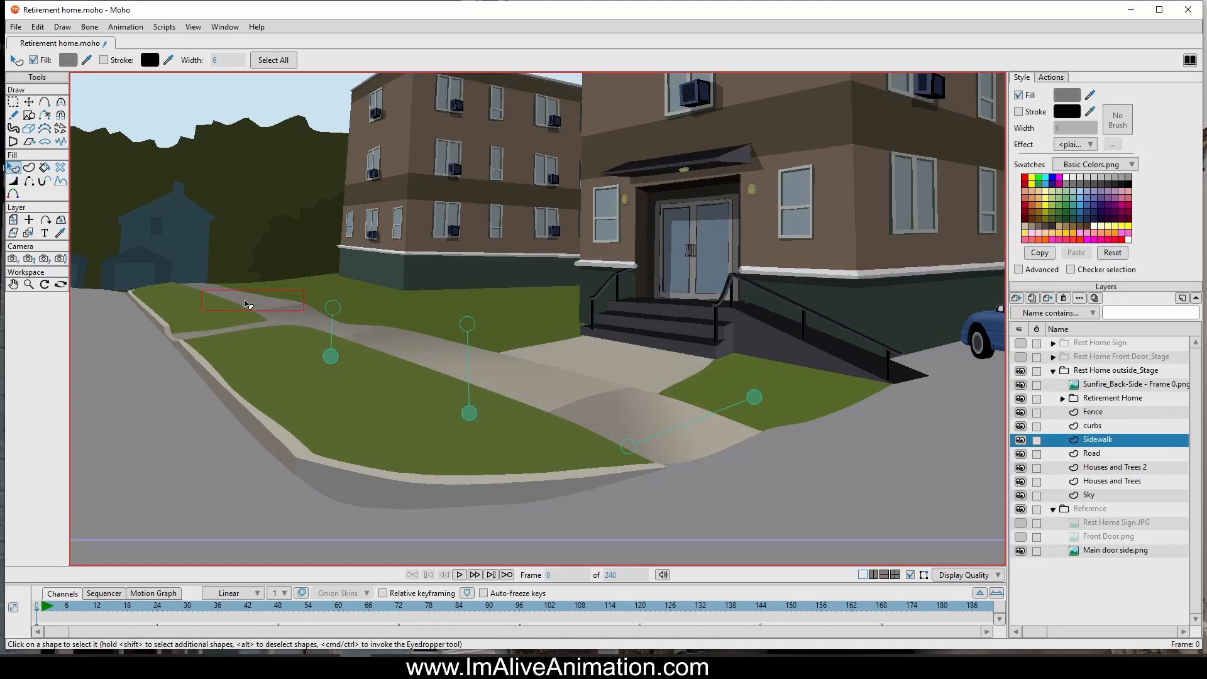
pyautogui.scroll(2, 231, 300)
pyautogui.scroll(-2, 232, 301)
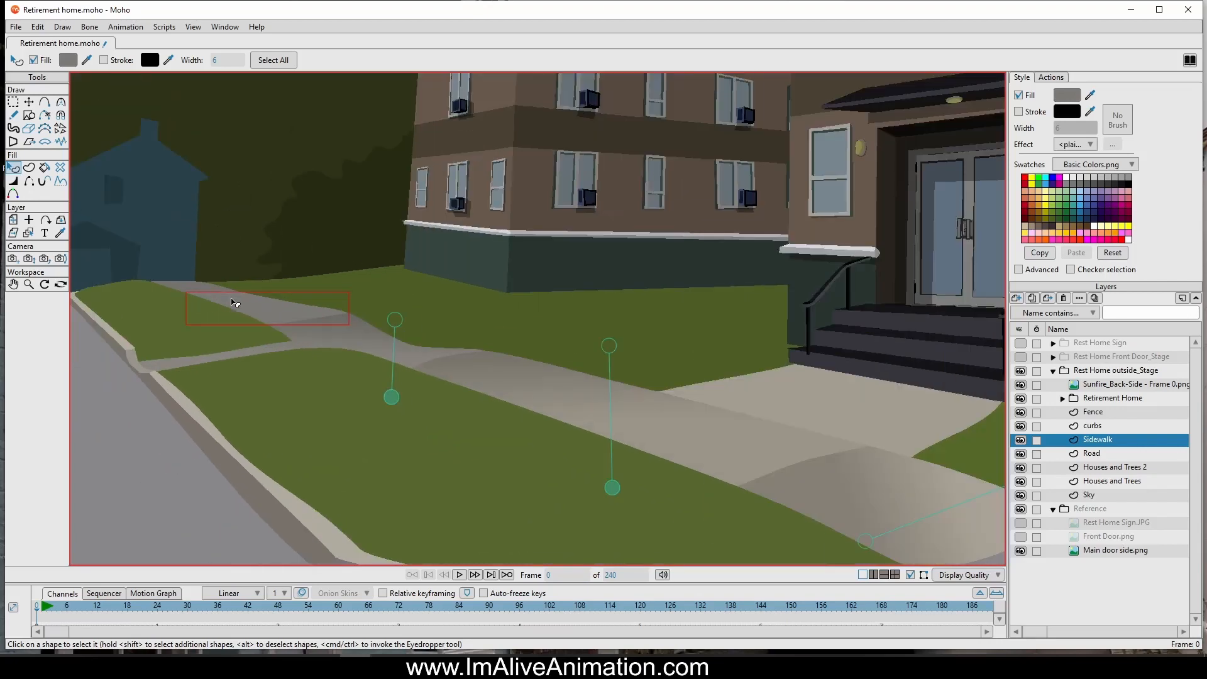
# Step: Apply a linear gradient to the sidewalk section in front of the entrance steps, removing the white and black stops and ending in darker grey
pyautogui.scroll(-5, 312, 309)
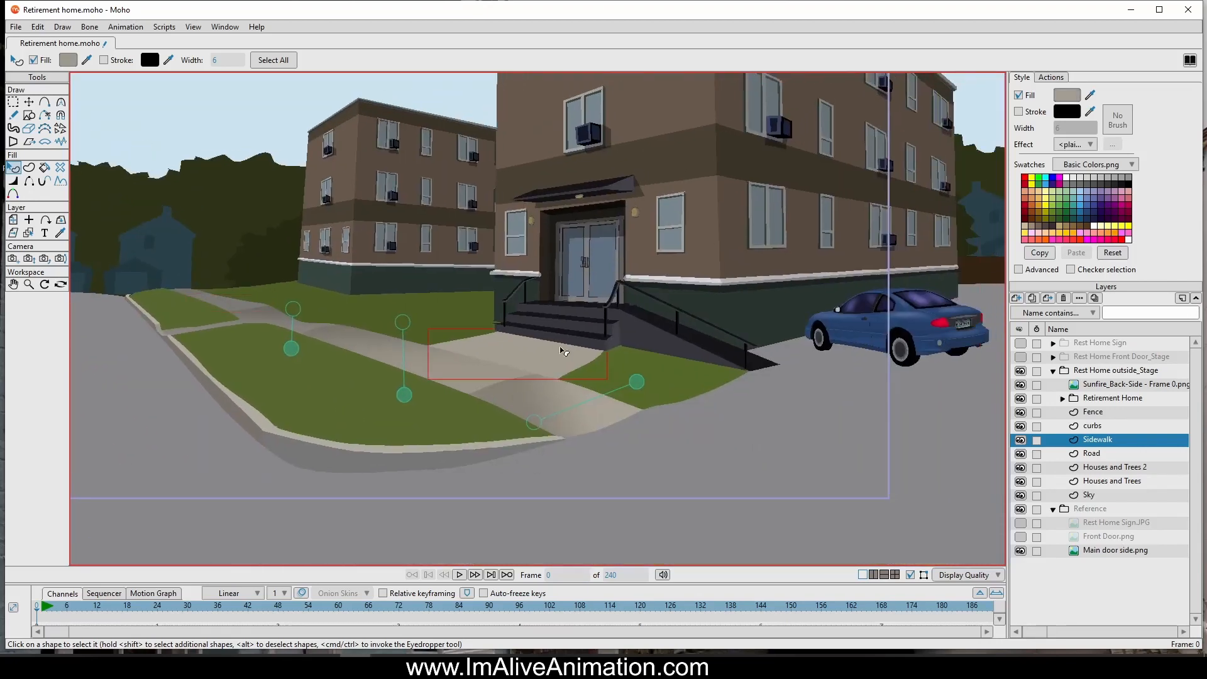
pyautogui.click(1065, 97)
pyautogui.click(1085, 302)
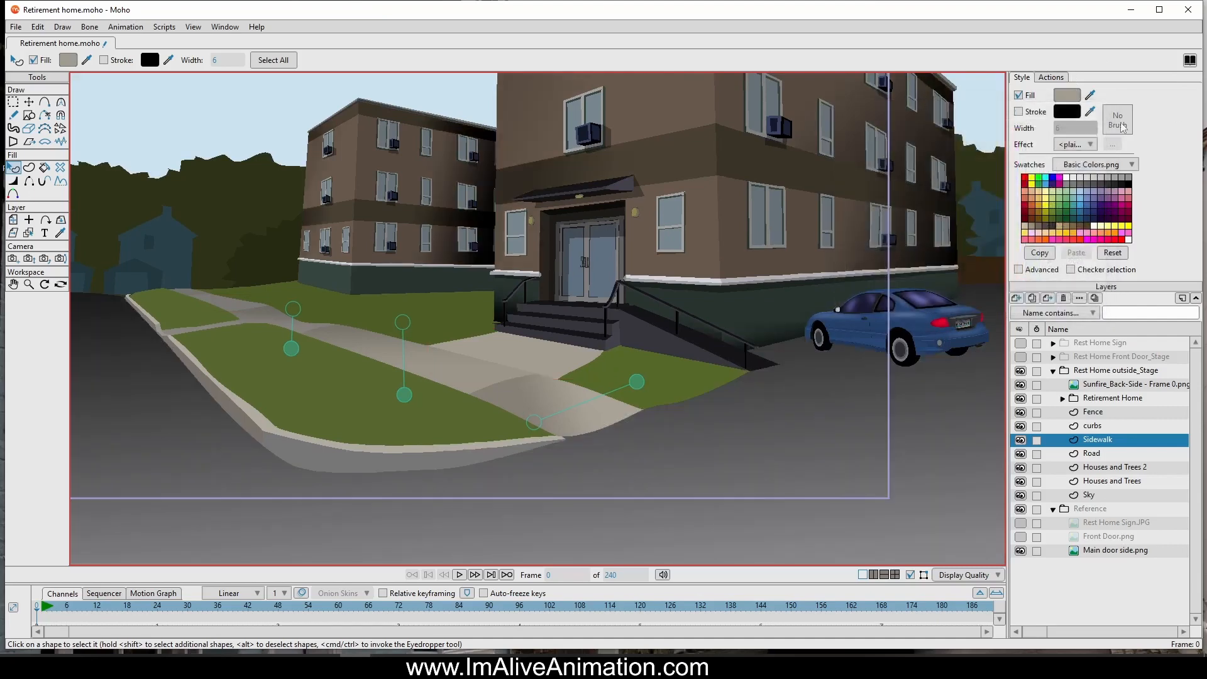
pyautogui.click(1074, 148)
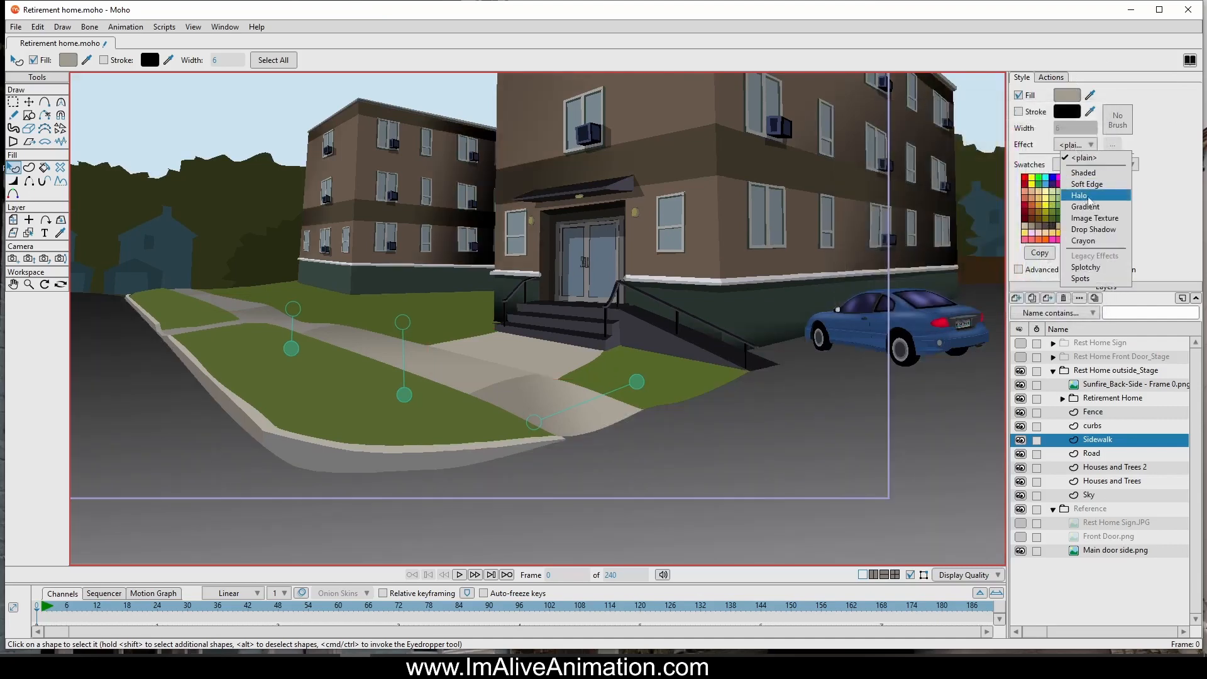
pyautogui.click(1094, 207)
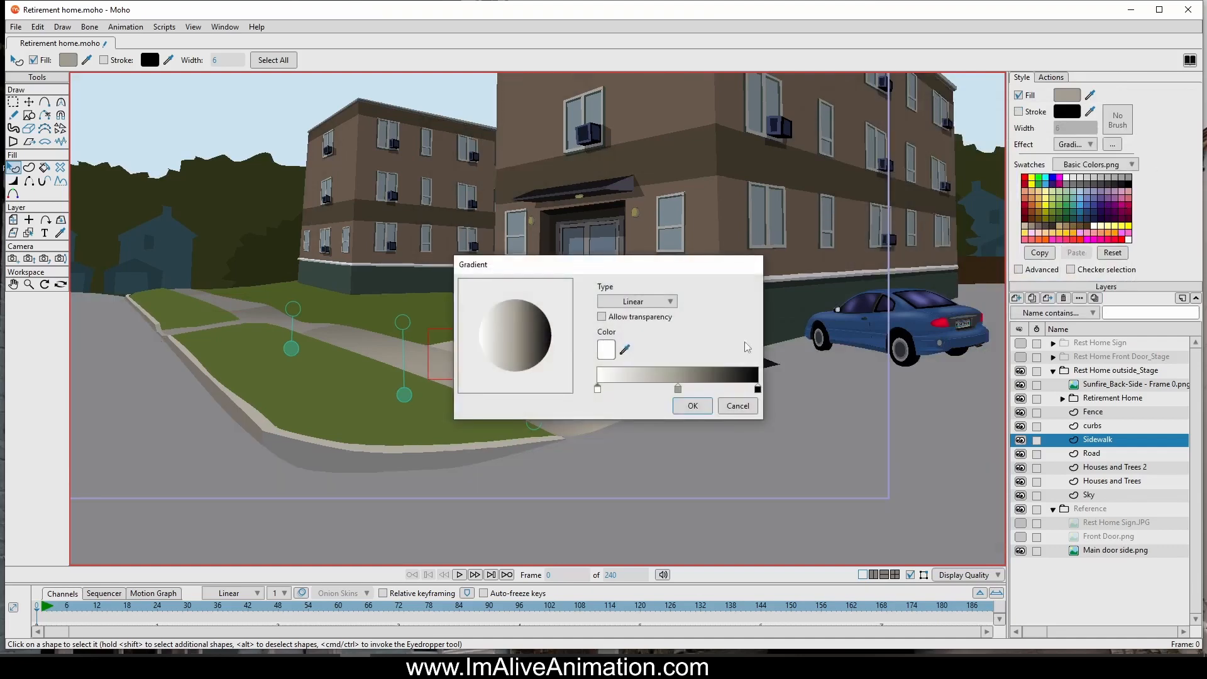
pyautogui.keyDown('alt'); pyautogui.click(598, 389); pyautogui.keyUp('alt')
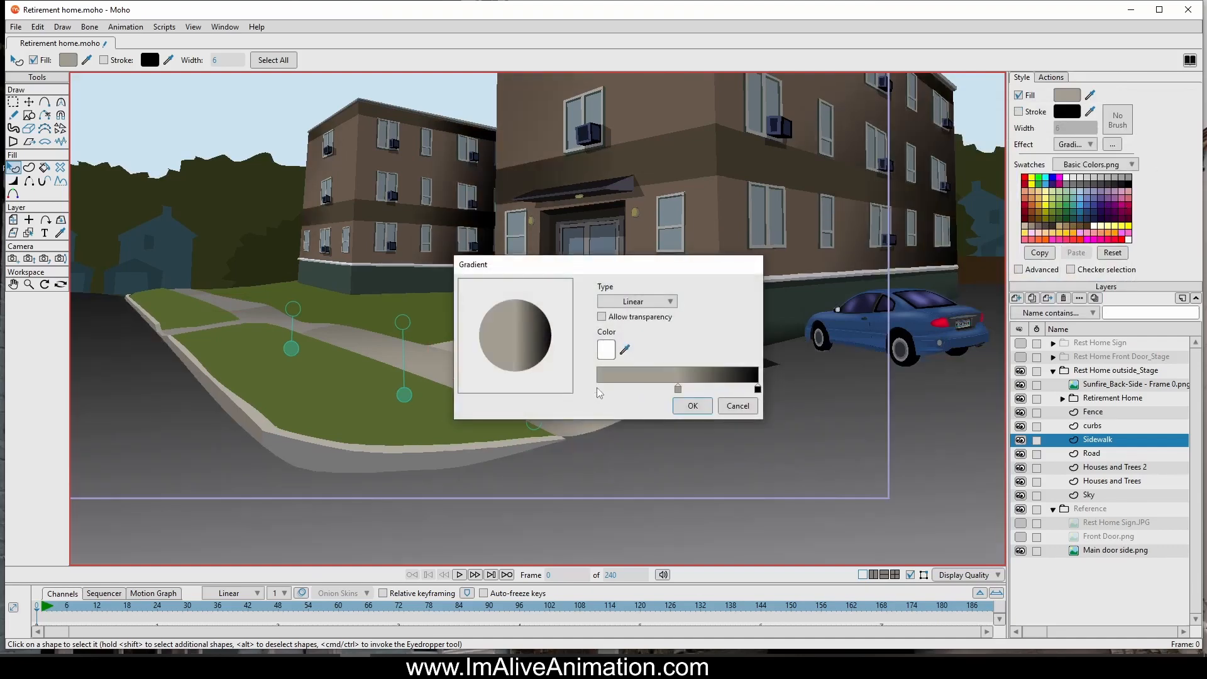
pyautogui.click(714, 390)
pyautogui.keyDown('alt'); pyautogui.click(757, 389); pyautogui.keyUp('alt')
pyautogui.moveTo(715, 389); pyautogui.dragTo(774, 404)
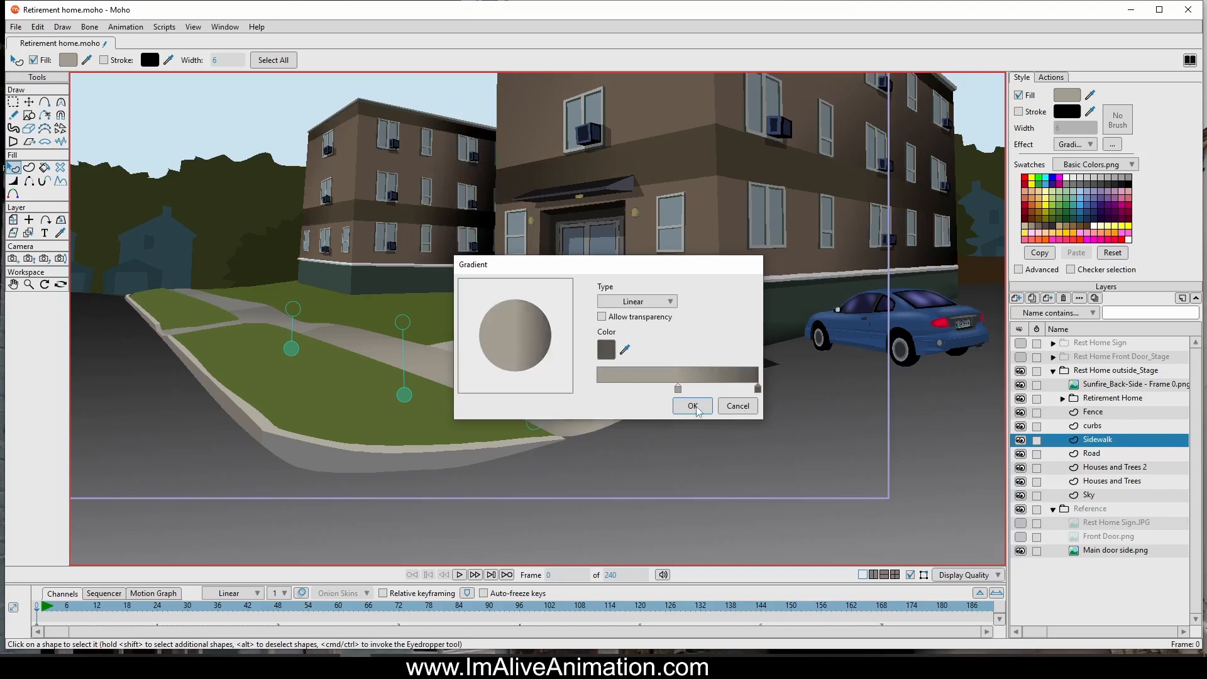
pyautogui.click(693, 406)
# Step: Place the entrance section's gradient as a short, nearly vertical span, dark at the foot of the steps and light toward the main path
pyautogui.moveTo(527, 361); pyautogui.dragTo(544, 376)
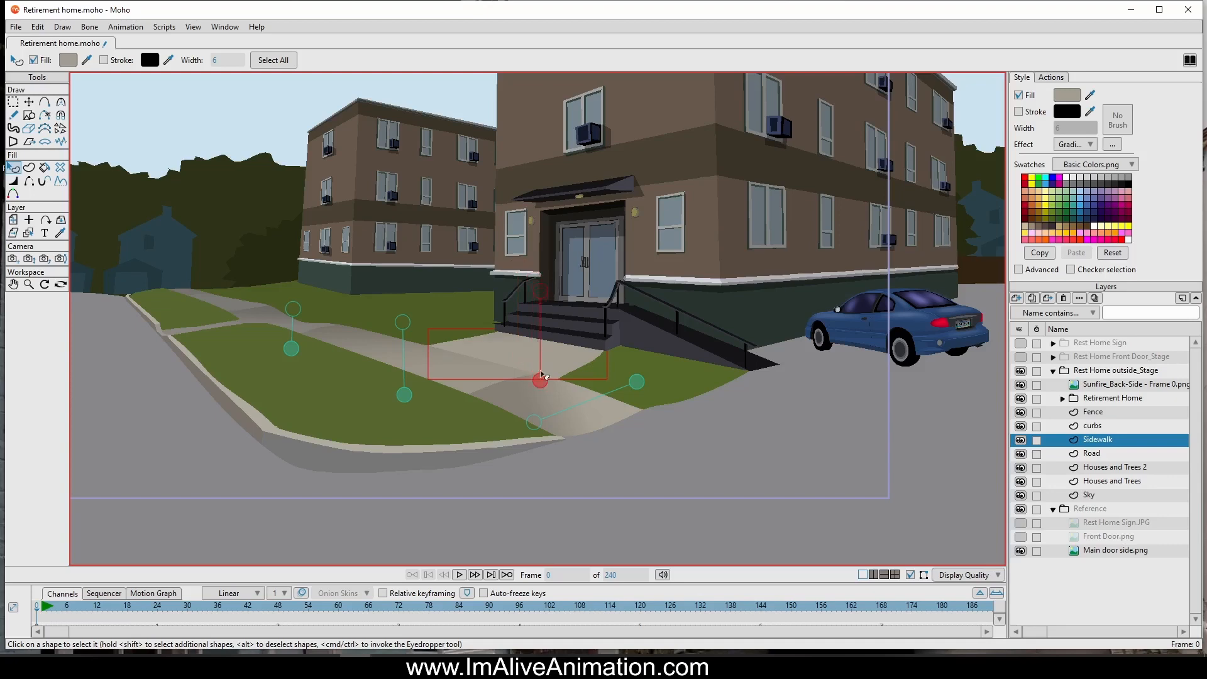
pyautogui.moveTo(542, 300); pyautogui.dragTo(520, 393)
pyautogui.moveTo(551, 341); pyautogui.dragTo(525, 336)
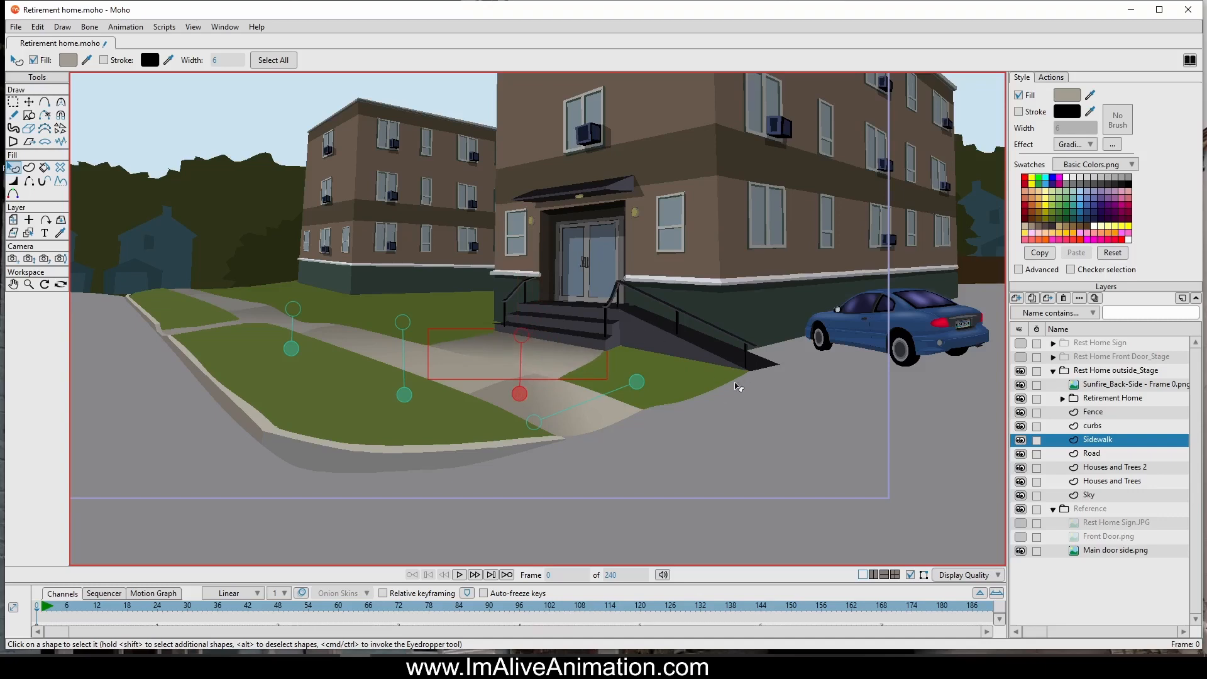
pyautogui.click(677, 387)
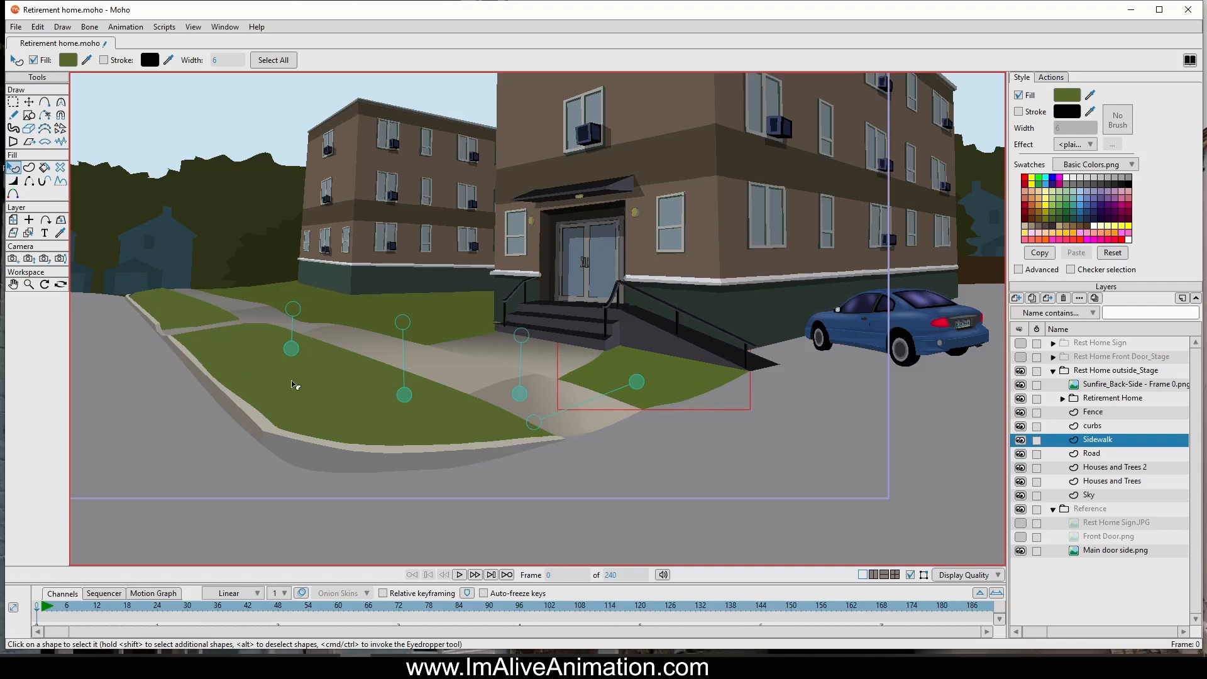
pyautogui.click(533, 425)
pyautogui.click(544, 407)
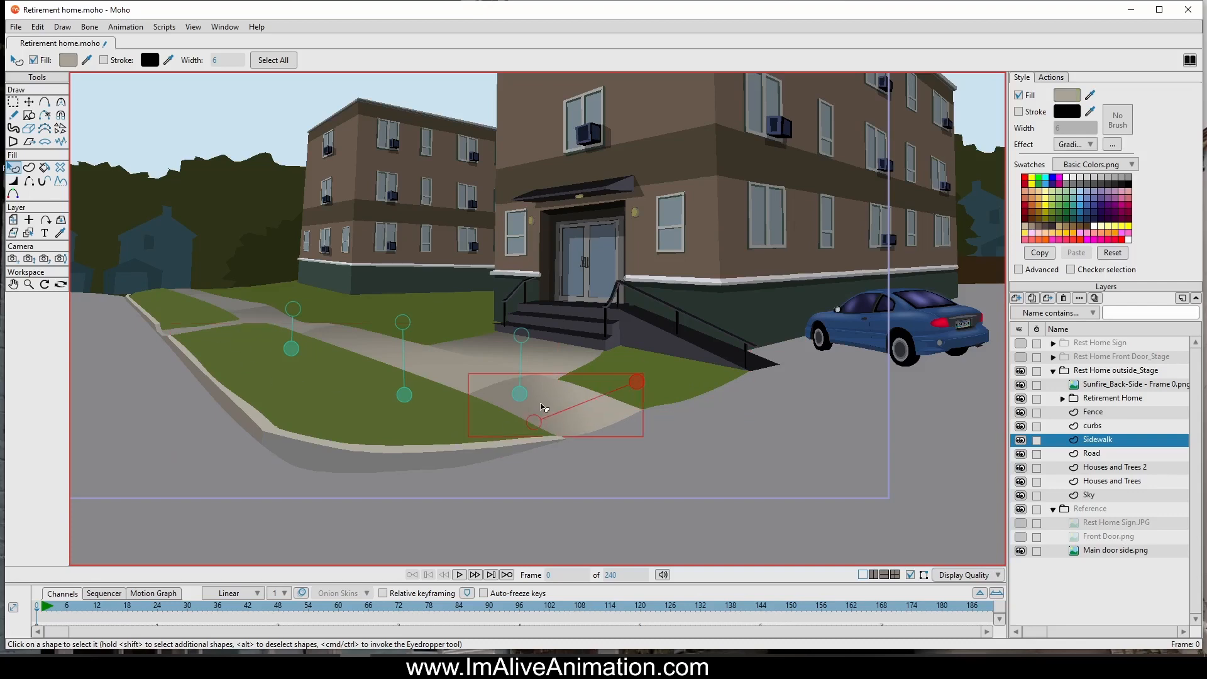
pyautogui.click(479, 387)
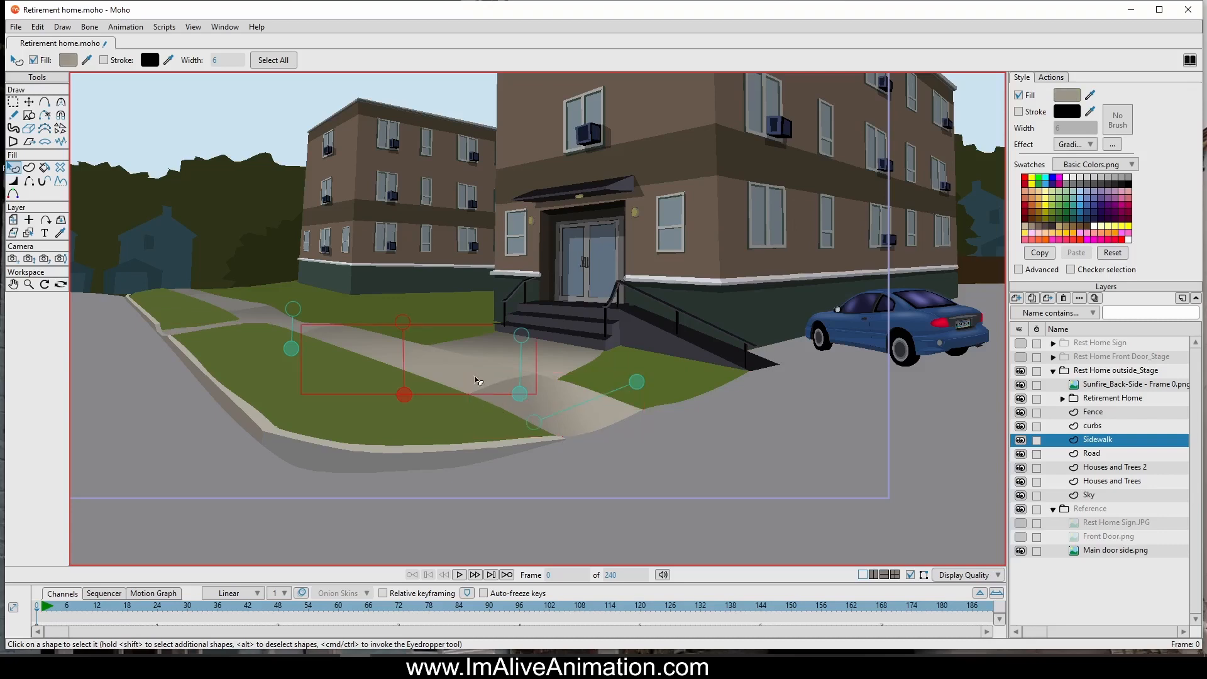
pyautogui.click(503, 345)
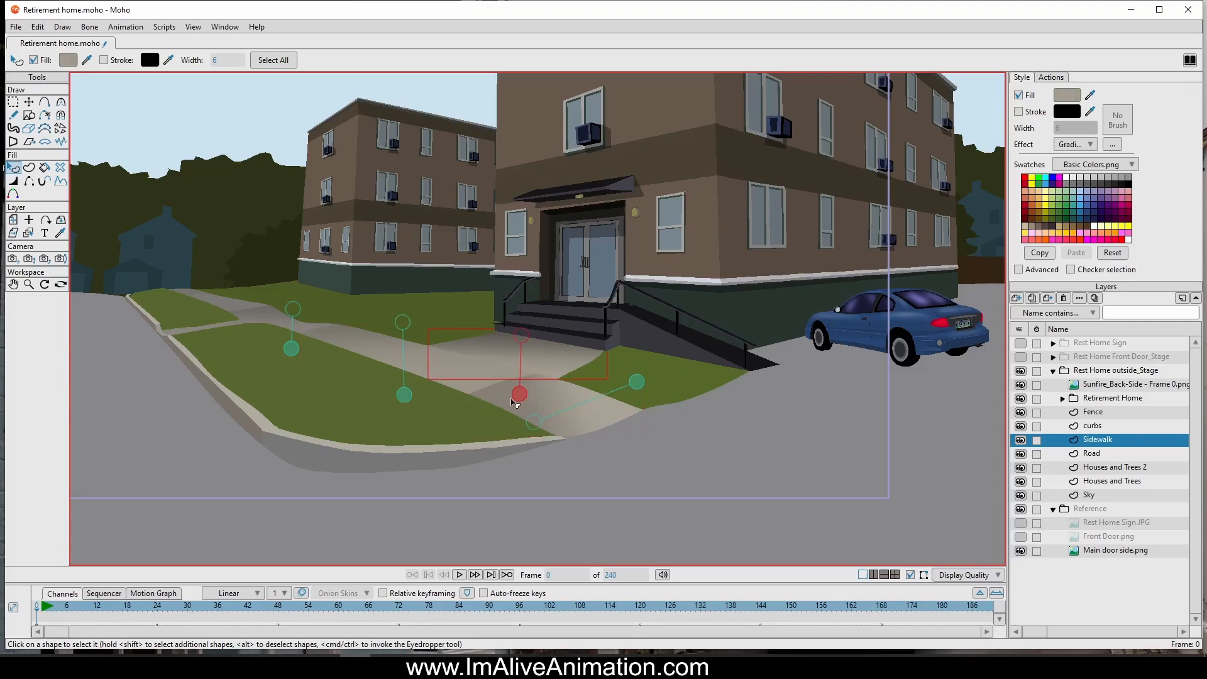
pyautogui.moveTo(519, 394); pyautogui.dragTo(952, 488)
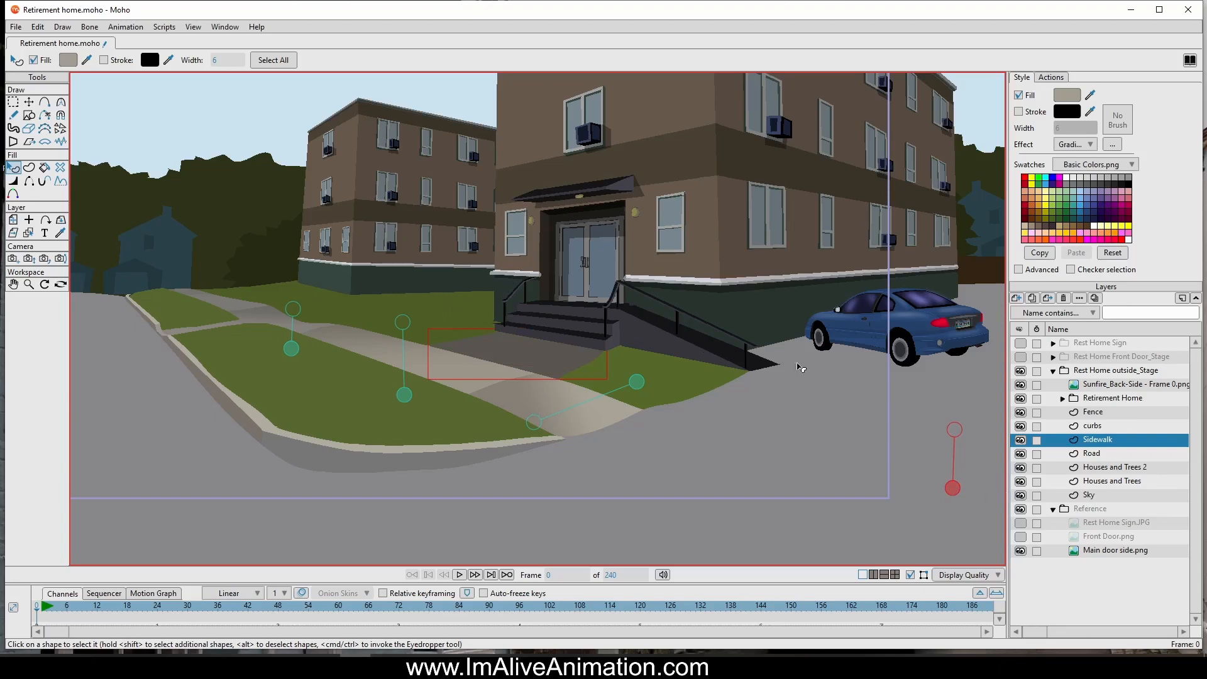
pyautogui.moveTo(952, 434); pyautogui.dragTo(876, 386)
pyautogui.hotkey('ctrl', 'z')
pyautogui.hotkey('ctrl', 'z')
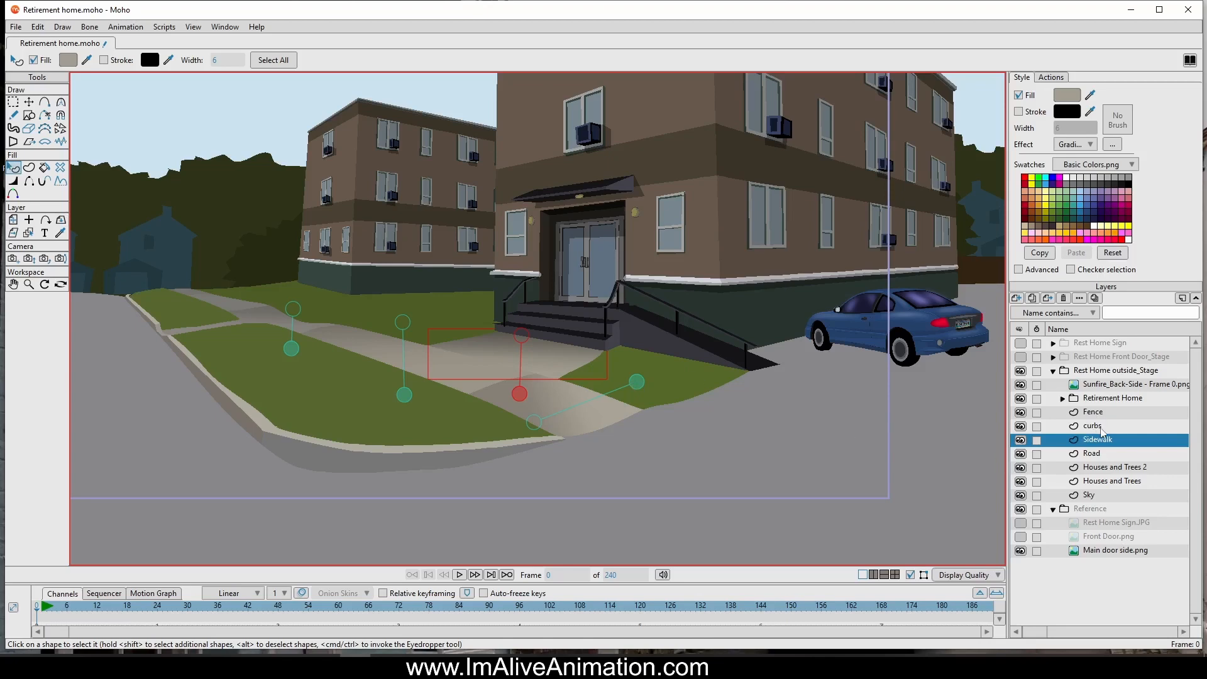
# Step: Apply a linear gradient to the lawn beside the ramp, removing the white and black stops and ending in a slightly darker green
pyautogui.click(681, 387)
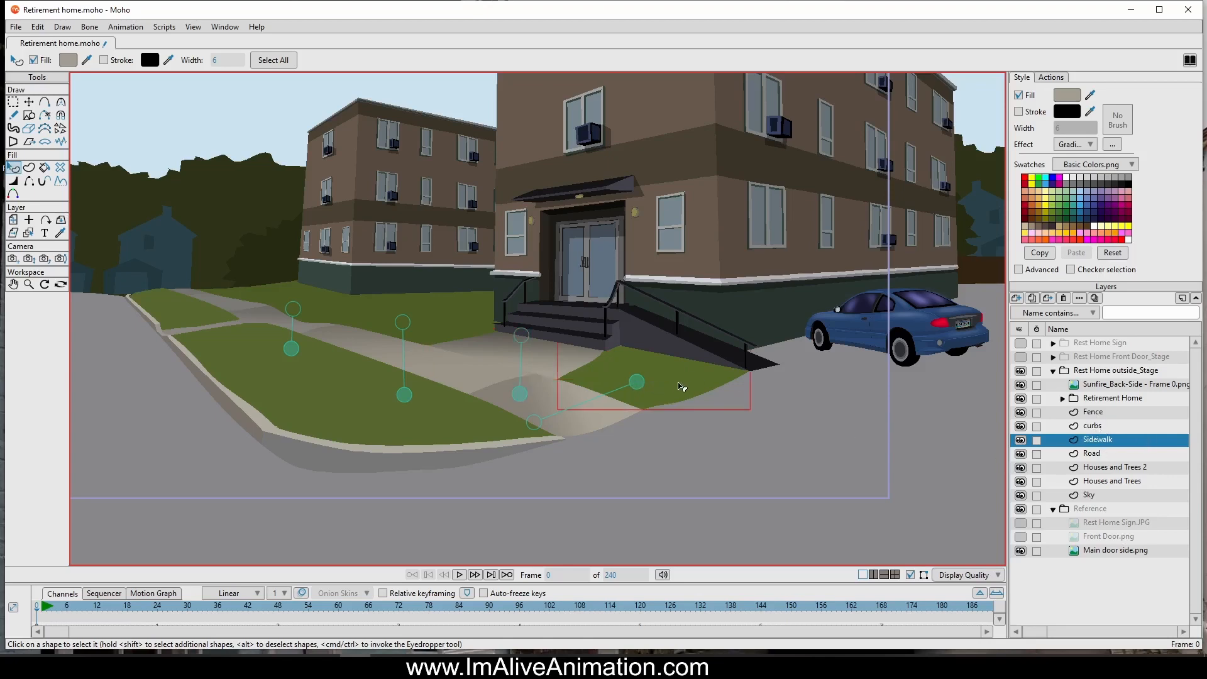
pyautogui.click(1068, 96)
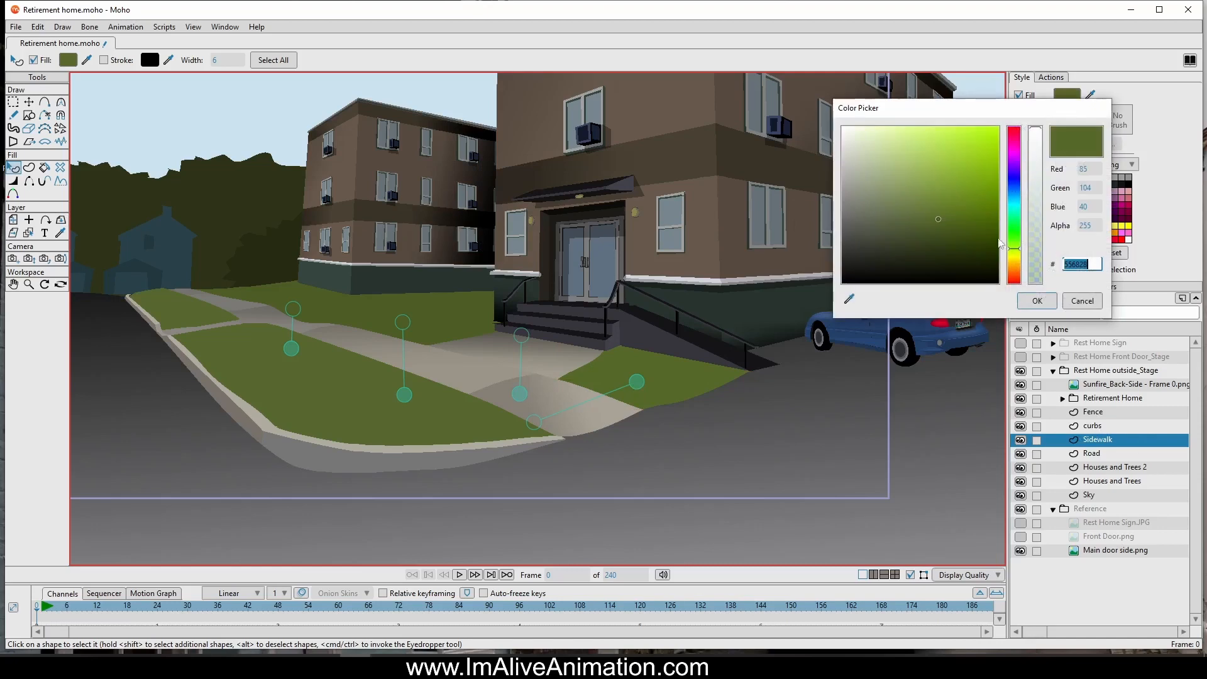
pyautogui.click(1088, 304)
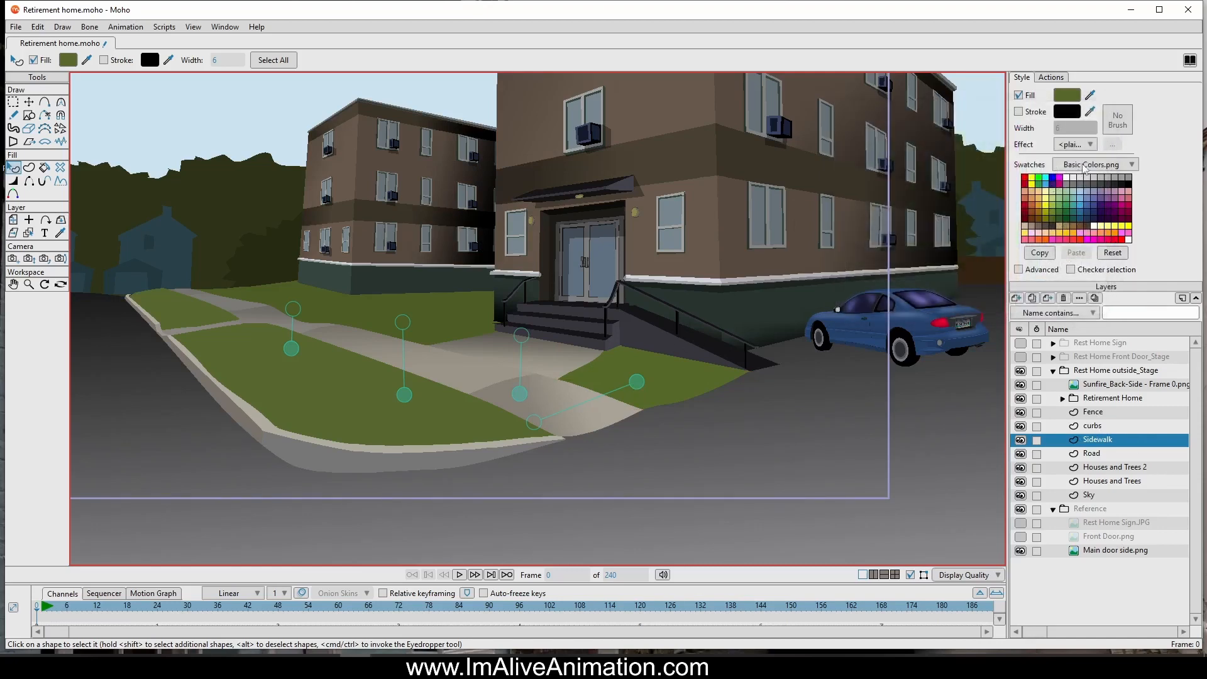
pyautogui.click(1081, 146)
pyautogui.click(1100, 211)
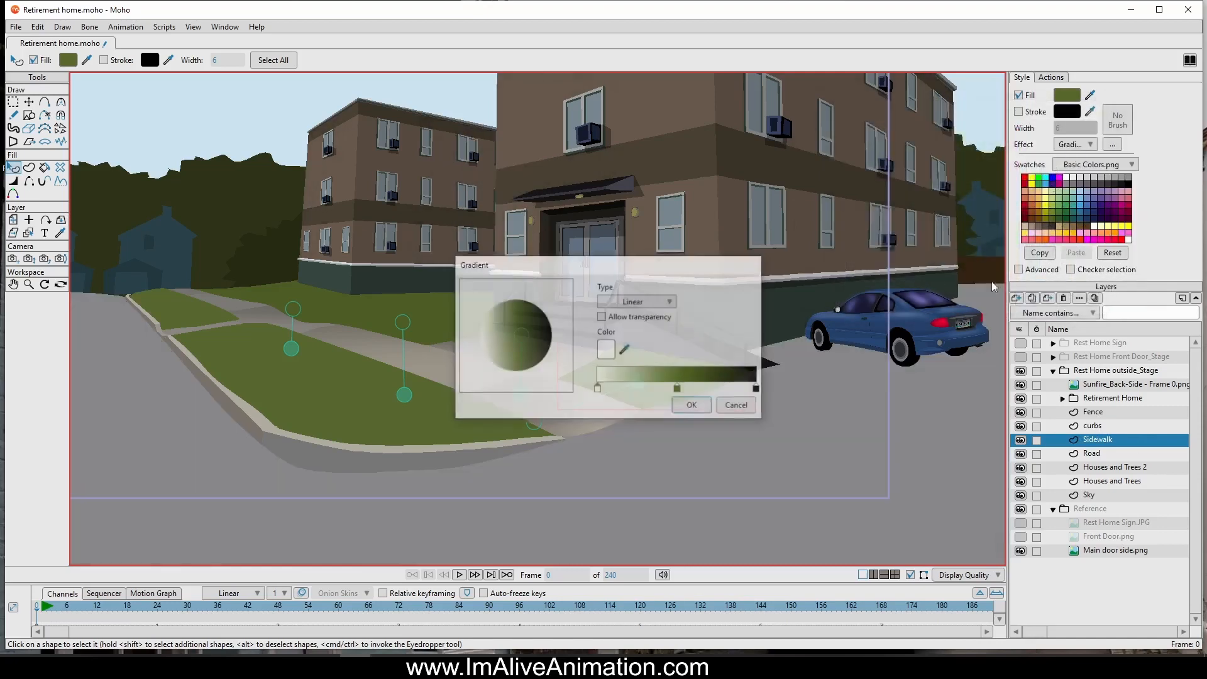
pyautogui.moveTo(598, 389)
pyautogui.mouseDown()
pyautogui.moveTo(737, 387)
pyautogui.moveTo(703, 390)
pyautogui.mouseUp()
pyautogui.click(692, 387)
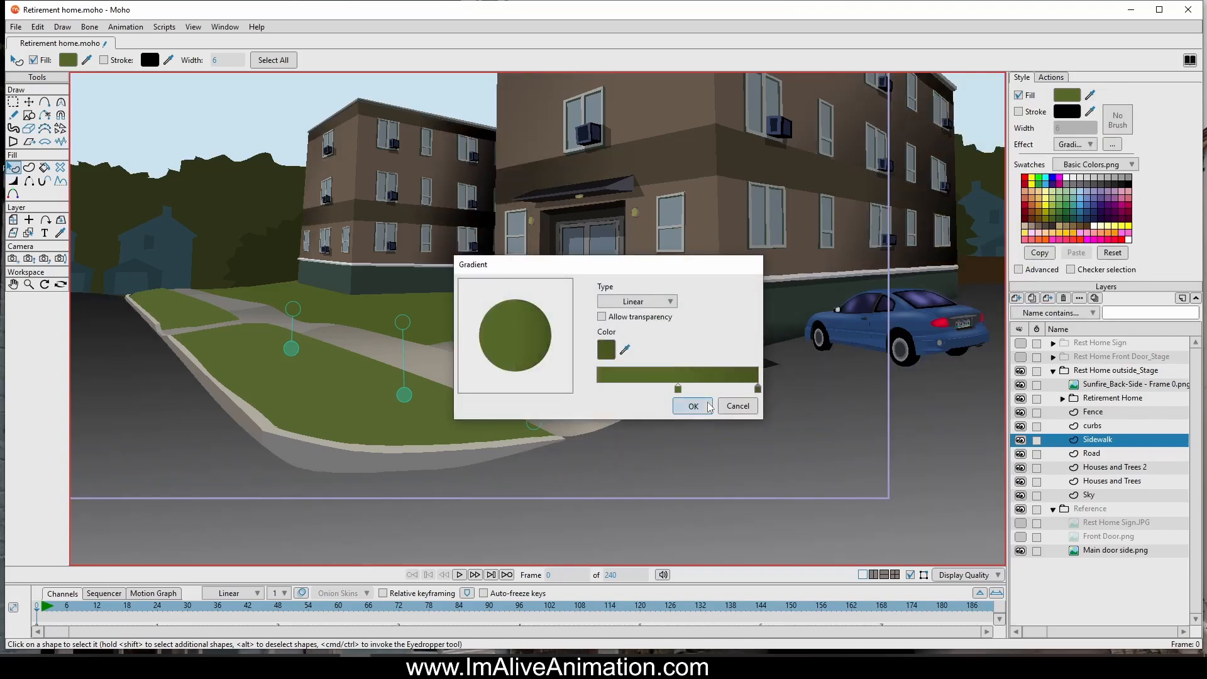
pyautogui.click(693, 405)
# Step: Place the ramp-side lawn's gradient as a short, slightly slanted span, dark toward the ramp and light at the road edge
pyautogui.moveTo(665, 393); pyautogui.dragTo(669, 397)
pyautogui.moveTo(672, 301); pyautogui.dragTo(668, 340)
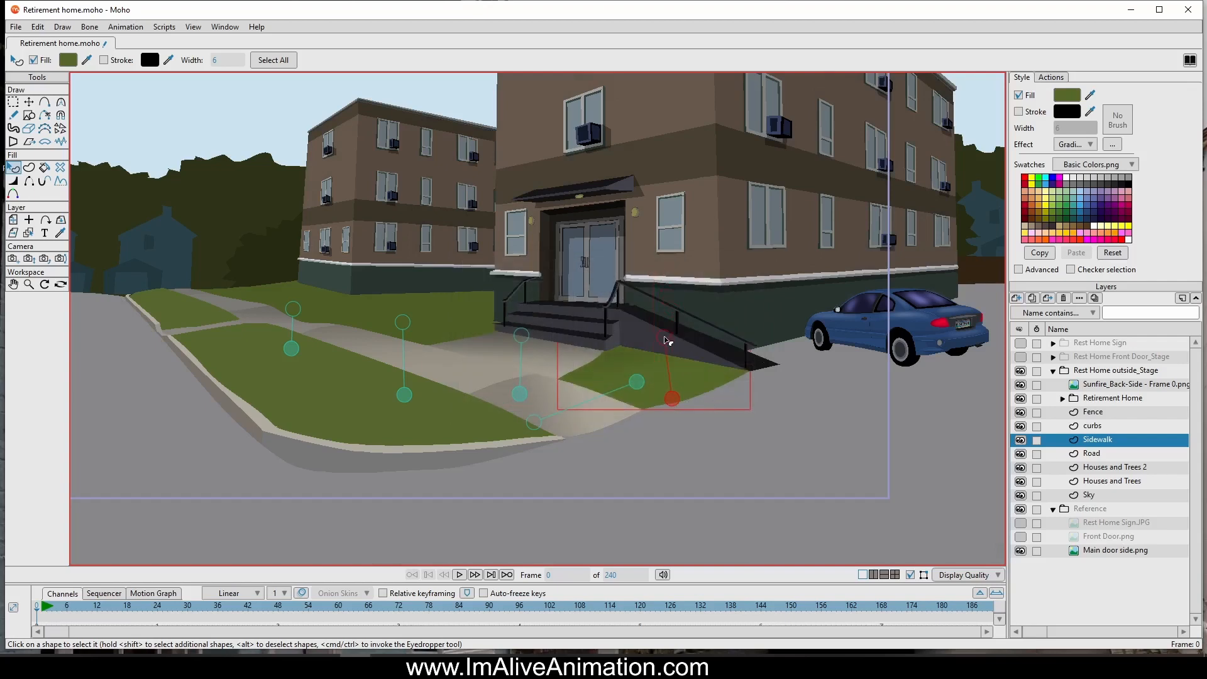
pyautogui.moveTo(670, 402)
pyautogui.mouseDown()
pyautogui.moveTo(711, 415)
pyautogui.moveTo(675, 415)
pyautogui.mouseUp()
pyautogui.moveTo(676, 355)
pyautogui.mouseDown()
pyautogui.moveTo(700, 348)
pyautogui.moveTo(680, 358)
pyautogui.mouseUp()
pyautogui.moveTo(675, 419); pyautogui.dragTo(642, 428)
pyautogui.moveTo(642, 369); pyautogui.dragTo(668, 376)
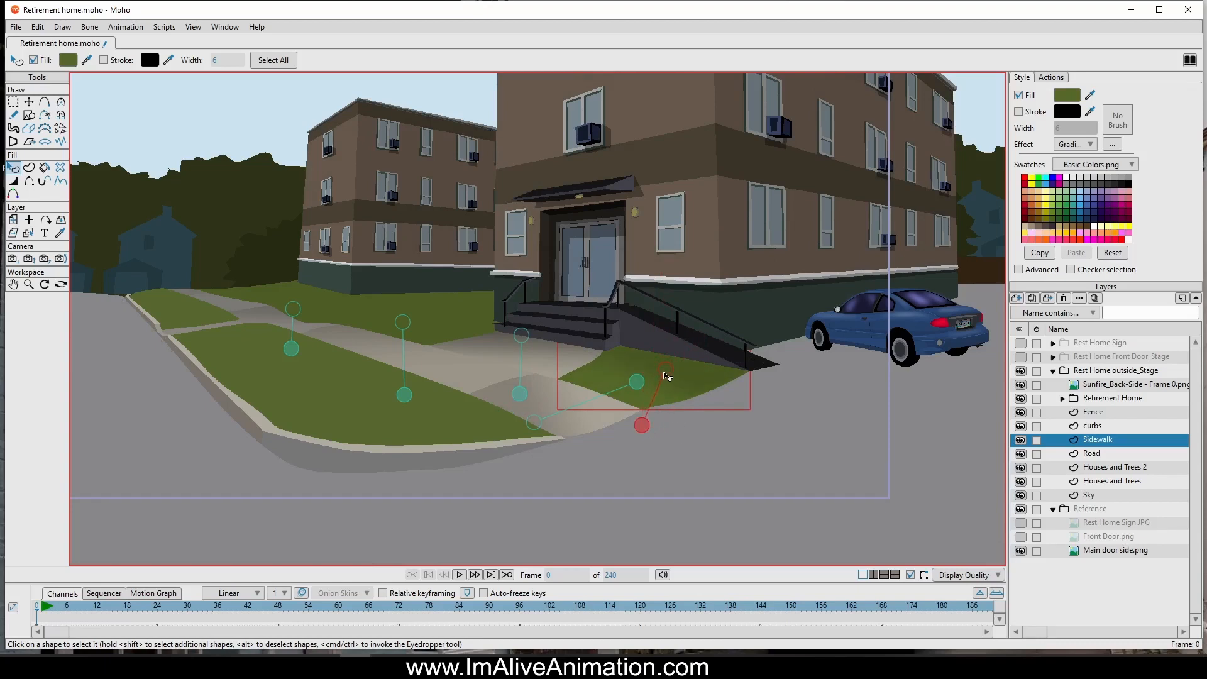
pyautogui.moveTo(642, 425); pyautogui.dragTo(646, 415)
pyautogui.moveTo(660, 356)
pyautogui.mouseDown()
pyautogui.moveTo(646, 363)
pyautogui.moveTo(663, 365)
pyautogui.mouseUp()
pyautogui.scroll(4, 667, 364)
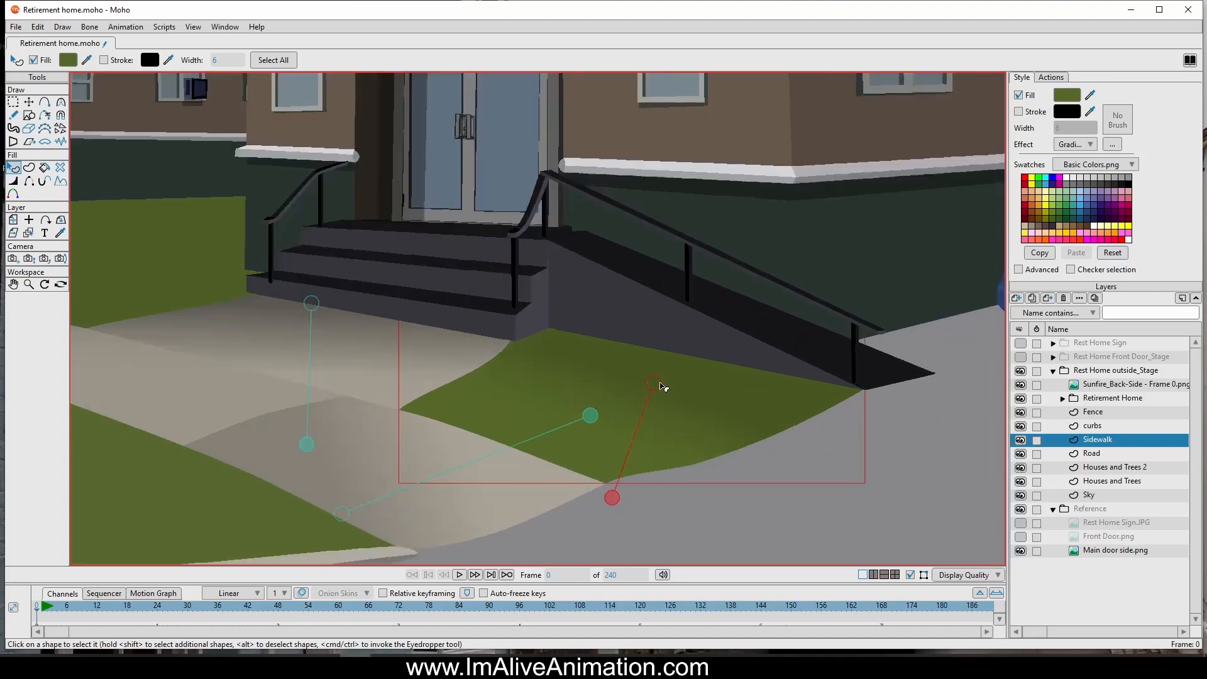
pyautogui.moveTo(612, 497); pyautogui.dragTo(618, 491)
# Step: Darken the end stop of the ramp-side lawn's gradient to the deep green 38441A
pyautogui.click(1091, 147)
pyautogui.click(1183, 139)
pyautogui.click(1117, 148)
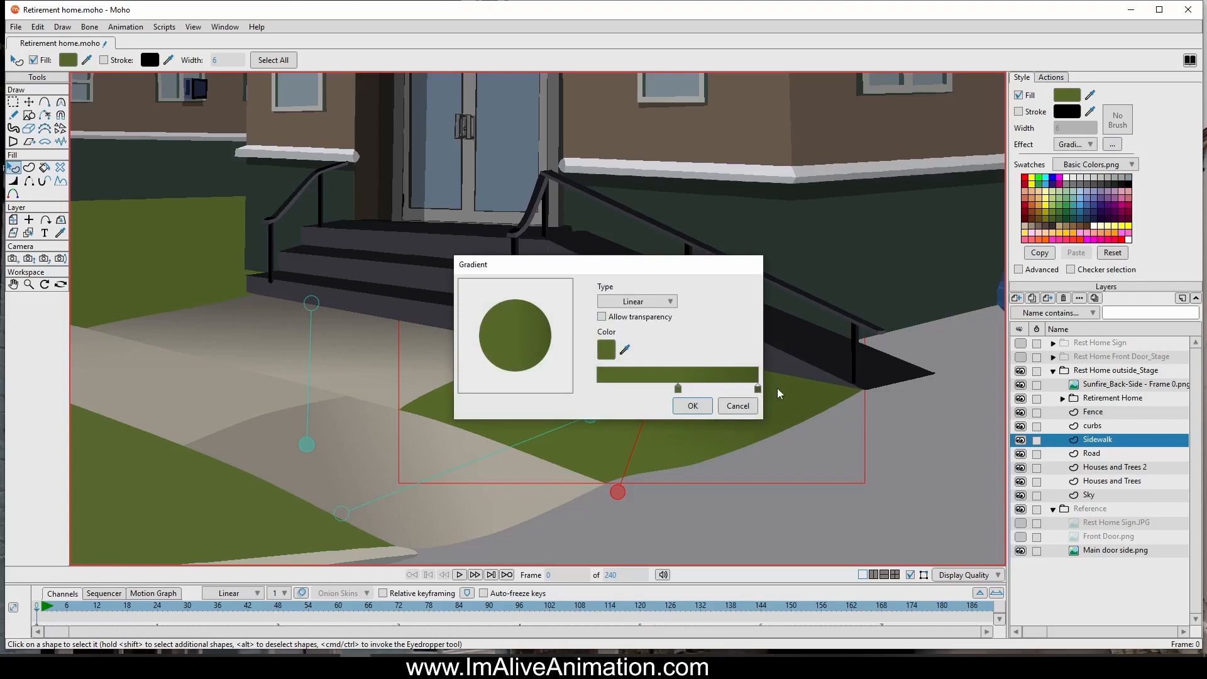
pyautogui.doubleClick(757, 388)
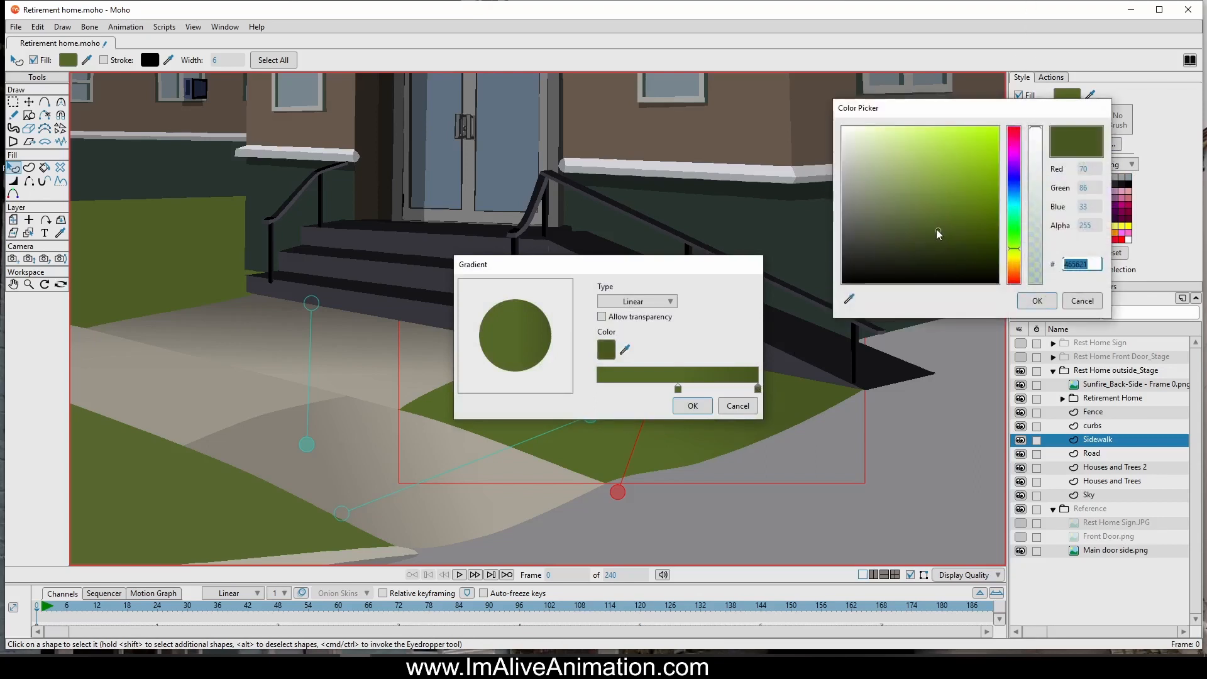
pyautogui.moveTo(937, 229); pyautogui.dragTo(937, 242)
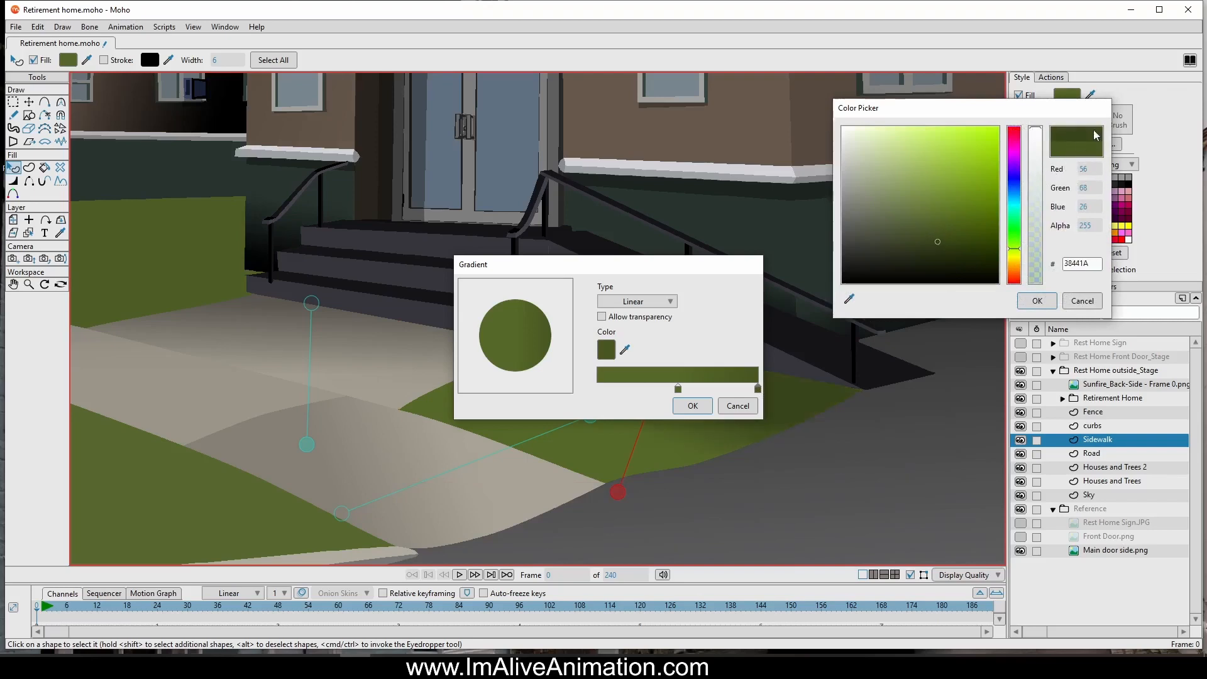
pyautogui.click(1037, 301)
pyautogui.click(692, 405)
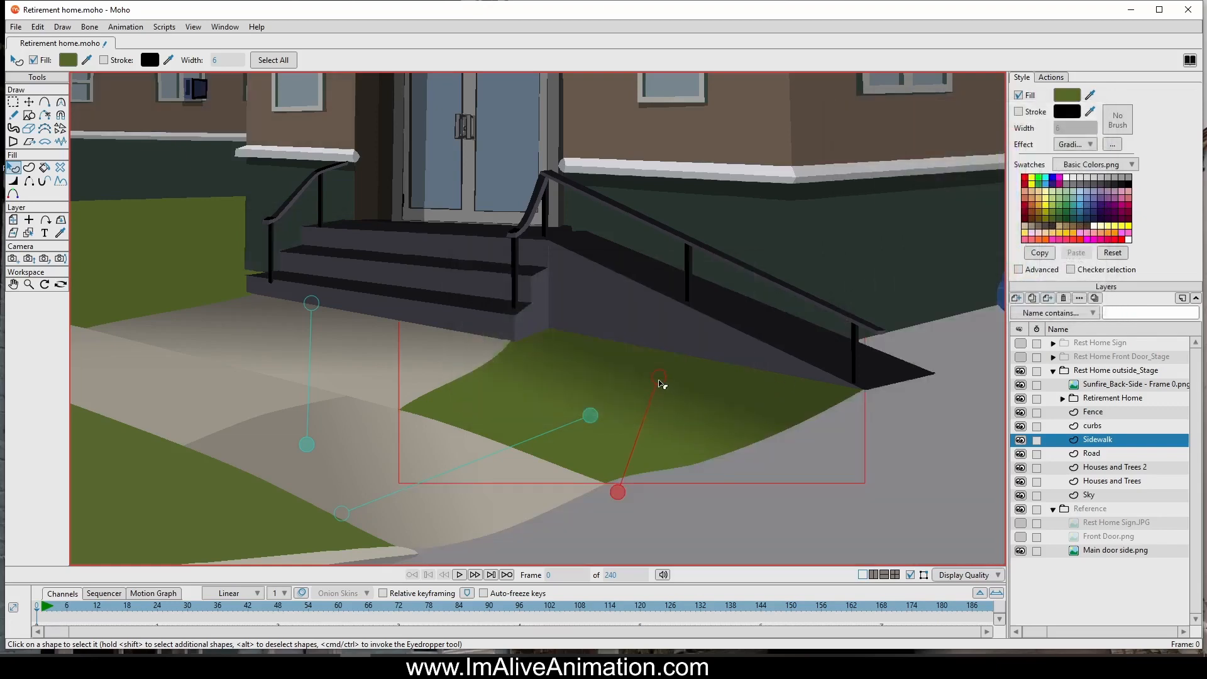
# Step: Apply a linear gradient without white or black stops to the large curbside lawn, slanted from dark green at the sidewalk to lighter green at the curb
pyautogui.scroll(-5, 619, 423)
pyautogui.moveTo(487, 405); pyautogui.dragTo(515, 412)
pyautogui.scroll(2, 525, 412)
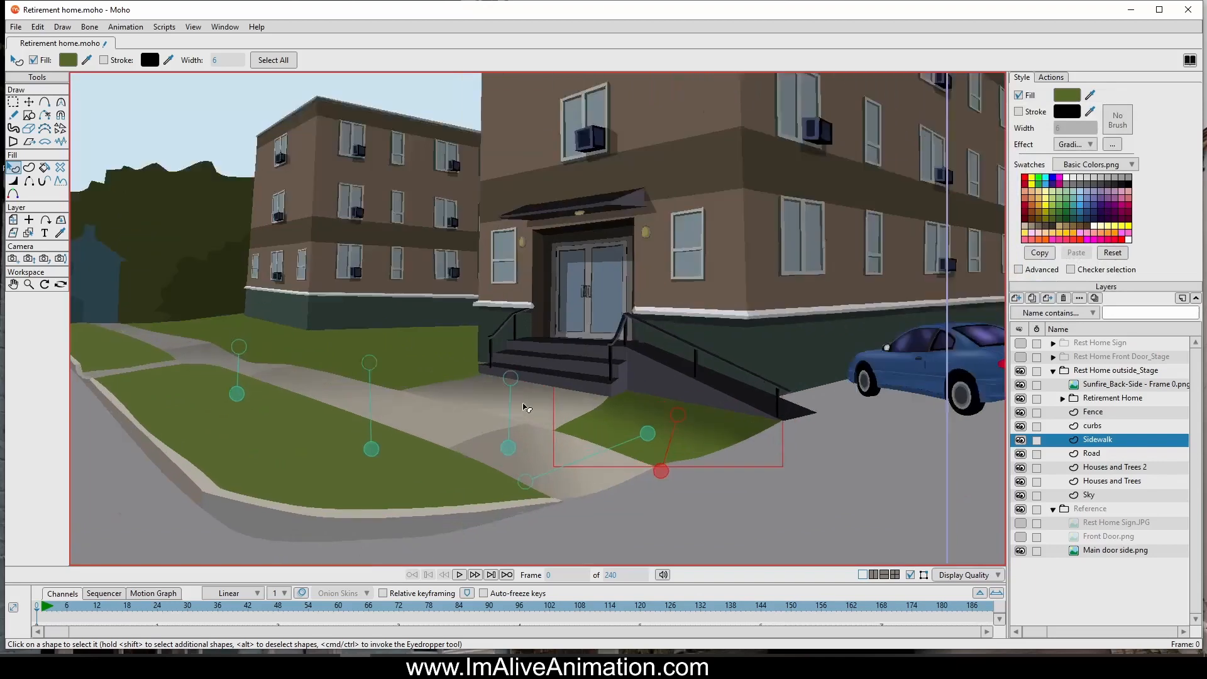
pyautogui.moveTo(327, 504); pyautogui.dragTo(490, 428)
pyautogui.click(492, 431)
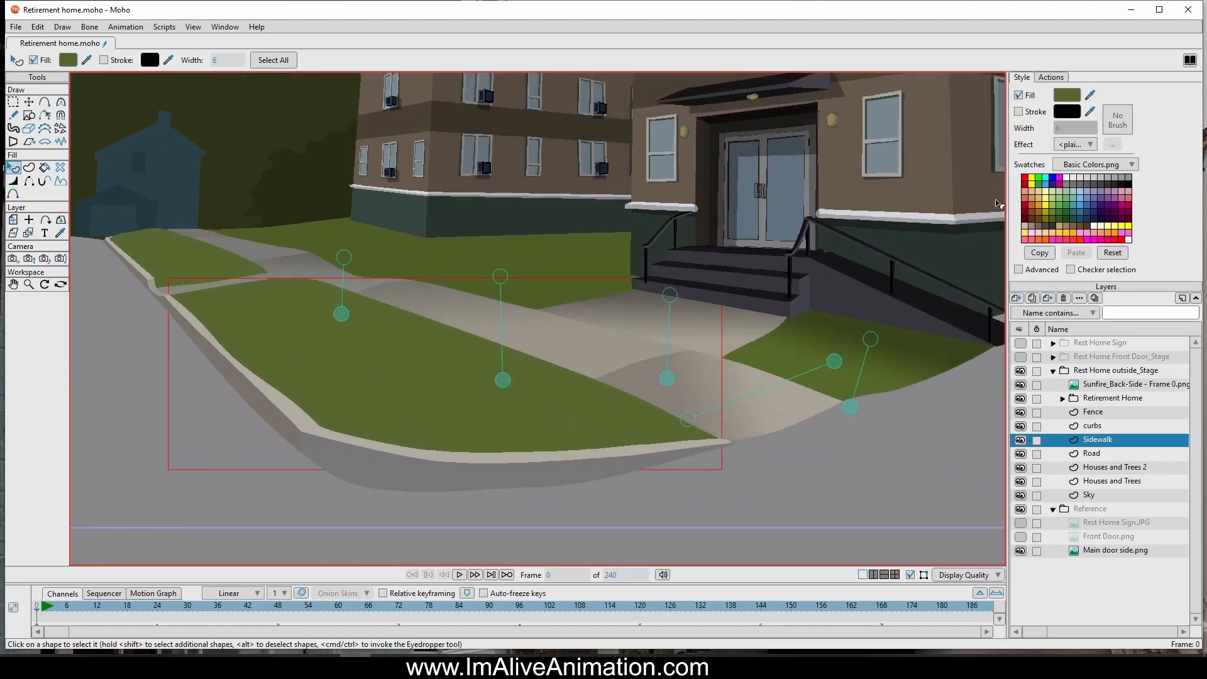
pyautogui.click(1094, 146)
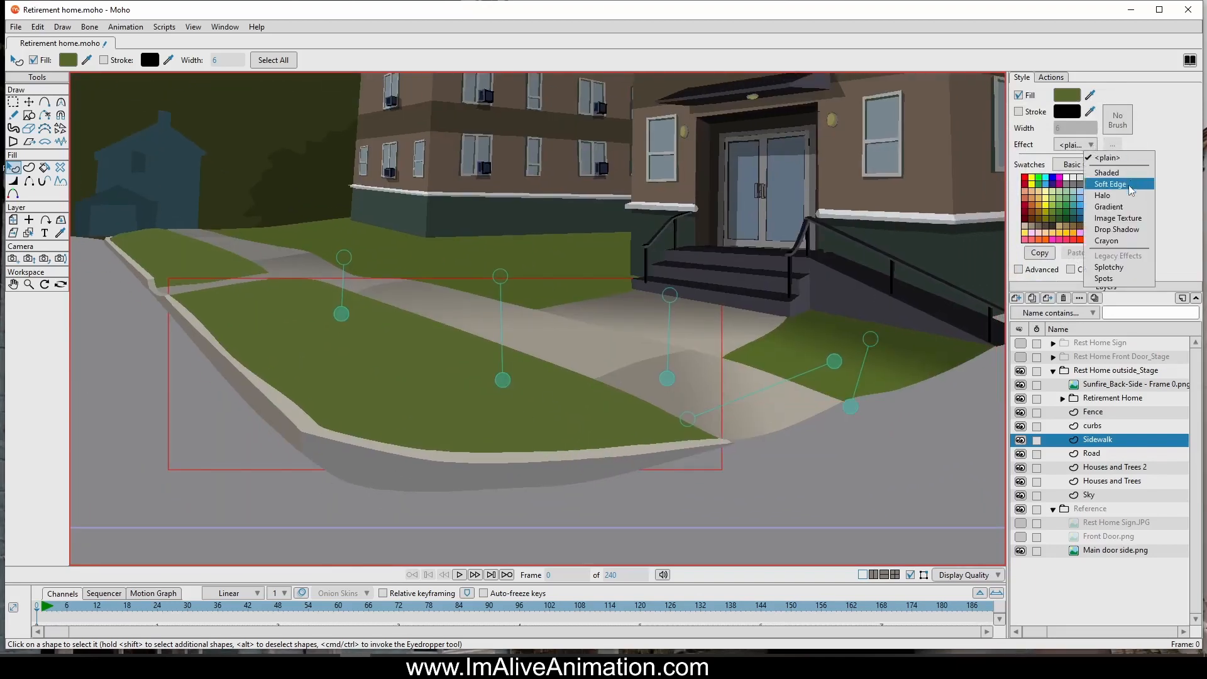
pyautogui.click(1122, 208)
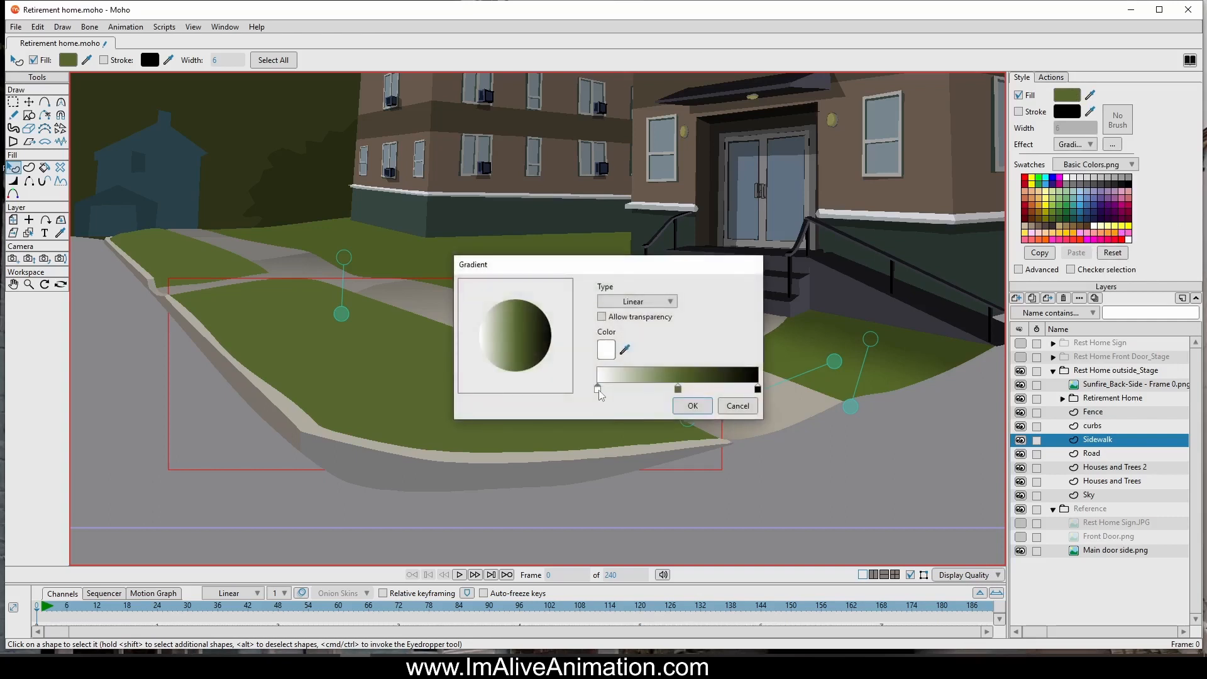
pyautogui.moveTo(598, 390); pyautogui.dragTo(711, 392)
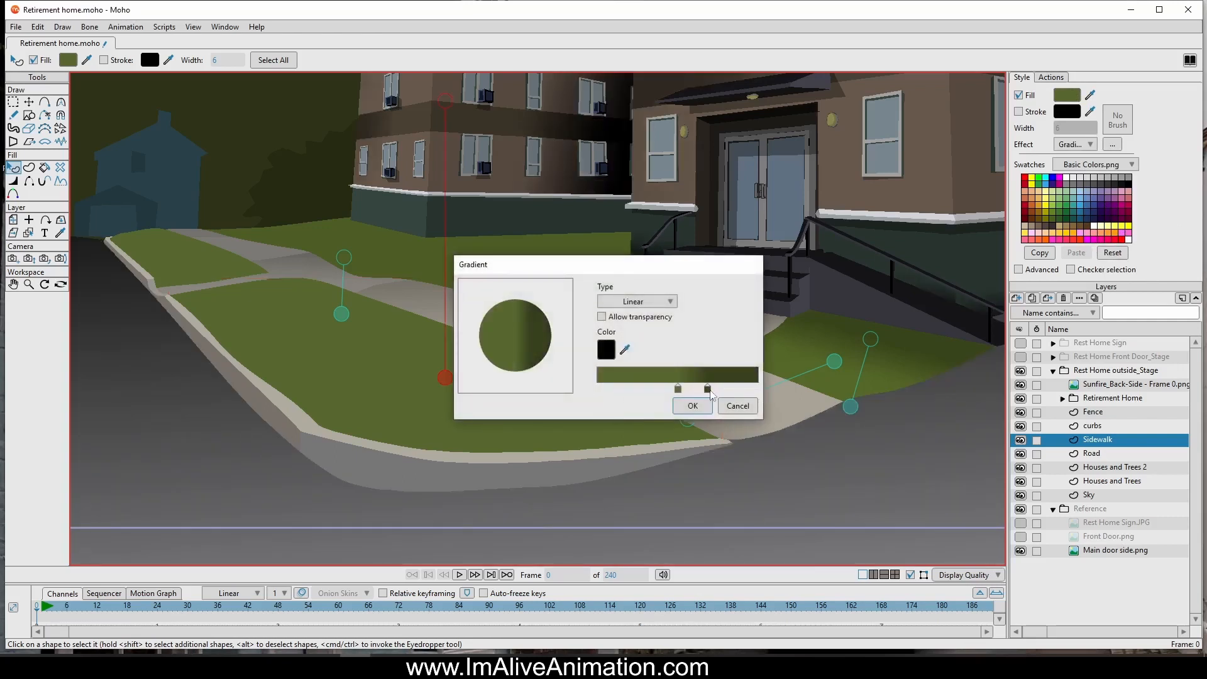
pyautogui.click(692, 406)
pyautogui.moveTo(446, 378); pyautogui.dragTo(429, 436)
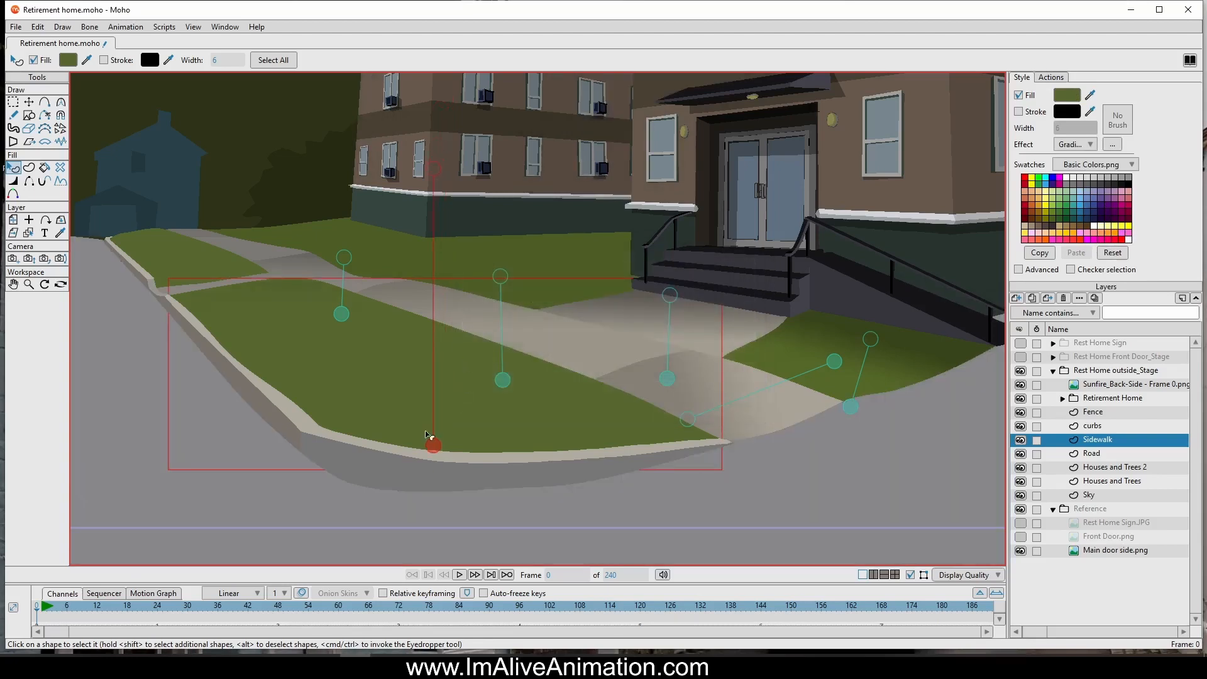
pyautogui.moveTo(434, 169)
pyautogui.mouseDown()
pyautogui.moveTo(437, 283)
pyautogui.moveTo(459, 305)
pyautogui.moveTo(480, 300)
pyautogui.mouseUp()
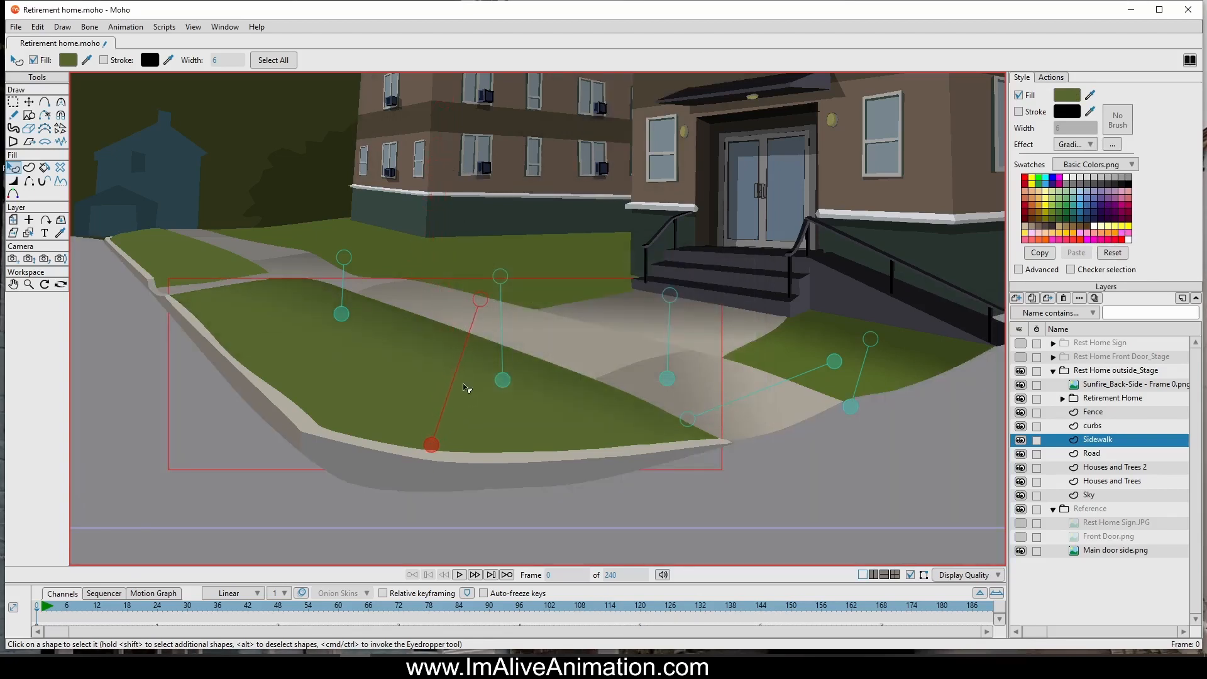
# Step: Extend the large curbside lawn's gradient past the curb and shift its dark end farther along the sidewalk
pyautogui.moveTo(432, 449); pyautogui.dragTo(413, 472)
pyautogui.moveTo(479, 300); pyautogui.dragTo(449, 306)
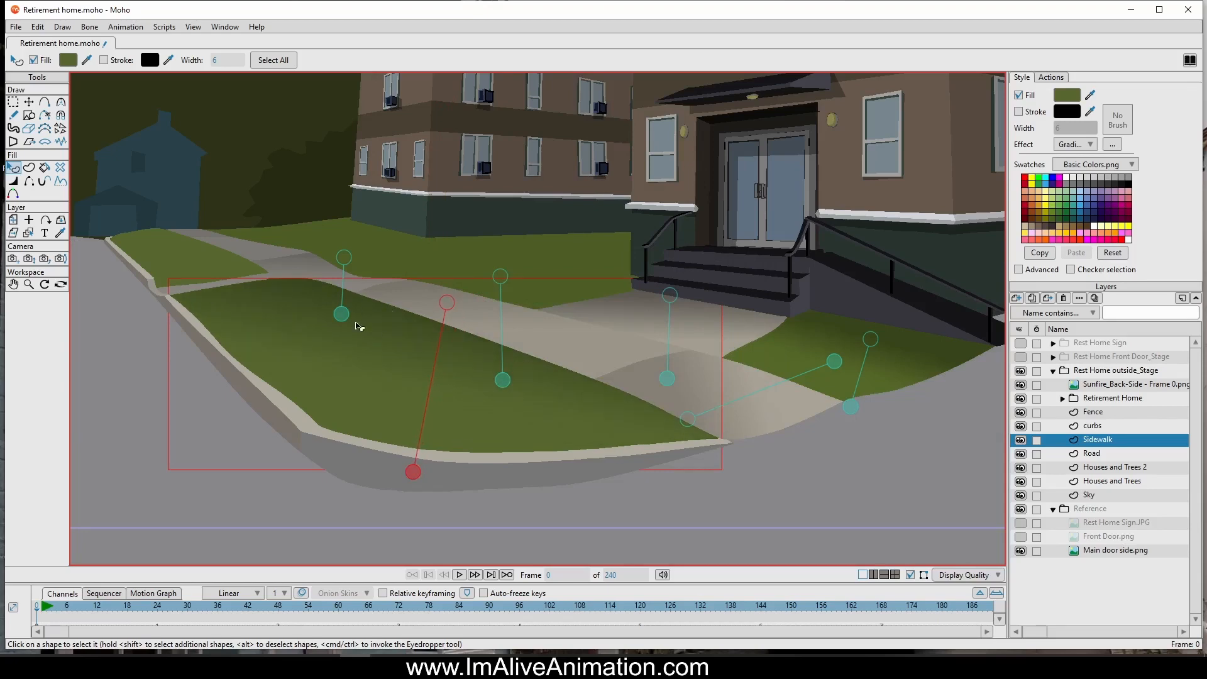
# Step: Copy the large curbside lawn's gradient to the small lawn at the far end of the curb, dark at the sidewalk and light at the curb
pyautogui.moveTo(405, 337); pyautogui.dragTo(477, 350)
pyautogui.moveTo(244, 255); pyautogui.dragTo(323, 329)
pyautogui.click(325, 355)
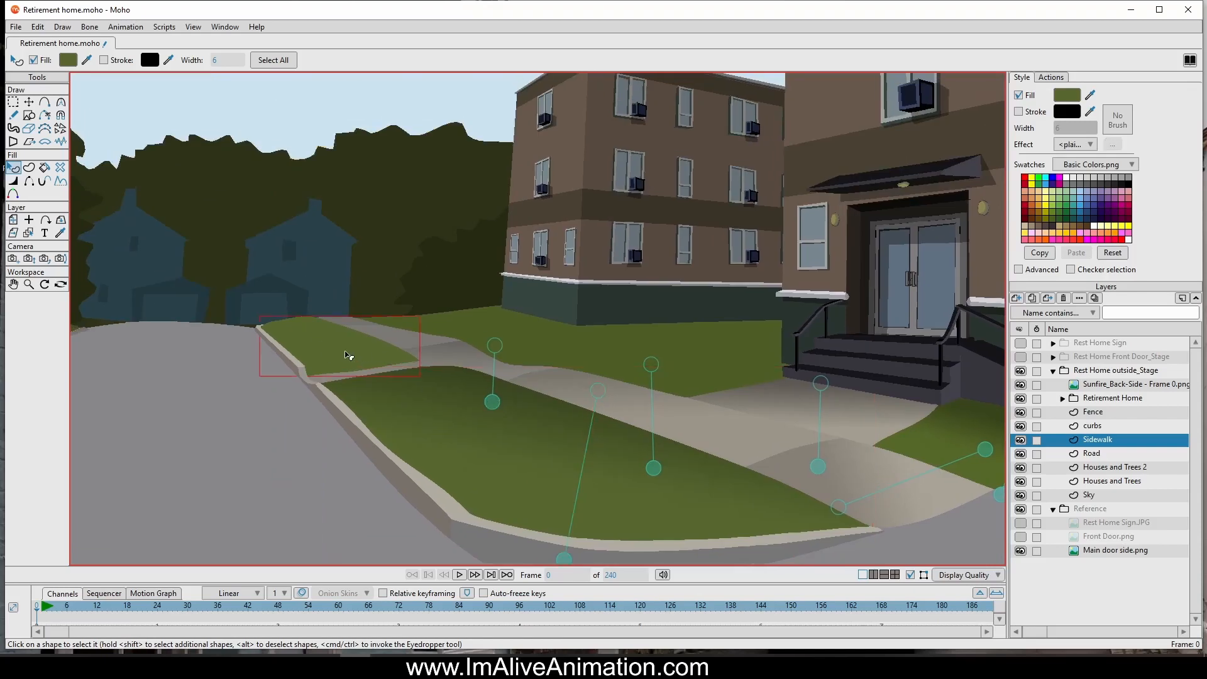
pyautogui.keyDown('ctrl'); pyautogui.click(458, 437); pyautogui.keyUp('ctrl')
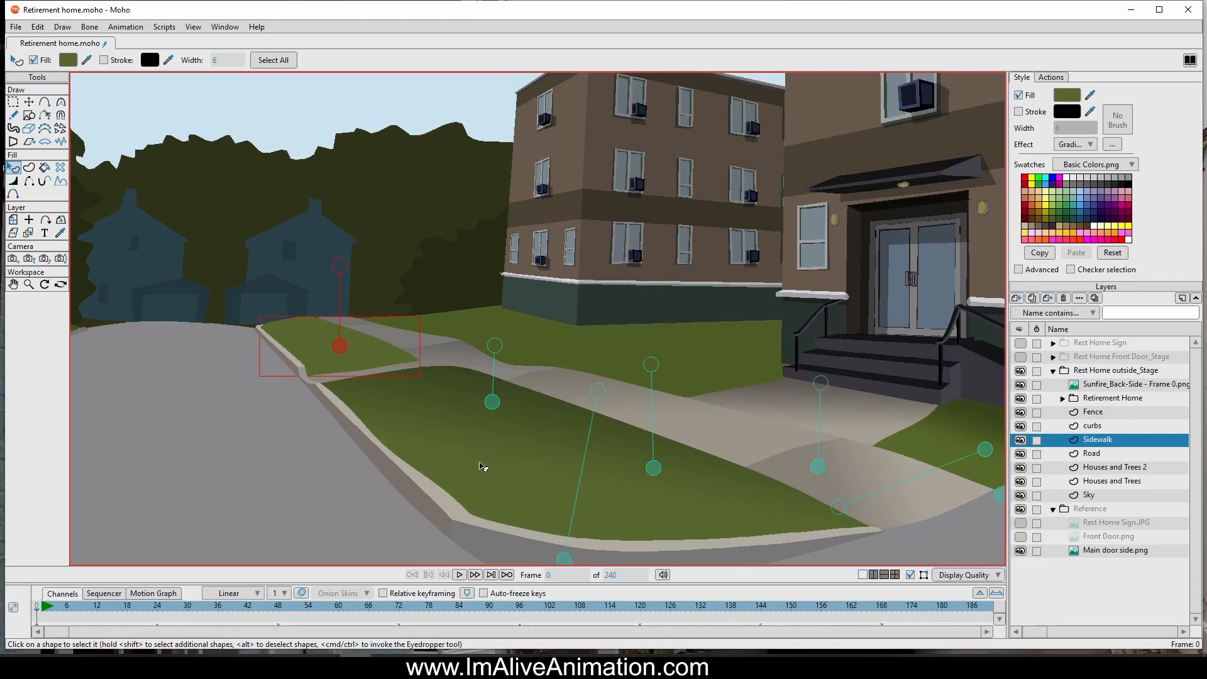
pyautogui.moveTo(340, 347); pyautogui.dragTo(322, 389)
pyautogui.moveTo(321, 306); pyautogui.dragTo(327, 328)
# Step: Copy the curbside lawn's gradient to the lawn against the building, spanning from the rear building's base to well past the sidewalk
pyautogui.click(748, 354)
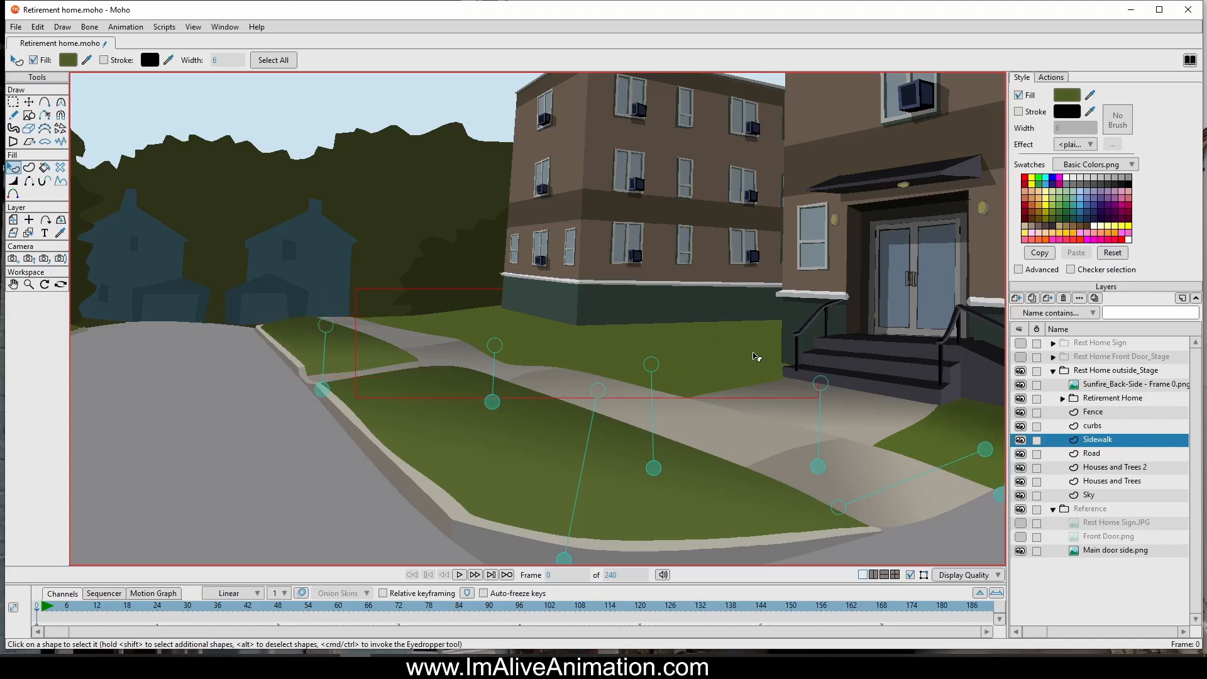
pyautogui.click(607, 434)
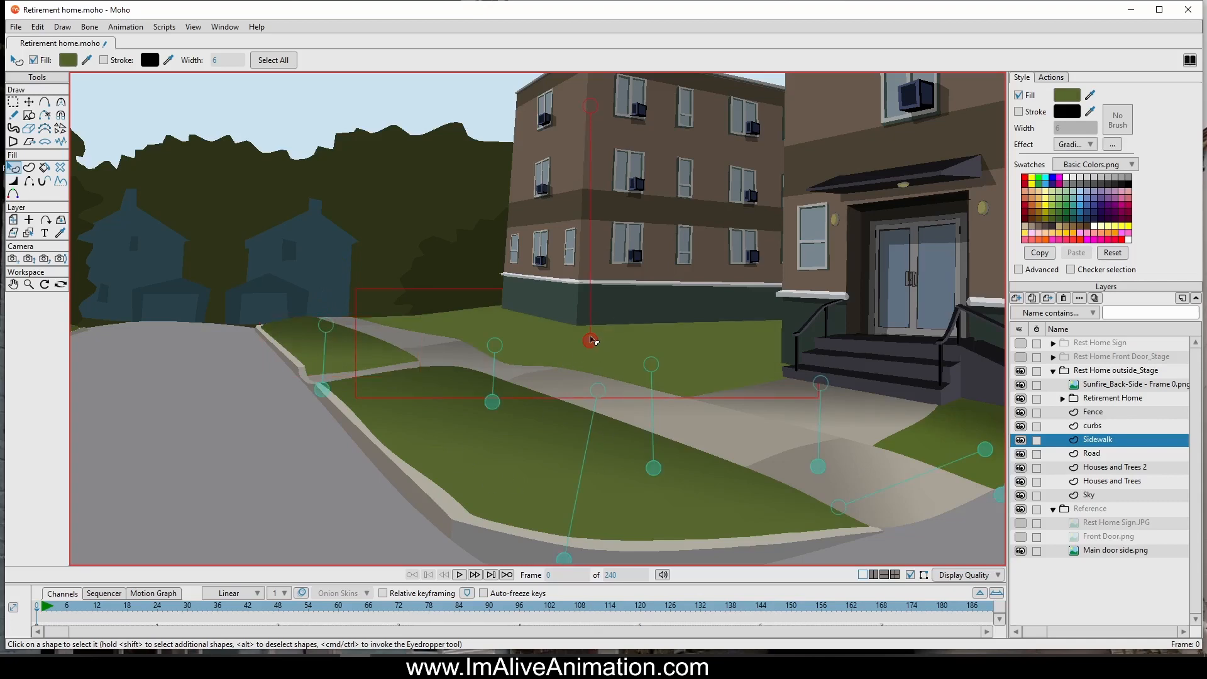
pyautogui.moveTo(590, 340); pyautogui.dragTo(554, 384)
pyautogui.moveTo(553, 151); pyautogui.dragTo(558, 335)
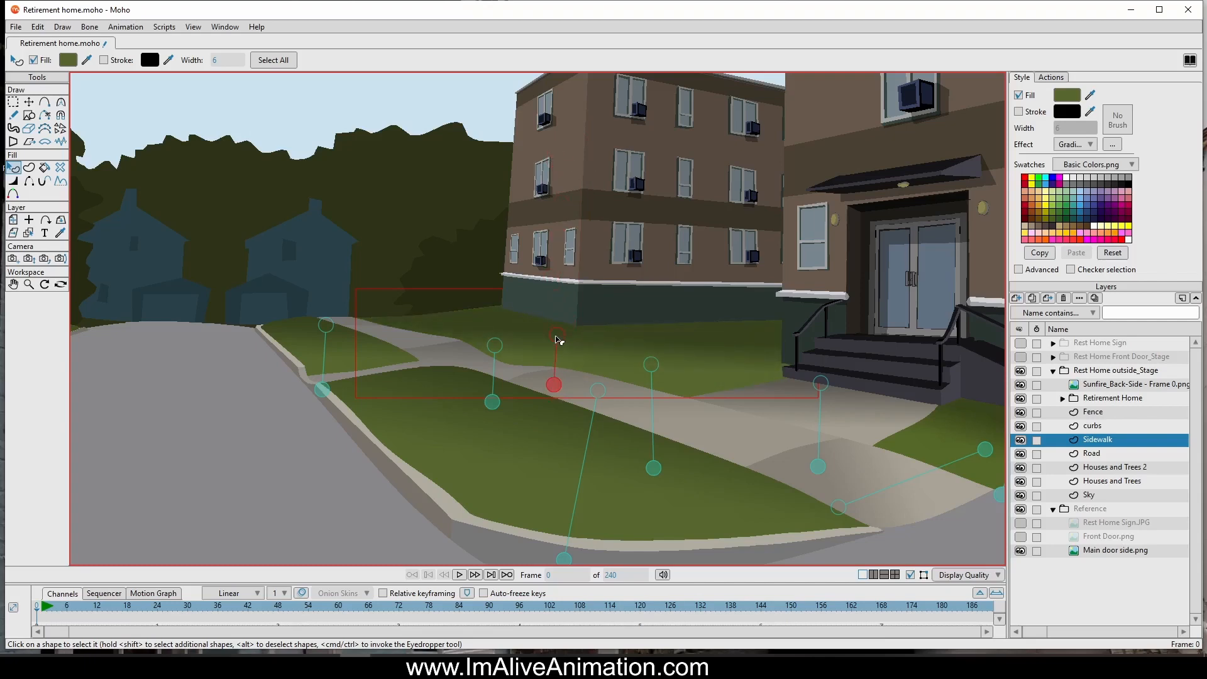
pyautogui.moveTo(552, 388); pyautogui.dragTo(542, 457)
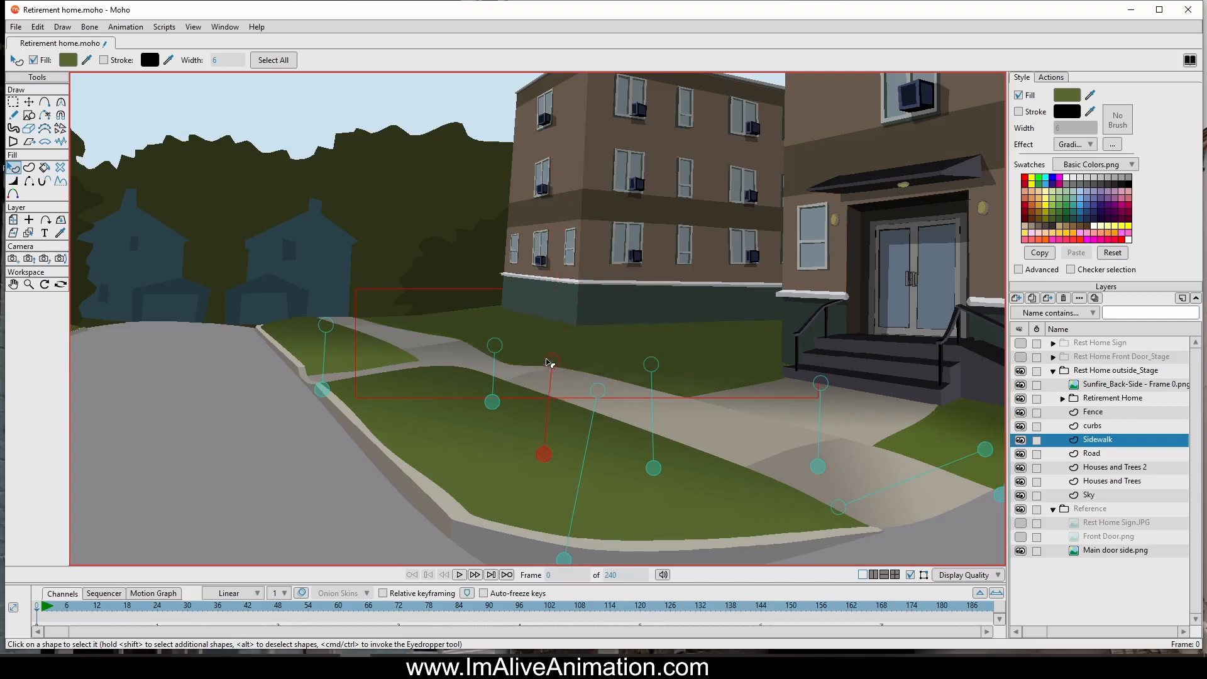
pyautogui.moveTo(555, 336)
pyautogui.mouseDown()
pyautogui.moveTo(552, 346)
pyautogui.moveTo(551, 330)
pyautogui.mouseUp()
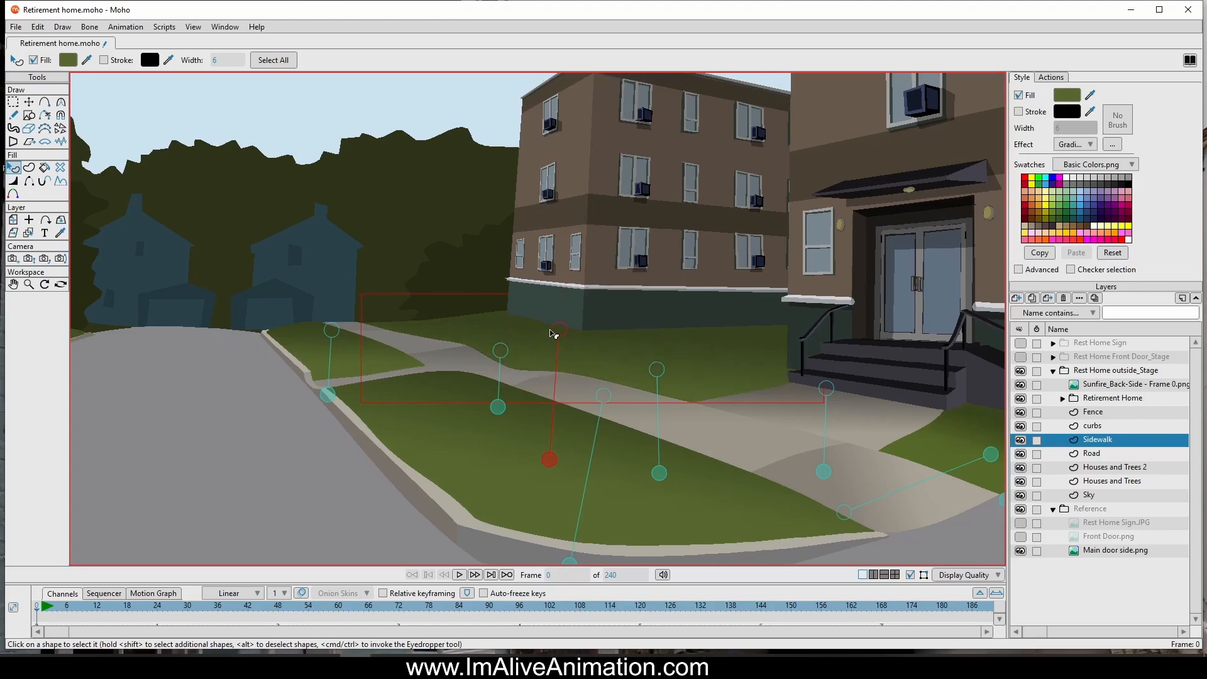
# Step: Render a preview of the whole scene to check the lawn shading, and close it
pyautogui.scroll(-6, 649, 314)
pyautogui.moveTo(682, 334); pyautogui.dragTo(462, 300)
pyautogui.click(16, 26)
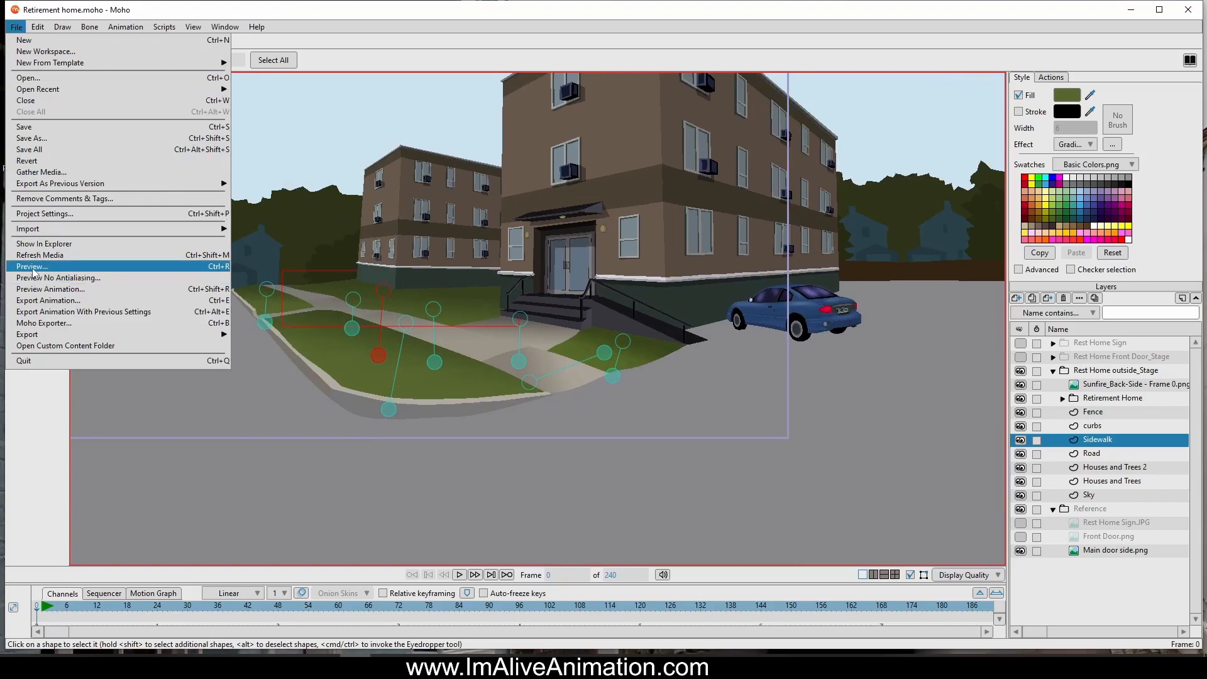
pyautogui.click(32, 266)
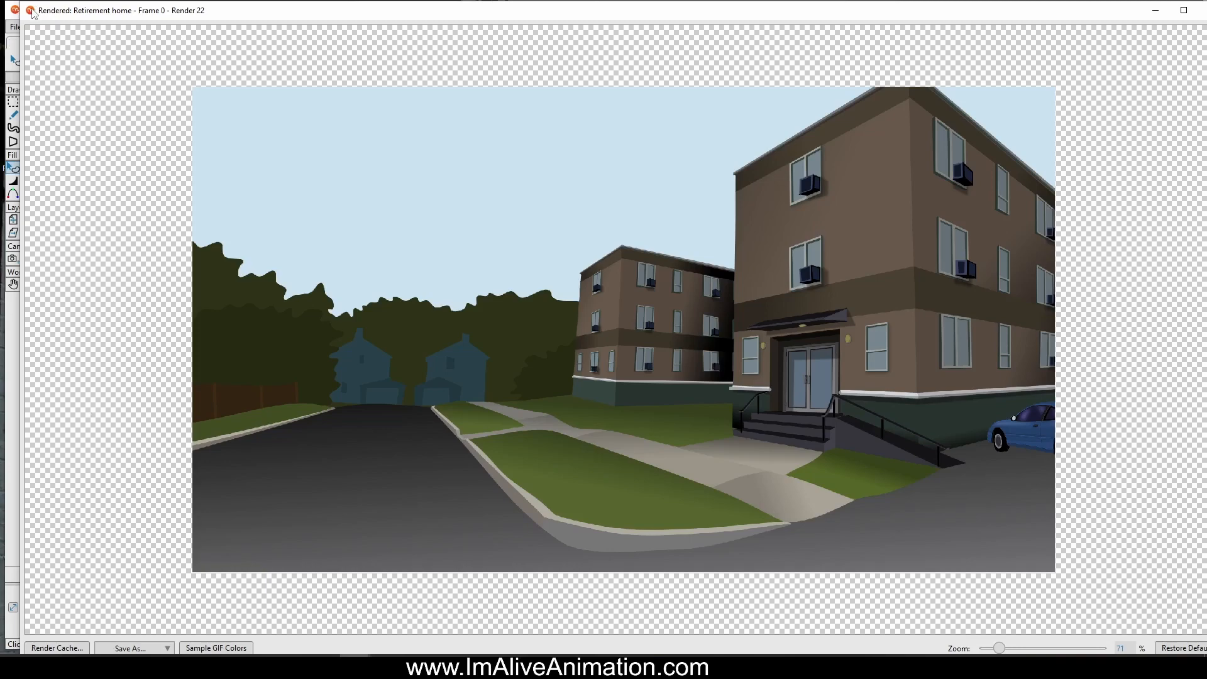
pyautogui.doubleClick(32, 12)
# Step: Hide the image layer of the blue car parked beside the building
pyautogui.moveTo(691, 305); pyautogui.dragTo(522, 316)
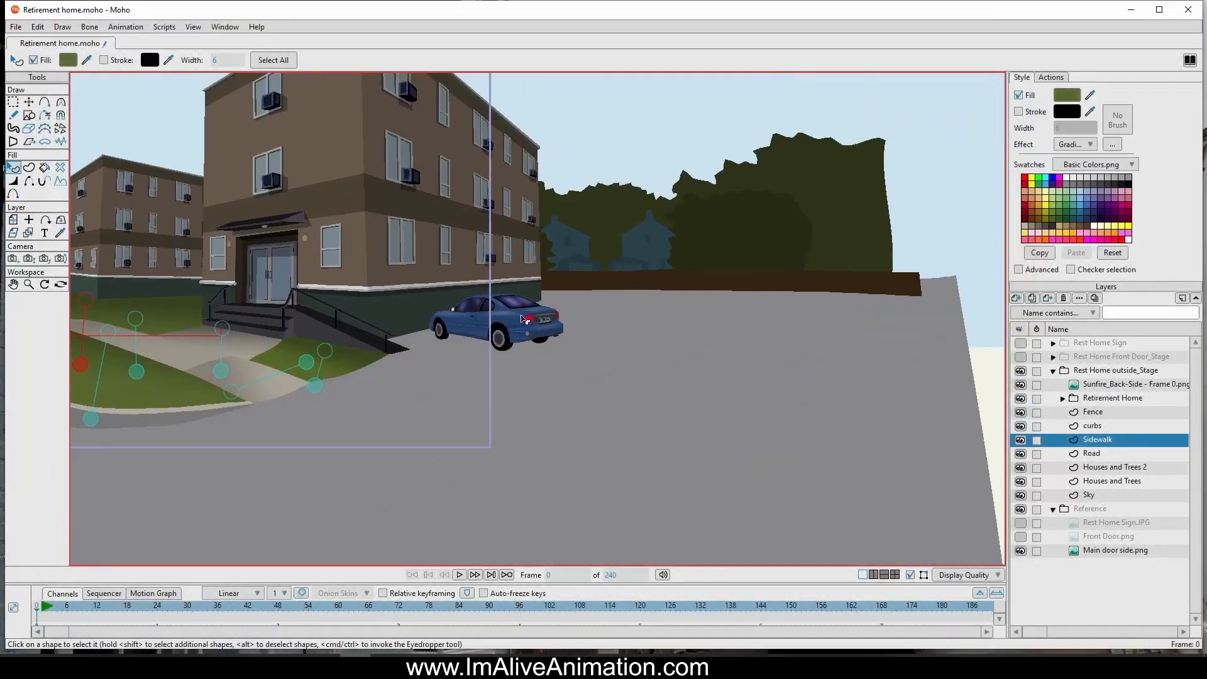
pyautogui.moveTo(381, 355); pyautogui.dragTo(562, 350)
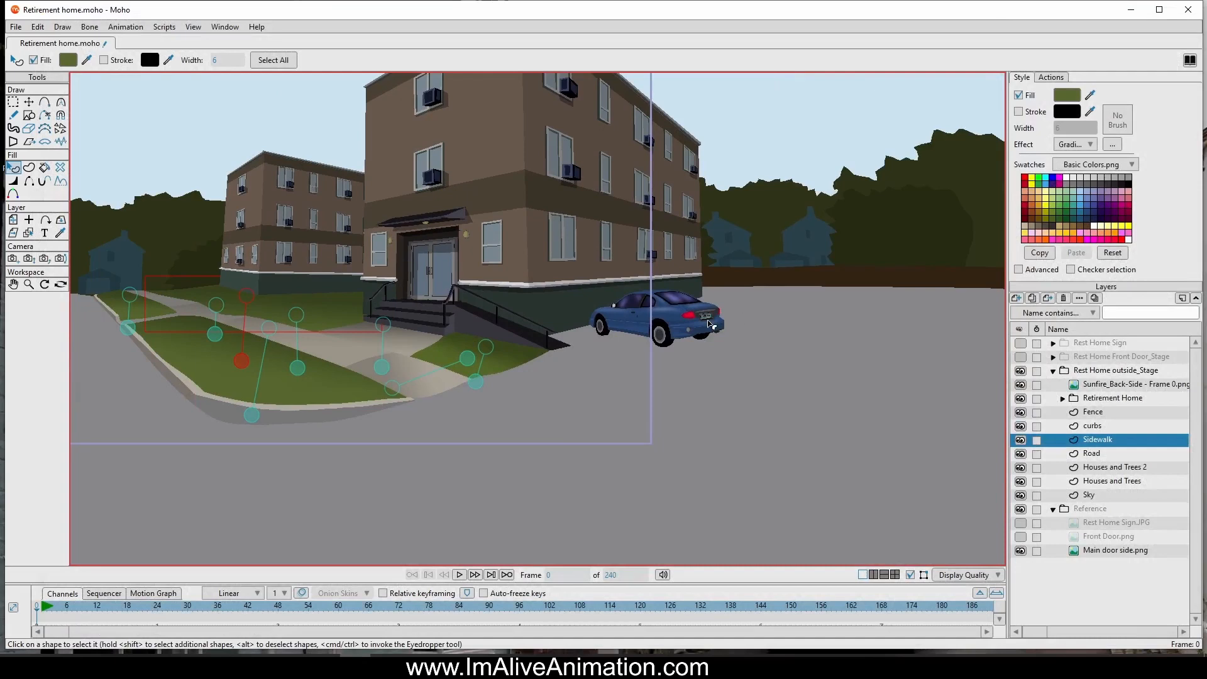
pyautogui.click(1021, 385)
pyautogui.moveTo(551, 340); pyautogui.dragTo(804, 351)
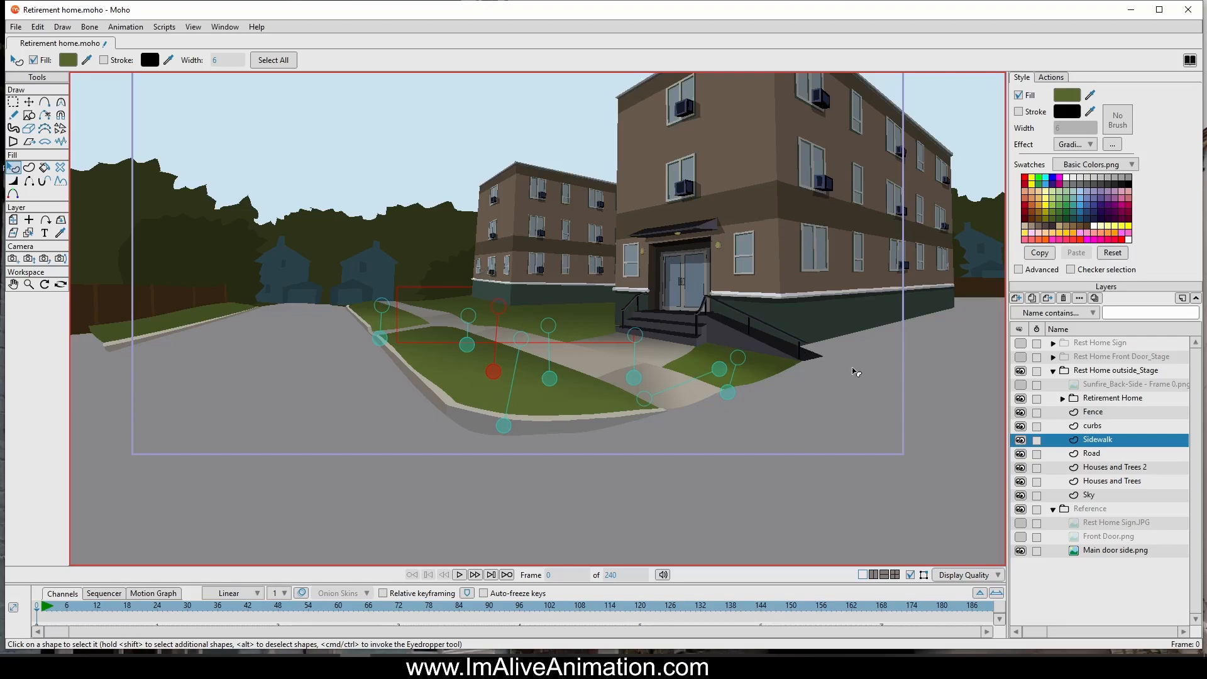
pyautogui.scroll(3, 527, 398)
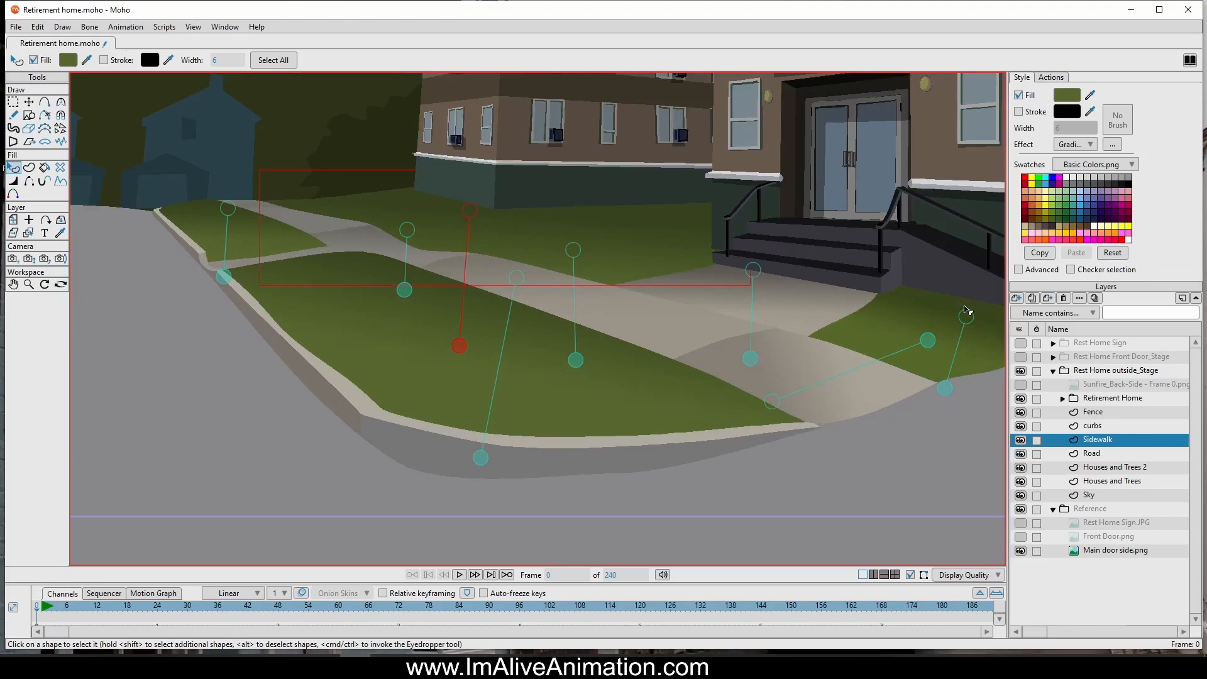
pyautogui.scroll(-2, 535, 370)
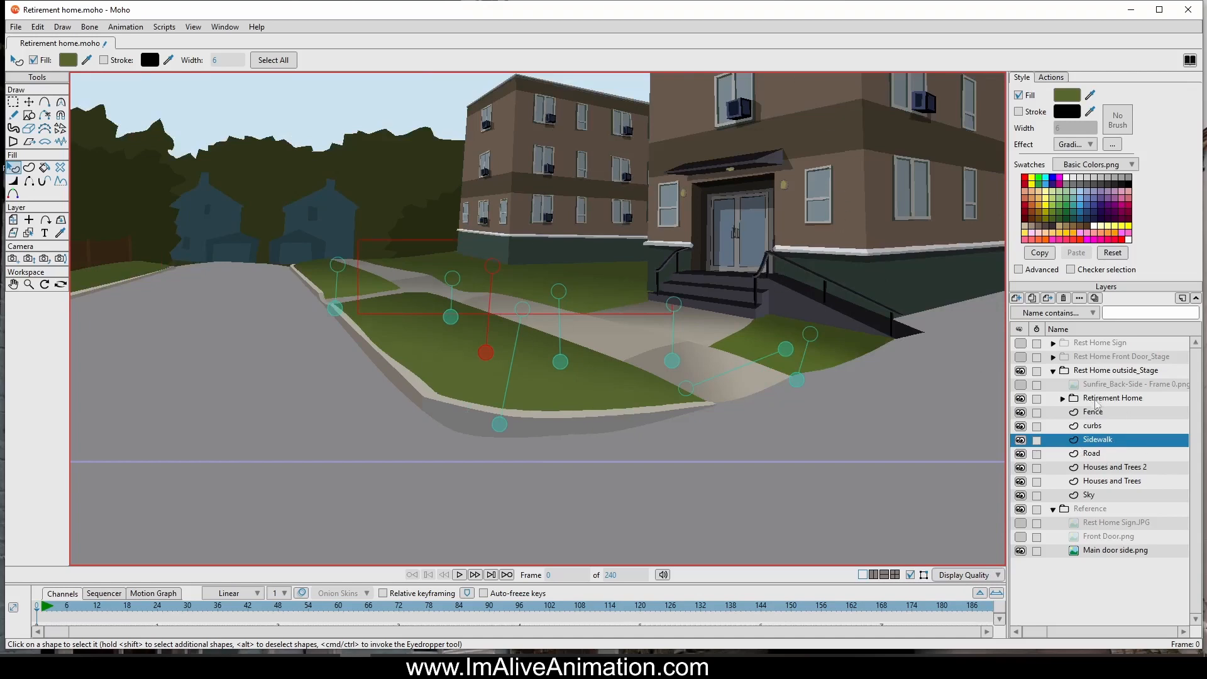
# Step: Create a vector layer directly above the Fence layer and name it Shadows
pyautogui.click(1095, 410)
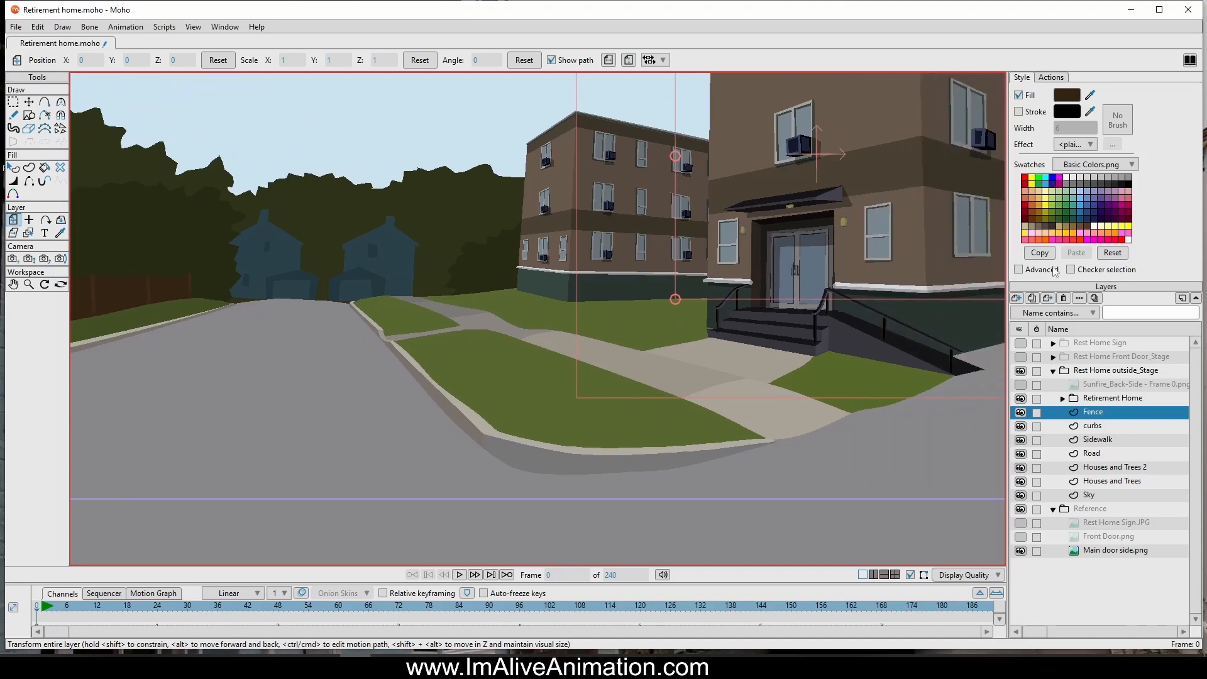
pyautogui.click(1019, 298)
pyautogui.click(1030, 311)
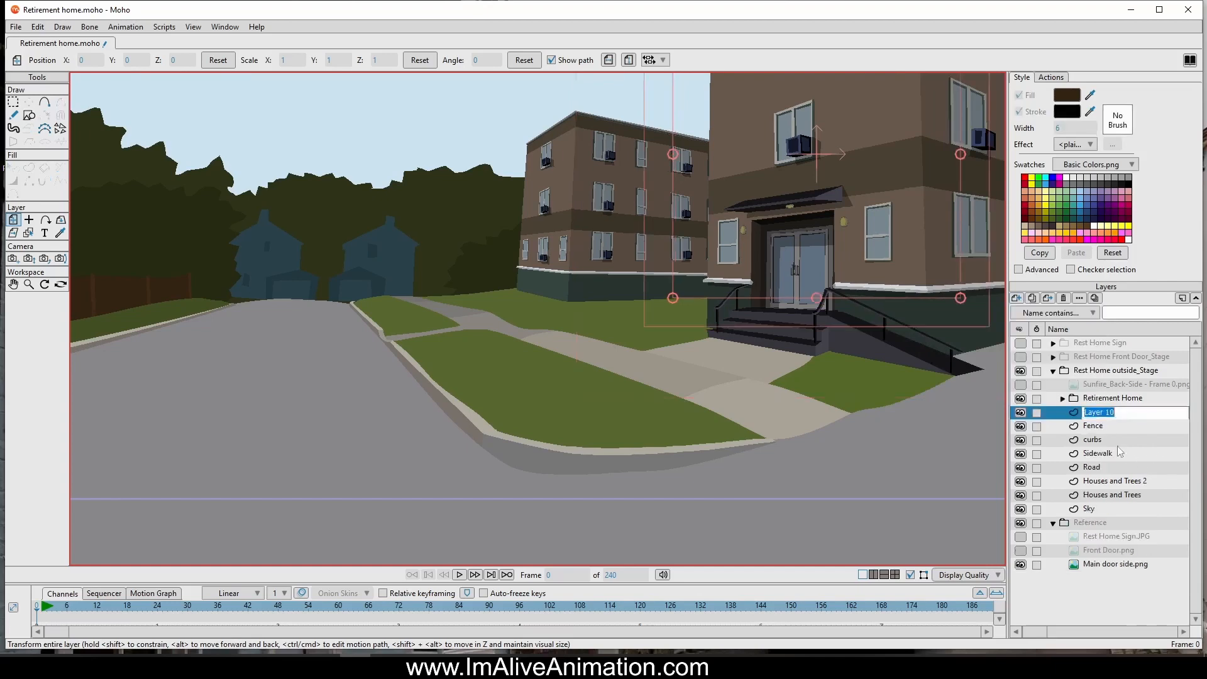
pyautogui.doubleClick(1119, 419)
pyautogui.write('Shadows')
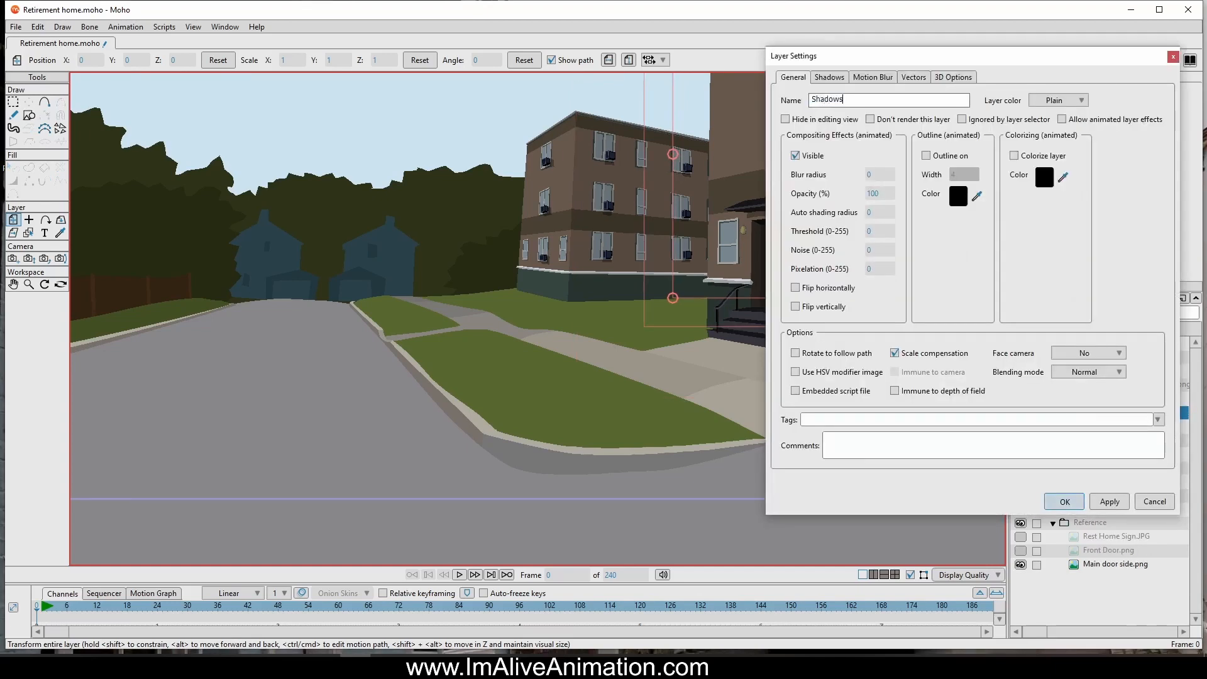
pyautogui.press('Return')
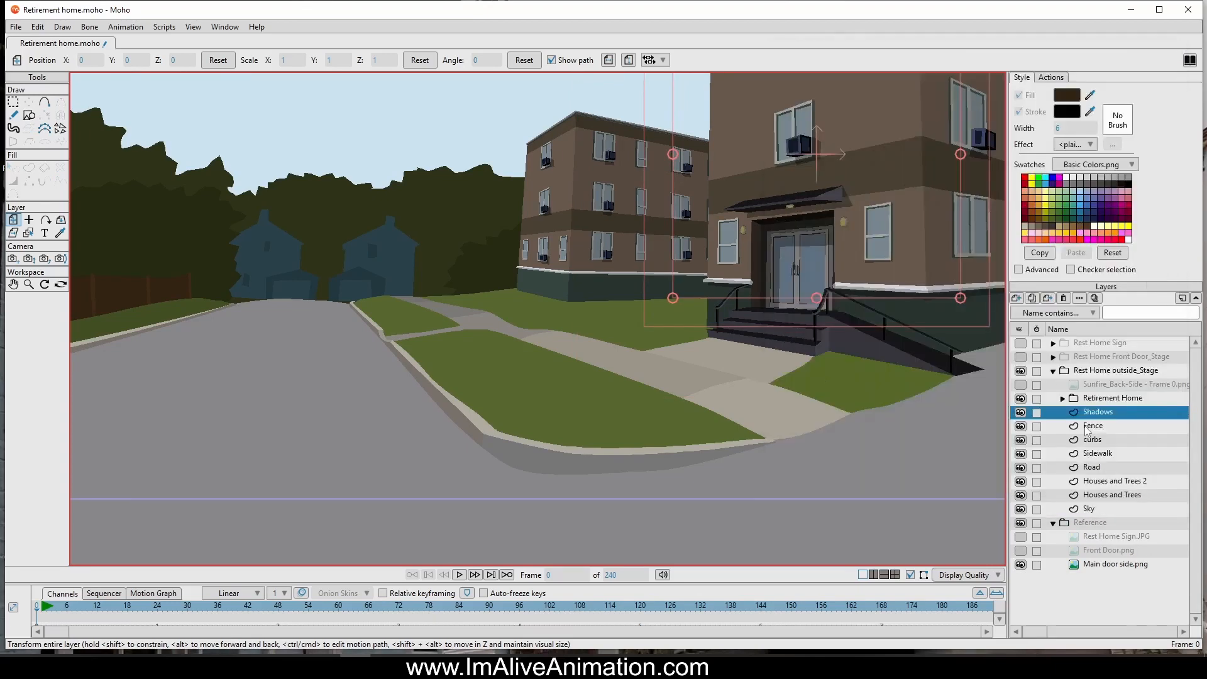
# Step: Enable the display of shape effects in the viewport
pyautogui.click(44, 102)
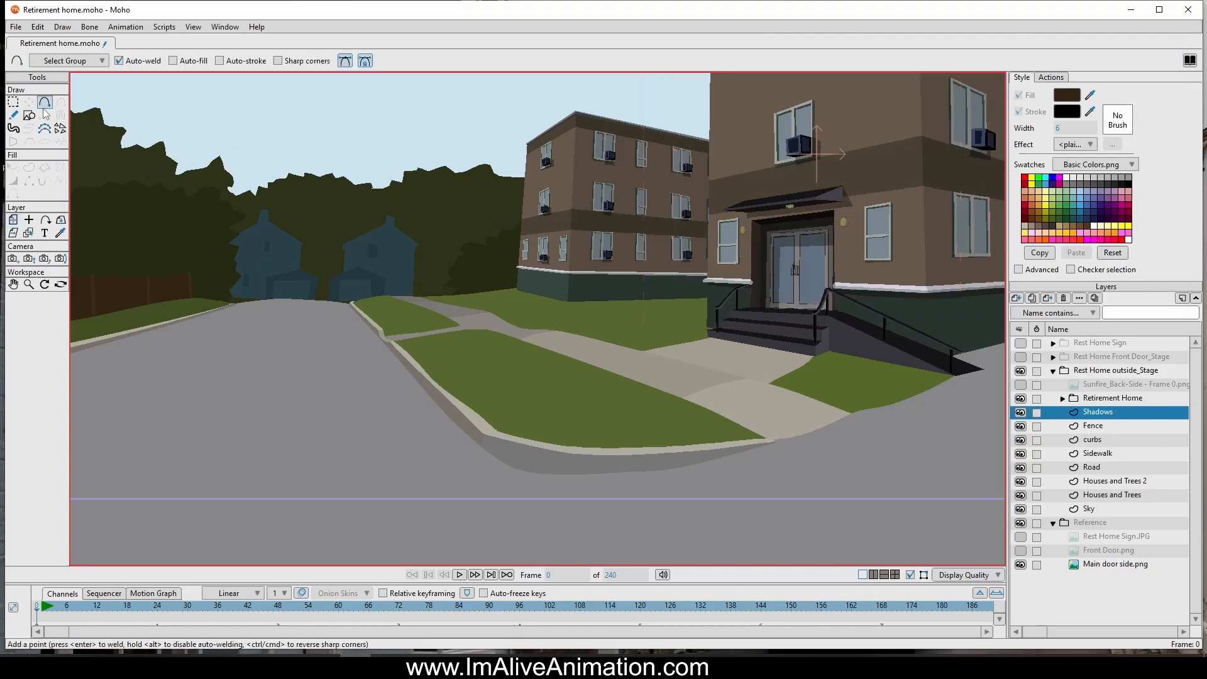
pyautogui.scroll(-3, 554, 185)
pyautogui.moveTo(674, 311); pyautogui.dragTo(514, 329)
pyautogui.scroll(2, 570, 318)
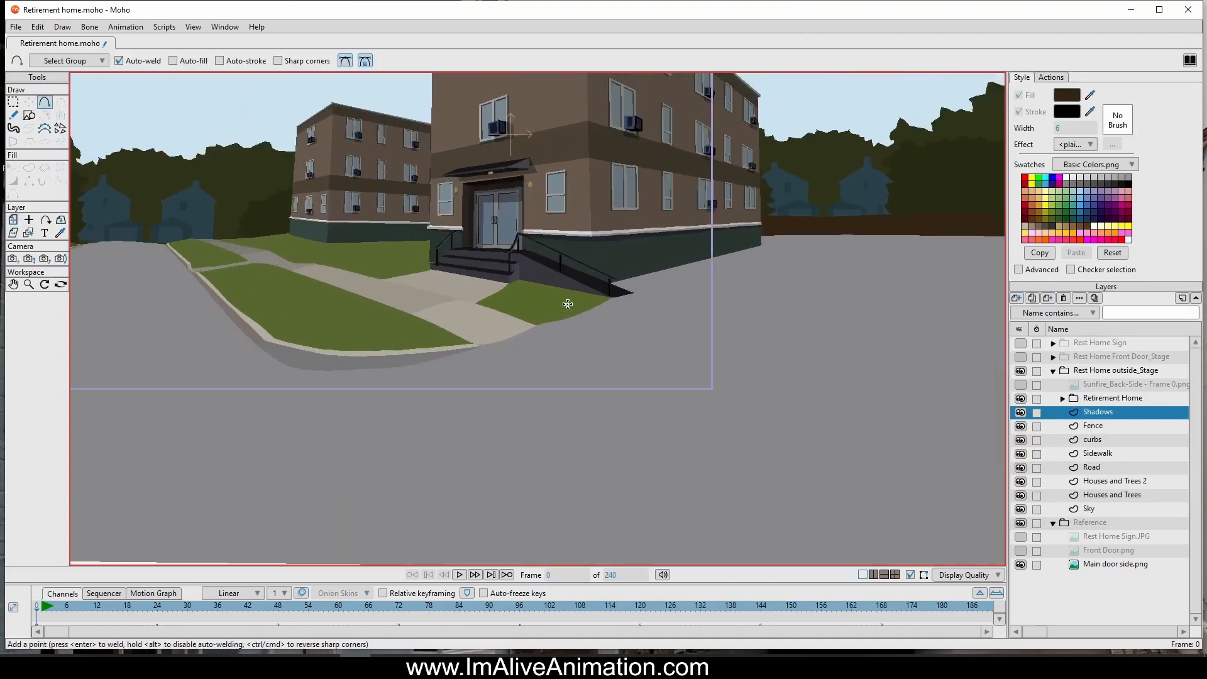
pyautogui.click(960, 578)
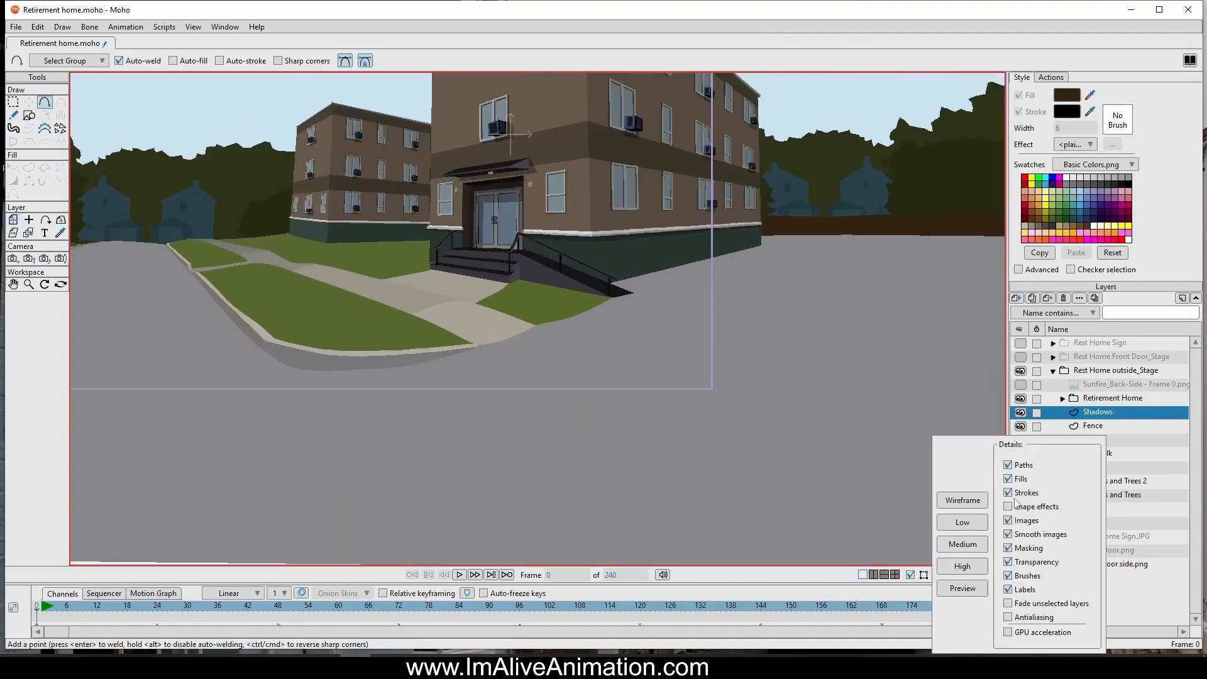
pyautogui.click(1008, 507)
# Step: Examine the gradient shading of the road, lawns and building, including the parking area behind the building's far corner
pyautogui.scroll(-2, 618, 371)
pyautogui.moveTo(618, 371); pyautogui.dragTo(645, 375)
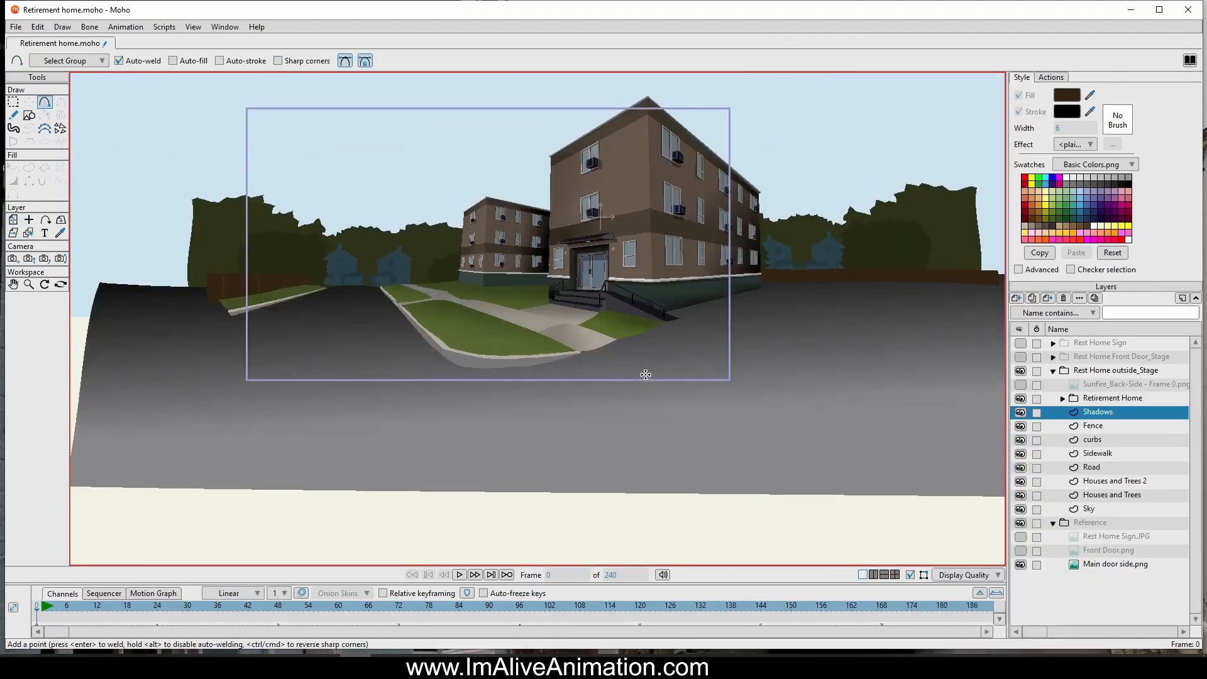
pyautogui.scroll(3, 646, 374)
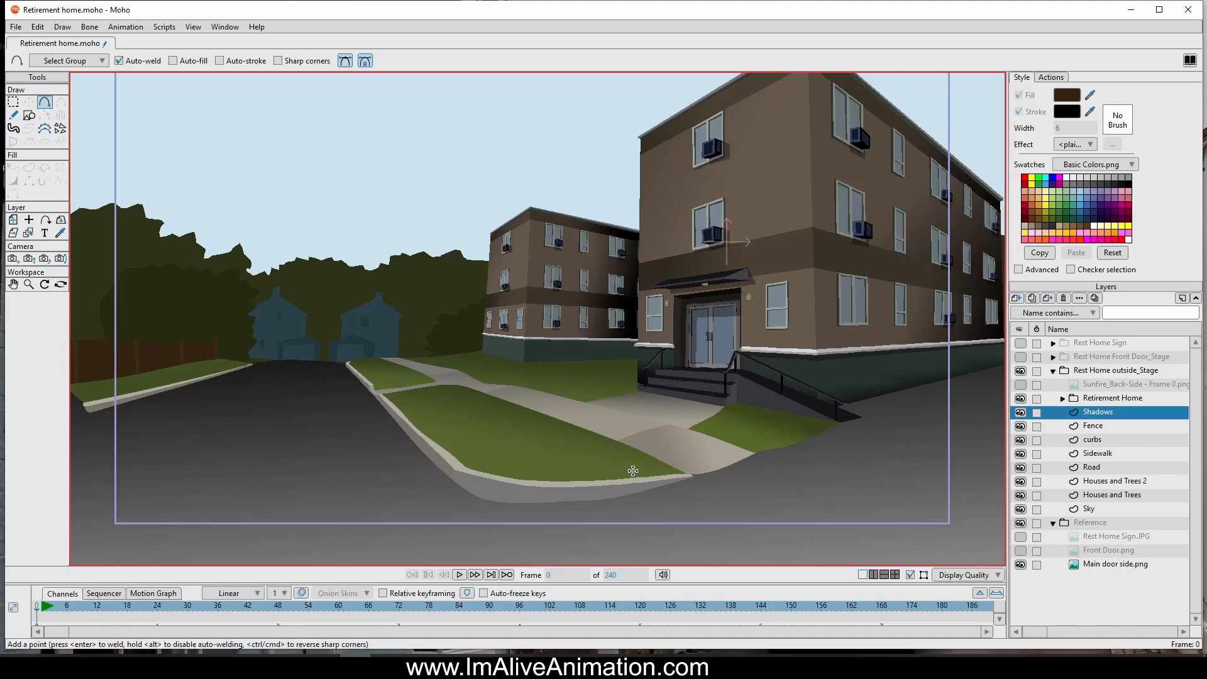
pyautogui.scroll(2, 436, 464)
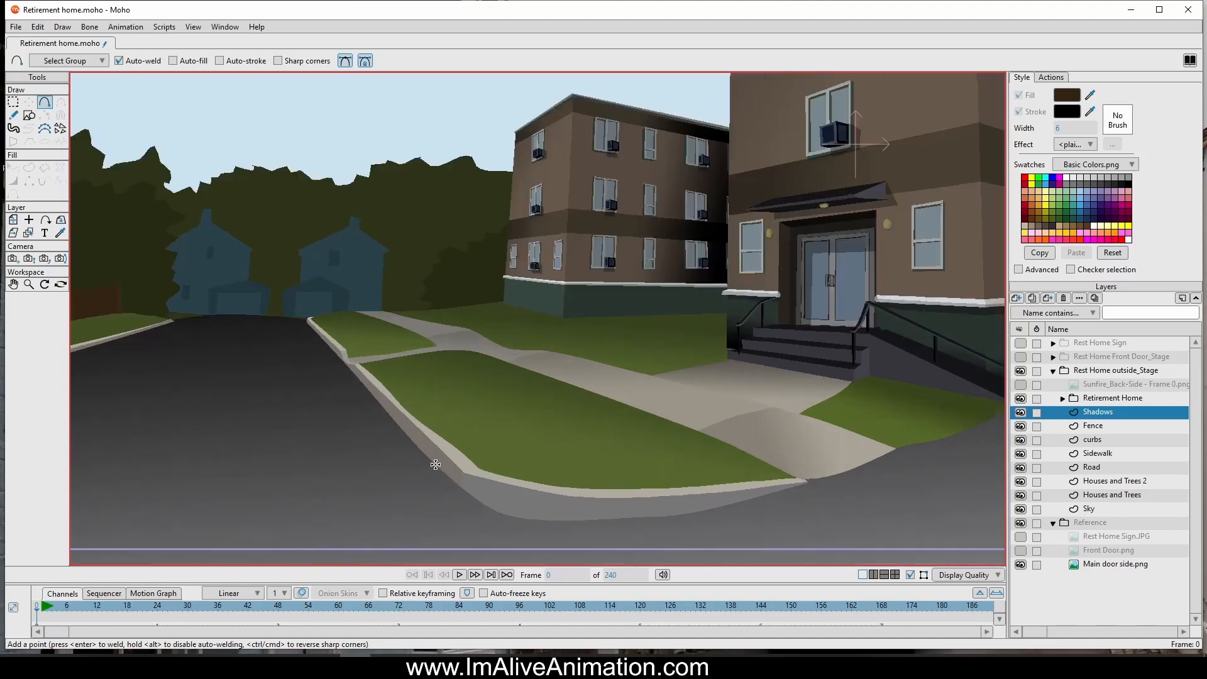
pyautogui.scroll(-4, 569, 395)
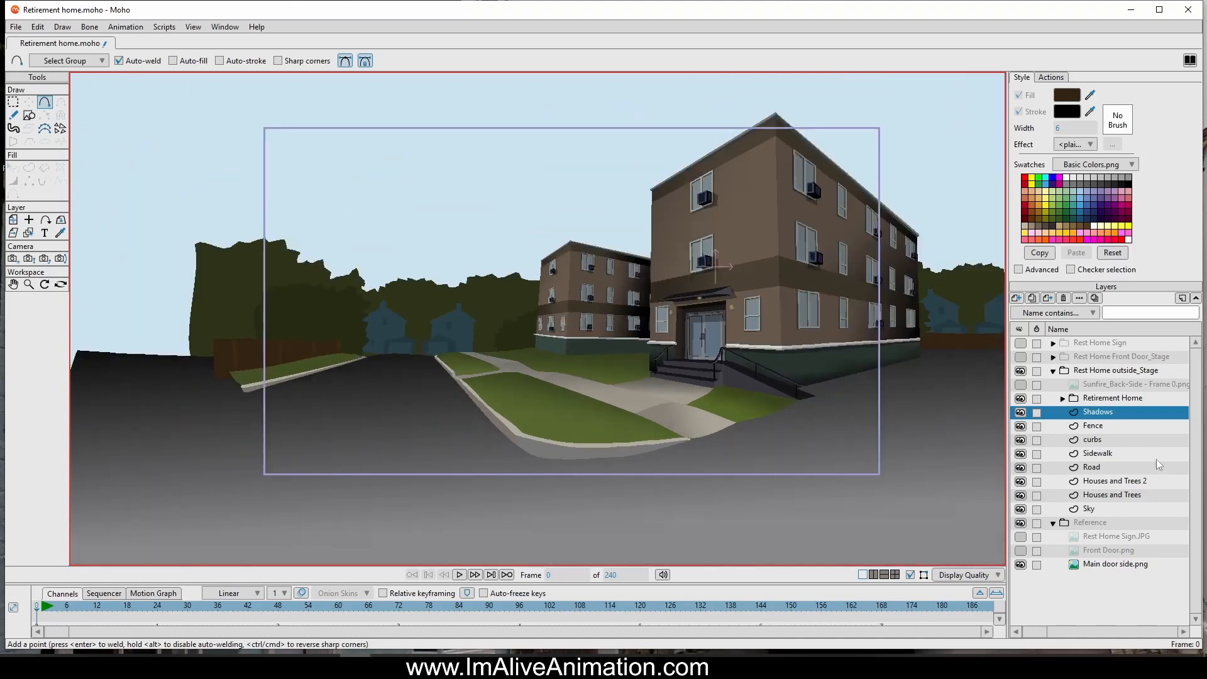
pyautogui.moveTo(705, 211); pyautogui.dragTo(505, 197)
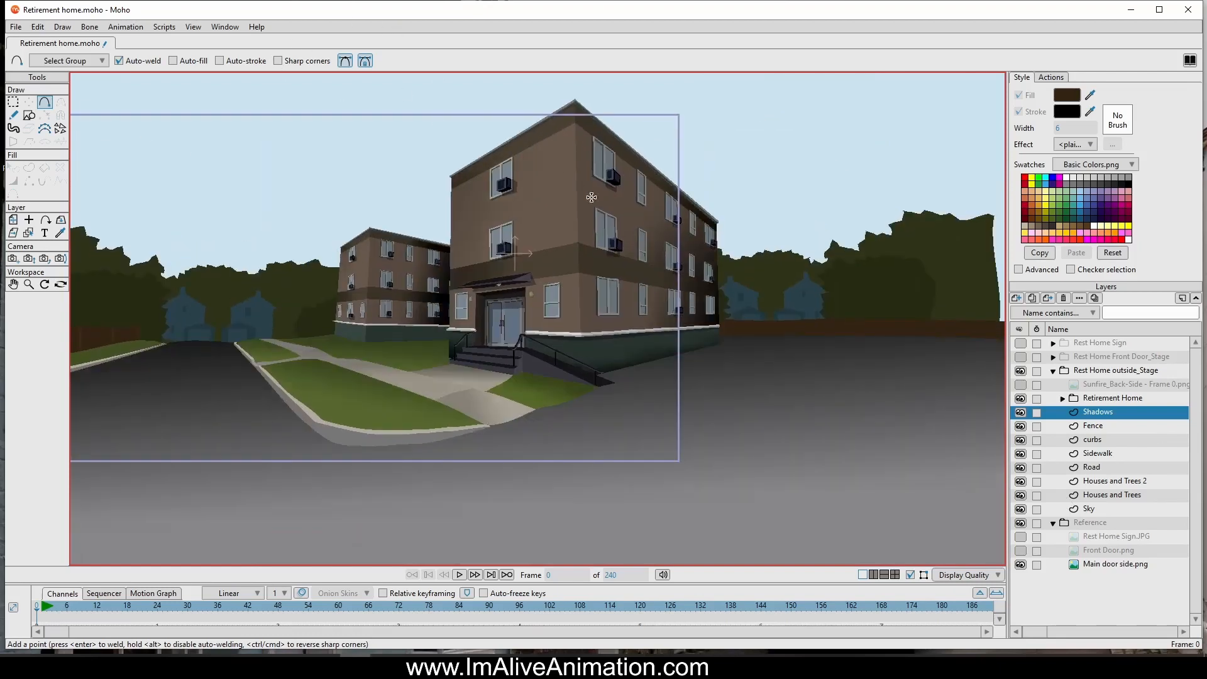
pyautogui.scroll(5, 712, 287)
pyautogui.scroll(-3, 711, 286)
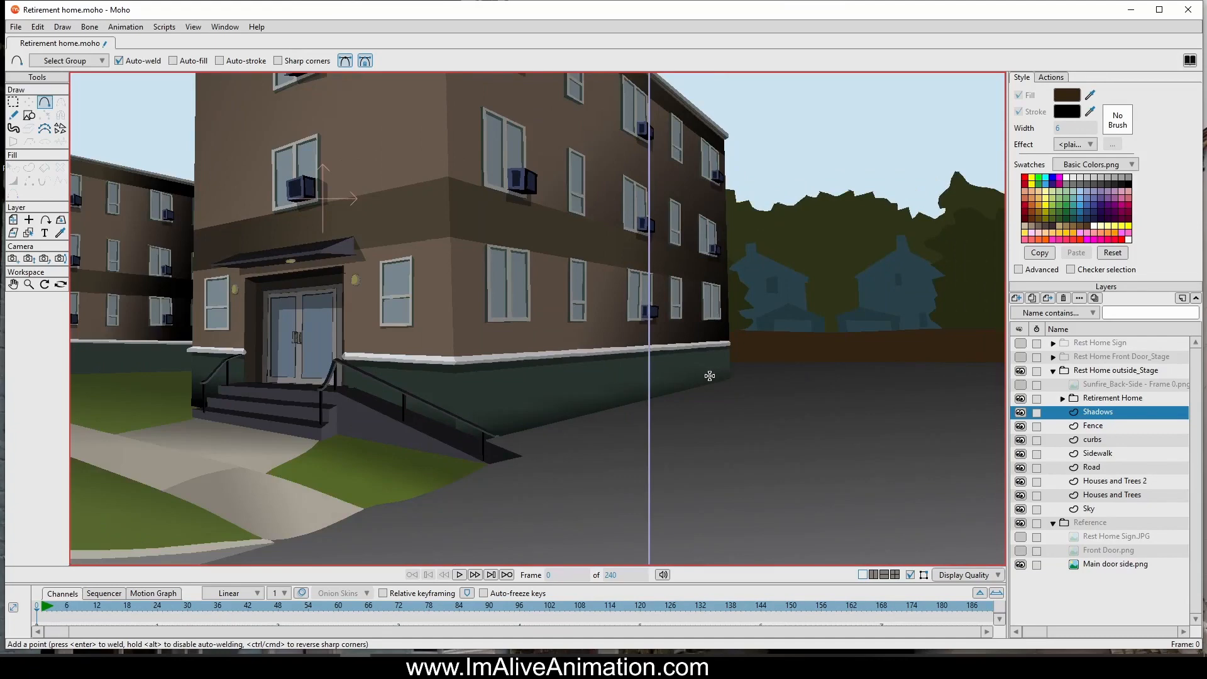
pyautogui.scroll(-2, 788, 312)
pyautogui.scroll(1, 581, 360)
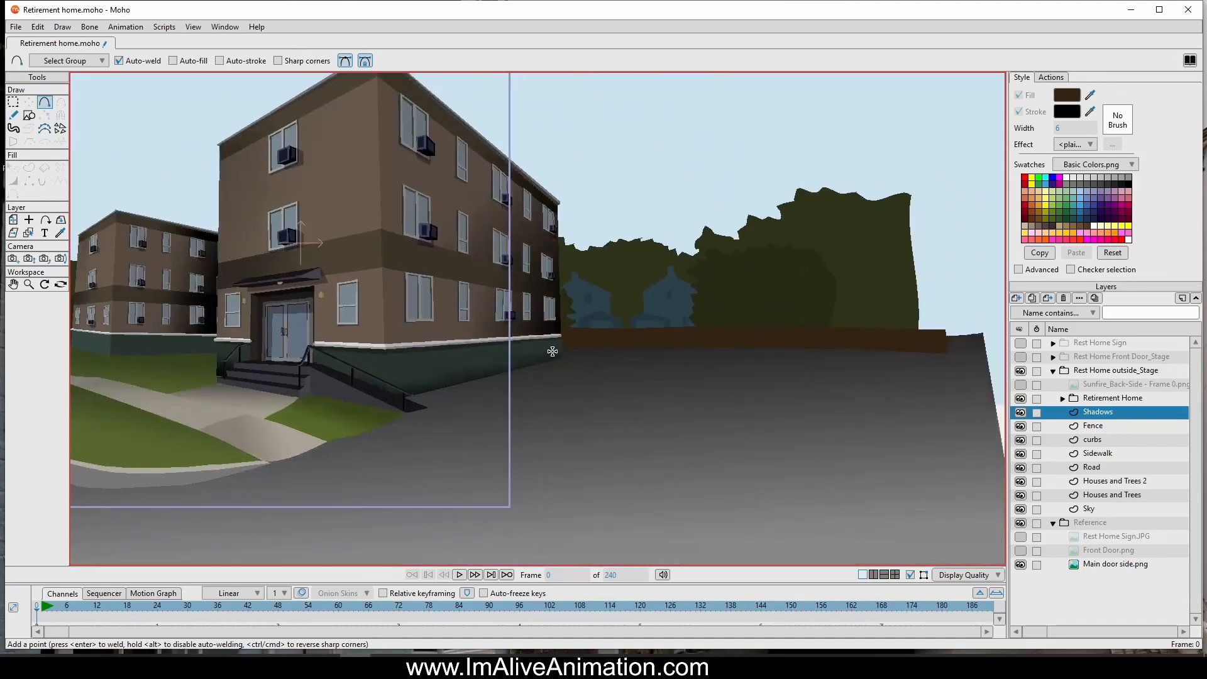
pyautogui.moveTo(544, 350)
pyautogui.mouseDown()
pyautogui.moveTo(596, 364)
pyautogui.moveTo(604, 382)
pyautogui.moveTo(538, 407)
pyautogui.mouseUp()
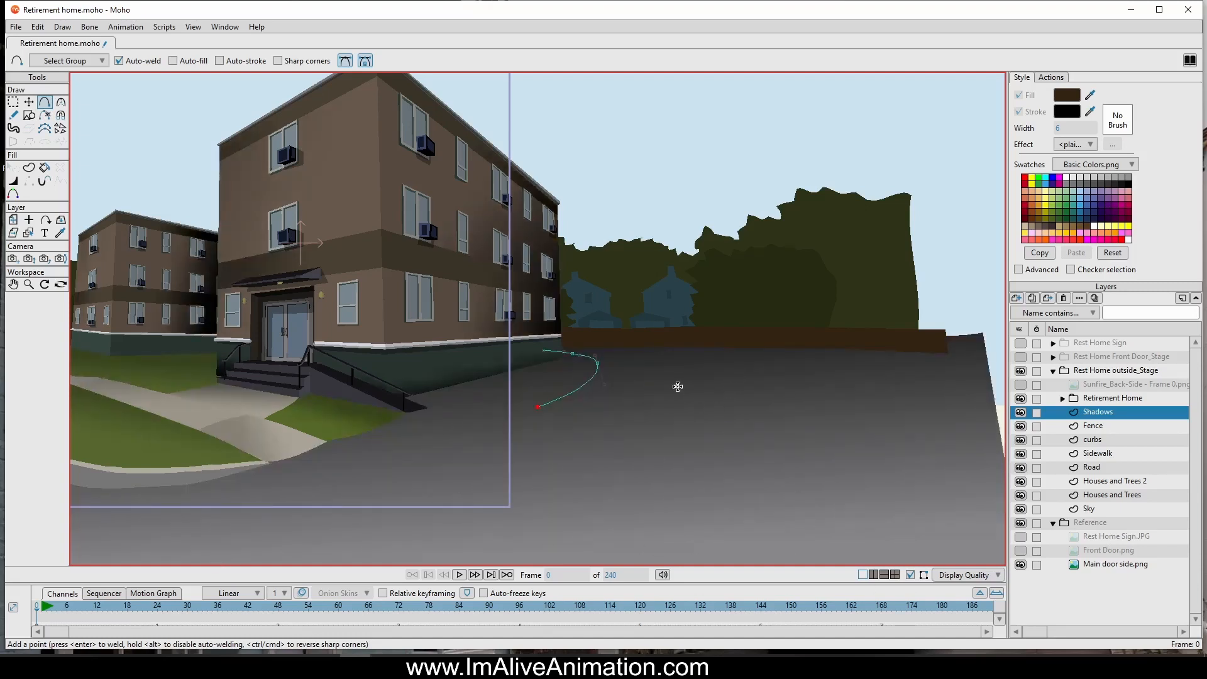
pyautogui.hotkey('ctrl', 'z')
pyautogui.hotkey('ctrl', 'z')
# Step: Draw a closed curved shadow outline on the Shadows layer, from the ramp-side lawn along the building's base to the back fence
pyautogui.moveTo(687, 360)
pyautogui.mouseDown()
pyautogui.moveTo(514, 371)
pyautogui.moveTo(568, 365)
pyautogui.mouseUp()
pyautogui.moveTo(567, 365)
pyautogui.mouseDown()
pyautogui.moveTo(425, 418)
pyautogui.moveTo(397, 411)
pyautogui.moveTo(326, 436)
pyautogui.moveTo(273, 398)
pyautogui.moveTo(460, 340)
pyautogui.moveTo(644, 345)
pyautogui.moveTo(758, 371)
pyautogui.moveTo(853, 363)
pyautogui.mouseUp()
# Step: Reshape the shadow outline by extending its far point to the fence's end, lowering its road-side point and flattening the curve handles
pyautogui.press('t')
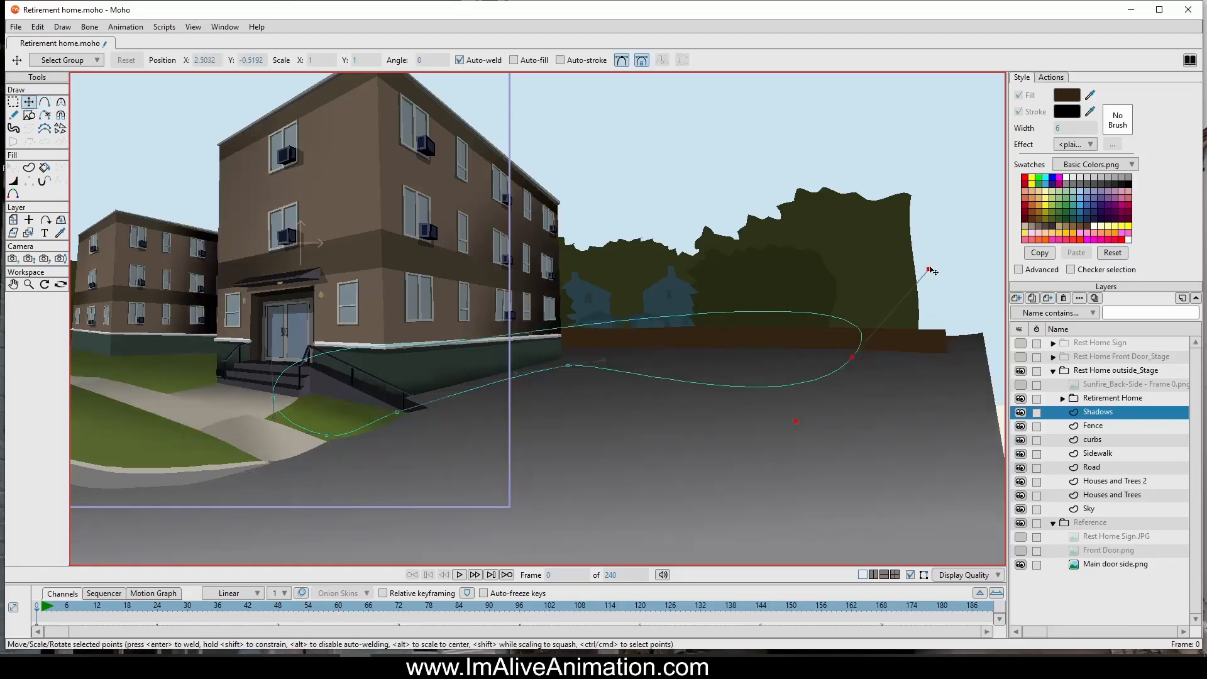
pyautogui.moveTo(930, 269)
pyautogui.mouseDown()
pyautogui.moveTo(841, 327)
pyautogui.moveTo(866, 349)
pyautogui.moveTo(825, 338)
pyautogui.mouseUp()
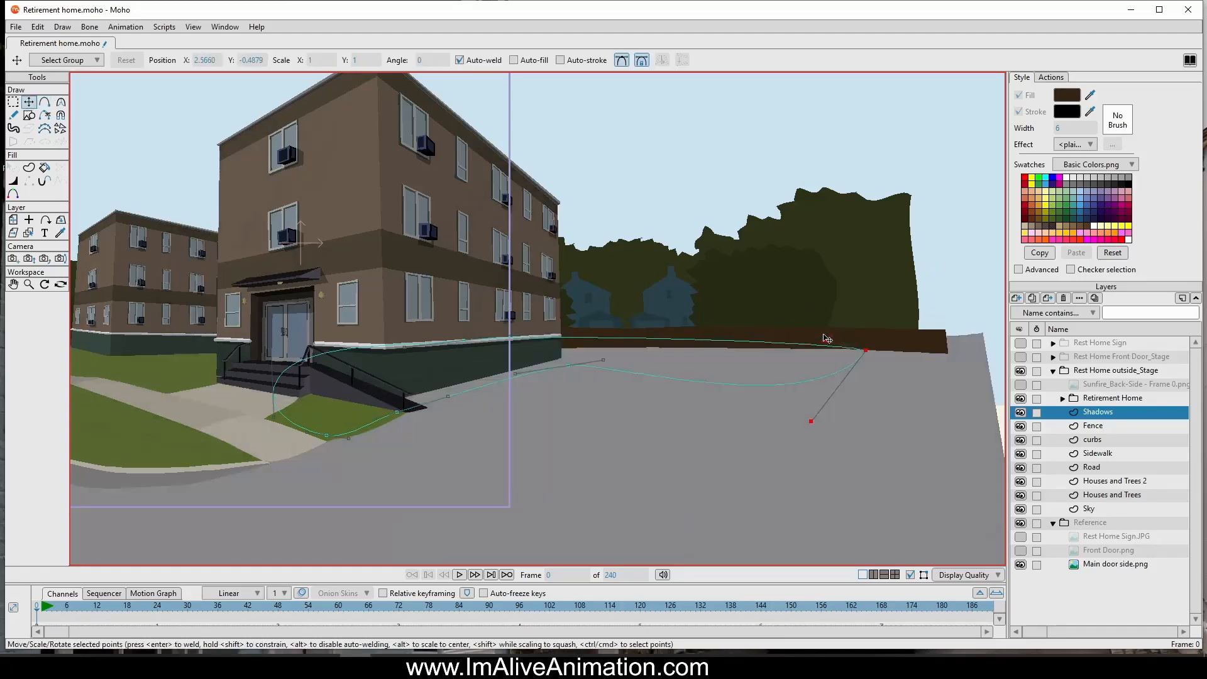
pyautogui.moveTo(569, 366)
pyautogui.mouseDown()
pyautogui.moveTo(587, 386)
pyautogui.moveTo(577, 386)
pyautogui.mouseUp()
pyautogui.moveTo(812, 423); pyautogui.dragTo(856, 414)
pyautogui.moveTo(866, 350); pyautogui.dragTo(949, 355)
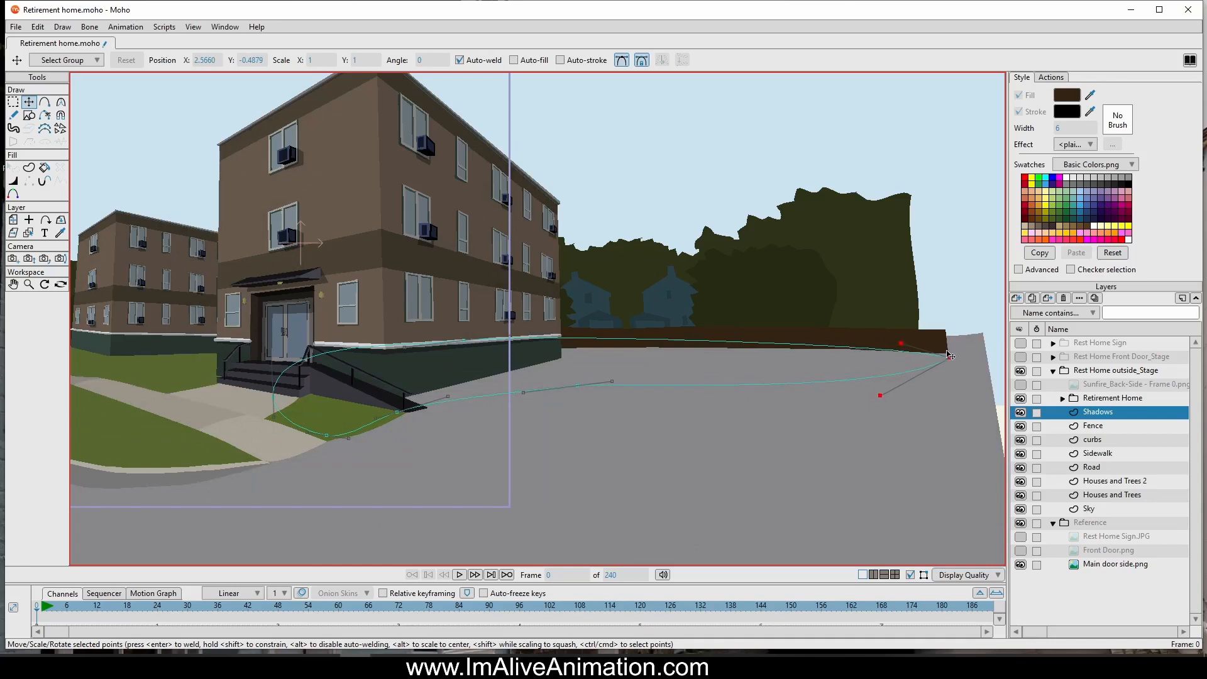
pyautogui.click(543, 347)
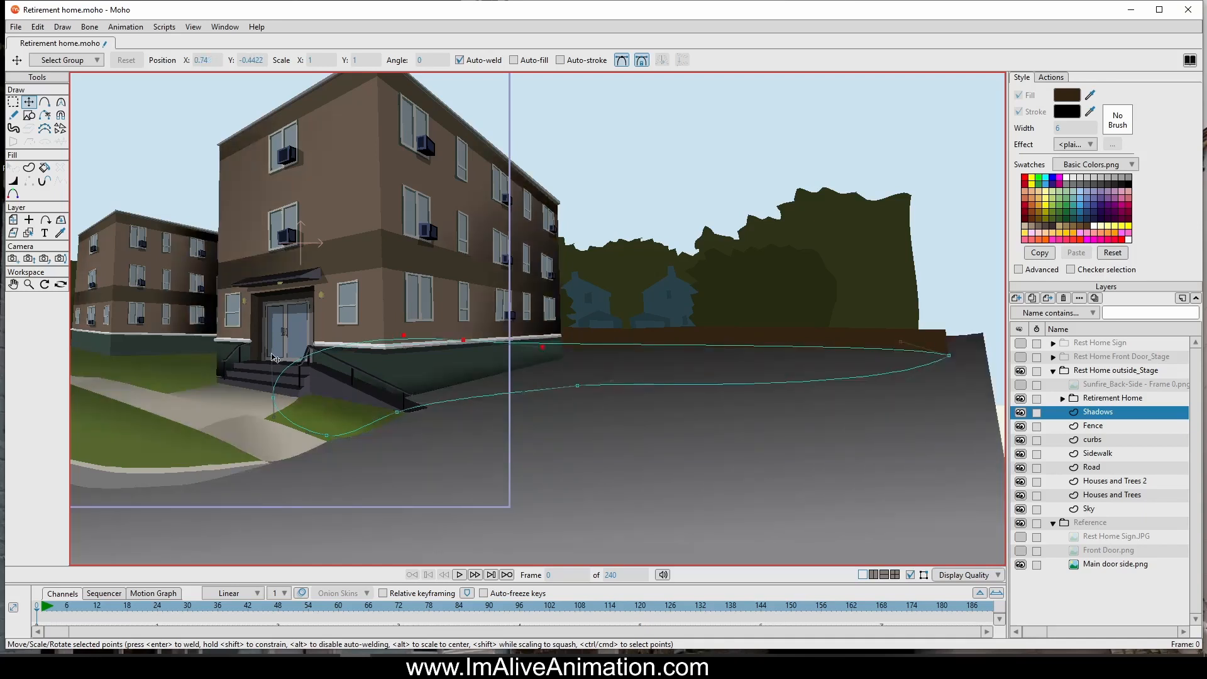
# Step: Create a fill-only shape from the whole shadow outline and color it black
pyautogui.hotkey('ctrl', 'a')
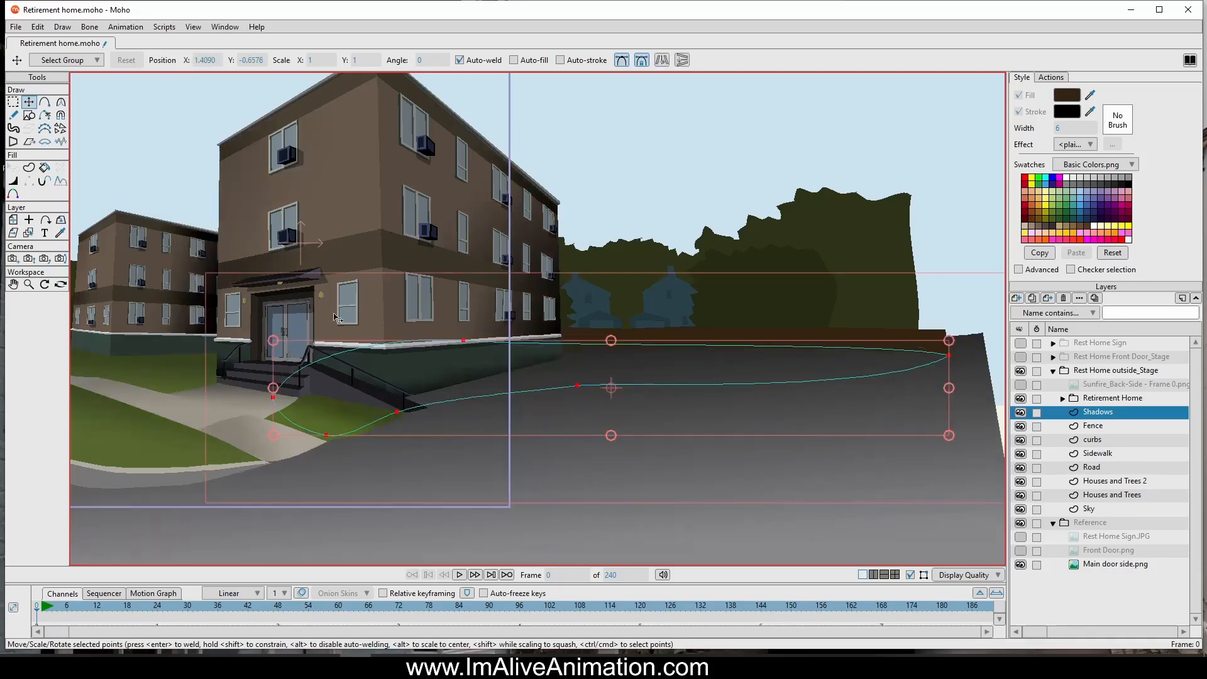
pyautogui.click(29, 167)
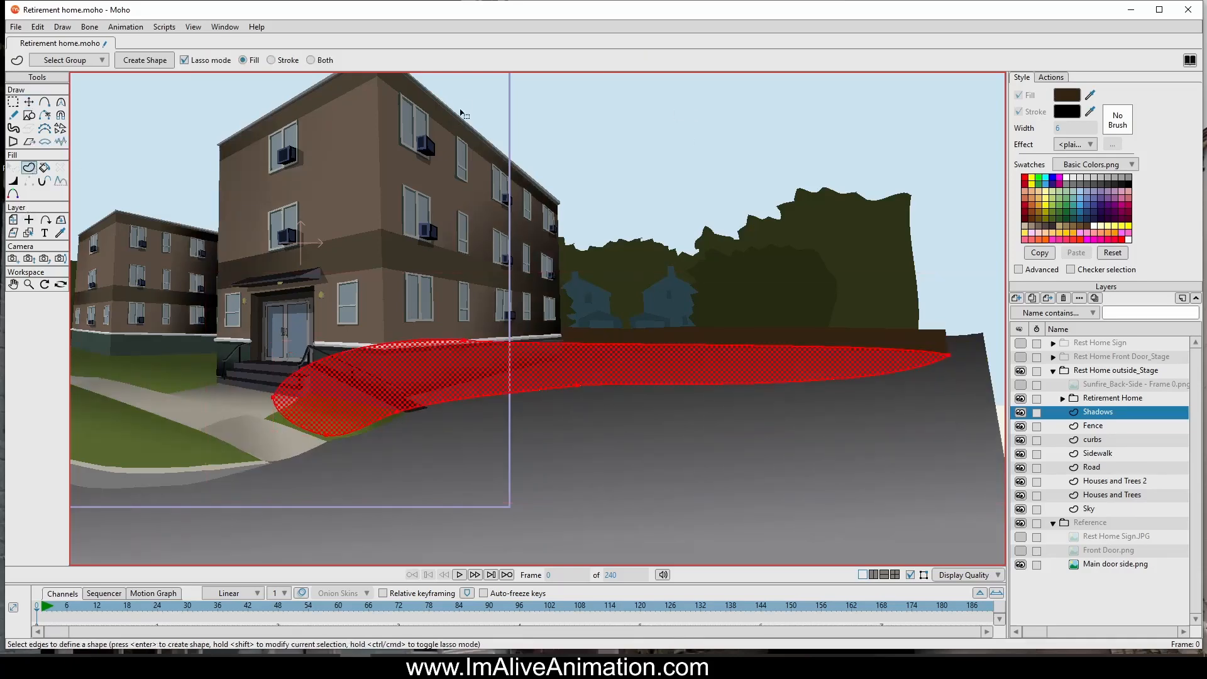
pyautogui.click(131, 60)
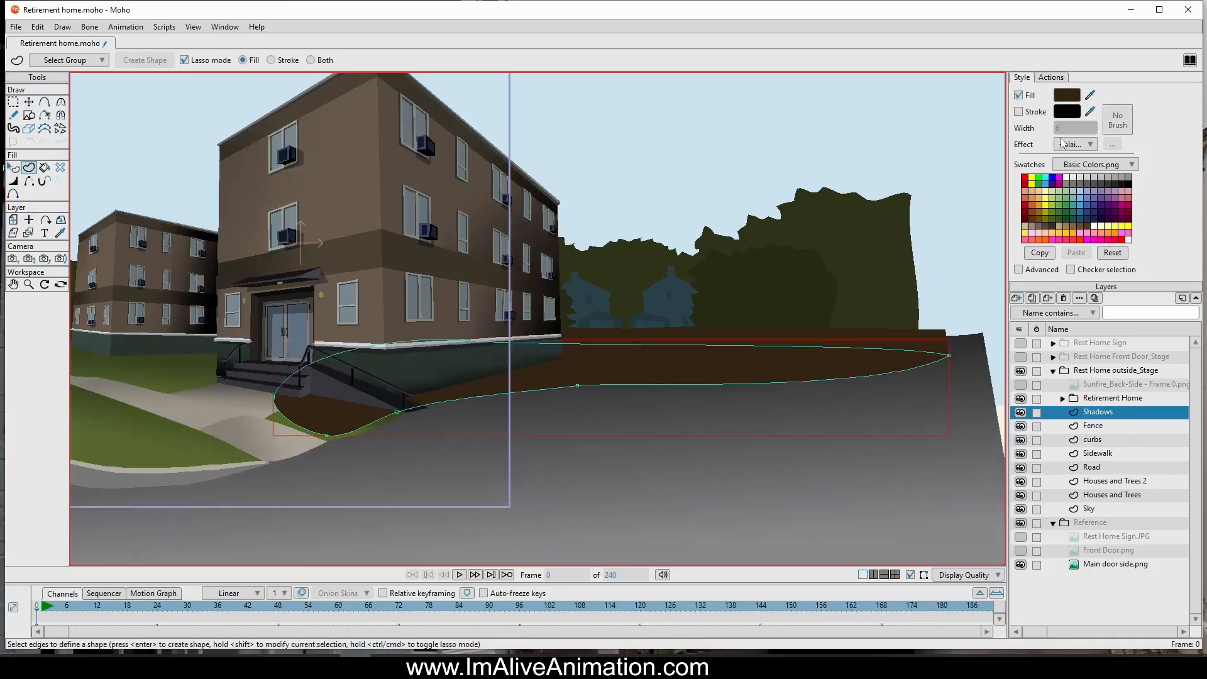
pyautogui.click(1069, 95)
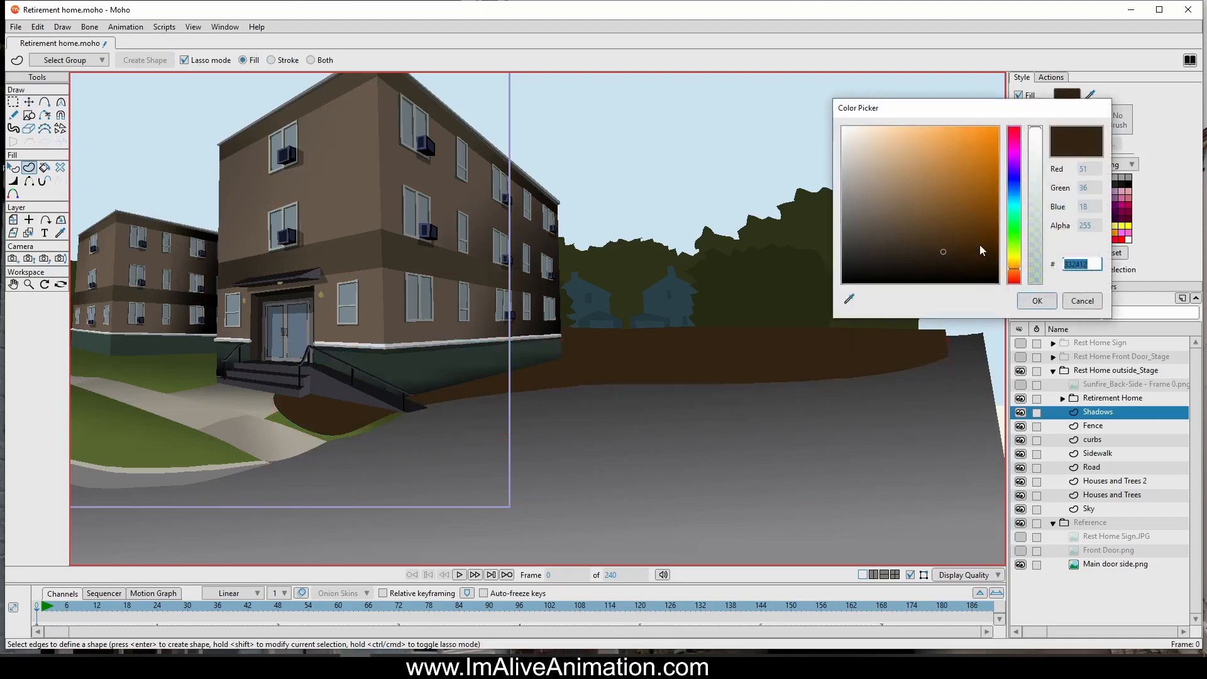
pyautogui.moveTo(983, 250); pyautogui.dragTo(798, 323)
pyautogui.click(1037, 300)
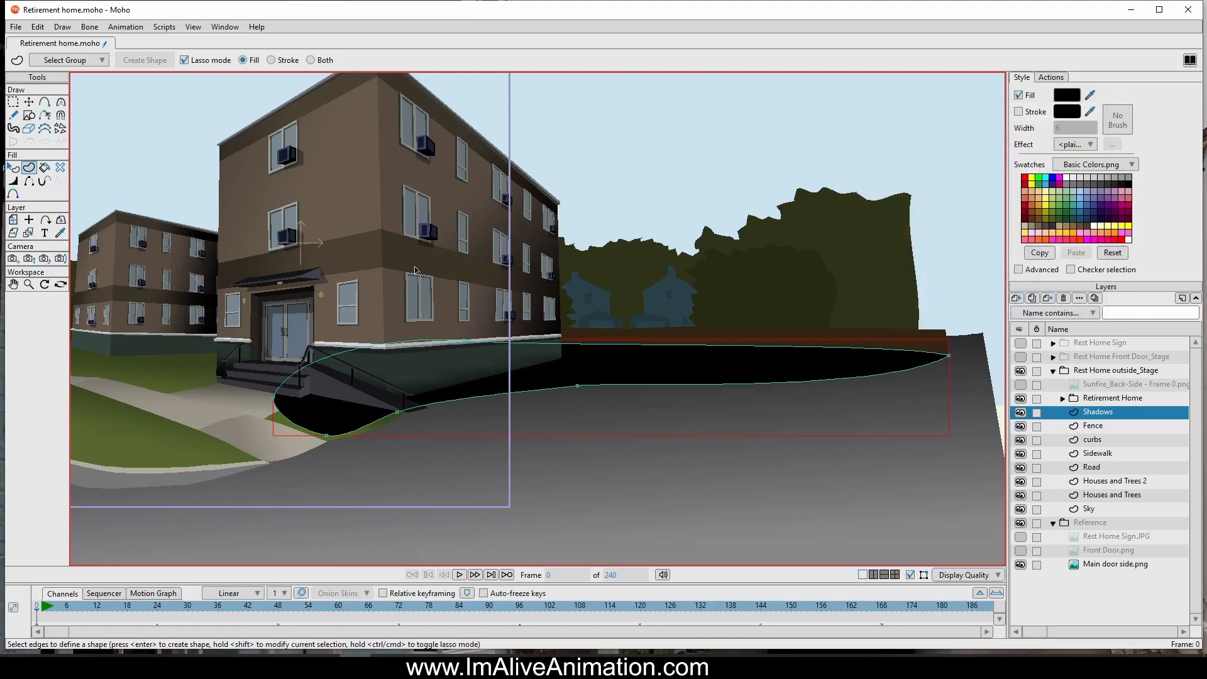
# Step: Track the camera to reframe the building and parking area, and render a preview of the frame
pyautogui.scroll(-3, 415, 272)
pyautogui.click(13, 258)
pyautogui.moveTo(387, 283); pyautogui.dragTo(195, 165)
pyautogui.click(16, 26)
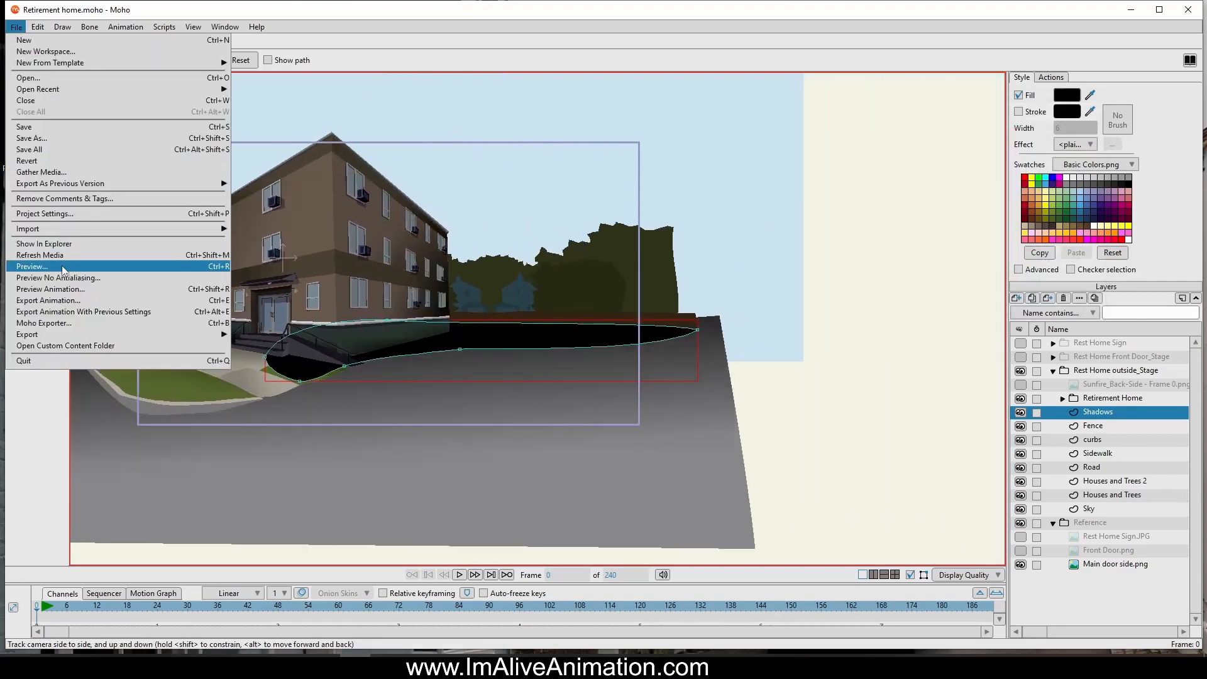
pyautogui.click(63, 269)
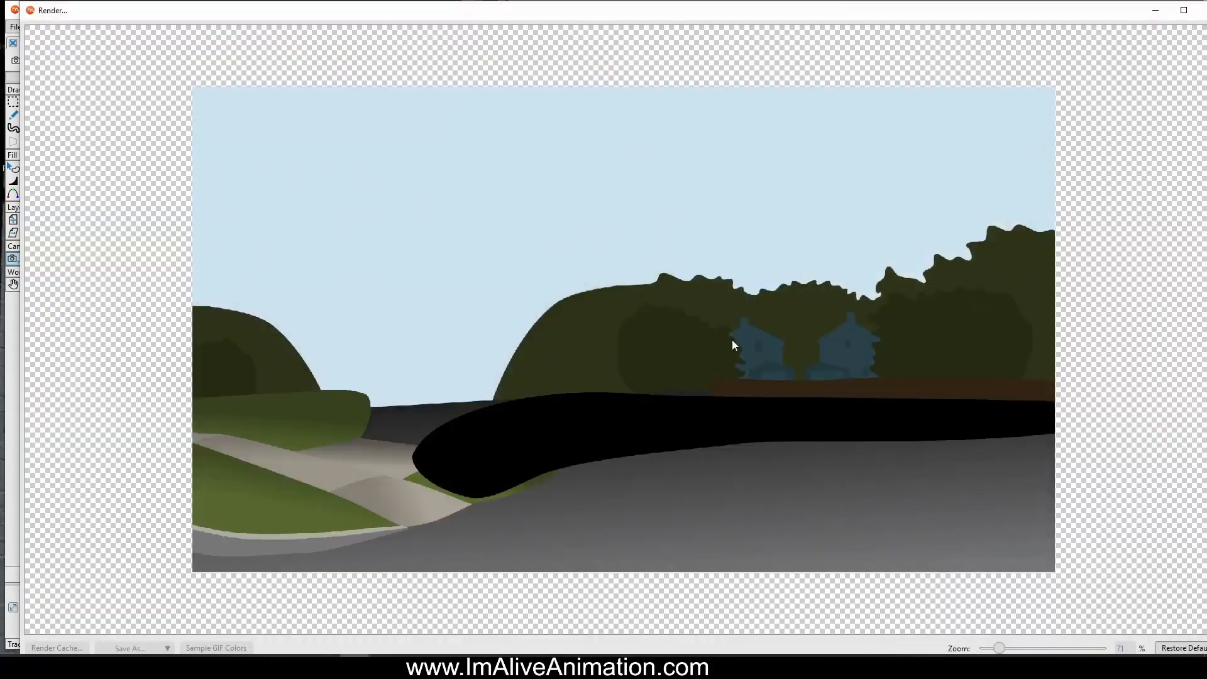
pyautogui.click(1203, 9)
# Step: Set the shadow shape's black fill to an alpha of 116
pyautogui.click(1080, 145)
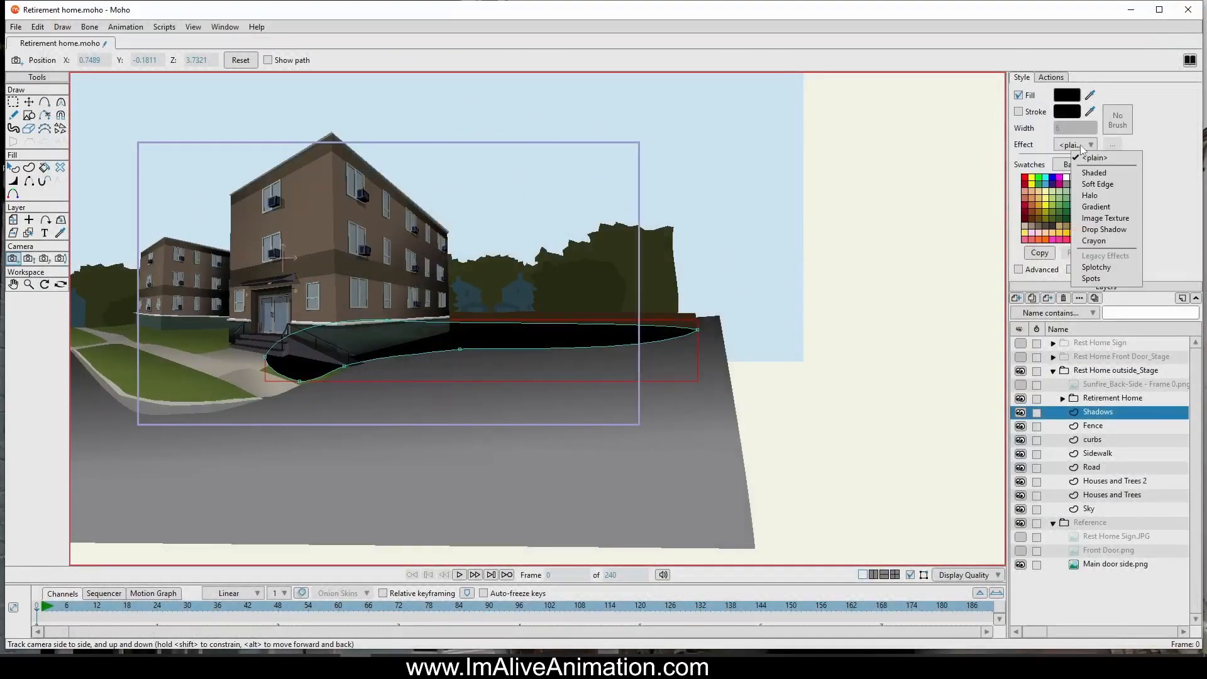
pyautogui.click(1172, 133)
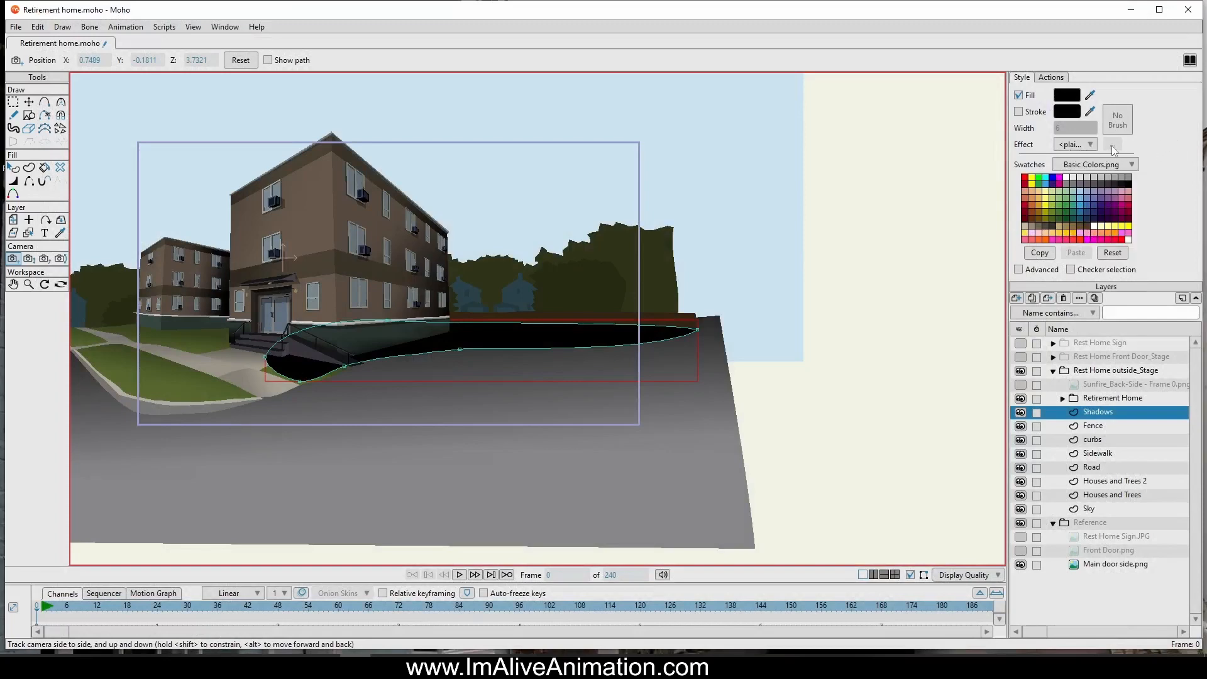
pyautogui.click(1067, 96)
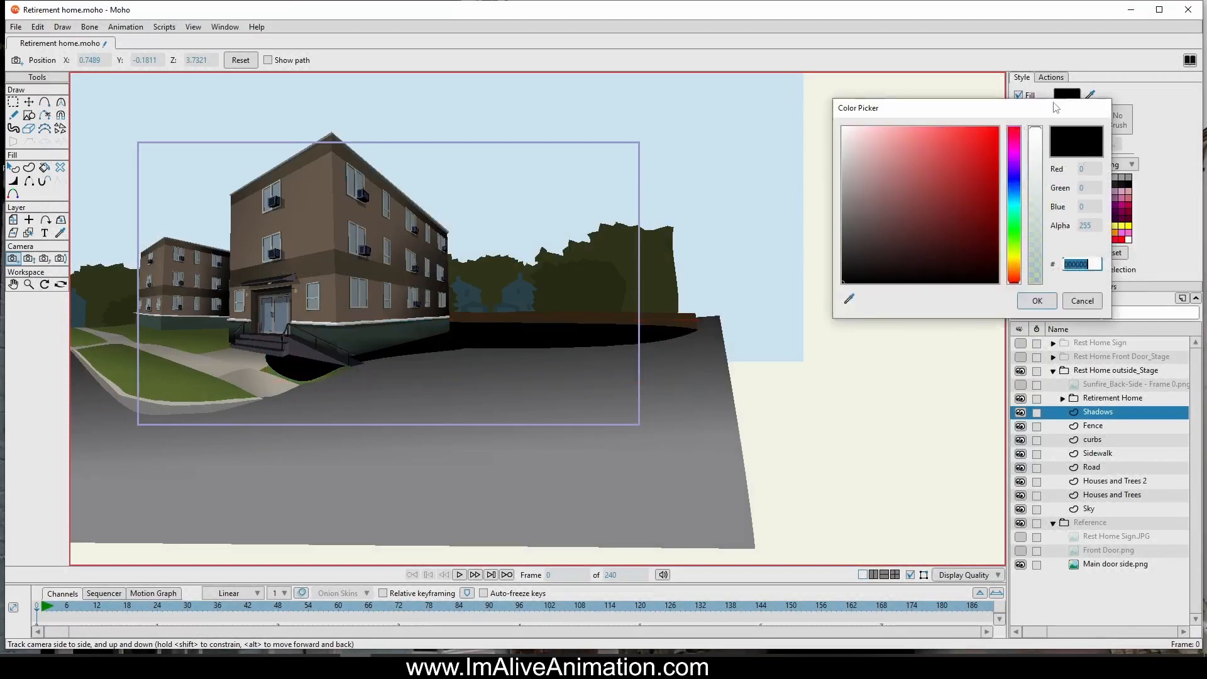
pyautogui.moveTo(1057, 108); pyautogui.dragTo(1011, 141)
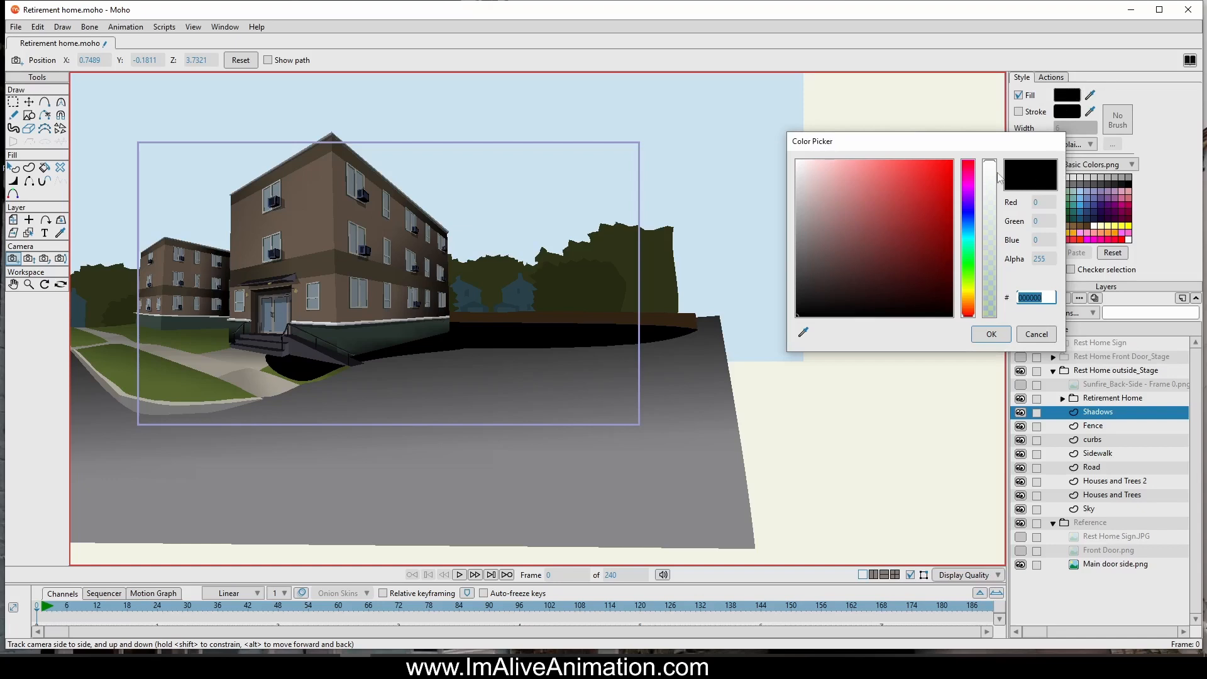
pyautogui.moveTo(992, 165); pyautogui.dragTo(994, 251)
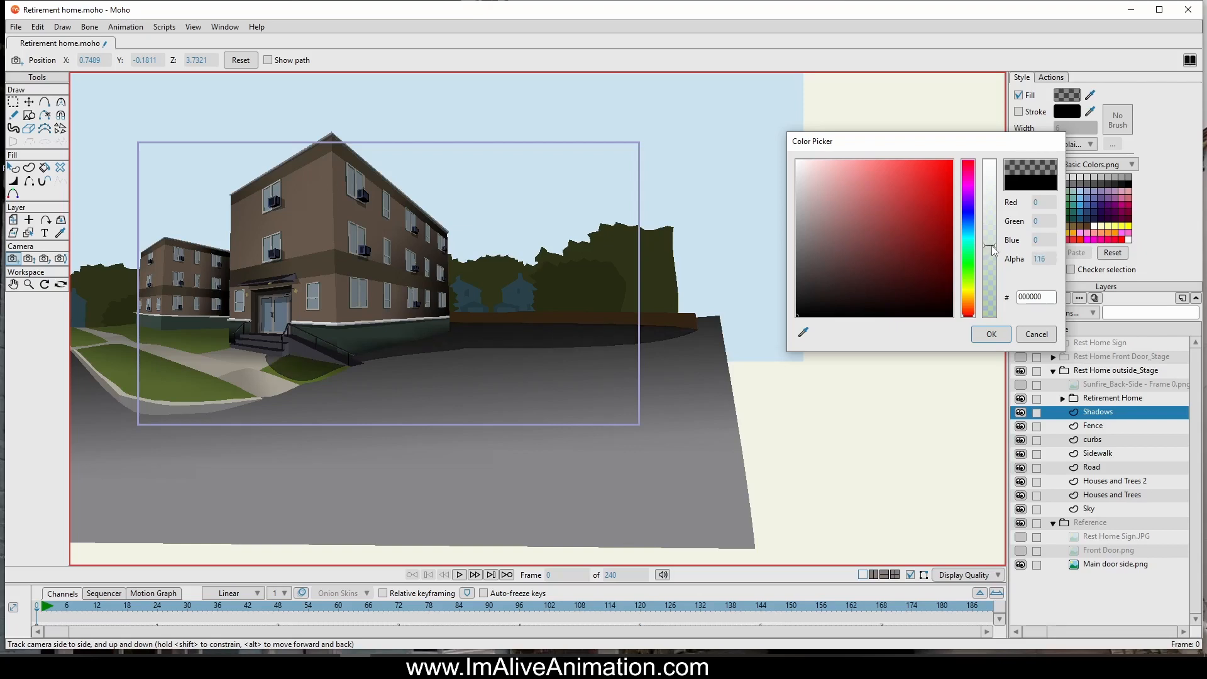
pyautogui.click(996, 338)
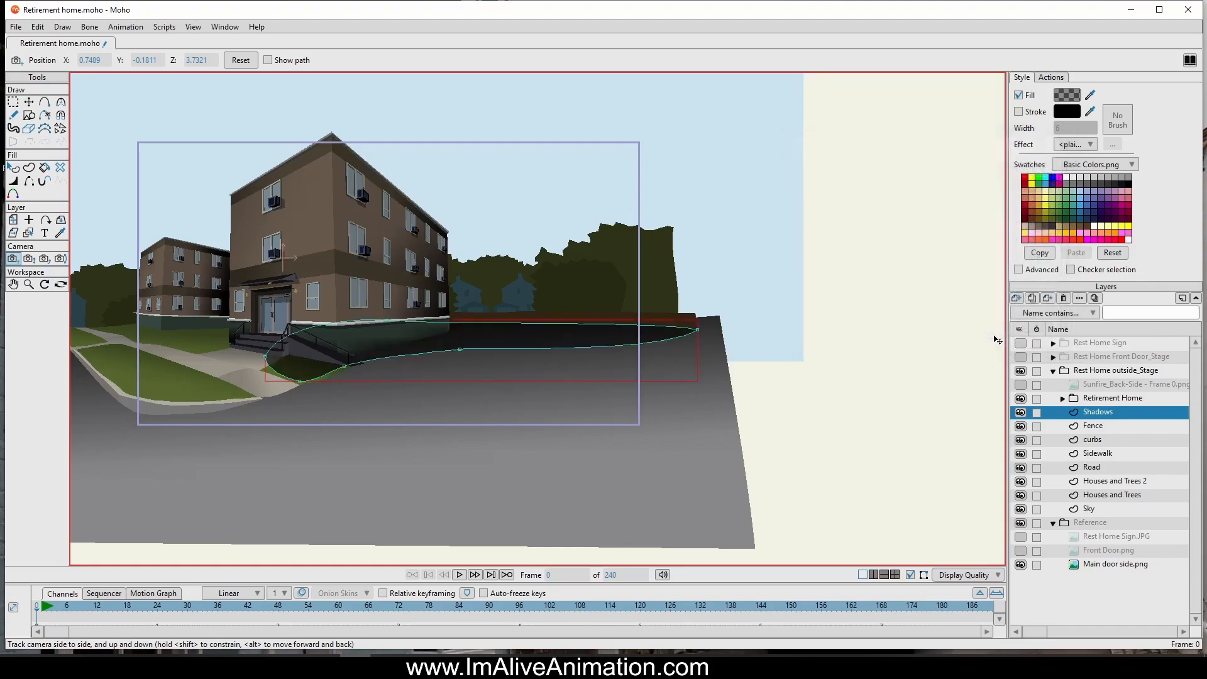
# Step: Render a preview and examine the semi-transparent shadow on the lawn, walkway and parking area up close
pyautogui.click(16, 27)
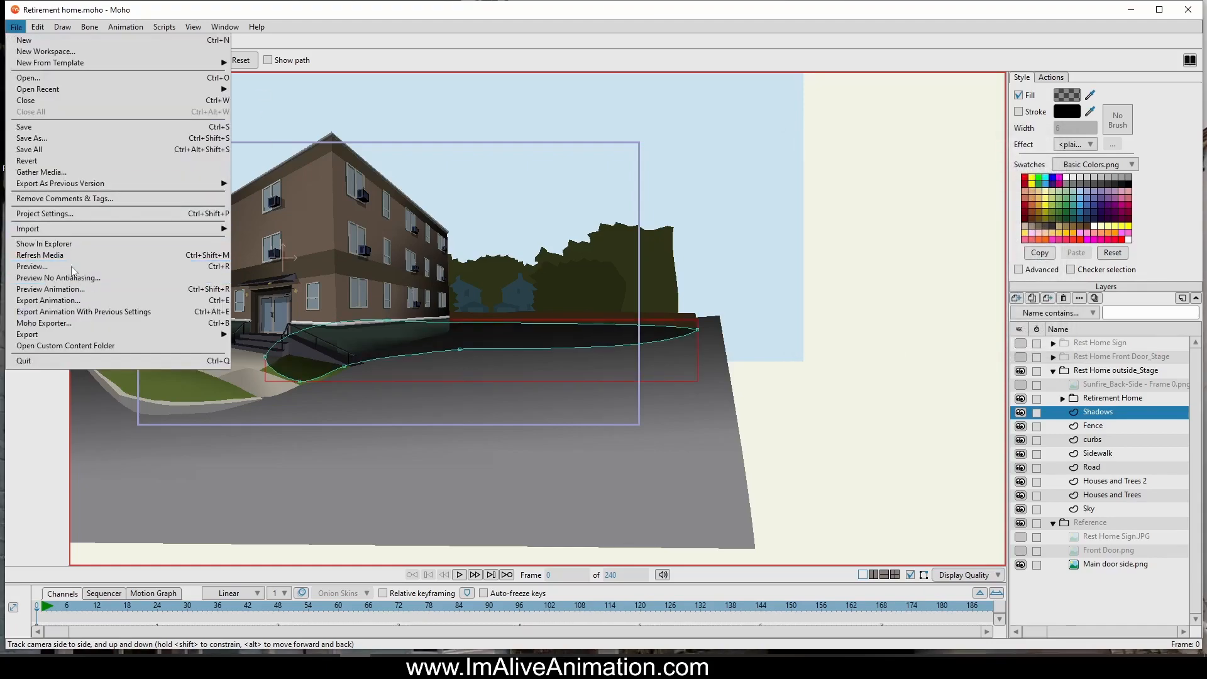
pyautogui.click(38, 267)
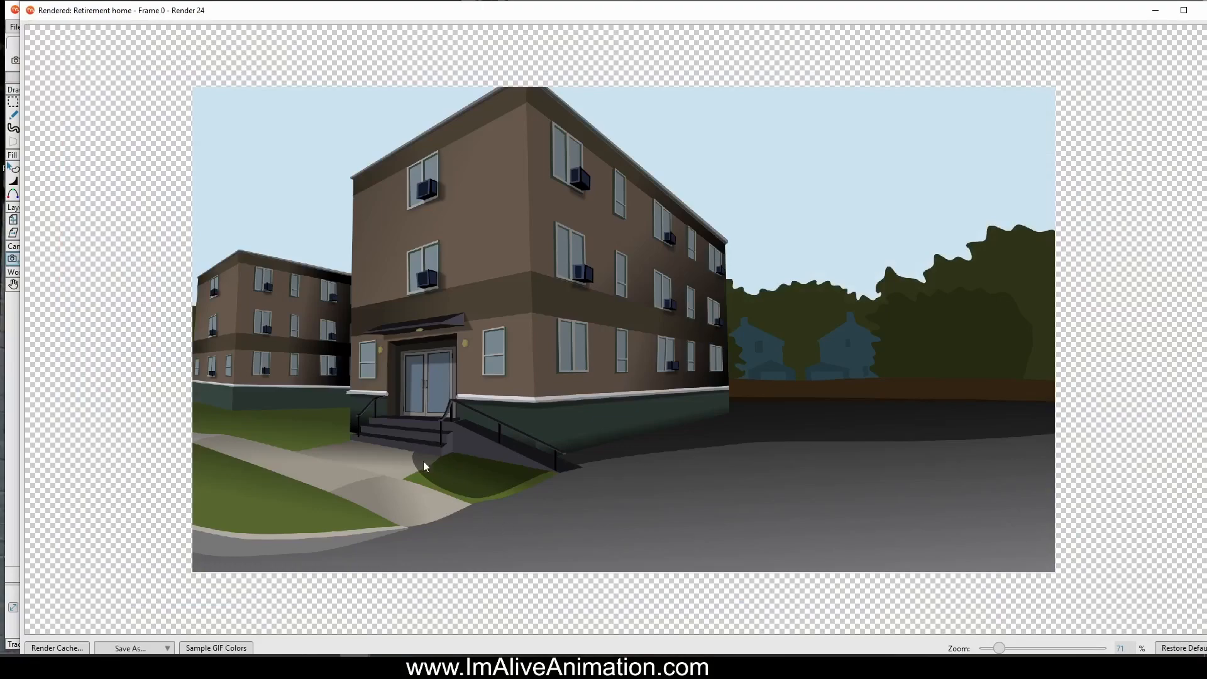
pyautogui.scroll(-1, 867, 455)
pyautogui.scroll(2, 867, 452)
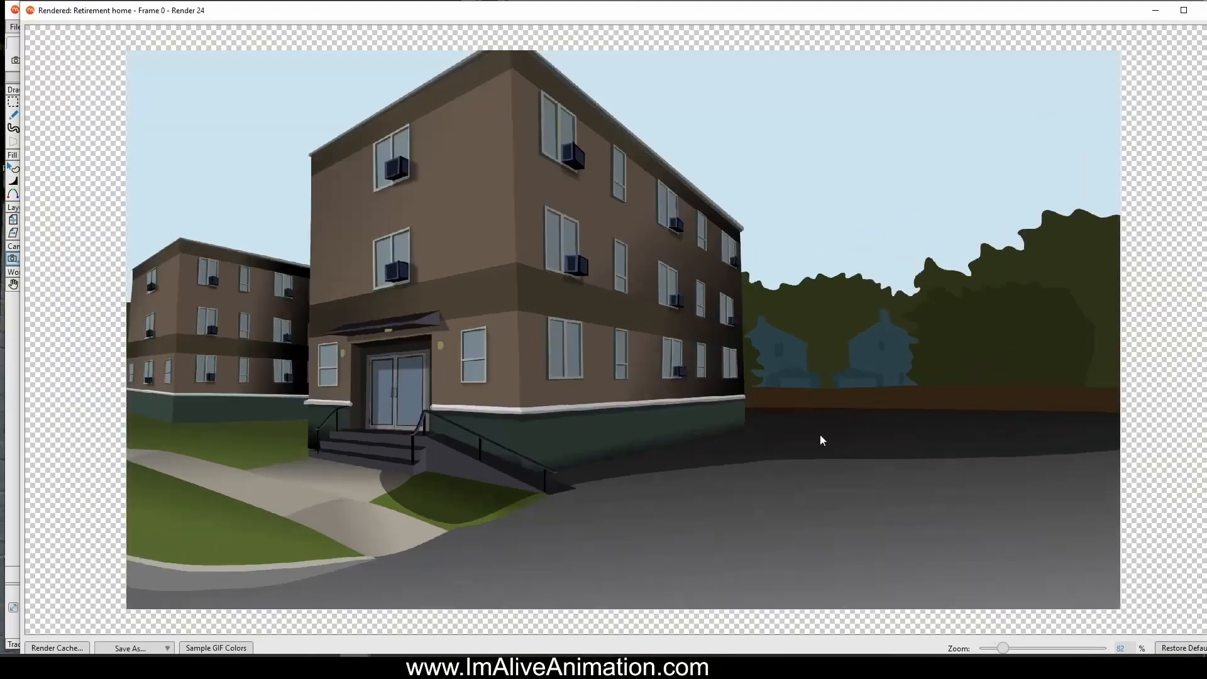
pyautogui.doubleClick(30, 10)
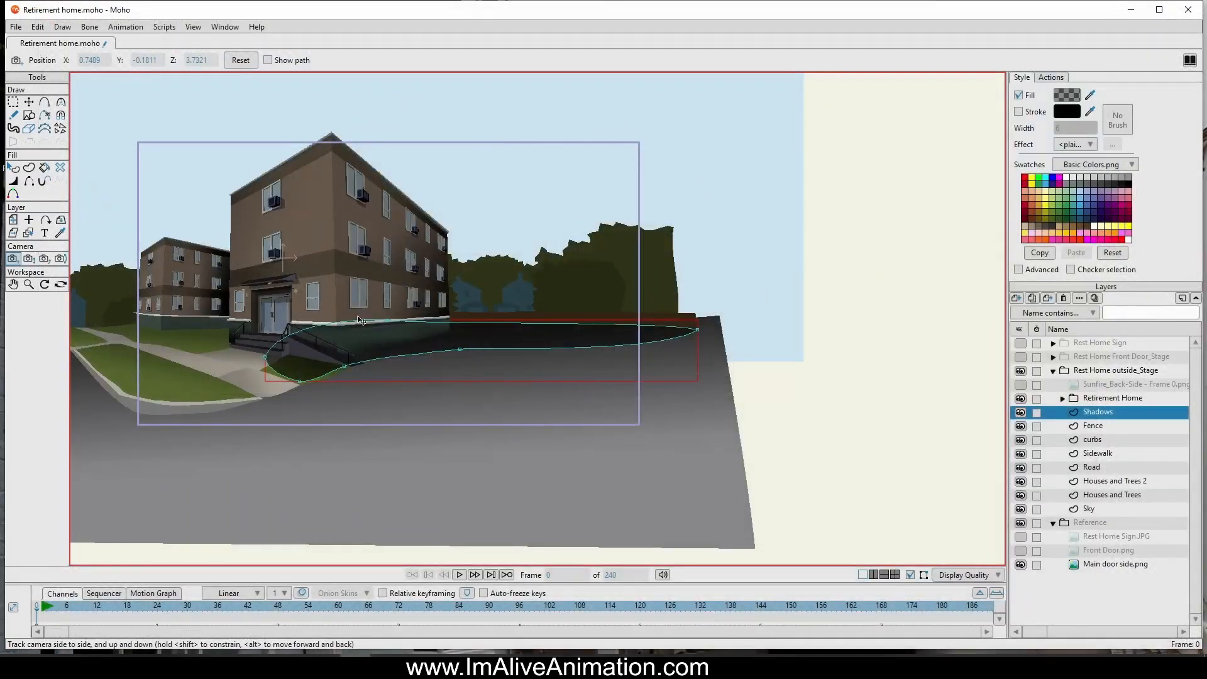
# Step: Reduce the shadow fill's alpha to about 92 and check the lighter shadow in a rendered preview
pyautogui.click(1075, 100)
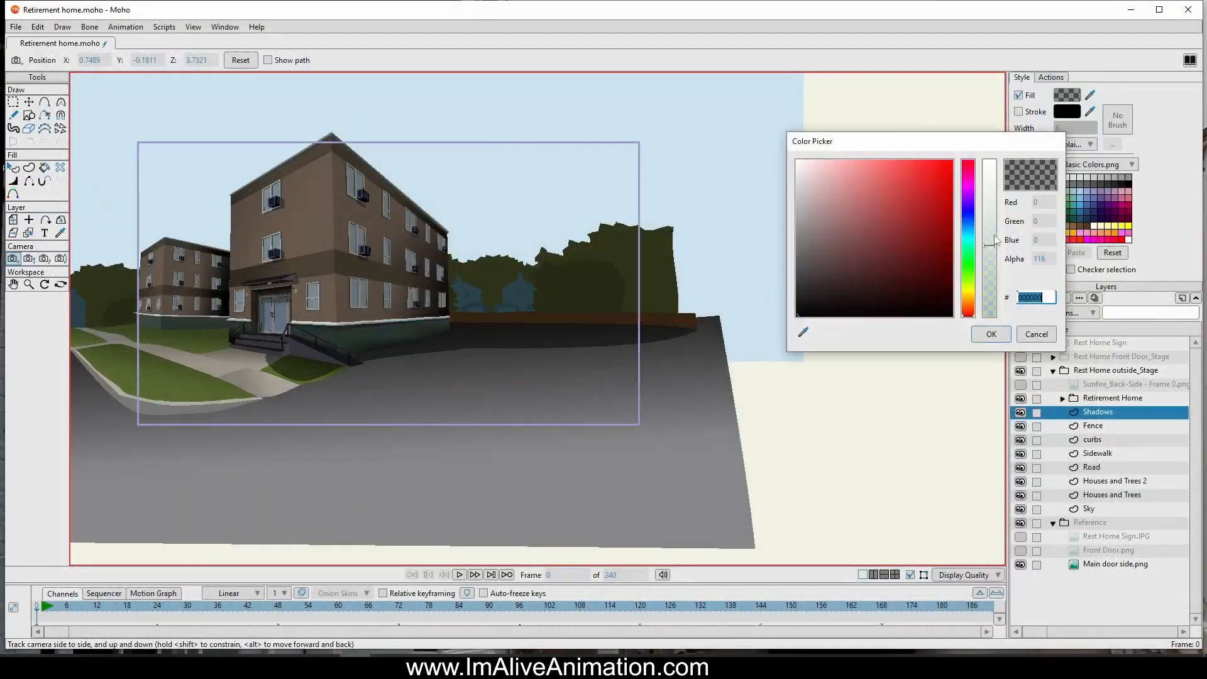
pyautogui.moveTo(997, 240); pyautogui.dragTo(990, 265)
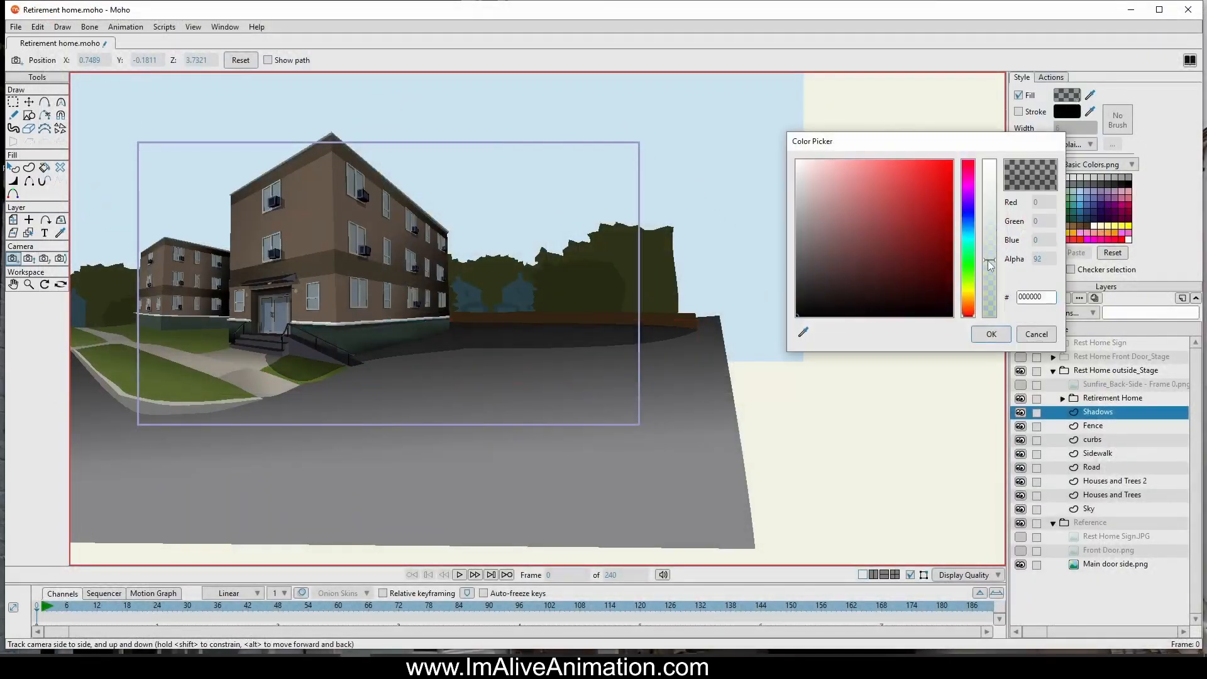
pyautogui.click(992, 334)
pyautogui.click(16, 26)
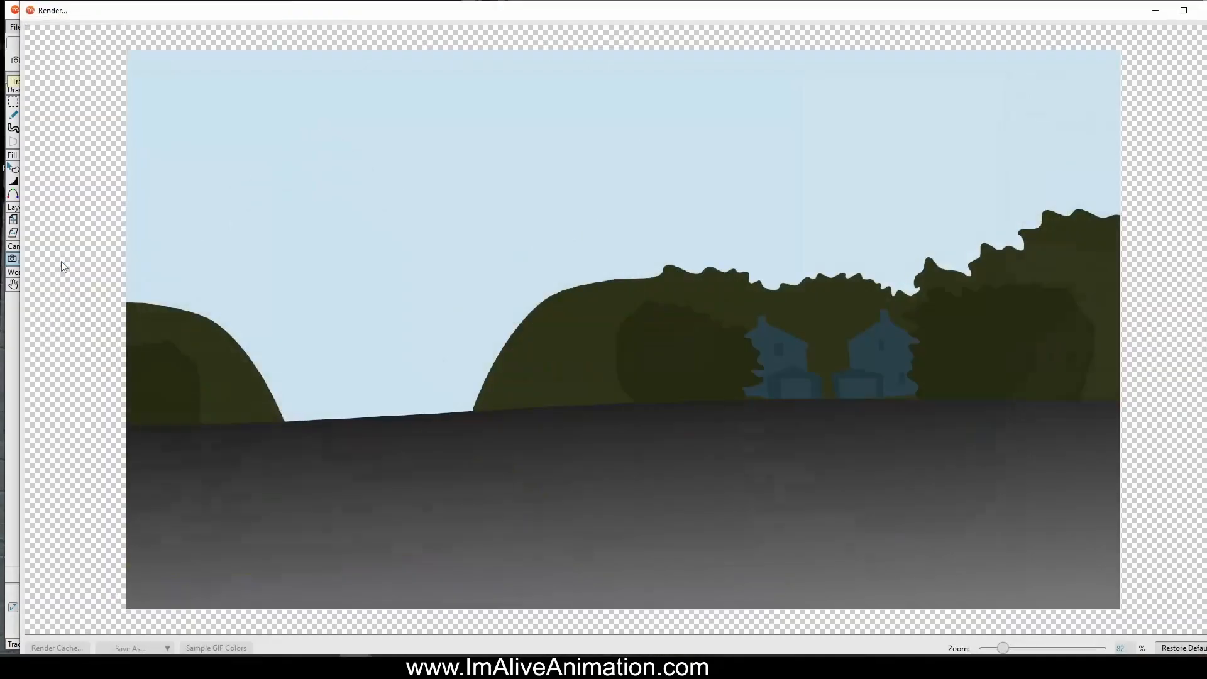
pyautogui.click(63, 266)
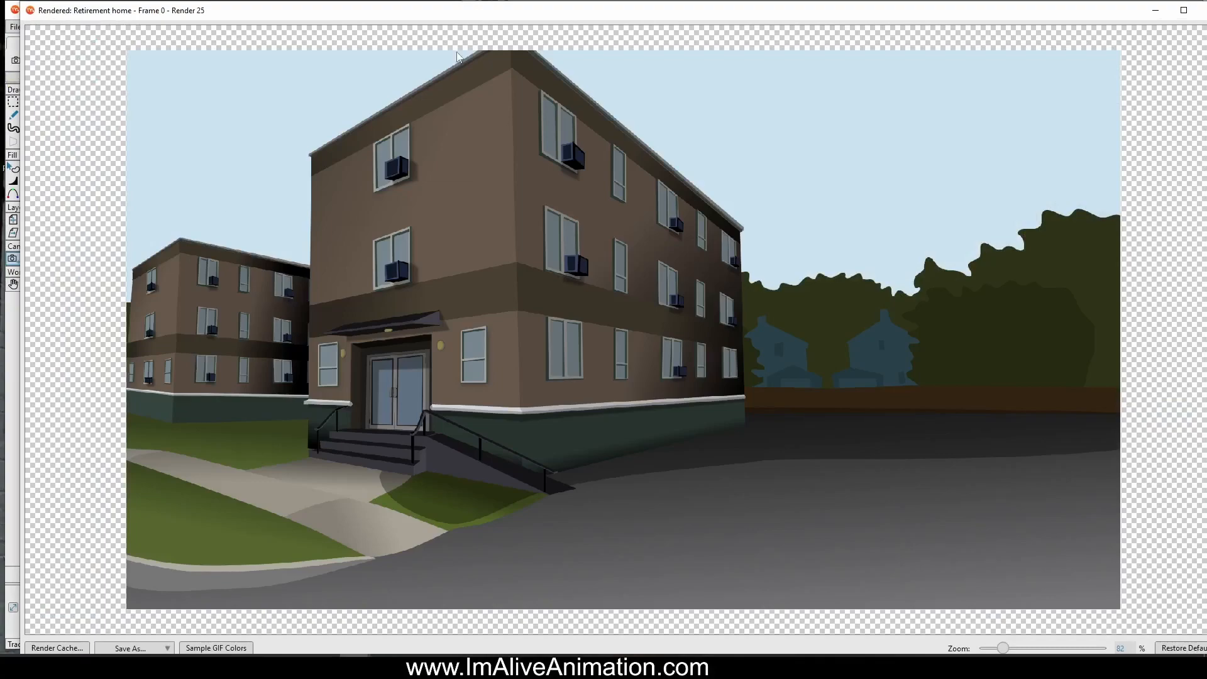
pyautogui.doubleClick(31, 10)
# Step: Apply the Soft Edge effect to the shadow shape
pyautogui.press('q')
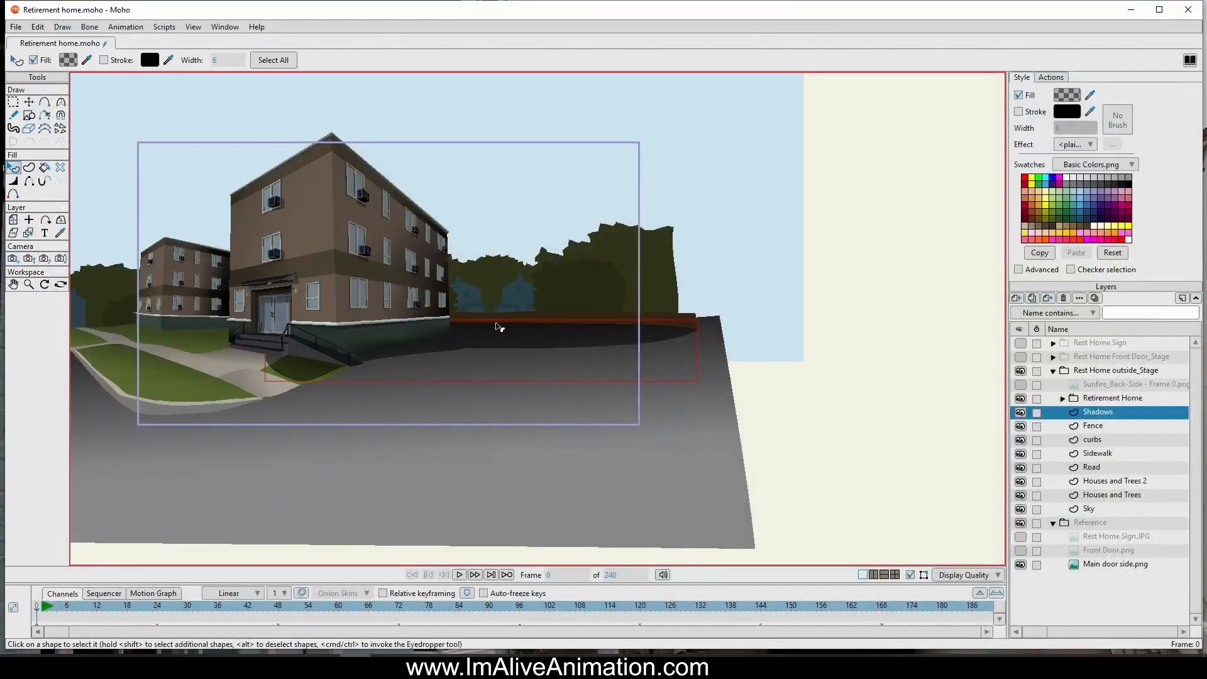
pyautogui.click(1077, 146)
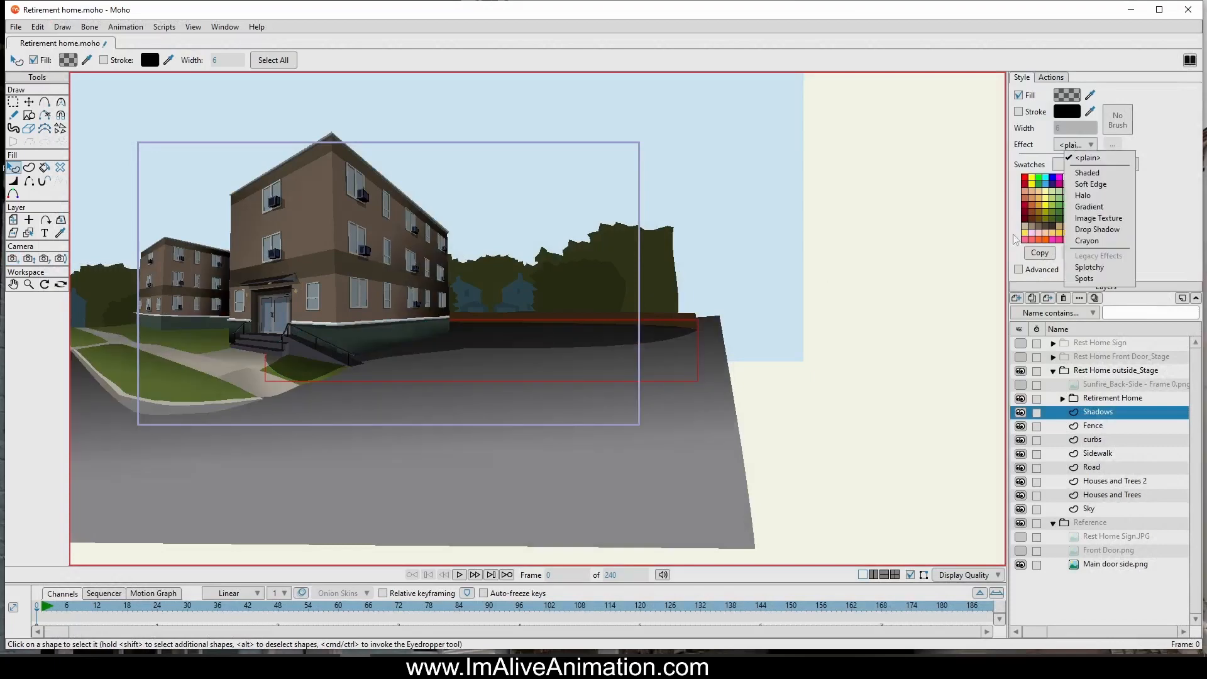
pyautogui.click(1091, 184)
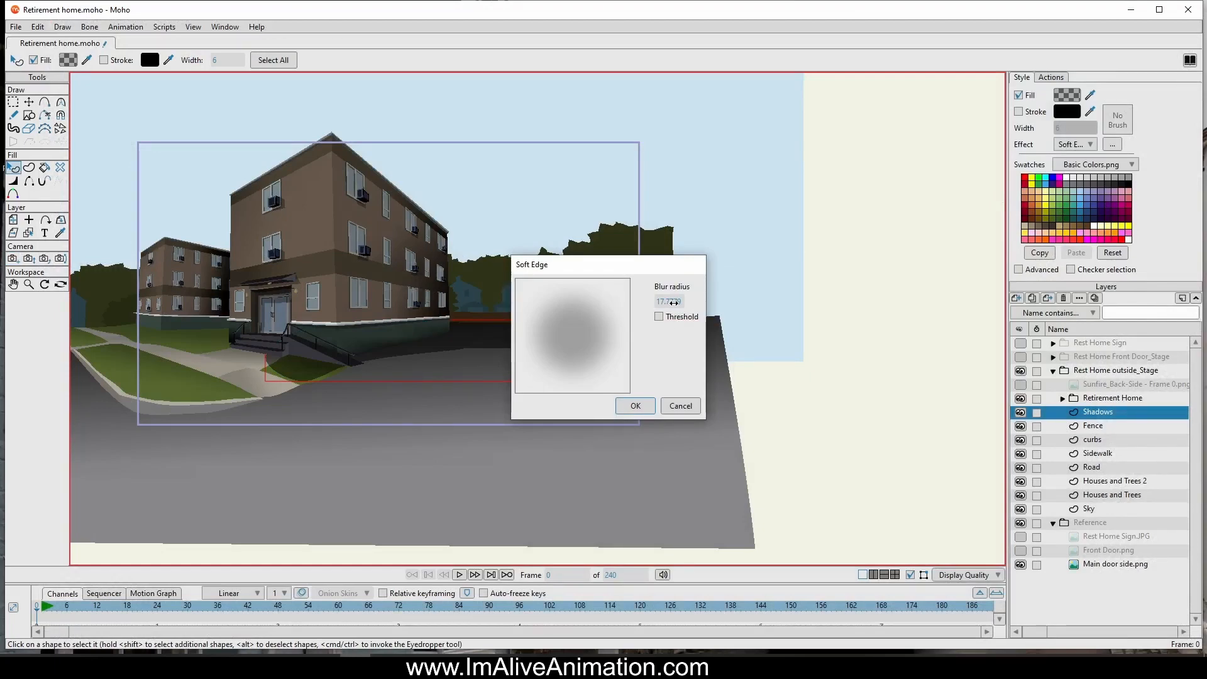
pyautogui.click(633, 406)
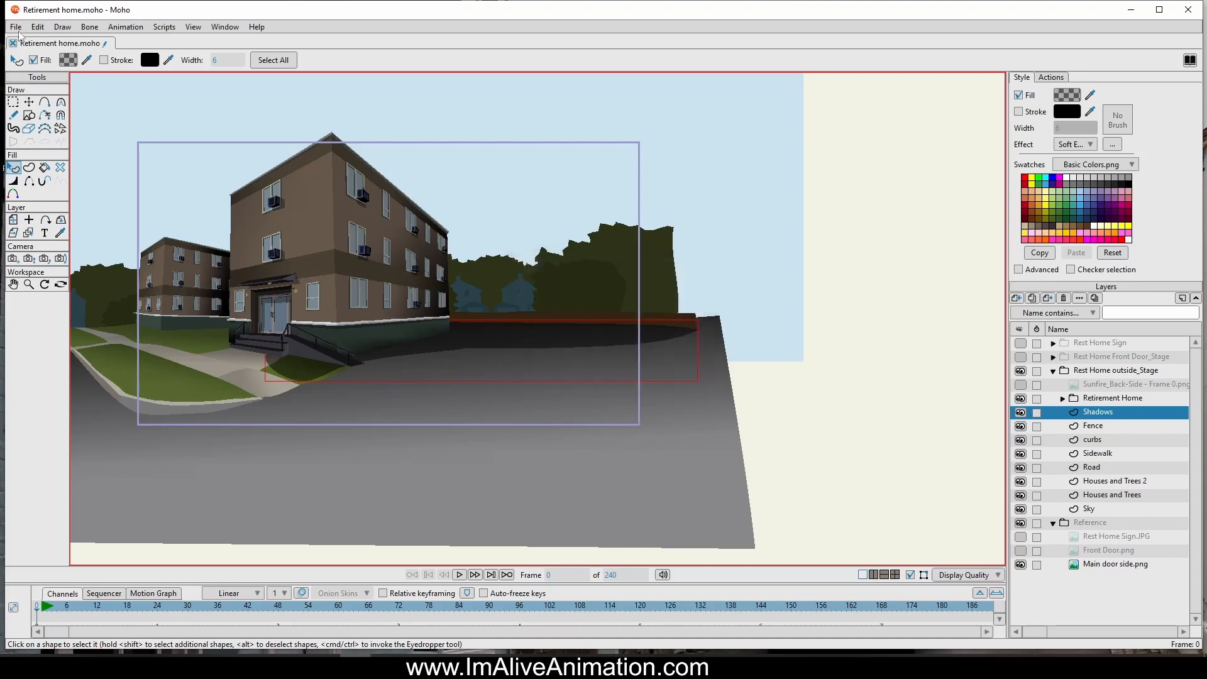
# Step: Render a preview and inspect the softened shadow around the building's base and parking area
pyautogui.click(16, 28)
pyautogui.click(38, 266)
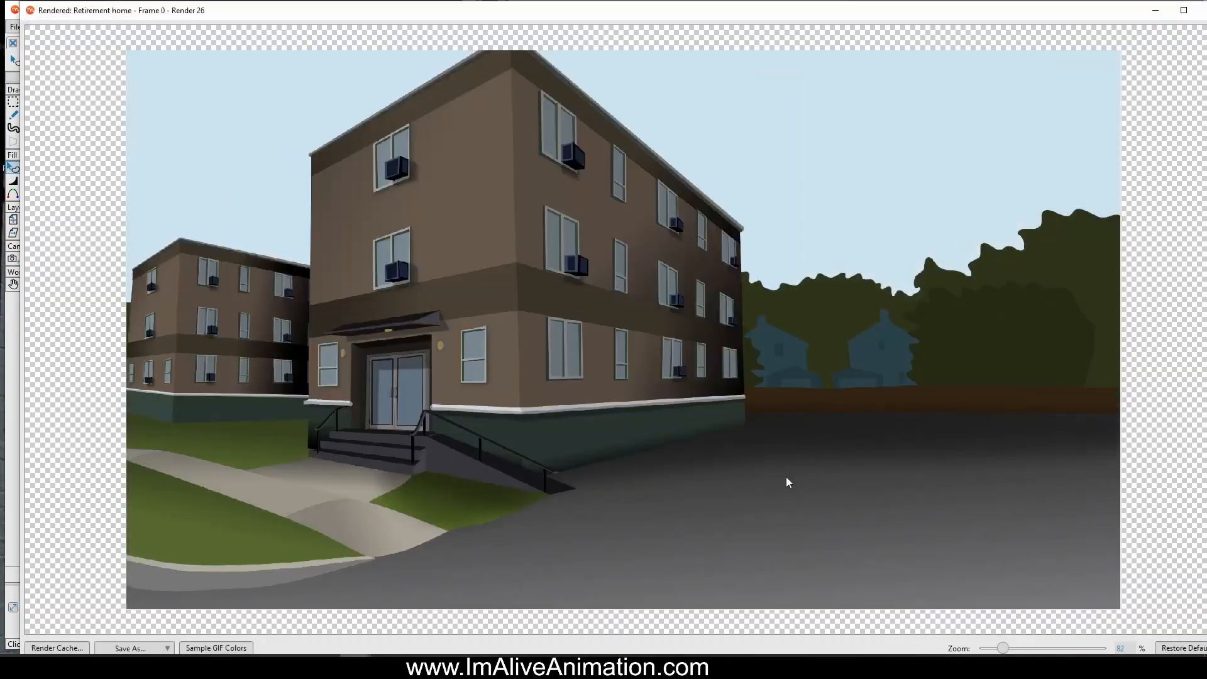
pyautogui.scroll(2, 708, 473)
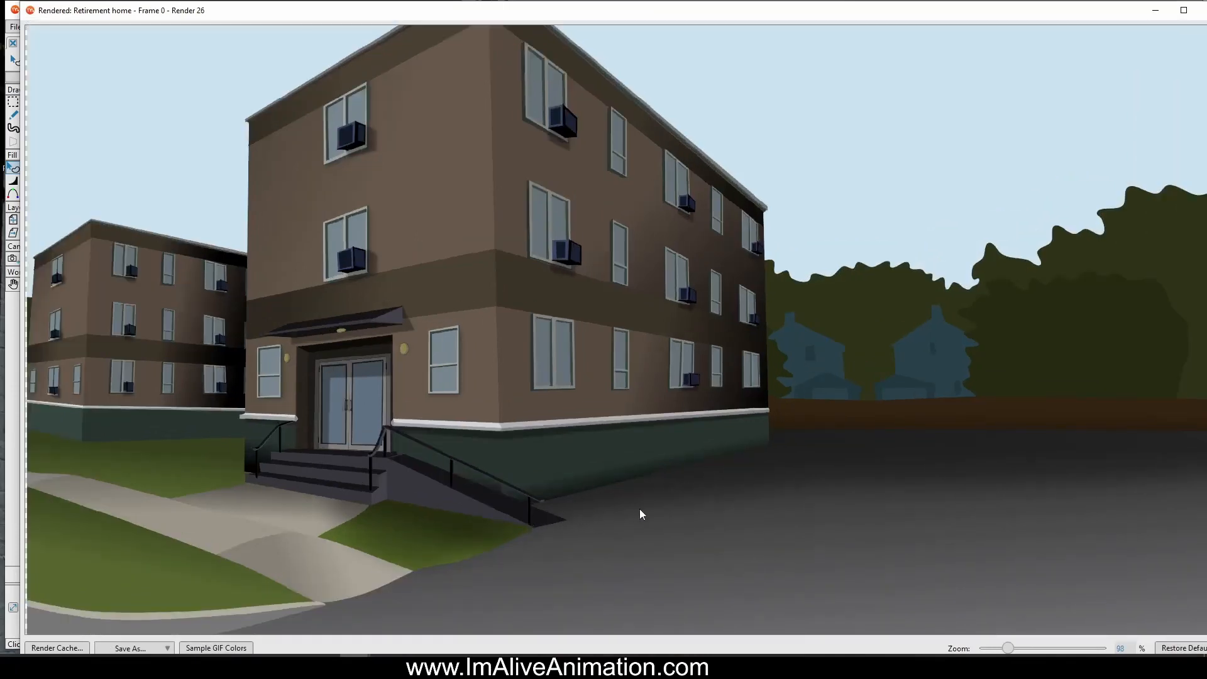
pyautogui.doubleClick(29, 11)
# Step: Reduce the shadow's Soft Edge blur radius to about 14 and render a new preview
pyautogui.click(1113, 145)
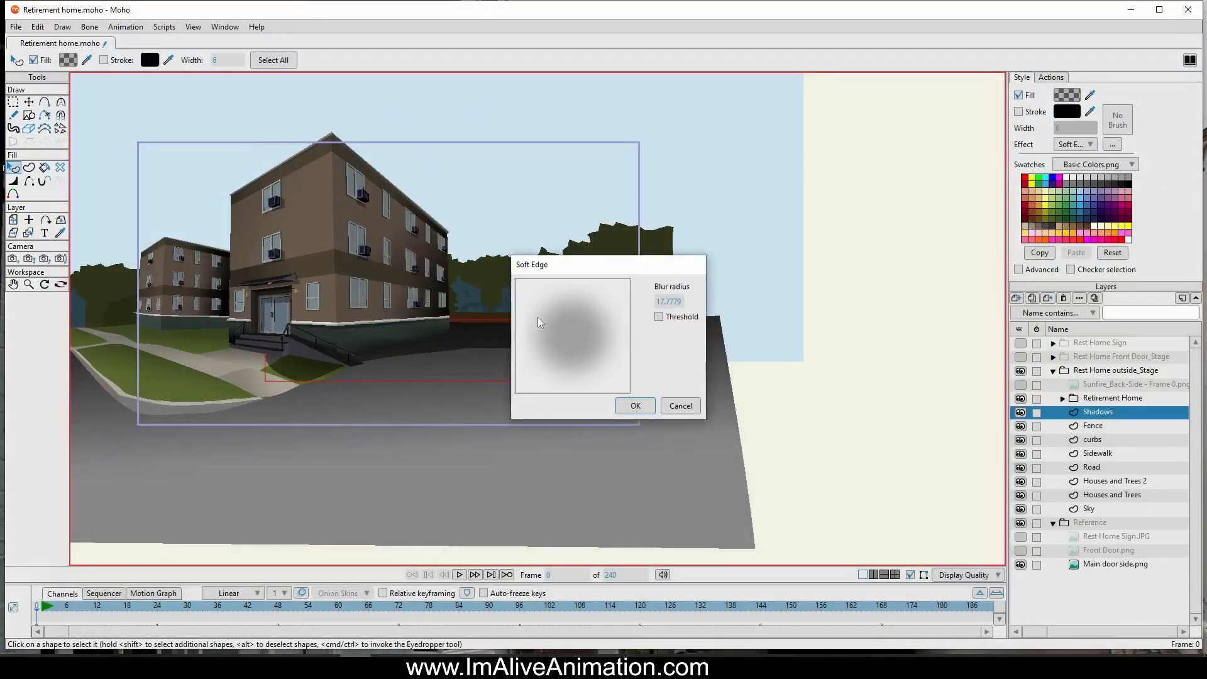
pyautogui.moveTo(692, 308); pyautogui.dragTo(648, 307)
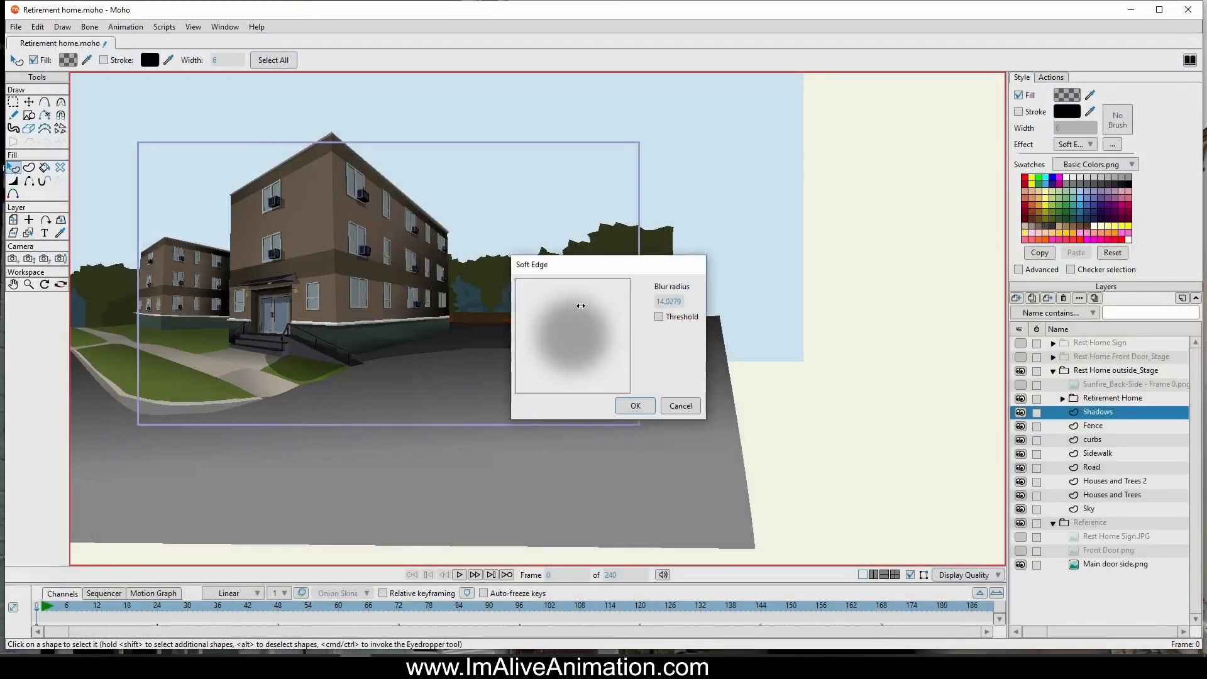
pyautogui.click(636, 406)
pyautogui.click(16, 27)
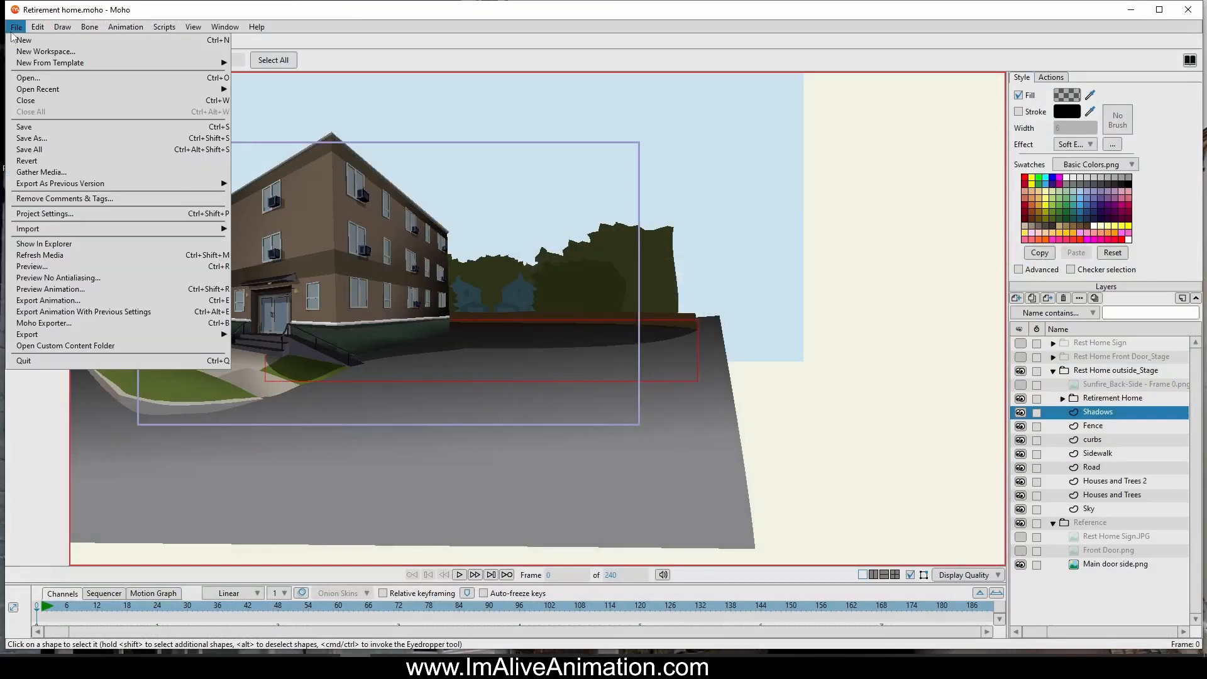
pyautogui.click(61, 278)
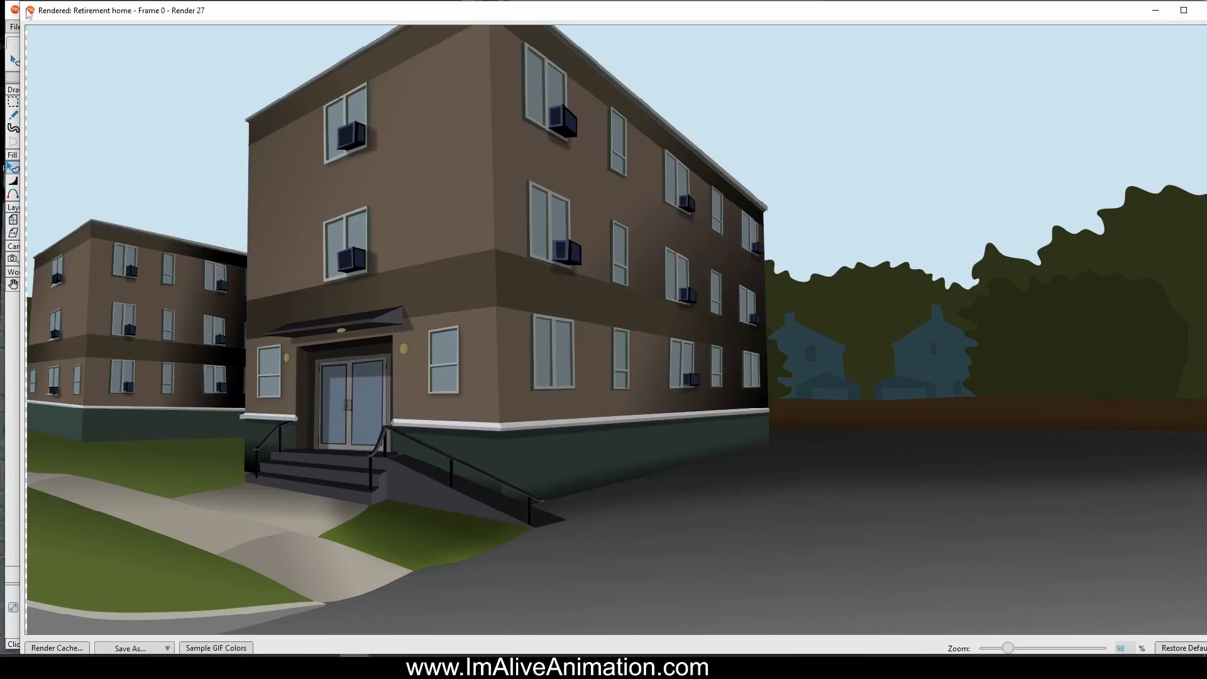
# Step: Close the rendered preview and pull the shadow outline's lower point off the grass toward the foot of the ramp
pyautogui.click(30, 11)
pyautogui.click(47, 99)
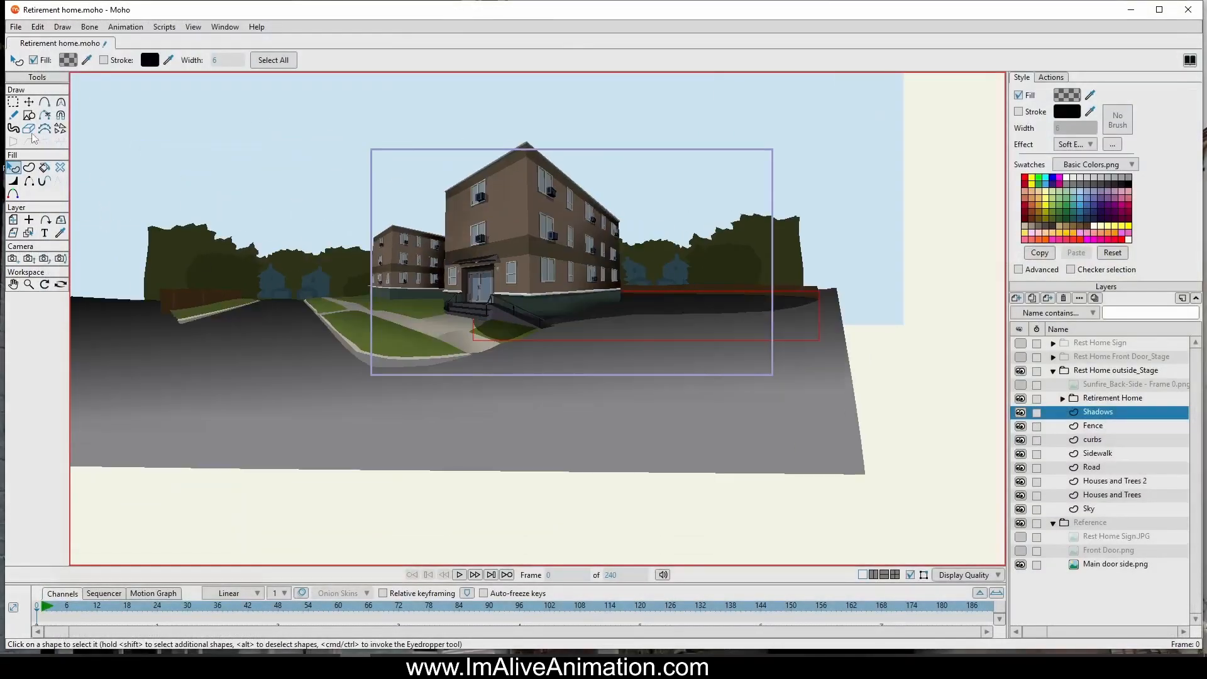
pyautogui.click(44, 102)
pyautogui.scroll(5, 194, 186)
pyautogui.moveTo(453, 291); pyautogui.dragTo(216, 261)
pyautogui.scroll(-1, 286, 283)
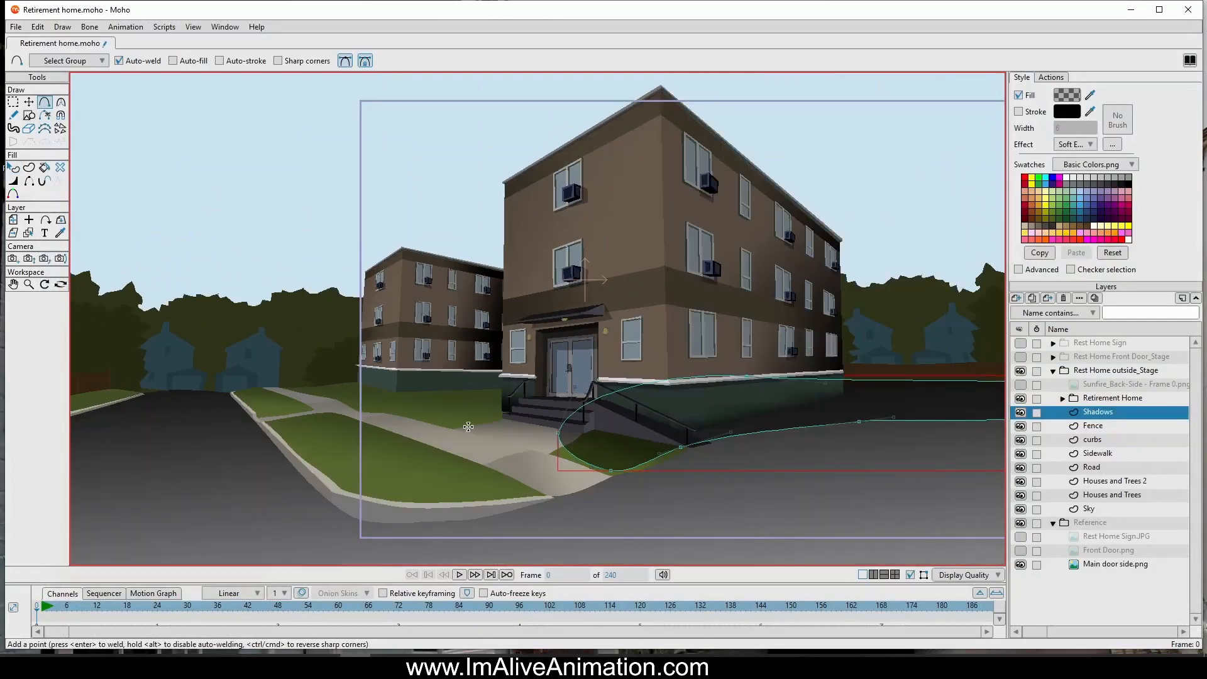
pyautogui.scroll(5, 526, 264)
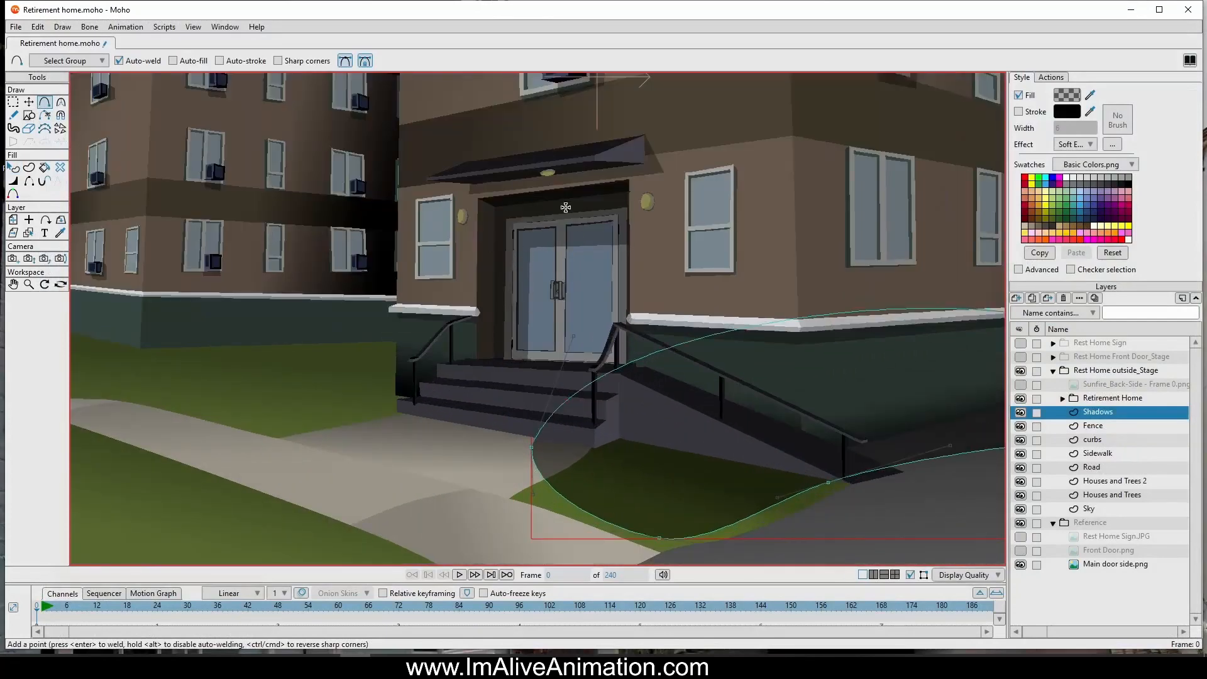
pyautogui.scroll(-6, 601, 156)
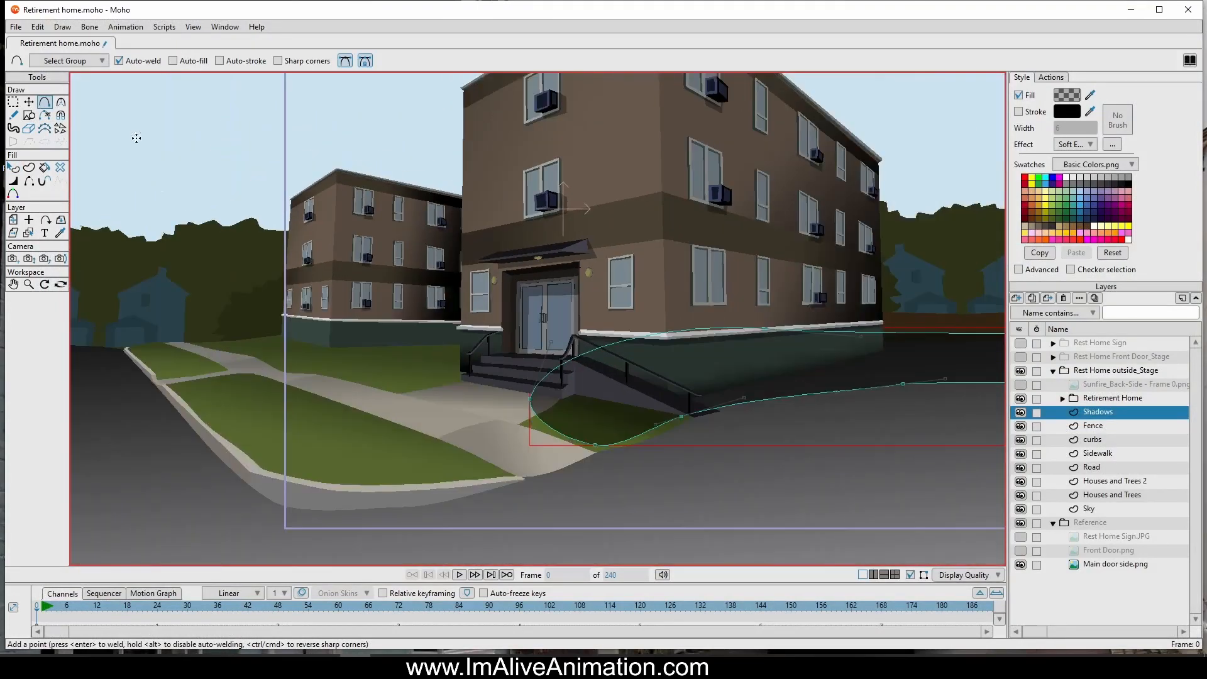
pyautogui.scroll(-3, 456, 274)
pyautogui.scroll(5, 423, 294)
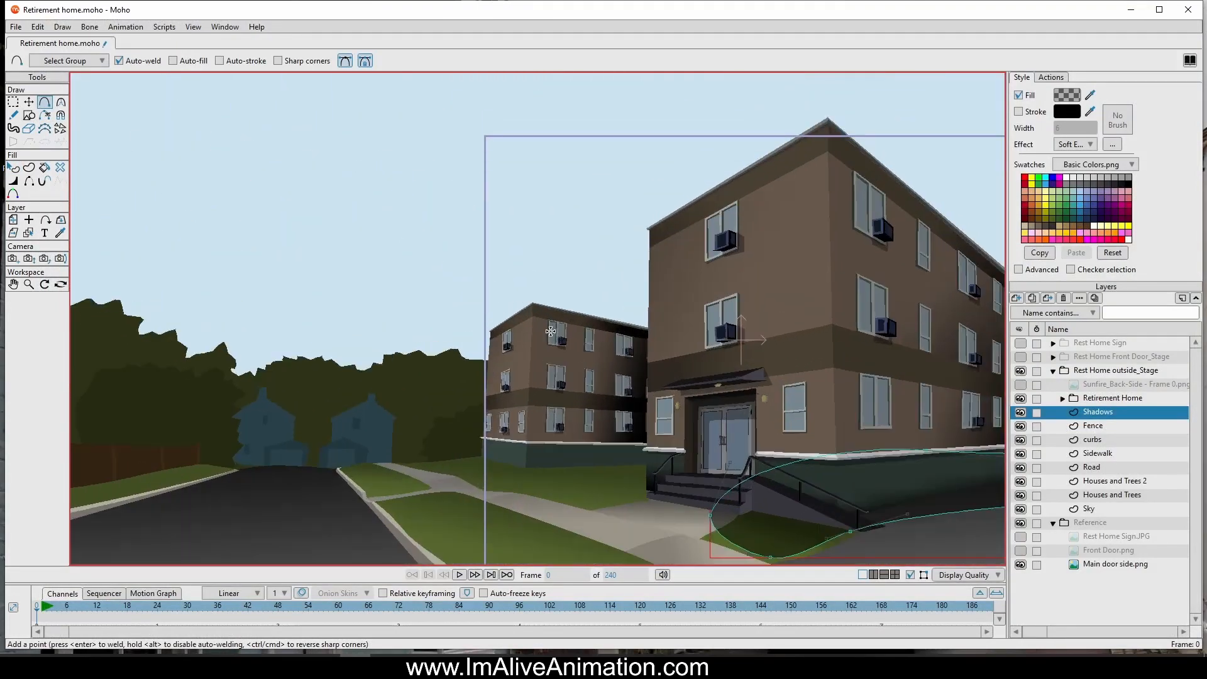
pyautogui.scroll(2, 649, 425)
pyautogui.moveTo(649, 425); pyautogui.dragTo(445, 339)
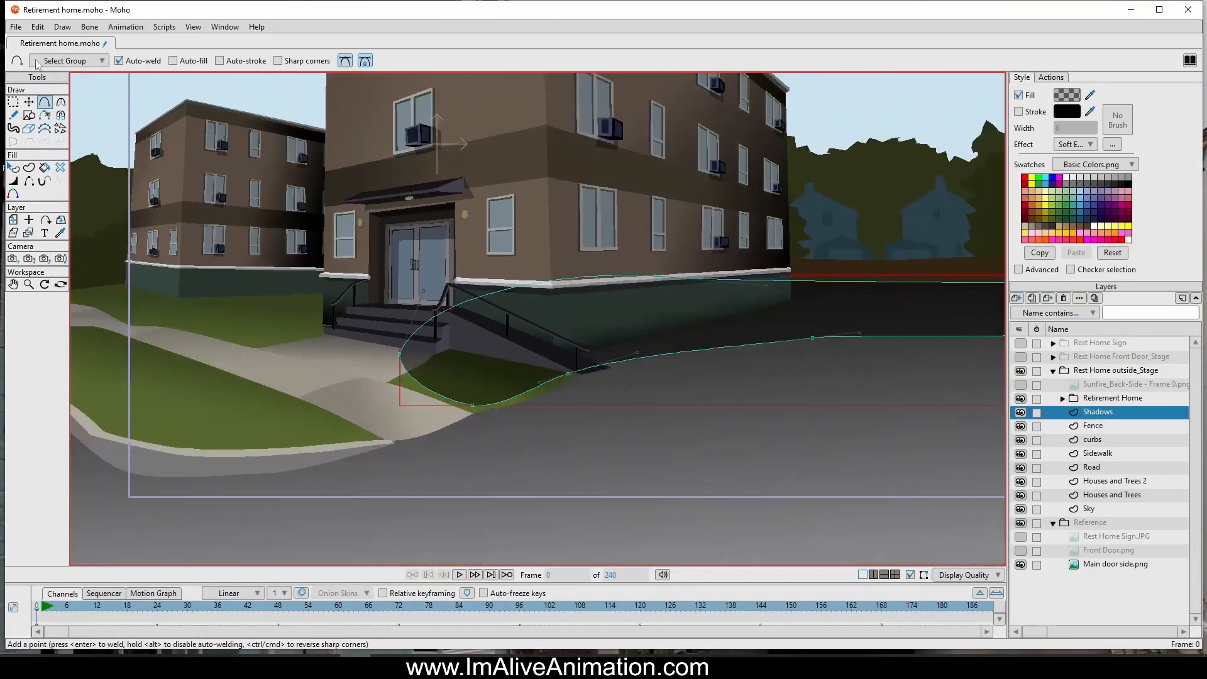
pyautogui.click(29, 102)
pyautogui.moveTo(474, 408); pyautogui.dragTo(521, 390)
# Step: Move the shadow outline's end up to the ramp railing, delete the extra lower point and bend the curve along the ramp
pyautogui.scroll(2, 585, 381)
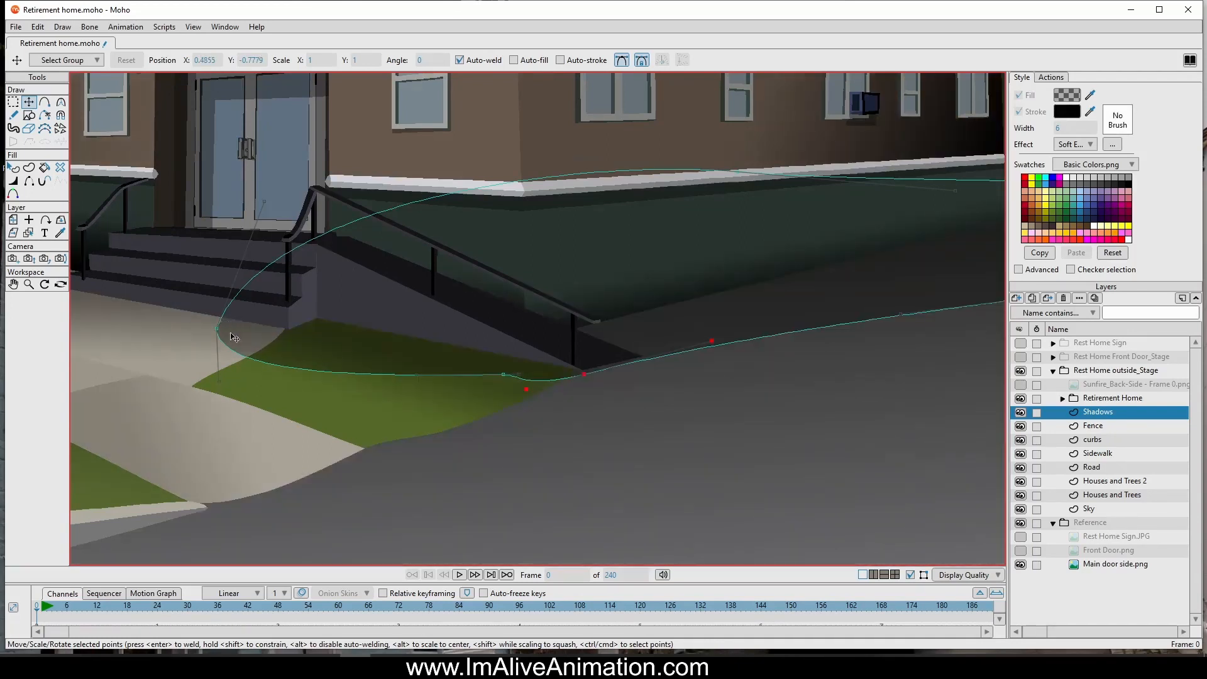
pyautogui.click(212, 333)
pyautogui.moveTo(212, 333); pyautogui.dragTo(346, 230)
pyautogui.moveTo(505, 390)
pyautogui.mouseDown()
pyautogui.moveTo(568, 368)
pyautogui.moveTo(522, 340)
pyautogui.mouseUp()
pyautogui.press('Delete')
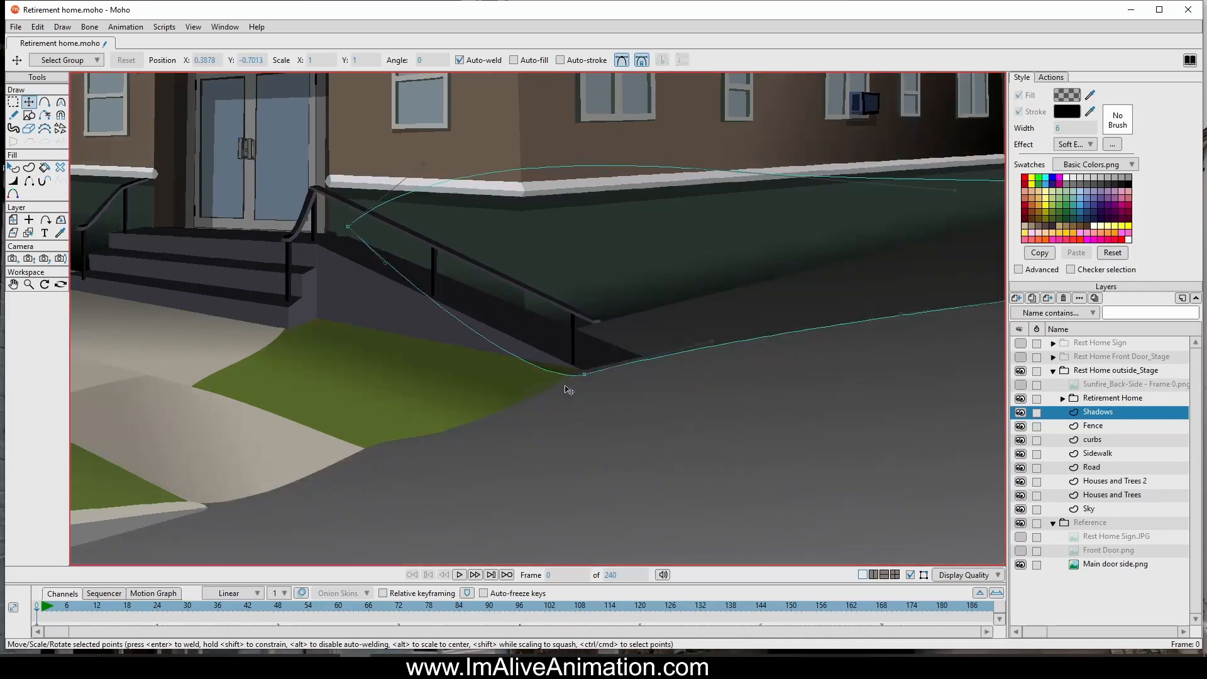
pyautogui.moveTo(586, 375)
pyautogui.mouseDown()
pyautogui.moveTo(601, 374)
pyautogui.moveTo(527, 349)
pyautogui.moveTo(546, 341)
pyautogui.mouseUp()
pyautogui.moveTo(423, 165); pyautogui.dragTo(448, 178)
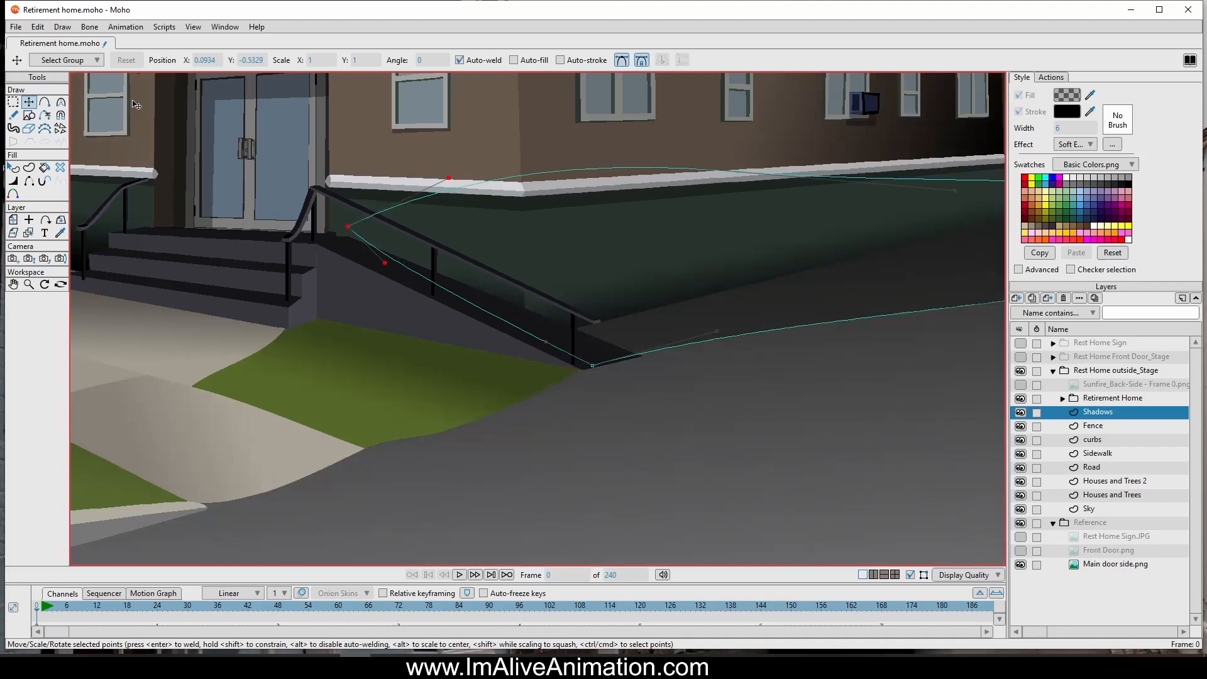
# Step: Draw a second closed shadow outline around the entrance steps and ramp with the Add Point tool
pyautogui.click(44, 101)
pyautogui.scroll(-2, 210, 284)
pyautogui.moveTo(170, 301); pyautogui.dragTo(619, 368)
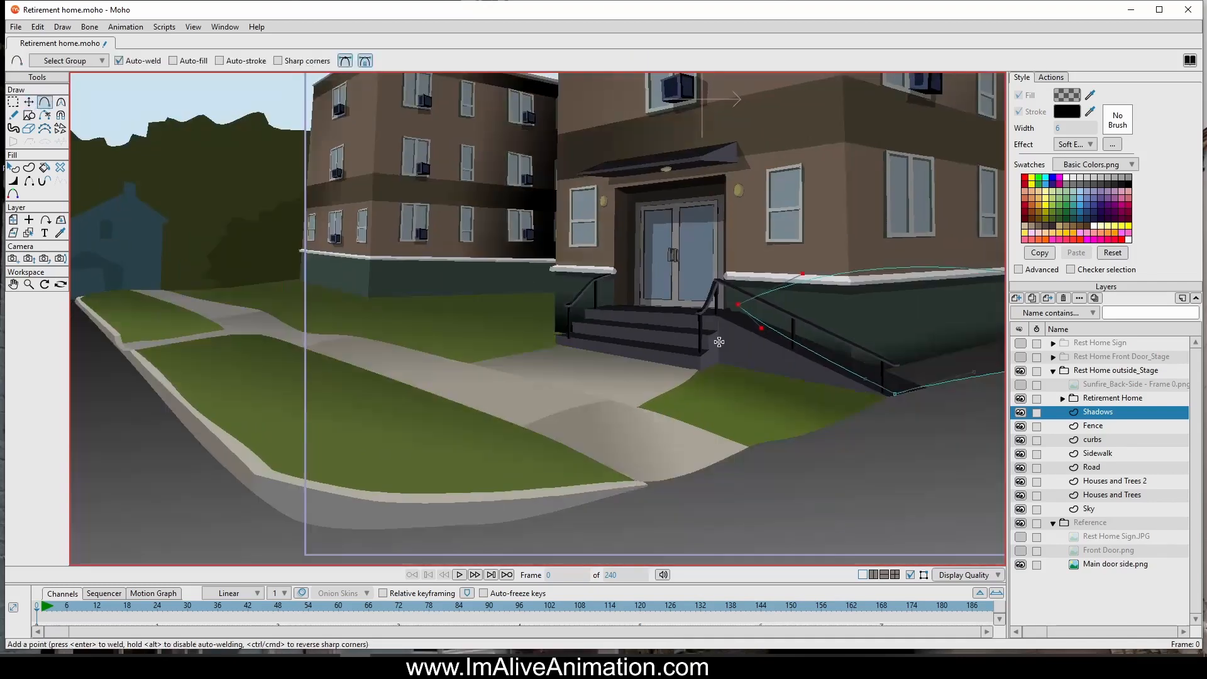
pyautogui.scroll(2, 717, 344)
pyautogui.moveTo(808, 361); pyautogui.dragTo(772, 347)
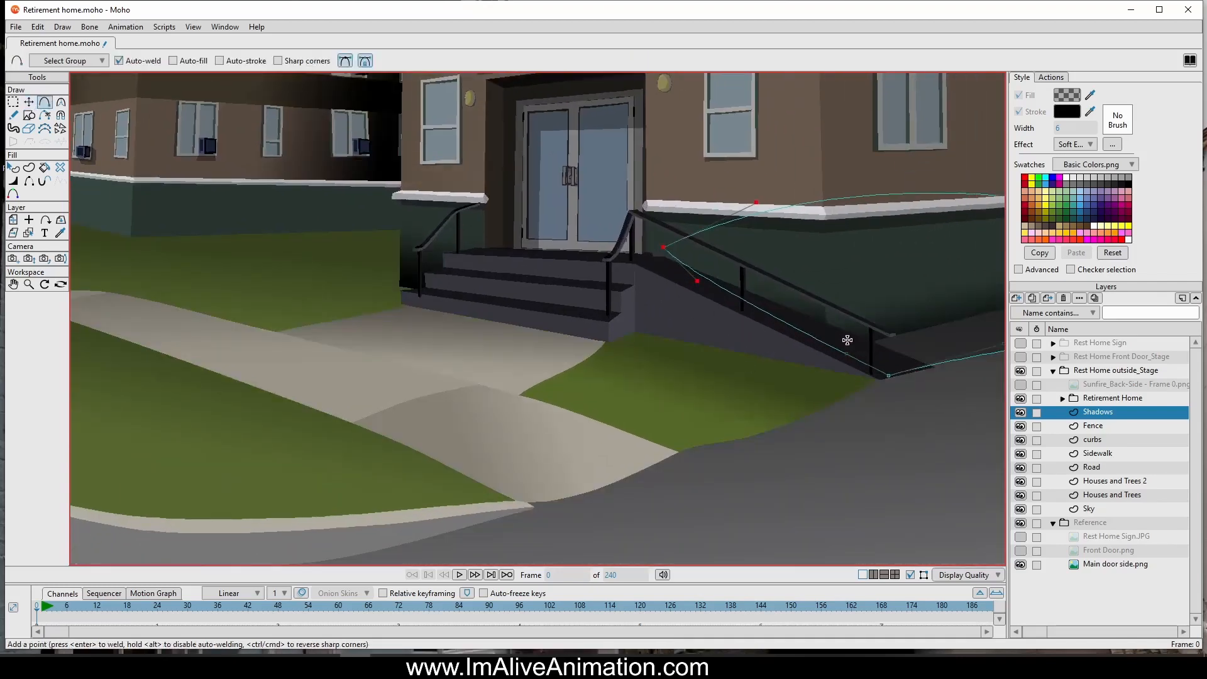
pyautogui.moveTo(847, 340)
pyautogui.mouseDown()
pyautogui.moveTo(903, 388)
pyautogui.moveTo(888, 376)
pyautogui.mouseUp()
pyautogui.moveTo(888, 376)
pyautogui.mouseDown()
pyautogui.moveTo(835, 381)
pyautogui.moveTo(649, 342)
pyautogui.moveTo(613, 351)
pyautogui.moveTo(506, 321)
pyautogui.moveTo(394, 315)
pyautogui.moveTo(391, 284)
pyautogui.moveTo(692, 270)
pyautogui.moveTo(848, 341)
pyautogui.mouseUp()
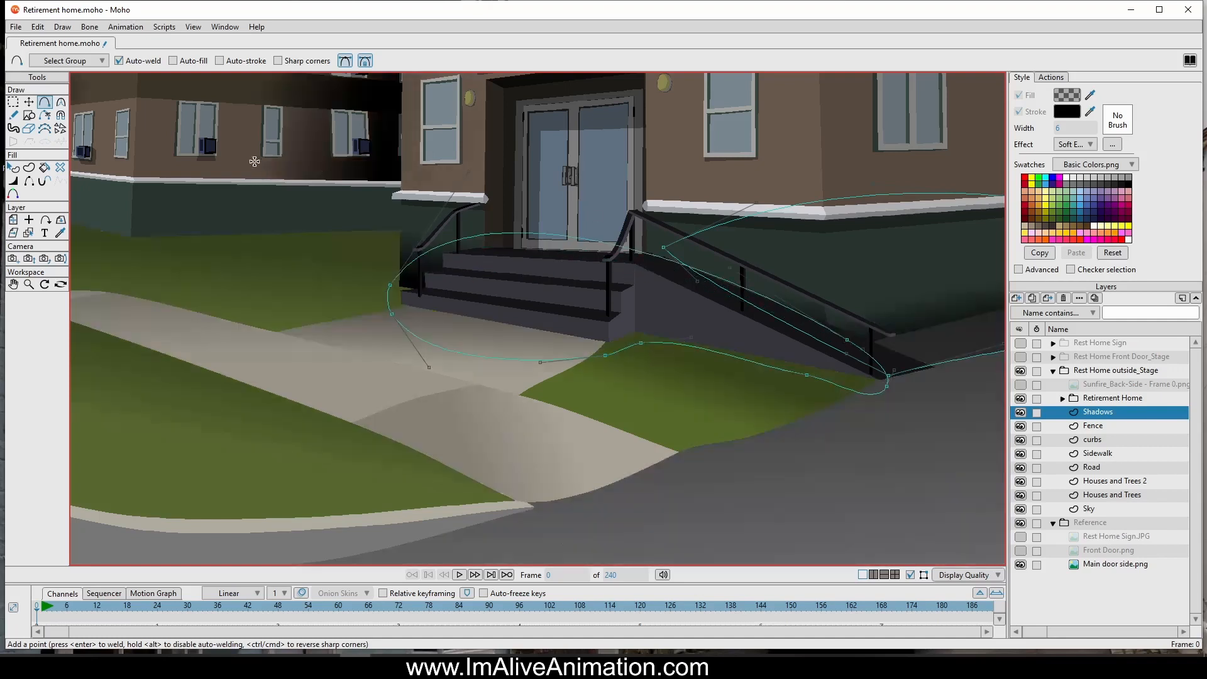
# Step: Adjust the new outline's points and handles so it closely follows the base of the entrance steps
pyautogui.click(28, 102)
pyautogui.scroll(3, 319, 306)
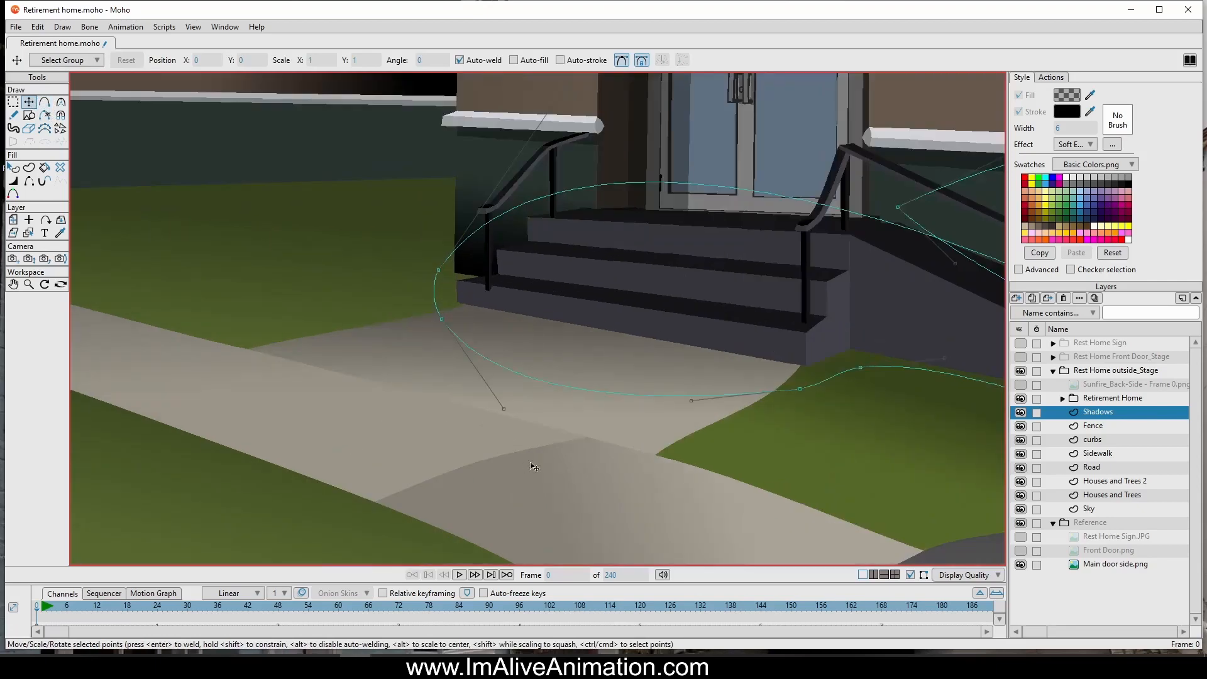
pyautogui.moveTo(504, 410); pyautogui.dragTo(532, 355)
pyautogui.moveTo(692, 410); pyautogui.dragTo(716, 376)
pyautogui.moveTo(861, 369); pyautogui.dragTo(852, 361)
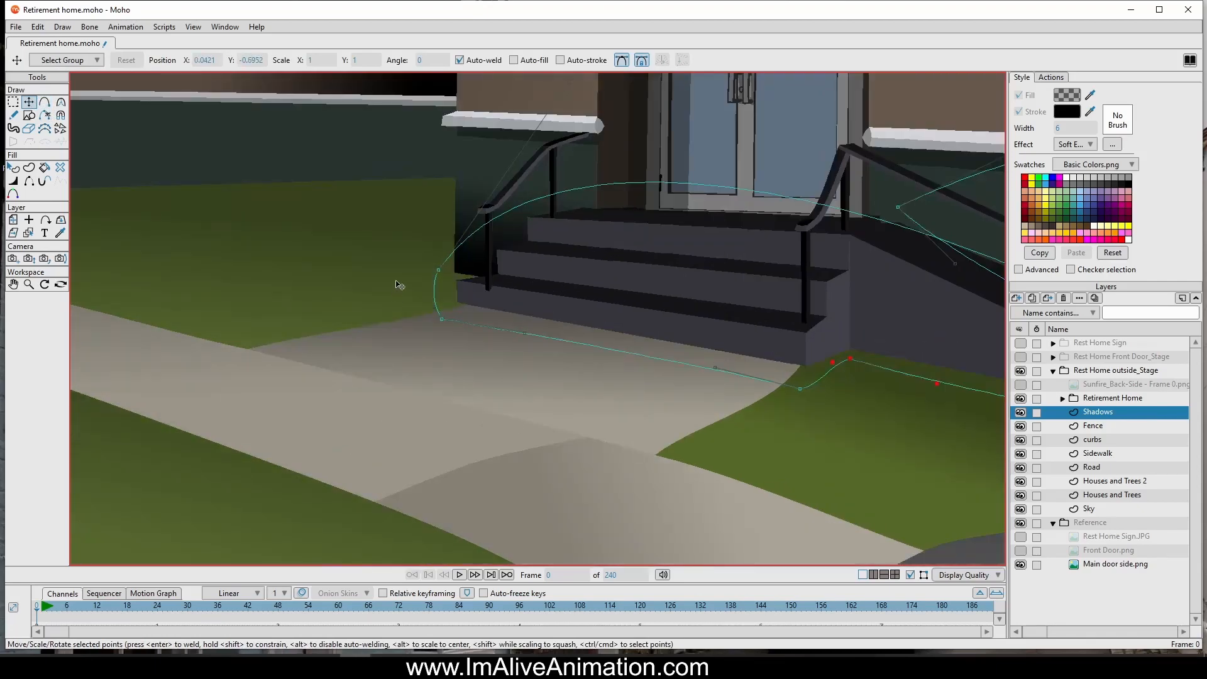
pyautogui.moveTo(439, 270)
pyautogui.mouseDown()
pyautogui.moveTo(452, 291)
pyautogui.moveTo(450, 273)
pyautogui.mouseUp()
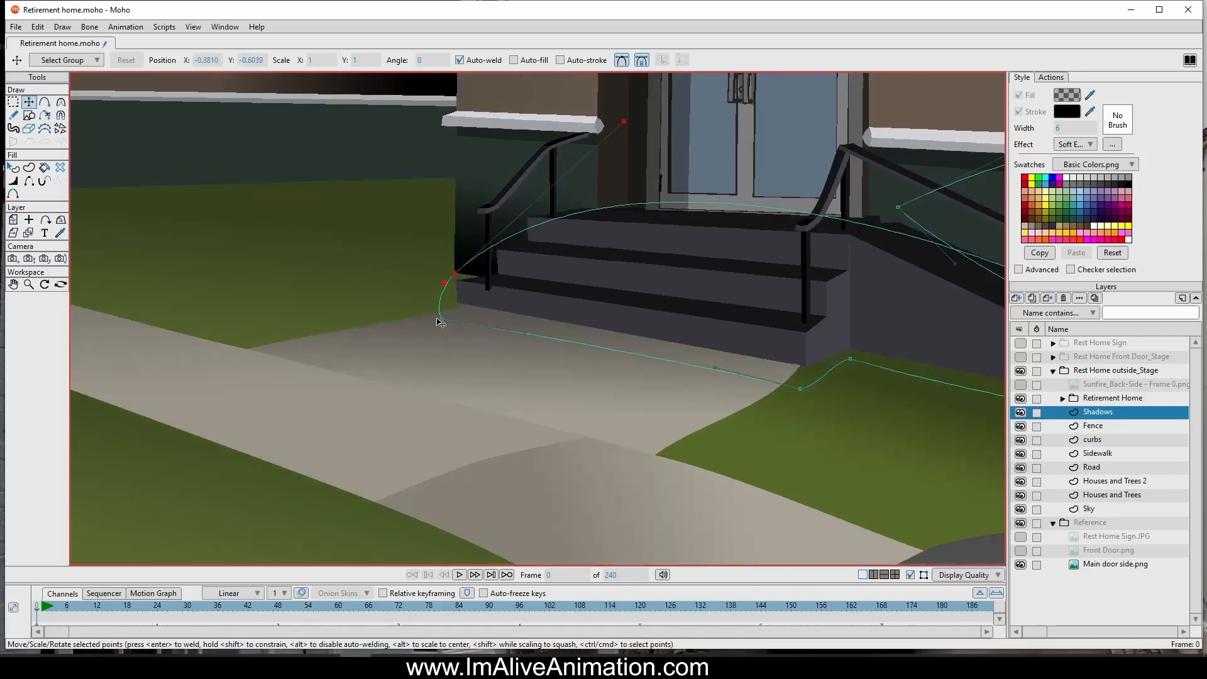
pyautogui.moveTo(534, 336); pyautogui.dragTo(445, 304)
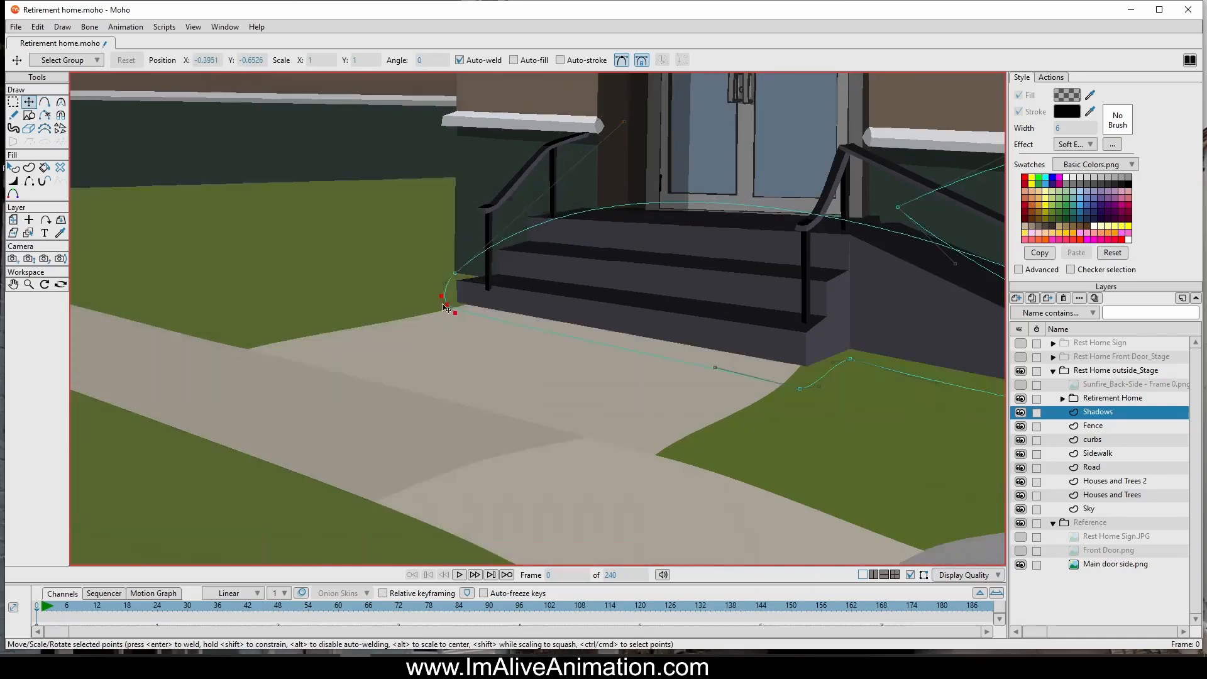
# Step: Create a filled shape from the steps-and-ramp outline and check the shadow in a rendered preview
pyautogui.click(28, 167)
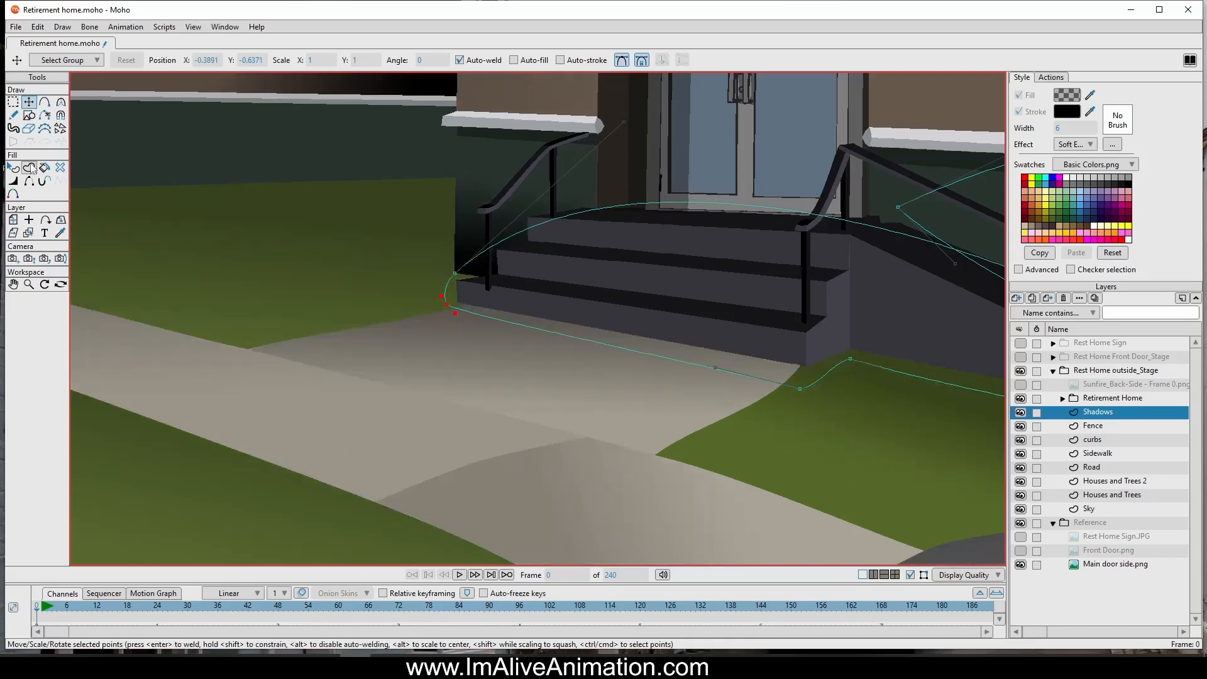
pyautogui.click(579, 217)
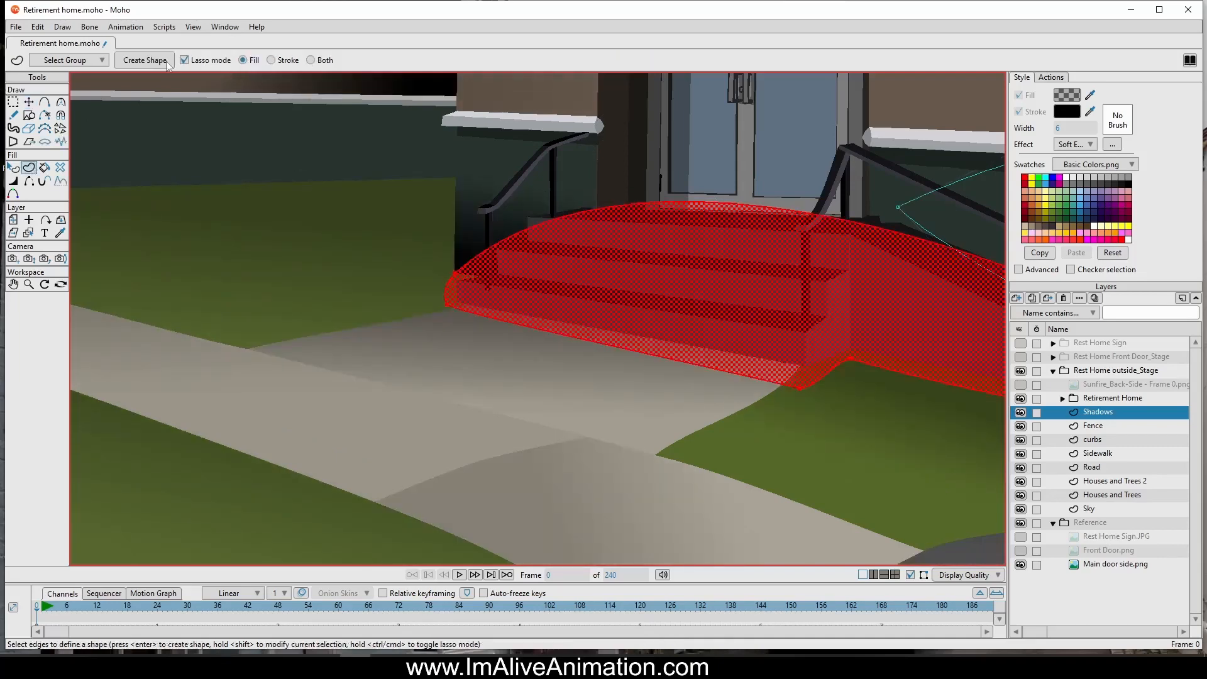
pyautogui.click(145, 61)
pyautogui.scroll(-3, 440, 314)
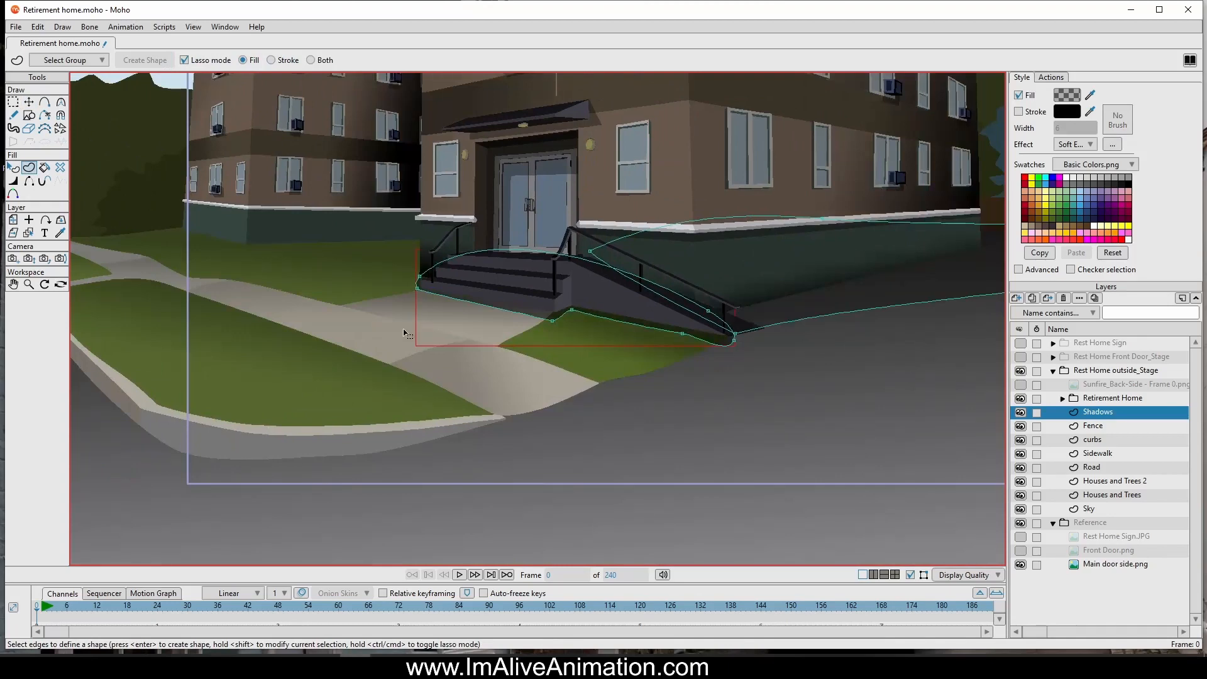
pyautogui.click(16, 27)
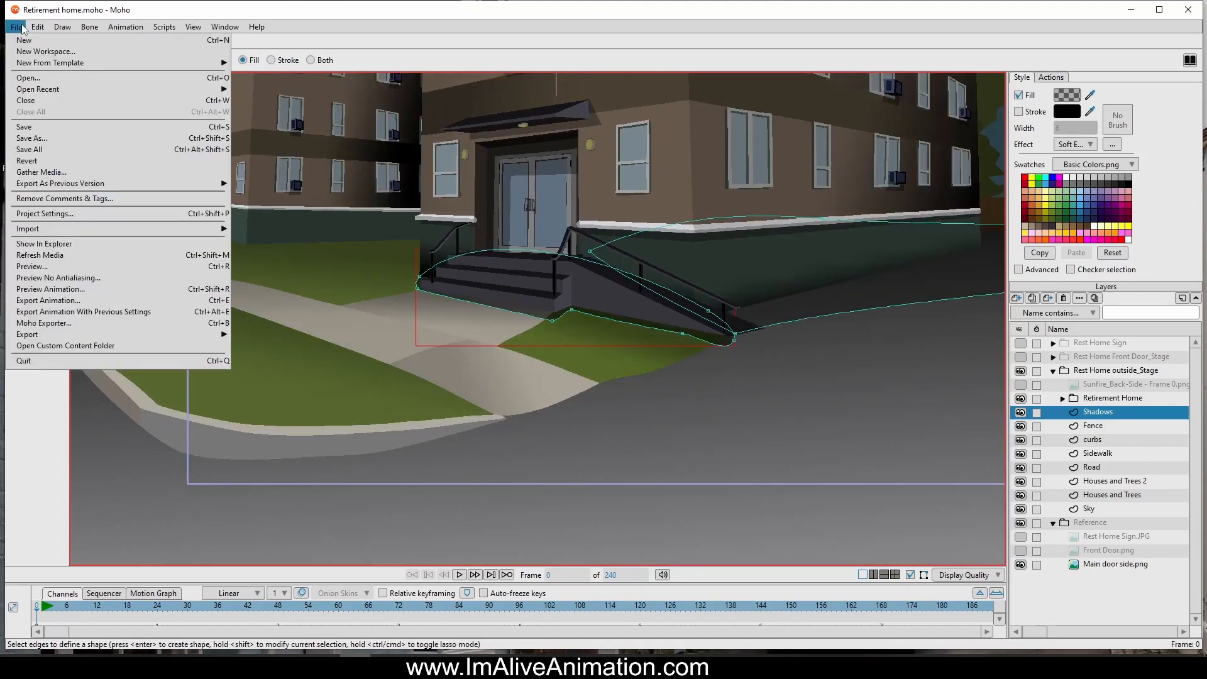
pyautogui.click(65, 272)
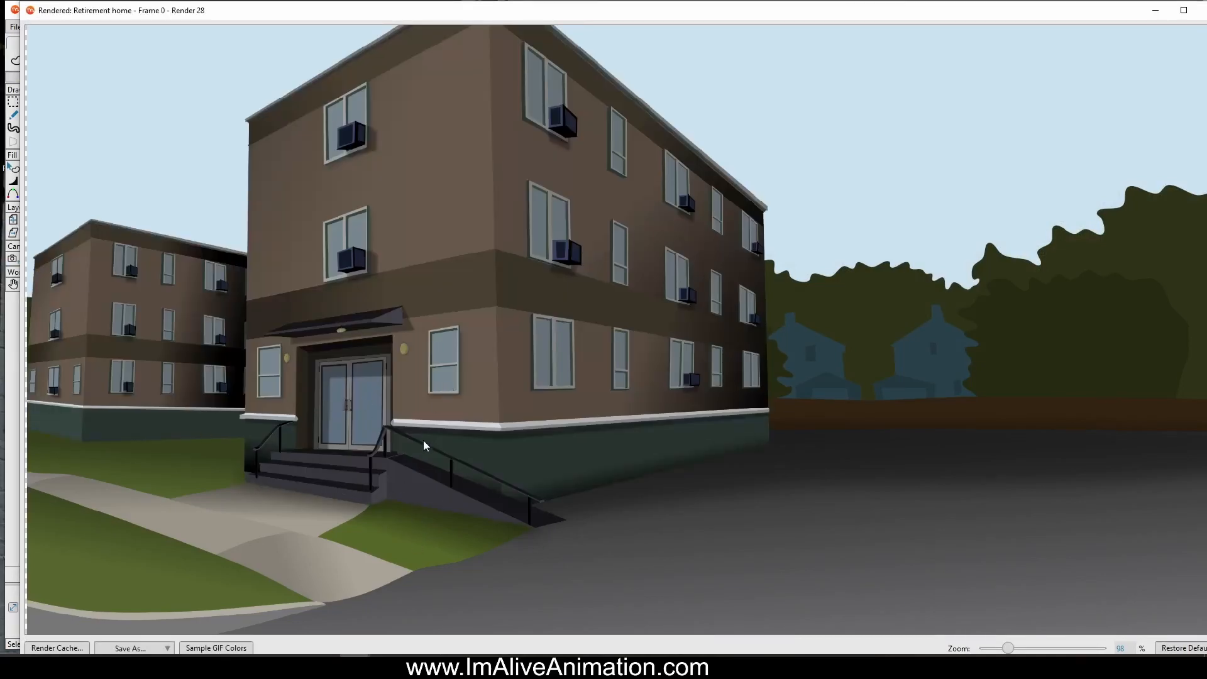
pyautogui.doubleClick(30, 10)
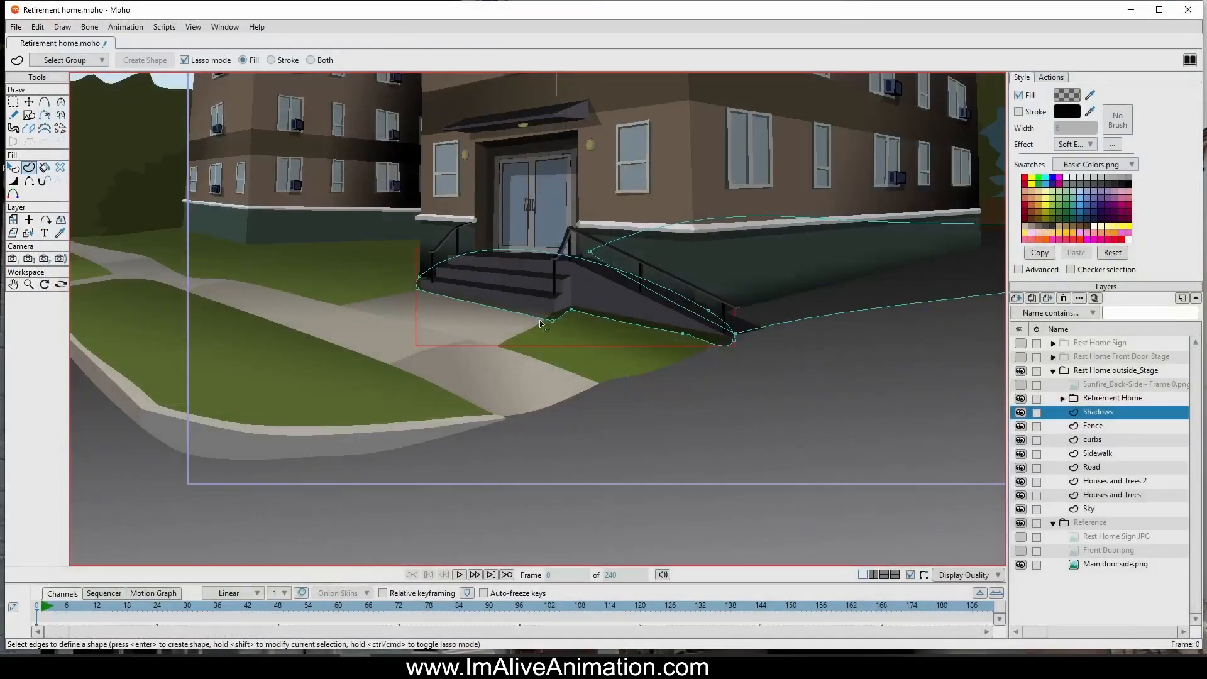
# Step: Draw a third shadow outline along the base of the smaller rear building, from its far corner to the entrance steps
pyautogui.scroll(1, 439, 324)
pyautogui.moveTo(362, 270); pyautogui.dragTo(557, 326)
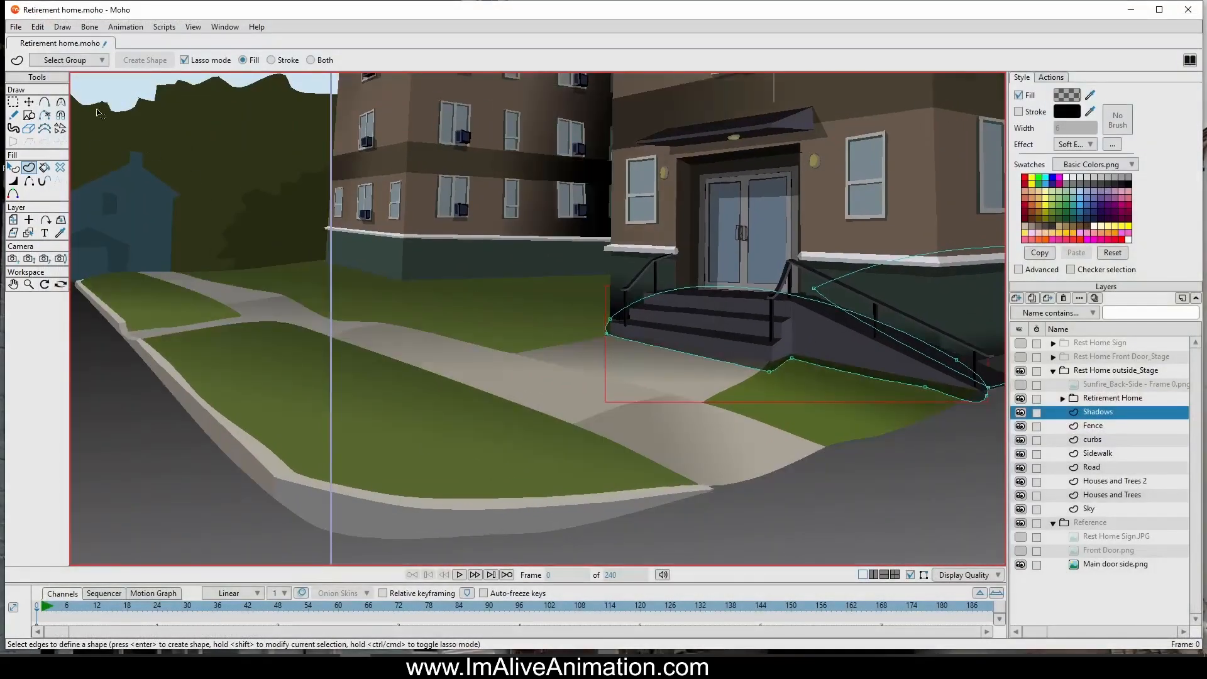
pyautogui.click(44, 102)
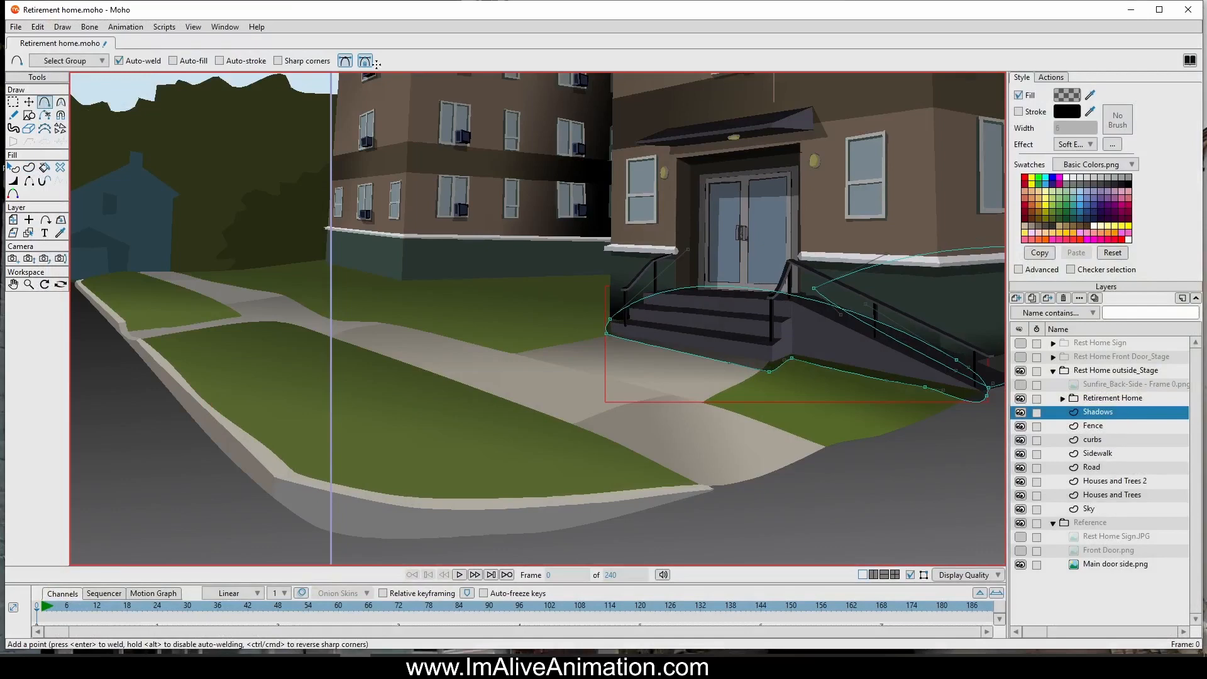
pyautogui.scroll(1, 379, 307)
pyautogui.scroll(1, 299, 242)
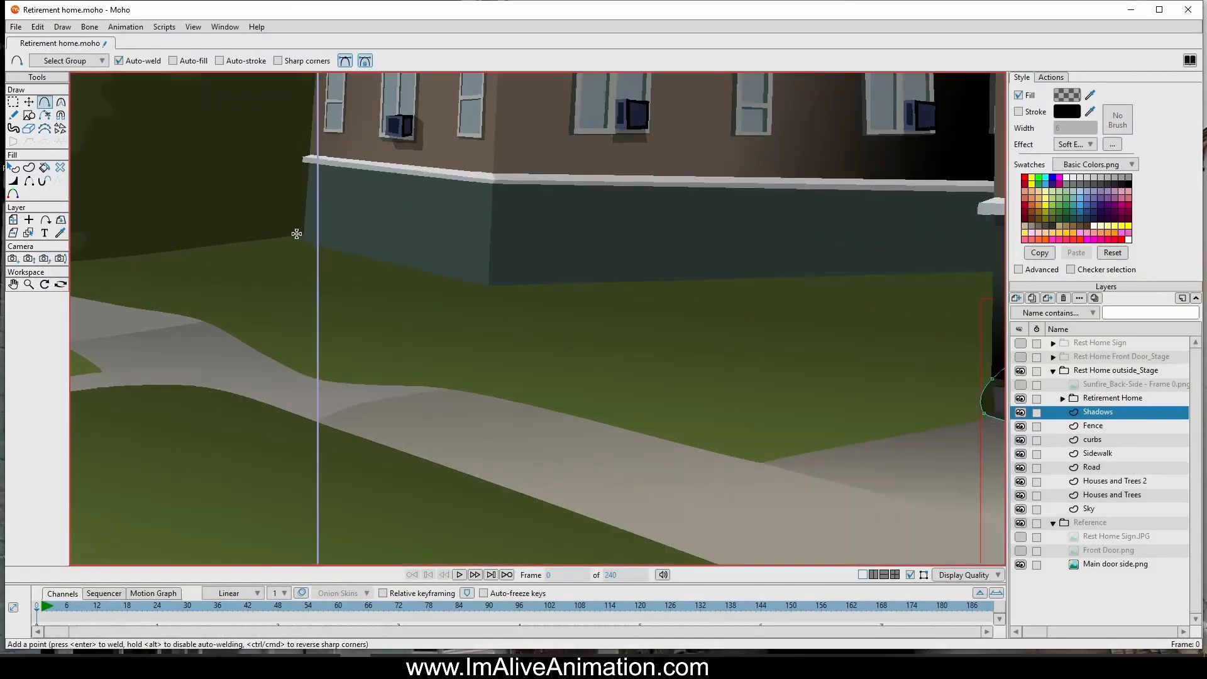
pyautogui.moveTo(290, 236); pyautogui.dragTo(348, 224)
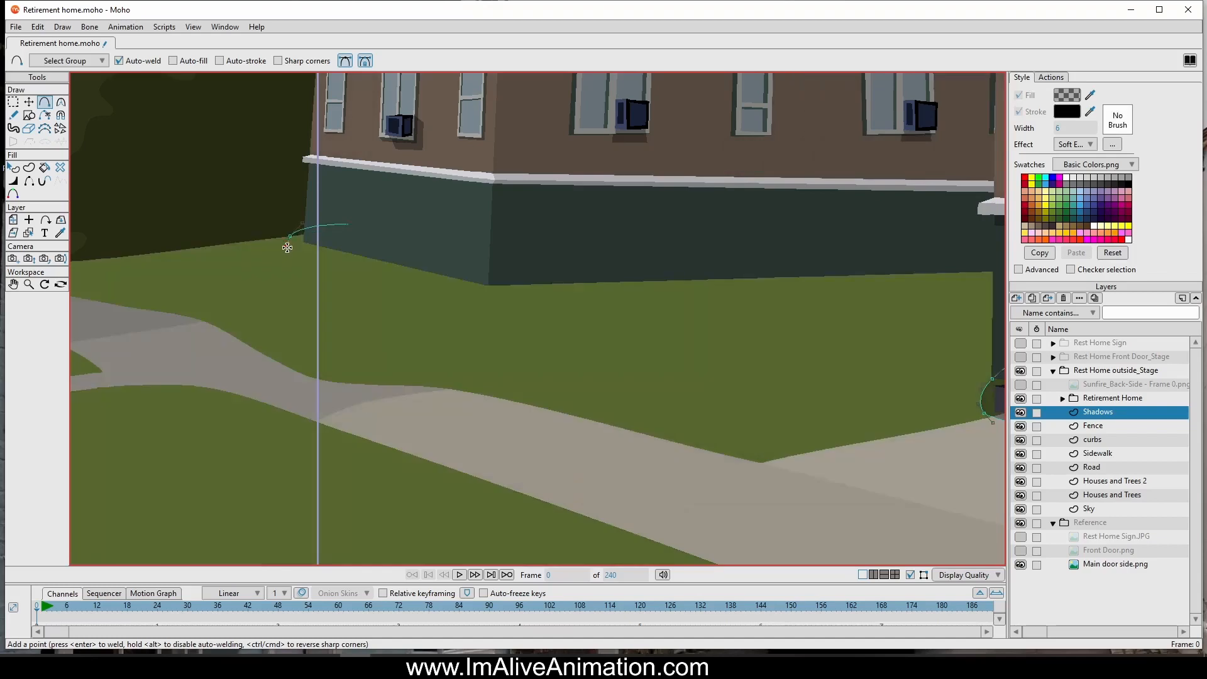
pyautogui.moveTo(288, 247)
pyautogui.mouseDown()
pyautogui.moveTo(464, 309)
pyautogui.moveTo(773, 294)
pyautogui.mouseUp()
pyautogui.moveTo(873, 325); pyautogui.dragTo(428, 299)
pyautogui.scroll(-1, 329, 281)
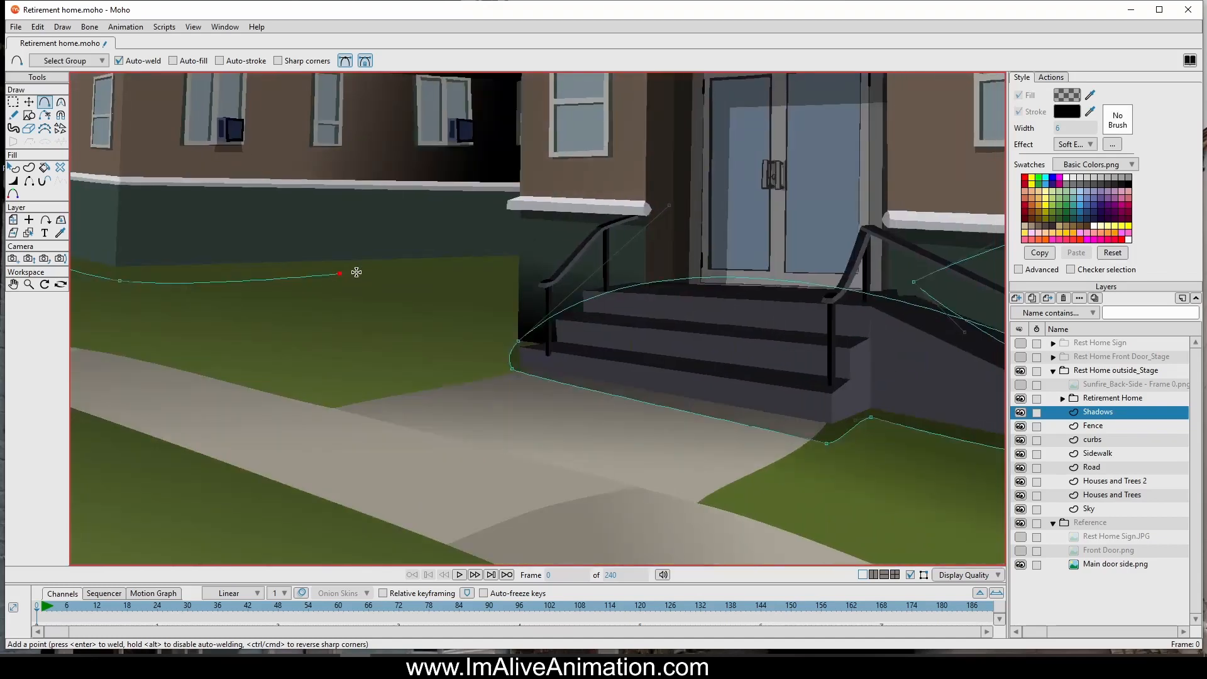
pyautogui.moveTo(340, 274)
pyautogui.mouseDown()
pyautogui.moveTo(532, 309)
pyautogui.moveTo(609, 262)
pyautogui.moveTo(617, 237)
pyautogui.mouseUp()
pyautogui.scroll(-5, 621, 239)
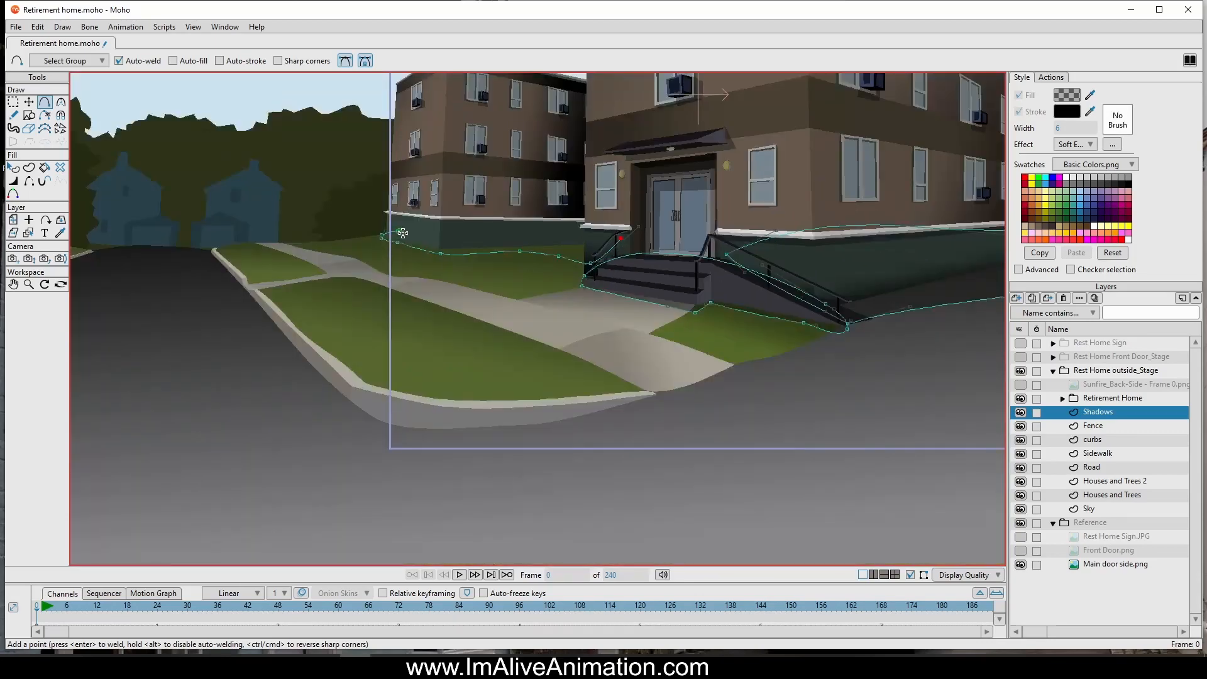
pyautogui.moveTo(403, 233)
pyautogui.mouseDown()
pyautogui.moveTo(631, 227)
pyautogui.moveTo(610, 214)
pyautogui.mouseUp()
# Step: Join the rear building outline's open end beside the entrance railing and smooth the curves near the steps
pyautogui.scroll(6, 625, 238)
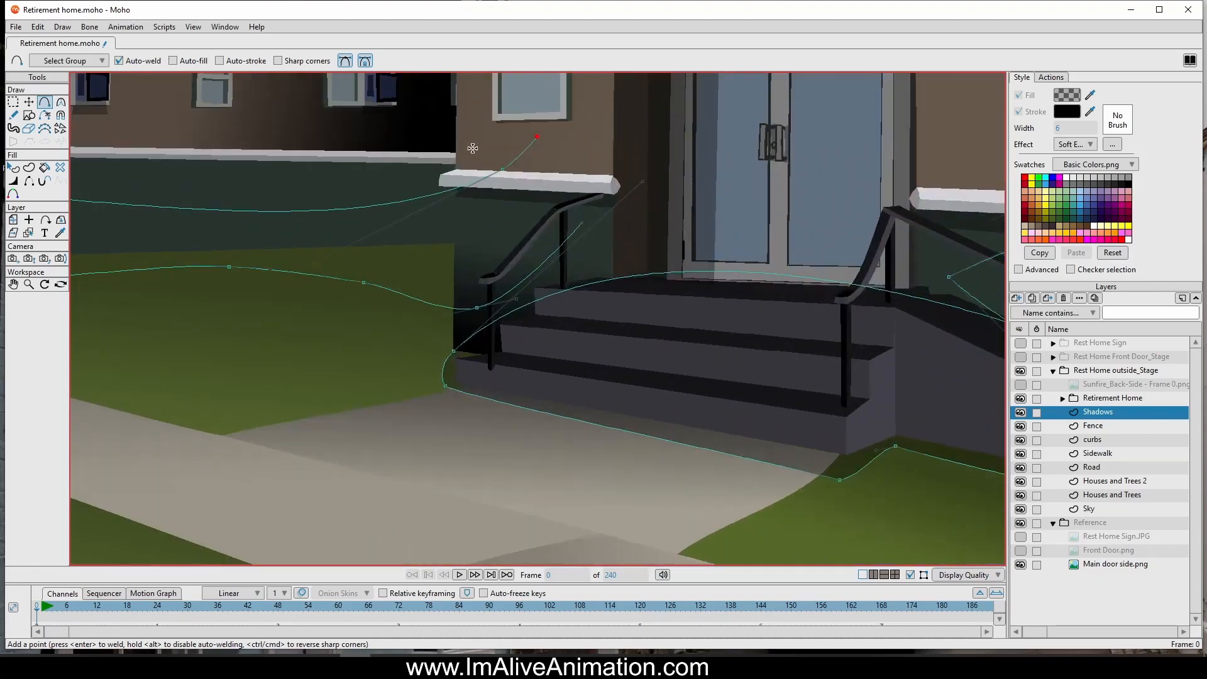
pyautogui.click(29, 102)
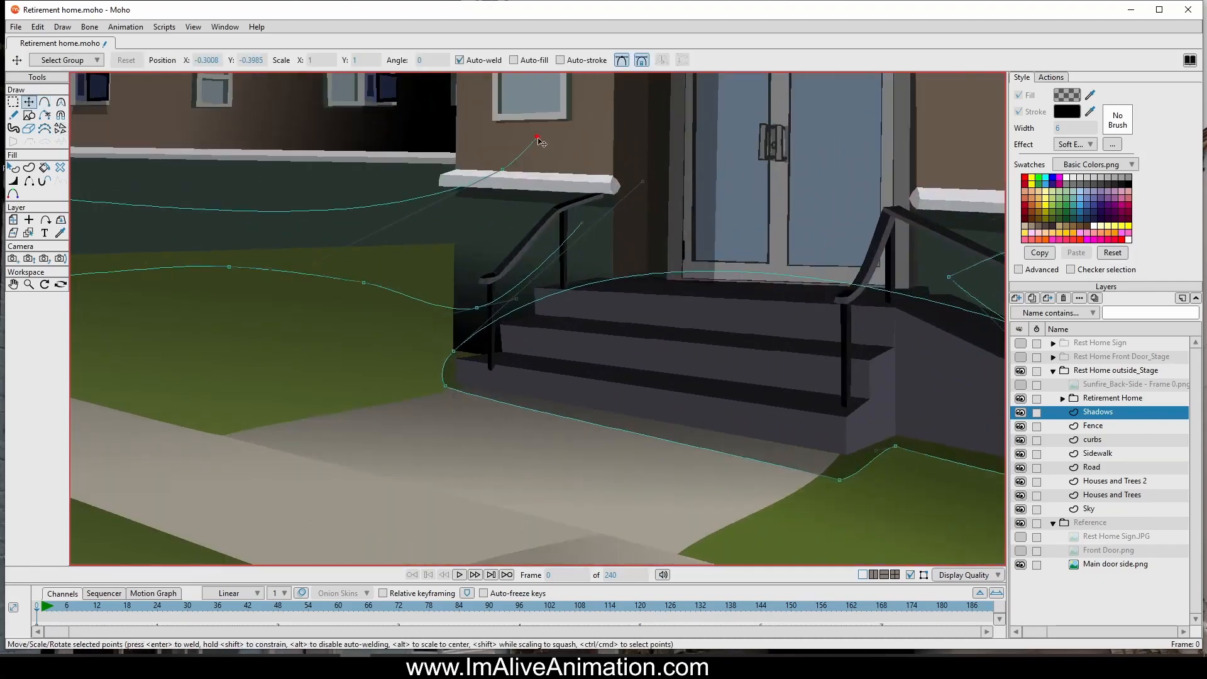
pyautogui.moveTo(539, 142); pyautogui.dragTo(584, 228)
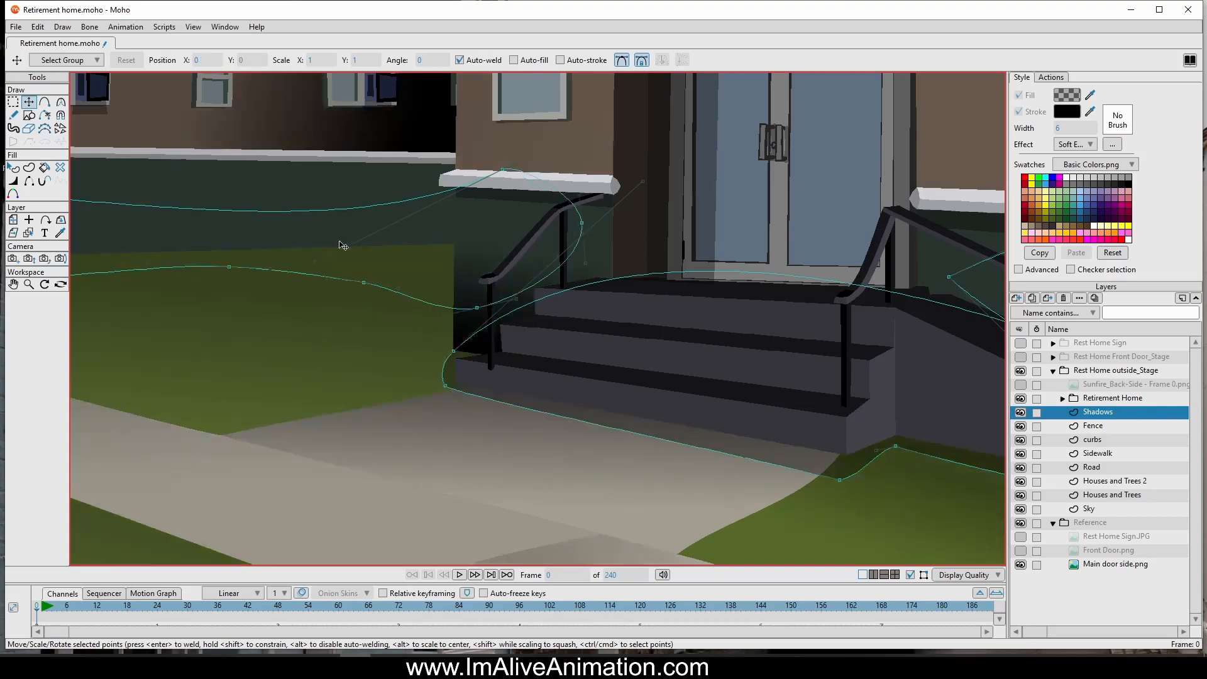
pyautogui.moveTo(315, 261); pyautogui.dragTo(331, 207)
pyautogui.moveTo(450, 315); pyautogui.dragTo(370, 271)
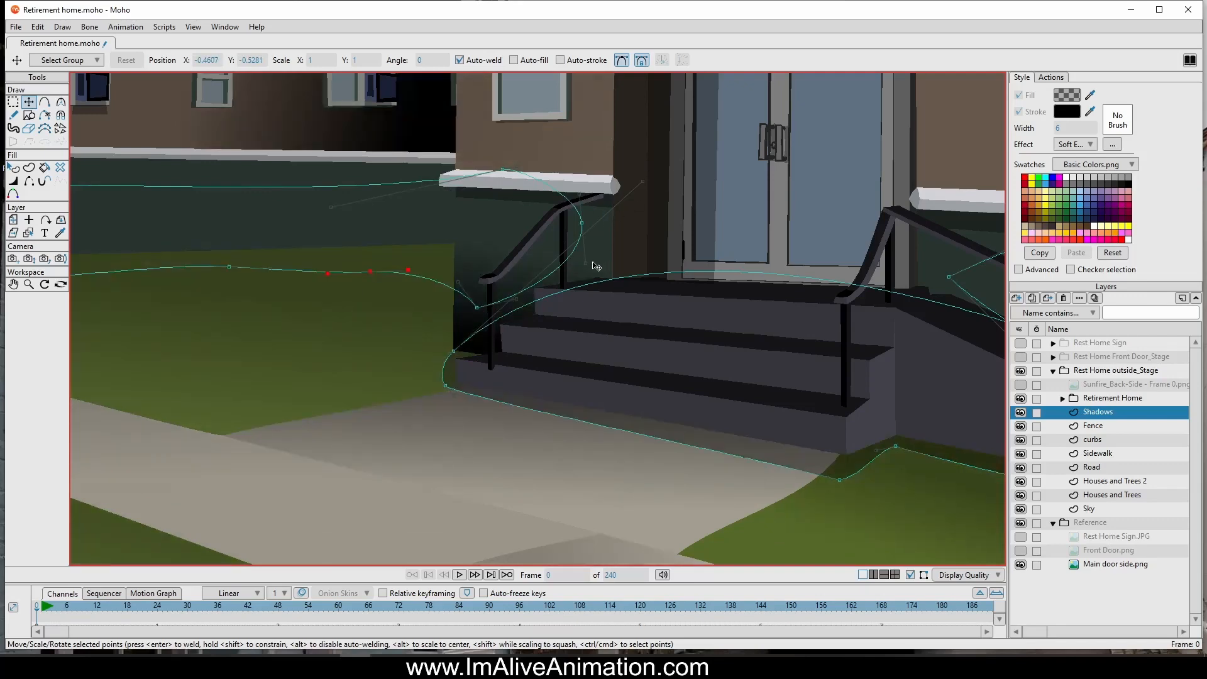
pyautogui.moveTo(585, 263); pyautogui.dragTo(549, 220)
pyautogui.scroll(-4, 537, 218)
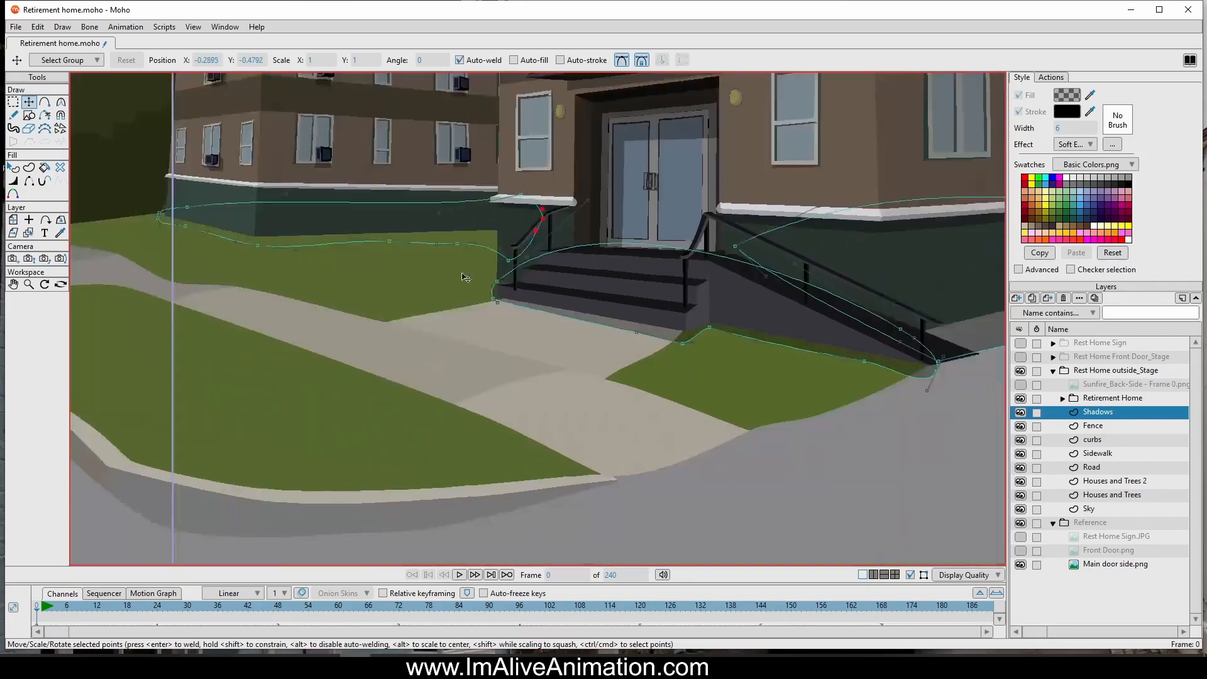
# Step: Adjust the upper points and curve handles of the rear building's shadow outline around its far corner
pyautogui.moveTo(216, 304); pyautogui.dragTo(506, 260)
pyautogui.scroll(1, 491, 247)
pyautogui.moveTo(452, 188); pyautogui.dragTo(447, 278)
pyautogui.scroll(6, 447, 282)
pyautogui.click(399, 145)
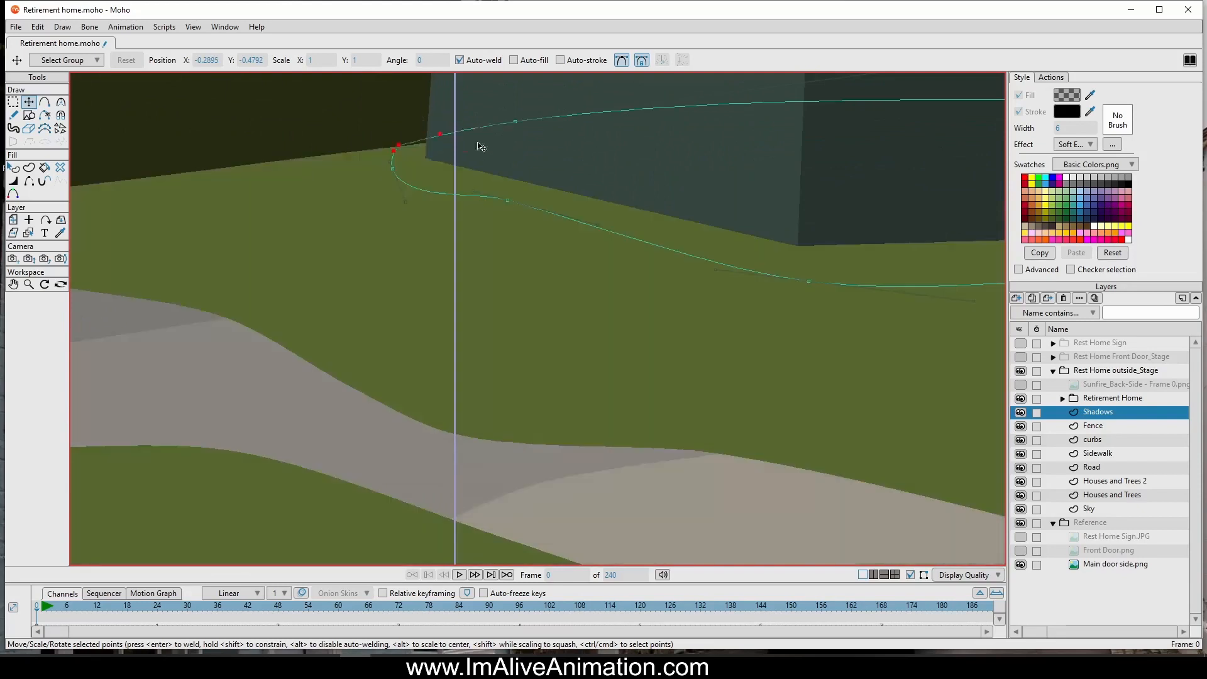
pyautogui.moveTo(441, 134)
pyautogui.mouseDown()
pyautogui.moveTo(494, 141)
pyautogui.moveTo(413, 153)
pyautogui.mouseUp()
pyautogui.moveTo(492, 164)
pyautogui.mouseDown()
pyautogui.moveTo(486, 151)
pyautogui.moveTo(528, 133)
pyautogui.mouseUp()
# Step: Round off the tip and lower curve of the shadow outline at the rear building's far end
pyautogui.scroll(-2, 708, 197)
pyautogui.scroll(3, 722, 264)
pyautogui.scroll(-2, 474, 190)
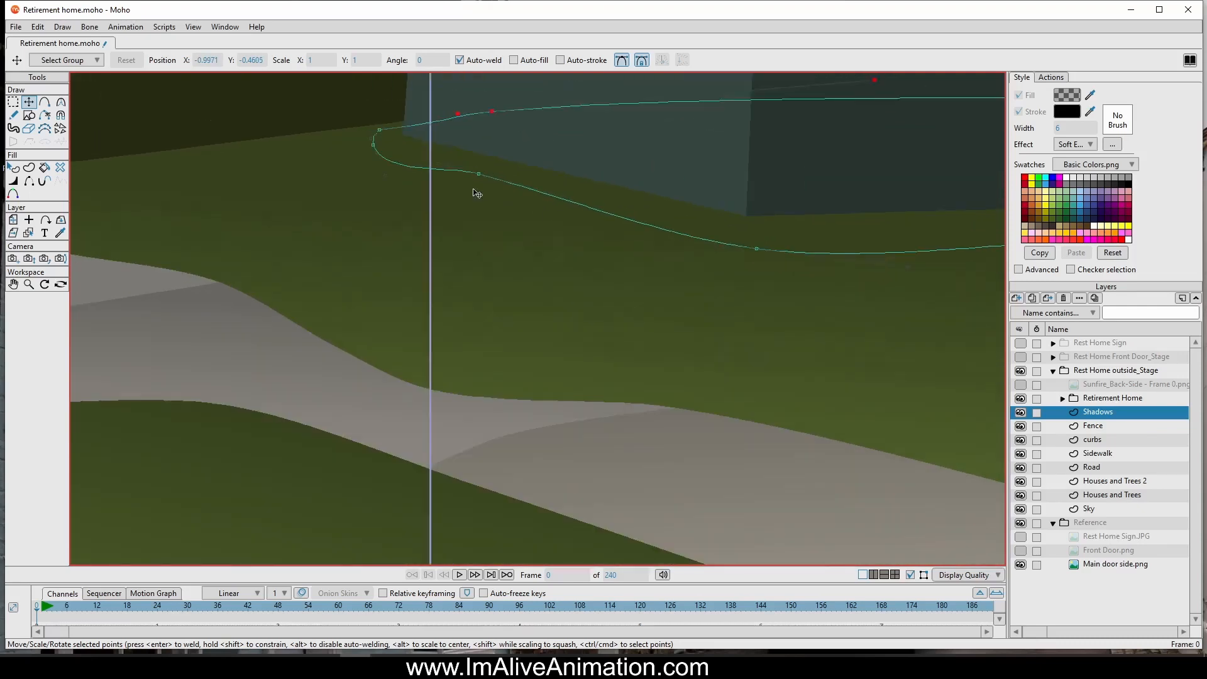
pyautogui.scroll(-1, 475, 191)
pyautogui.moveTo(415, 183); pyautogui.dragTo(439, 172)
pyautogui.scroll(-1, 691, 250)
pyautogui.moveTo(730, 283); pyautogui.dragTo(482, 330)
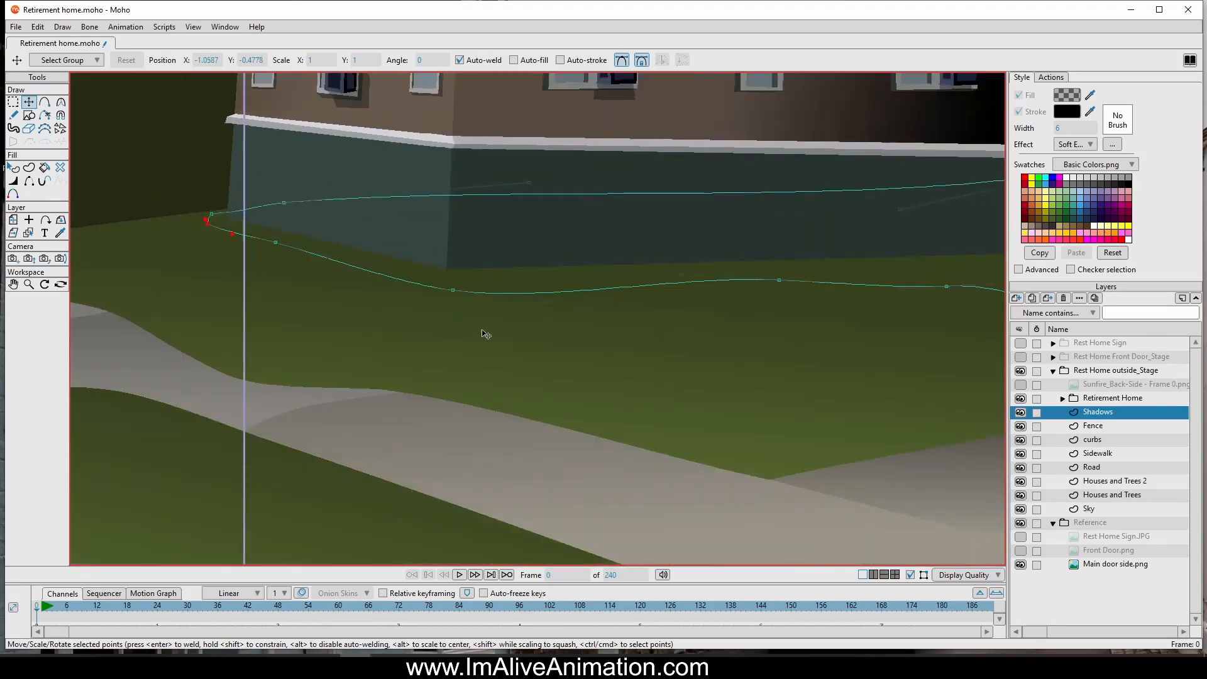
# Step: Create a filled shape from the rear building's shadow outline and check it in a rendered preview
pyautogui.hotkey('ctrl', 'a')
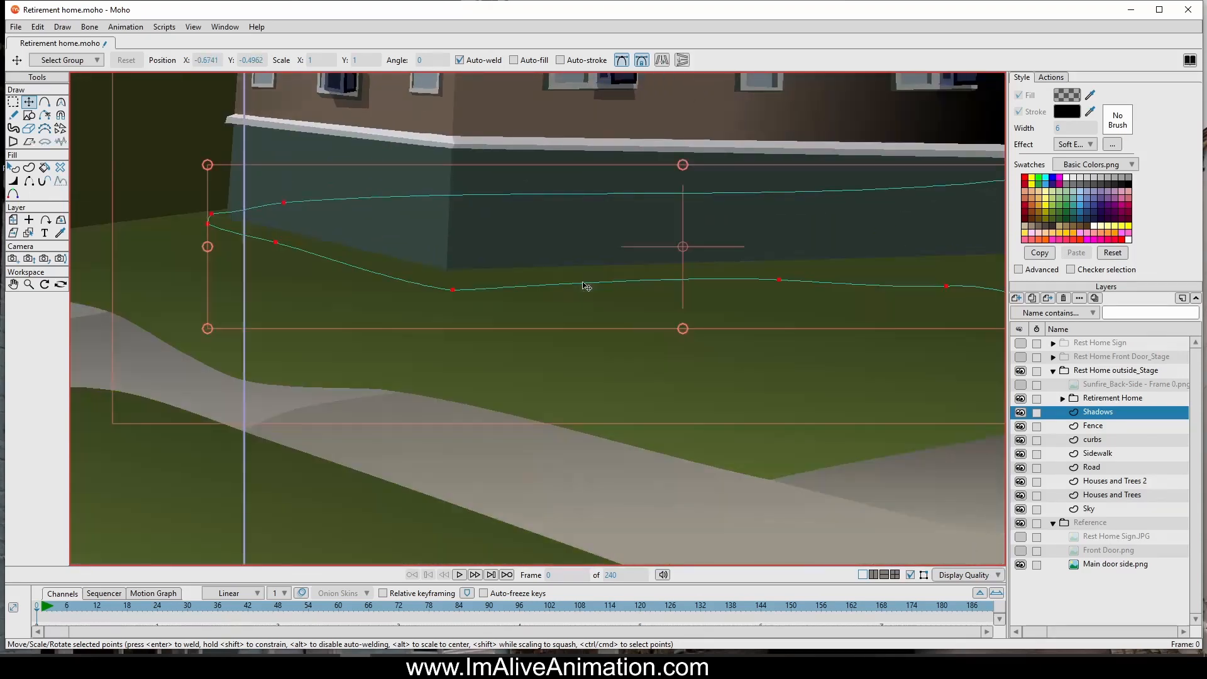
pyautogui.click(28, 167)
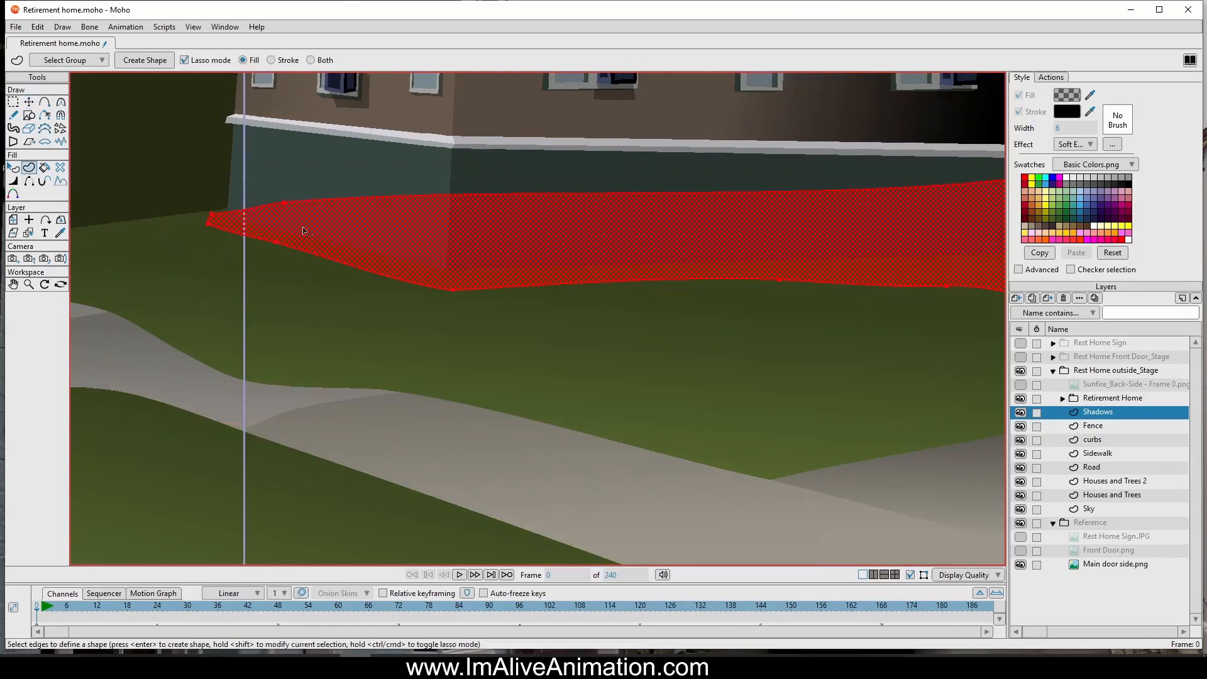
pyautogui.click(141, 63)
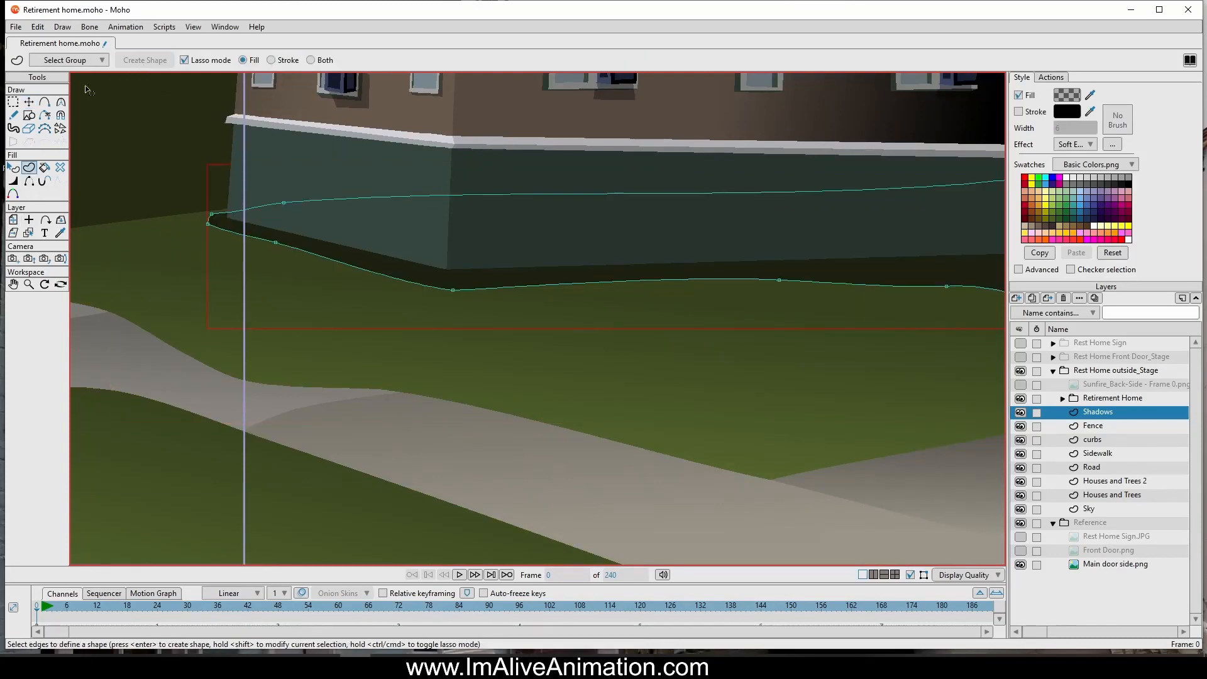
pyautogui.click(17, 27)
pyautogui.click(77, 266)
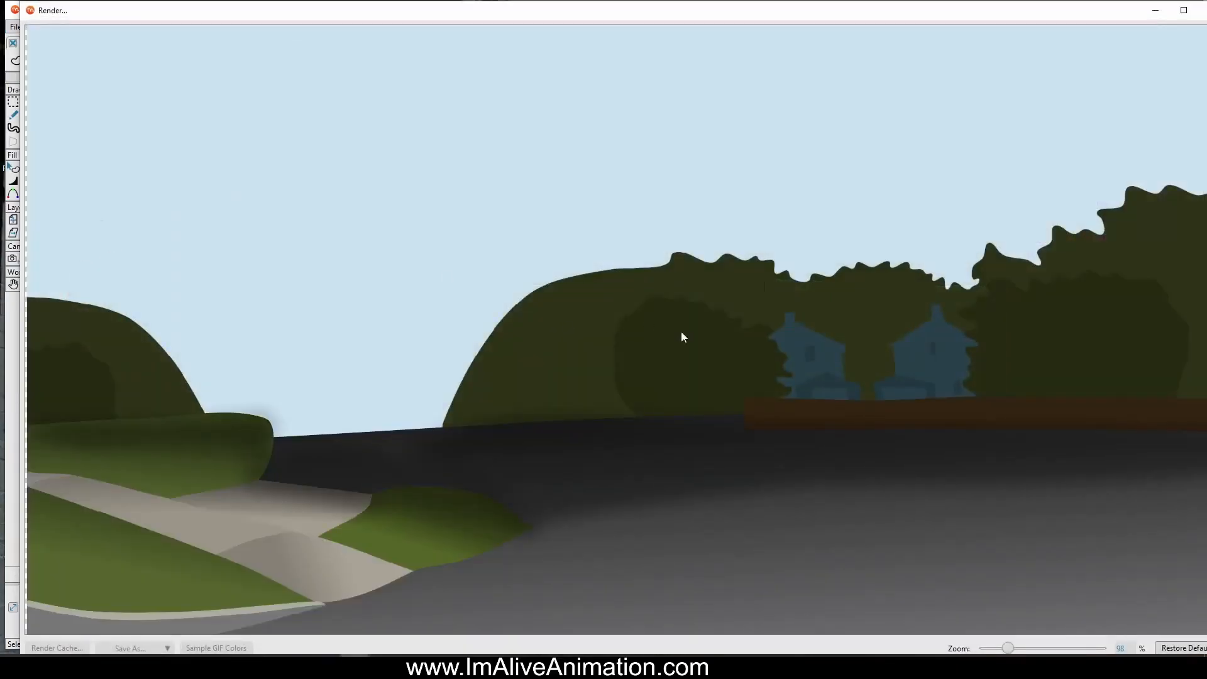
pyautogui.scroll(1, 641, 322)
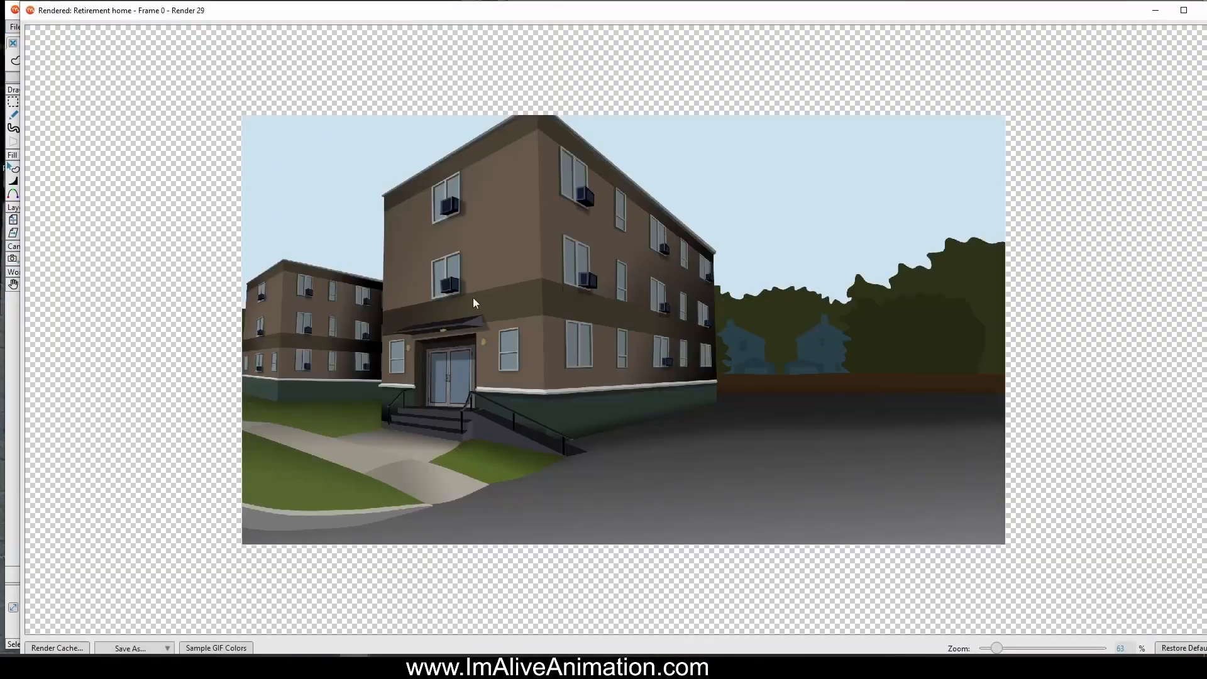
pyautogui.scroll(-4, 354, 318)
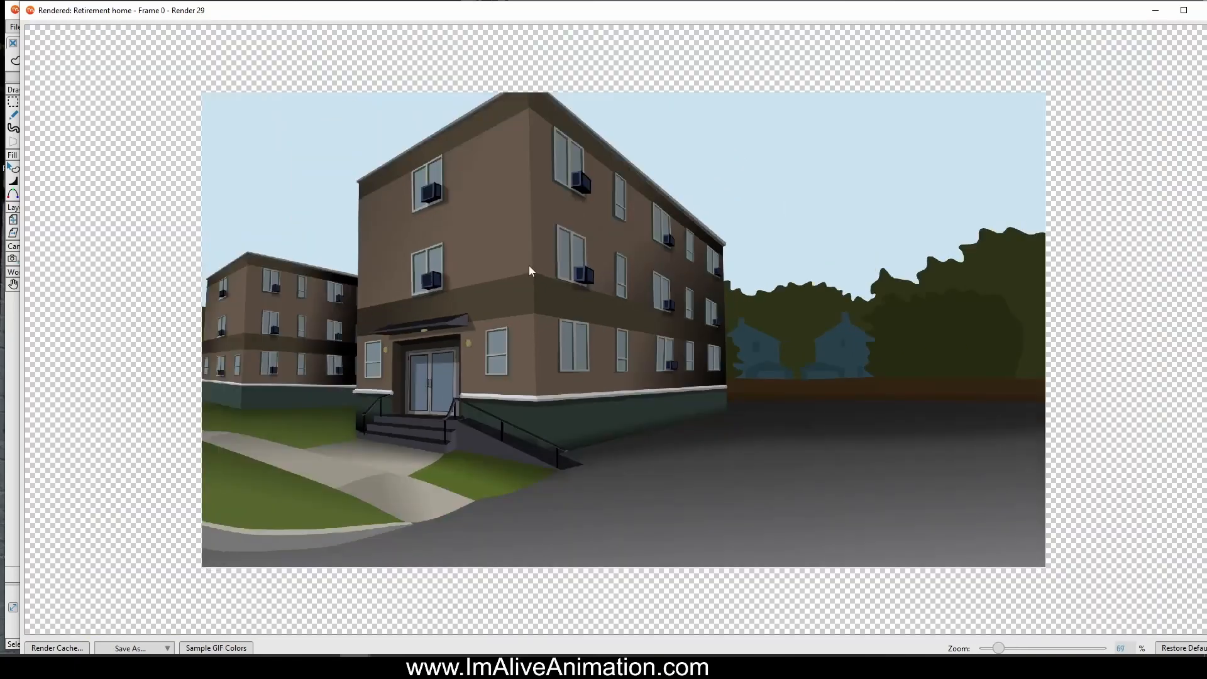
pyautogui.click(1196, 9)
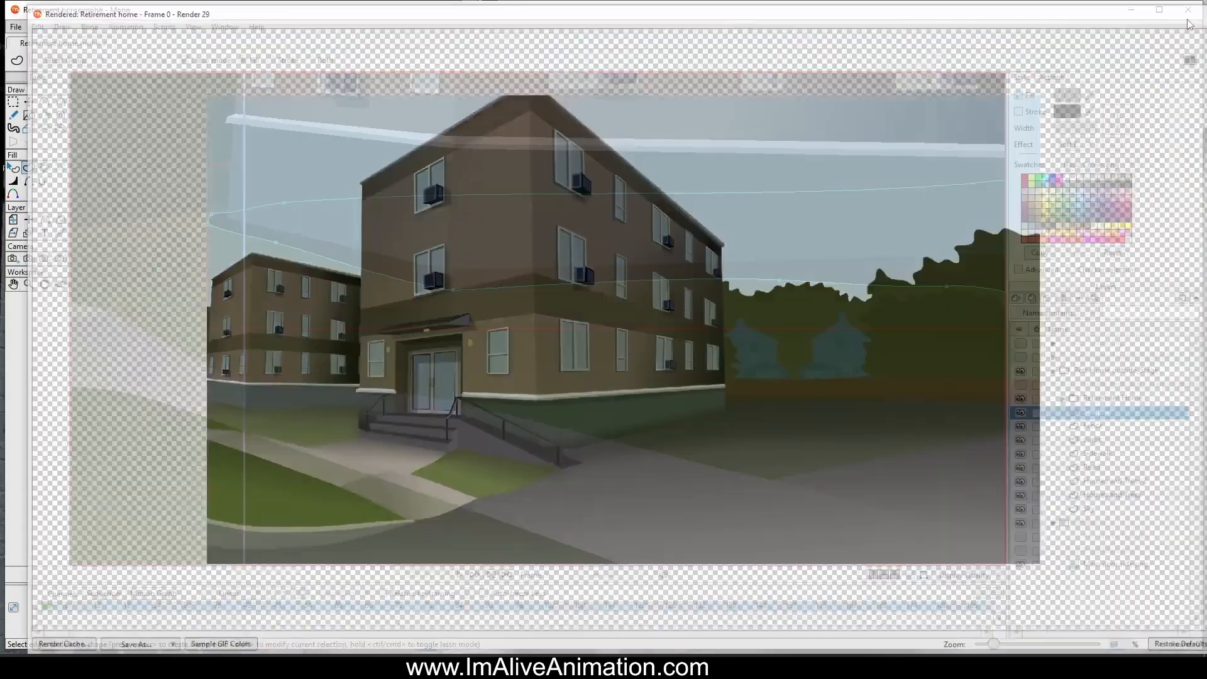
# Step: Track the camera to bring the whole rear building and the curb into frame, and inspect the new framing in a rendered preview
pyautogui.click(12, 259)
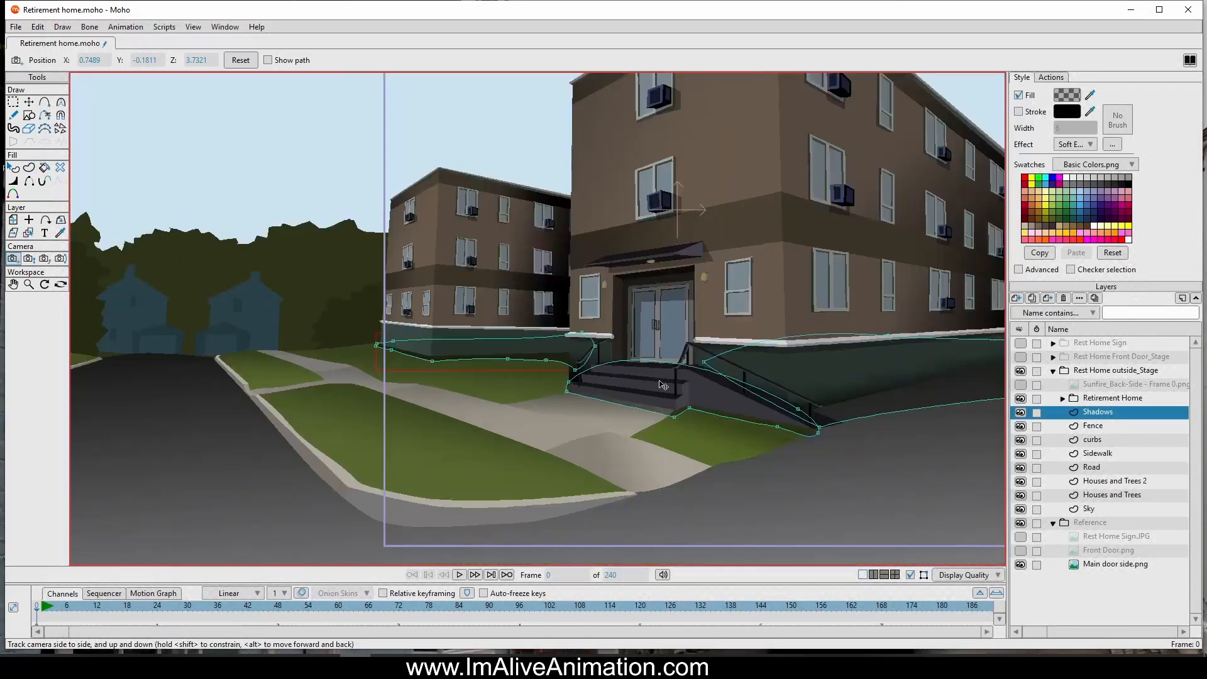
pyautogui.scroll(-2, 660, 385)
pyautogui.scroll(1, 394, 318)
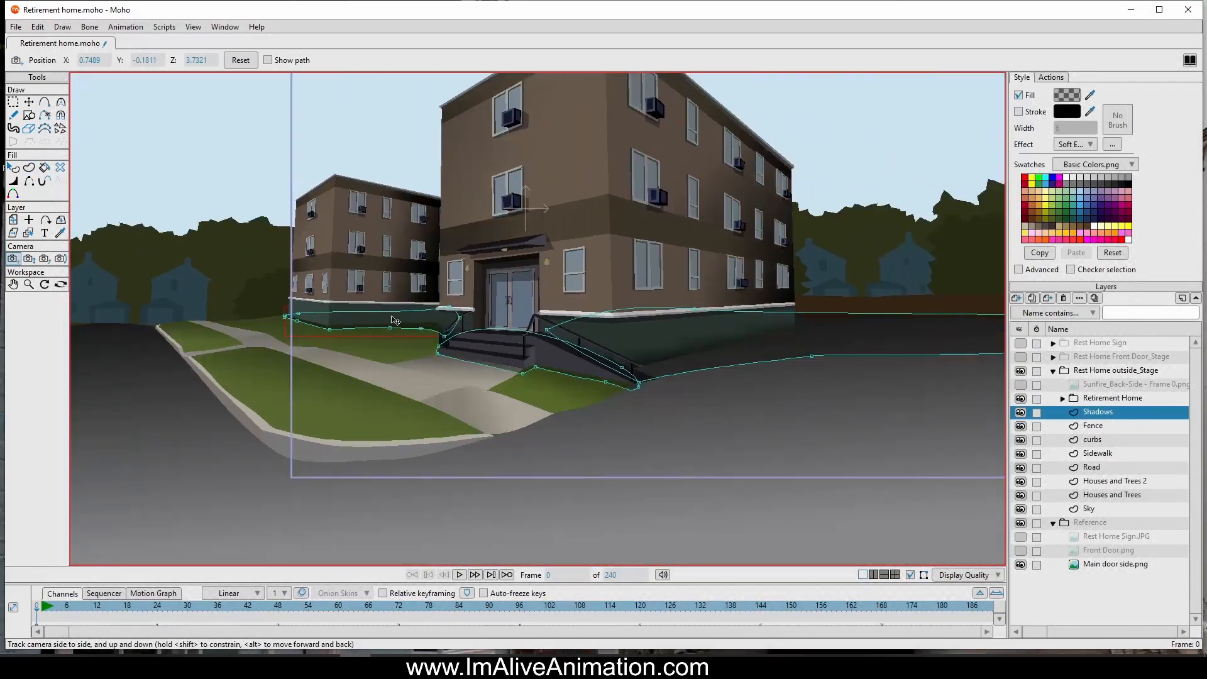
pyautogui.moveTo(394, 319); pyautogui.dragTo(513, 362)
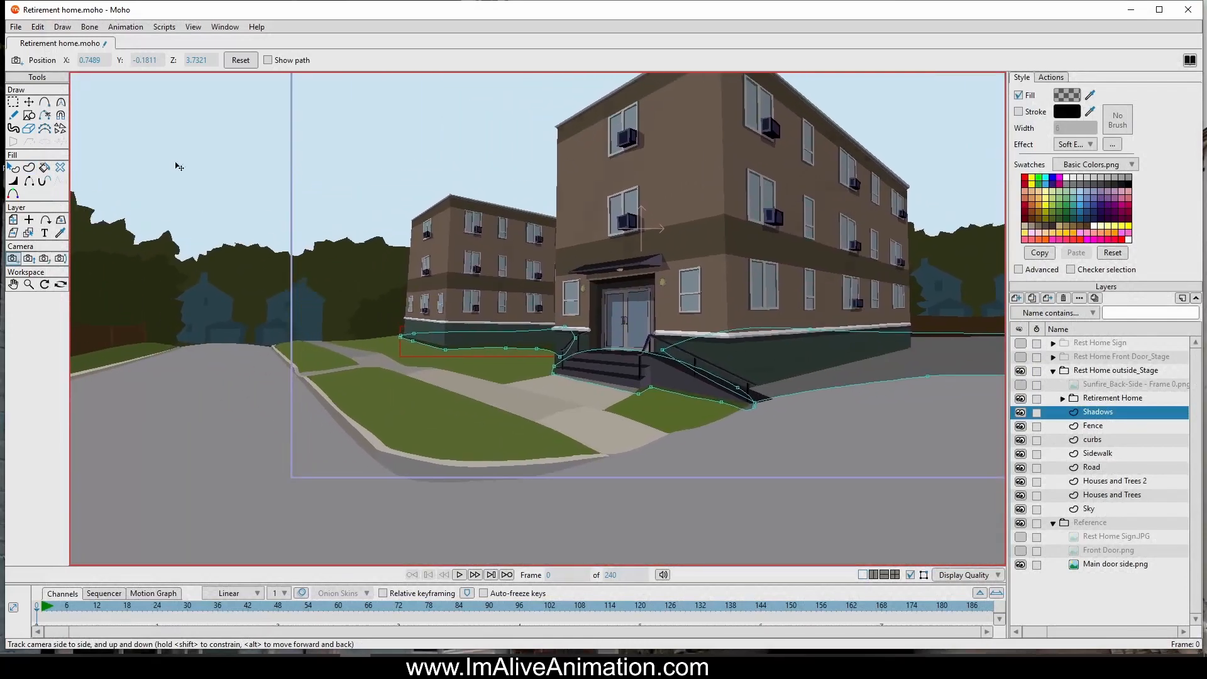
pyautogui.click(15, 27)
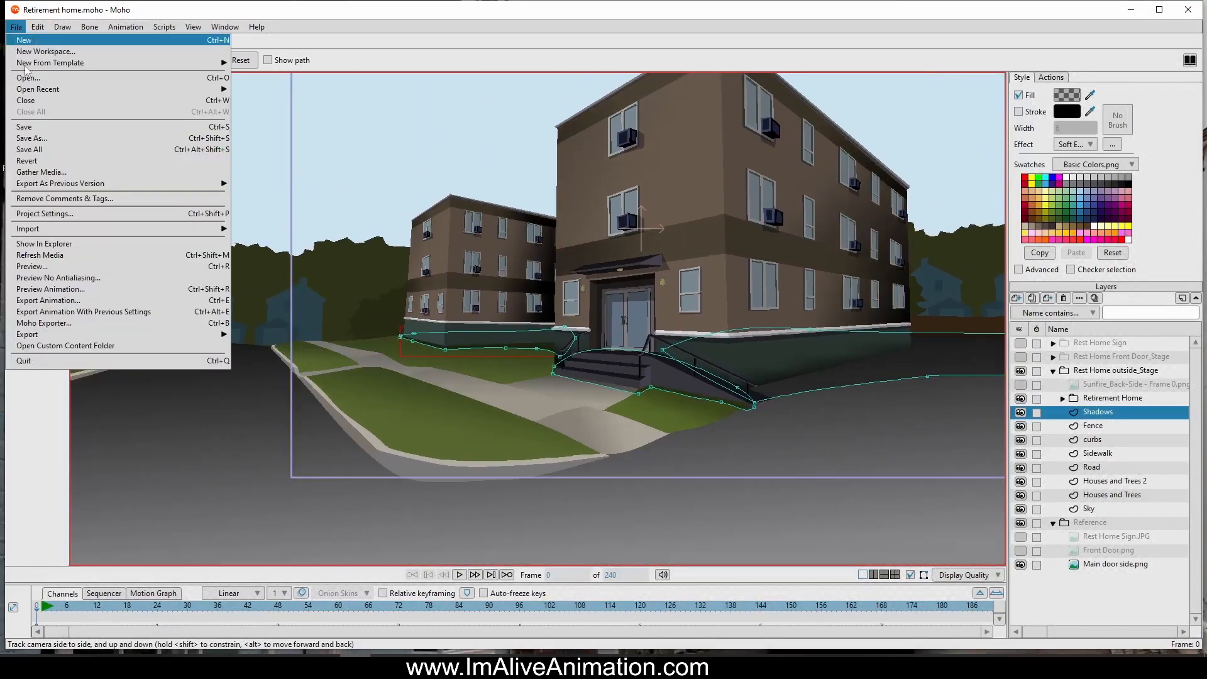
pyautogui.click(50, 266)
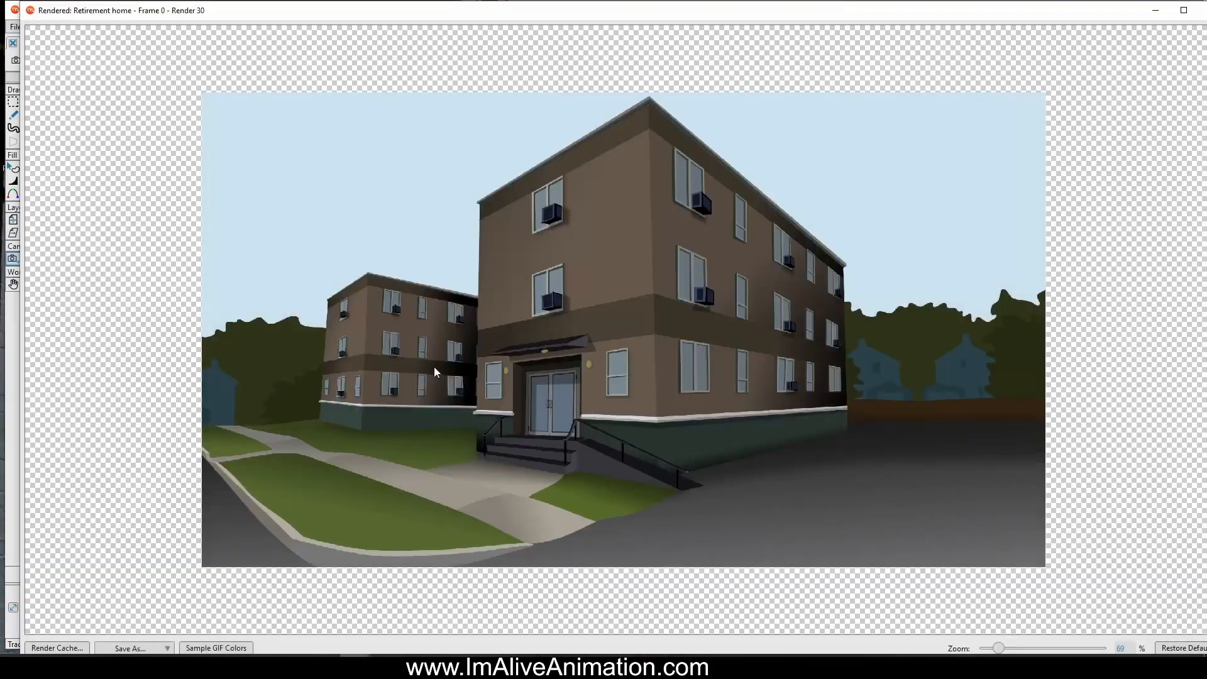
pyautogui.scroll(2, 478, 333)
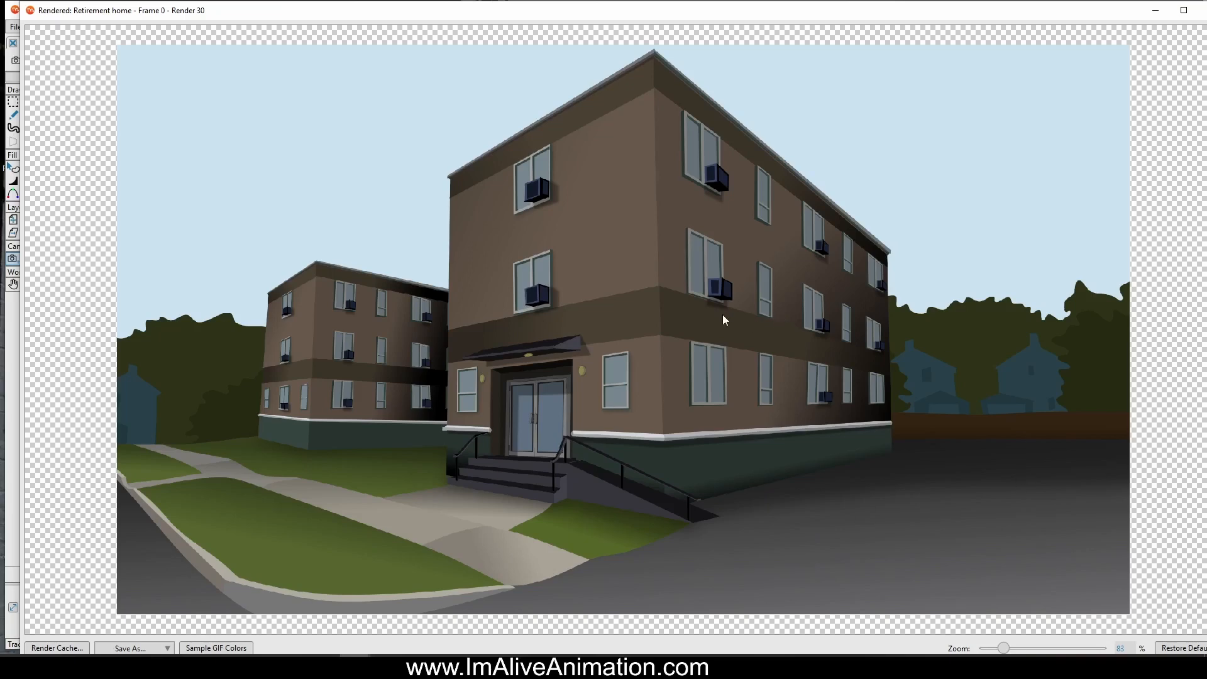
pyautogui.scroll(-3, 646, 211)
pyautogui.scroll(2, 643, 209)
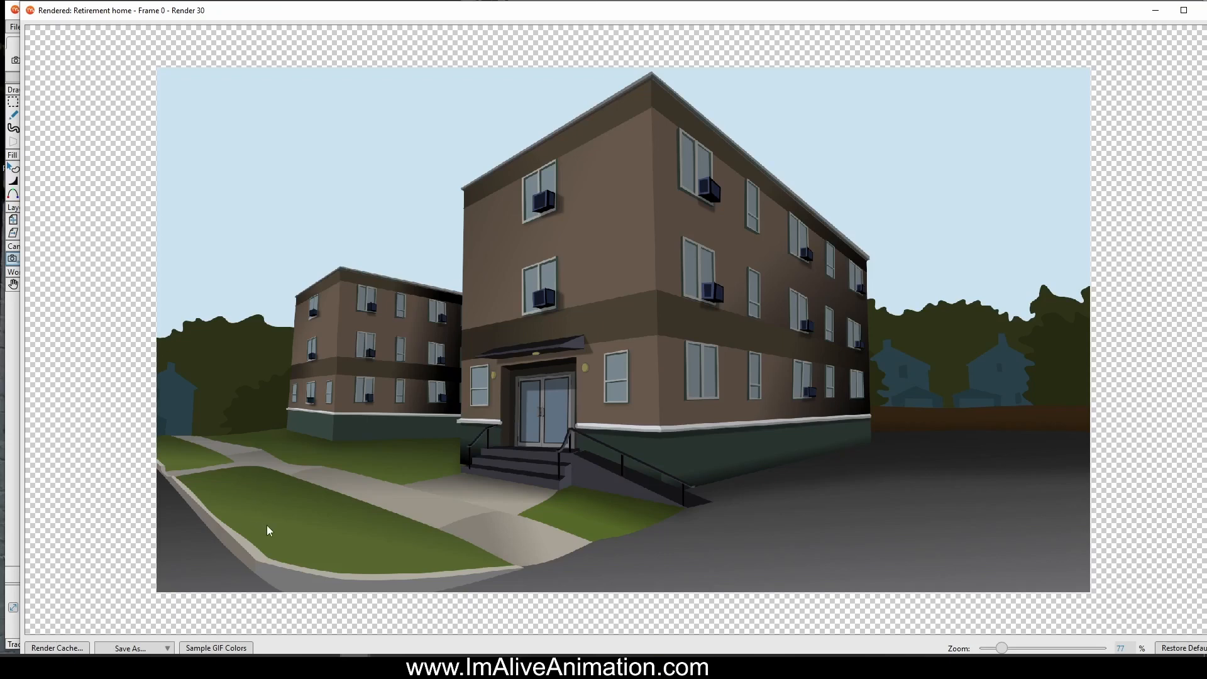
pyautogui.click(31, 11)
pyautogui.click(51, 101)
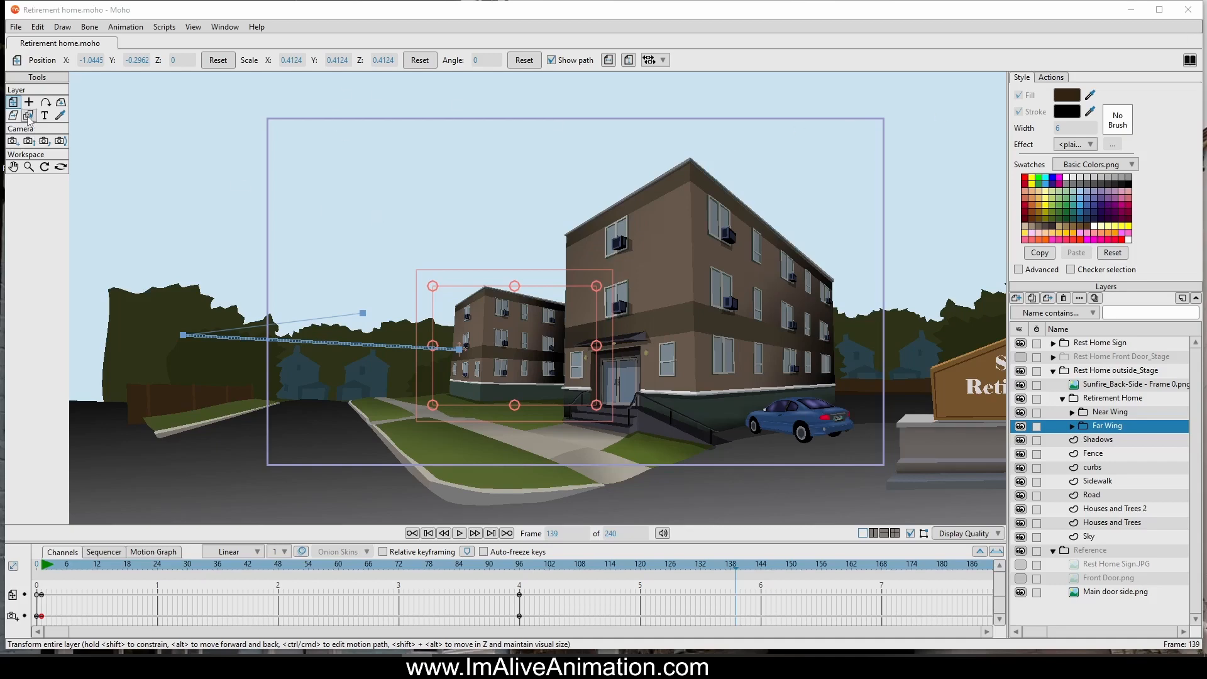
# Step: Render a preview of frame 139 and take a closer look at the rear building
pyautogui.click(16, 27)
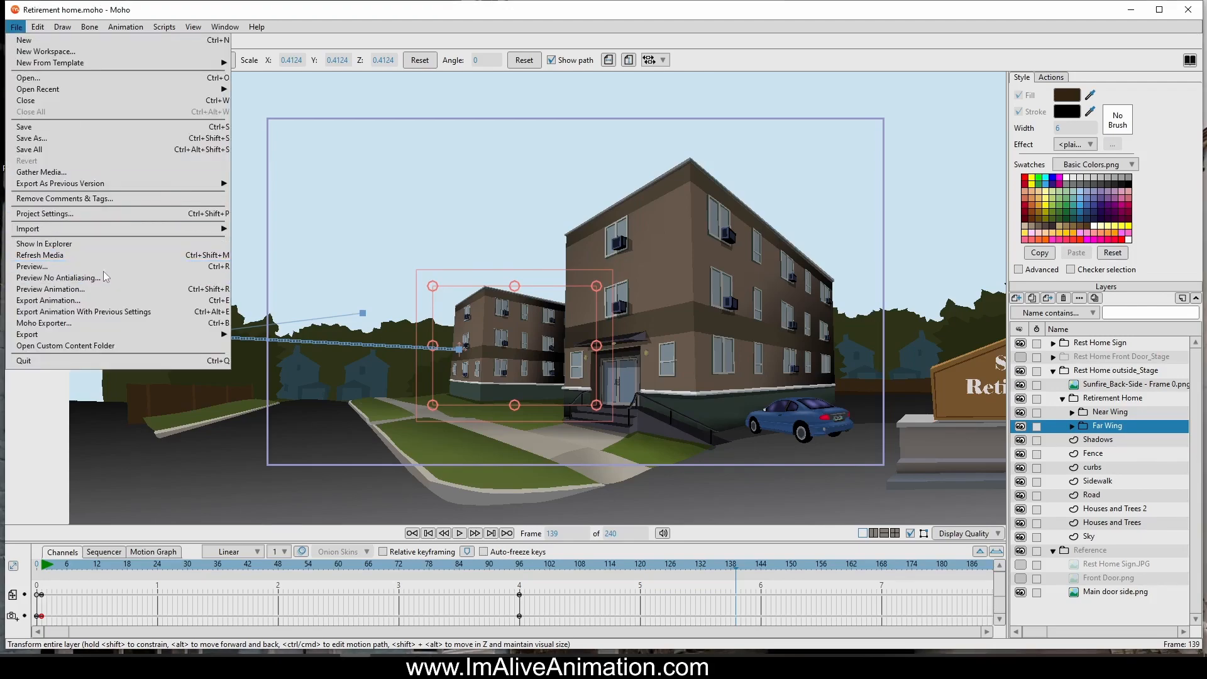
pyautogui.click(105, 276)
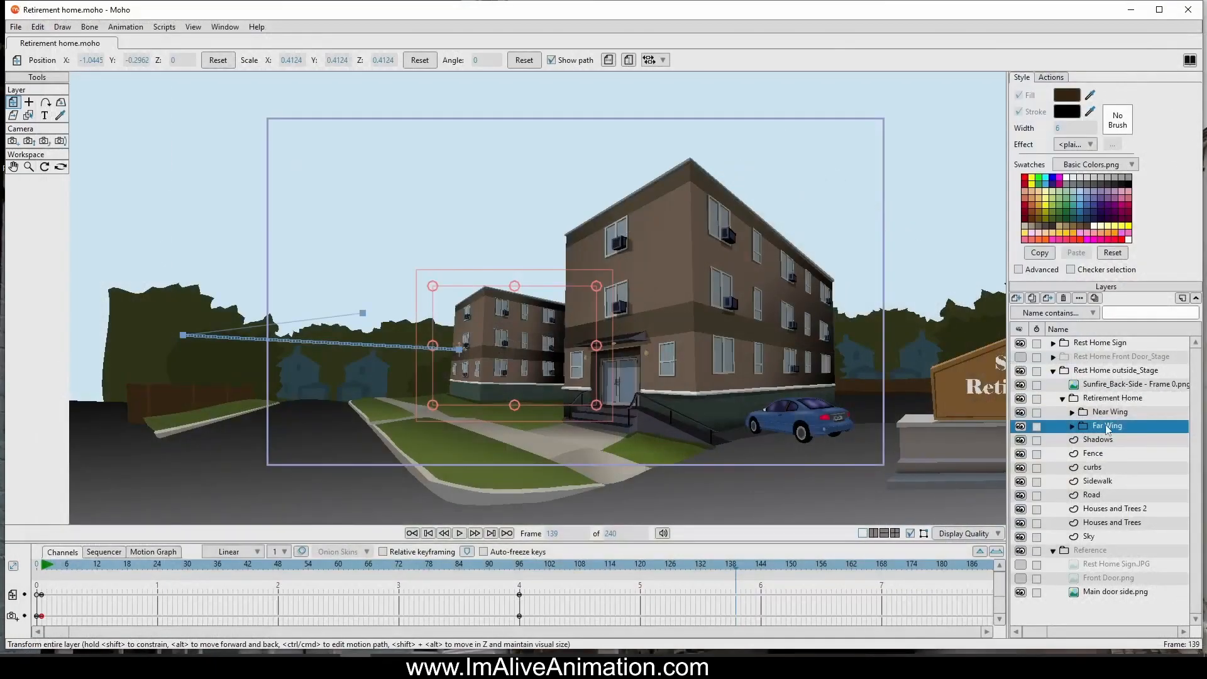
pyautogui.scroll(4, 456, 342)
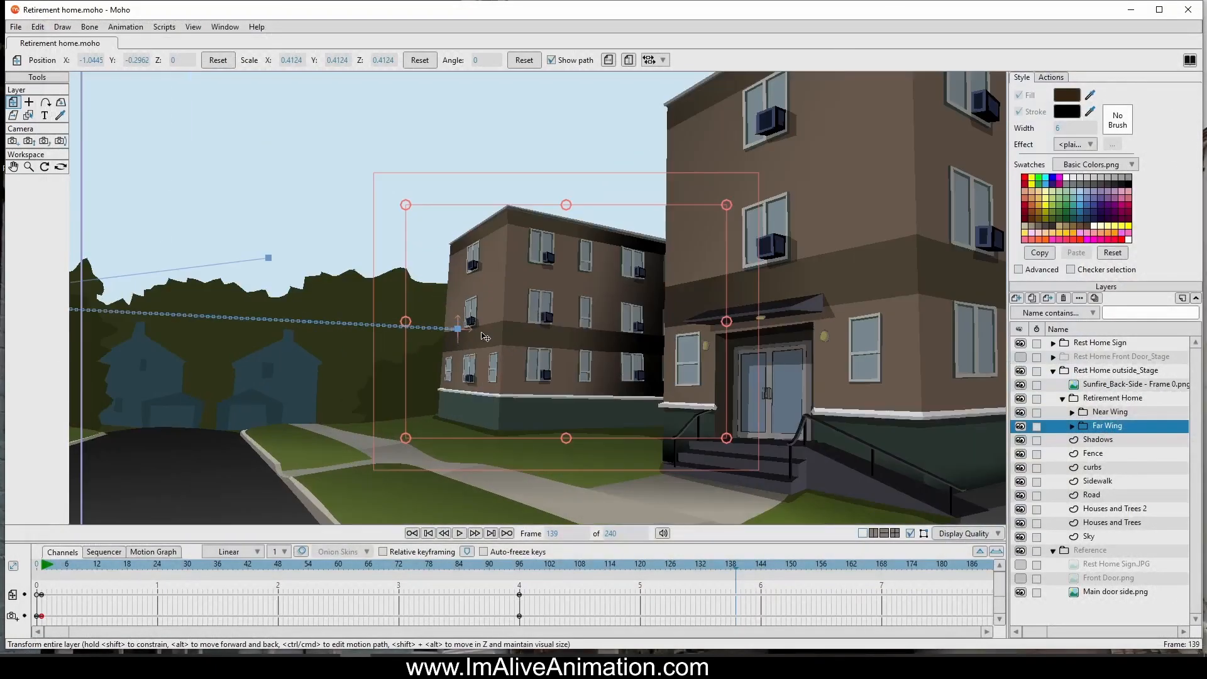
# Step: Give the Far Wing layer a blur radius and check the softened rear building in a rendered preview
pyautogui.doubleClick(1108, 426)
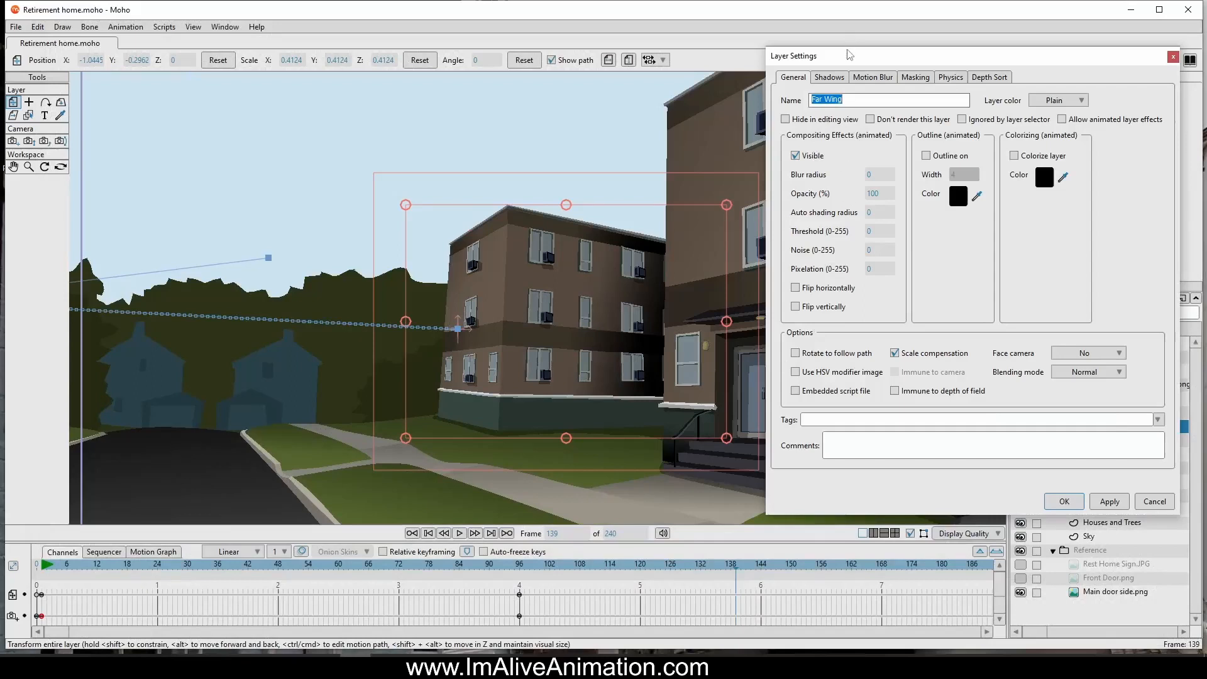
pyautogui.moveTo(849, 55); pyautogui.dragTo(802, 77)
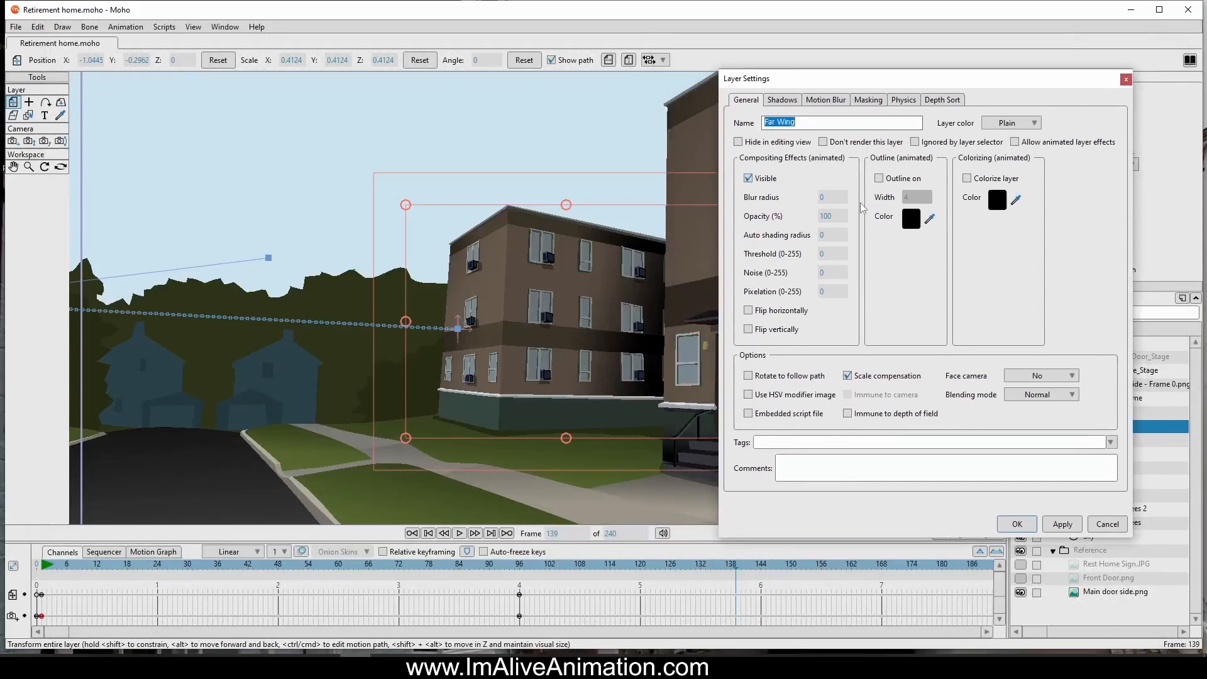
pyautogui.click(840, 198)
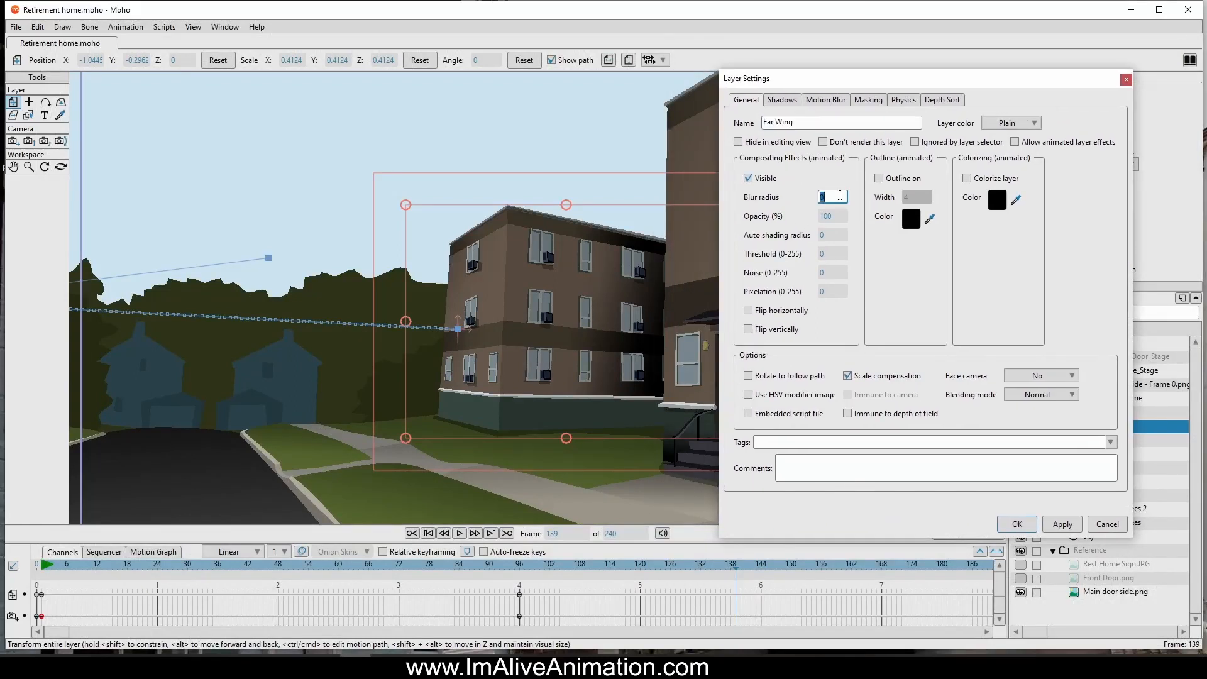
pyautogui.click(1015, 525)
pyautogui.click(16, 27)
pyautogui.click(50, 266)
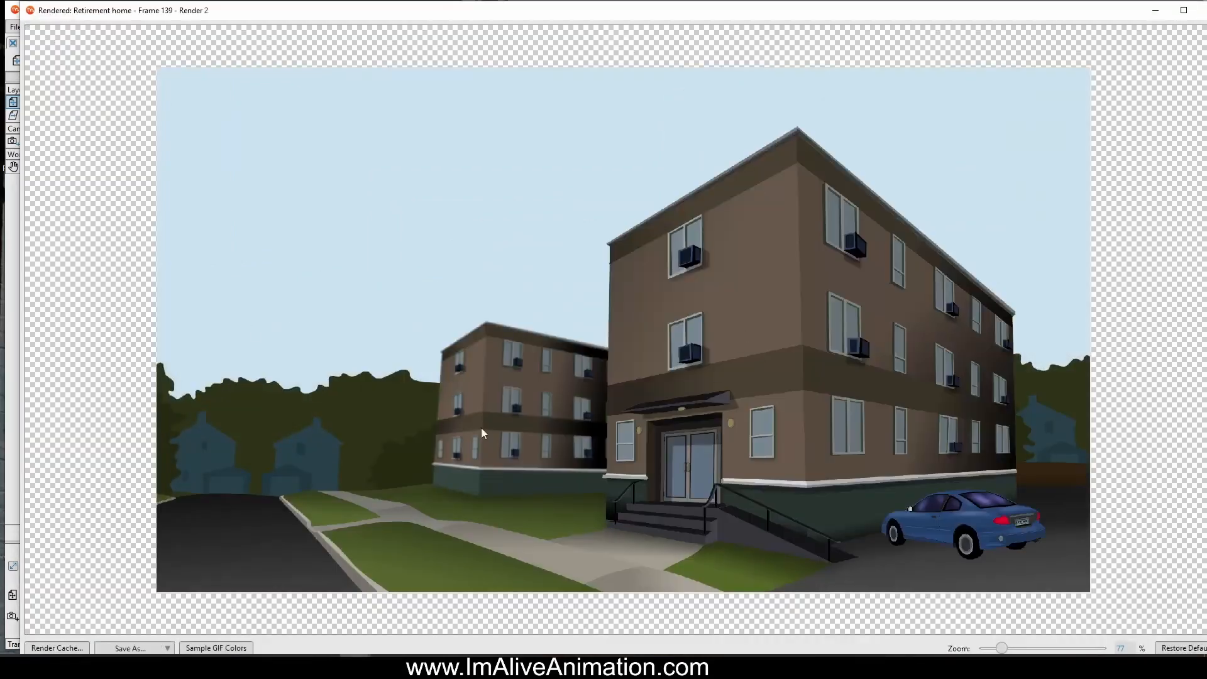
pyautogui.scroll(3, 488, 418)
pyautogui.scroll(-3, 424, 495)
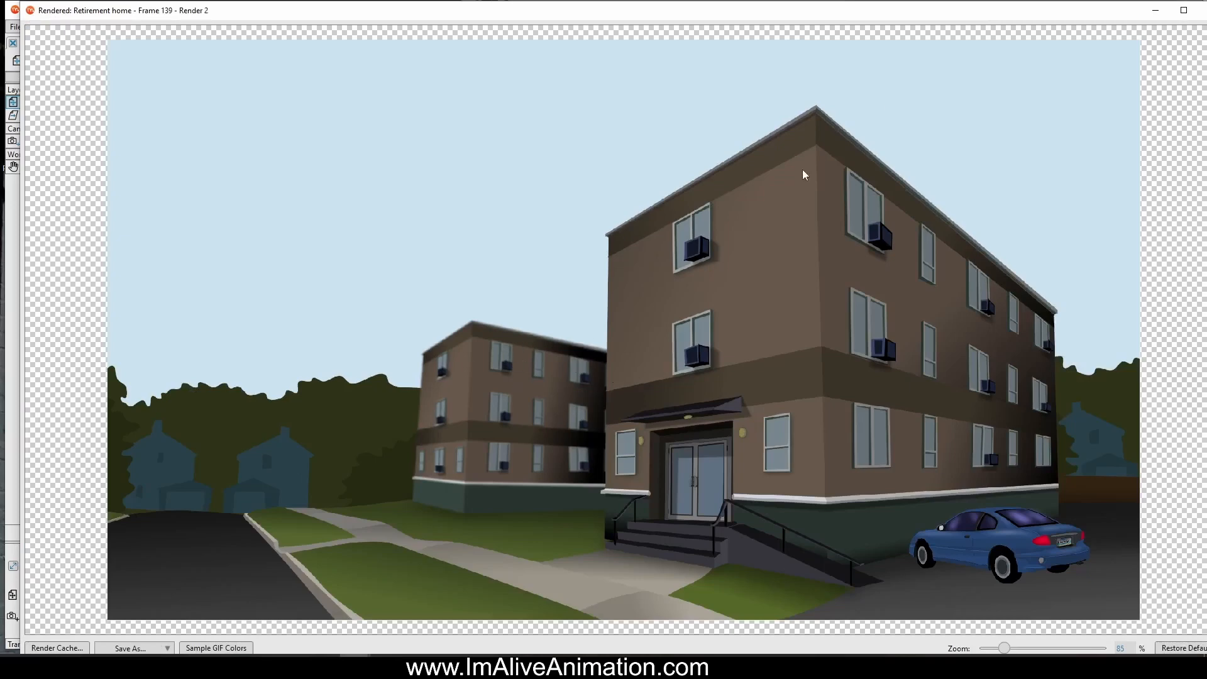
pyautogui.doubleClick(30, 10)
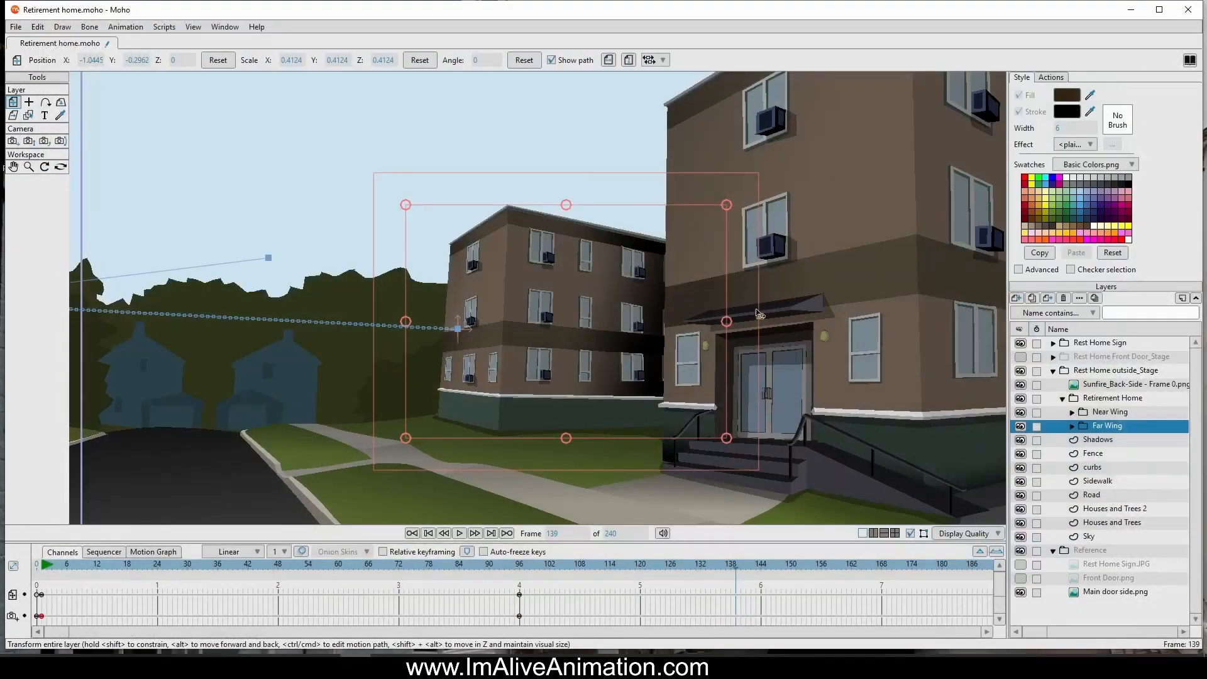
# Step: Select the background trees on the Houses and Trees layer and set that layer's blur radius to 5
pyautogui.click(28, 115)
pyautogui.click(190, 307)
pyautogui.scroll(-5, 440, 327)
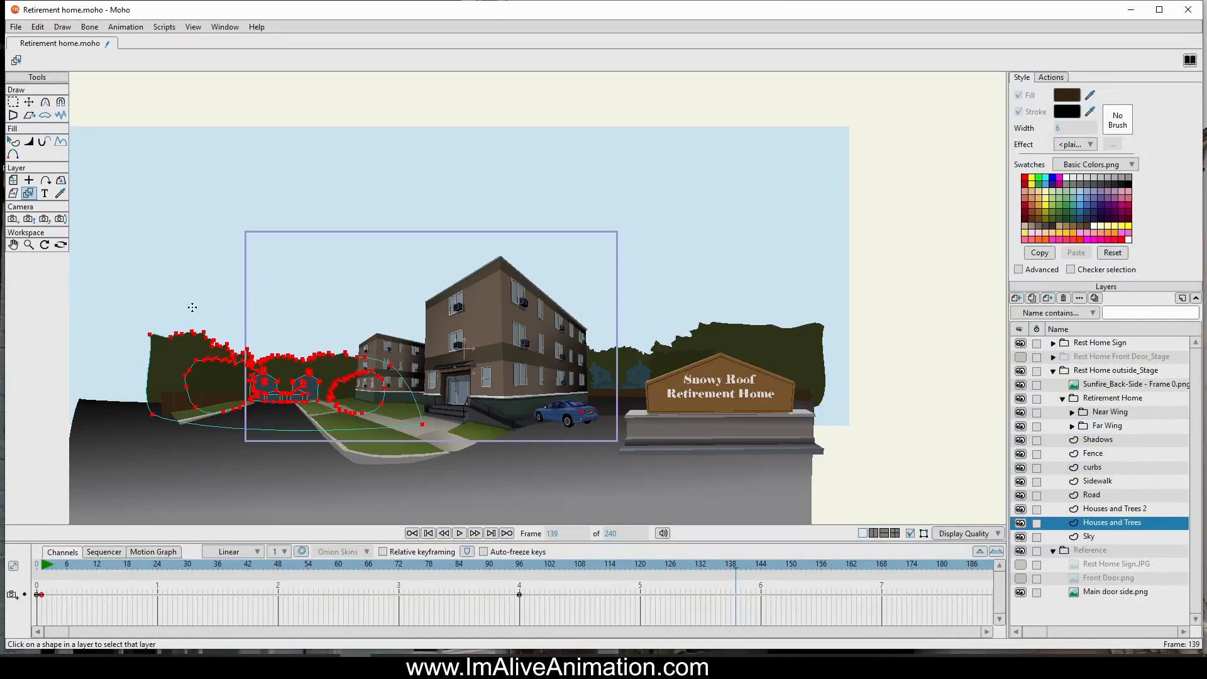
pyautogui.scroll(4, 222, 392)
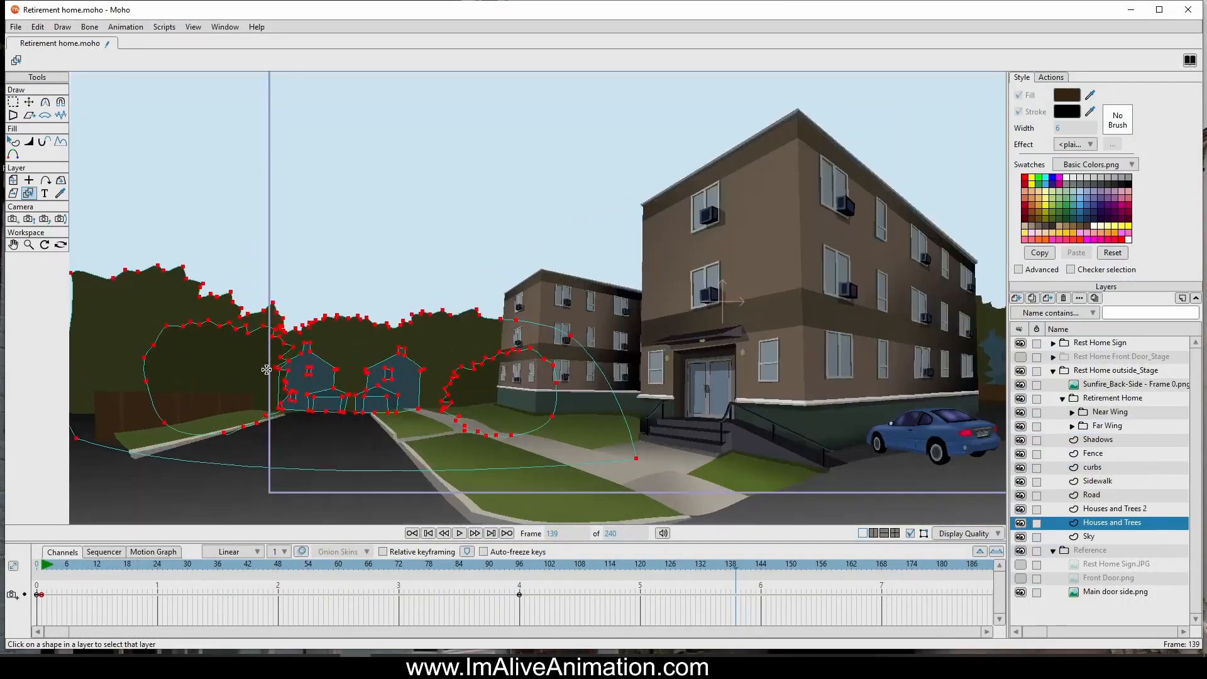
pyautogui.doubleClick(1113, 523)
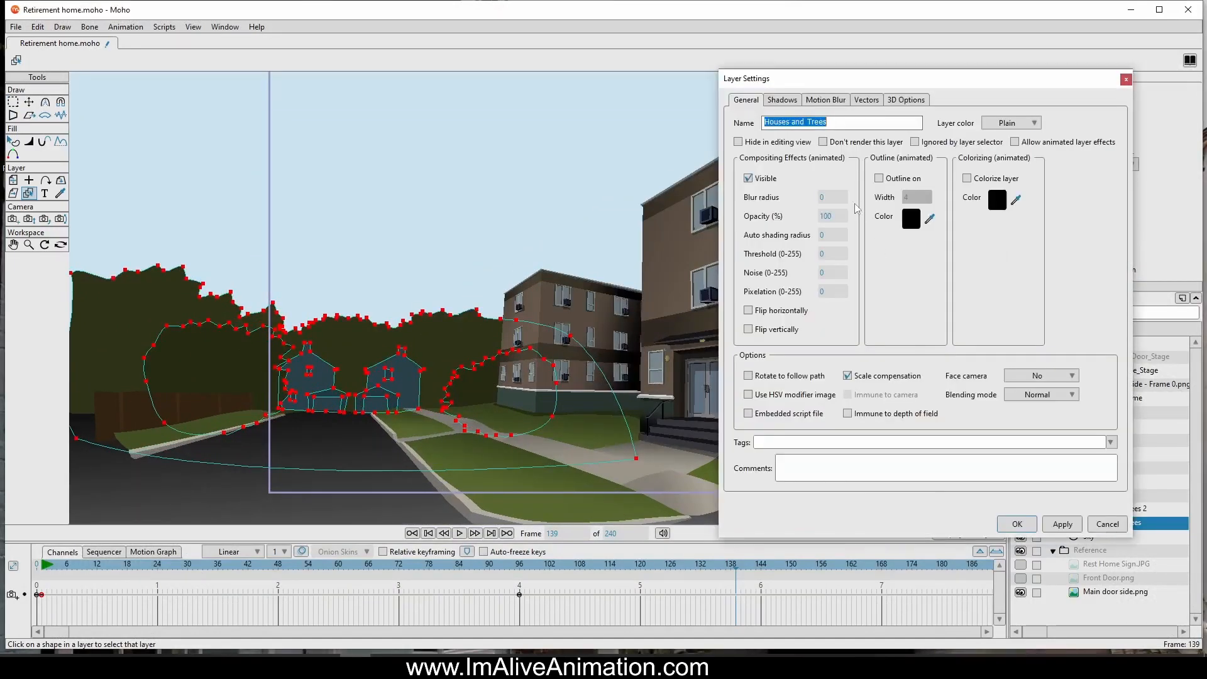
pyautogui.click(834, 197)
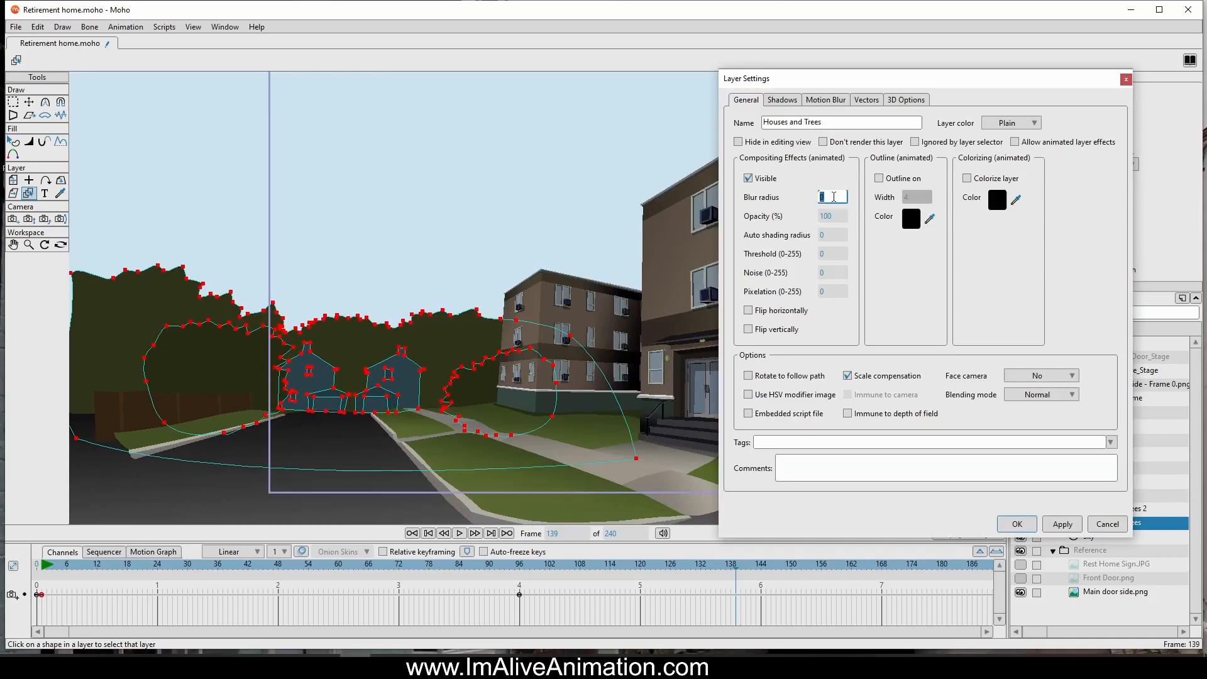
pyautogui.write('5')
pyautogui.click(1017, 524)
# Step: Set the blur radius of the Houses and Trees 2 layer to 5
pyautogui.doubleClick(1113, 509)
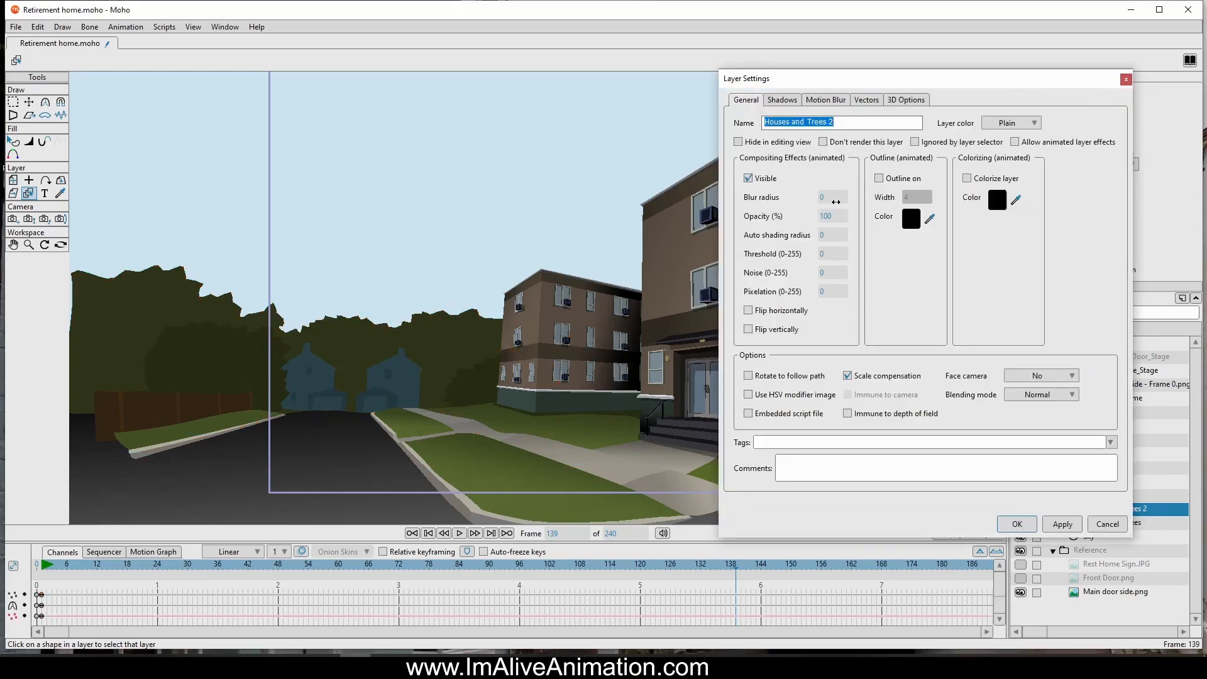
pyautogui.click(833, 198)
pyautogui.write('5')
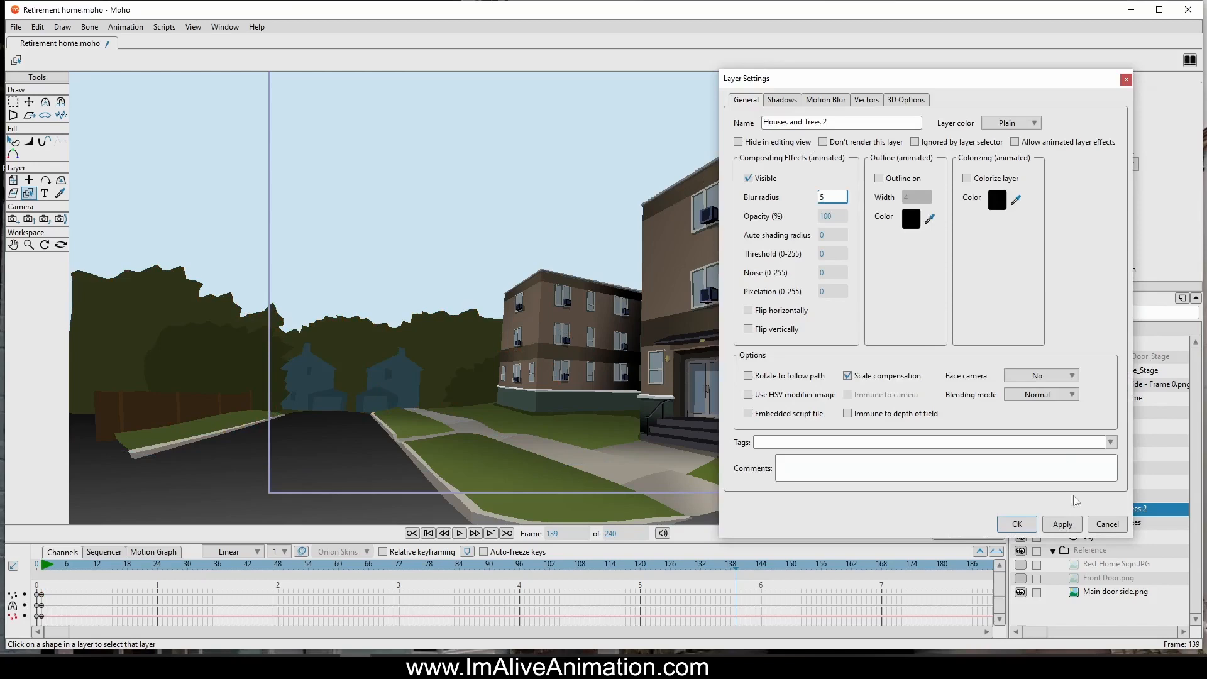
pyautogui.click(1031, 525)
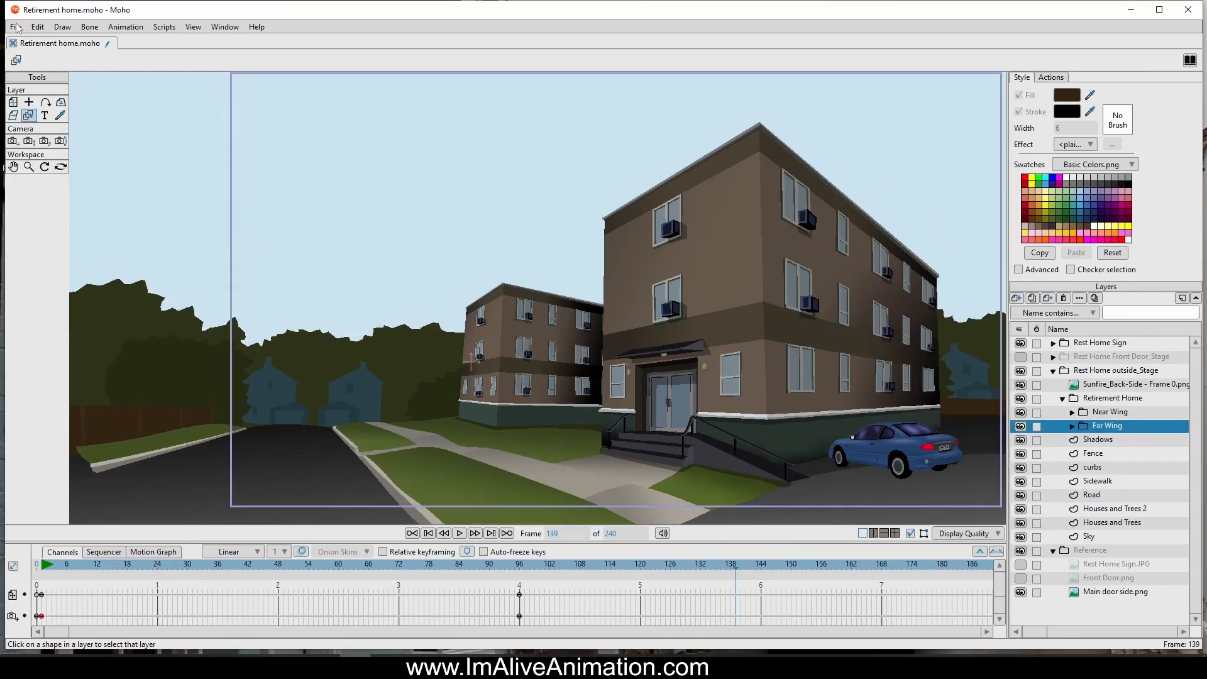
# Step: Export the animation as the MP4 video Retirement home.mp4, ending at frame 144 and overwriting existing files
pyautogui.click(17, 28)
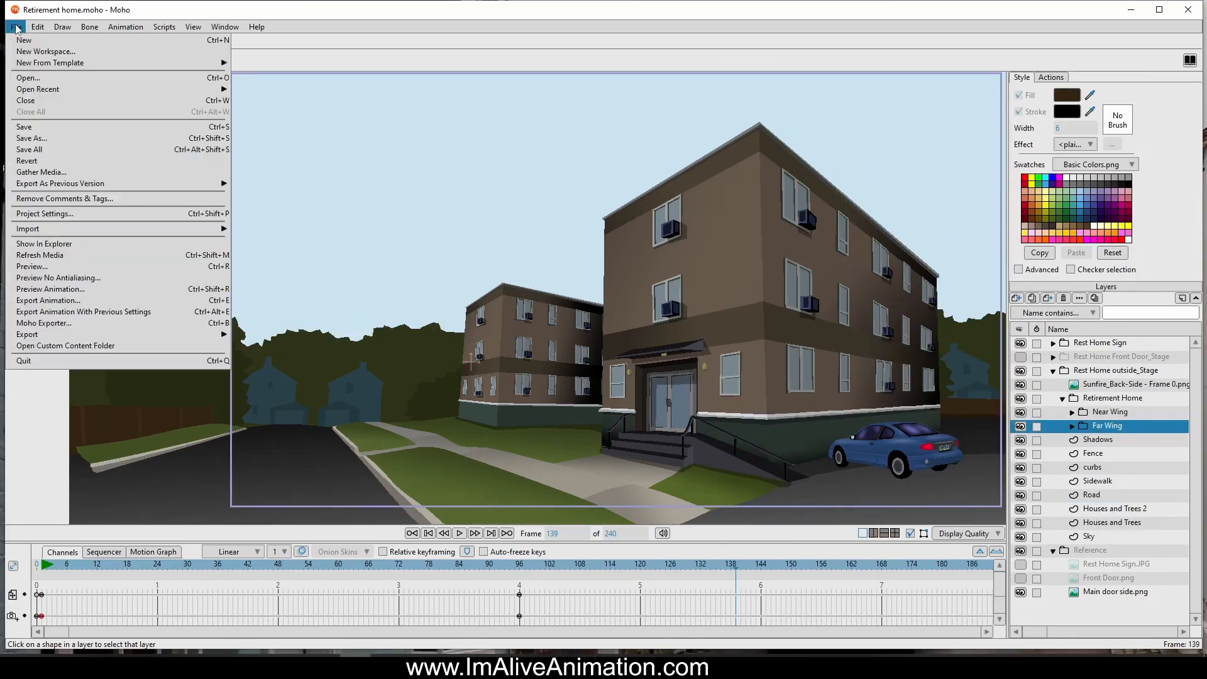
pyautogui.click(71, 301)
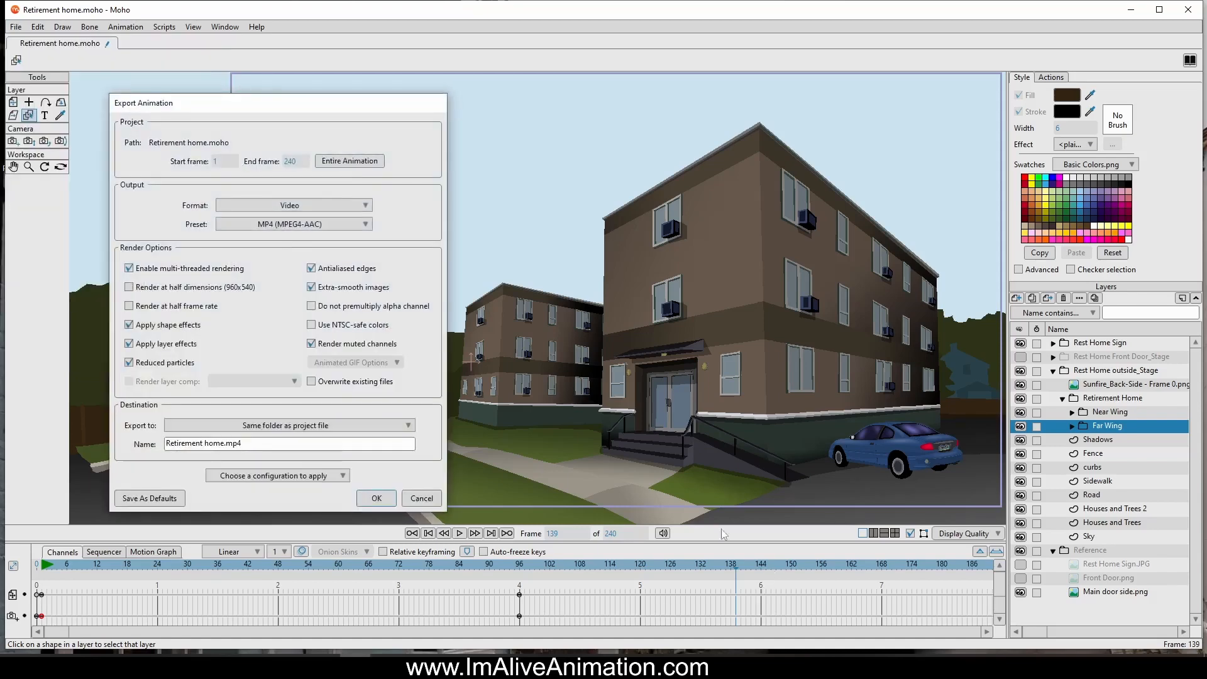
pyautogui.doubleClick(299, 161)
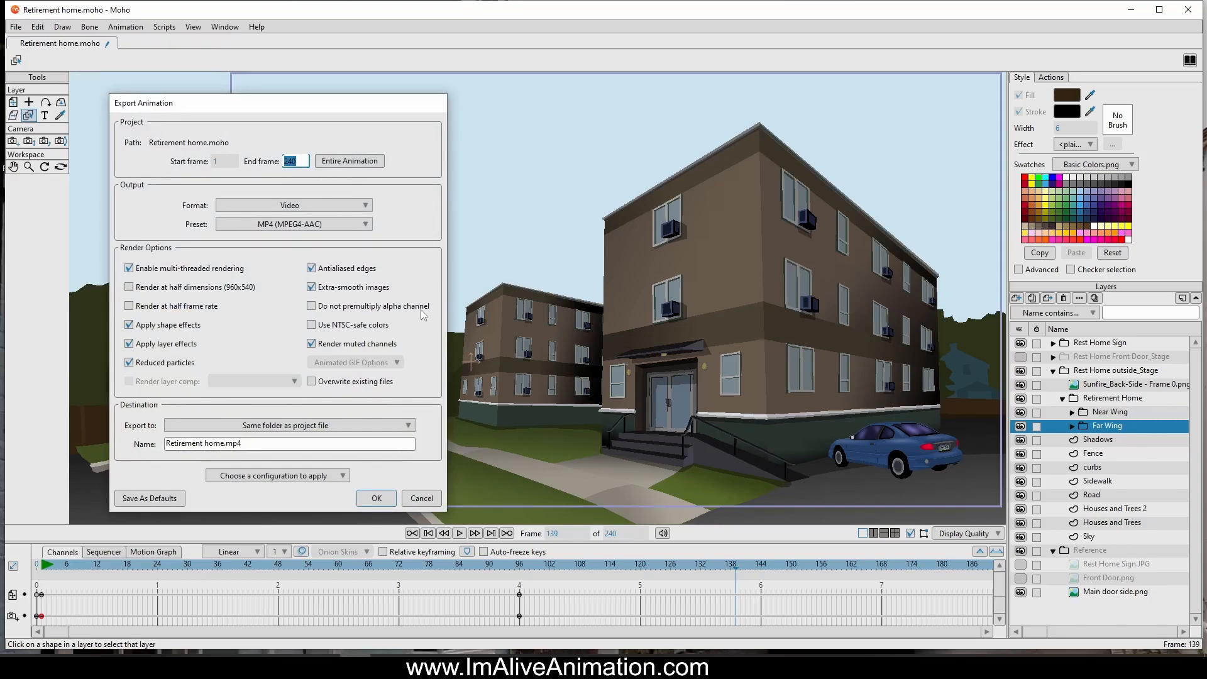
pyautogui.write('144')
pyautogui.click(343, 383)
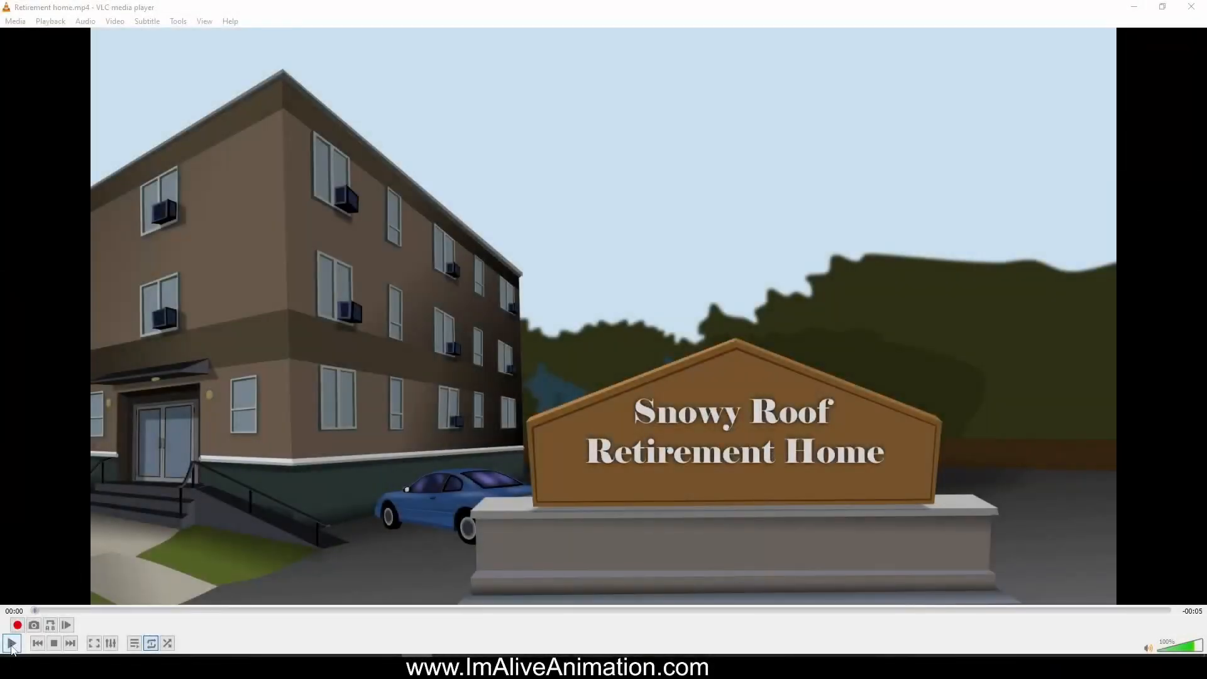
# Step: Play the exported Retirement home.mp4 in VLC media player and scrub through the camera pan to examine the blurred background
pyautogui.click(11, 643)
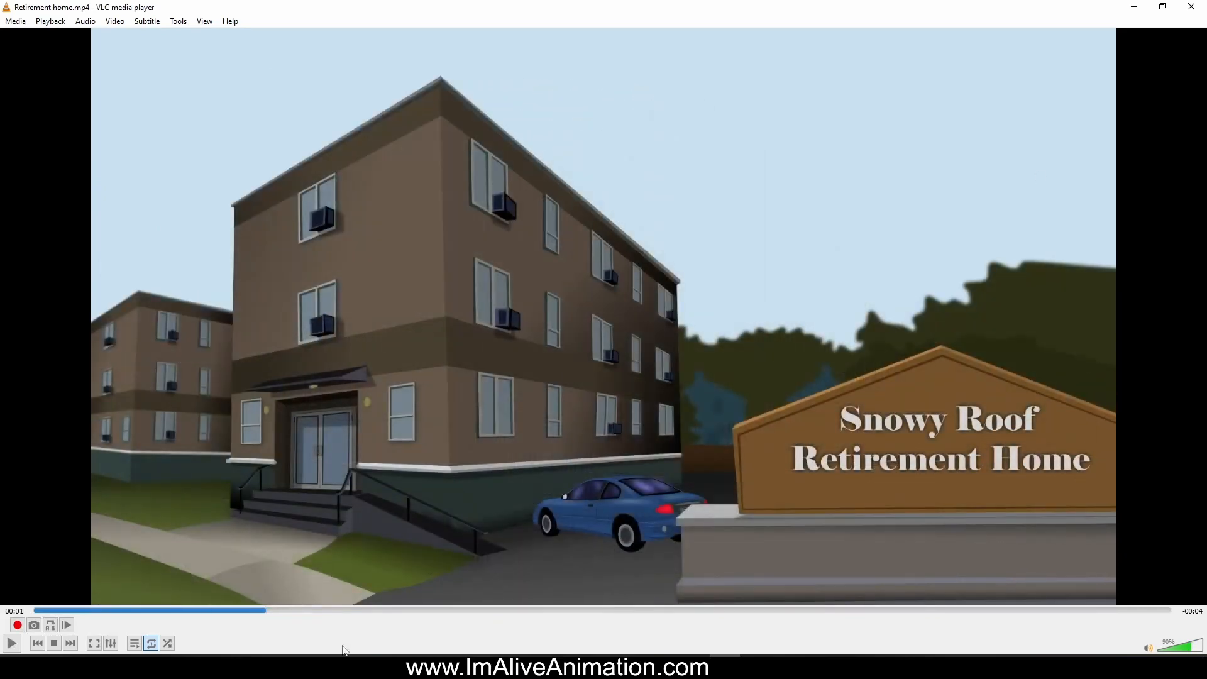
pyautogui.moveTo(266, 611); pyautogui.dragTo(707, 613)
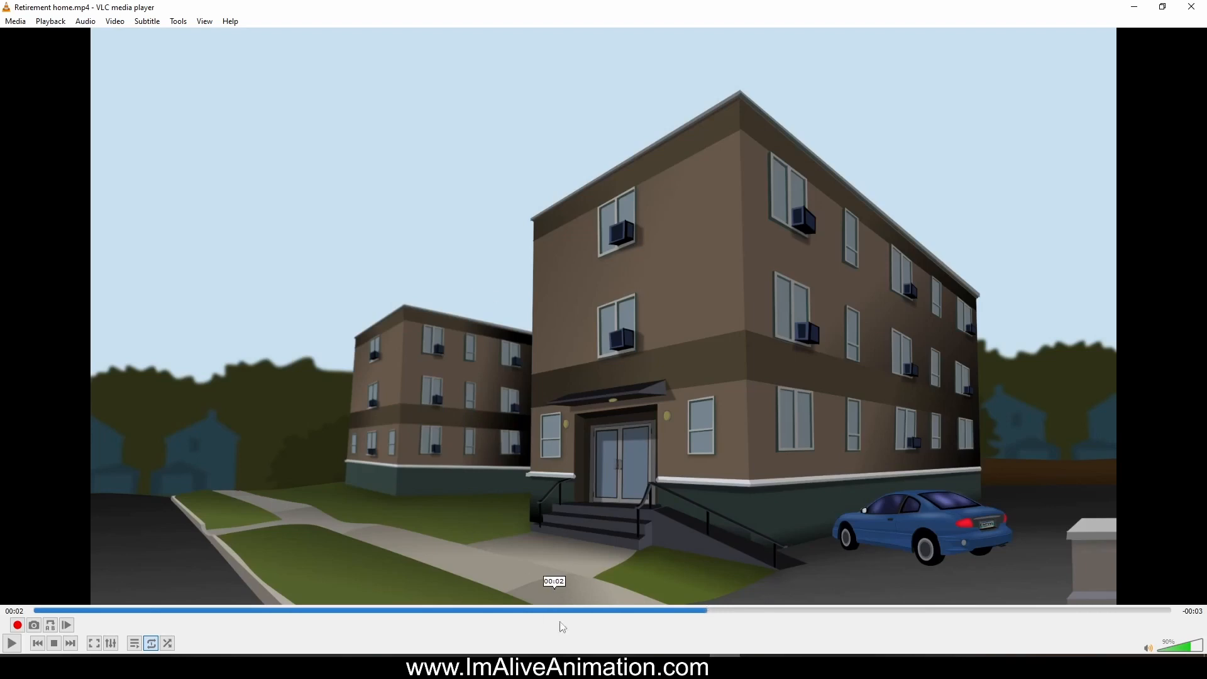
pyautogui.moveTo(707, 610); pyautogui.dragTo(734, 609)
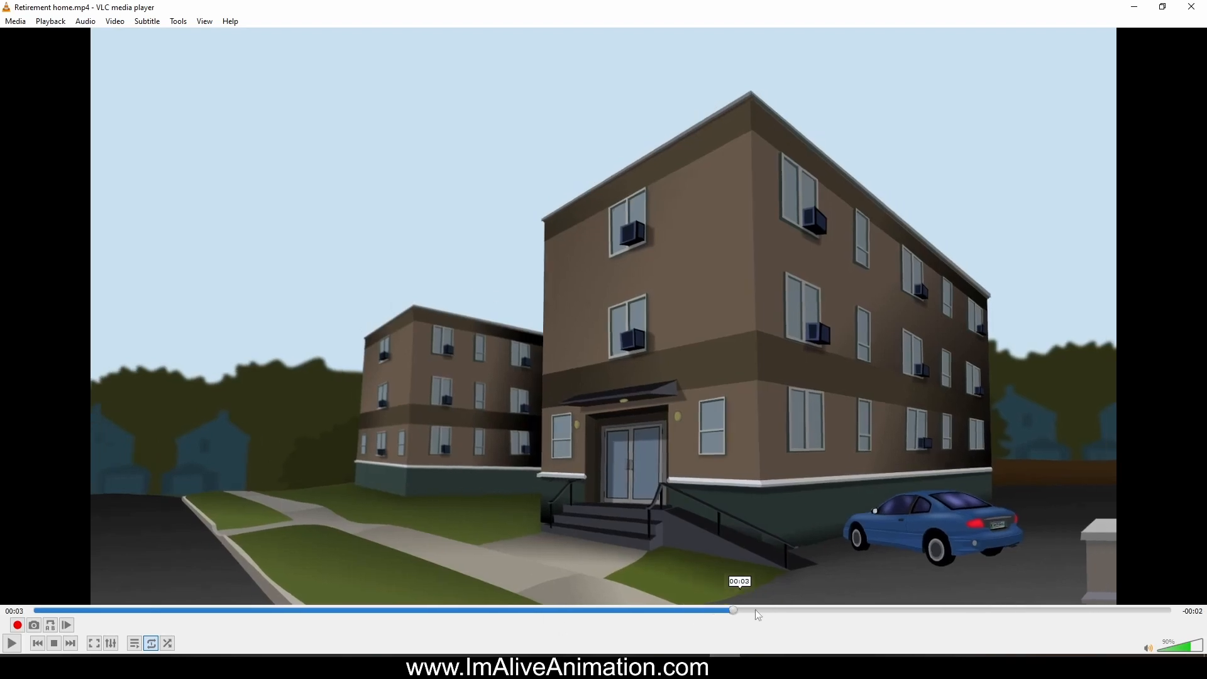
pyautogui.moveTo(868, 610); pyautogui.dragTo(508, 610)
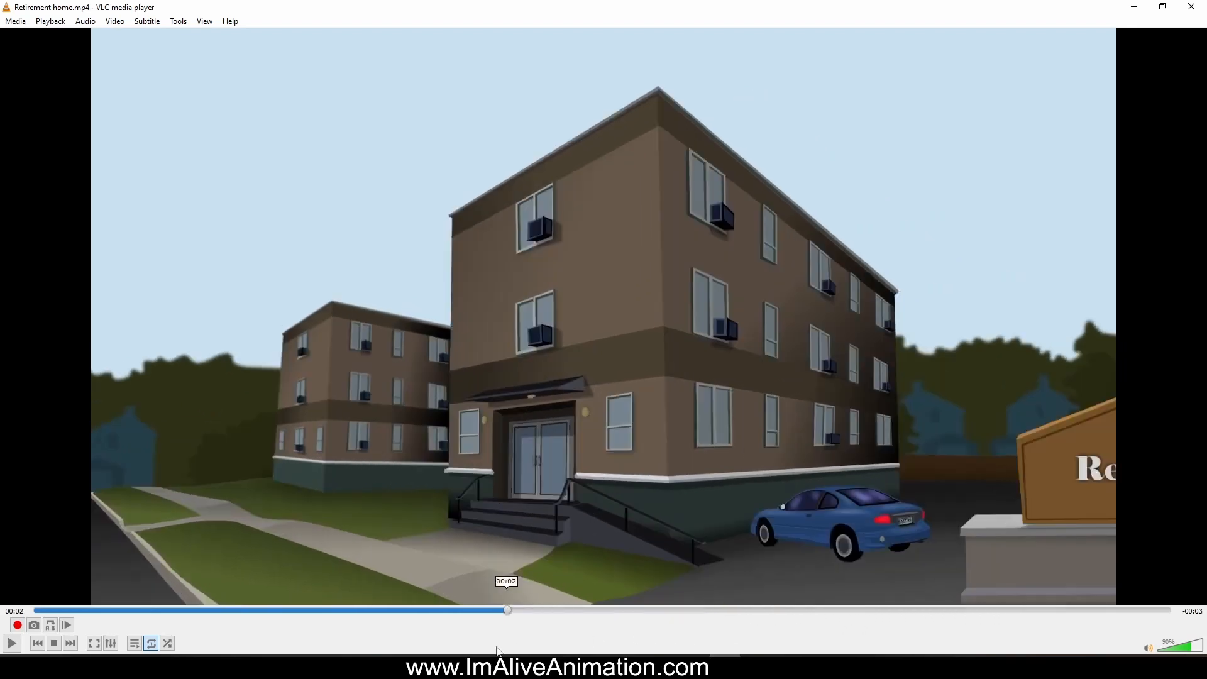
pyautogui.moveTo(497, 651); pyautogui.dragTo(215, 610)
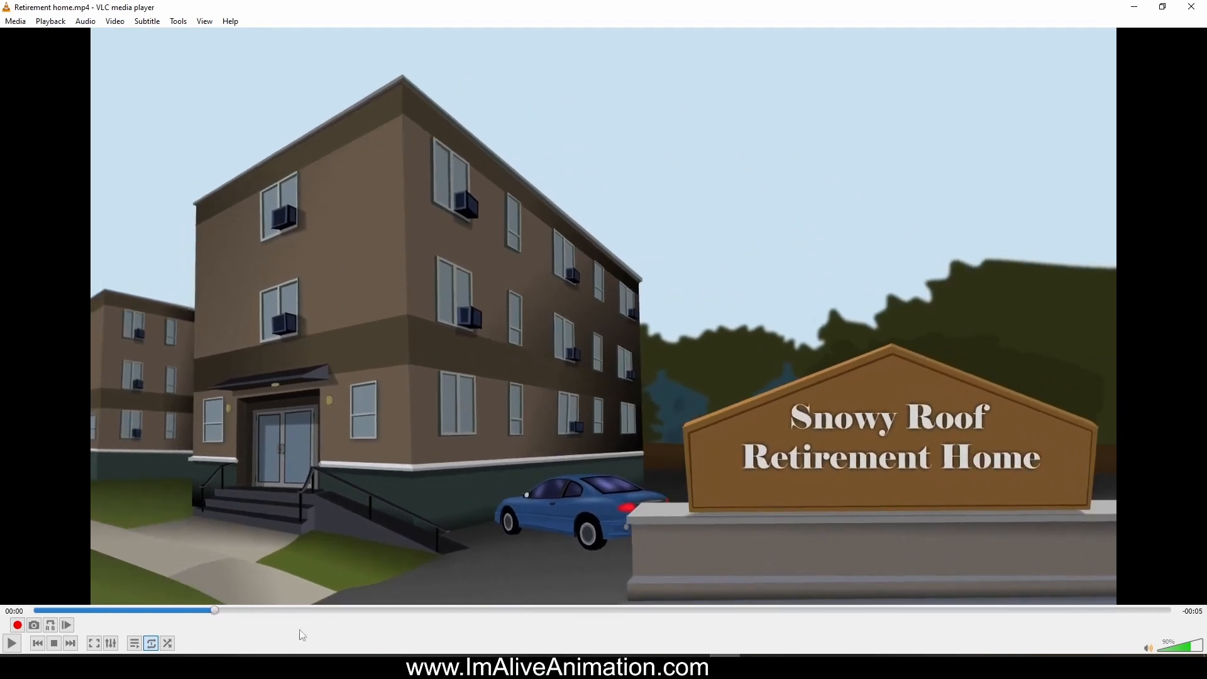
pyautogui.moveTo(214, 612); pyautogui.dragTo(861, 630)
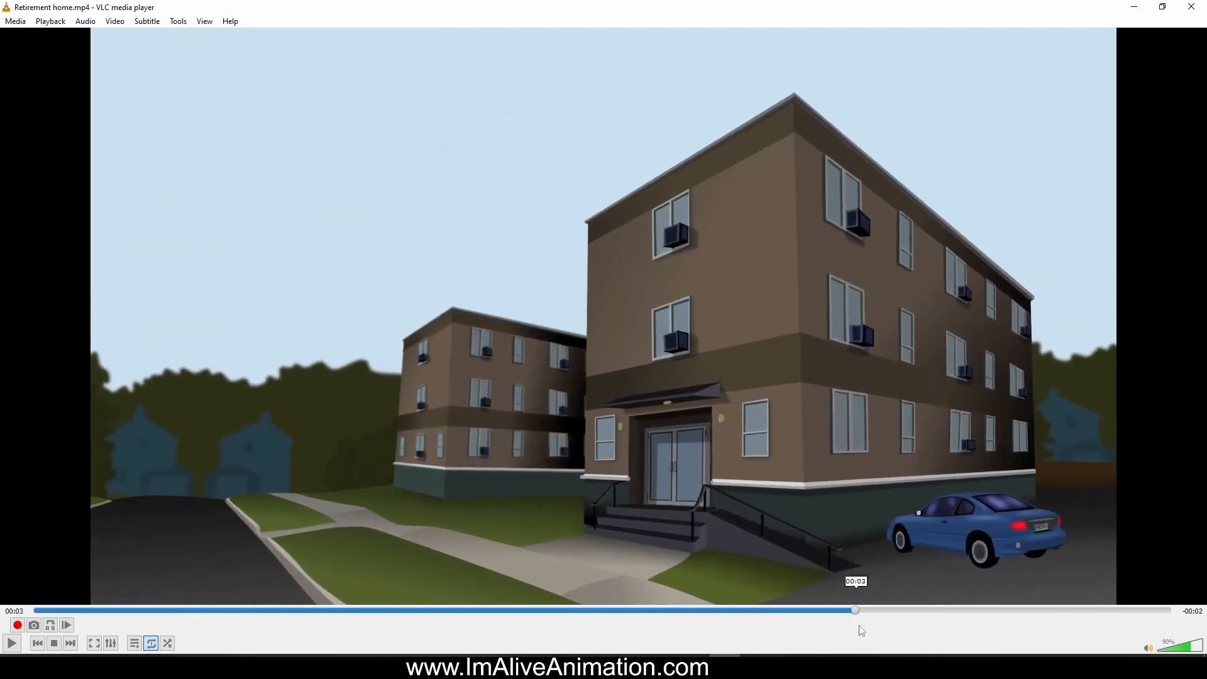